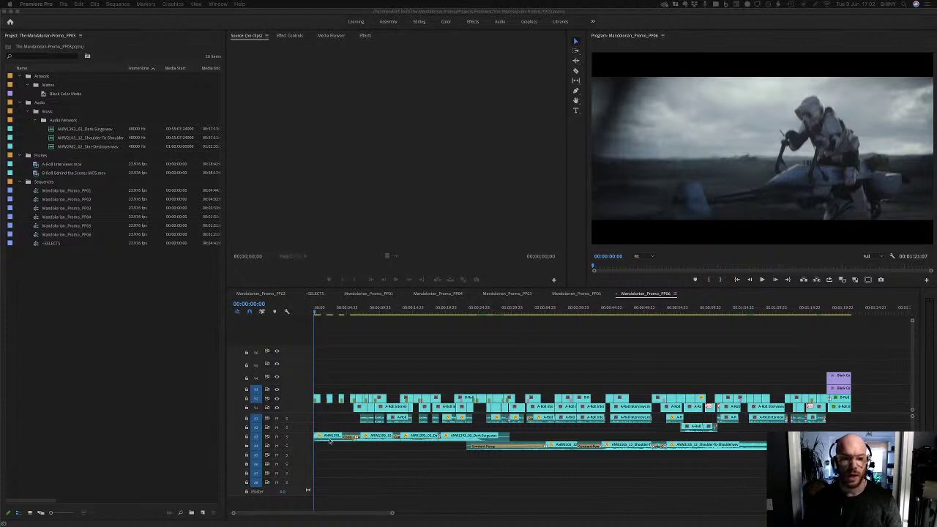
Look over the Mandalorian_Promo_PP06 timeline from start to end, including the music clips on the audio tracks
click(340, 437)
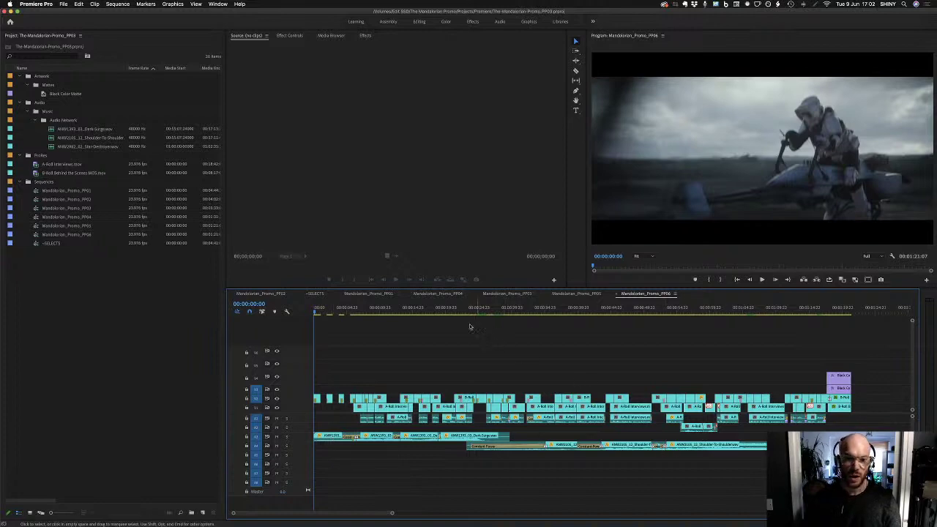
drag(375, 310, 843, 308)
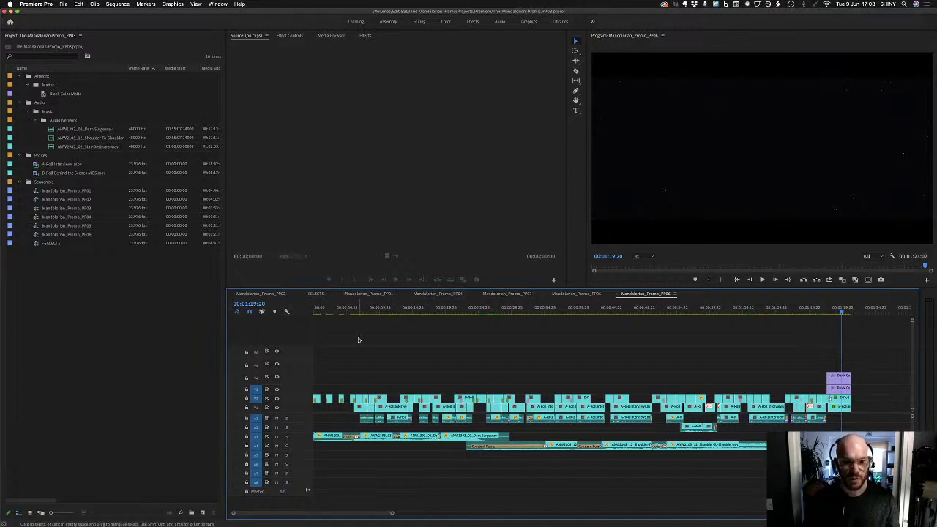
drag(319, 340, 769, 461)
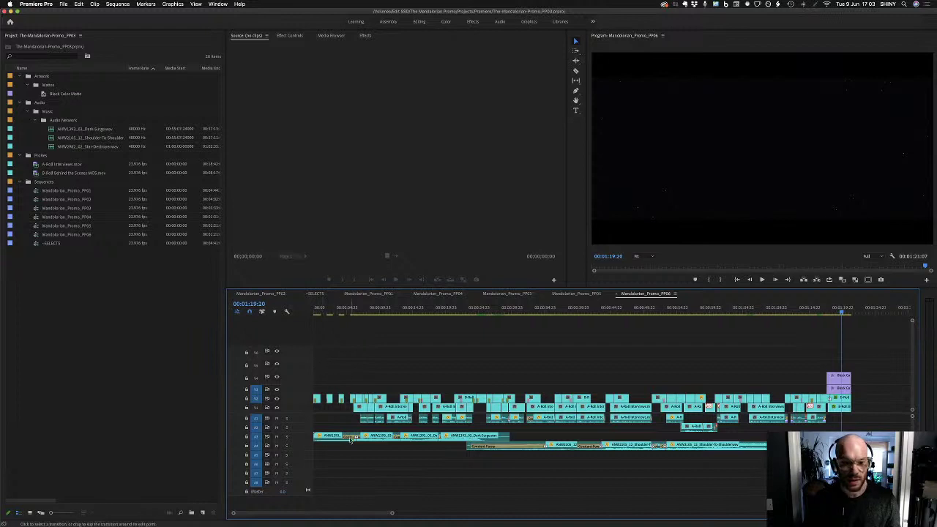
drag(339, 431, 762, 449)
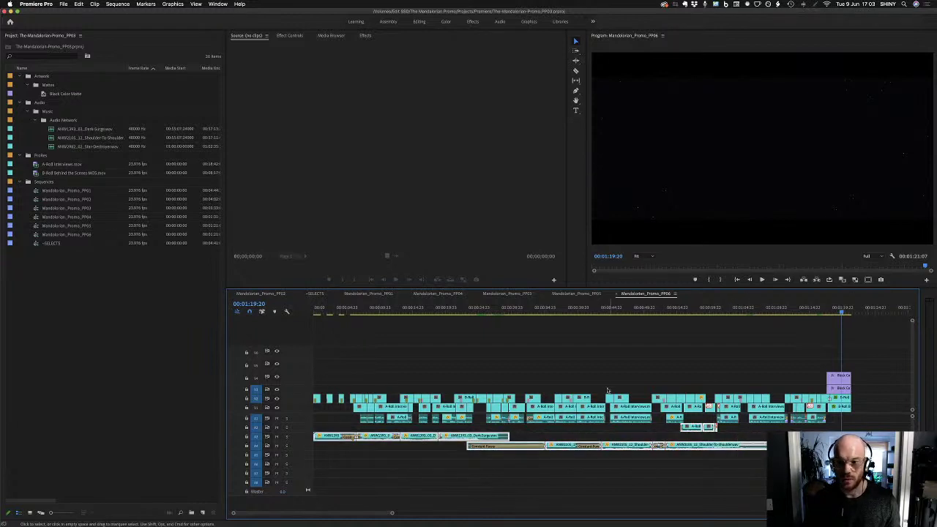
click(416, 342)
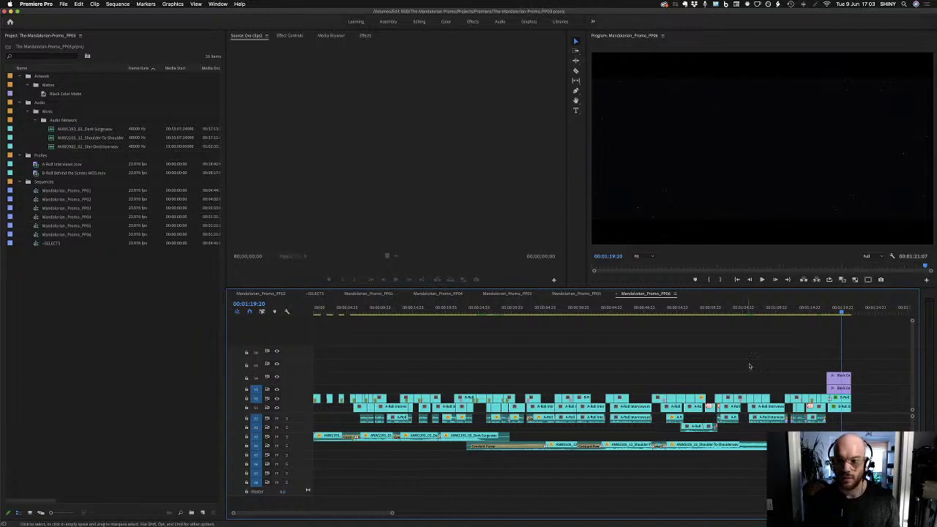
Go through the saved sequence versions Mandalorian_Promo_PP02 to Mandalorian_Promo_PP06 in the Sequences bin
click(83, 198)
click(82, 208)
click(77, 218)
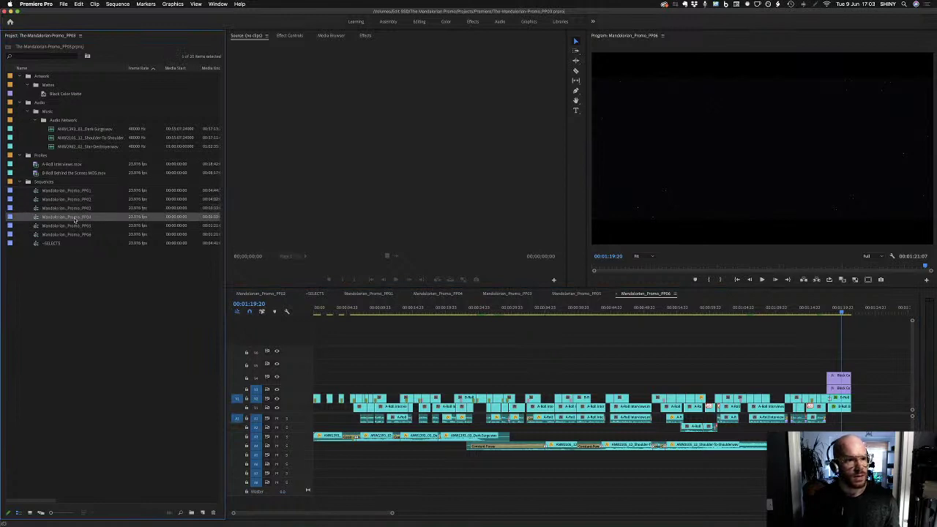
click(76, 226)
click(77, 235)
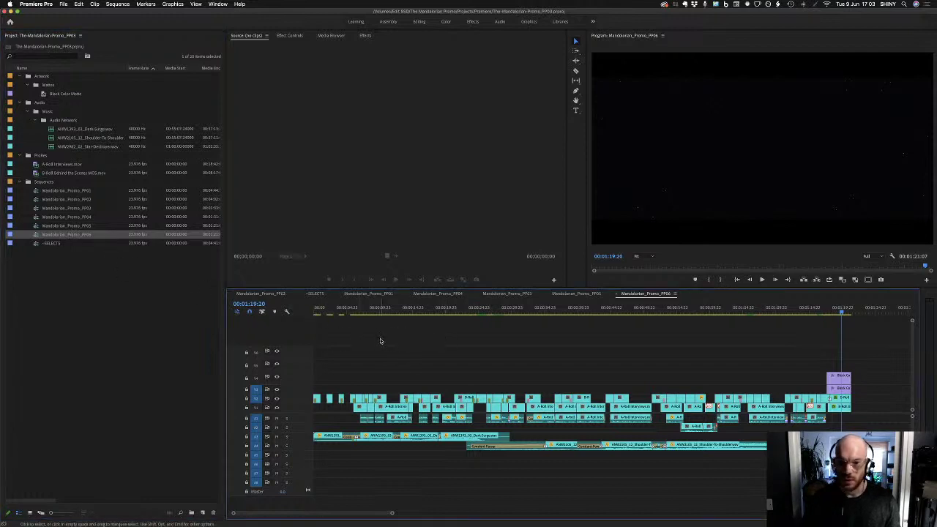
Play Mandalorian_Promo_PP06 through from the beginning and revisit parts of the cut, stopping at 00:00:19:00
key(Home)
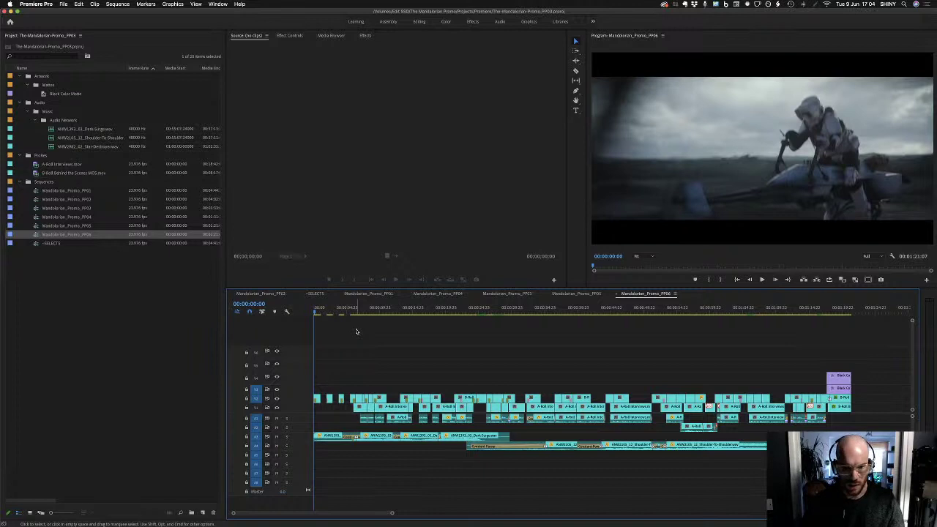
key(space)
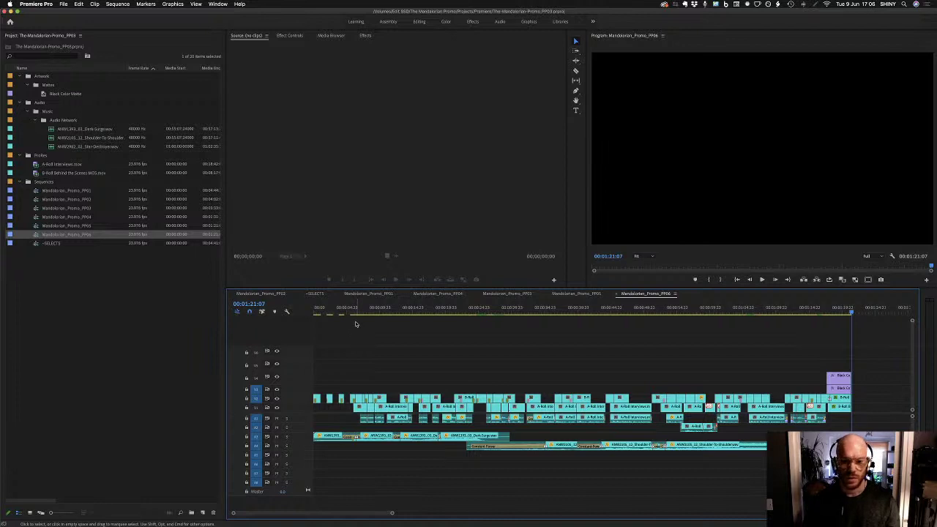
click(393, 313)
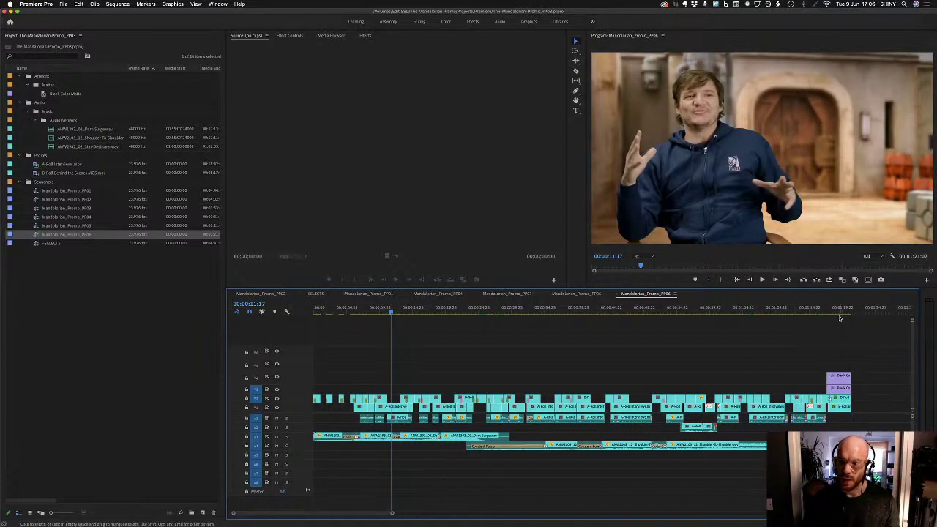
drag(815, 311, 433, 358)
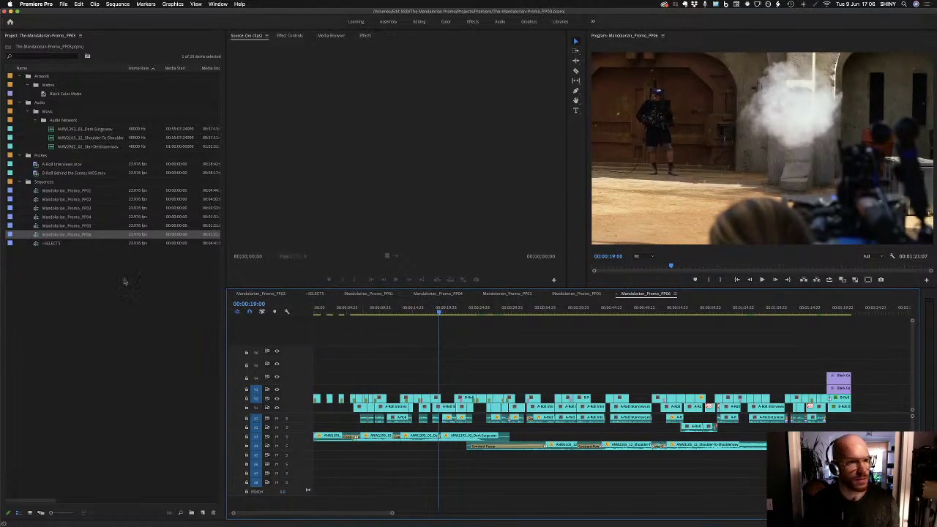
Duplicate the Mandalorian_Promo_PP06 sequence, rename the copy Mandalorian_Promo_PP07 and open it in the timeline
right_click(35, 235)
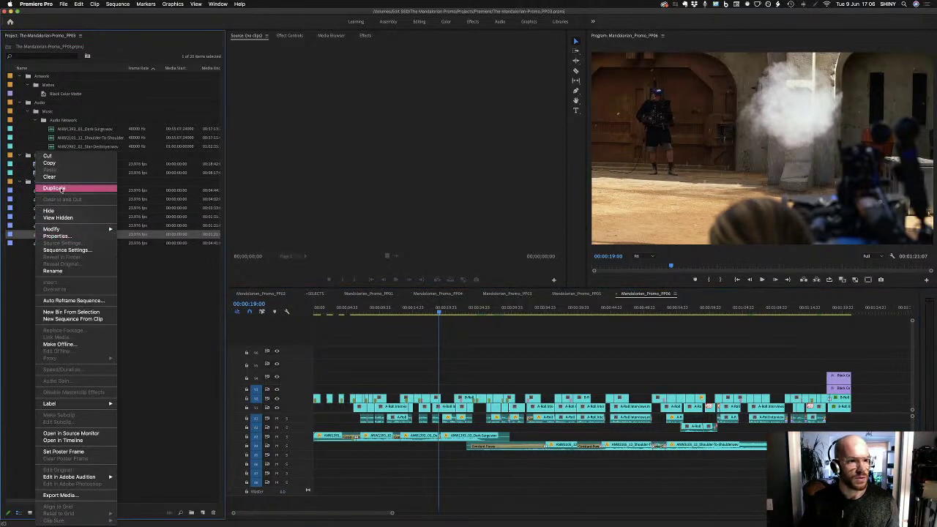
click(54, 189)
click(100, 244)
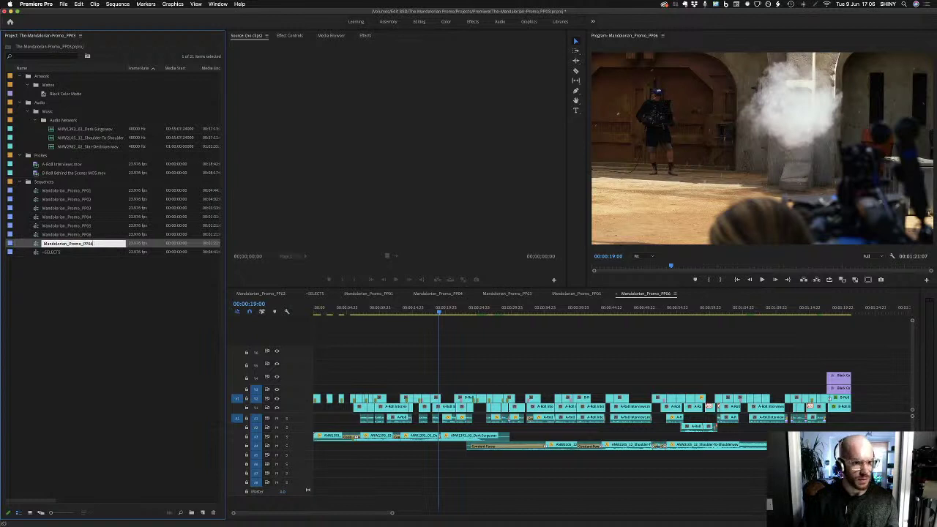
key(Return)
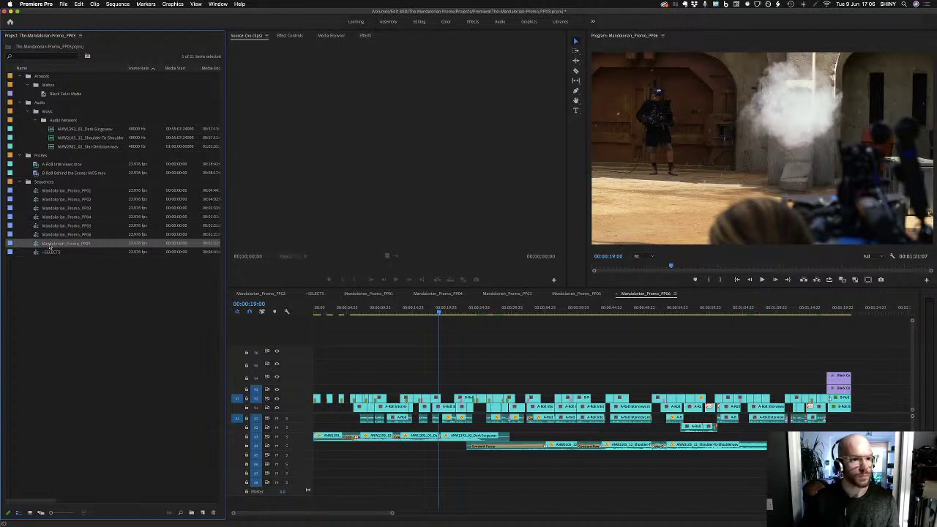
double_click(35, 244)
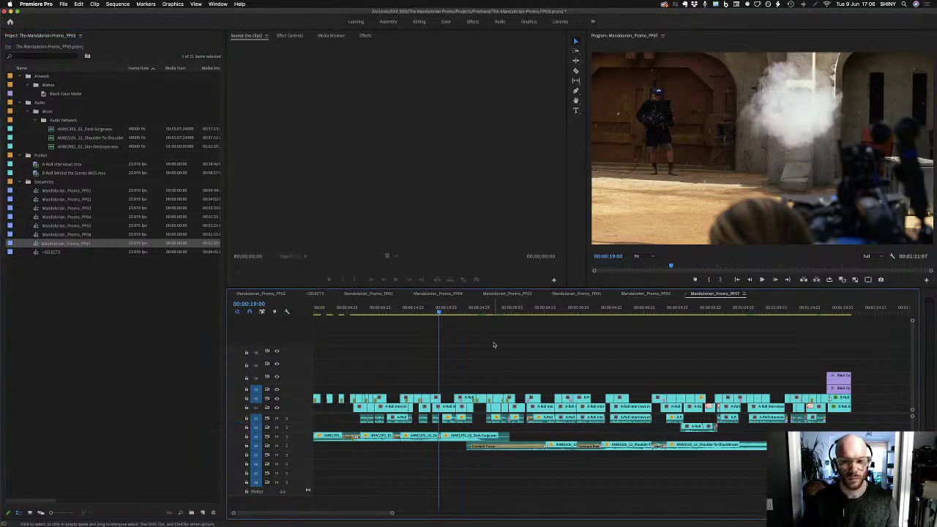
Close every open sequence except Mandalorian_Promo_PP07 and return the playhead to the start of its timeline
click(744, 294)
key(Escape)
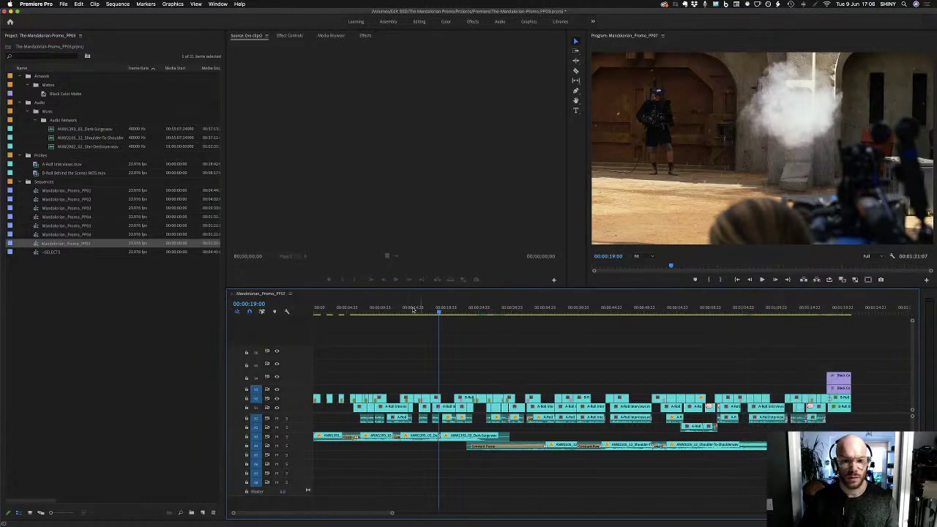
key(Home)
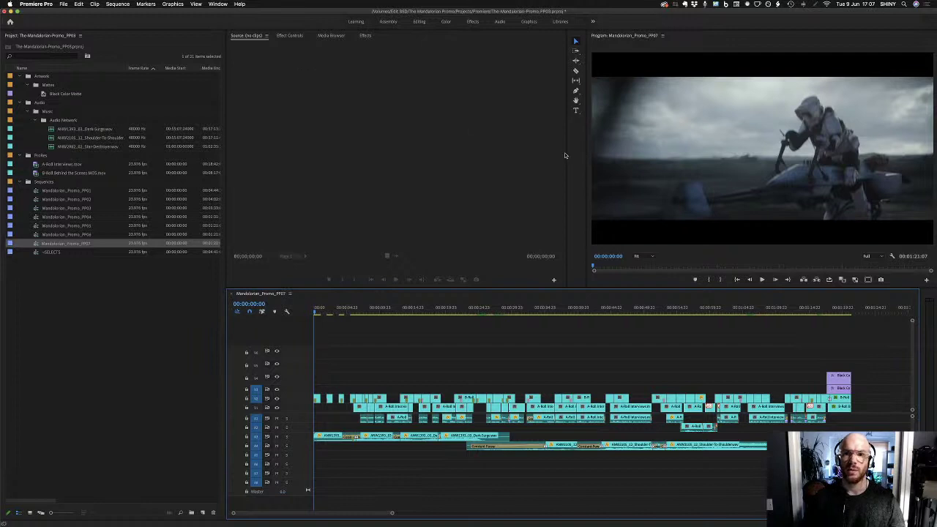
Try out Effect Controls in its own frame beside the Source monitor, and regroup it with the Source monitor
drag(566, 153, 668, 153)
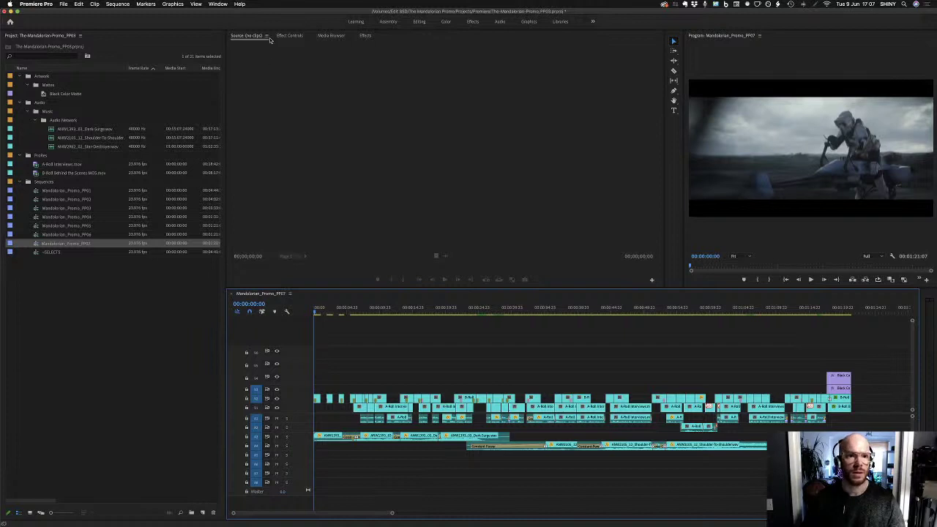
drag(290, 38, 276, 77)
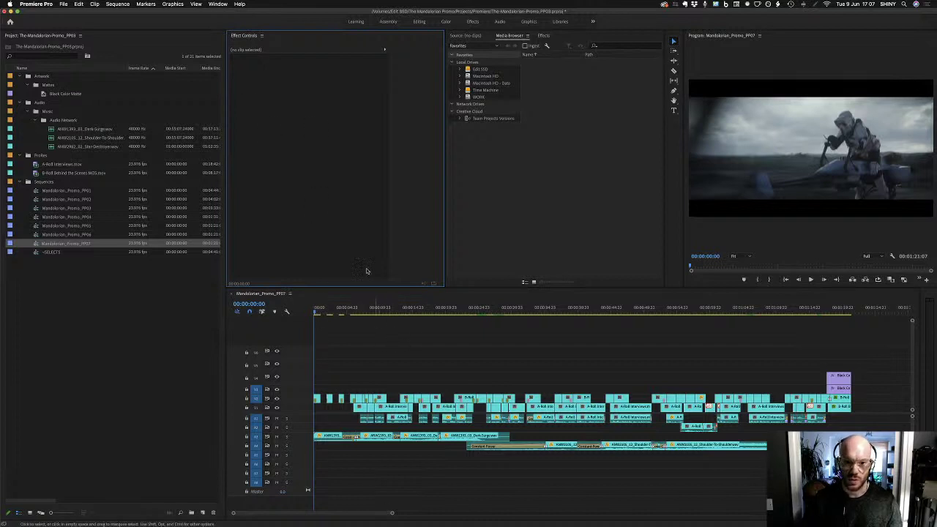
click(509, 38)
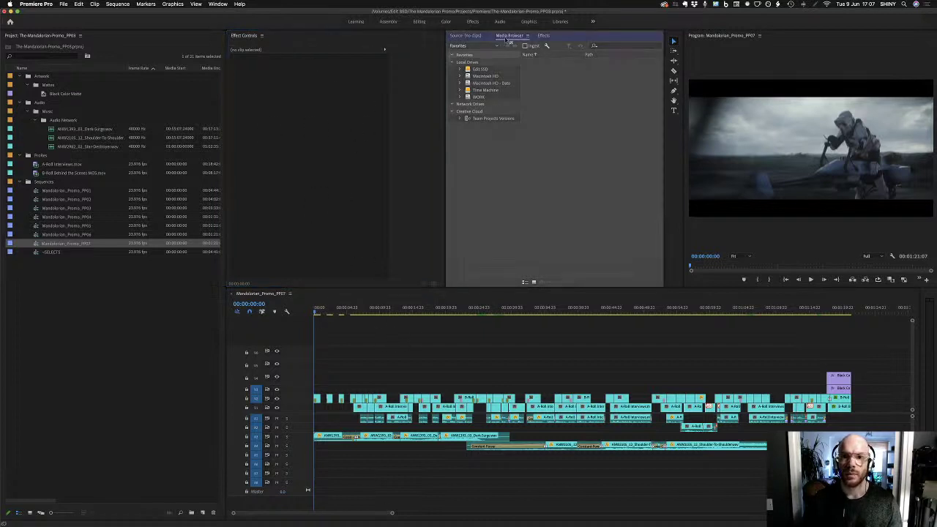
drag(509, 41, 254, 43)
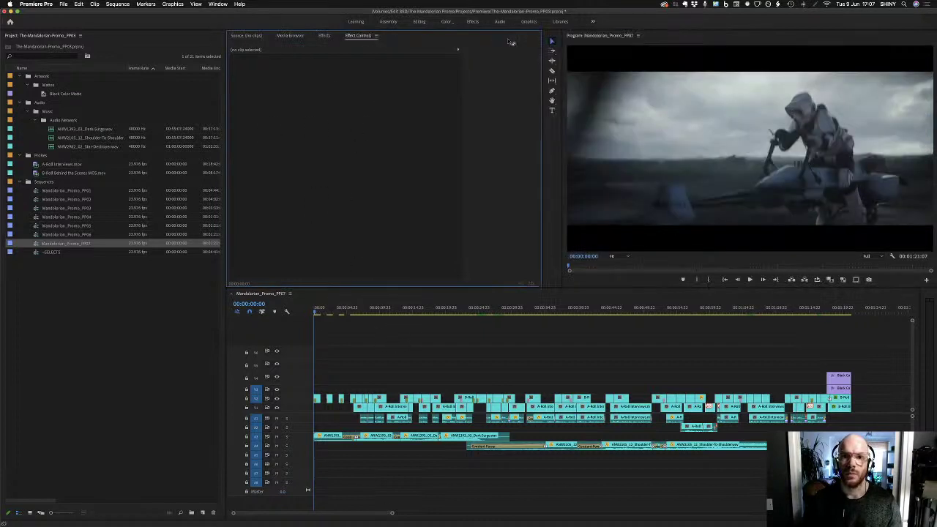
click(246, 35)
click(365, 342)
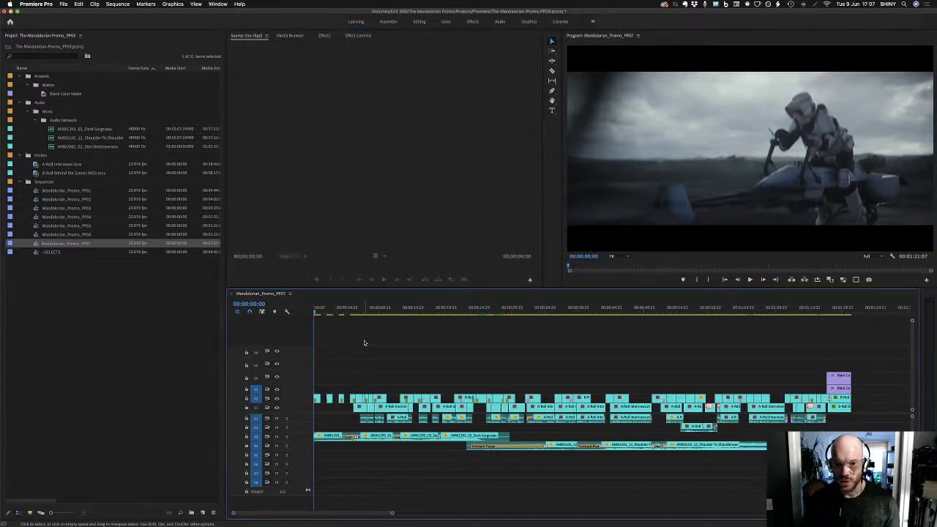
Position the playhead at 00:00:11:03 on the interview shot and make V4 the only targeted video track for a Type tool title
drag(341, 312, 391, 312)
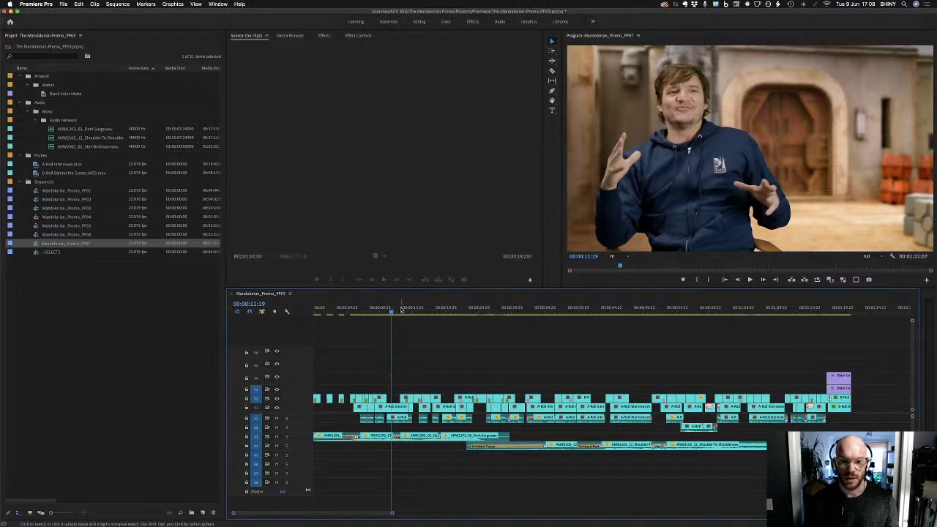
drag(391, 313, 399, 315)
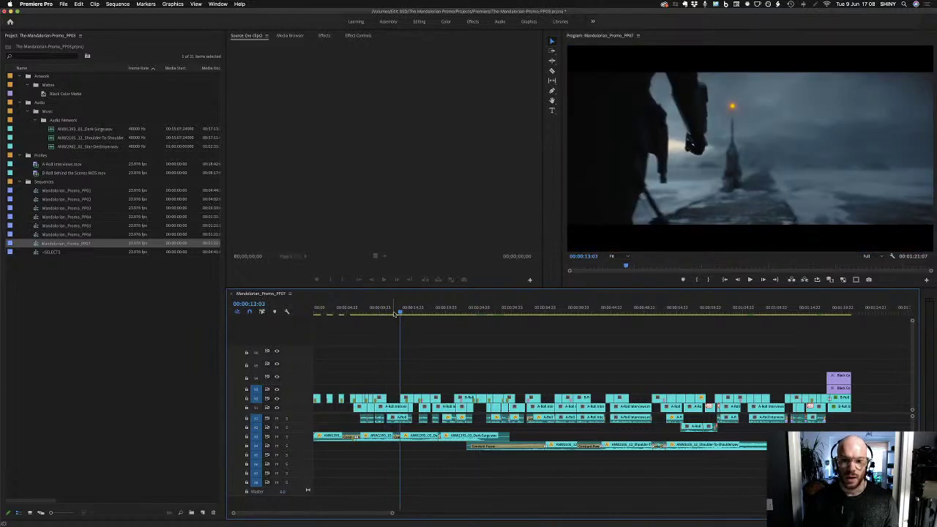
drag(401, 310, 391, 311)
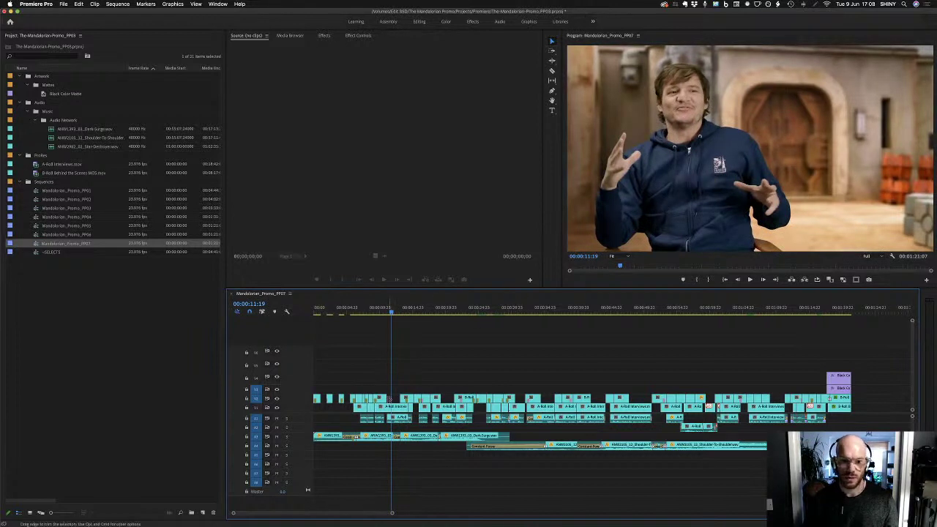
click(553, 110)
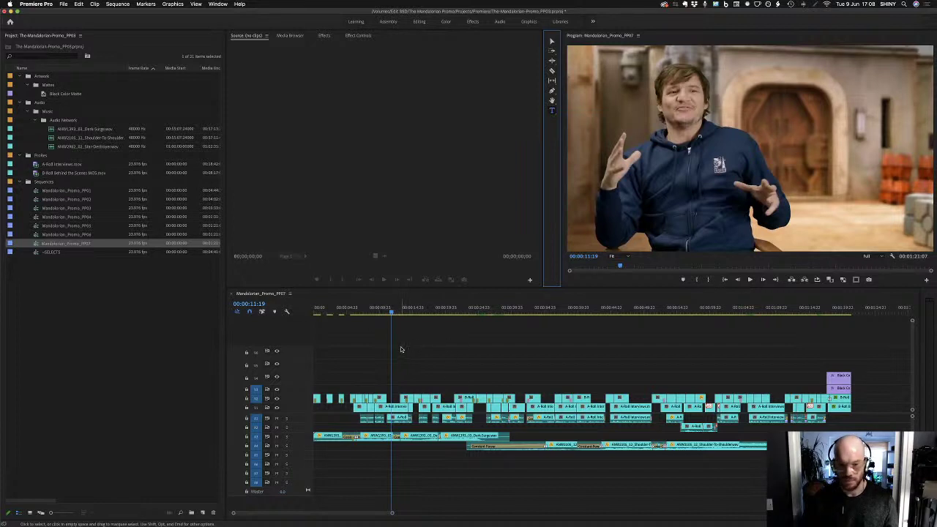
key(Up)
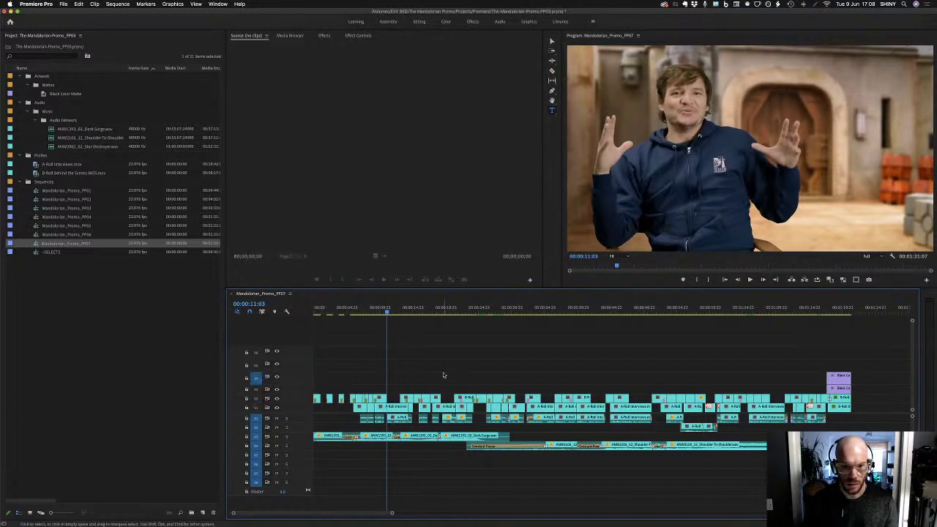
click(256, 379)
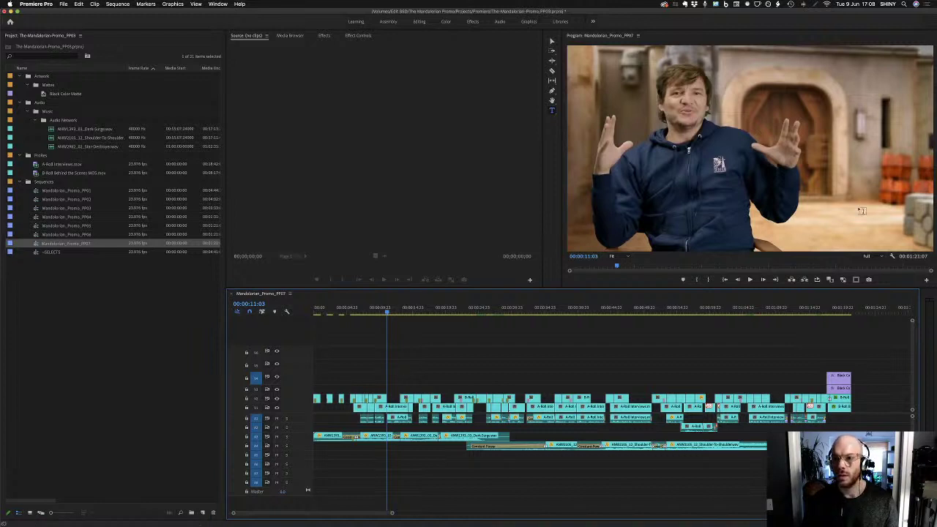
Add a text layer reading "Pedro P" near the frame's lower-right corner and move its graphic clip up to track V4
click(903, 228)
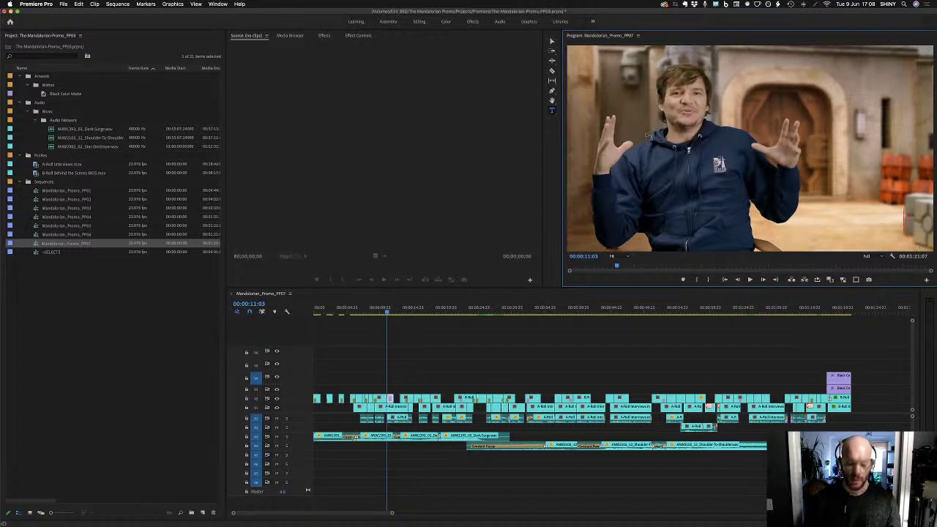
text(Ped)
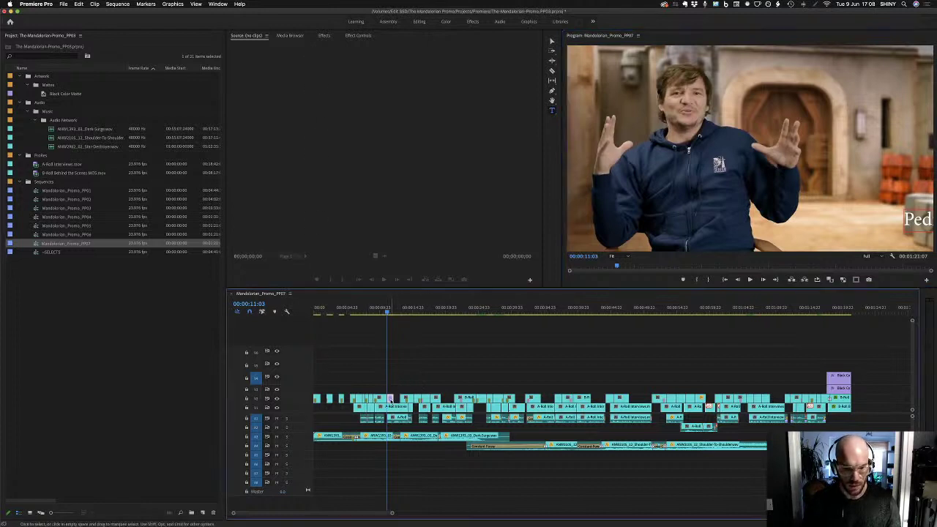
drag(390, 399, 390, 378)
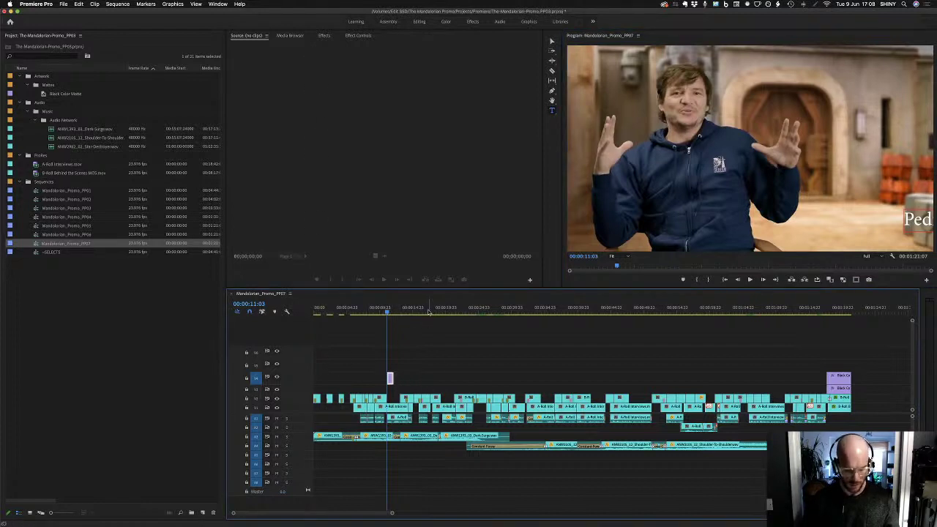
Right-align the "Pedro P" title through its source text settings in Effect Controls
click(291, 37)
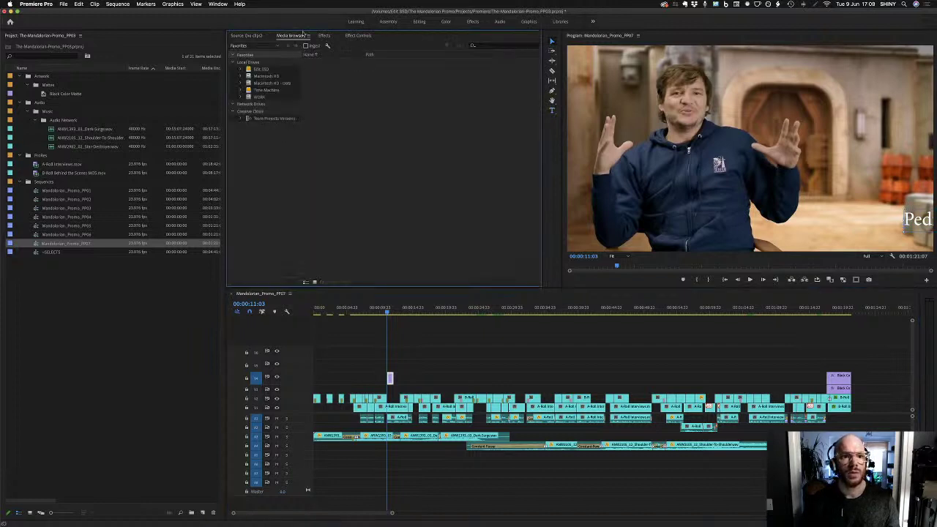
click(359, 37)
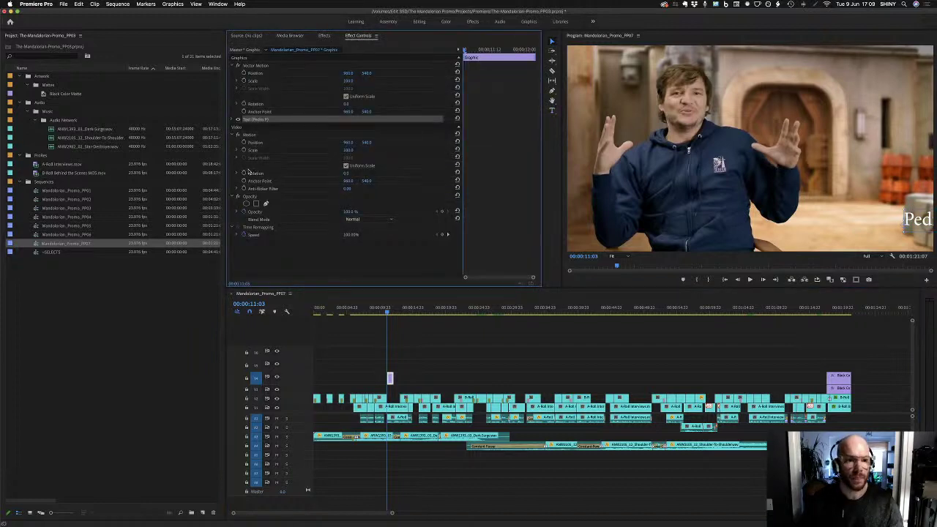
click(236, 120)
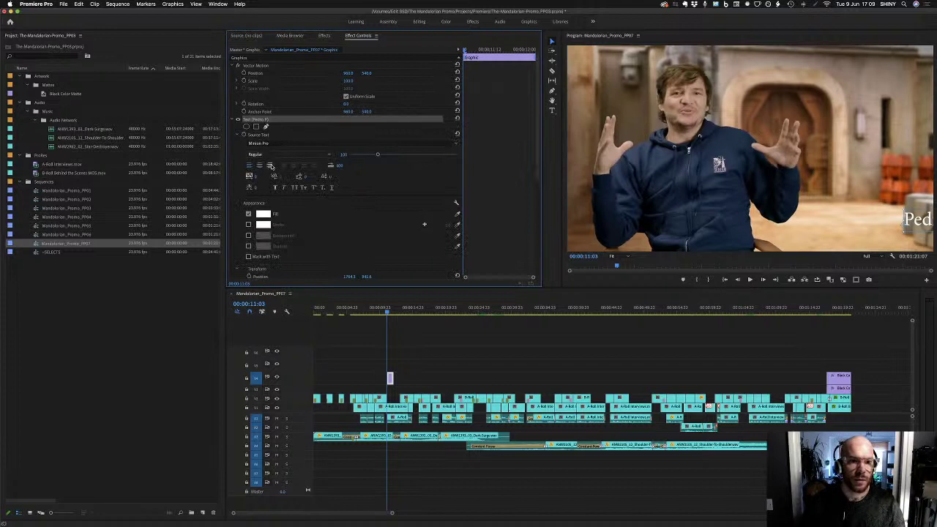
click(270, 165)
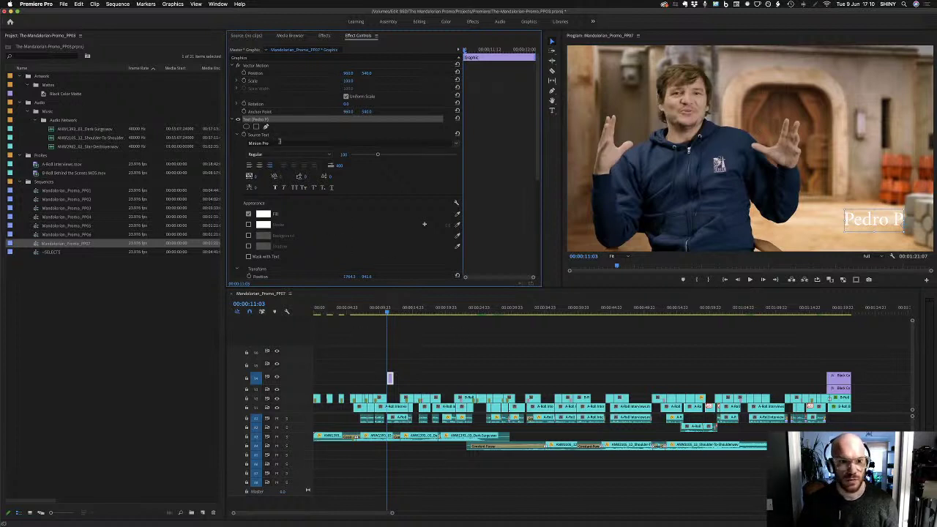
Try the Nexa Bold font on the "Pedro P" title
click(281, 143)
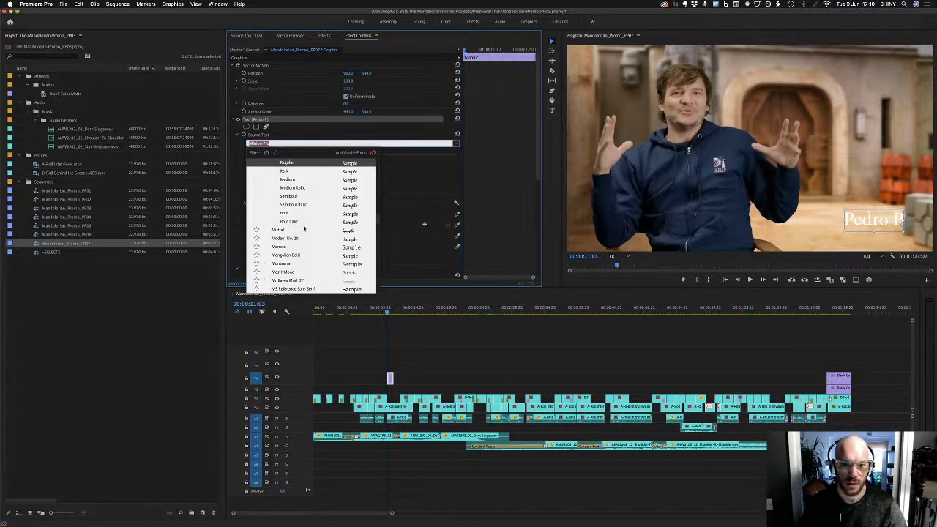
scroll(304, 230, down, 5)
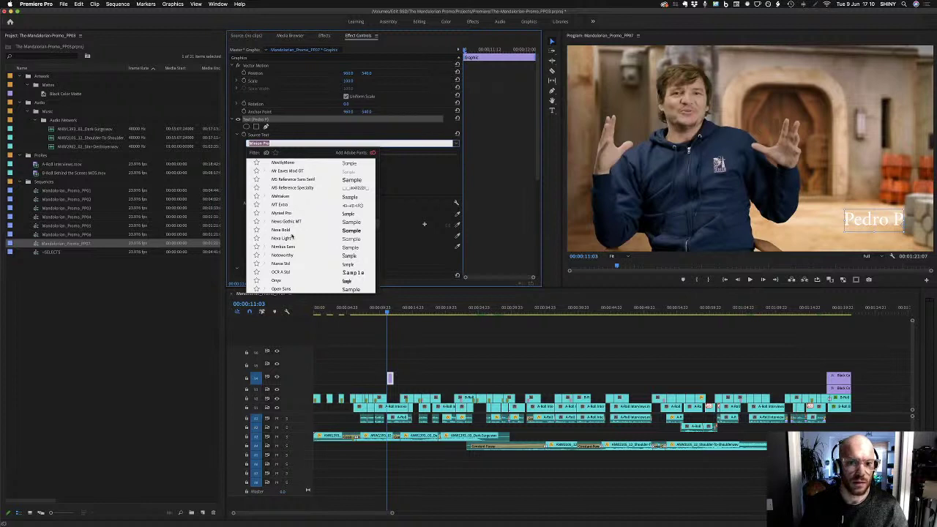
click(282, 230)
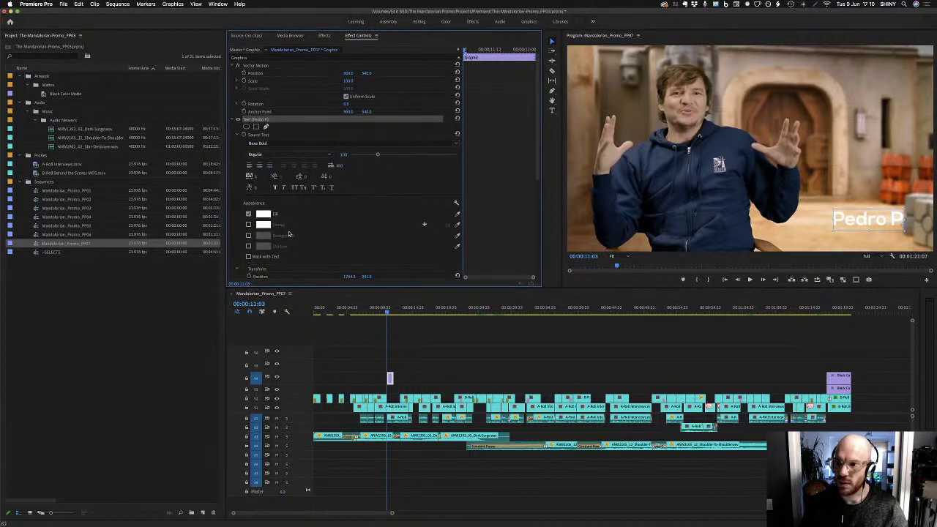
Set the "Pedro P" title's font to Helvetica in its source text settings
click(292, 144)
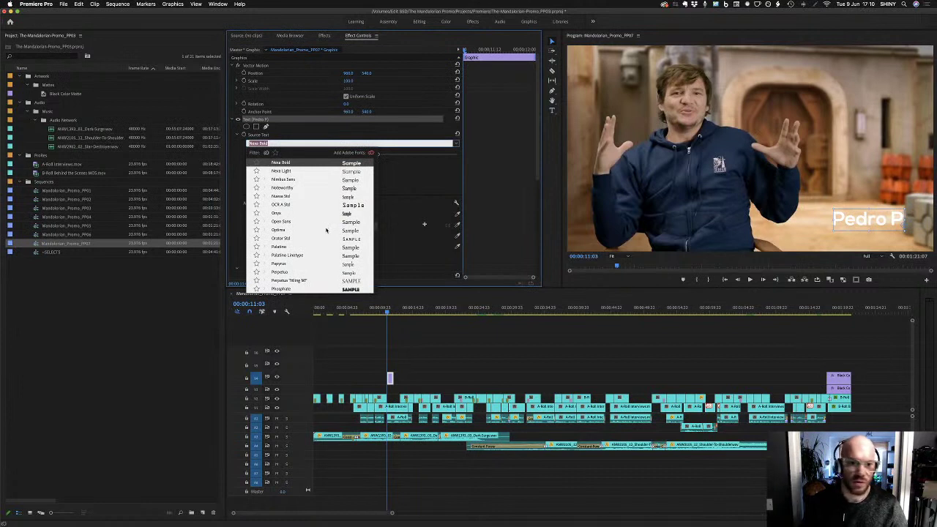
scroll(296, 222, down, 5)
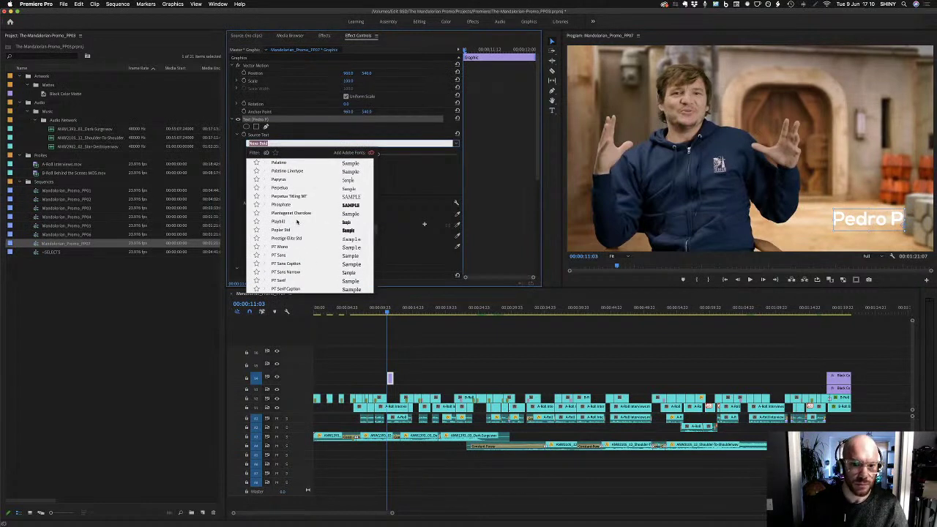
scroll(296, 222, down, 5)
scroll(296, 222, down, 10)
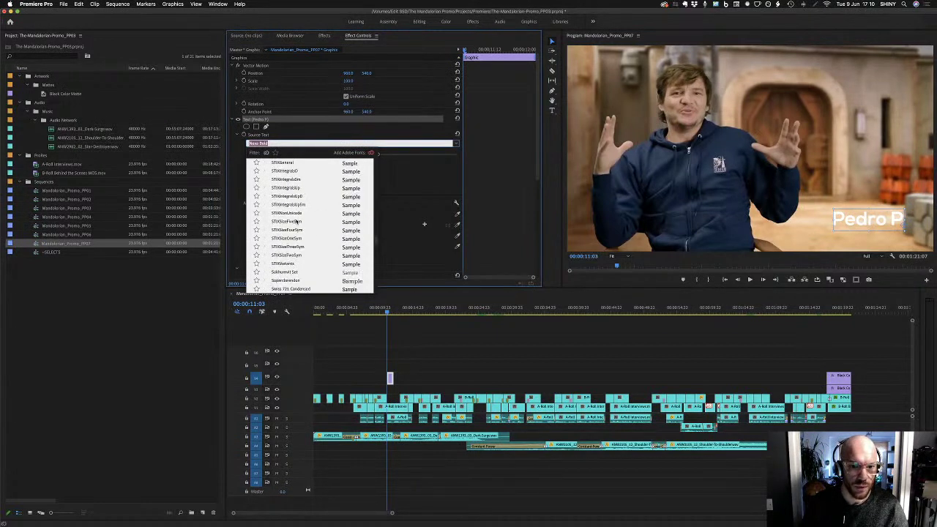
scroll(297, 222, up, 15)
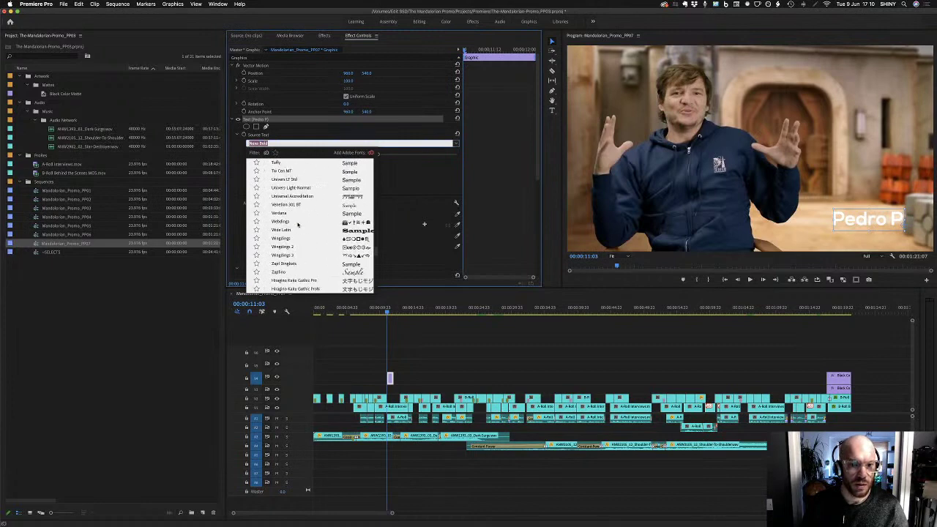
scroll(298, 227, up, 5)
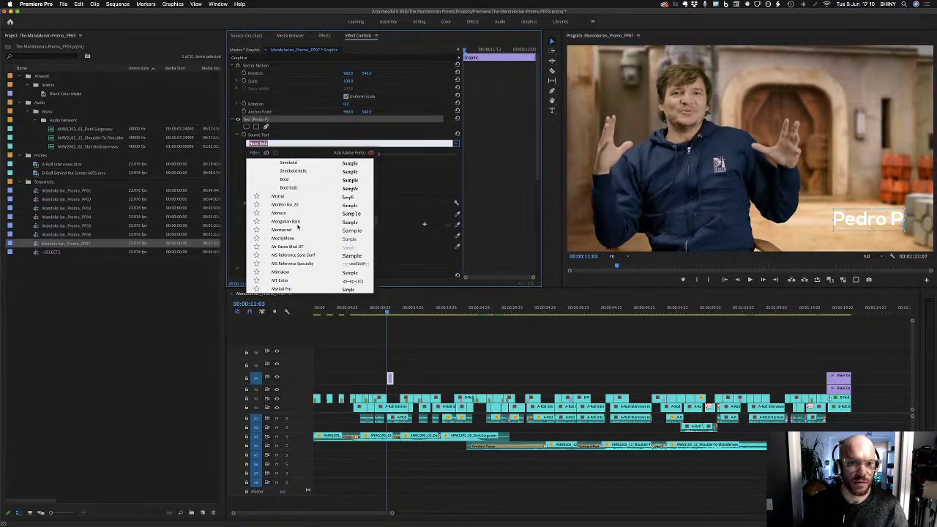
scroll(298, 227, up, 10)
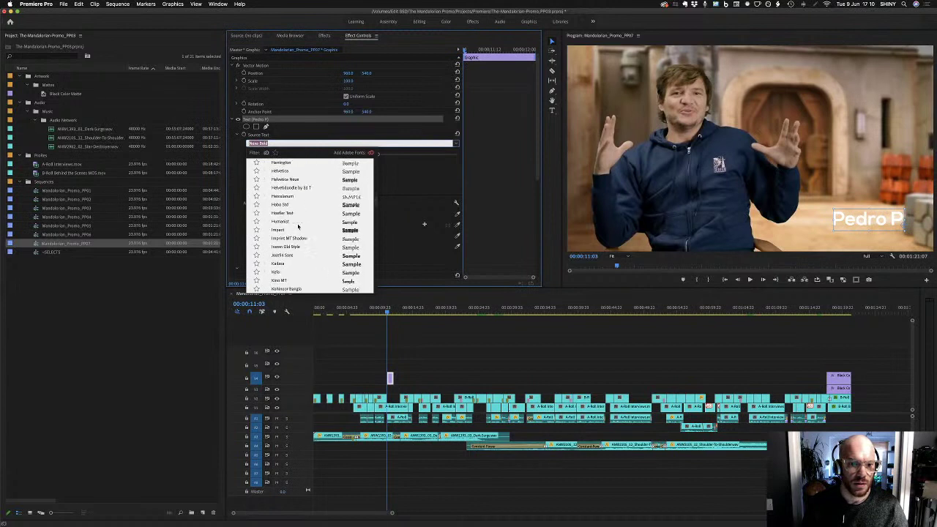
scroll(292, 195, up, 1)
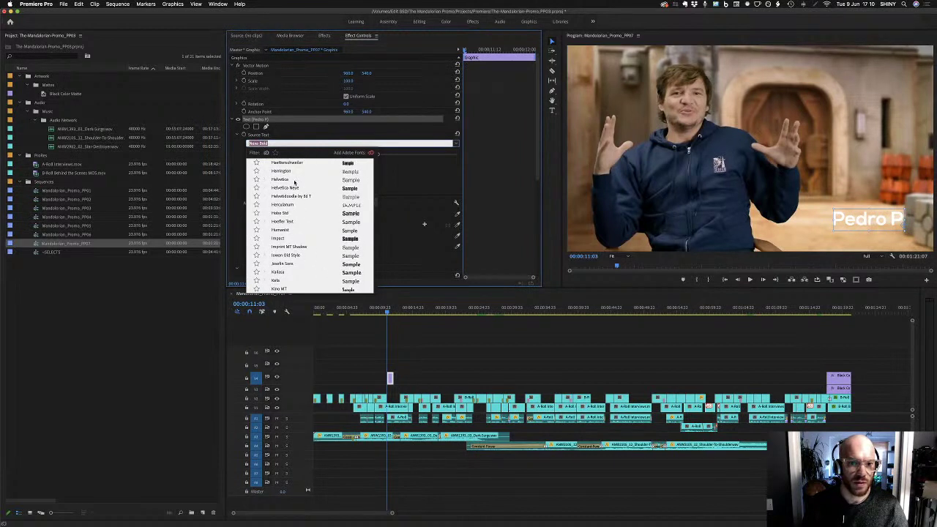
click(291, 180)
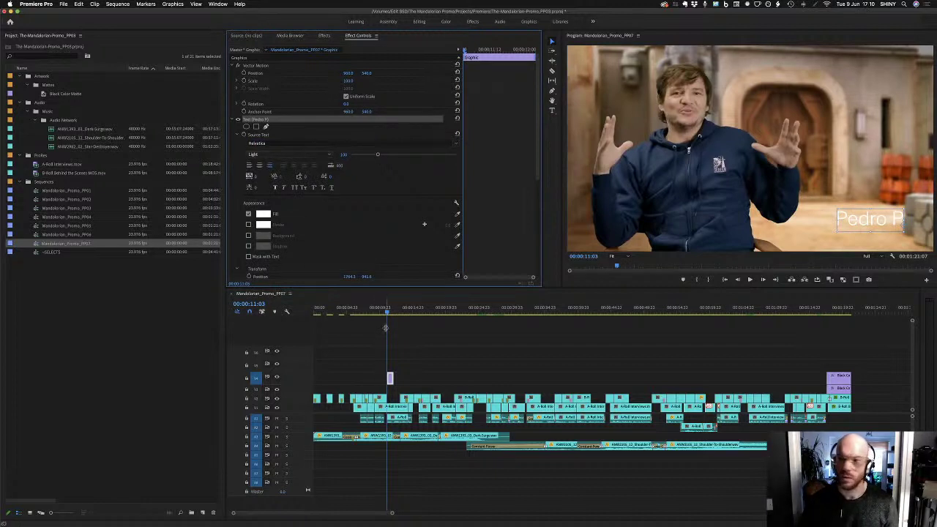
Position the sequence playhead at 00:00:11:14 and open the A-Roll interview clip beneath the title in the Source monitor
click(407, 335)
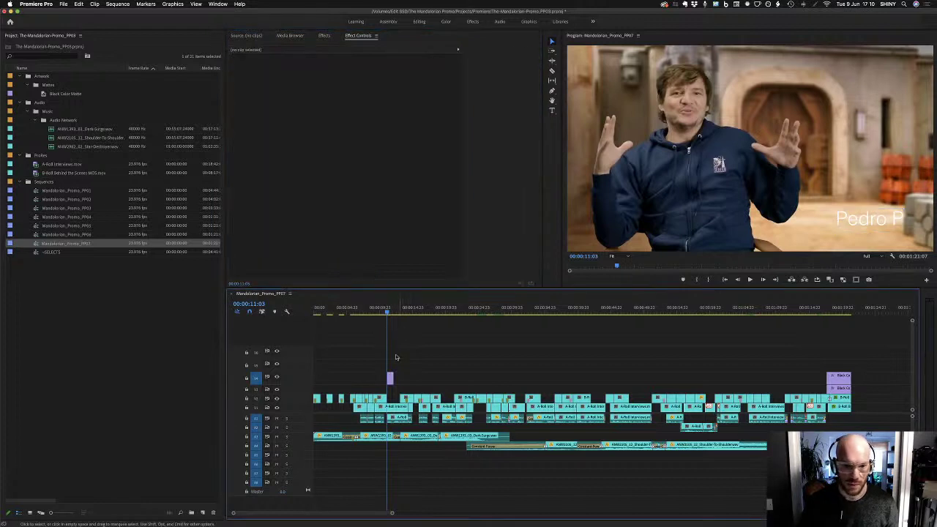
click(391, 313)
drag(390, 314, 392, 413)
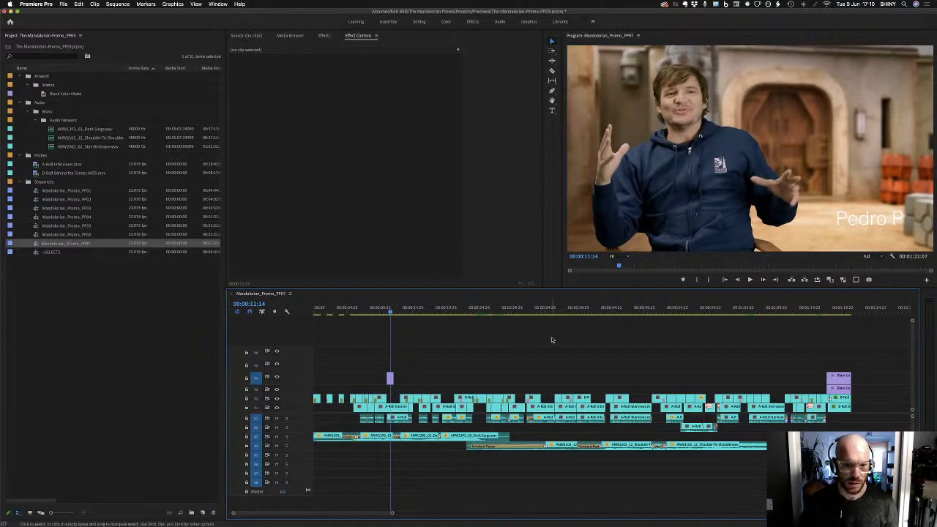
click(393, 415)
double_click(393, 414)
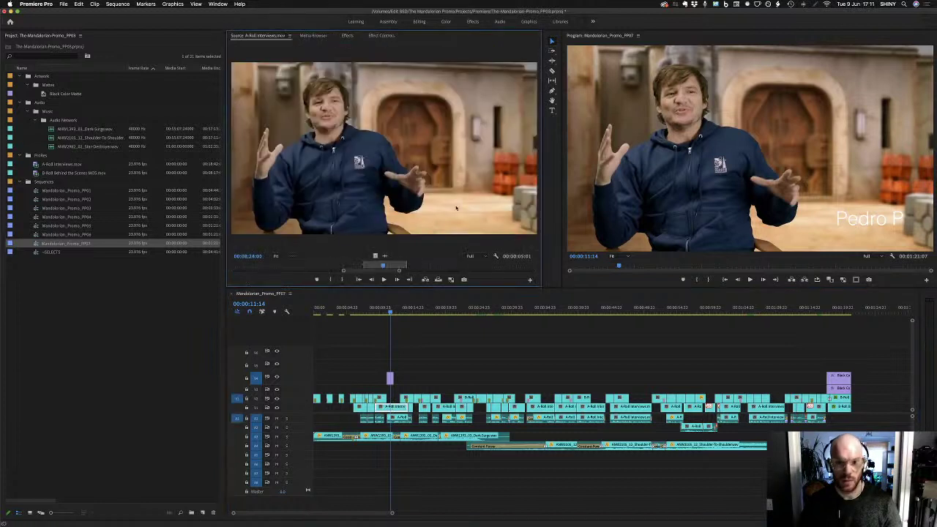
click(336, 266)
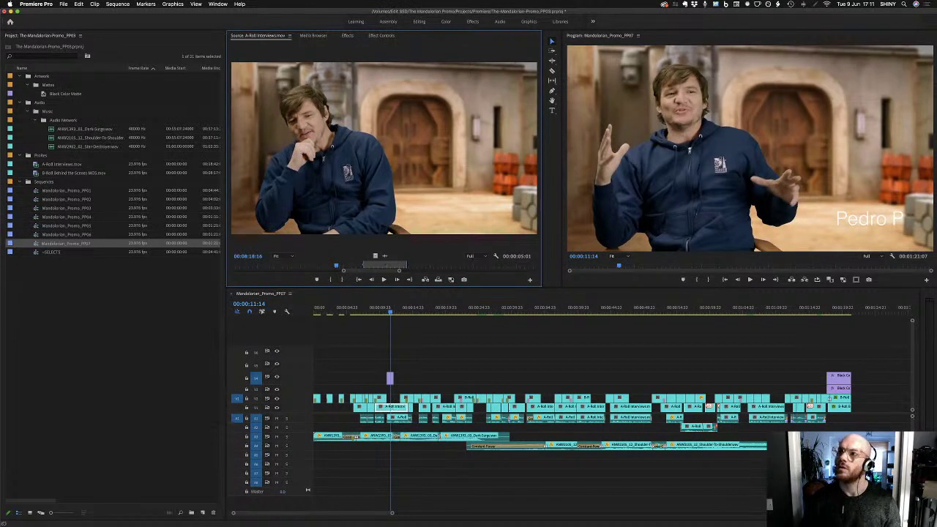
click(225, 287)
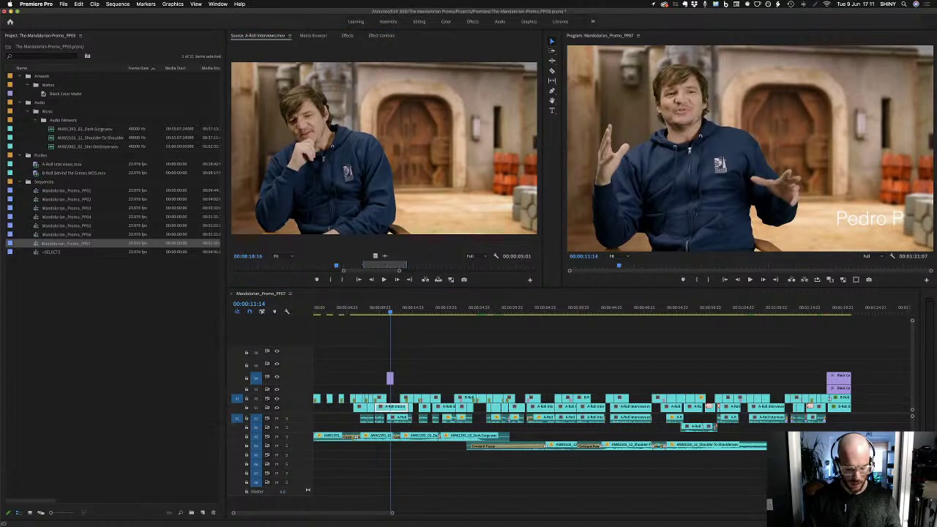
click(395, 265)
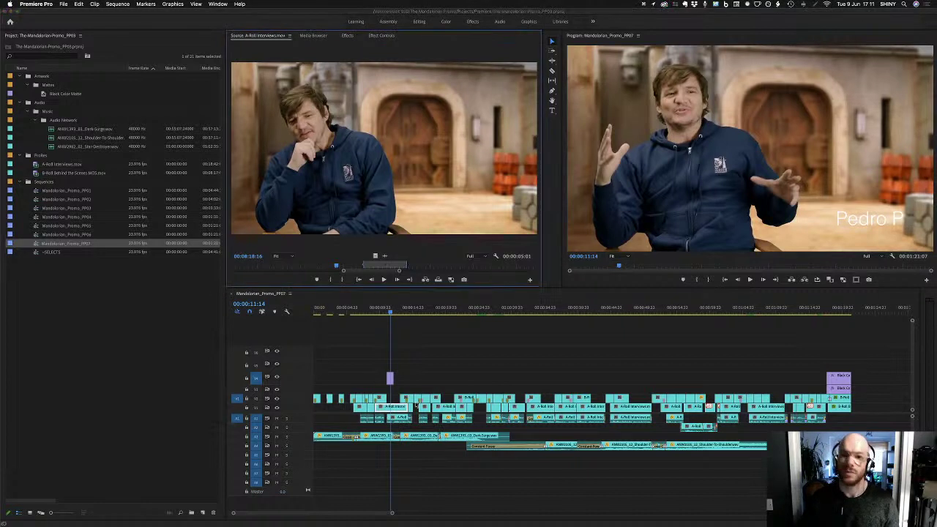
Match-frame the interview clip into the Source monitor and go back through its footage to the EPK Soundbites card for the interviewee's name
click(396, 410)
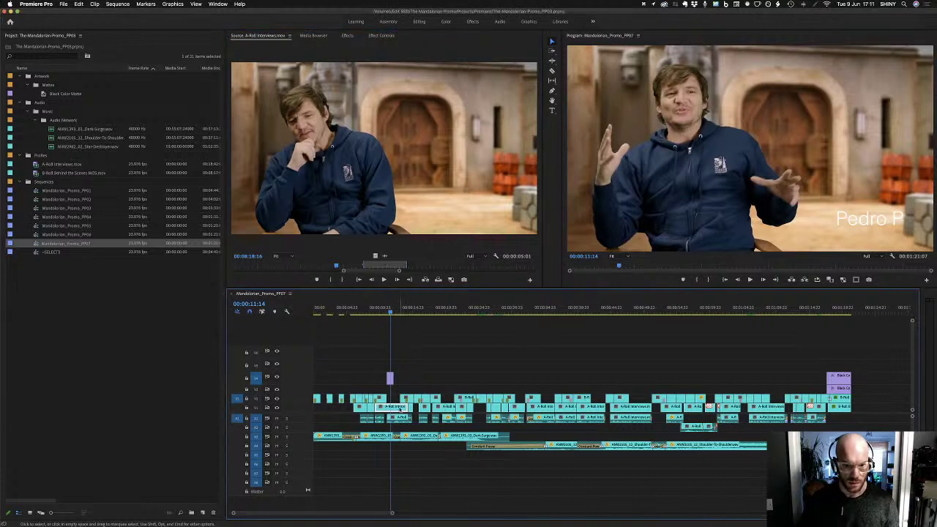
key(f)
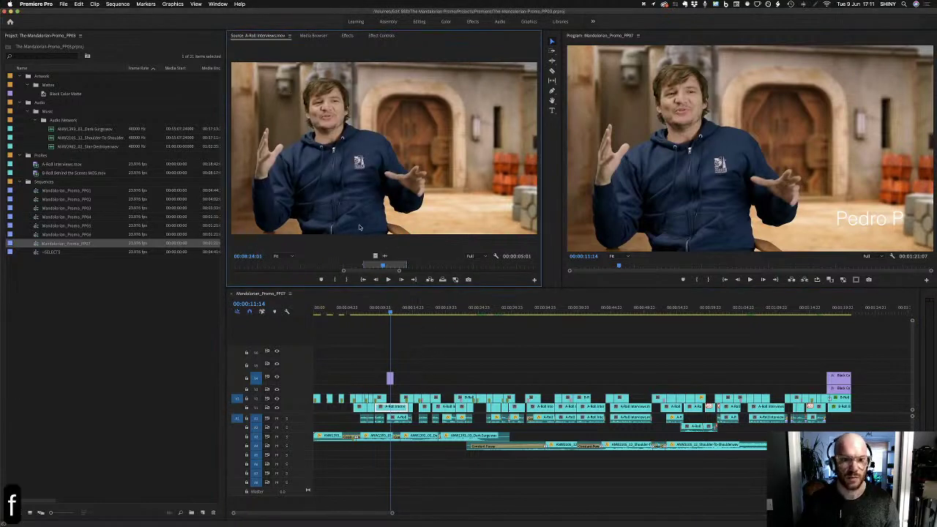
drag(363, 264, 337, 268)
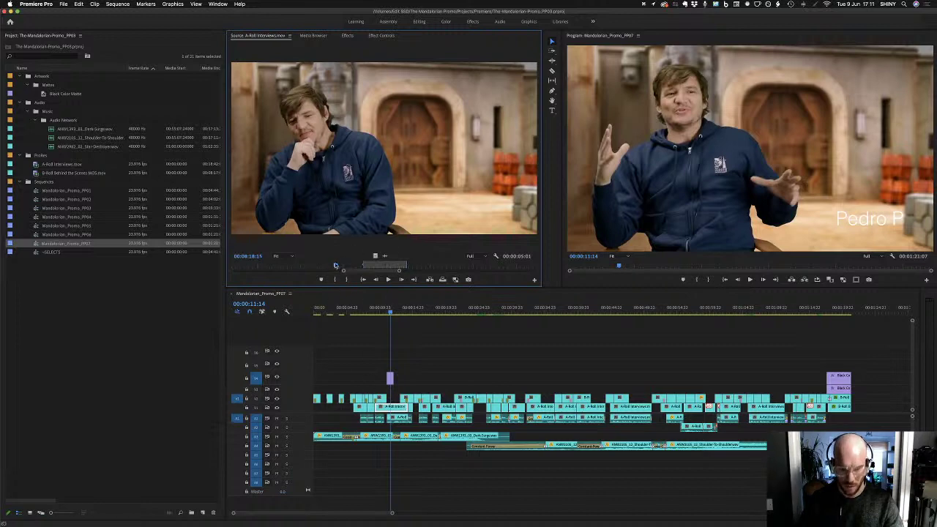
key(minus)
key(minus)
key(minus)
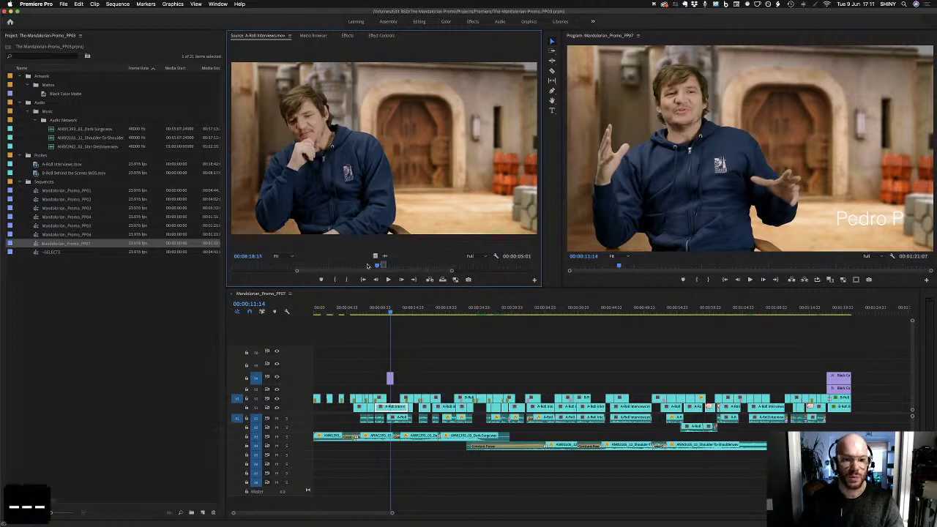
drag(338, 266, 252, 273)
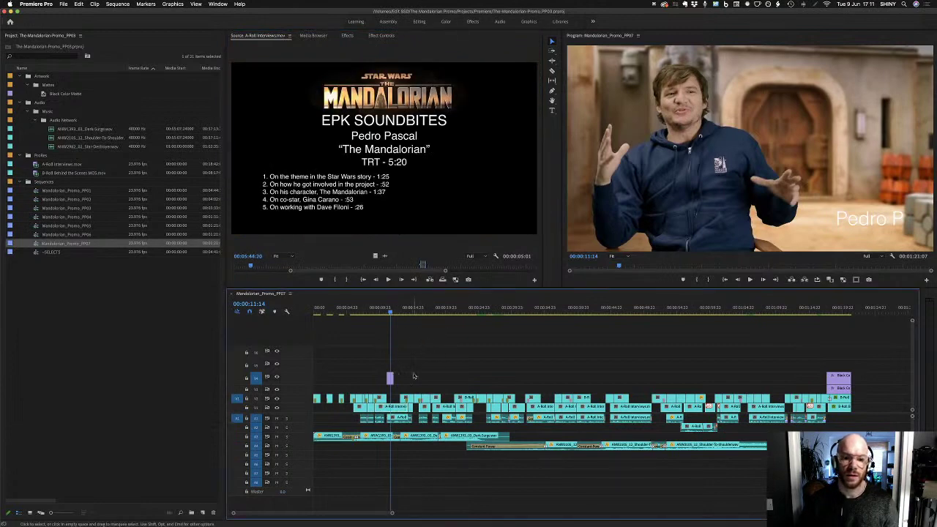
Complete the "Pedro P" title in the Program monitor so it reads "Pedro Pascal"
click(895, 219)
double_click(895, 218)
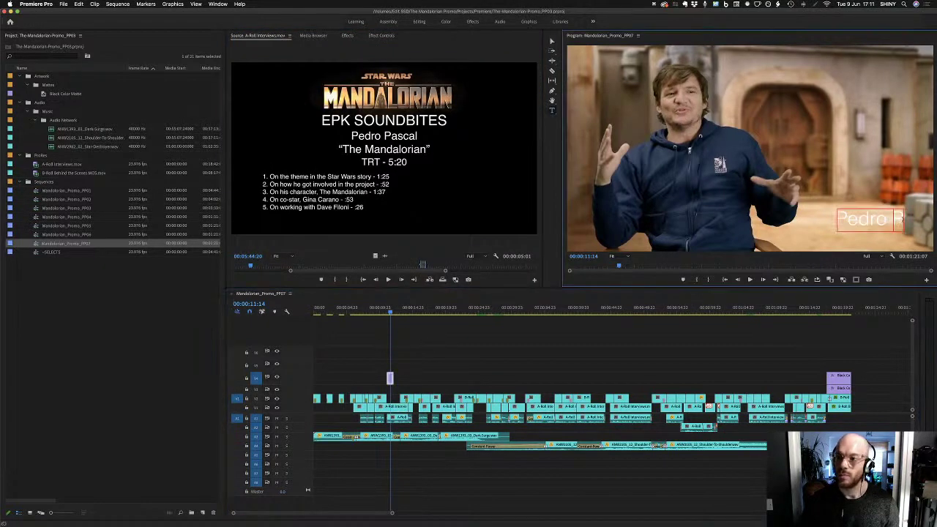
key(Right)
text(ascal)
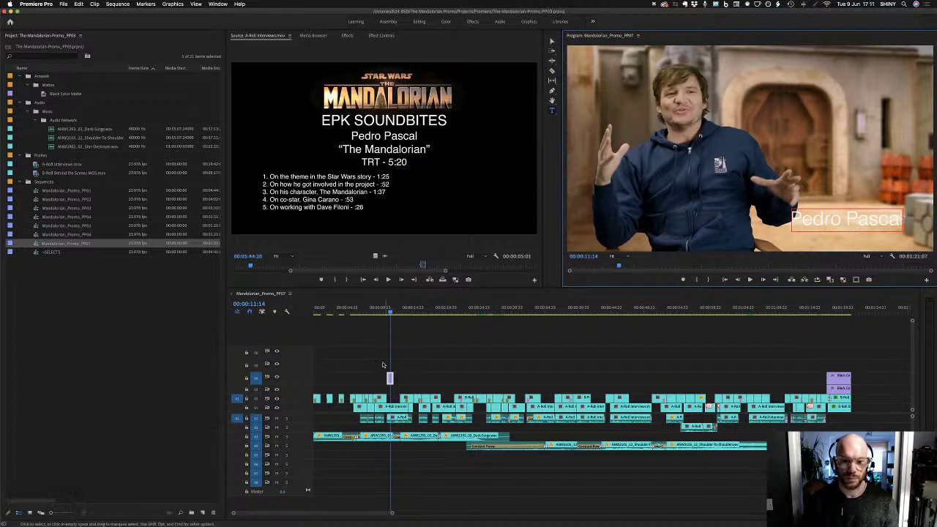
key(Escape)
Browse the available fonts and try to set the "Pedro Pascal" title to Univers LT Std
click(381, 35)
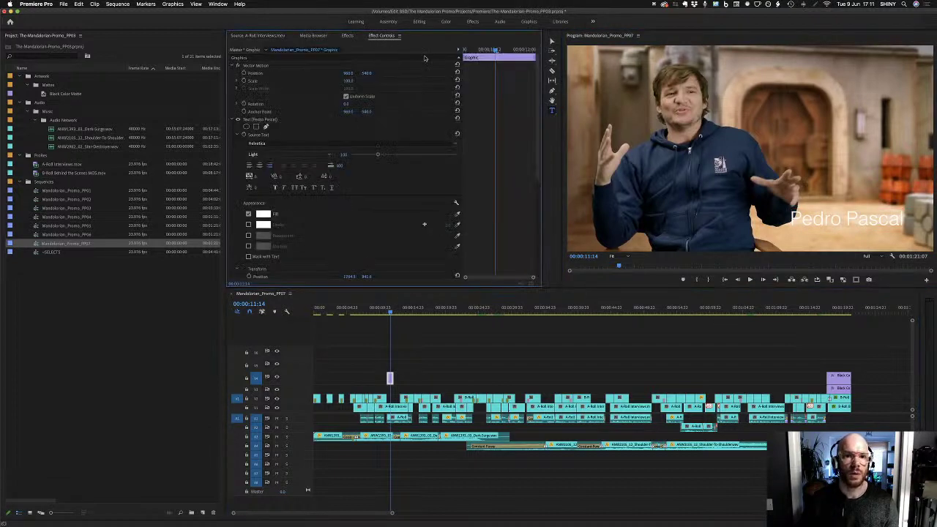
click(298, 144)
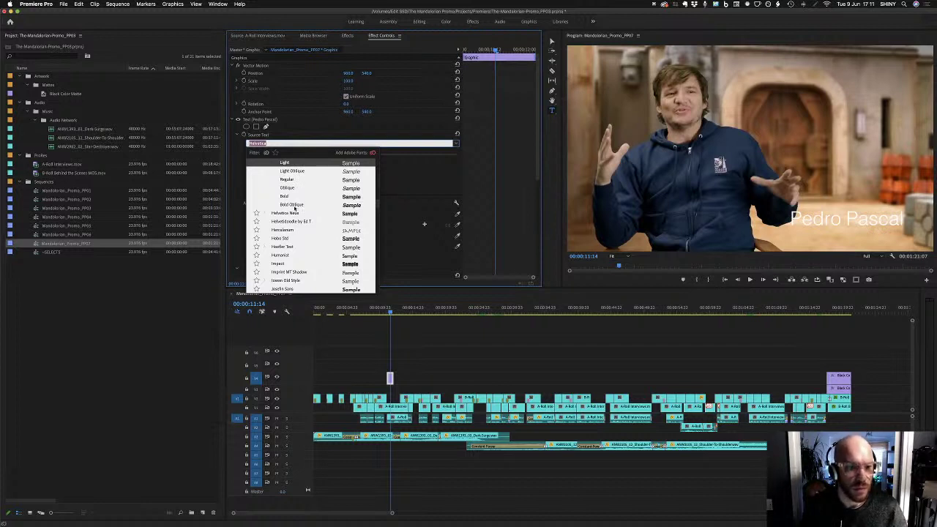
scroll(293, 217, down, 5)
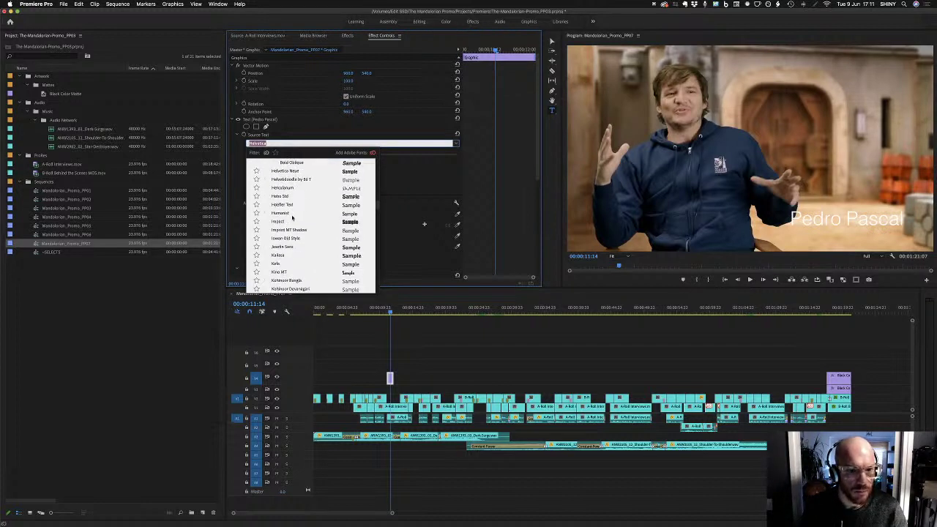
scroll(293, 217, down, 12)
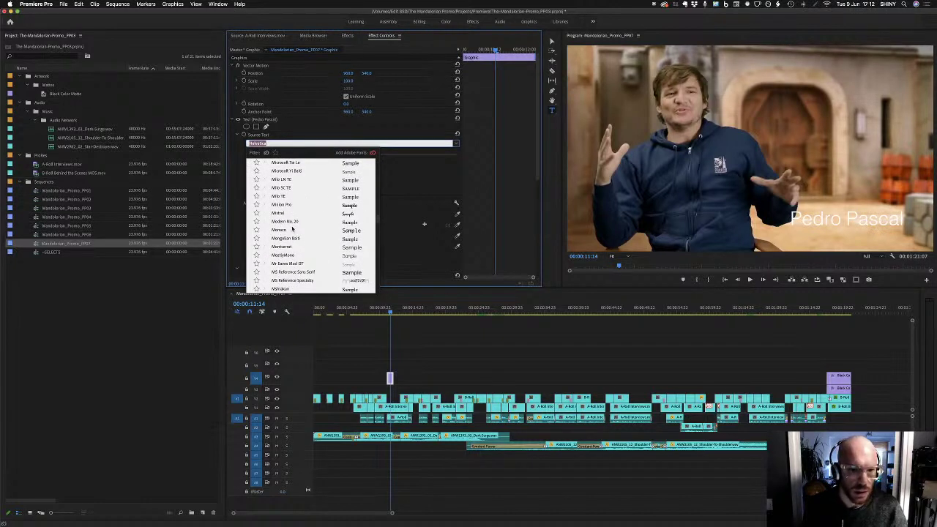
scroll(304, 212, down, 10)
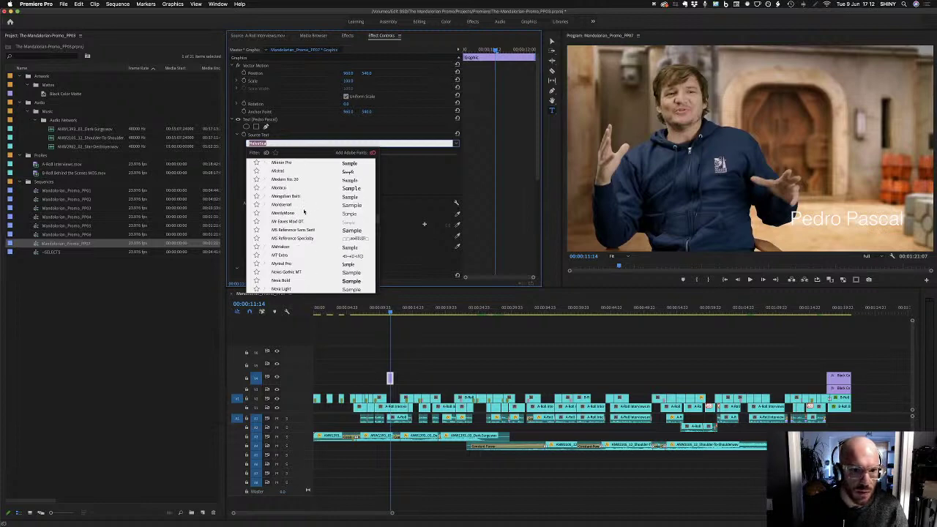
scroll(303, 212, down, 6)
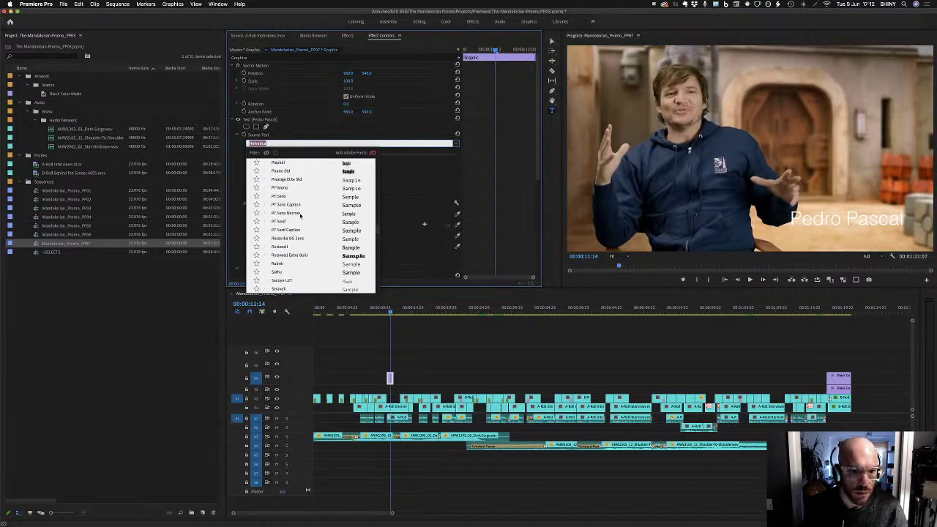
scroll(315, 230, down, 8)
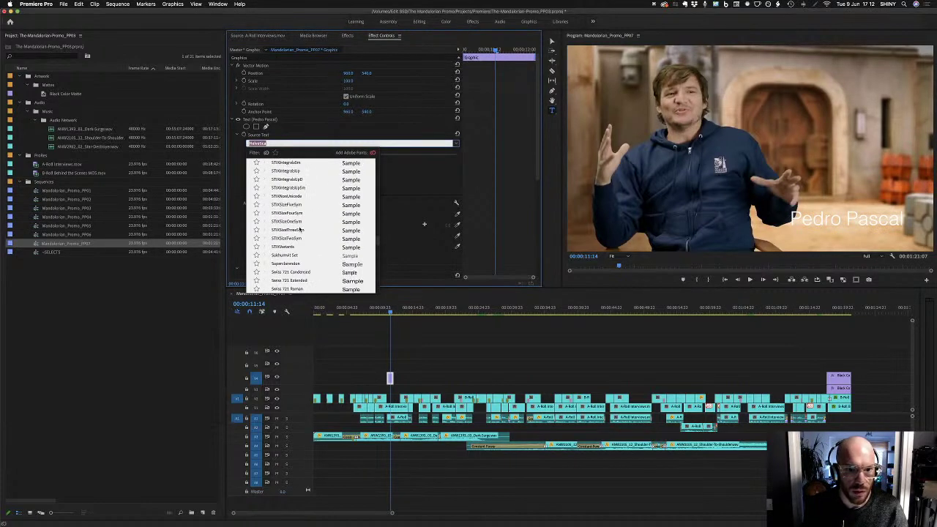
scroll(299, 230, up, 8)
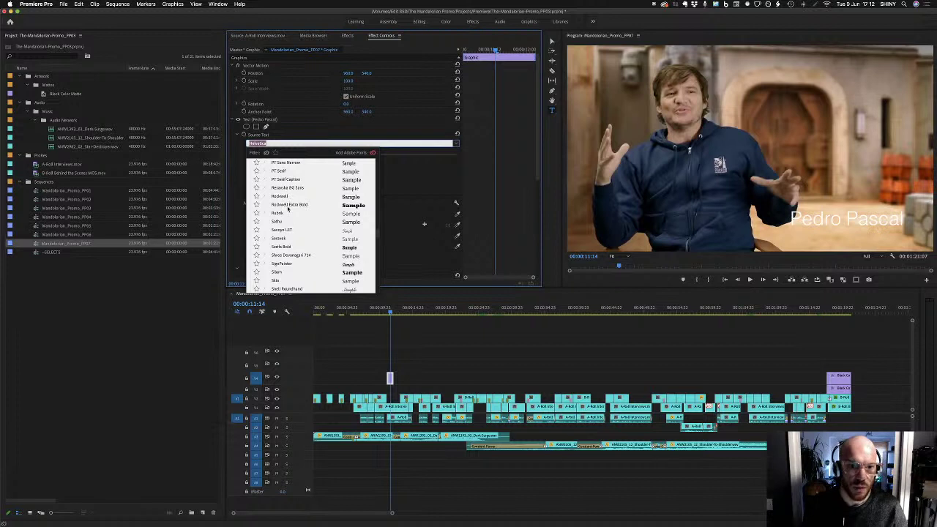
scroll(299, 226, down, 3)
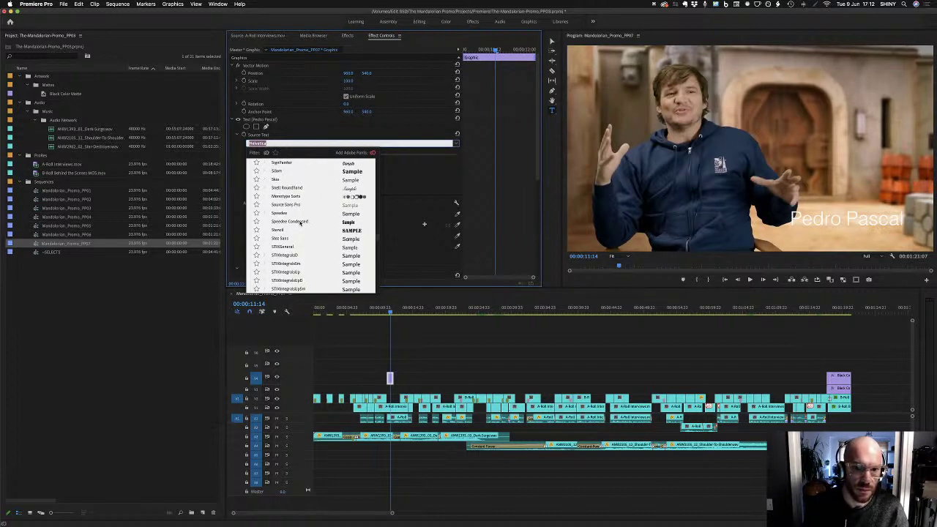
scroll(300, 211, down, 5)
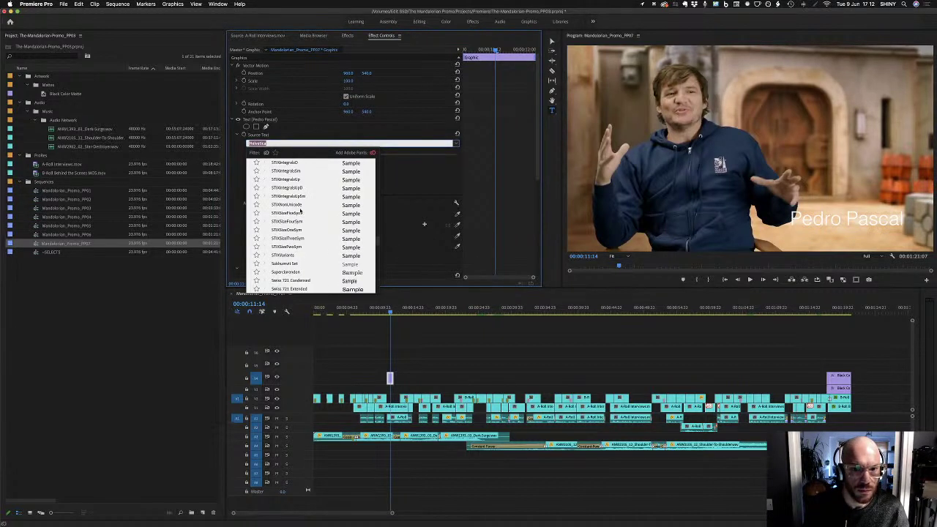
scroll(307, 211, down, 3)
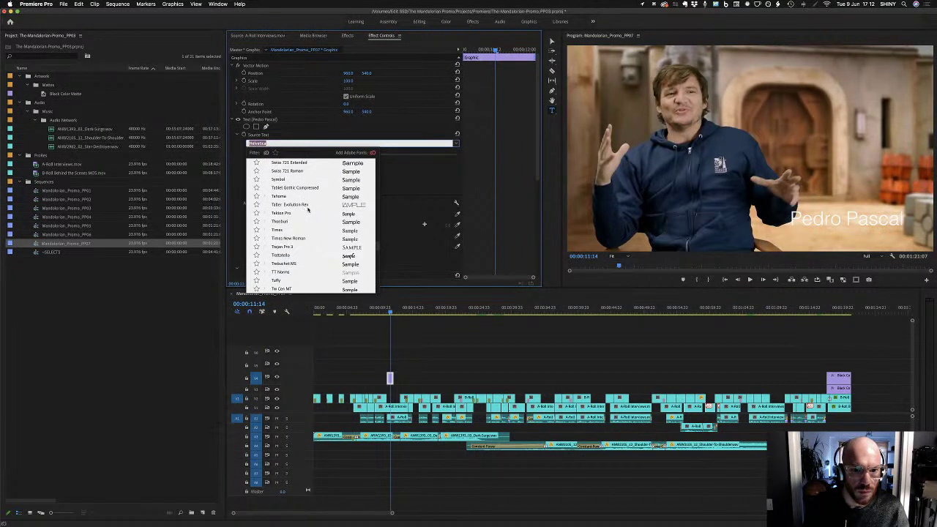
scroll(311, 214, down, 3)
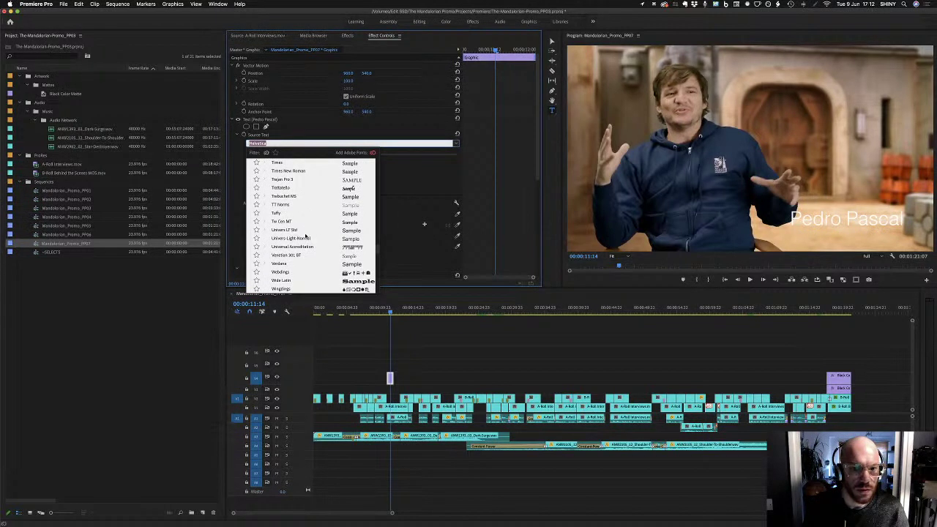
click(292, 230)
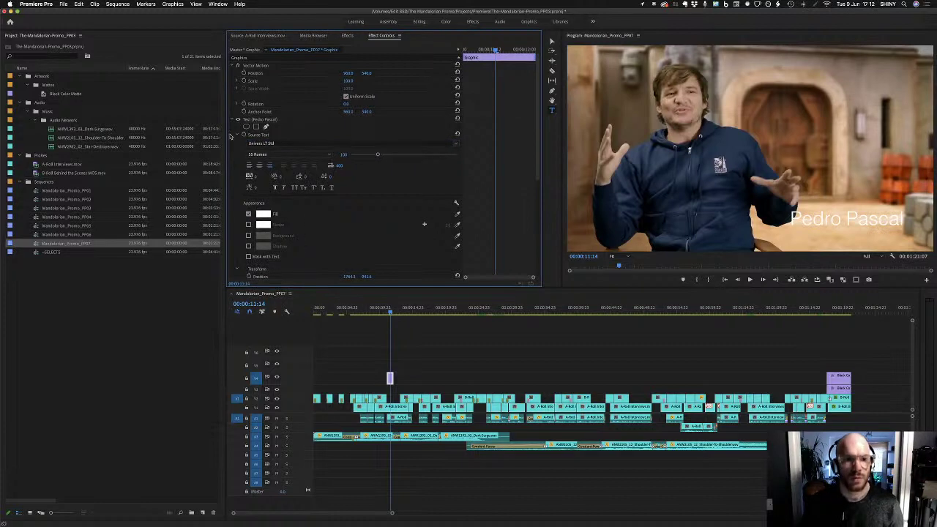
Select the "Pedro Pascal" text layer and set its font to Univers LT Std 55 Roman
click(268, 122)
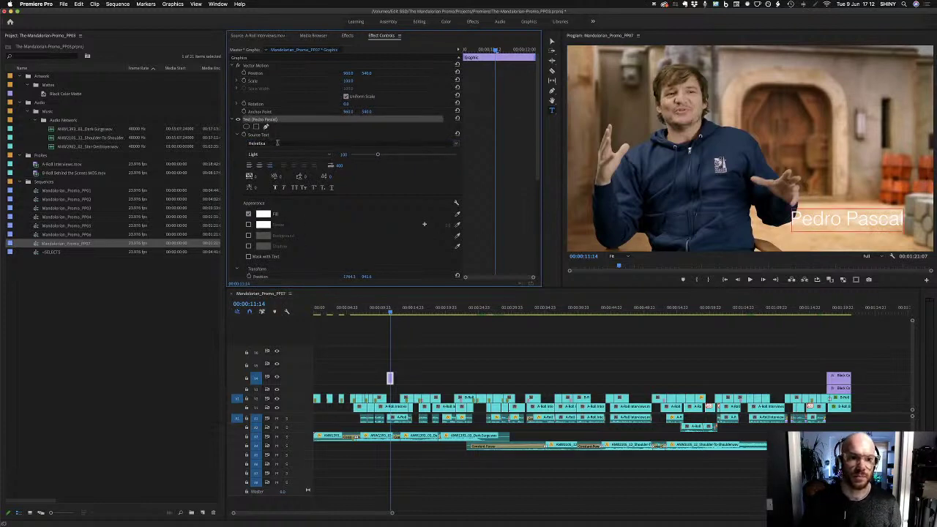
click(275, 144)
text(uni)
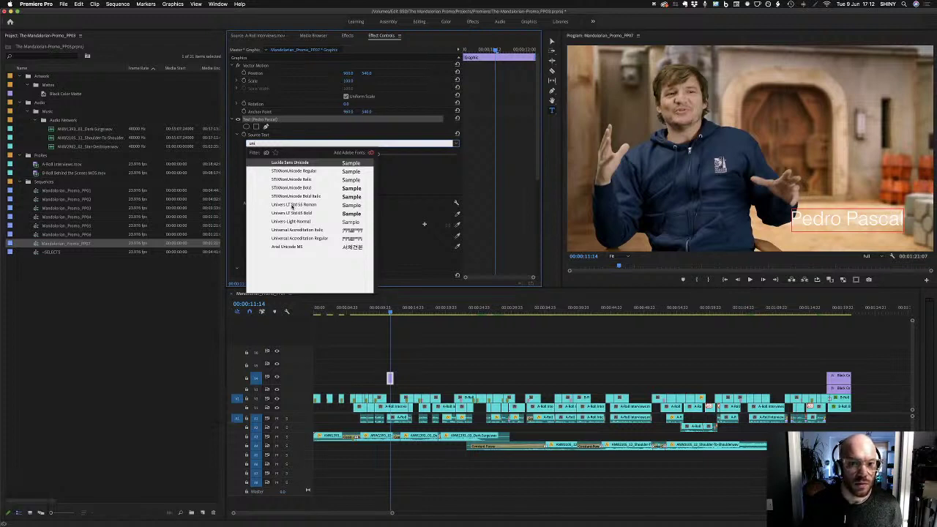
click(293, 205)
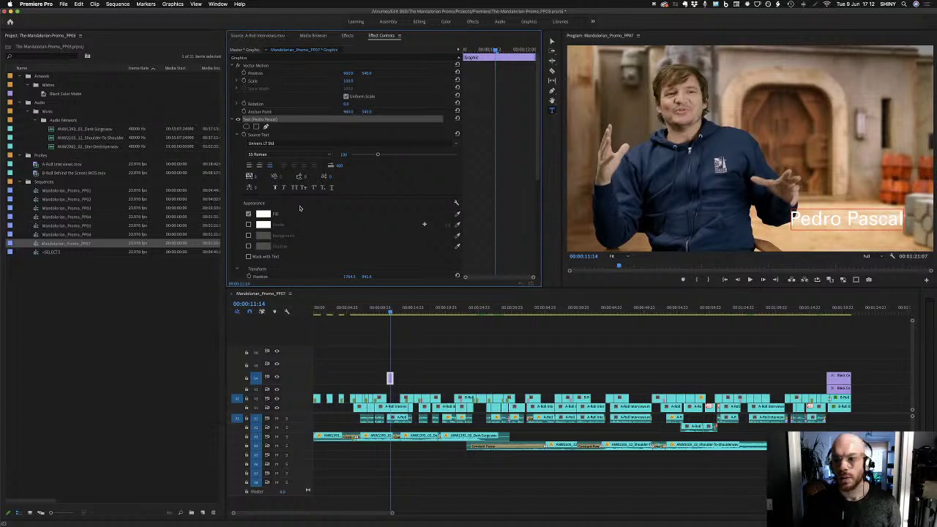
Set the "Pedro Pascal" title's font to Arial in the Bold style and slightly reduce its text size
click(284, 143)
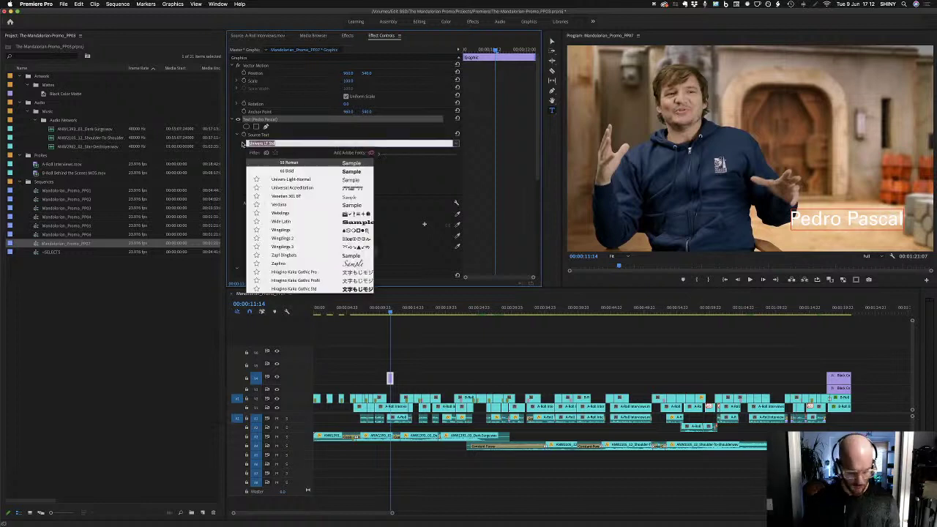
text(aria)
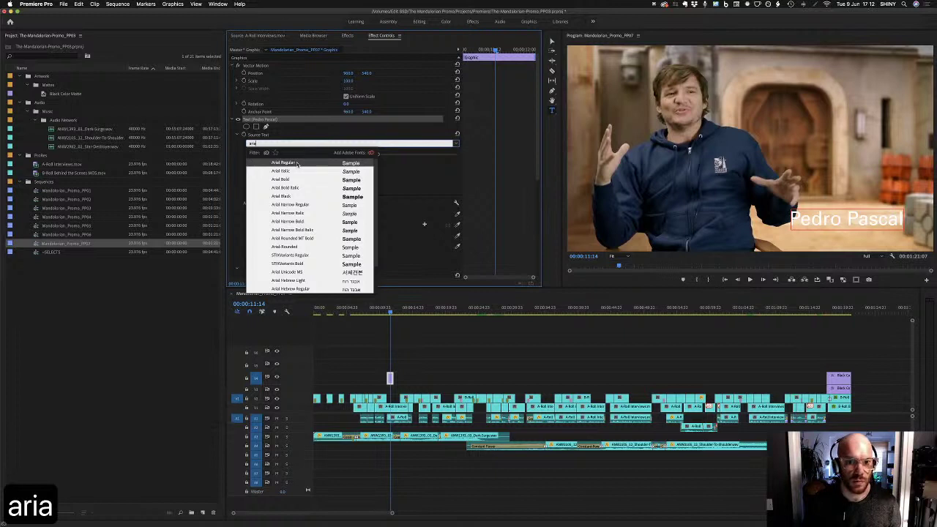
click(297, 165)
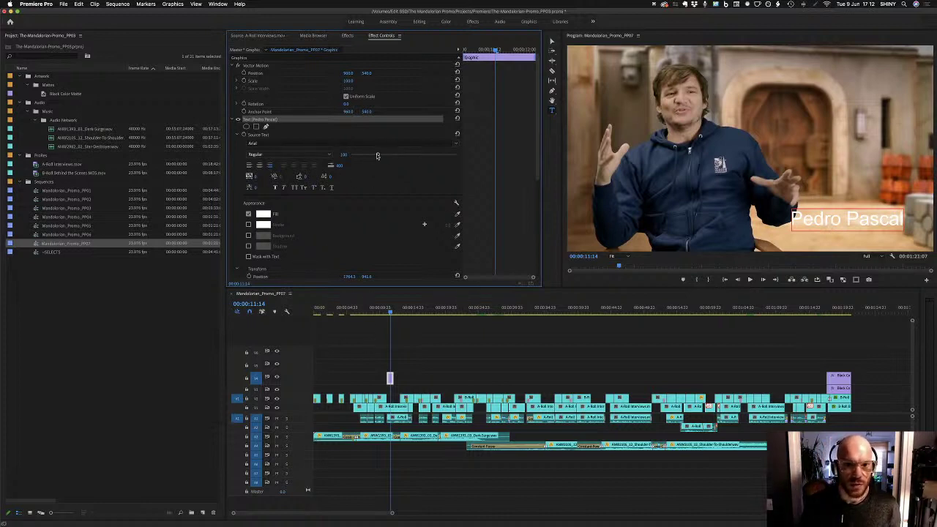
drag(378, 155, 374, 155)
click(282, 155)
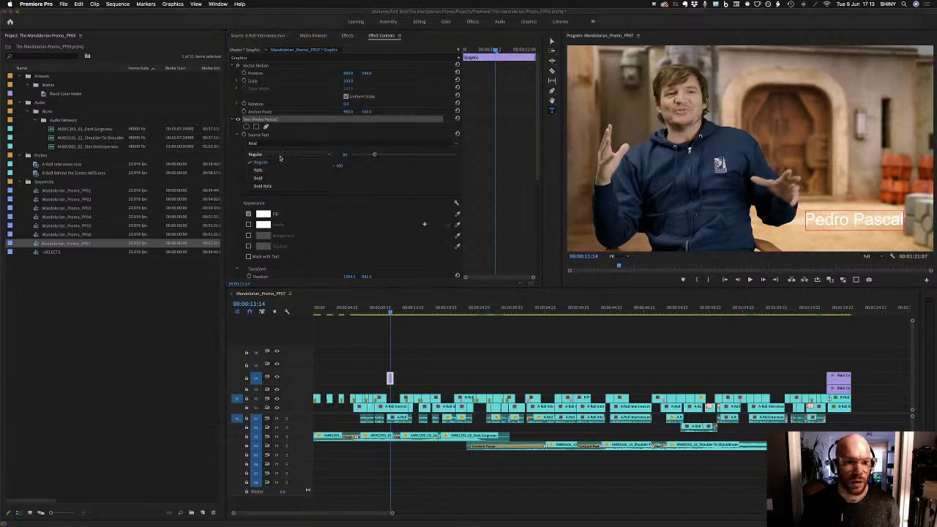
click(265, 179)
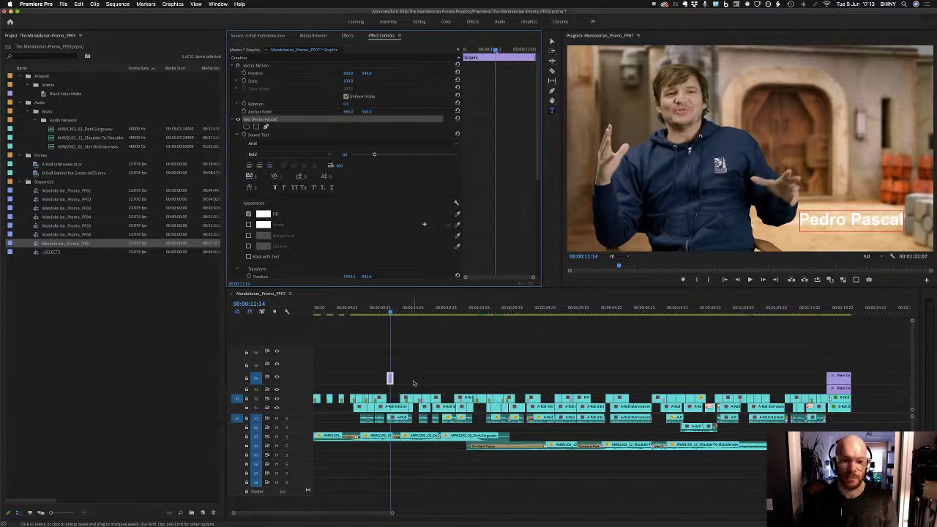
Copy the "Pedro Pascal" text layer and paste the duplicate into the same graphic clip
click(390, 379)
click(390, 380)
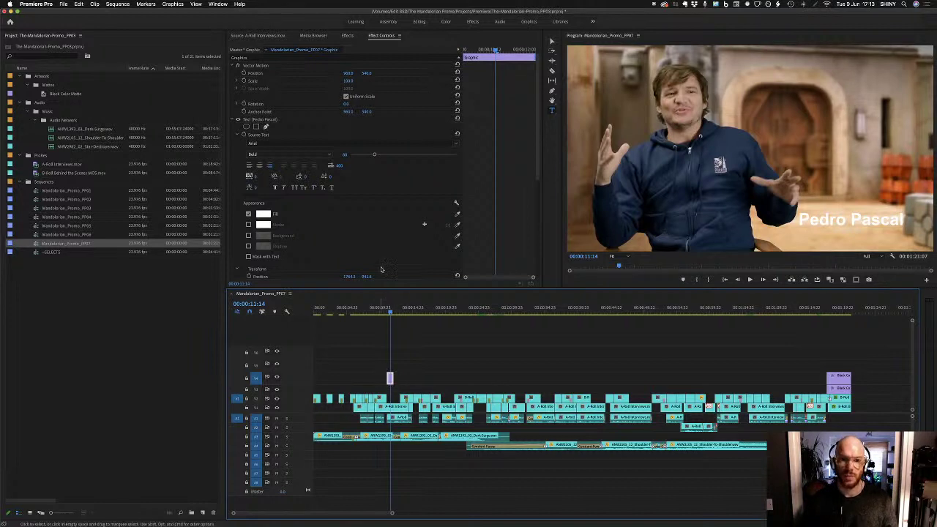
click(267, 120)
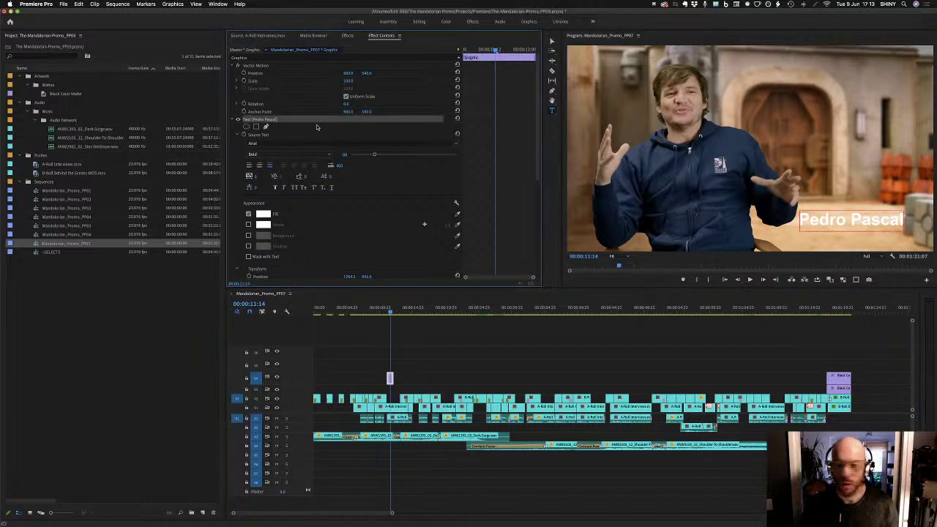
right_click(276, 123)
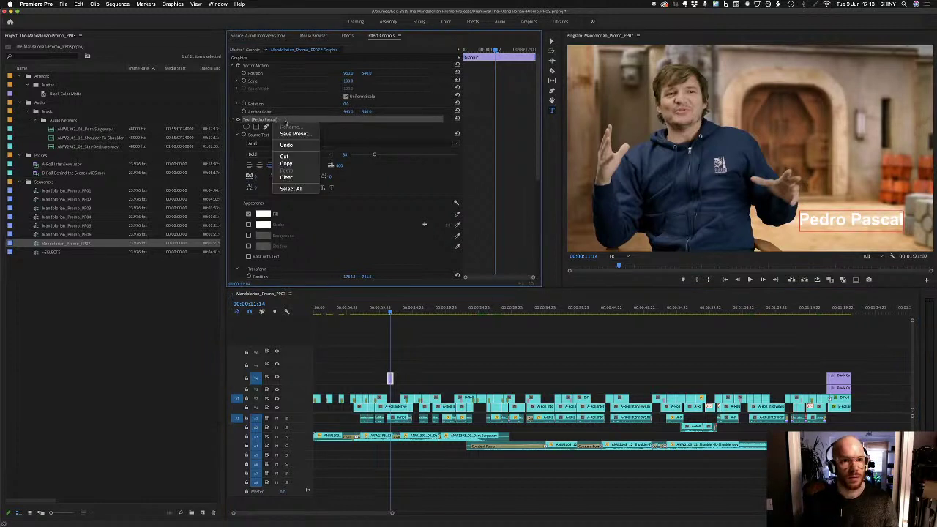
click(286, 163)
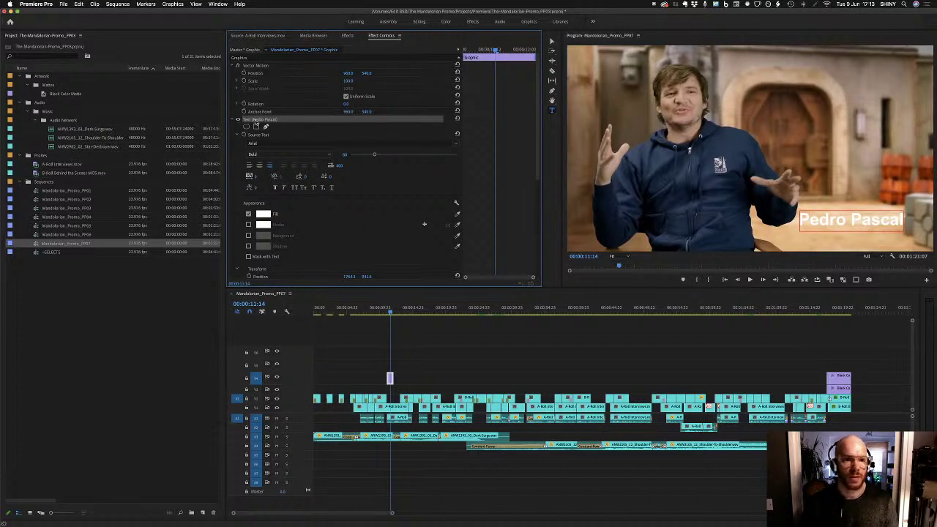
click(233, 119)
right_click(267, 123)
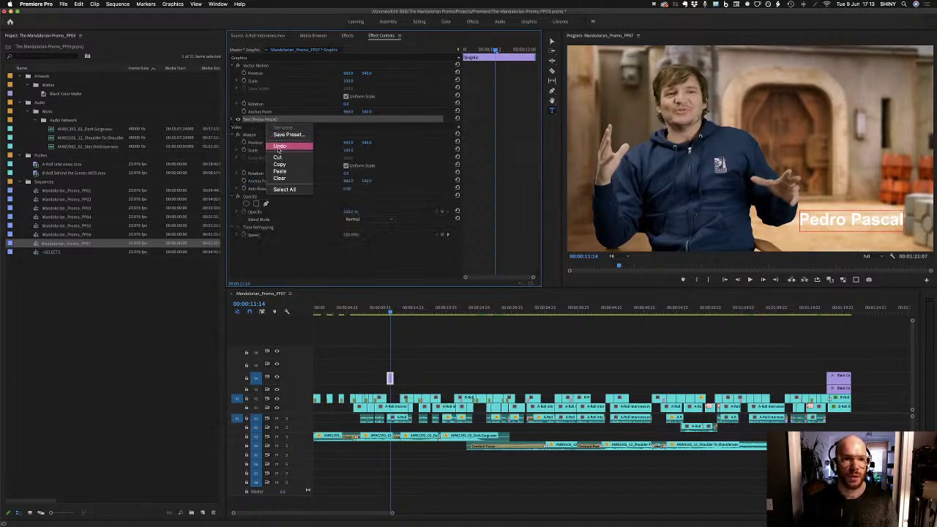
click(279, 171)
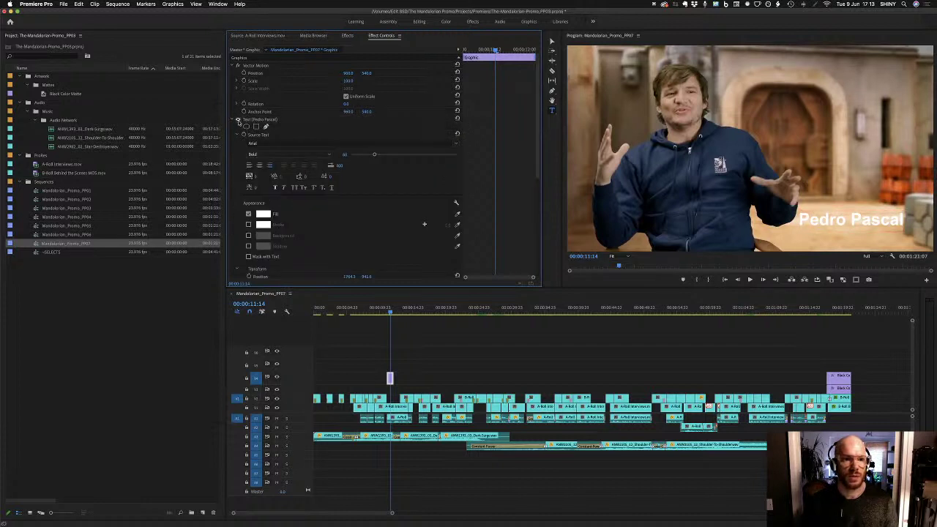
Move the lower of the two text layers directly beneath the original name, to a vertical position of about 1028.6
click(232, 119)
click(258, 127)
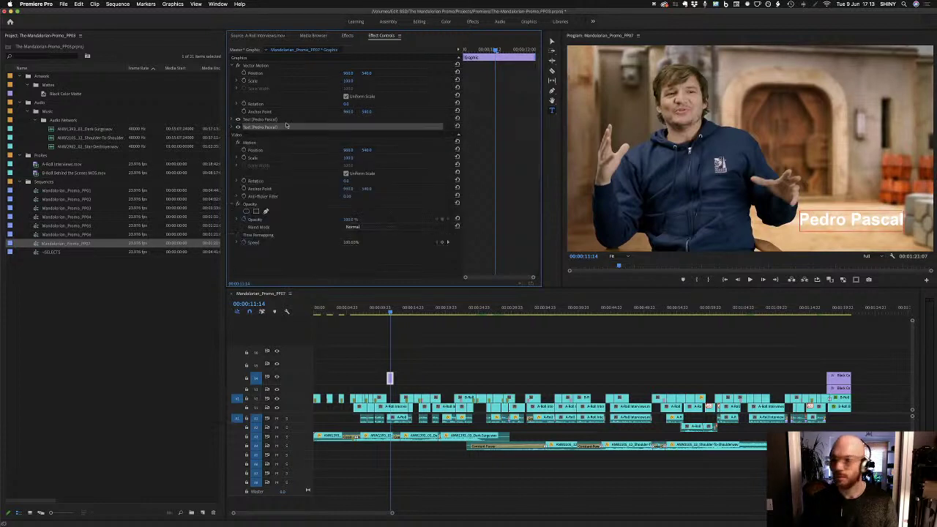
click(233, 127)
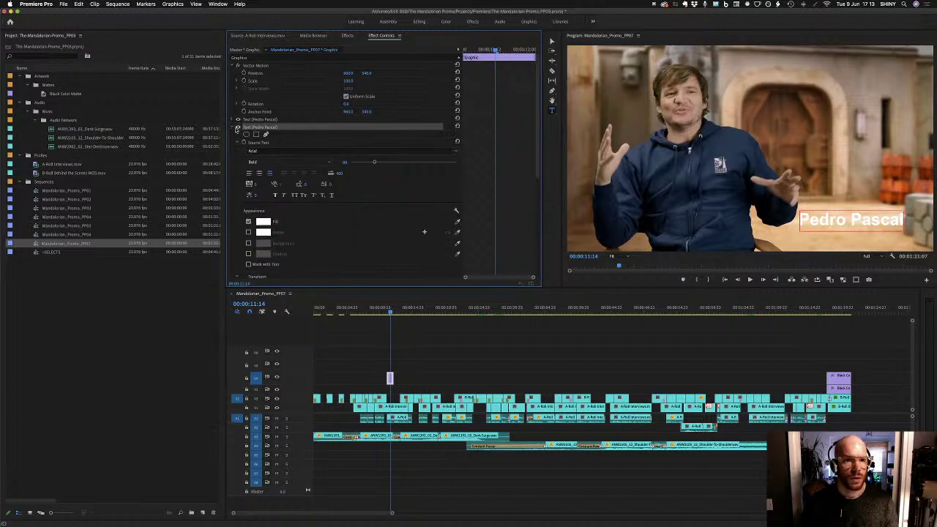
scroll(392, 207, down, 2)
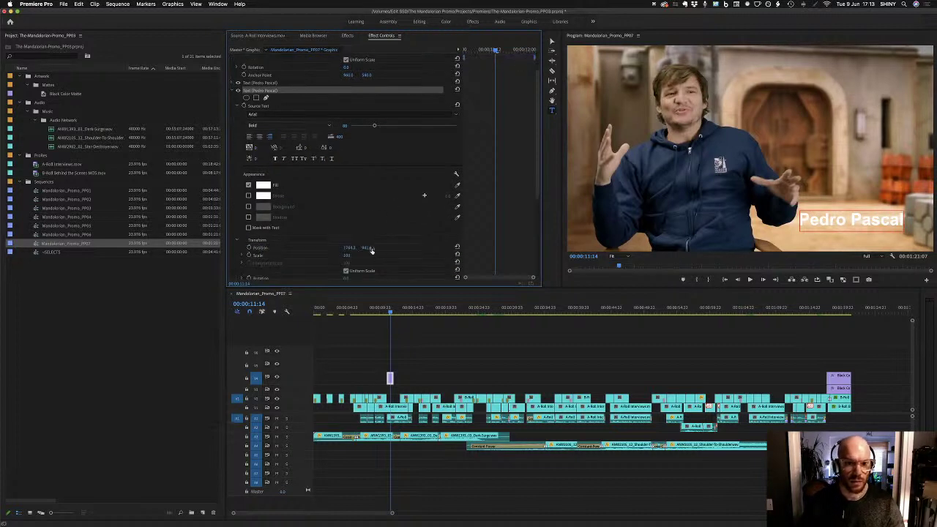
drag(366, 248, 426, 247)
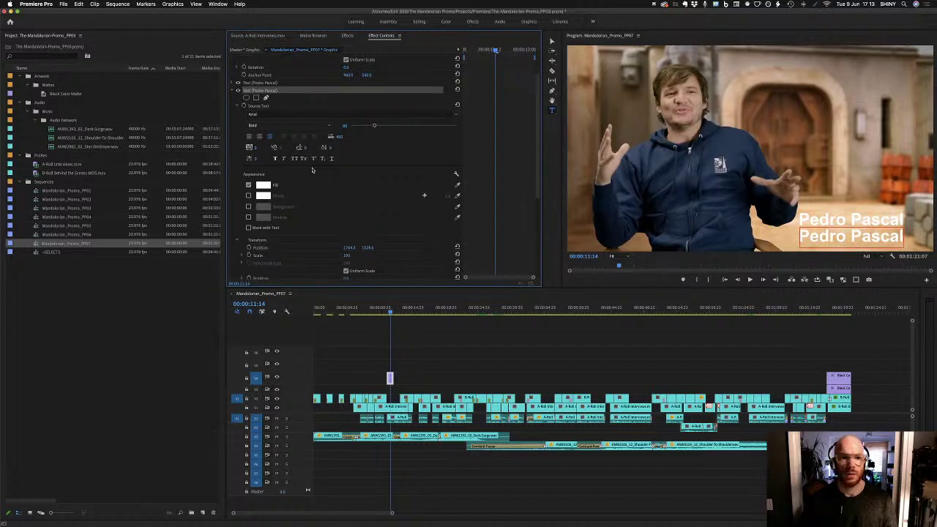
Change the duplicated lower line to Arial Regular and make its text noticeably smaller than the name above
click(264, 127)
click(268, 134)
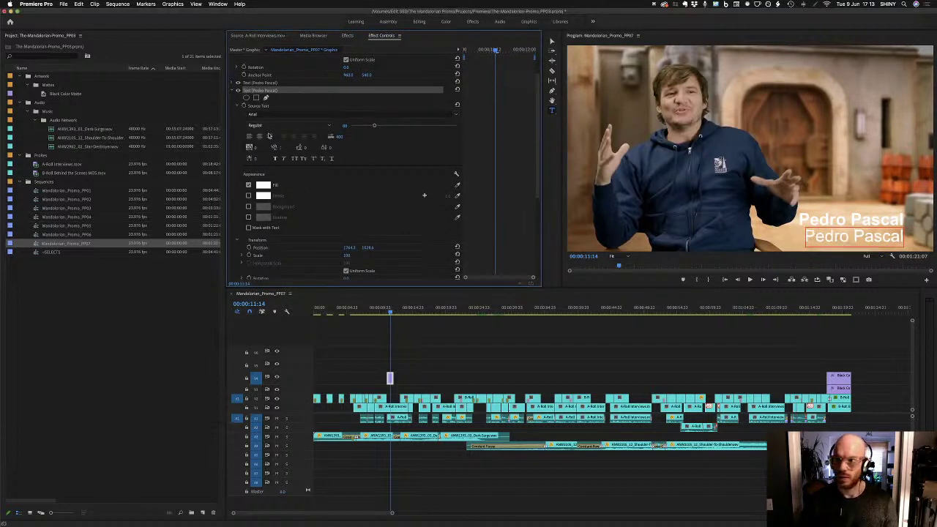
drag(377, 129, 368, 128)
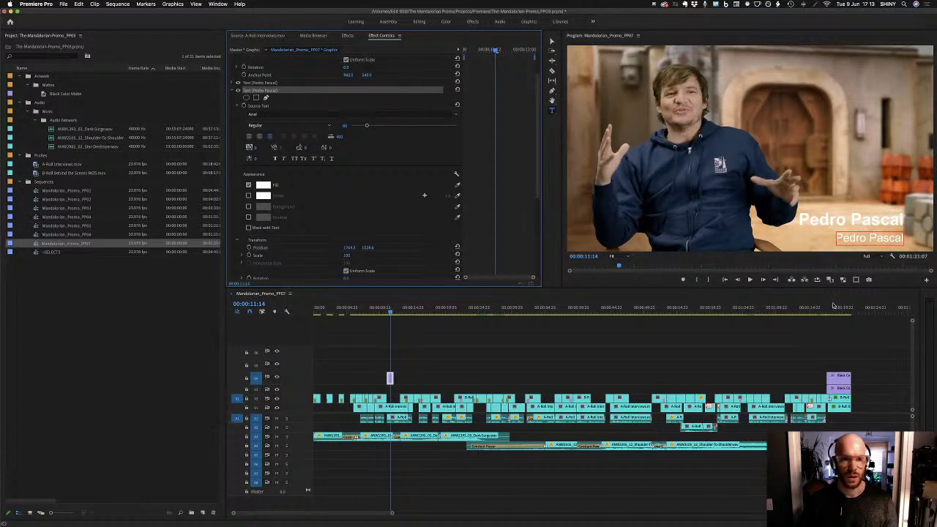
Replace the lower title line's text with 'The Mandalorian' in single quotation marks
double_click(871, 238)
key(super+a)
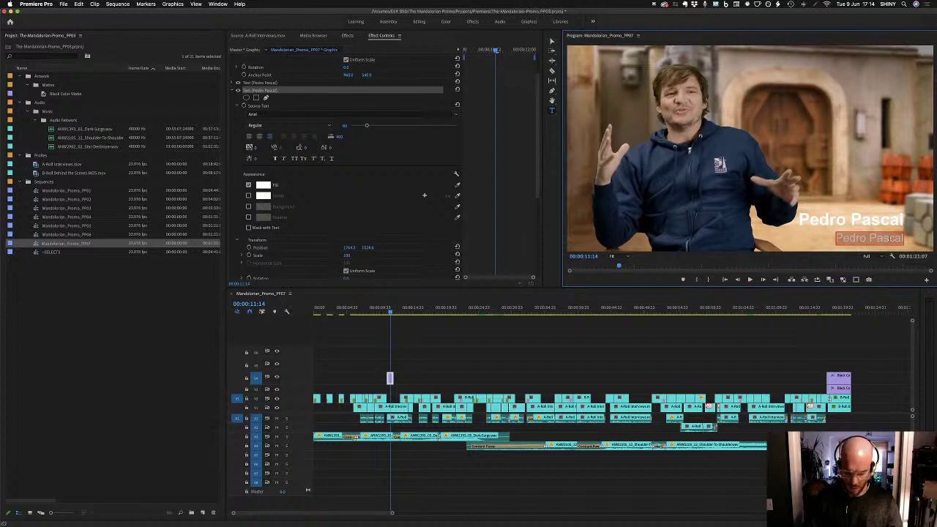
text('The M)
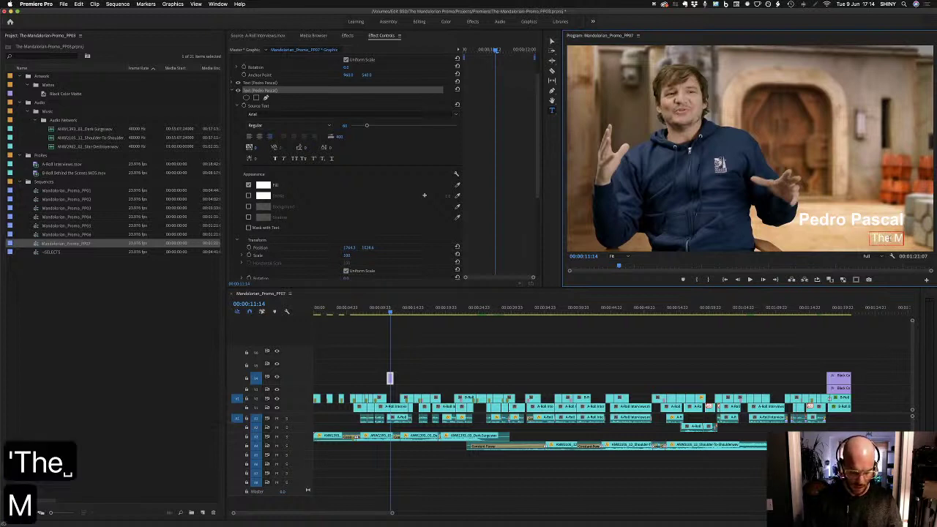
text(andaloria)
text(n)
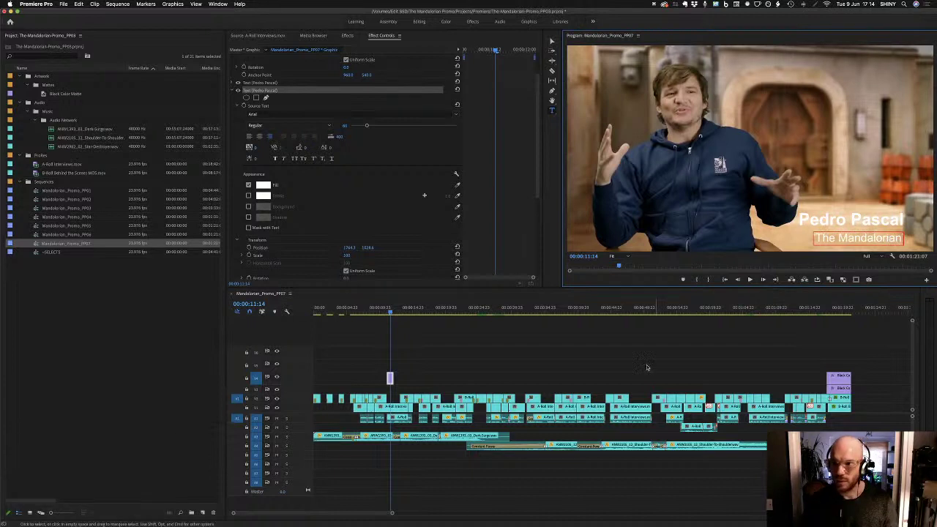
Match the interview clip beneath the title to its source footage and play and scrub back to Pedro Pascal's EPK Soundbites card to check his role
click(389, 315)
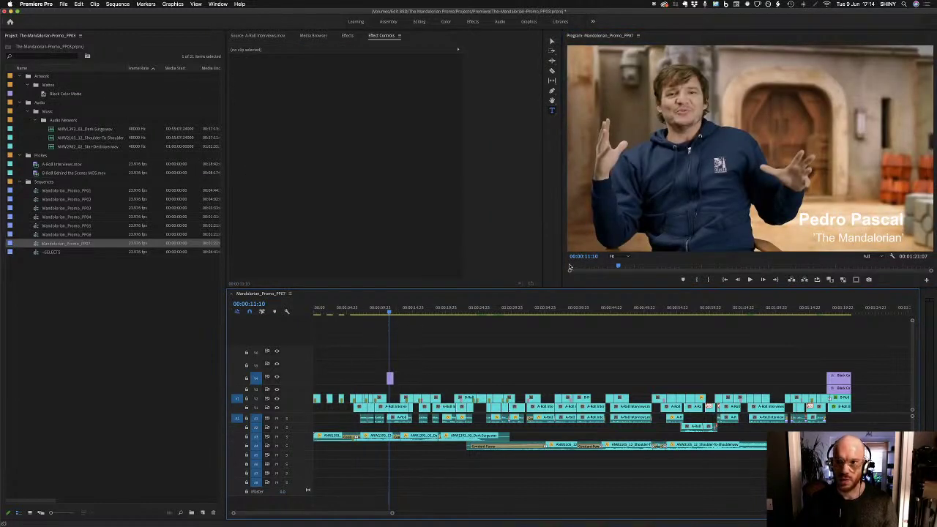
click(396, 407)
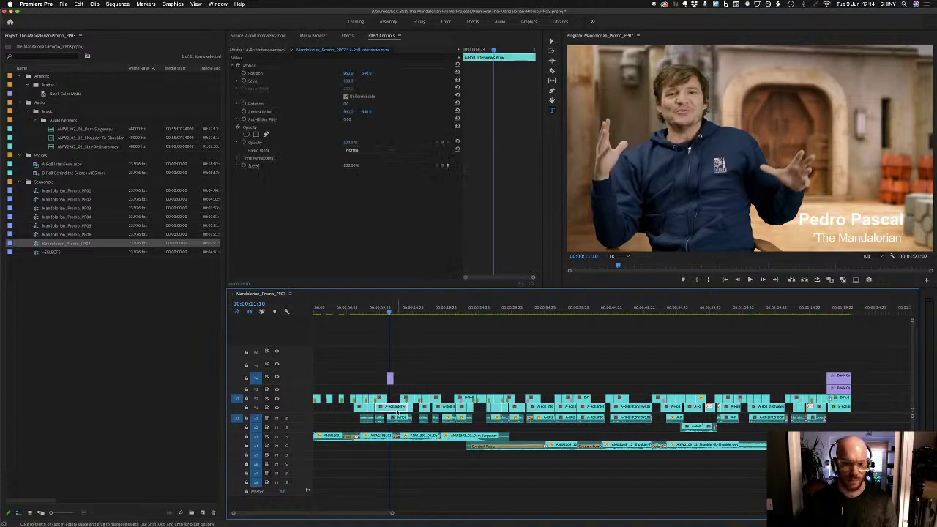
key(f)
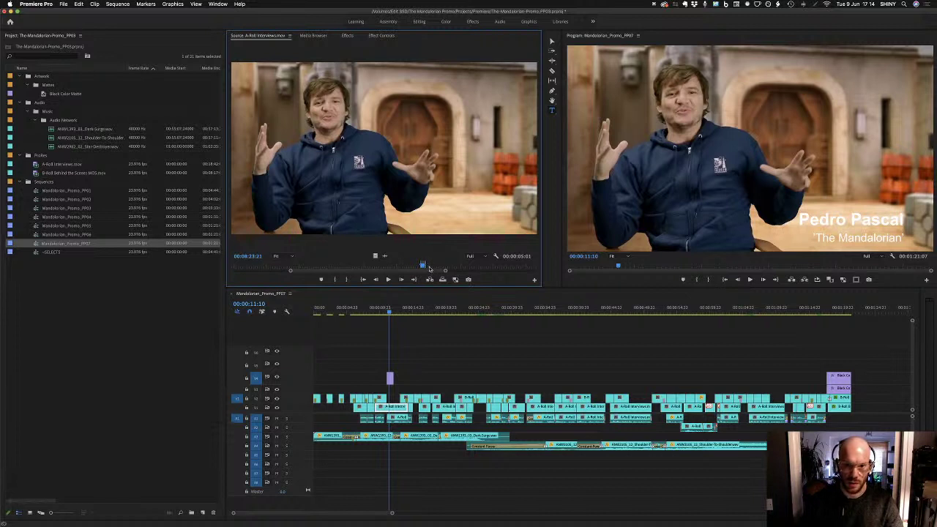
key(l)
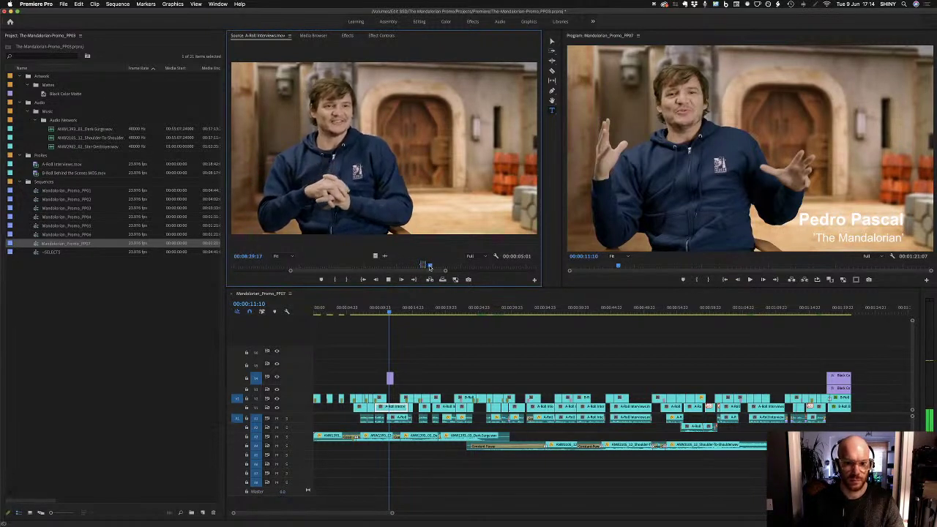
key(l)
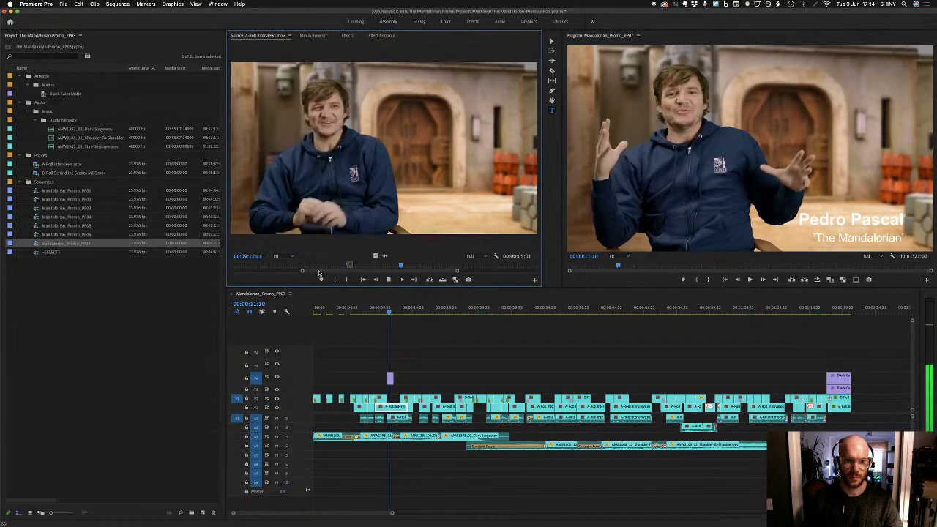
key(j)
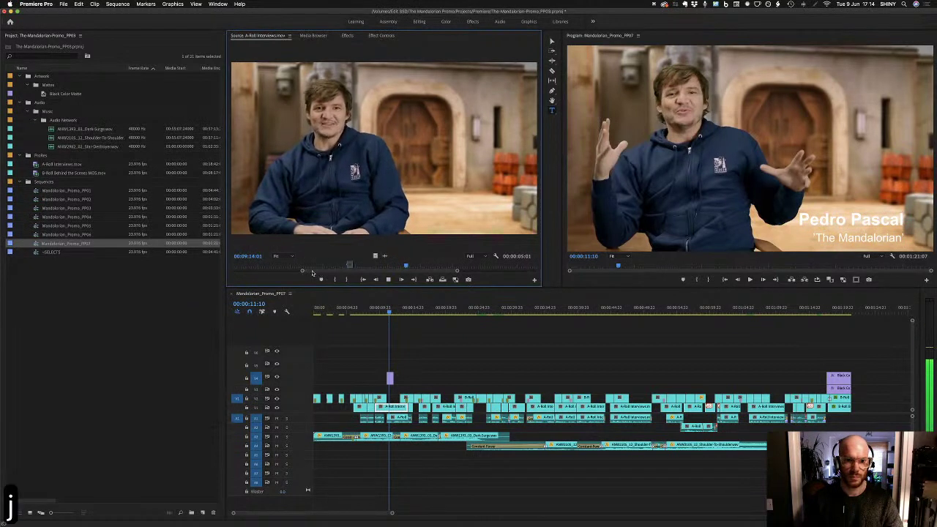
key(k)
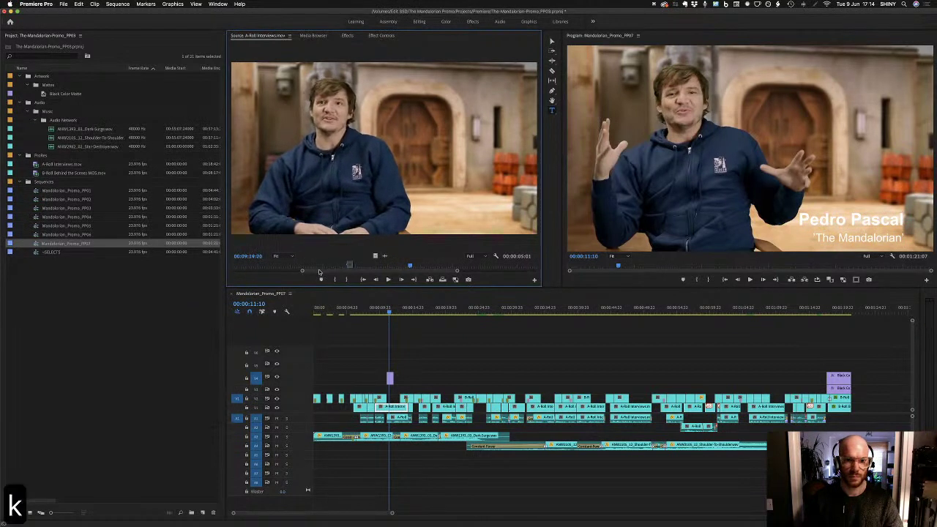
click(324, 268)
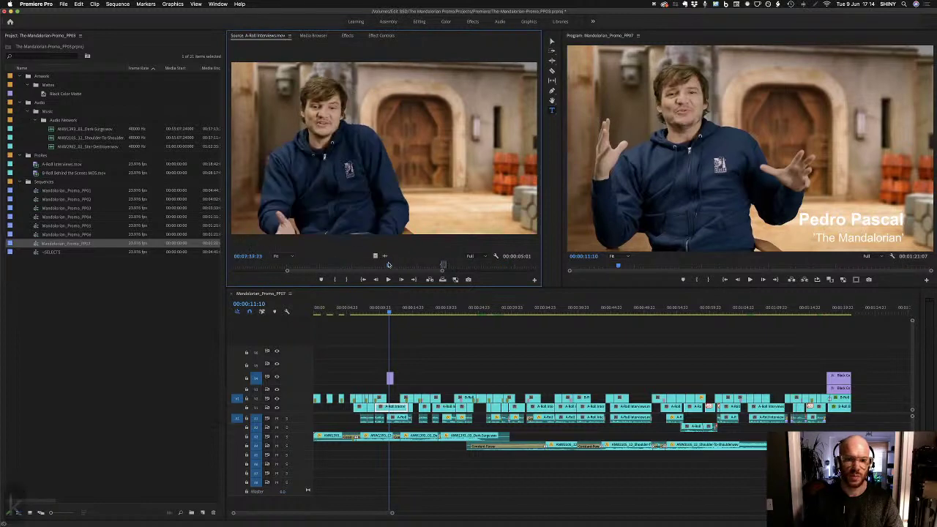
drag(324, 268, 276, 266)
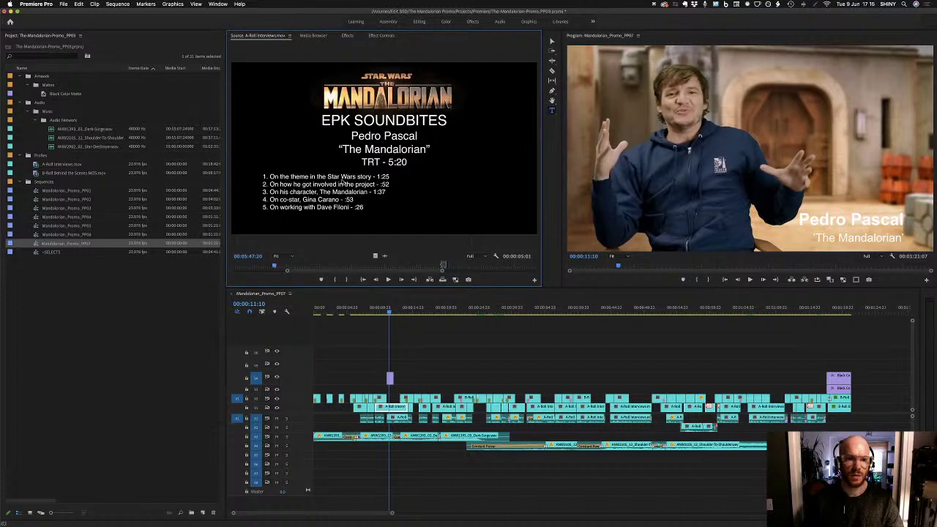
drag(276, 265, 274, 267)
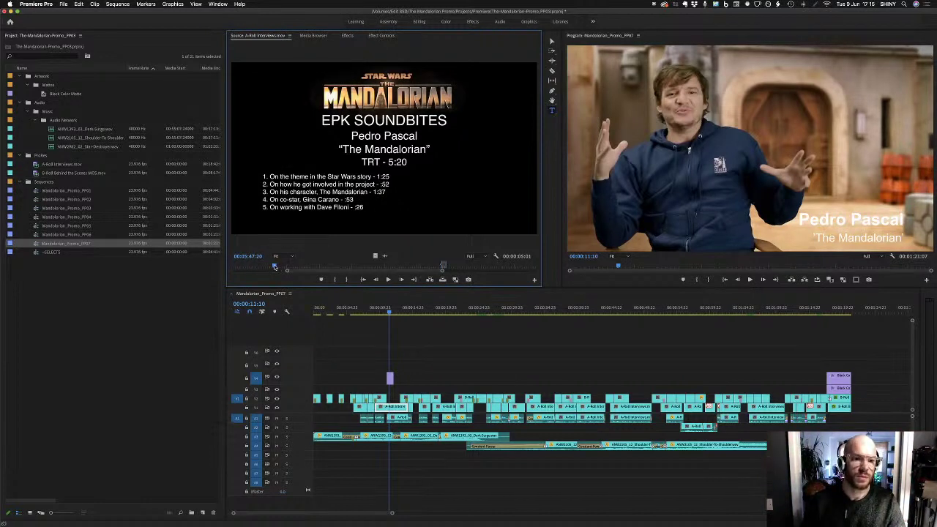
Scrub ahead in the A-Roll interview source and shuttle back and forth through Pedro Pascal's footage to review how he refers to his character
drag(274, 267, 373, 268)
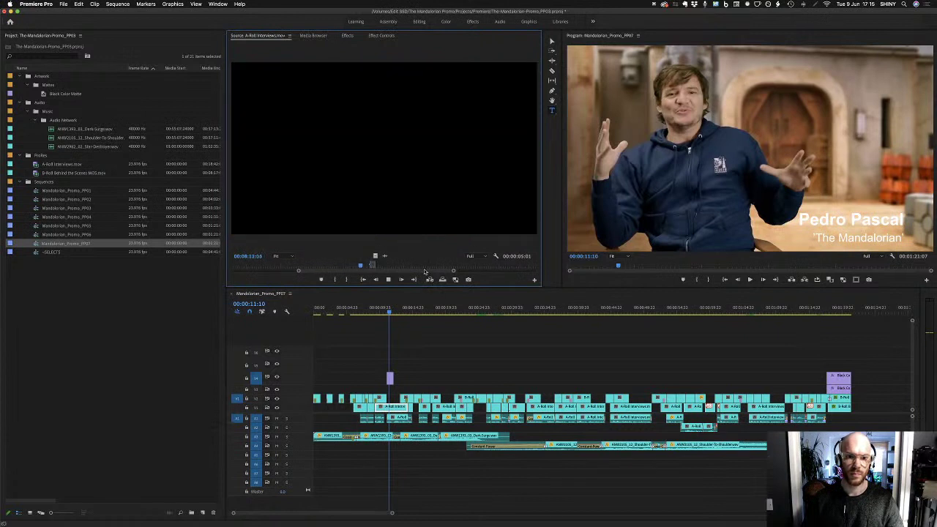
key(l)
key(j)
key(j)
key(k)
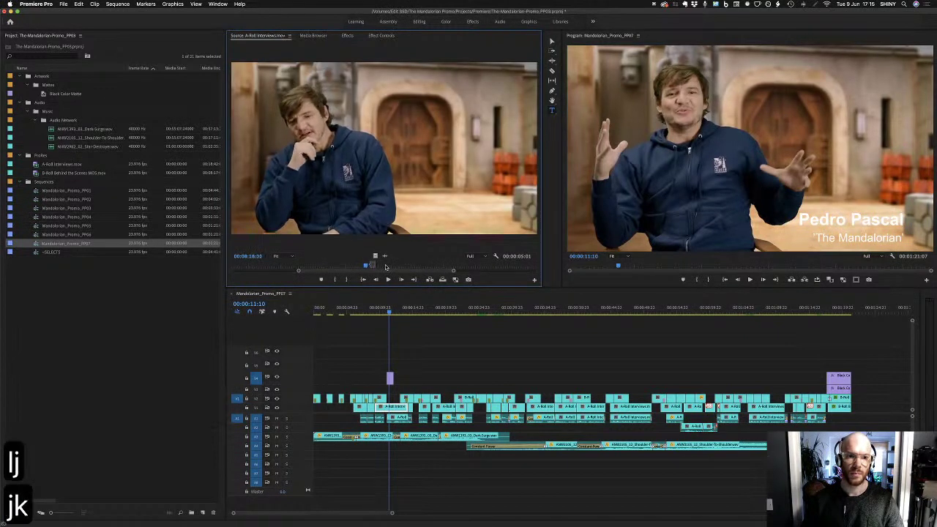
key(j)
key(j)
key(k)
key(l)
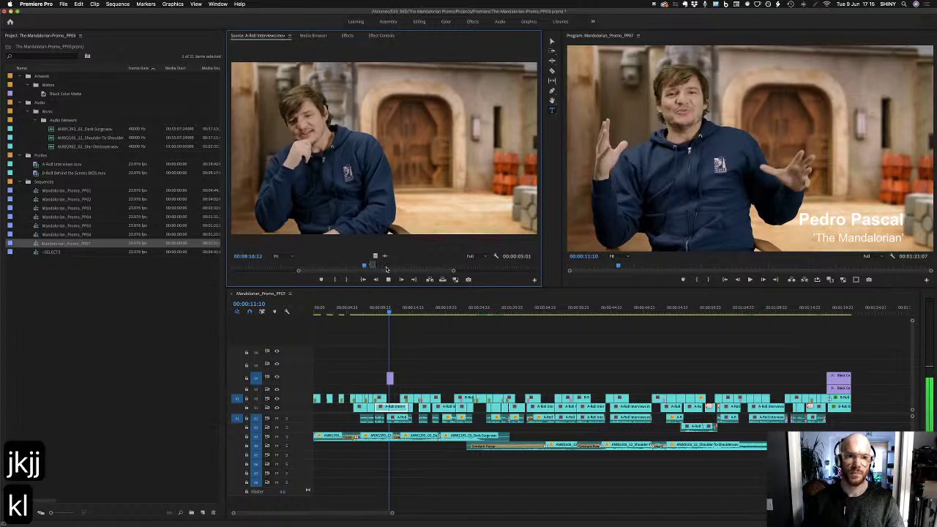
key(k)
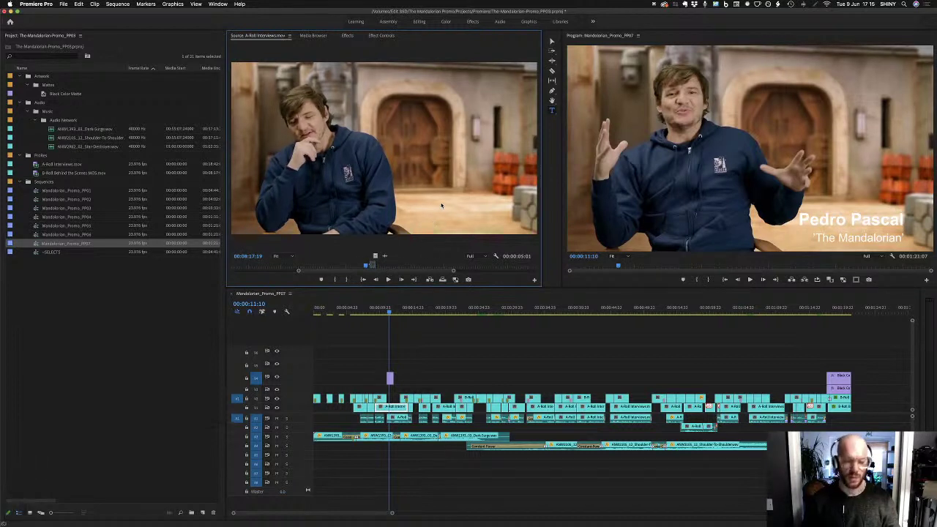
Switch to the Brave browser and search the web for "the mandalorian character name"
key(super+Tab)
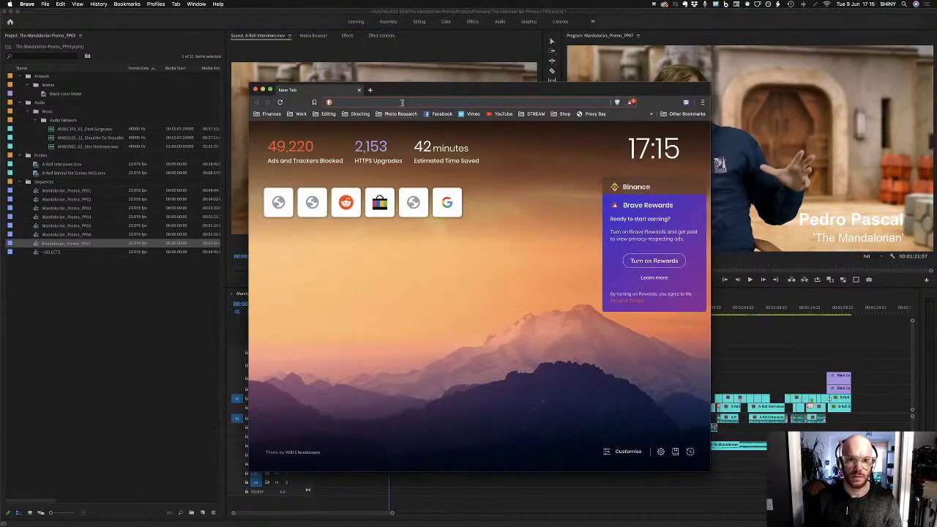
text(the)
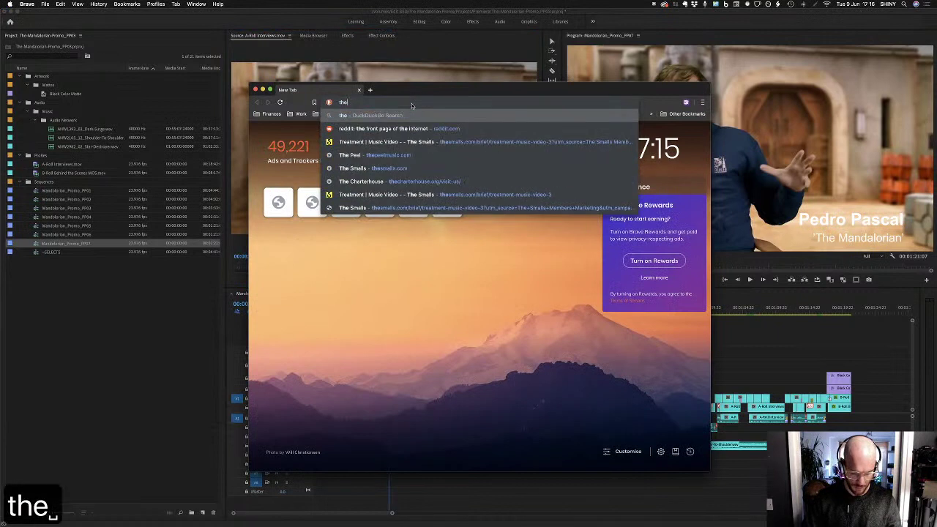
text( mandalorian name)
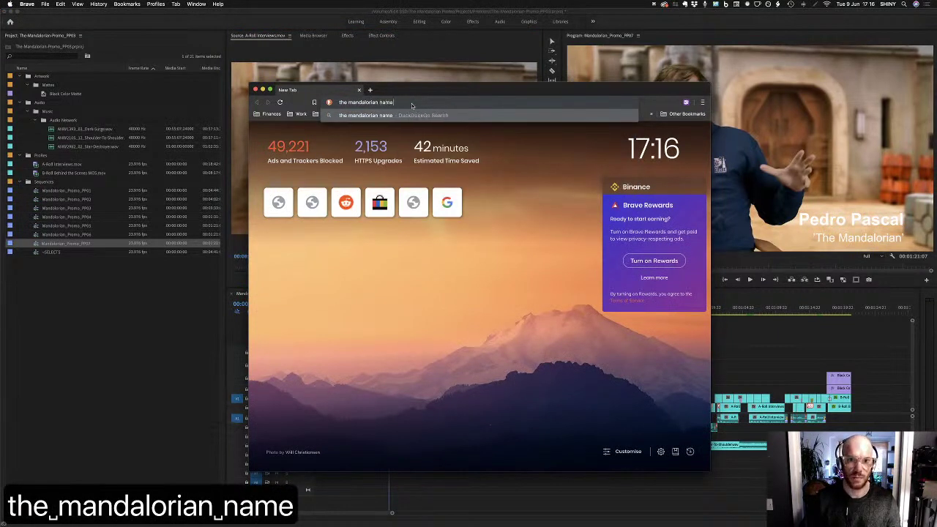
key(alt+Left)
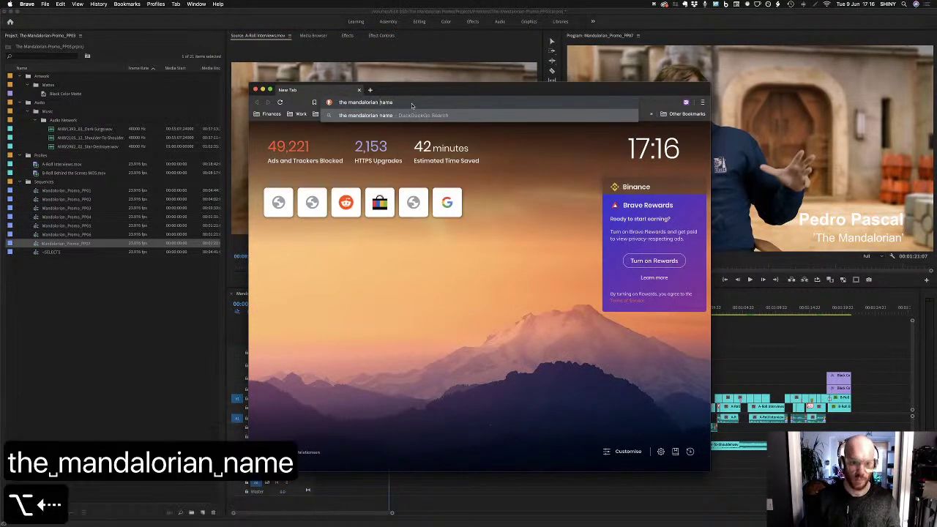
text(character)
key(Return)
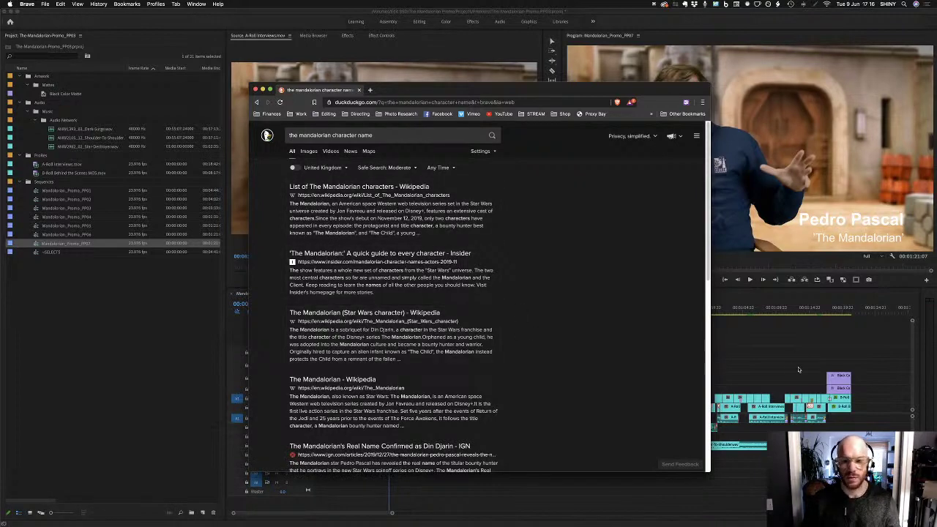
Save the project in Premiere Pro and insert "Din Djarin aka" before 'The Mandalorian' in the role line, checking the name against the browser search results
key(super+Tab)
key(super+s)
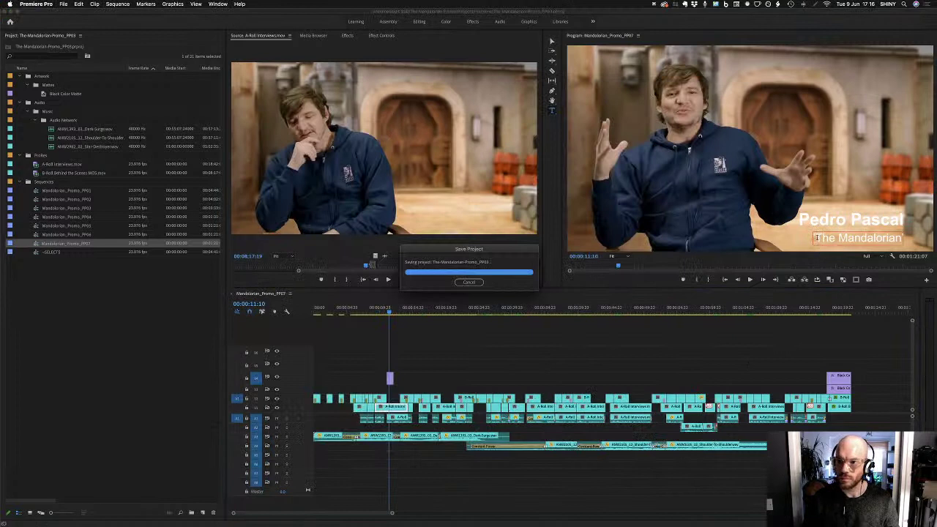
click(819, 240)
key(Left)
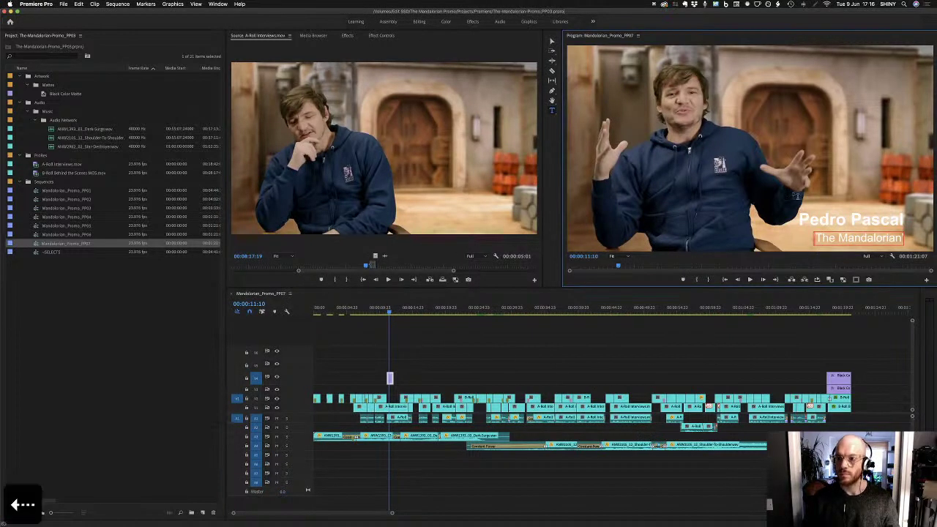
text(Din D)
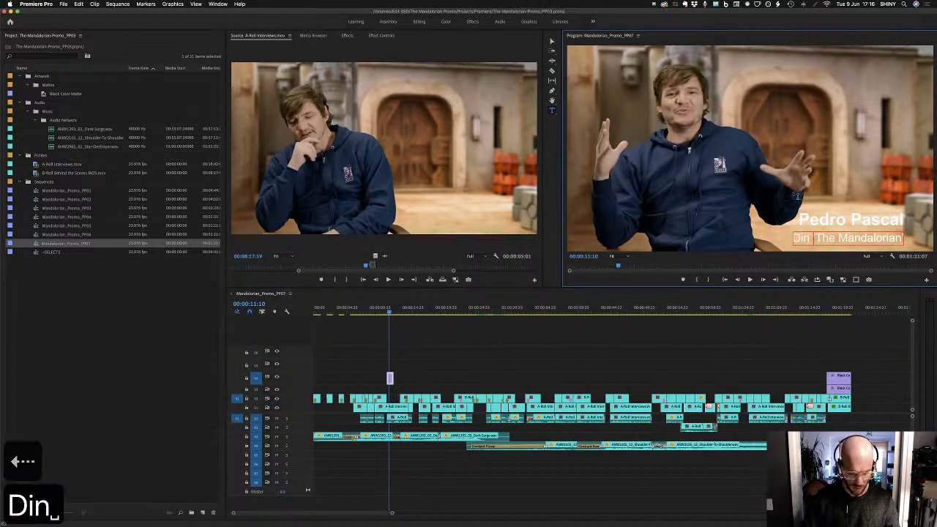
text(jarin)
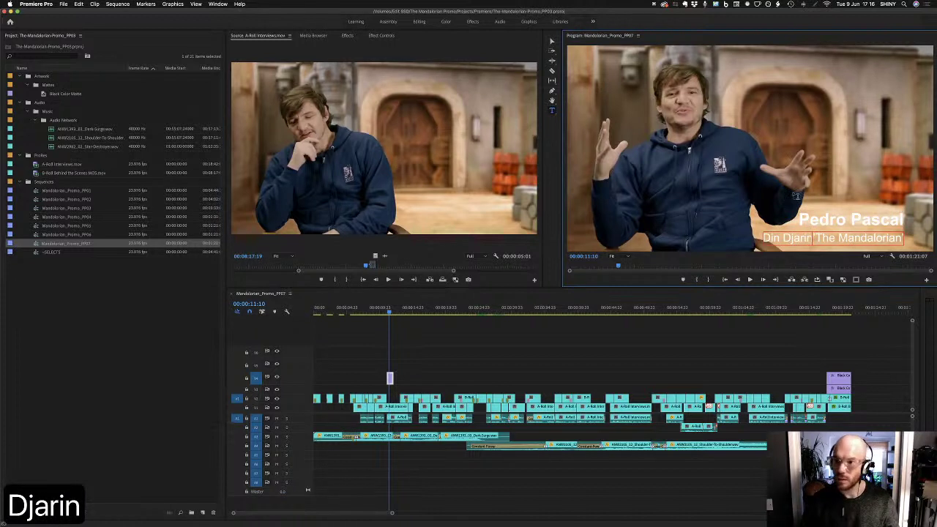
text( aka)
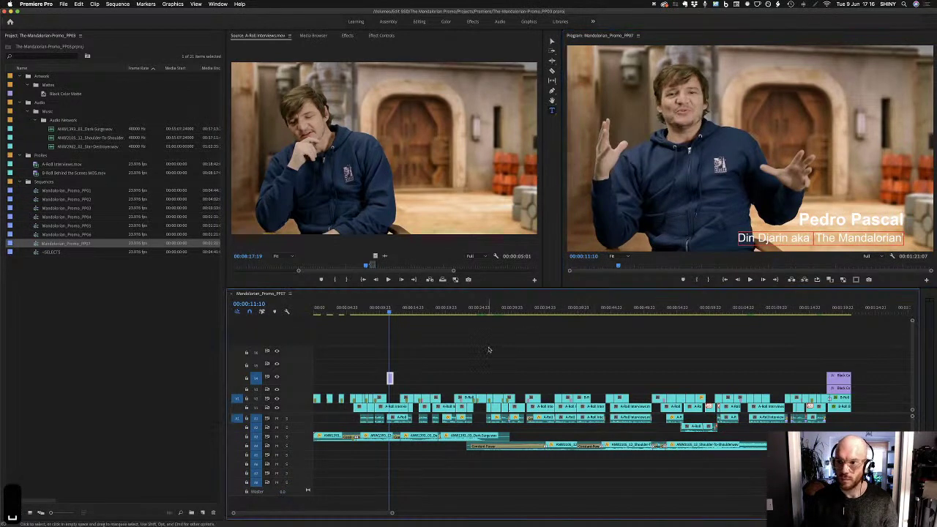
key(super+Tab)
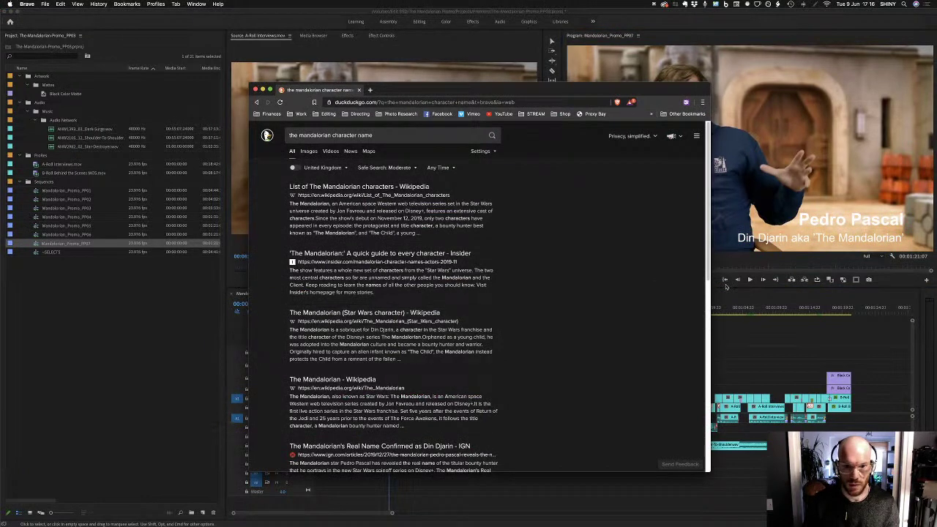
click(800, 354)
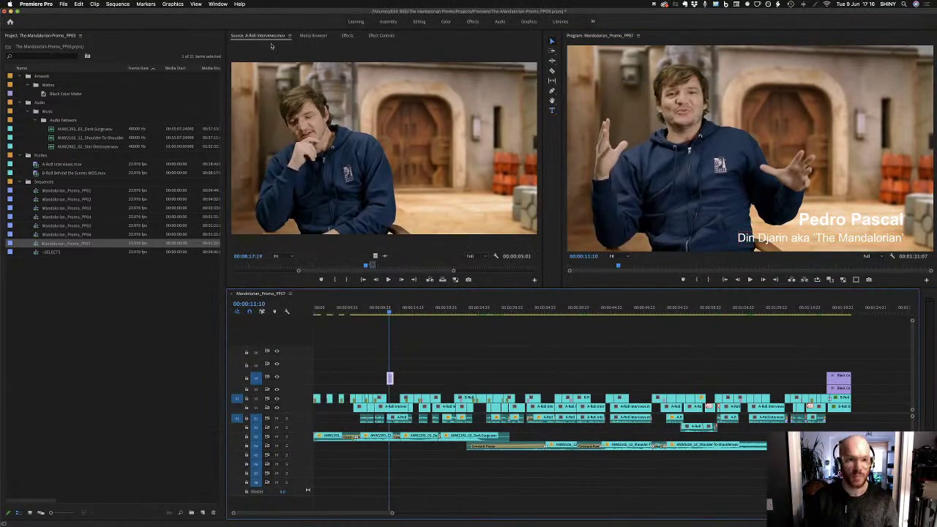
Reduce the text size of the whole "Din Djarin aka 'The Mandalorian'" line so it is clearly narrower, undoing the first resize attempt
key(v)
click(313, 36)
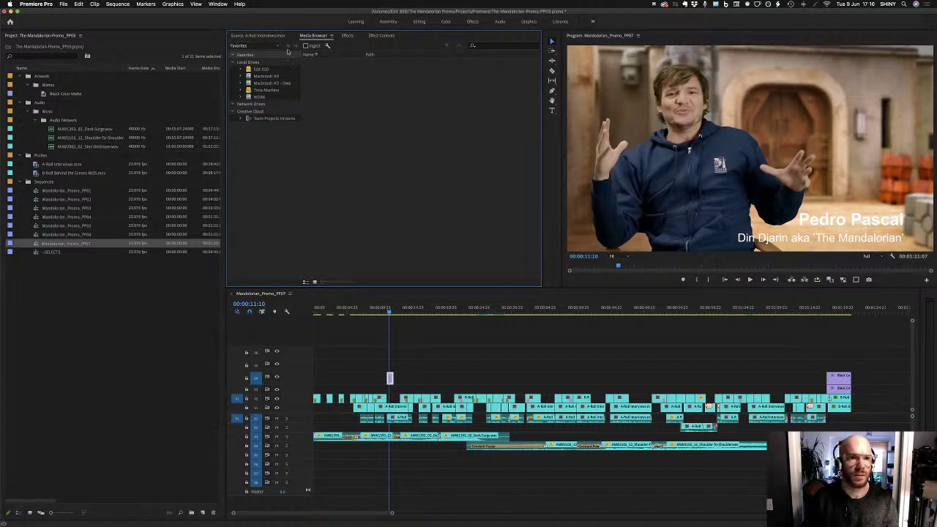
click(382, 35)
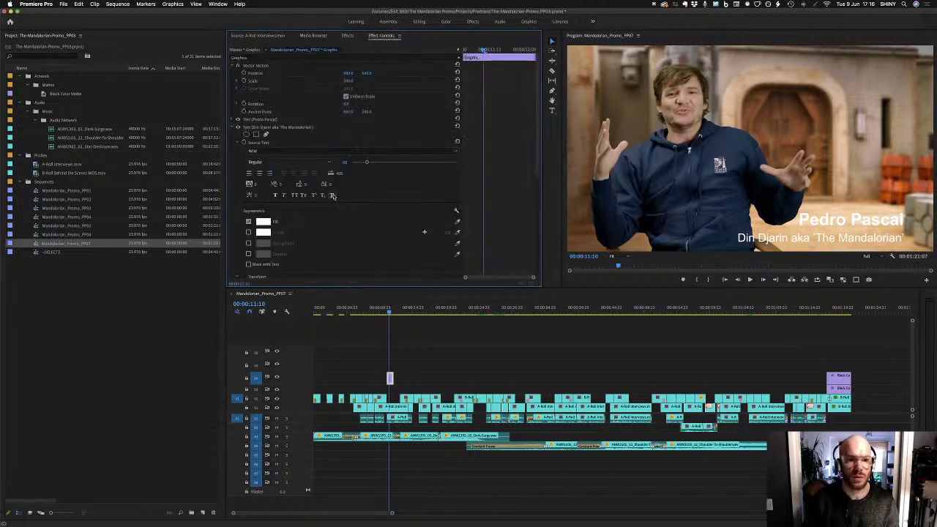
click(275, 128)
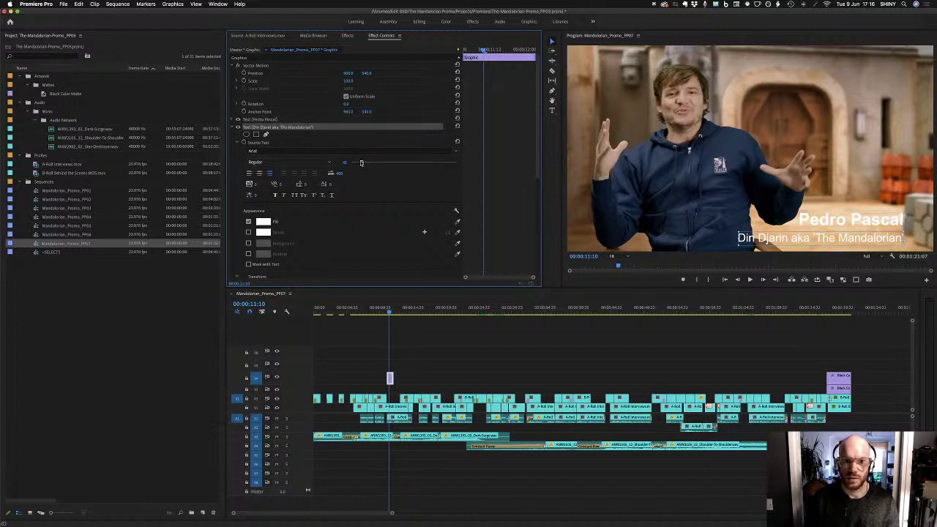
click(811, 251)
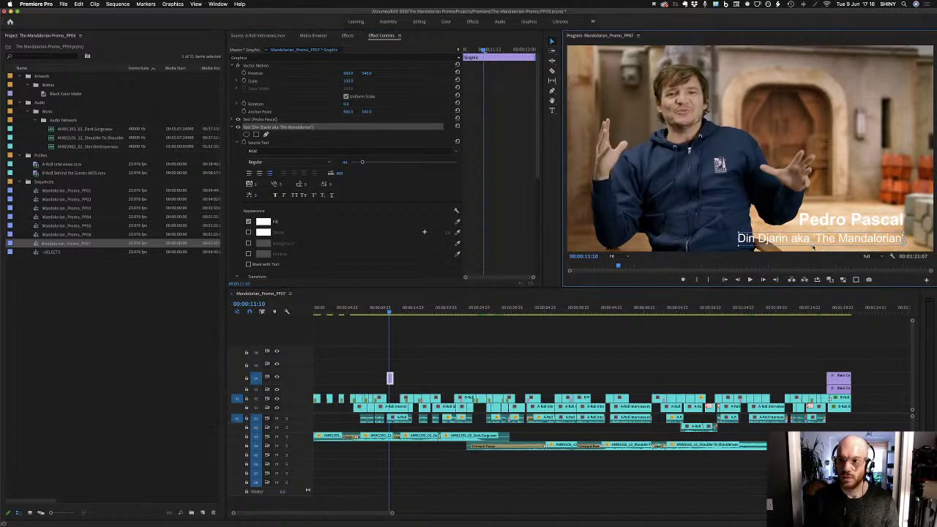
key(super+z)
double_click(800, 240)
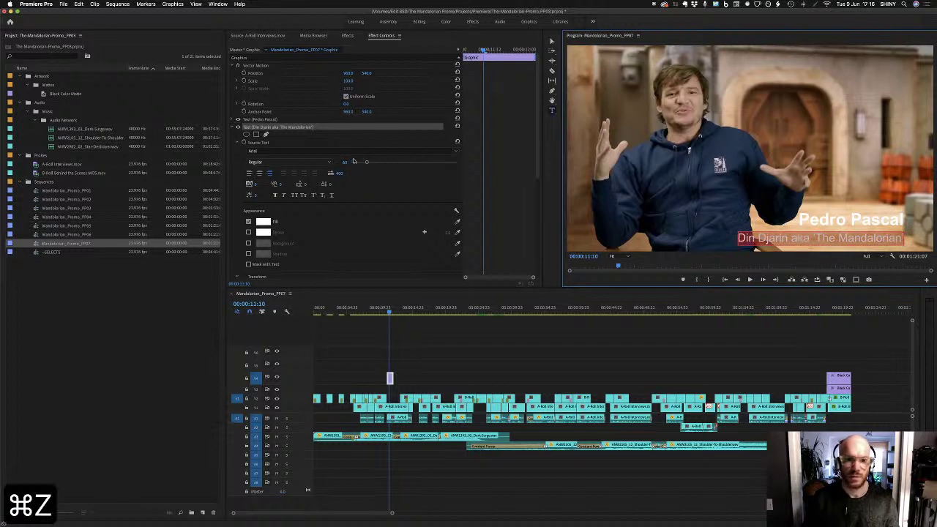
drag(366, 161, 361, 167)
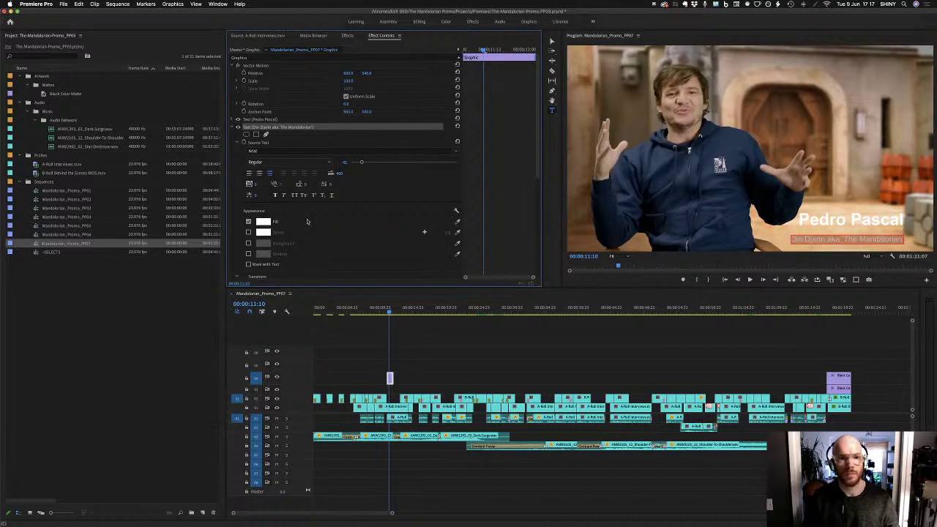
Raise the "Din Djarin aka 'The Mandalorian'" line slightly with its vertical position so it sits closer beneath the Pedro Pascal name
scroll(536, 142, down, 5)
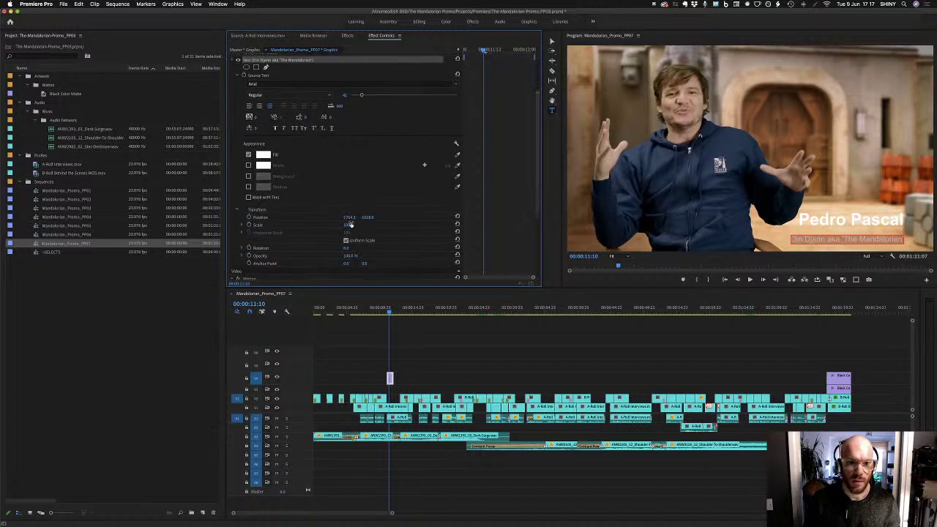
key(Down)
key(Down)
key(Down)
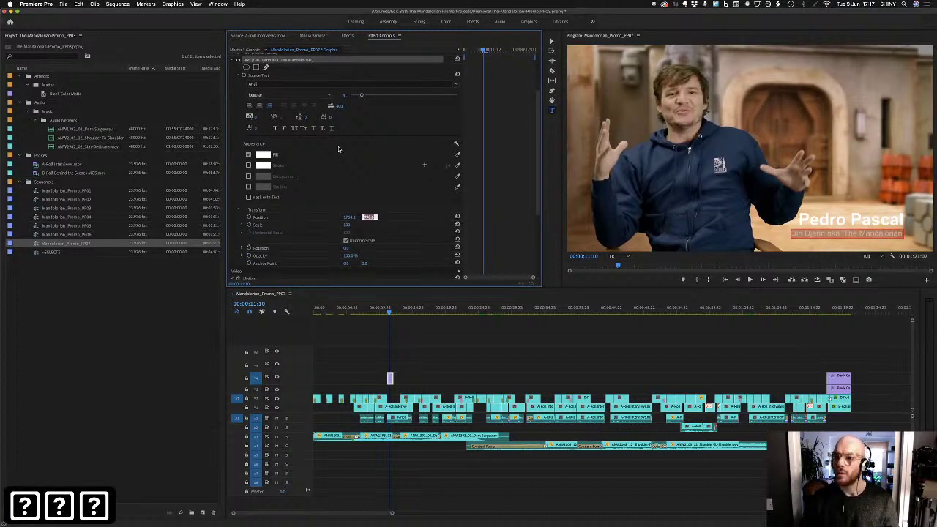
key(Down)
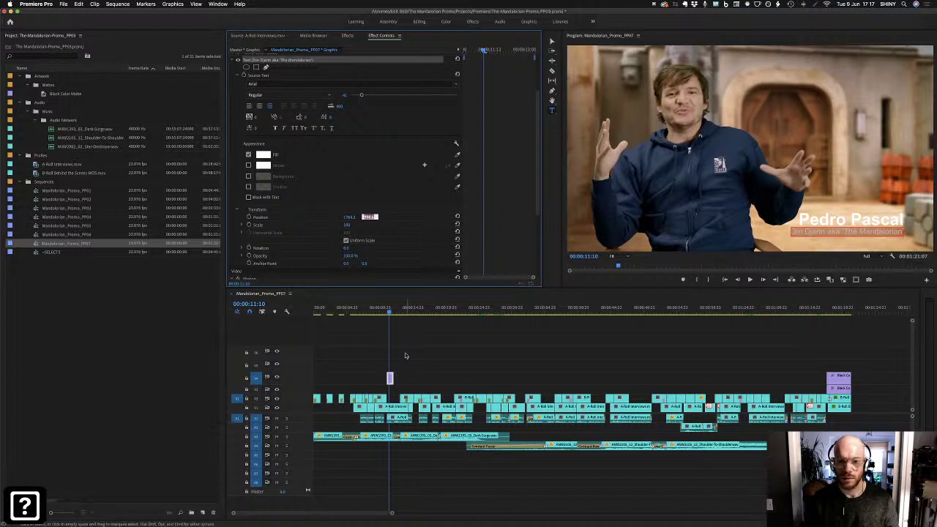
click(412, 345)
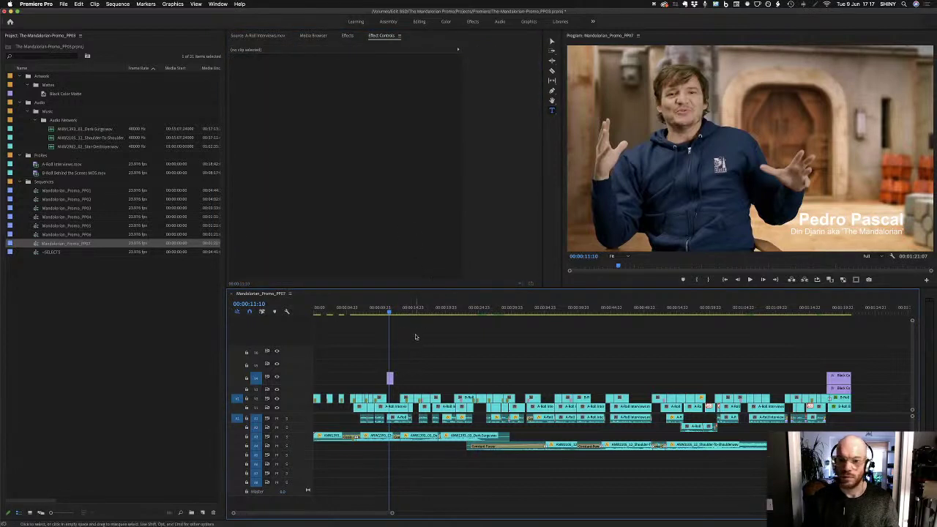
Fine-tune the vertical position of the "Din Djarin aka 'The Mandalorian'" text layer in the title graphic, nudging it slightly lower under the name
click(389, 377)
click(285, 128)
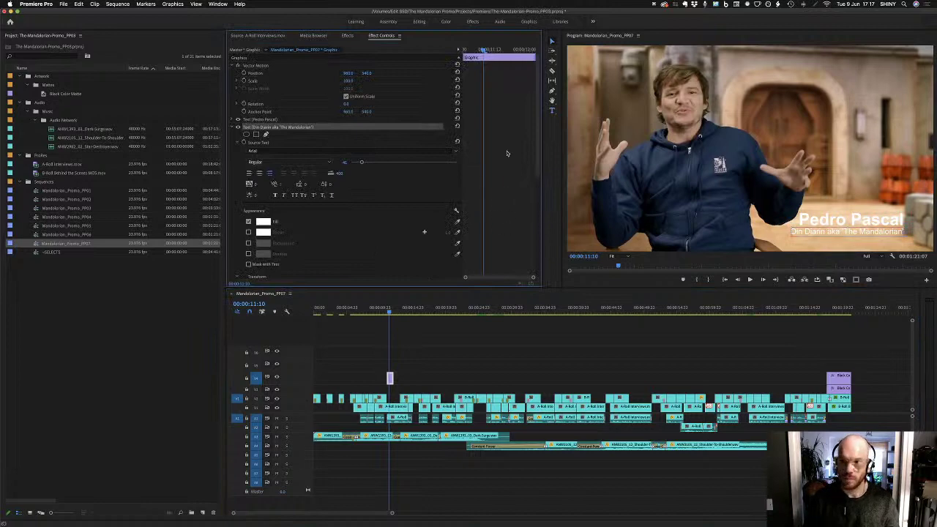
key(v)
key(Down)
key(Up)
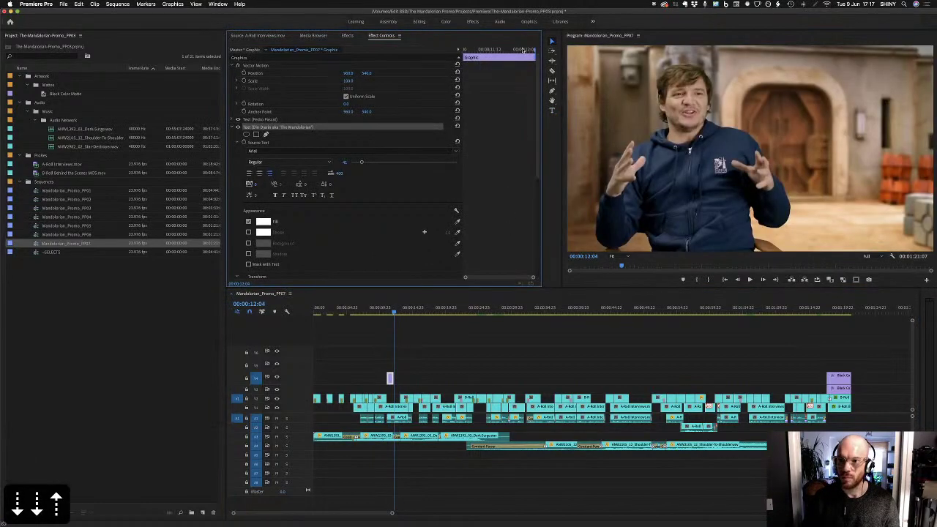
click(386, 311)
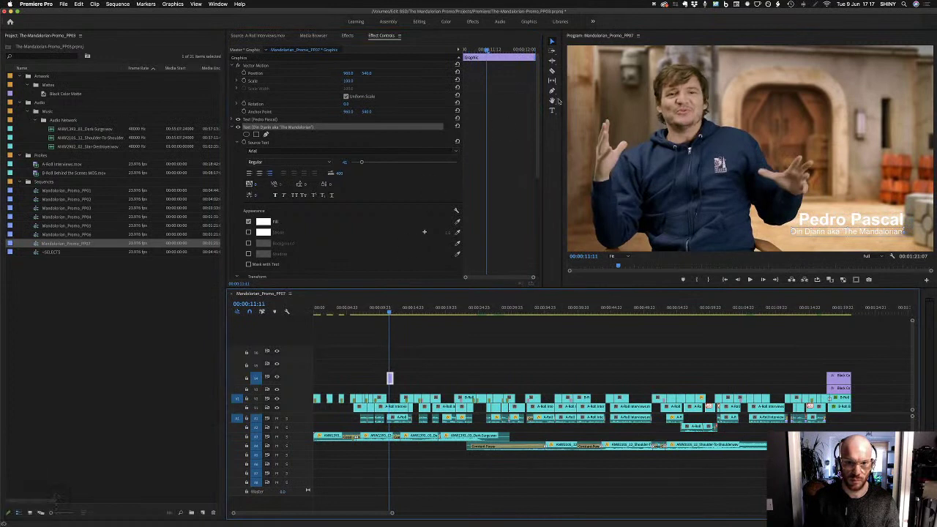
scroll(374, 220, down, 2)
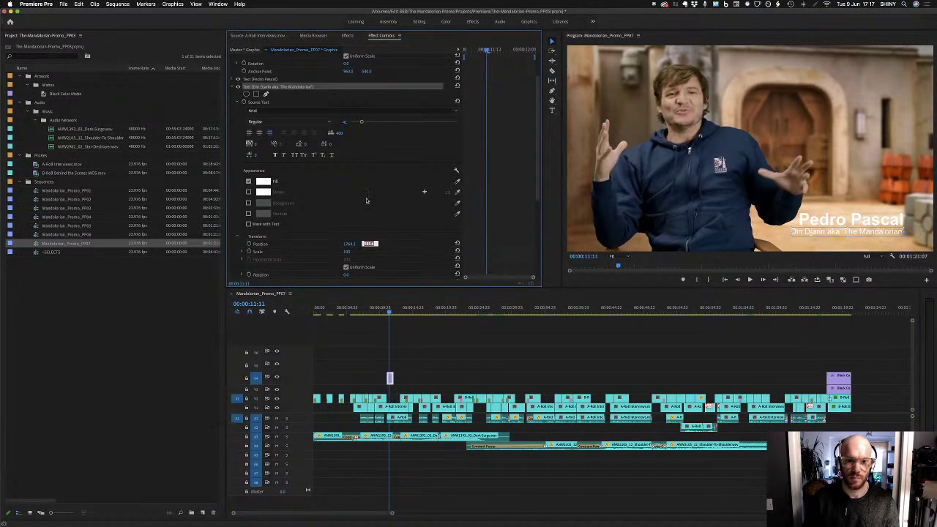
key(Up)
key(Up)
key(Up)
key(Up)
key(Up)
key(Up)
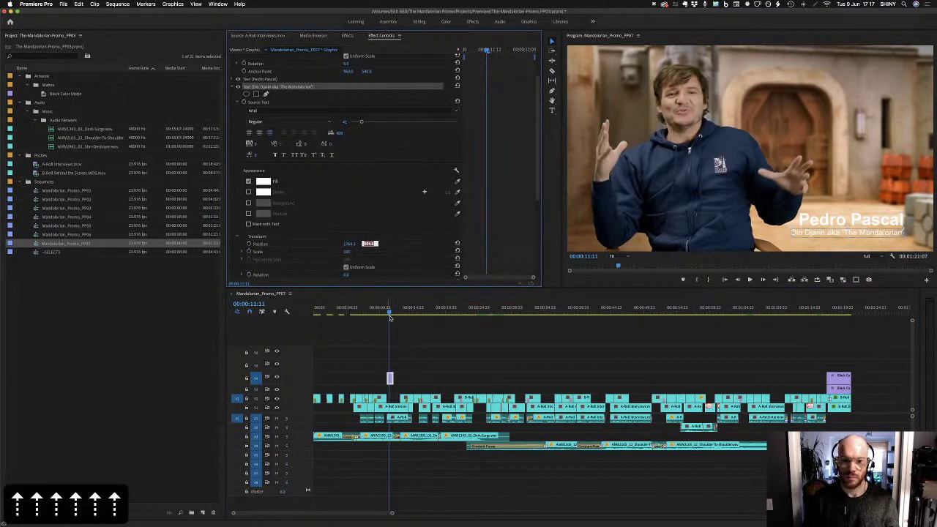
click(366, 324)
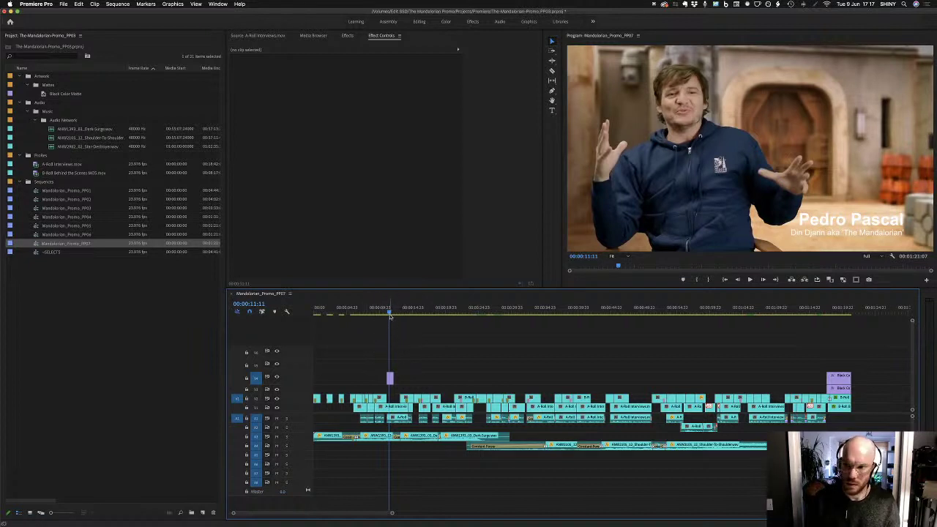
click(390, 378)
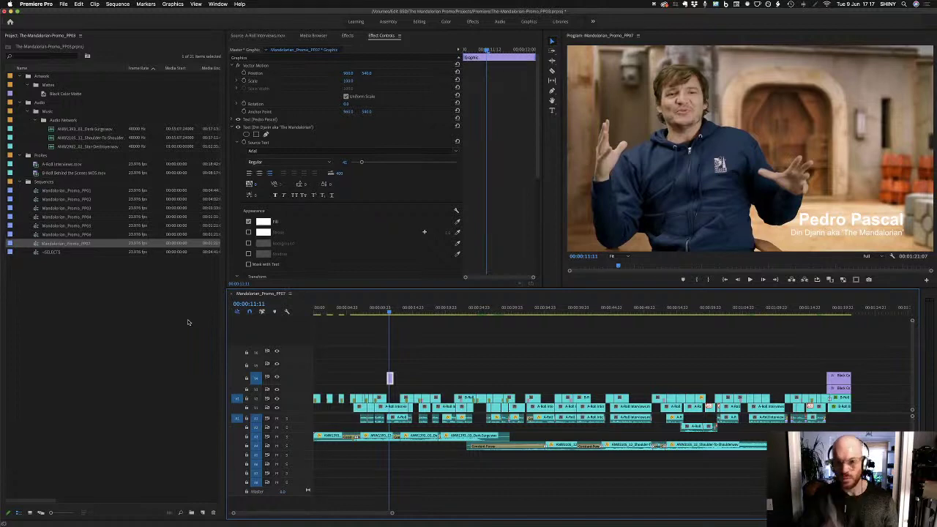
Switch to the Brave browser and search the web for "the mandalorian logo"
key(super+Tab)
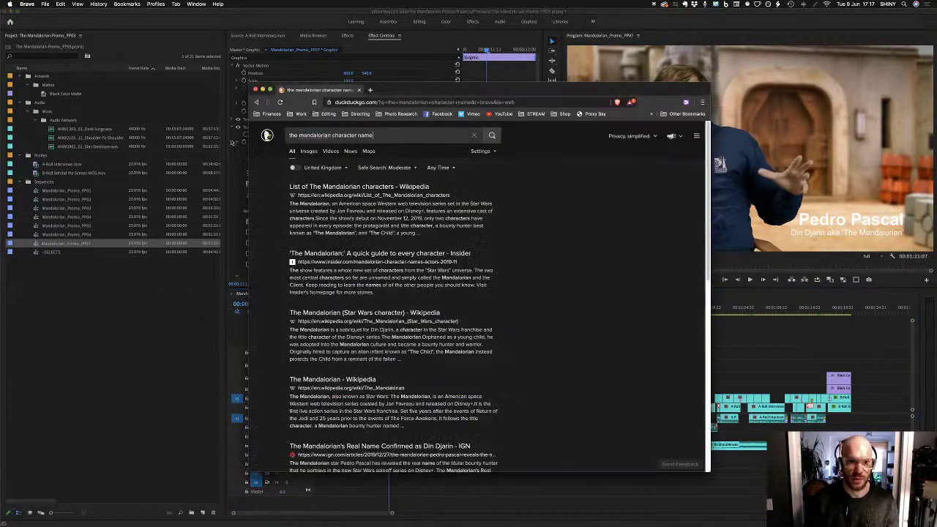
drag(373, 135, 349, 135)
text(logo)
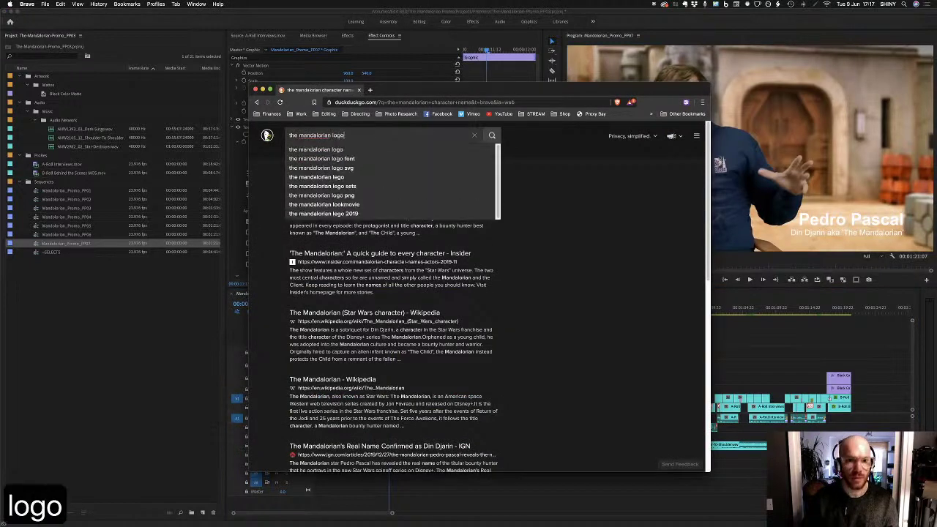
key(Return)
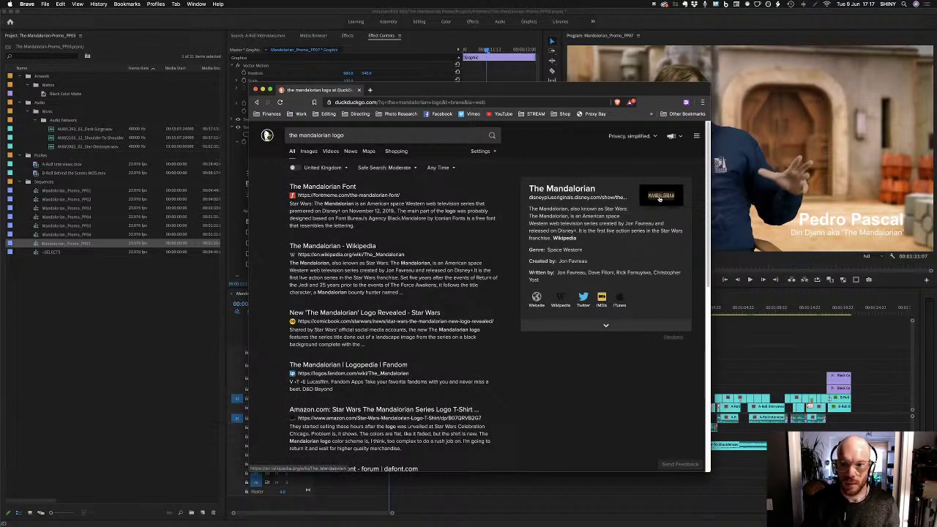
Open Disney's official page for The Mandalorian, pause the playing trailer and return to the series logo
click(576, 198)
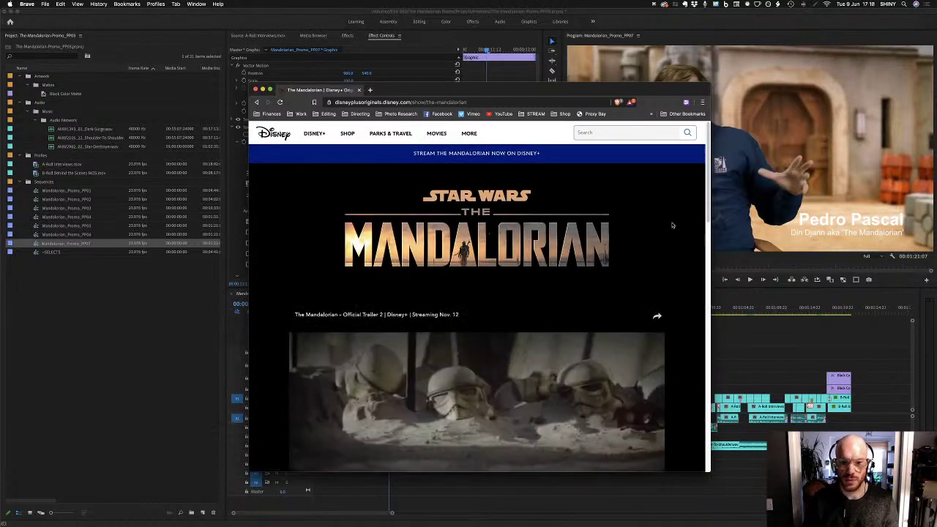
scroll(709, 210, down, 3)
scroll(427, 301, up, 1)
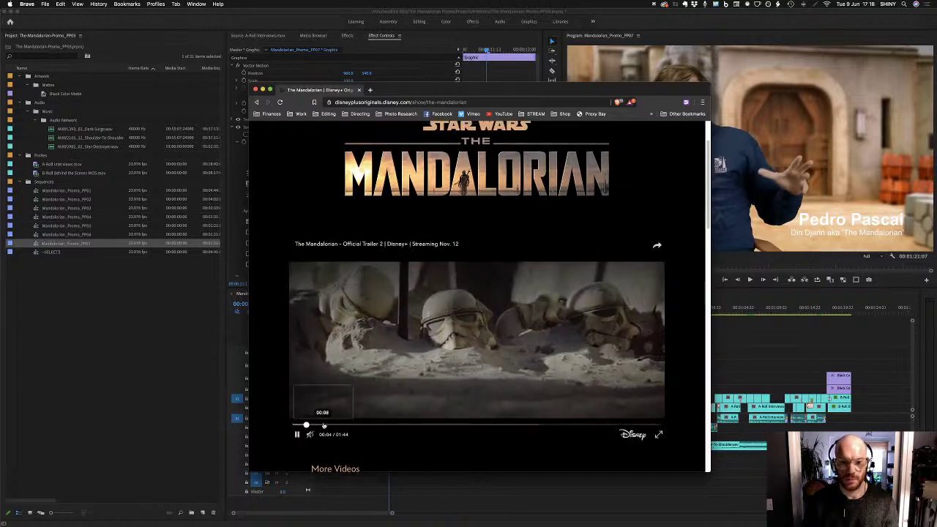
click(416, 347)
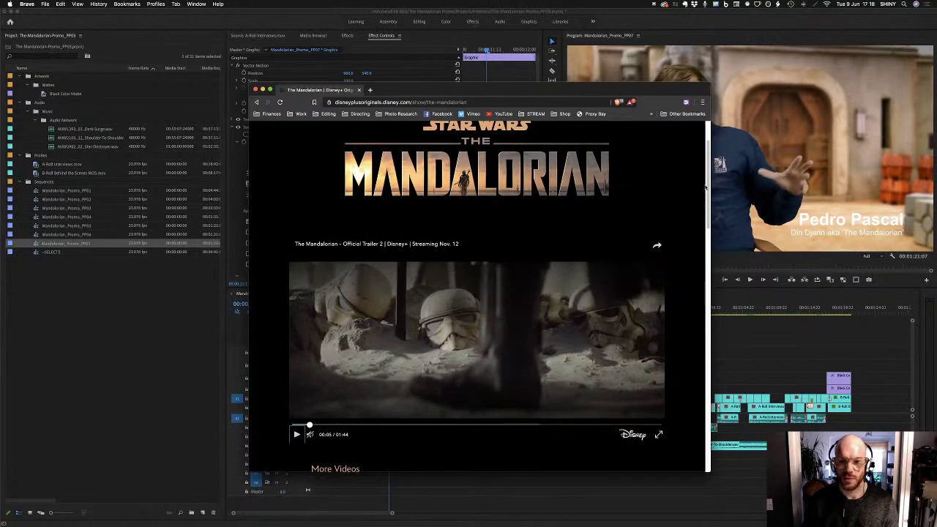
scroll(706, 188, up, 3)
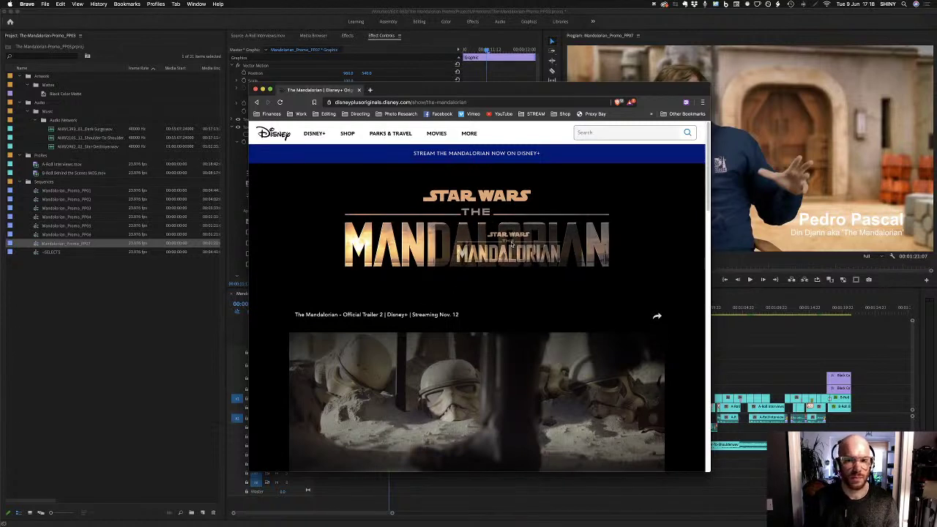
Try copying the Mandalorian logo from the web page straight into Finder's Artwork folder, and delete the copied file
drag(511, 245, 607, 213)
key(super+Tab)
key(super+Tab)
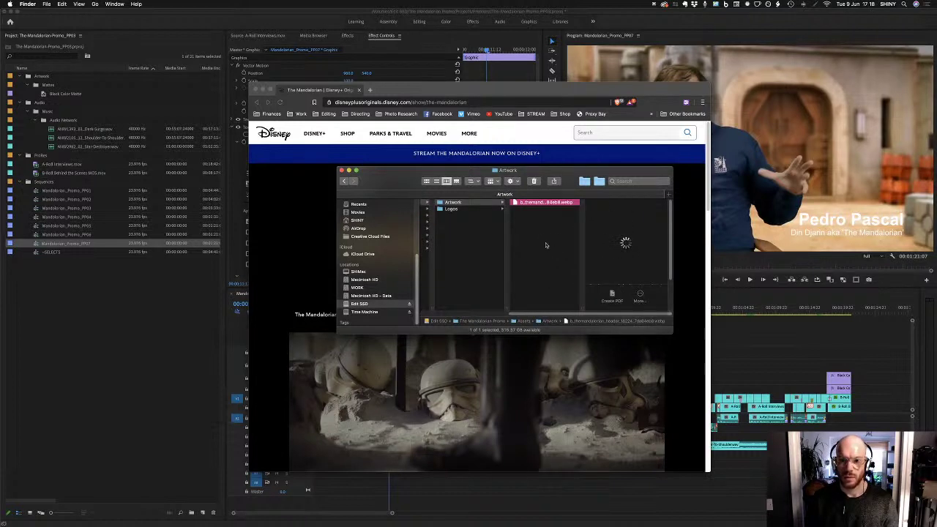
click(530, 205)
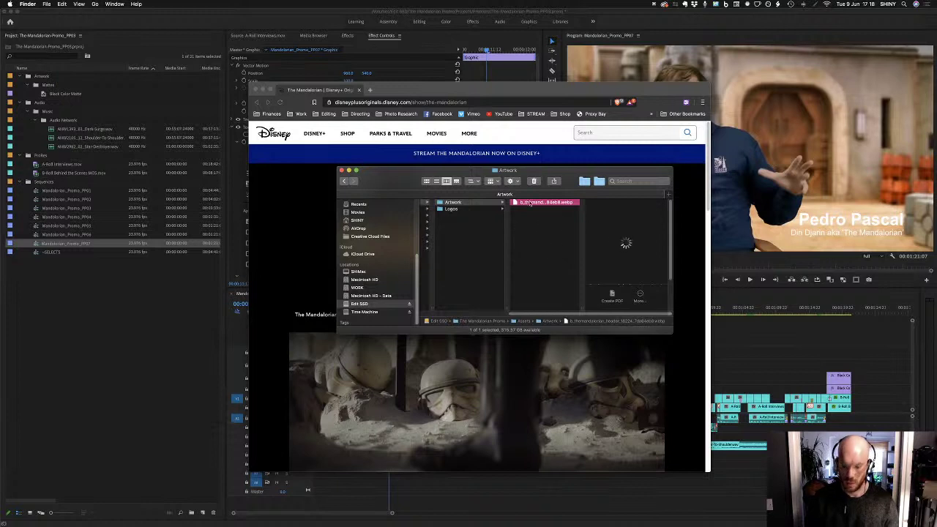
key(super+BackSpace)
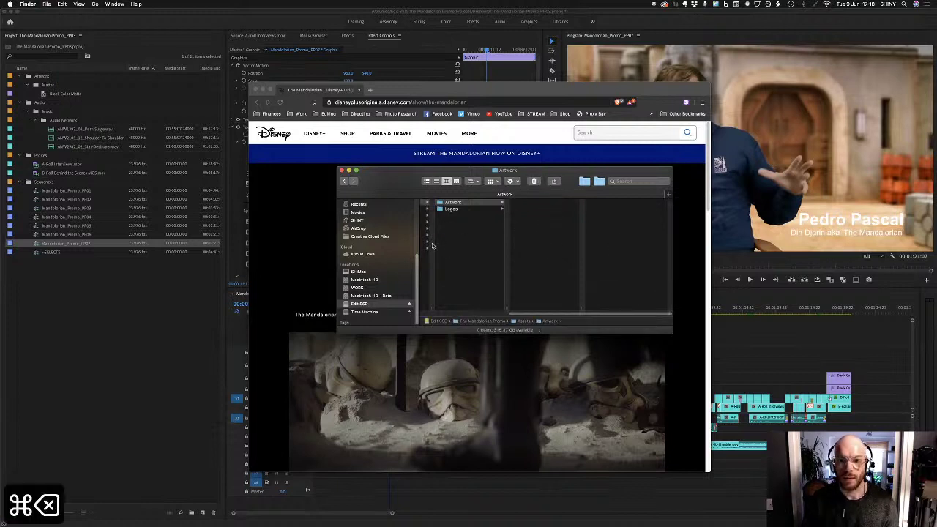
click(308, 212)
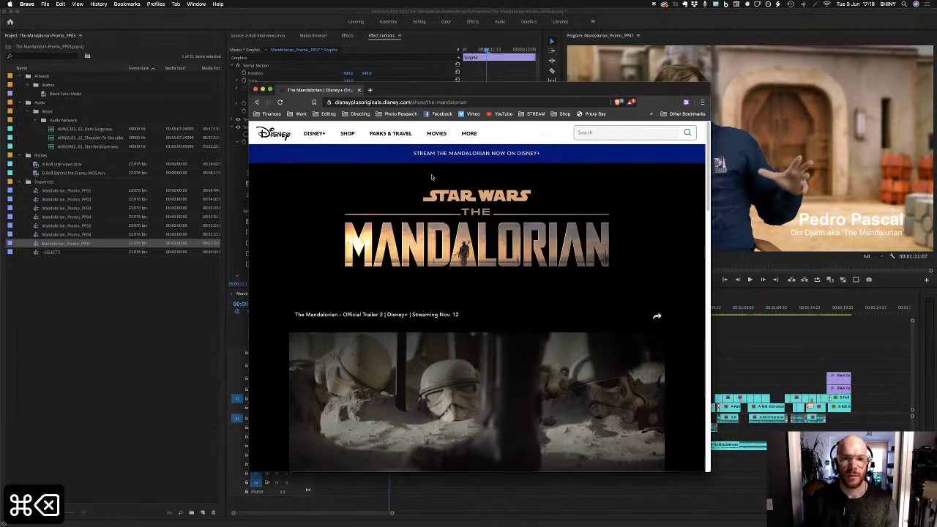
Start saving the Mandalorian logo image from the page, choosing the promo project's Assets > Artwork folder as the destination
right_click(480, 236)
click(495, 244)
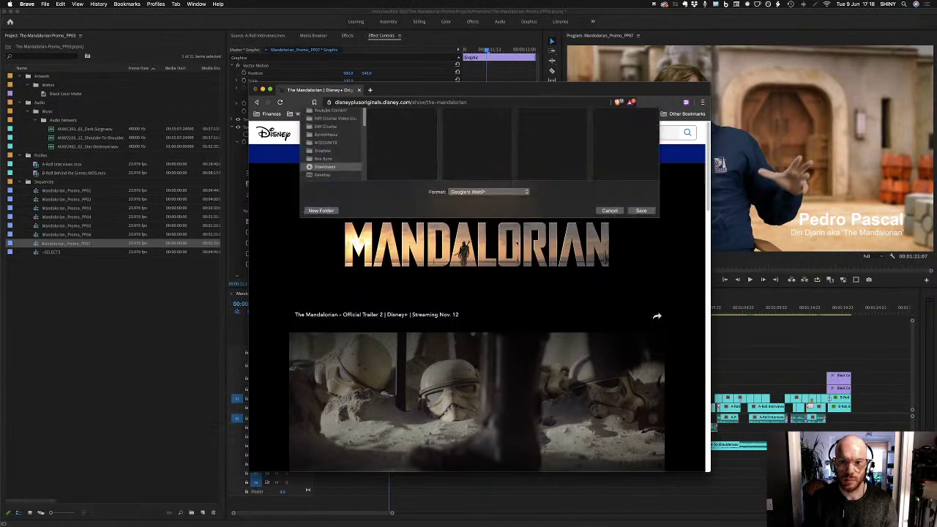
key(Right)
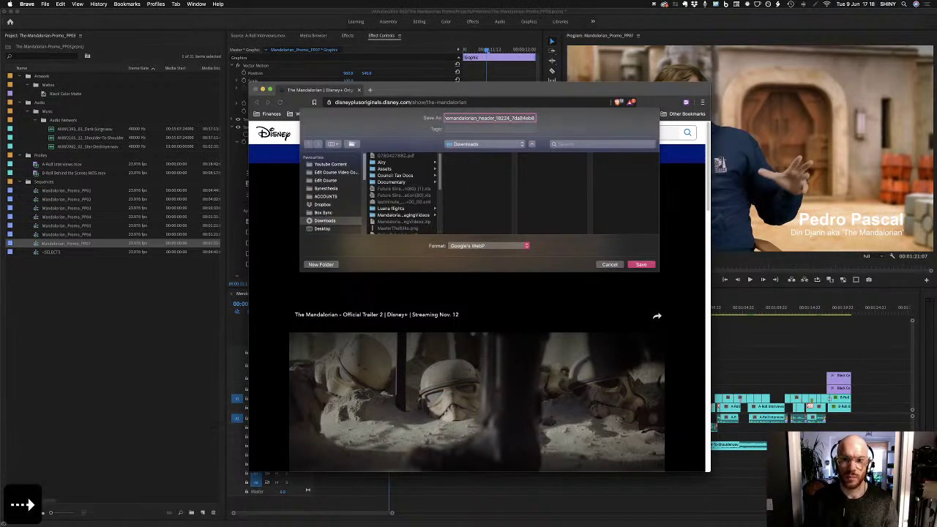
click(479, 144)
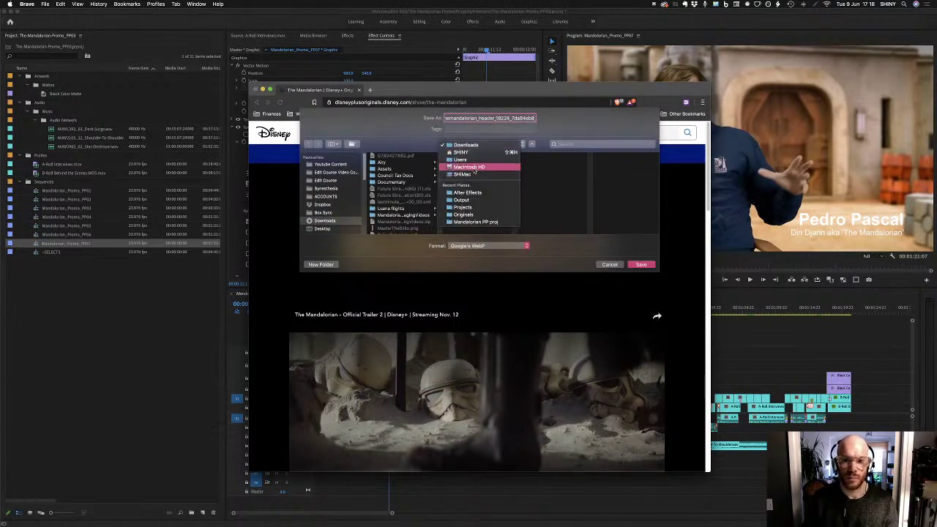
key(Escape)
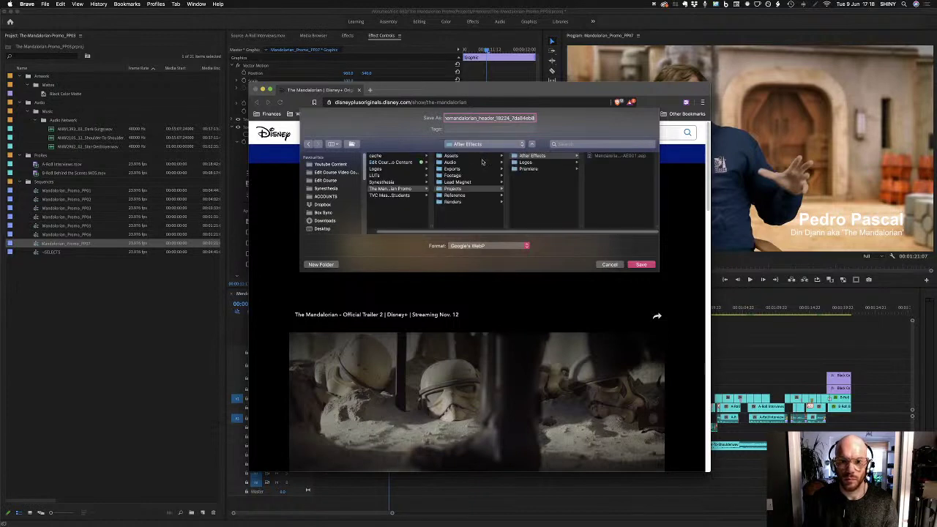
key(Right)
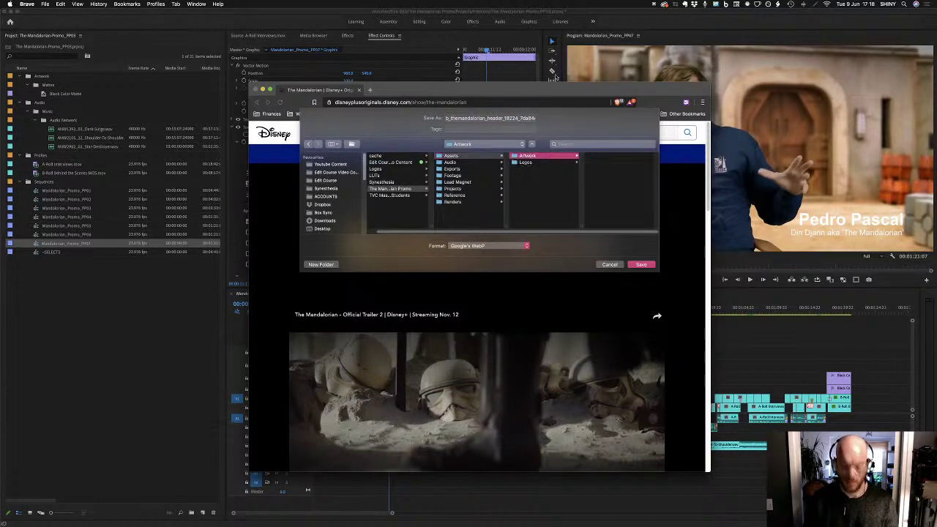
Create a new folder named "Images" inside the Artwork folder
key(shift+super+n)
text(IMages)
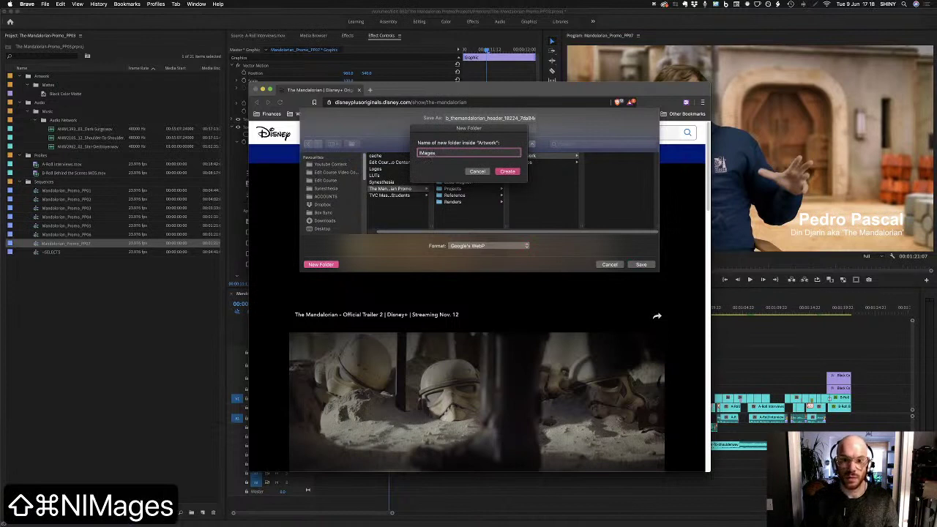
key(Up)
key(shift+Right)
key(shift+Right)
key(BackSpace)
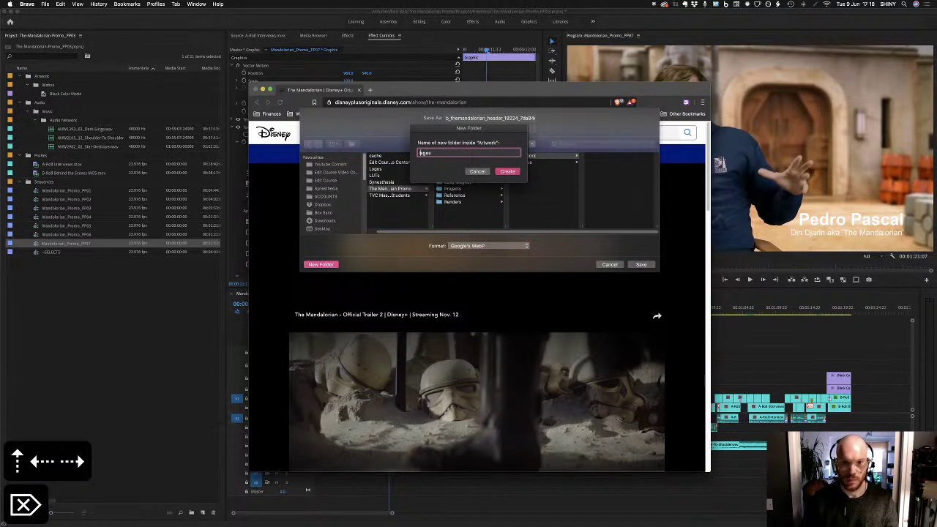
text(Im)
key(Return)
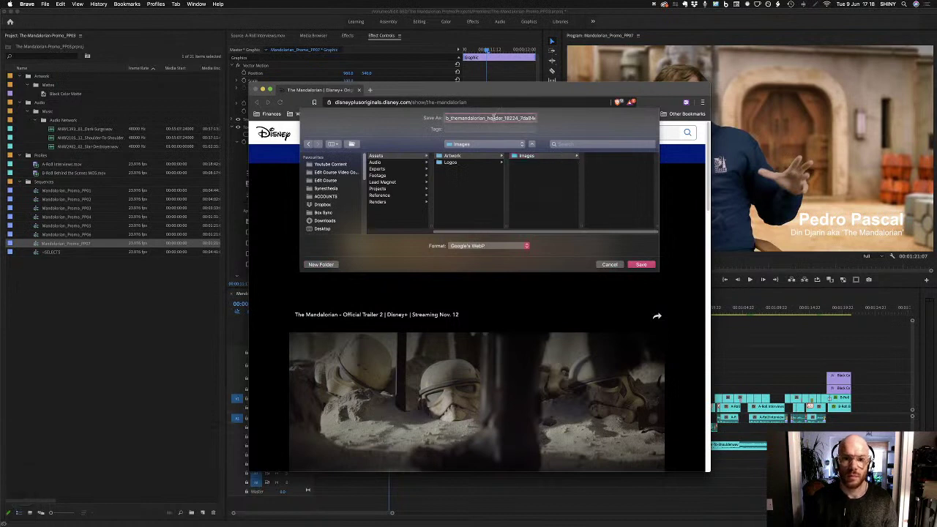
Save the logo as "Mandalorian-Logo" in WebP format in the Images folder and switch to Finder to check the file
key(super+a)
text(Mandalorian)
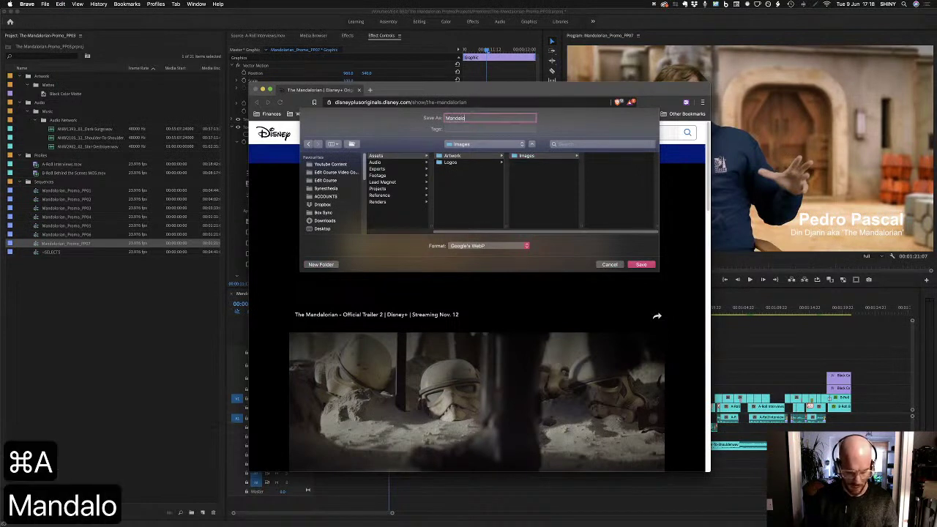
key(BackSpace)
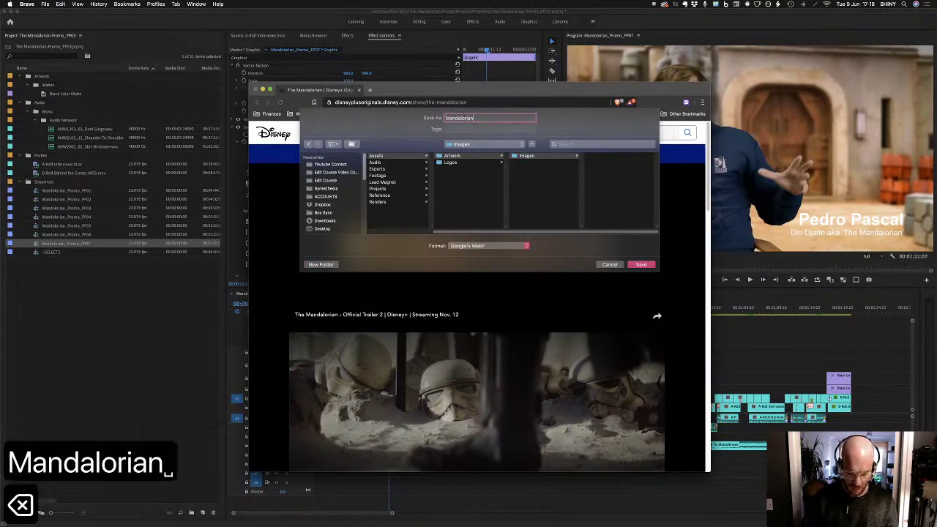
text(-Logo)
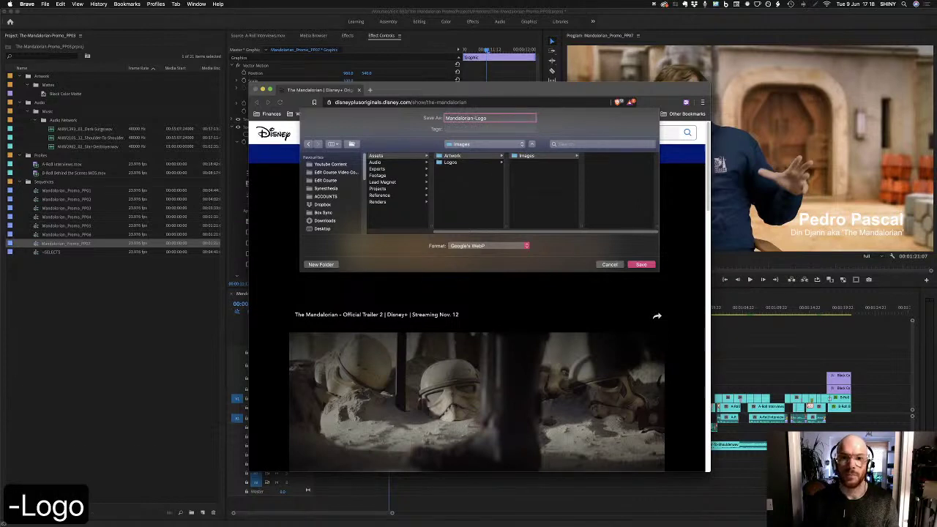
key(Return)
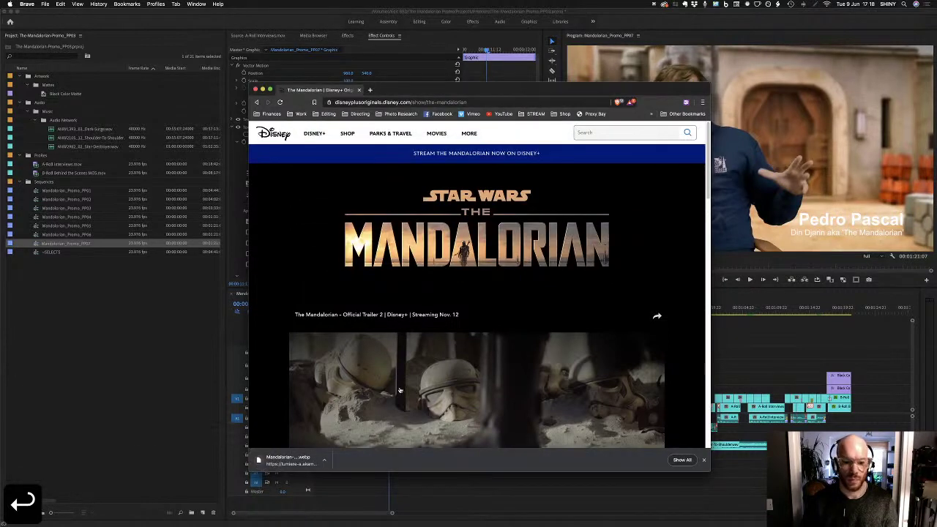
key(super+Tab)
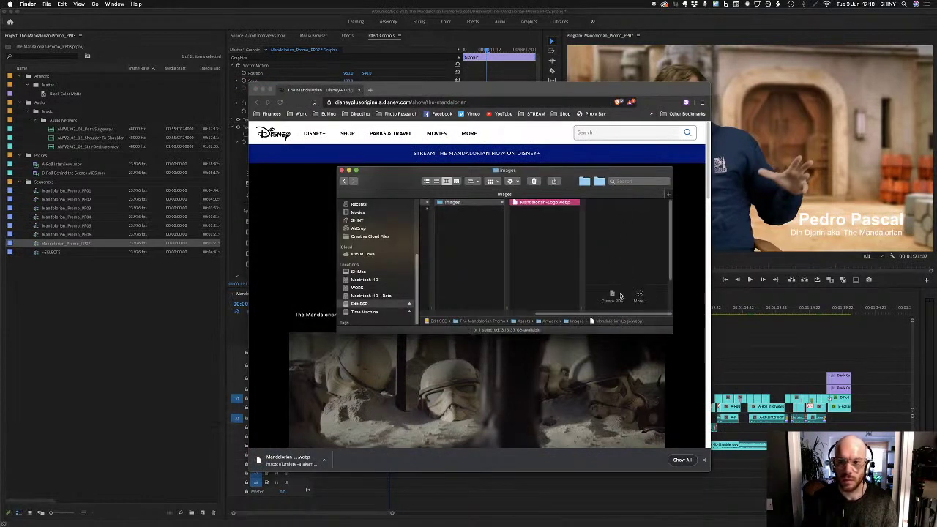
Preview the Mandalorian-Logo.webp file and delete it from the Images folder
key(space)
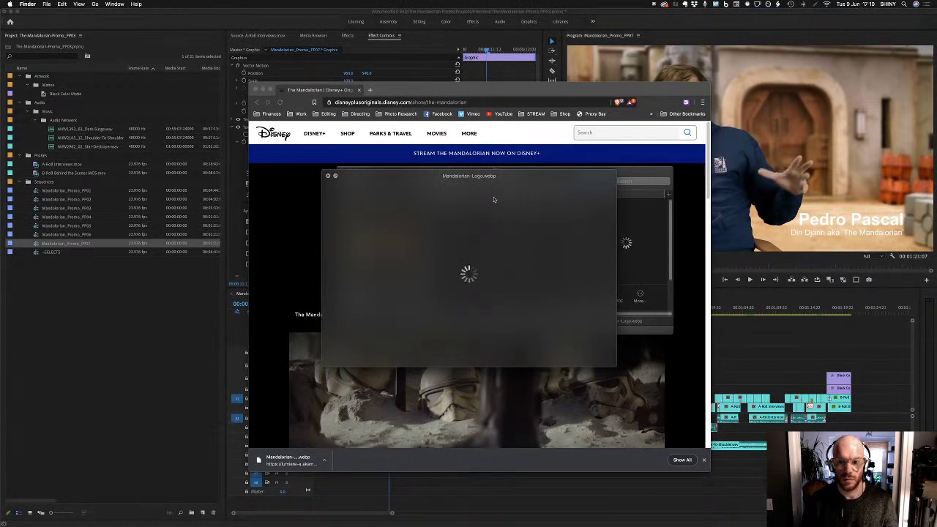
key(super+BackSpace)
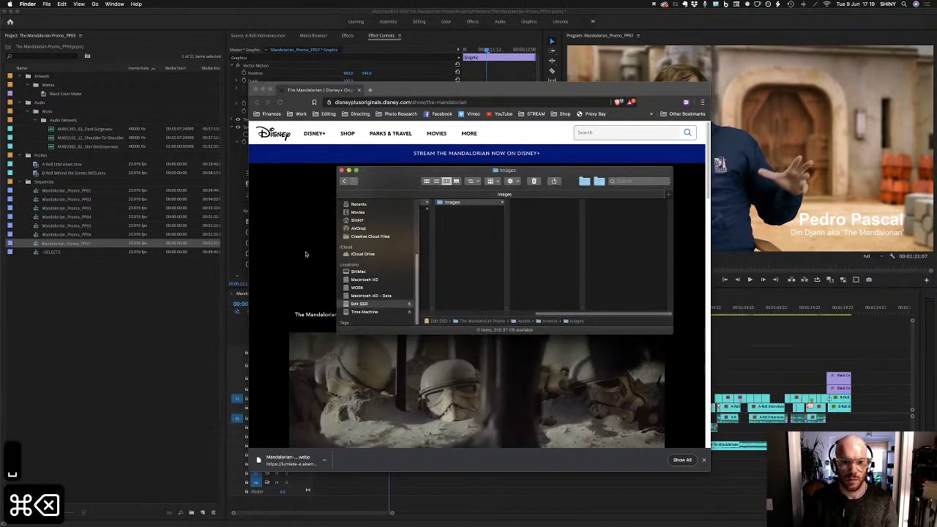
Capture a screenshot of the Mandalorian logo area on the web page and place it in the Images folder in Finder
click(306, 255)
key(super+shift+4)
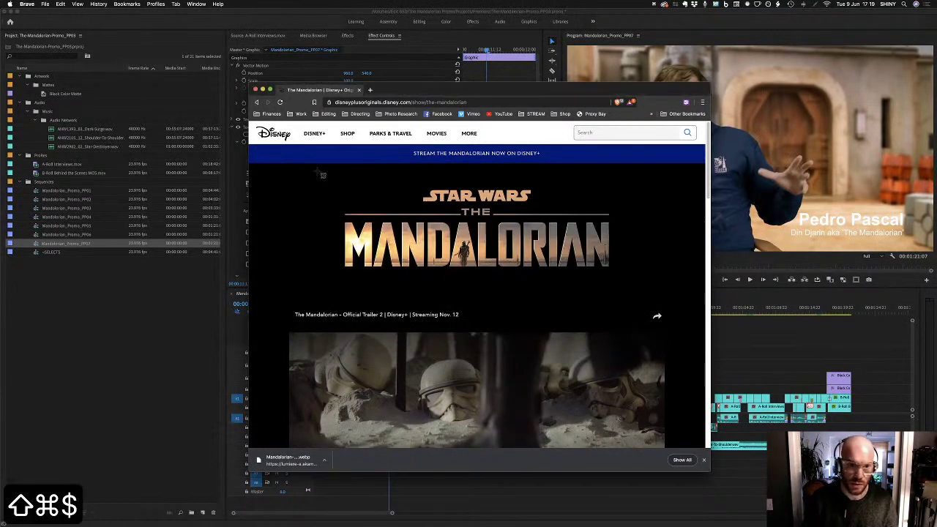
drag(313, 168, 638, 294)
drag(827, 483, 551, 241)
key(super+Tab)
key(super+Tab)
key(shift+super+Tab)
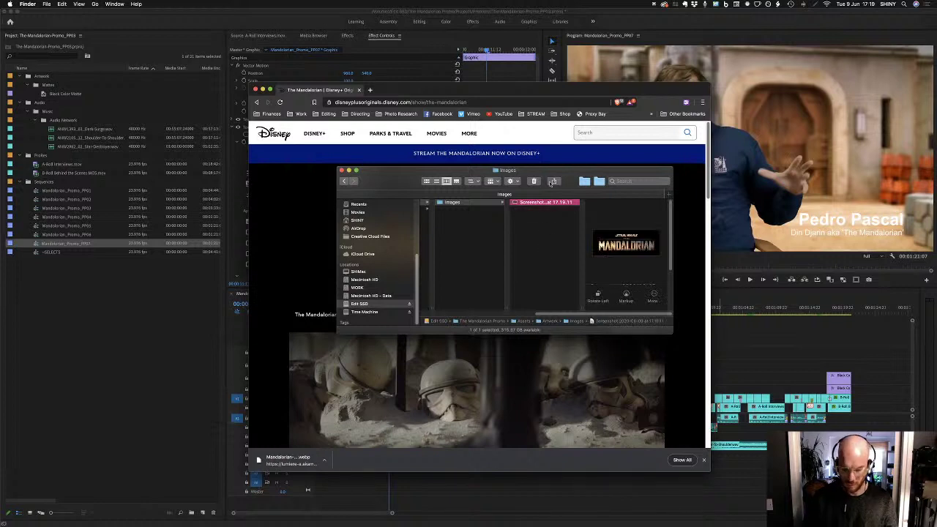
Rename the logo screenshot in the Images folder to "Mandalorian Logo.png"
key(Return)
text(Manda)
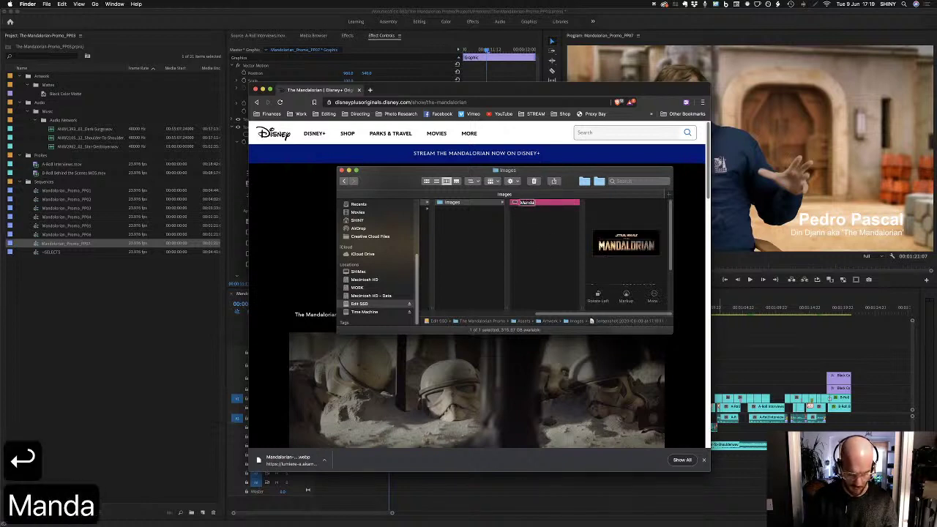
text(lorian Logo)
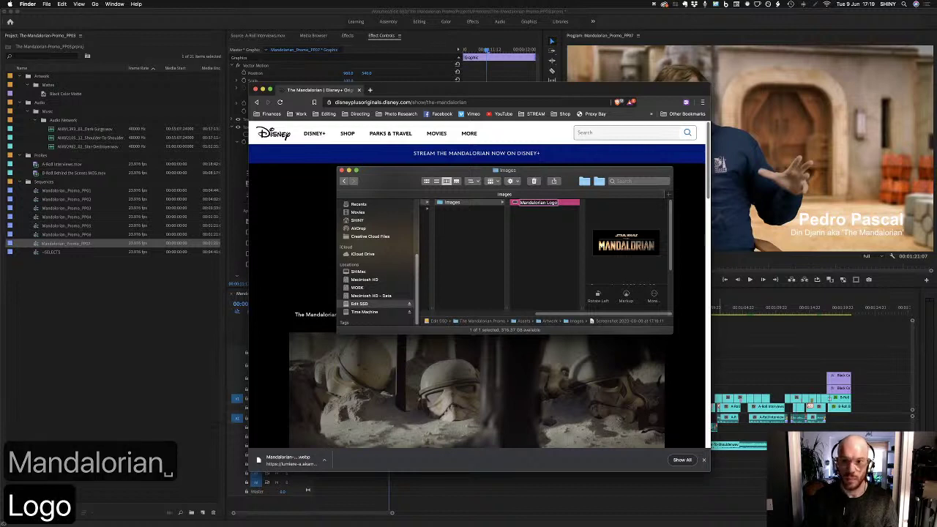
key(Return)
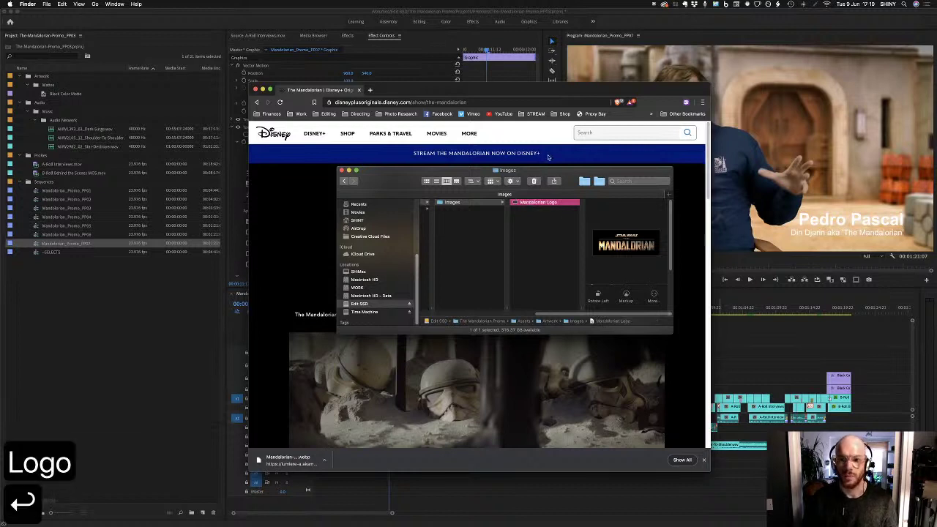
key(Return)
key(Right)
text(.png)
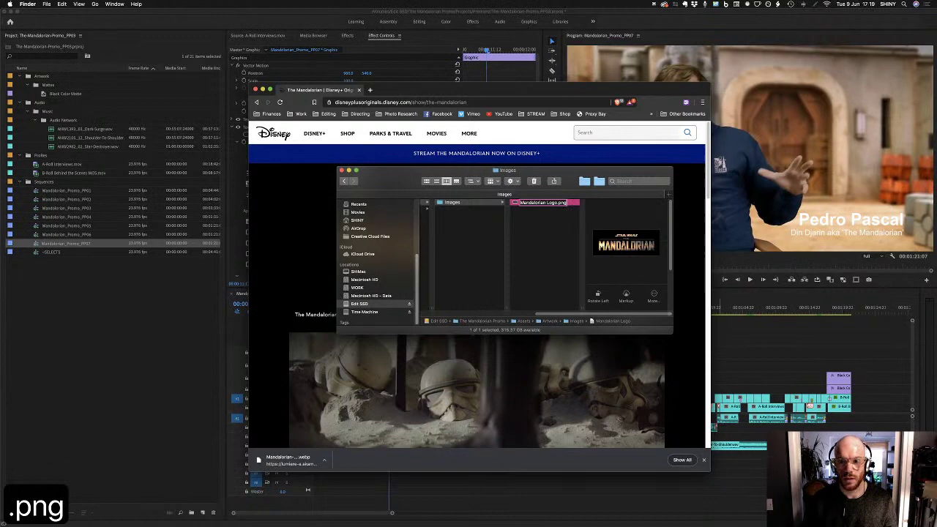
key(Return)
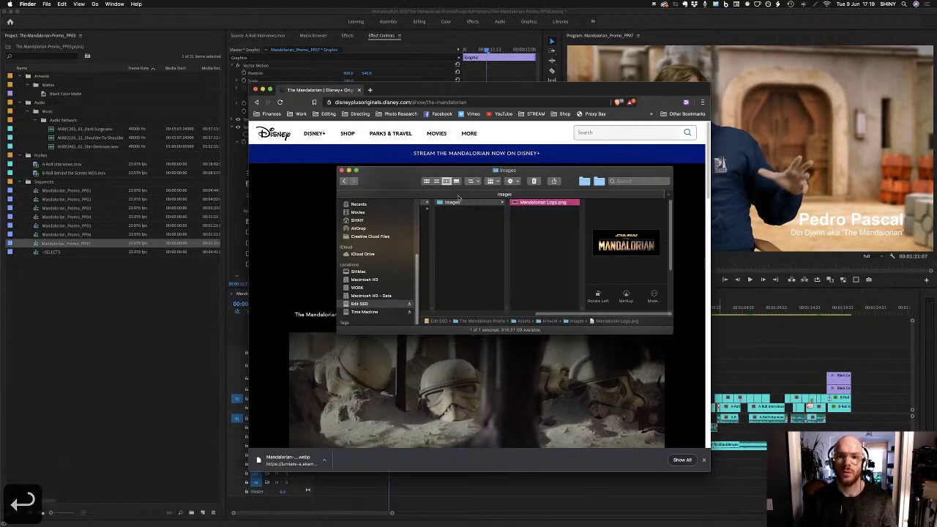
Import the Images folder from Finder into the Premiere Pro project's Artwork bin and expand the imported bin
drag(453, 172, 448, 172)
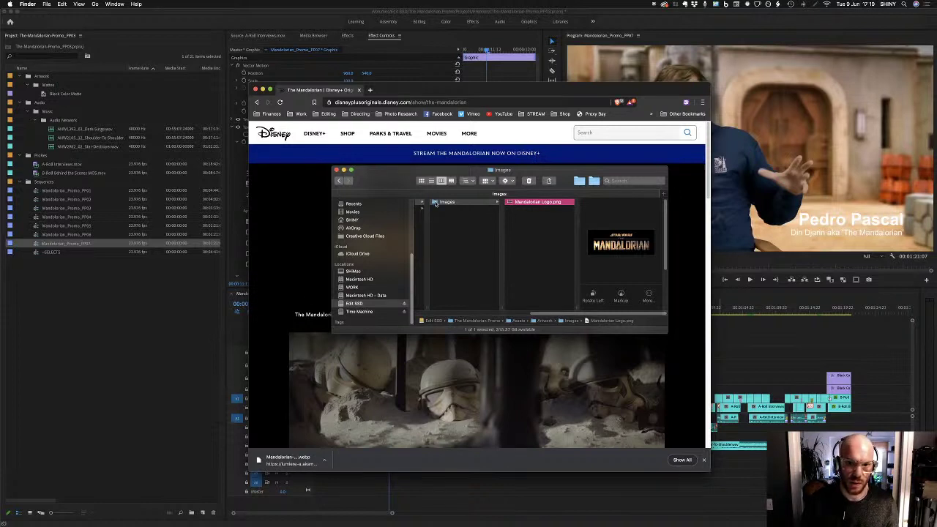
drag(436, 204, 88, 140)
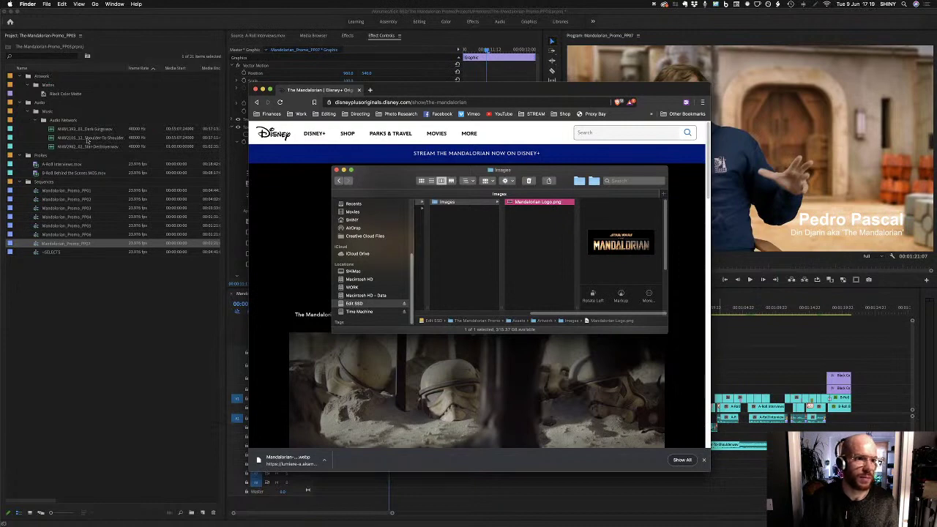
drag(45, 77, 43, 76)
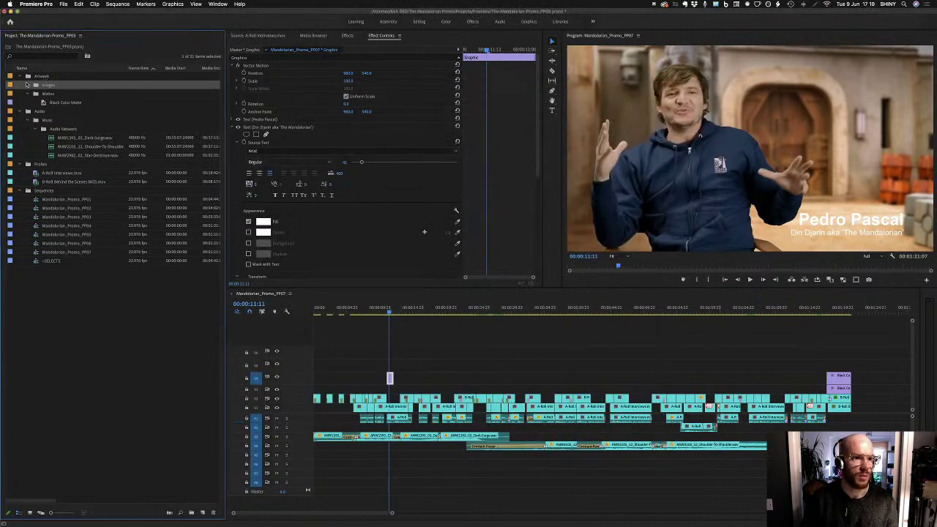
click(27, 86)
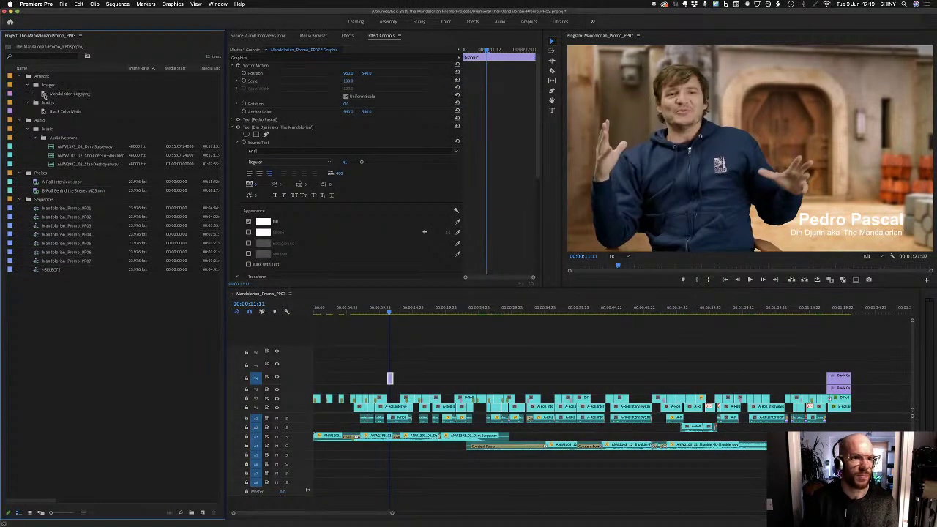
Open Mandalorian Logo.png in the Source monitor and dock that monitor as a separate panel beside the effects panels
double_click(43, 94)
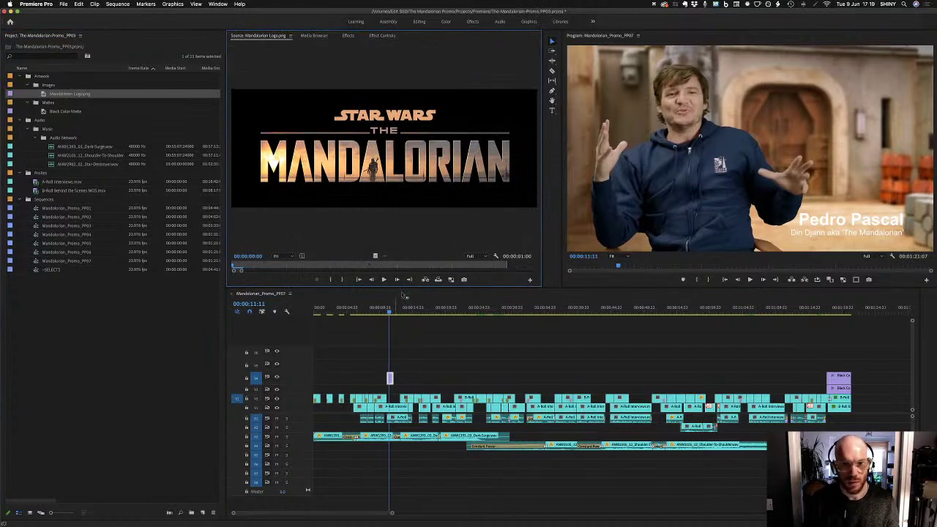
drag(249, 38, 433, 40)
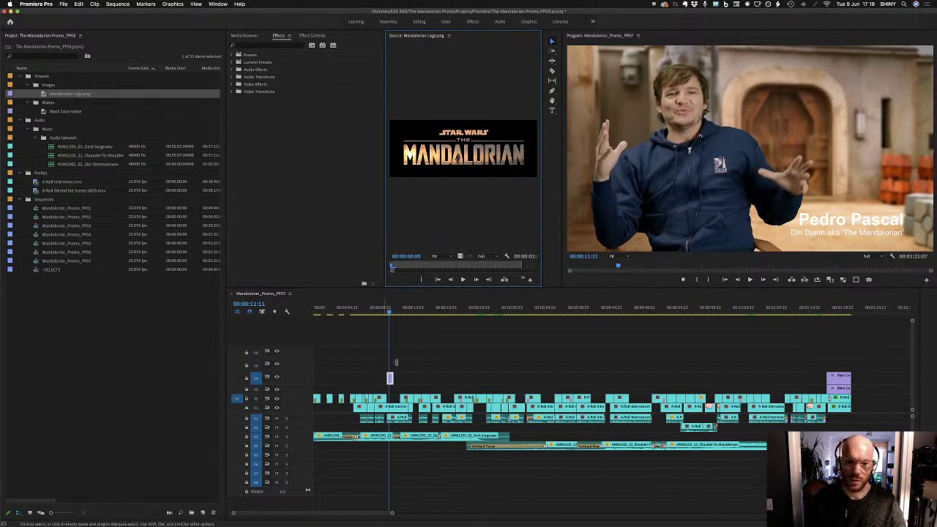
click(320, 94)
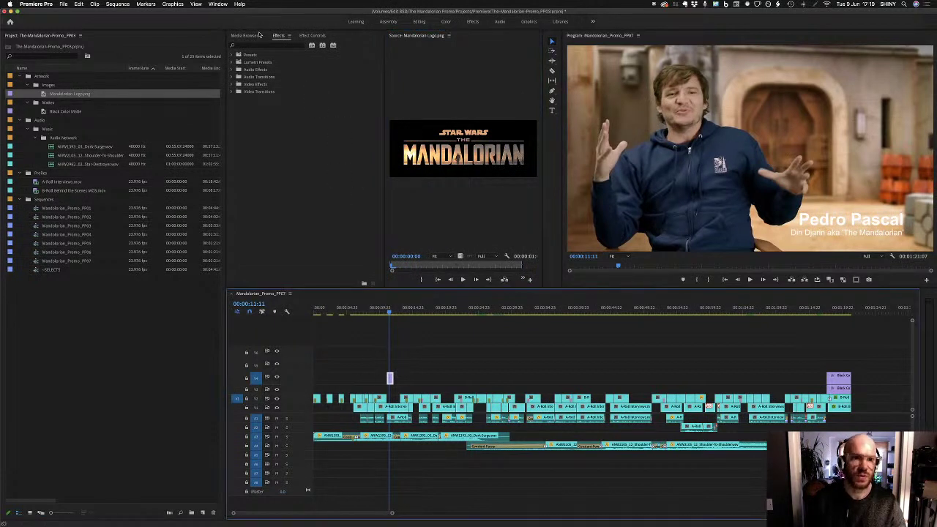
Set the font of the title's "Pedro Pascal" text layer to Futura PT
click(246, 35)
click(313, 35)
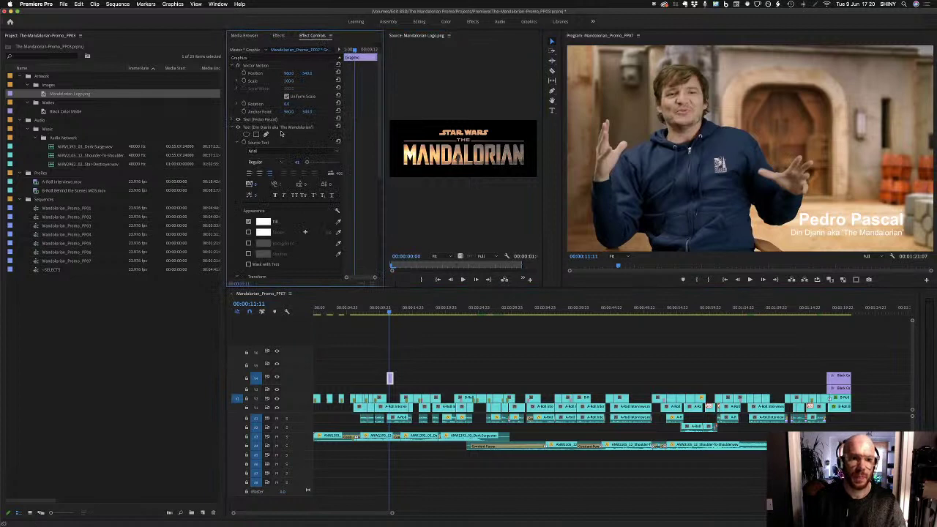
click(234, 120)
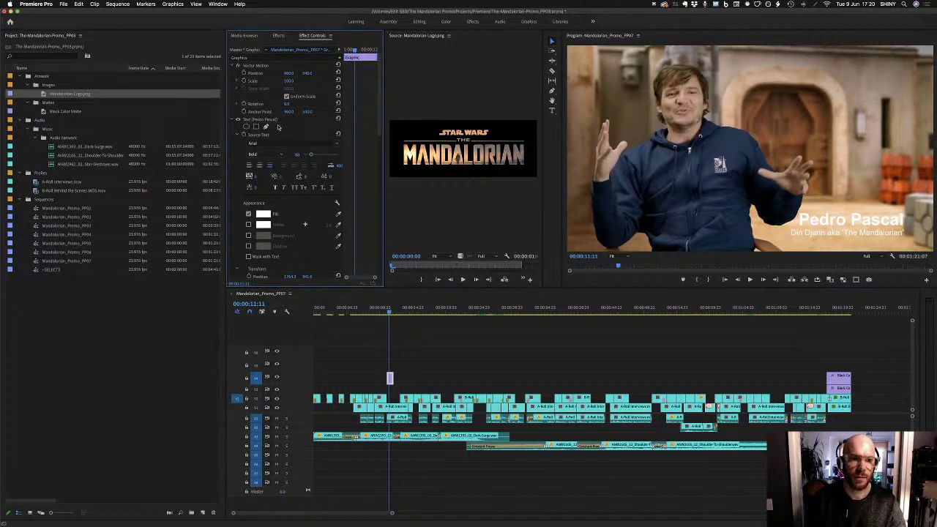
click(273, 121)
click(278, 144)
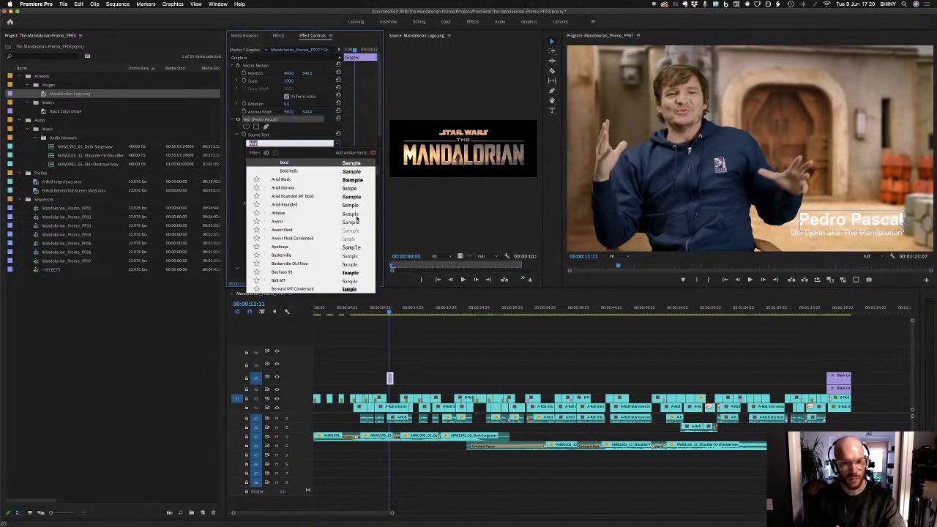
scroll(366, 179, down, 6)
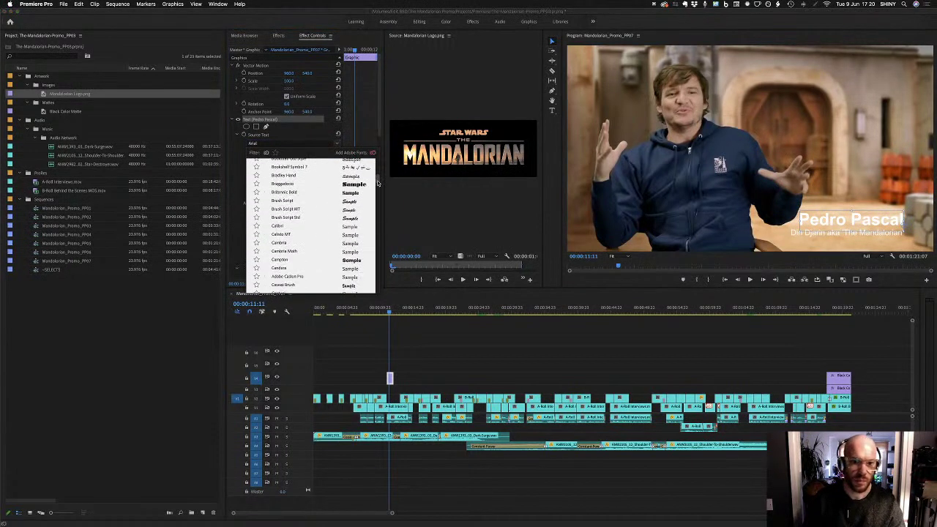
scroll(378, 184, down, 5)
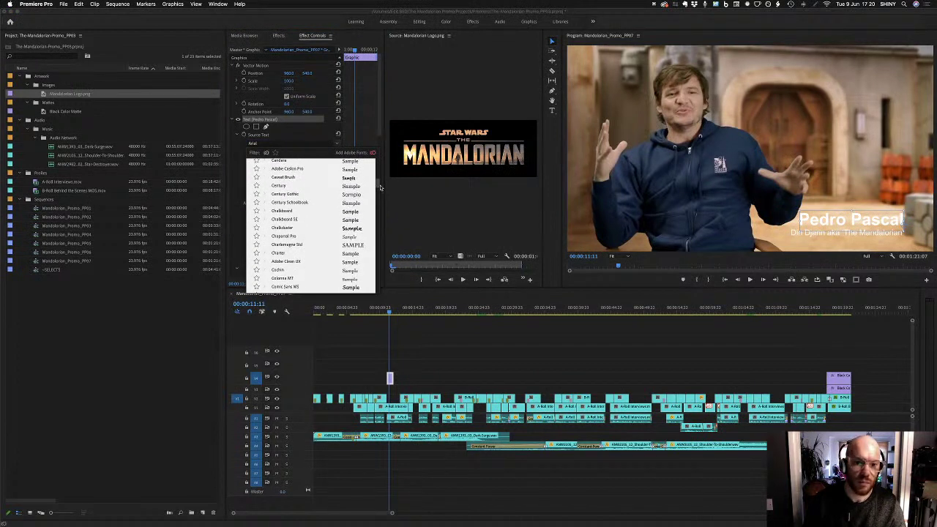
drag(380, 188, 377, 199)
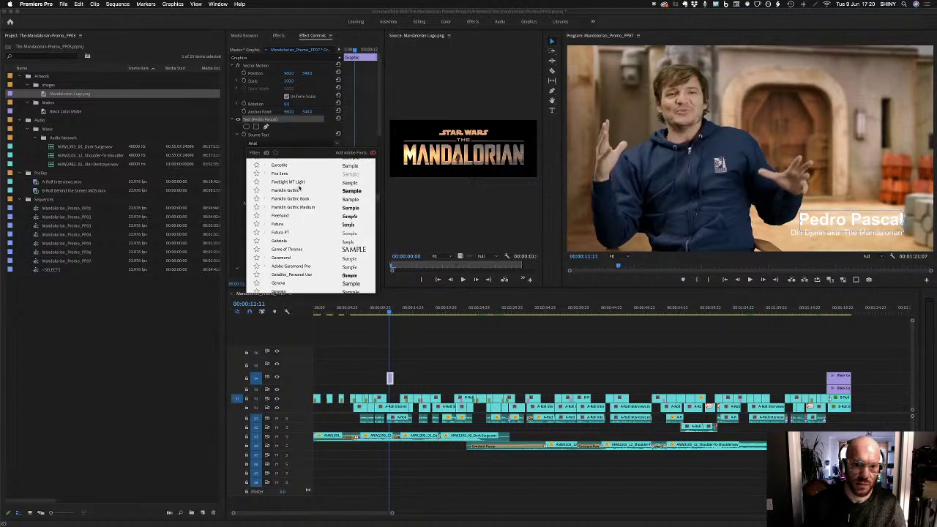
click(350, 233)
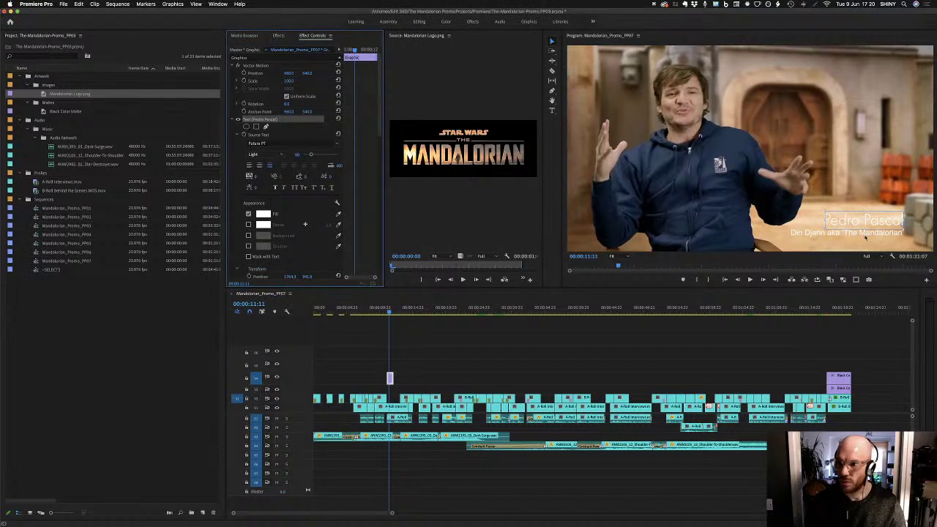
Look through the available fonts after Futura PT for one that resembles the Mandalorian logo lettering
click(282, 145)
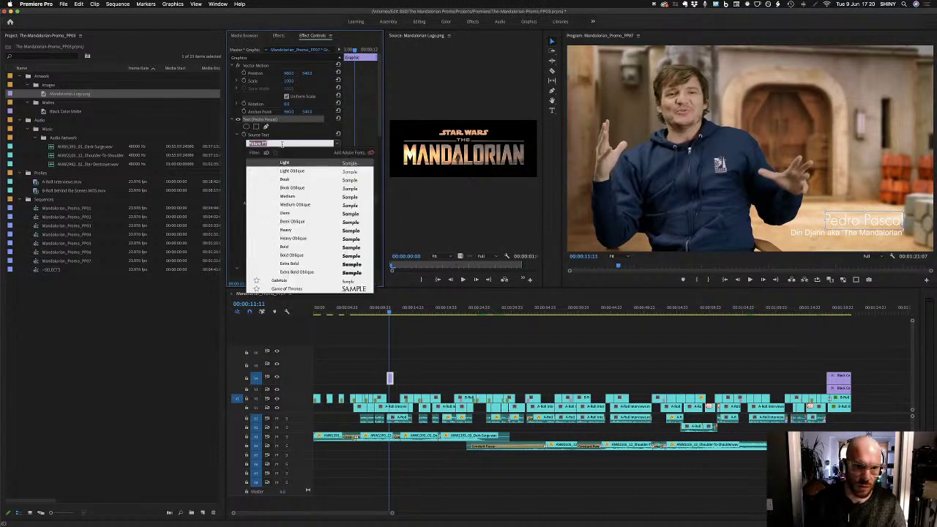
scroll(375, 201, down, 5)
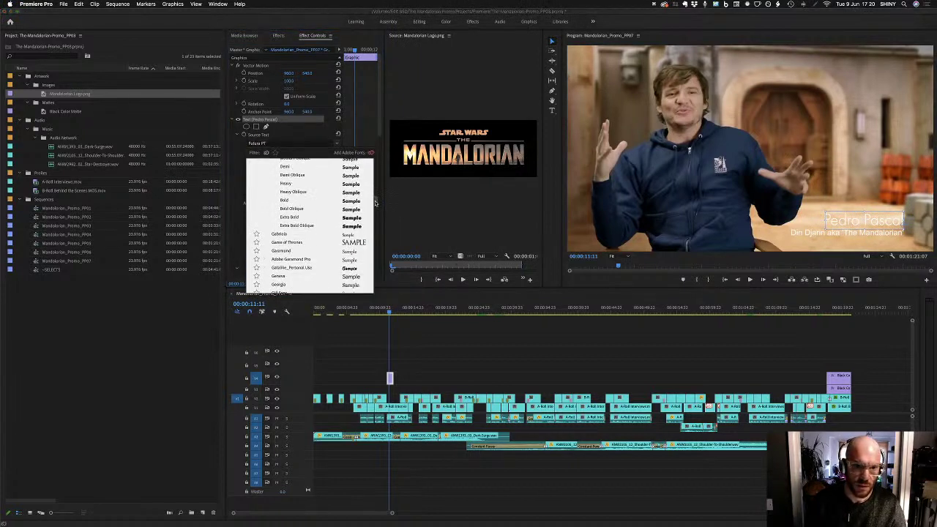
scroll(375, 205, down, 5)
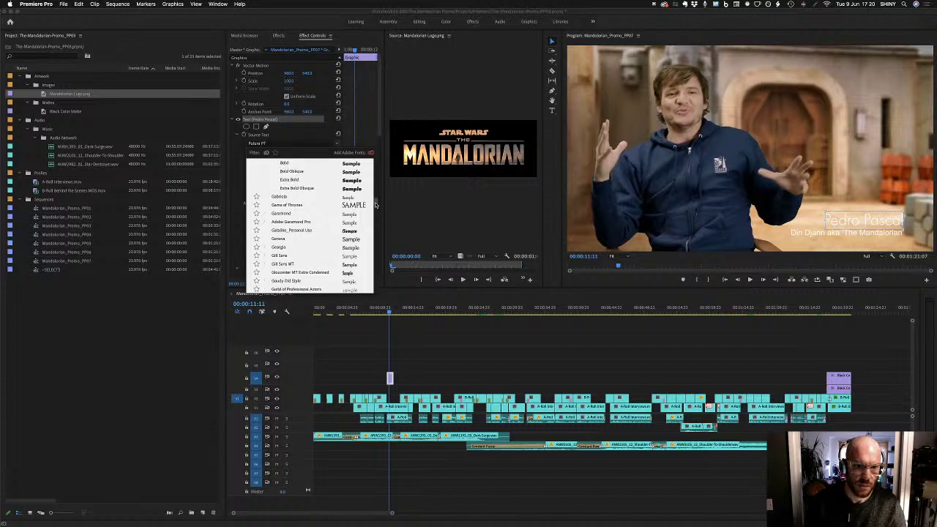
scroll(375, 204, down, 3)
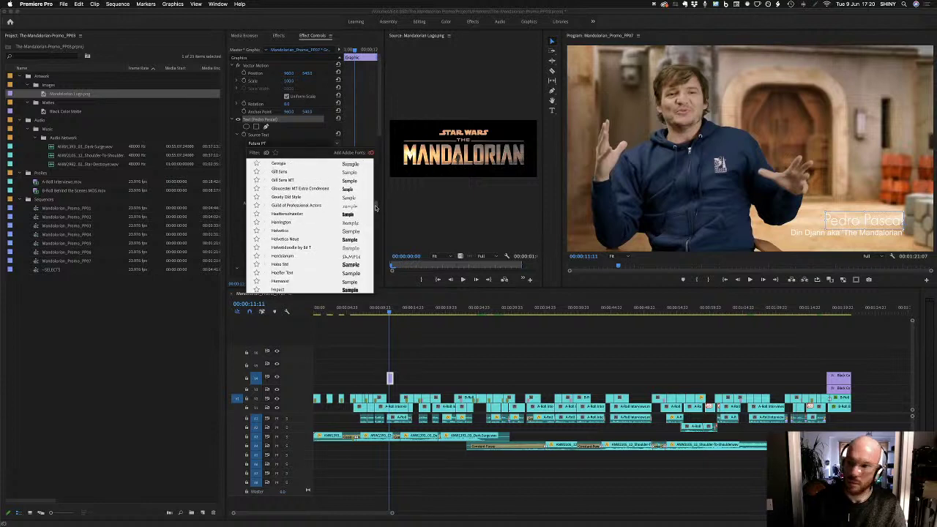
scroll(374, 208, down, 4)
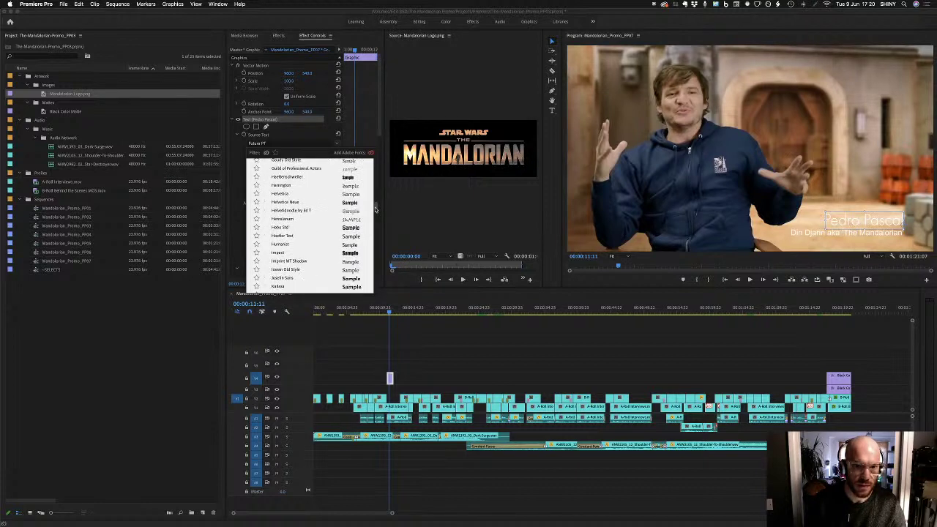
scroll(375, 211, down, 3)
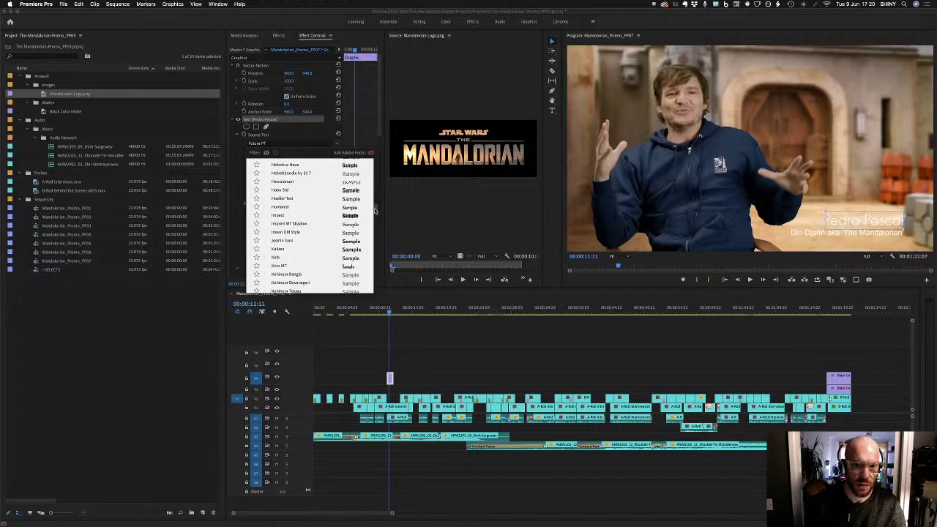
scroll(375, 212, down, 2)
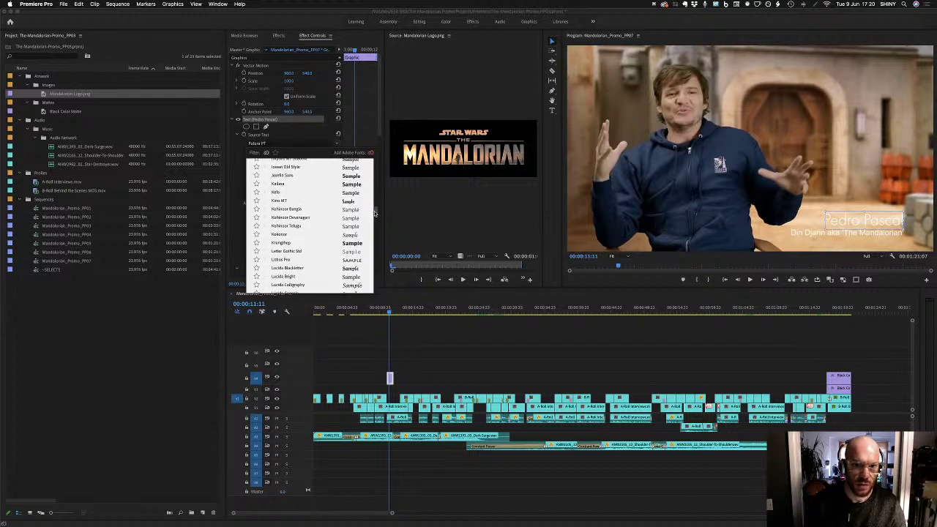
scroll(375, 213, down, 2)
scroll(375, 214, down, 1)
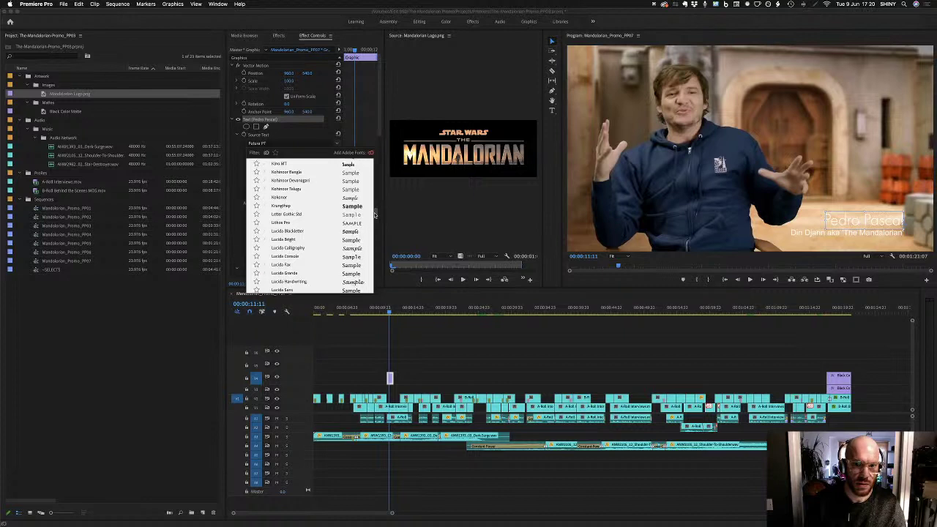
scroll(372, 211, up, 3)
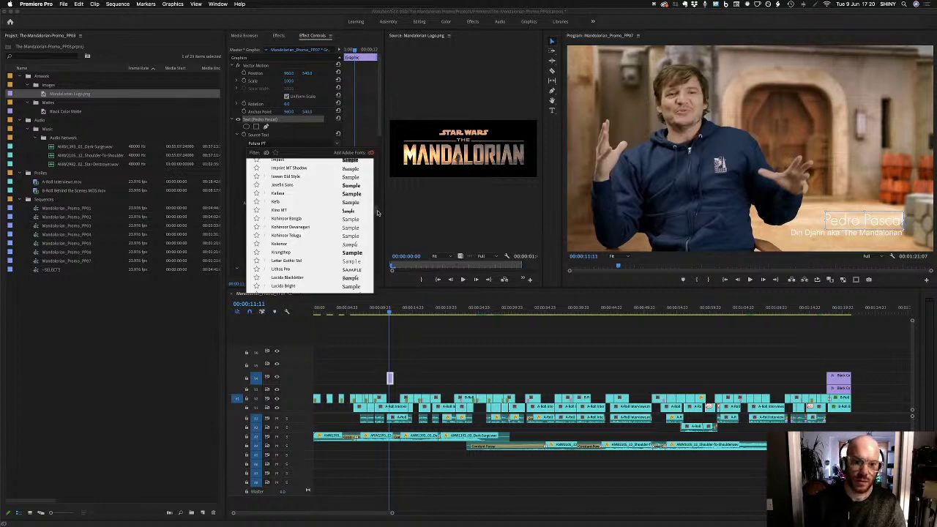
scroll(377, 214, down, 1)
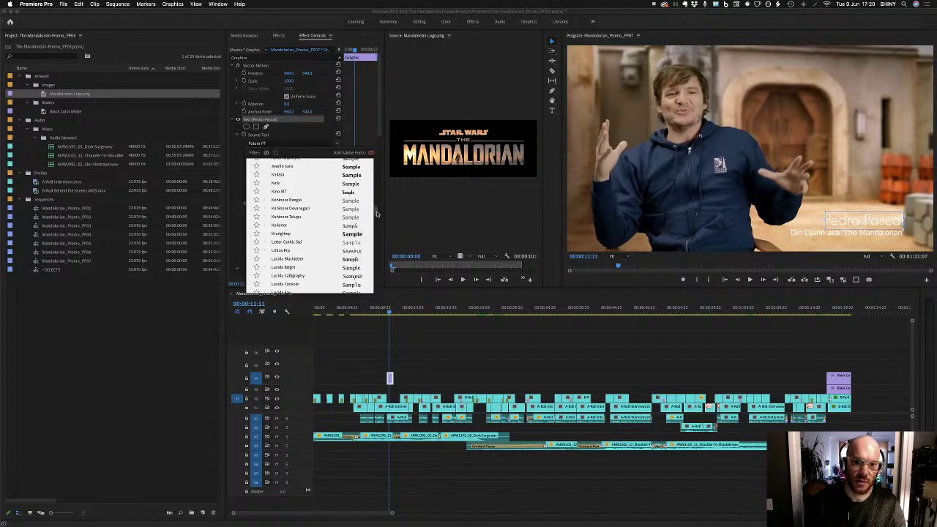
scroll(377, 213, down, 2)
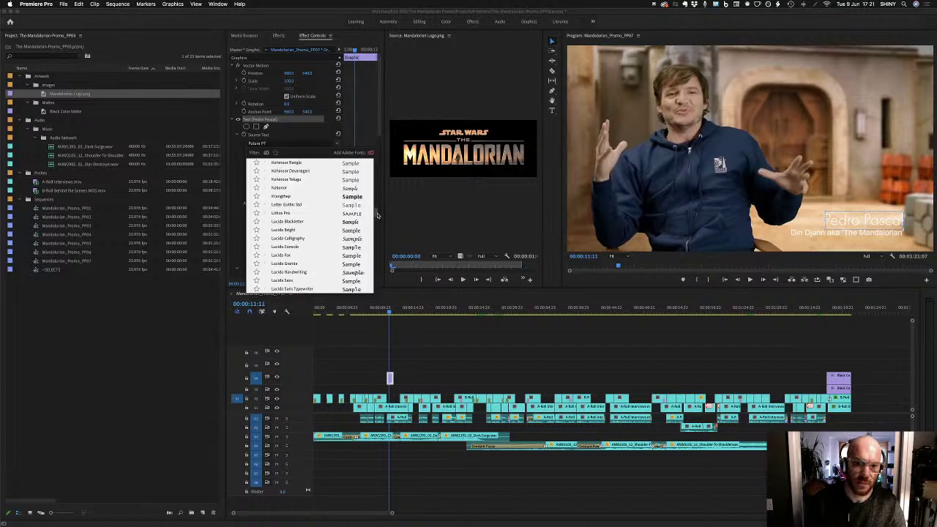
scroll(377, 217, down, 8)
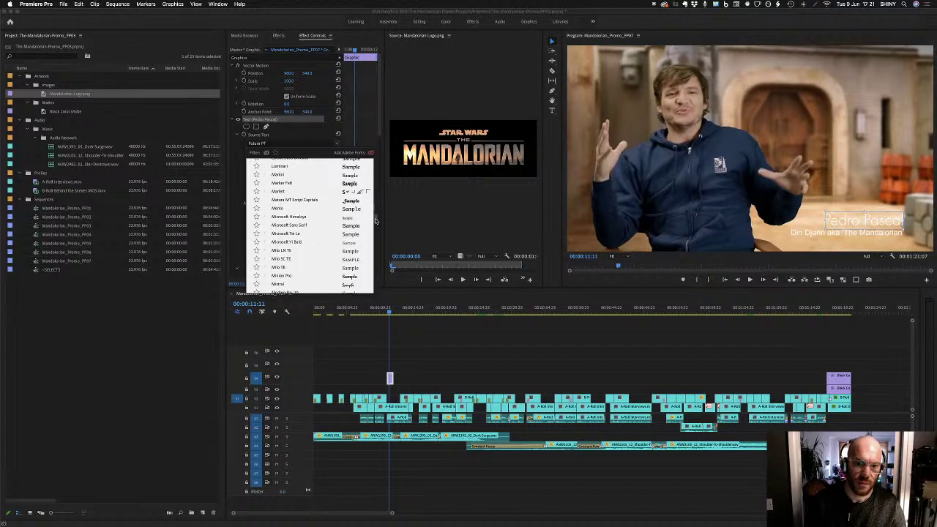
scroll(376, 221, down, 3)
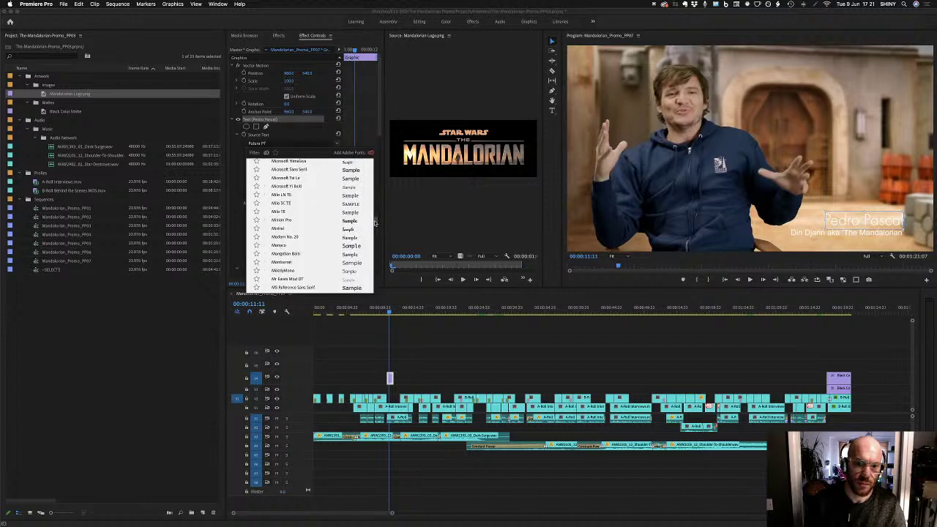
scroll(376, 221, down, 3)
scroll(376, 226, down, 1)
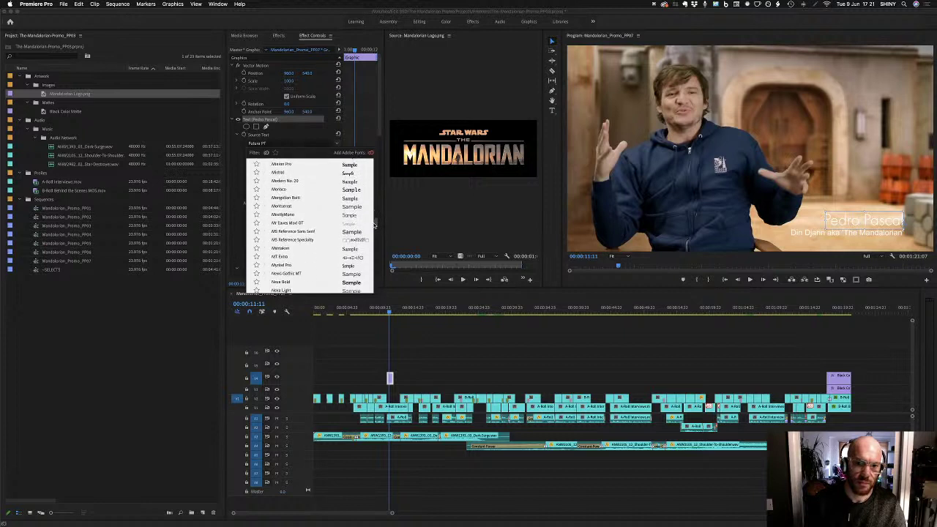
scroll(376, 226, down, 6)
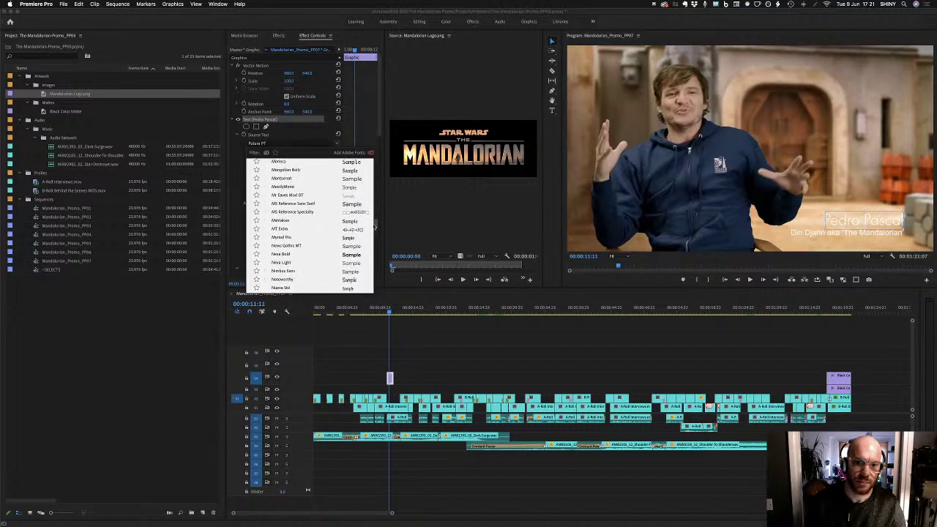
scroll(374, 229, down, 4)
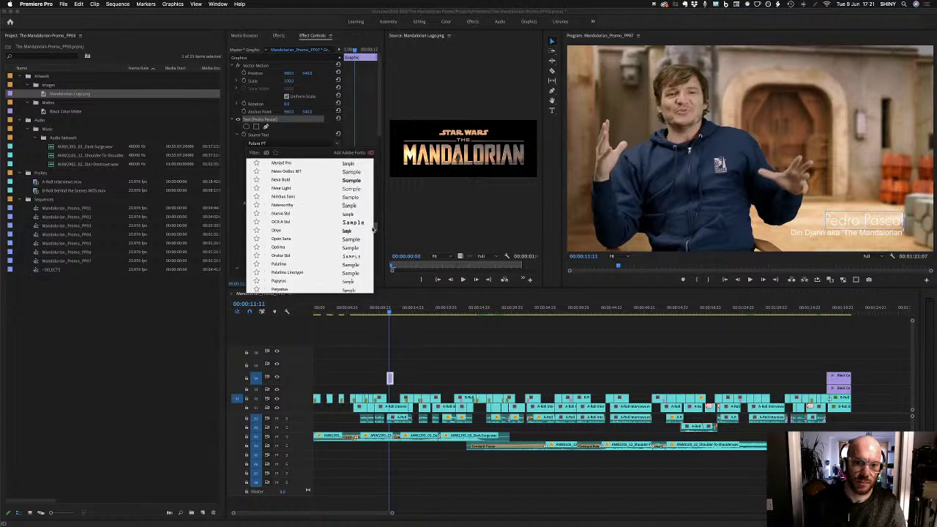
scroll(373, 231, down, 4)
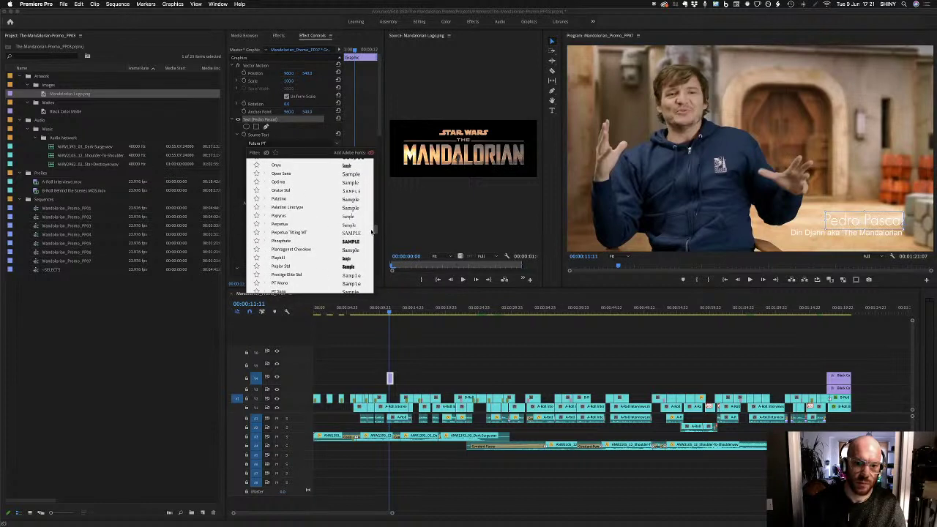
scroll(371, 233, down, 1)
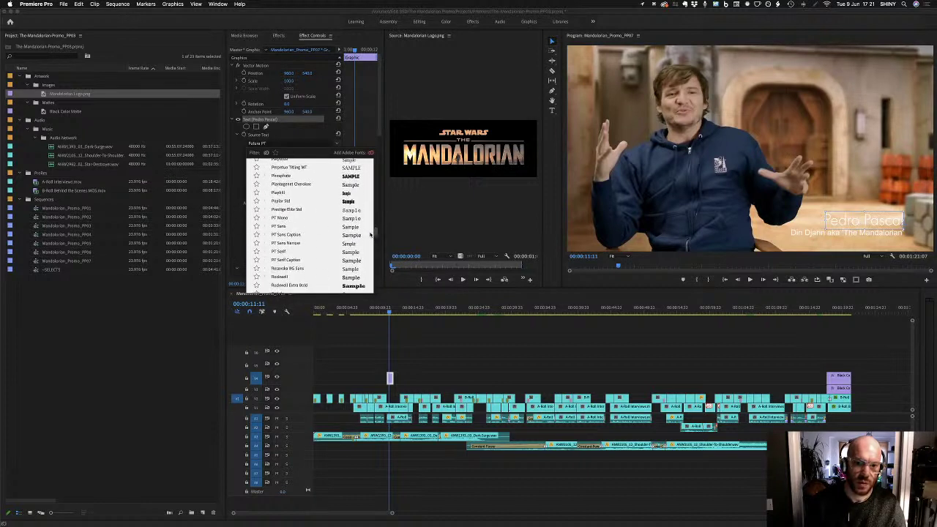
scroll(372, 234, down, 5)
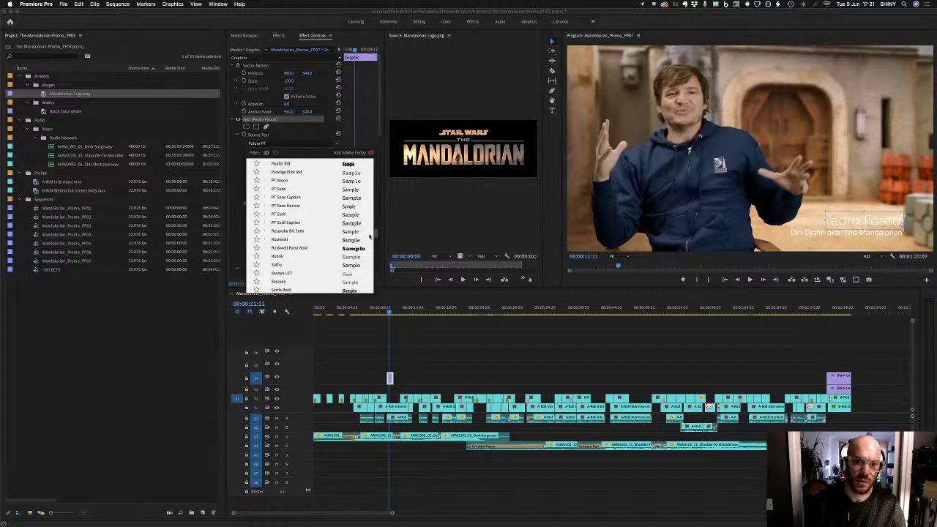
scroll(370, 236, down, 1)
scroll(370, 237, down, 3)
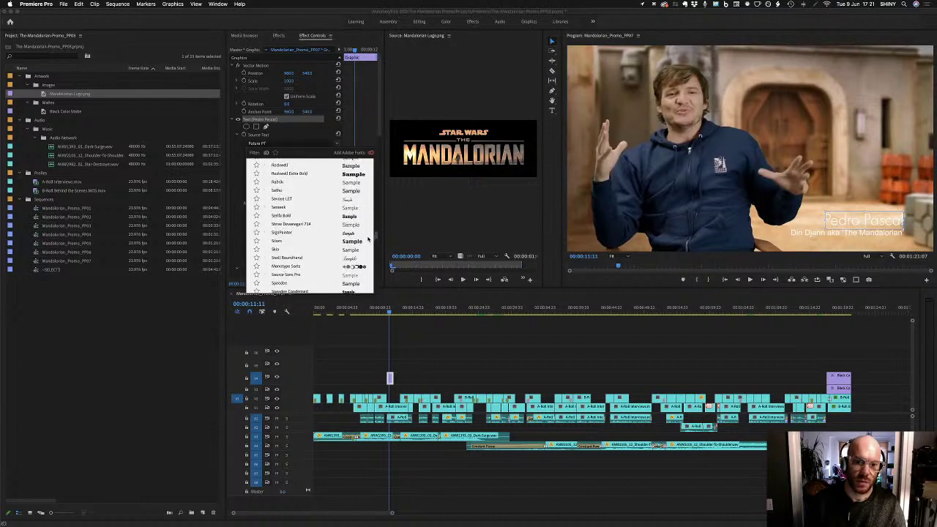
scroll(368, 239, down, 4)
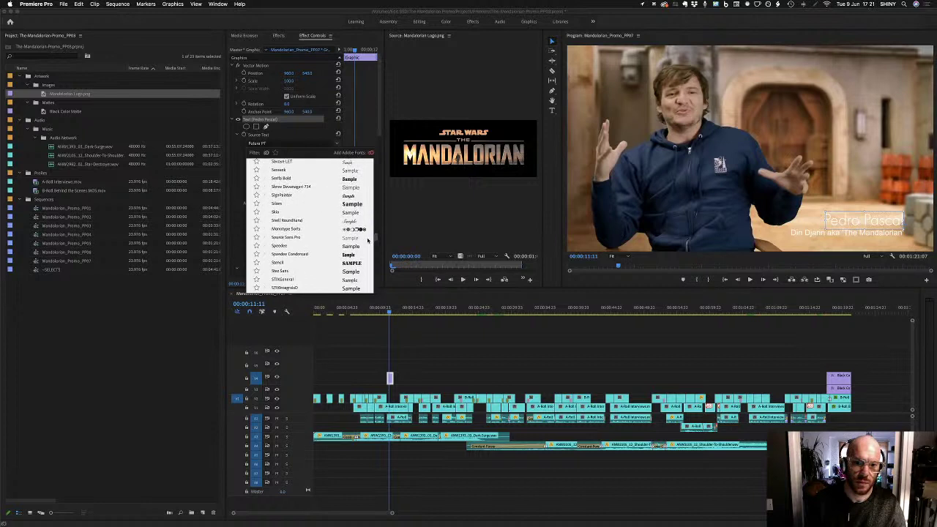
scroll(368, 242, down, 7)
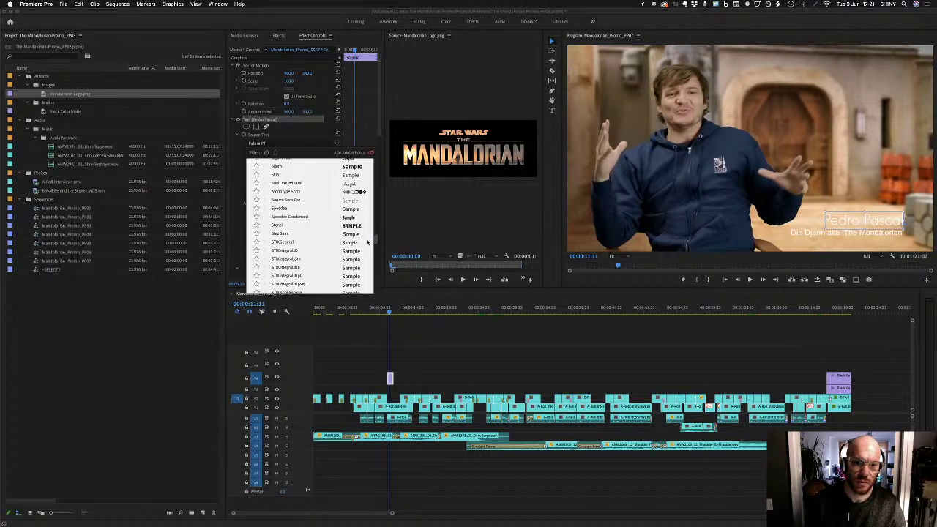
scroll(366, 249, down, 4)
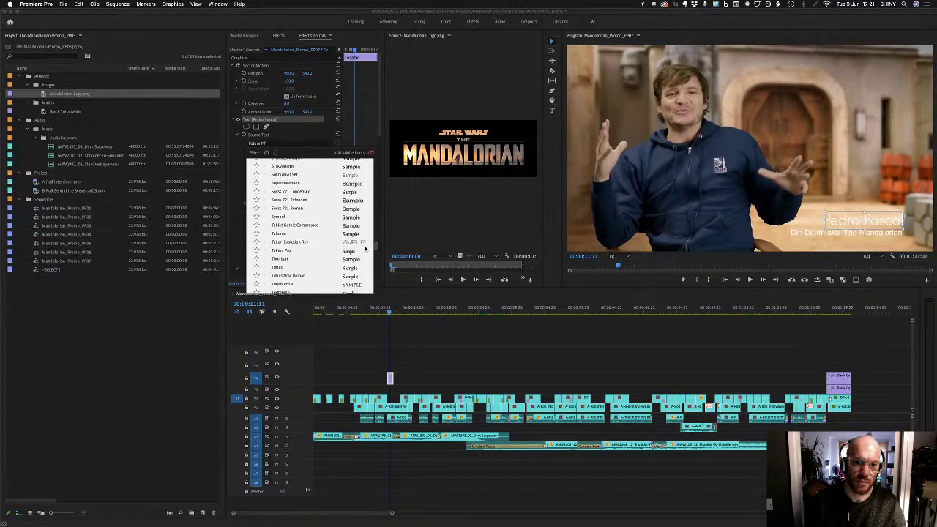
scroll(364, 252, down, 1)
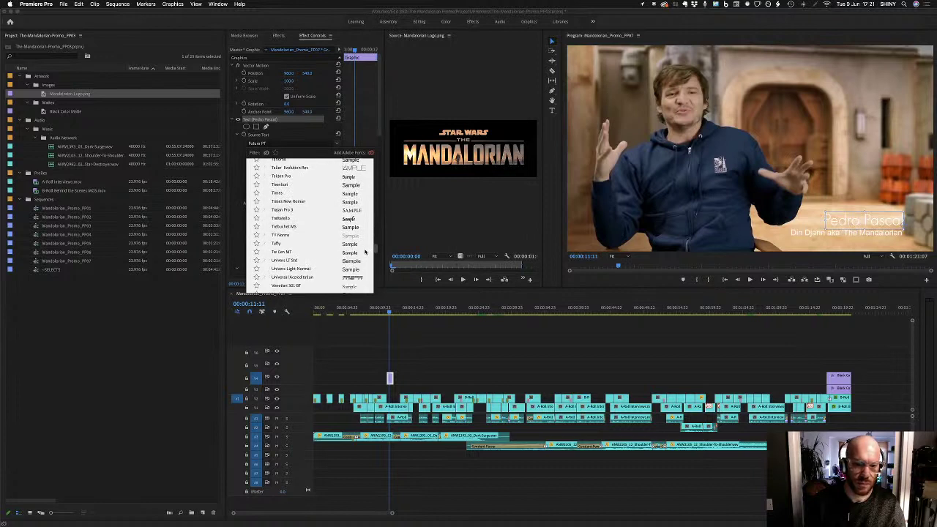
scroll(365, 251, up, 2)
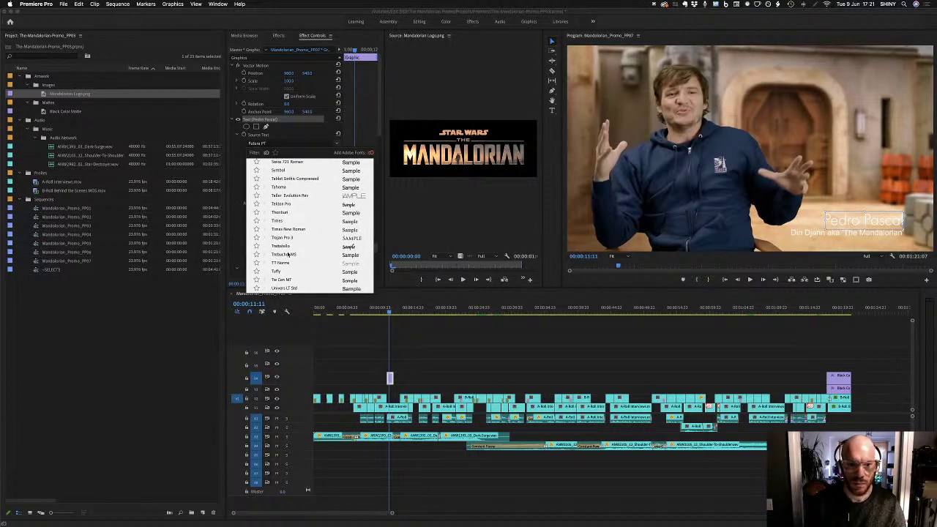
click(322, 145)
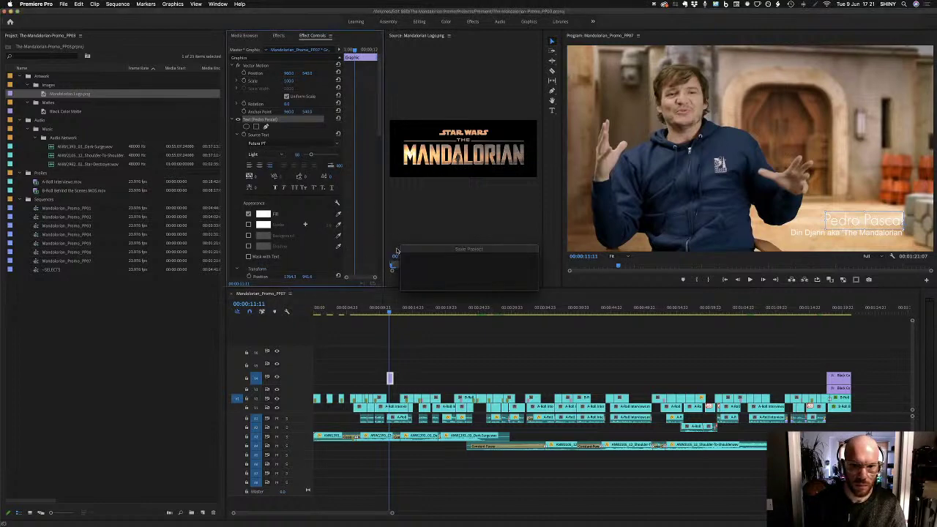
Set the font of the title's "Pedro Pascal" text layer to Avenir
click(338, 145)
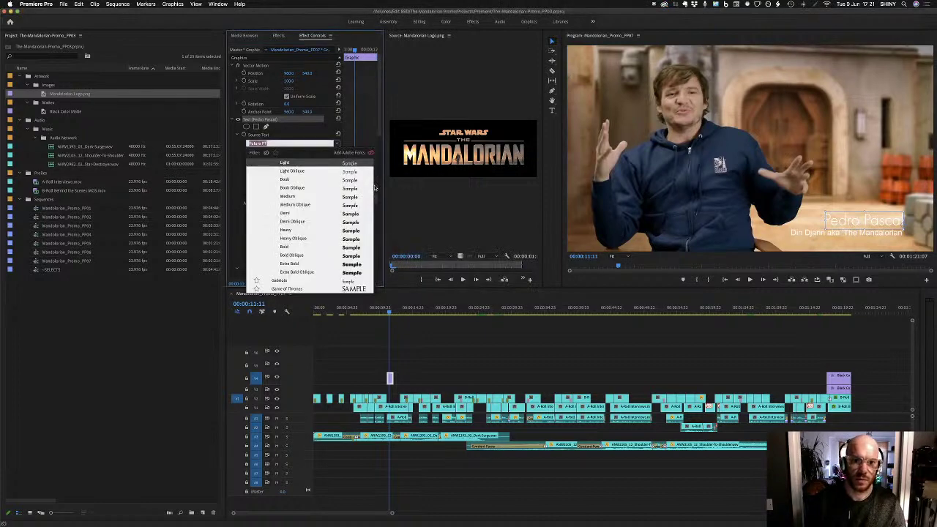
scroll(374, 187, up, 10)
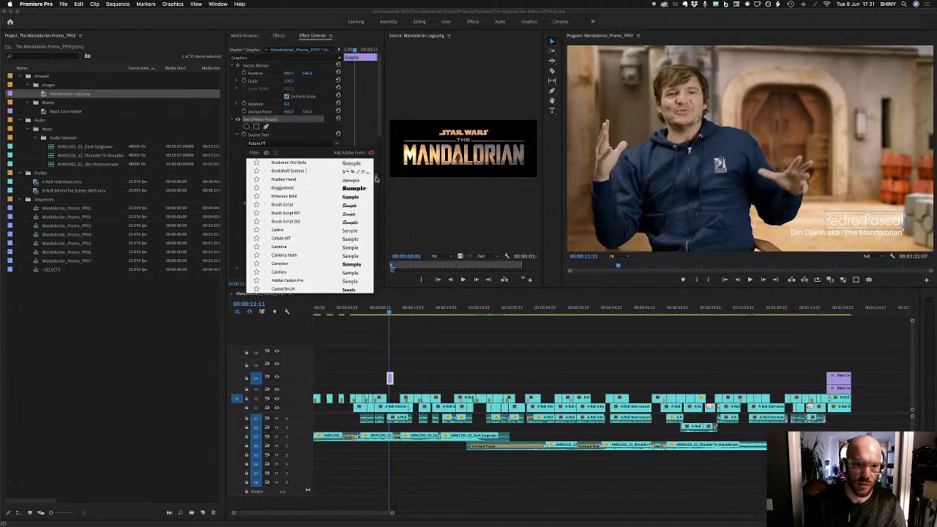
scroll(376, 176, up, 10)
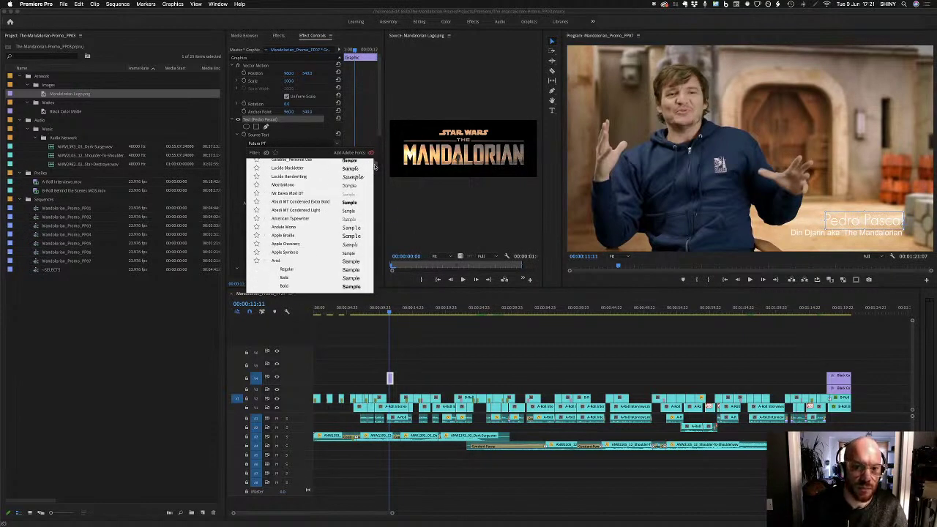
scroll(375, 167, down, 3)
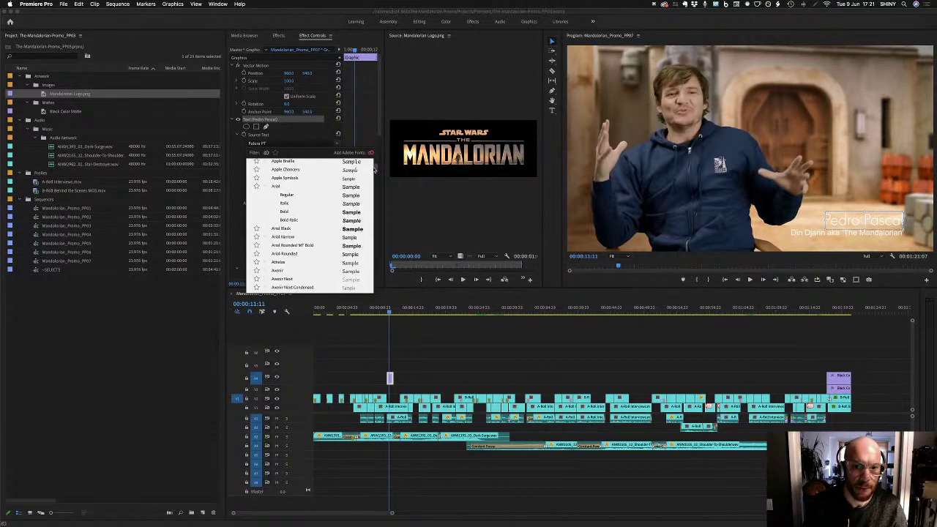
scroll(374, 170, down, 2)
scroll(374, 171, down, 1)
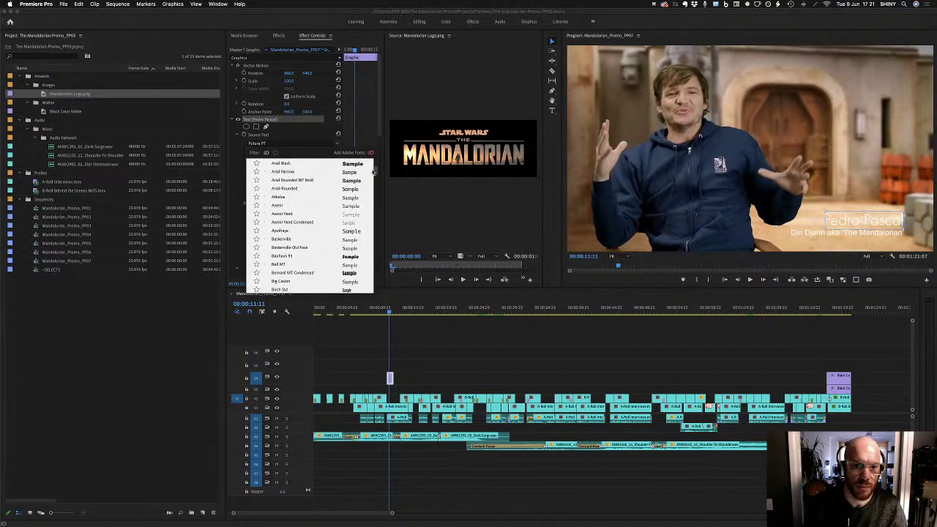
scroll(373, 173, up, 1)
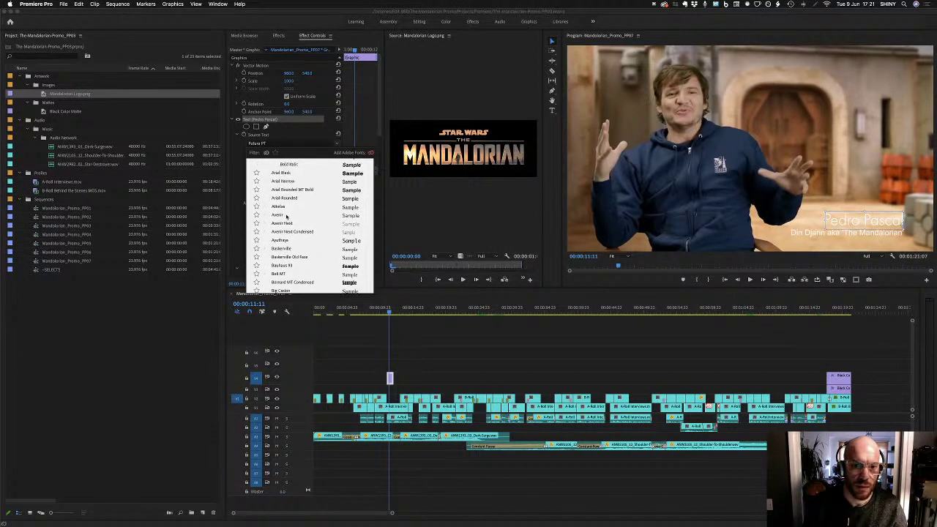
click(285, 215)
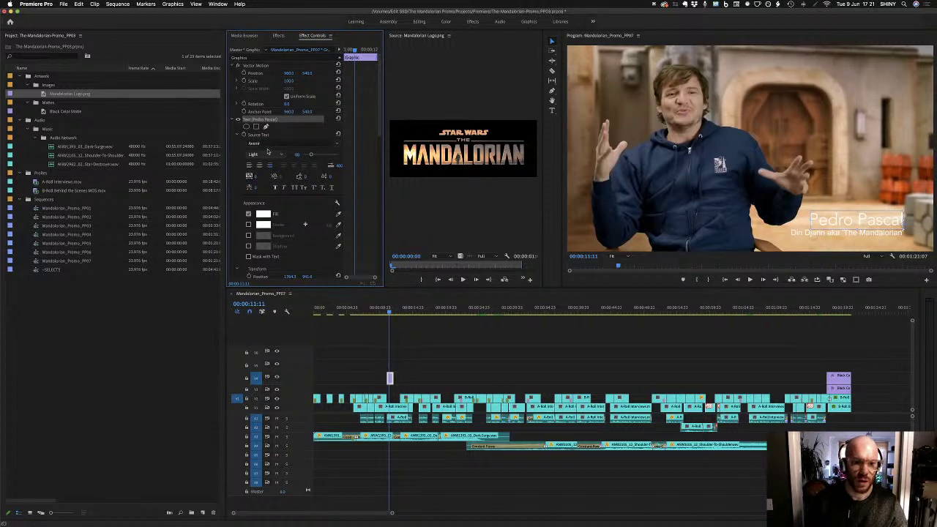
Set the font of the title's "Din Djarin aka 'The Mandalorian'" text layer to Avenir Light
click(233, 121)
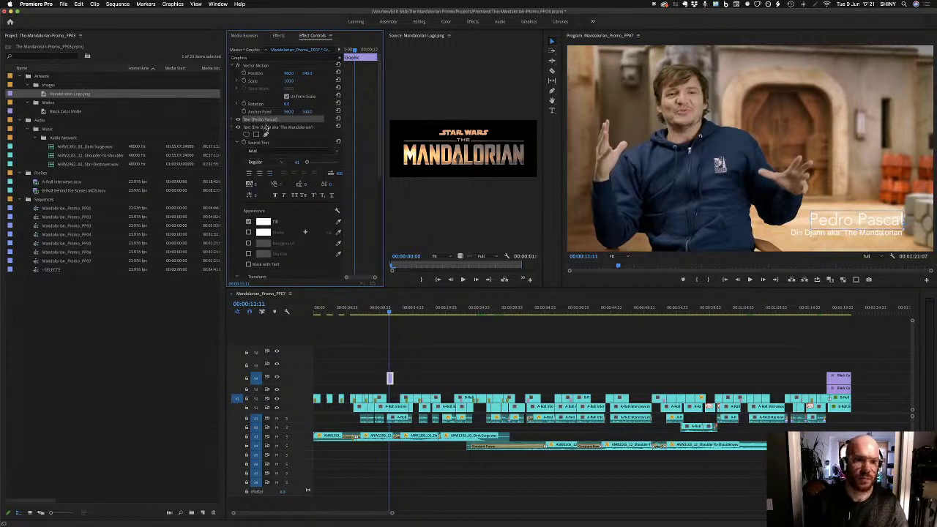
click(267, 127)
click(263, 151)
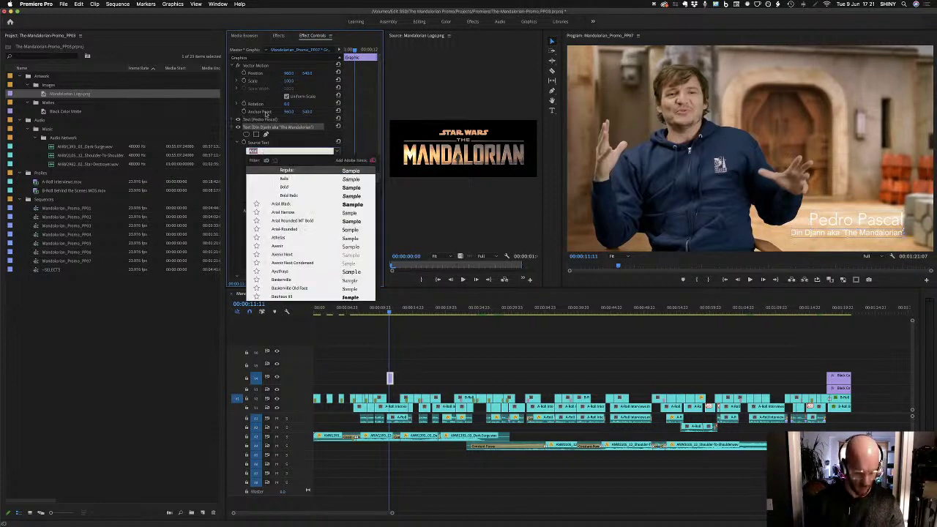
text(ave)
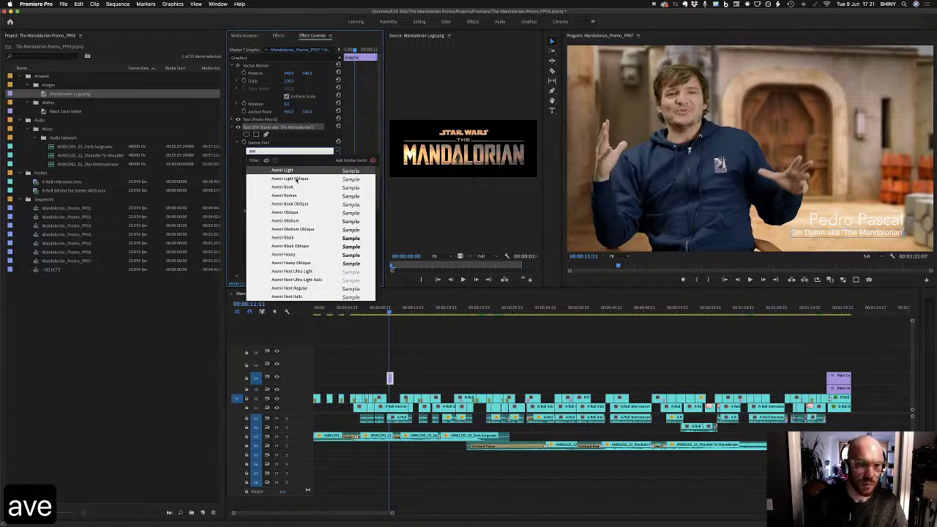
click(295, 171)
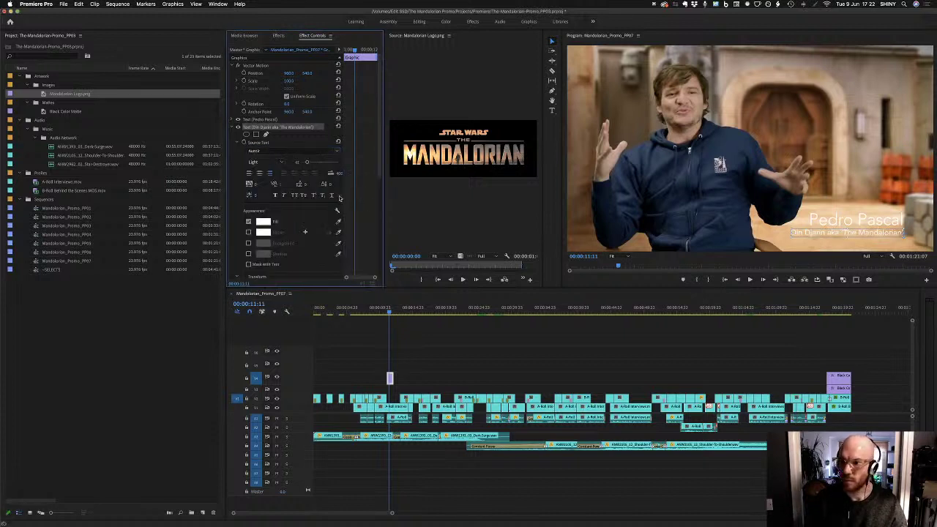
Set the font style of the title's "Pedro Pascal" text layer to Book
click(272, 120)
click(238, 119)
click(274, 155)
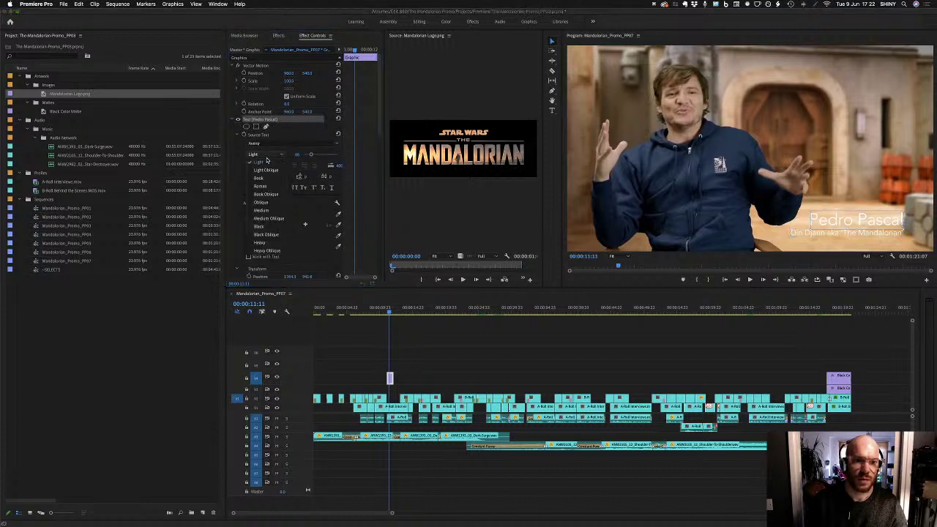
click(267, 180)
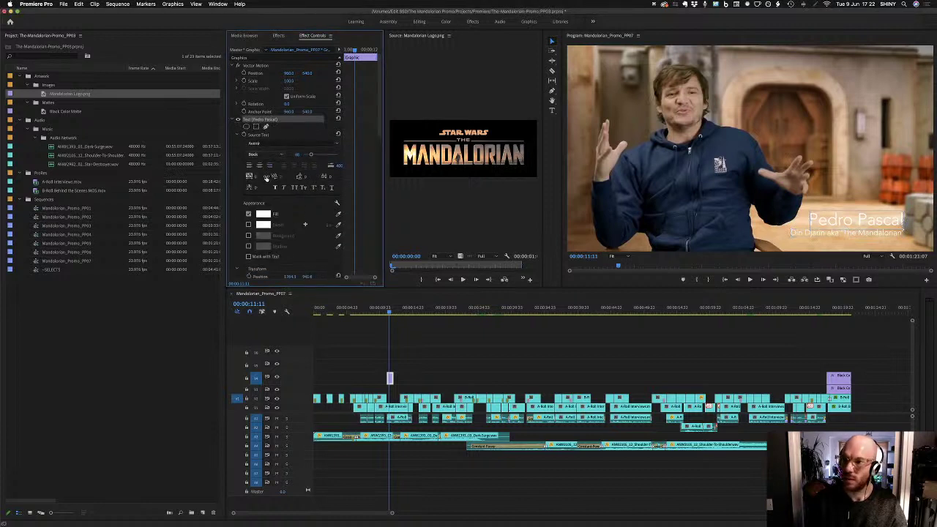
click(477, 351)
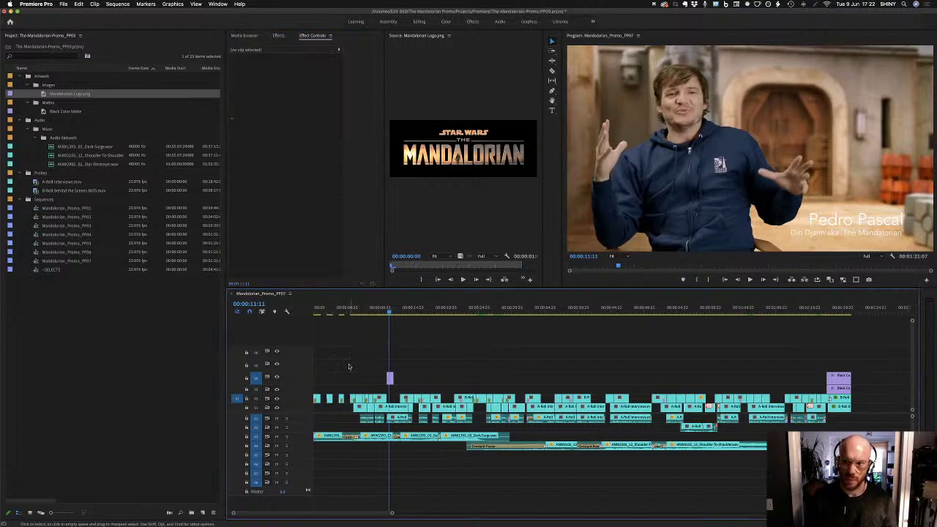
Examine how the restyled title looks across the Pedro Pascal interview shot and check the interview shots that follow it
click(390, 378)
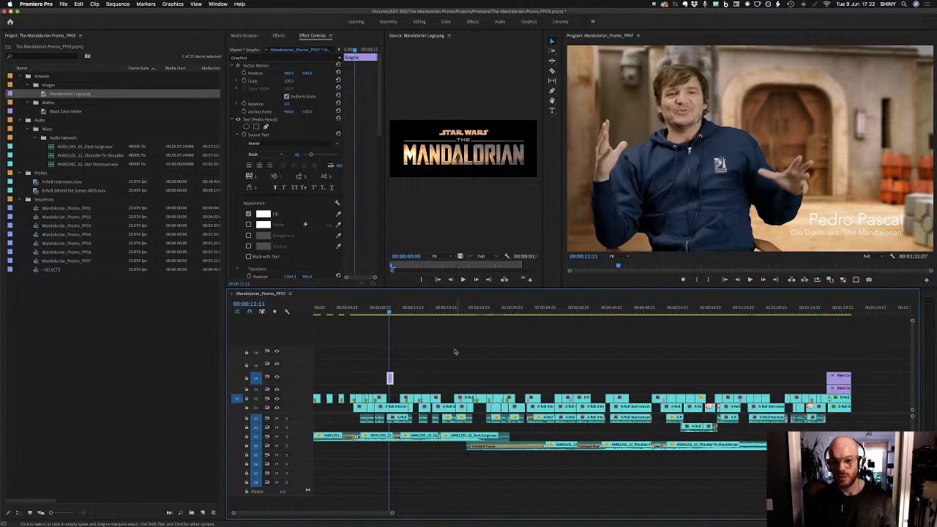
click(392, 331)
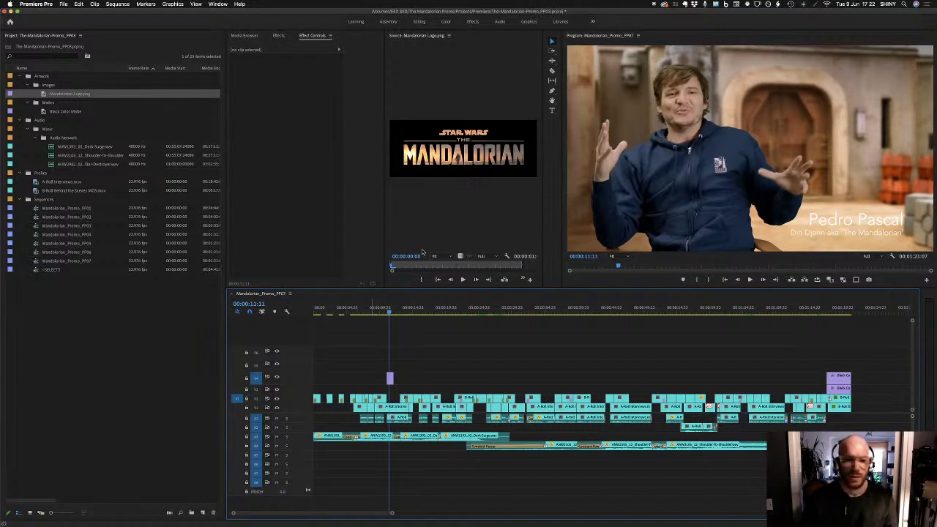
click(390, 378)
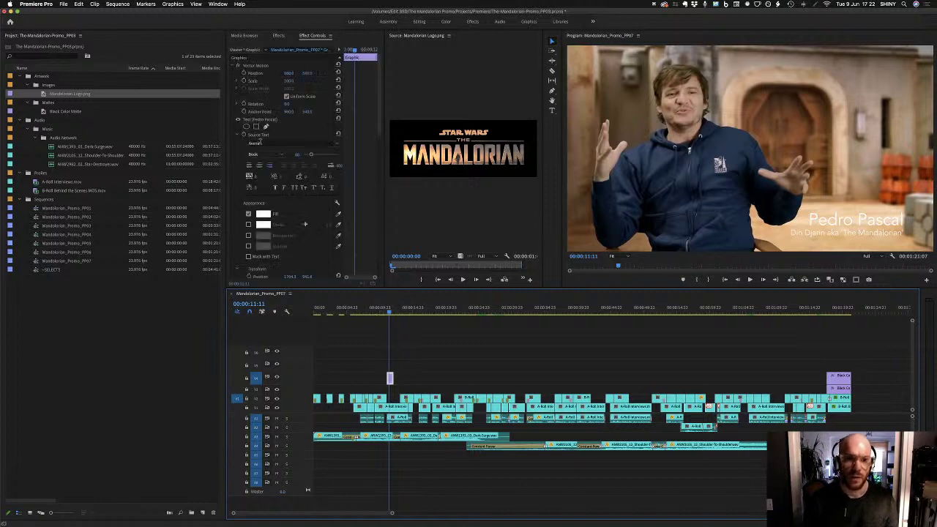
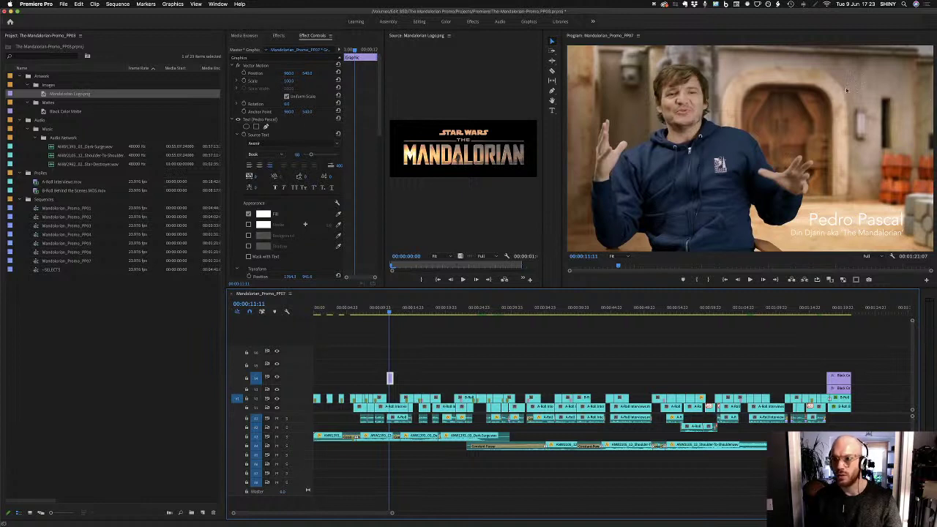
drag(390, 310, 398, 312)
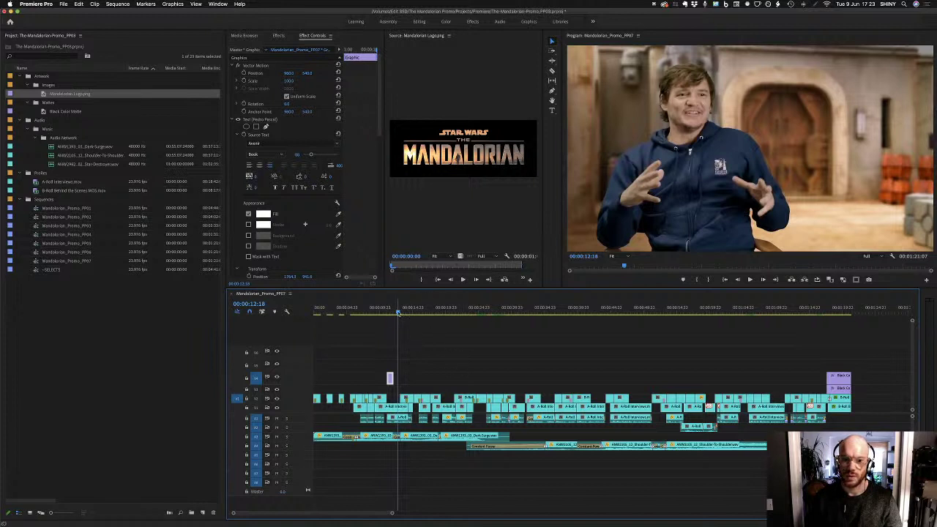
drag(398, 313, 392, 313)
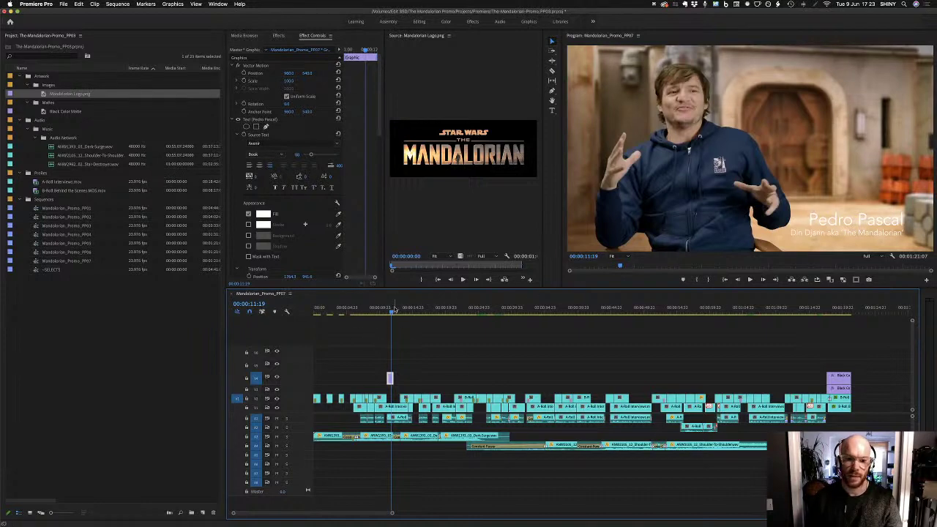
drag(393, 314, 451, 314)
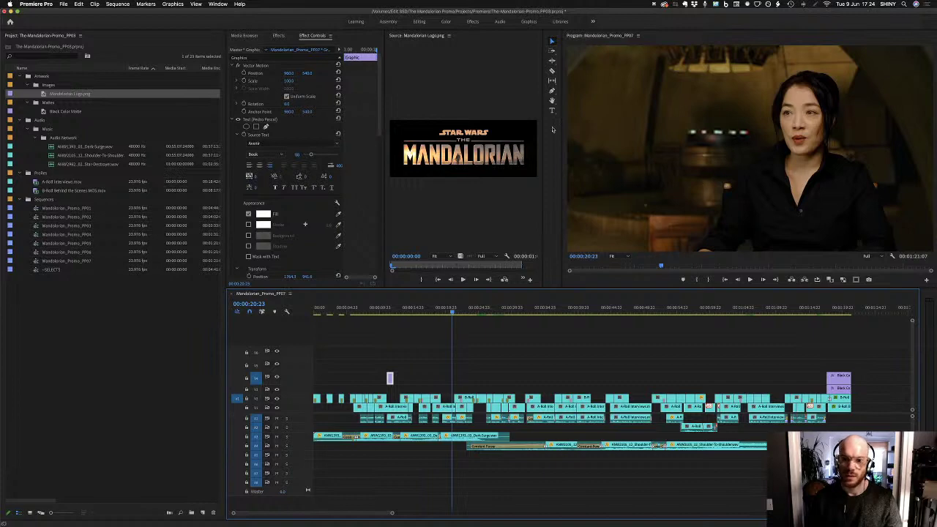
key(Up)
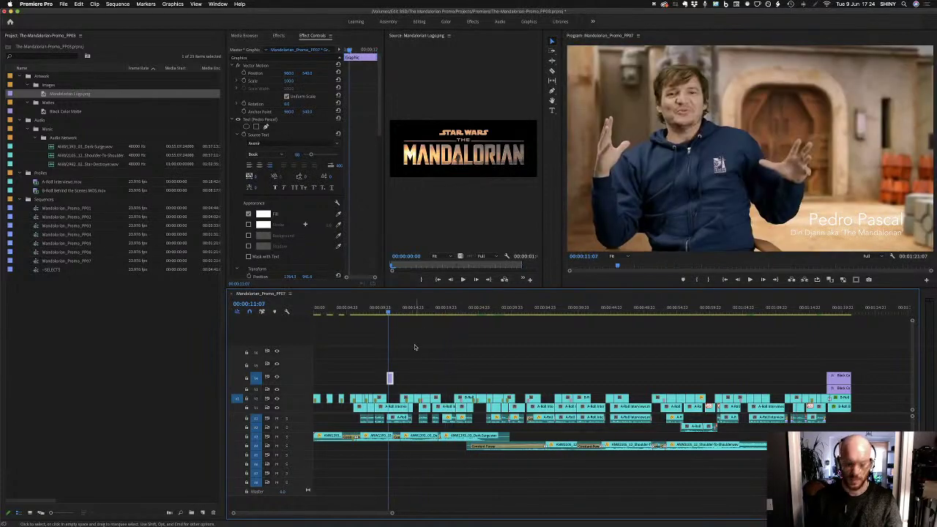
click(407, 349)
click(391, 378)
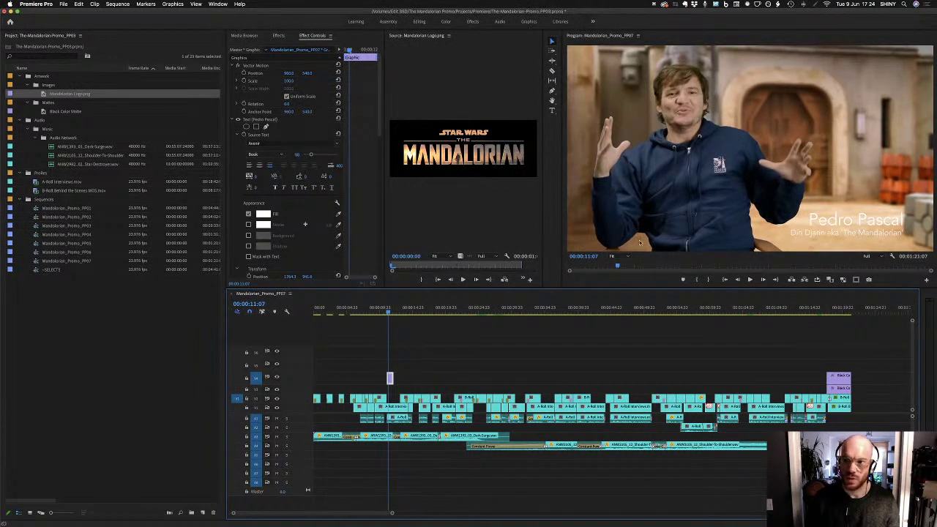
click(256, 120)
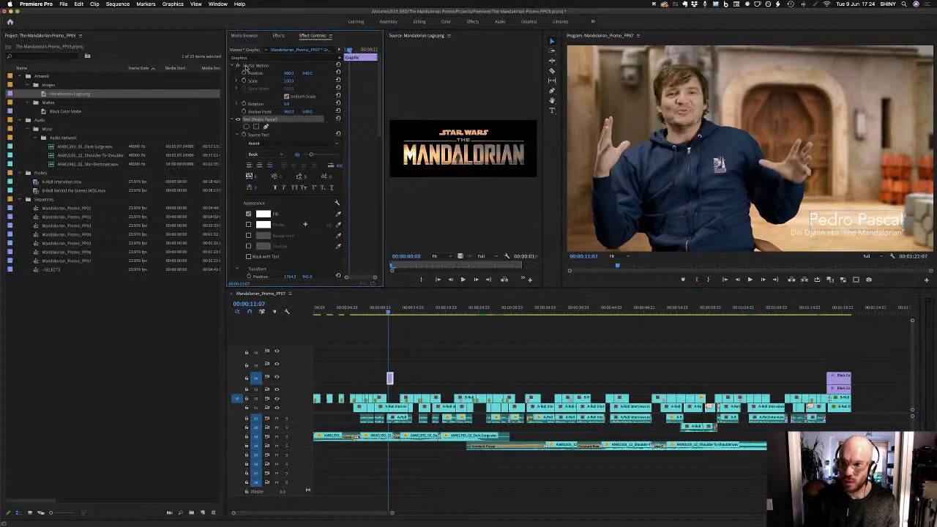
key(Up)
key(Up)
key(Up)
click(392, 313)
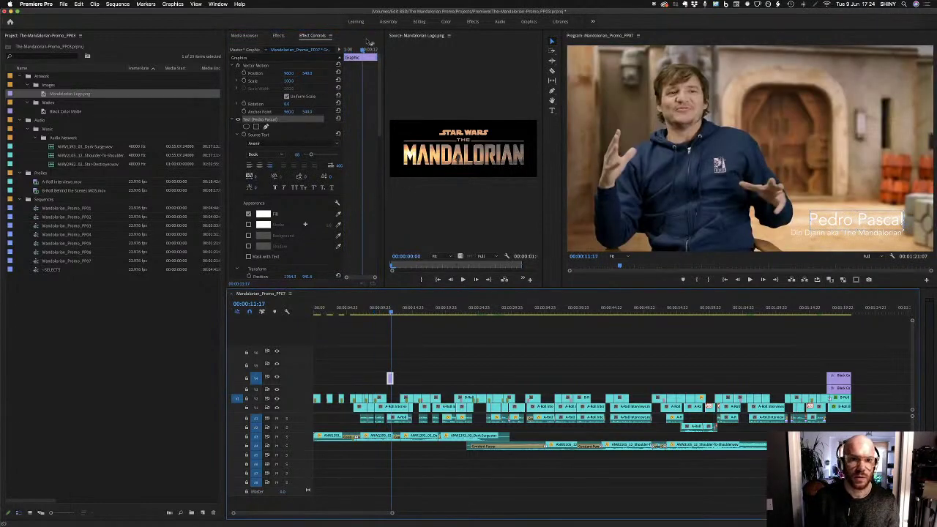
Dock the Source monitor back with the effects panels, widen that panel group, and show the title's effect controls
drag(421, 39, 268, 42)
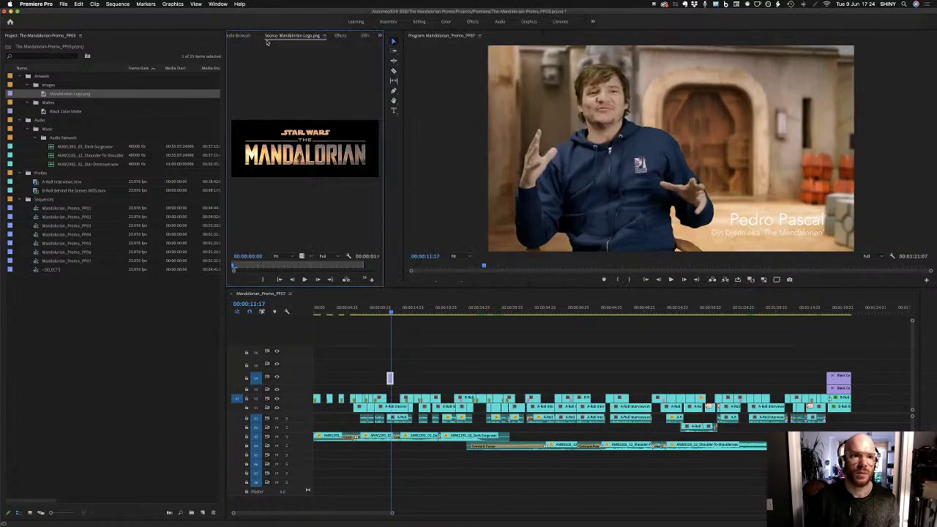
drag(384, 118, 613, 117)
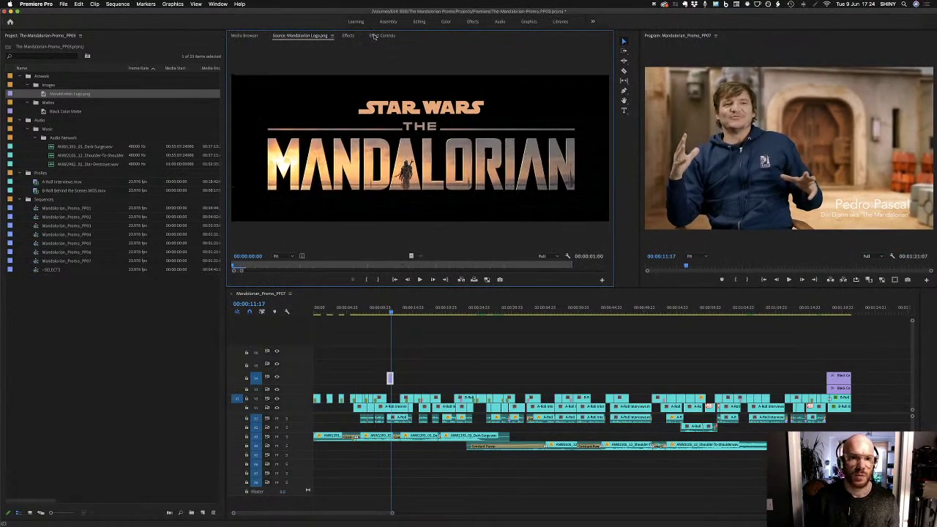
click(381, 35)
click(389, 377)
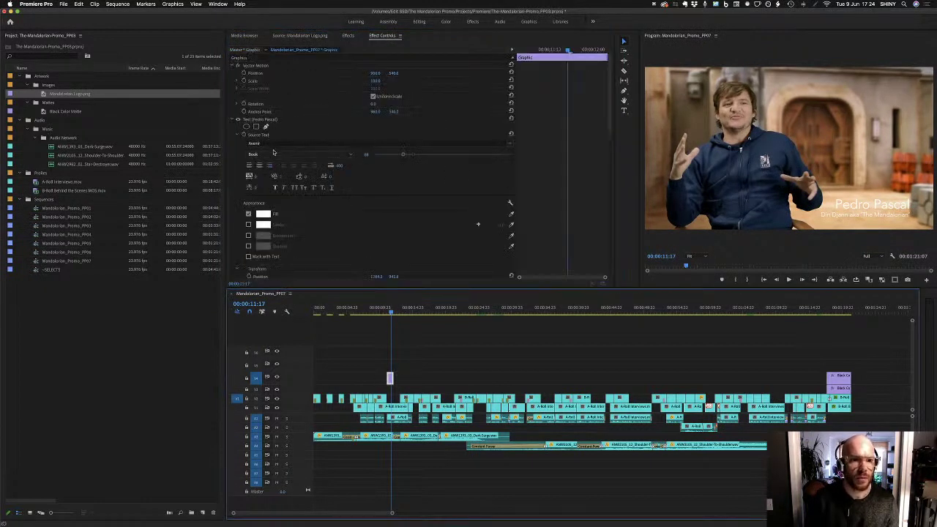
Raise the title's "Pedro Pascal" text layer slightly by reducing its vertical position value
scroll(598, 148, down, 3)
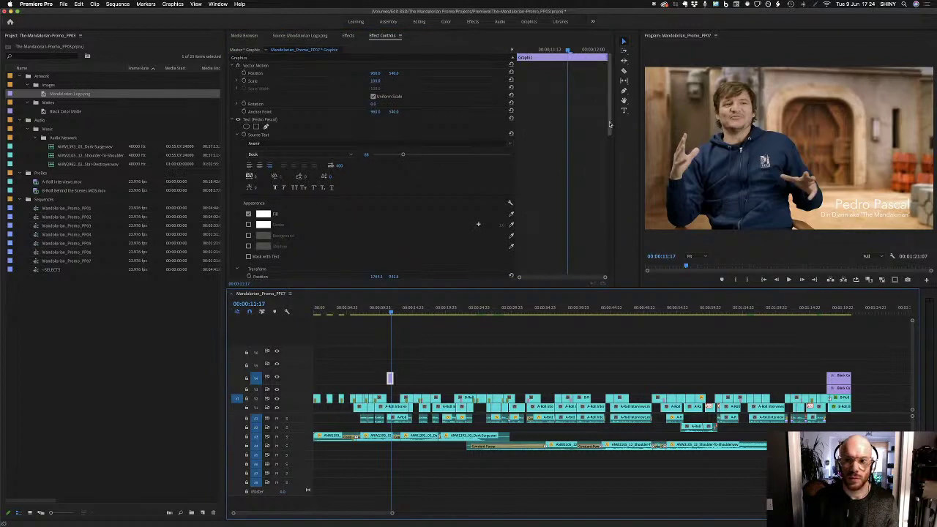
click(394, 256)
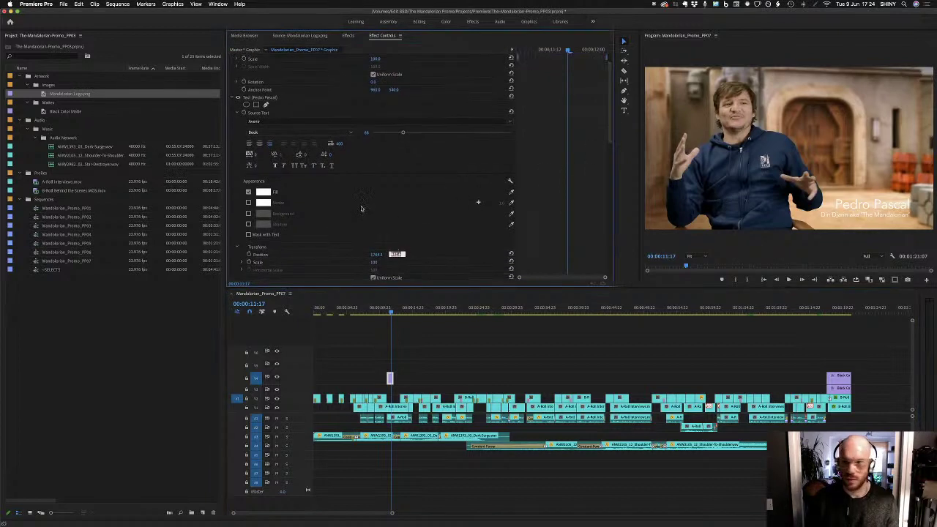
key(shift)
key(shift+Down)
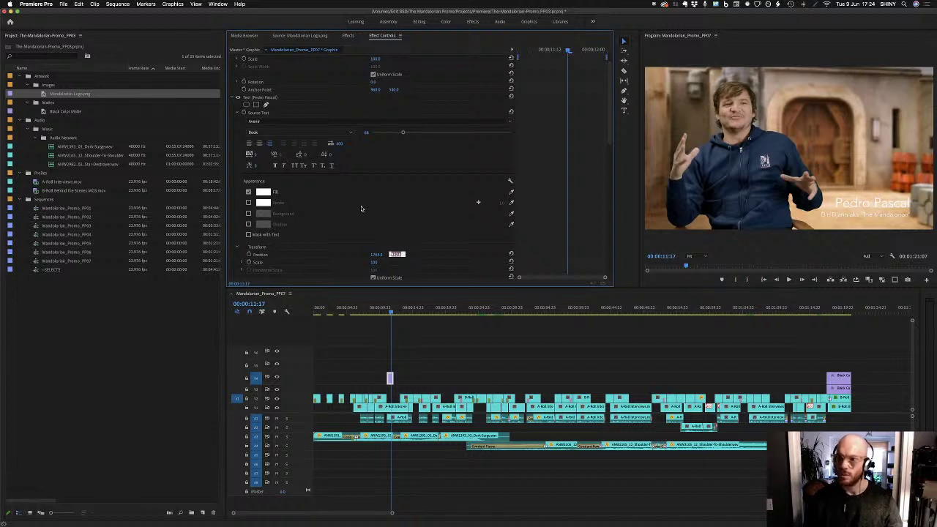
key(shift)
key(shift)
key(shift)
key(Return)
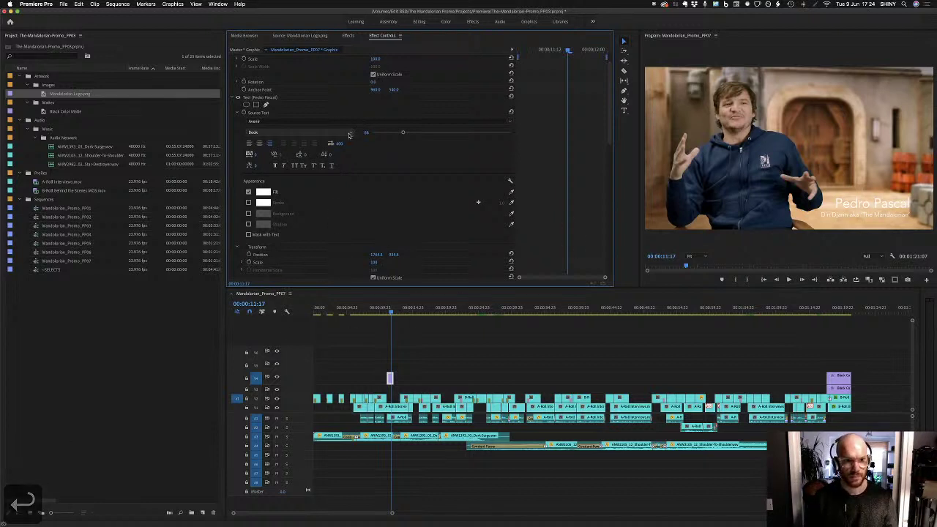
Enable the shadow on the title's "Pedro Pascal" text layer and set the shadow distance to 4.0
click(248, 224)
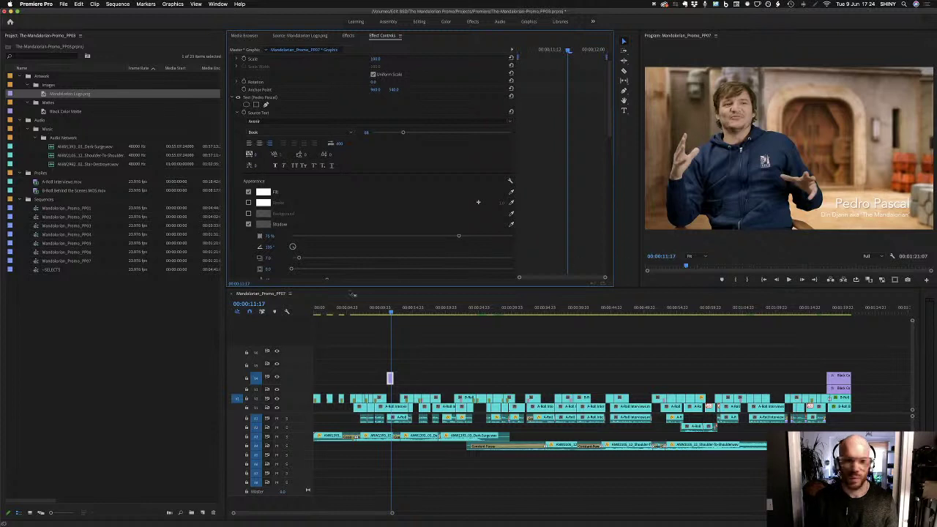
scroll(610, 101, down, 2)
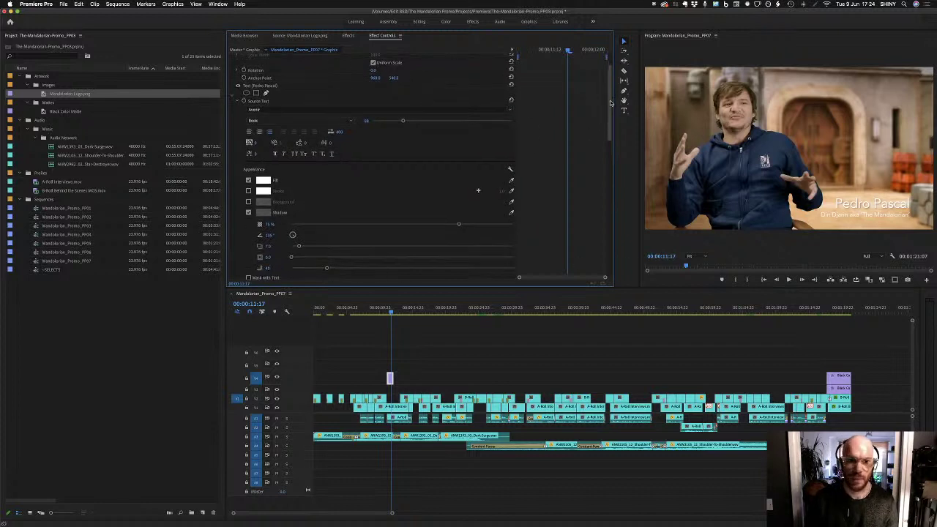
scroll(610, 102, down, 2)
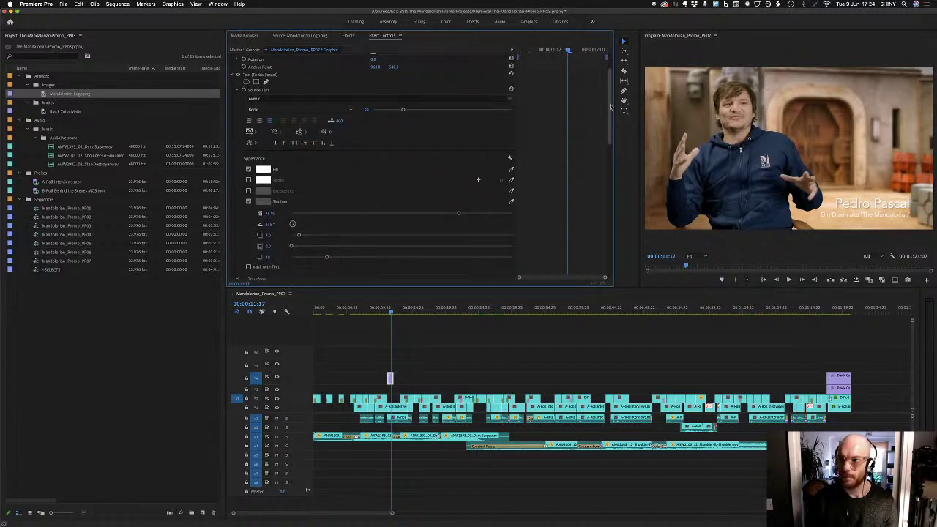
scroll(611, 107, down, 1)
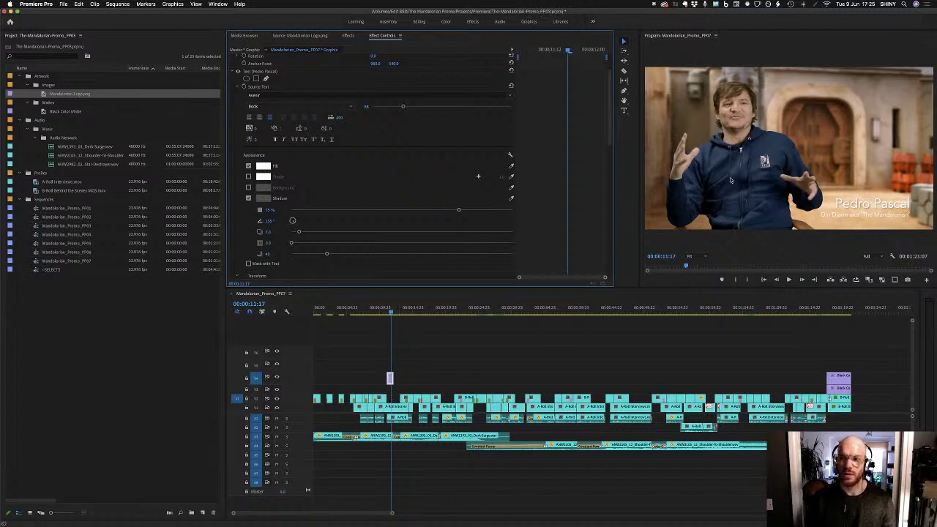
scroll(605, 94, down, 2)
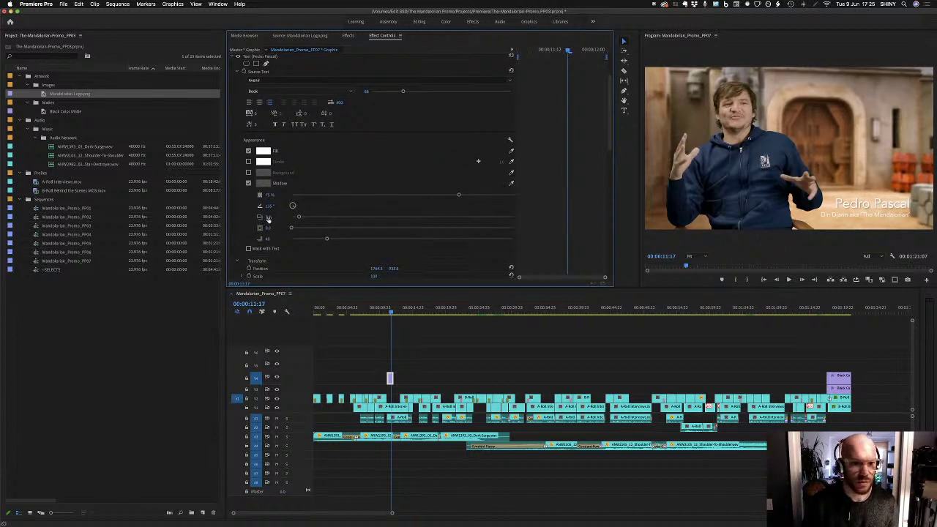
click(269, 217)
key(Down)
key(Down)
key(Down)
key(Down)
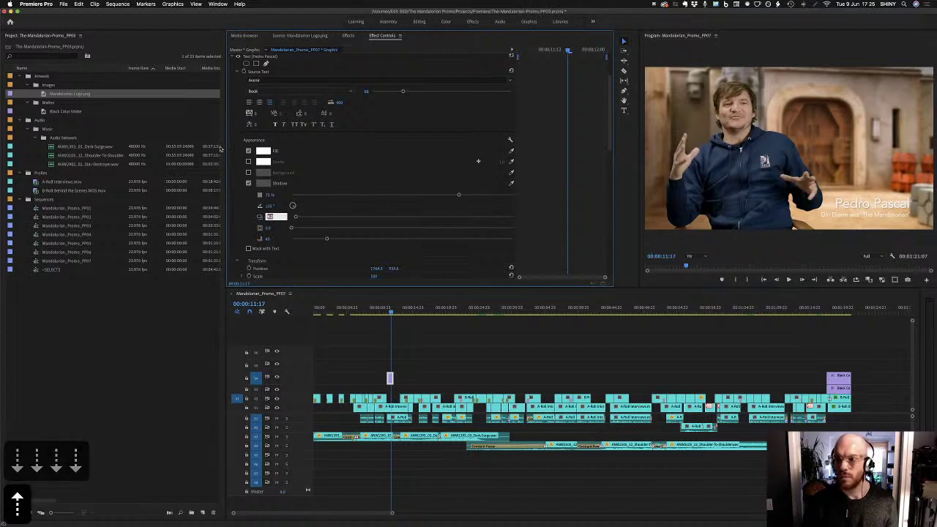
key(Up)
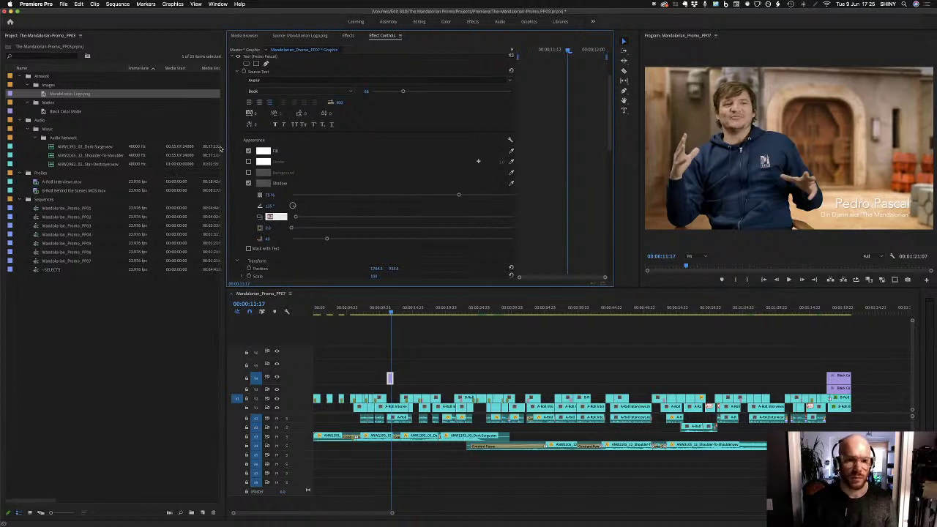
key(Up)
key(Down)
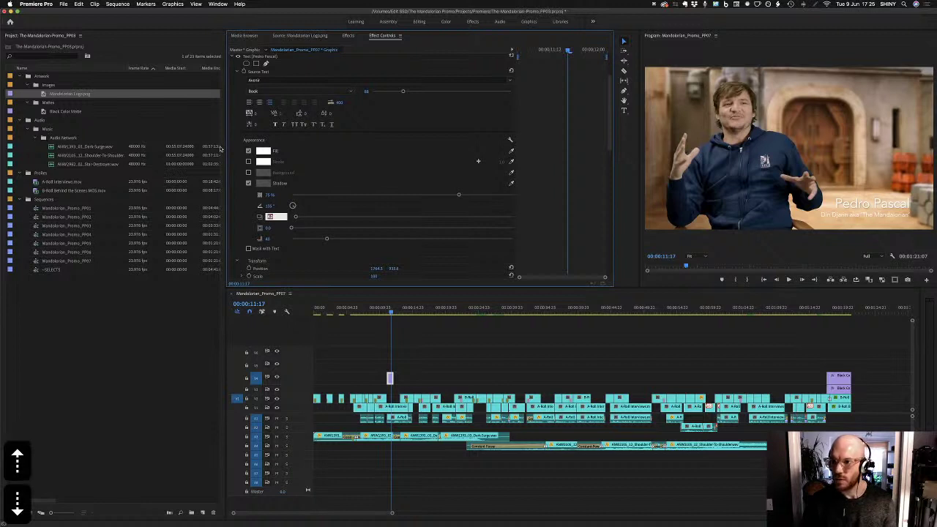
key(Return)
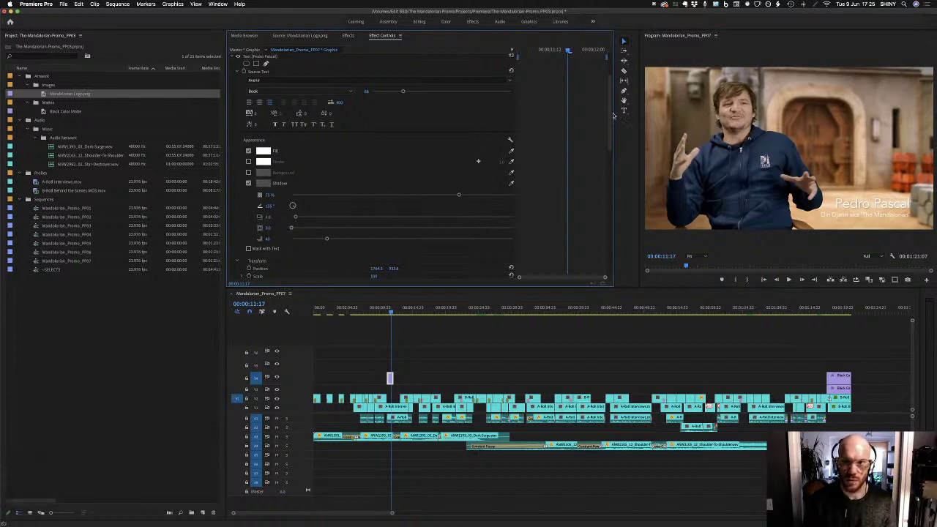
Enable the shadow on the title's "Din Djarin aka 'The Mandalorian'" text layer, with distance 4.0 and opacity 100%
scroll(608, 121, down, 5)
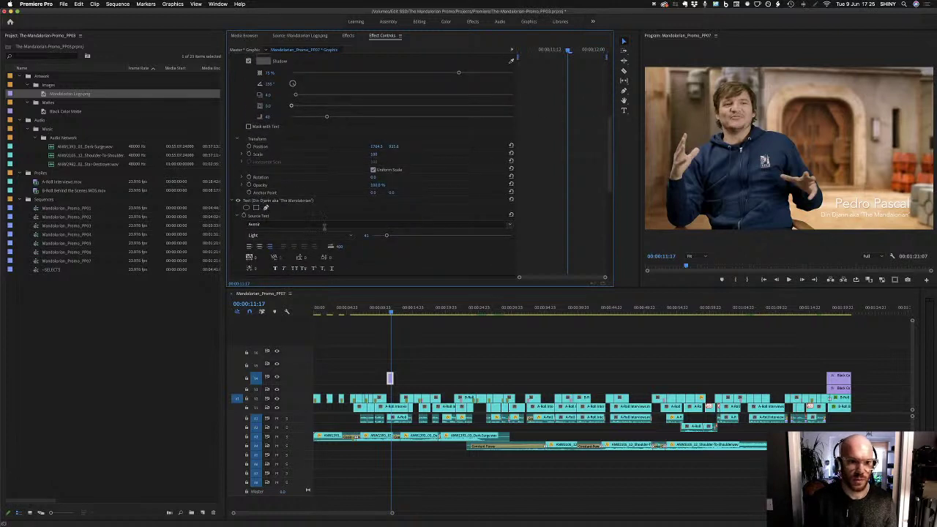
scroll(608, 146, down, 5)
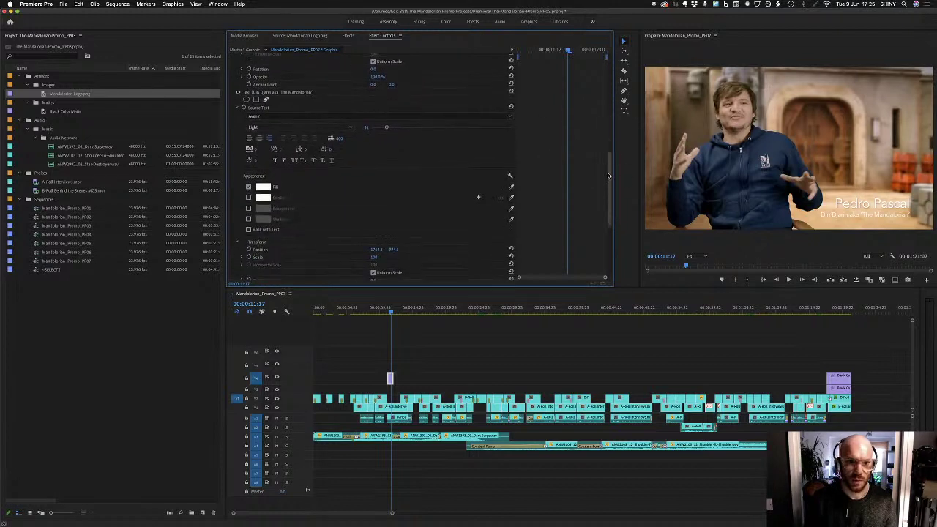
click(248, 217)
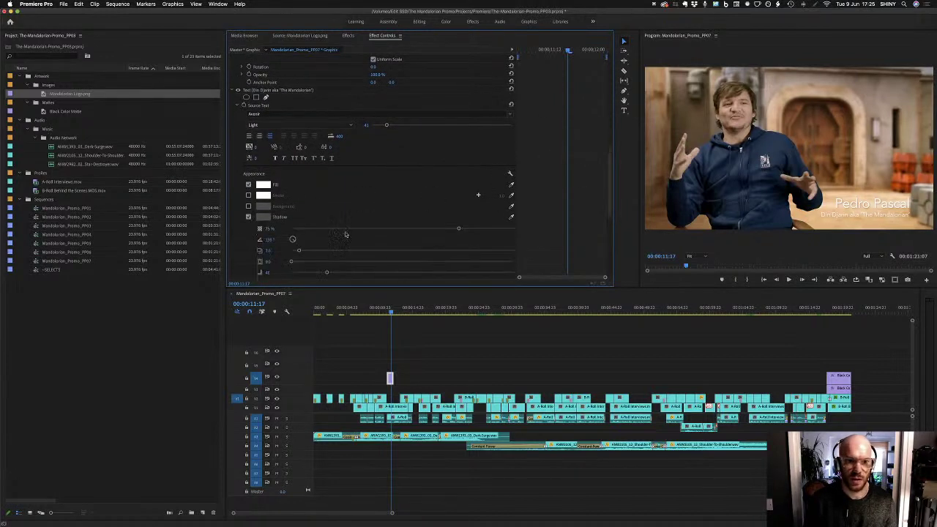
click(275, 247)
text(4)
key(Return)
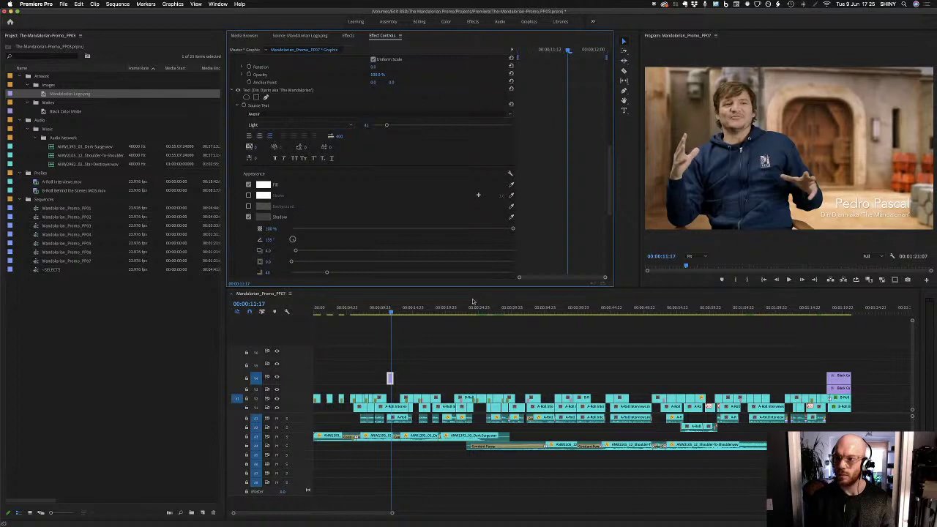
Extend the end of the Pedro Pascal title clip to the start of the following B-roll clip
click(417, 349)
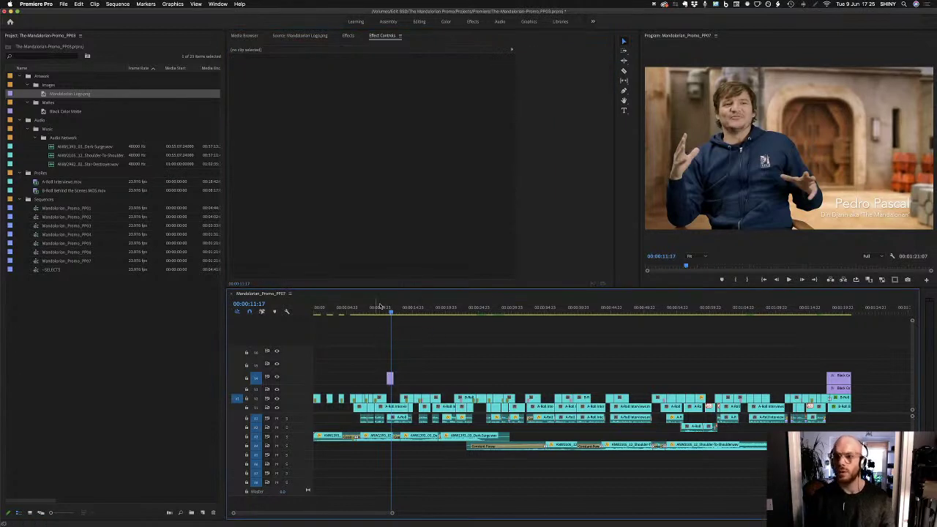
key(equal)
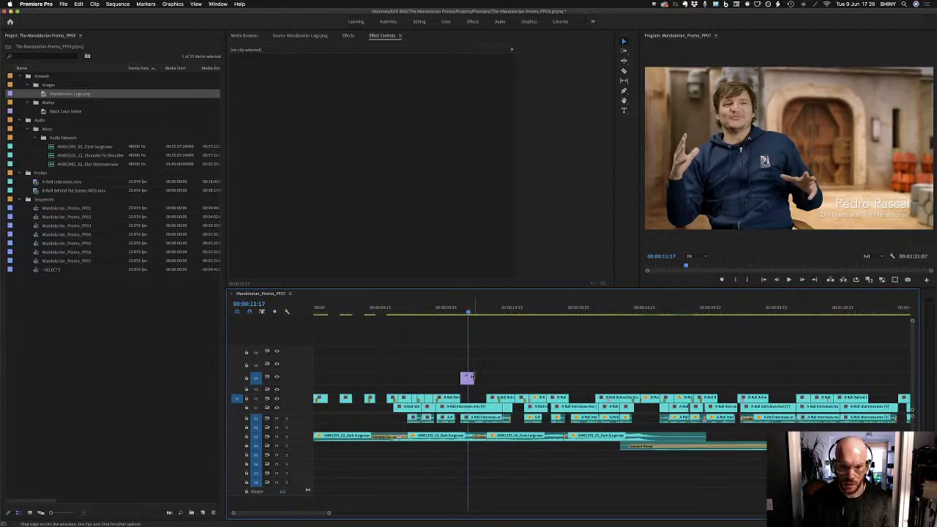
drag(476, 378, 484, 378)
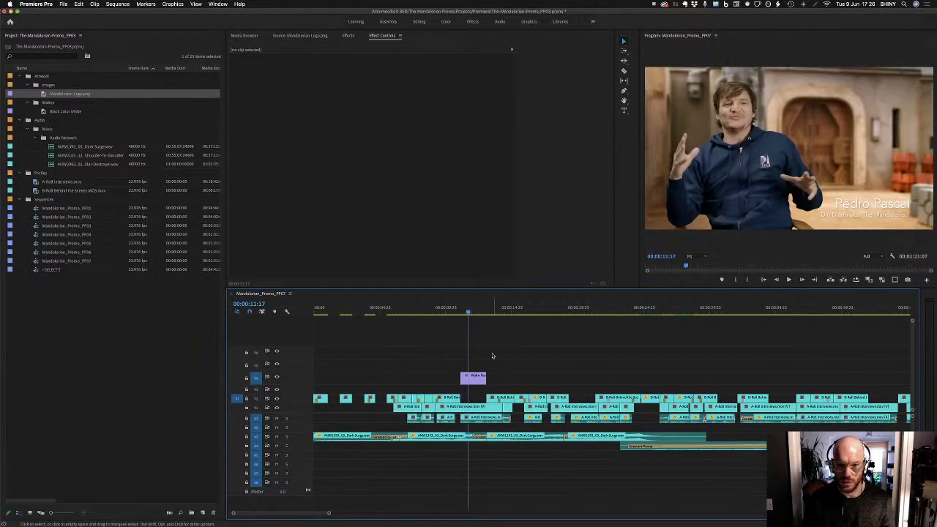
Play the sequence through the Pedro Pascal title and the shots after it to judge the title's timing
drag(469, 309, 445, 319)
key(space)
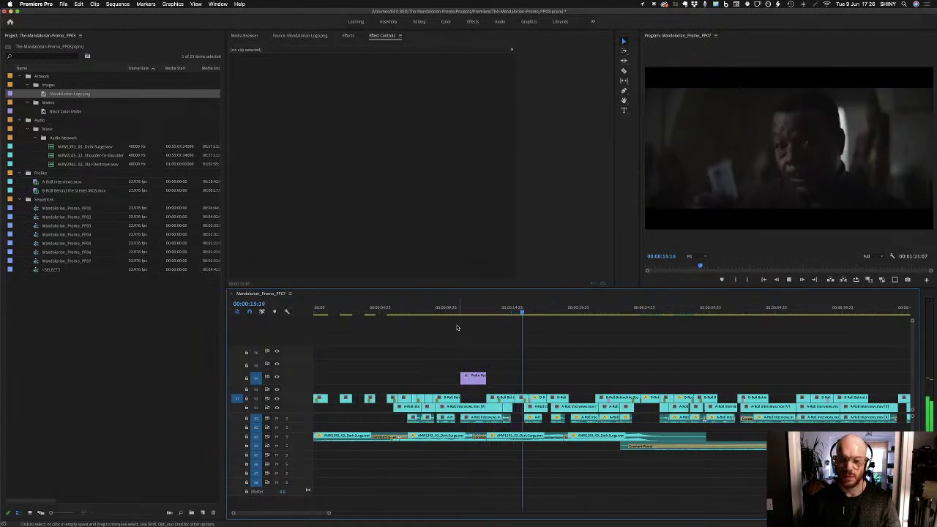
key(space)
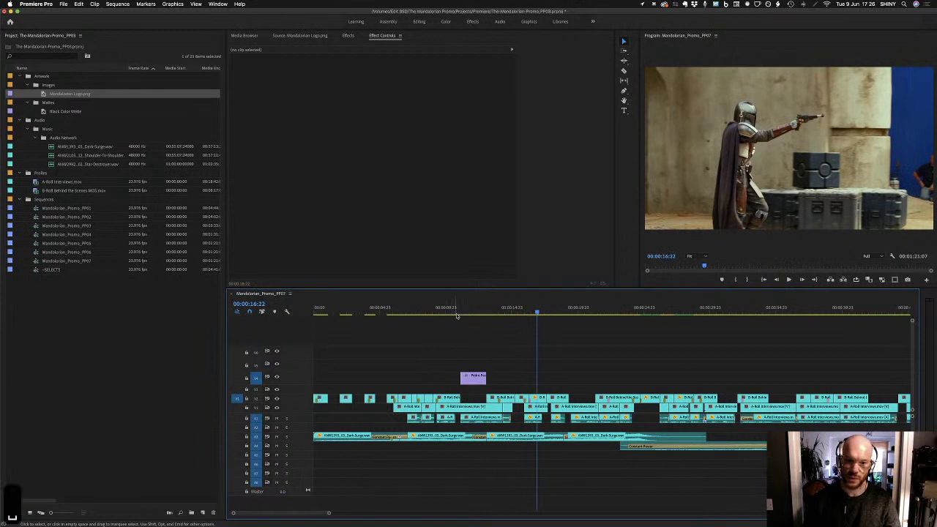
drag(471, 311, 413, 311)
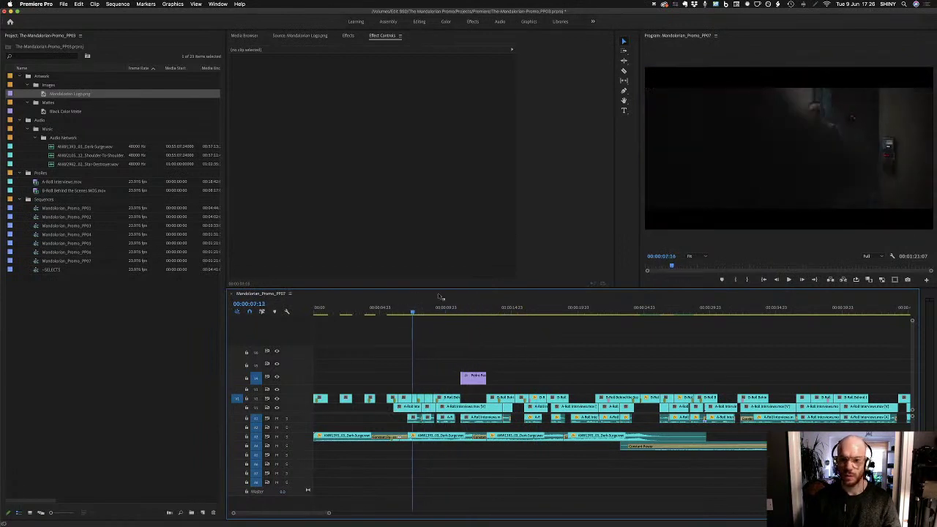
key(space)
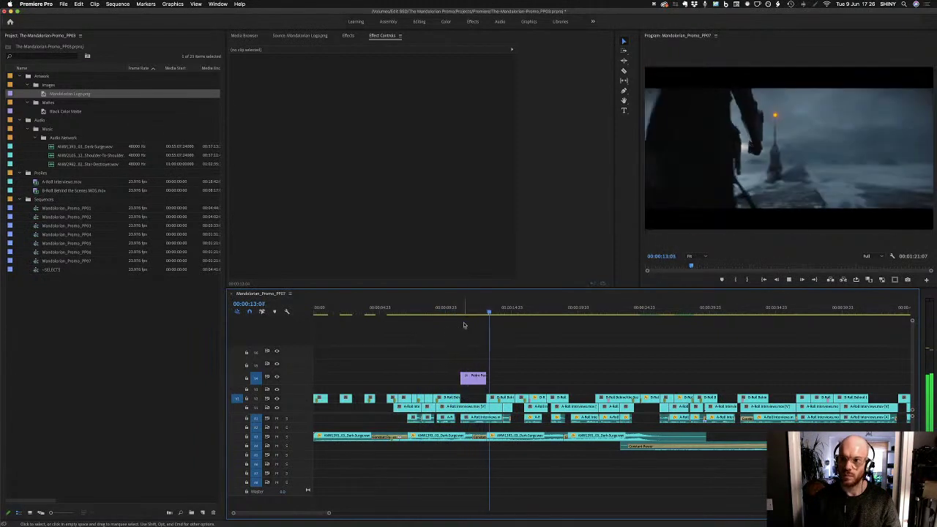
click(453, 311)
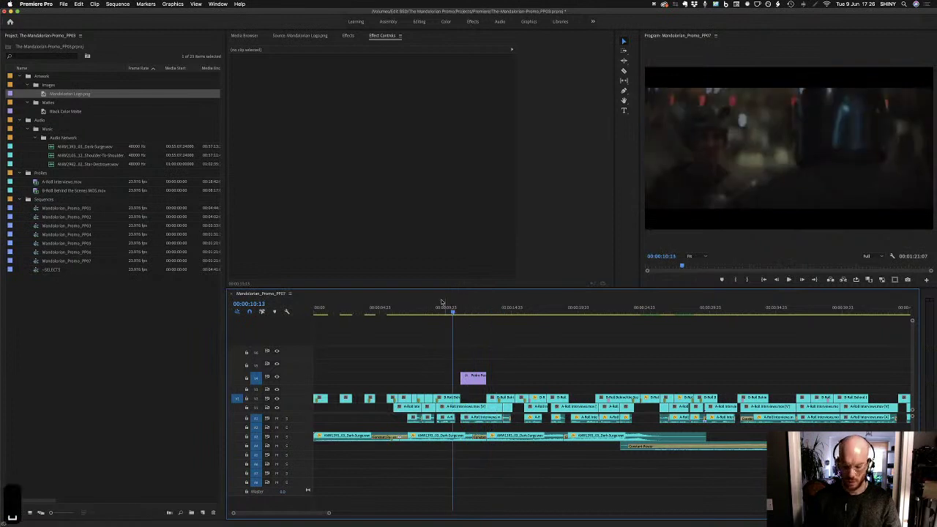
Save the project and trim back the end of the B-roll clip just before the title
key(equal)
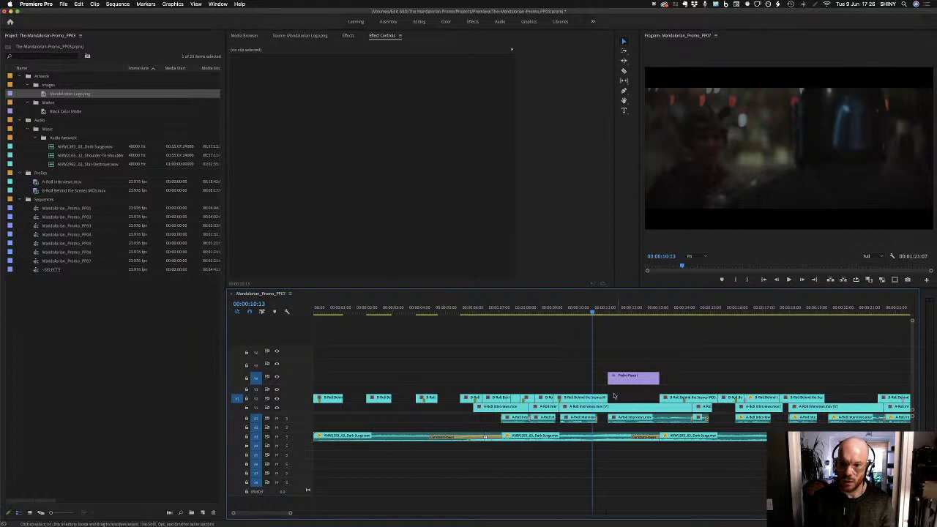
key(super+s)
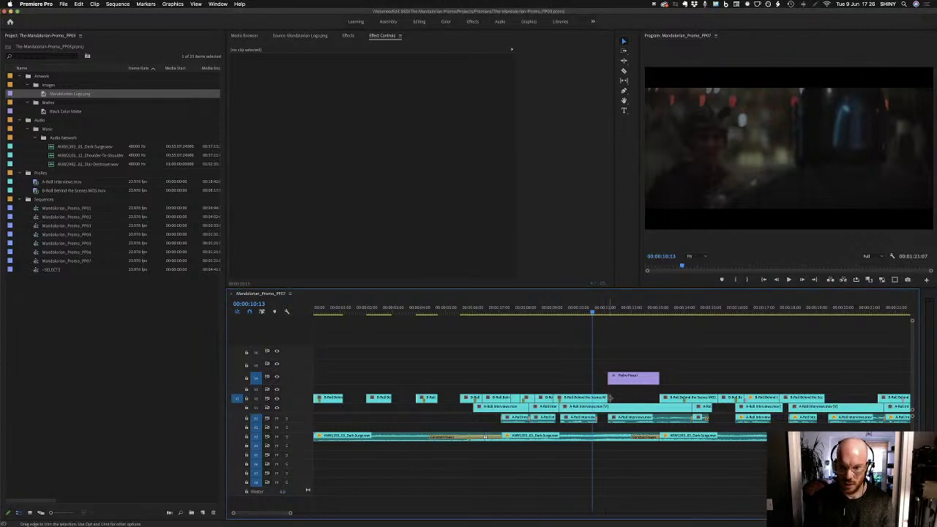
drag(608, 399, 597, 398)
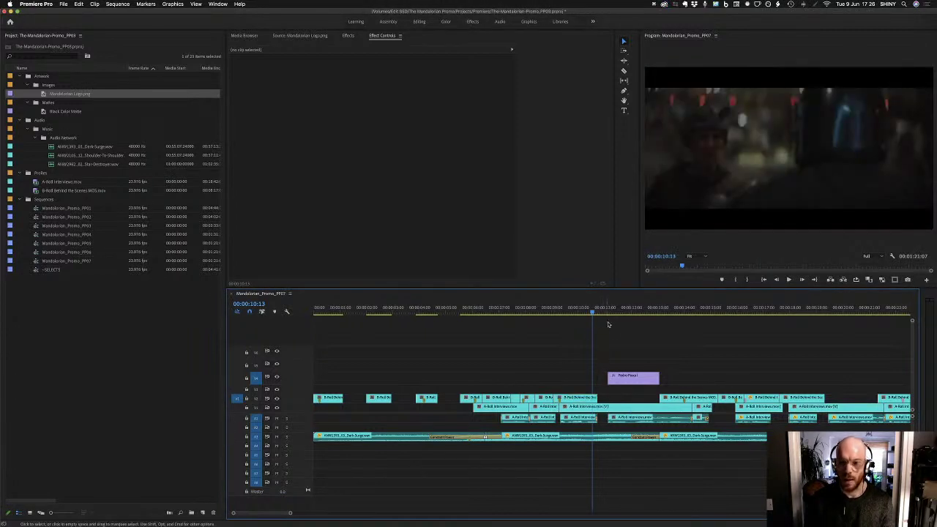
Trim the preceding B-roll clip's end slightly further back and extend the title's start to meet it
drag(585, 325, 552, 325)
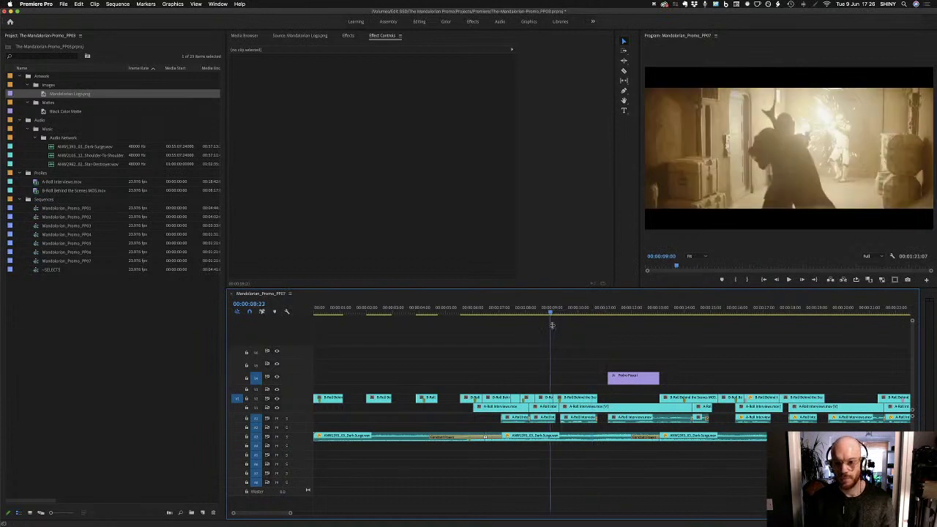
key(space)
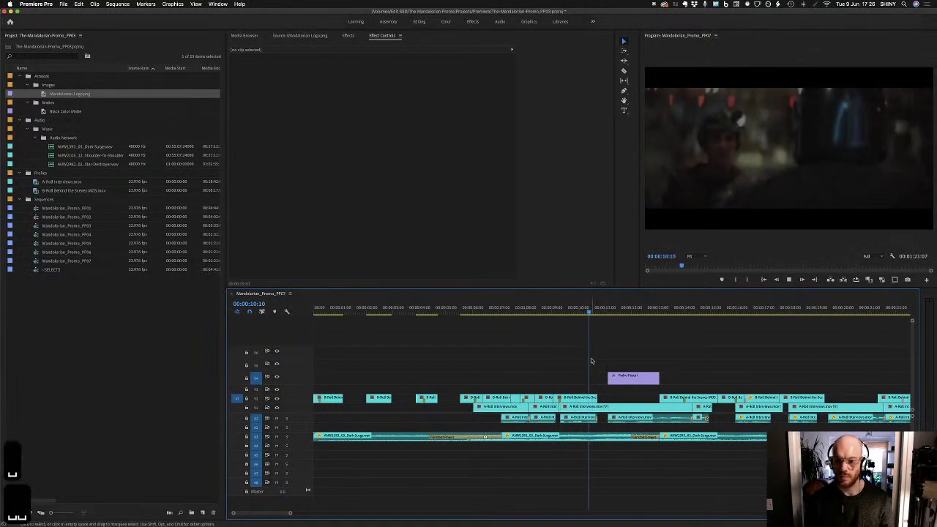
drag(597, 398, 591, 378)
key(Left)
key(Left)
key(Left)
key(Left)
key(Left)
key(Left)
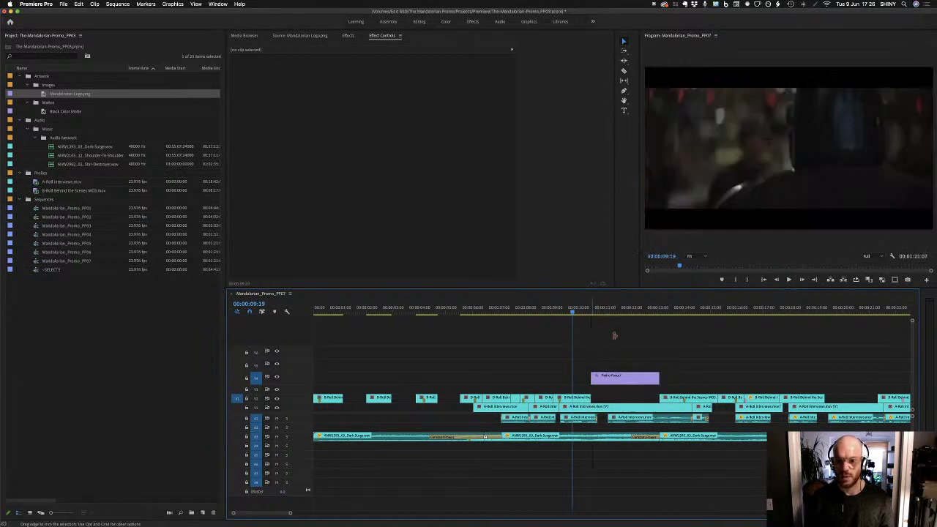
Play the lengthened title from the earlier interview shots and examine its opening frames
drag(584, 314, 505, 342)
key(space)
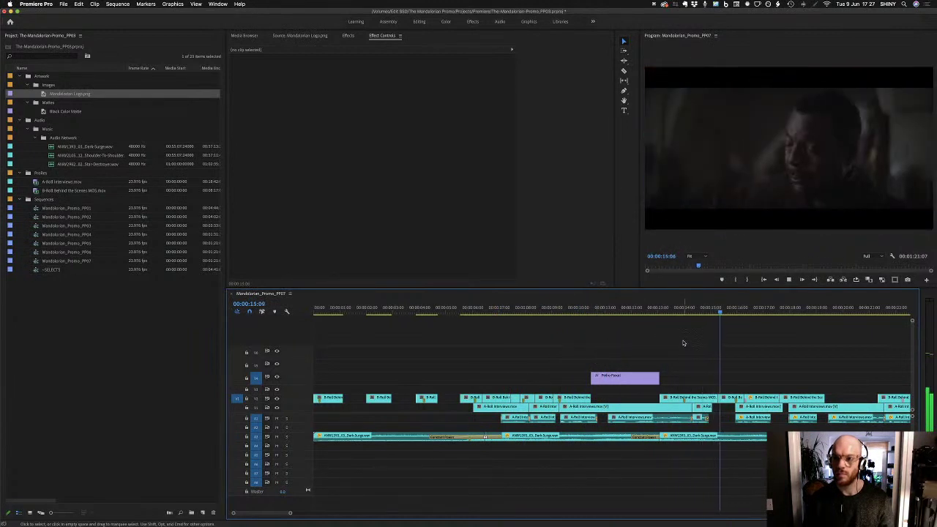
key(space)
click(626, 320)
key(Up)
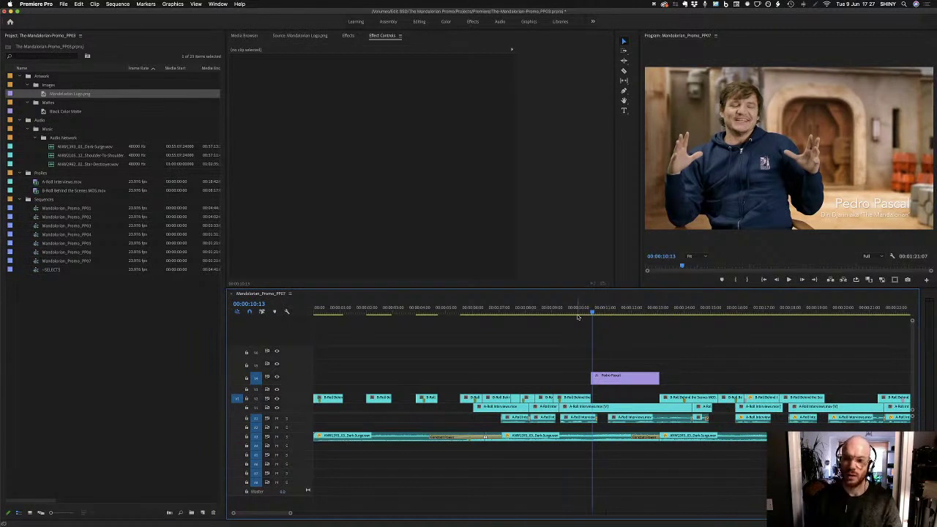
Extend the title's end slightly and trim the start of the following B-roll clip to match
drag(596, 311, 578, 311)
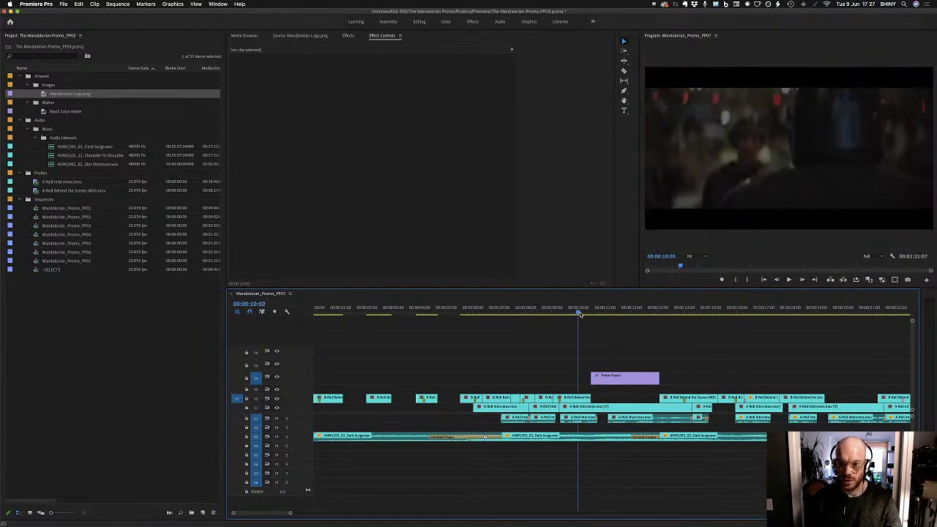
key(space)
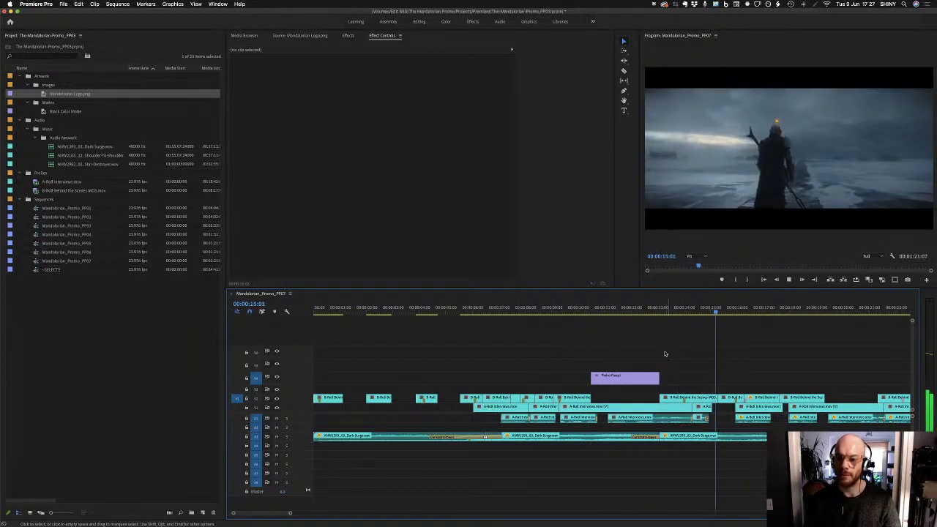
key(space)
drag(661, 377, 665, 377)
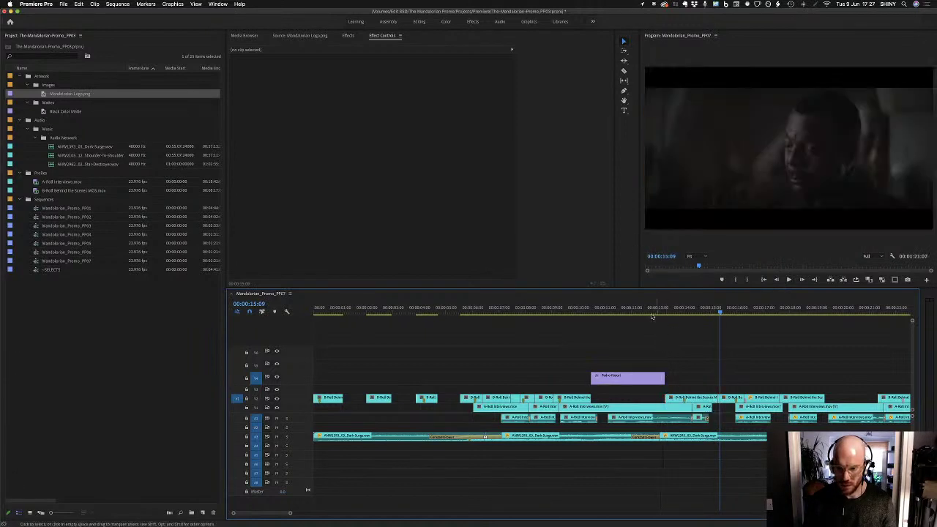
Play back the adjusted title through to the interview shot of the woman in black to check the pacing
click(559, 313)
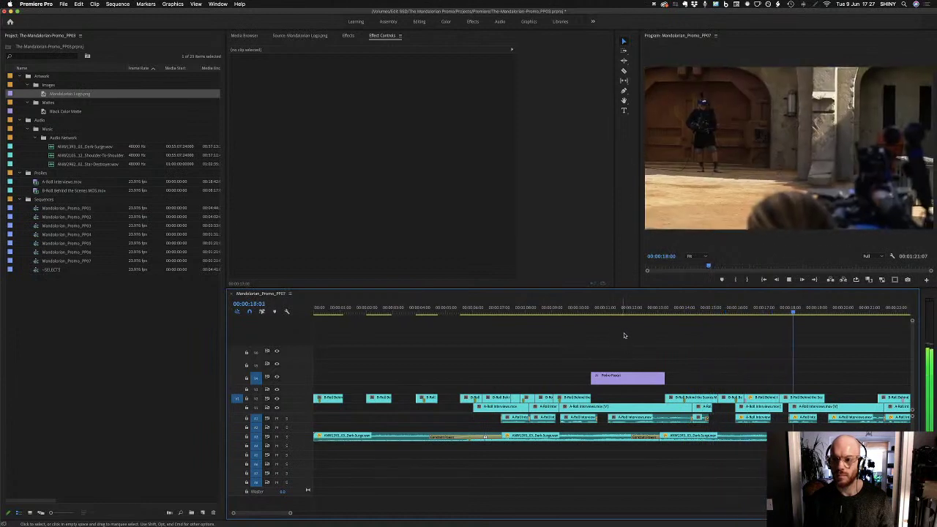
key(space)
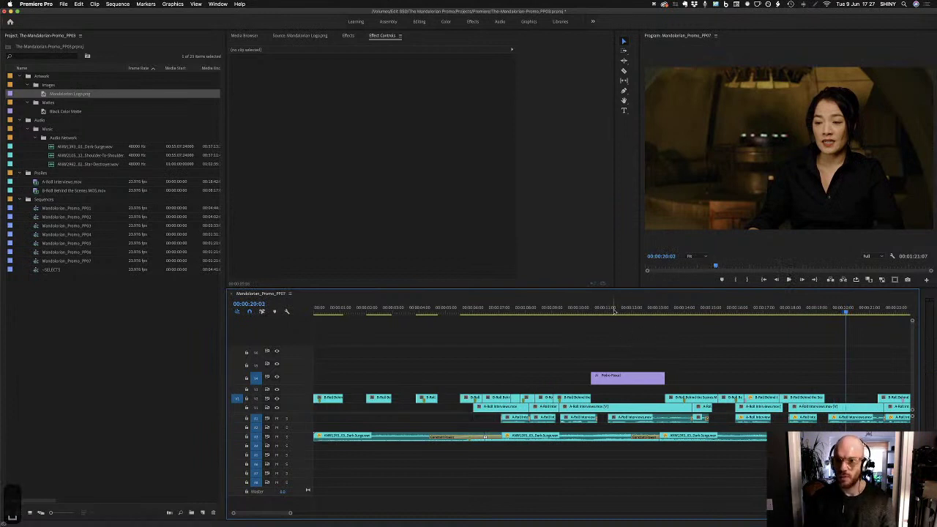
drag(595, 318, 637, 315)
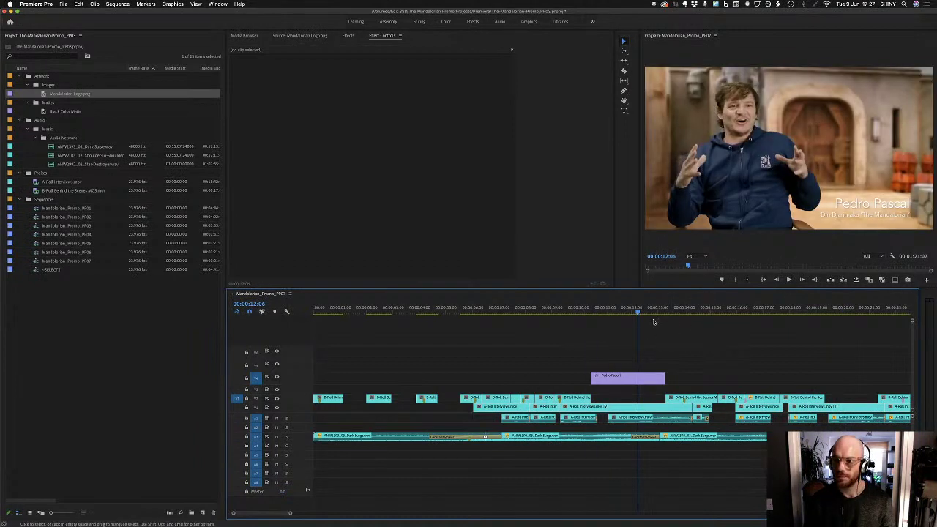
drag(276, 517, 283, 516)
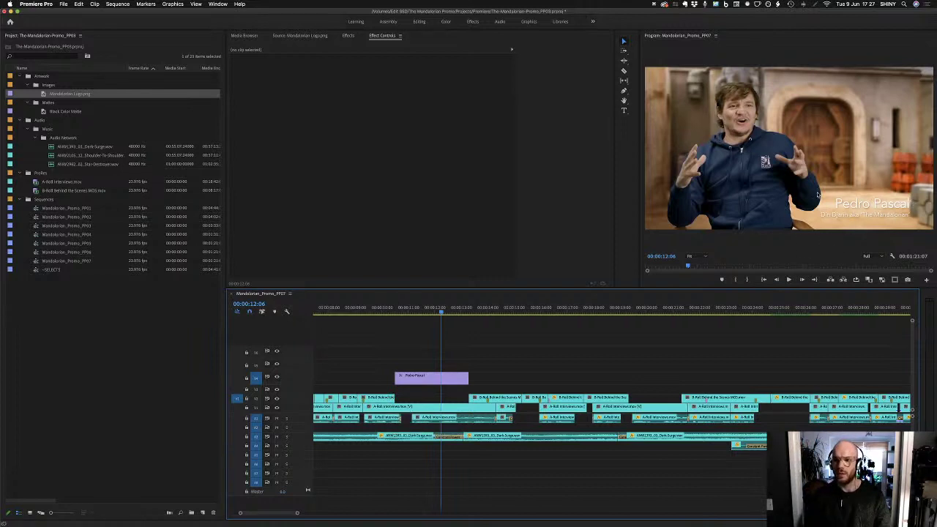
drag(441, 311, 446, 331)
Duplicate the Pedro Pascal title above the interview shot of the woman in black, ending at the next B-roll clip
click(416, 377)
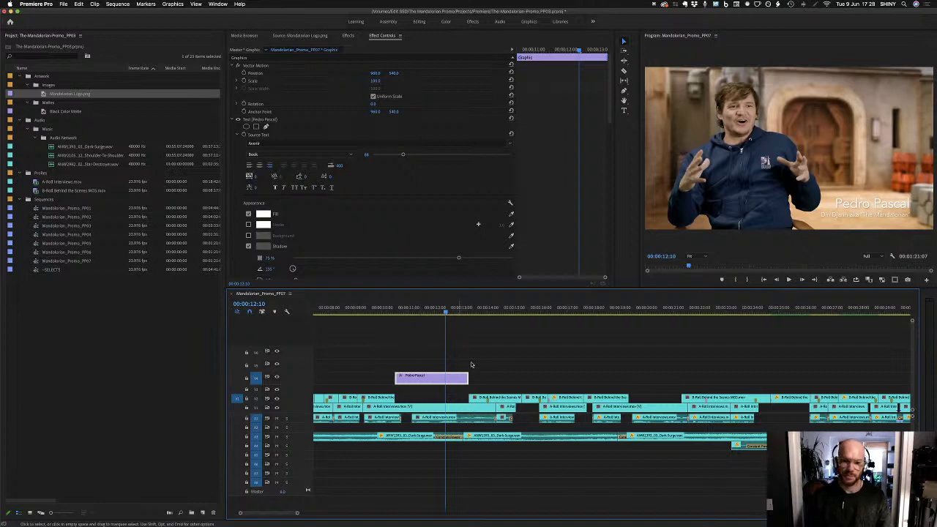
drag(422, 380, 681, 379)
click(671, 309)
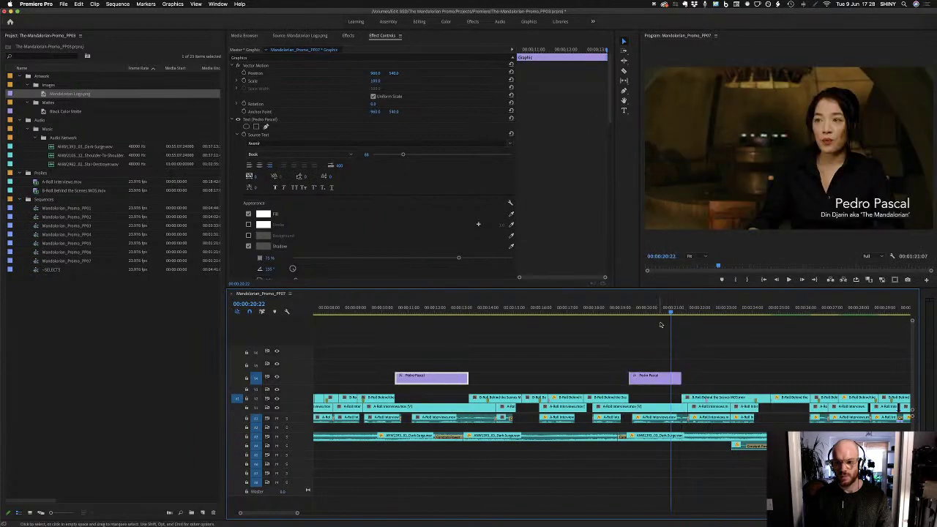
Left-align both text layers of the duplicated title and place them in the lower-left corner of the title-safe area, using the safe margins
click(653, 376)
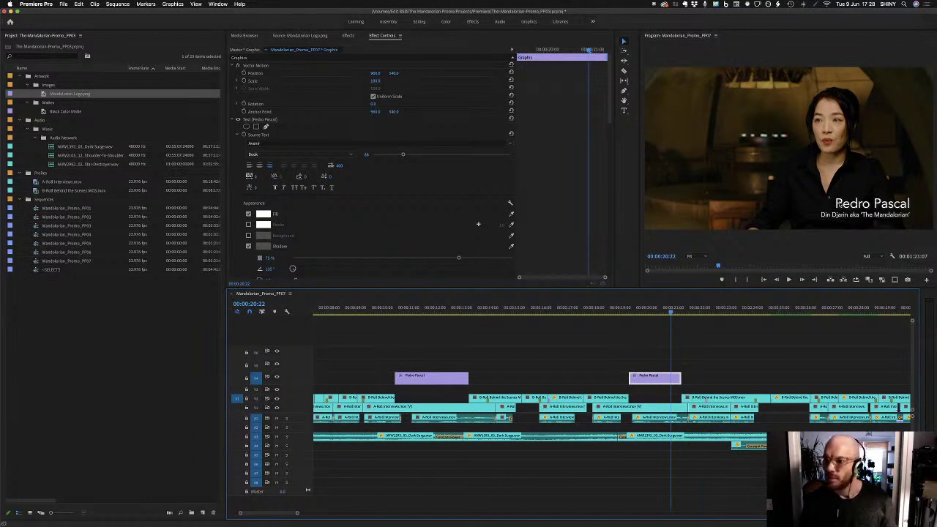
click(865, 206)
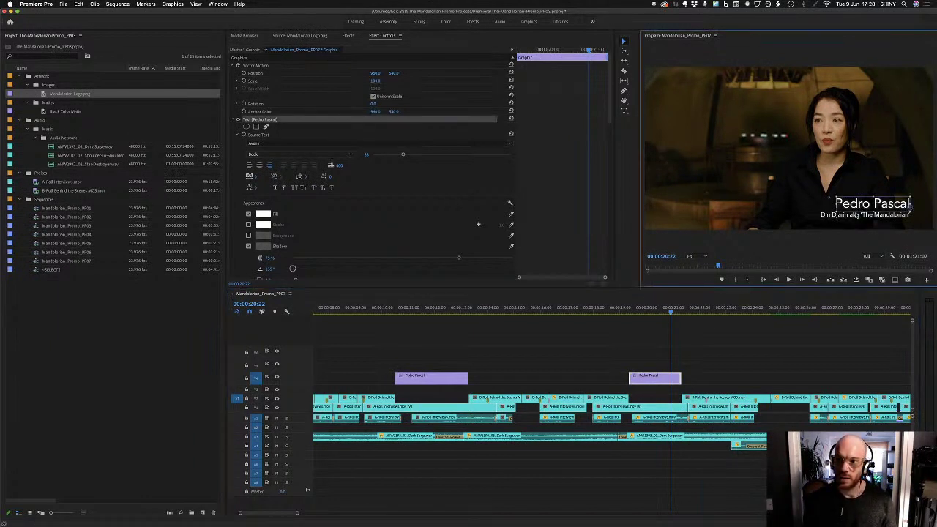
click(855, 215)
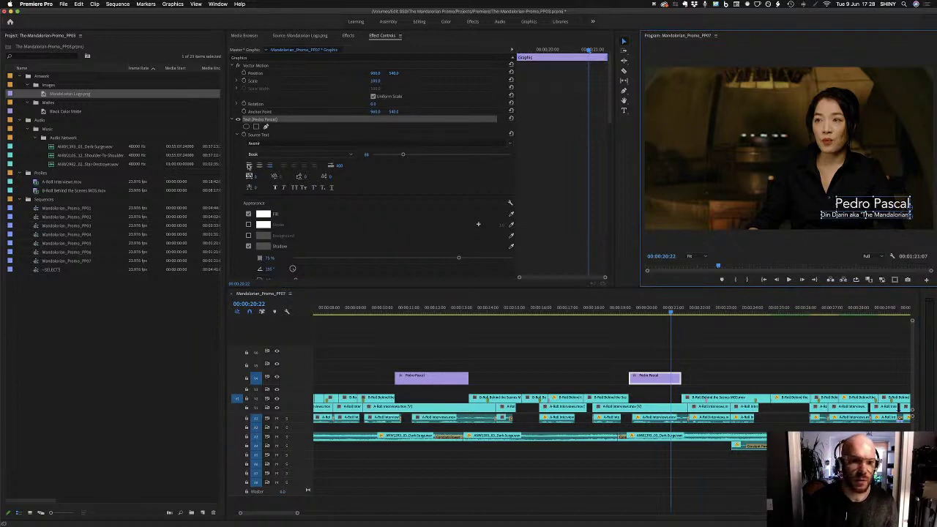
click(249, 166)
click(238, 120)
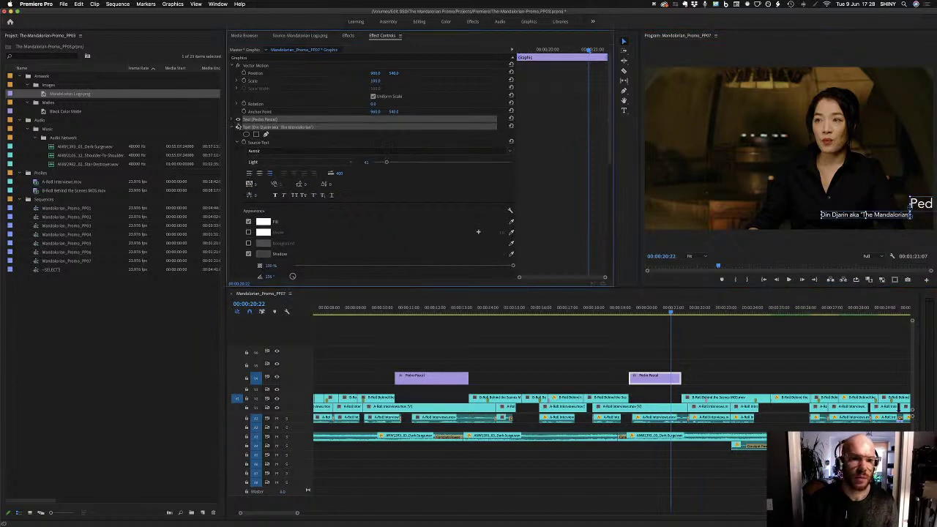
click(250, 172)
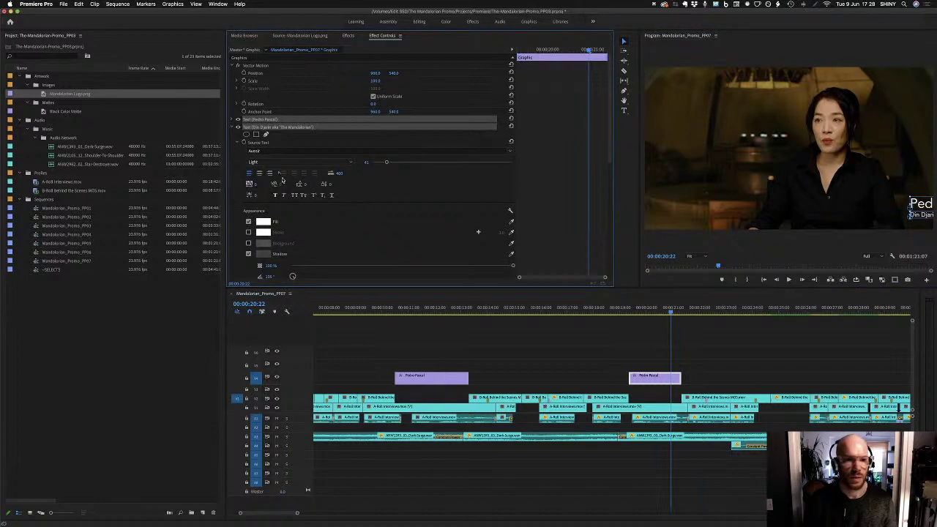
click(894, 281)
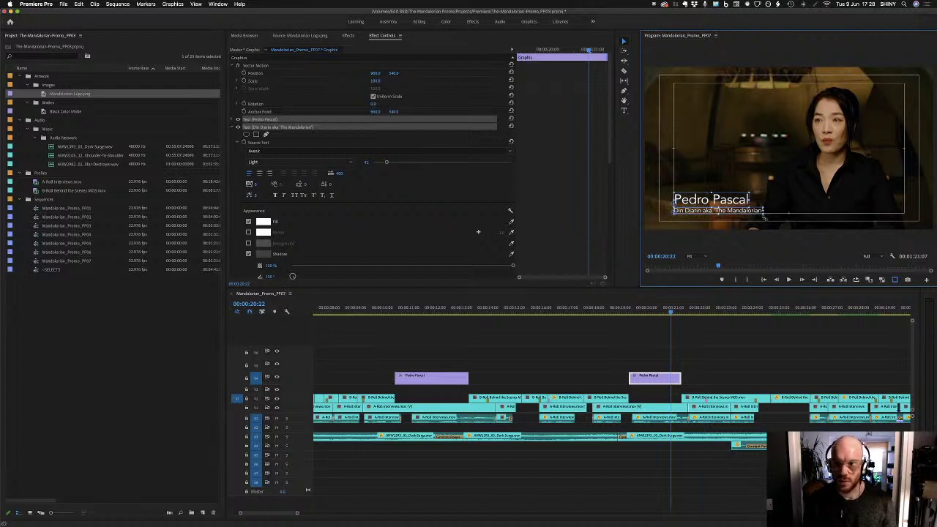
Move both text layers of the first Pedro Pascal title into the lower-right corner of the title-safe area, and hide the safe margins
click(444, 310)
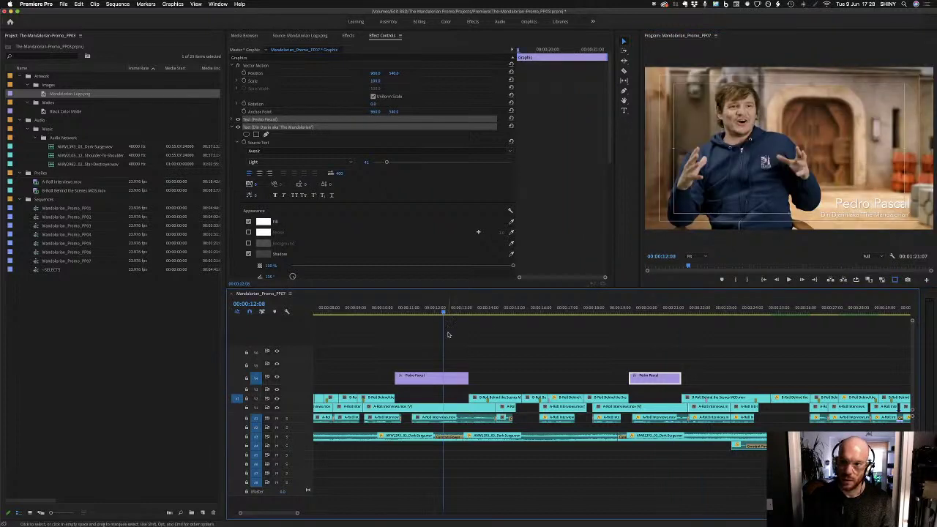
click(433, 378)
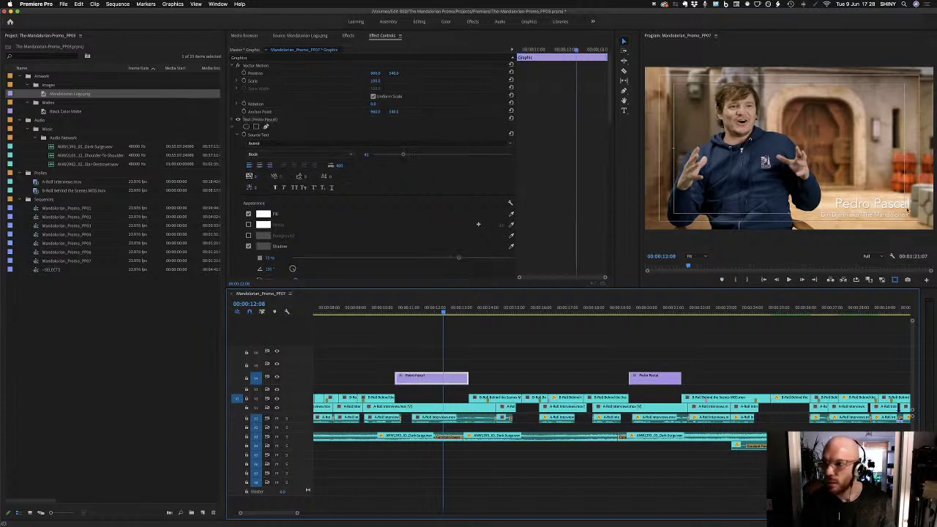
click(875, 203)
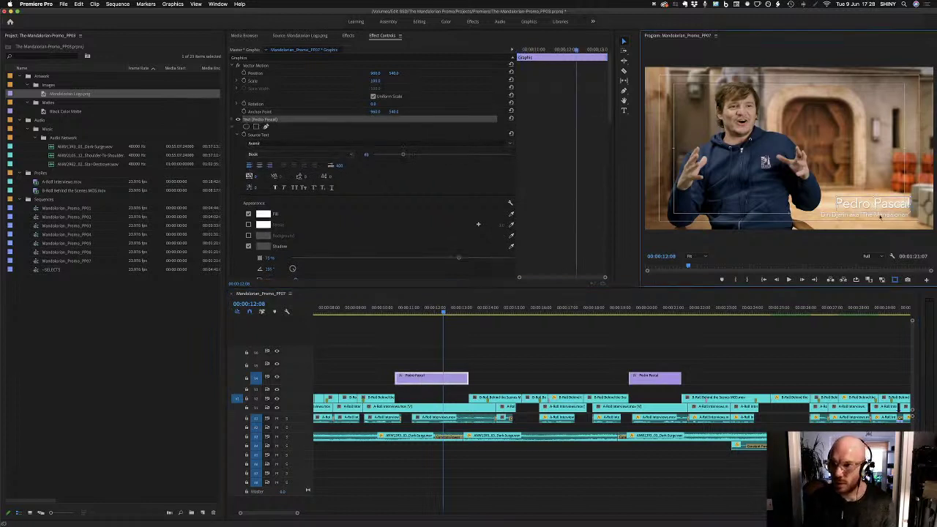
key(super+z)
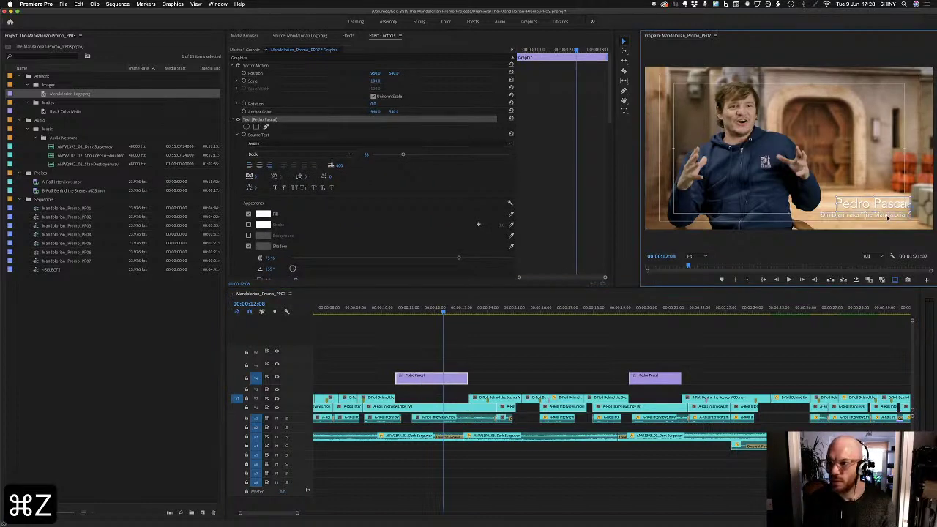
drag(899, 208, 894, 202)
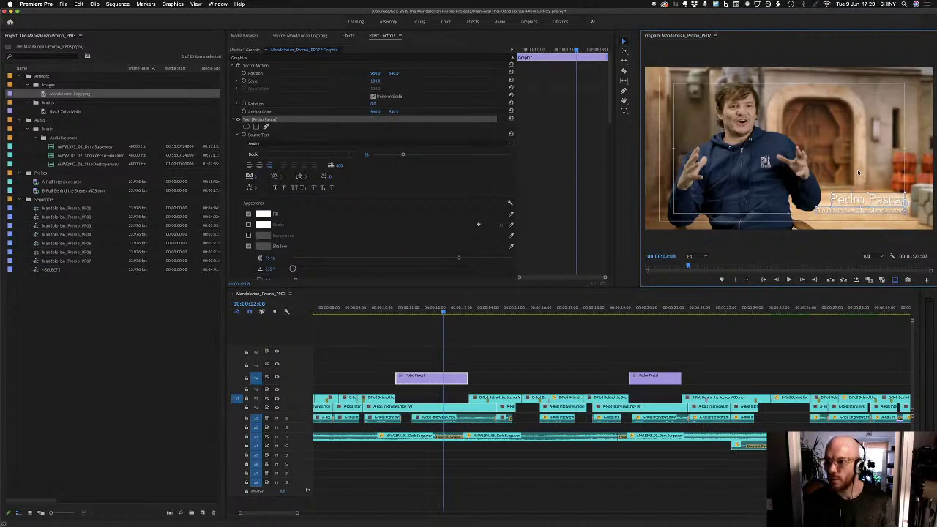
click(833, 239)
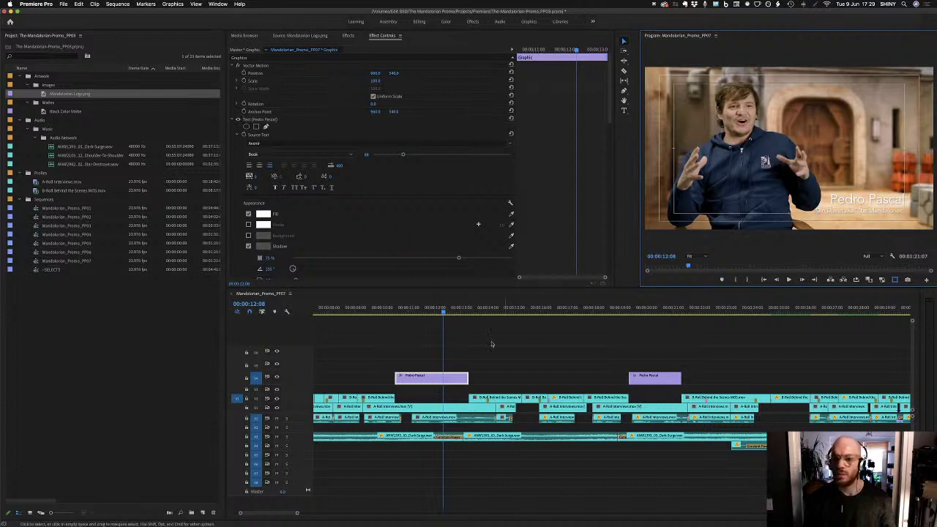
click(895, 281)
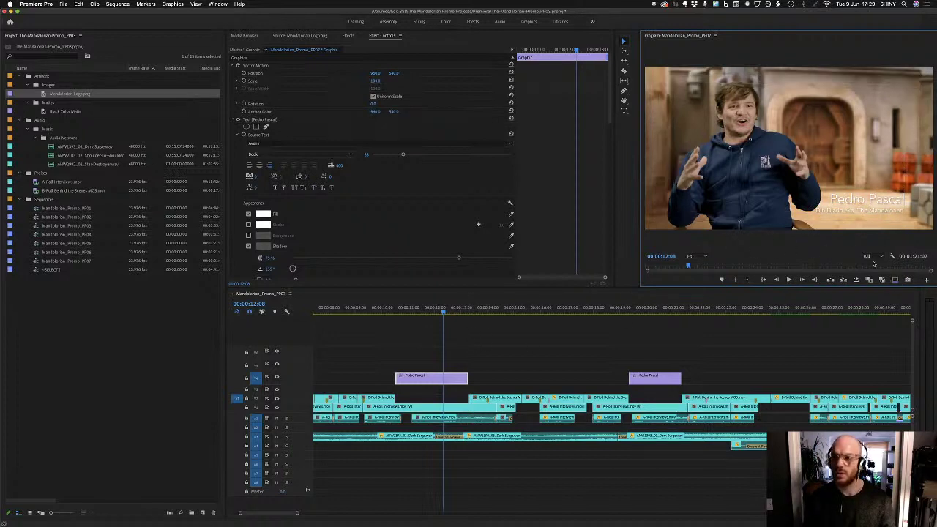
Review the first title and its left-aligned duplicate over their interview shots without the safe margins
mouse_move(445, 313)
mouse_down()
mouse_move(397, 313)
mouse_move(477, 313)
mouse_move(459, 313)
mouse_up()
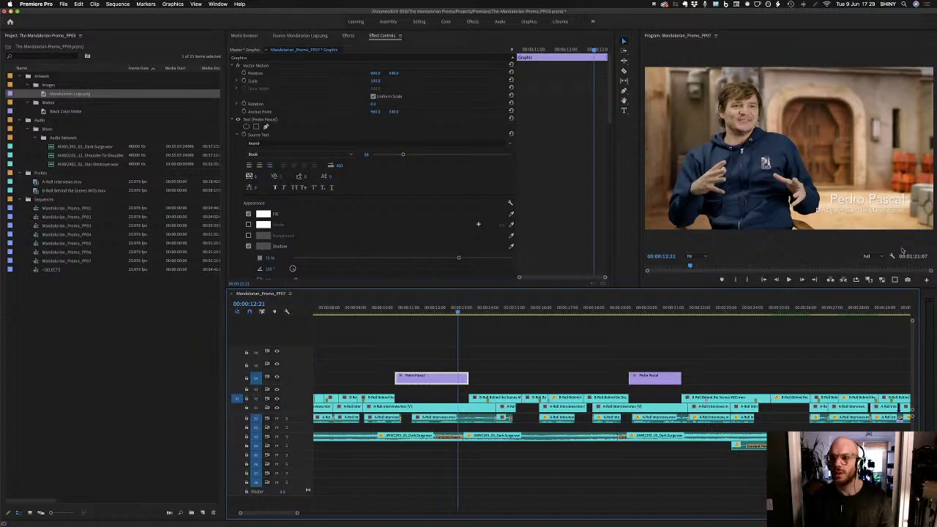
drag(458, 311, 650, 295)
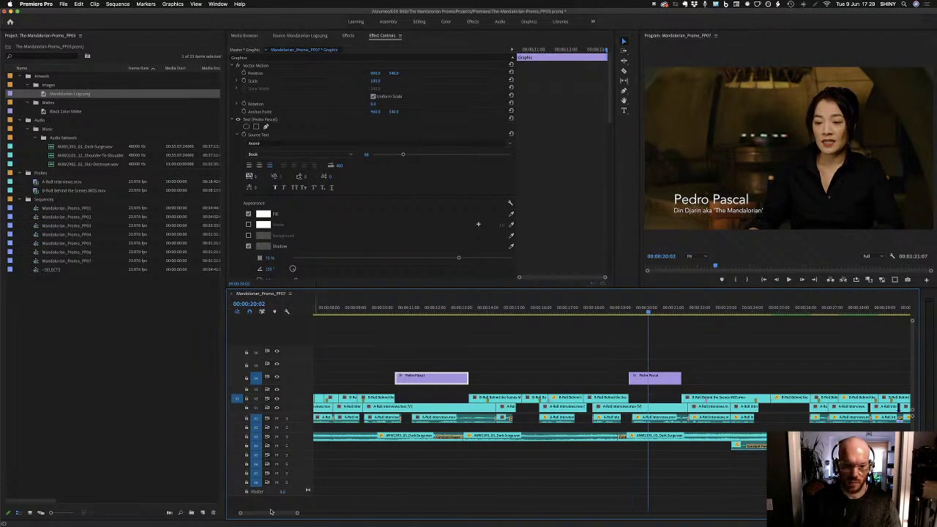
scroll(269, 515, right, 3)
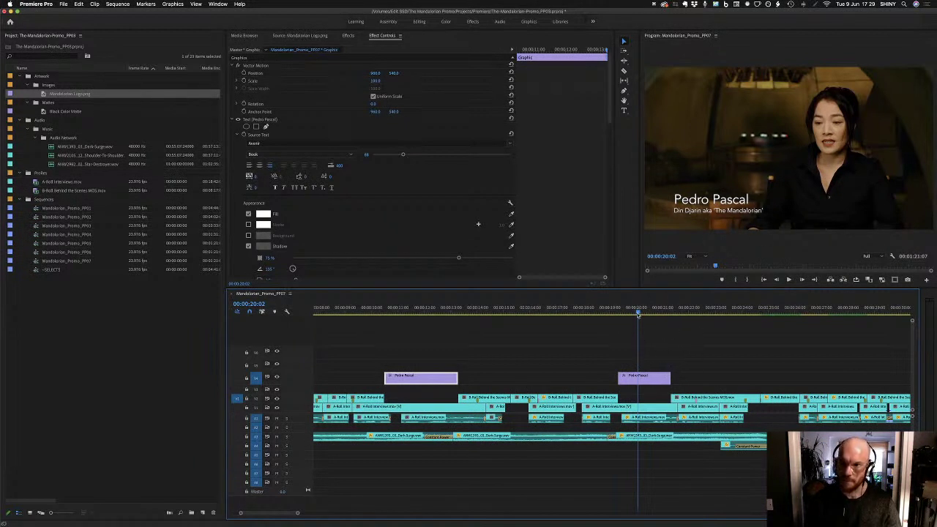
drag(638, 314, 664, 325)
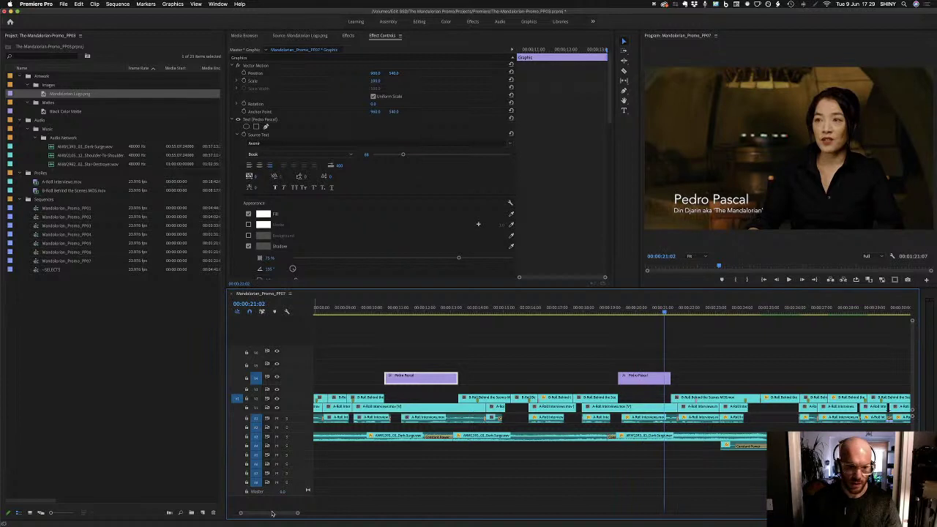
drag(271, 513, 278, 513)
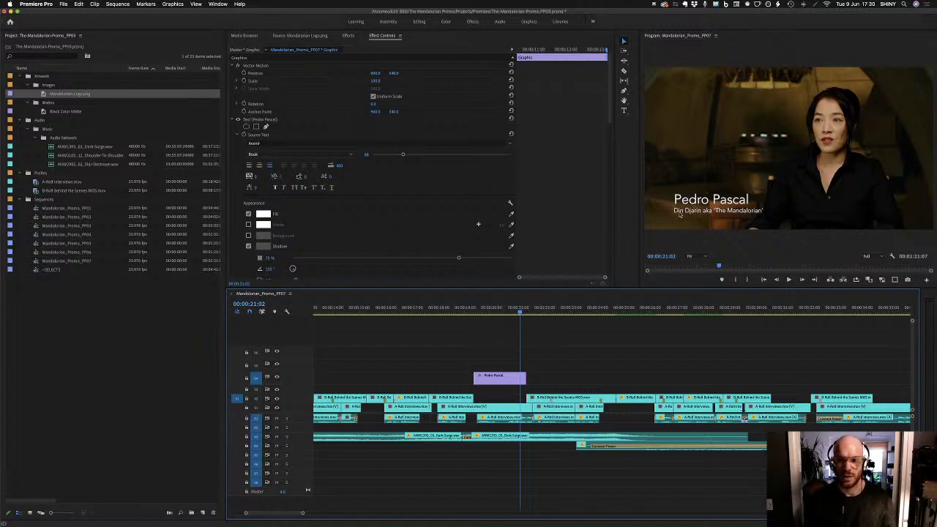
click(503, 313)
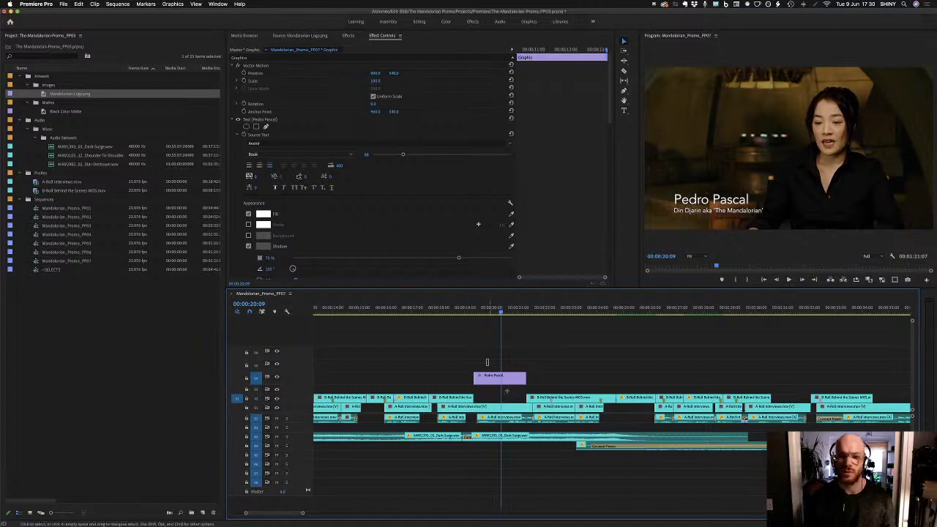
Check the duplicated title's placement against the safe margins, and hide the margins again
click(895, 280)
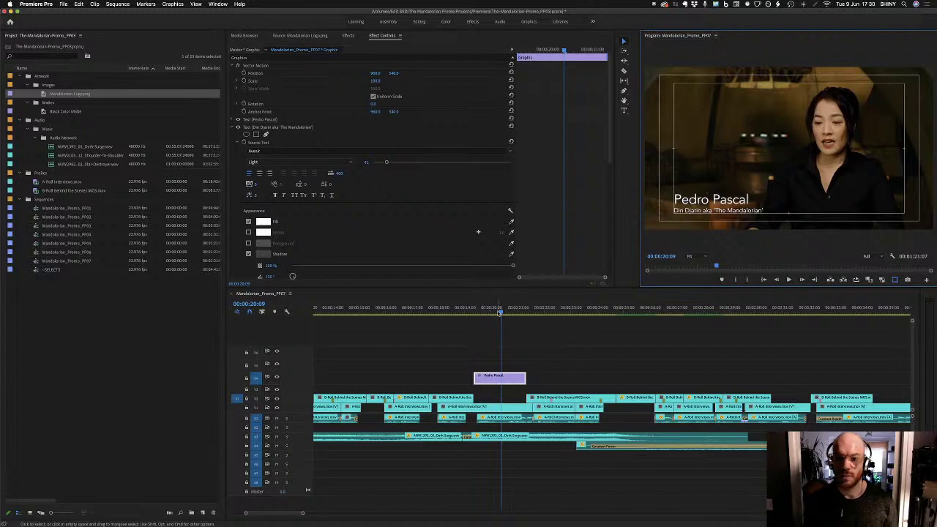
click(501, 322)
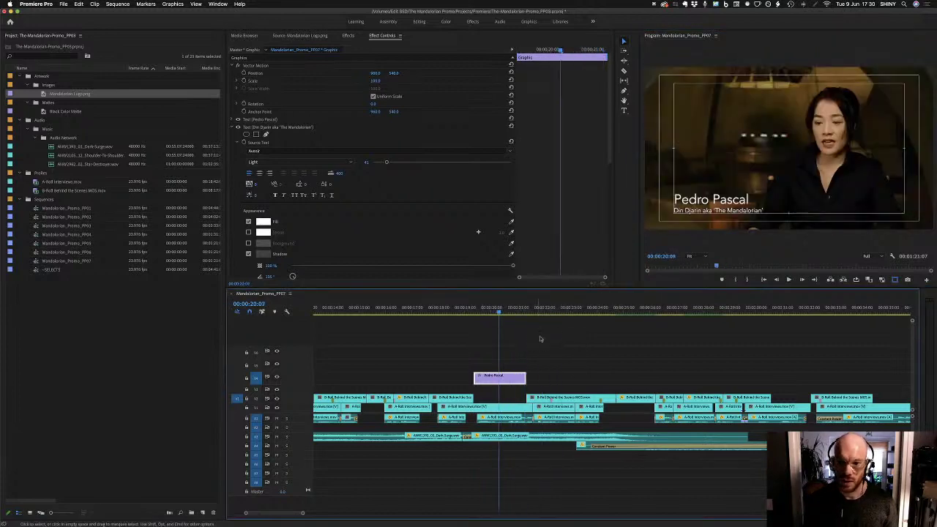
click(791, 146)
click(895, 280)
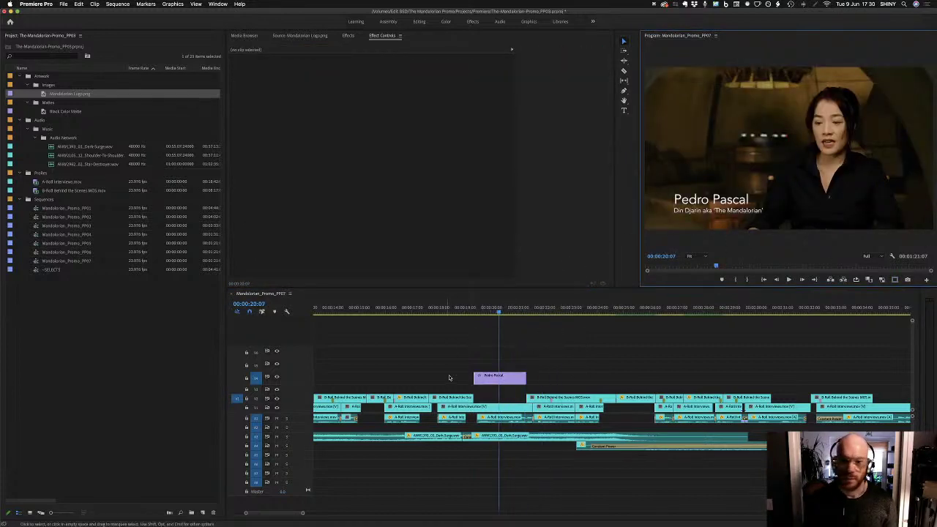
Open the source interview footage of the woman in black and find the slate giving her name and role
click(483, 378)
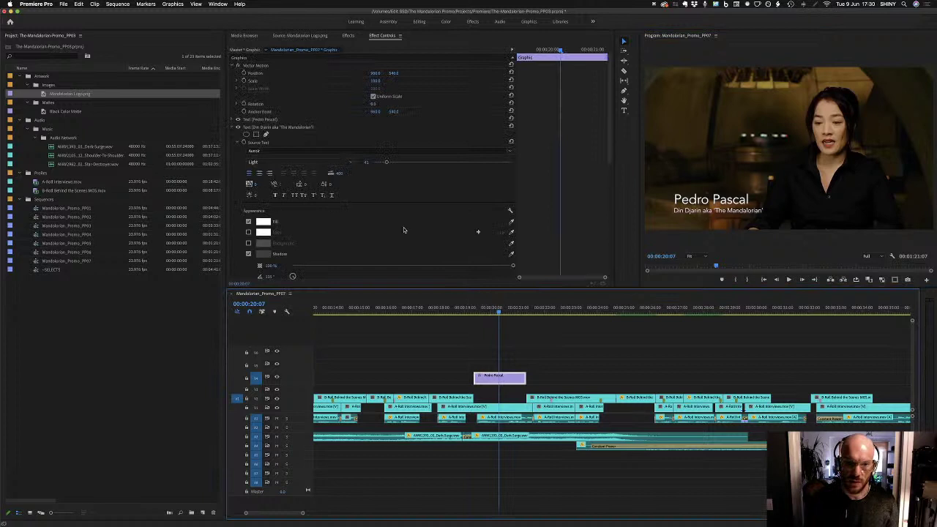
click(266, 120)
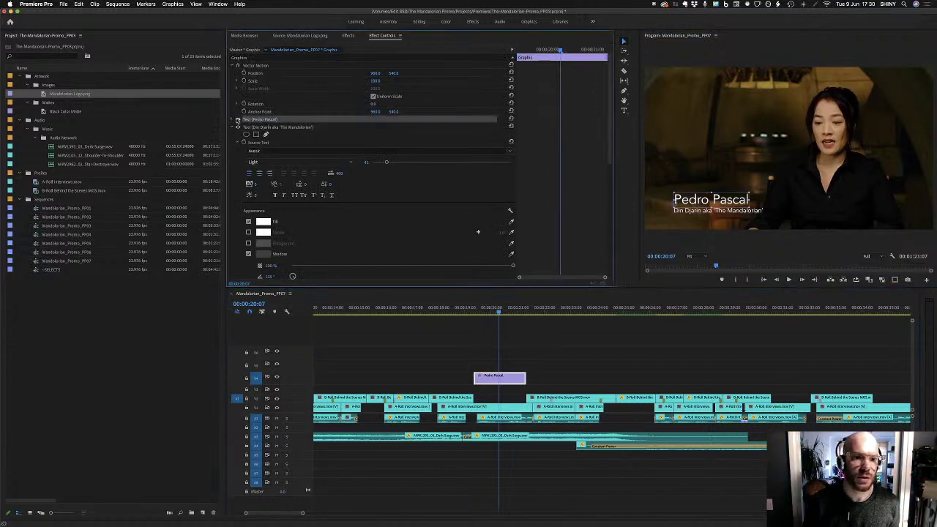
double_click(503, 402)
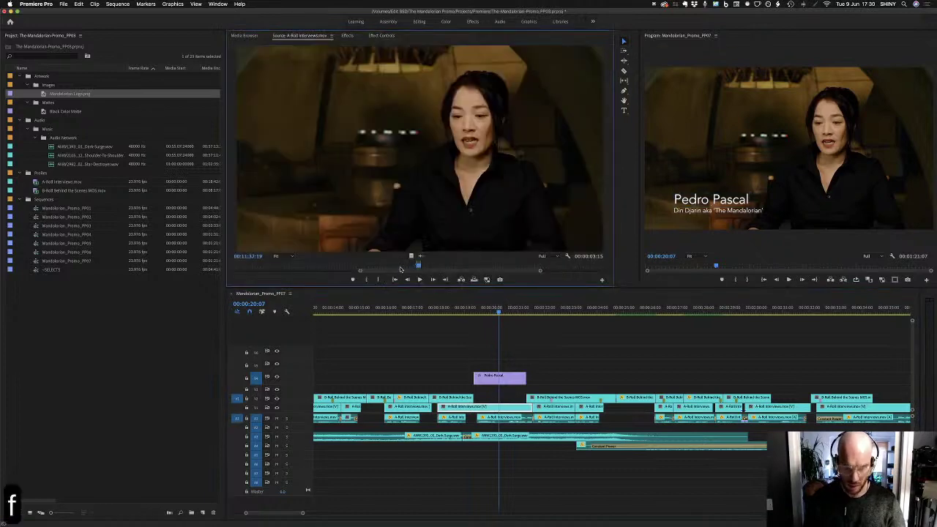
scroll(410, 268, down, 3)
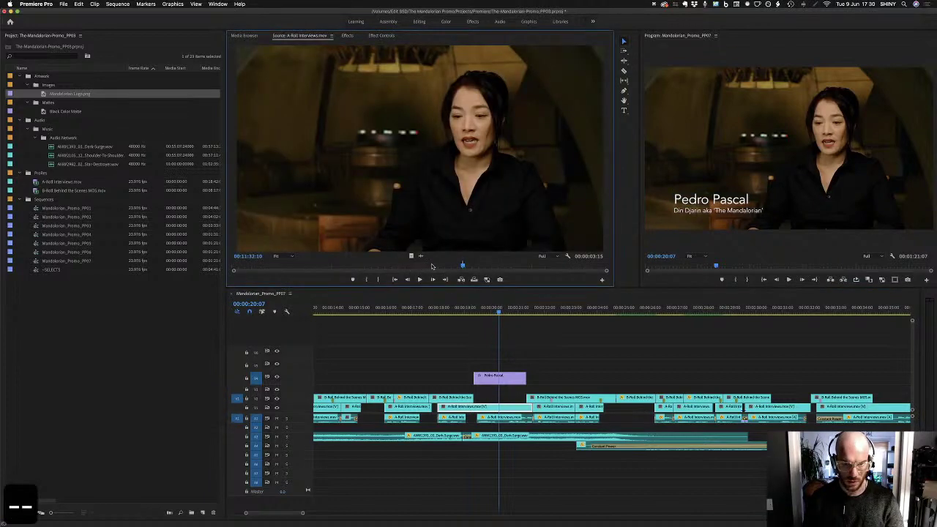
click(427, 265)
drag(429, 267, 459, 265)
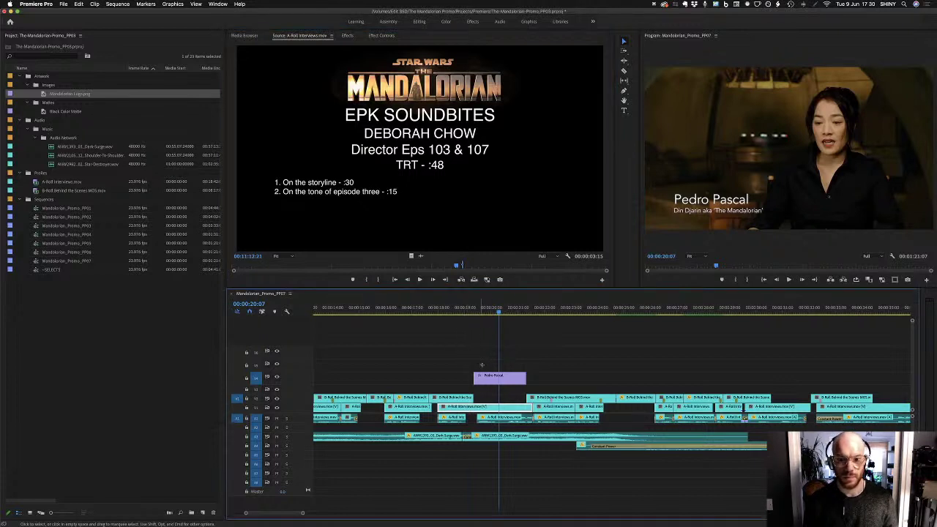
Replace the name line of the duplicated title with "Deborah Chow"
click(487, 378)
click(624, 110)
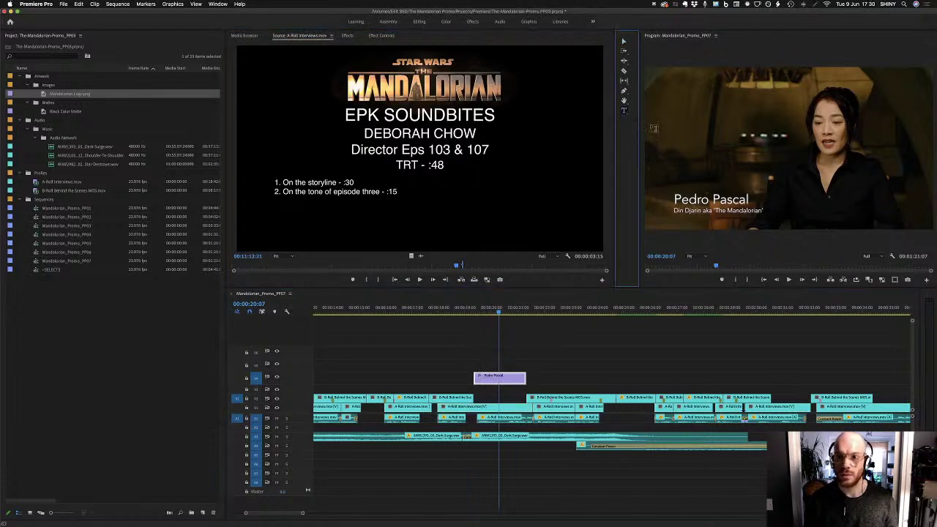
key(super+a)
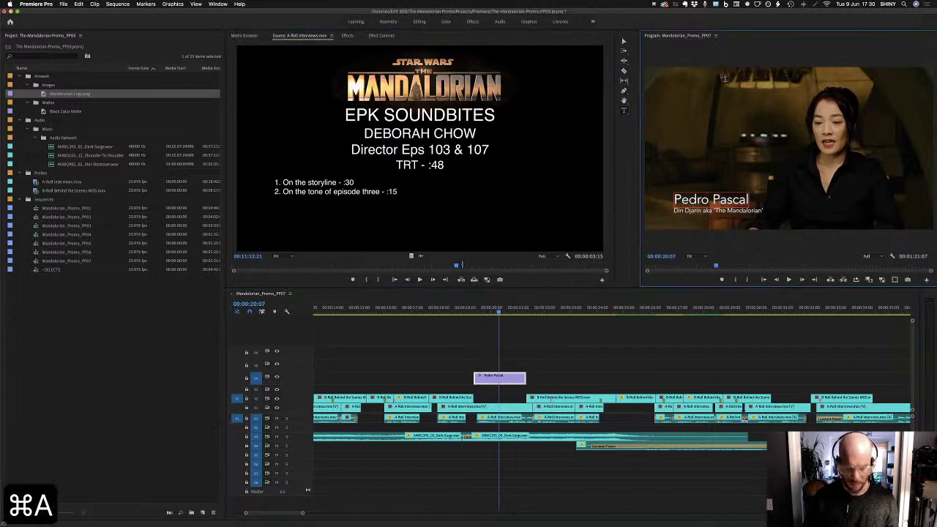
text(Deborah)
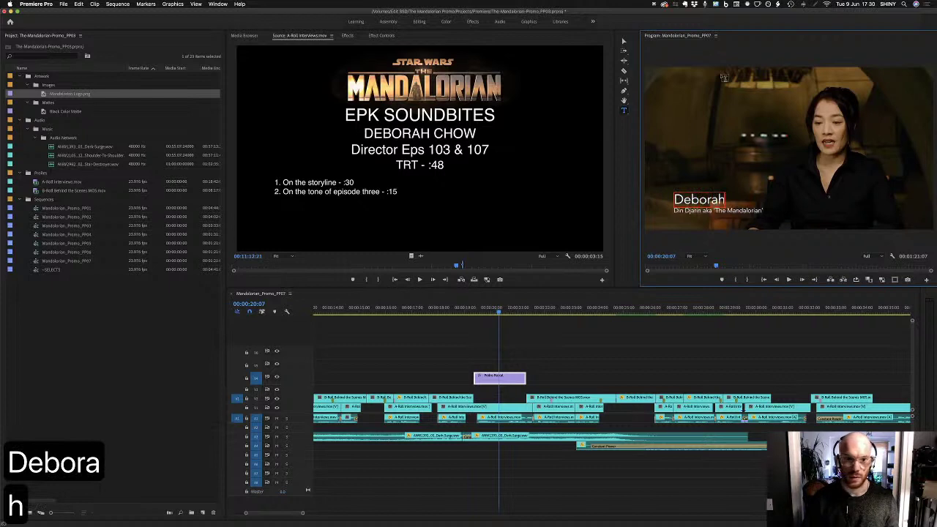
text( Chow)
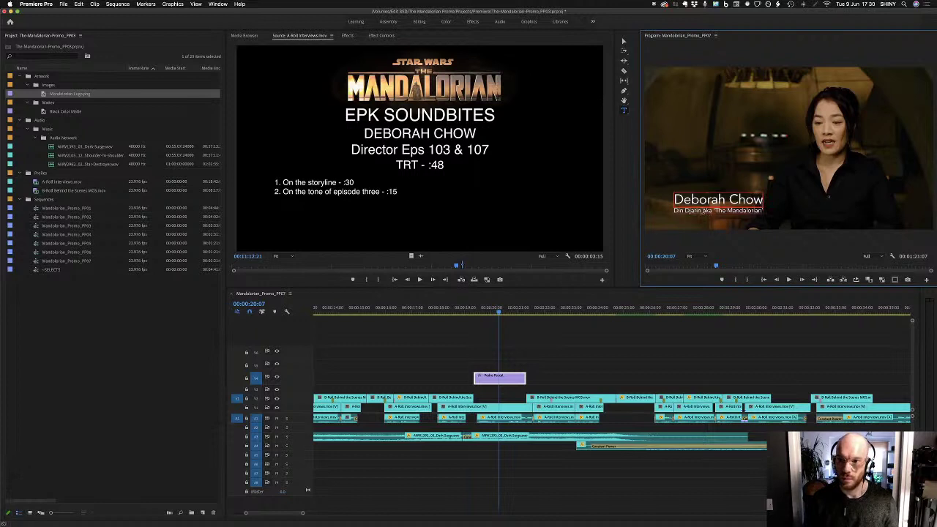
Replace the title's second line with "Director Episodes 3 & 7"
click(710, 221)
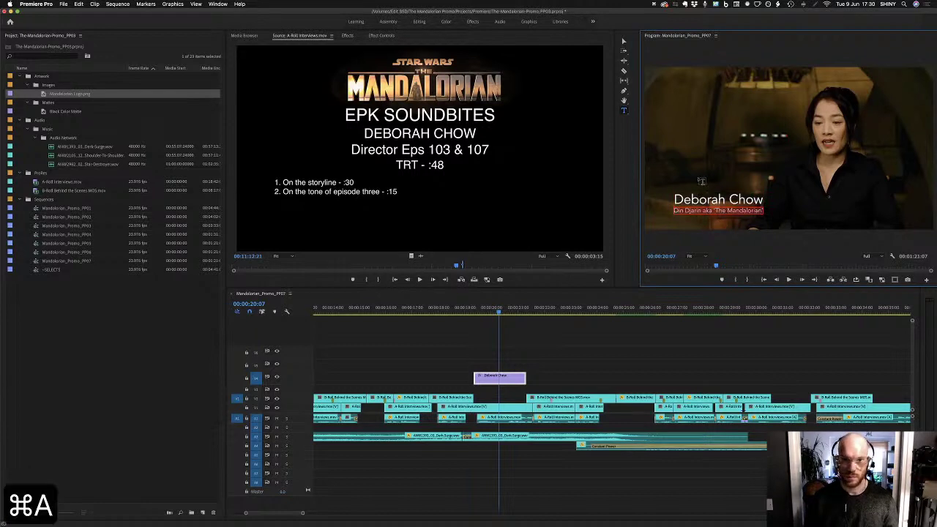
text(Director)
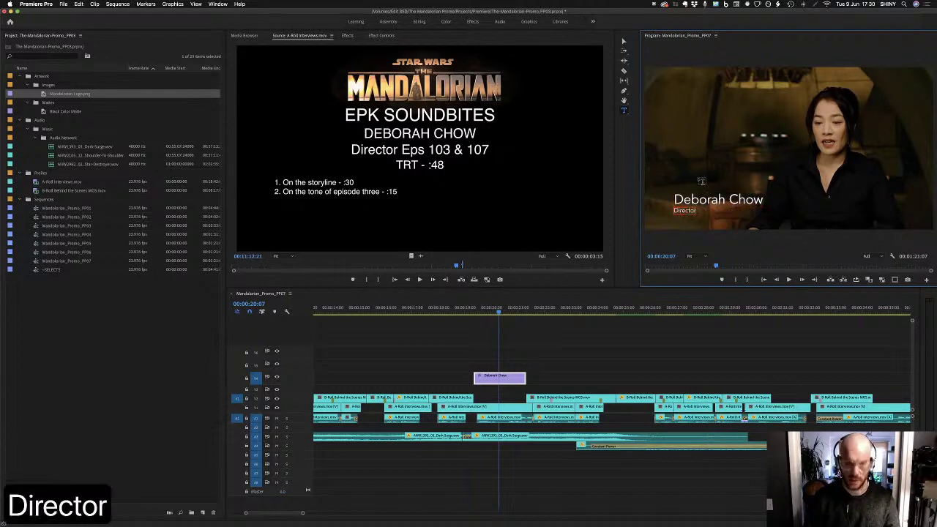
key(space)
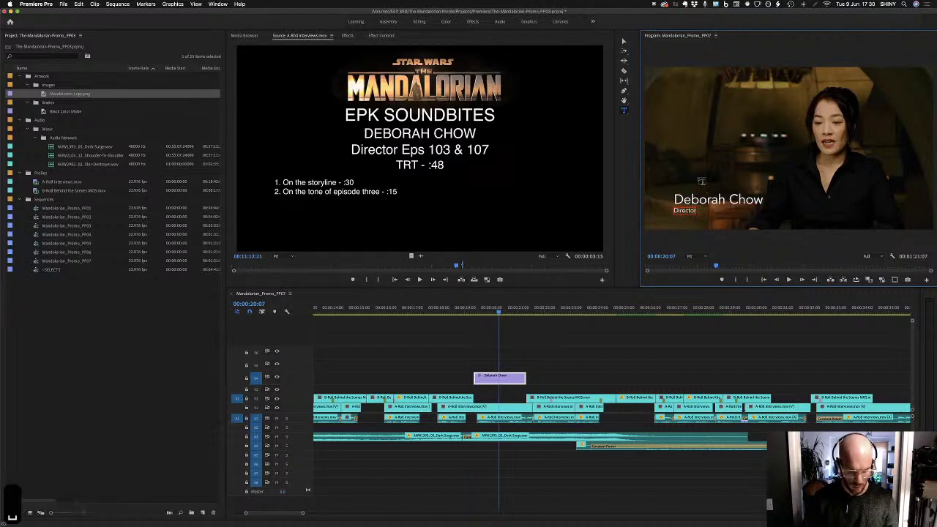
text(Episodes)
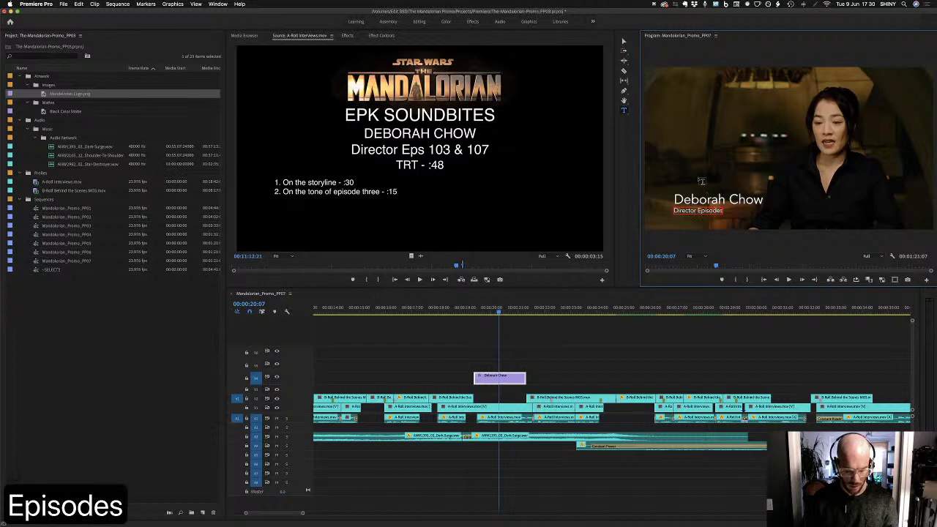
text( 3)
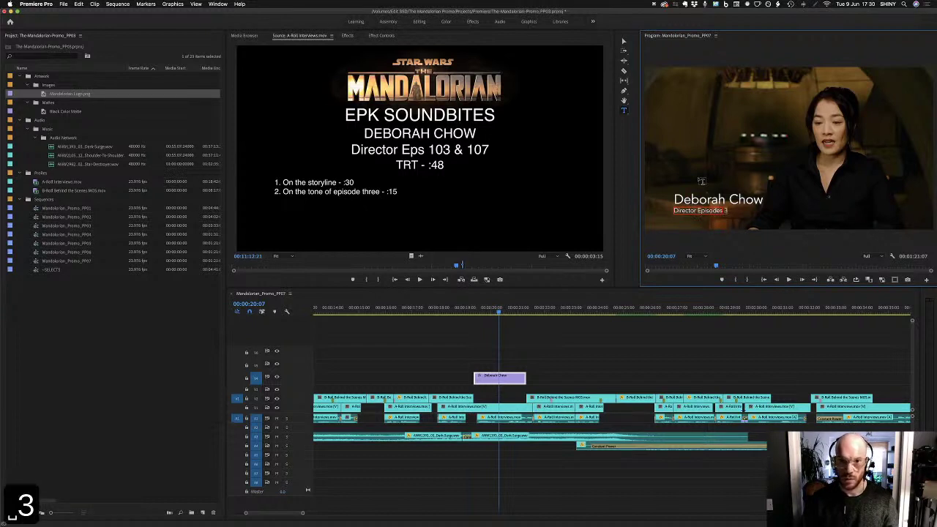
text( & 7)
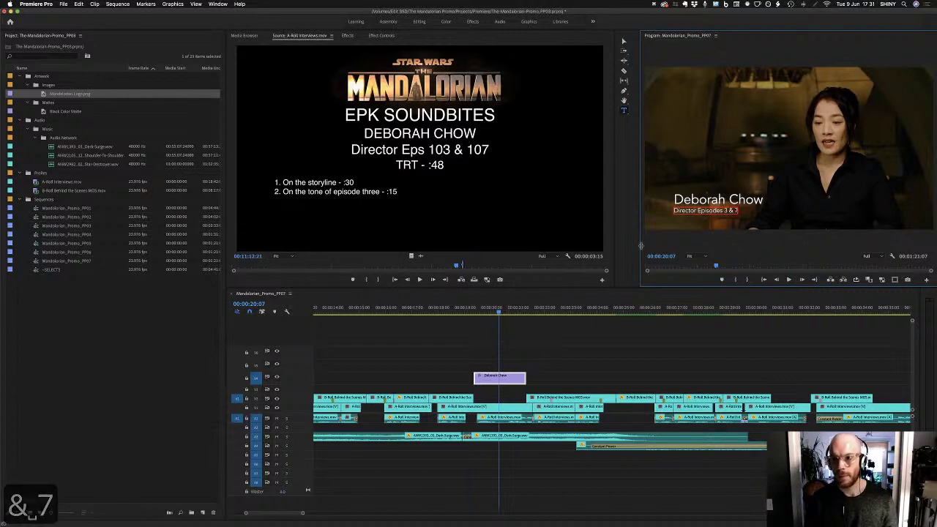
click(518, 348)
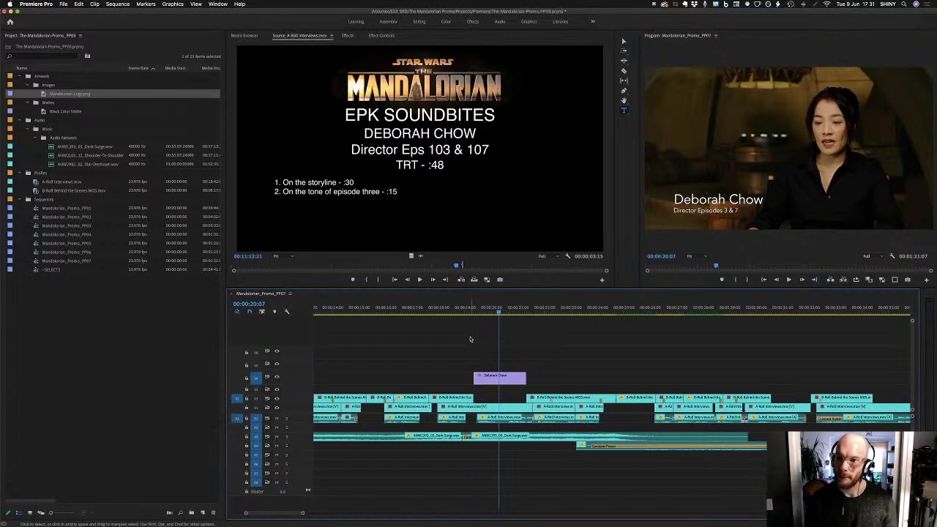
Play back the Deborah Chow title through the following B-roll clip to check its timing
key(space)
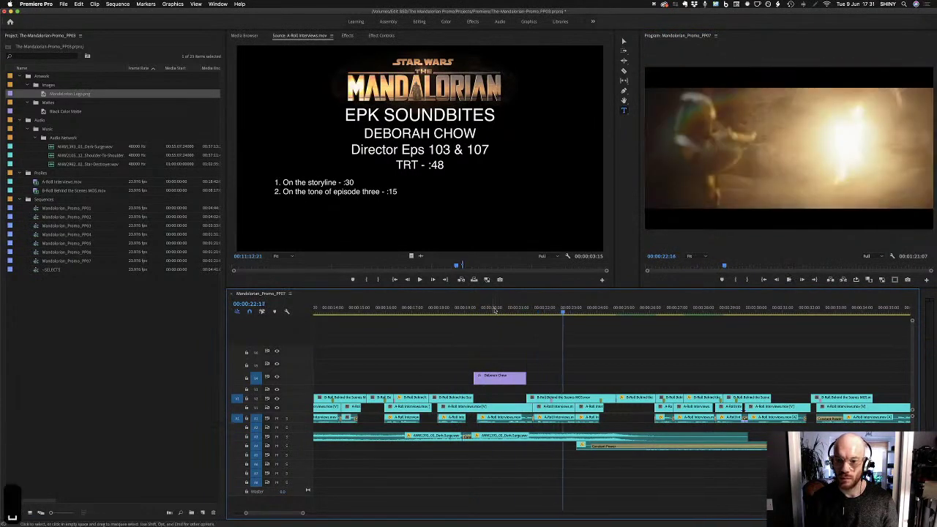
click(458, 317)
click(416, 310)
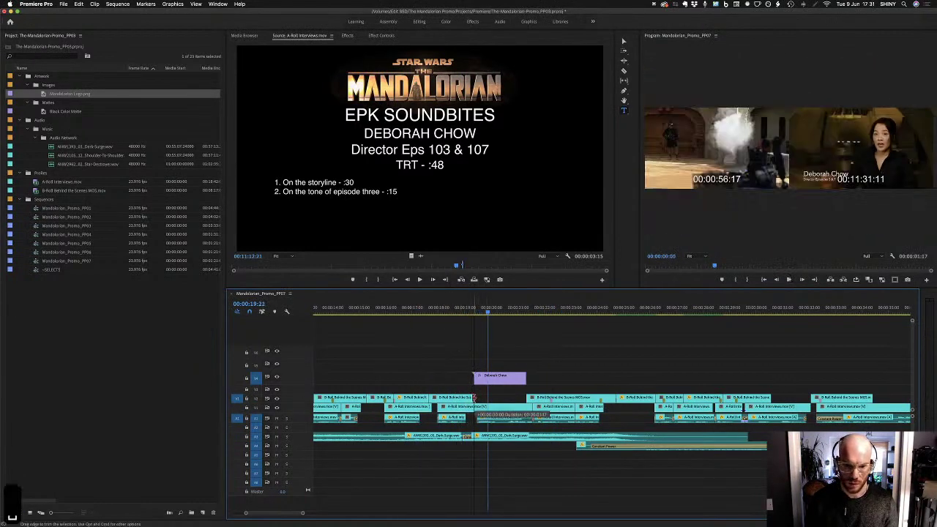
Trim the B-roll clips back slightly on both sides of the Deborah Chow title and extend the title's start and end to meet them
drag(473, 399, 469, 396)
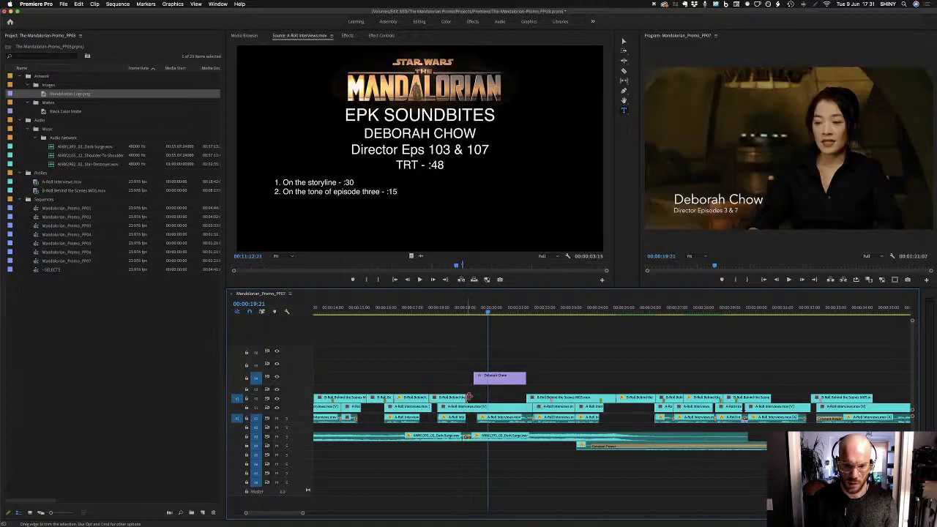
click(469, 397)
key(alt)
key(alt)
key(alt)
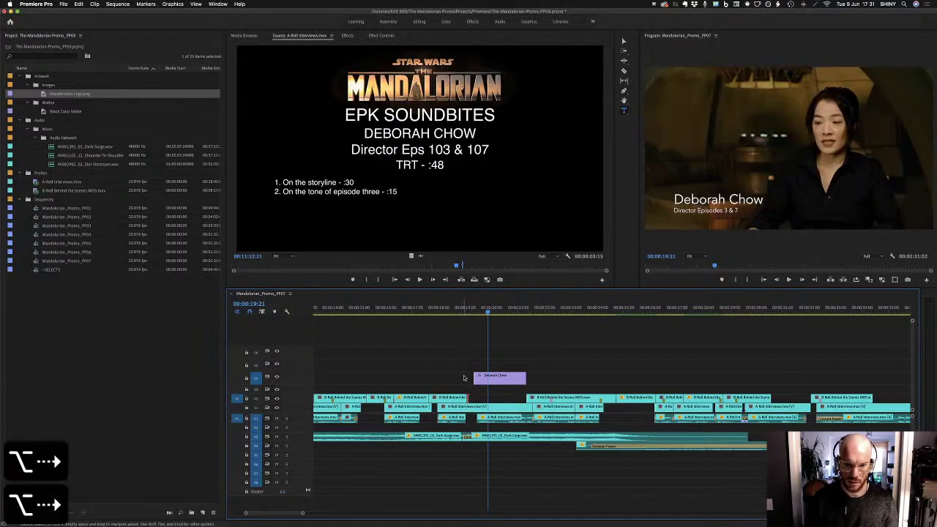
drag(469, 378, 470, 378)
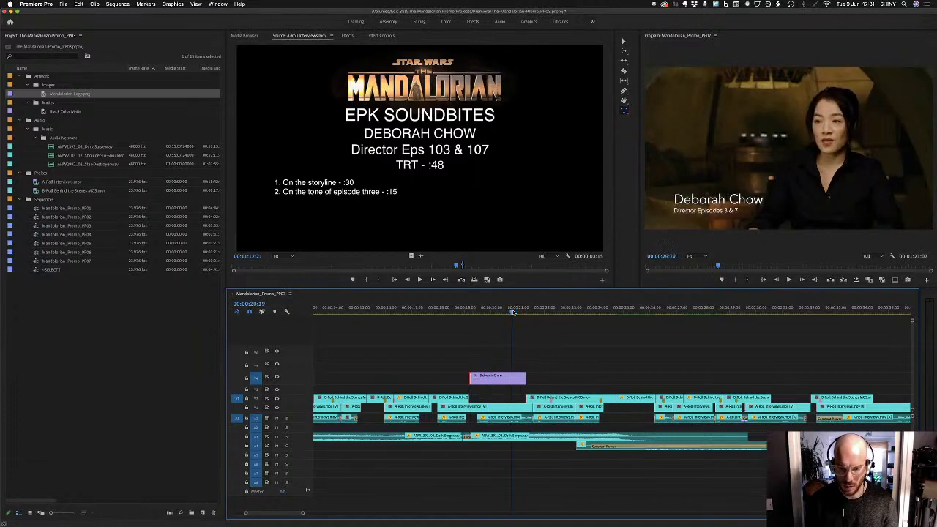
key(space)
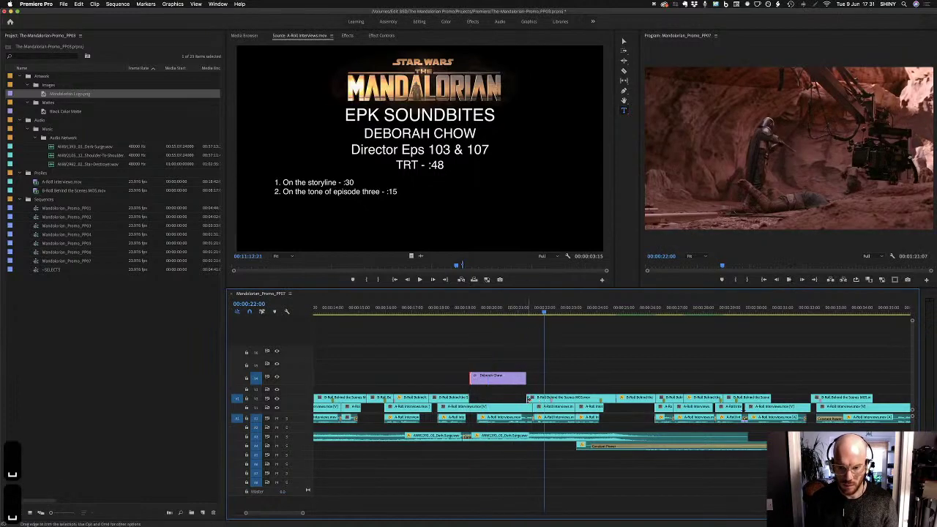
drag(529, 398, 532, 378)
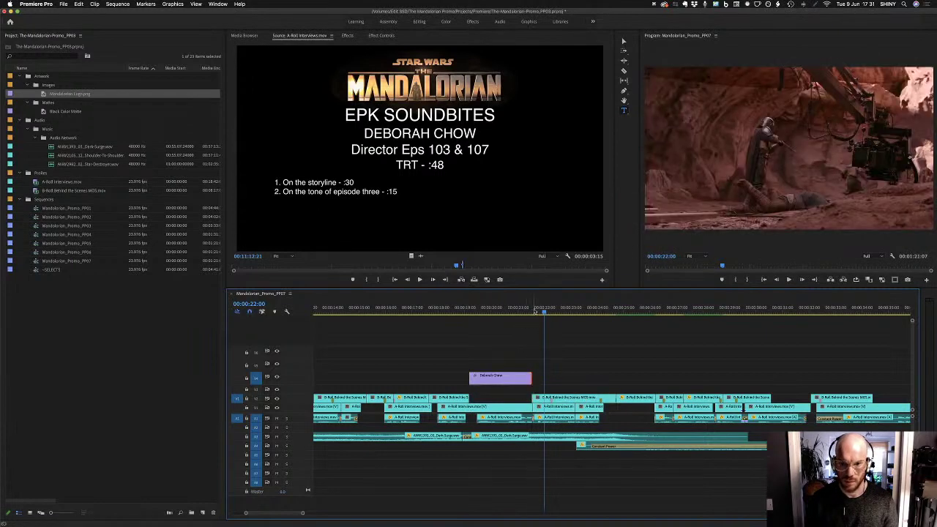
Play the sequence from the start of the Deborah Chow title into the shots following Dave Filoni's interview
drag(535, 312, 533, 266)
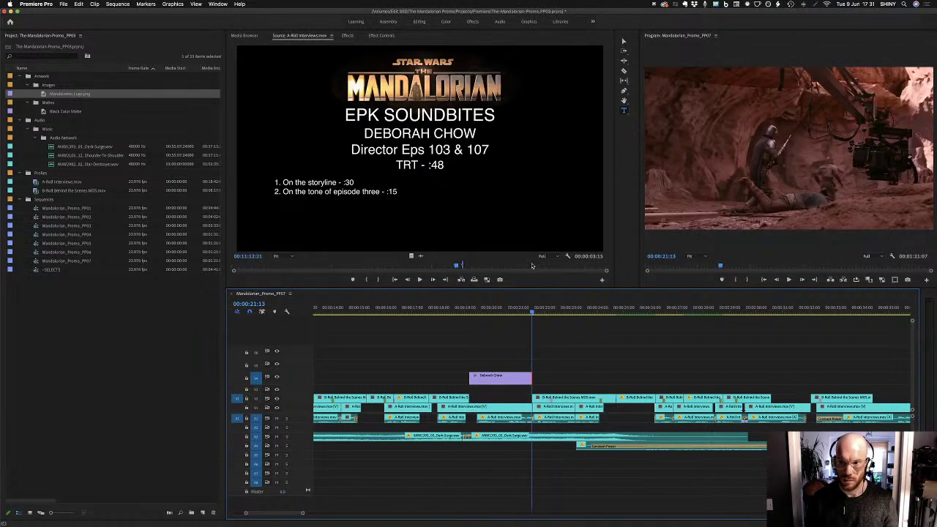
key(Left)
key(Right)
click(469, 308)
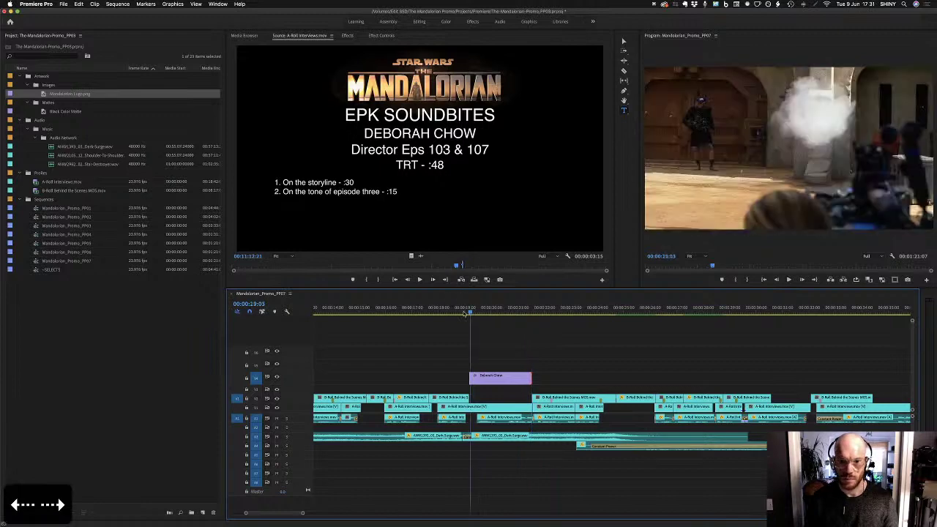
key(space)
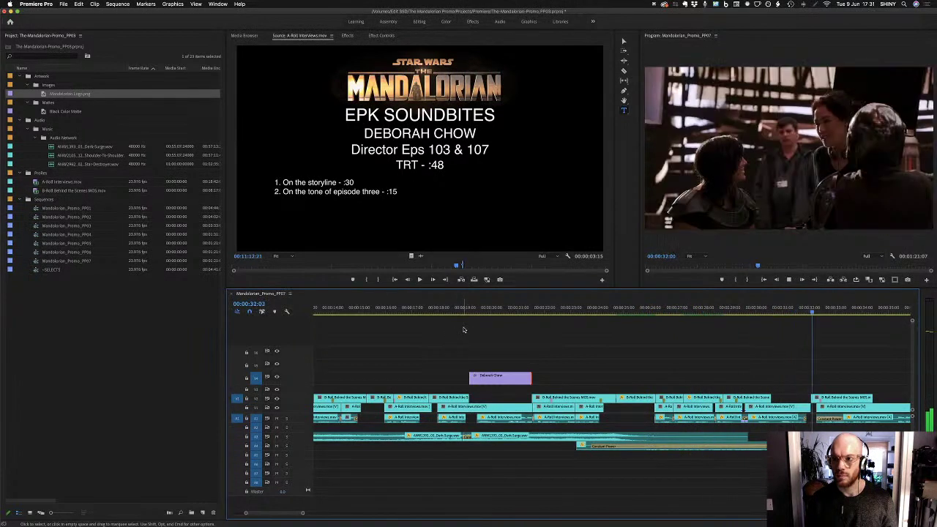
key(space)
Duplicate the Deborah Chow title on its track over Dave Filoni's on-camera shot, fitted to the gap between the B-roll clips
drag(275, 517, 278, 517)
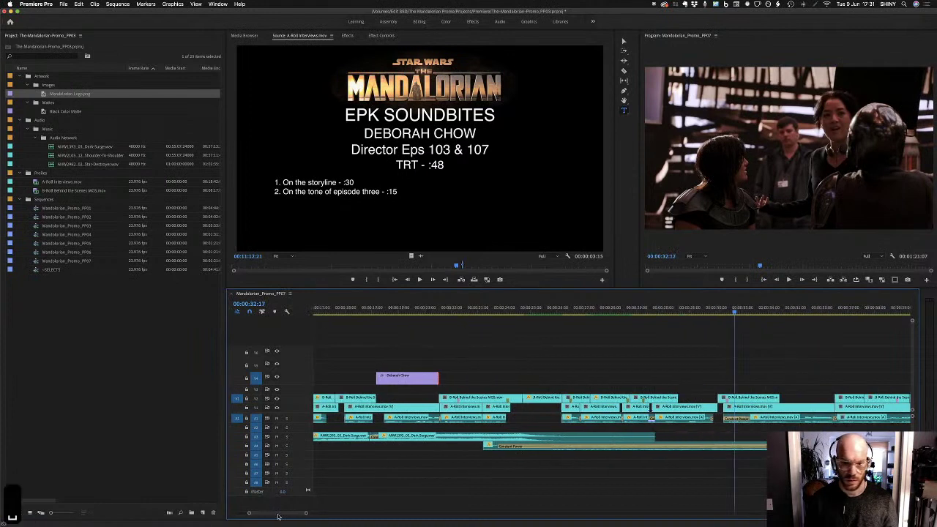
click(662, 314)
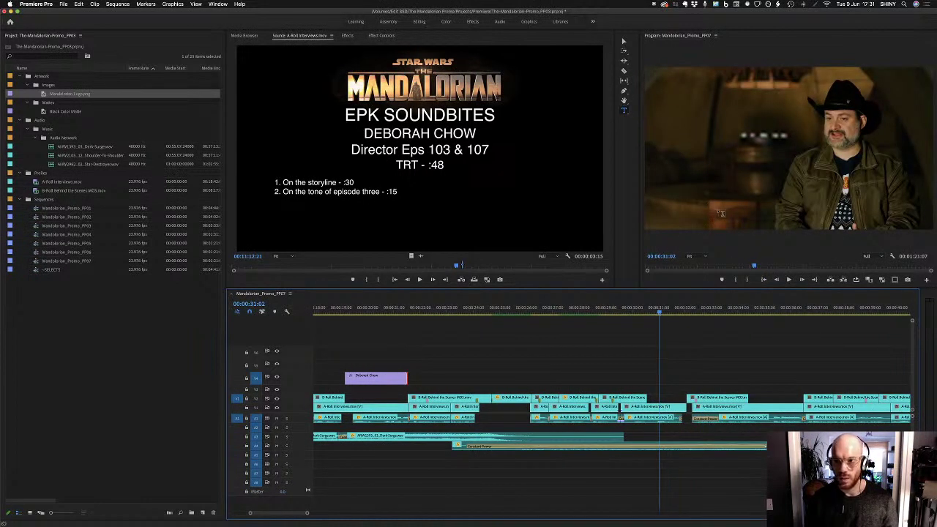
key(v)
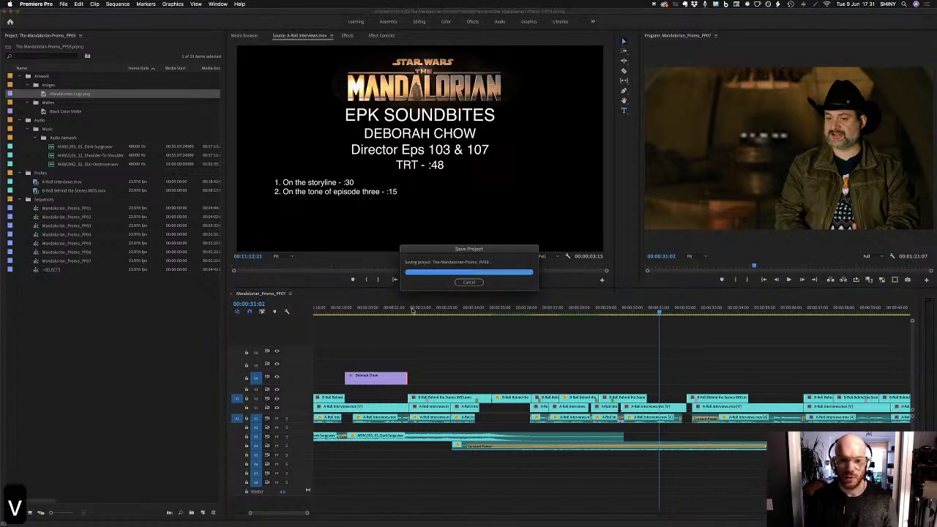
key(v)
click(378, 311)
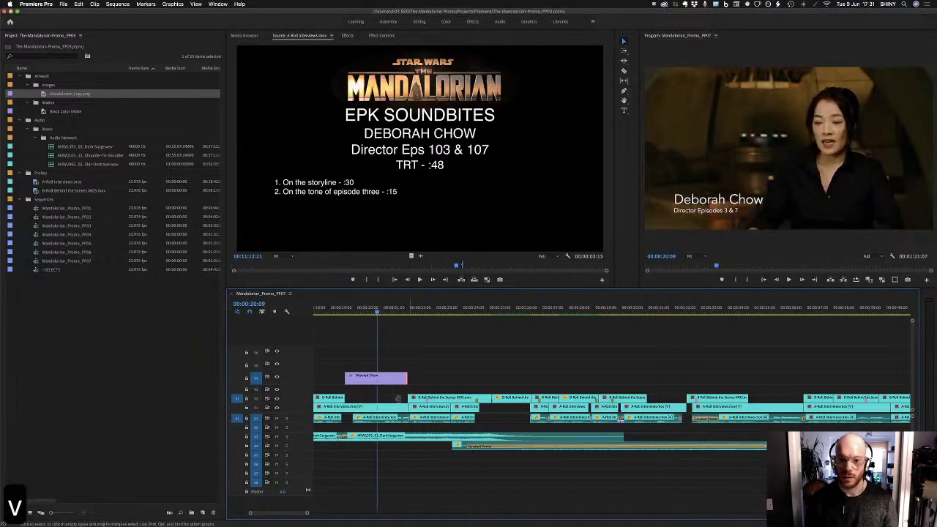
drag(370, 382, 686, 378)
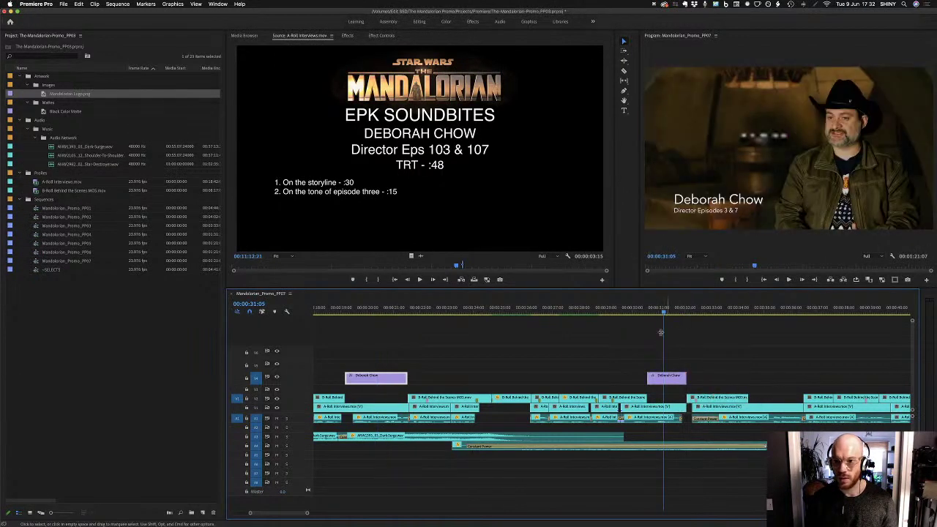
Find Dave Filoni's name slate in the source interview footage to check his name and credit
drag(469, 265, 273, 279)
click(721, 200)
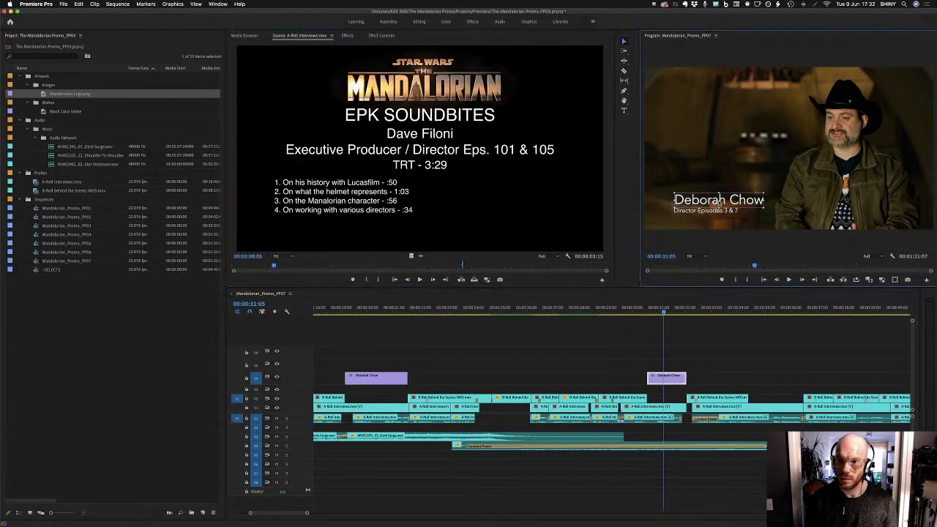
key(super+z)
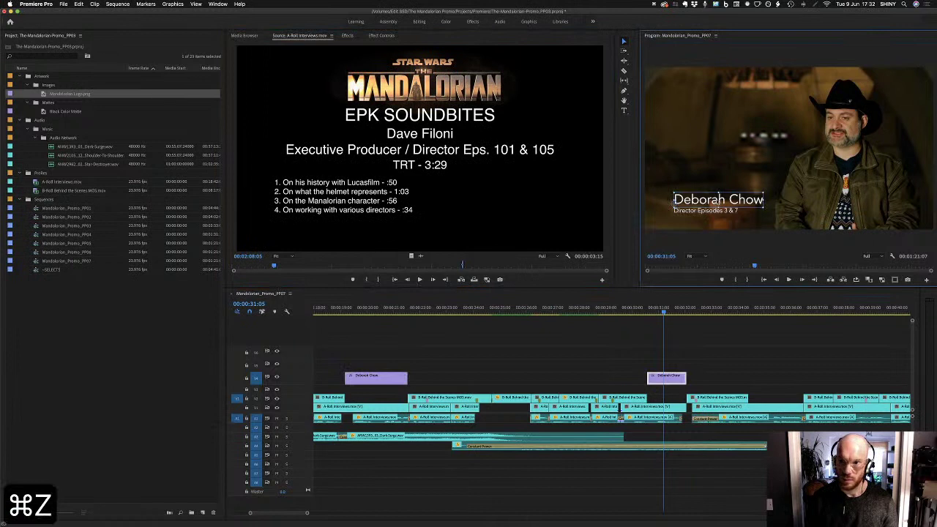
Try to replace the name line of the duplicated title with Dave Filoni using the Type tool
click(624, 112)
click(720, 201)
key(super+a)
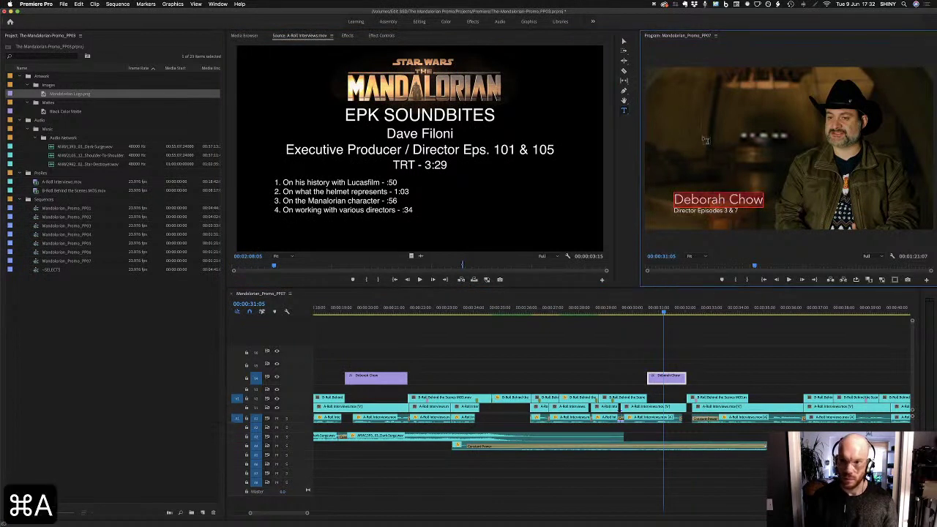
text(Dave)
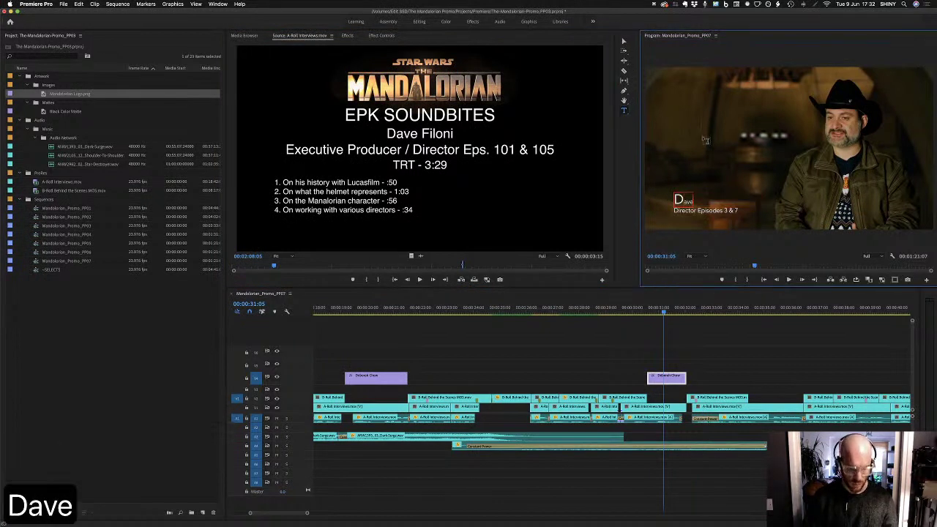
text( Filoni)
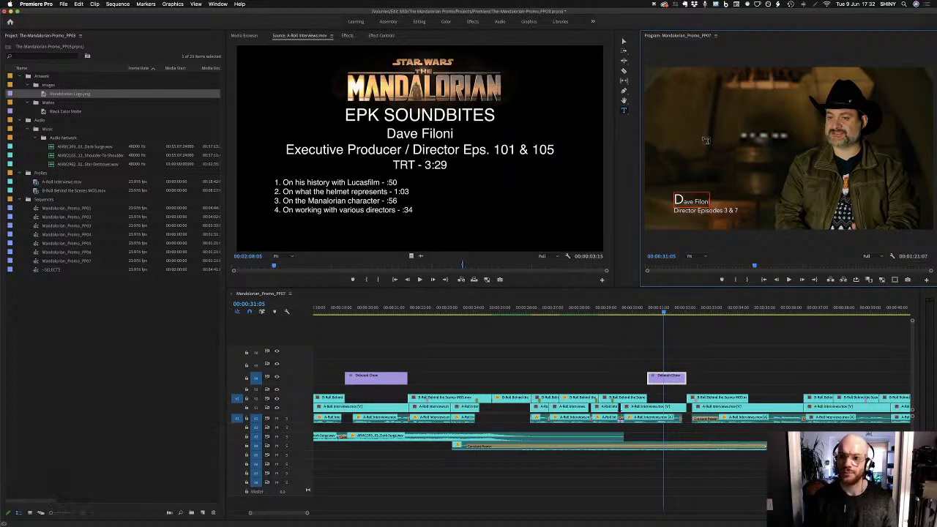
Delete the mismatched letters after the initial D and try retyping the name from there
key(BackSpace)
key(BackSpace)
key(BackSpace)
key(BackSpace)
key(BackSpace)
key(BackSpace)
key(BackSpace)
key(BackSpace)
key(BackSpace)
key(BackSpace)
key(BackSpace)
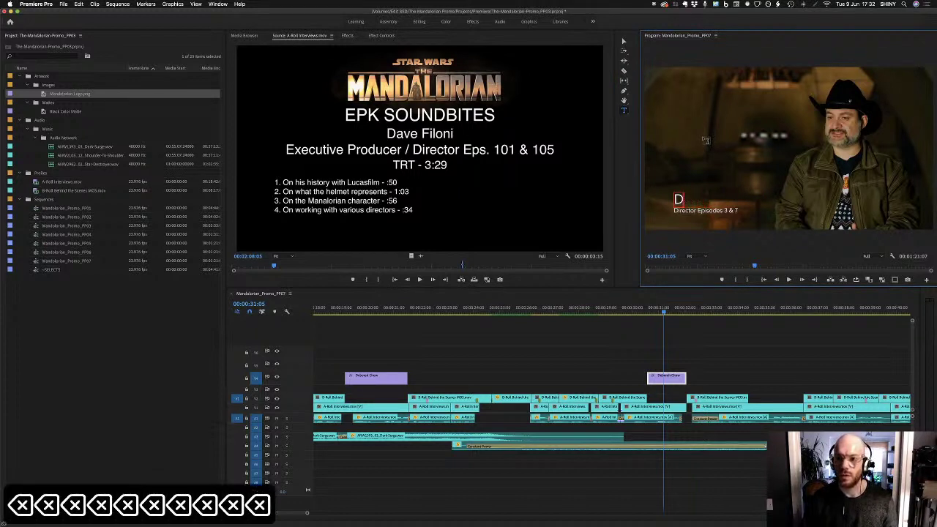
text(Da)
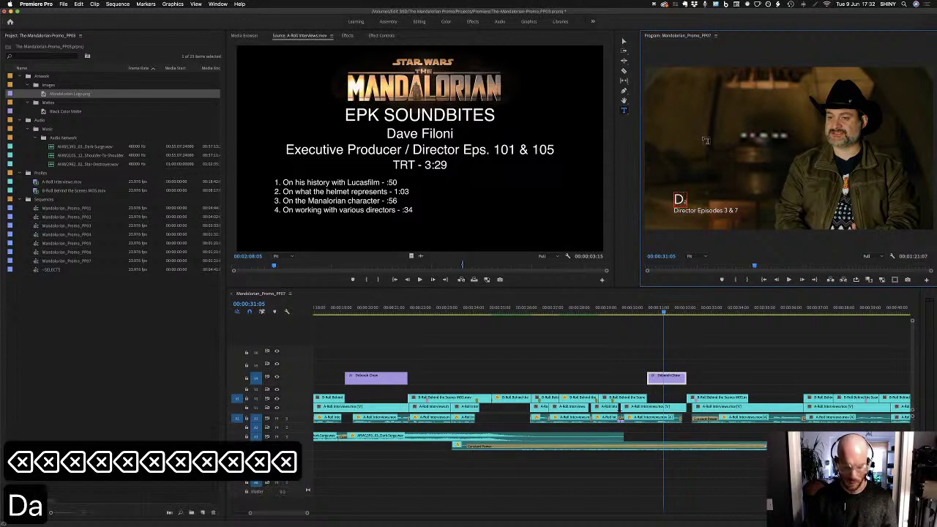
key(BackSpace)
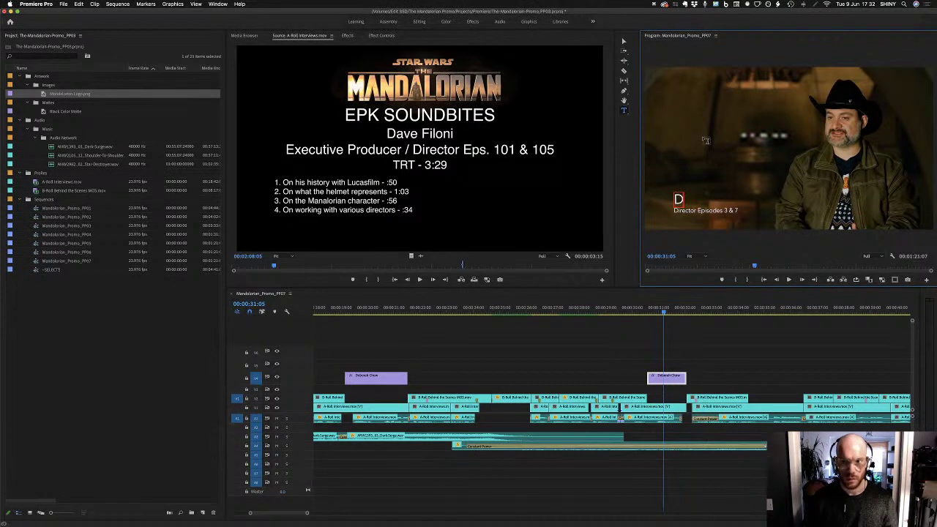
text(a)
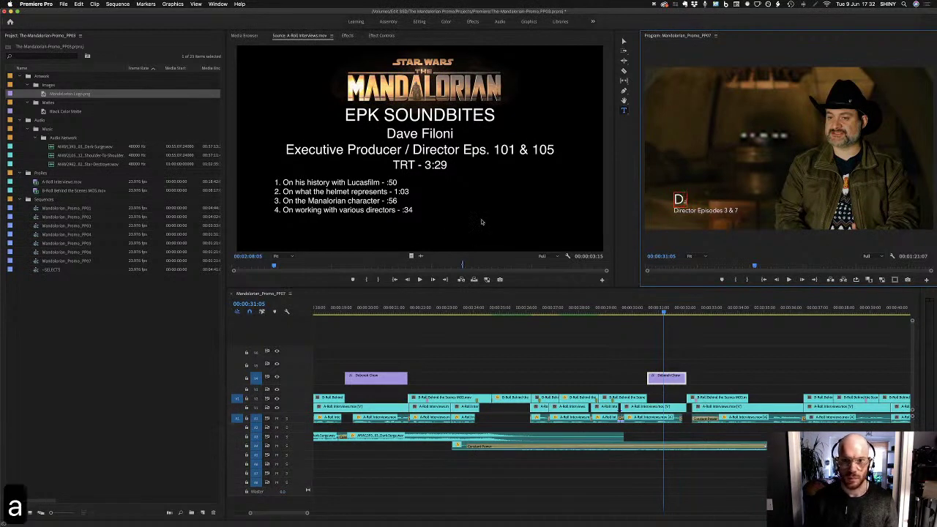
key(BackSpace)
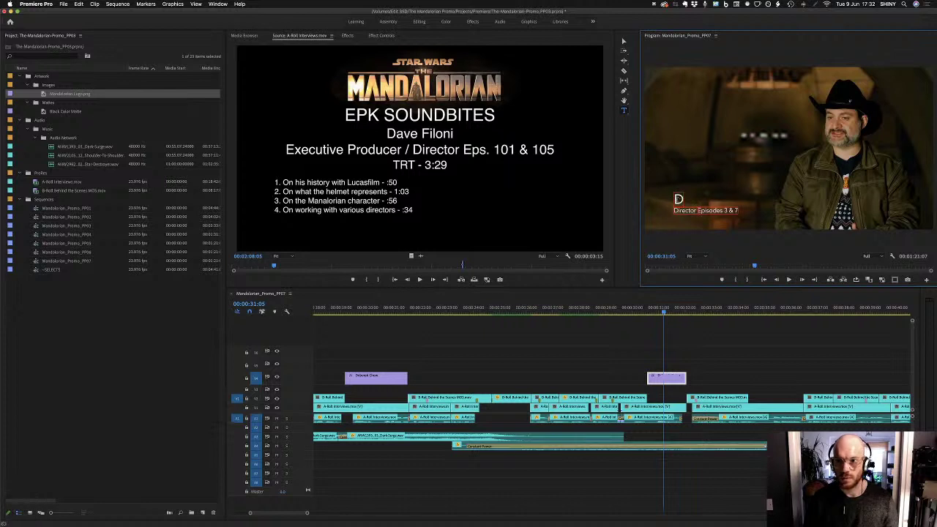
Try retyping the first name before and after the remaining D, deleting the mismatched letters
text(Dav)
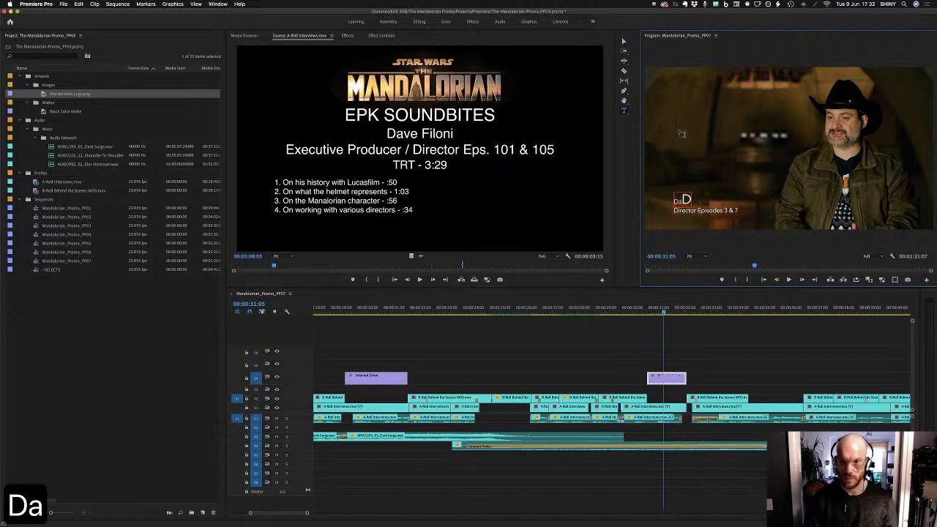
key(BackSpace)
key(BackSpace)
key(BackSpace)
key(BackSpace)
key(BackSpace)
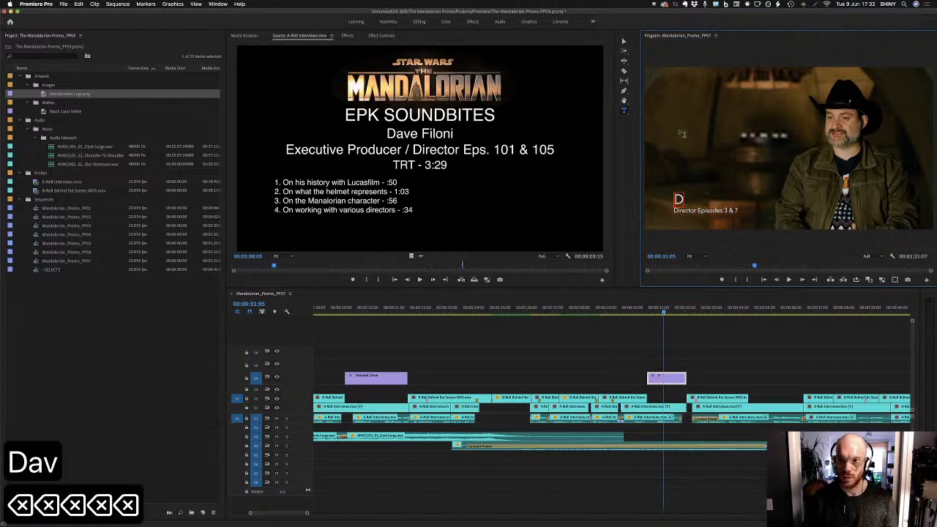
key(Right)
key(Right)
key(BackSpace)
key(BackSpace)
key(BackSpace)
key(BackSpace)
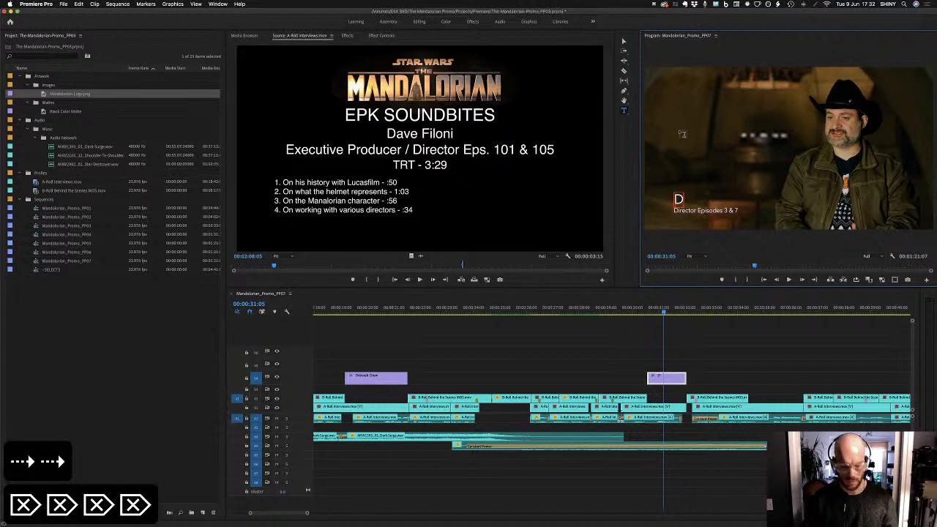
text(ave)
key(BackSpace)
key(BackSpace)
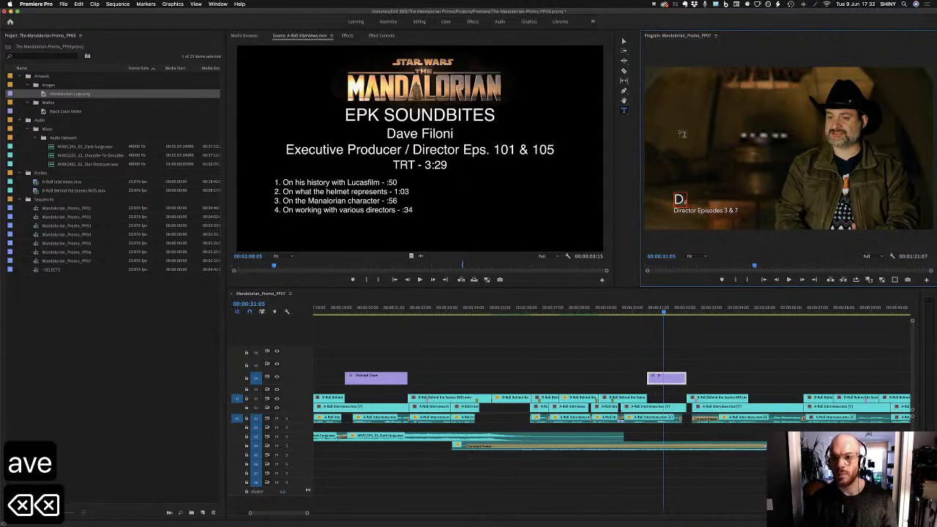
Empty the duplicated title's name line completely and enter Dave Filoni in it
key(BackSpace)
key(BackSpace)
click(668, 387)
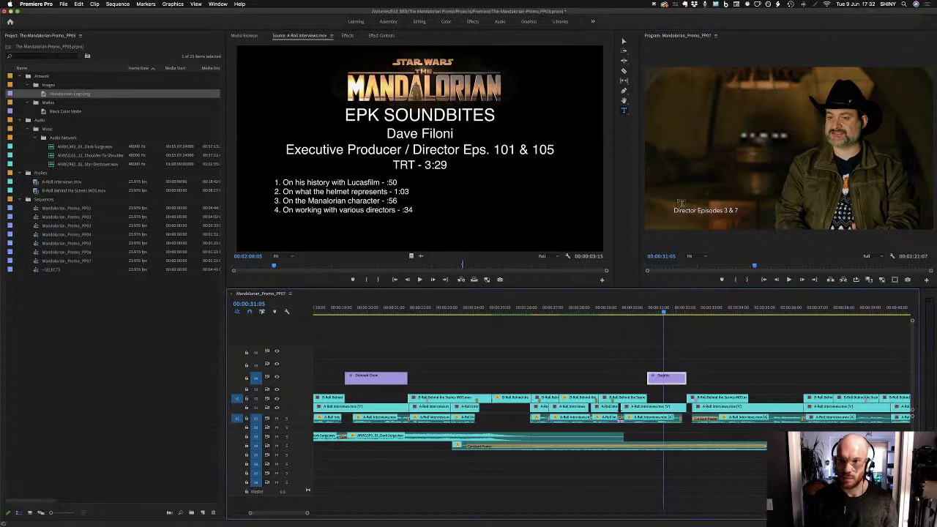
click(675, 203)
text(Da)
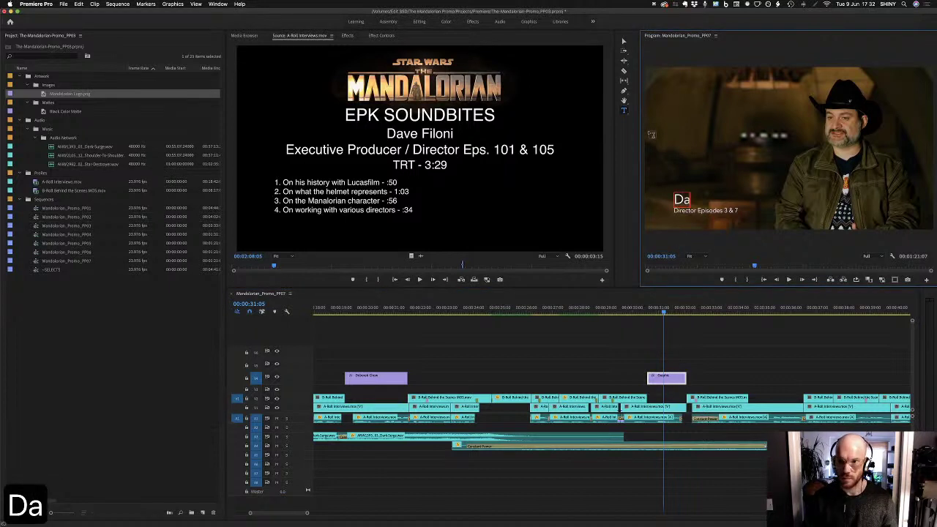
text(ve Filoni)
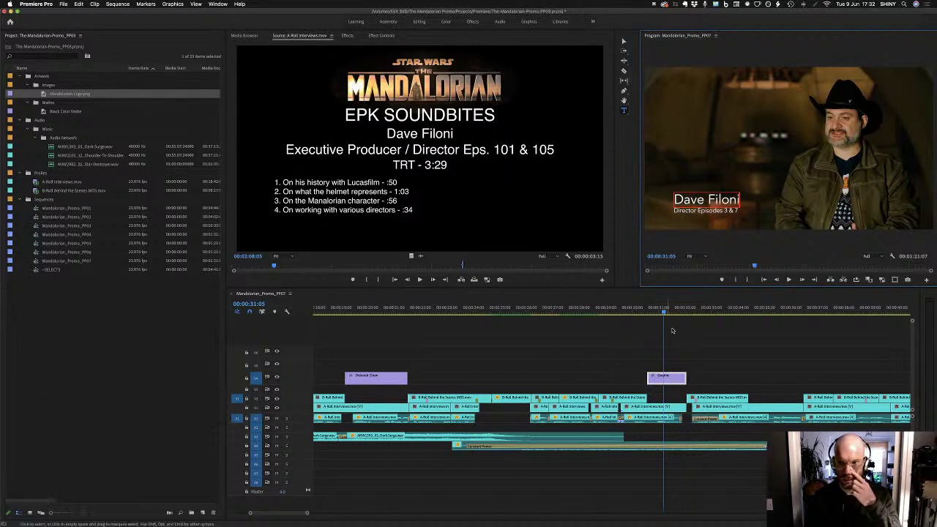
Play the sequence from just before the Dave Filoni title to check how it appears over the interview
click(690, 342)
key(space)
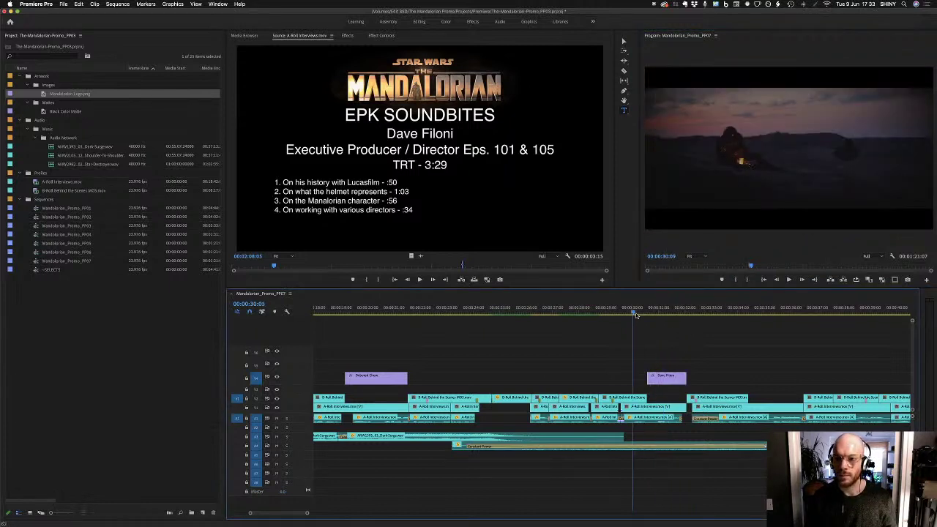
key(space)
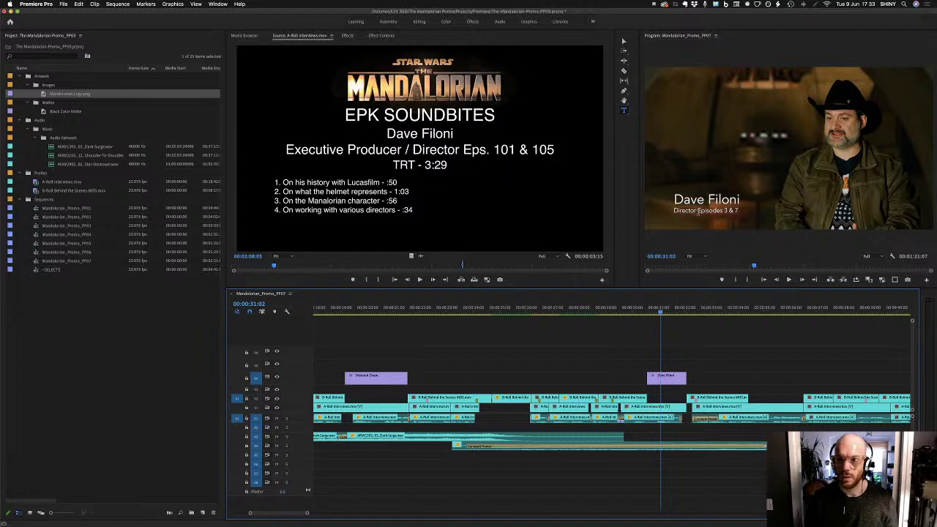
Replace the role line under the name in the Dave Filoni title with "Executive Producer"
click(700, 211)
key(super+a)
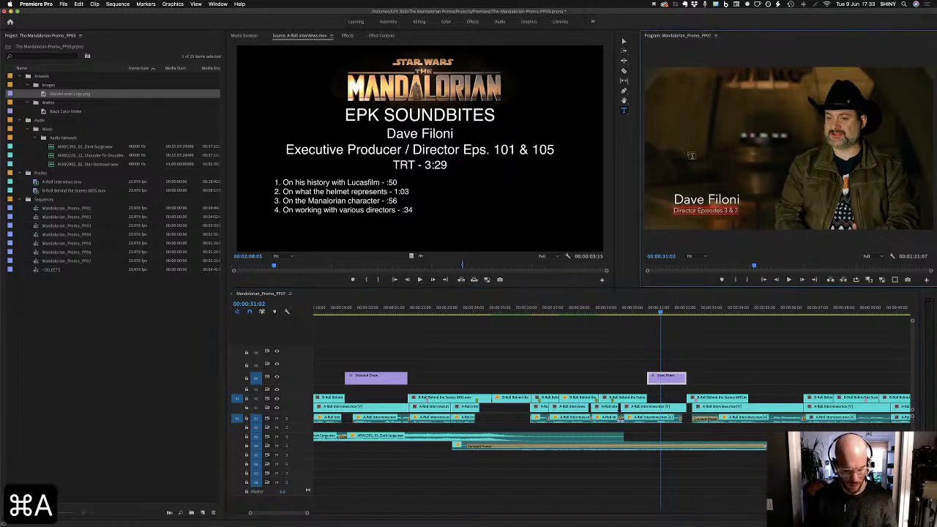
text(Exec)
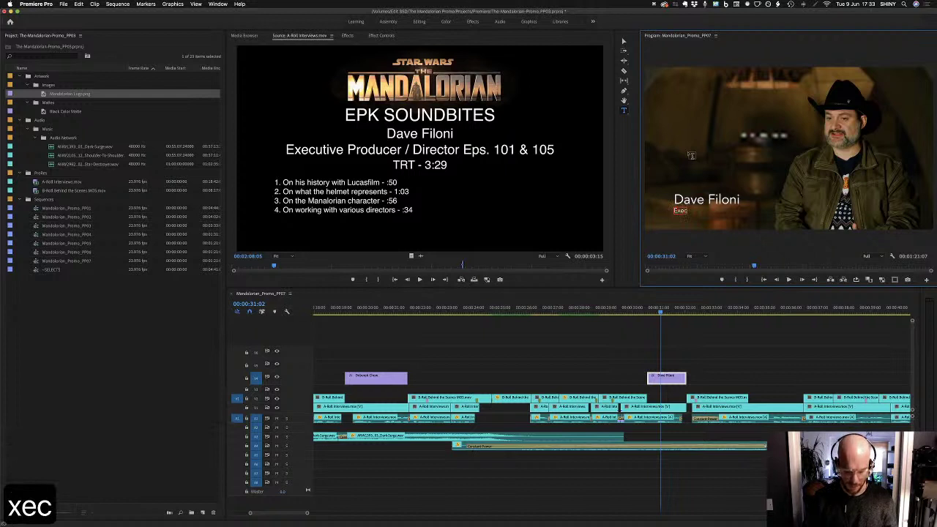
text(ut)
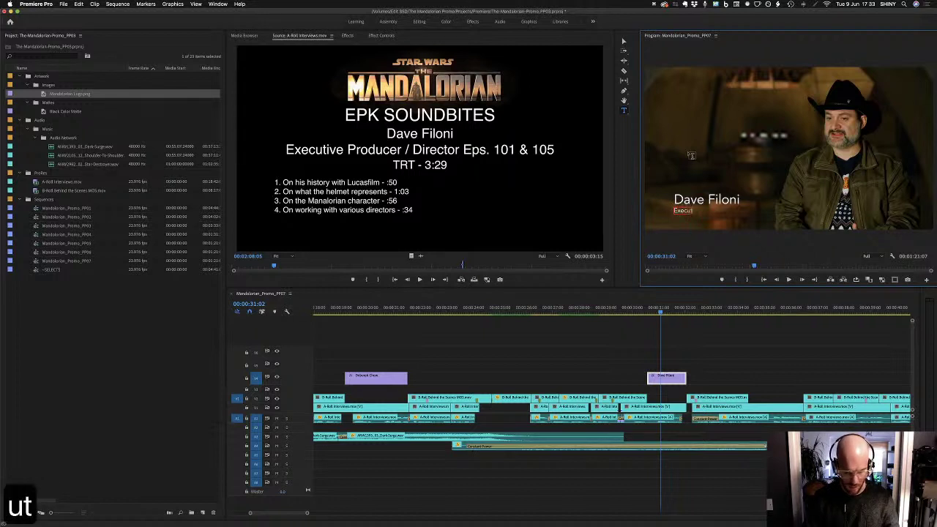
text(ive Prodi)
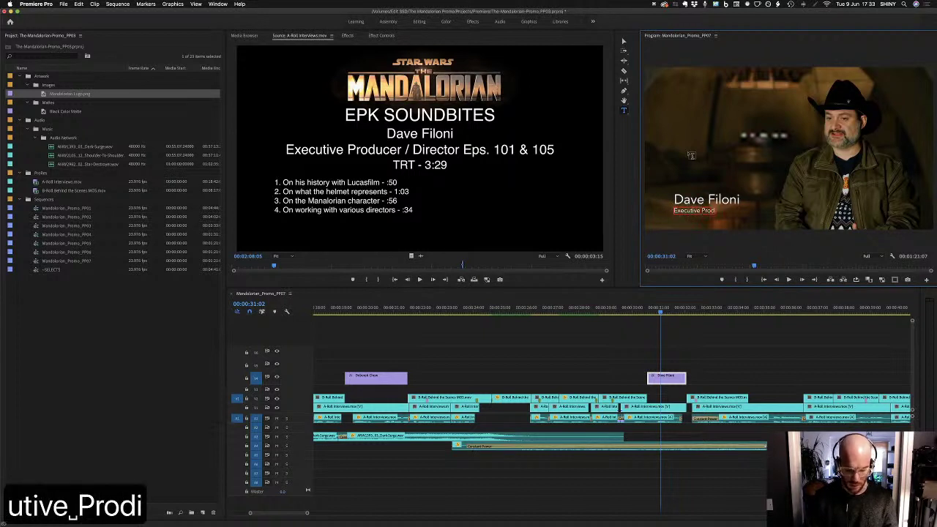
key(BackSpace)
text(ucer)
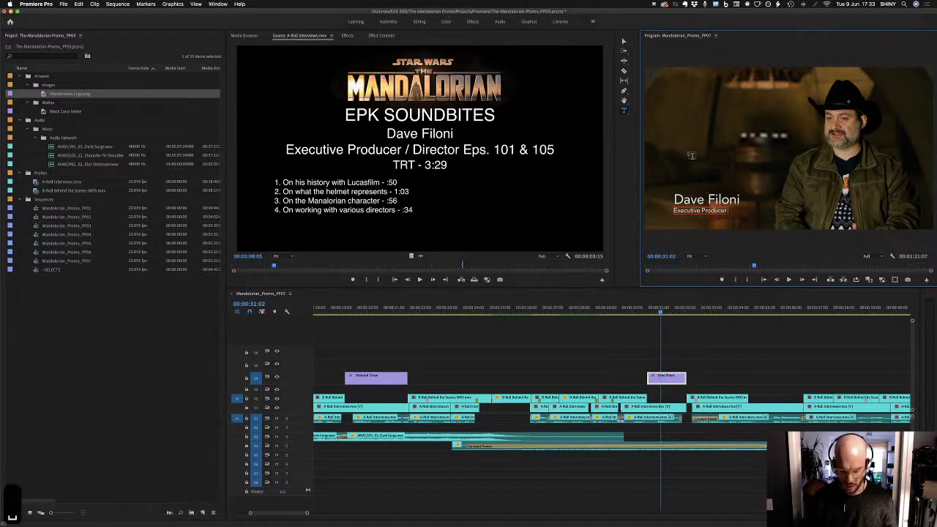
Extend the role line in the Dave Filoni title to read "Executive Producer/Director Episodes 1 & 5"
text( /)
key(BackSpace)
key(BackSpace)
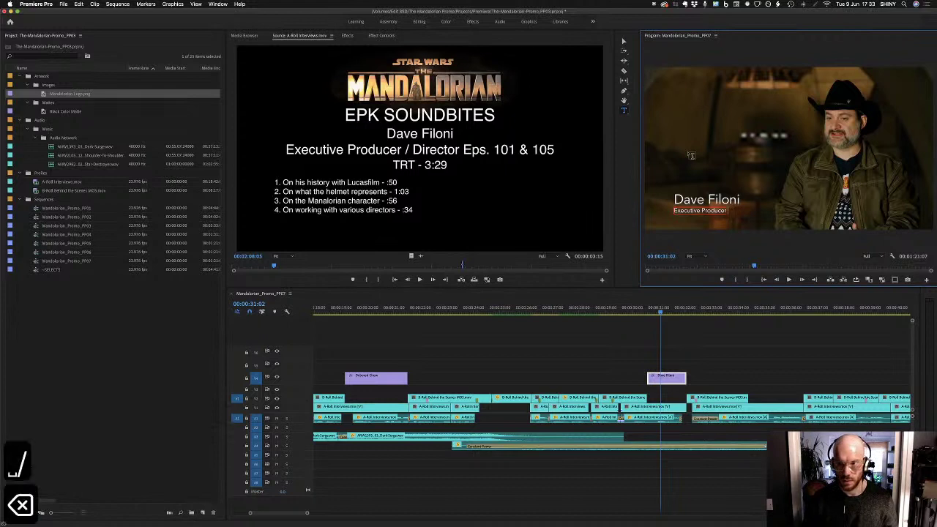
text(/Dir)
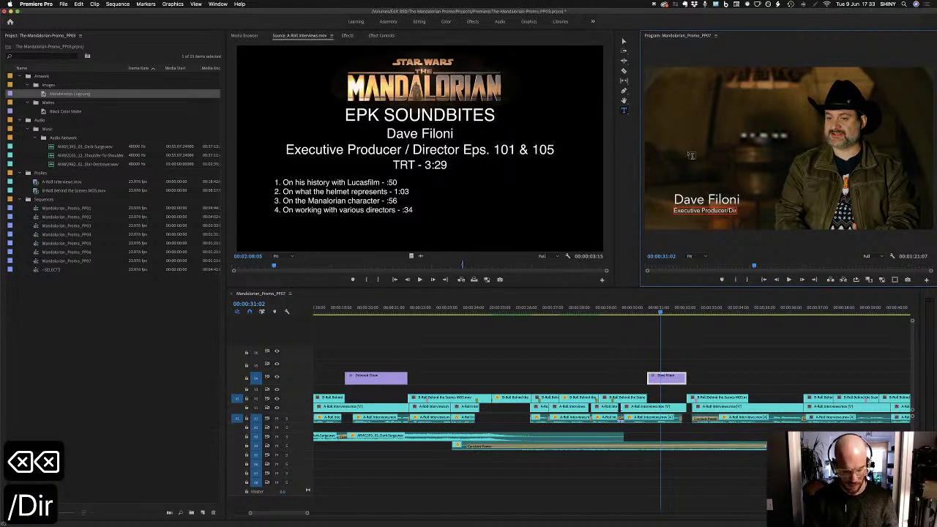
text(ector)
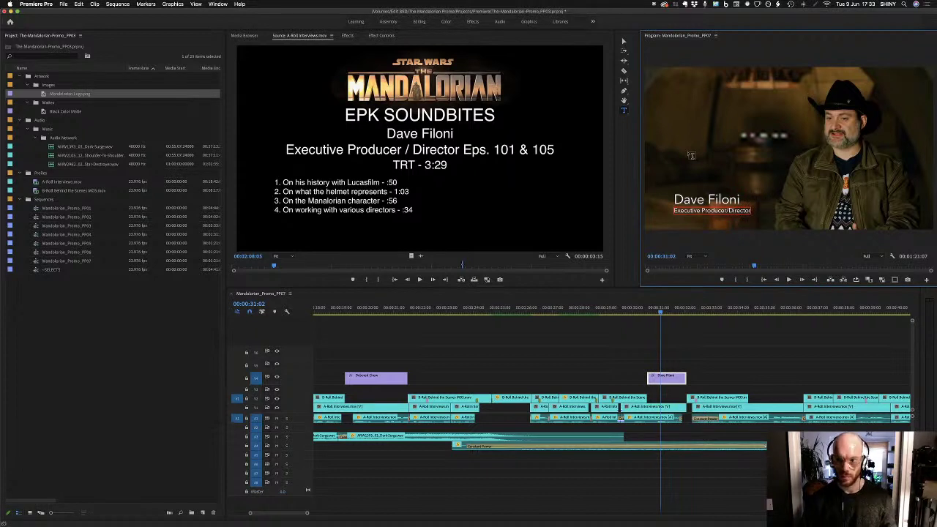
text(Episodes)
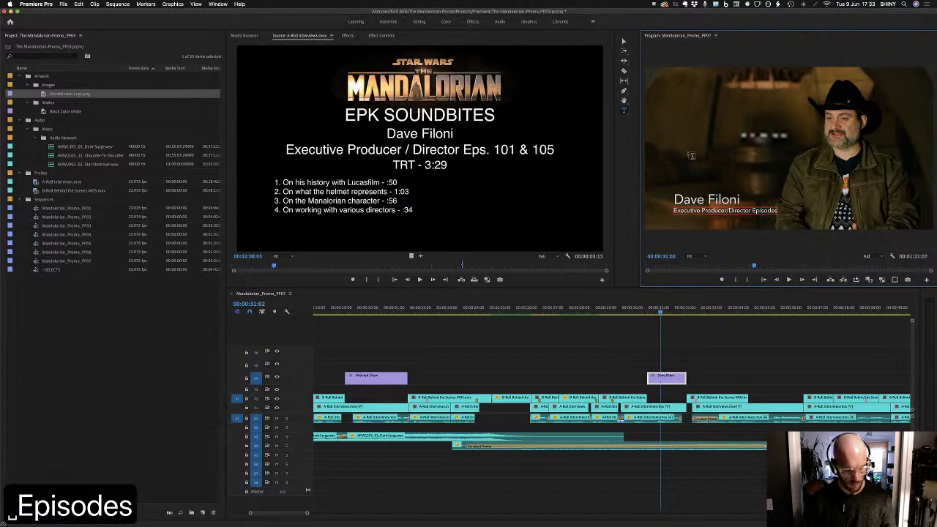
text( 1 & 5)
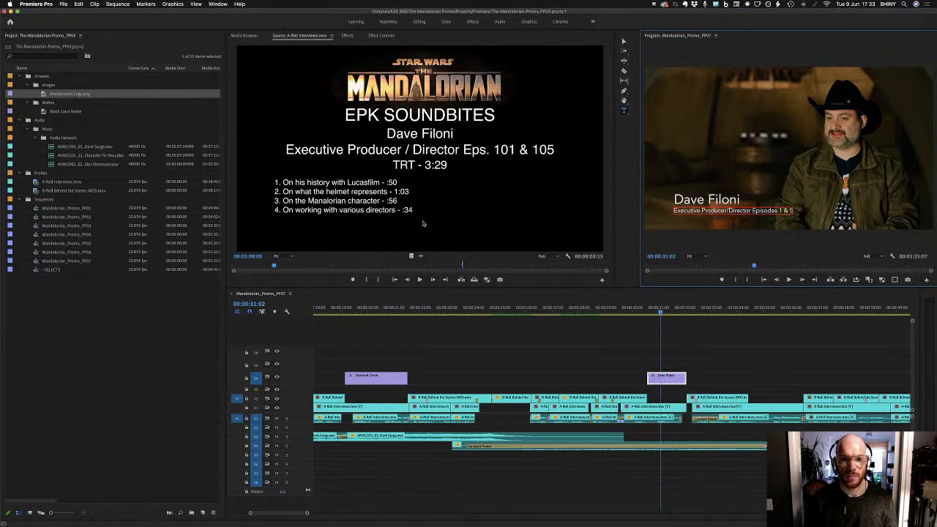
click(679, 342)
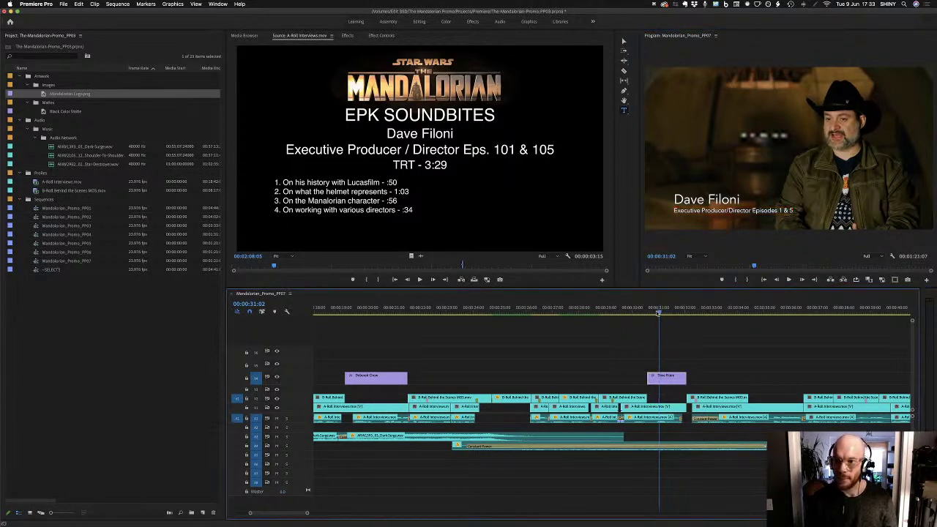
Play the sequence from before the Dave Filoni title to judge how long the title and its interview shot stay up
drag(659, 314, 621, 315)
key(space)
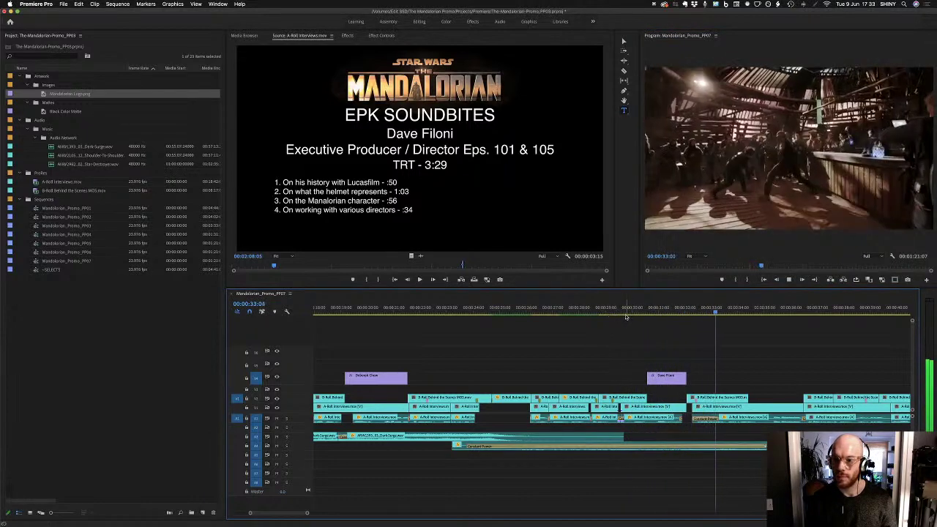
drag(629, 315, 541, 316)
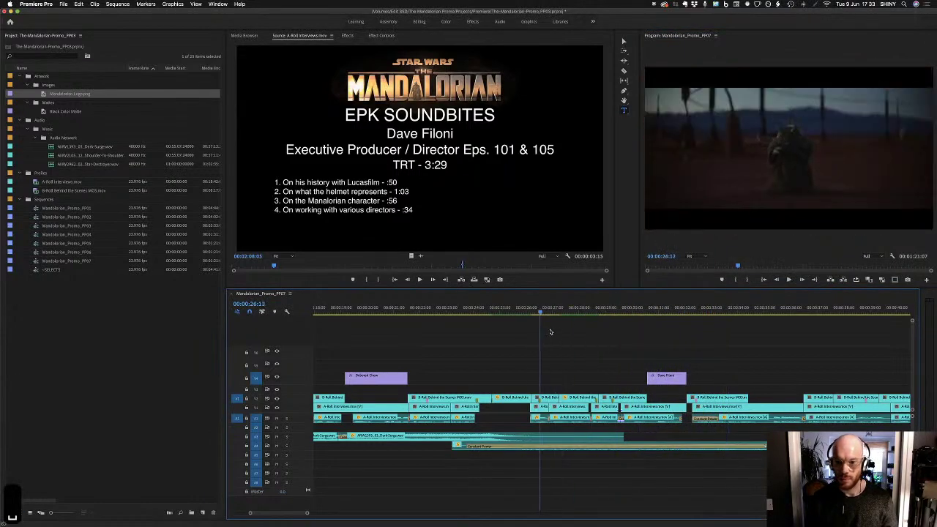
key(minus)
click(526, 312)
key(equal)
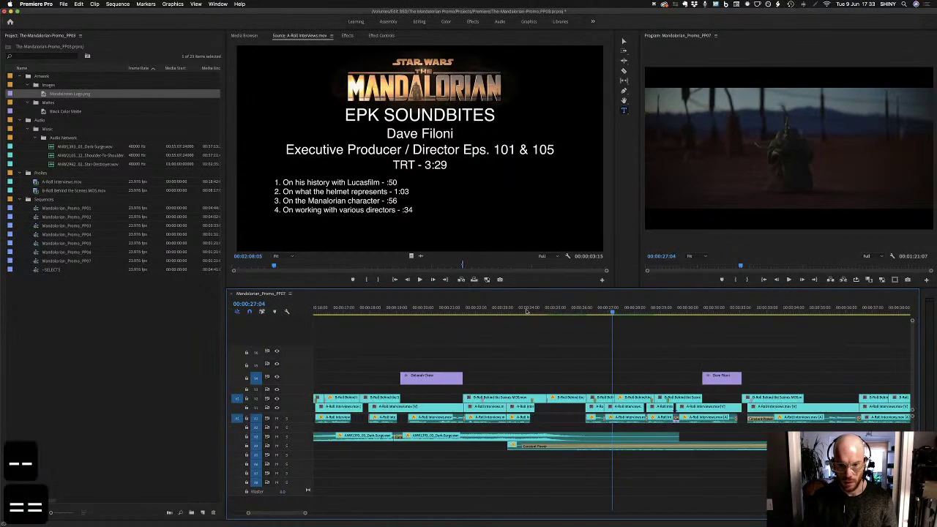
key(space)
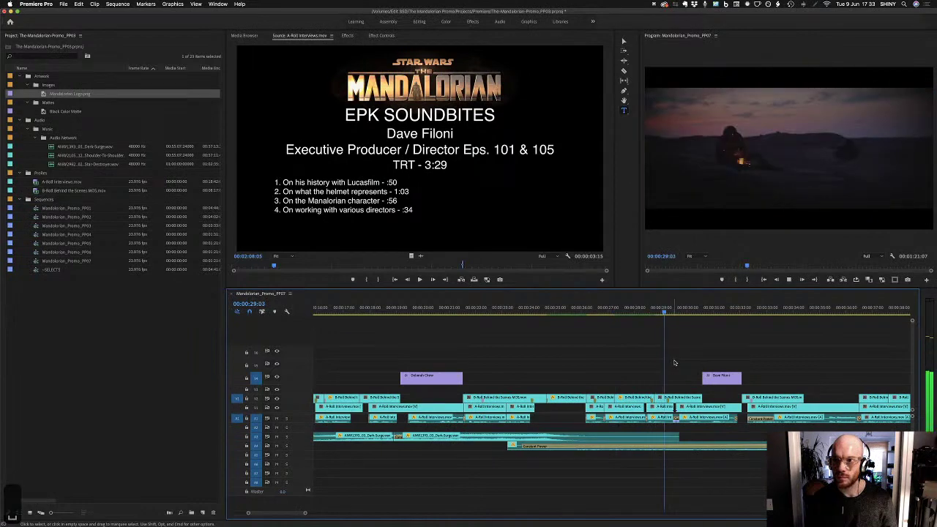
key(space)
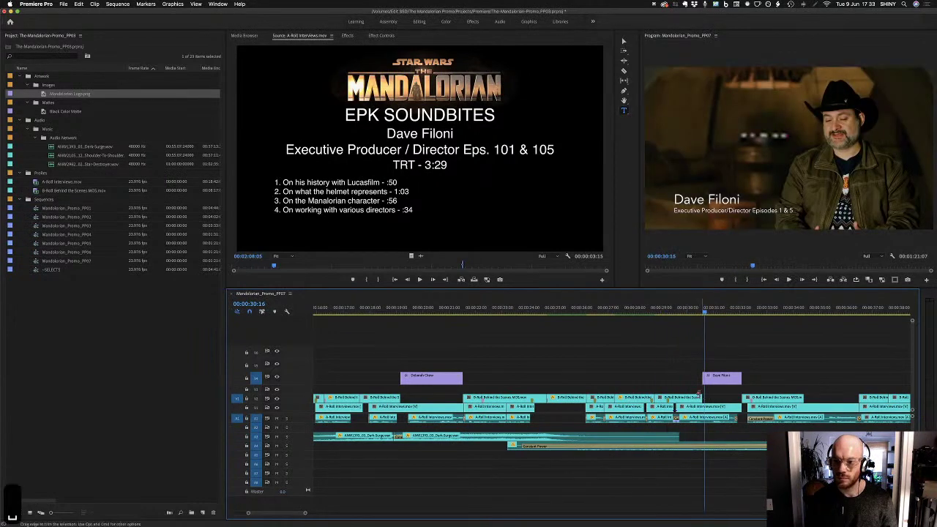
Shorten the end of the B-roll clip before Dave Filoni's shot, extend the title's start back to that cut, and play the section
drag(699, 398, 696, 377)
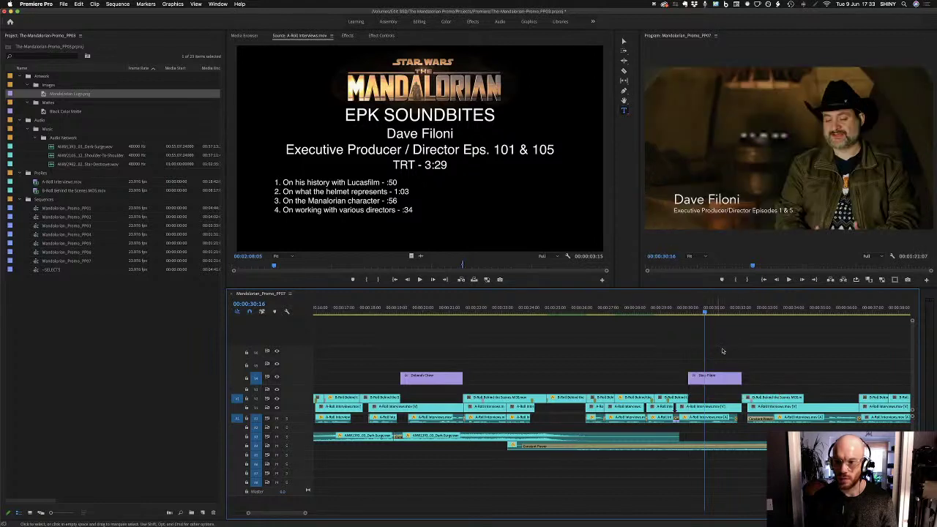
key(space)
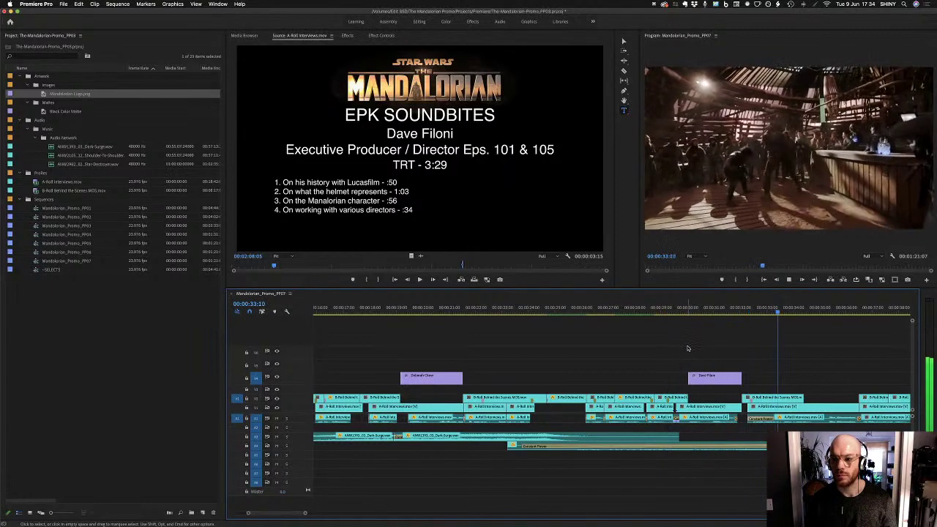
key(space)
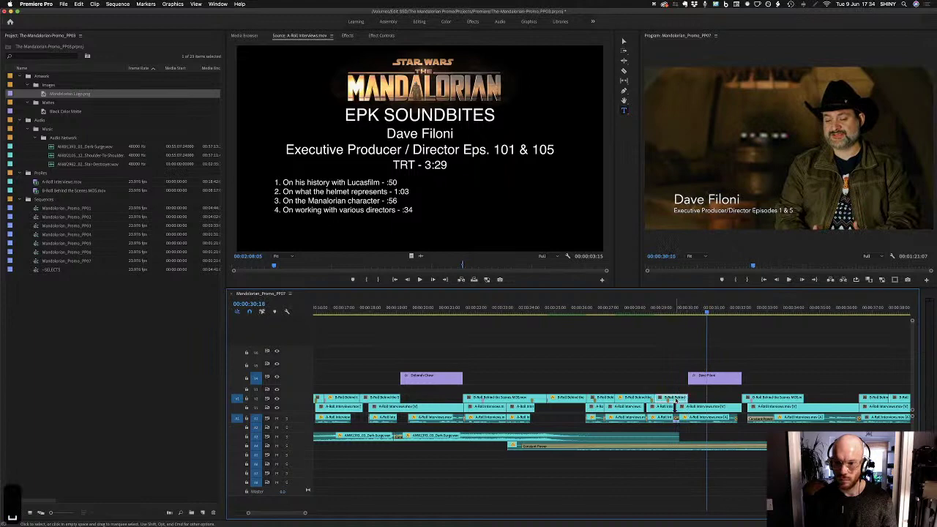
Nudge the B-roll clip before Dave Filoni's shot a few frames earlier, extend the title's start to meet it, and play the section
key(super+shift+Left)
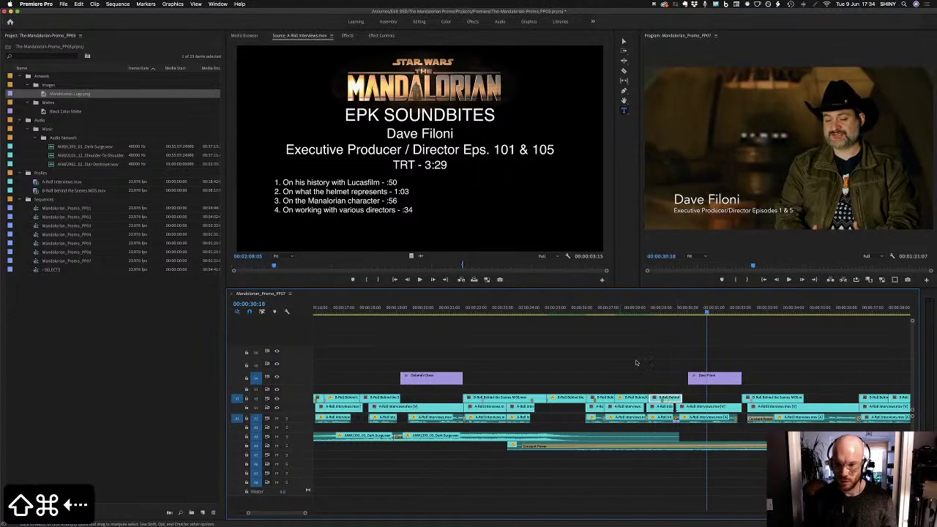
drag(691, 377, 682, 377)
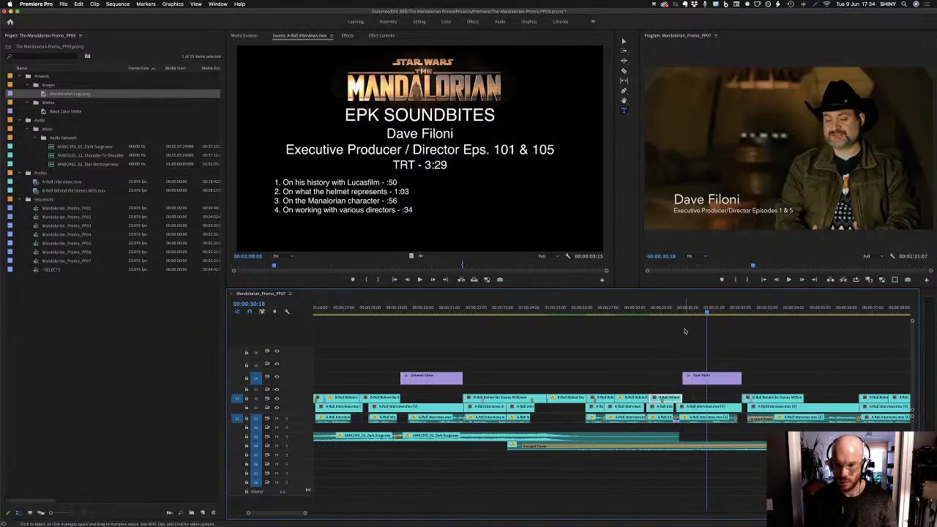
click(594, 311)
key(space)
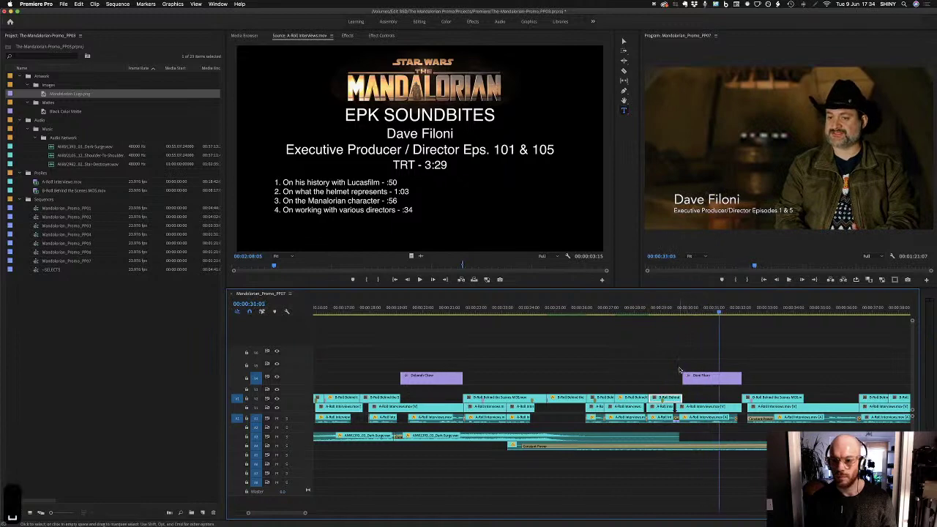
click(678, 307)
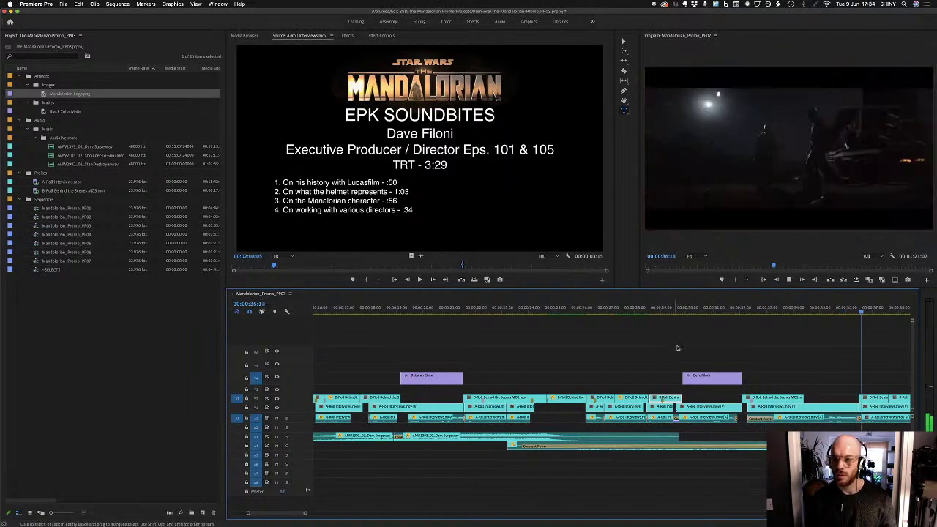
key(space)
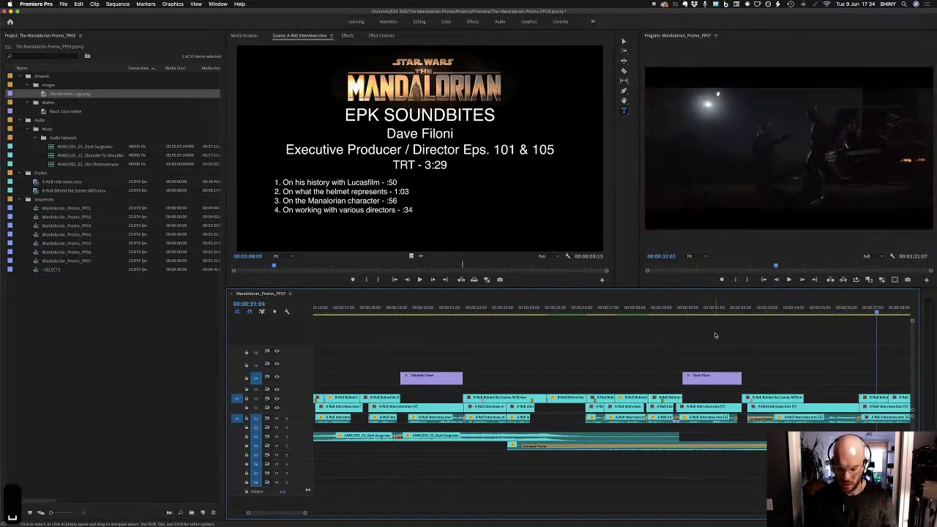
Duplicate the Pedro Pascal title over the next untitled interview shot, starting where its B-roll ends at about 00:00:41:23
key(minus)
key(space)
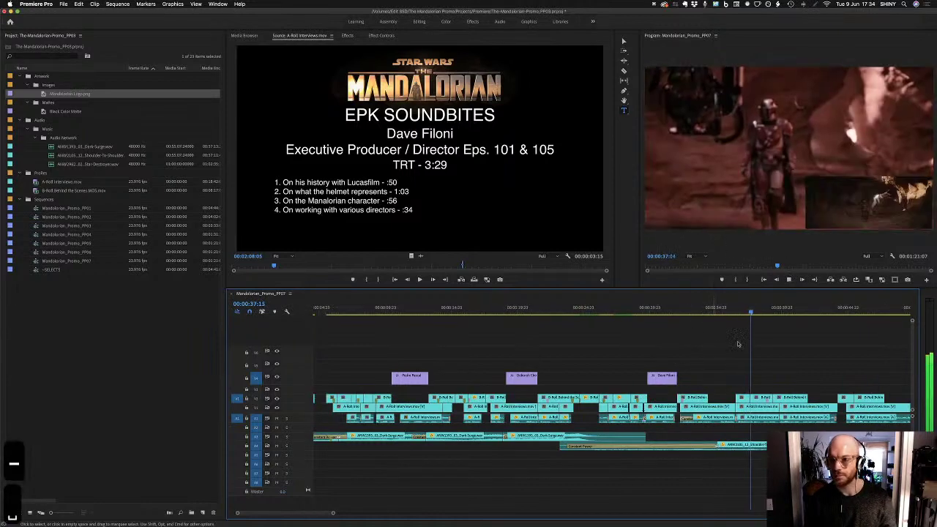
drag(293, 514, 308, 515)
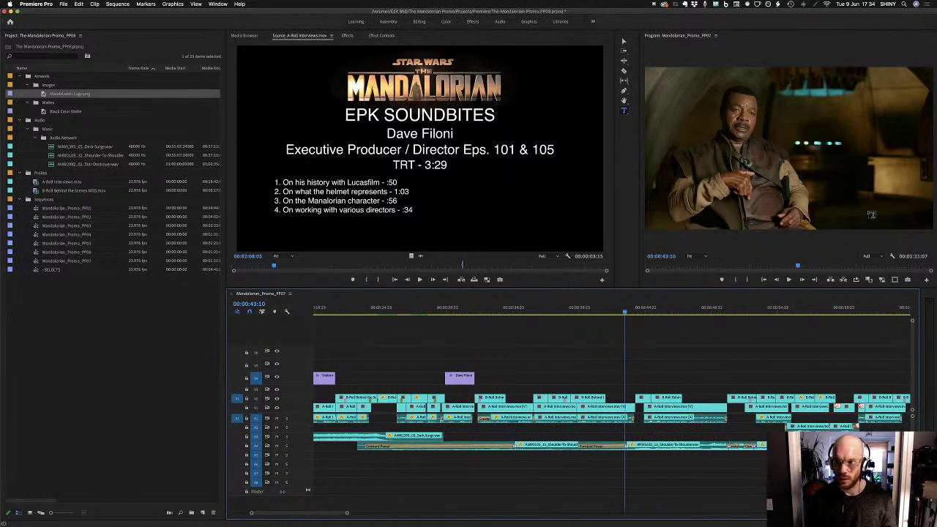
key(v)
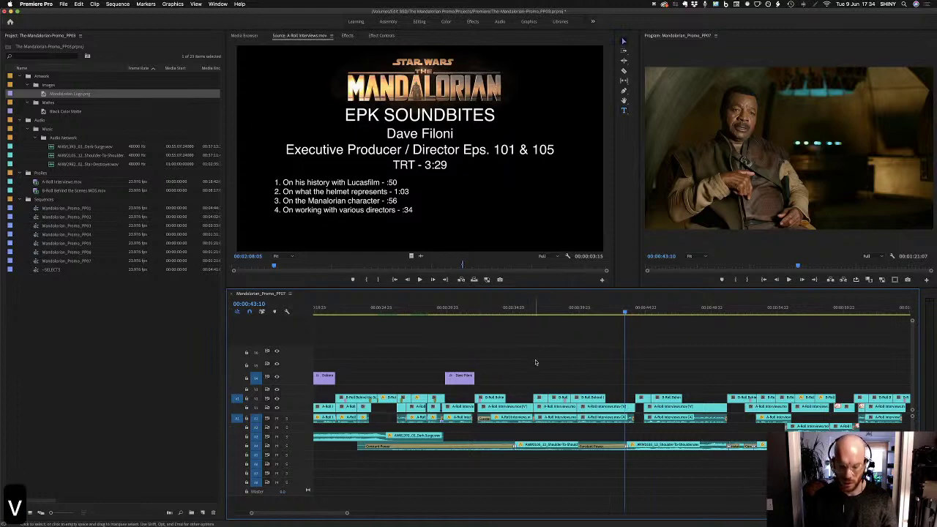
key(minus)
click(395, 313)
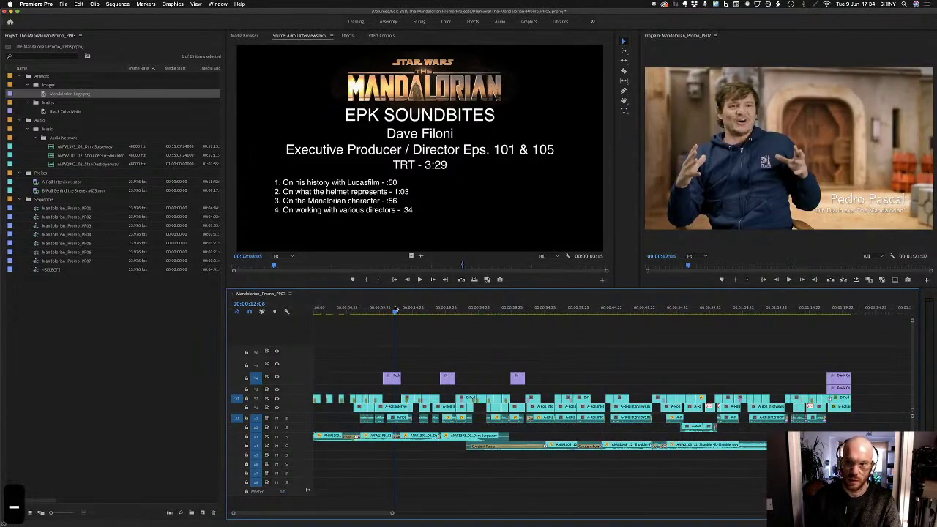
drag(393, 381, 600, 380)
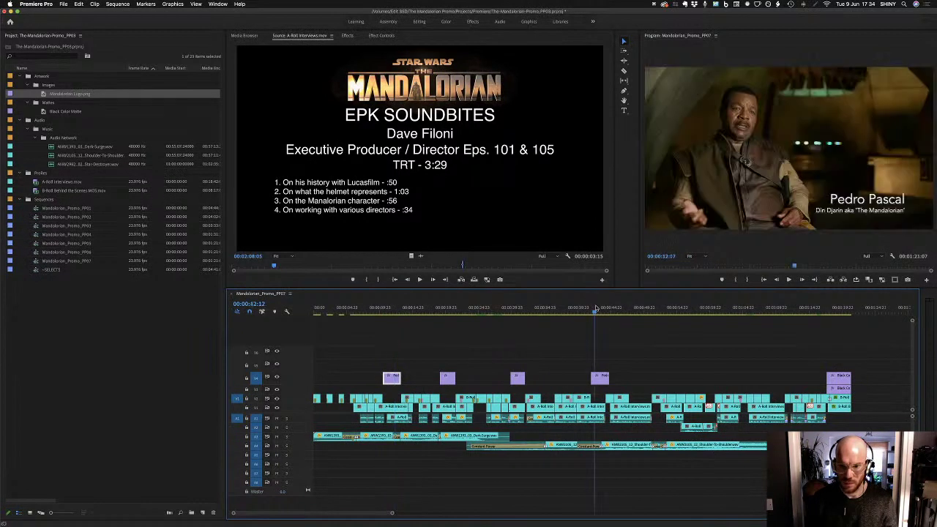
Trim the end of the duplicated Pedro Pascal title to the end of the interview shot beneath it and play it back
click(597, 311)
key(shift+equal)
key(shift+equal)
key(shift+equal)
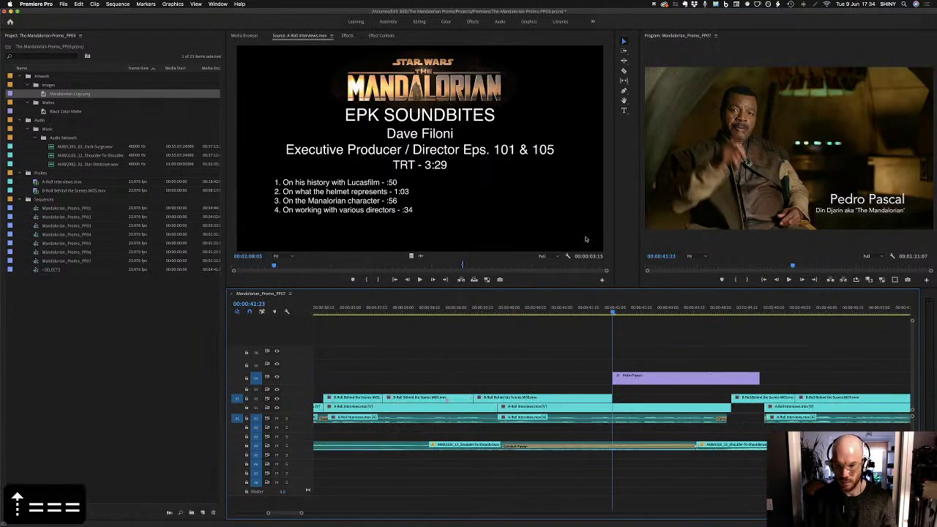
key(Down)
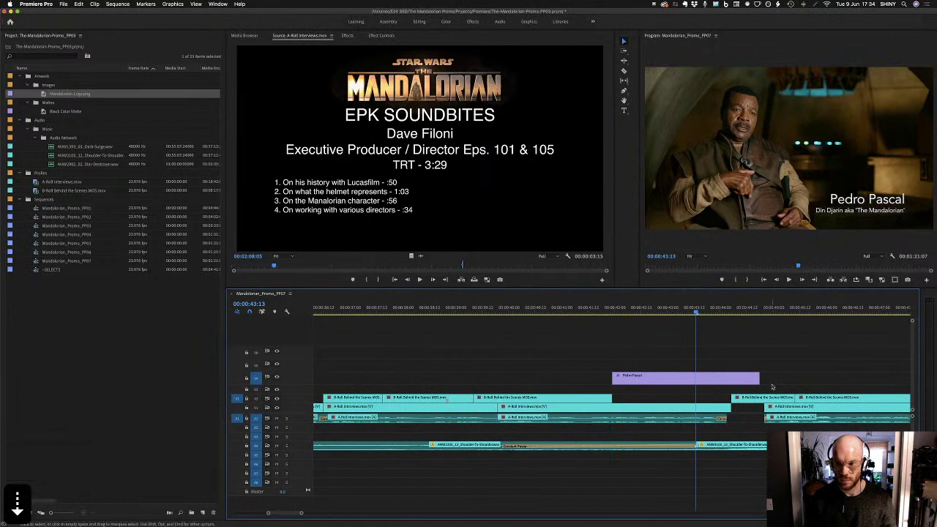
drag(759, 378, 731, 378)
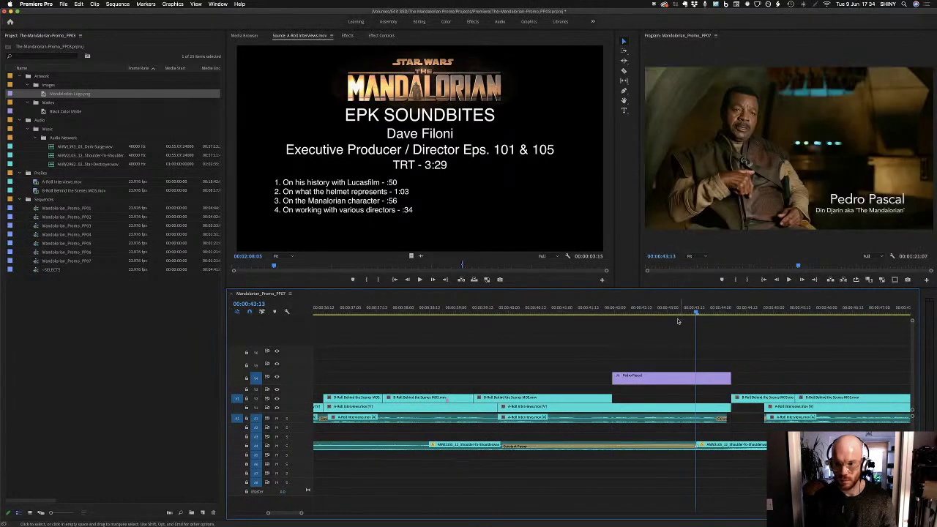
click(603, 309)
key(space)
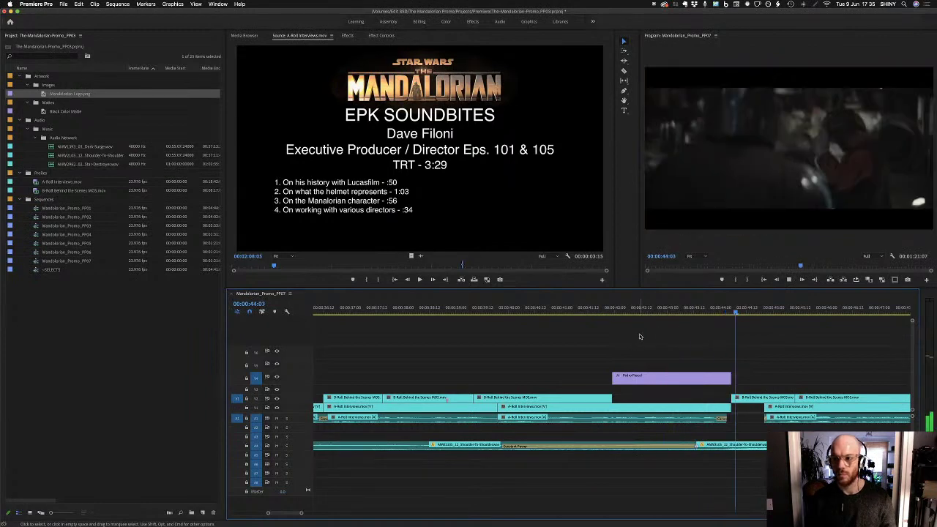
key(space)
Match frame the interview clip under the duplicated title at 00:00:43:01 to open its original A-Roll Interviews footage
click(669, 322)
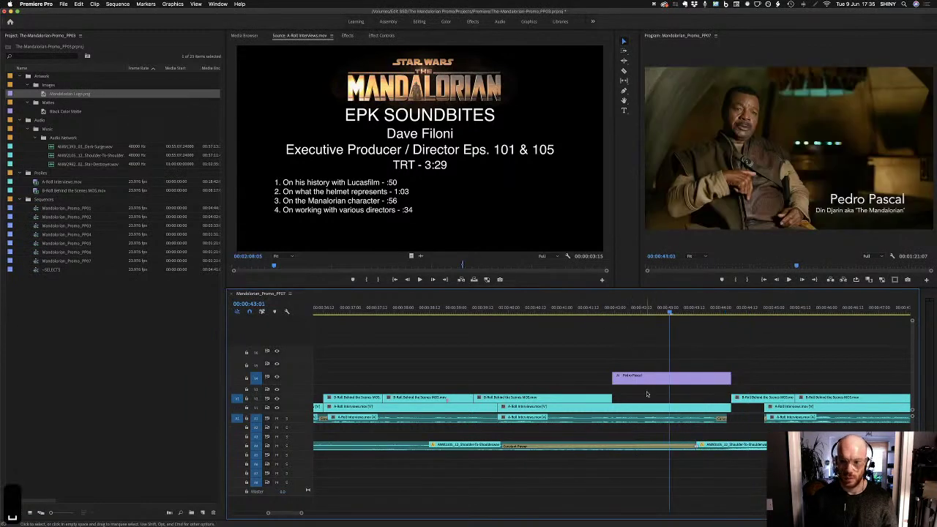
click(665, 407)
key(f)
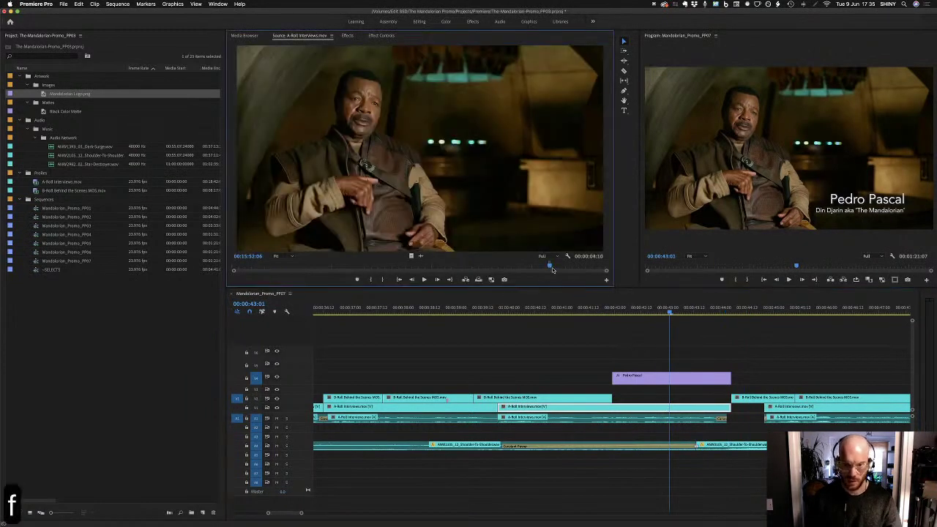
Scrub and play through the A-Roll Interviews source footage, looking for an on-screen caption identifying the interviewee
drag(512, 268, 478, 272)
key(space)
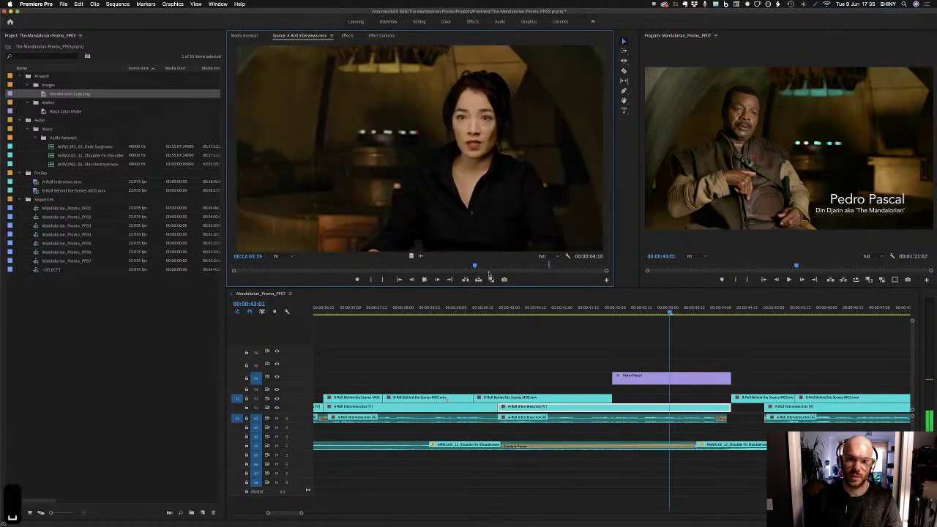
key(l)
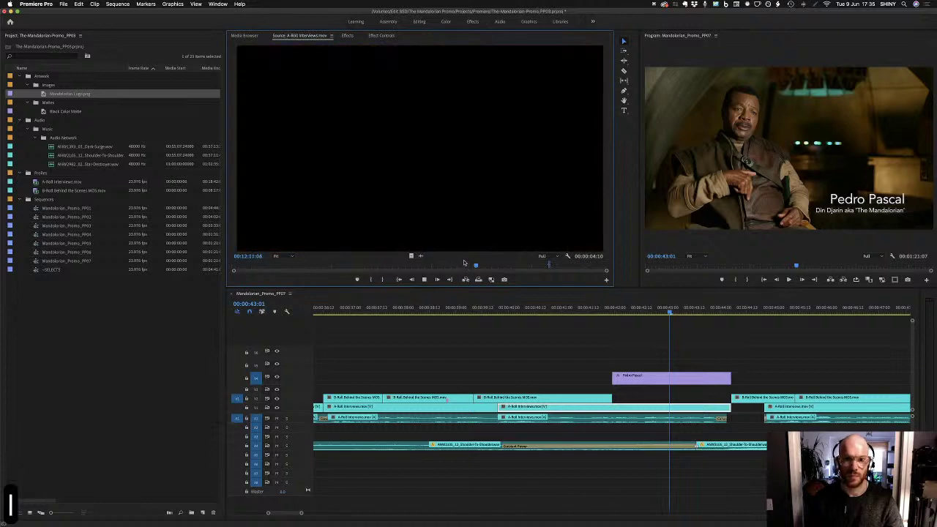
key(k)
drag(484, 265, 553, 266)
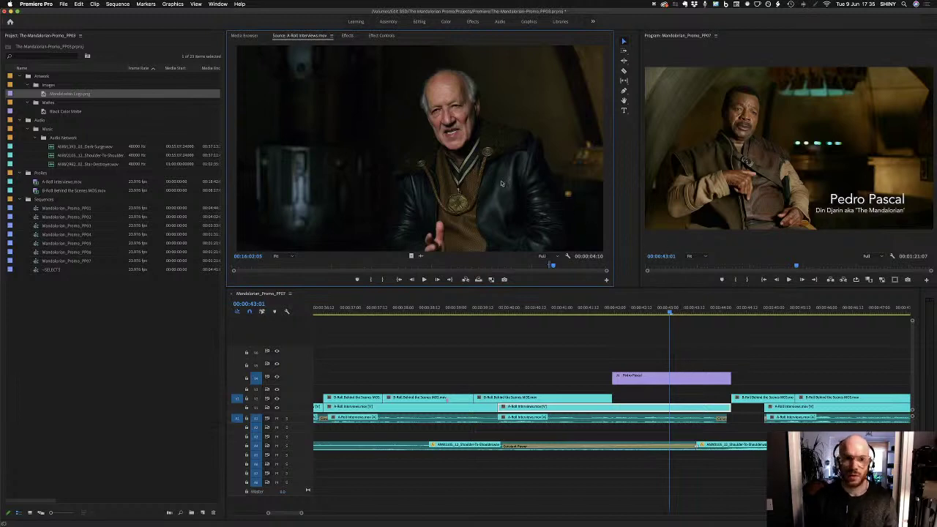
Switch to the Brave browser and search the web in a new tab for "greef mandalorian actor"
key(super+Tab)
key(super+Tab)
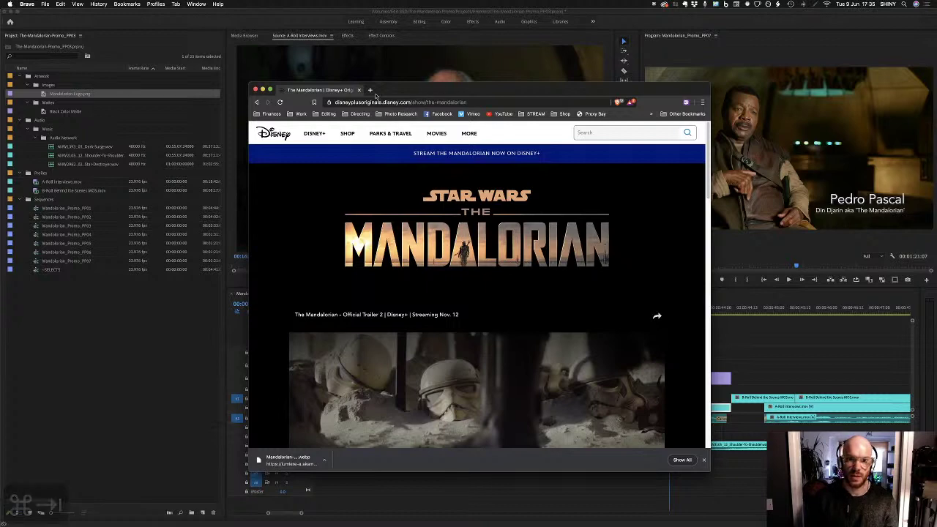
key(super+t)
text(greef)
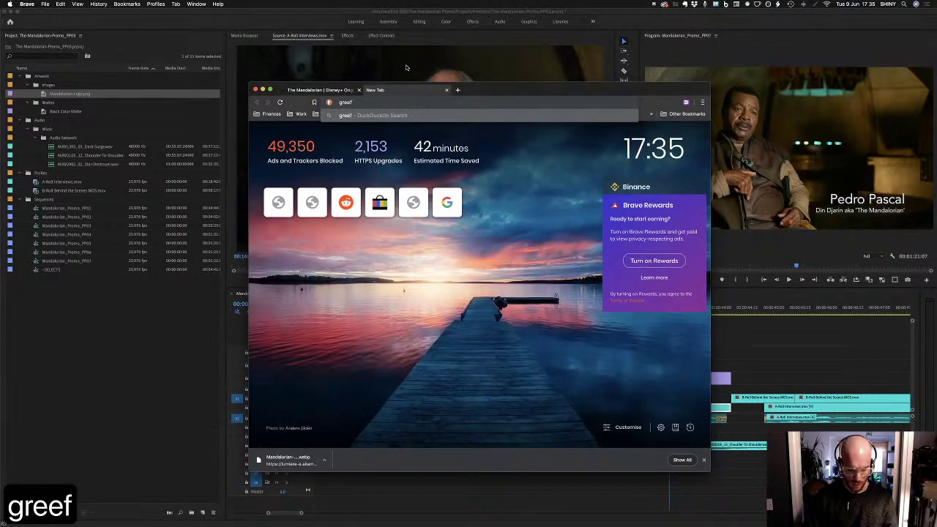
text( manda)
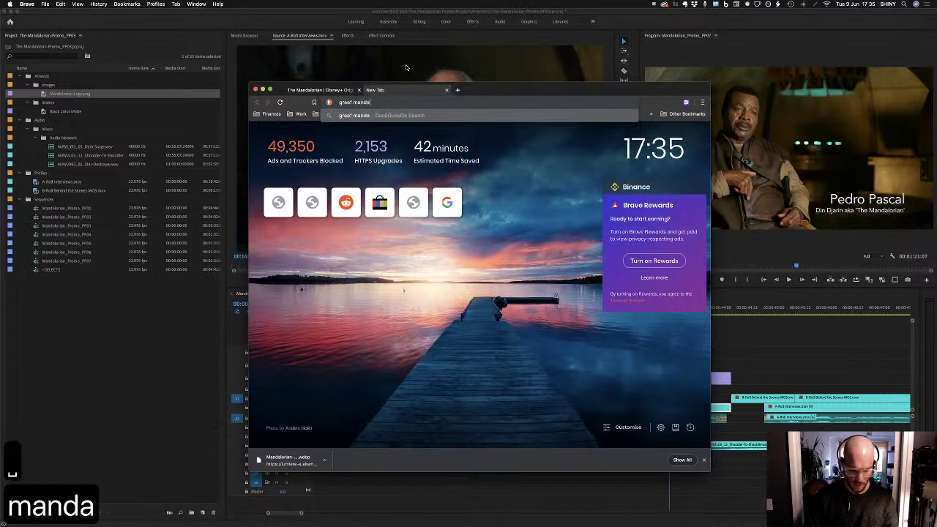
text(lorian)
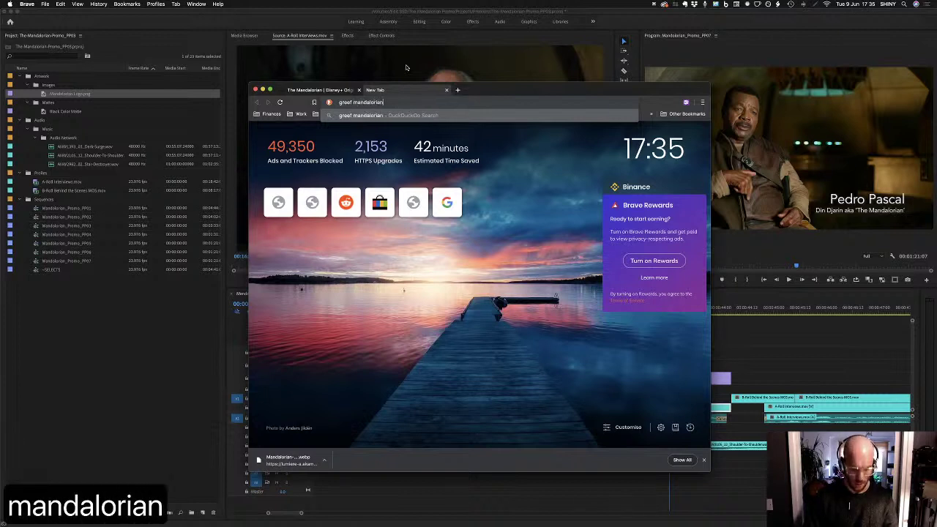
text( actor)
key(Return)
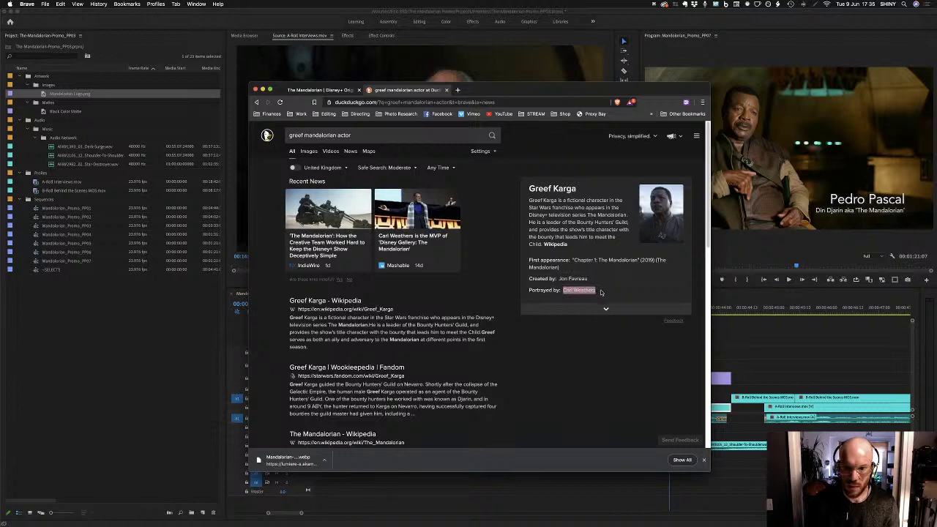
Copy the actor's name from the search result and replace the duplicated title's name line in Premiere Pro with "Carl Weathers"
key(super+c)
key(super+c)
click(874, 211)
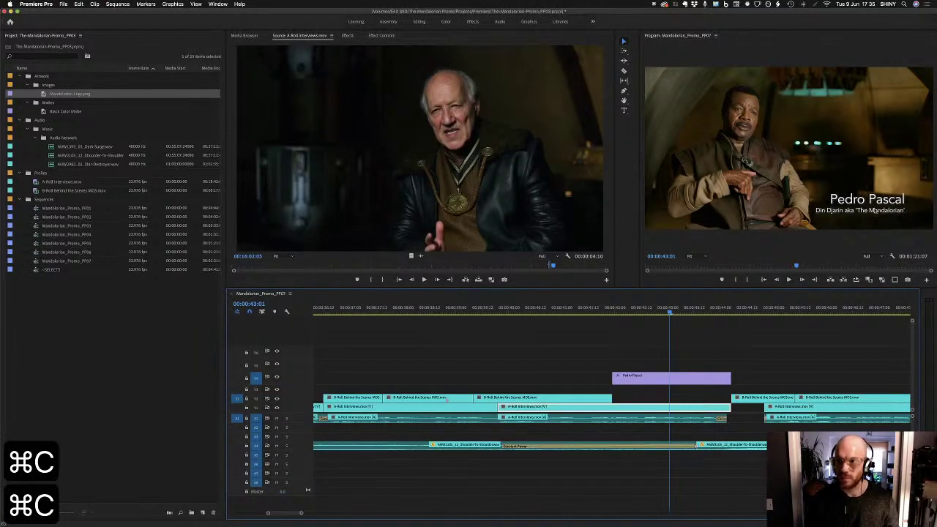
key(t)
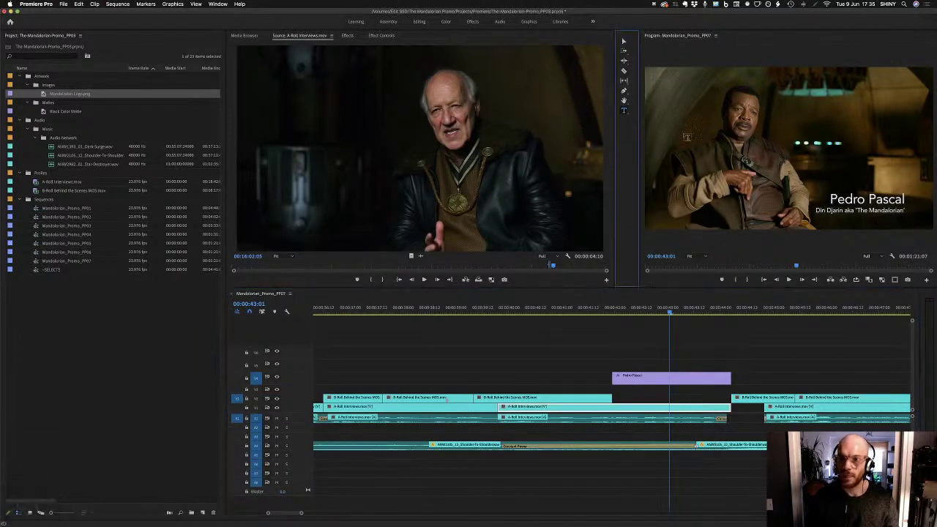
click(867, 199)
key(super+a)
key(super+v)
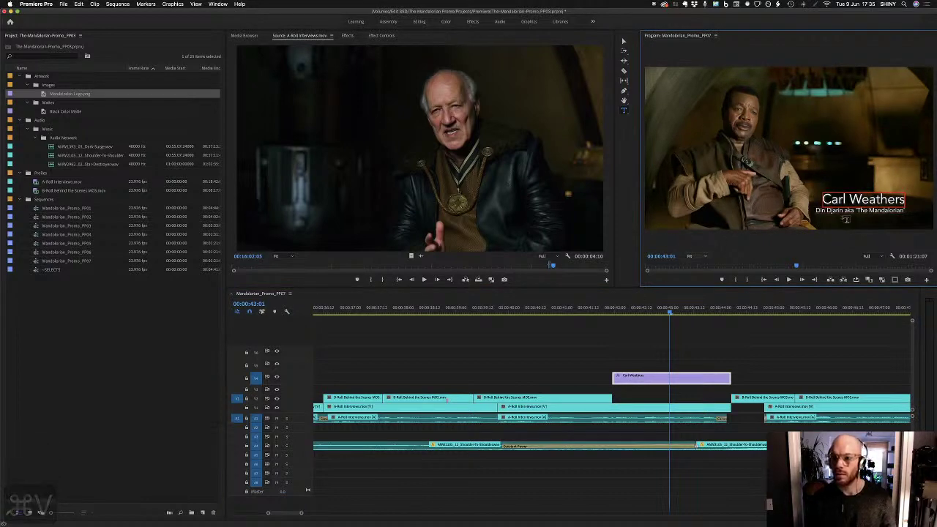
Copy the character name from the browser and replace the Carl Weathers title's role line with 'Greef Karga' in single quotes
key(super+Tab)
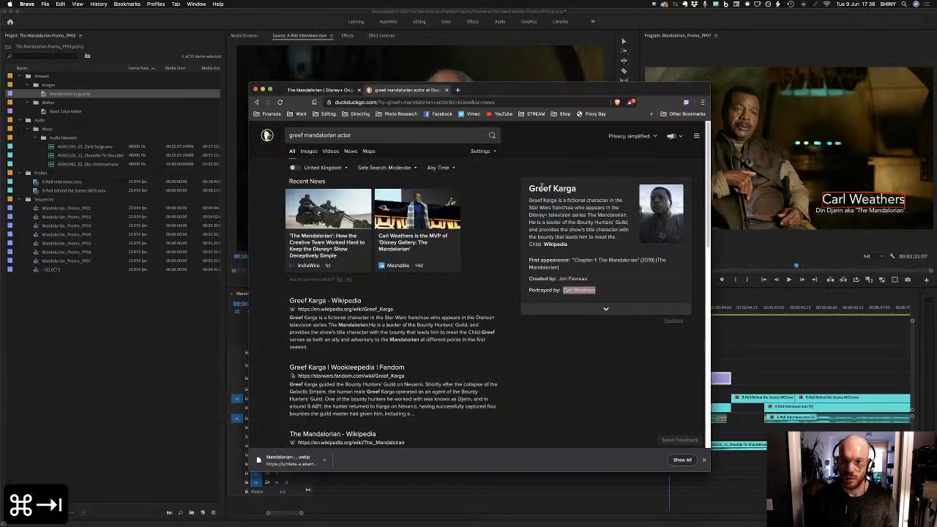
drag(563, 189, 578, 187)
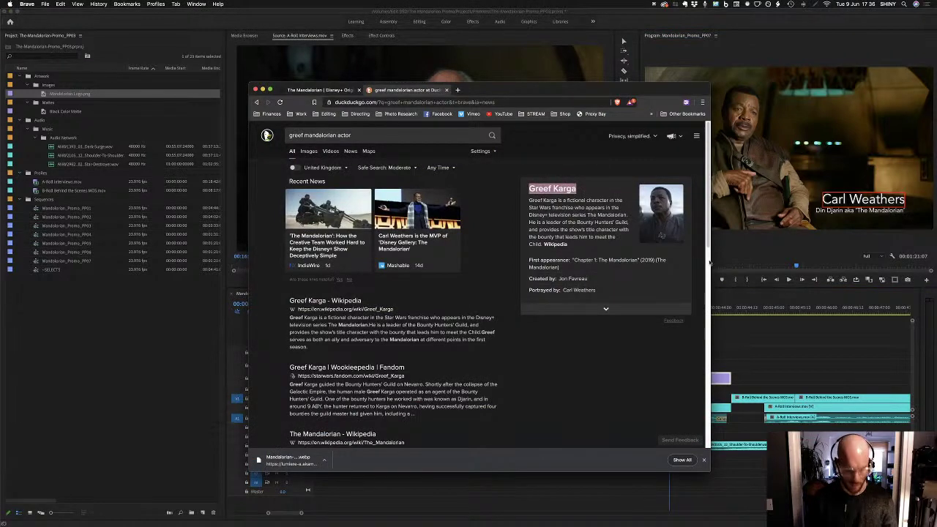
key(super+c)
click(850, 219)
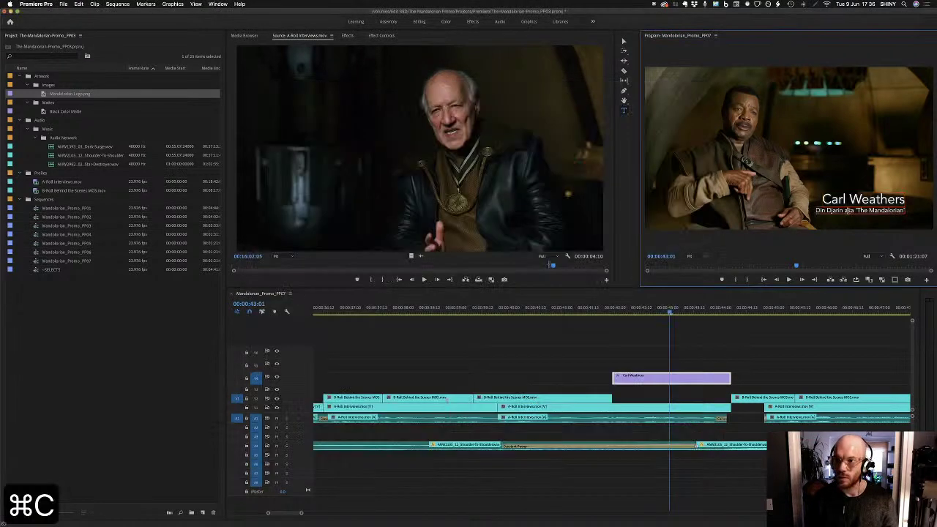
key(super+a)
key(super+v)
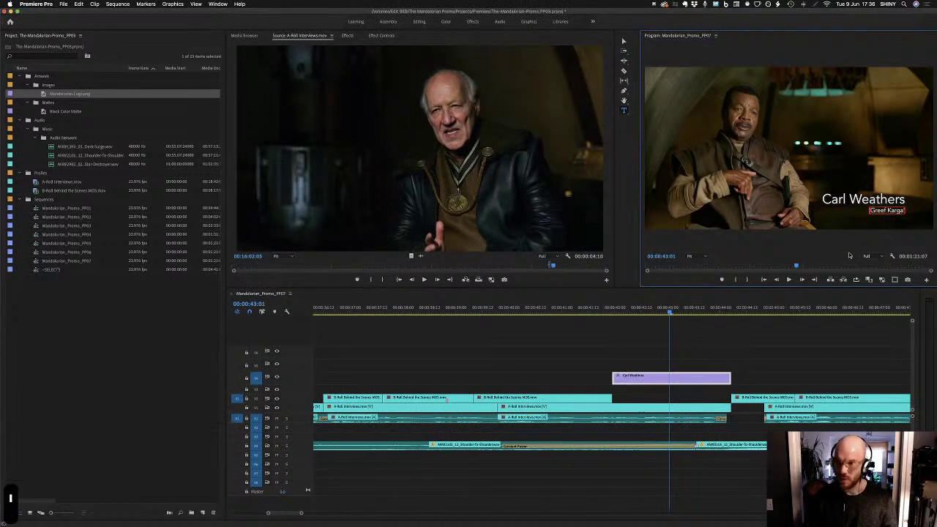
click(676, 343)
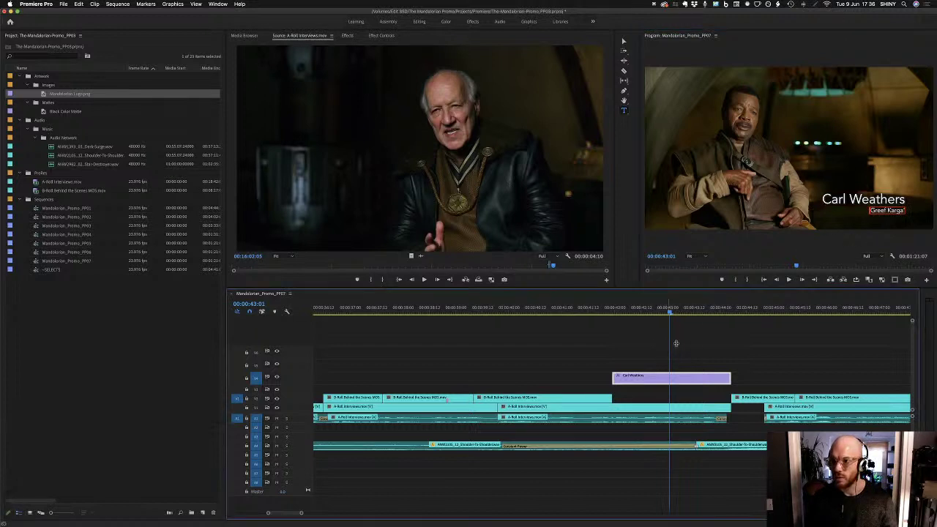
click(661, 351)
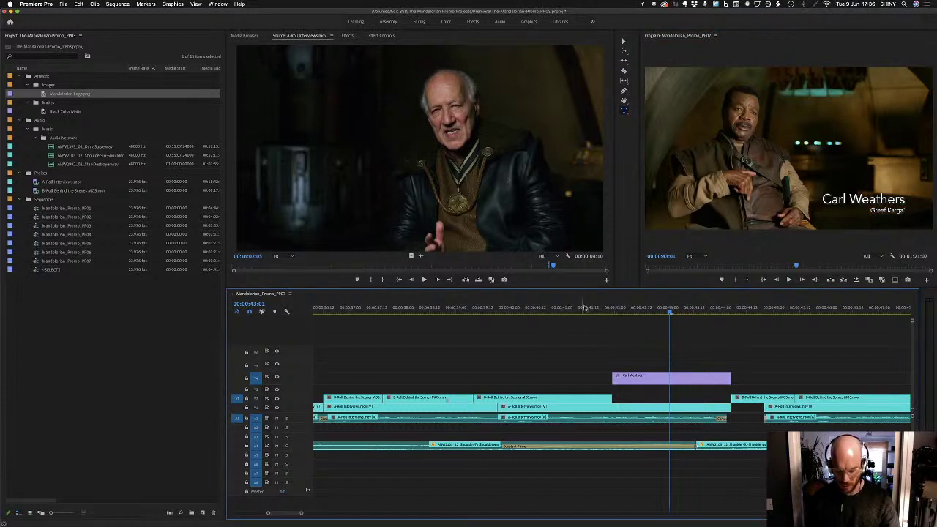
Go back past Dave Filoni's title to Pedro Pascal's title at 00:00:12:04 and save the project
key(v)
key(minus)
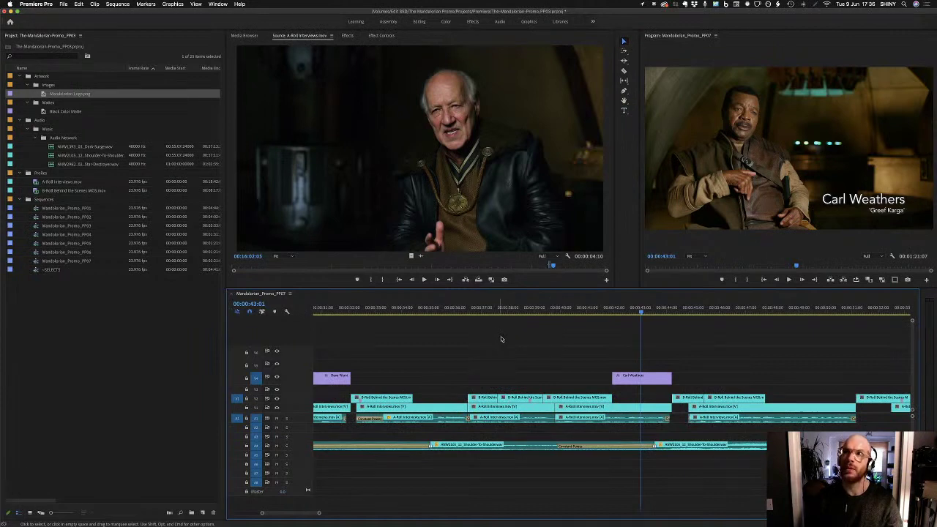
scroll(564, 303, left, 5)
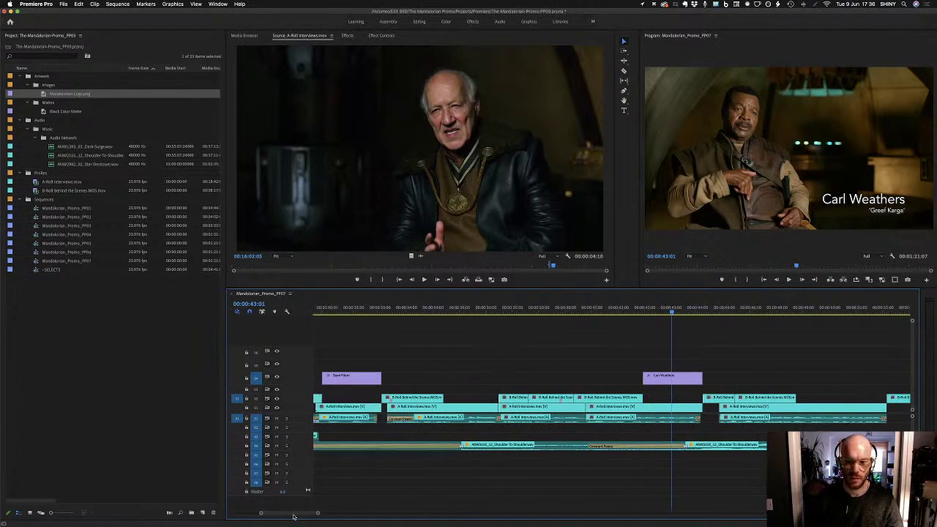
click(530, 310)
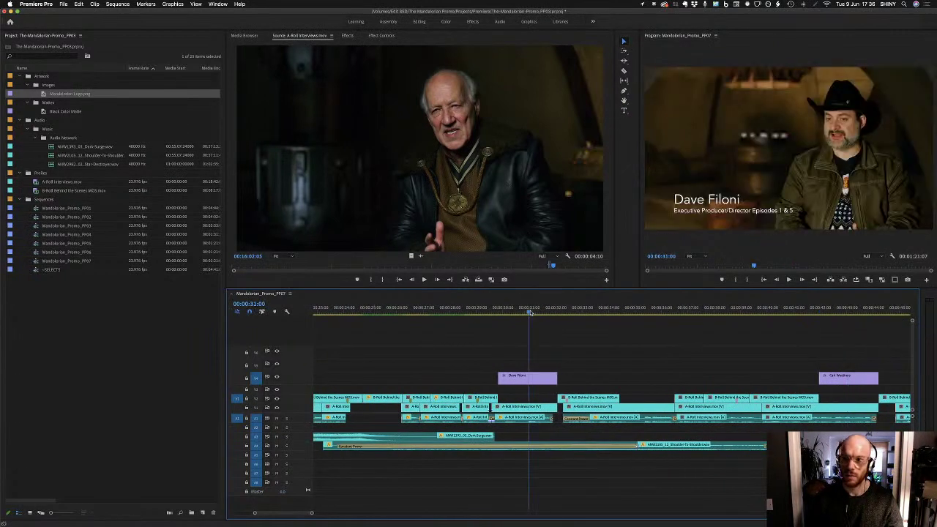
drag(530, 312, 537, 314)
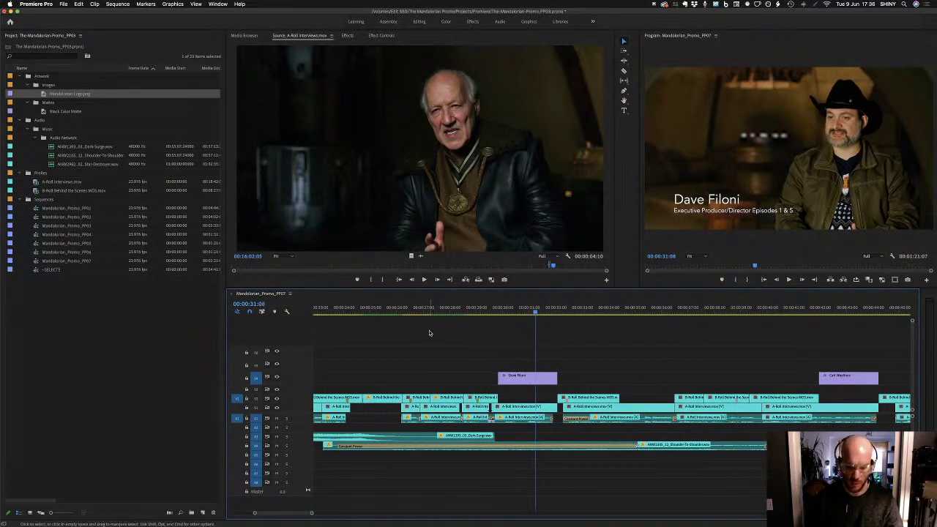
key(minus)
drag(430, 313, 353, 314)
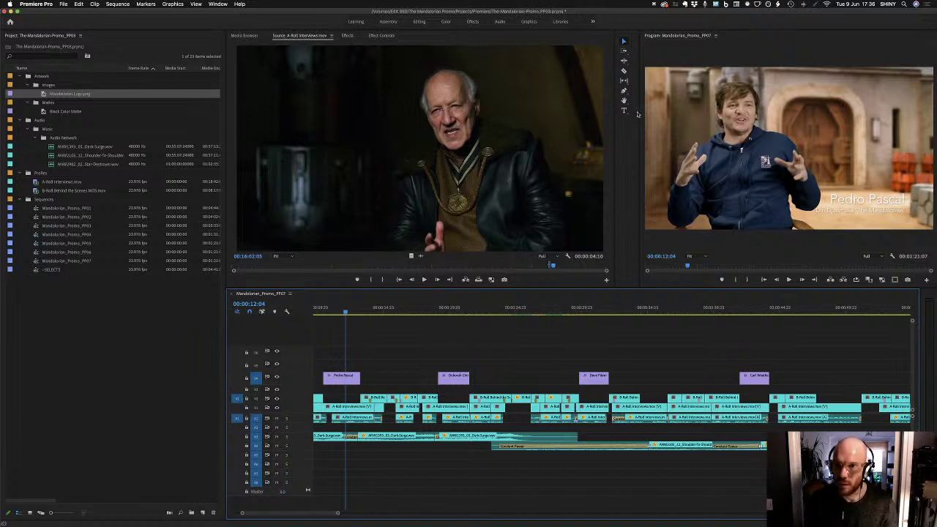
click(624, 111)
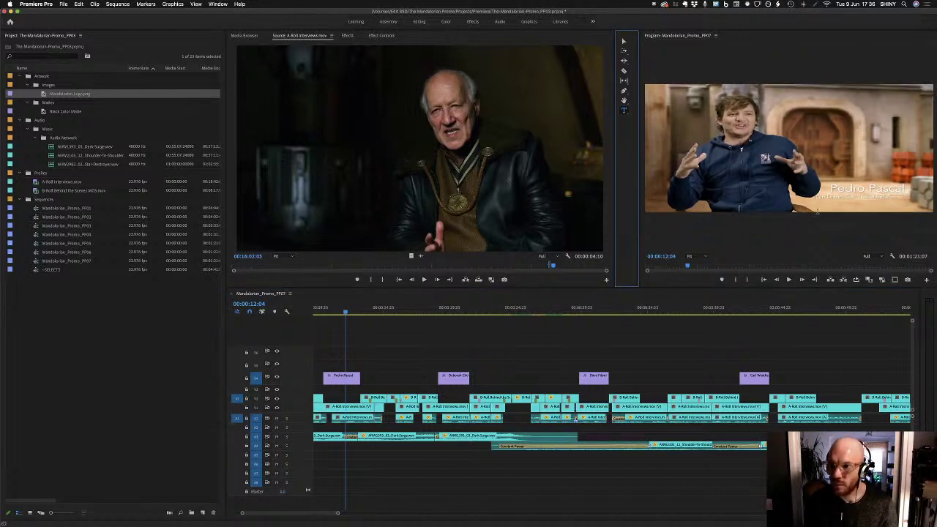
key(super+s)
Add single quotation marks around Din Djarin in Pedro Pascal's role line so it reads 'Din Djarin' aka 'The Mandalorian'
key(Right)
key(Right)
key(Right)
key(Right)
key(Right)
key(Right)
key(Right)
key(Right)
key(Right)
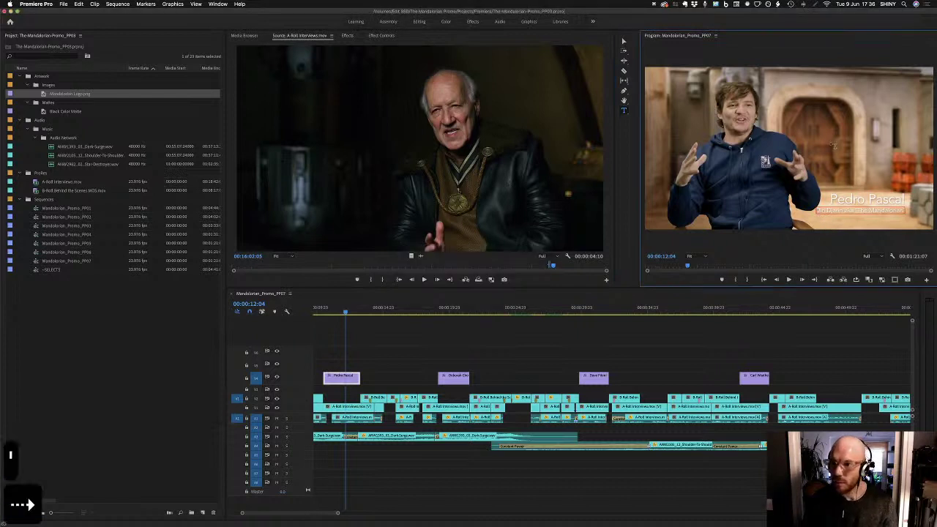
key(Right)
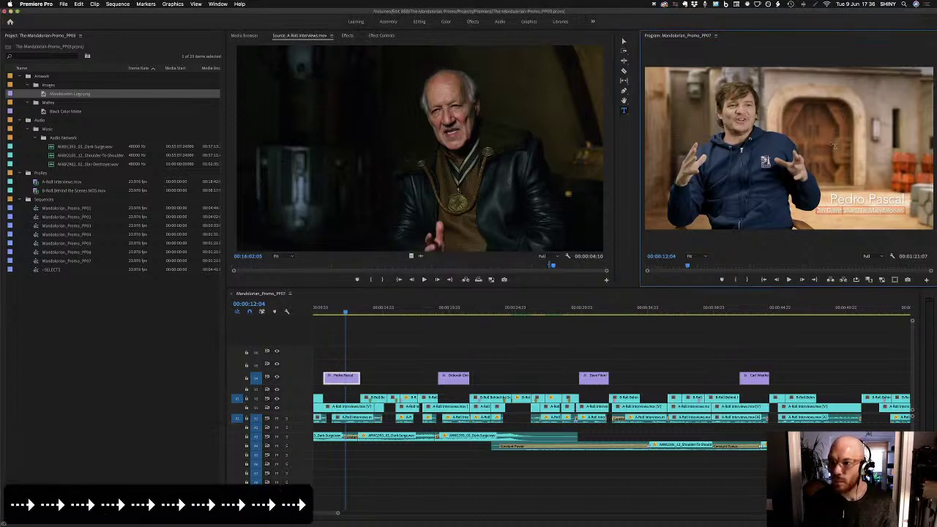
key(Right)
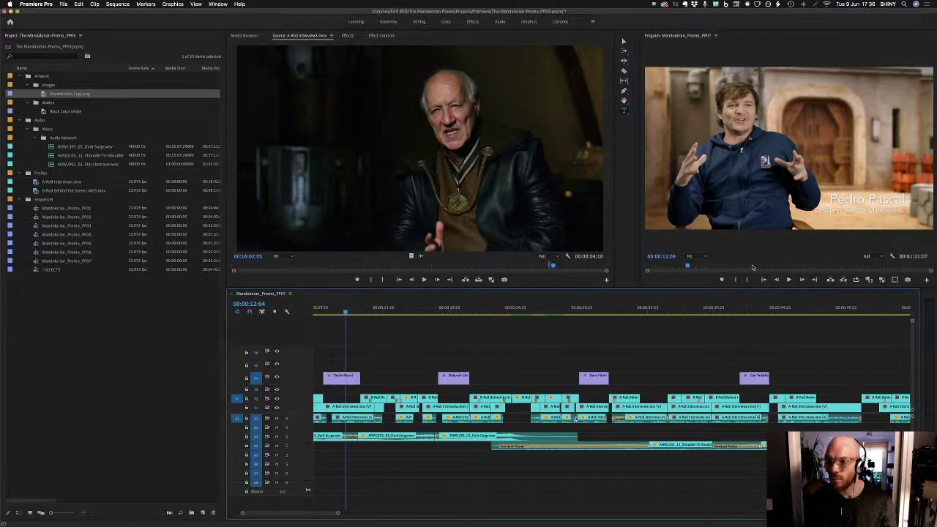
click(817, 211)
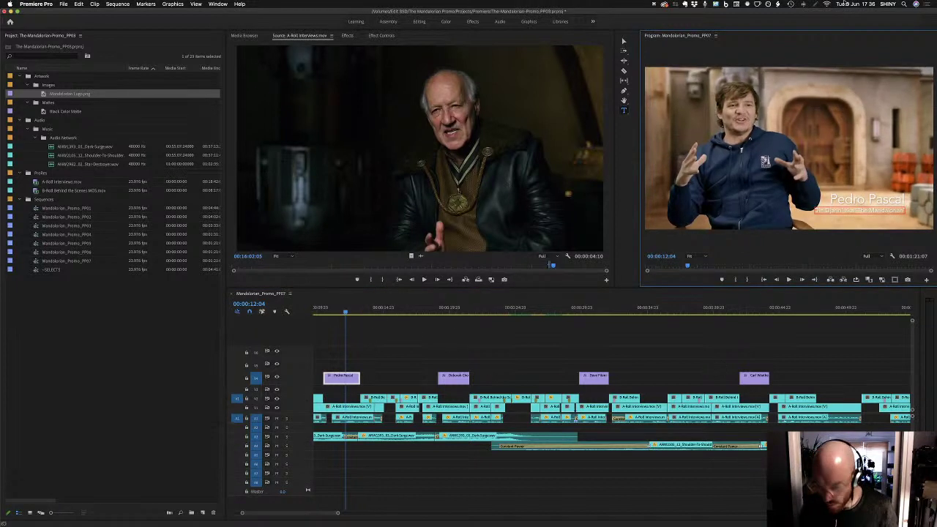
key(Left)
key(Left)
key(Left)
key(Left)
key(Left)
key(Left)
key(Left)
key(Left)
key(Left)
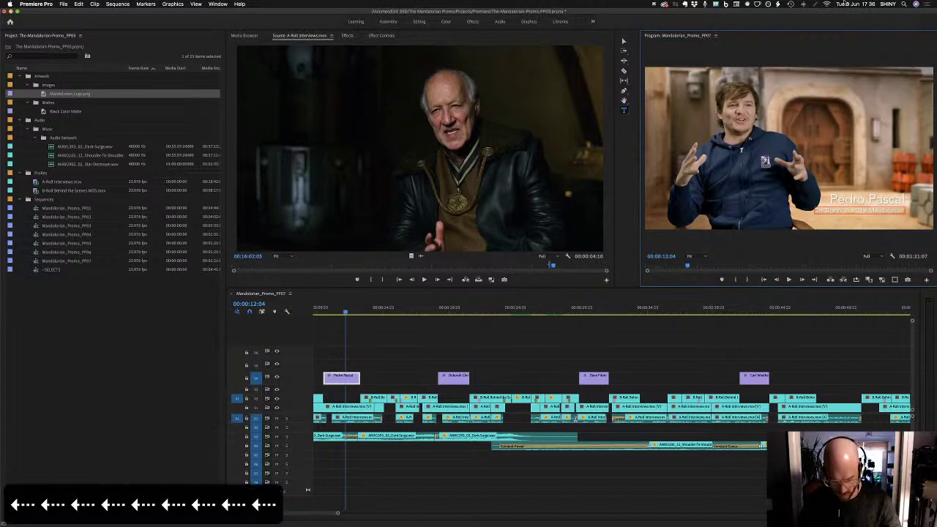
click(765, 328)
key(grave)
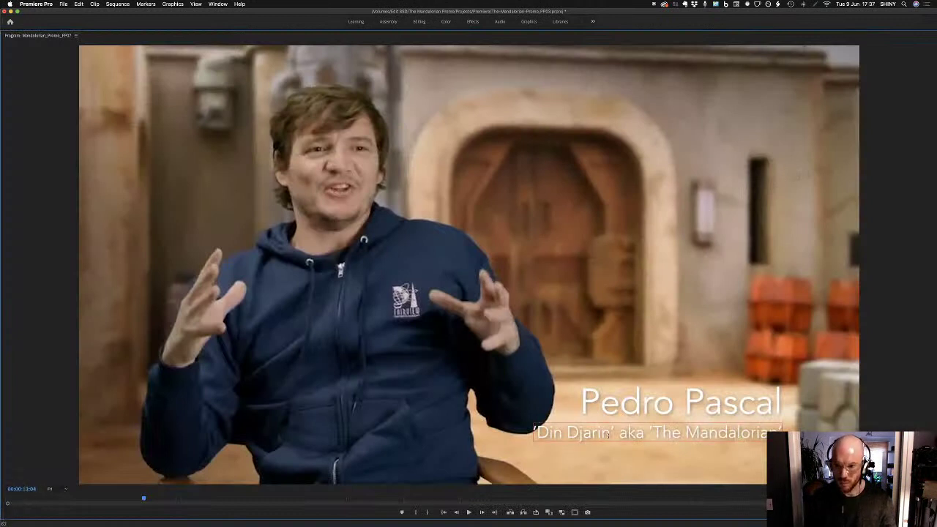
click(693, 393)
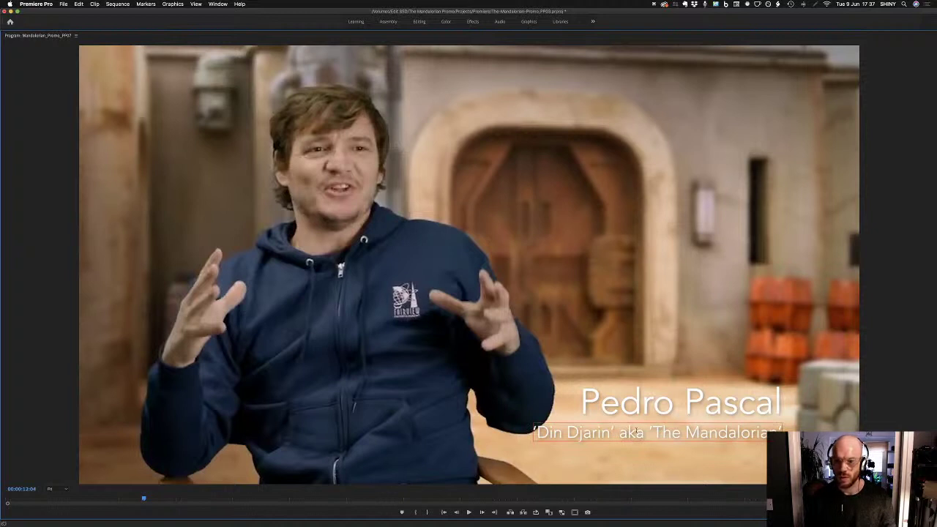
key(grave)
click(347, 313)
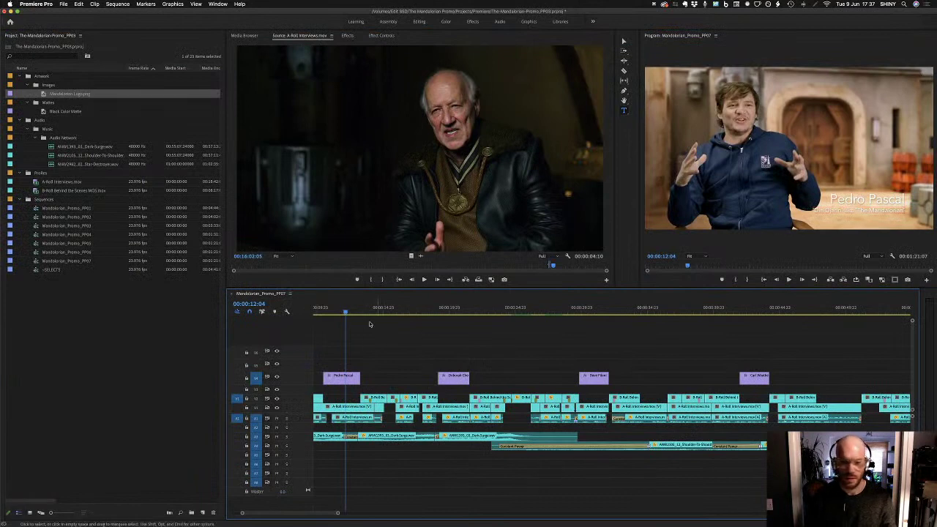
Return to the Carl Weathers title and play the section from about 00:00:40:20 to review it in context
drag(346, 313, 746, 320)
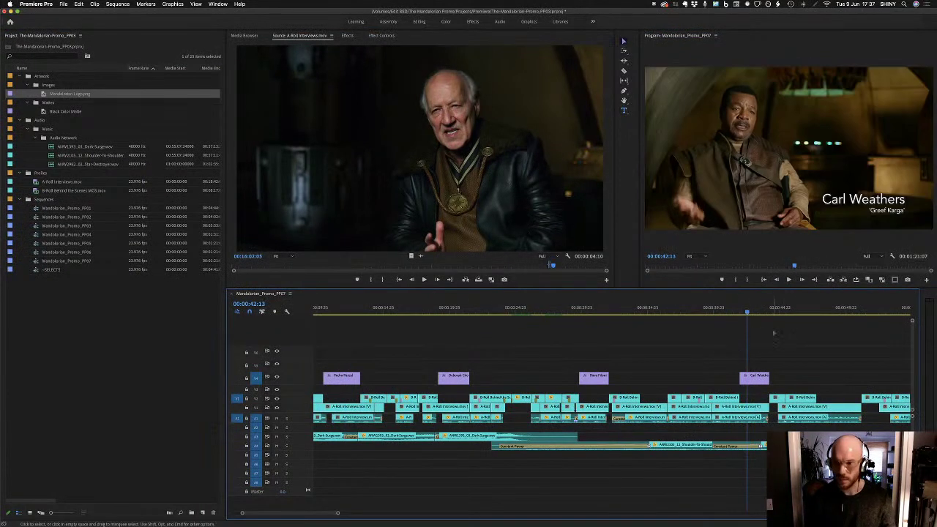
key(space)
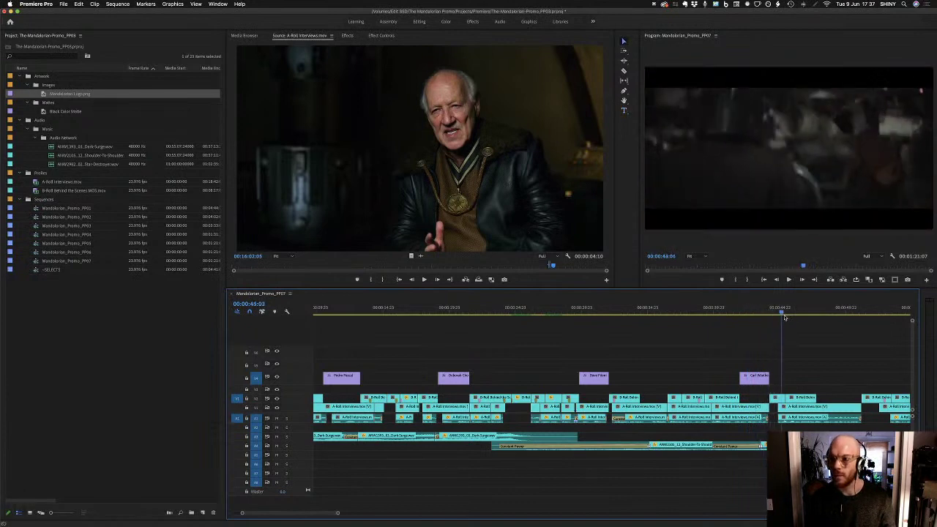
click(725, 315)
key(j)
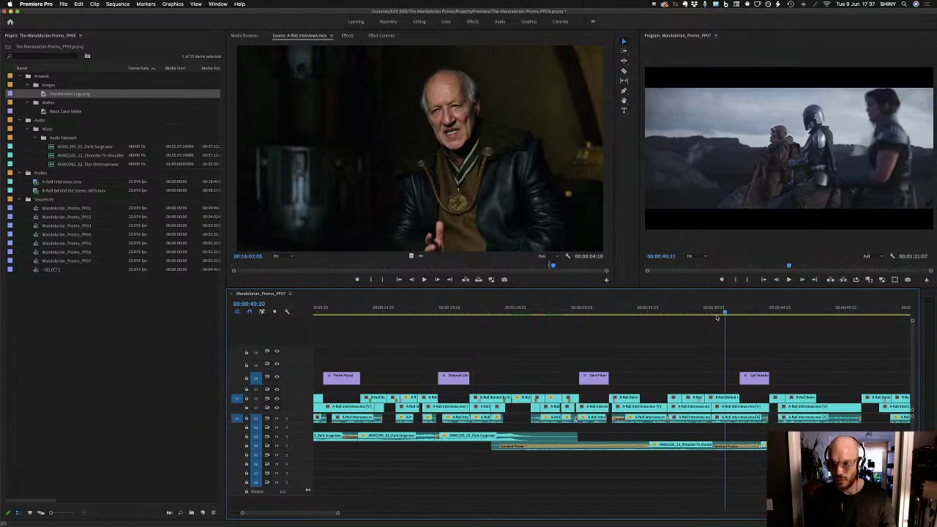
key(space)
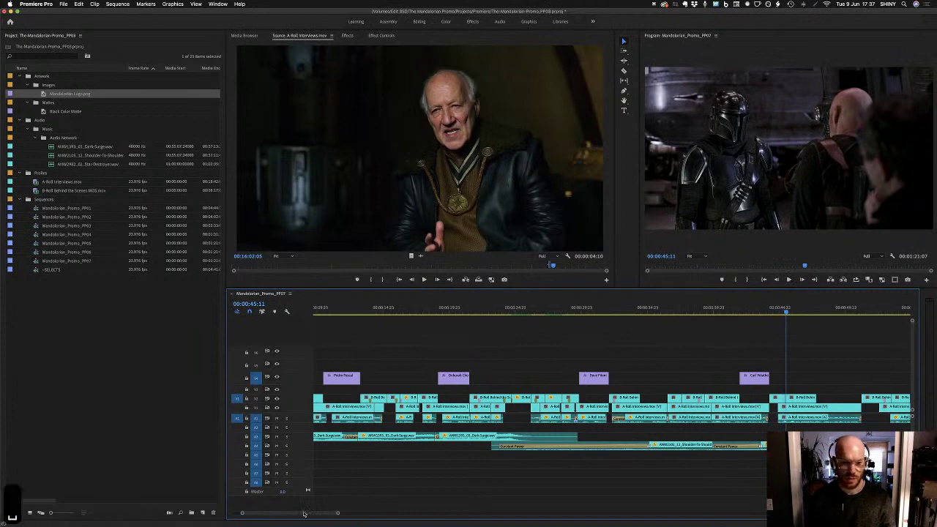
Scrub through the sequence past the Carl Weathers title to the untitled interview shot at about 00:01:09:19
drag(304, 514, 316, 520)
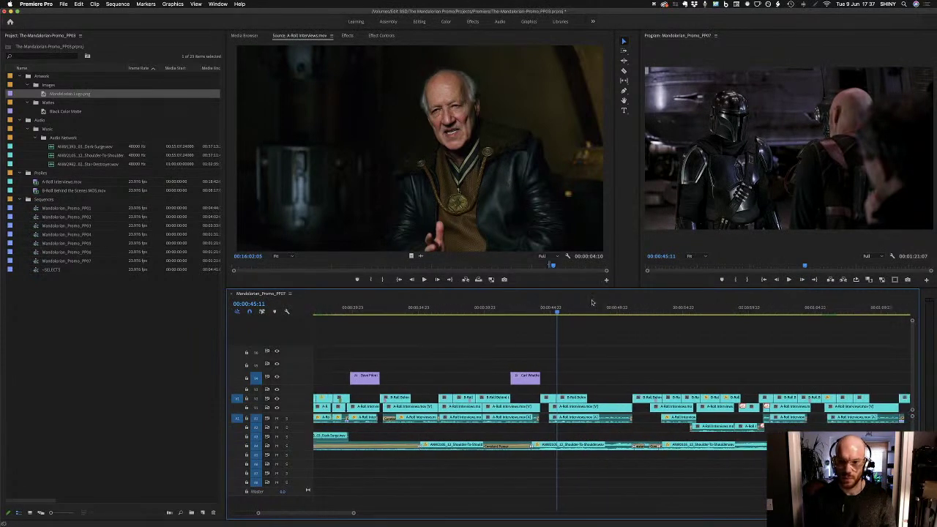
drag(557, 311, 879, 314)
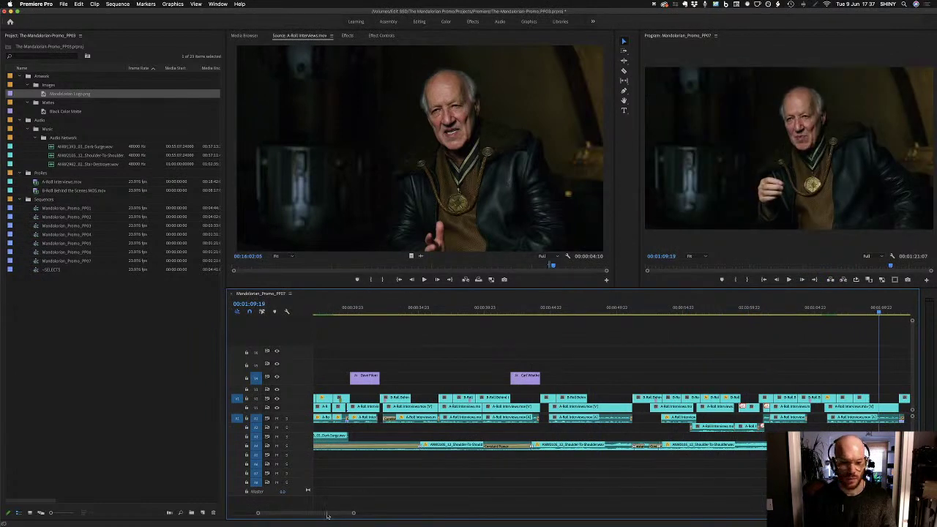
scroll(346, 510, right, 10)
scroll(341, 514, left, 3)
scroll(339, 515, left, 2)
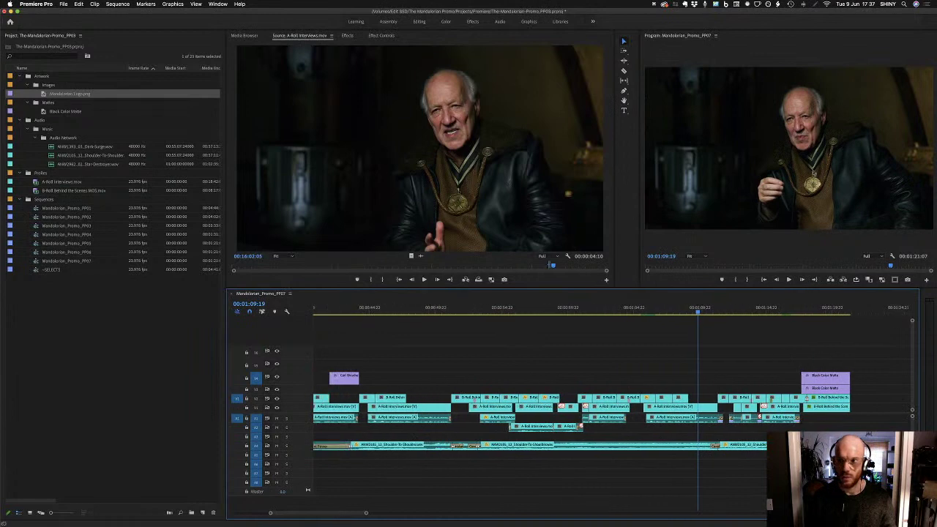
Duplicate the Dave Filoni title on its track above the untitled interview shot at about 00:01:09, ending it with the shot
click(350, 314)
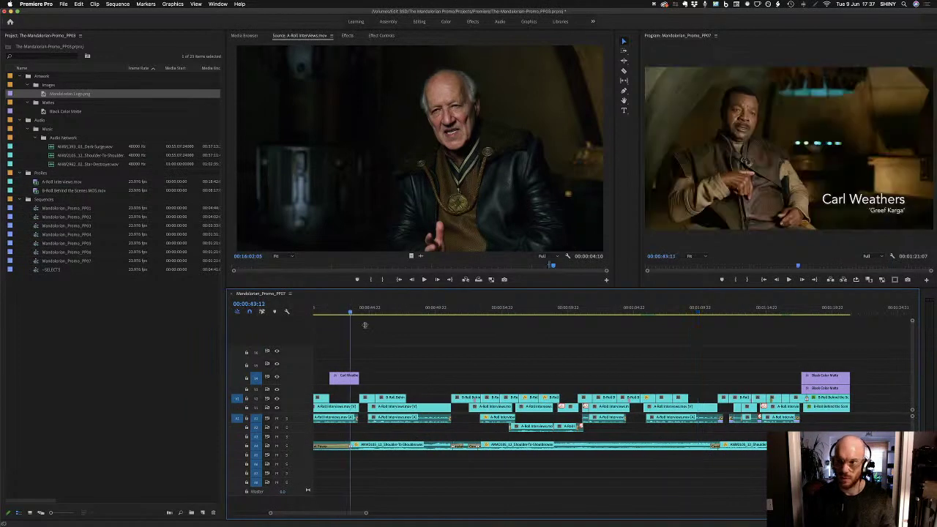
scroll(336, 515, left, 12)
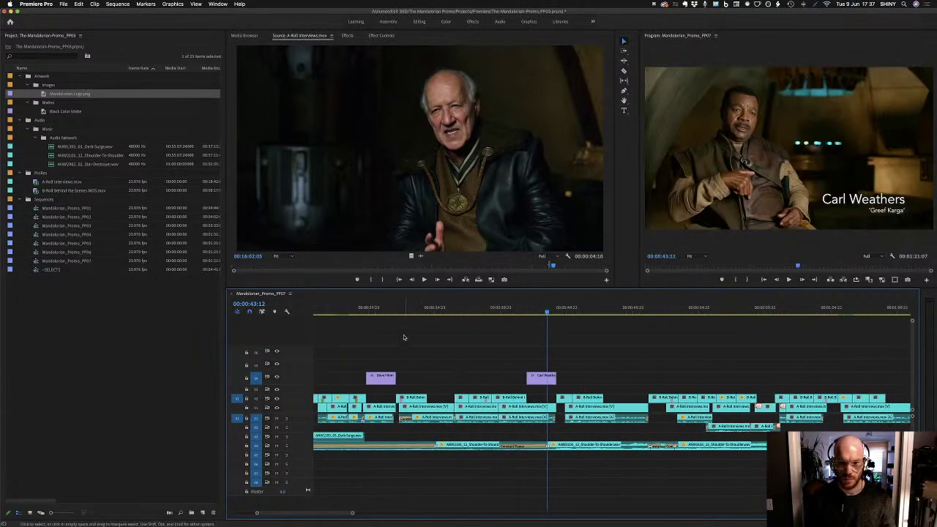
click(384, 313)
drag(381, 386, 900, 381)
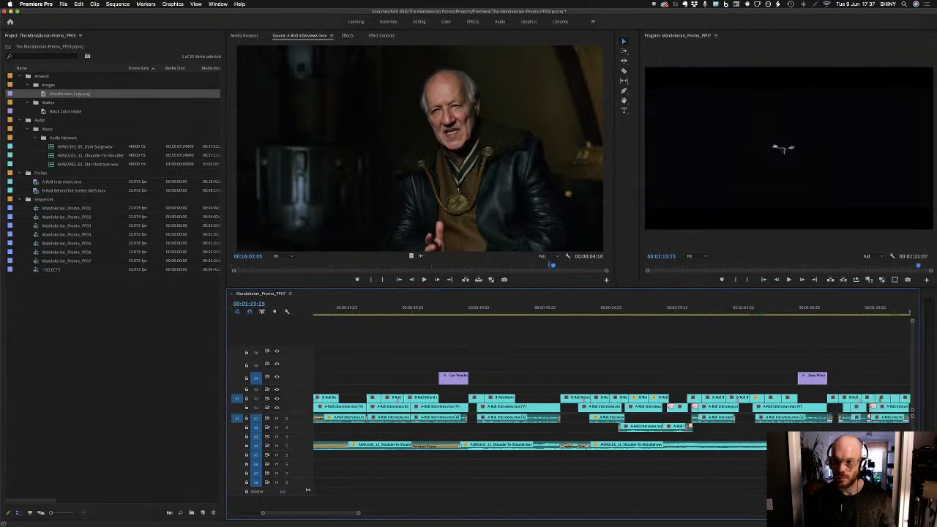
key(equal)
key(equal)
key(equal)
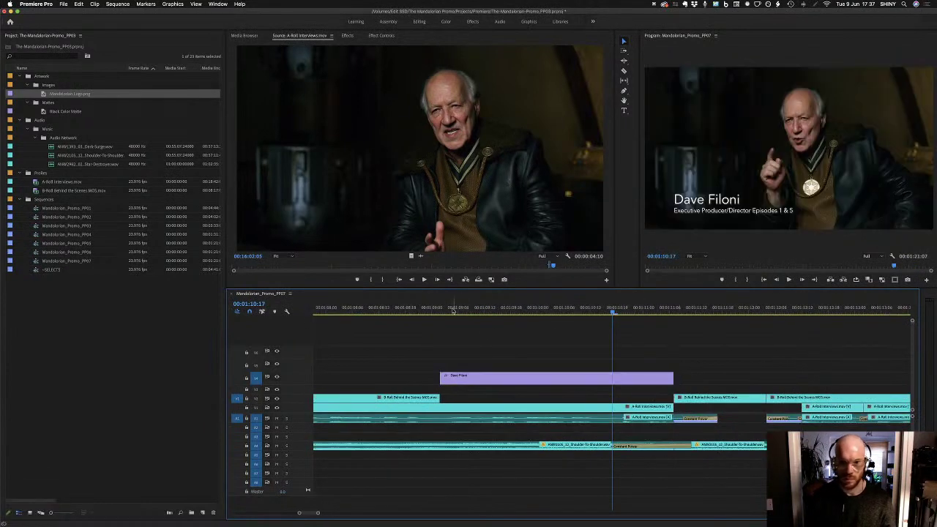
Match-frame the interview clip at 00:01:09:06 to its source footage and examine the start of this interviewee's section
drag(439, 308, 459, 308)
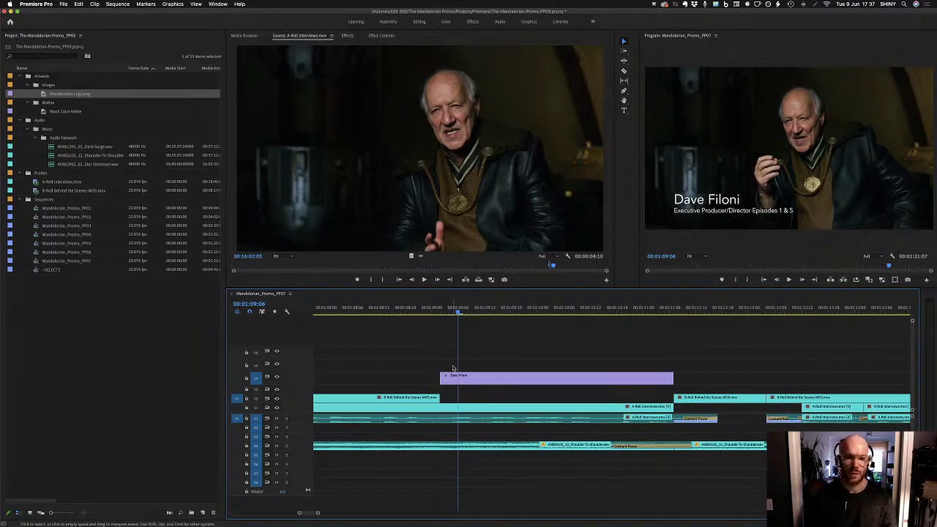
click(468, 403)
key(f)
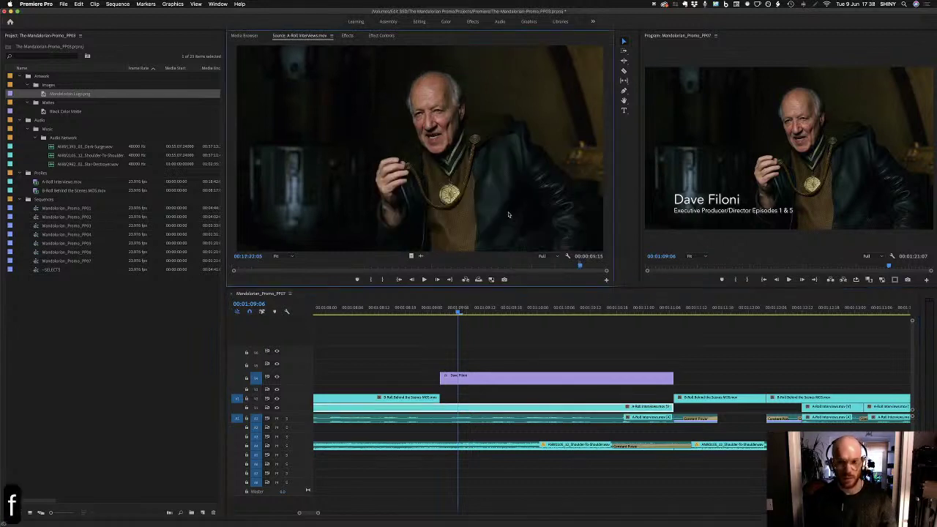
click(550, 266)
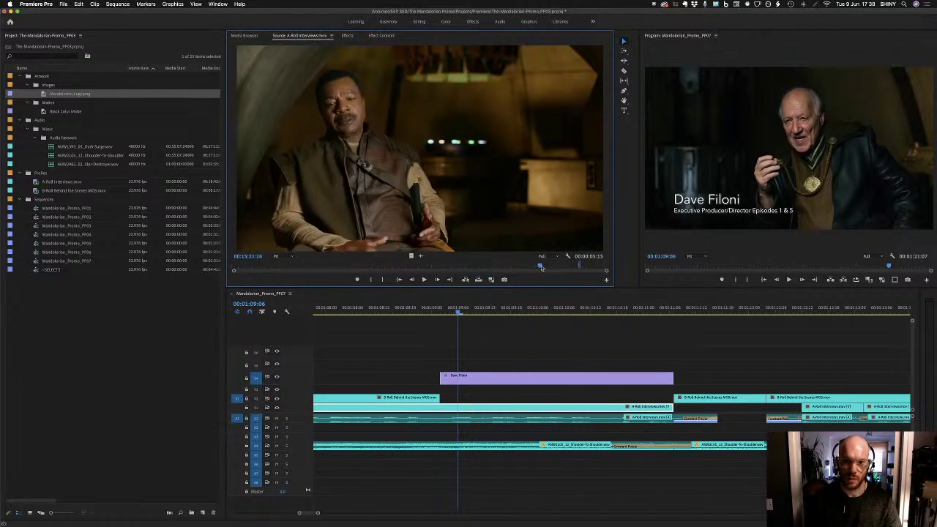
click(550, 267)
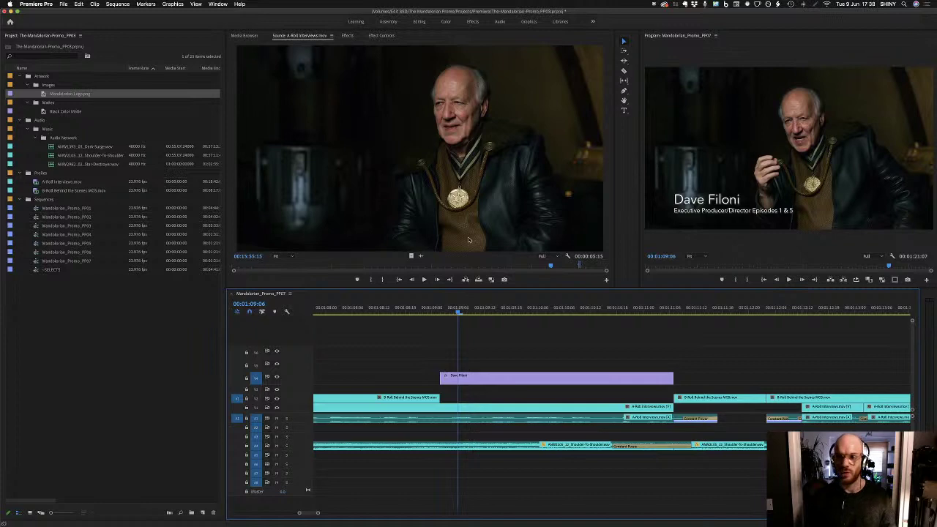
Switch to the Brave browser, search for 'werner herzog mandalorian', and open the USA Today article about him
key(super+Tab)
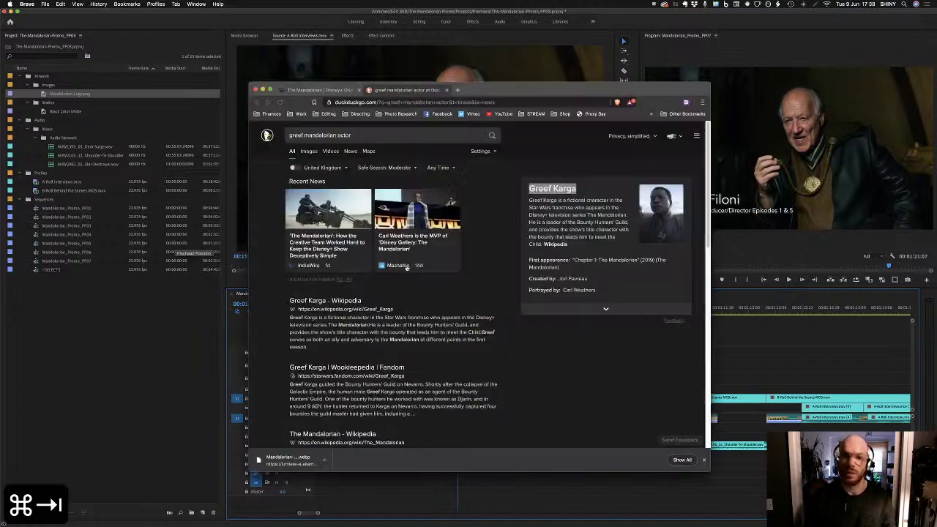
triple_click(354, 134)
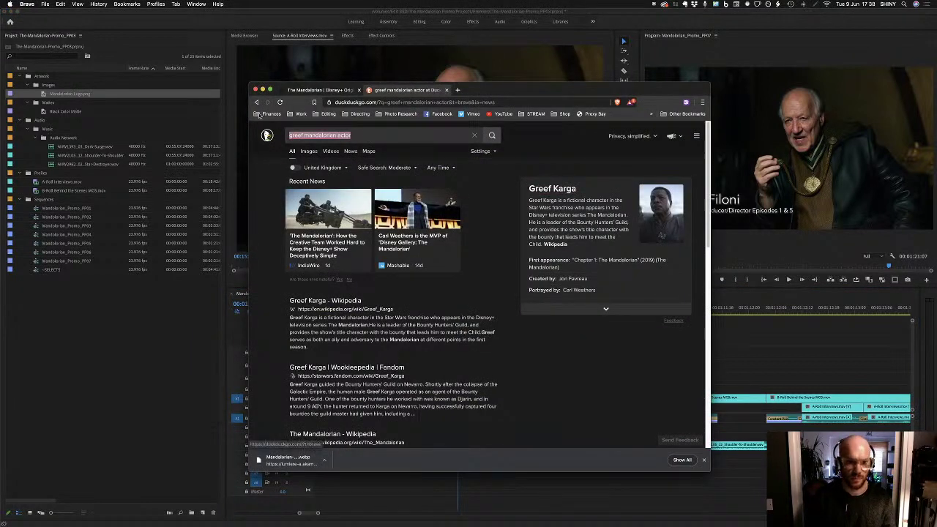
text(werner)
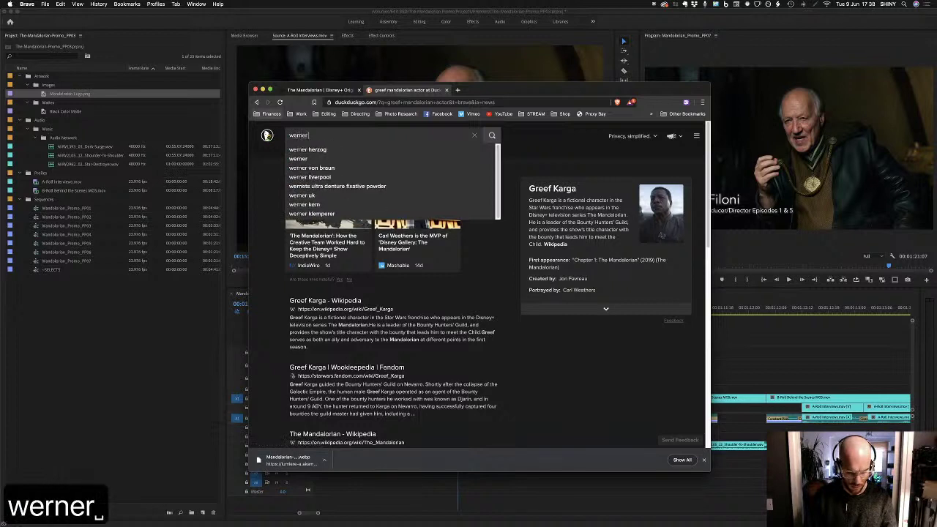
text( herzog )
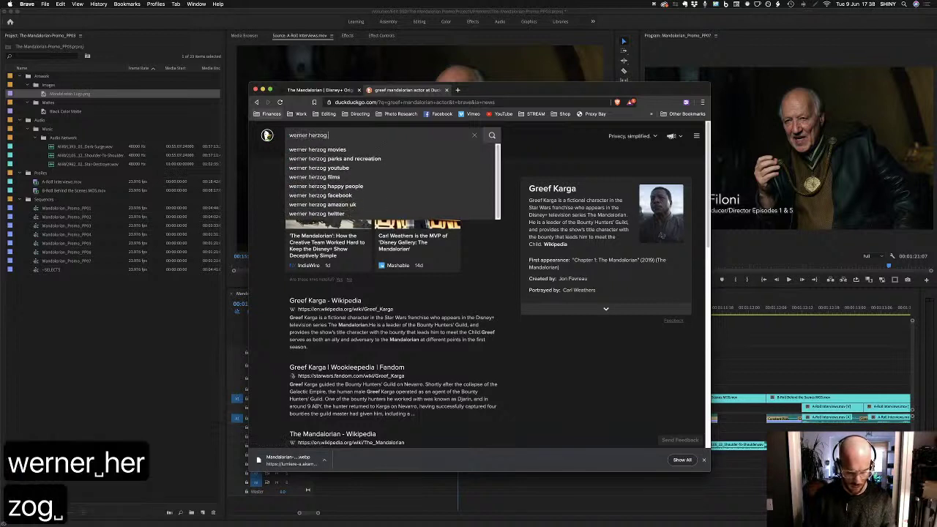
text(mandalorian)
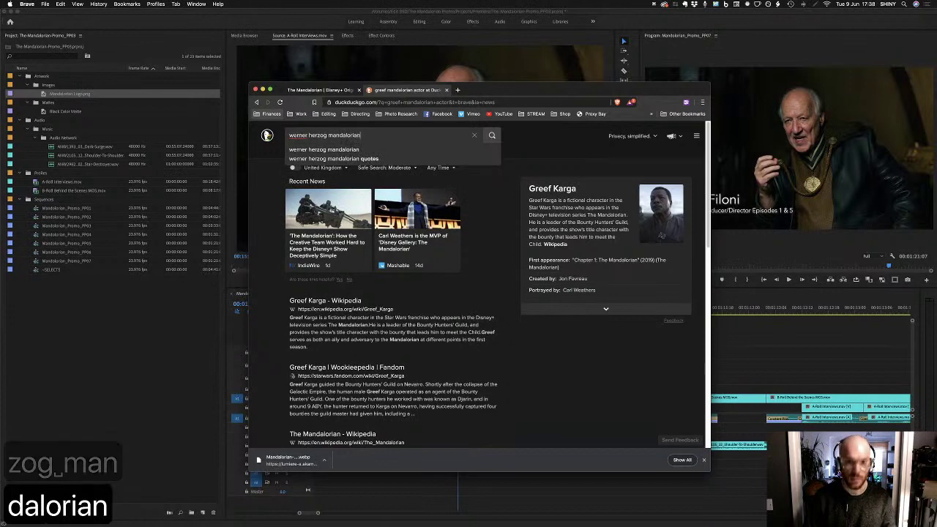
key(Return)
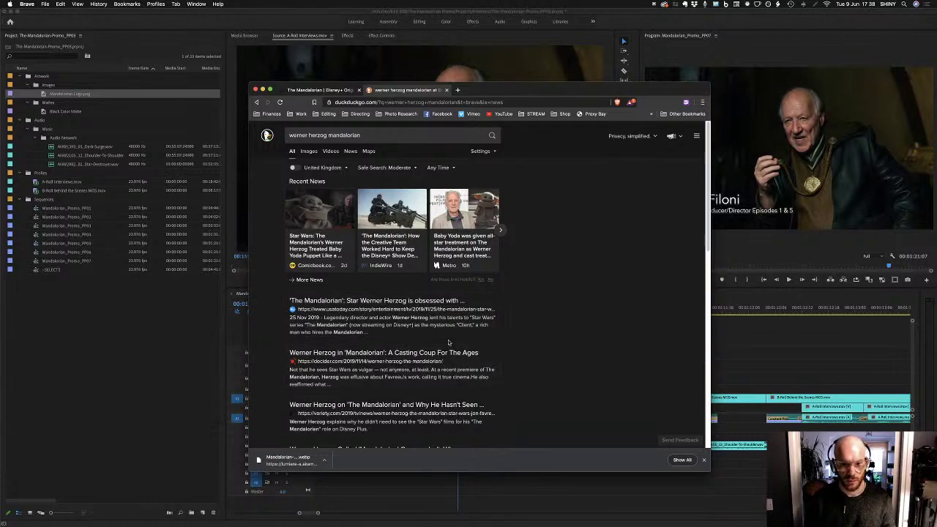
click(465, 325)
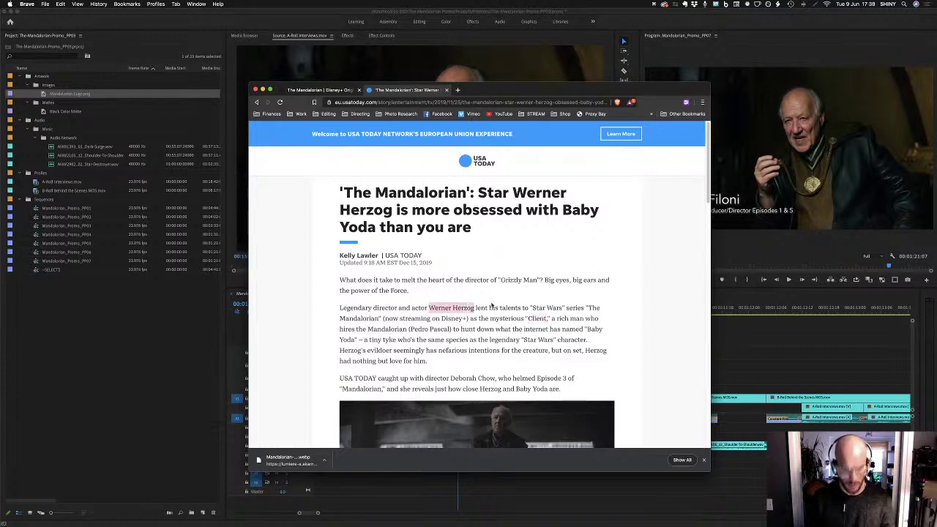
Copy Werner Herzog's name from the article and replace the name line of the duplicated Premiere Pro title with it
key(super+c)
key(super+c)
key(super+Tab)
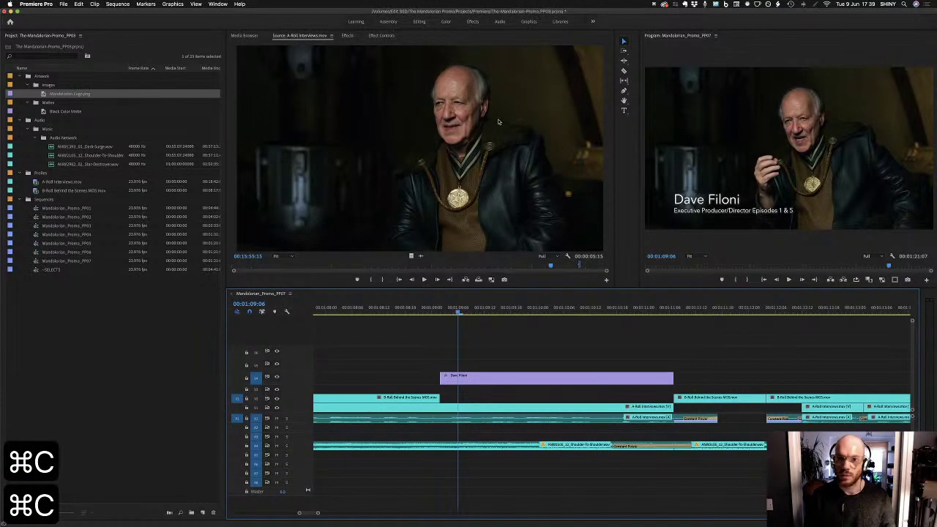
click(732, 196)
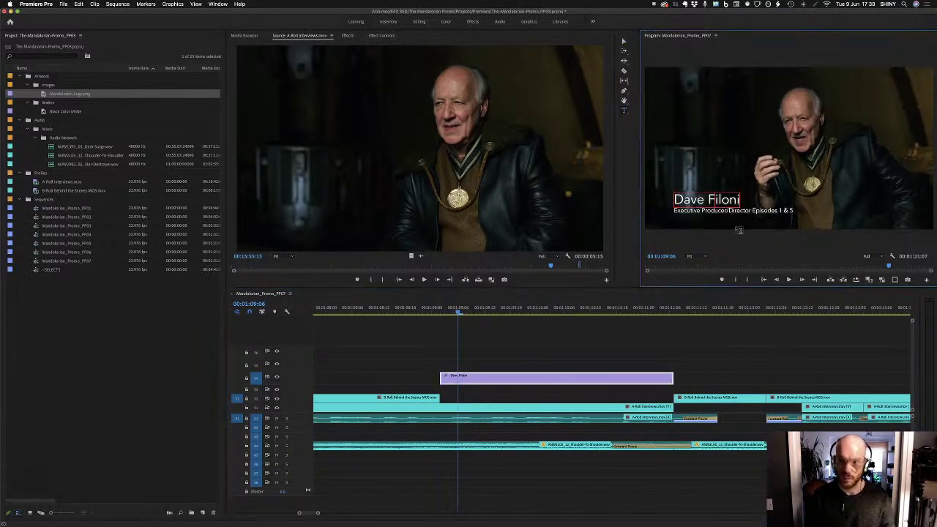
key(super+a)
key(super+v)
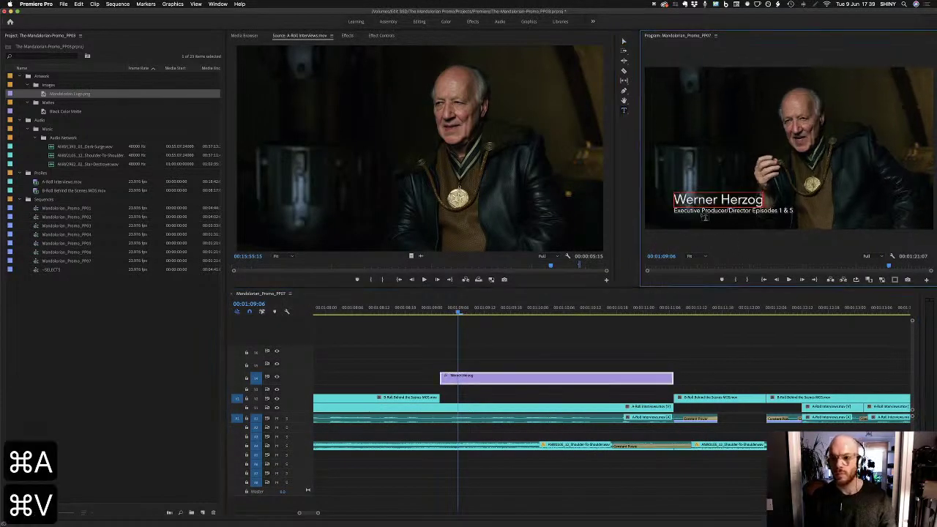
Replace the Werner Herzog title's role line with 'Client' in single quotes
click(705, 214)
key(super+a)
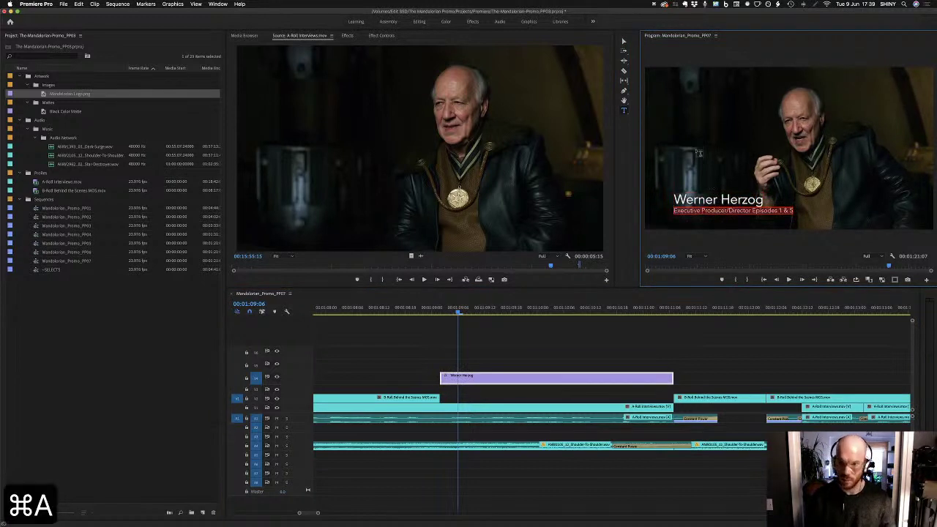
text(Client)
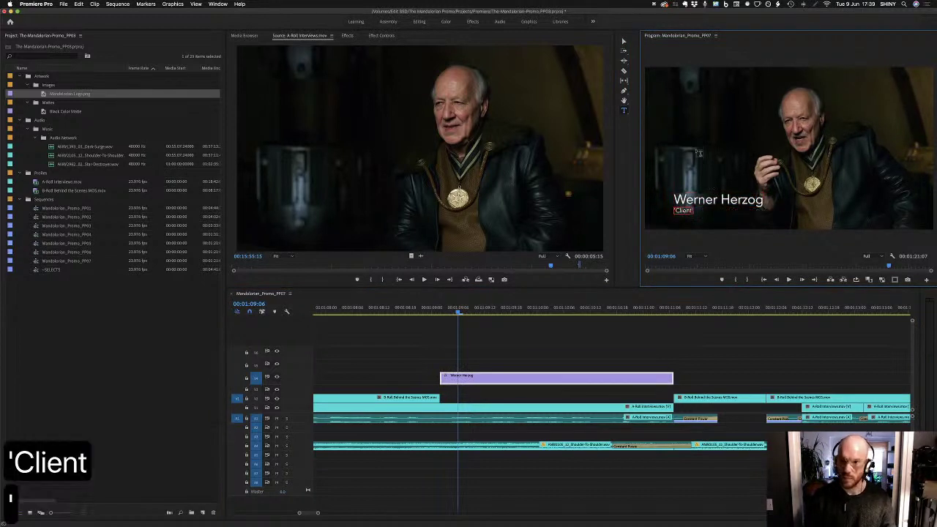
key(Escape)
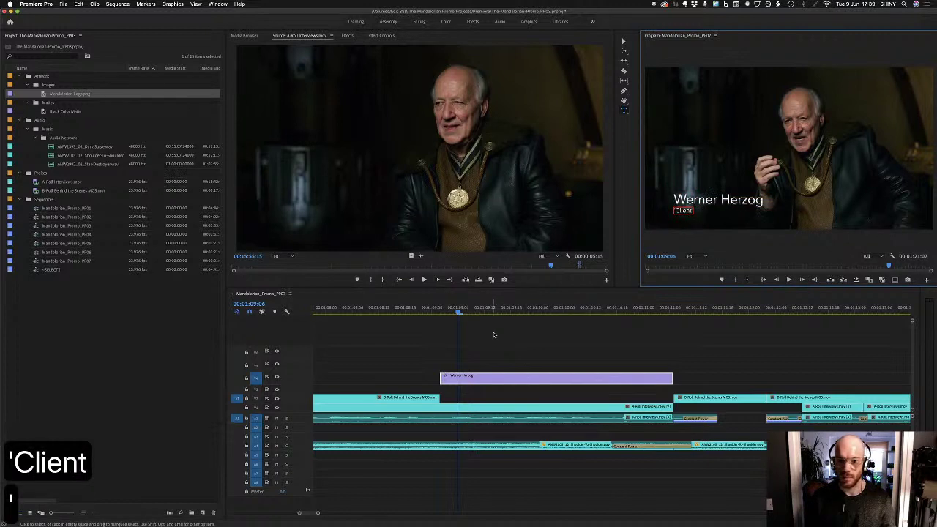
Play the section around the Werner Herzog title twice, the second time from further back, to review its timing
click(429, 316)
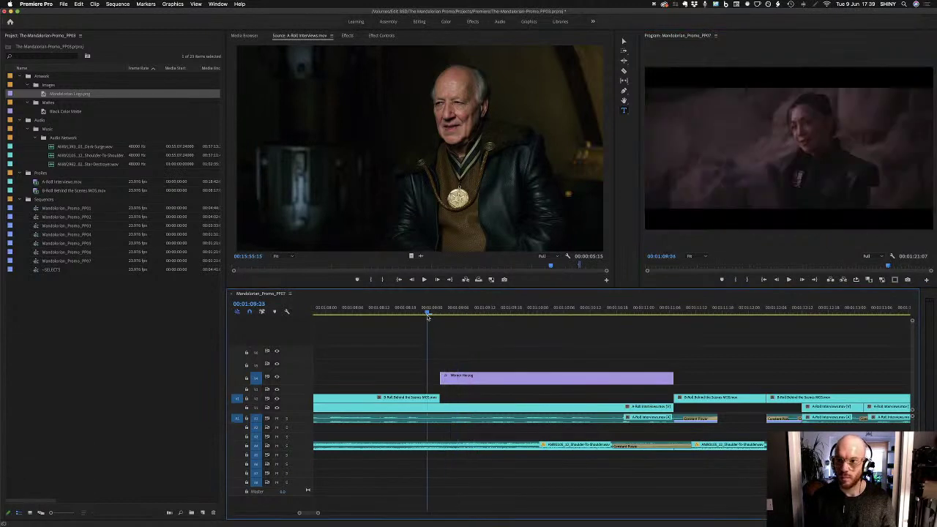
key(space)
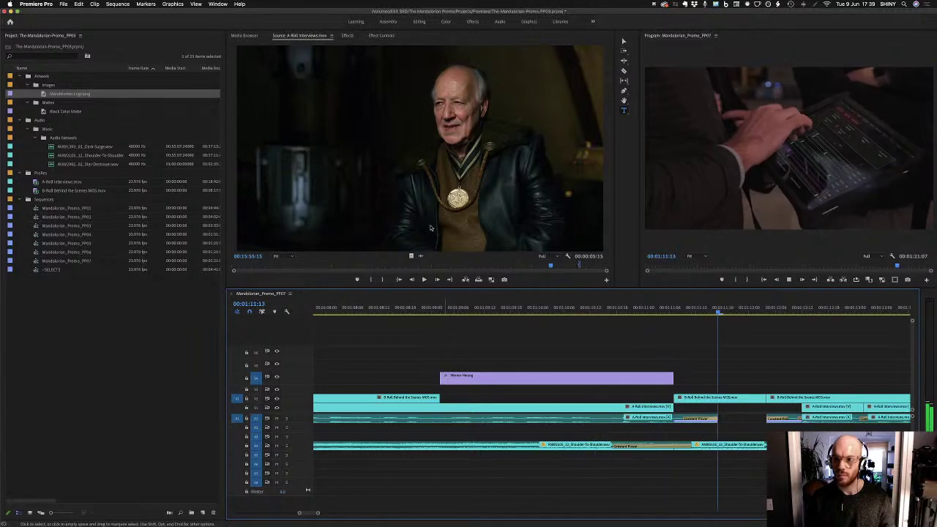
key(space)
key(minus)
key(minus)
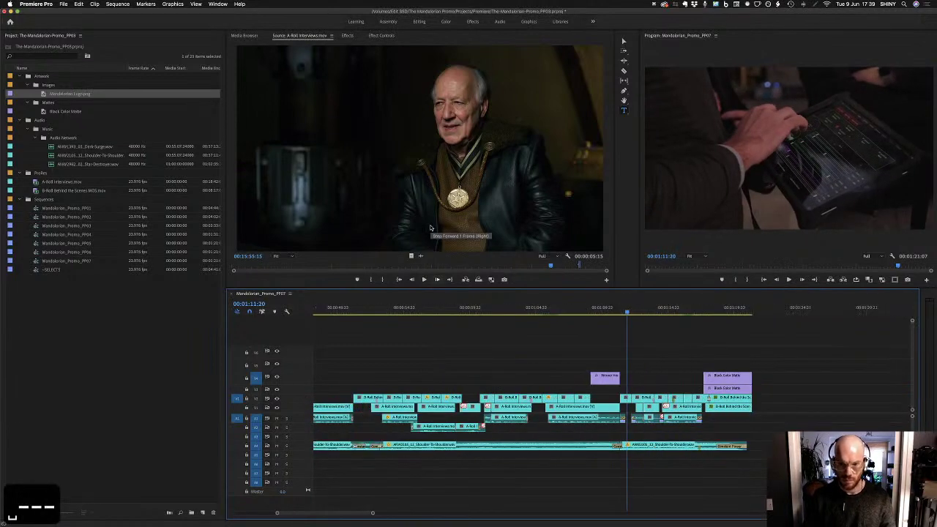
scroll(638, 292, up, 5)
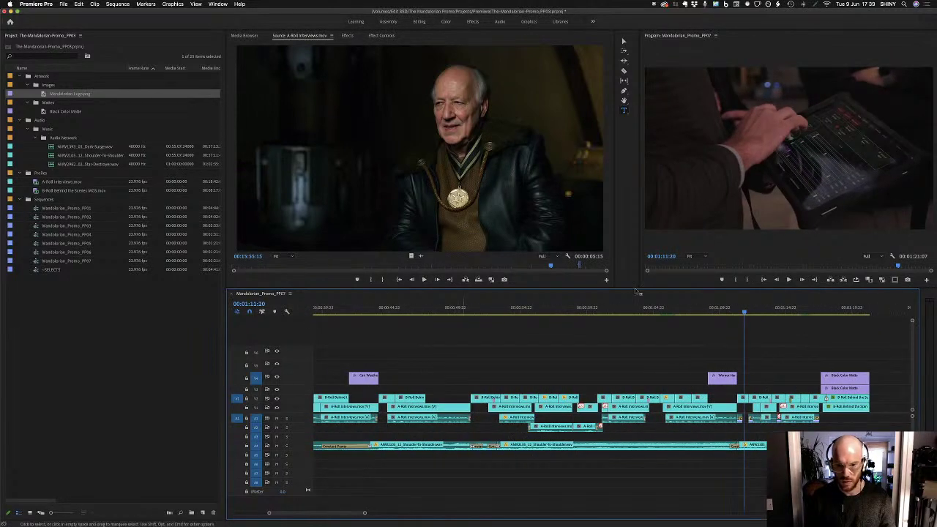
drag(702, 309, 675, 308)
key(space)
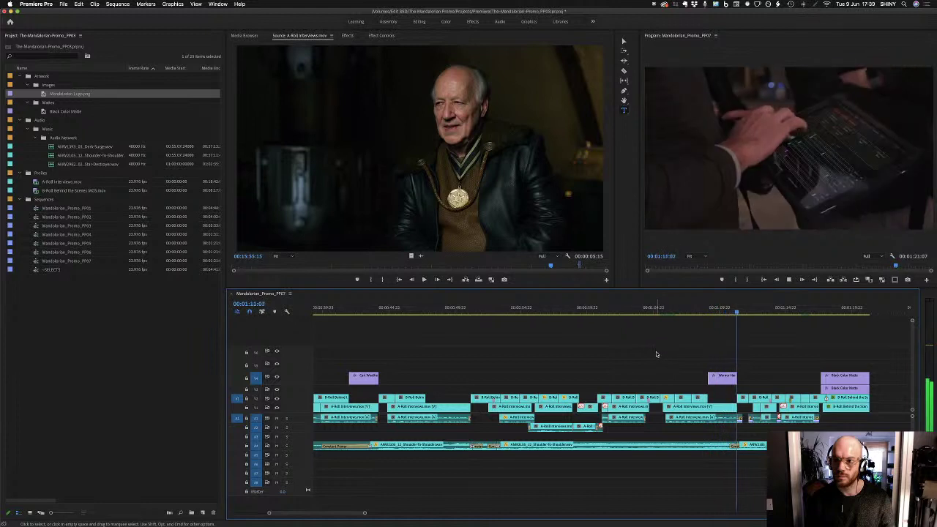
key(space)
Nudge the B-roll clip before the Werner Herzog title five frames earlier, extend the title's start to the clip's end, and play the result
key(v)
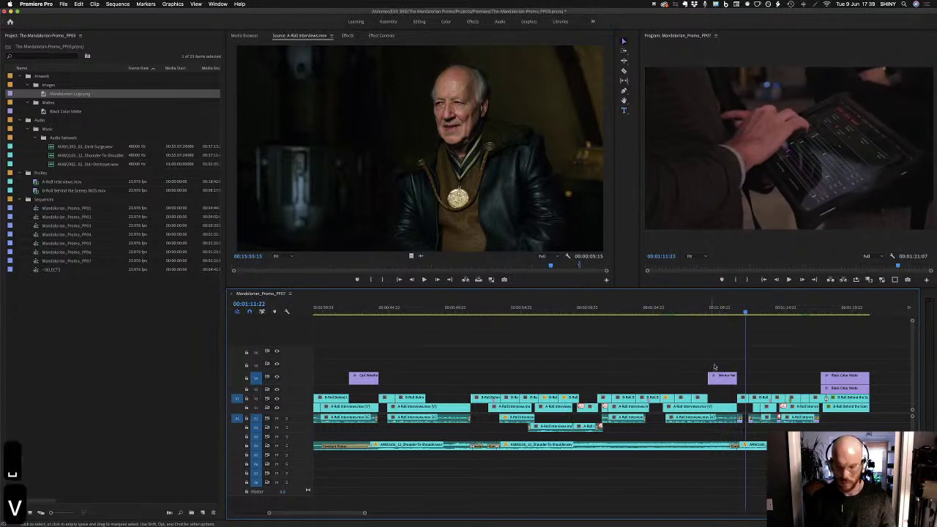
key(equal)
key(equal)
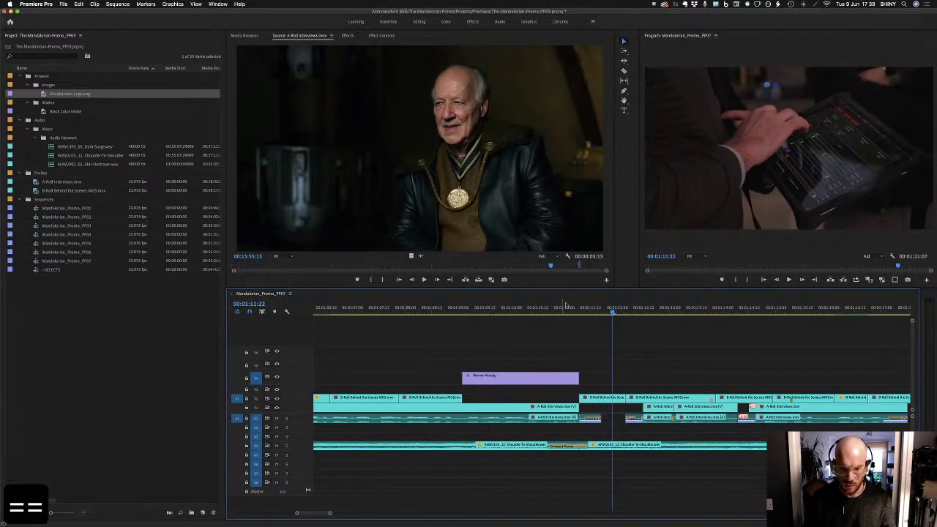
drag(553, 312, 444, 331)
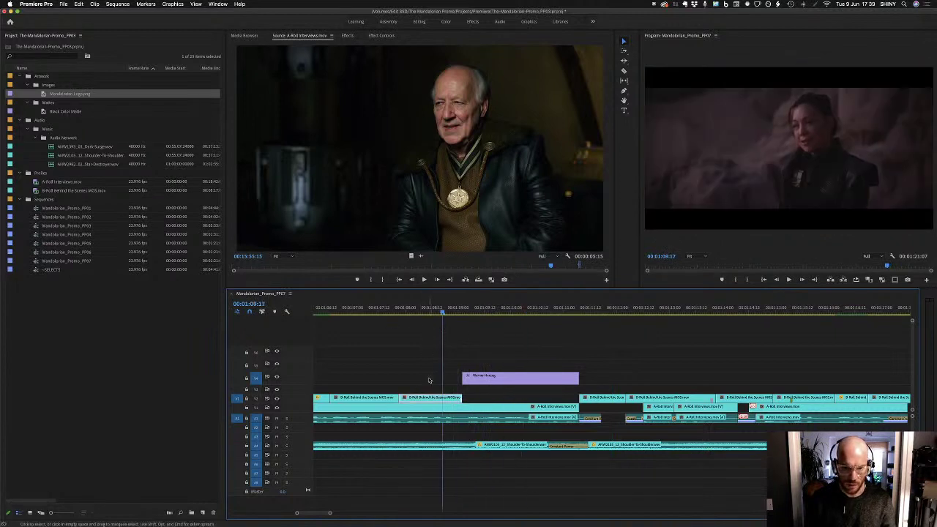
key(shift+super+Left)
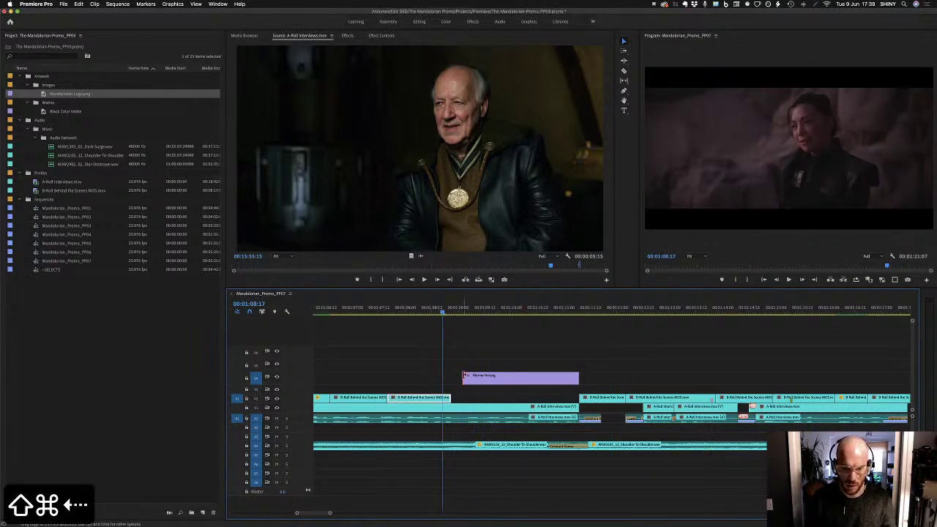
drag(463, 377, 451, 377)
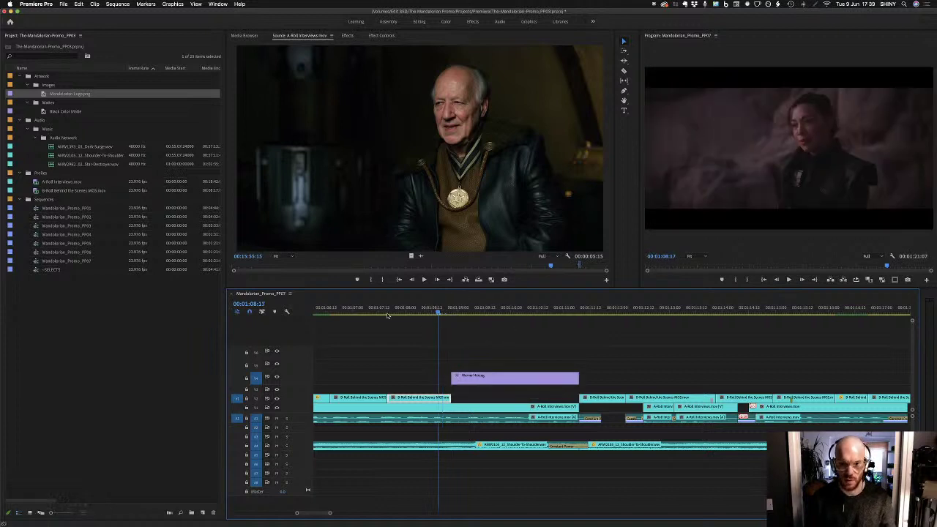
key(shift+k)
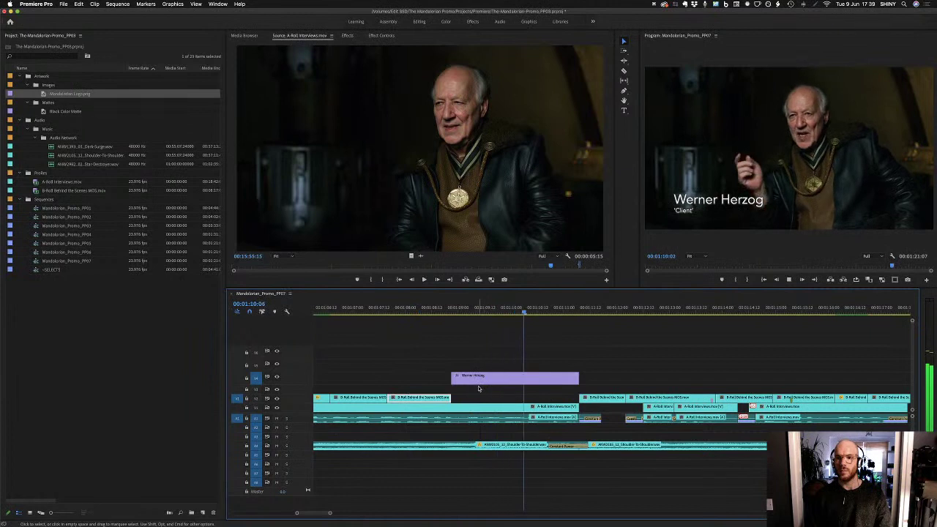
Save the project and move the playhead to the start of the black color matte clips near the sequence's end
click(500, 351)
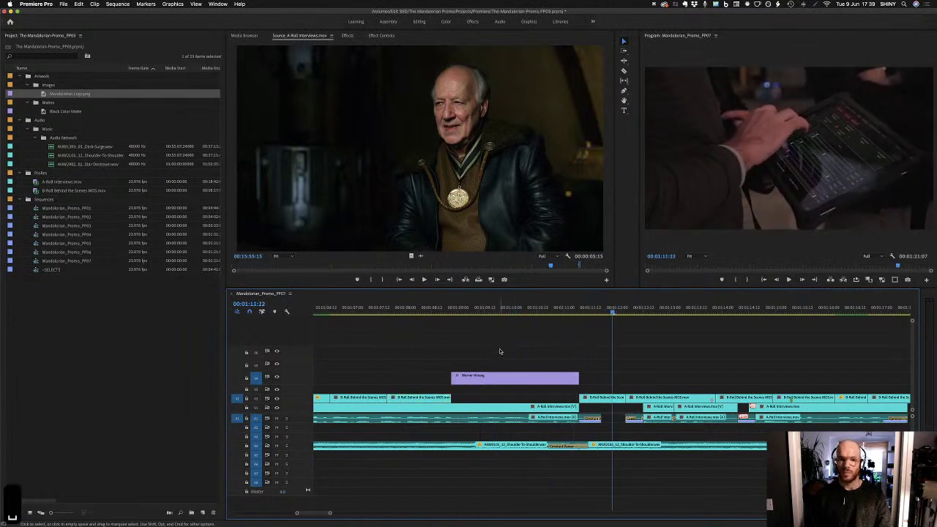
key(minus)
key(minus)
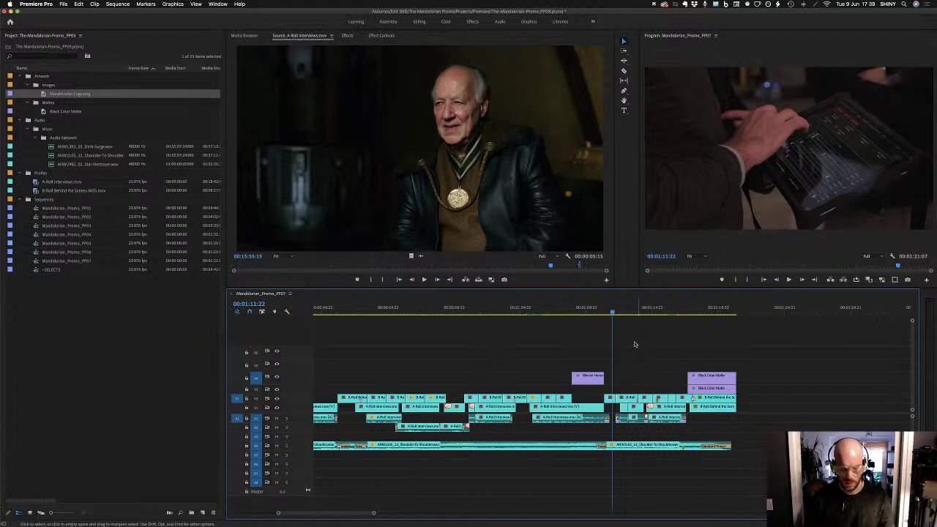
key(super+s)
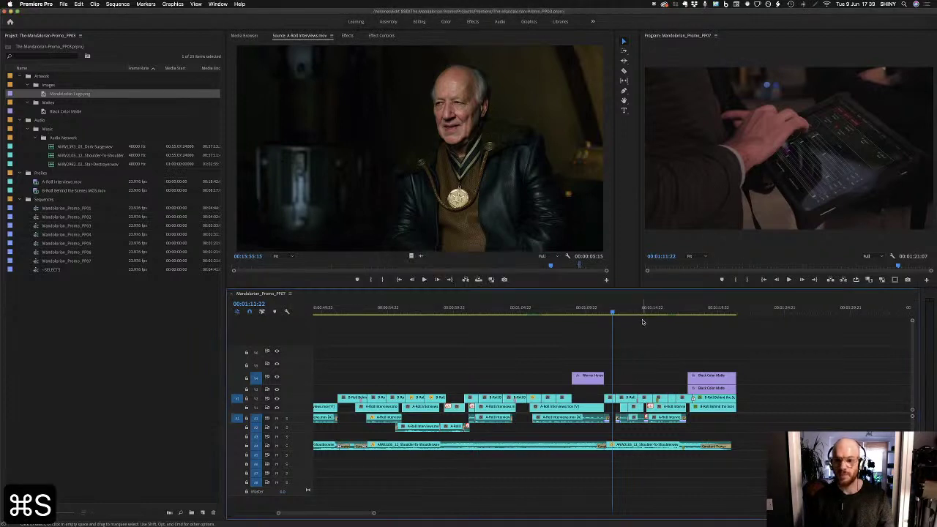
drag(651, 313, 690, 333)
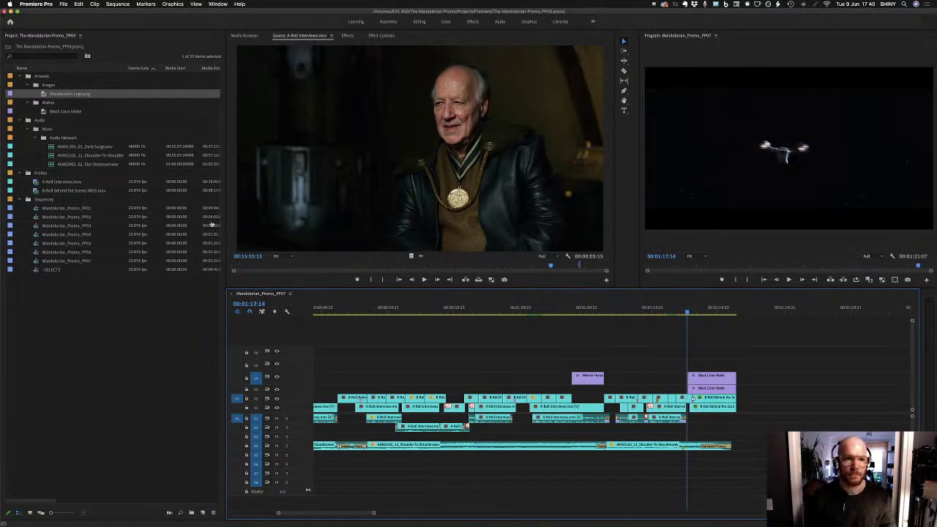
Switch to the browser and bring the Official Trailer 2 video on the Disney+ Mandalorian page fully into view
key(super+Tab)
key(super+Tab)
key(shift+super+Tab)
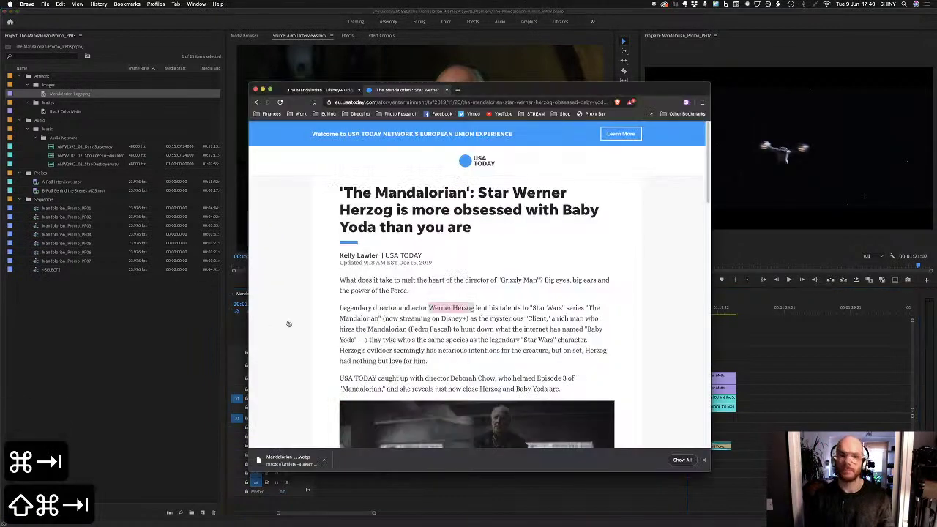
click(320, 91)
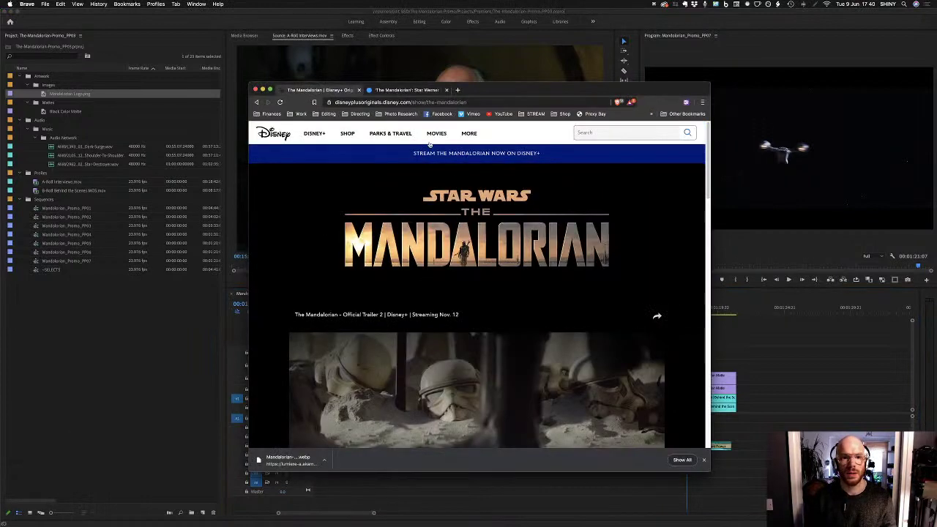
mouse_move(421, 168)
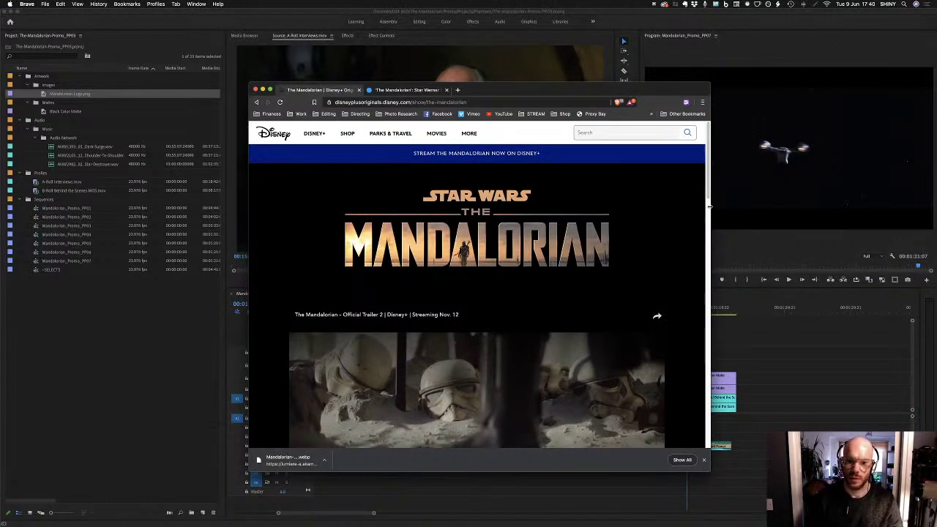
drag(713, 176, 711, 206)
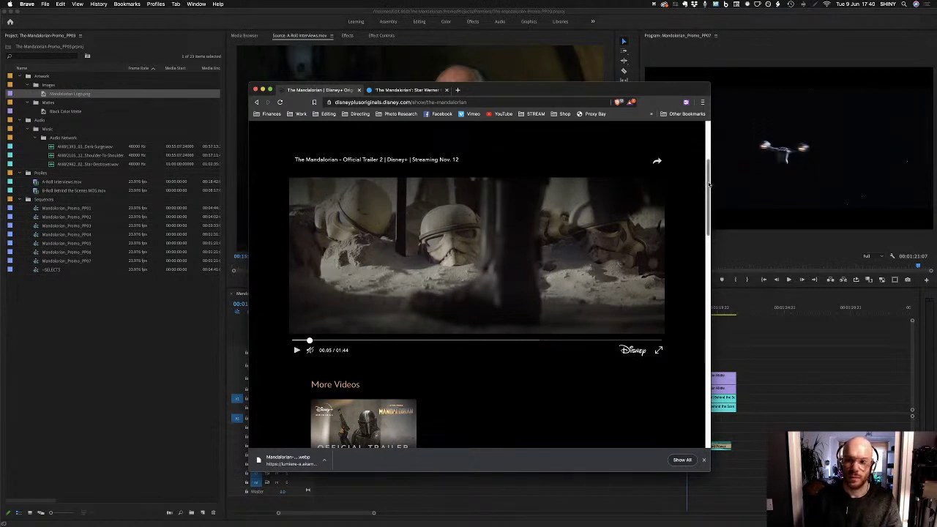
drag(708, 185, 665, 205)
scroll(623, 234, up, 5)
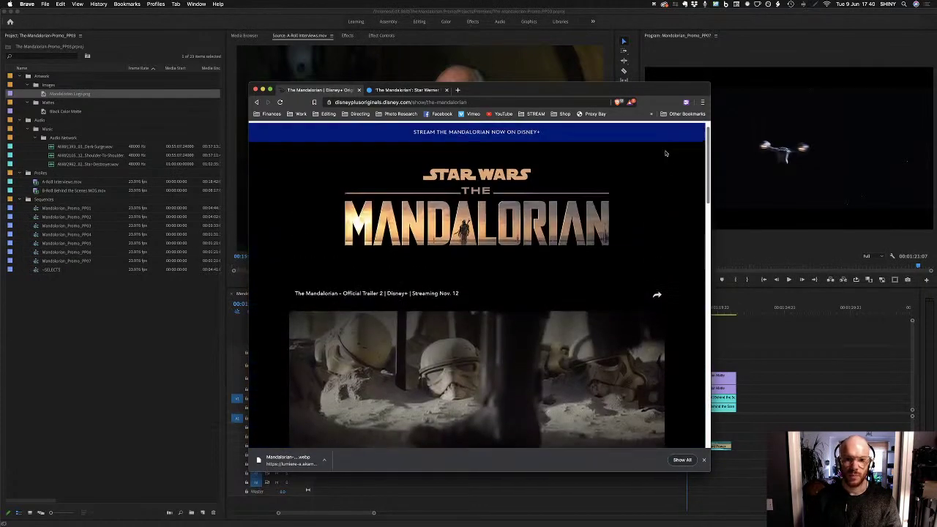
scroll(549, 271, down, 3)
scroll(518, 287, up, 1)
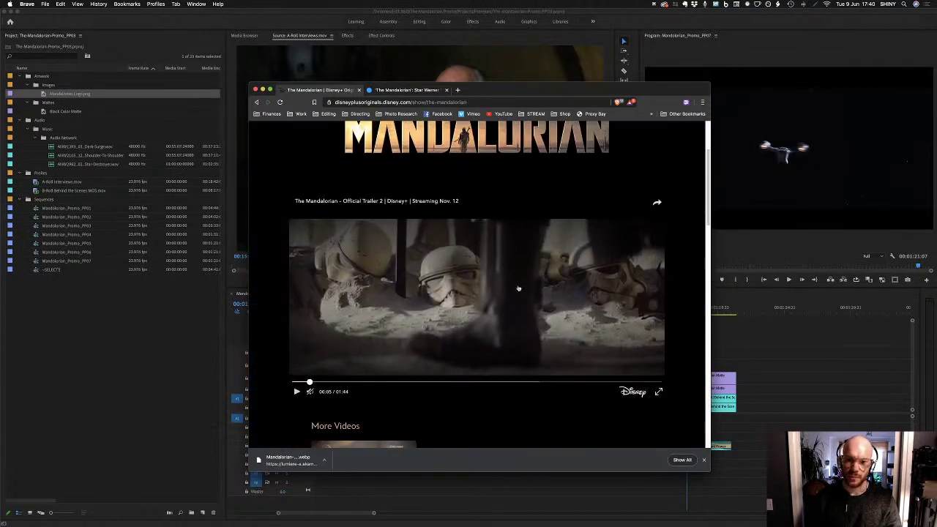
Play the Mandalorian trailer, skip ahead past its midpoint, and watch how it leads up to the closing title
click(296, 393)
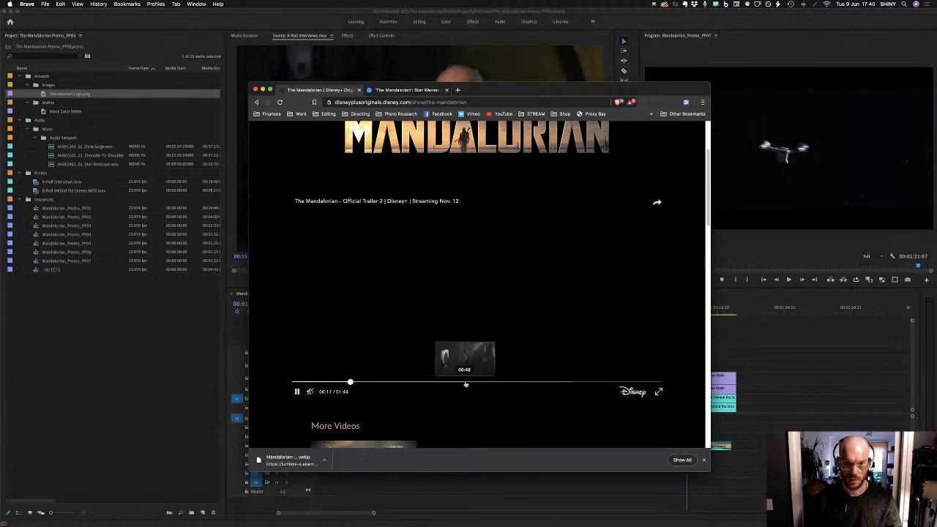
click(510, 382)
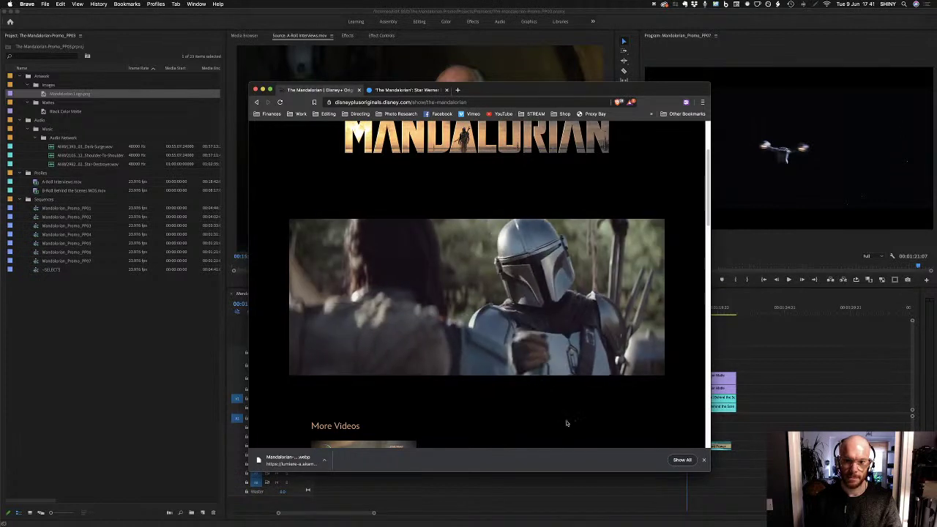
mouse_move(315, 392)
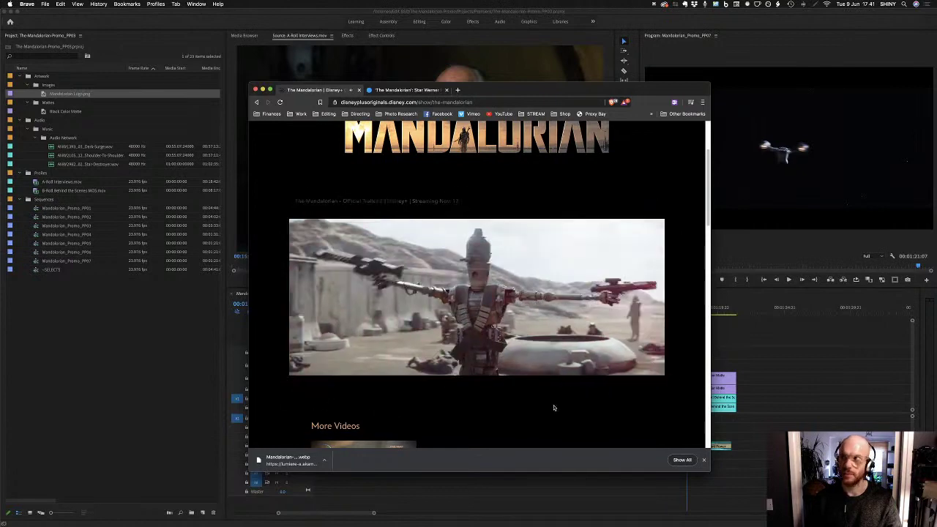
mouse_move(377, 401)
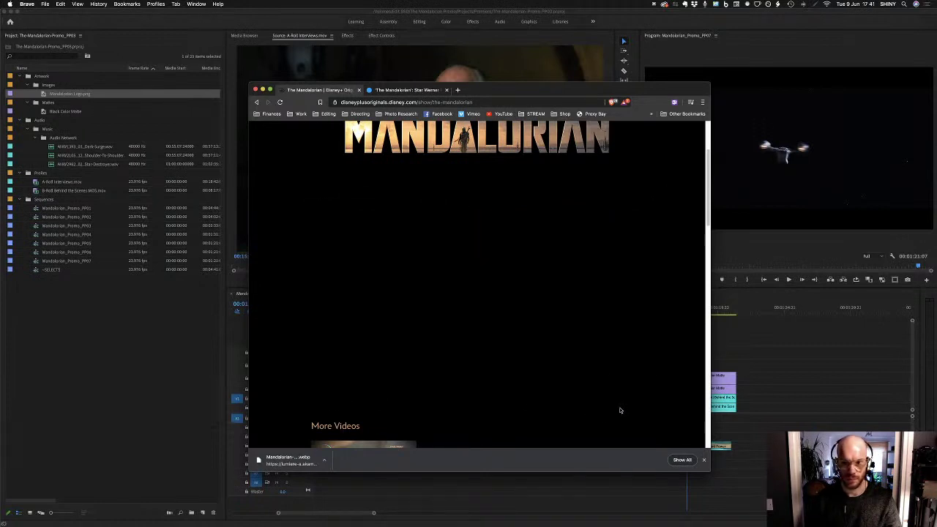
mouse_move(616, 324)
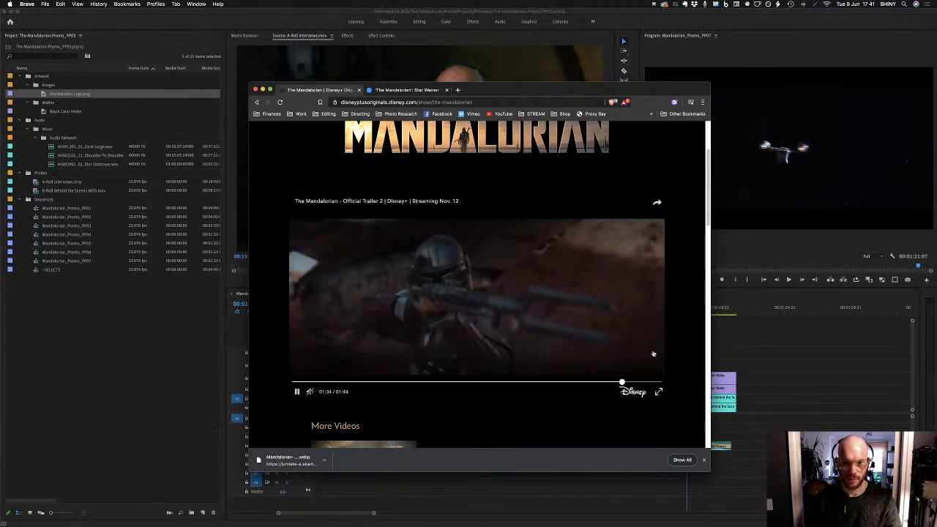
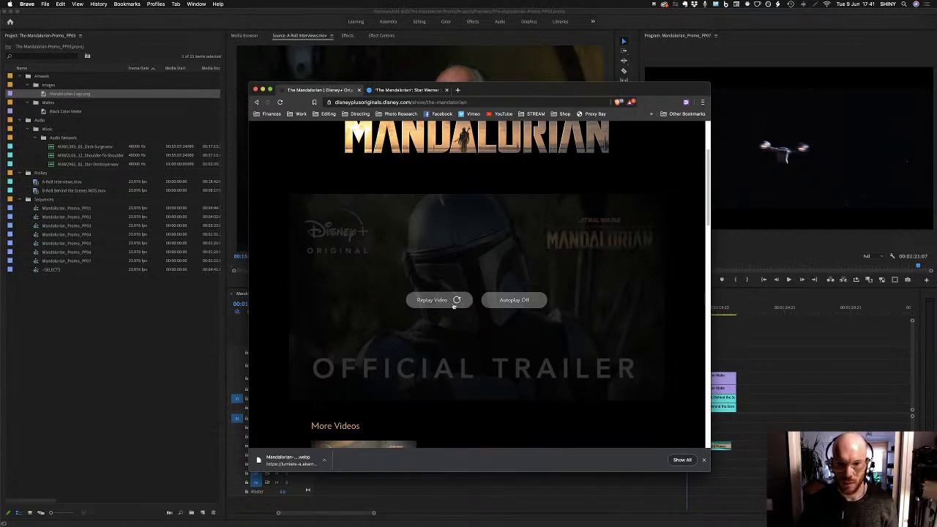
Replay the trailer and review the closing Mandalorian logo animation several times from just before the title
click(443, 301)
click(635, 383)
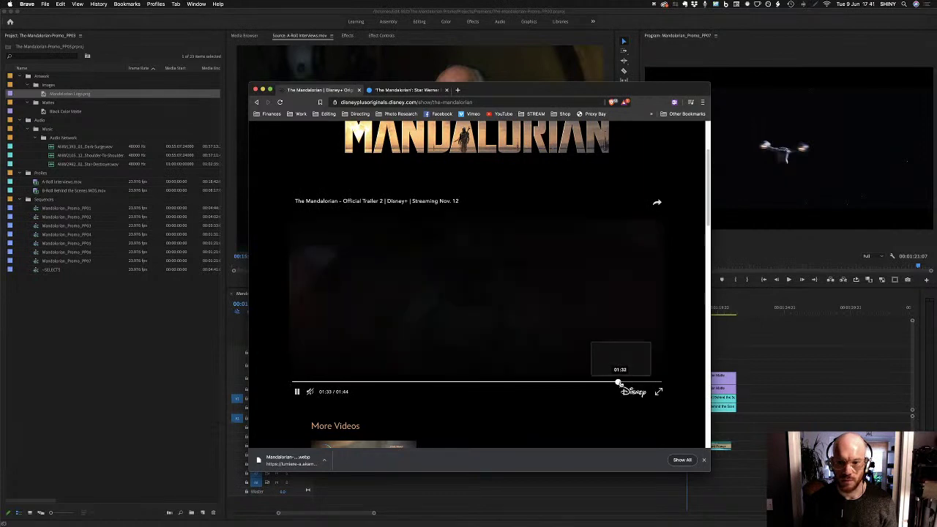
click(623, 382)
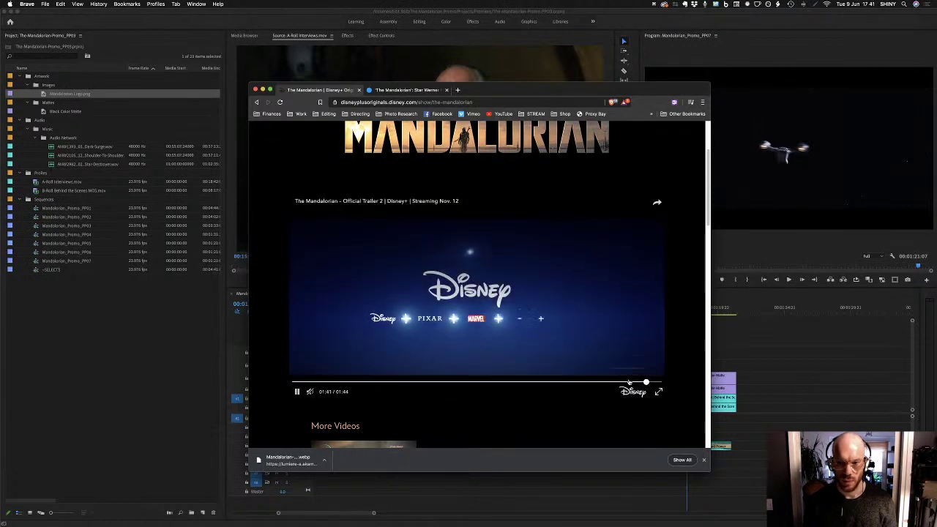
click(629, 382)
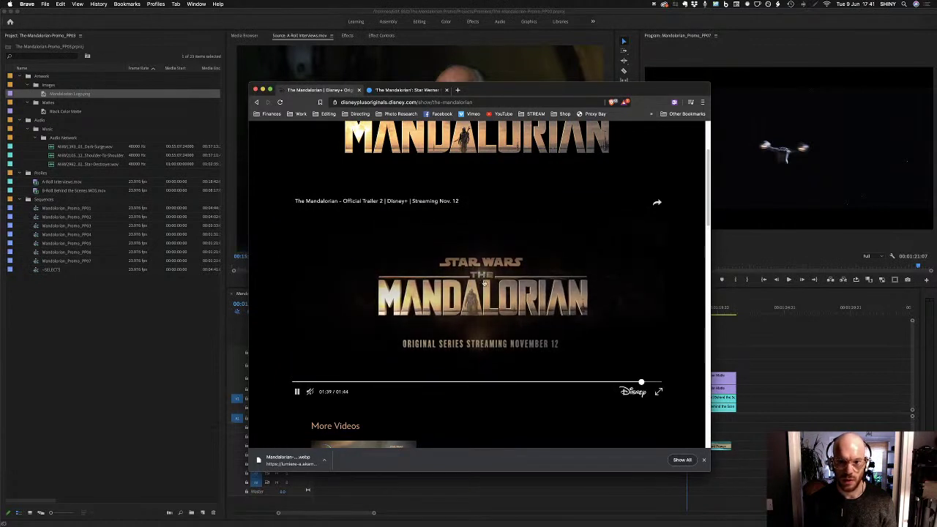
click(623, 382)
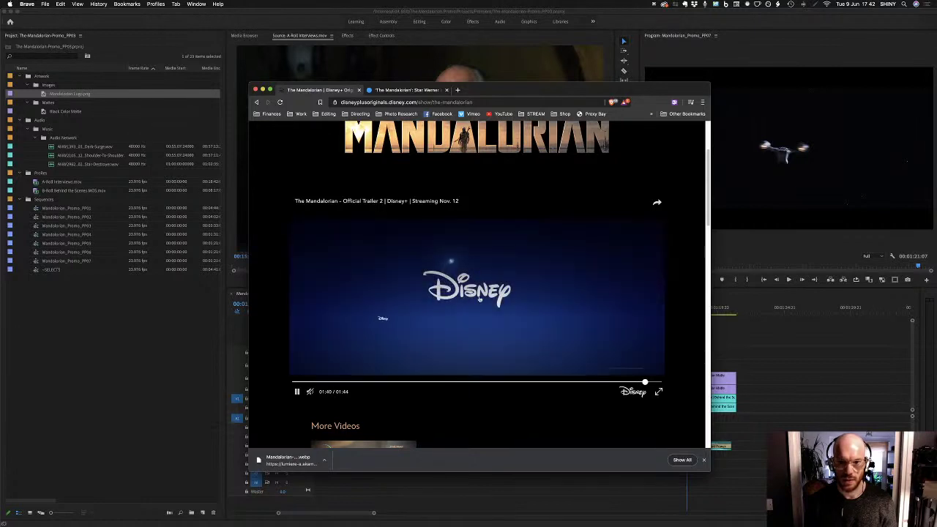
click(630, 381)
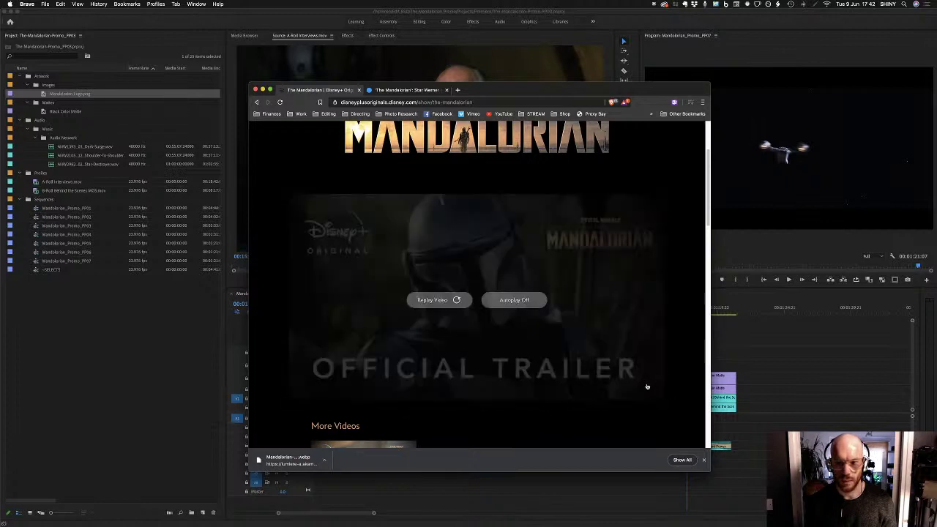
Restart the trailer, skip to shortly before the closing title sequence, and pause it at 01:29
click(444, 300)
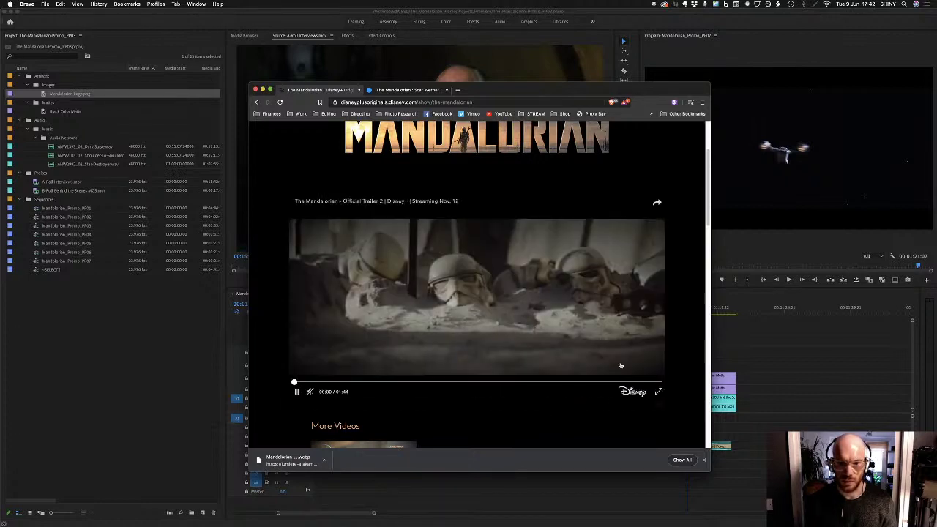
click(615, 383)
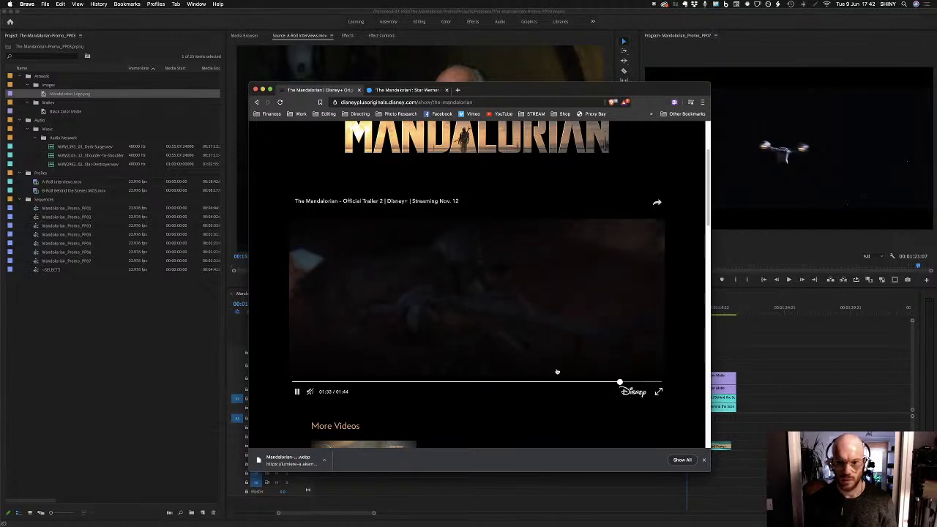
click(598, 384)
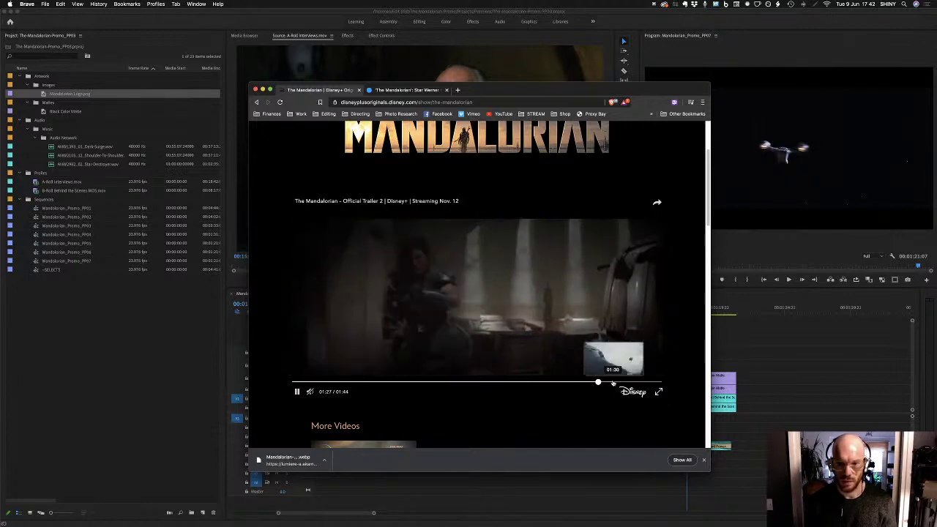
click(298, 392)
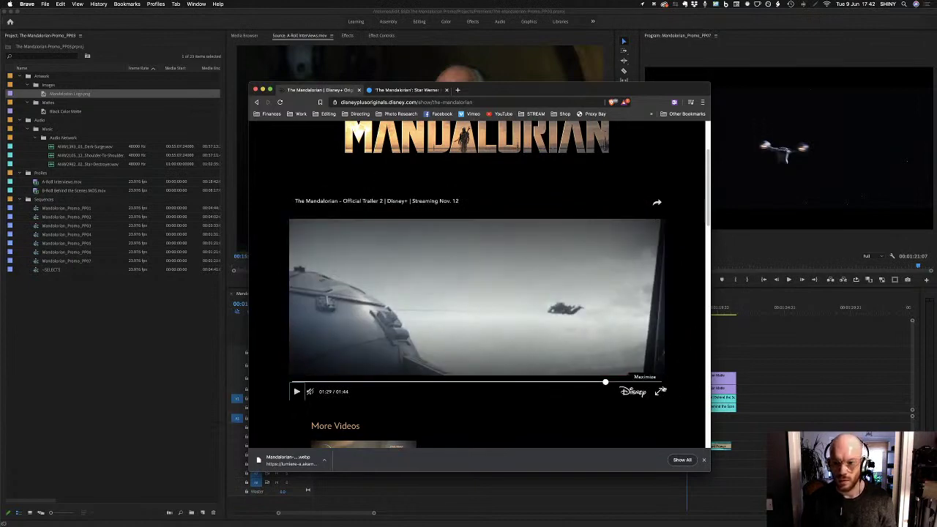
Launch QuickTime Player from the trailer's full-screen view, exit full screen, and switch to QuickTime Player
click(659, 392)
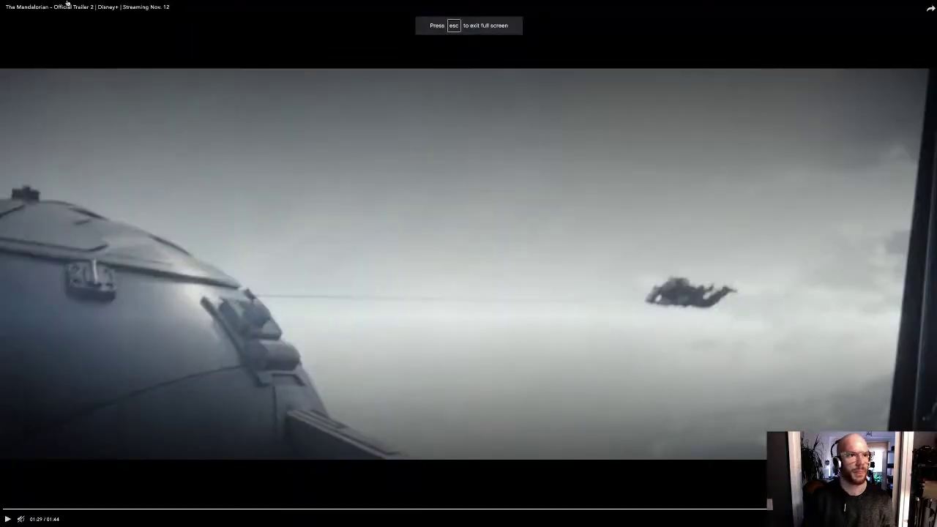
key(super+space)
text(quic)
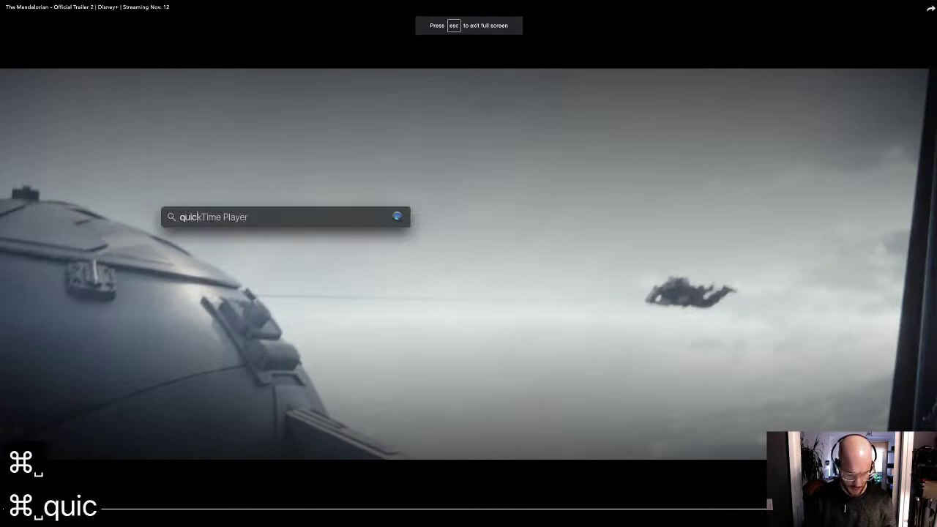
text(ktim)
key(Return)
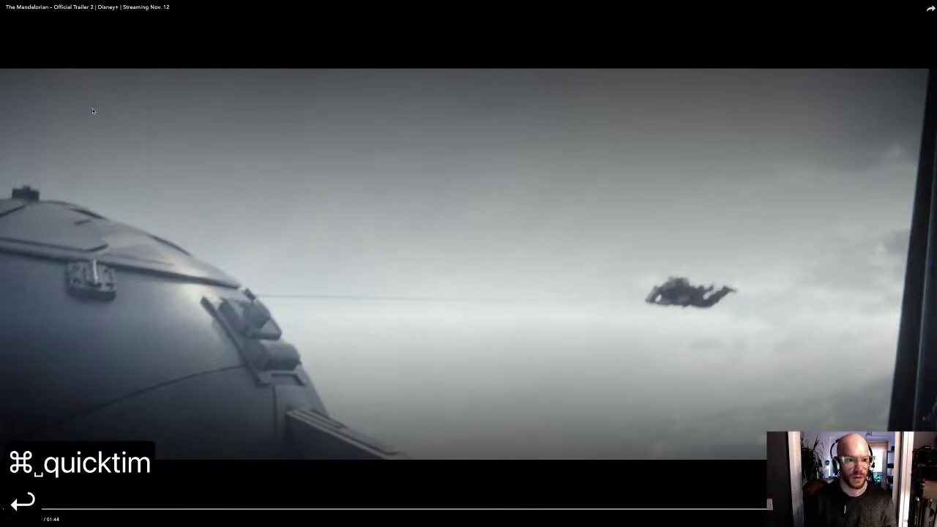
mouse_move(54, 4)
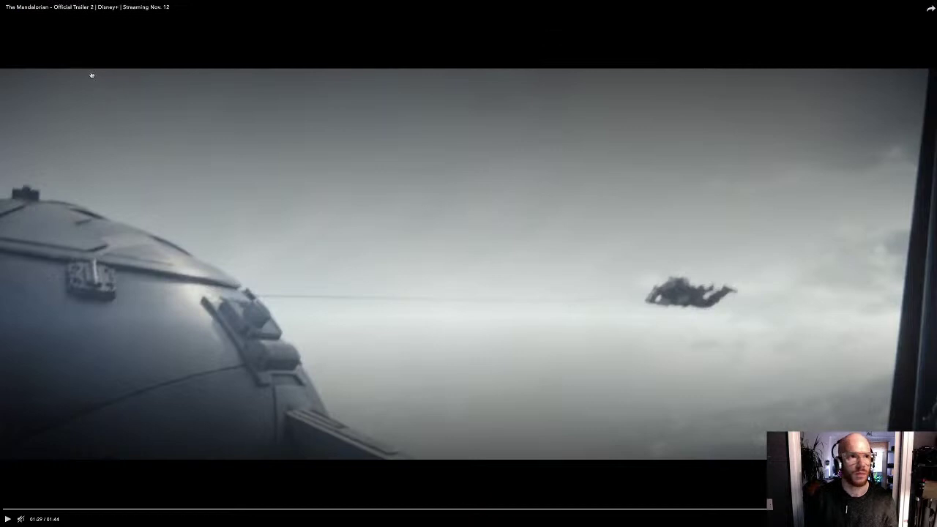
key(Escape)
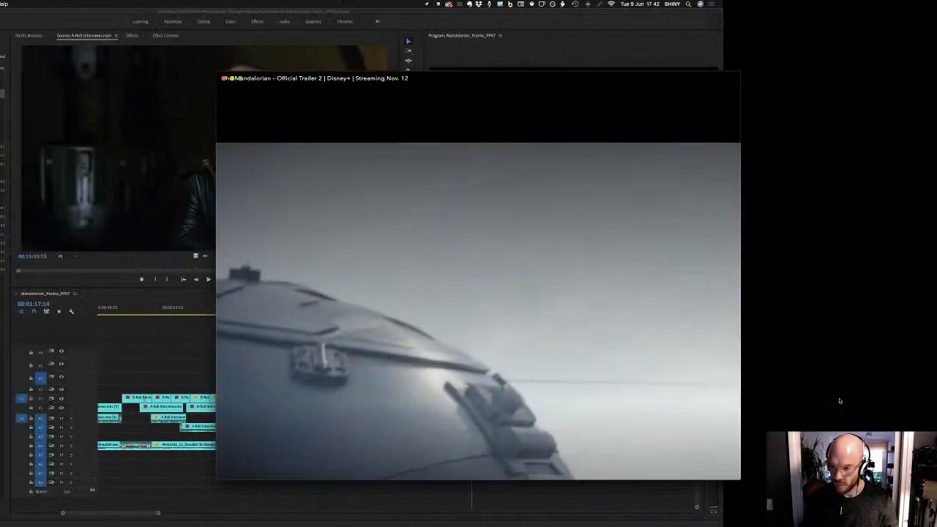
key(super+Tab)
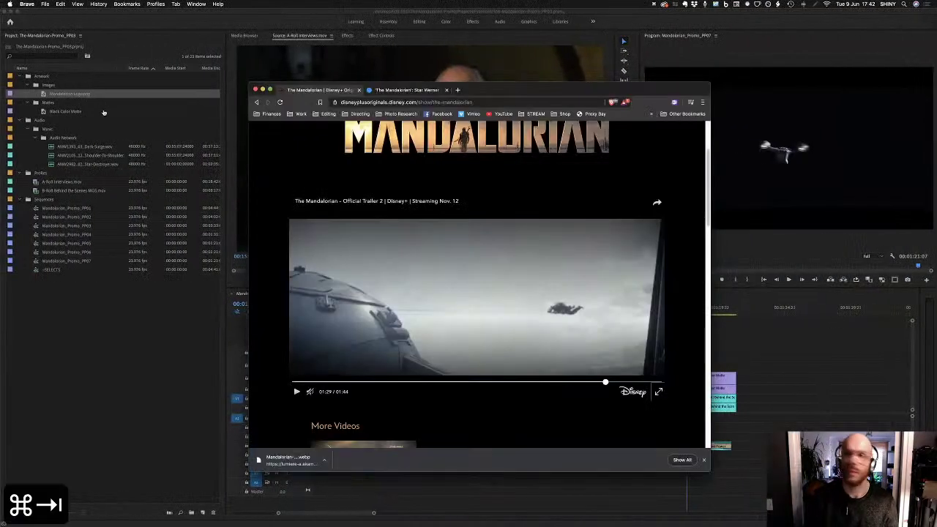
Set up a new QuickTime screen recording with the capture area framed around the trailer's video picture
click(74, 3)
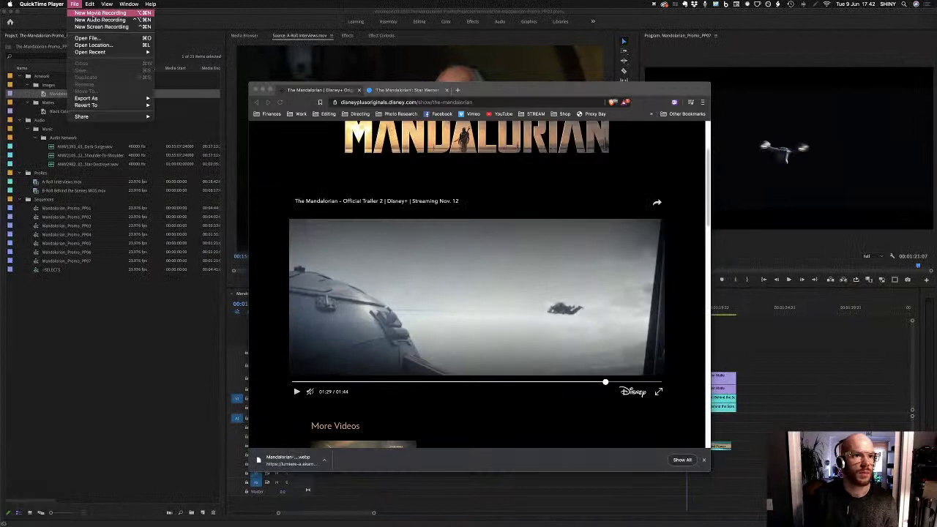
click(97, 27)
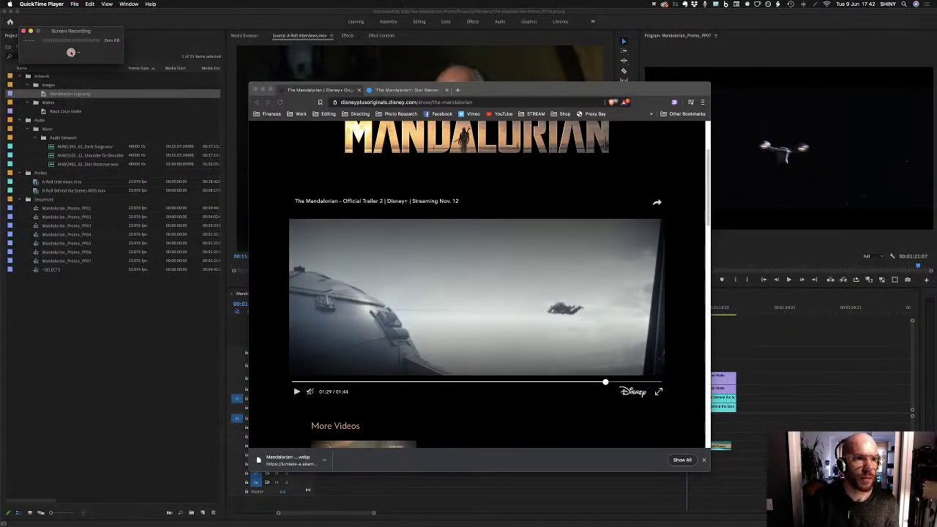
click(70, 52)
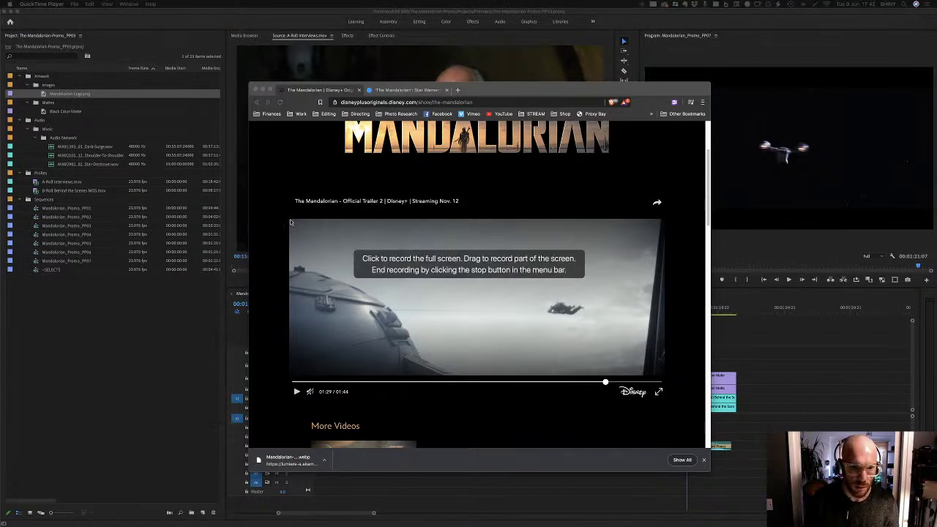
drag(290, 222, 664, 375)
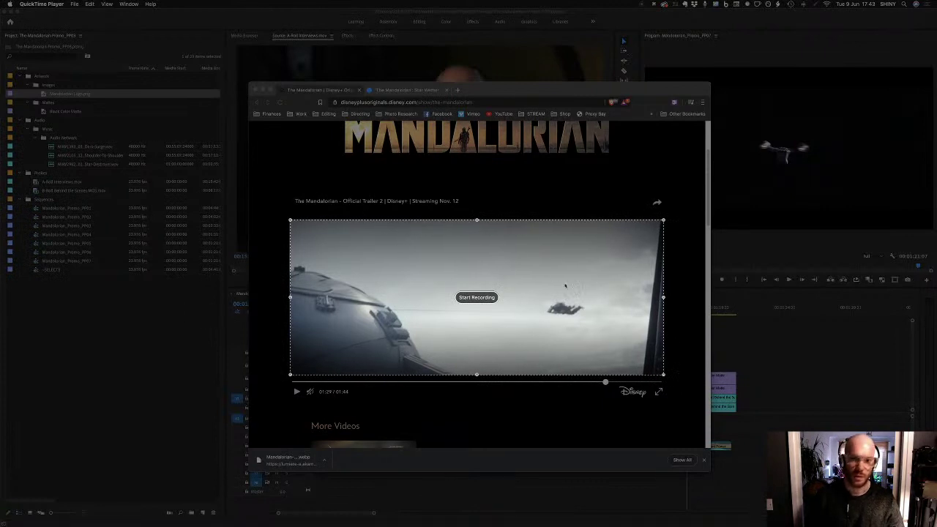
Screen-record the trailer from the paused point through to its end, and stop the recording once it finishes
click(477, 298)
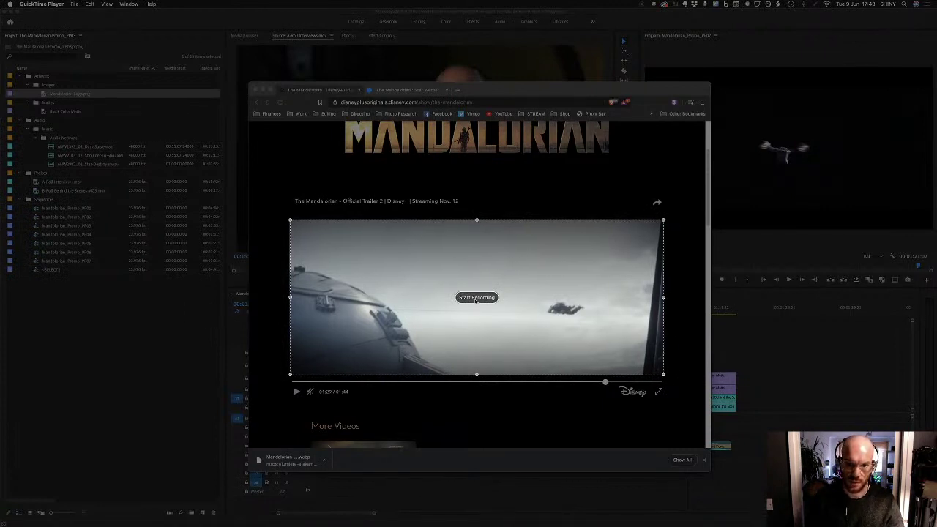
click(298, 393)
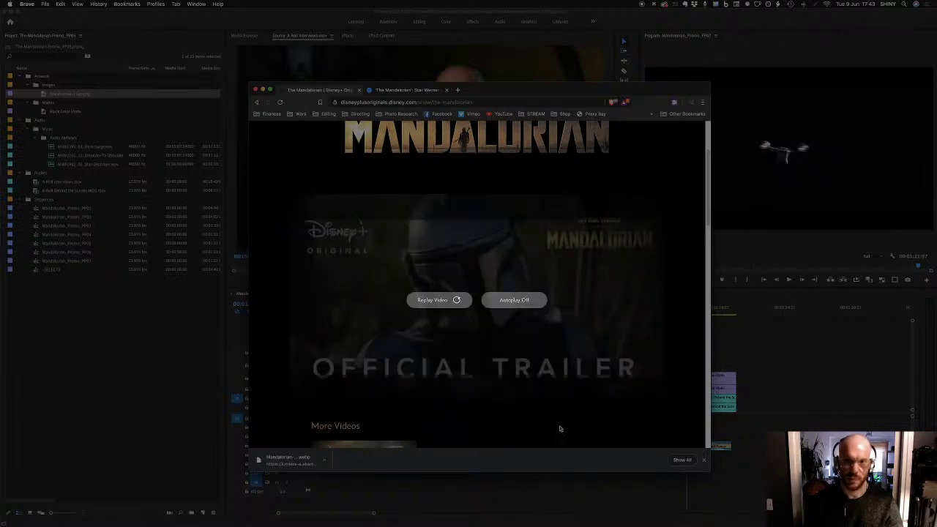
click(642, 6)
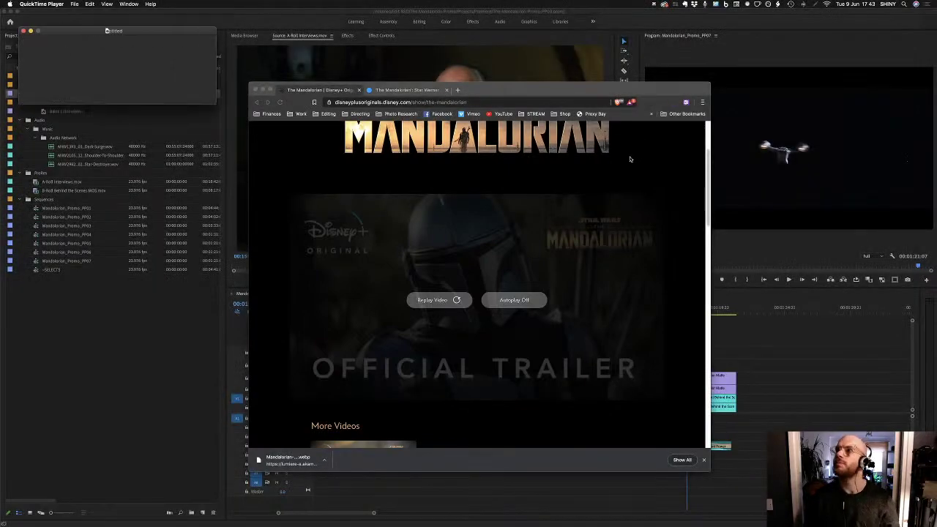
Trim the new recording to the closing logos, from just before the Mandalorian title to the end of the Disney+ logo
drag(213, 31, 379, 97)
key(super+t)
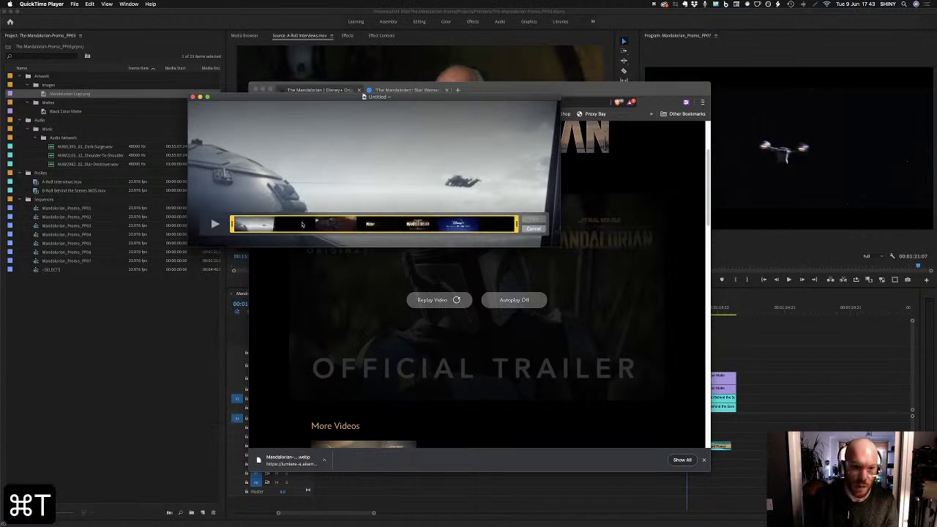
drag(232, 226, 342, 219)
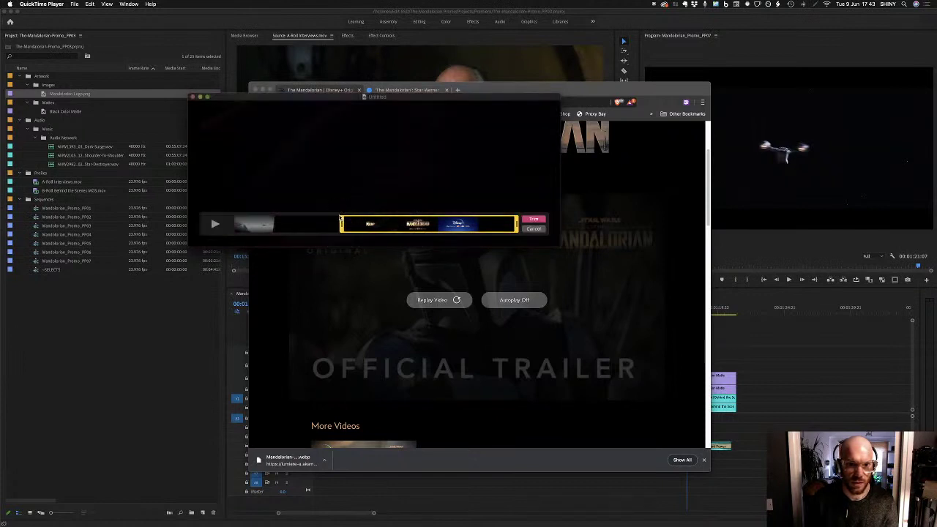
drag(519, 228, 477, 227)
click(536, 218)
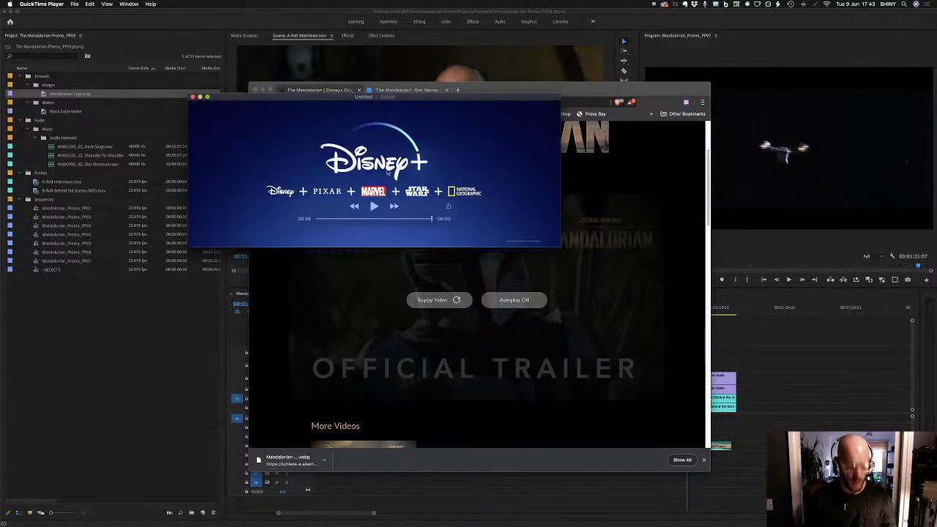
Start saving the trimmed recording and choose the Mandalorian promo's Assets > Logos folder as its destination
key(super+s)
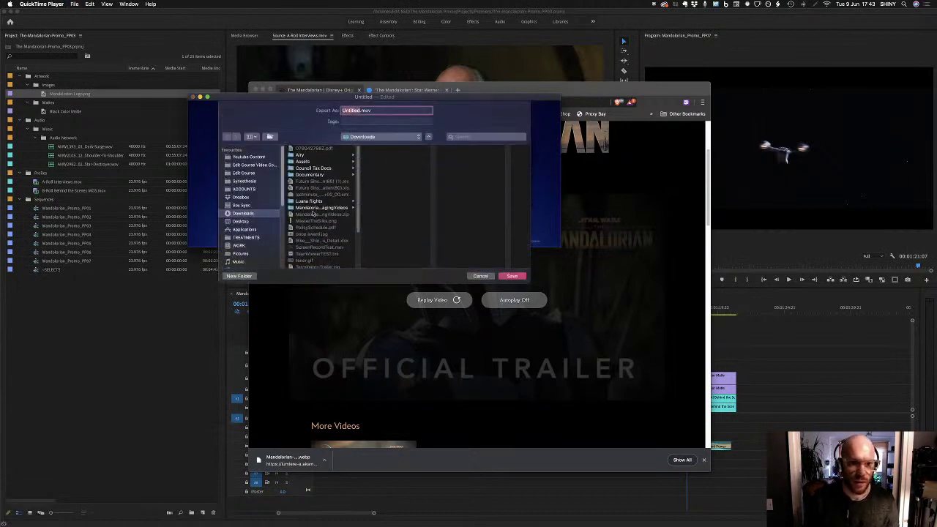
click(381, 137)
click(371, 219)
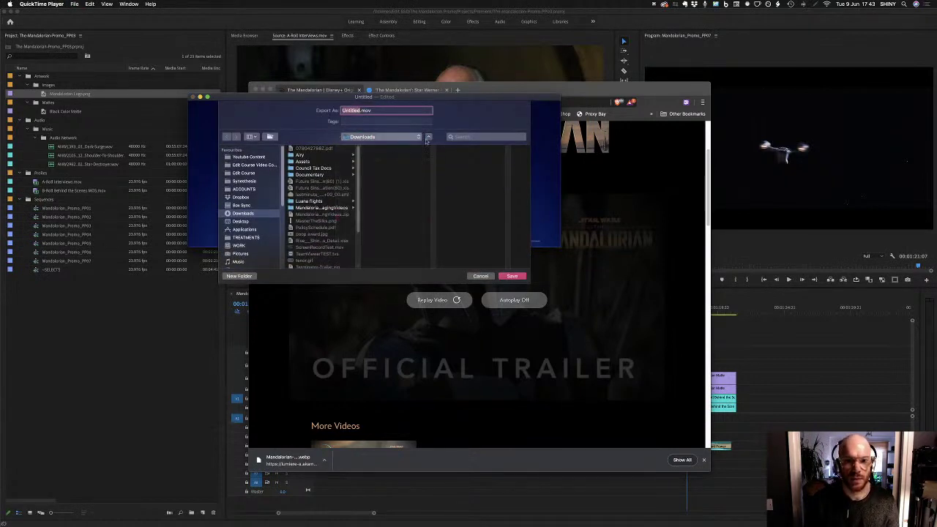
click(329, 168)
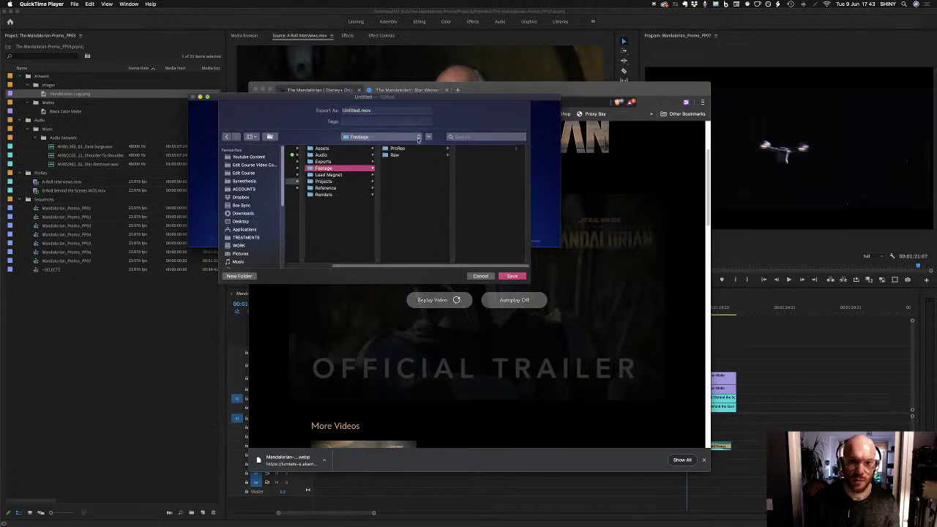
scroll(443, 267, left, 3)
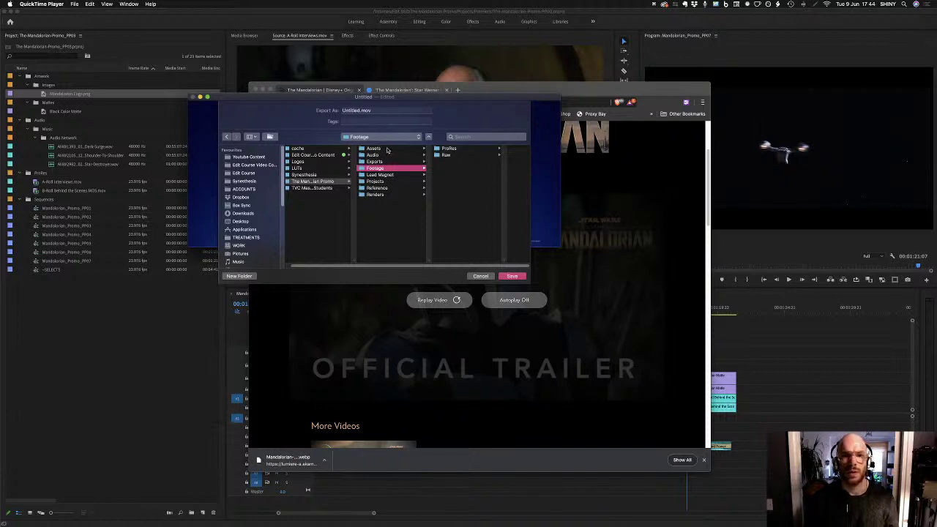
click(389, 148)
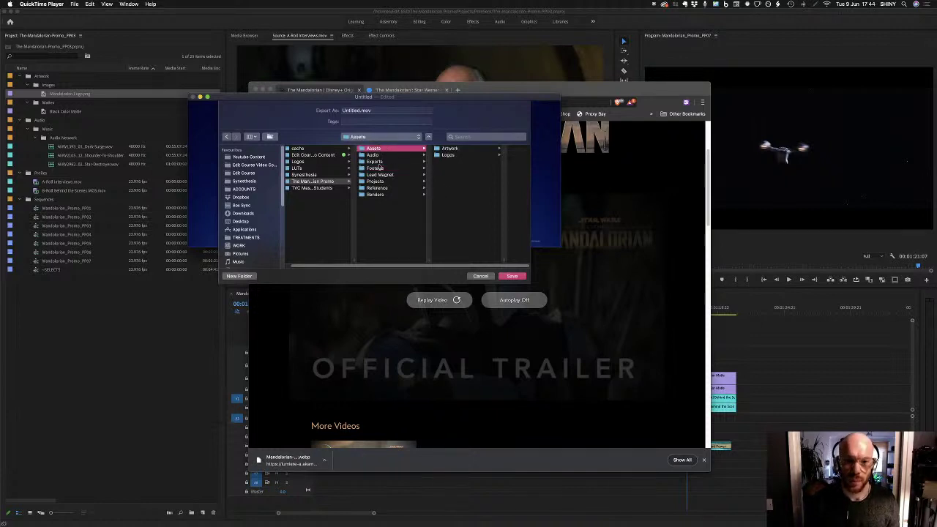
click(381, 169)
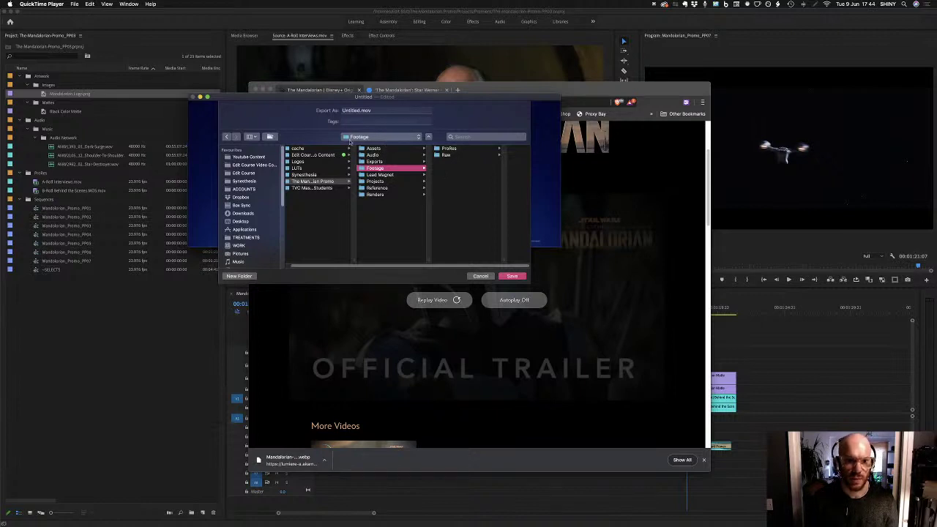
click(377, 149)
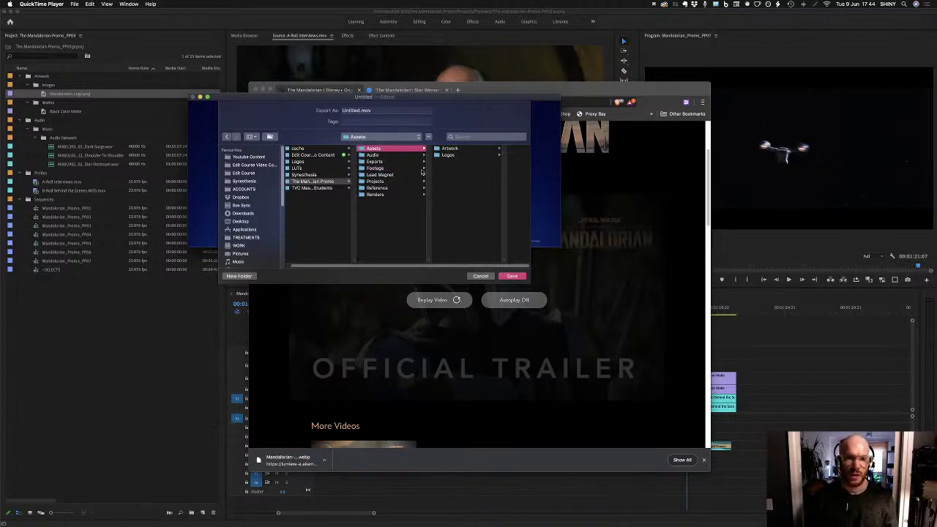
click(449, 155)
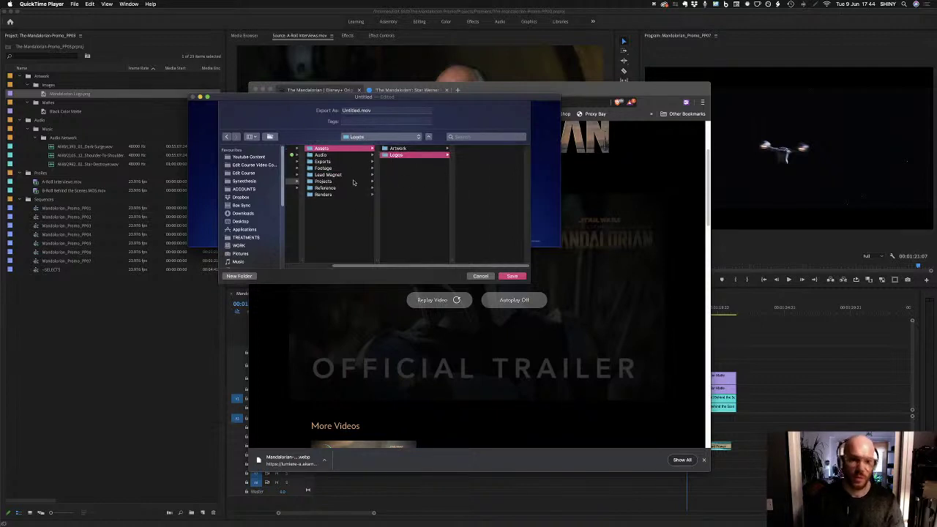
Name the recording DisneyPlusLogo.mov, save it, and close its window
double_click(358, 110)
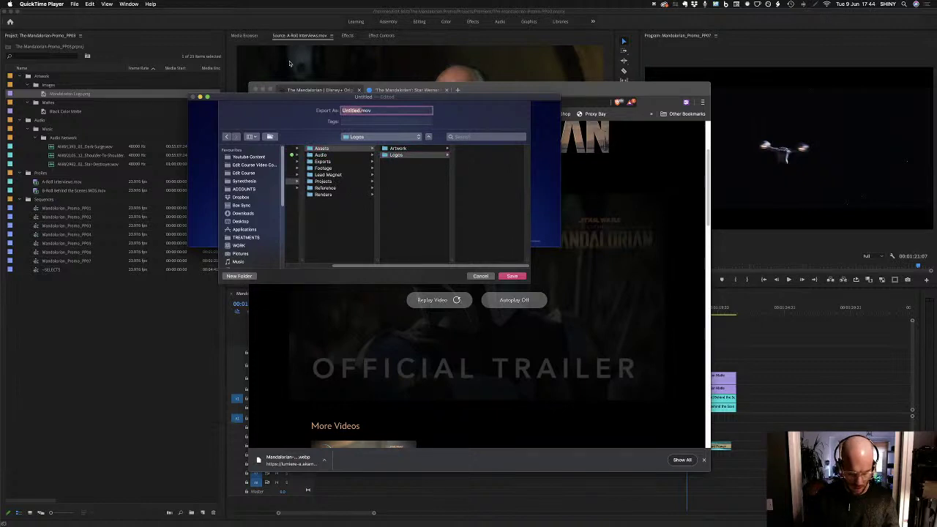
text(Disney)
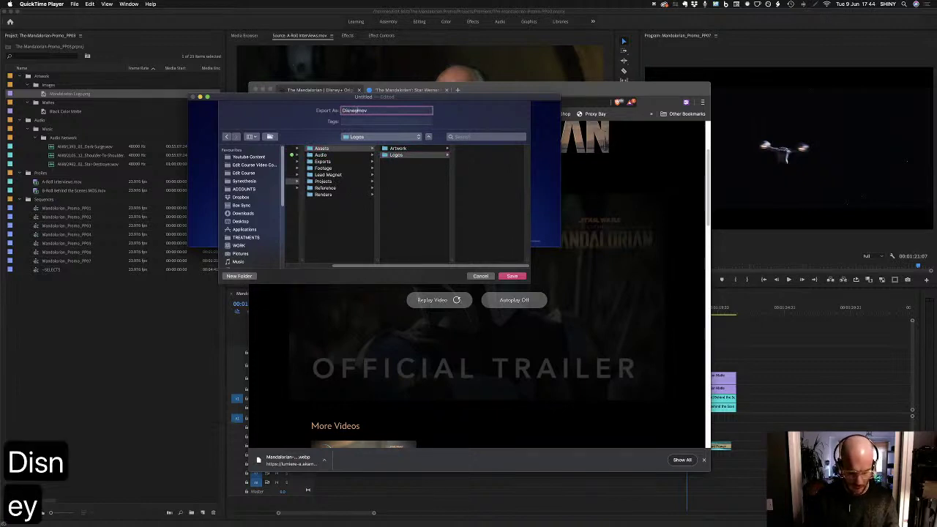
text(Plus)
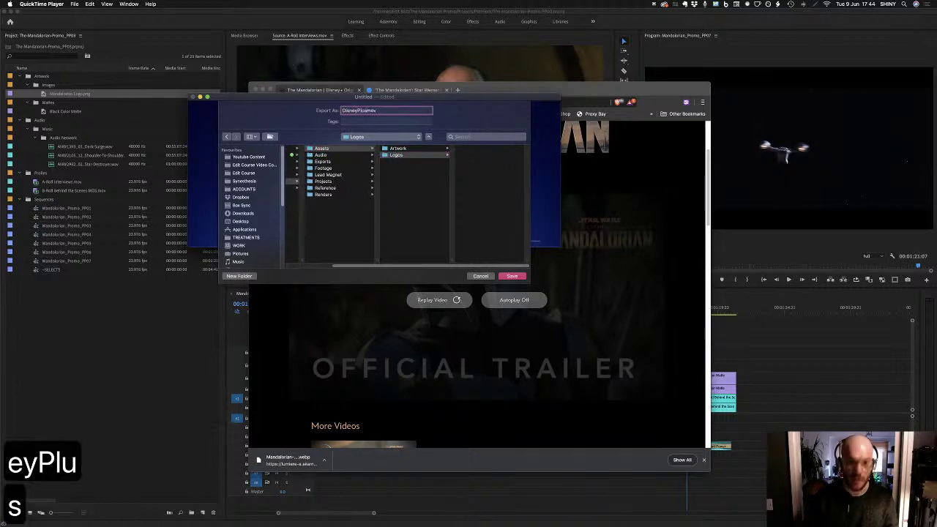
text(Logo)
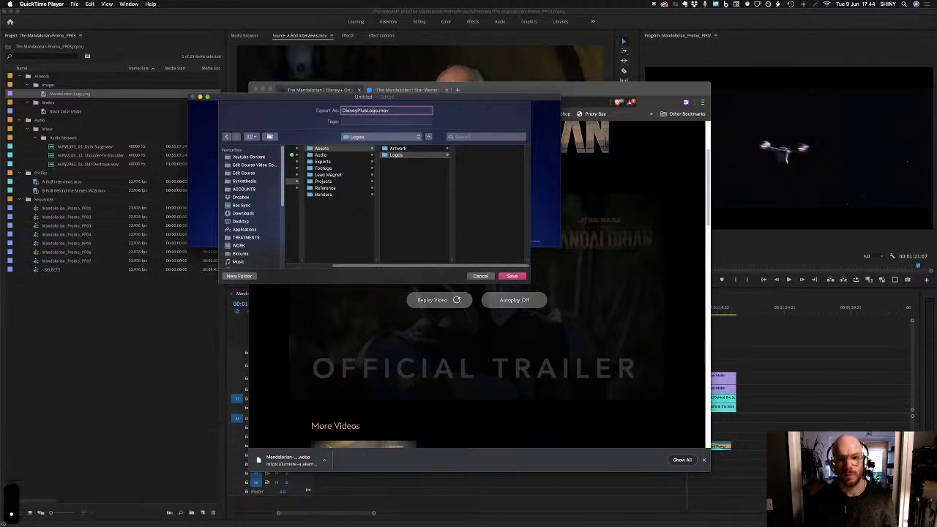
key(Return)
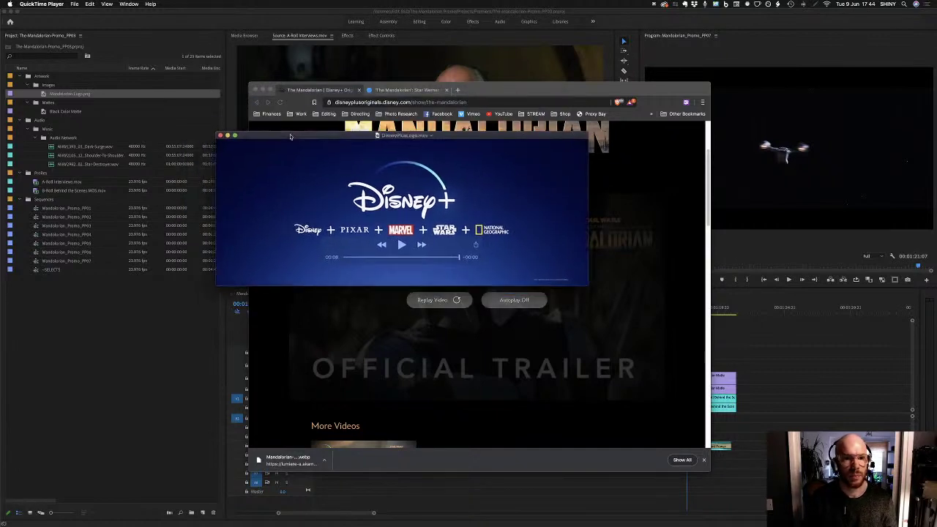
key(super+w)
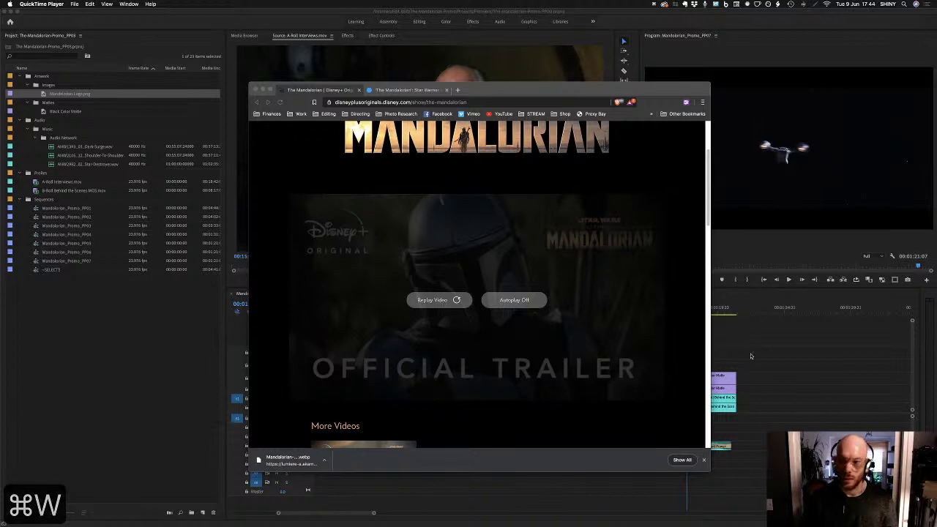
Switch to Premiere Pro, place the Mandalorian logo image above the black mattes at their start, and lengthen the clip
click(645, 298)
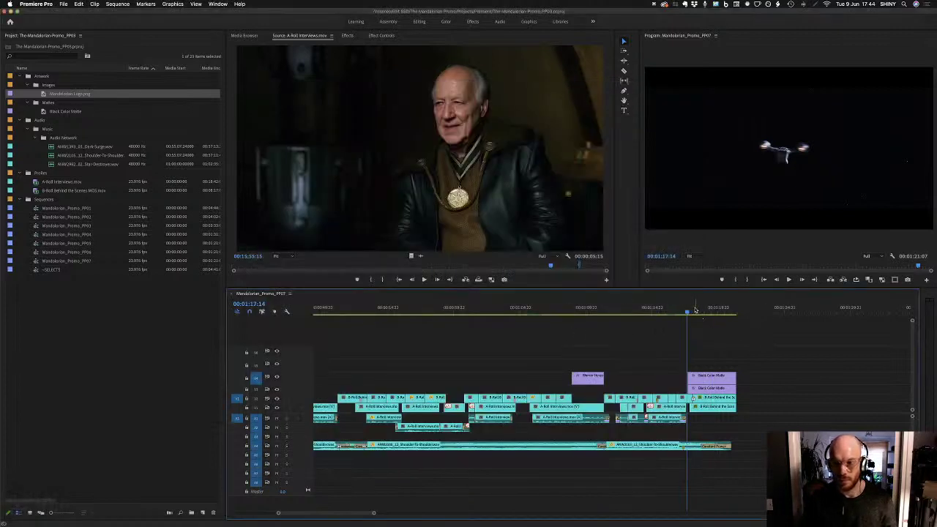
mouse_move(689, 314)
mouse_down()
mouse_move(722, 317)
mouse_move(698, 314)
mouse_up()
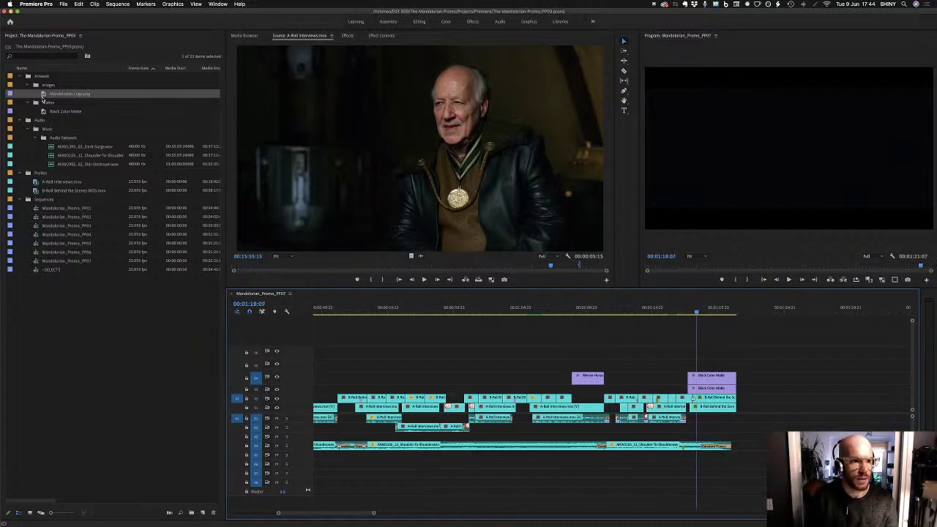
drag(43, 94, 694, 364)
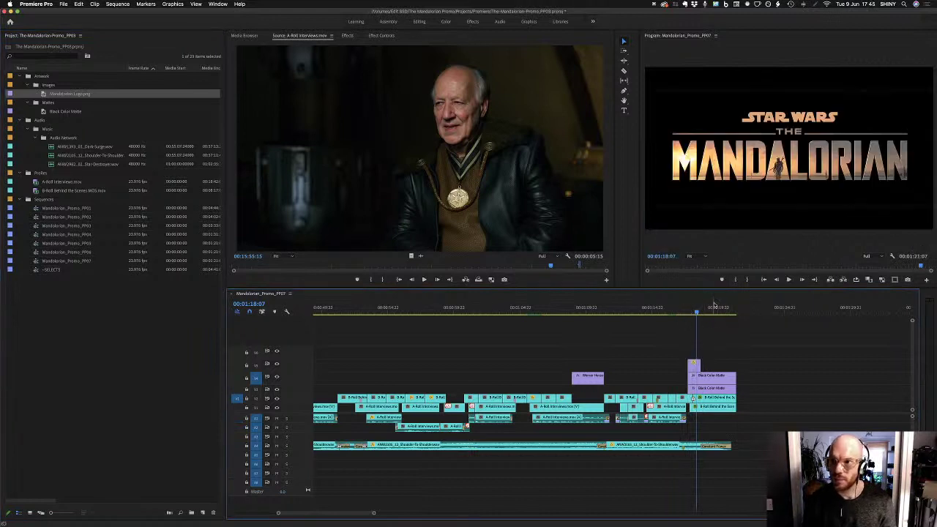
drag(703, 366, 724, 365)
drag(696, 315, 690, 317)
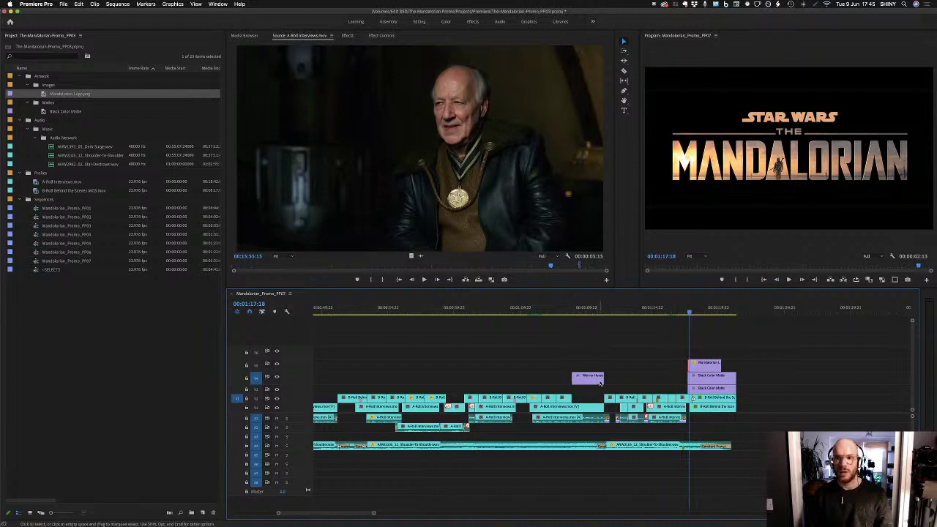
Switch to Brave and replay the trailer's ending several times to study how the Mandalorian title animates
key(super+Tab)
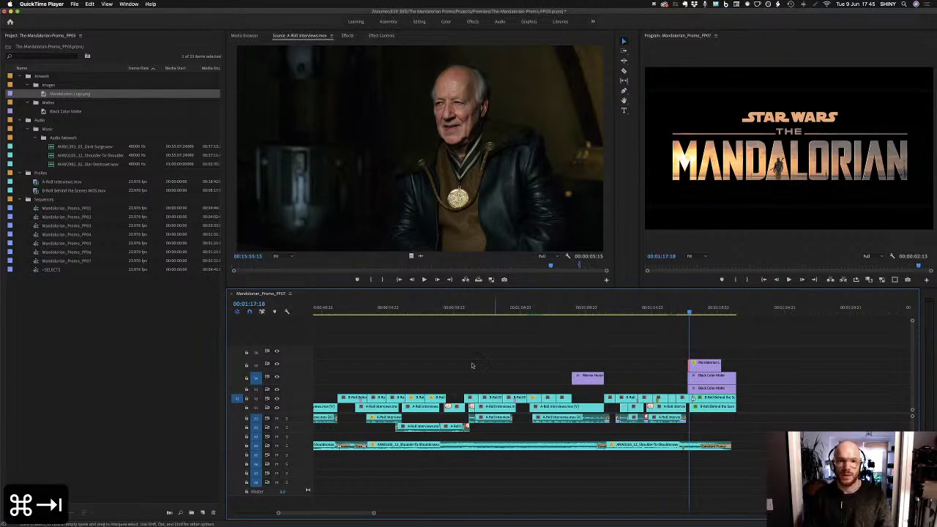
key(super+Tab)
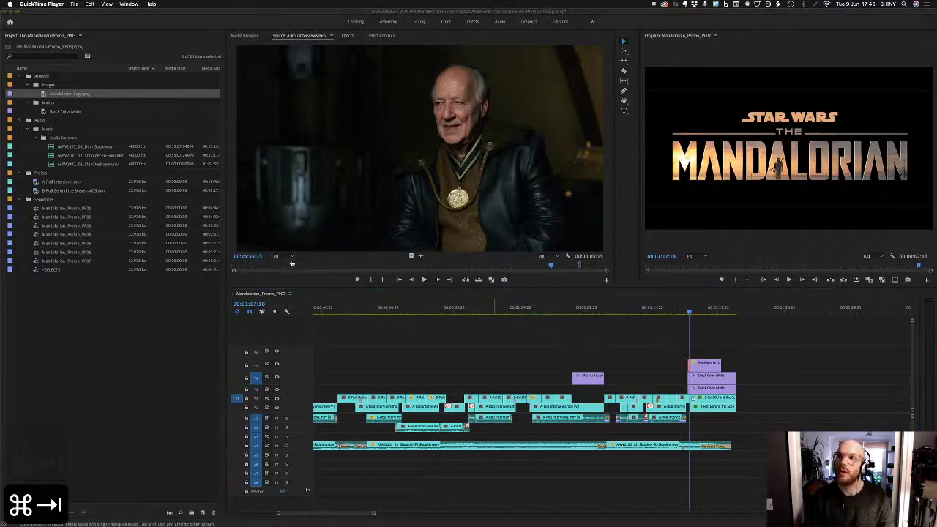
key(super+Tab)
click(436, 300)
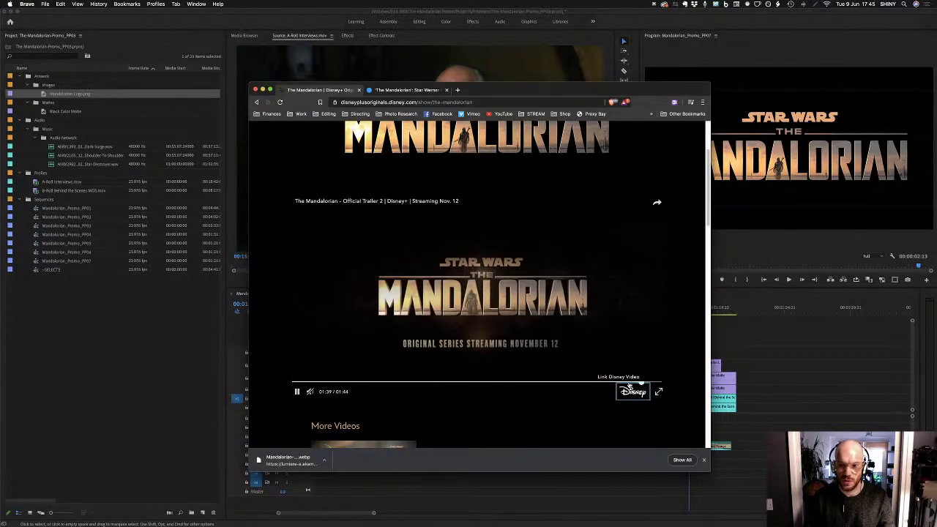
click(641, 381)
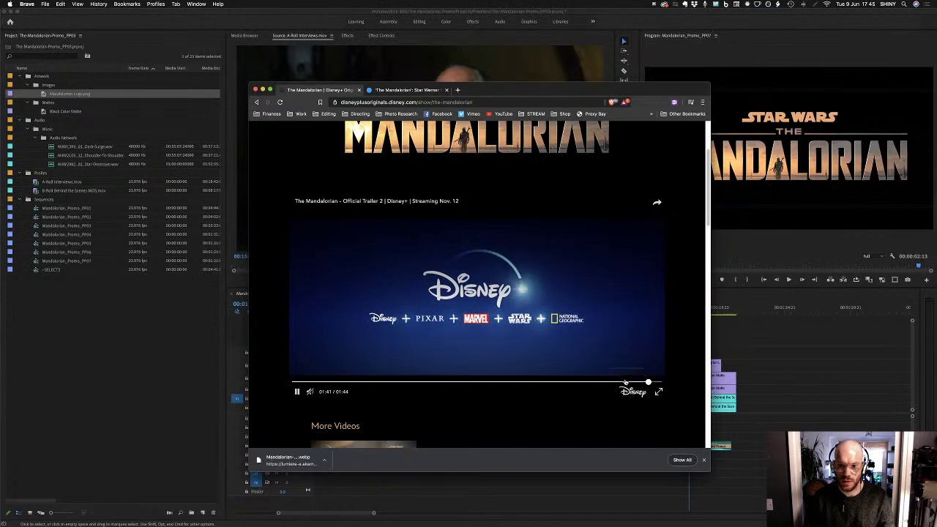
click(622, 381)
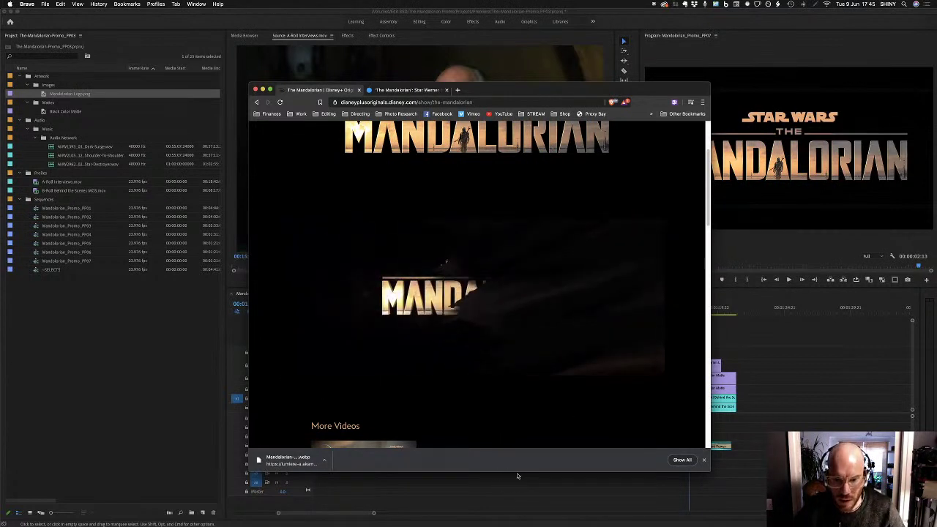
mouse_move(619, 255)
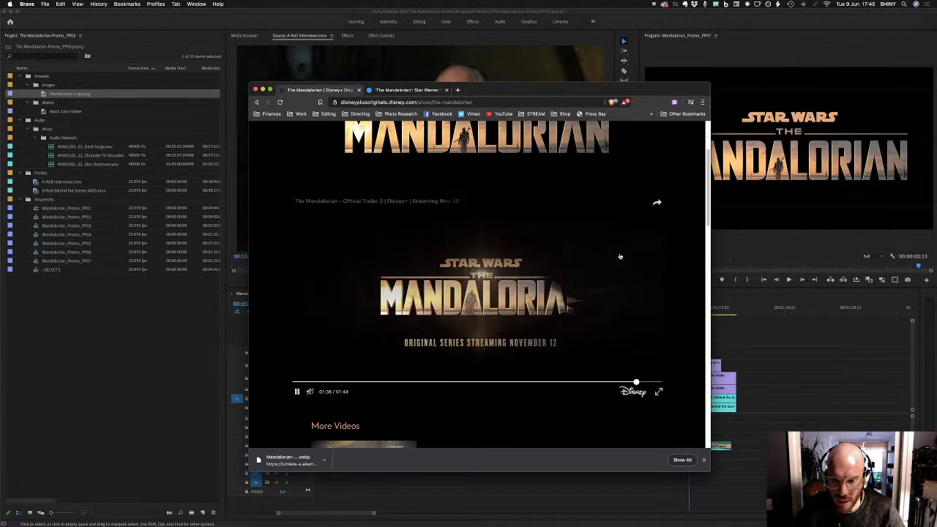
click(631, 381)
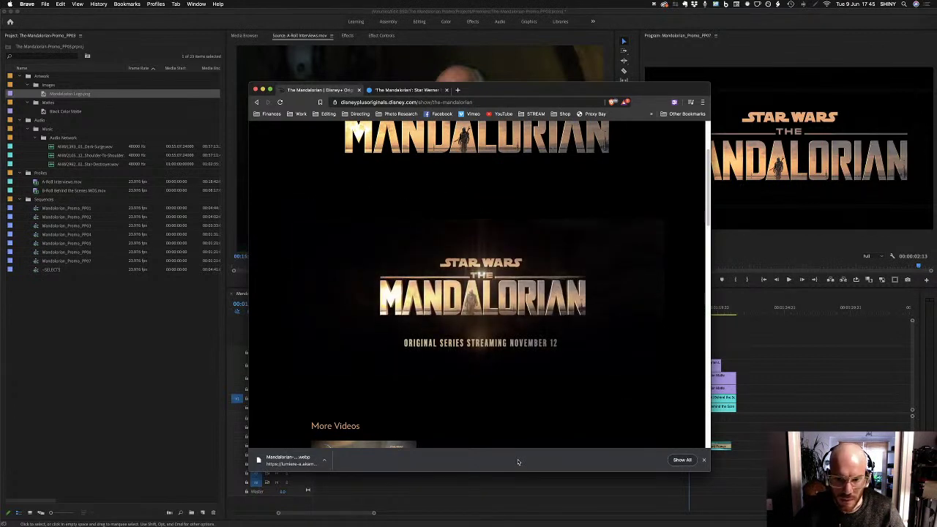
mouse_move(512, 288)
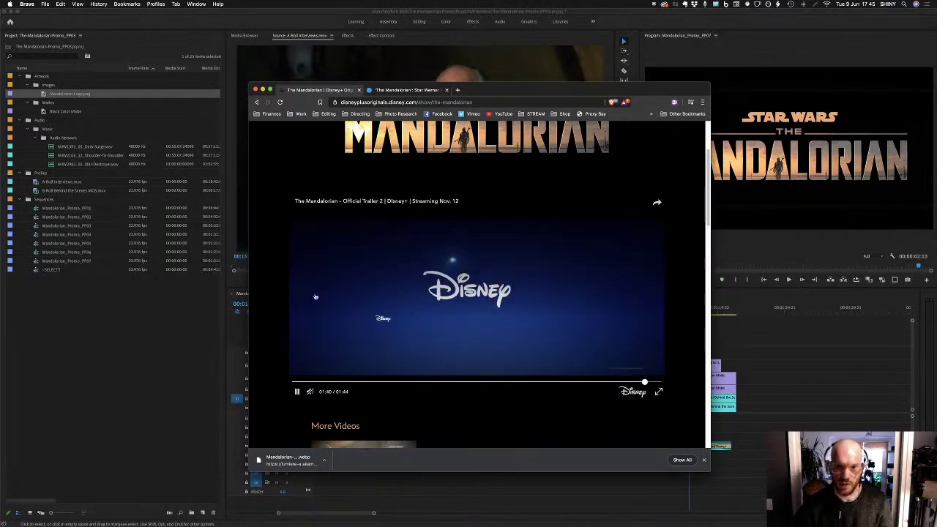
mouse_move(297, 392)
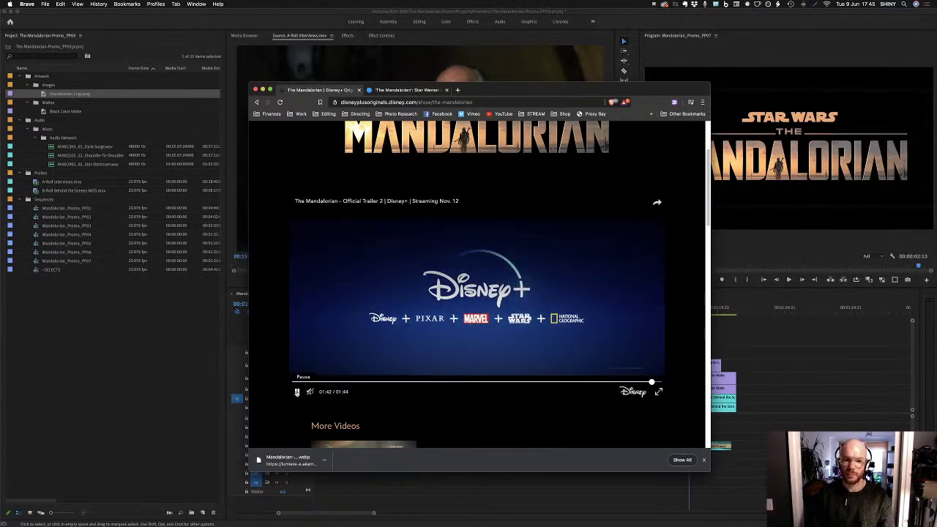
Switch back to Premiere Pro and extend the Mandalorian logo clip to end together with the black mattes
click(762, 340)
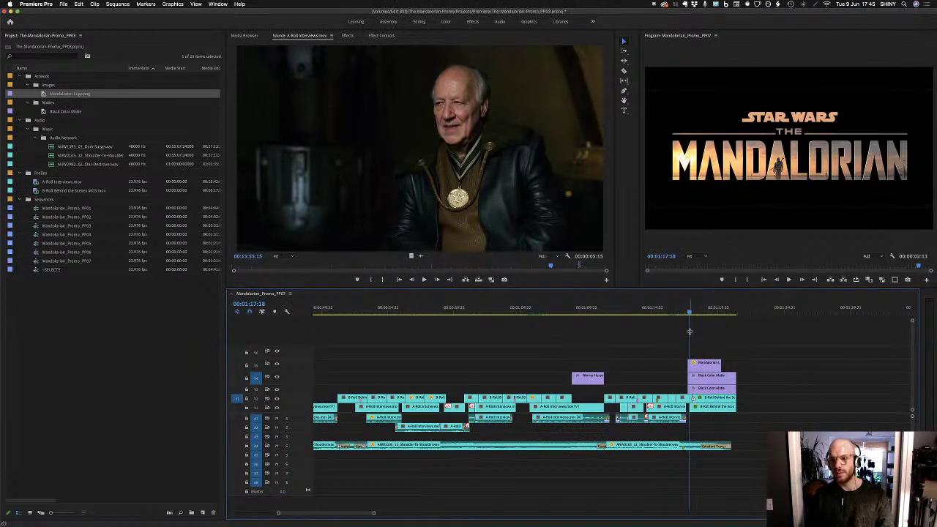
click(709, 365)
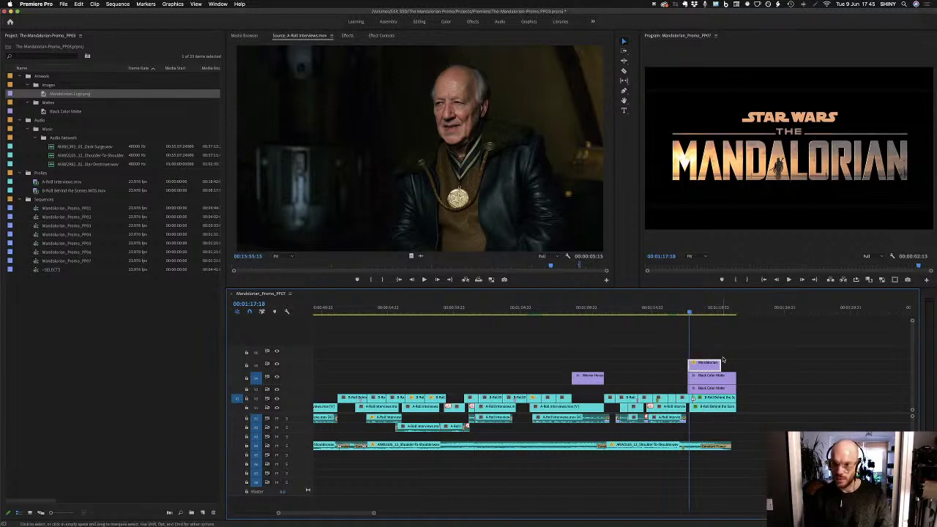
drag(724, 365, 737, 365)
drag(690, 315, 713, 315)
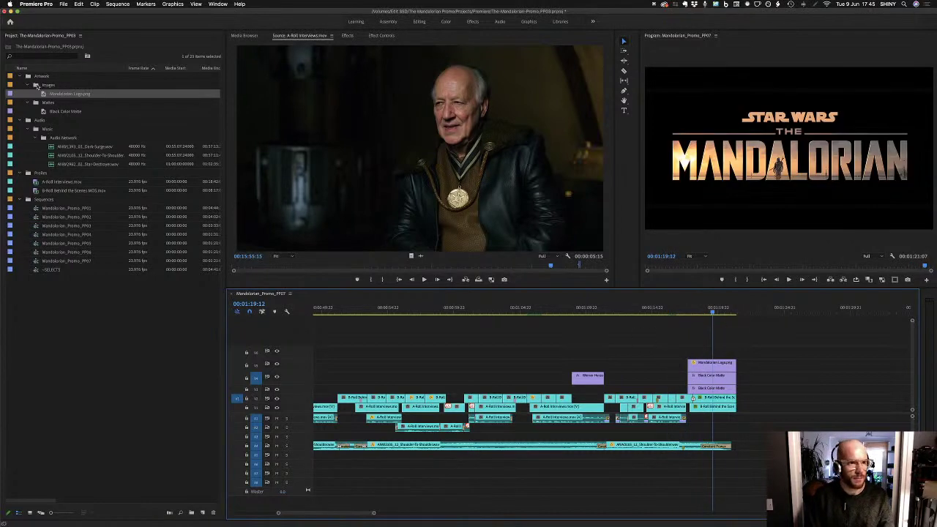
Import DisneyPlusLogo.mov from the promo's Assets > Logos folder into the Artwork bin
click(43, 78)
key(super+i)
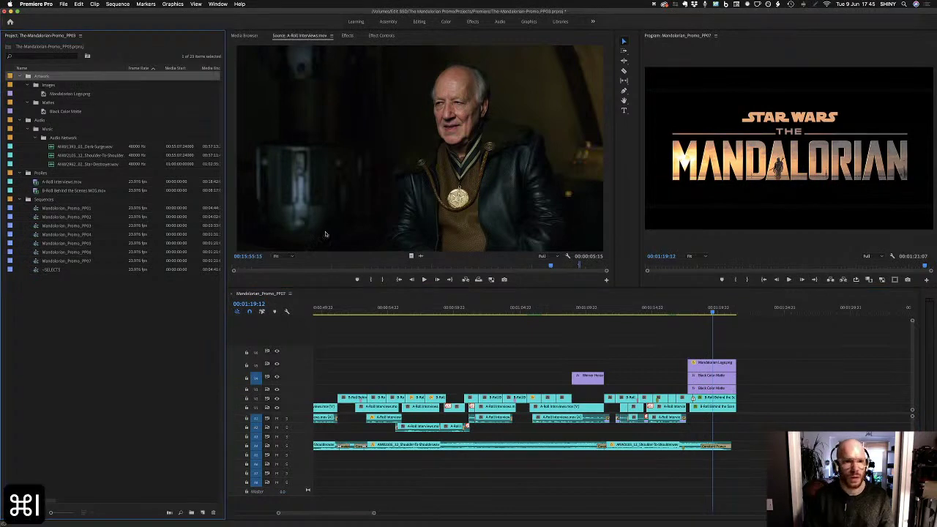
click(425, 123)
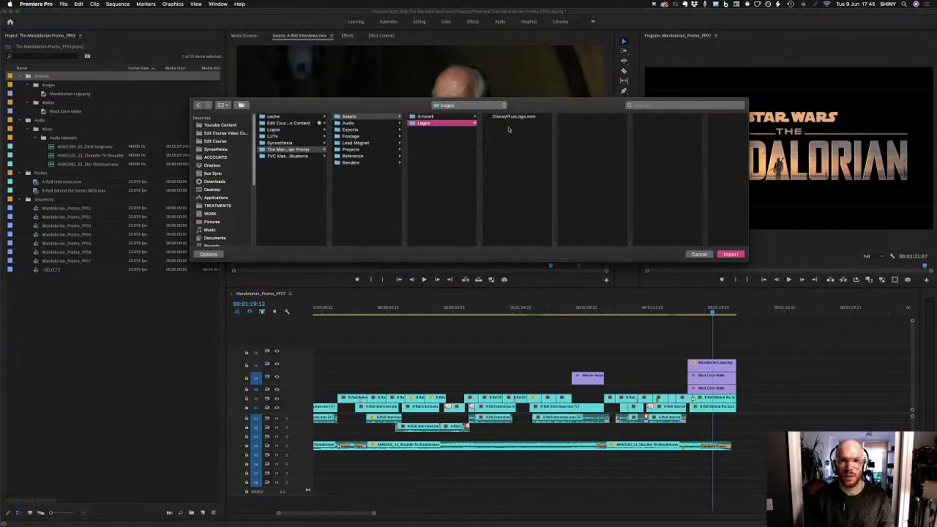
click(514, 116)
click(731, 254)
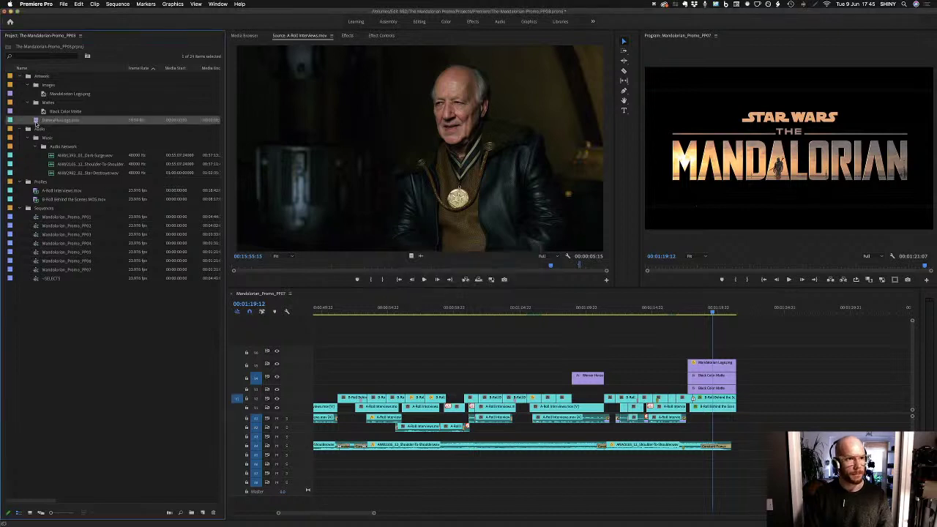
Place DisneyPlusLogo.mov directly after the Mandalorian title and ripple trim off its beginning up to 01:25:09
drag(618, 274, 791, 311)
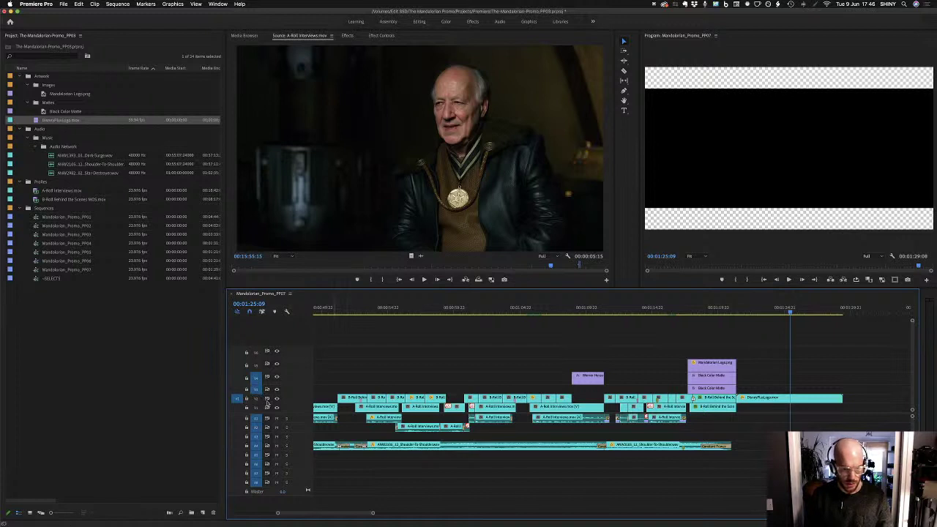
key(q)
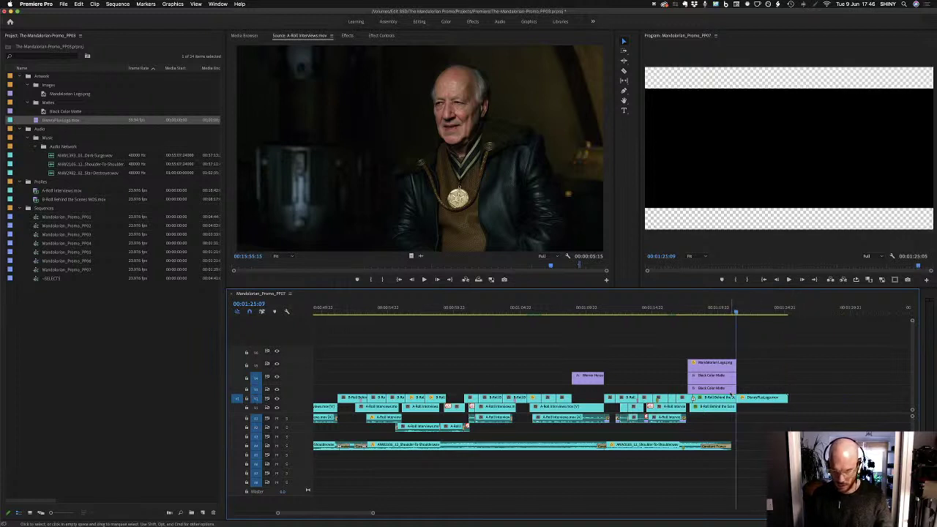
Turn off the transparency grid in the program monitor while viewing the Disney+ logo
mouse_move(755, 313)
mouse_down()
mouse_move(726, 314)
mouse_move(767, 315)
mouse_up()
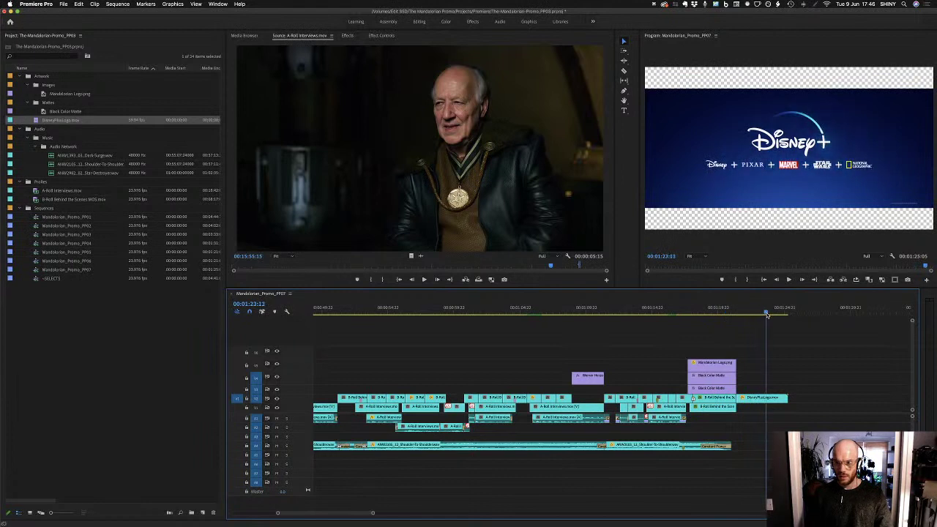
click(891, 256)
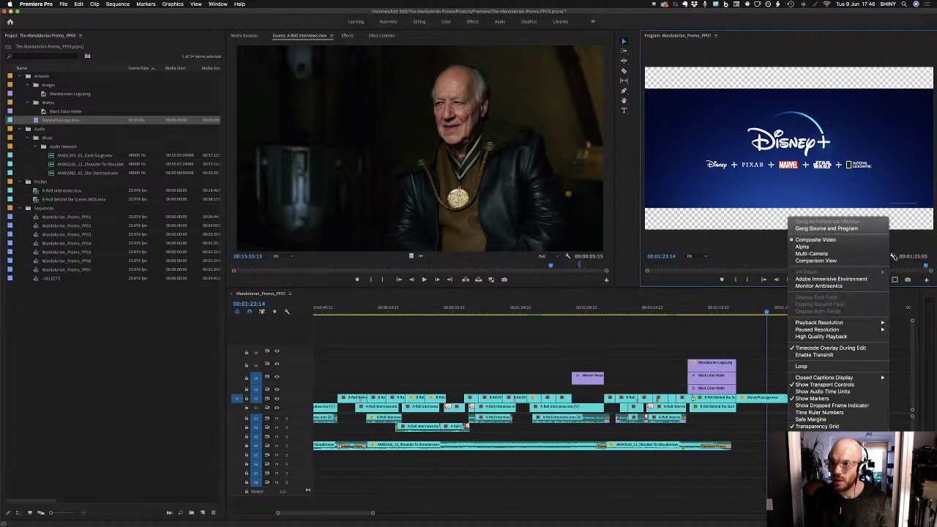
click(819, 427)
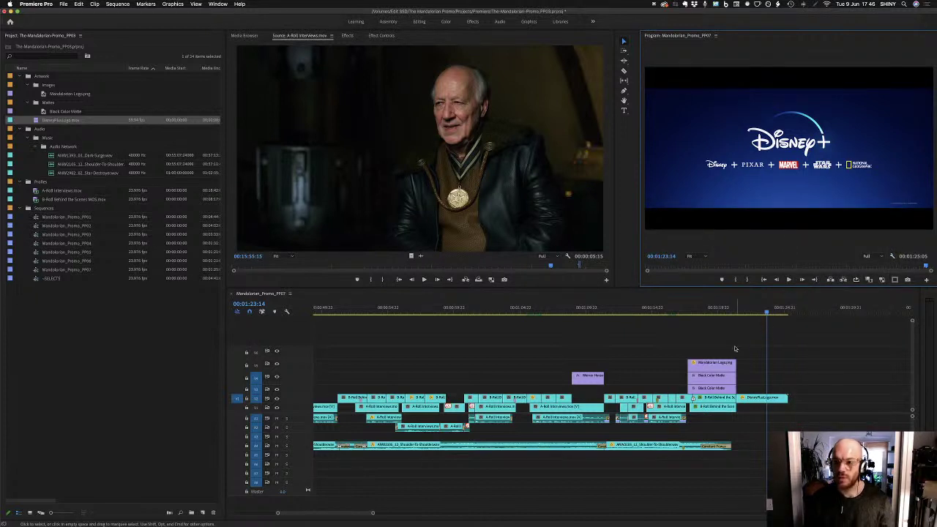
Scrub and play the promo's ending to examine how the last shots lead into the Mandalorian title and Disney+ logo
mouse_move(753, 304)
mouse_down()
mouse_move(720, 307)
mouse_move(774, 307)
mouse_move(498, 308)
mouse_move(689, 312)
mouse_move(760, 301)
mouse_up()
drag(653, 311, 591, 330)
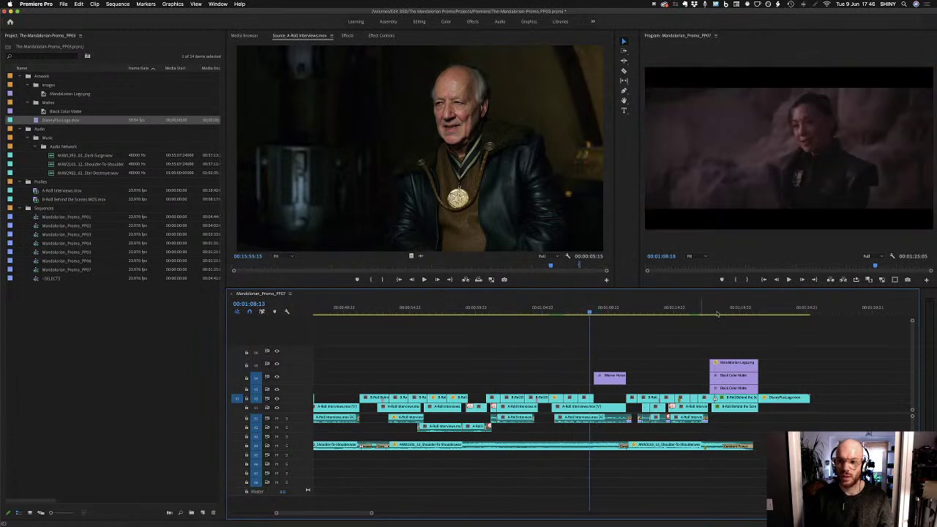
mouse_move(746, 314)
mouse_down()
mouse_move(789, 315)
mouse_move(745, 313)
mouse_up()
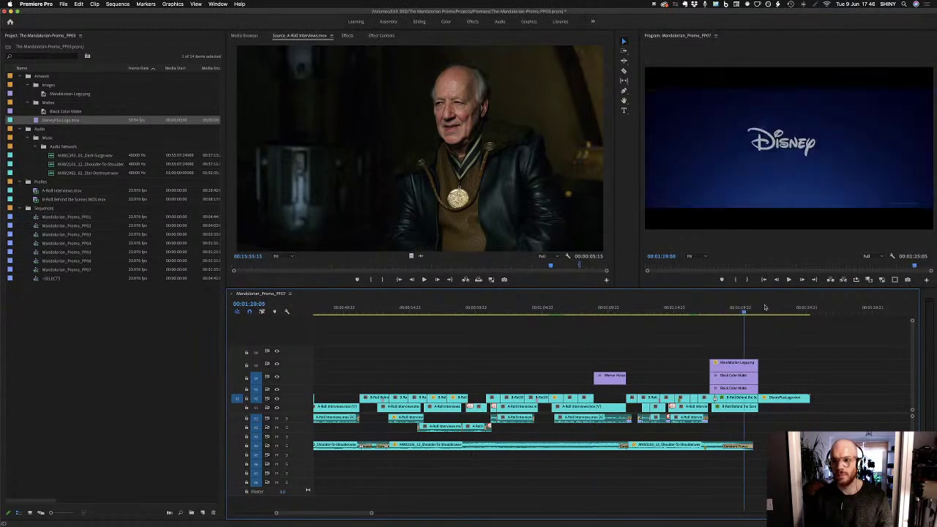
click(771, 312)
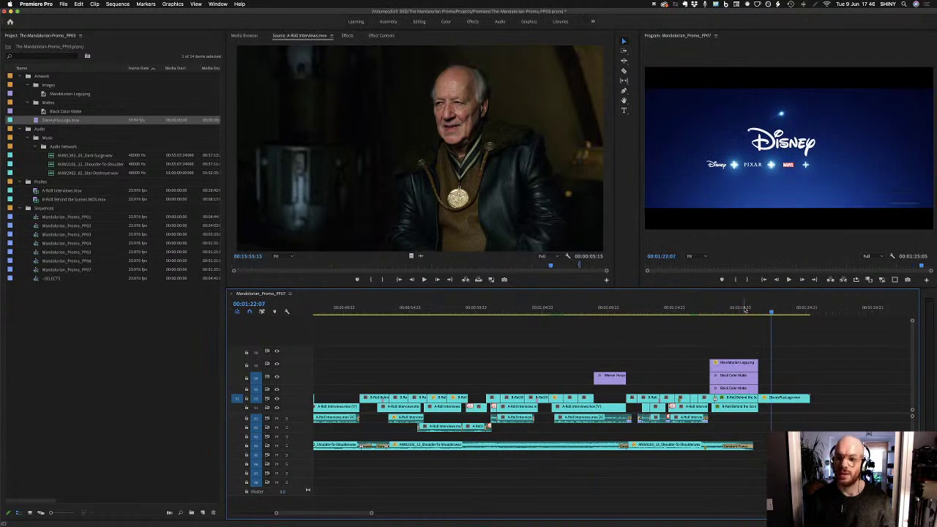
click(787, 279)
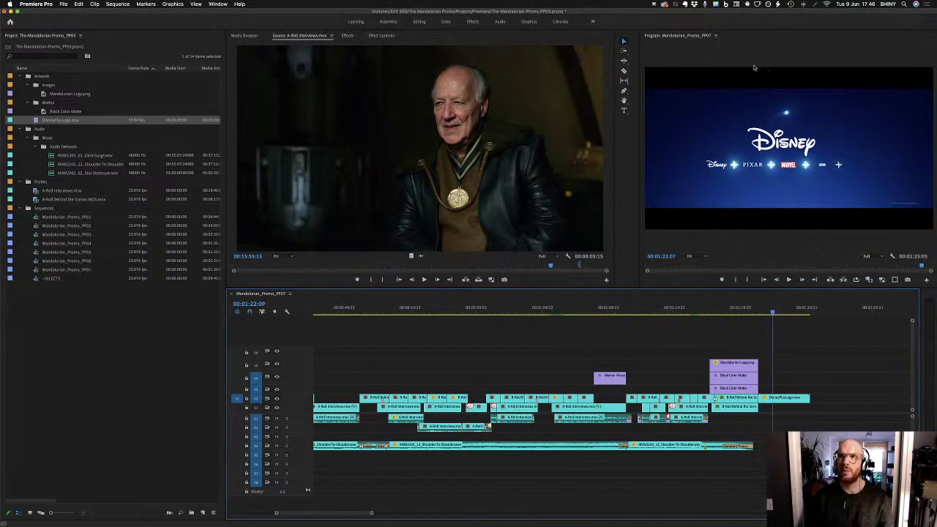
drag(758, 314, 676, 312)
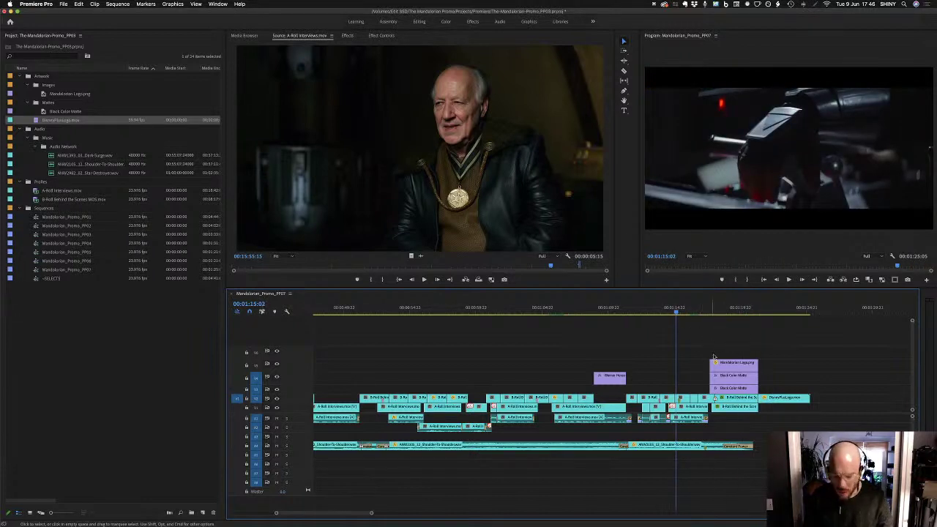
key(space)
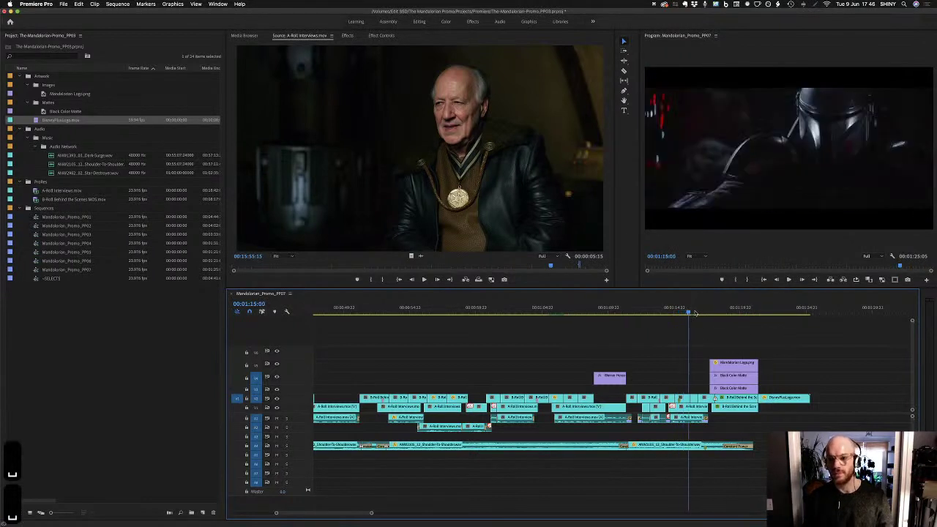
drag(712, 315, 696, 313)
key(equal)
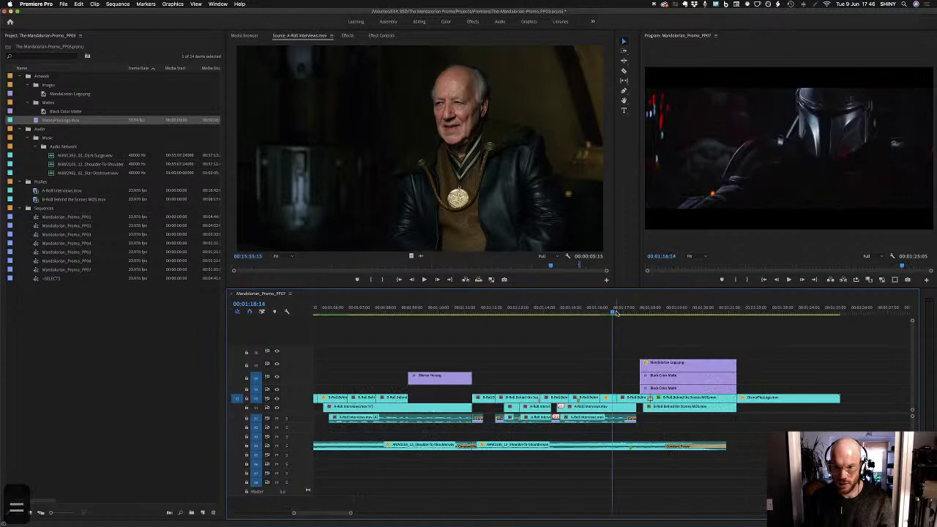
key(Left)
key(Left)
key(Left)
key(Left)
key(Left)
key(Left)
key(Left)
key(Left)
key(Left)
key(Left)
key(Left)
key(Left)
key(Left)
drag(648, 313, 581, 313)
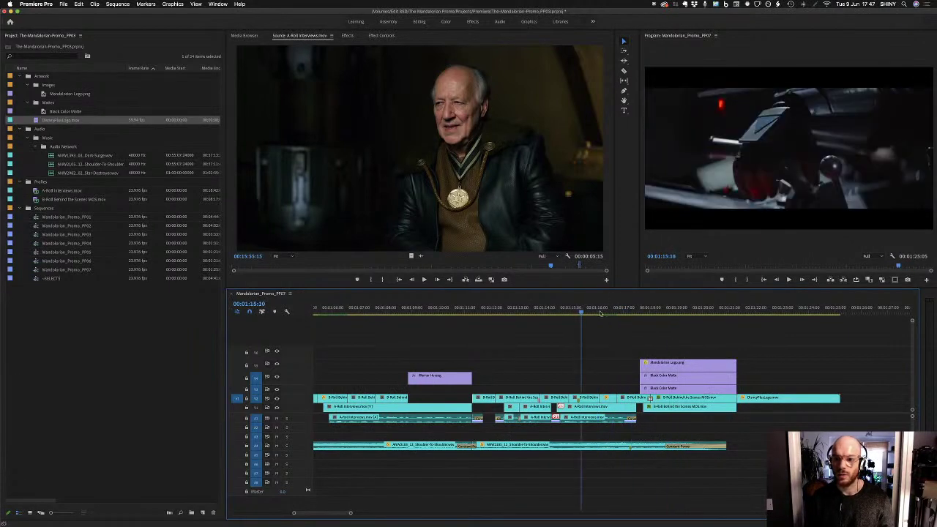
key(space)
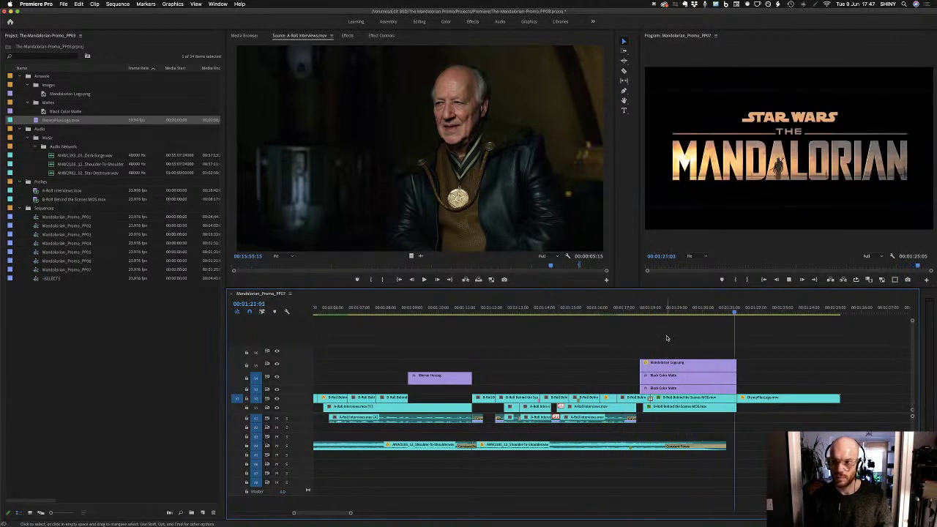
key(space)
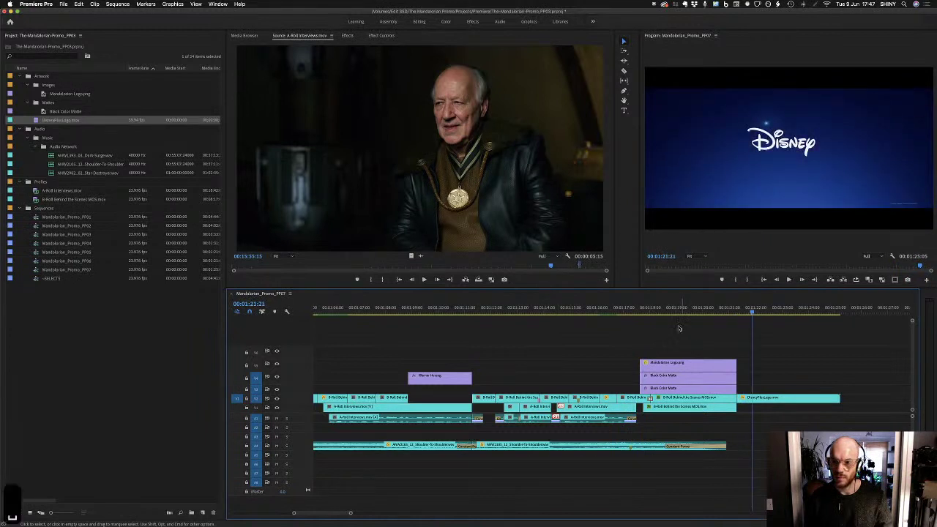
Fade in the Mandalorian logo with a Cross Dissolve, trim the clip to start about a second later, and check playback
click(645, 365)
key(super+d)
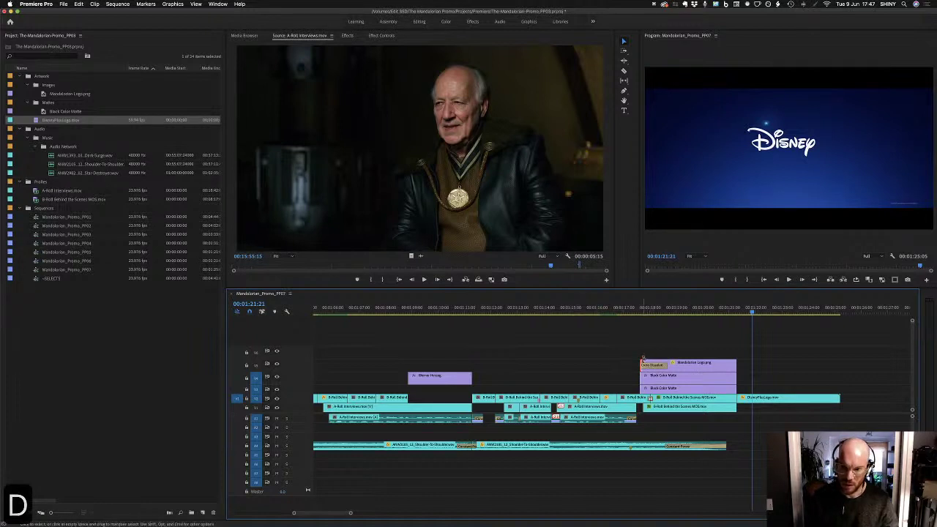
drag(643, 363, 671, 364)
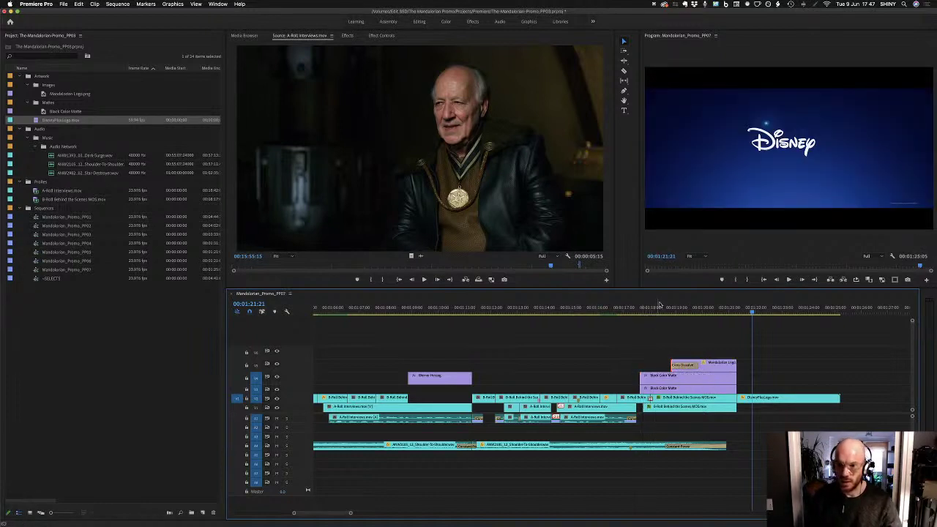
drag(649, 309, 622, 308)
key(space)
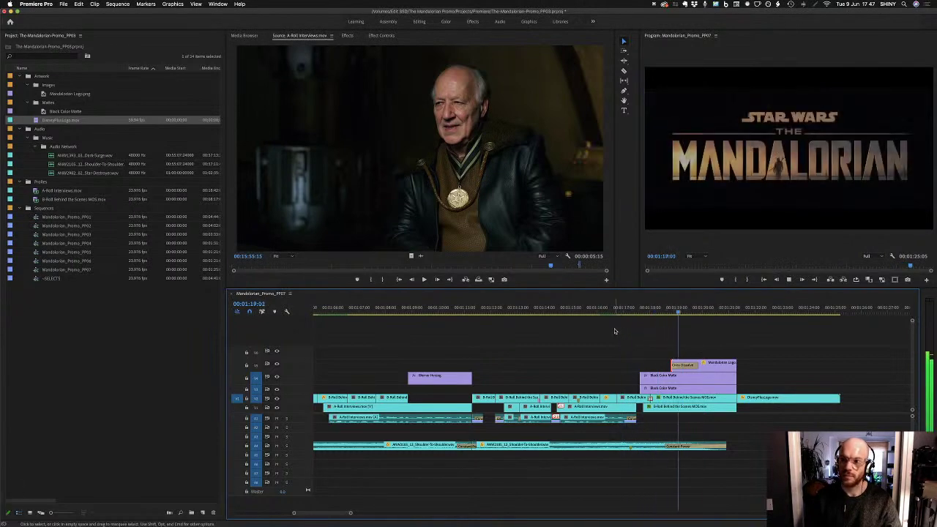
key(space)
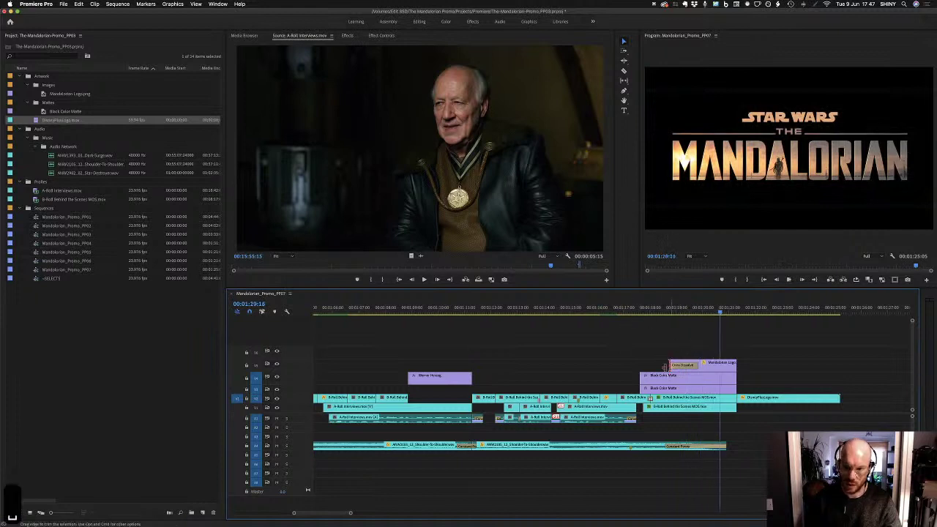
Start the Mandalorian logo about half a second after the mattes begin, lengthen its Cross Dissolve, and check the fade-in
drag(665, 366, 699, 364)
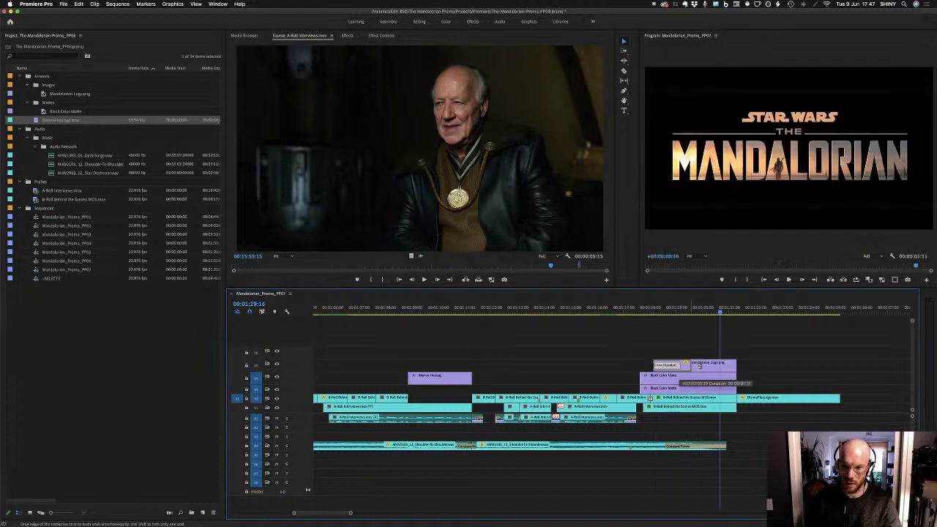
drag(707, 330, 706, 329)
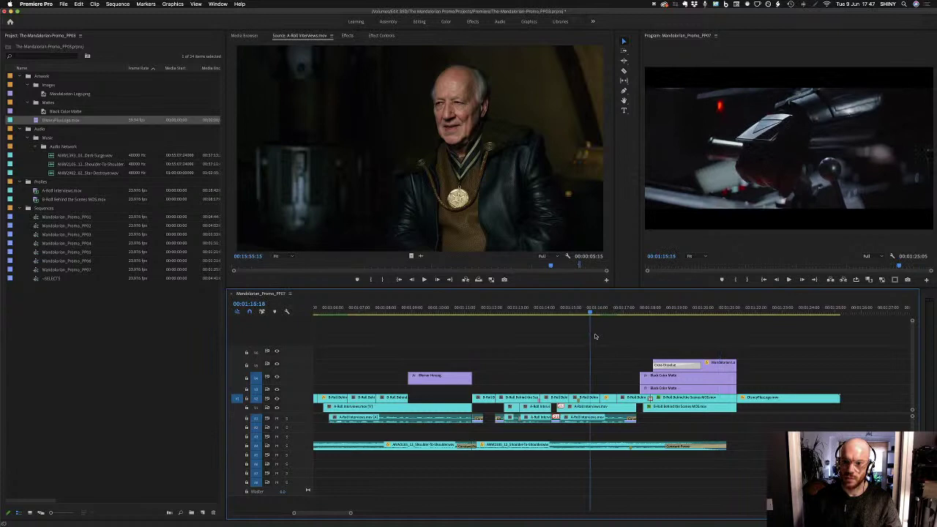
key(space)
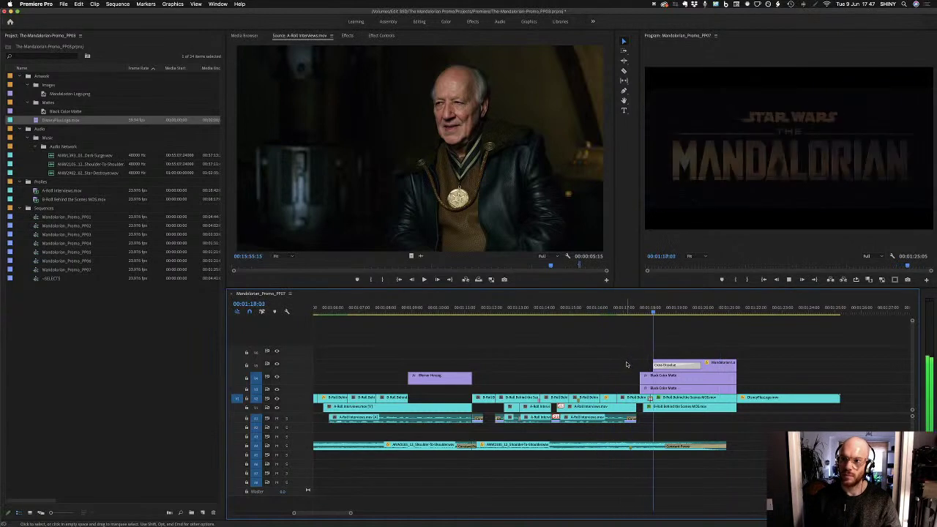
click(683, 314)
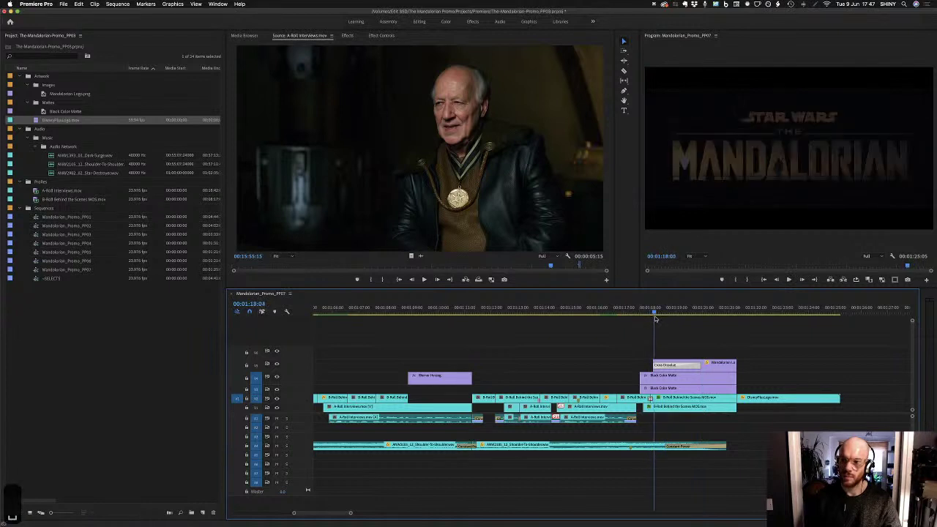
Extend the Mandalorian logo's Cross Dissolve to end at about 01:20:12 and play back the slower fade-in
drag(701, 365, 715, 365)
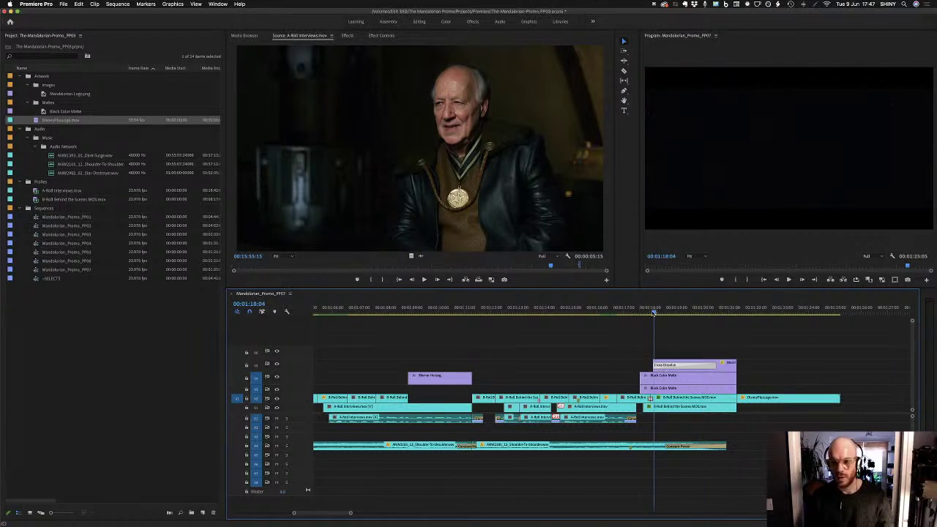
drag(654, 313, 615, 330)
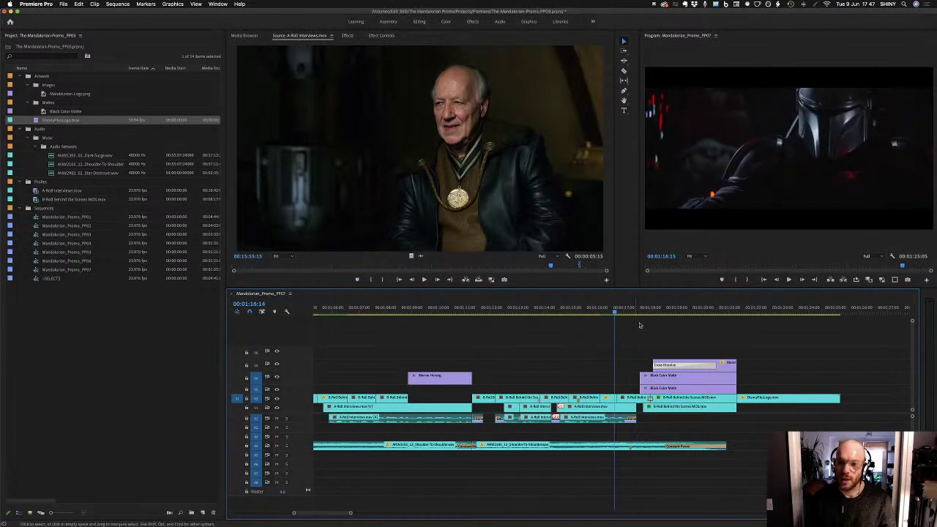
key(space)
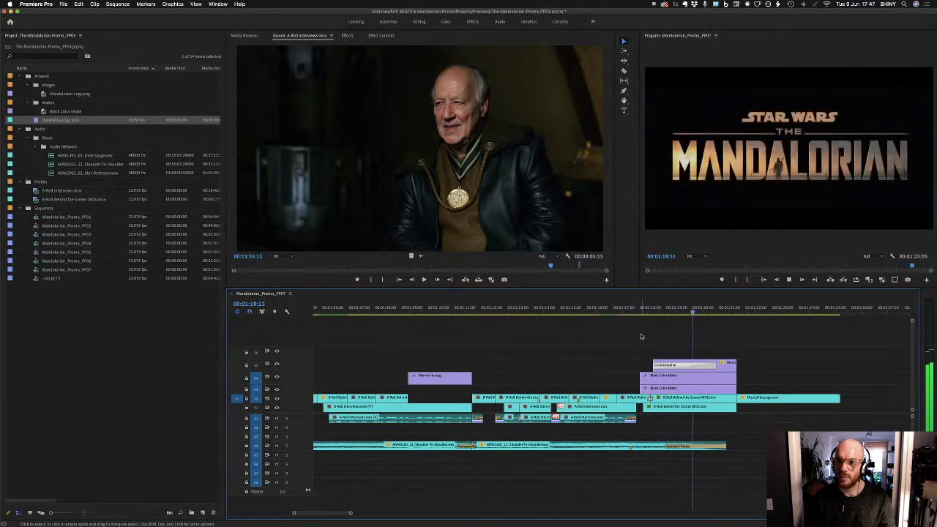
key(space)
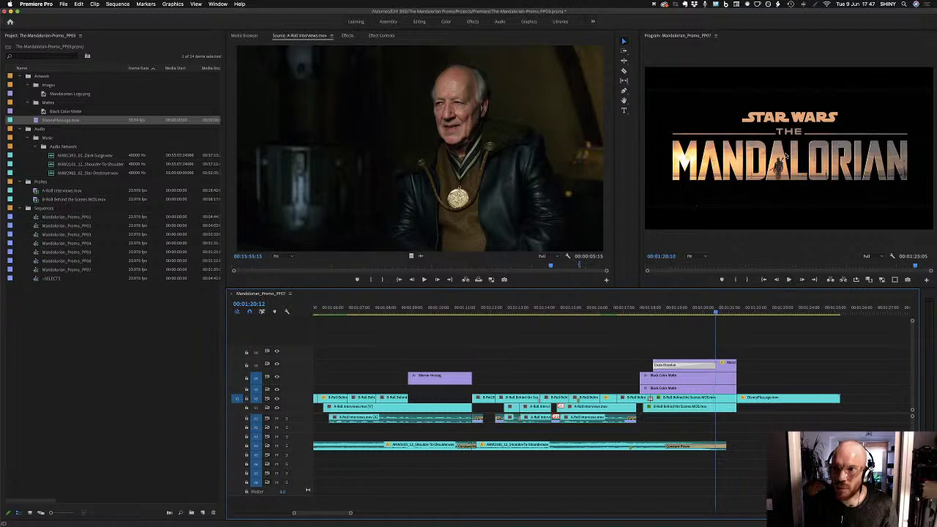
Match the Mandalorian logo clip to its source image, and toggle the clip off and back on to compare the title
click(715, 365)
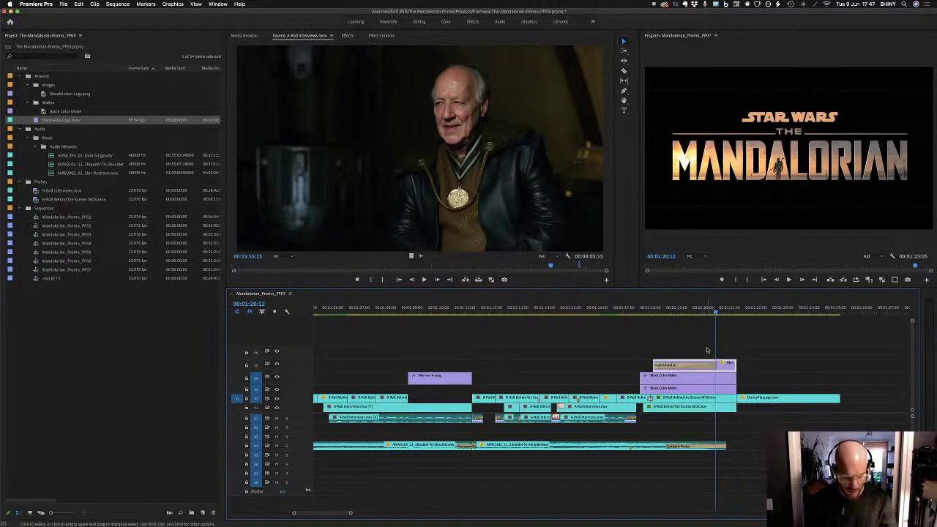
key(f)
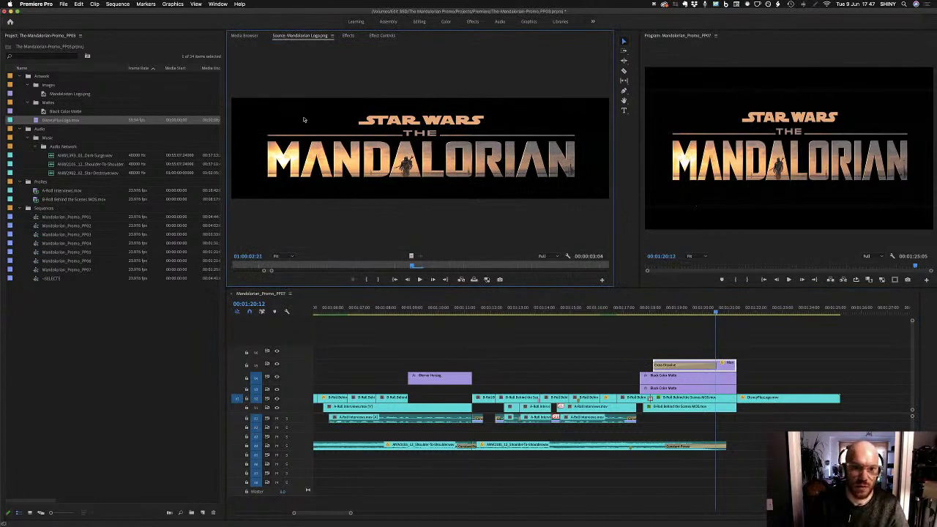
click(724, 360)
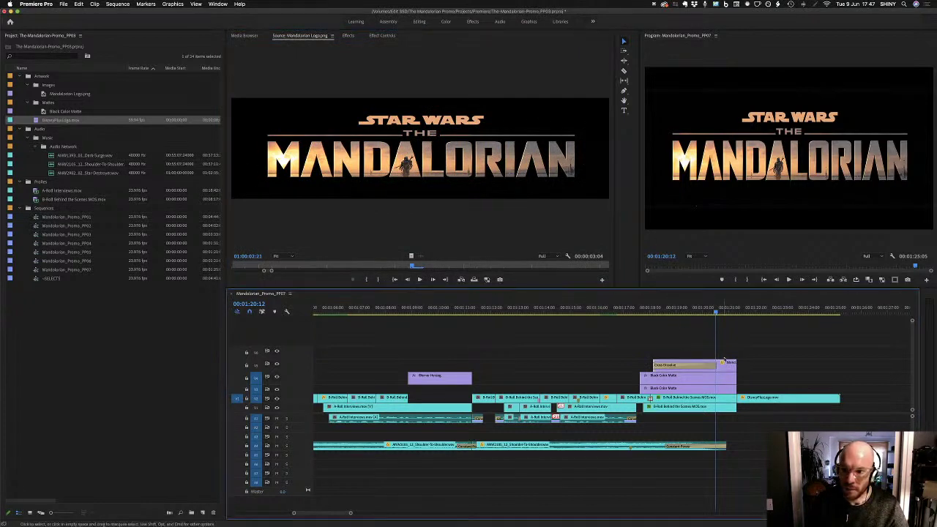
shift+click(723, 358)
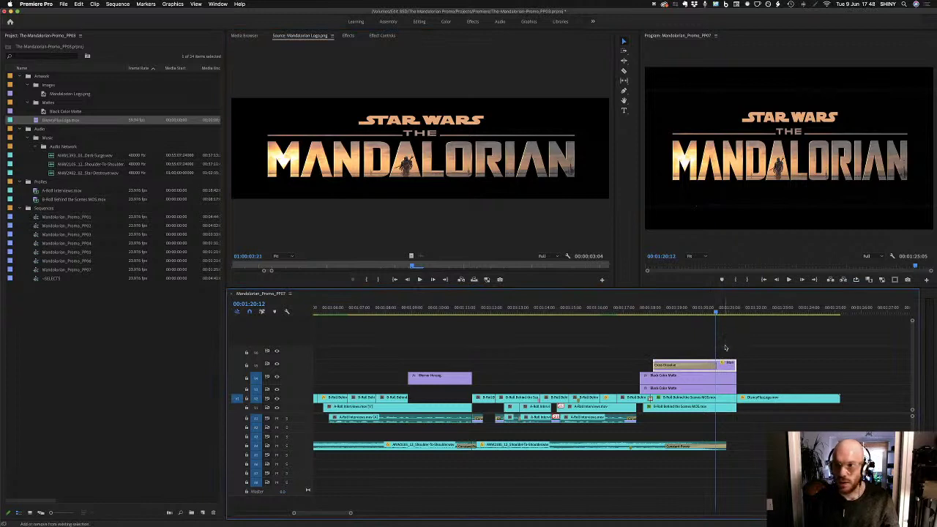
key(shift+super+e)
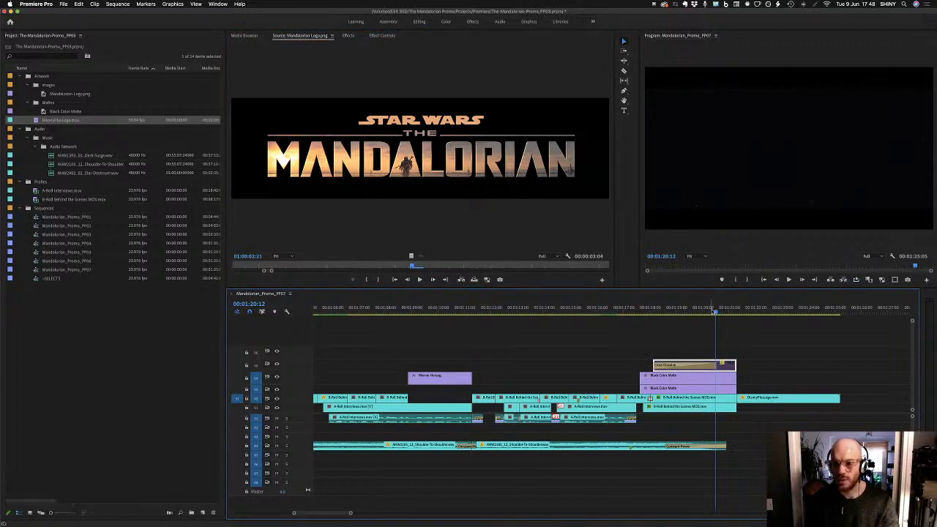
key(shift+super+e)
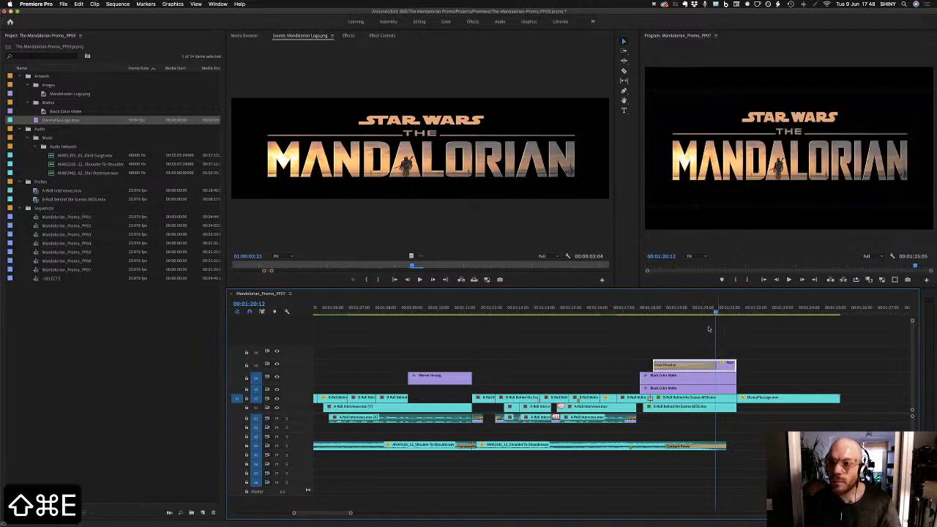
Fit the whole promo in the timeline and play it from the beginning through to the Disney+ logo
drag(684, 308, 642, 301)
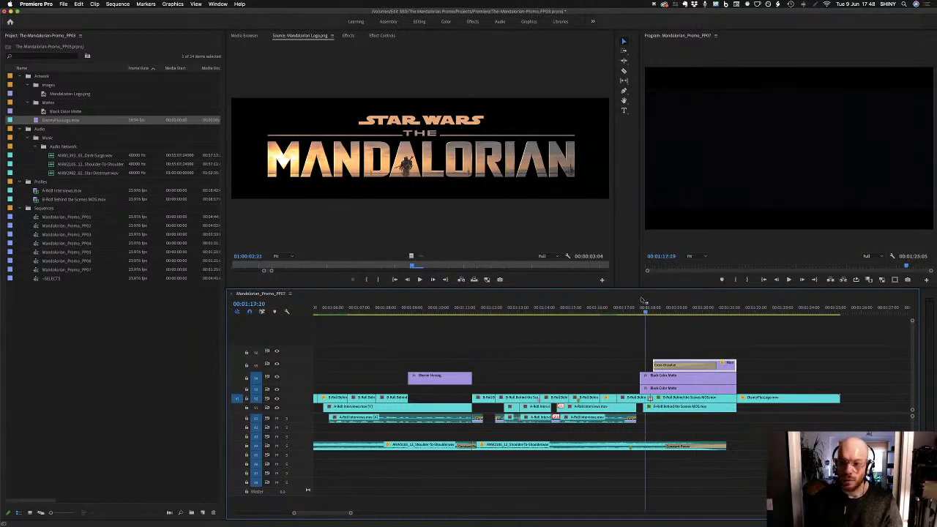
key(Home)
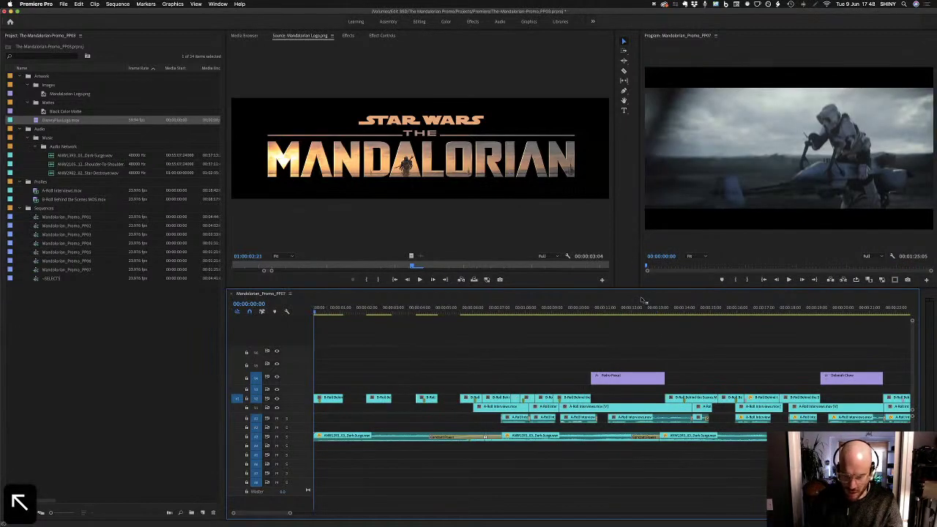
key(backslash)
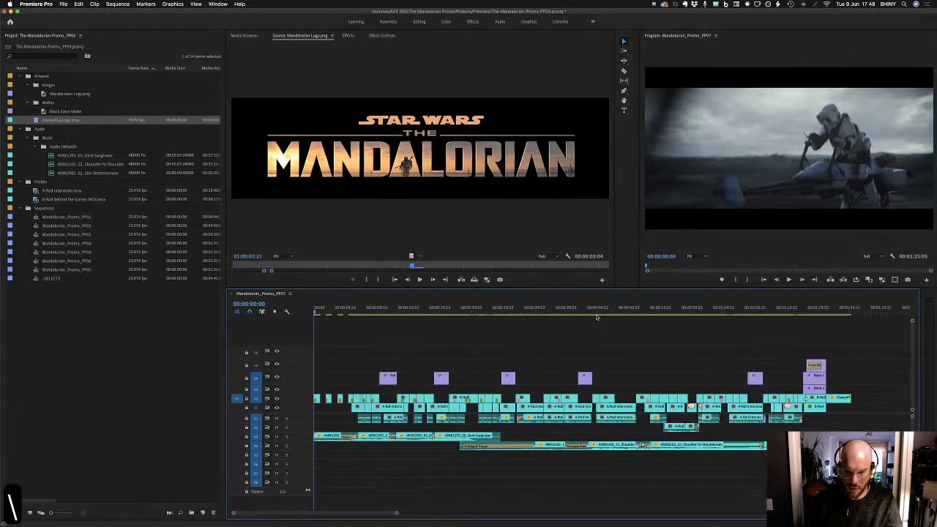
key(space)
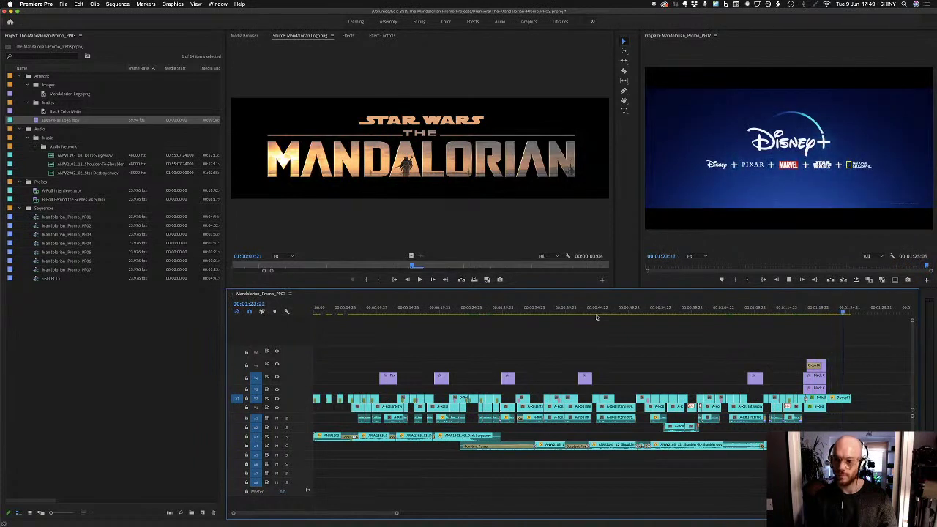
key(space)
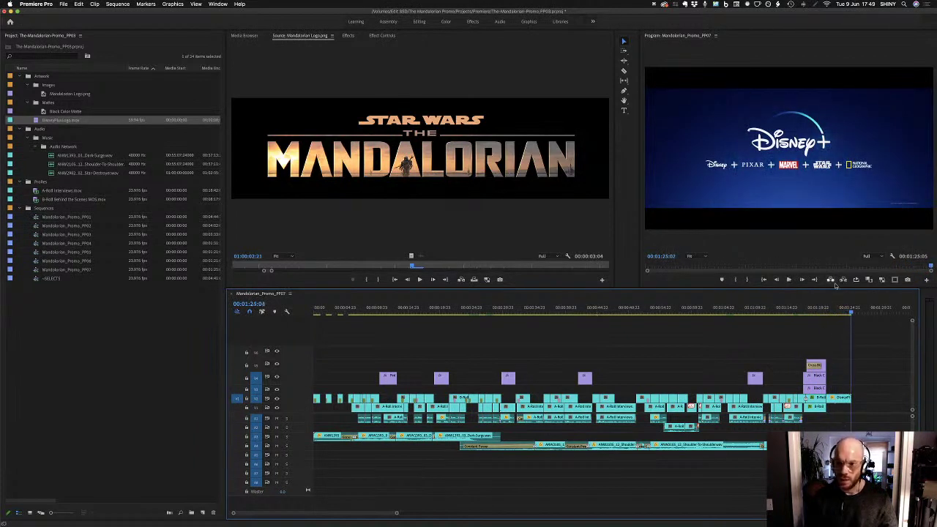
Open the last Shoulder-To-Shoulder music clip in the Source Monitor and save the project
mouse_move(837, 311)
mouse_down()
mouse_move(826, 313)
mouse_move(839, 313)
mouse_up()
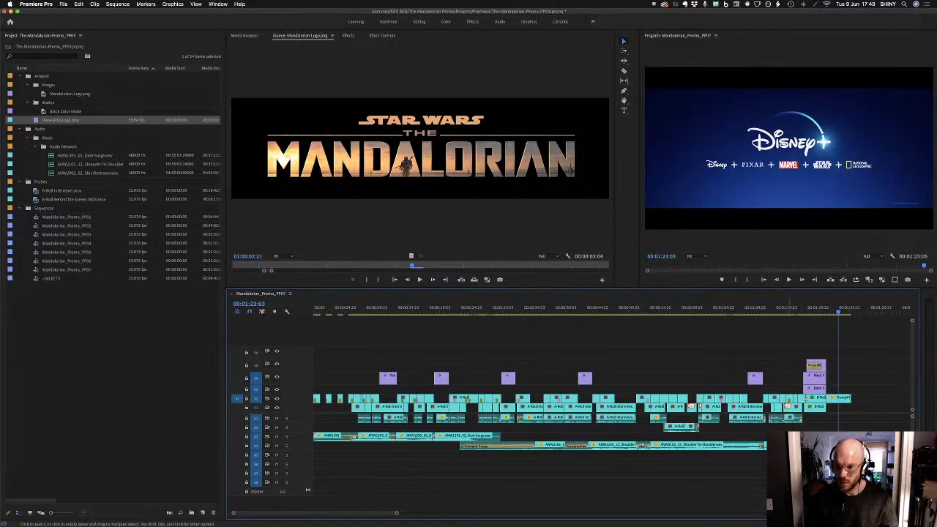
double_click(597, 444)
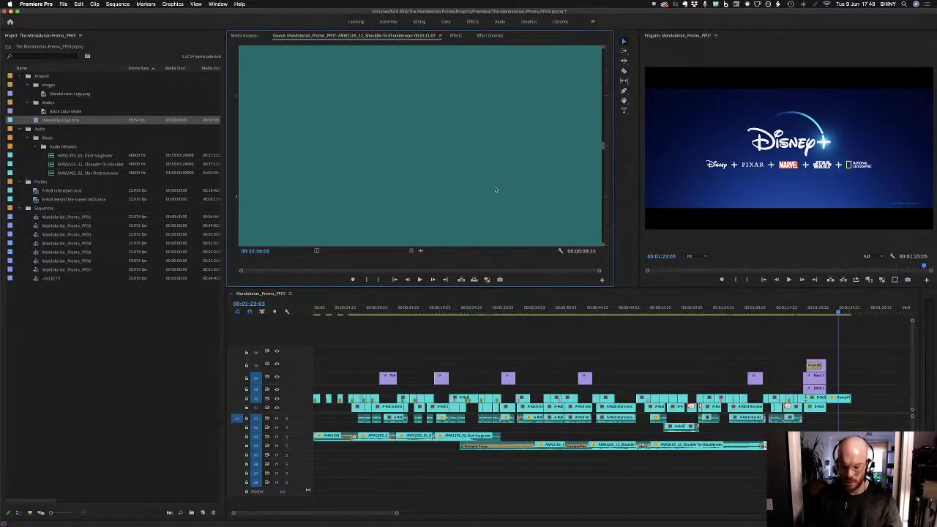
key(super+s)
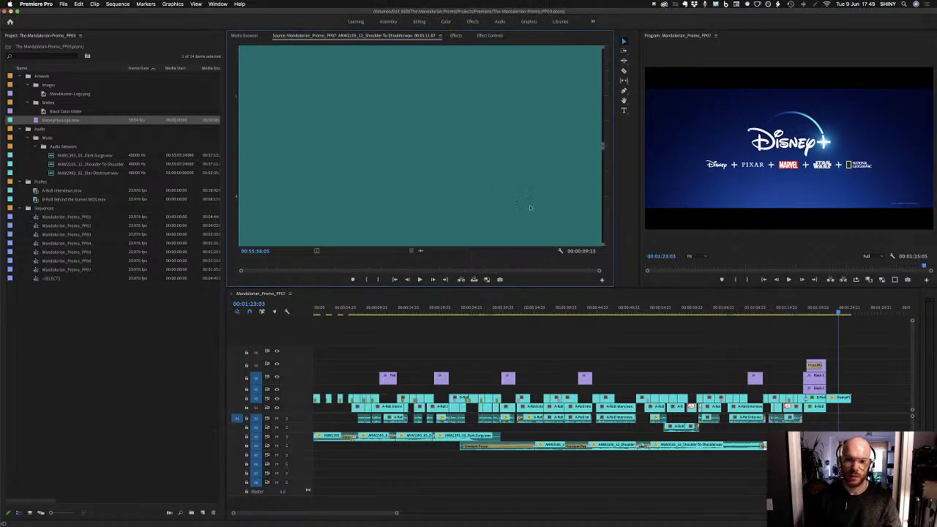
Examine the music track's full waveform and listen to the quiet passage following the section used in the promo
key(Down)
key(Down)
key(Up)
key(Down)
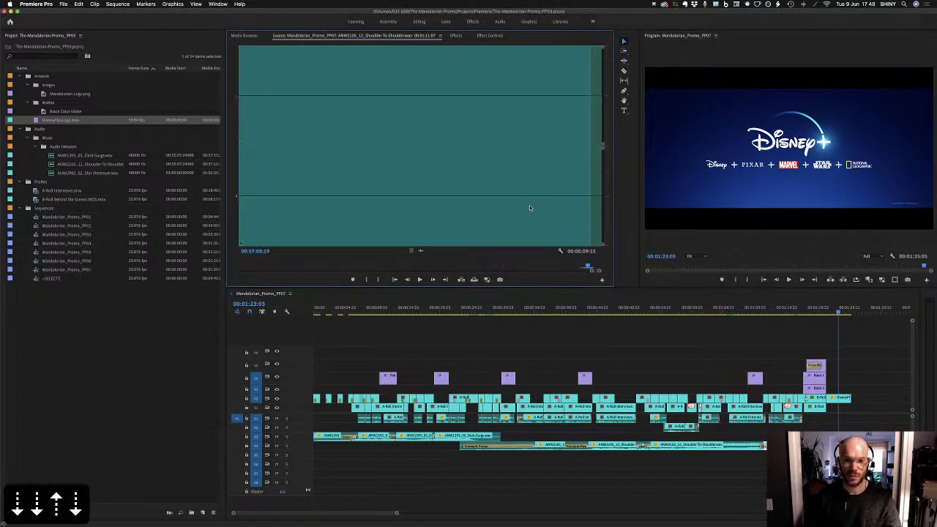
key(minus)
key(minus)
key(minus)
key(minus)
key(minus)
key(minus)
key(minus)
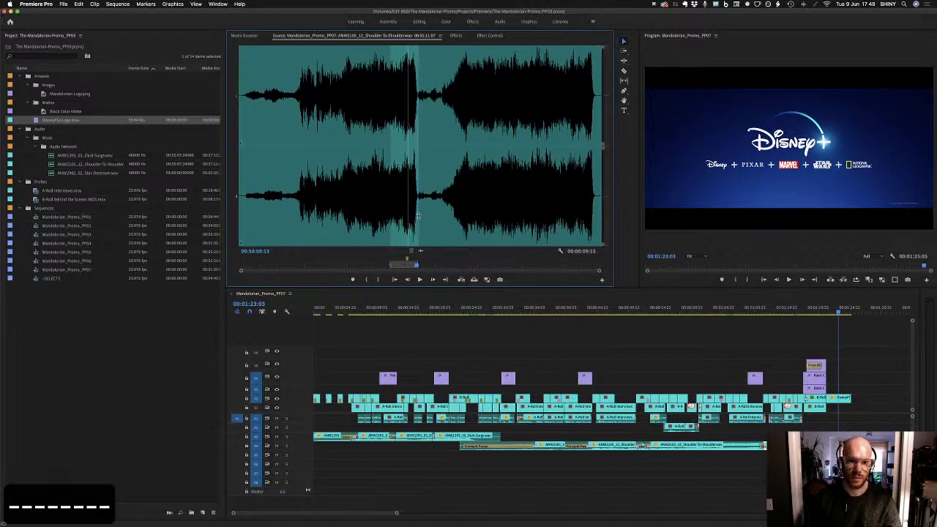
key(space)
key(equal)
key(equal)
key(equal)
key(equal)
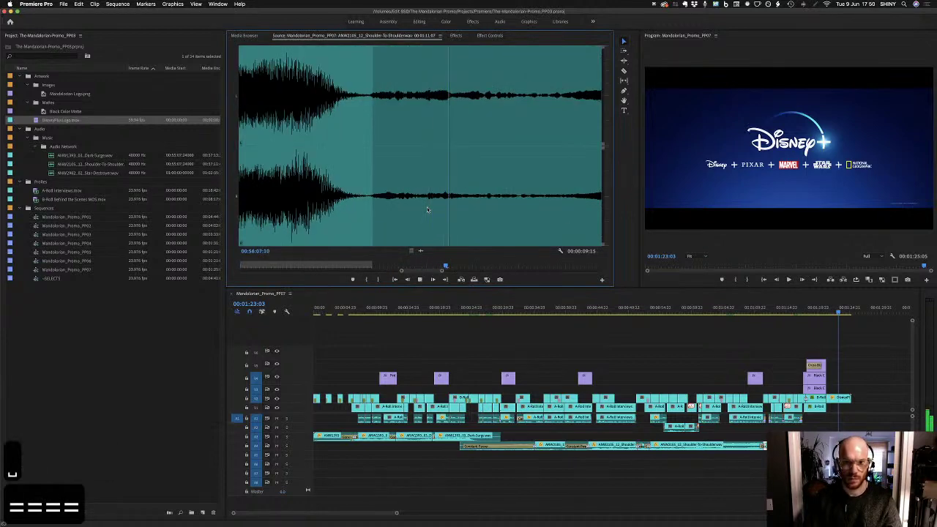
key(minus)
key(minus)
key(minus)
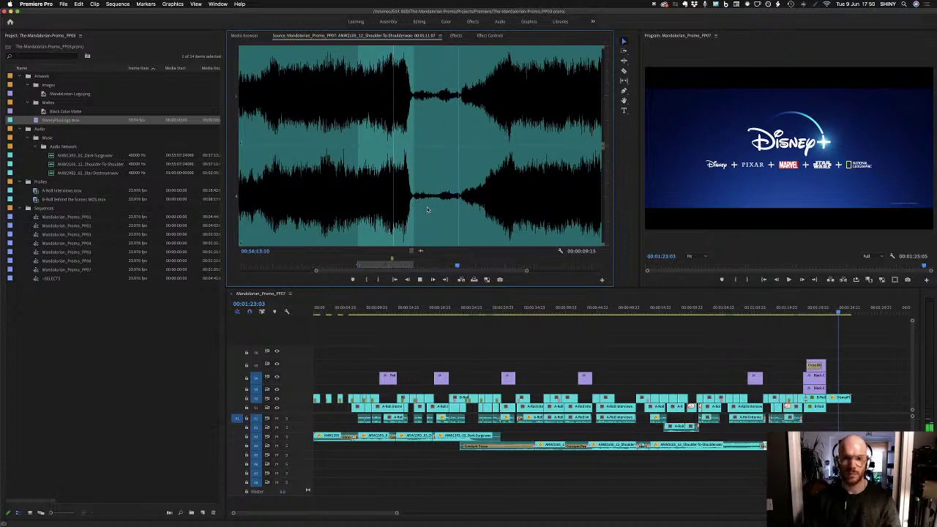
key(space)
Extend the last Shoulder-To-Shoulder music clip about four seconds to the end of the Disney+ logo, and play back the ending
click(824, 424)
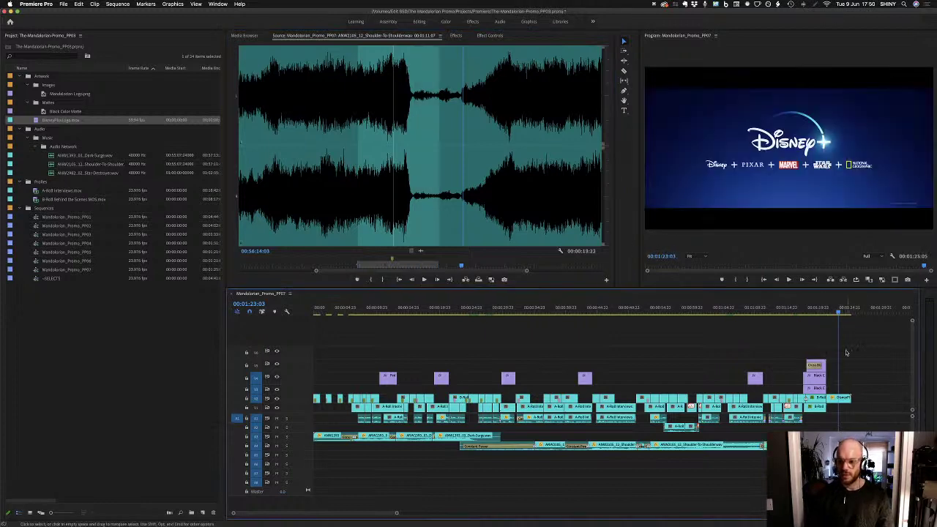
click(804, 312)
key(space)
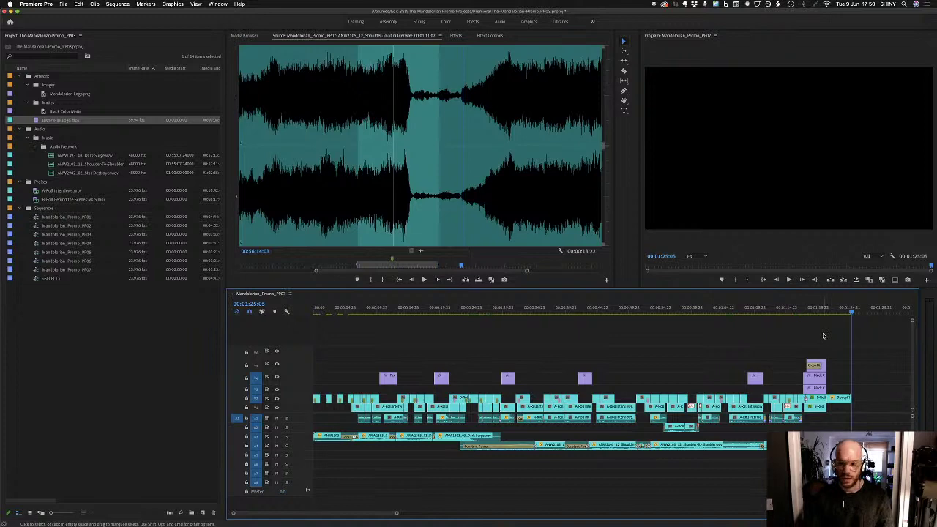
Locate the first interviewee's name caption at about 00:00:10:08 and review that section of the promo
click(382, 307)
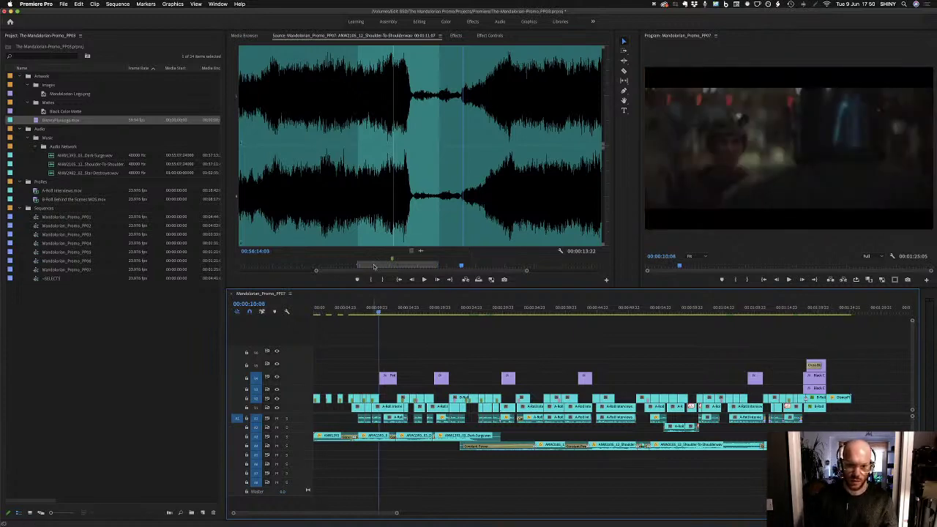
key(equal)
key(equal)
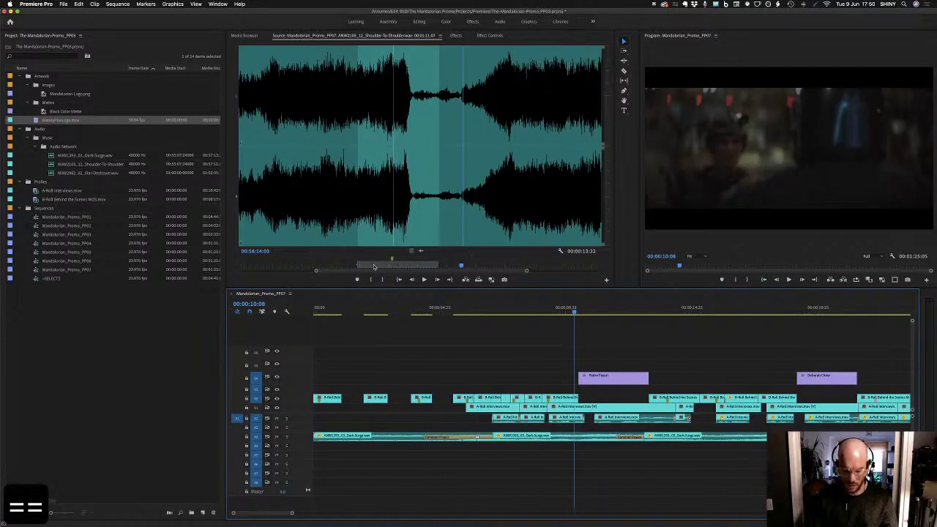
drag(597, 353, 623, 382)
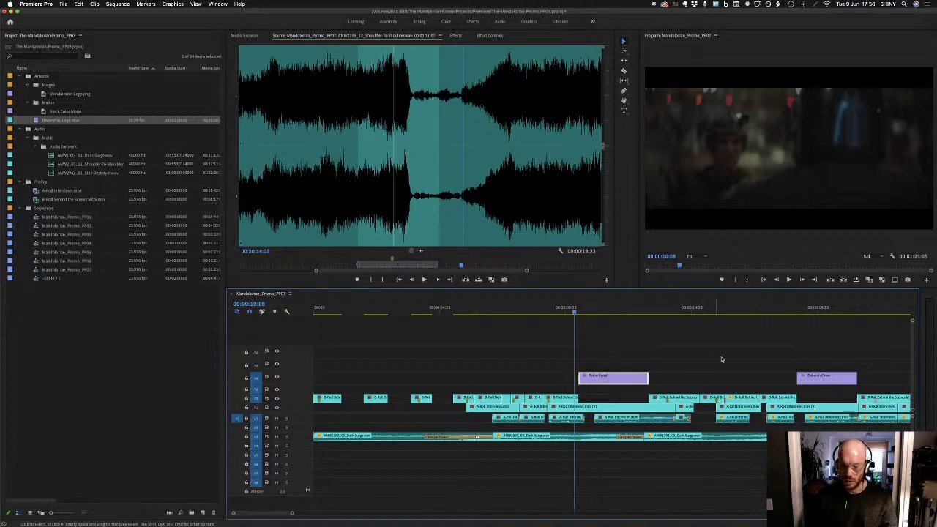
key(space)
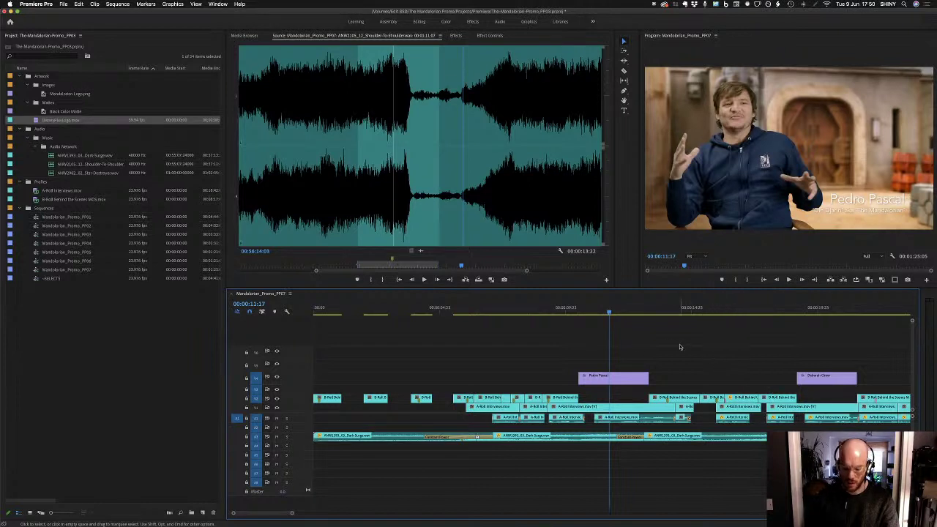
Inspect the name captions and neighbouring shots across the interviews, and scrub back to the start of the first caption
key(minus)
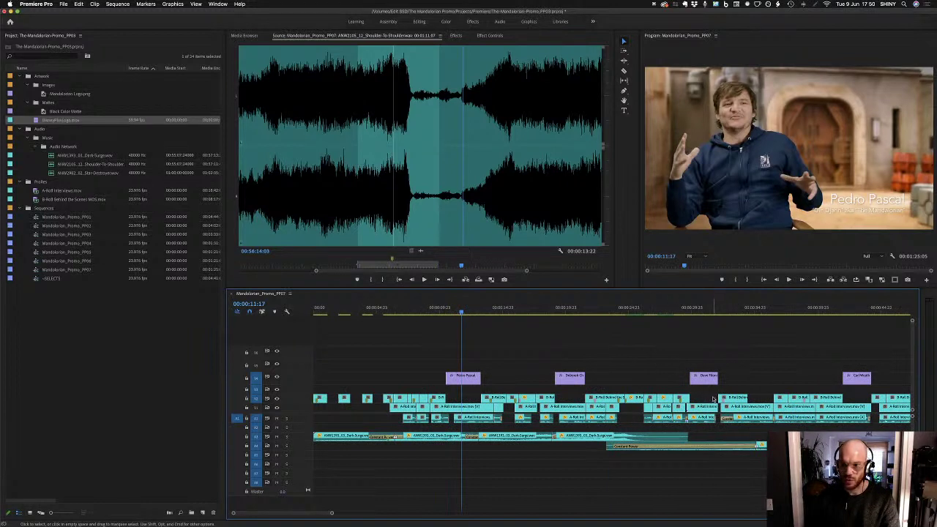
click(702, 377)
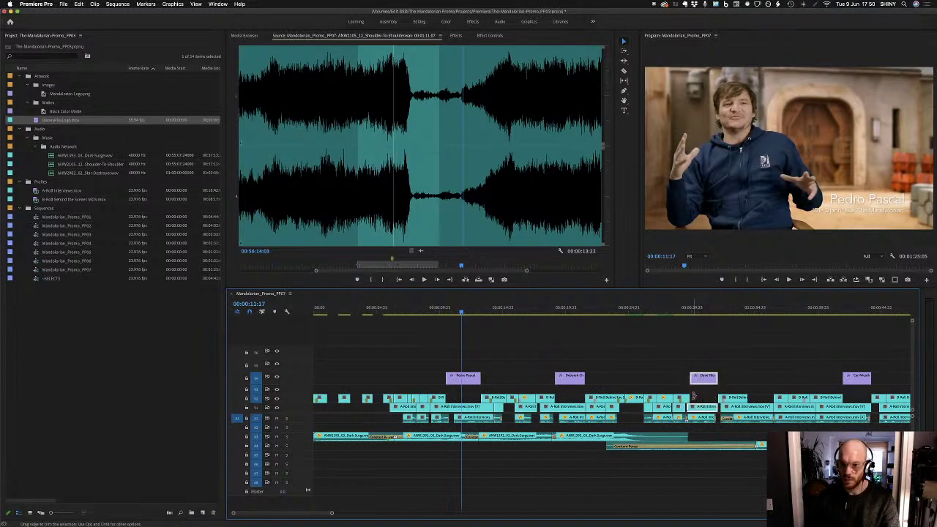
click(684, 398)
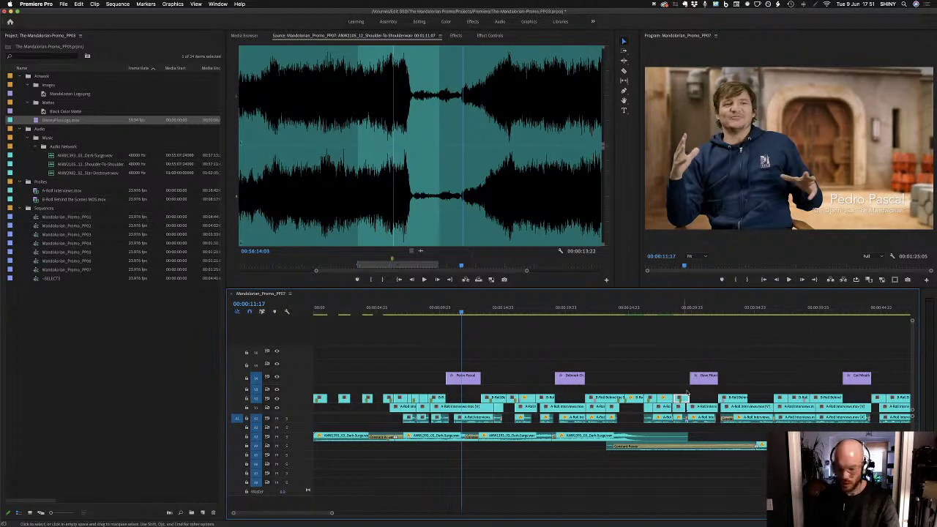
key(minus)
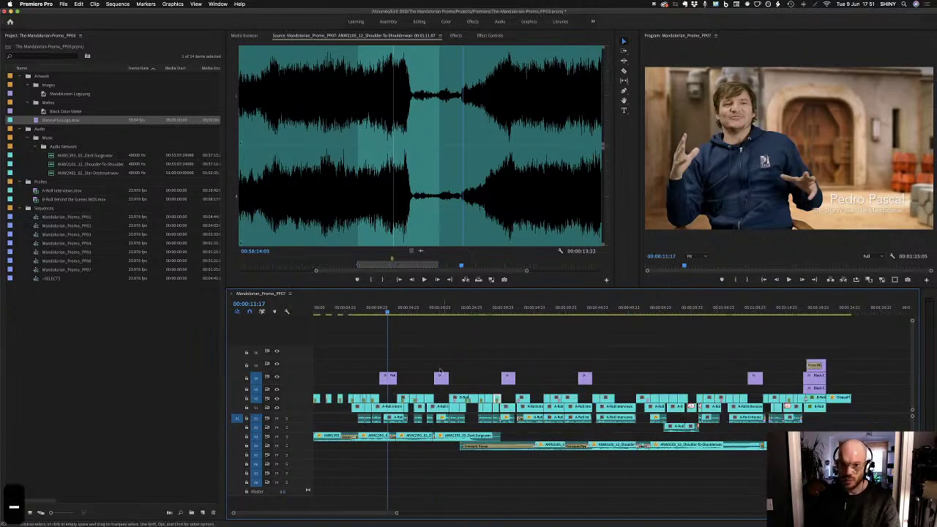
key(equal)
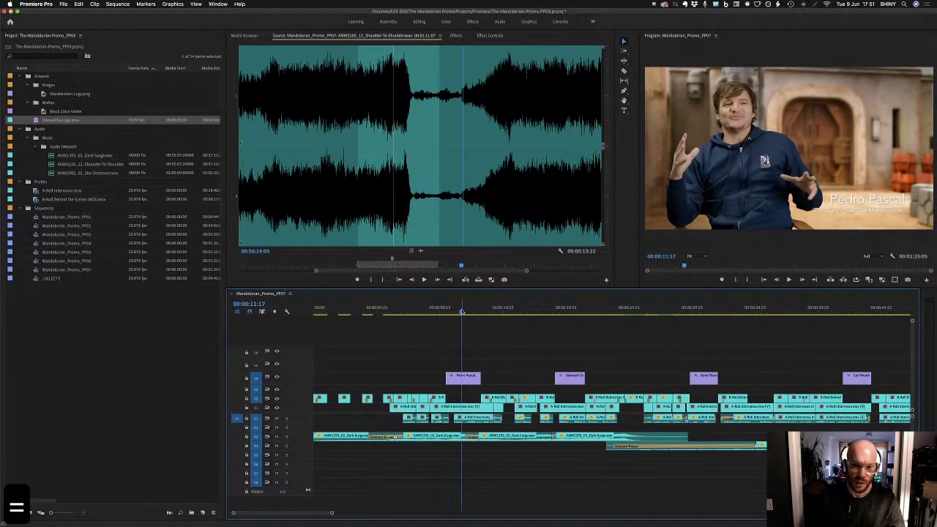
mouse_move(461, 311)
mouse_down()
mouse_move(445, 311)
mouse_move(463, 321)
mouse_up()
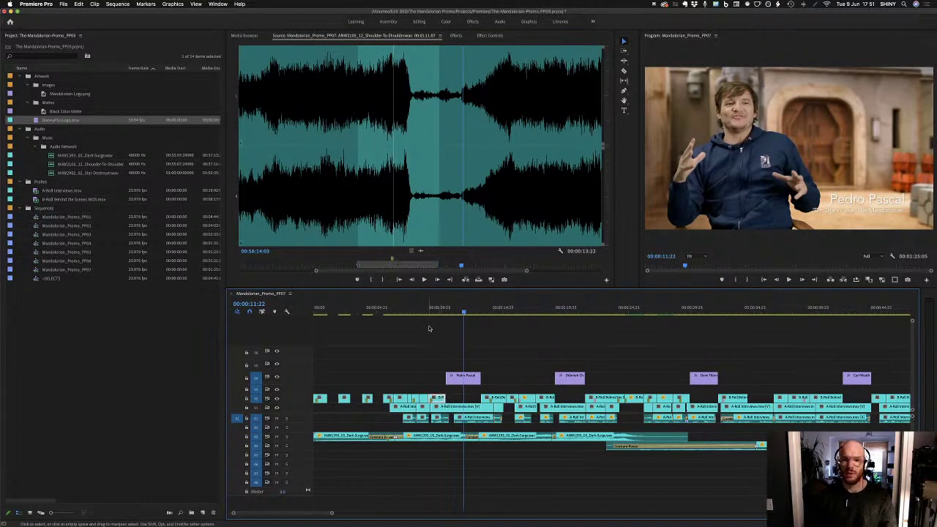
mouse_move(464, 312)
mouse_down()
mouse_move(442, 314)
mouse_move(457, 313)
mouse_move(450, 323)
mouse_up()
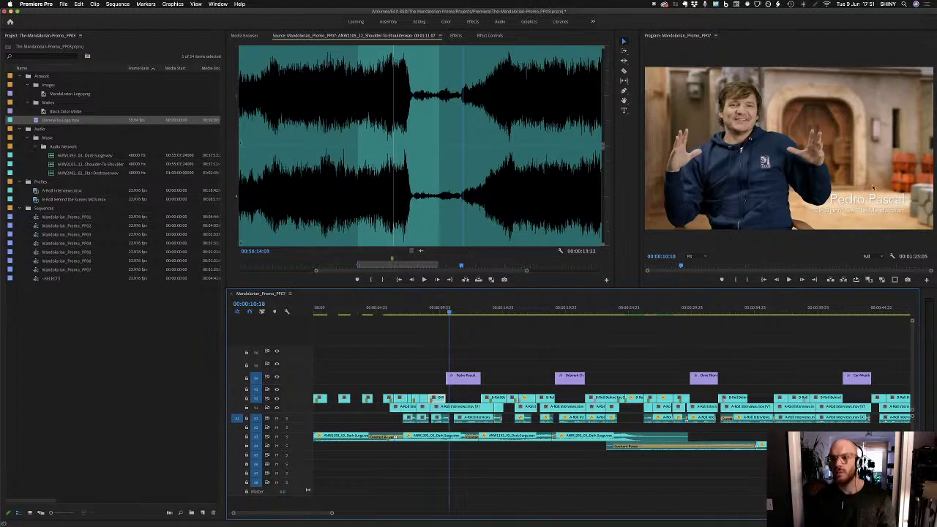
Mark in and out points around the first name caption, undo the marking, and advance one frame
click(463, 377)
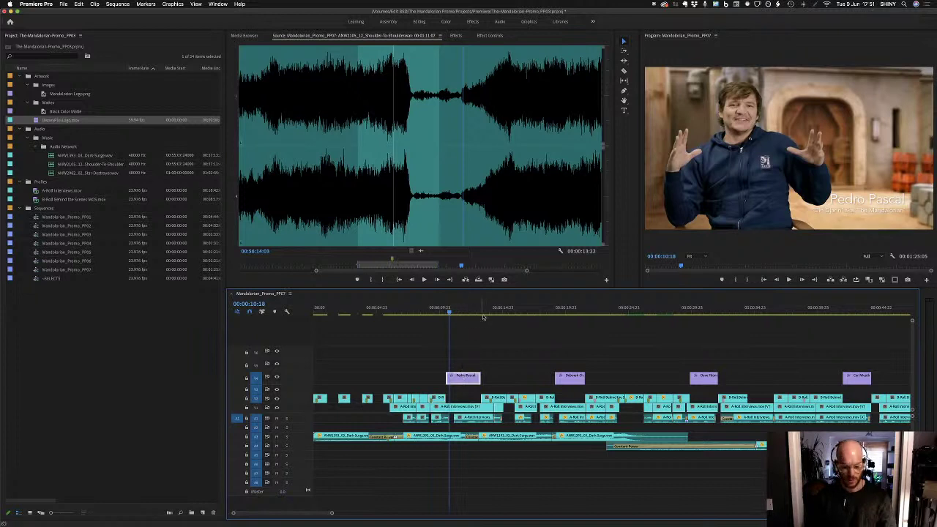
key(x)
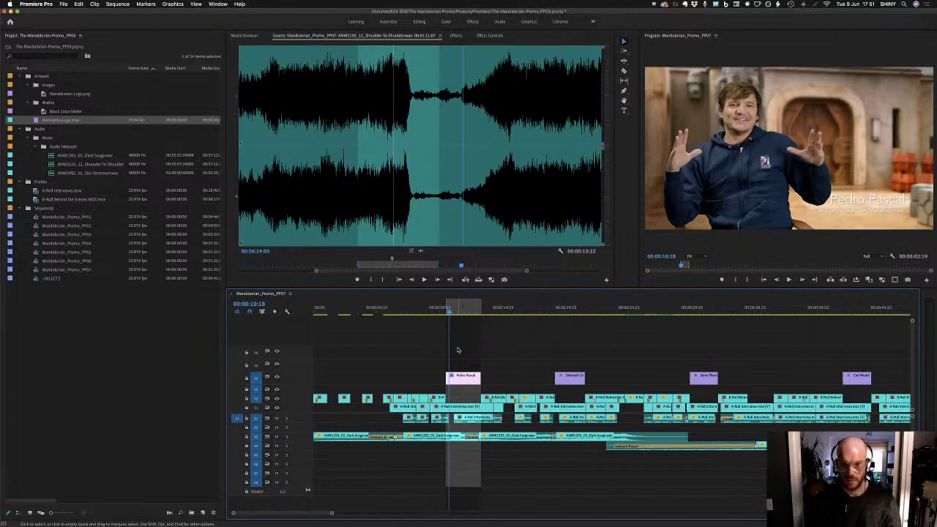
key(super+z)
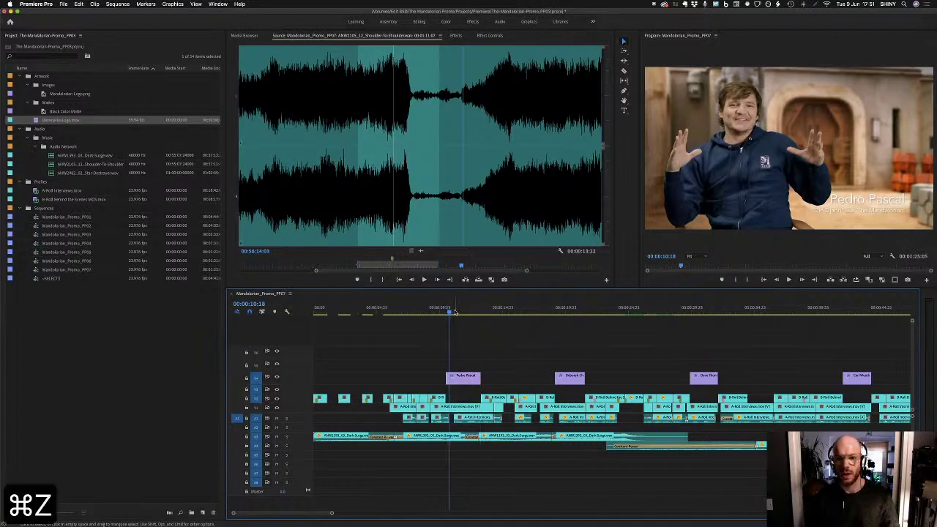
key(Right)
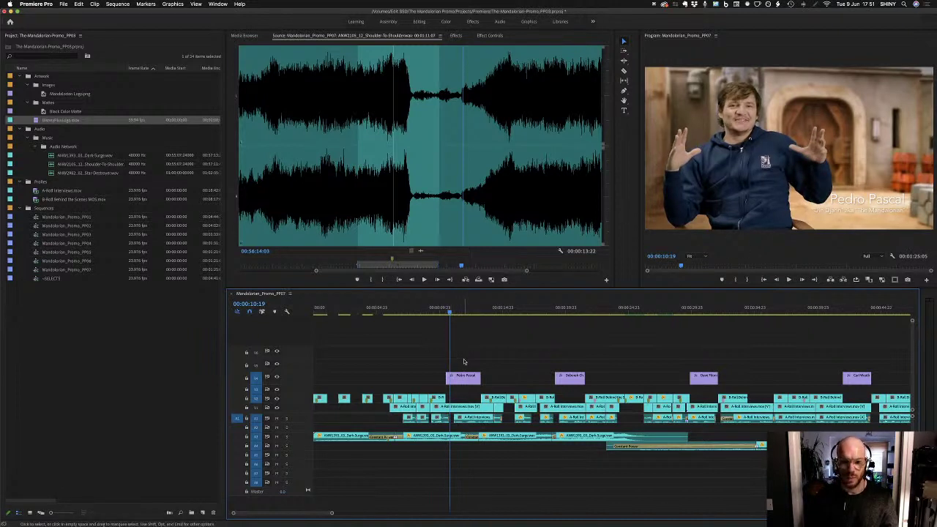
Select the first interviewee's name caption, check its frame at about 00:00:10:16, and fit the whole promo sequence in the timeline
click(464, 376)
mouse_move(450, 314)
mouse_down()
mouse_move(464, 314)
mouse_move(448, 315)
mouse_up()
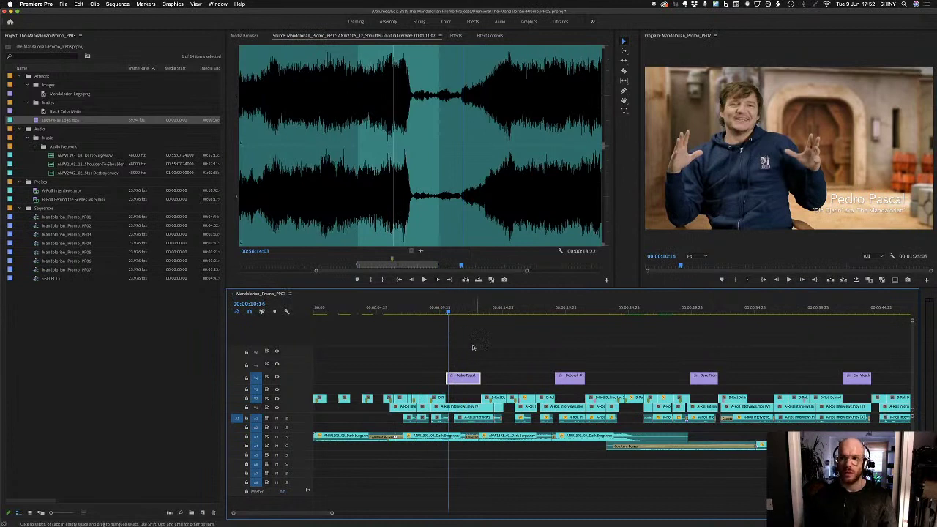
key(Right)
key(Right)
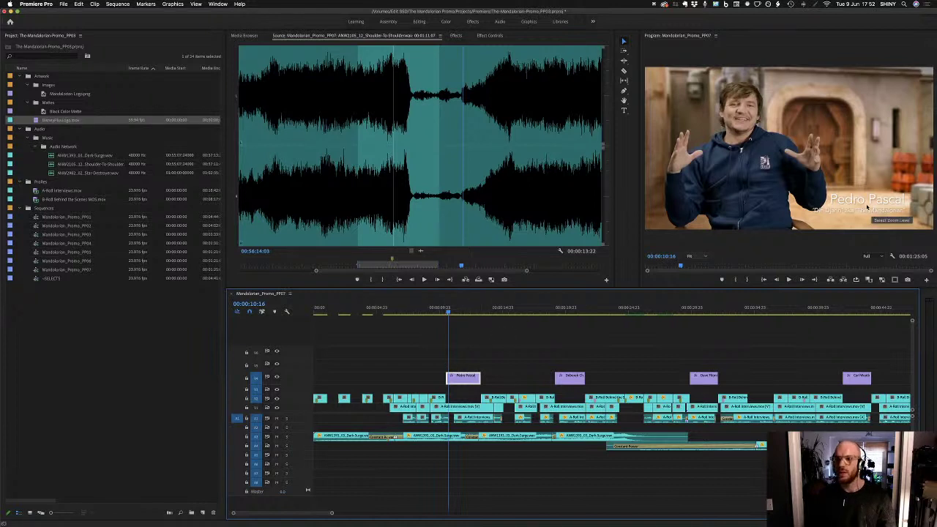
click(485, 346)
key(backslash)
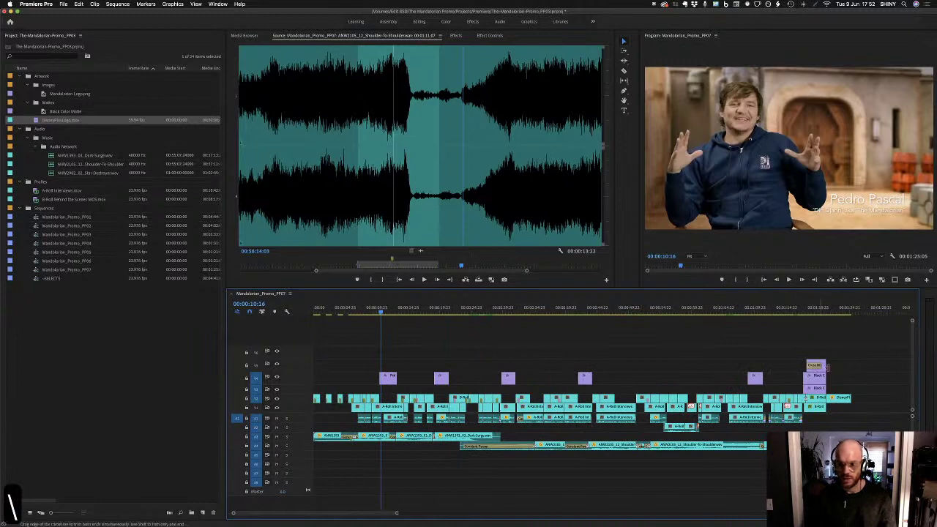
drag(864, 351, 293, 481)
click(404, 334)
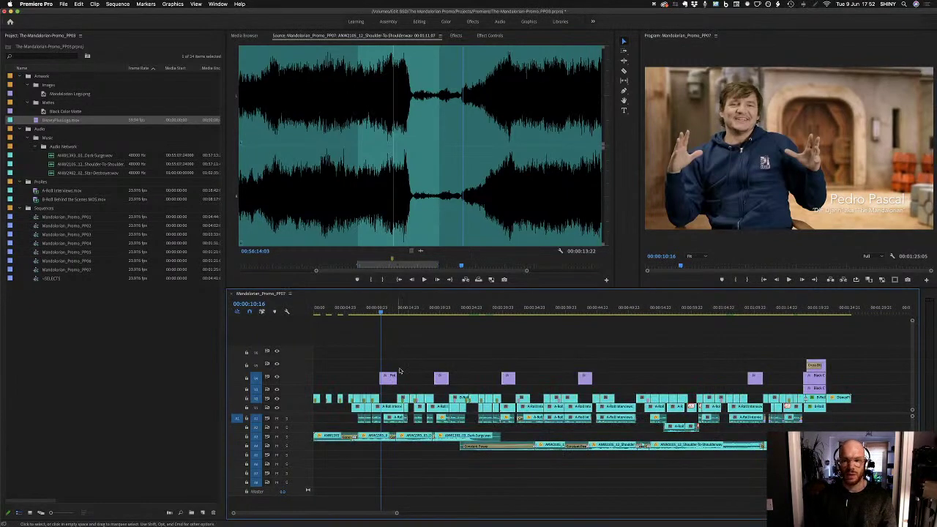
Switch to After Effects to look over the empty Mandalorian titles project, and return to Premiere Pro
key(super+Tab)
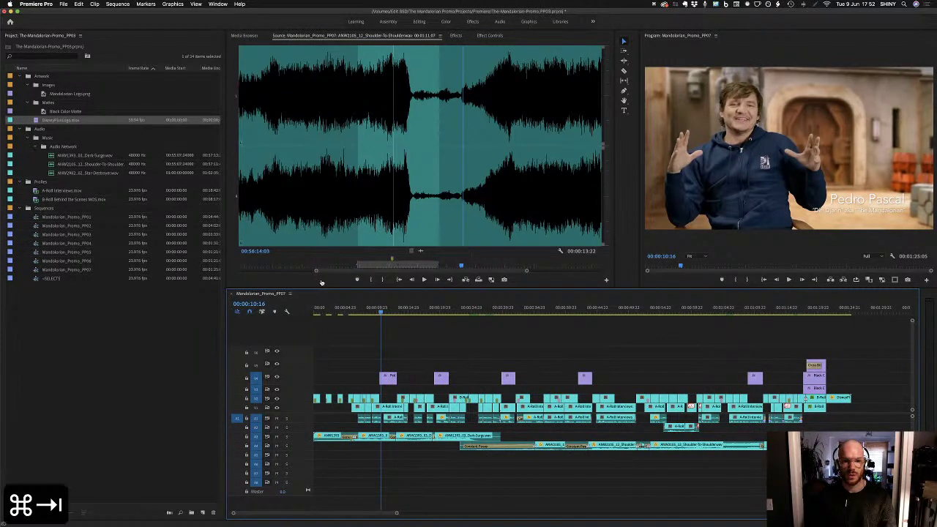
key(super+Tab)
key(super+Tab)
key(super+Tab)
key(super+Tab)
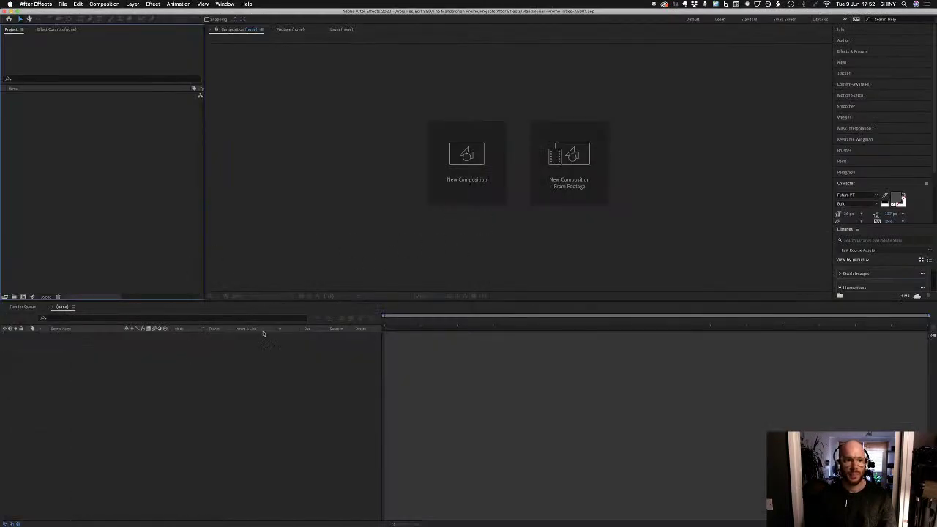
key(super+Tab)
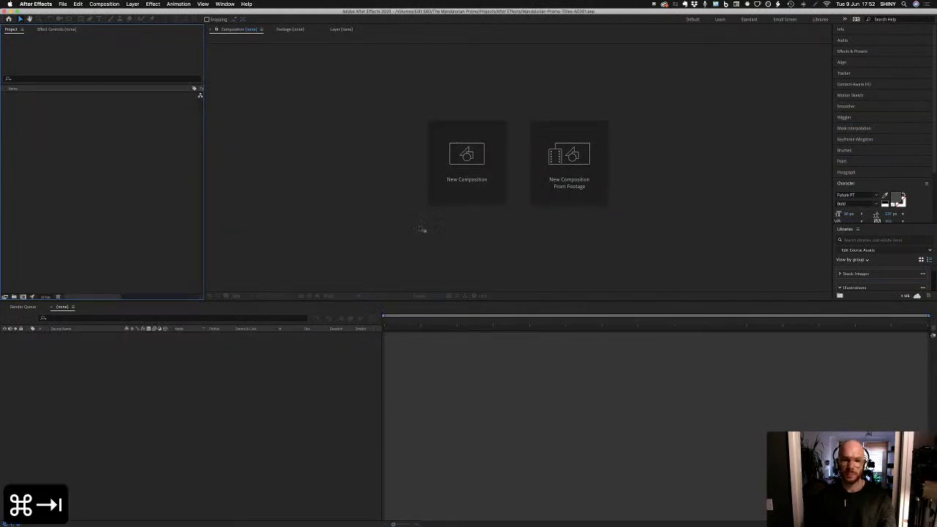
Inspect the first name caption's option for replacement with an After Effects composition without applying it, and check the After Effects project again
drag(405, 388, 393, 375)
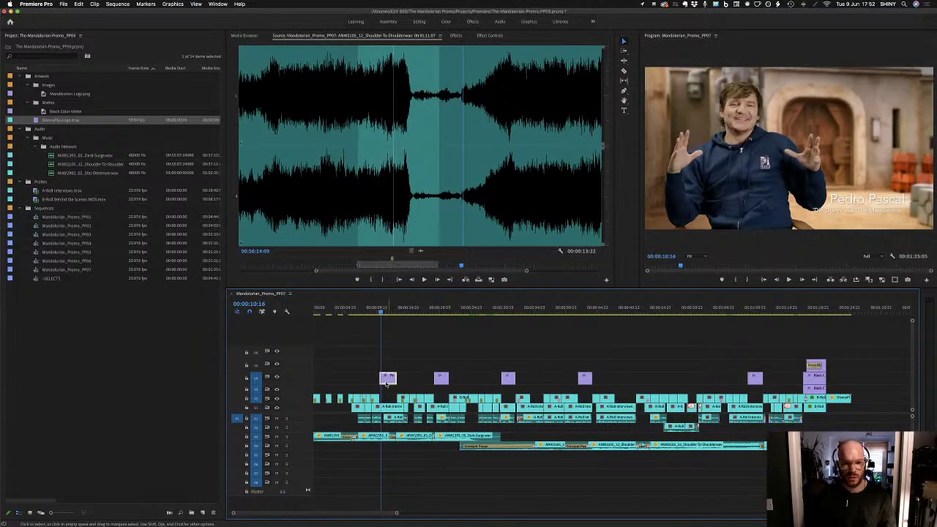
right_click(390, 381)
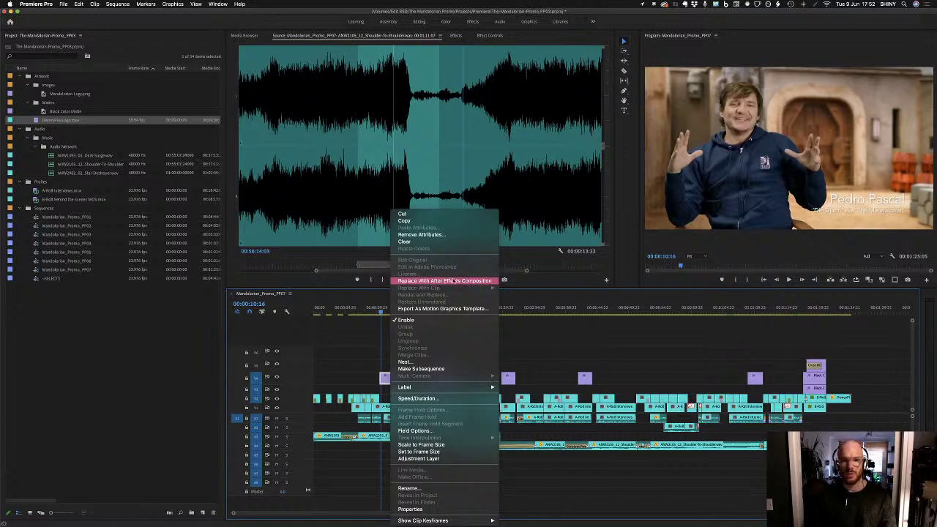
click(376, 351)
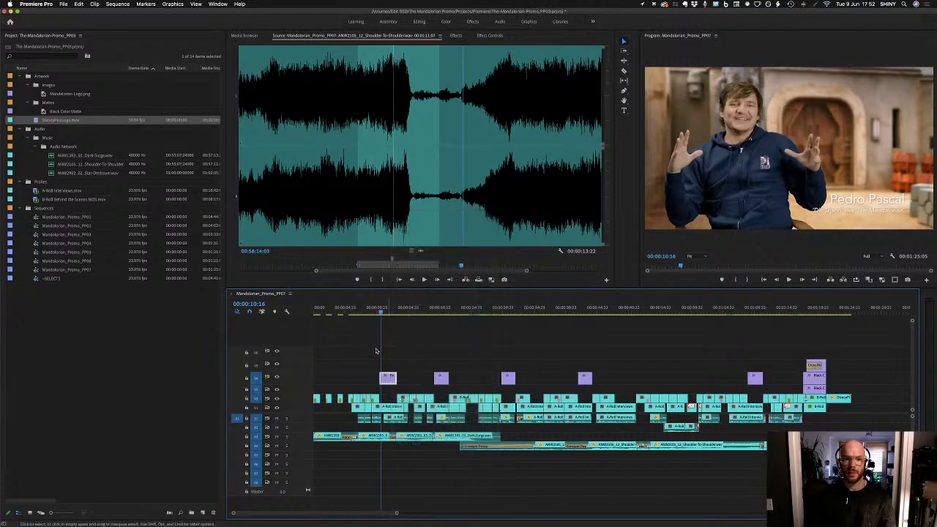
key(super+Tab)
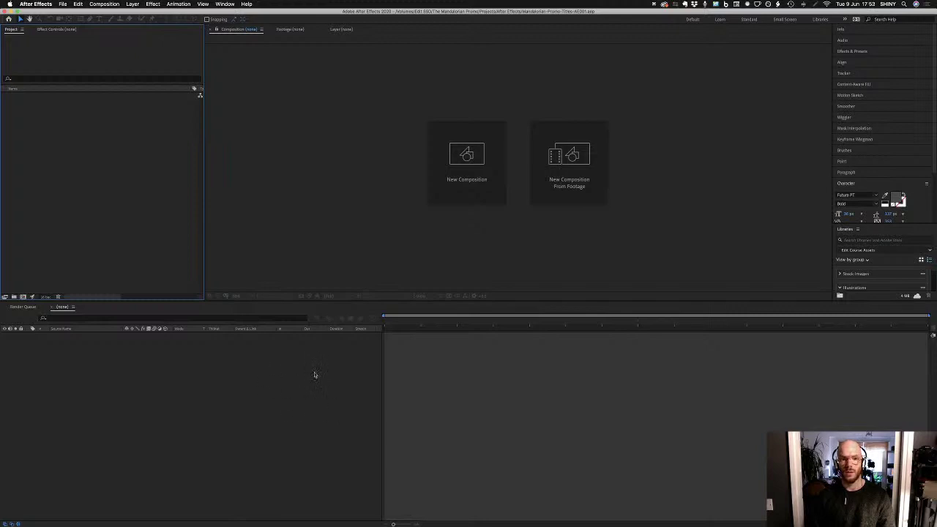
key(super+Tab)
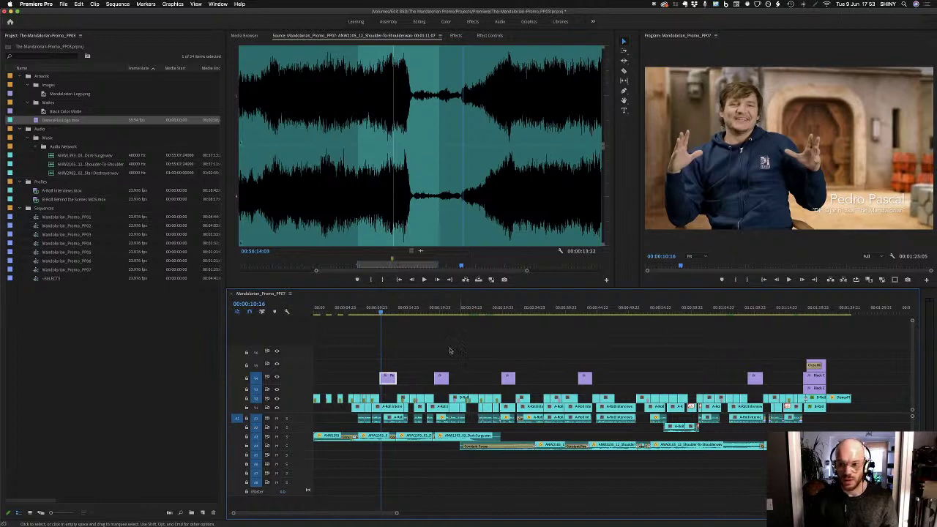
Review the third name caption, inspect the fourth caption's replacement options, and park the playhead at about 00:00:41:22
drag(372, 351, 512, 387)
drag(415, 309, 511, 315)
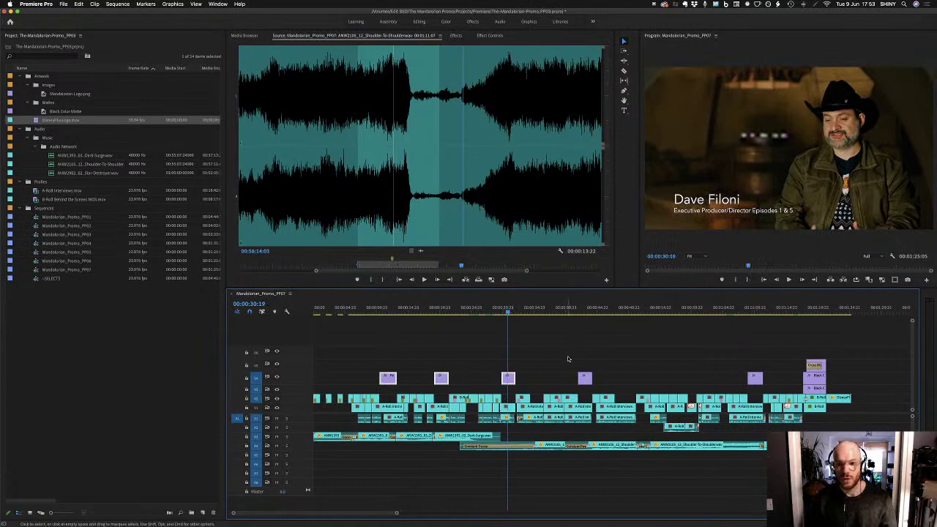
drag(565, 354, 599, 387)
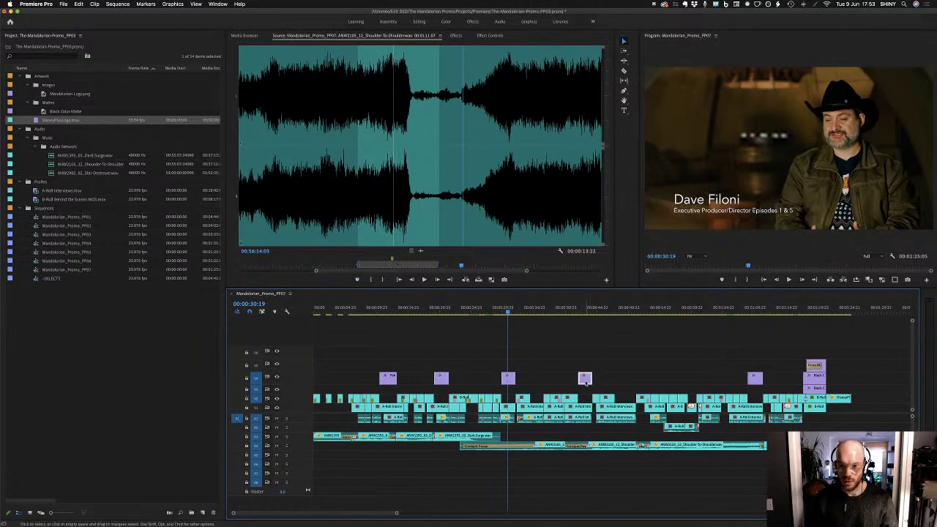
right_click(585, 381)
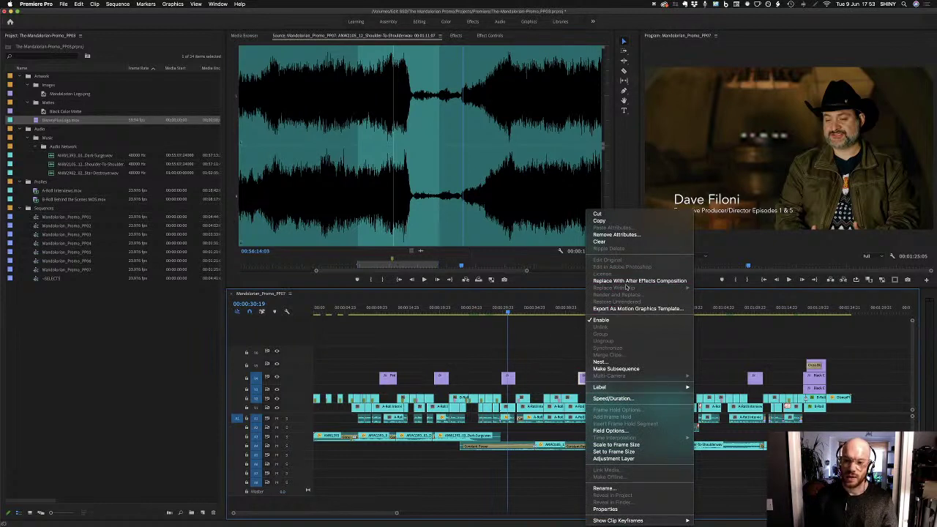
click(580, 313)
click(580, 313)
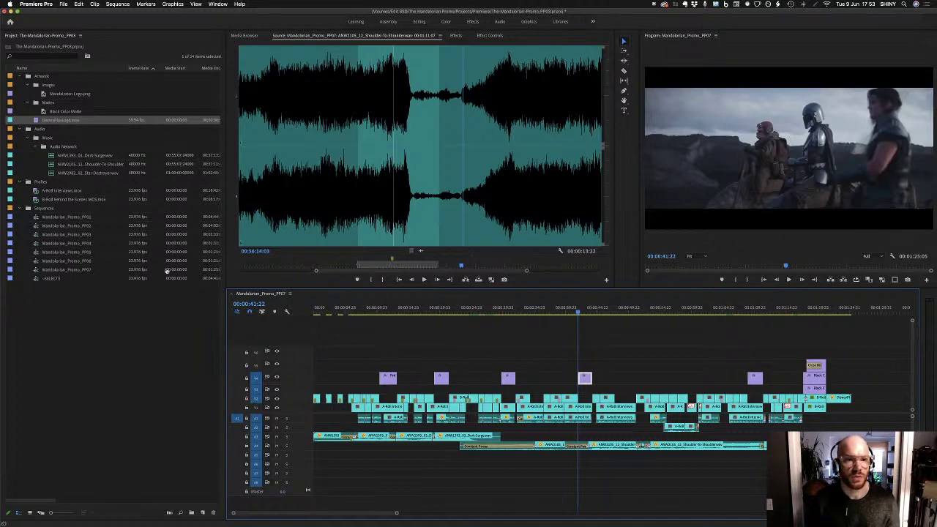
Try replacing the first name caption with a linked After Effects composition, and check how it appears at 00:00:11:02 in Premiere Pro
key(super+Tab)
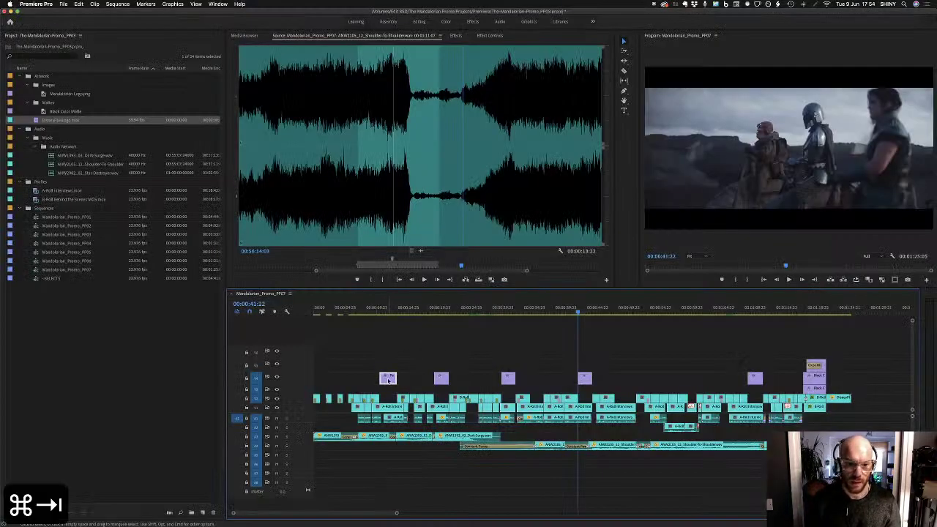
right_click(390, 378)
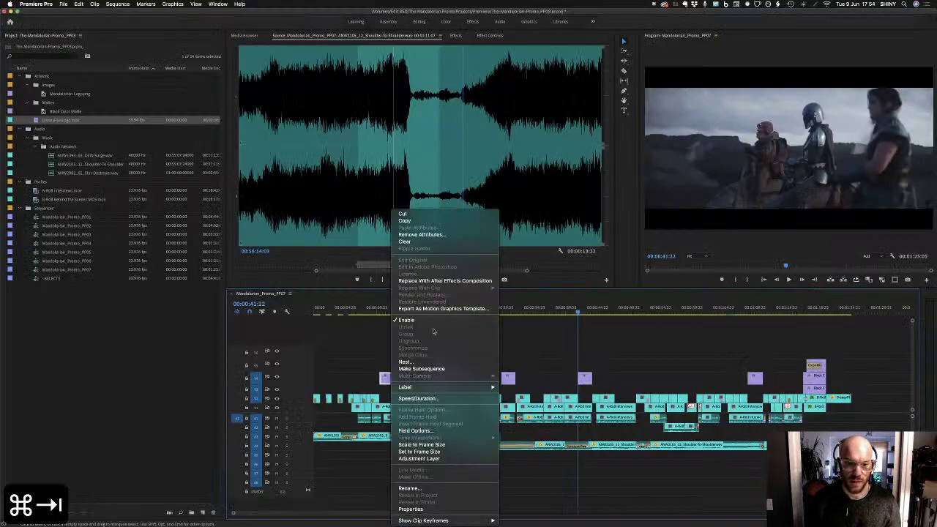
click(434, 281)
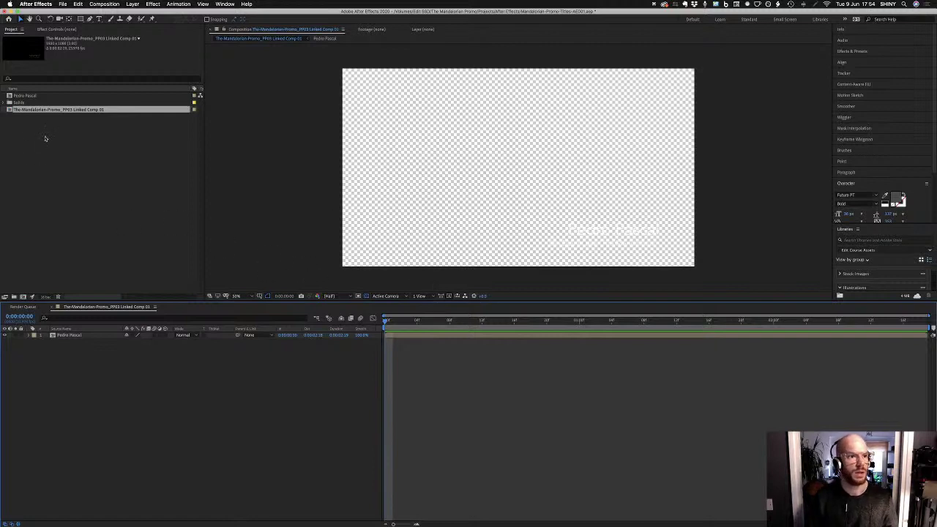
key(super+Tab)
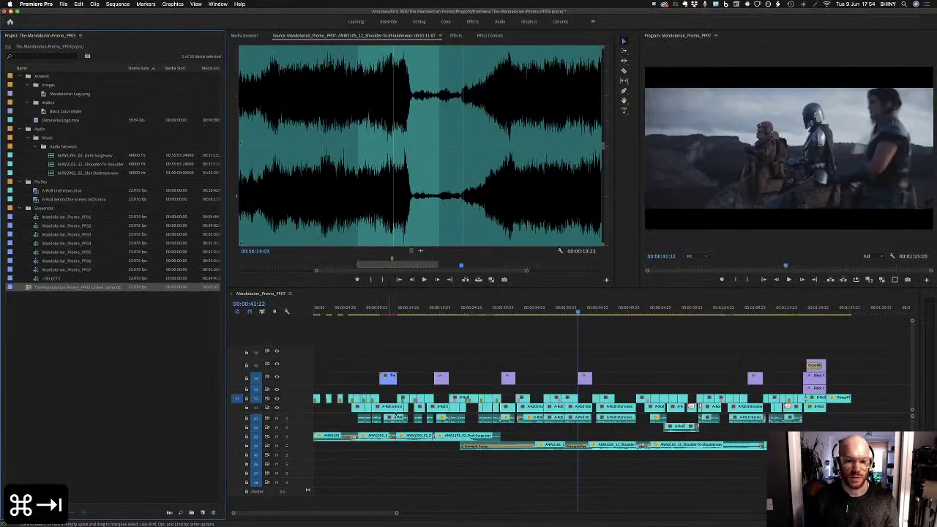
click(382, 311)
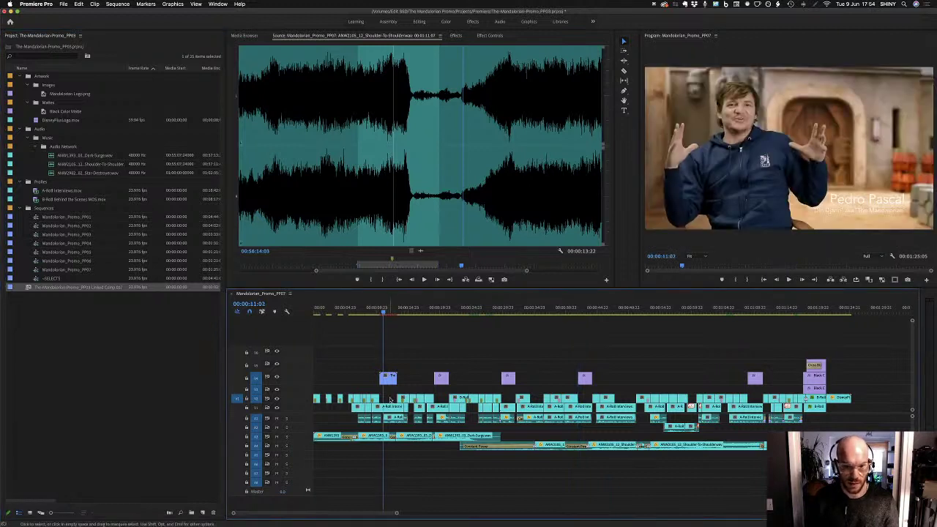
click(389, 378)
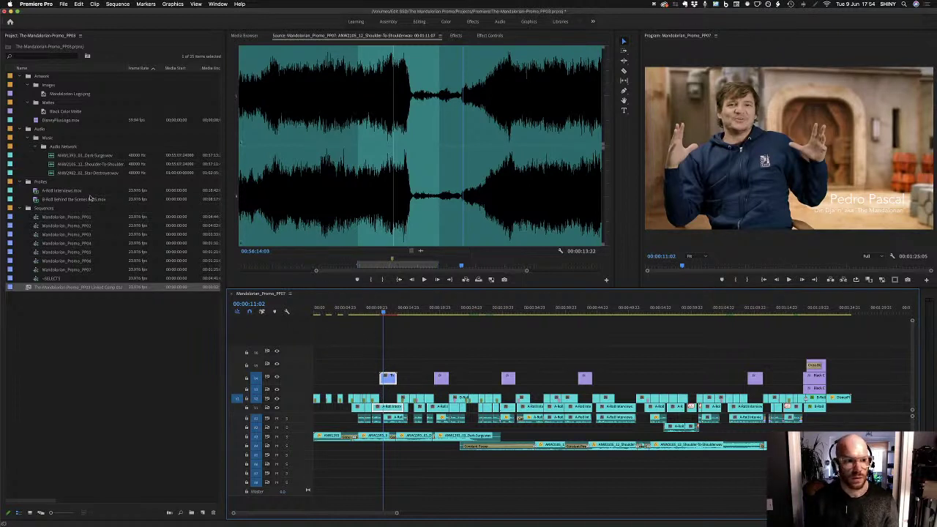
Undo the linked composition in After Effects and the first name caption's replacement in Premiere Pro
key(super+Tab)
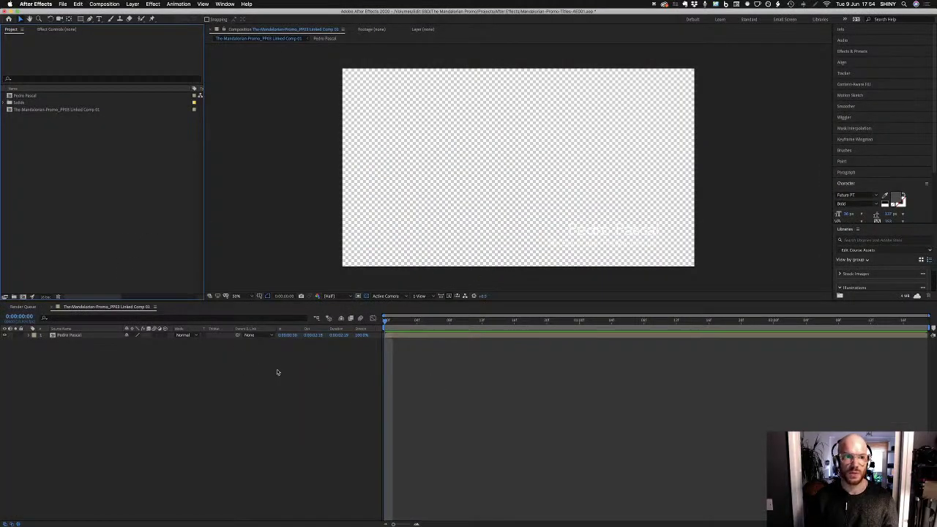
key(super+z)
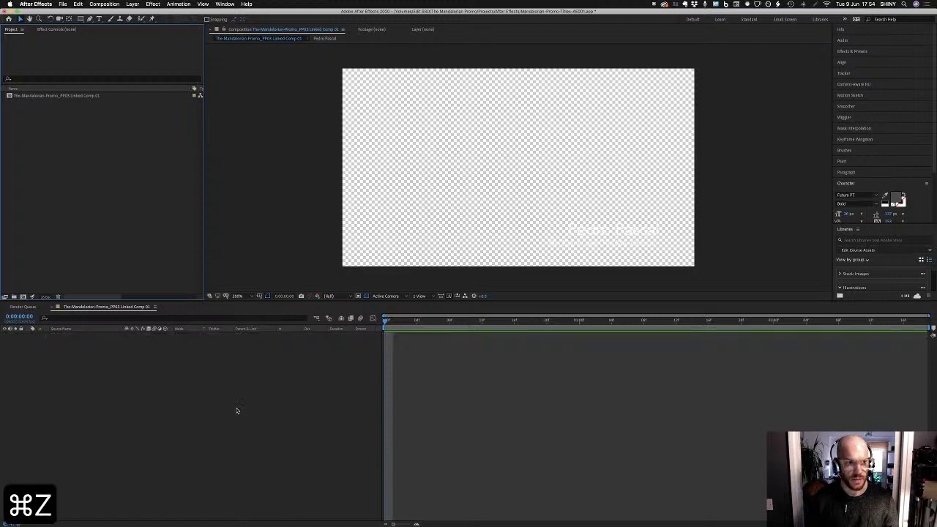
key(super+z)
key(super+z)
key(super+z)
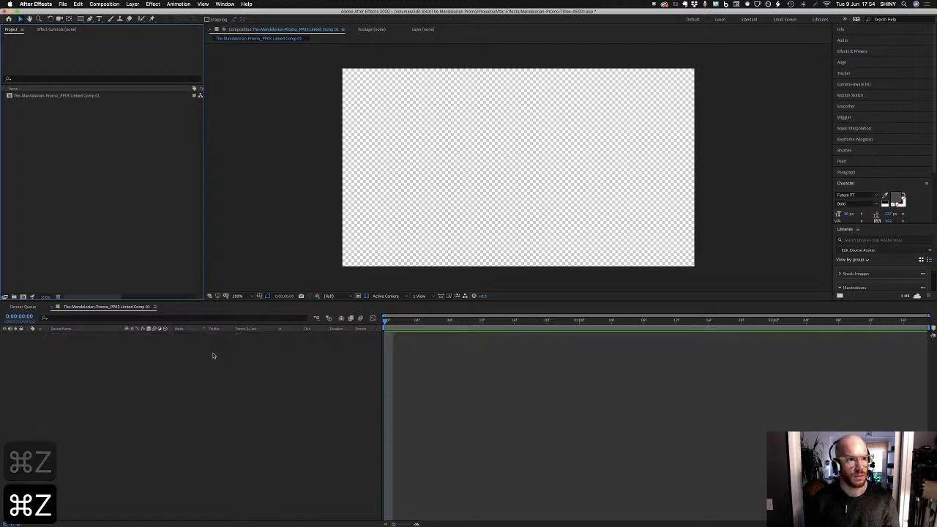
key(super+z)
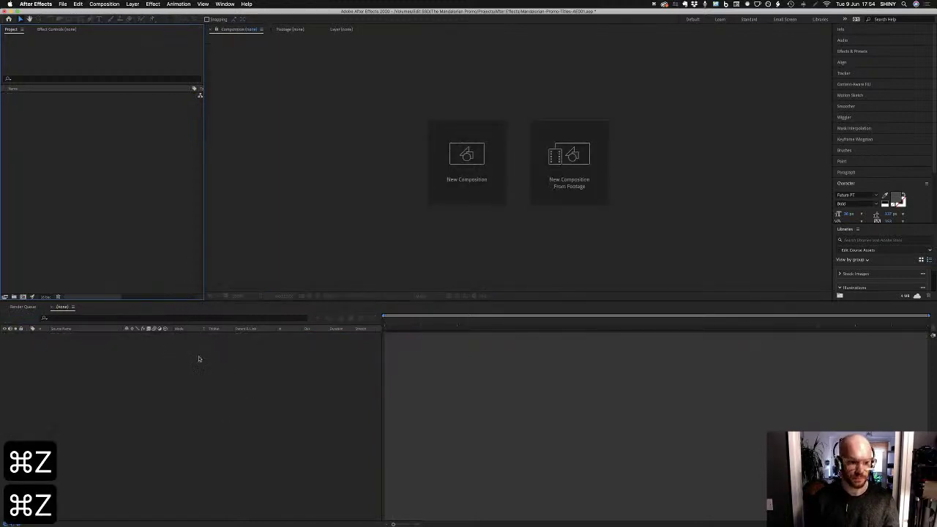
key(super+Tab)
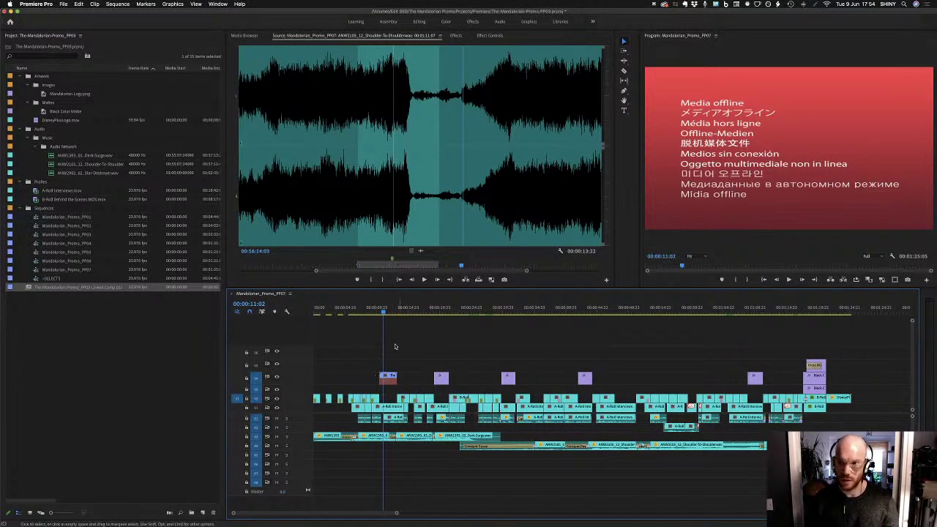
key(cmd+z)
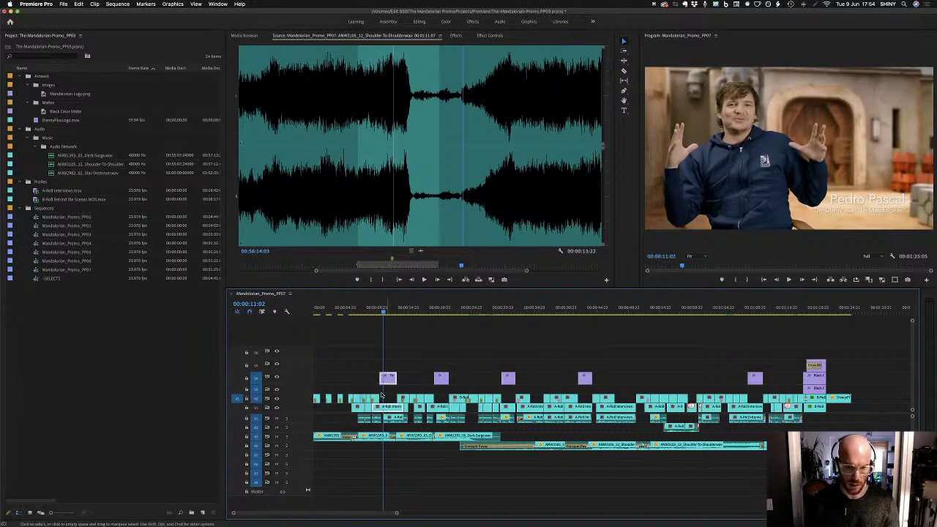
Select the first name caption together with the interview clip beneath it, with the playhead at 00:00:13:06, and save the project
key(=)
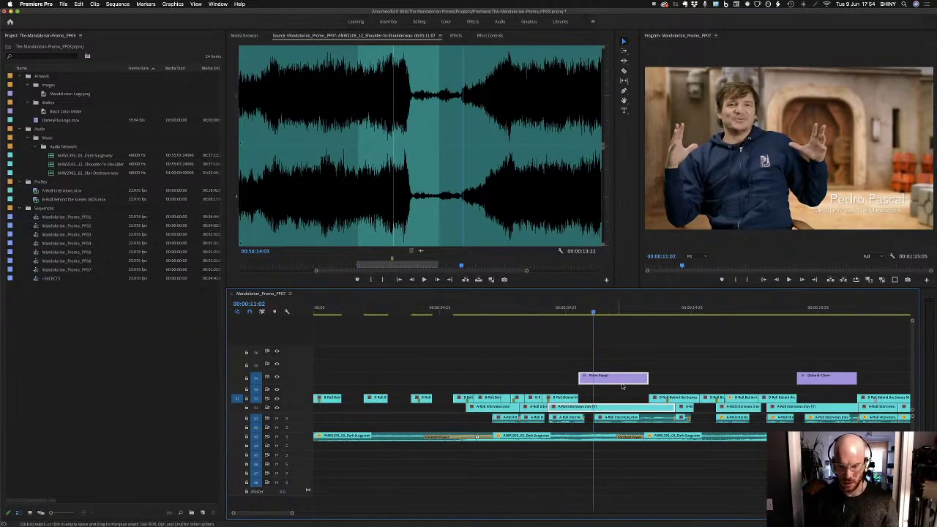
drag(623, 357, 606, 378)
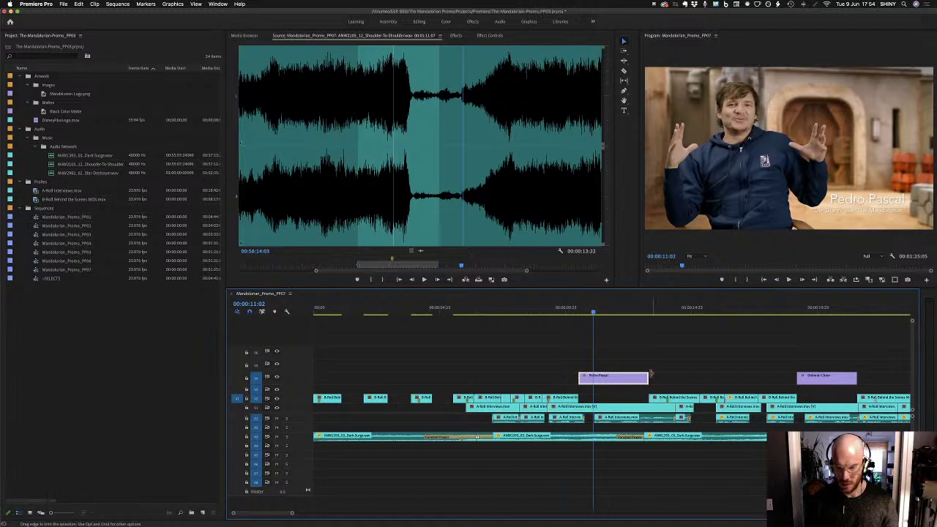
drag(595, 312, 649, 315)
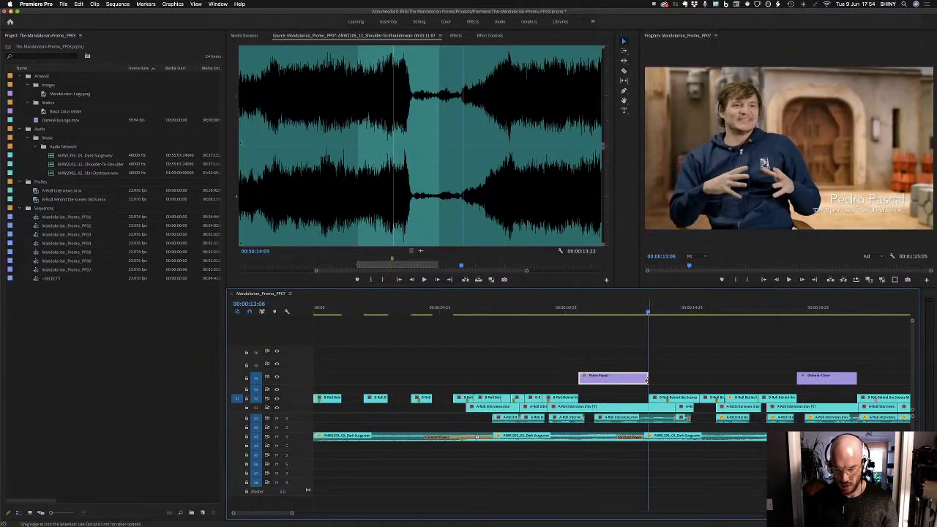
click(608, 407)
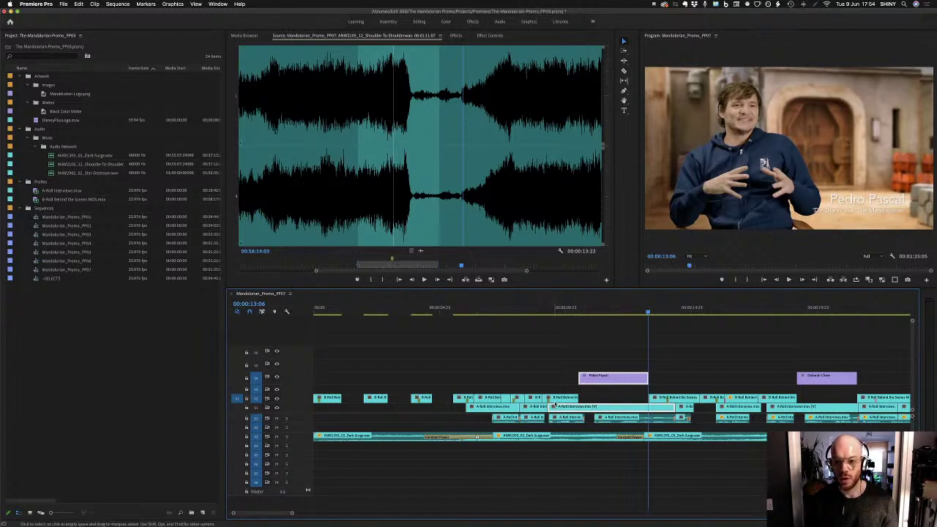
key(super+s)
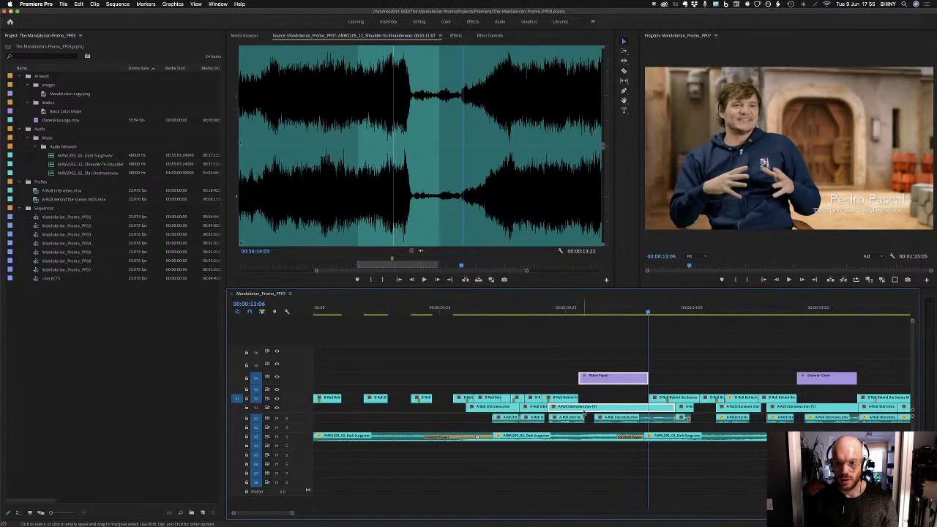
Cut the interview clip beneath the first name caption at the caption's start and end, with the playhead at 00:00:10:07
click(549, 313)
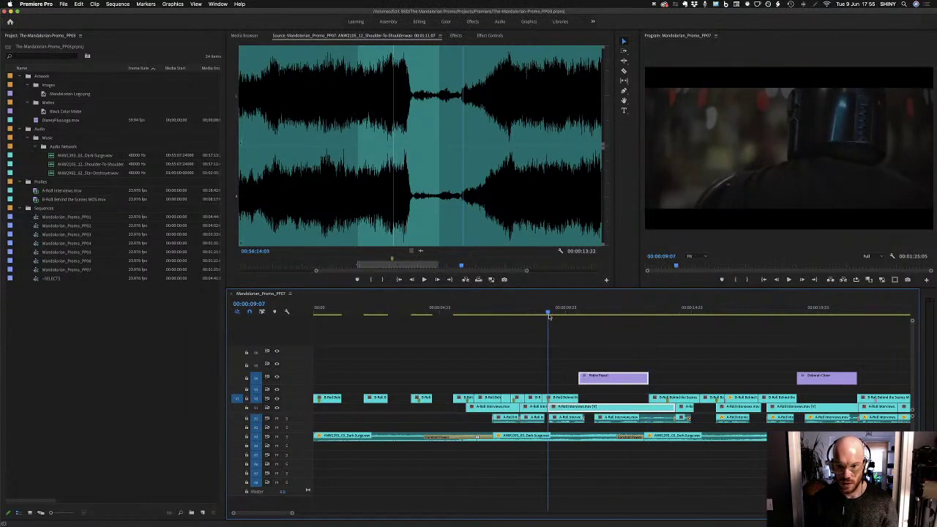
drag(549, 316, 564, 345)
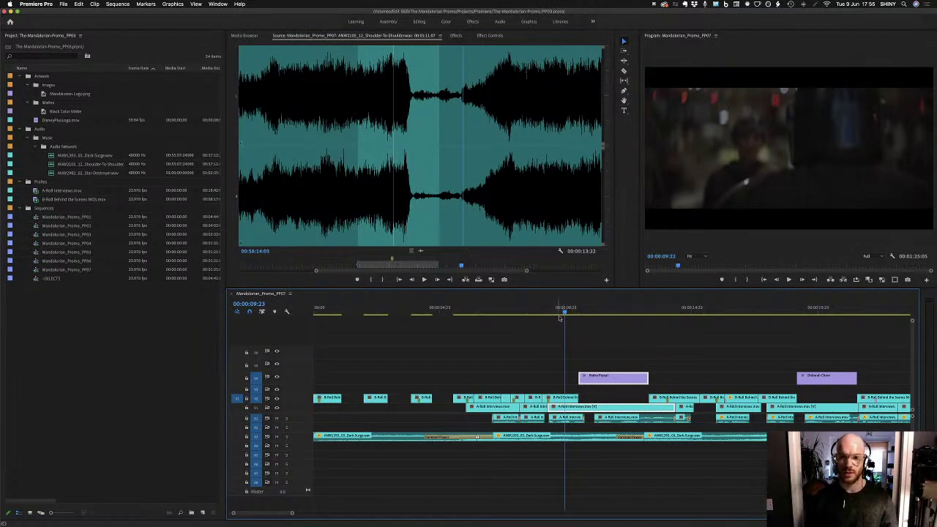
mouse_move(562, 314)
mouse_down()
mouse_move(588, 313)
mouse_move(573, 313)
mouse_up()
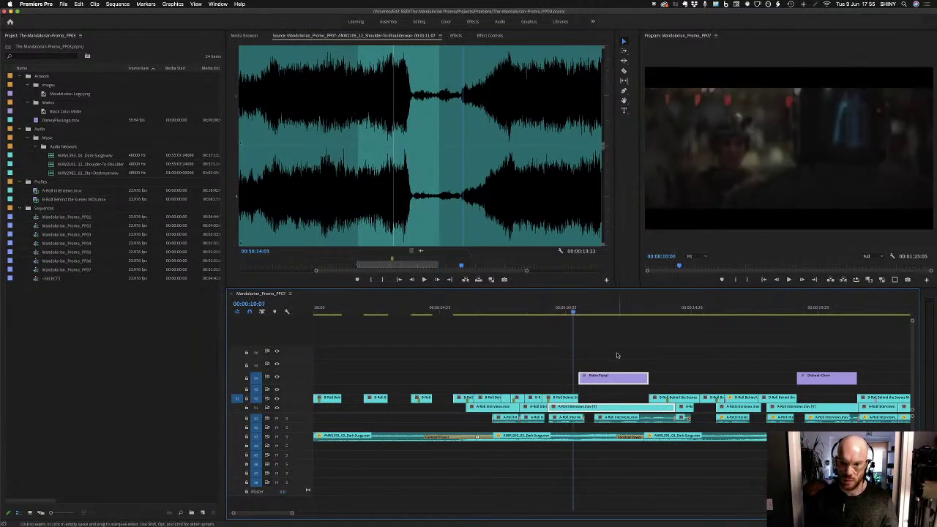
click(617, 355)
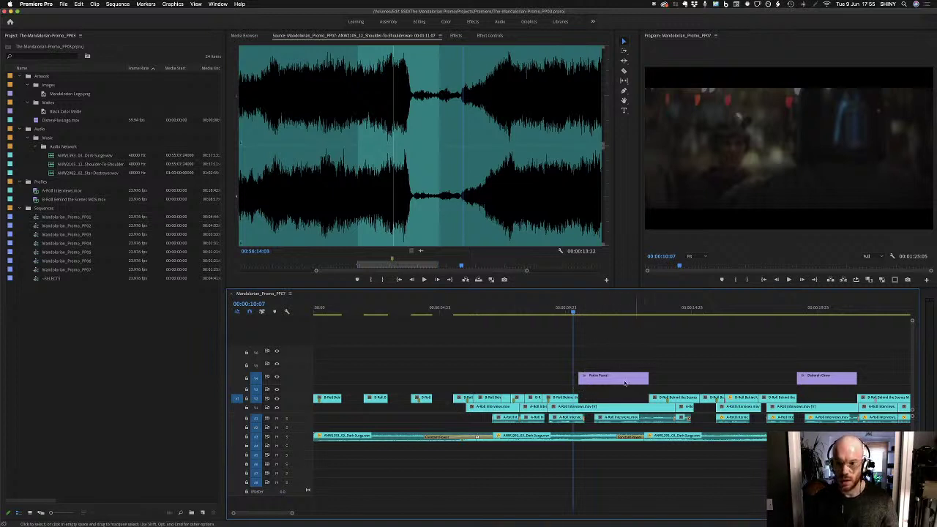
key(c)
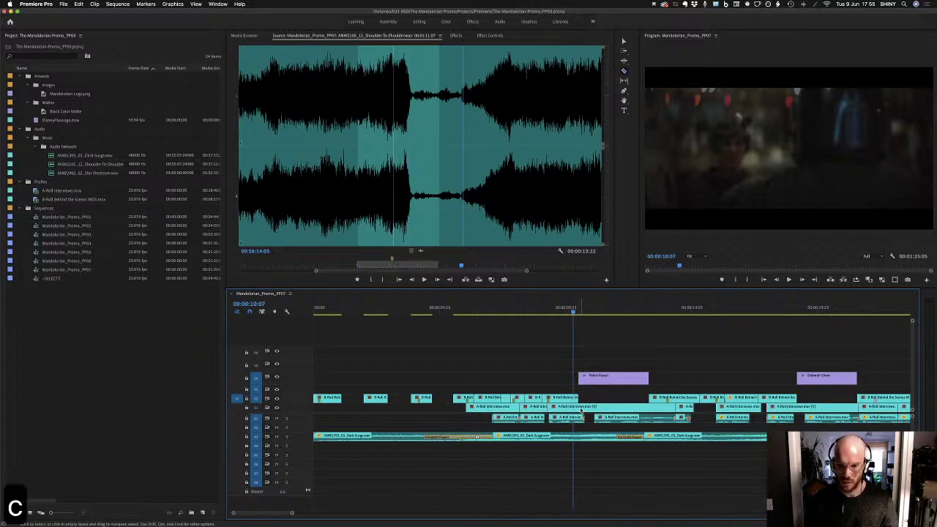
click(579, 407)
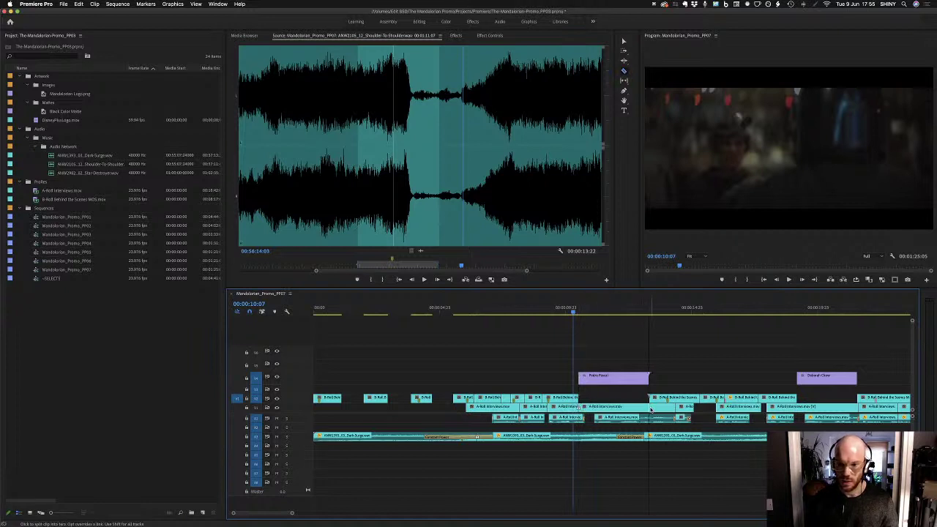
Replace the first name caption and the cut interview segment with a linked After Effects composition, and check the replacement in Premiere Pro
click(610, 310)
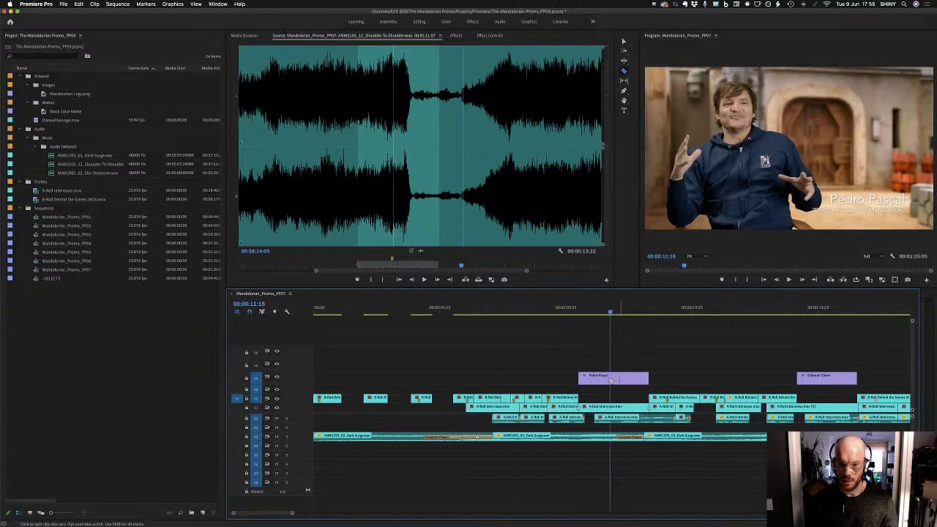
key(v)
click(616, 378)
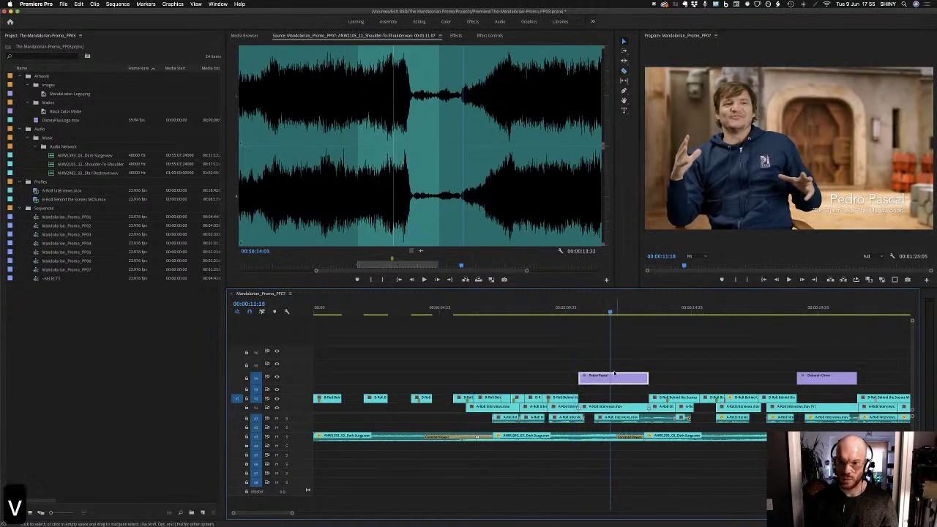
click(612, 405)
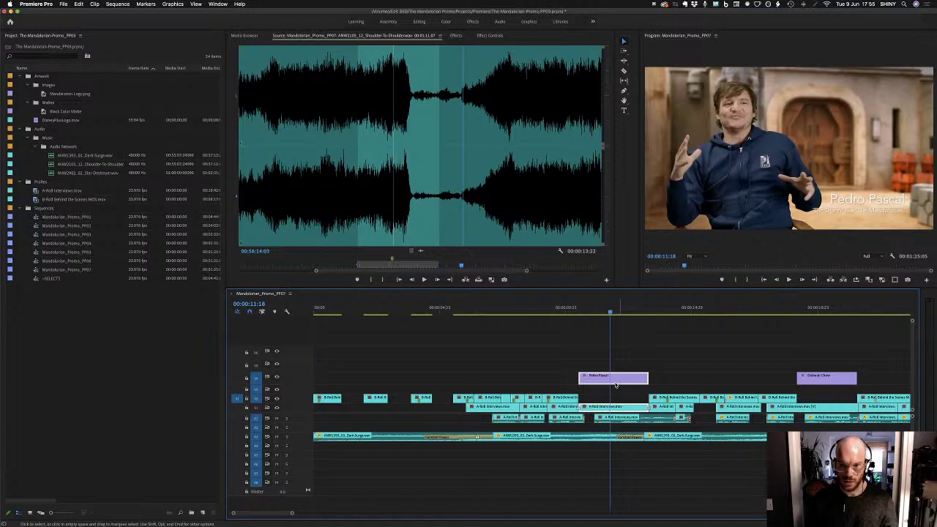
right_click(619, 382)
click(656, 293)
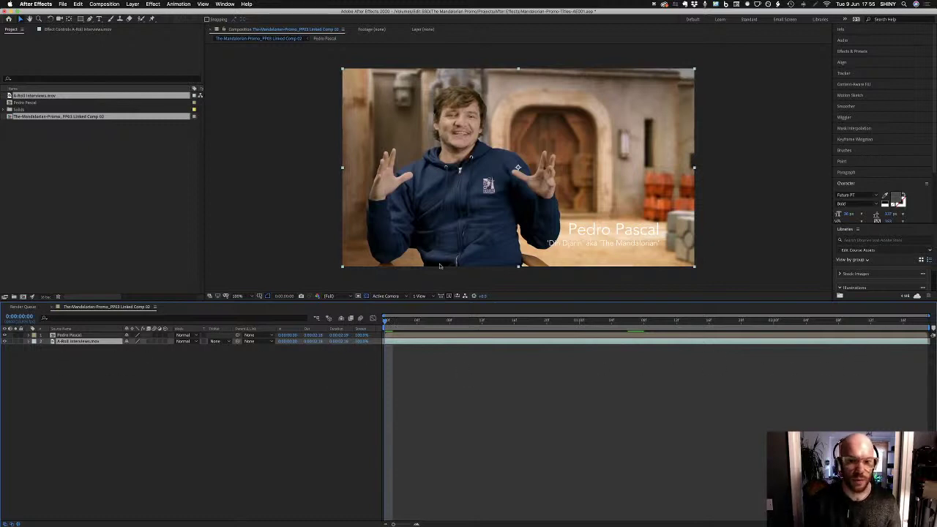
click(43, 150)
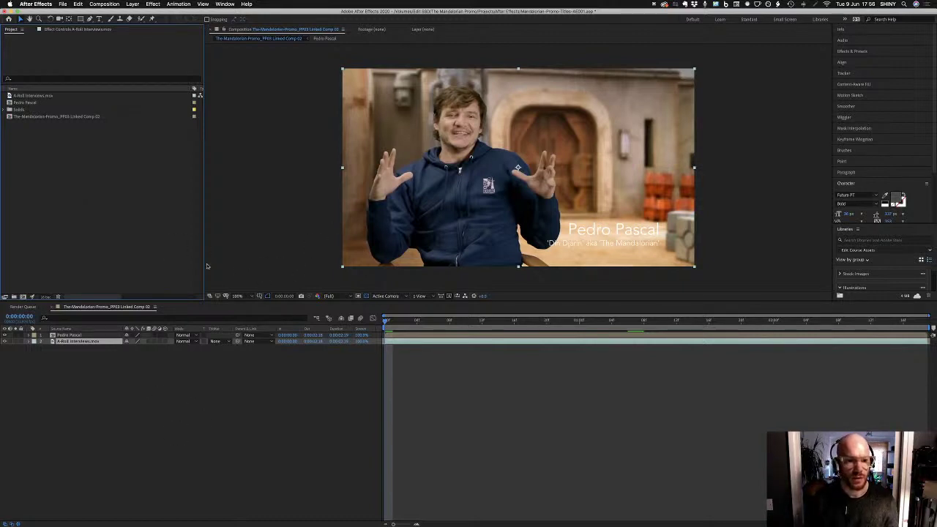
key(super+Tab)
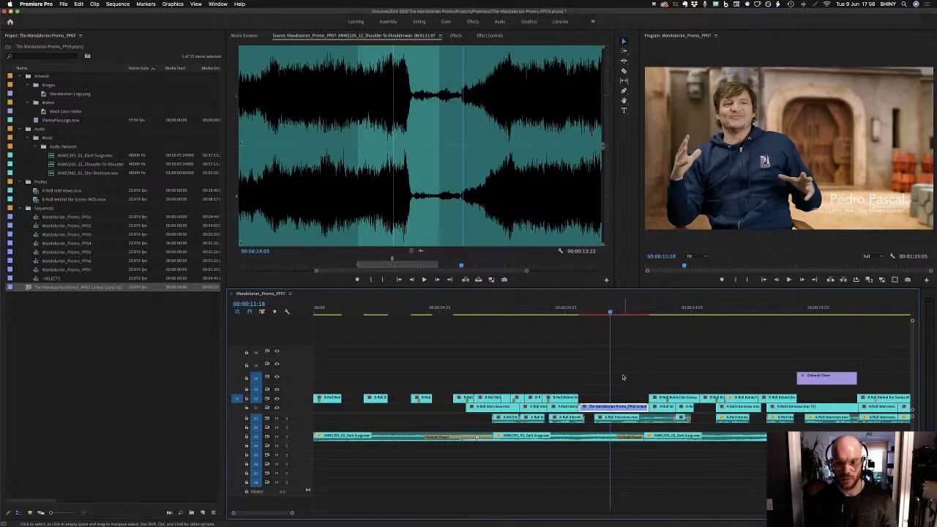
In After Effects, move to 0:00:01:01 in the linked composition and hide the A-Roll Interviews.mov layer beneath the name caption
key(super+Tab)
drag(446, 321, 589, 344)
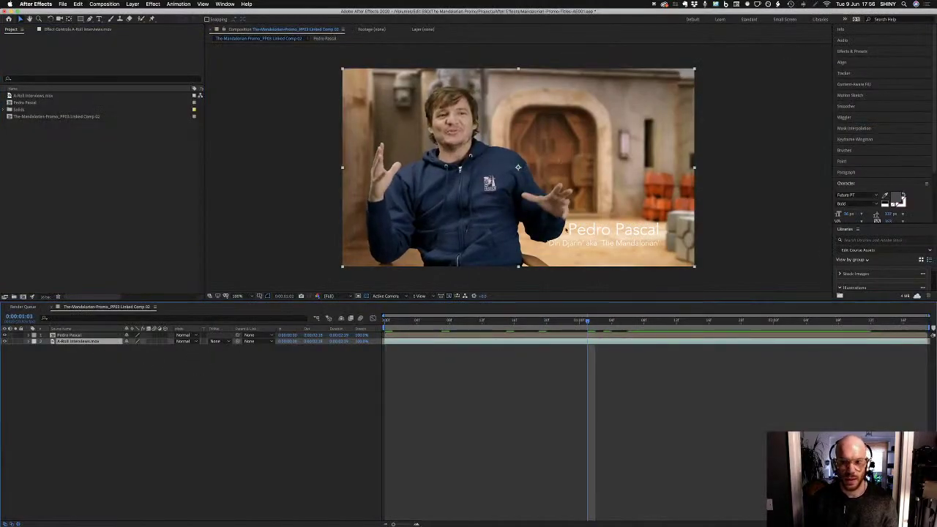
click(69, 335)
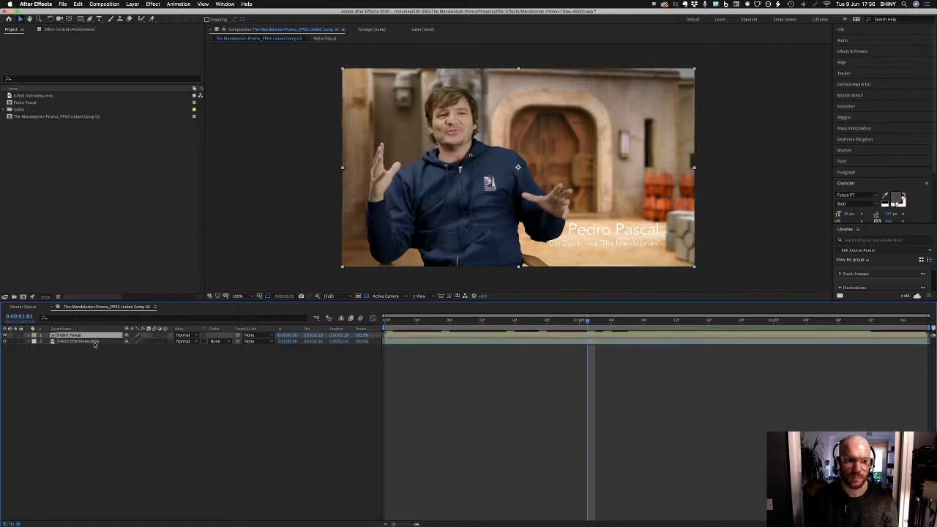
click(4, 342)
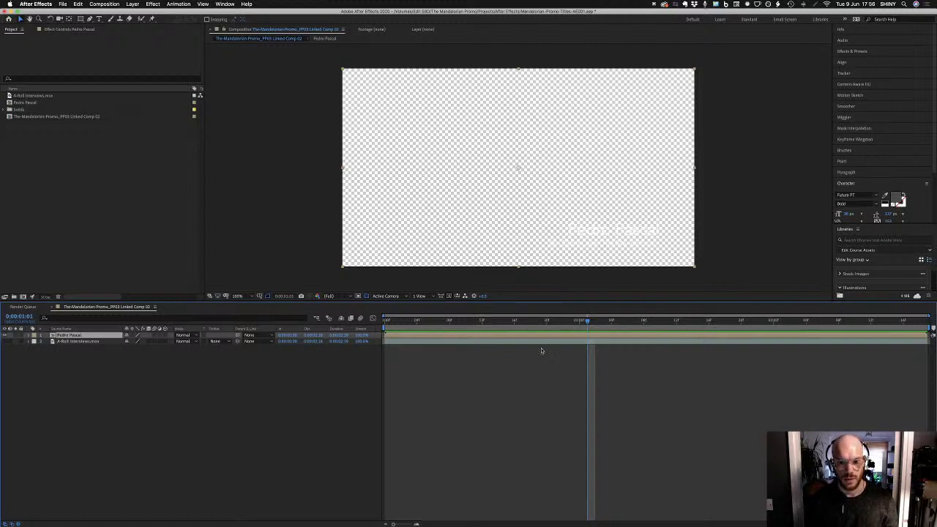
Check the linked caption at 00:00:11:23 in Premiere Pro and undo the replacement of the caption and interview segment
key(super+Tab)
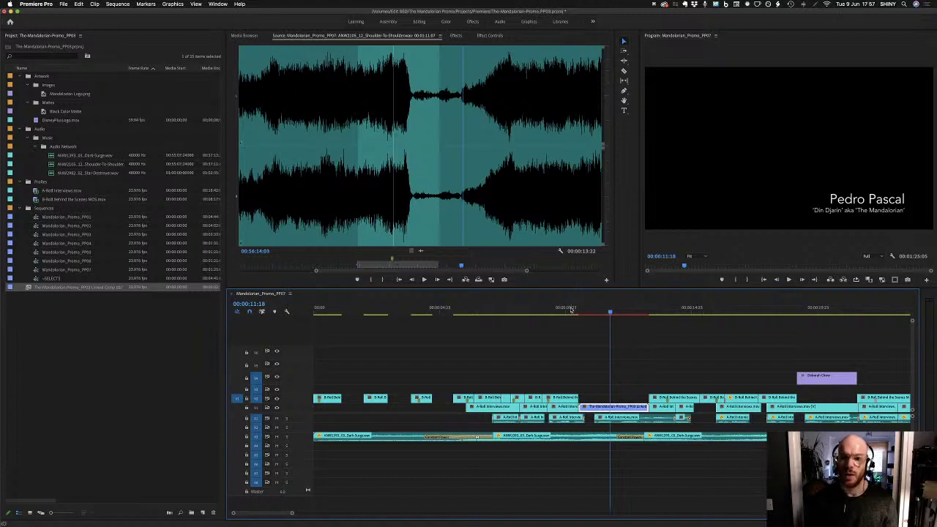
drag(571, 311, 630, 311)
click(616, 311)
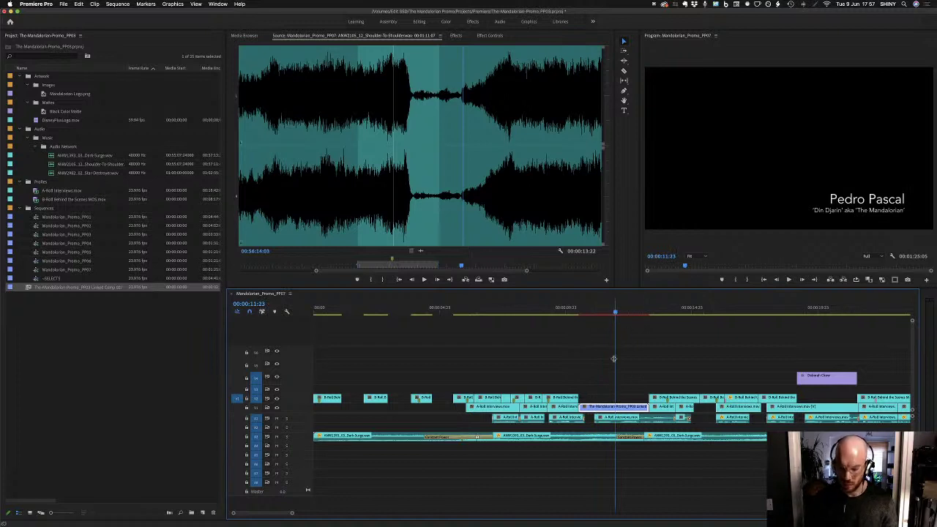
key(minus)
key(equal)
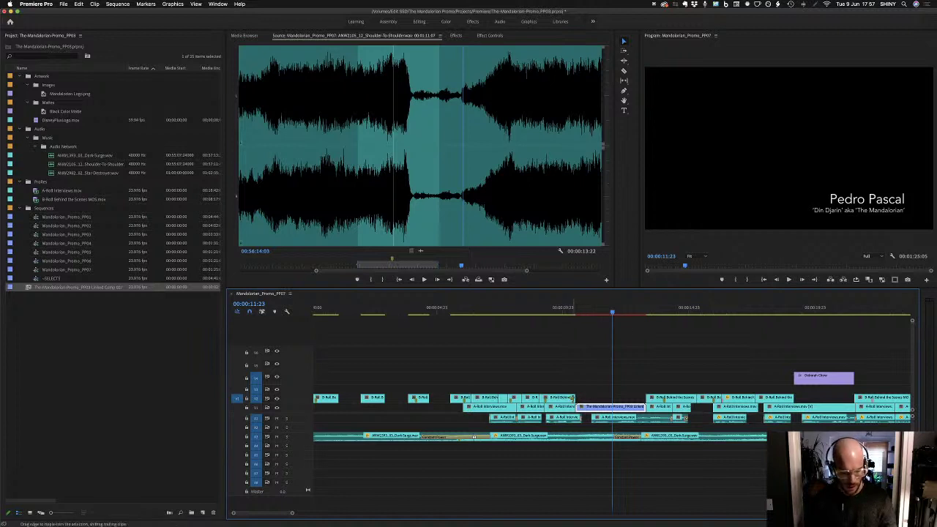
key(super+z)
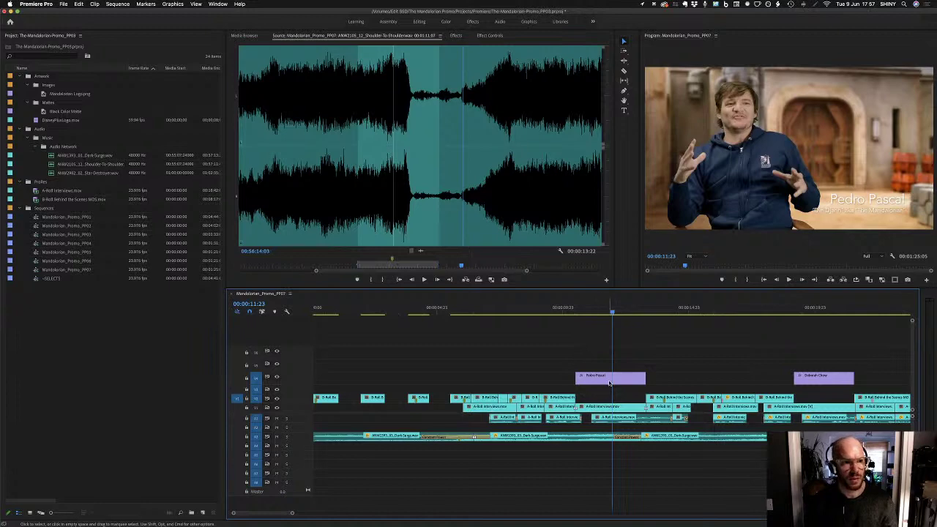
Inspect the nested name caption composition and its text layers in After Effects, and return to the linked composition
key(super+Tab)
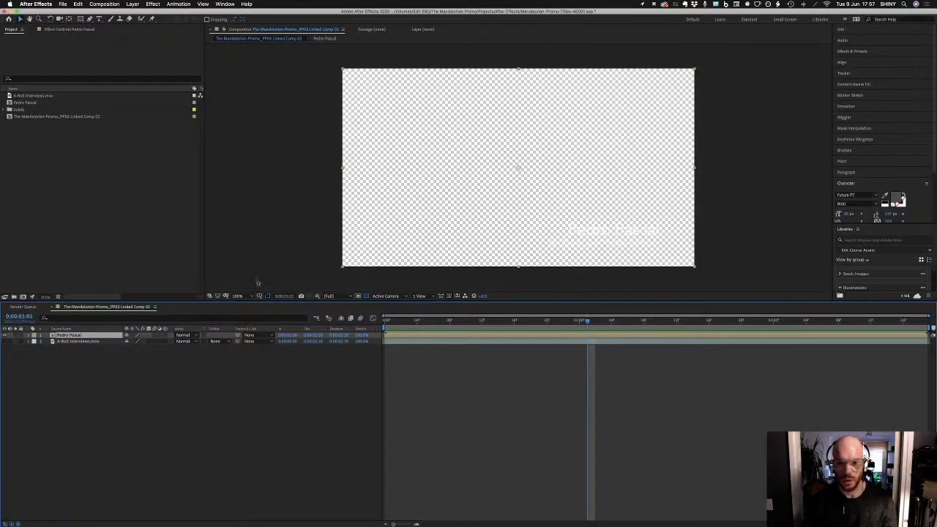
click(96, 364)
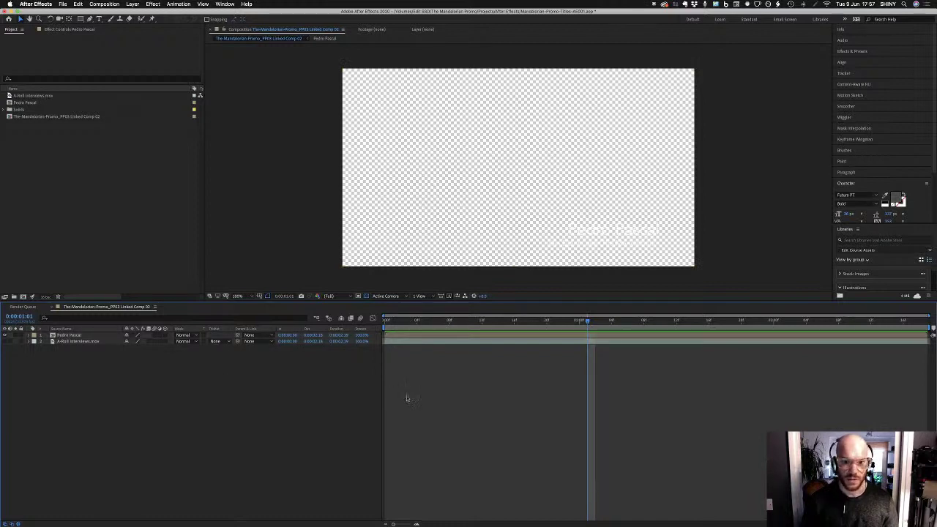
click(87, 335)
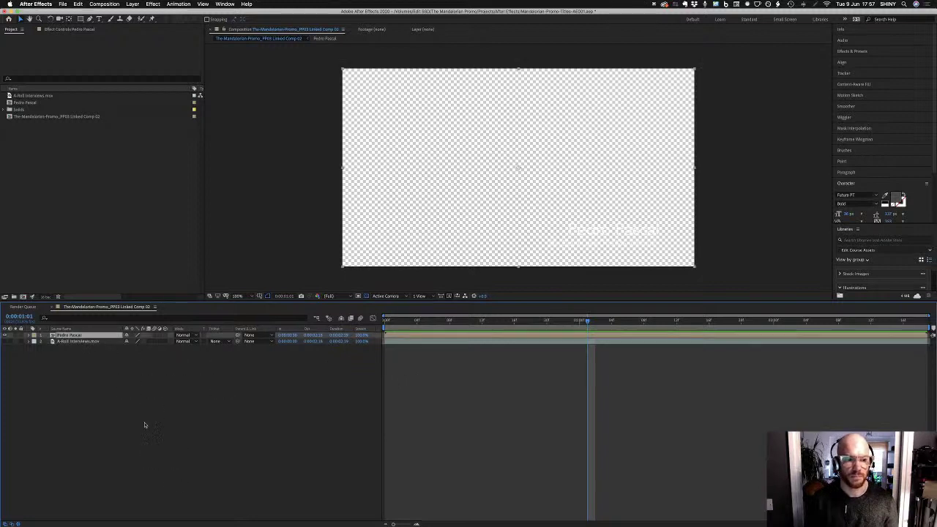
double_click(94, 337)
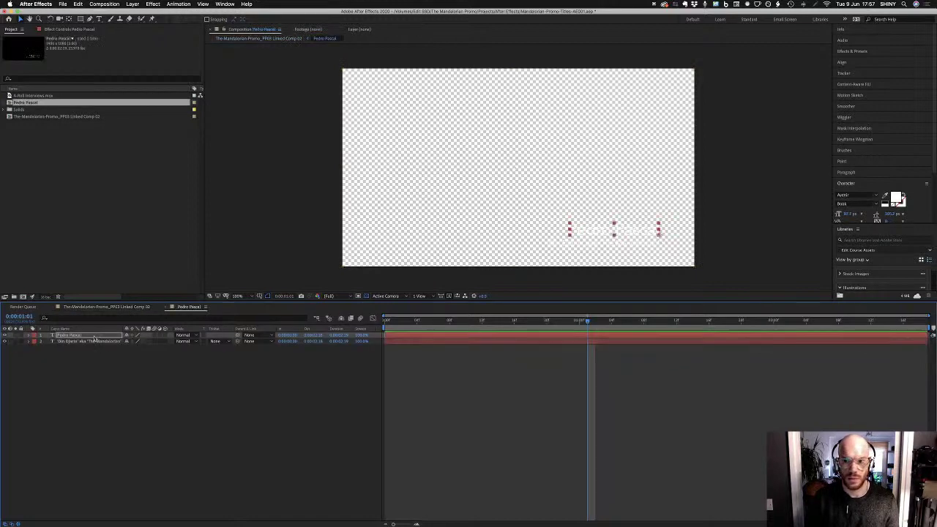
click(119, 307)
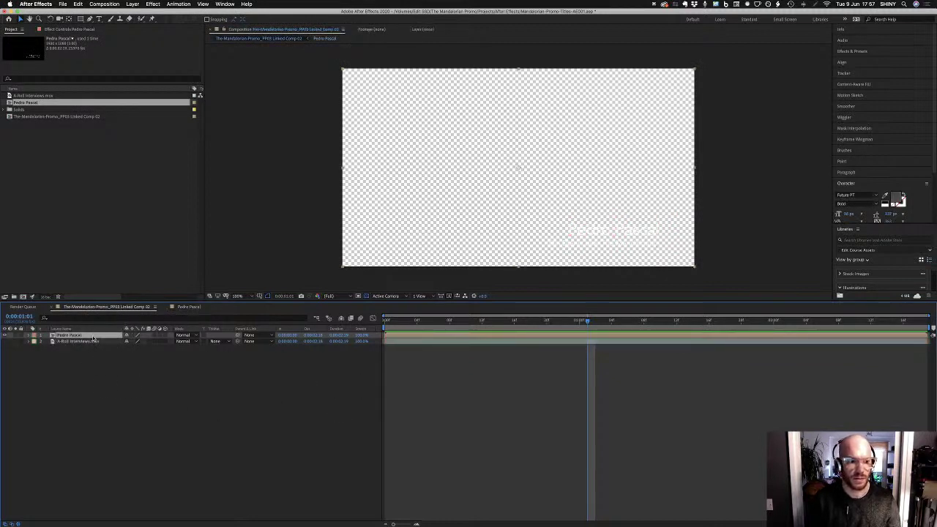
click(96, 330)
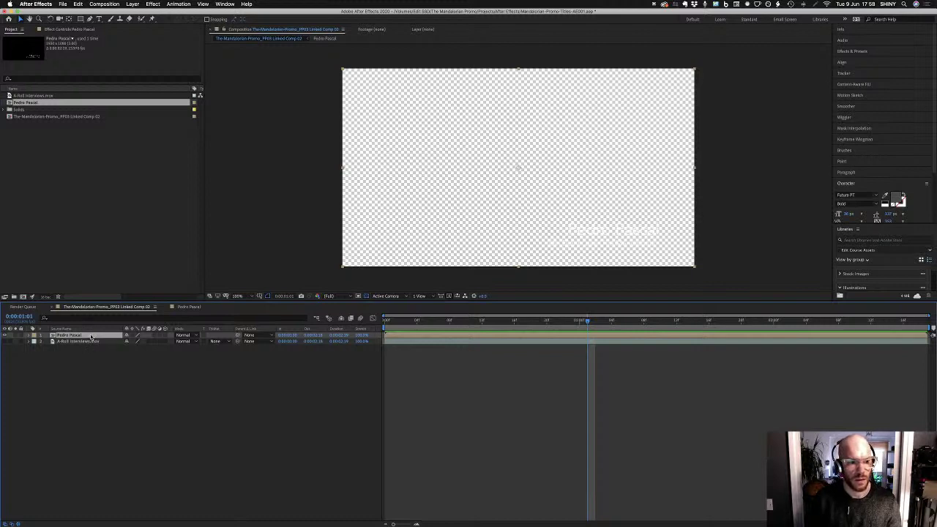
Cut both text layers out of the nested Pedro Pascal composition and paste them into The-Mandalorian-Promo_PP03 Linked Comp 02
double_click(90, 336)
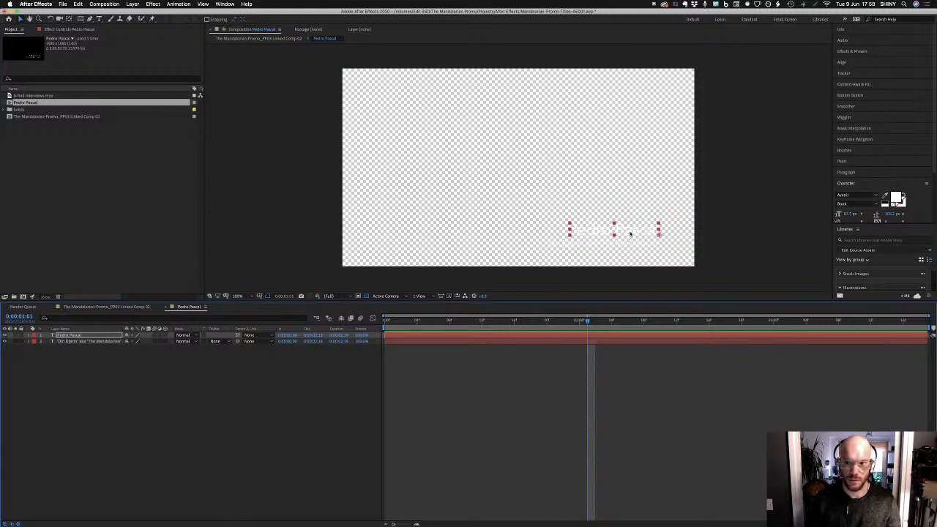
shift+click(77, 341)
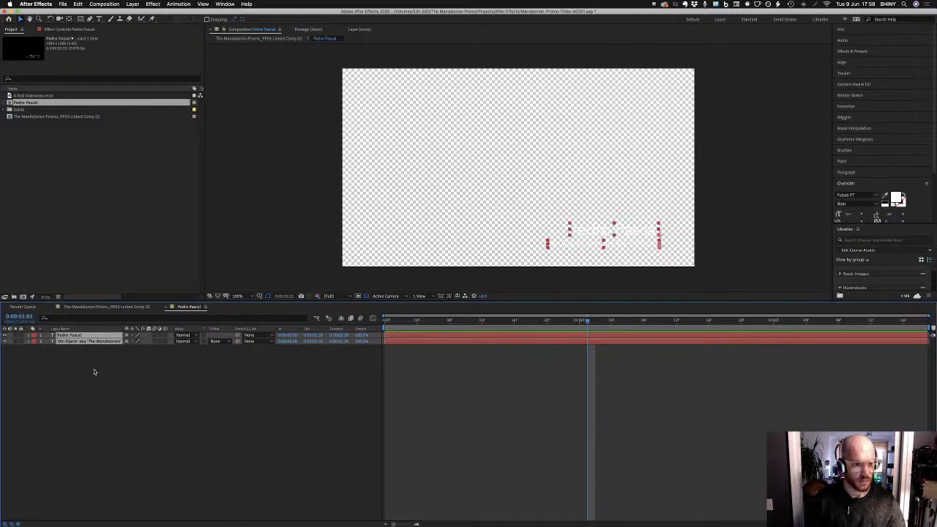
key(super+x)
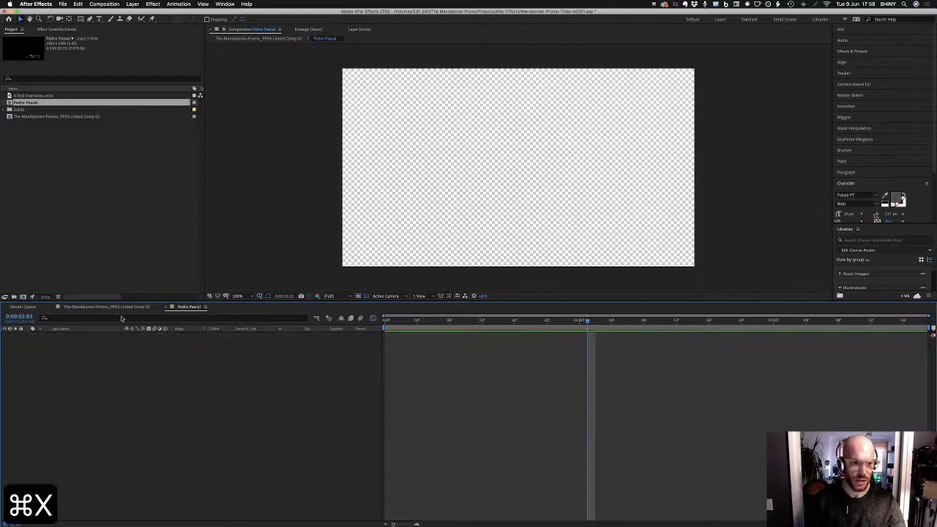
click(130, 308)
click(112, 336)
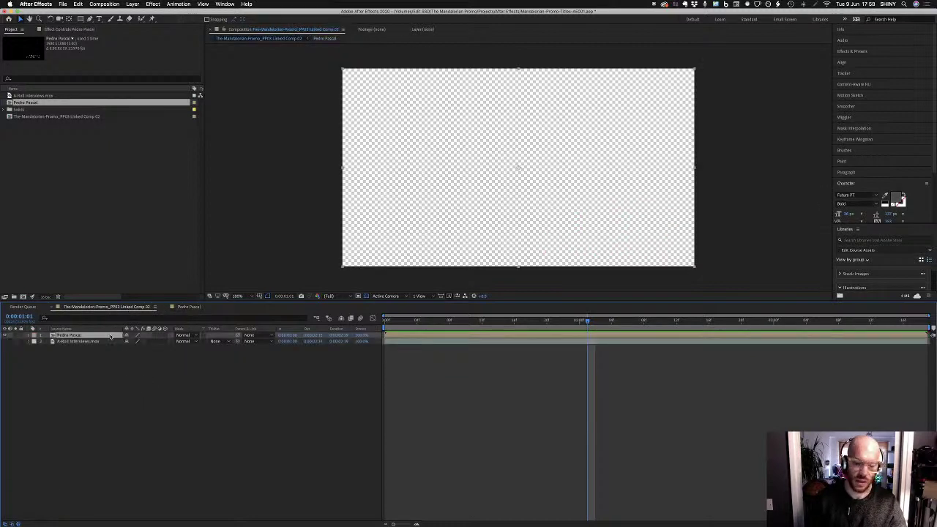
click(108, 395)
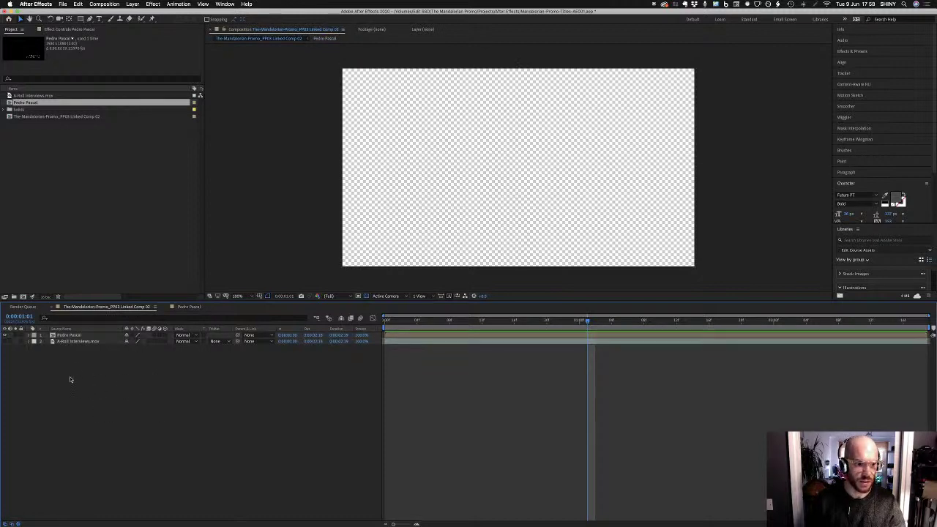
click(185, 307)
click(103, 307)
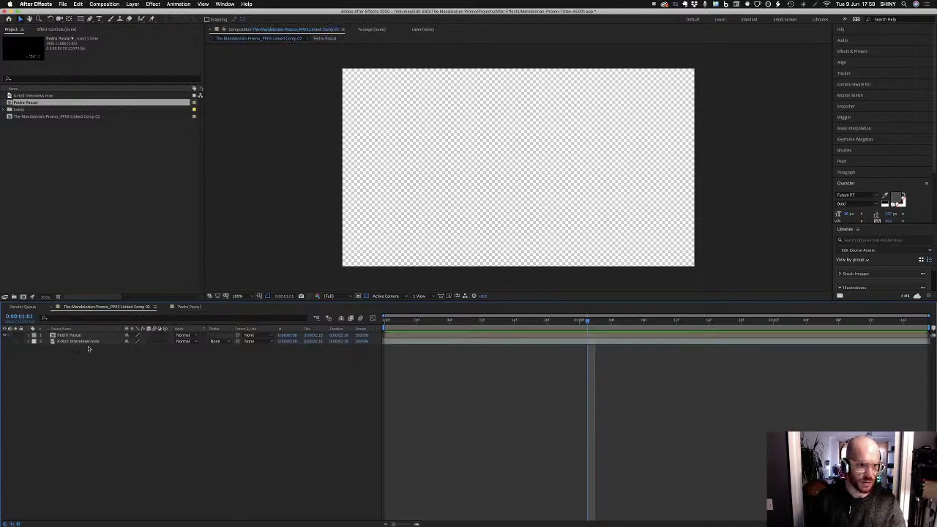
key(super+v)
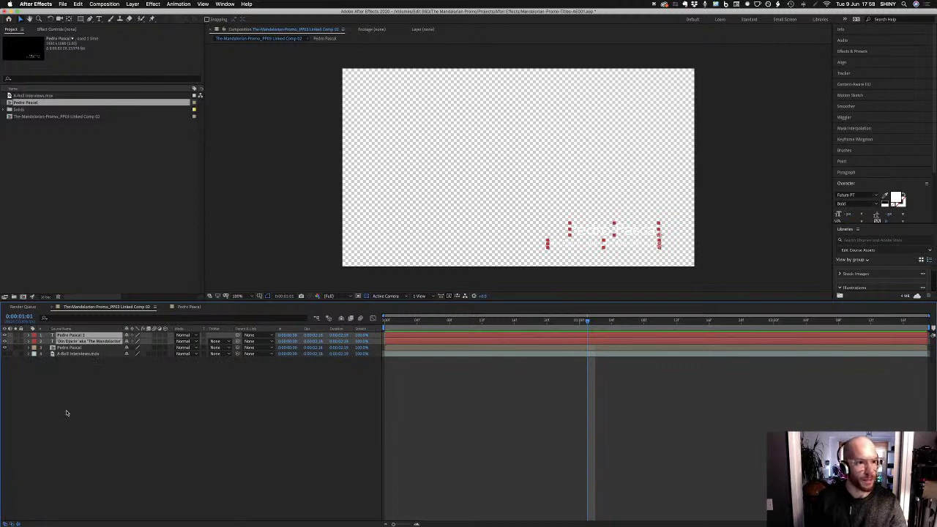
Delete the nested Pedro Pascal composition layer from the linked comp and turn off the viewer's transparency grid
click(84, 349)
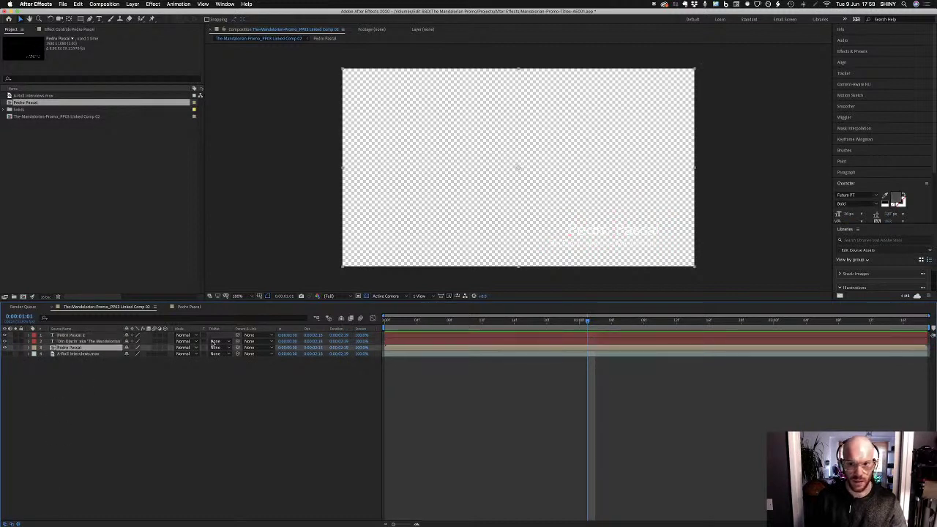
key(BackSpace)
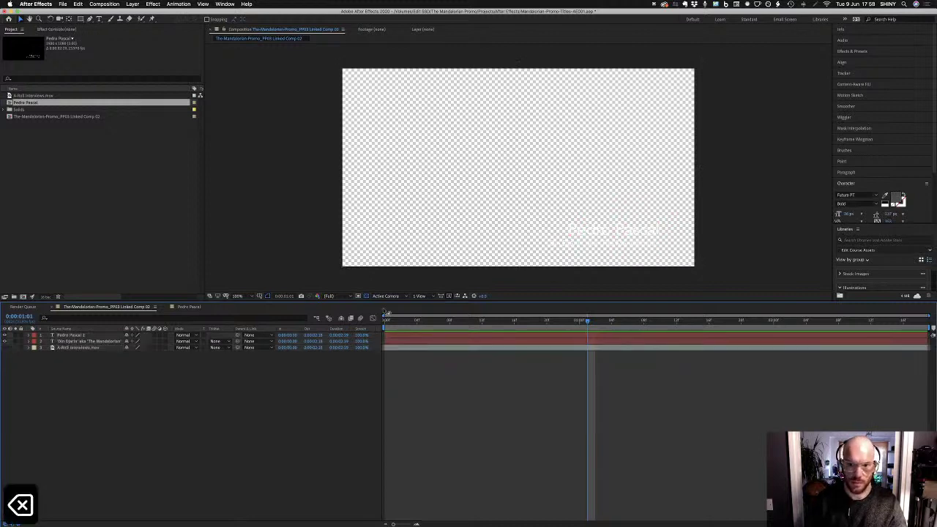
click(93, 336)
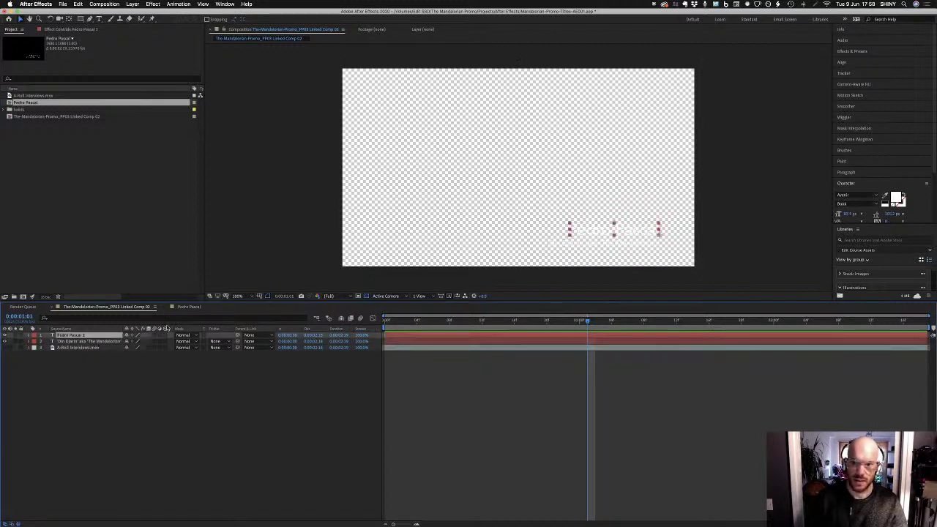
click(93, 342)
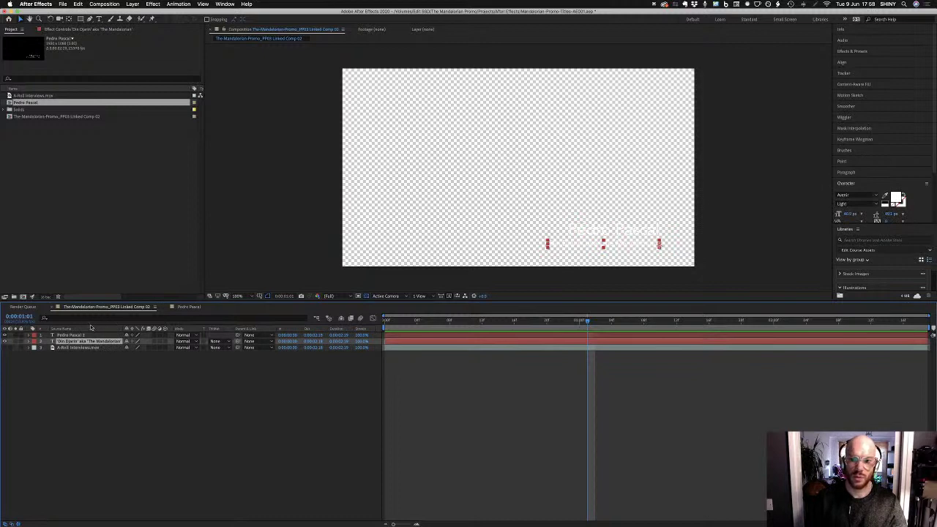
click(93, 336)
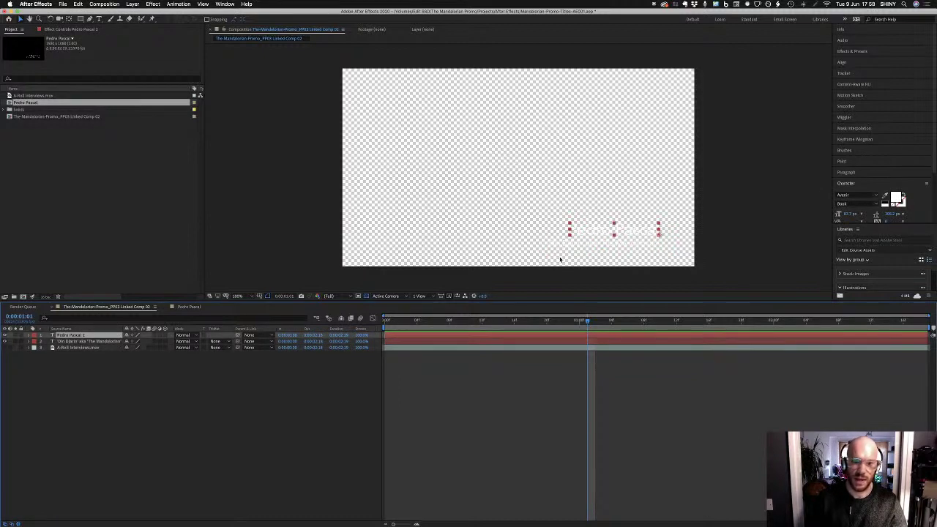
click(366, 296)
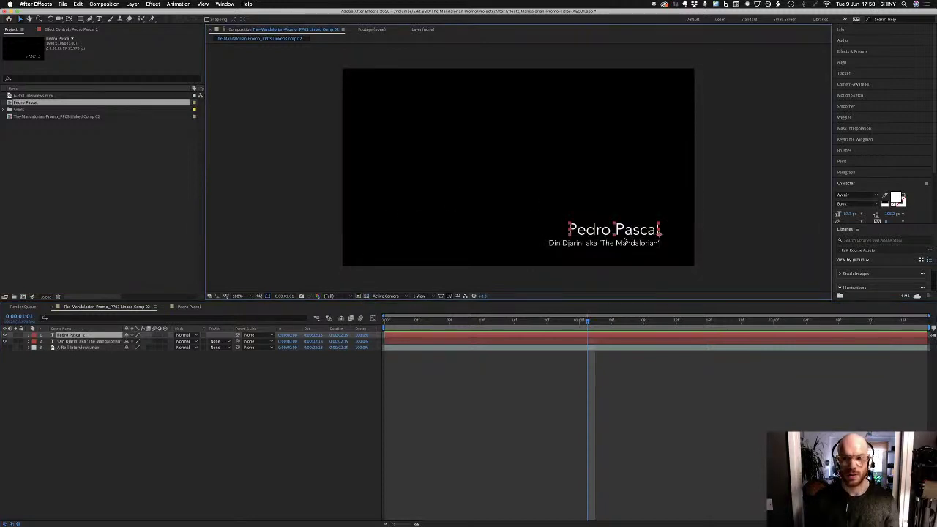
Create a project folder named Compositions
click(20, 138)
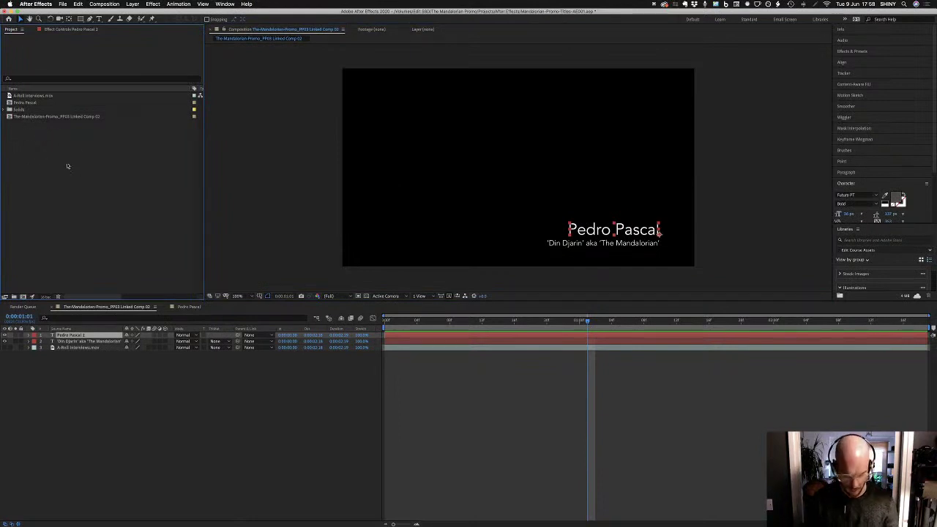
click(14, 297)
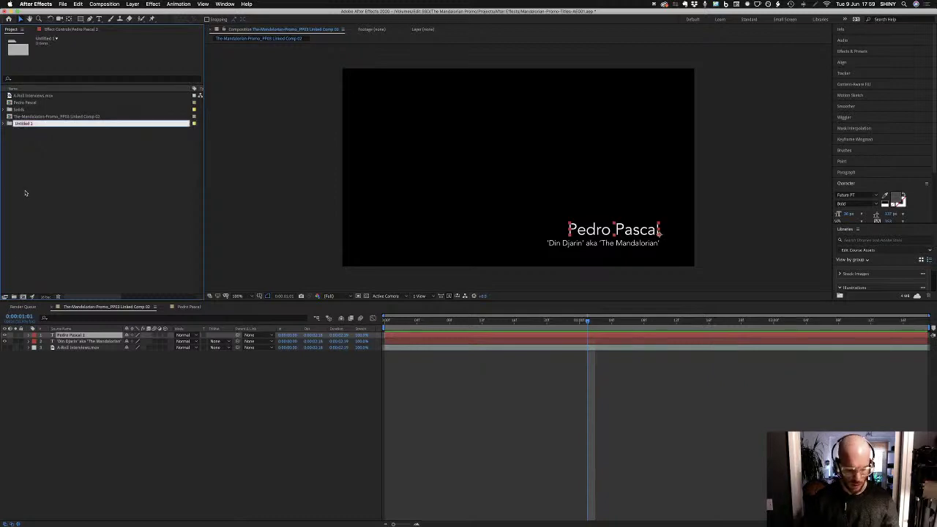
text(Compositions)
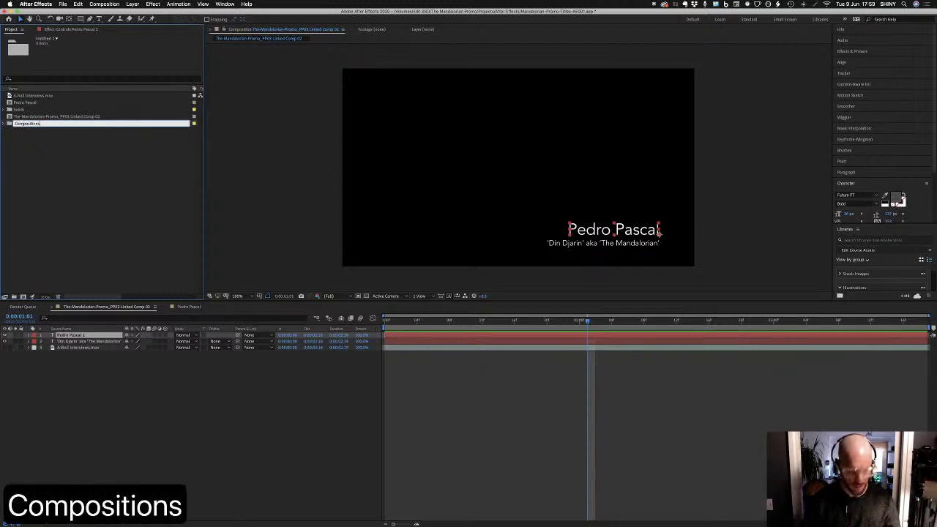
key(Return)
key(Return)
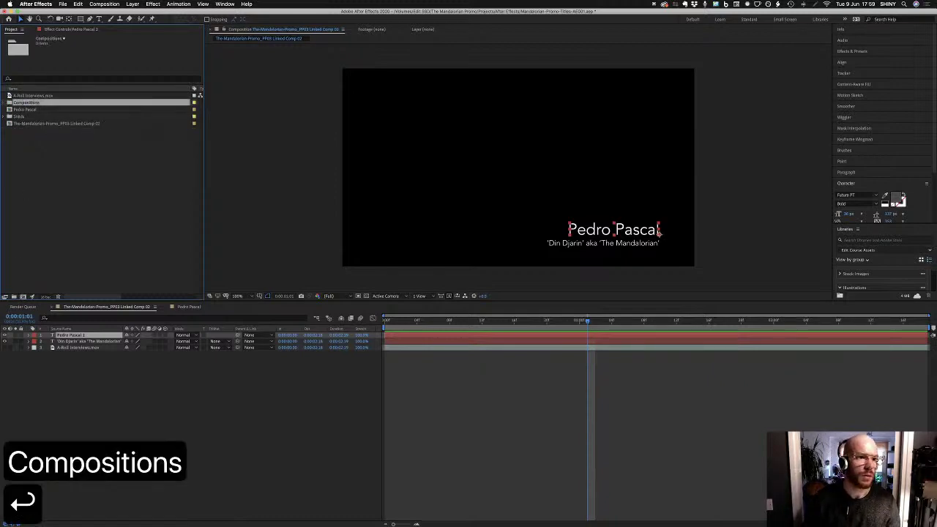
click(110, 193)
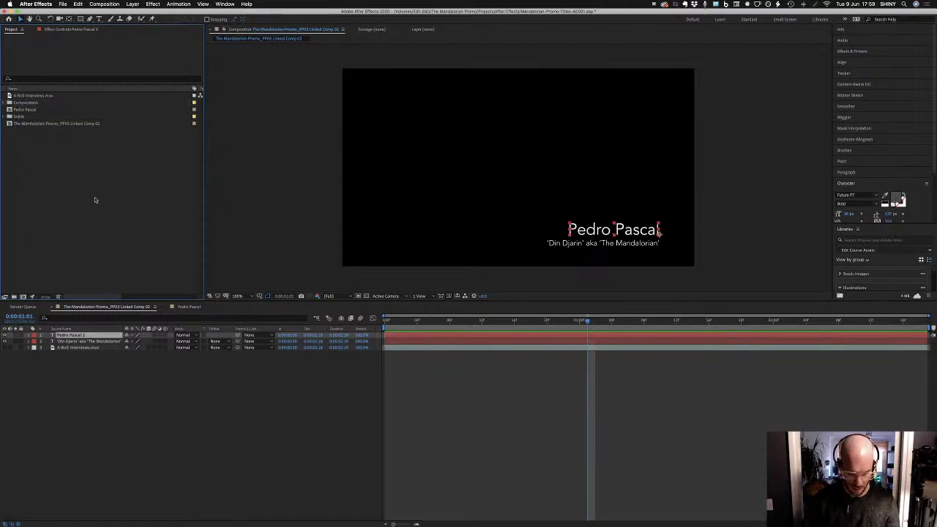
Create a second project folder named Footage at the root of the project, outside the Compositions folder
click(23, 296)
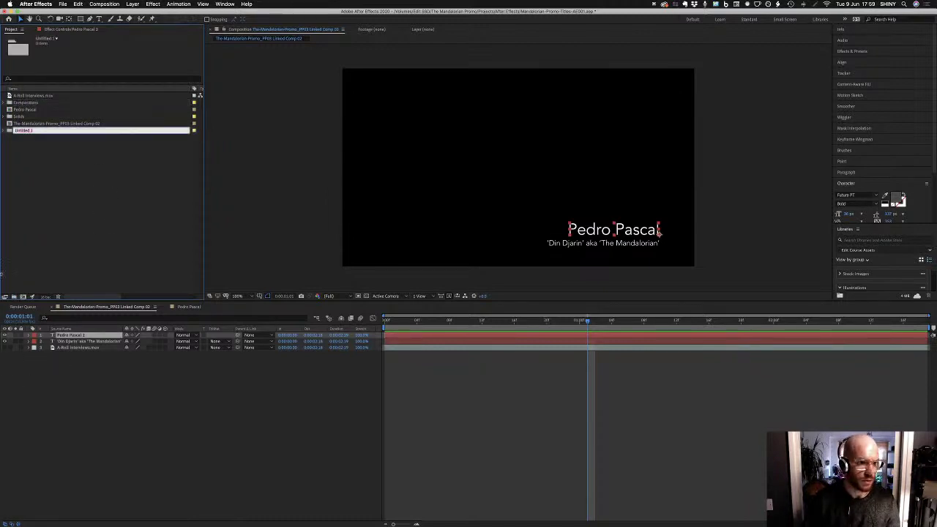
text(Footage)
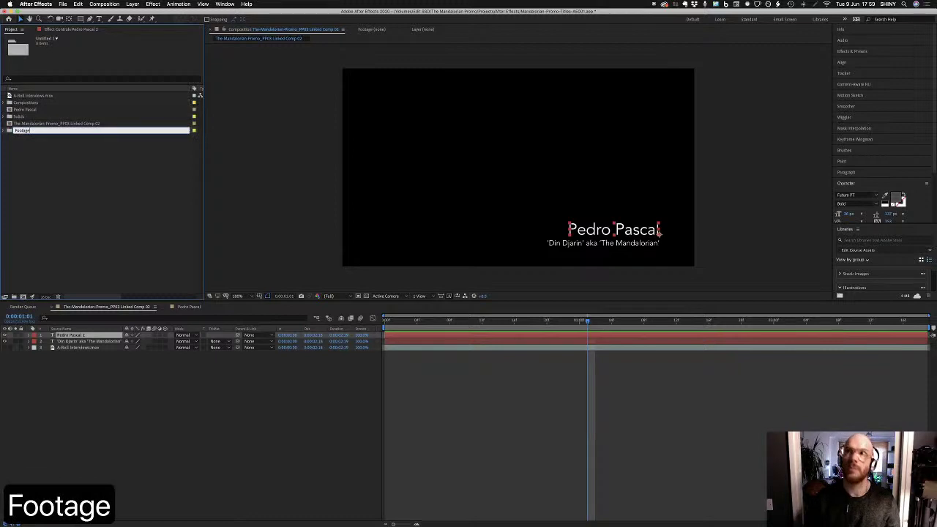
key(Return)
click(63, 179)
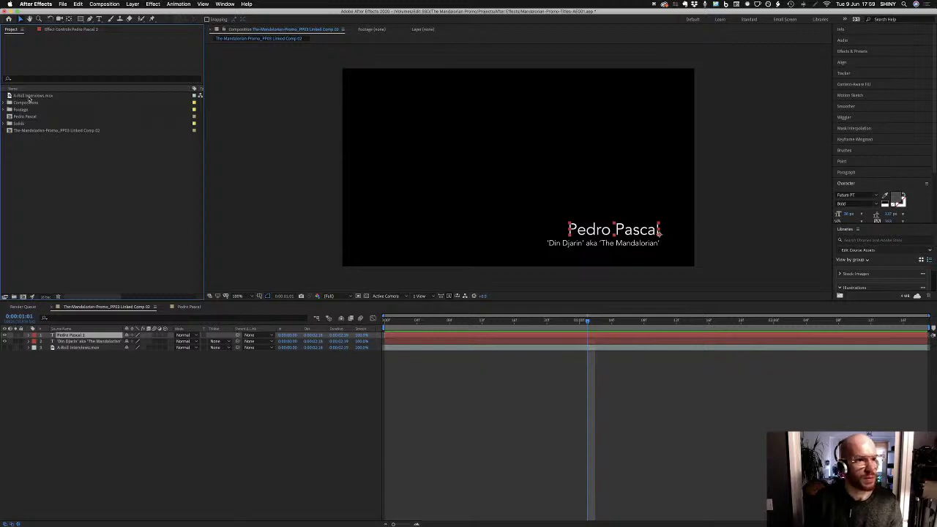
click(102, 375)
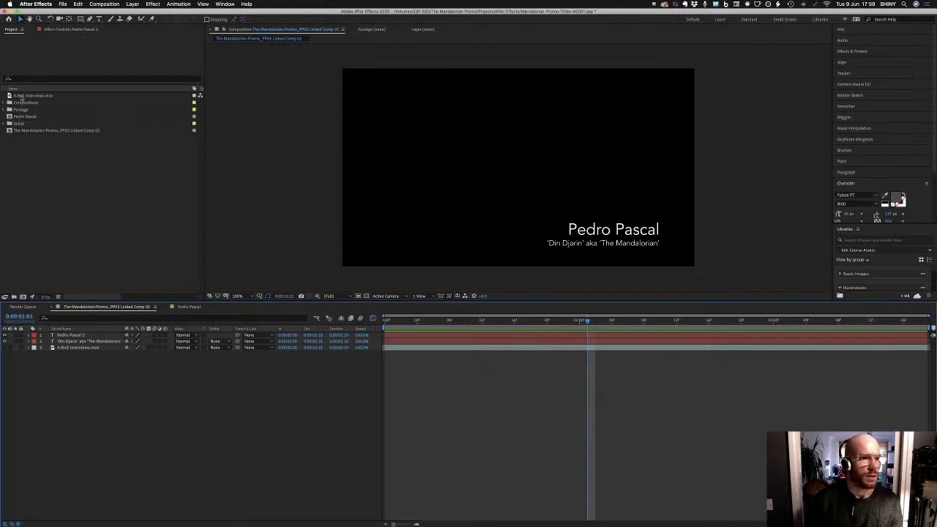
Move the linked comp into the Compositions folder and delete the empty Pedro Pascal composition from the project
drag(26, 132, 31, 107)
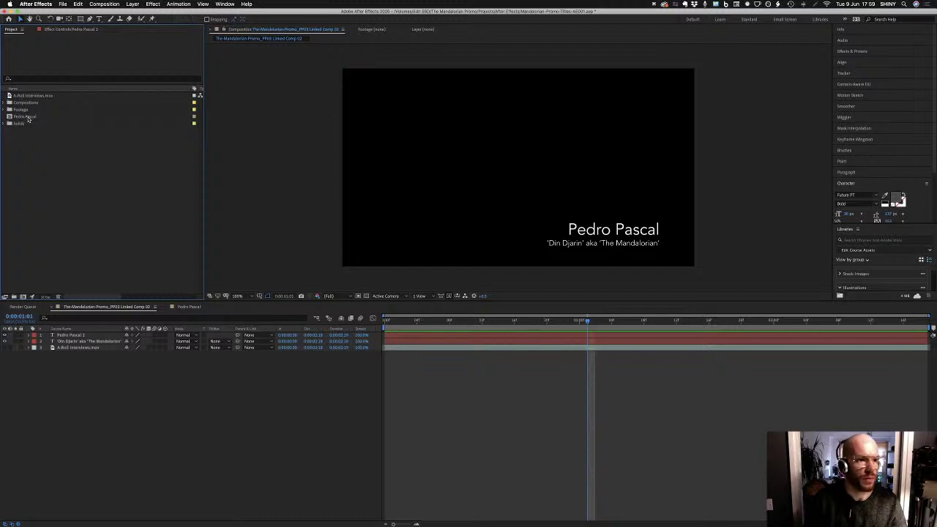
click(27, 117)
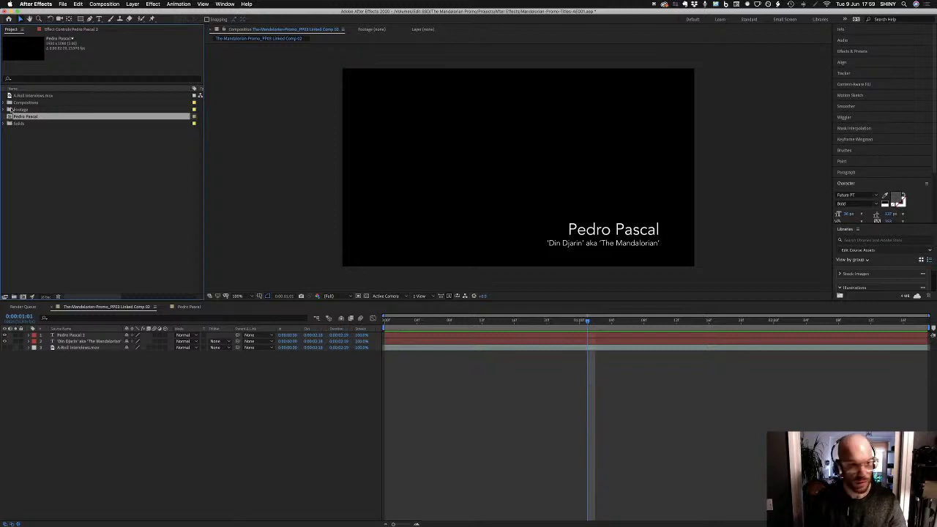
double_click(12, 118)
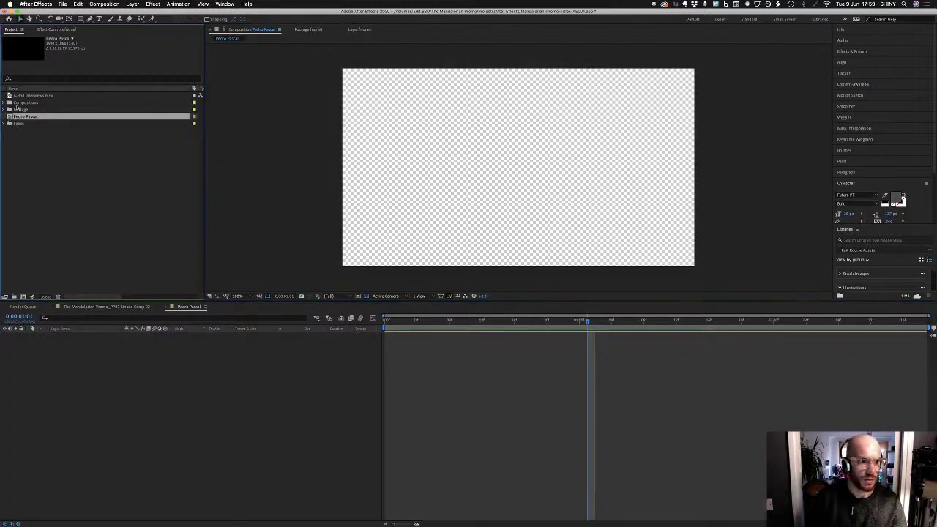
key(BackSpace)
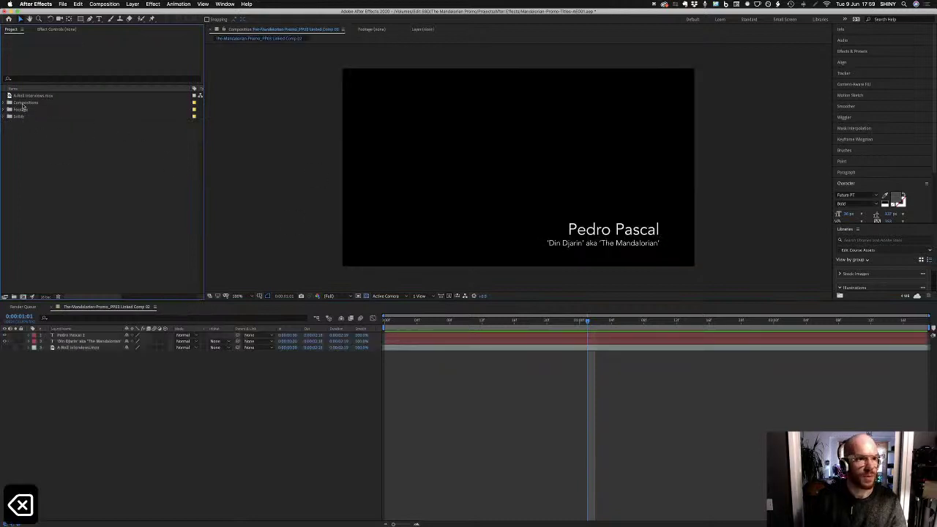
Move the A-Roll Interviews.mov clip into the Footage folder
click(16, 96)
drag(17, 96, 22, 108)
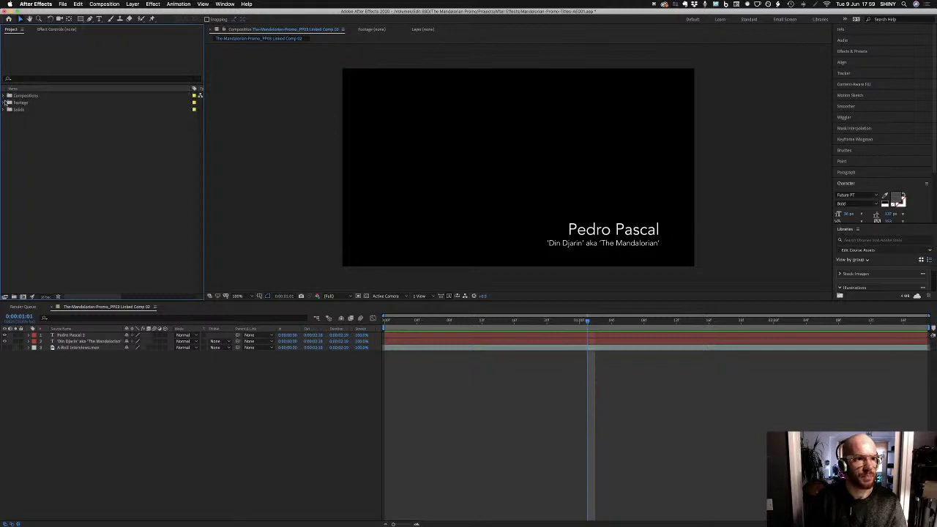
Rename the linked comp inside the Compositions folder as Pedro_Lower-Third_AE01
click(3, 96)
click(46, 103)
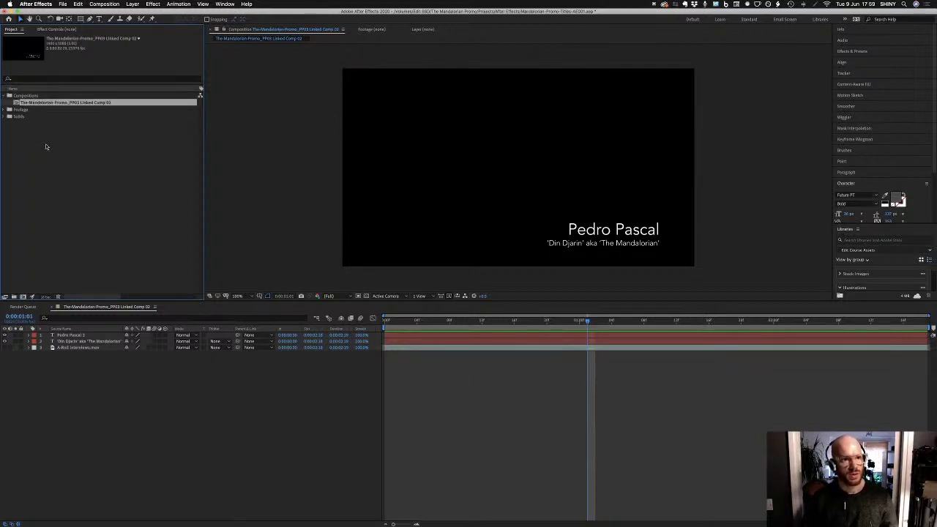
key(Return)
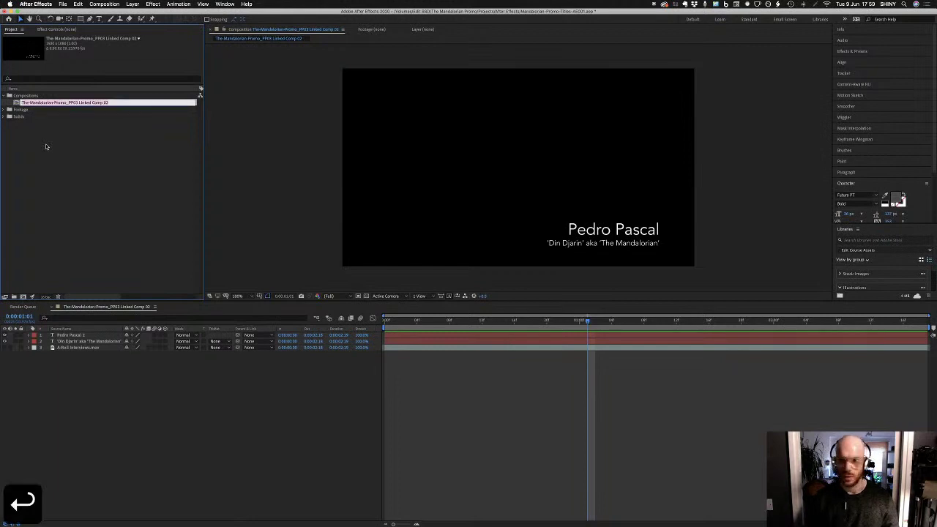
text(P)
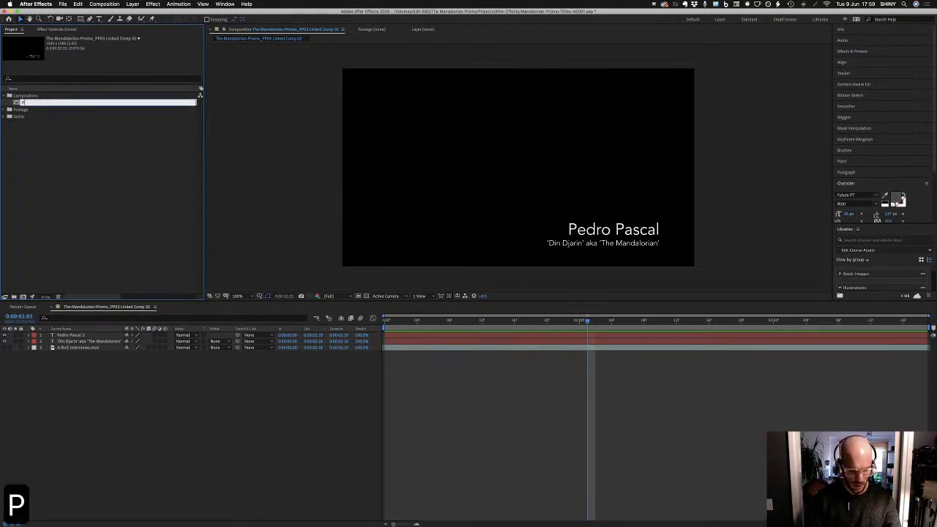
text(edro)
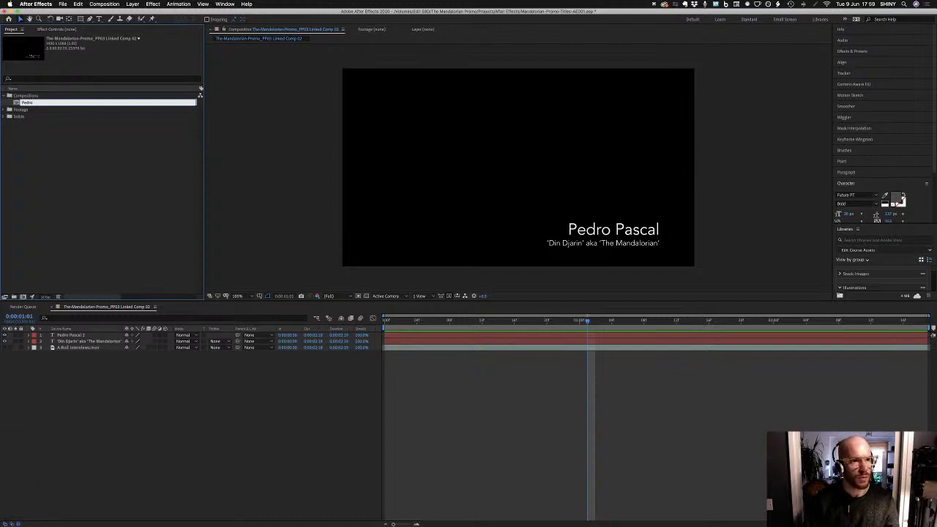
text(_L)
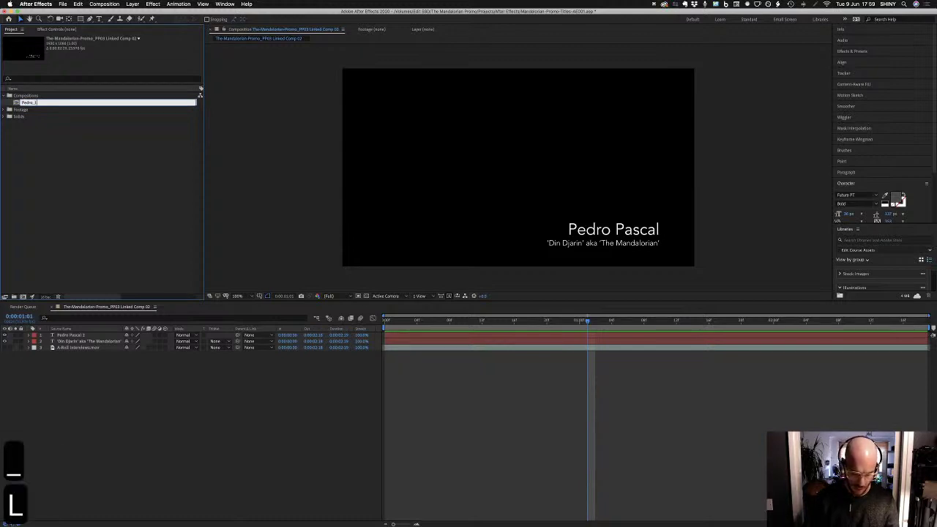
text(ower-Thi)
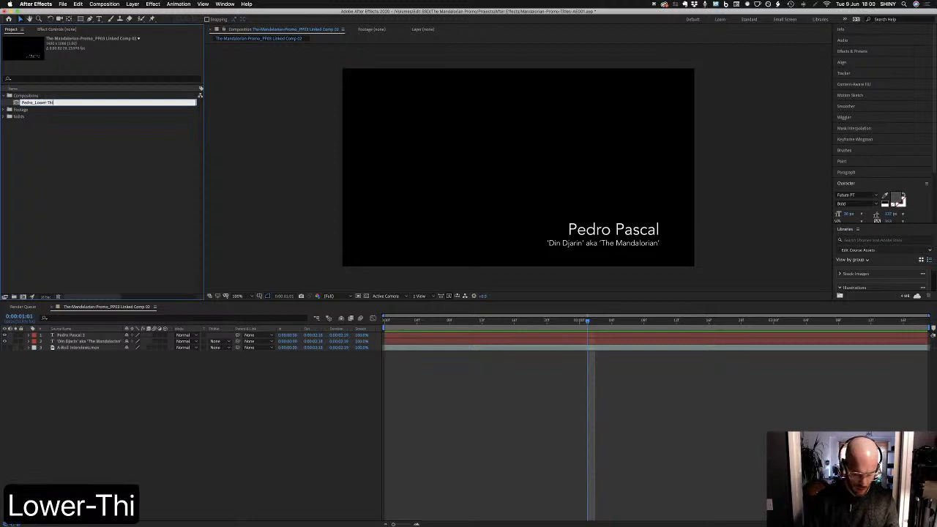
text(rd_)
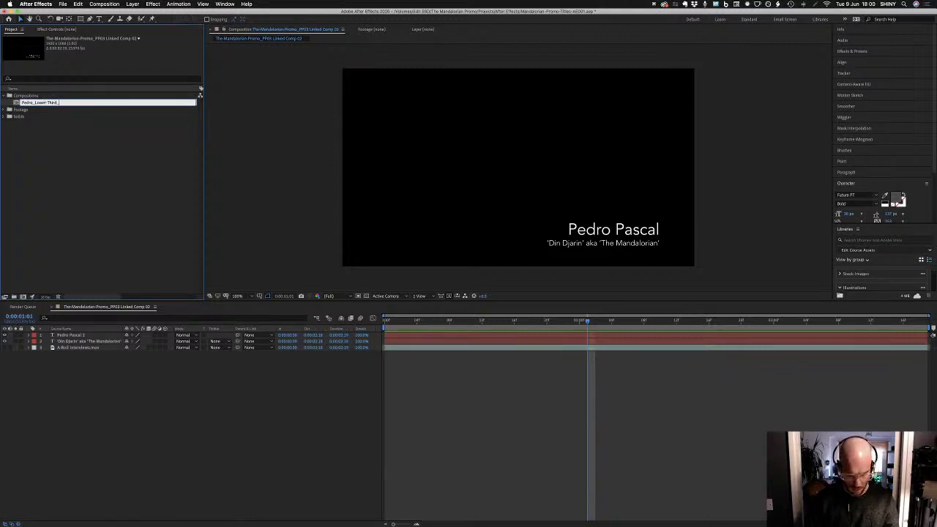
text(AE01)
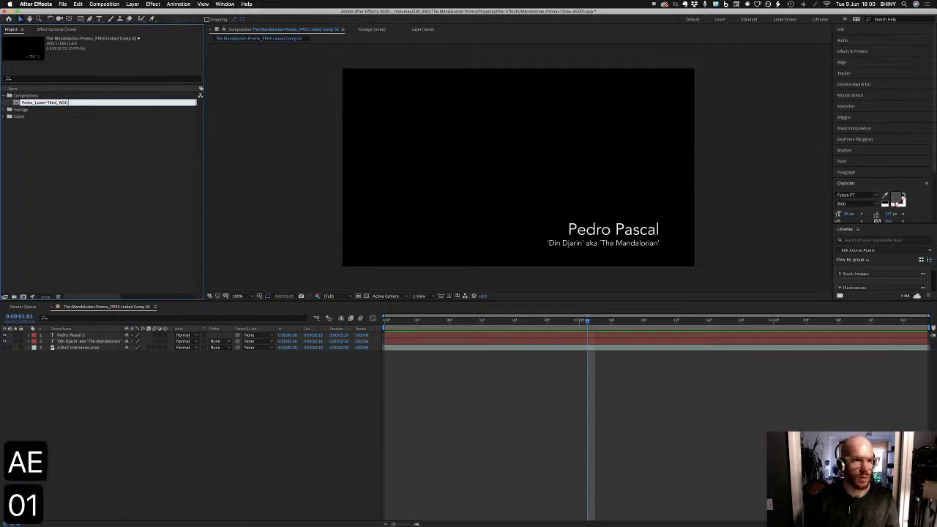
key(Return)
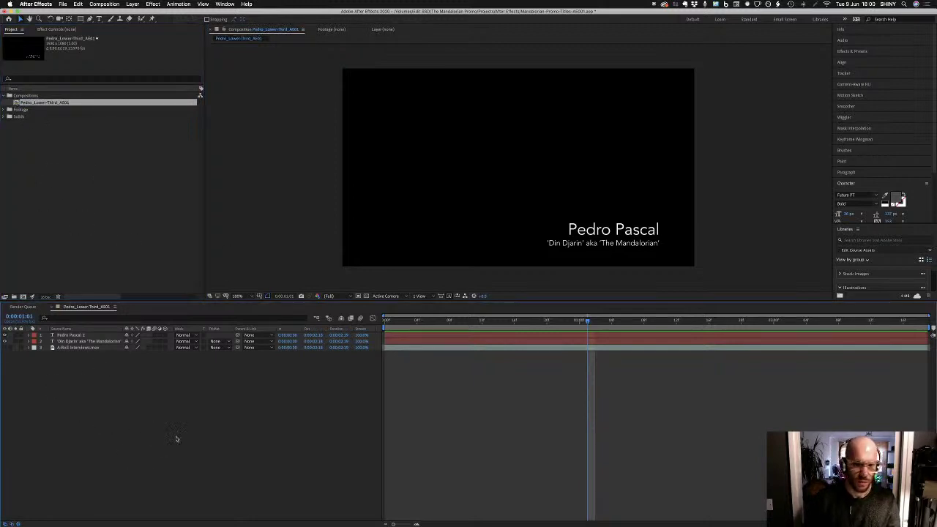
Scrub and play the lower-third comp, and return the playhead to its first frame
drag(444, 325, 452, 348)
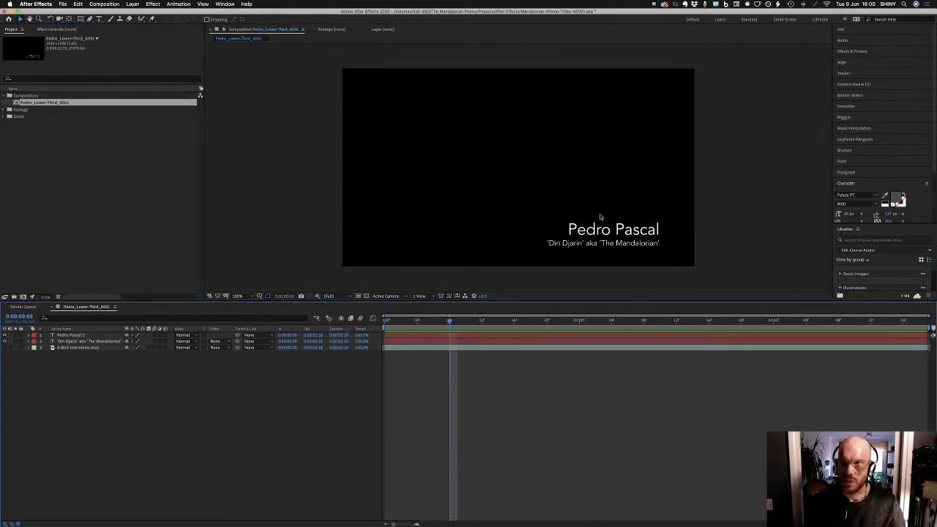
key(space)
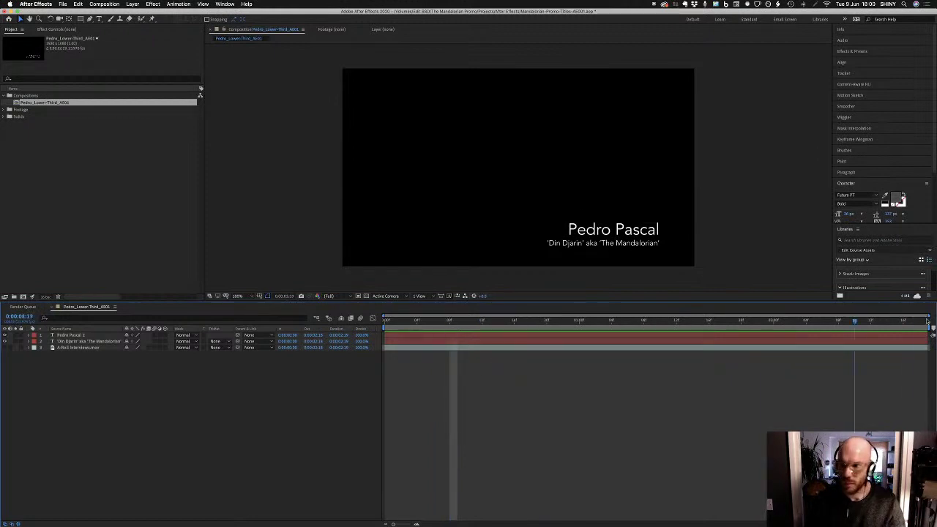
key(Home)
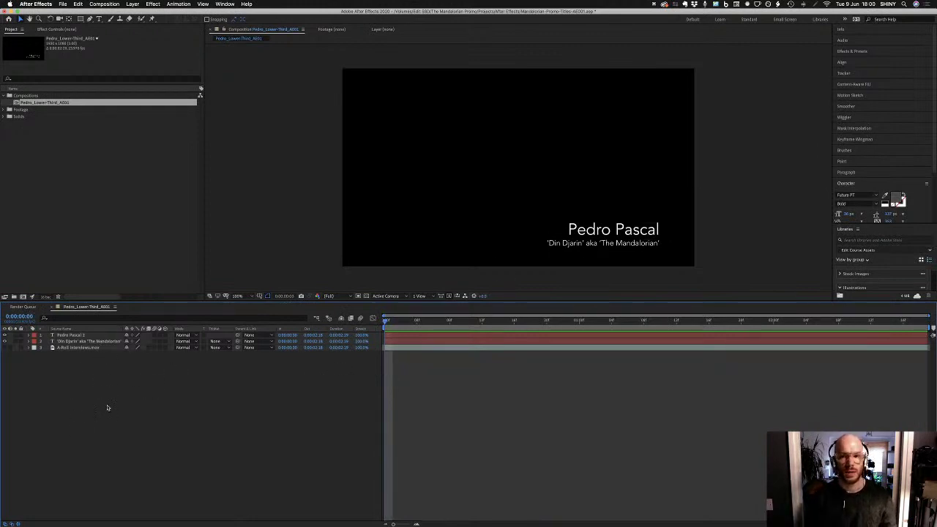
Make the A-Roll Interviews.mov layer visible behind the title text and briefly preview the comp
click(68, 347)
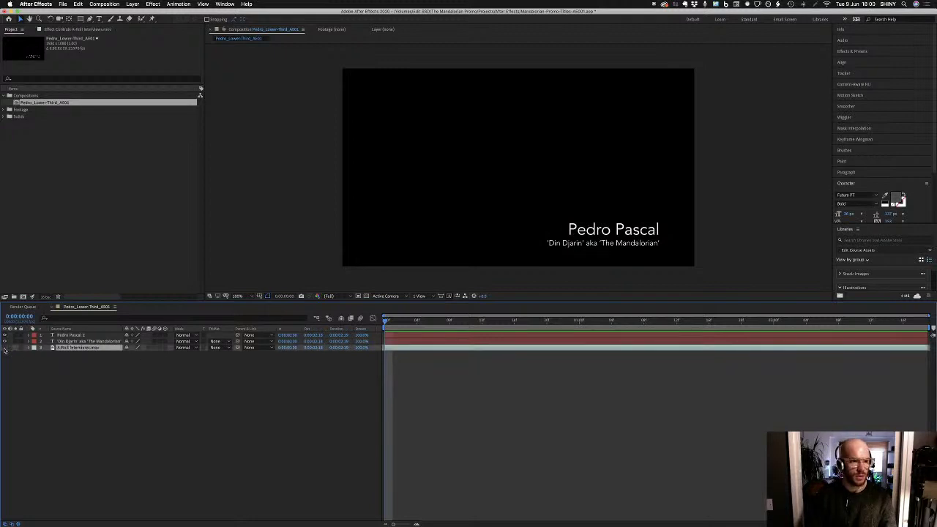
click(5, 348)
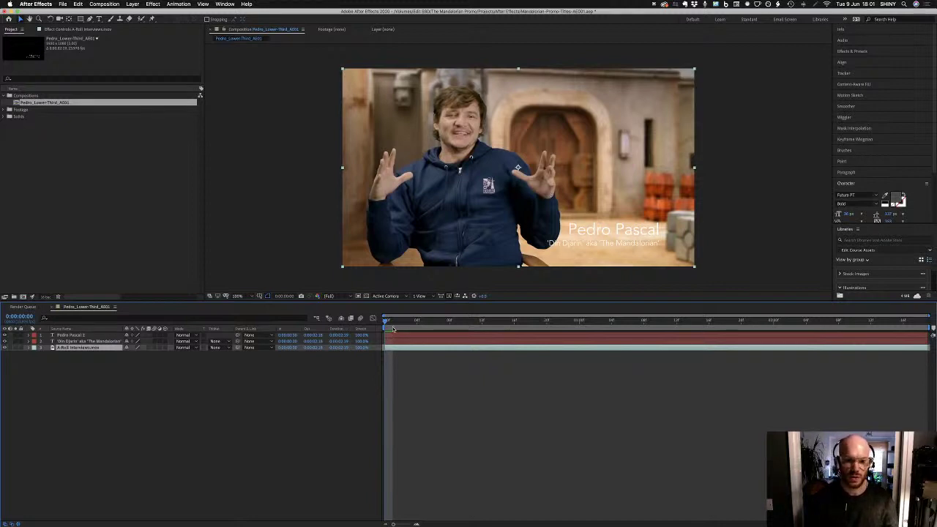
key(space)
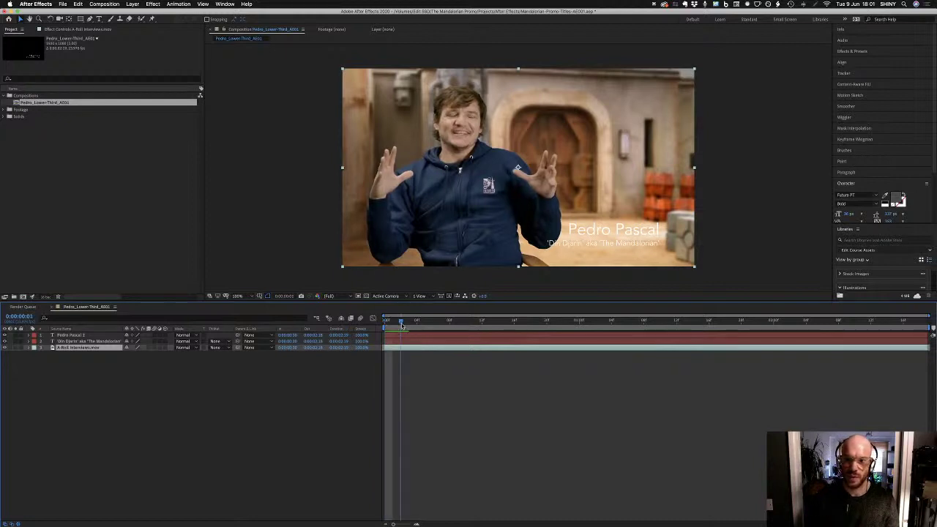
key(space)
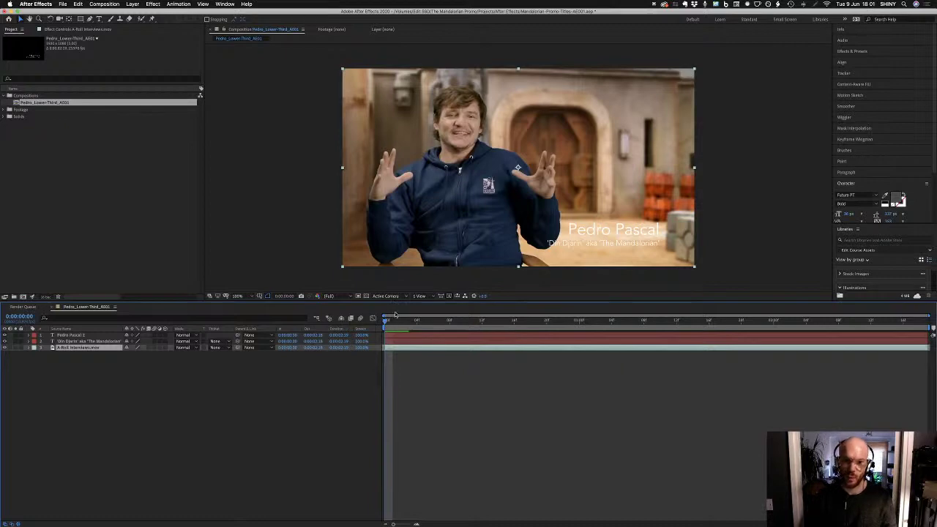
Switch to Premiere Pro and match-frame the DisneyPlusLogo.mov clip at the end of the Mandalorian_Promo_PP07 sequence into the Source monitor
key(super+Tab)
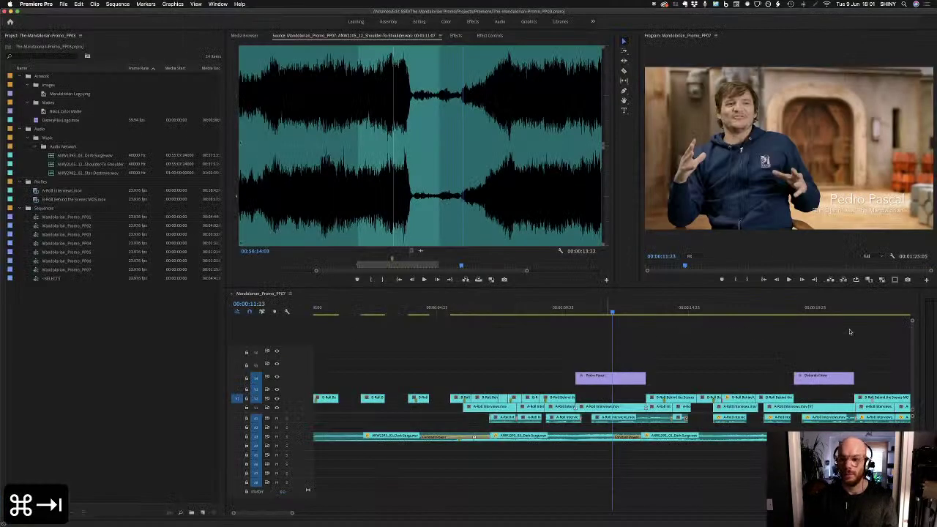
key(space)
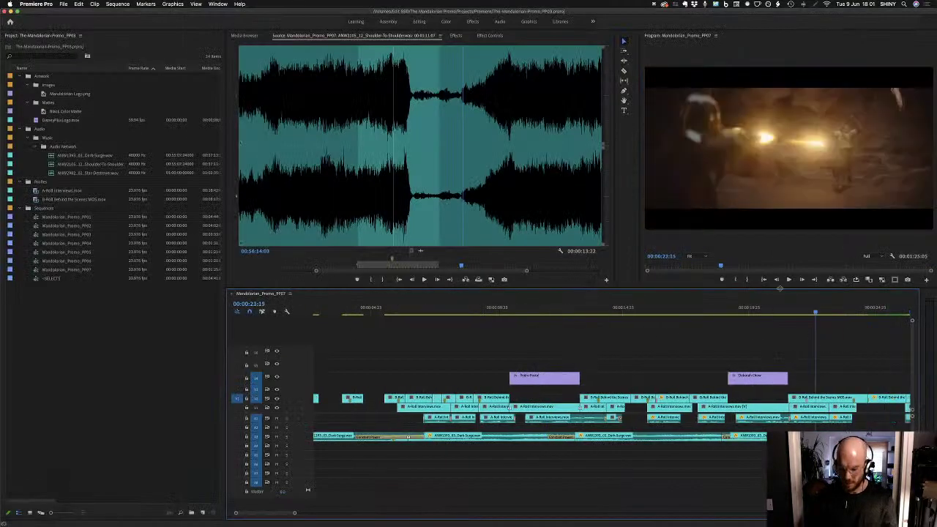
key(End)
click(531, 307)
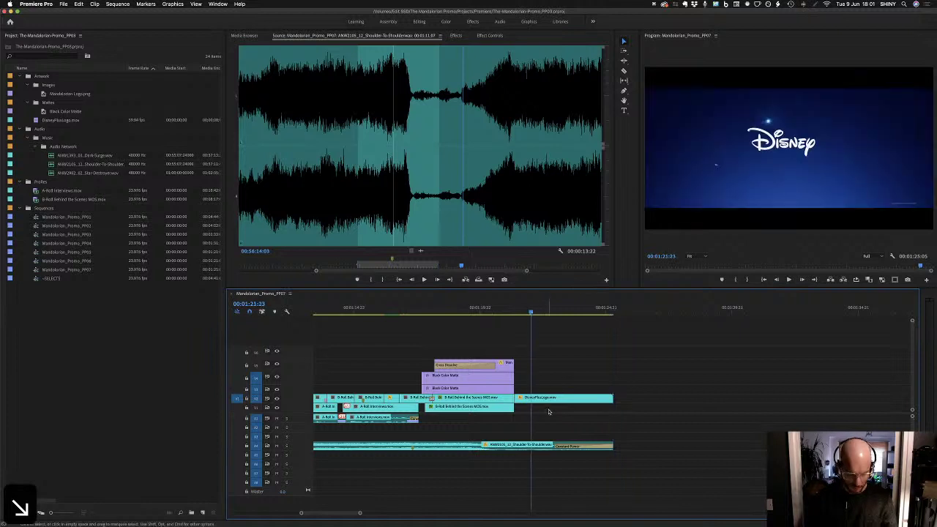
key(f)
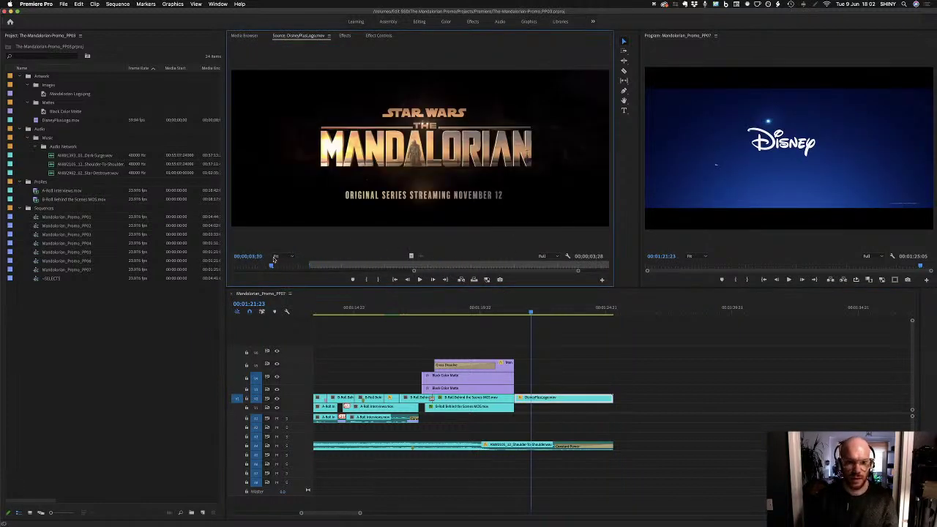
Examine how the Mandalorian title text is revealed in the DisneyPlusLogo.mov source clip, and return to After Effects
key(i)
drag(278, 265, 230, 269)
key(space)
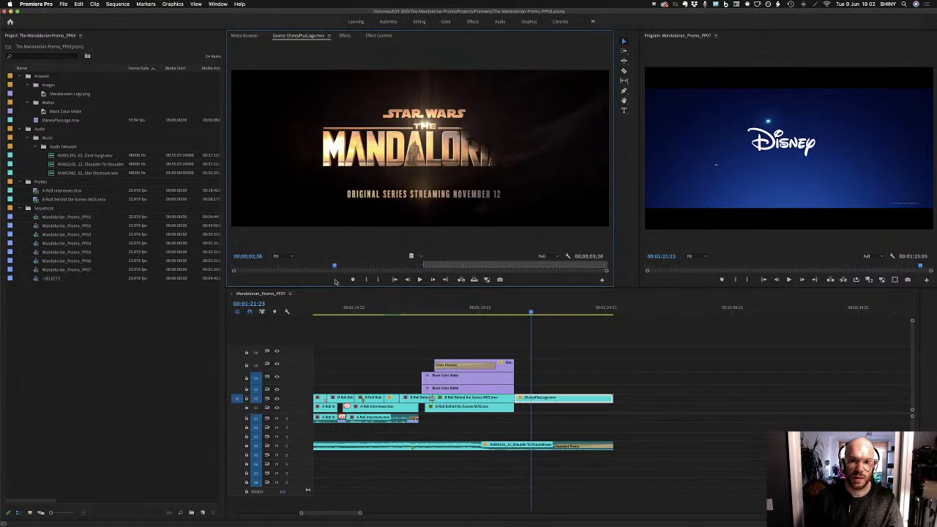
click(276, 267)
drag(275, 267, 270, 266)
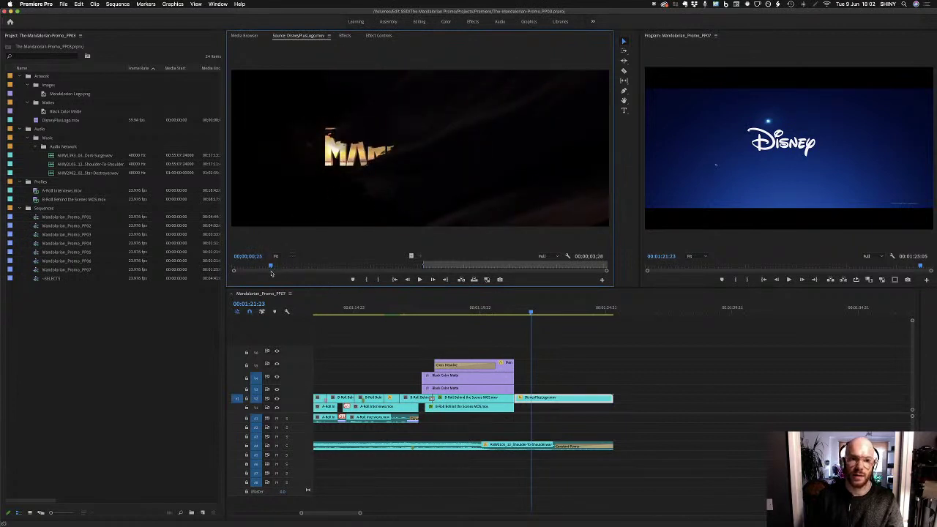
drag(271, 273, 400, 265)
key(super+Tab)
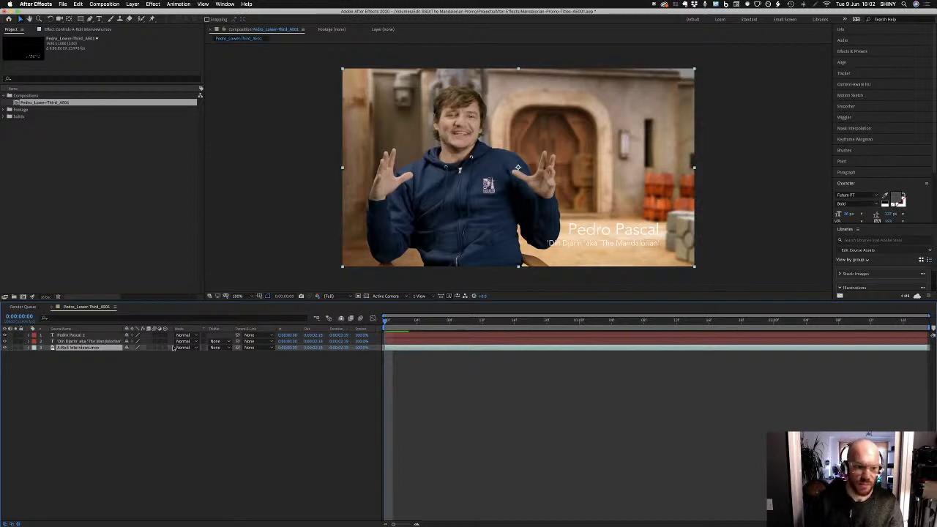
key(super+Tab)
key(super+Tab)
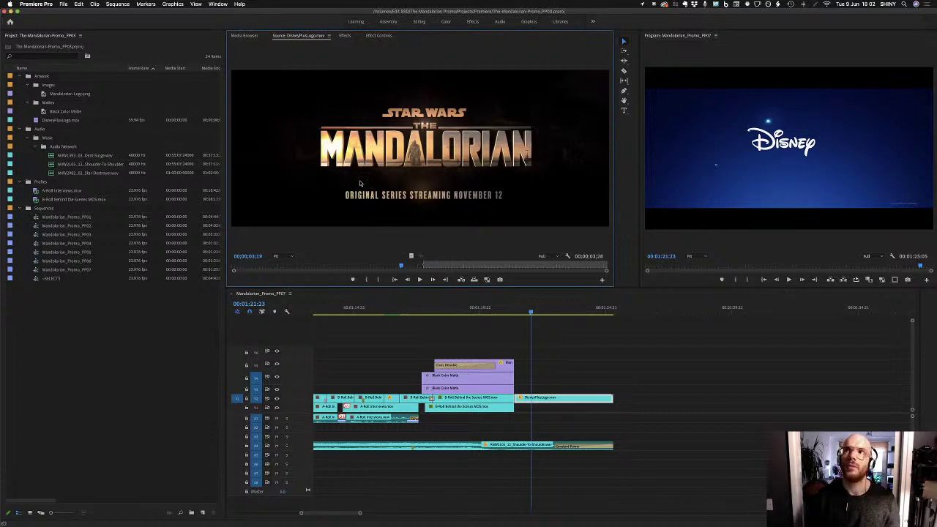
key(super+Tab)
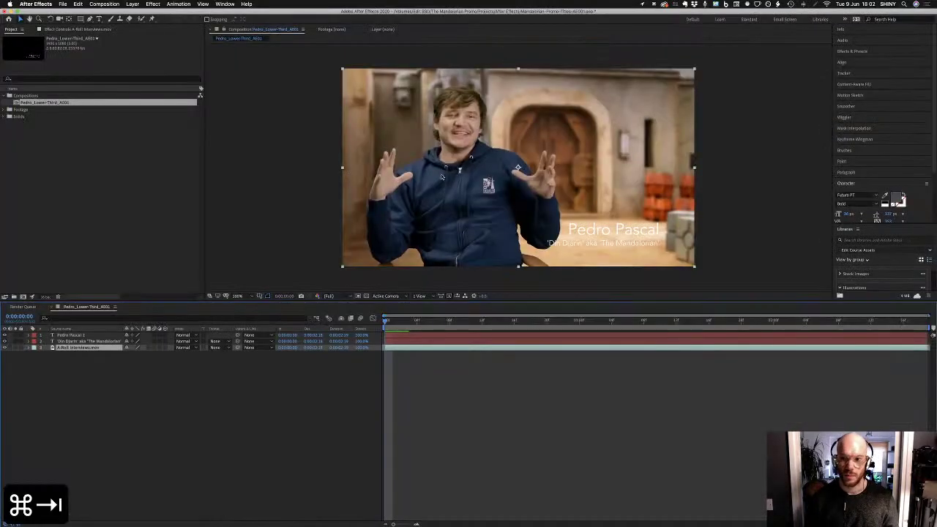
Deselect all layers and activate the Rectangle tool for drawing a shape
click(97, 365)
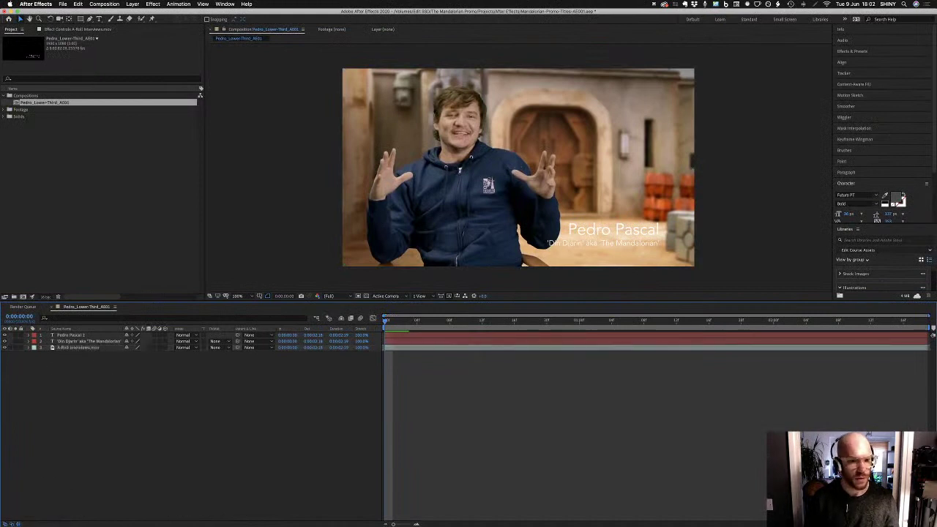
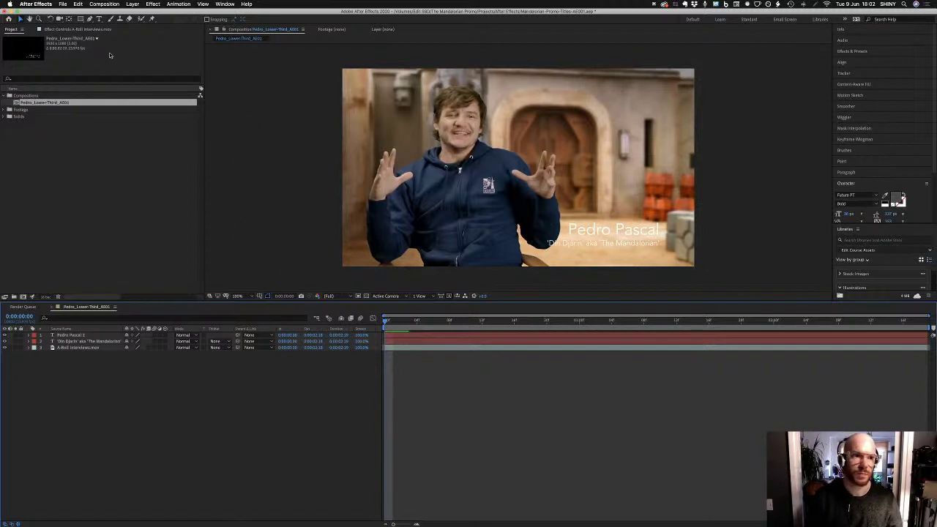
click(80, 20)
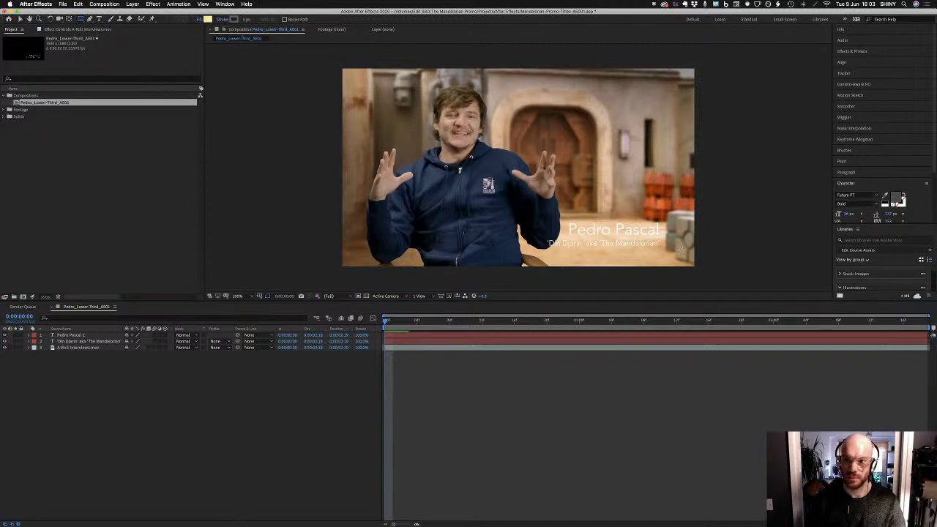
click(166, 377)
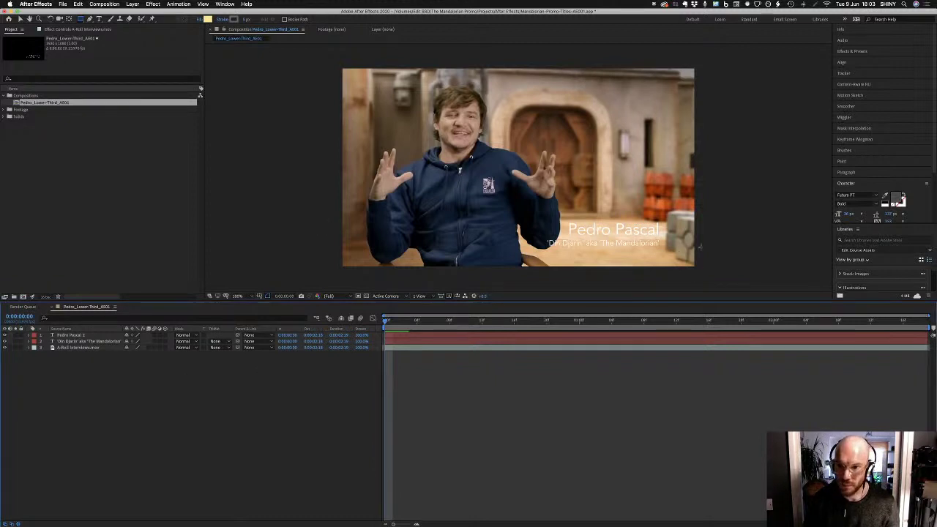
Try drawing a rectangular mask around the title text on the A-Roll Interviews.mov layer, and undo it
click(80, 348)
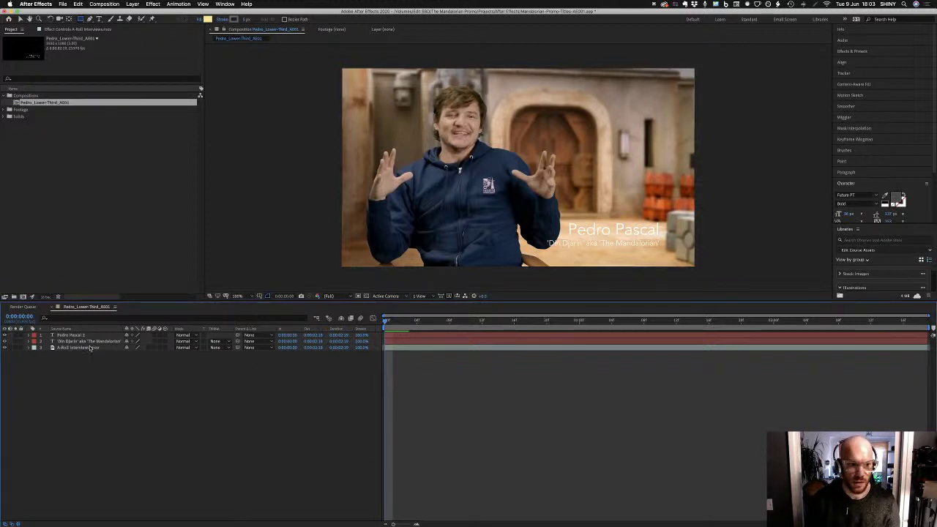
click(704, 251)
drag(545, 242, 511, 211)
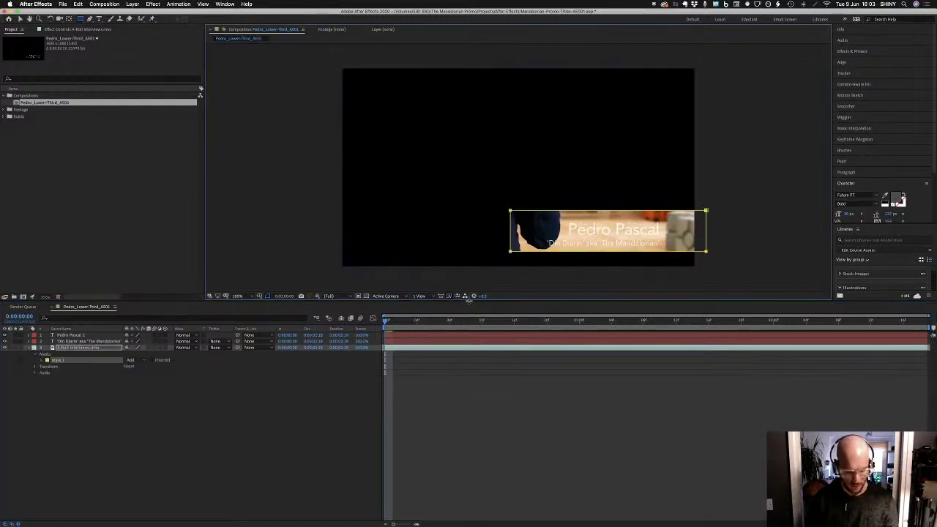
key(super+z)
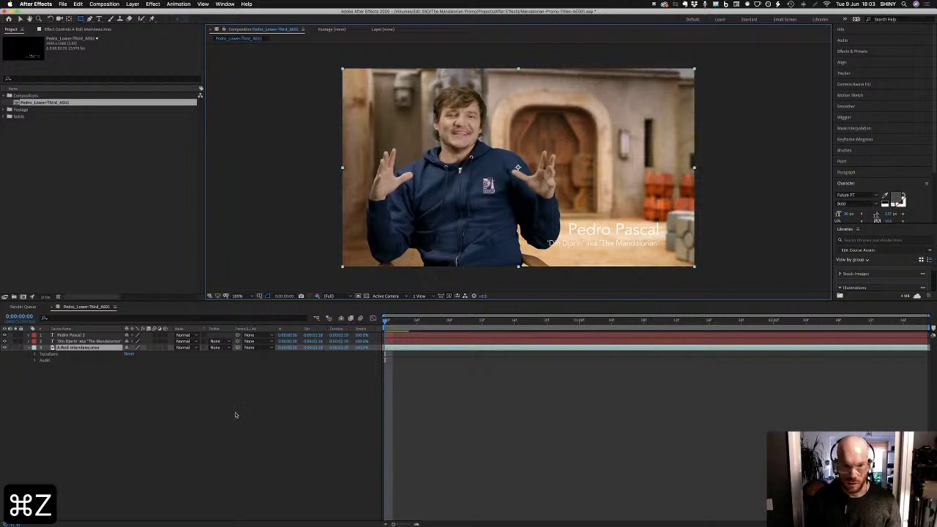
Draw a filled rectangle as a new shape layer over the title text, and place it below both text layers
click(235, 415)
key(g)
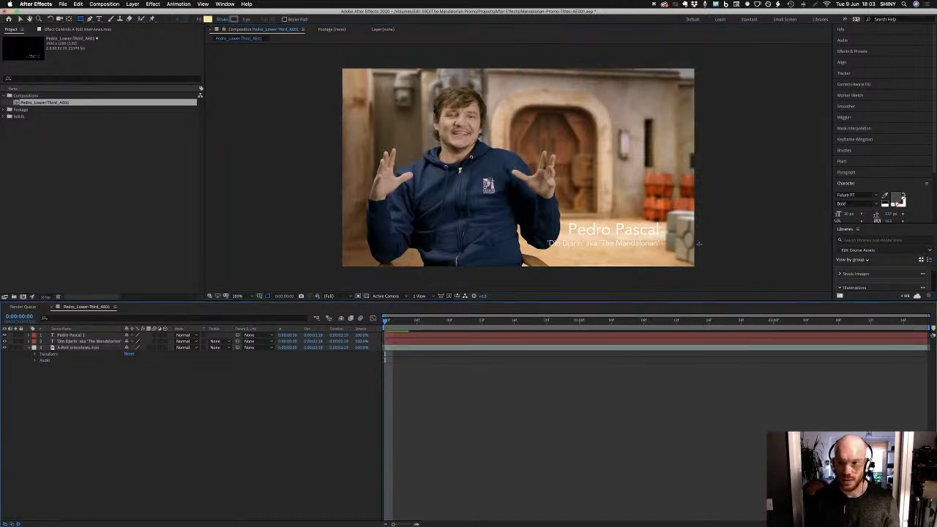
mouse_move(702, 249)
mouse_down()
mouse_move(525, 226)
mouse_move(535, 220)
mouse_up()
drag(86, 336, 94, 371)
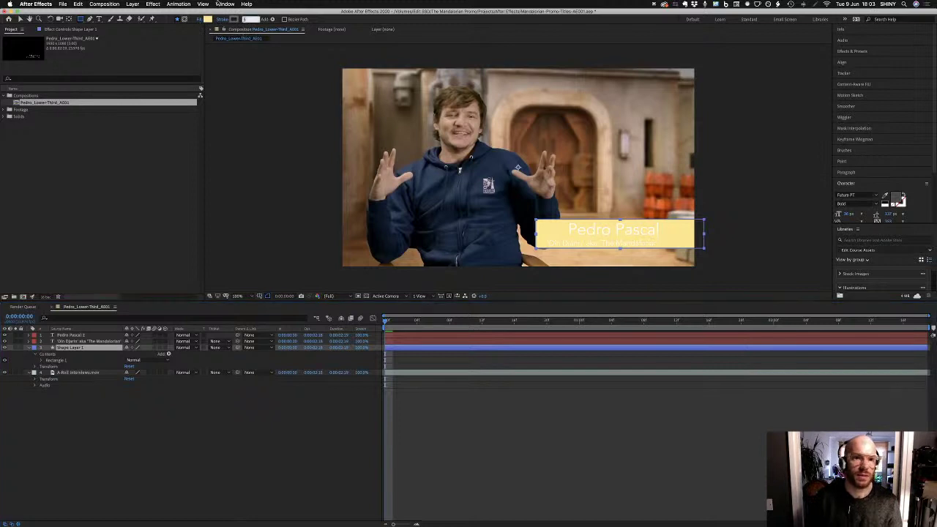
Set the rectangle's stroke width to 0 px and its fill colour to black
key(0)
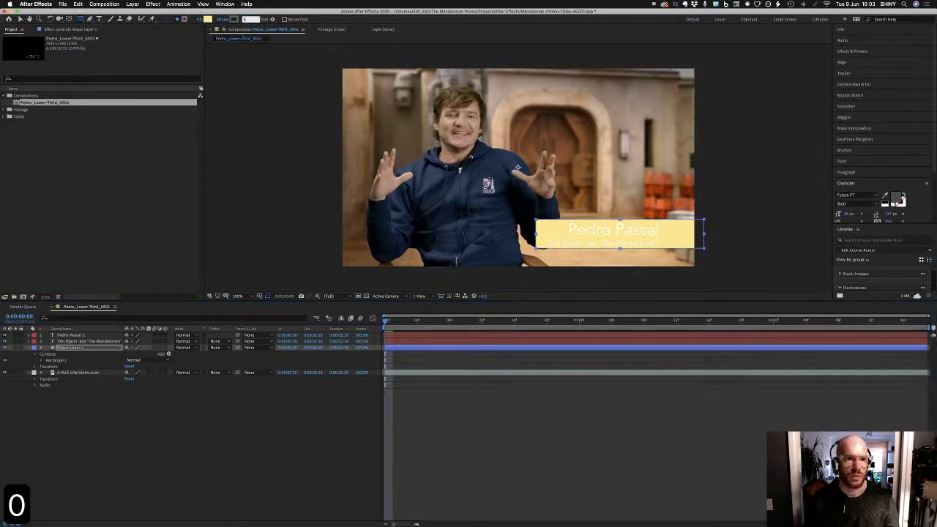
click(208, 19)
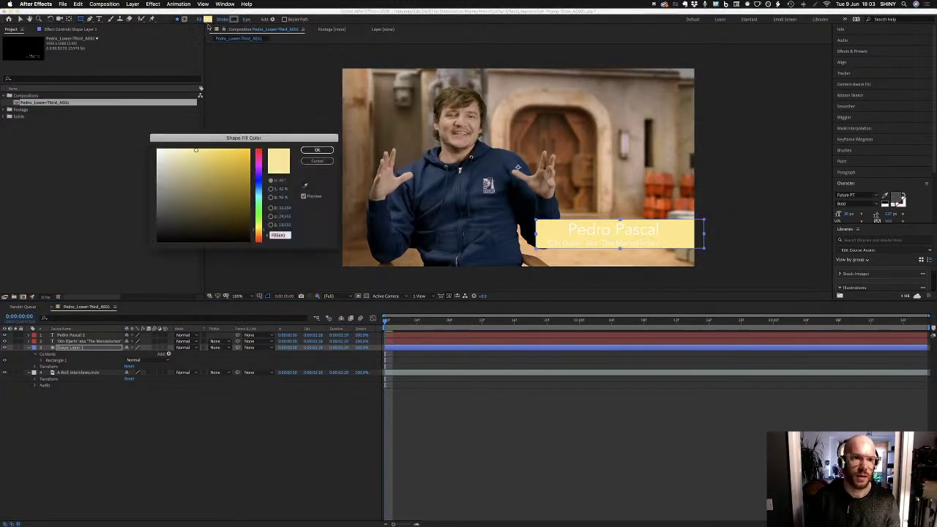
drag(176, 228, 154, 248)
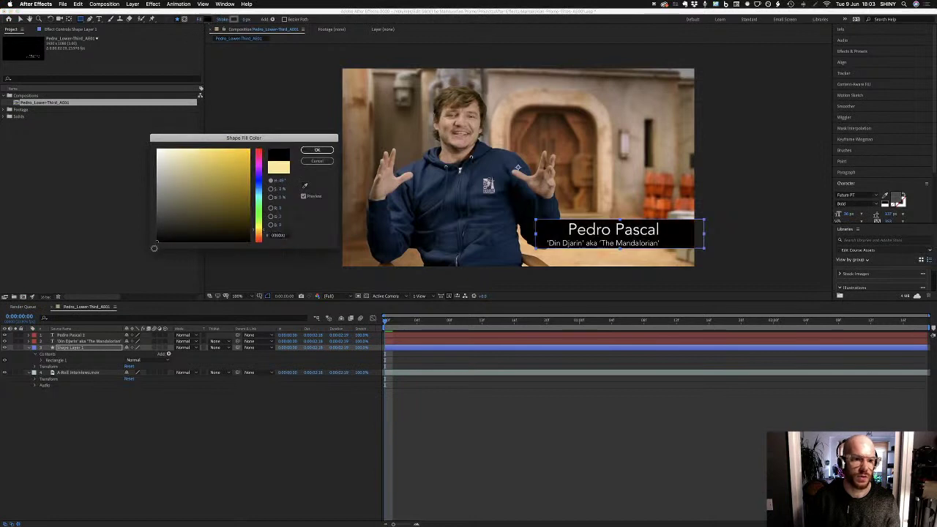
click(318, 151)
click(255, 417)
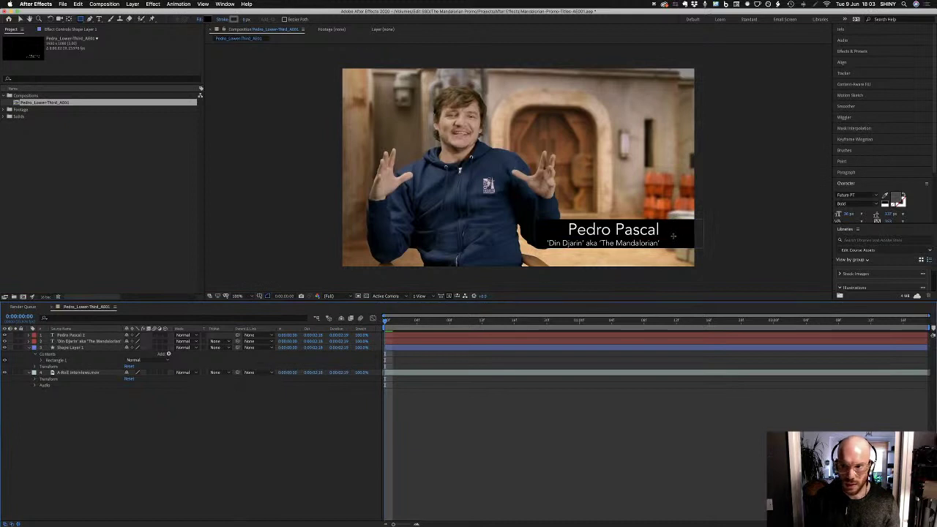
Resize Rectangle 1 about its centre to be slightly taller and narrower around the title text
click(84, 348)
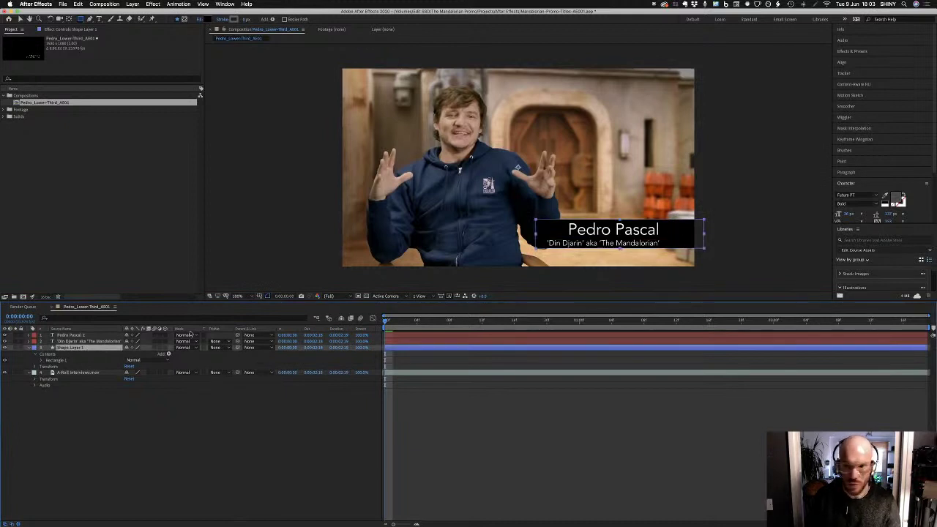
key(v)
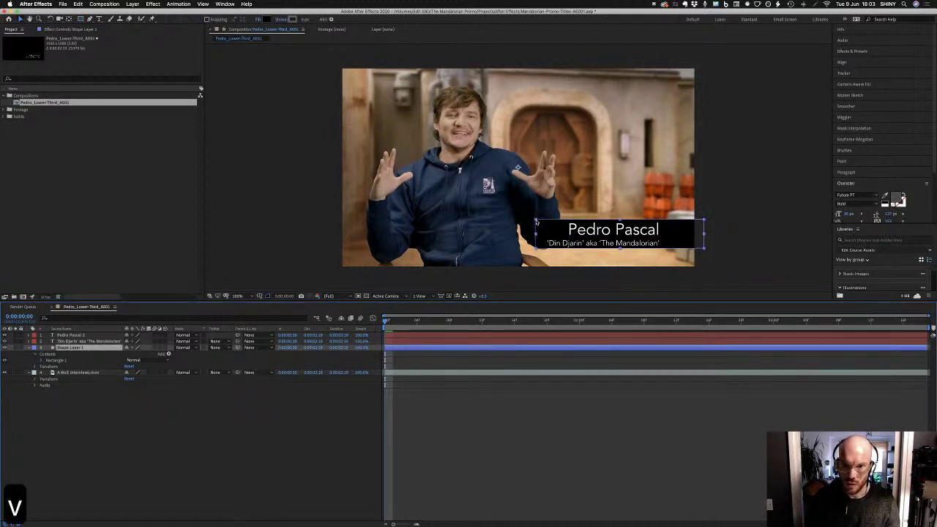
click(537, 222)
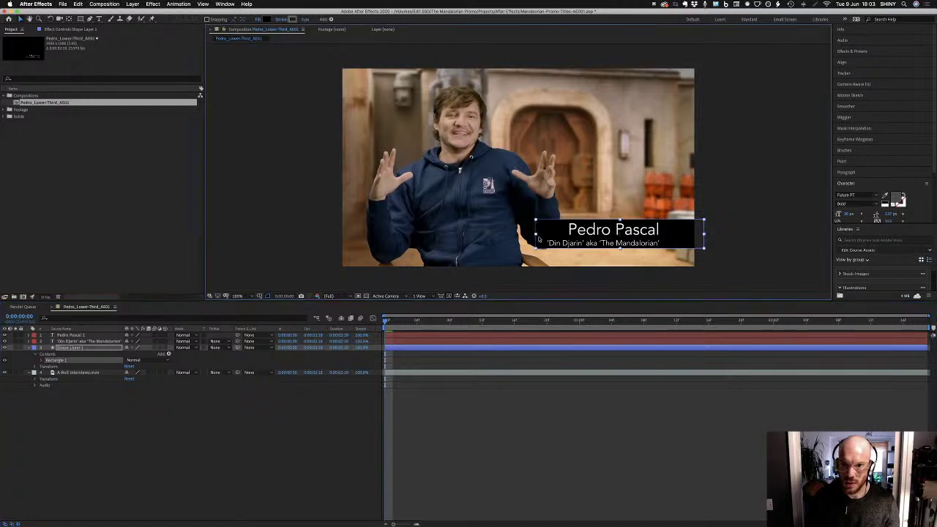
drag(621, 221, 621, 218)
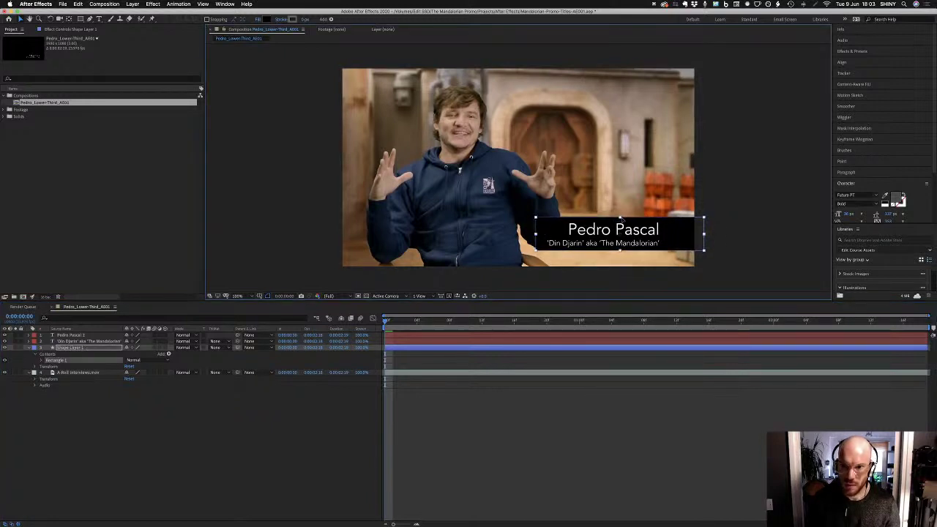
drag(536, 236, 545, 226)
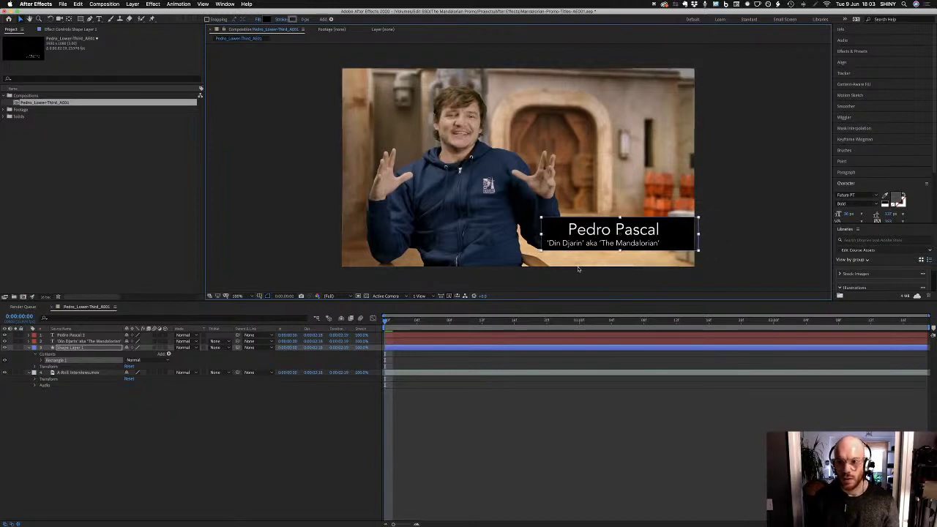
click(295, 398)
Try adjusting the whole Shape Layer 1 by its upper-left corner, and undo it
click(111, 348)
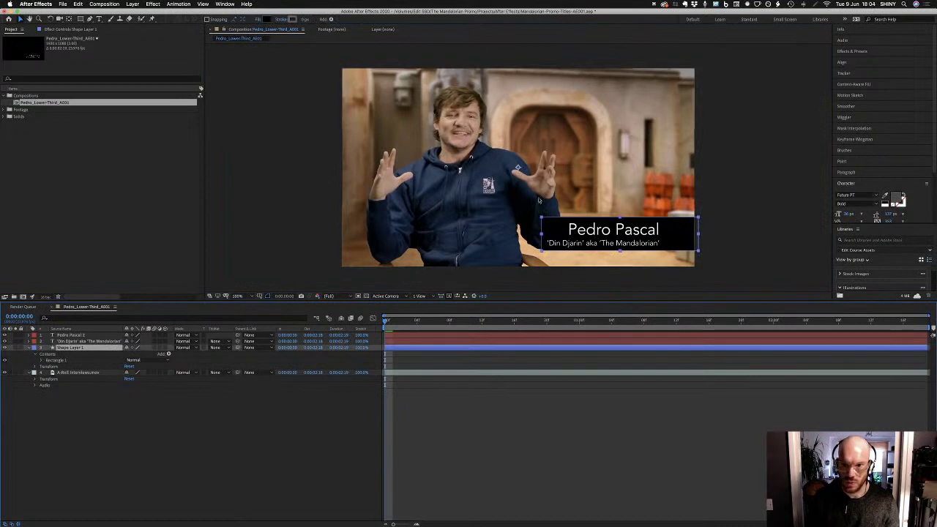
mouse_move(543, 218)
mouse_down()
mouse_move(538, 210)
mouse_move(542, 219)
mouse_up()
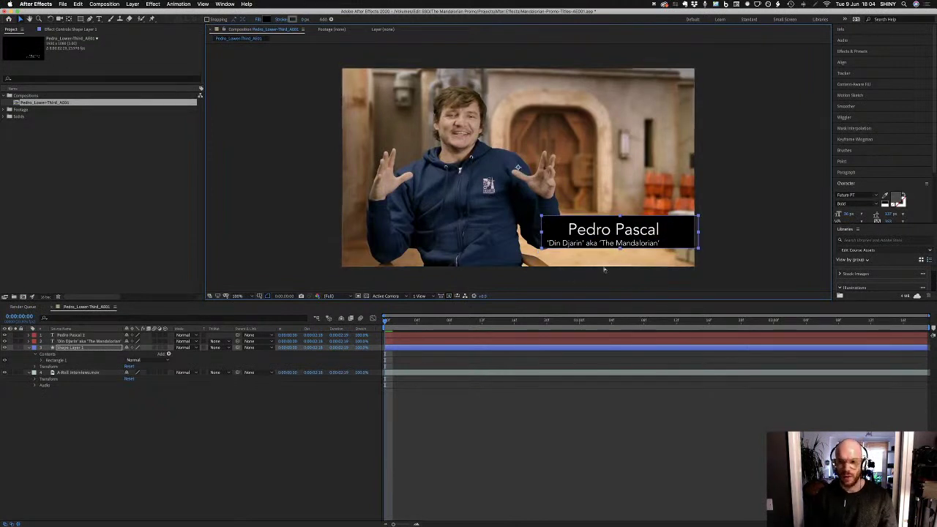
key(super+z)
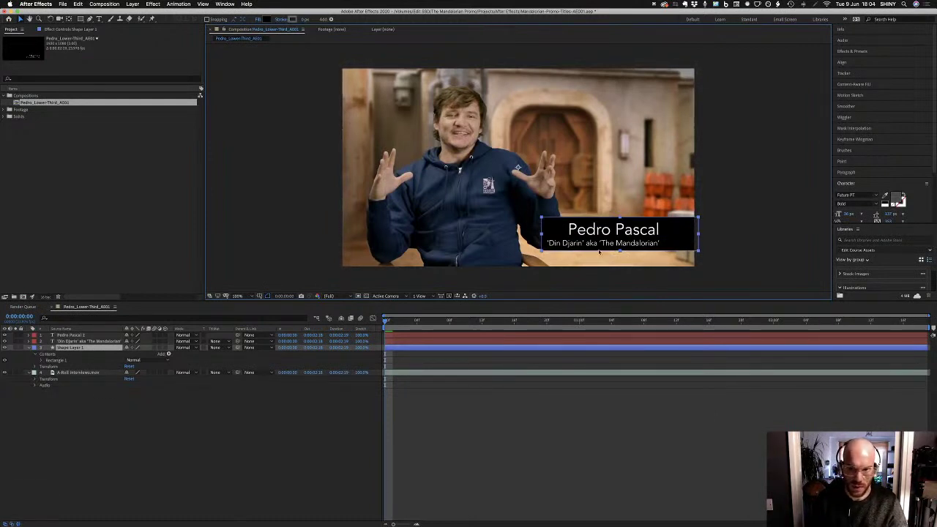
Select Rectangle 1 inside the shape layer, widen it slightly about its centre, and deselect it
double_click(570, 228)
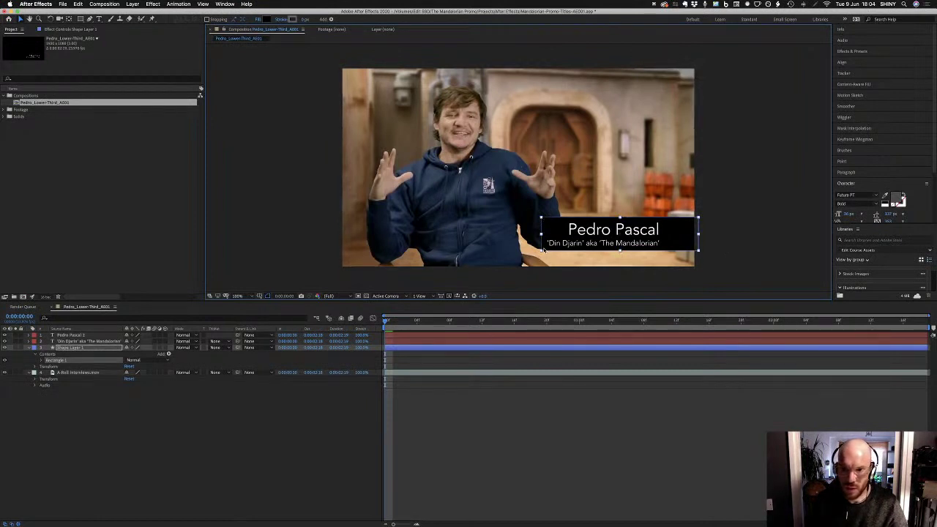
drag(543, 252, 542, 254)
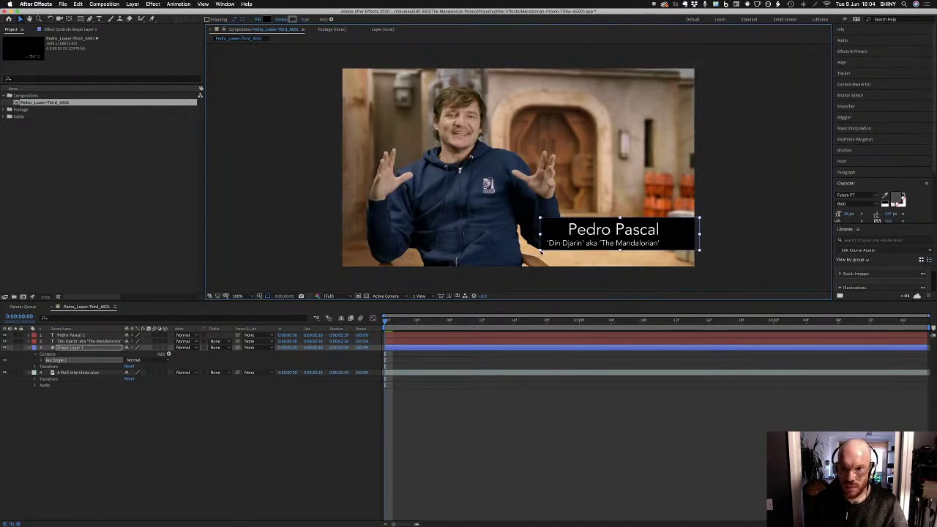
click(269, 446)
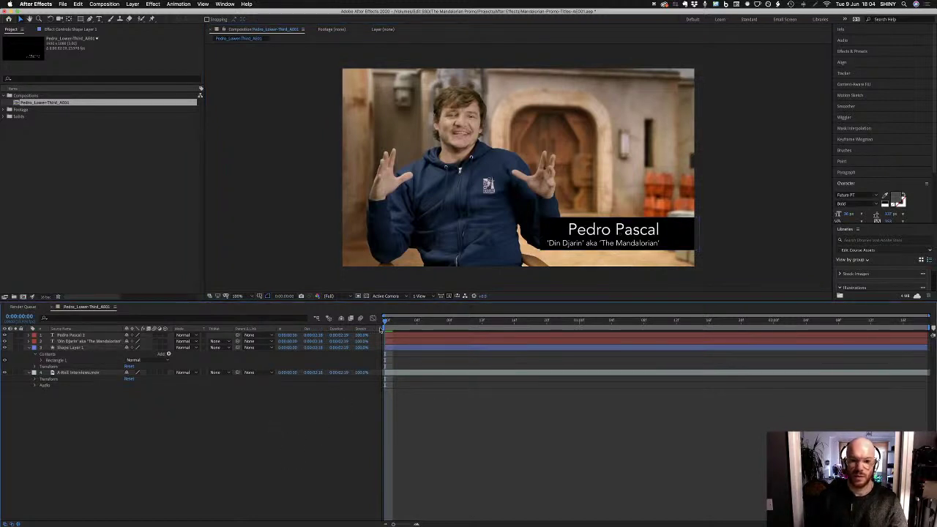
Play back the composition from the first frame to check the black rectangle and title over the footage
mouse_move(387, 321)
mouse_down()
mouse_move(913, 323)
mouse_move(385, 321)
mouse_up()
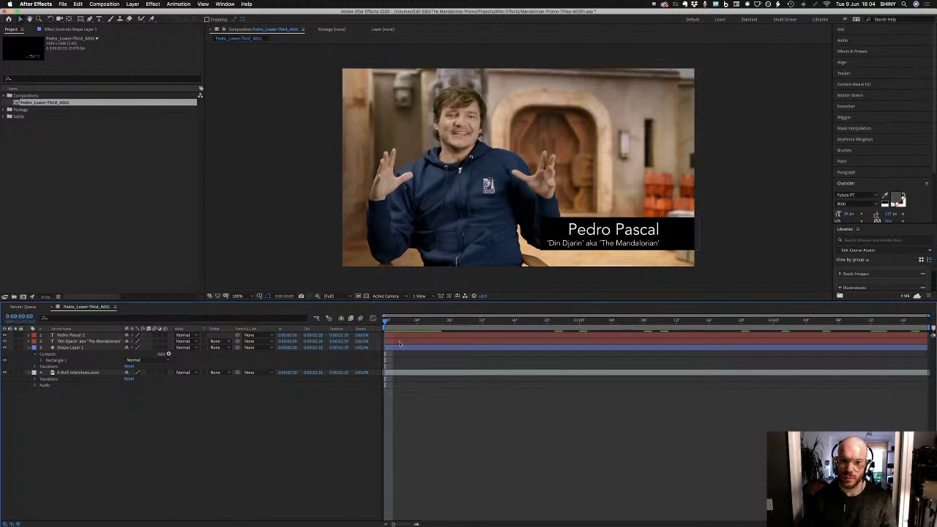
key(space)
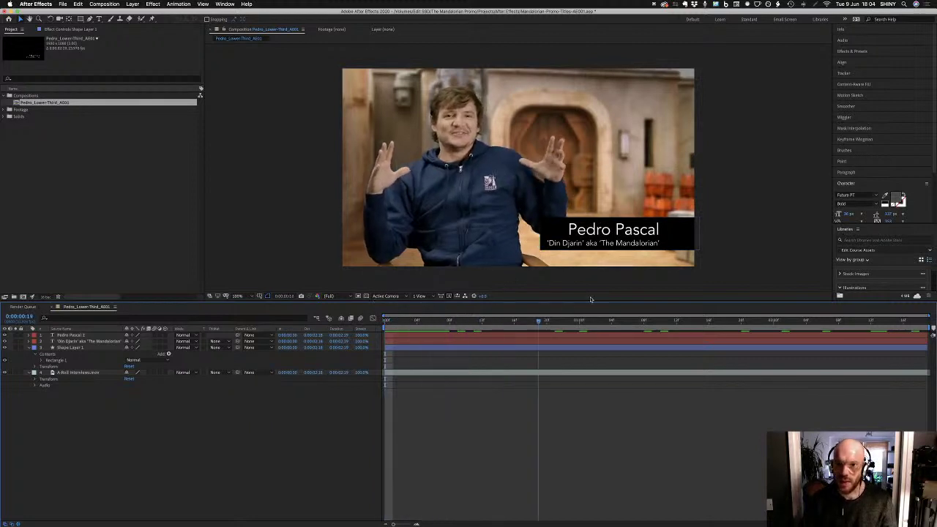
key(space)
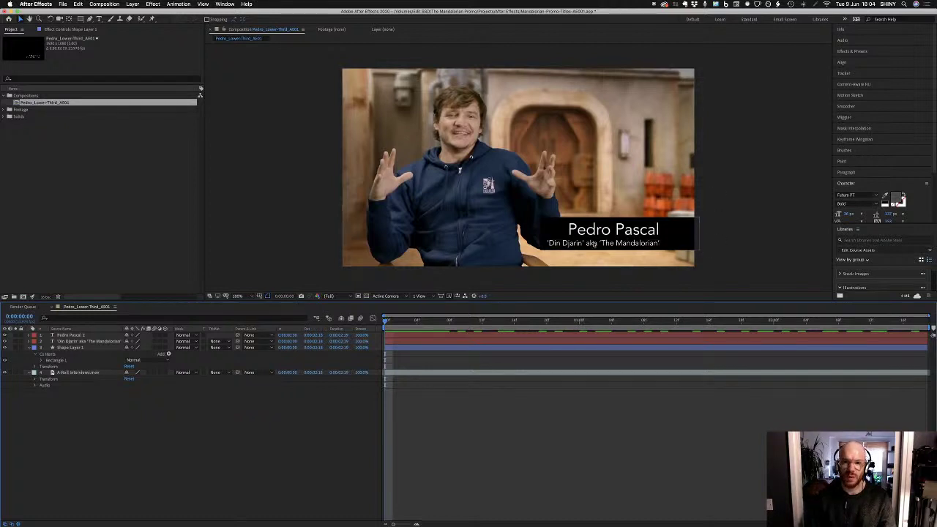
key(space)
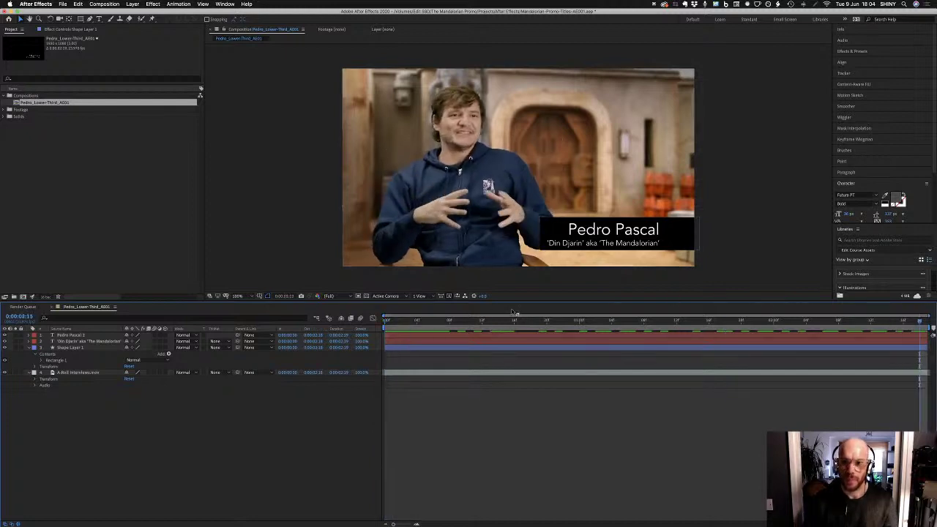
Reduce the font size of the Pedro Pascal title text to 75 px
click(82, 335)
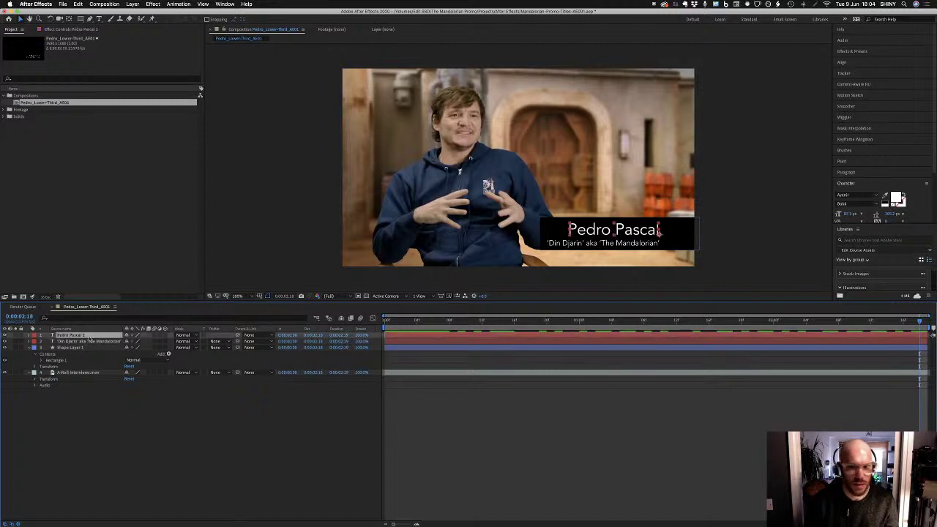
click(850, 214)
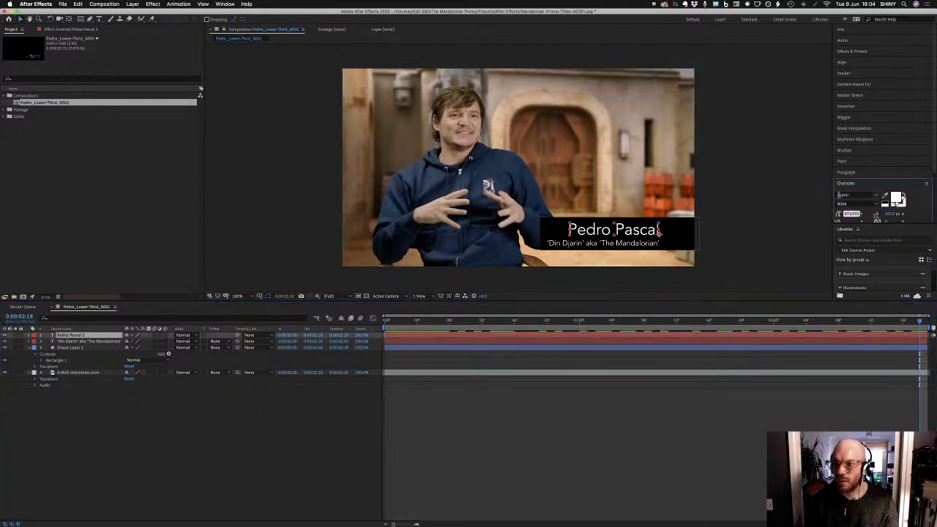
key(Down)
key(Down)
key(Down)
key(Down)
key(Down)
key(Down)
key(Down)
key(Down)
key(Down)
key(Down)
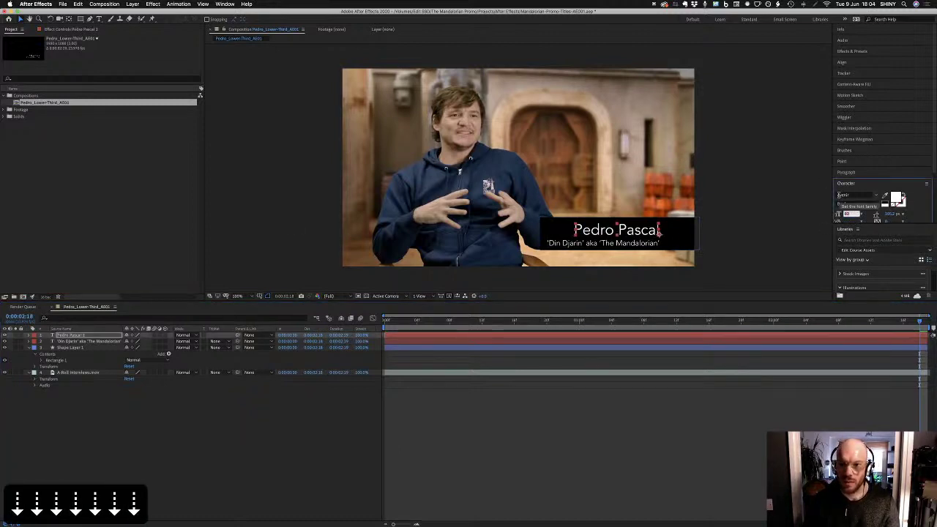
key(Down)
key(Down)
key(Down)
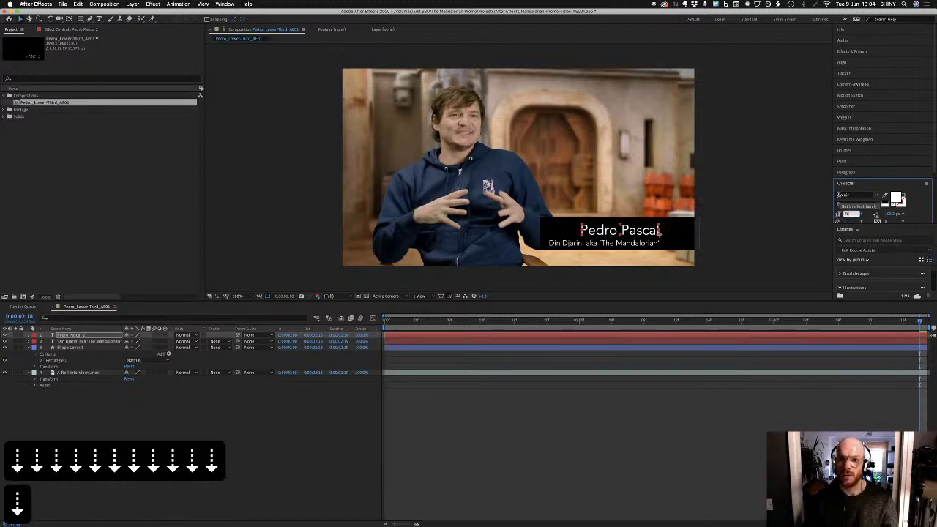
key(Return)
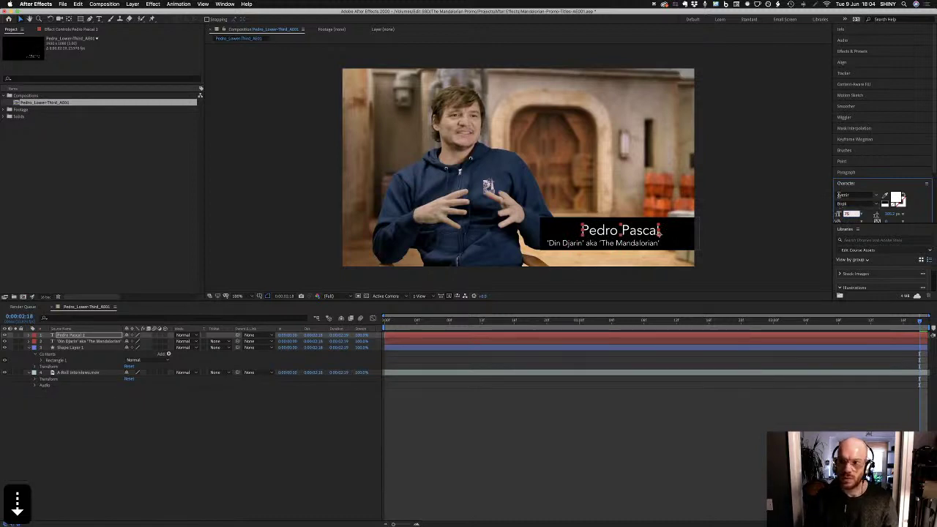
Reduce the font size of the 'Din Djarin' aka 'The Mandalorian' subtitle text to 34 px
click(105, 341)
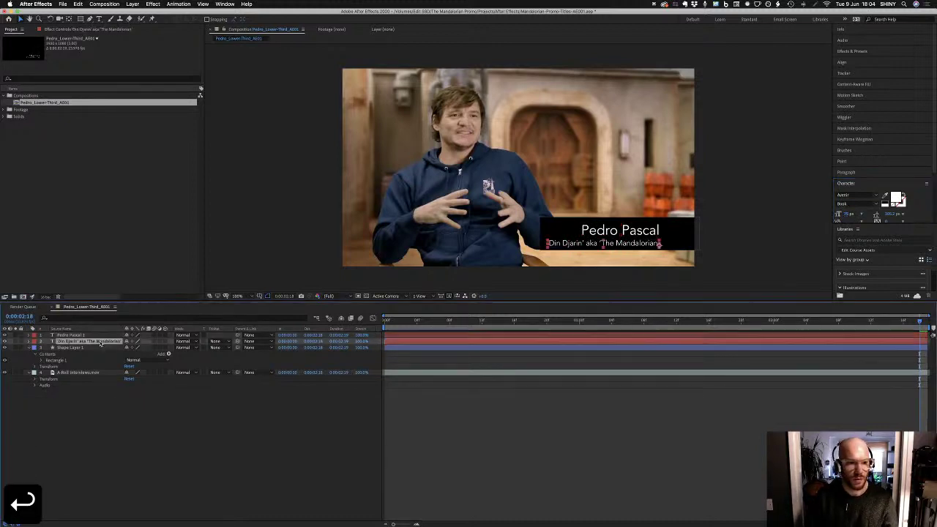
click(848, 215)
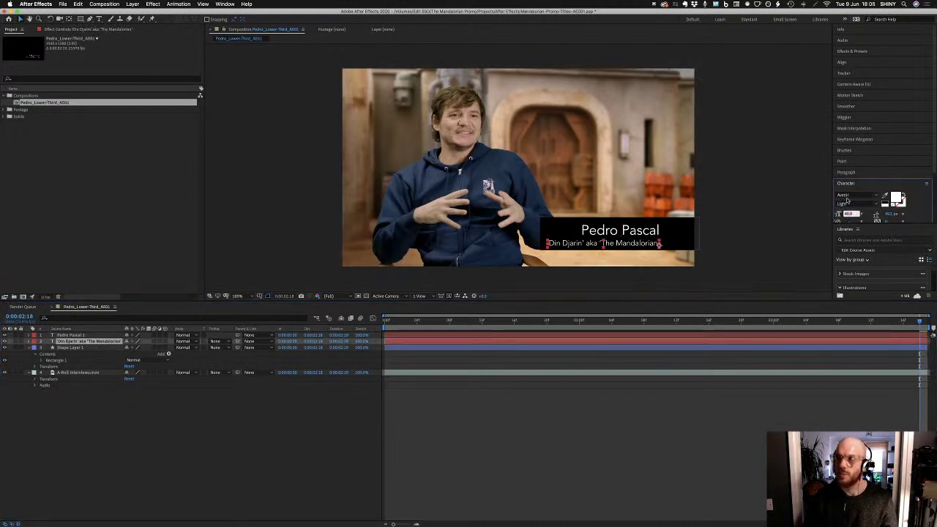
key(Down)
key(Down)
key(Down)
key(Down)
key(Down)
key(Down)
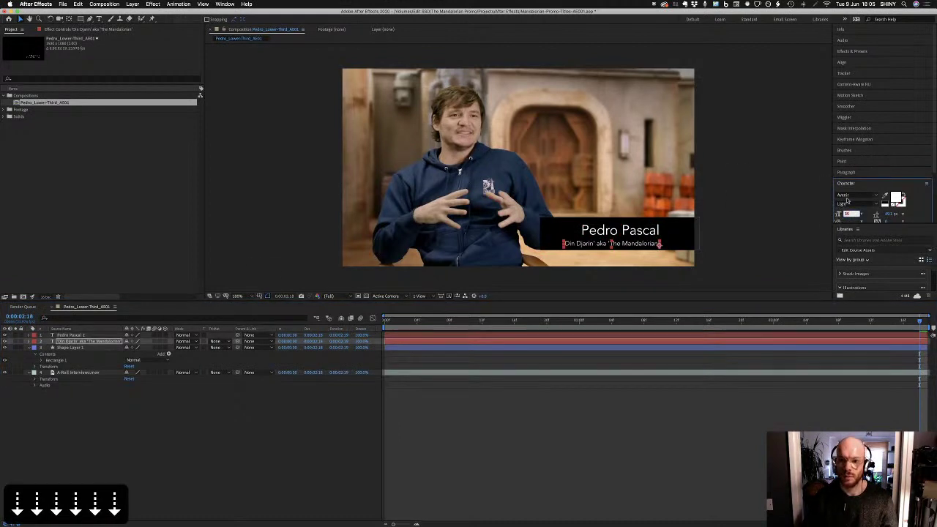
key(Down)
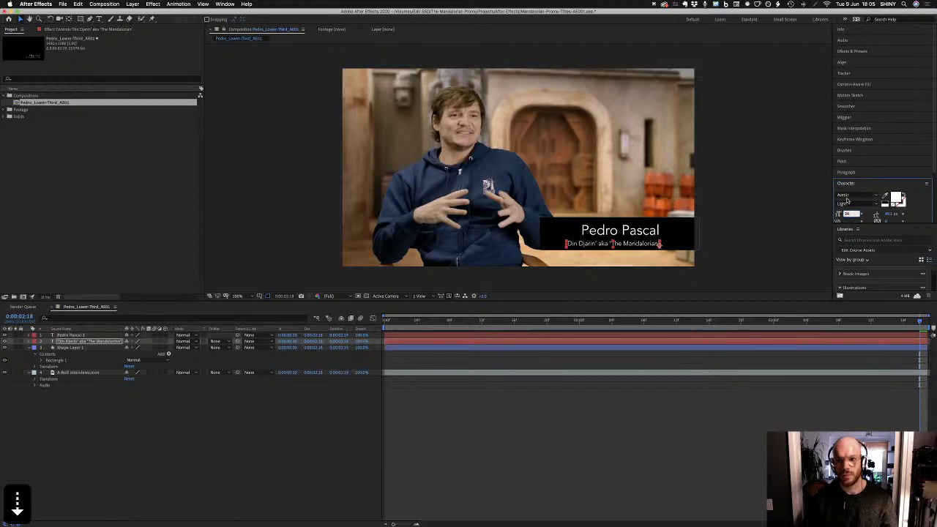
key(Return)
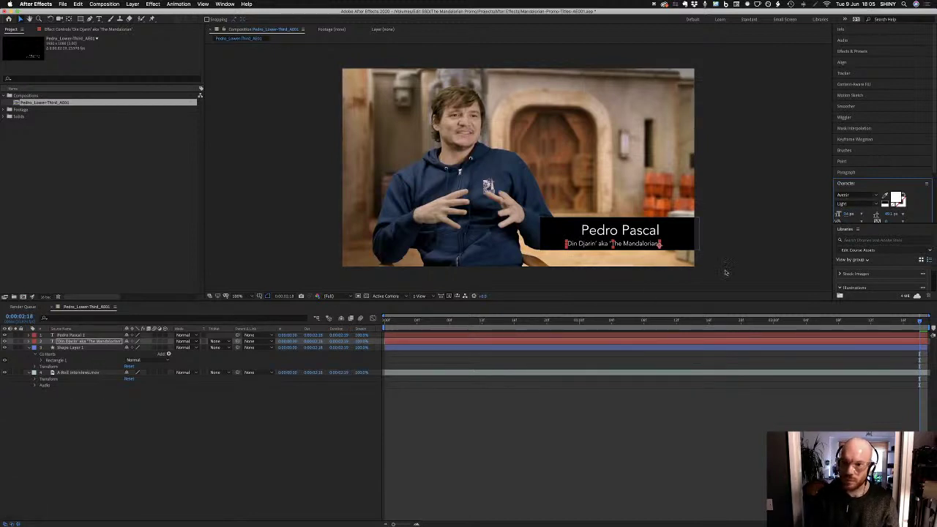
Move Rectangle 1 past the frame's right edge and shrink it slightly to fit around the smaller text
click(106, 337)
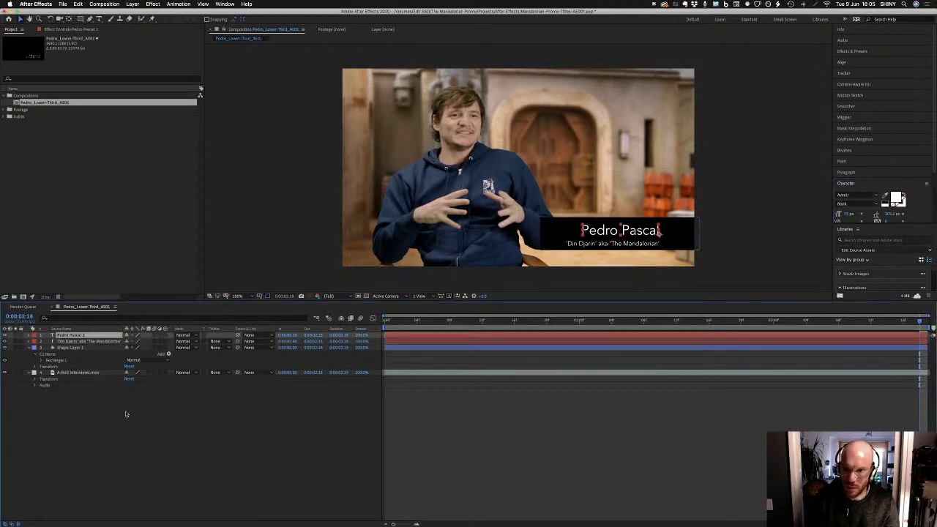
click(125, 414)
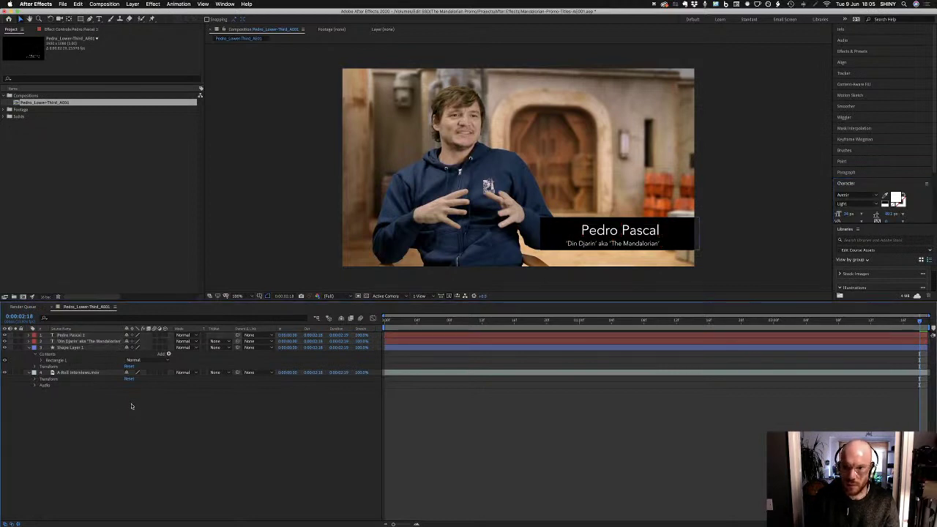
click(679, 235)
key(super+z)
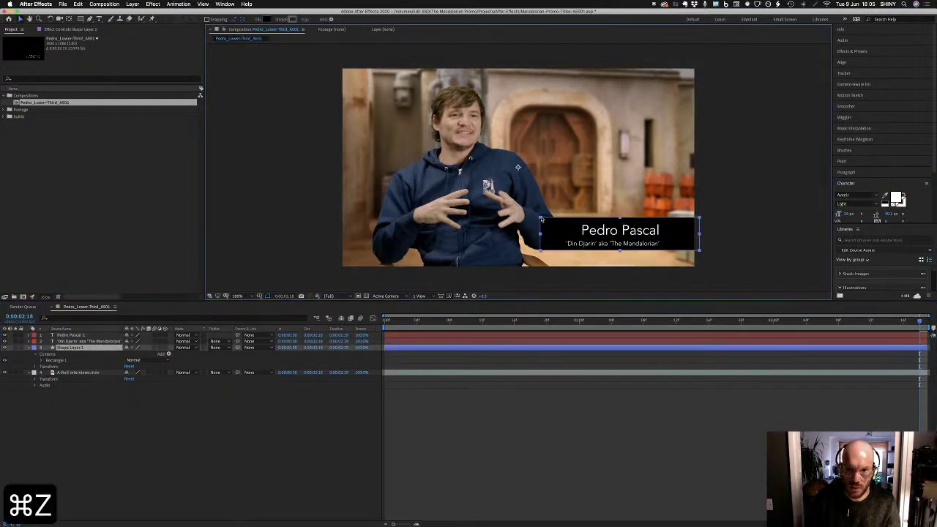
key(super+z)
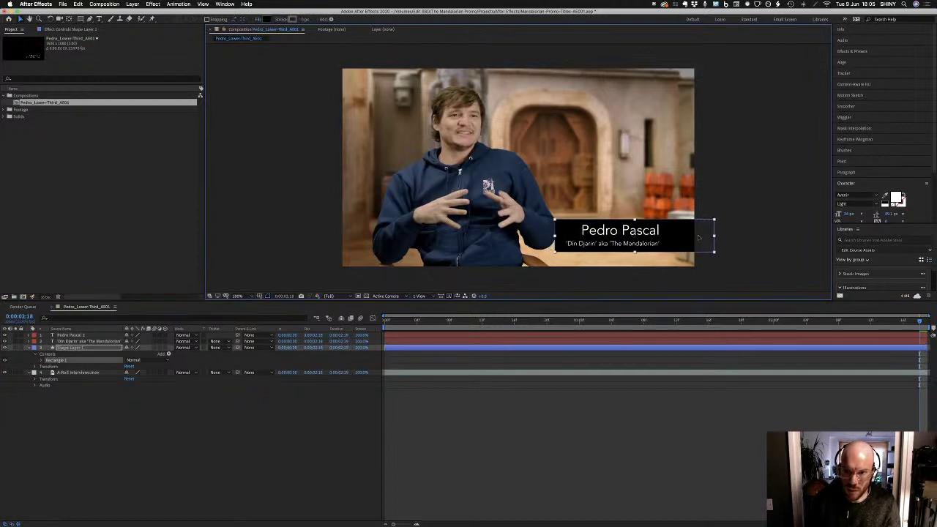
drag(698, 238, 700, 237)
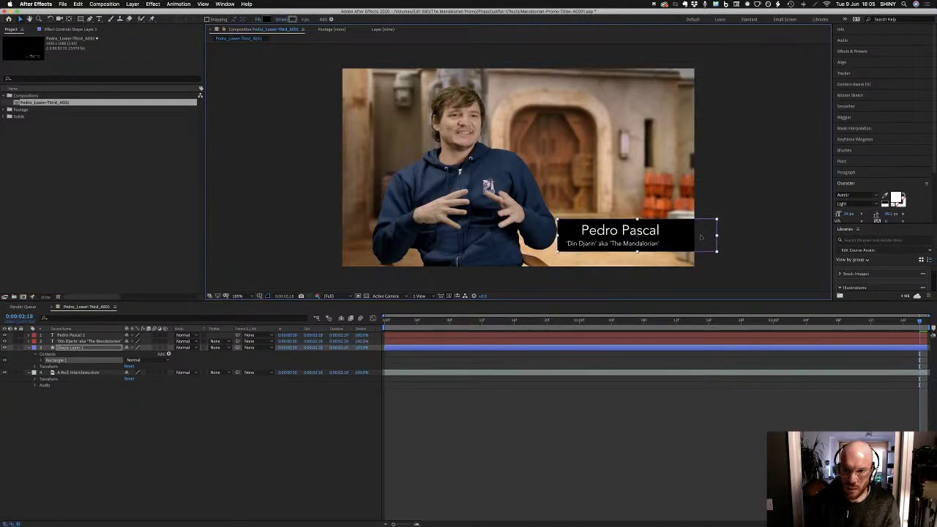
drag(558, 221, 560, 220)
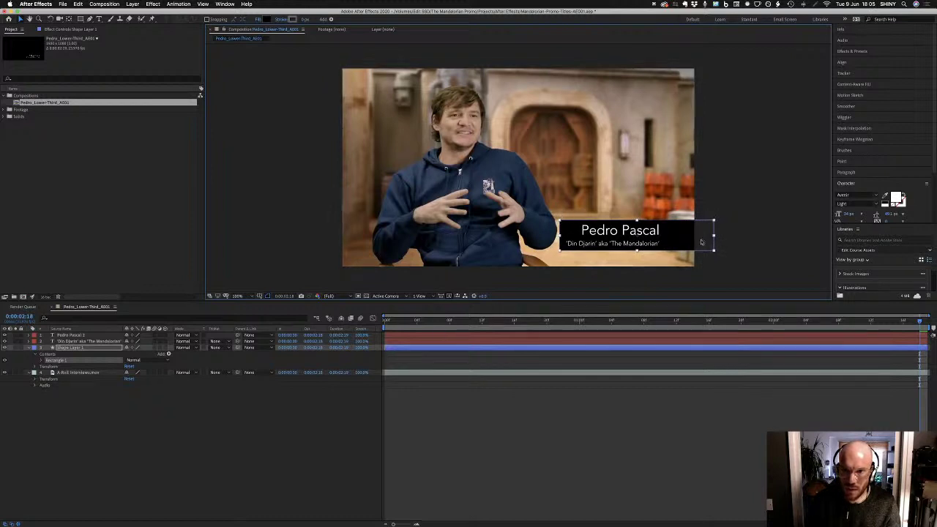
Deselect the rectangle and play the composition to check the refitted black box and smaller title text
drag(700, 239, 701, 240)
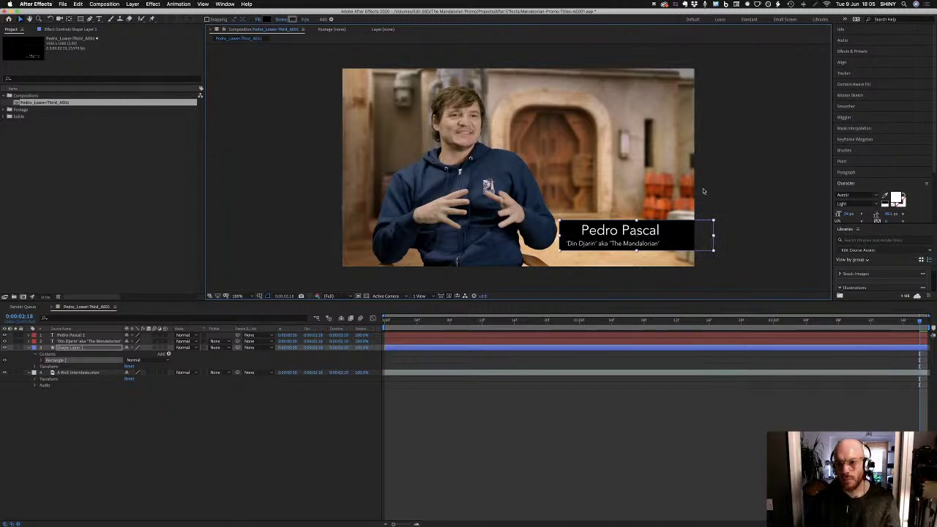
key(Return)
click(259, 436)
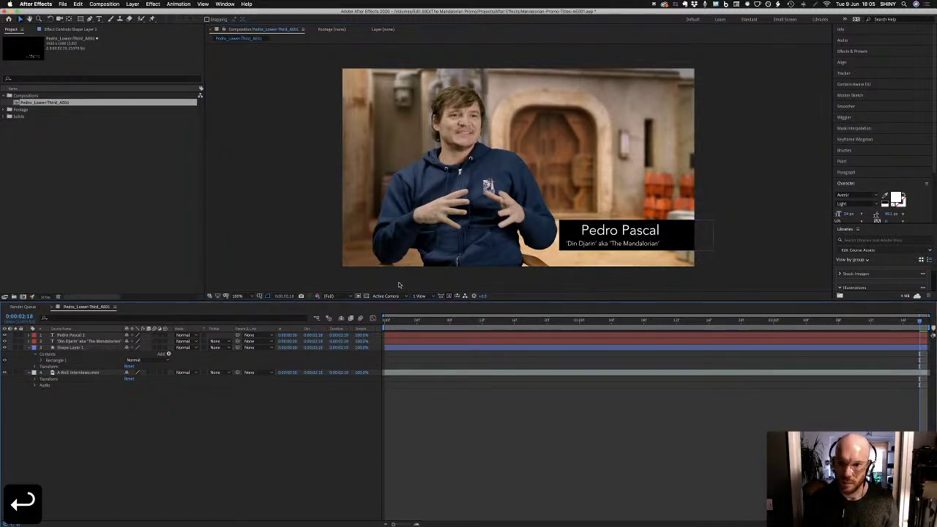
key(space)
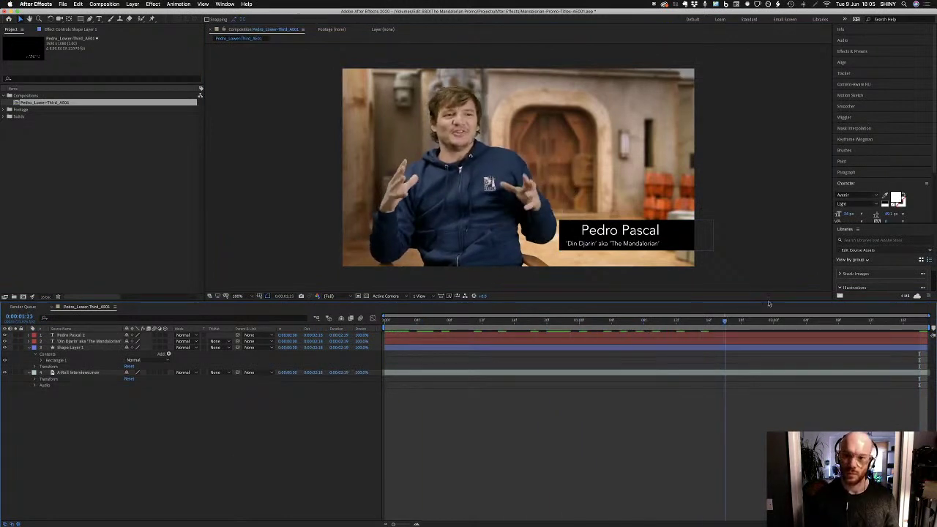
click(680, 234)
drag(825, 223, 675, 233)
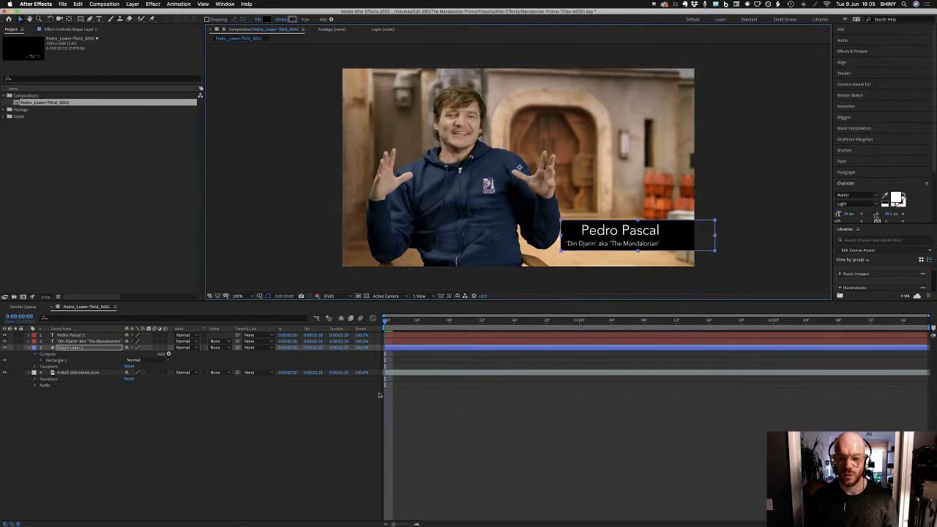
key(super+z)
key(super+z)
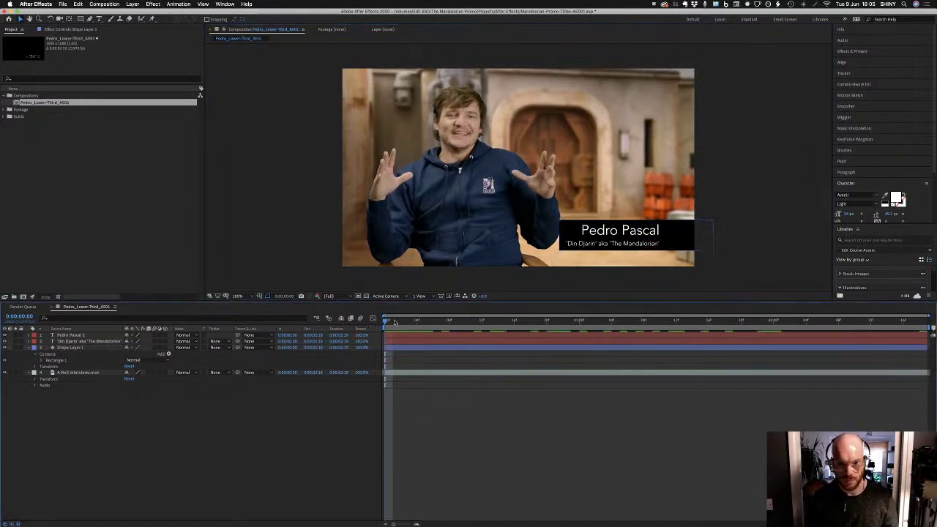
Play the opening of the composition, and check which layers hold the name and subtitle text
key(space)
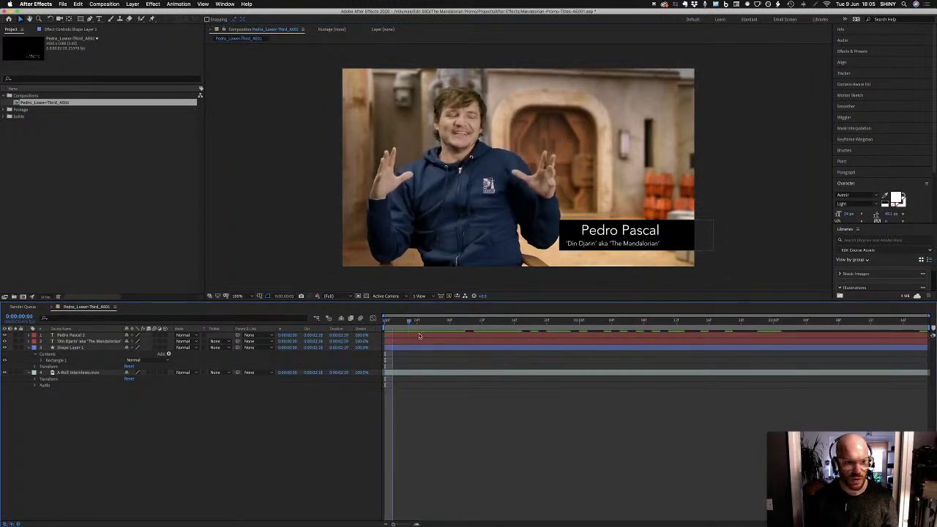
key(space)
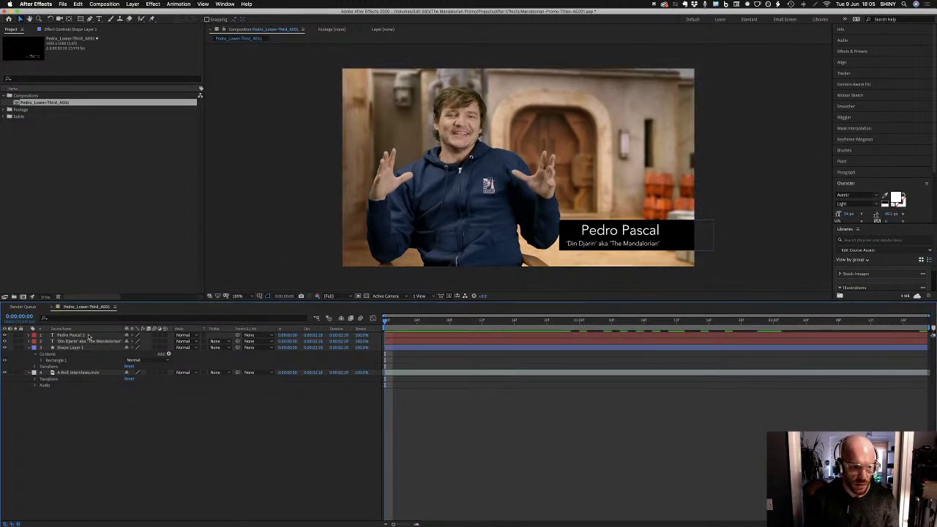
click(88, 336)
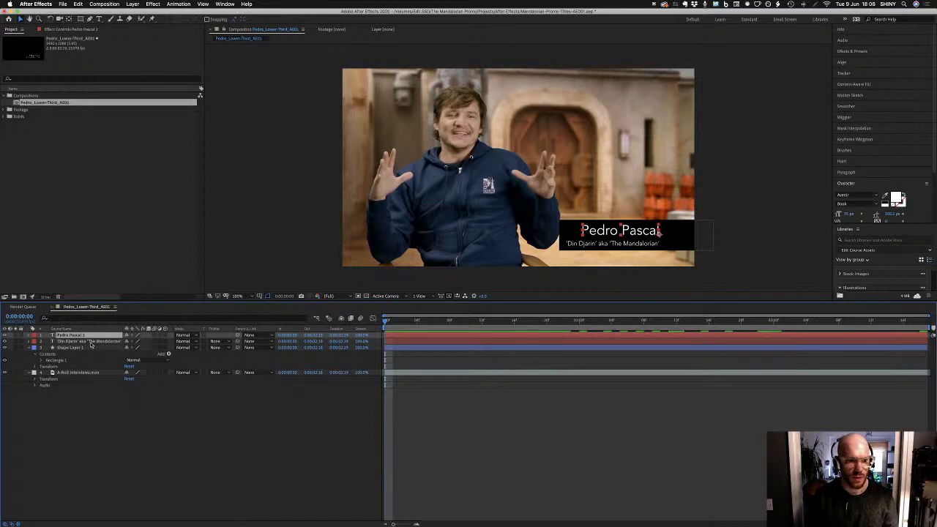
click(91, 343)
click(92, 335)
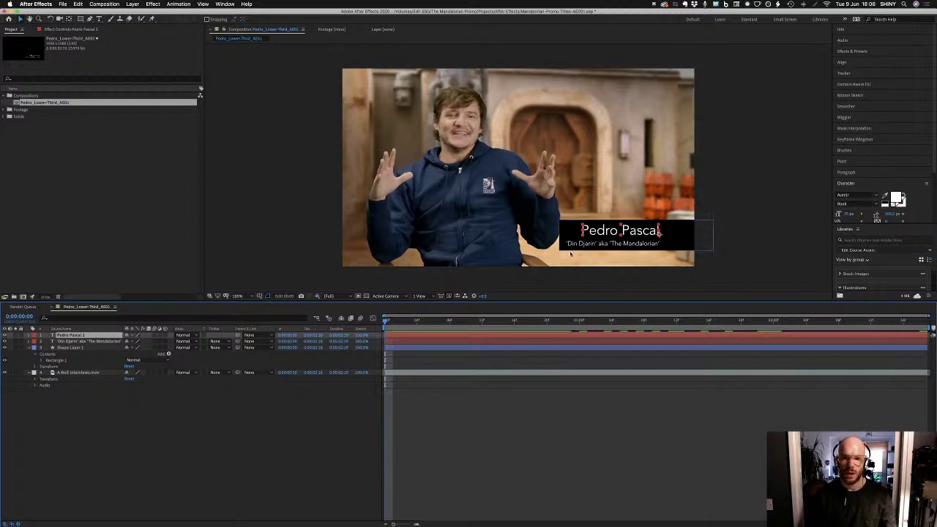
click(525, 279)
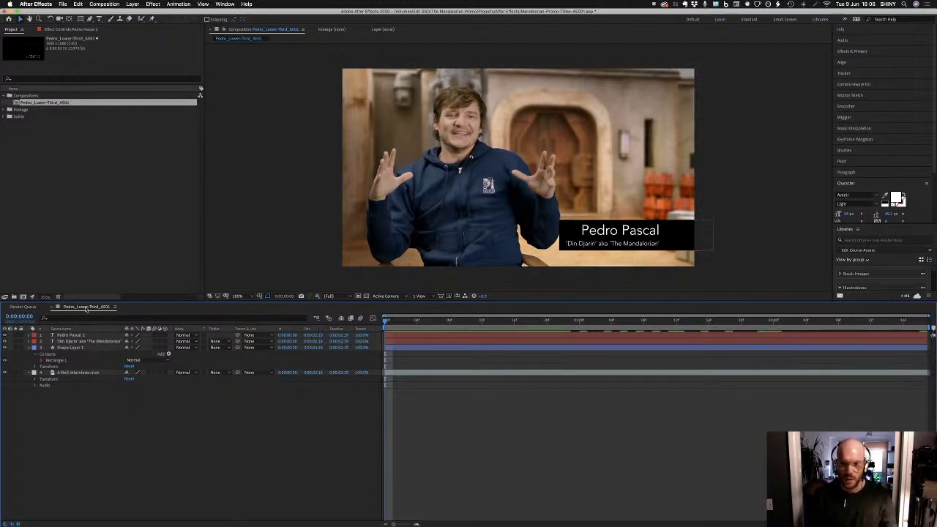
Duplicate Shape Layer 1 and place the copy above both title text layers so it covers the text
click(85, 349)
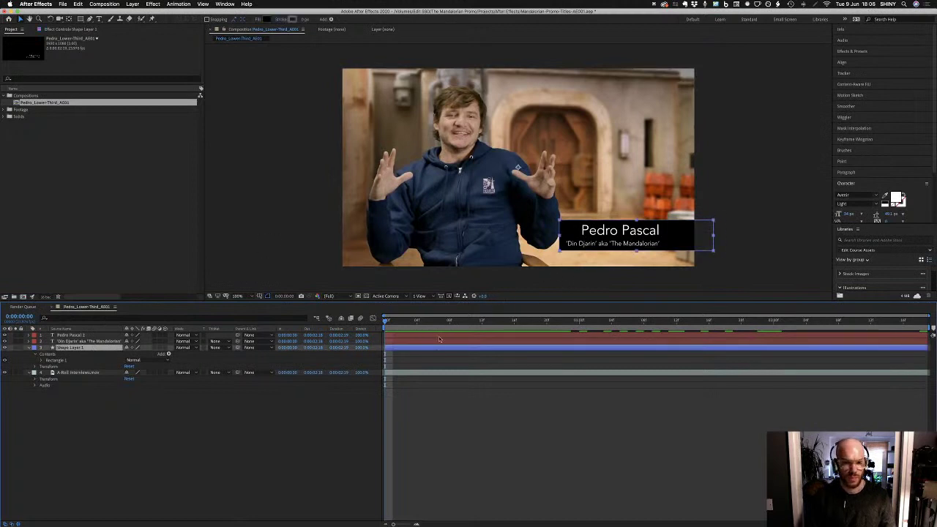
key(super+d)
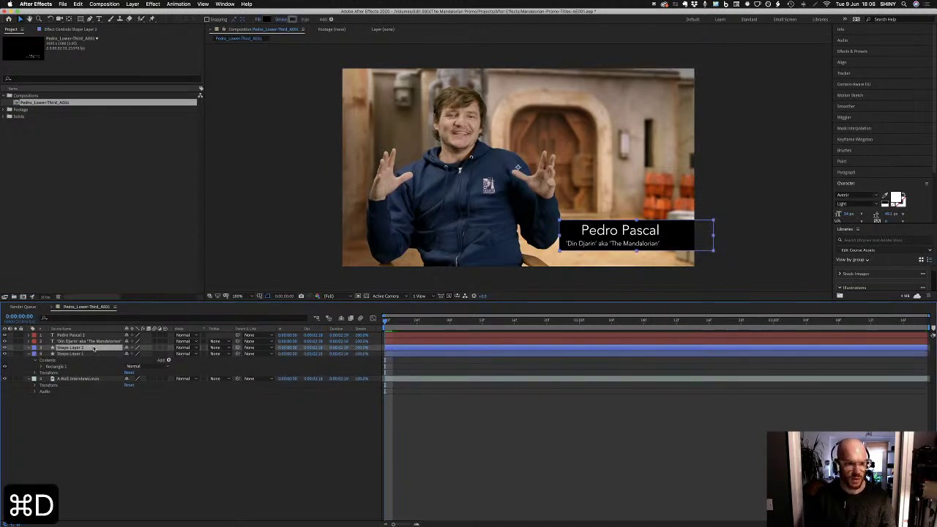
drag(90, 349, 89, 333)
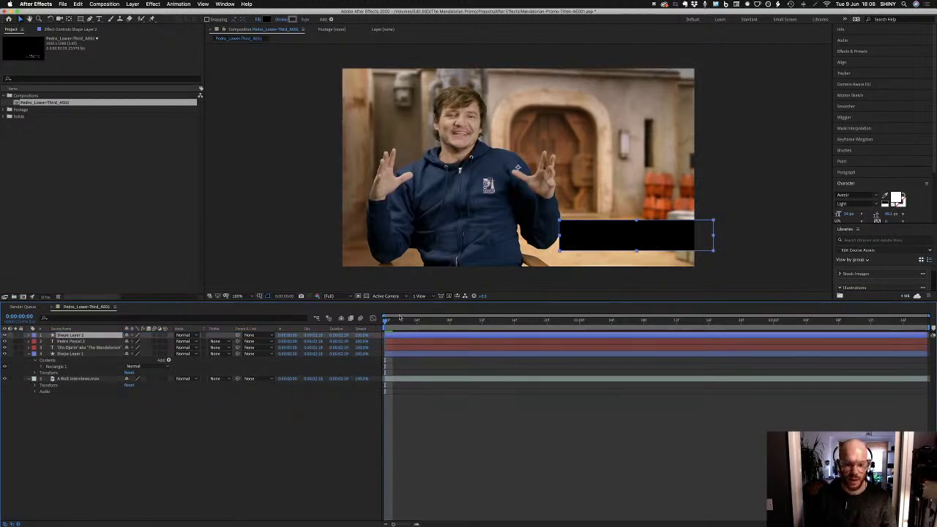
Keyframe the duplicate rectangle's position from covering the text at the first frame to beyond the frame's right edge at 0:00:00:15
key(p)
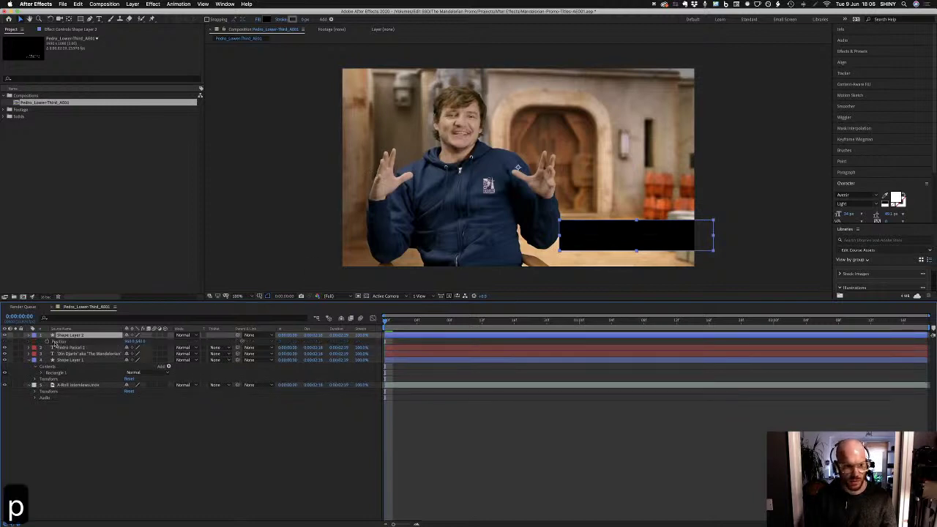
click(58, 341)
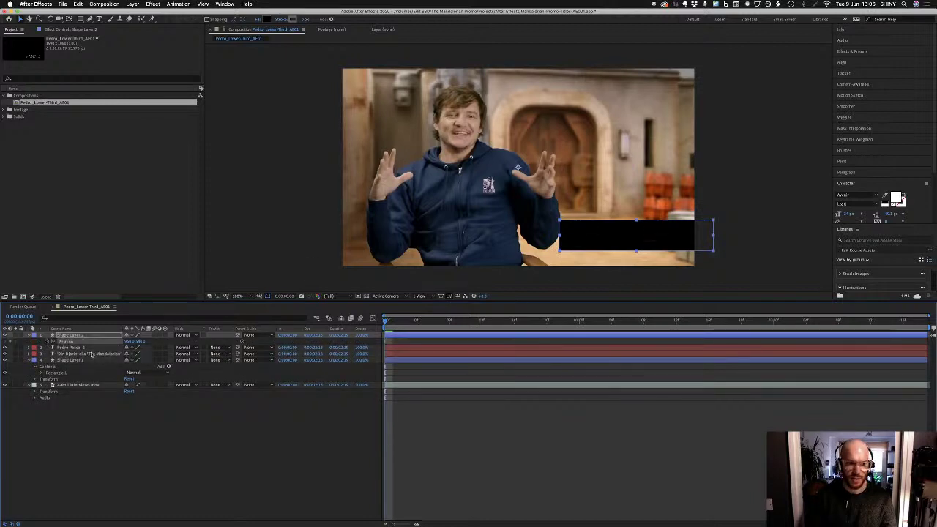
drag(388, 324, 509, 313)
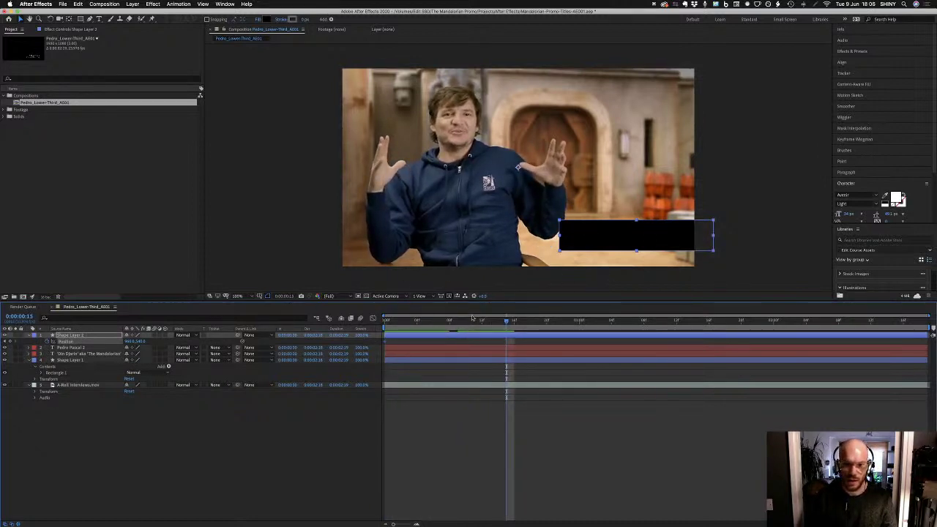
drag(601, 238, 731, 220)
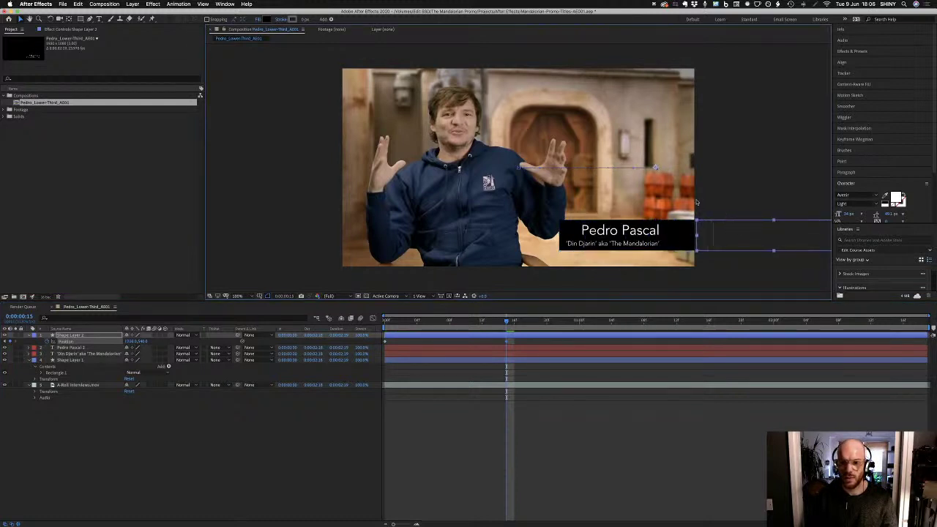
Play back the sliding black rectangle from the first frame to check how it reveals the title, and return to the start
key(Home)
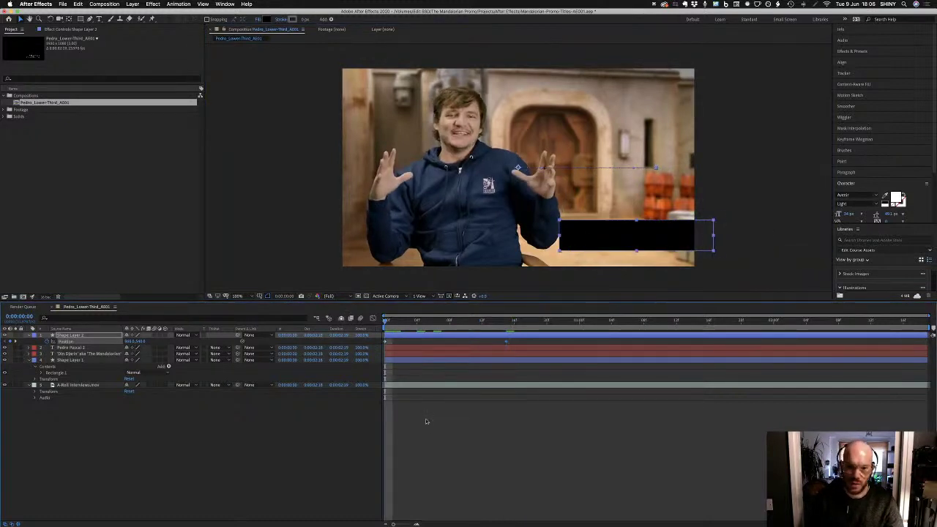
key(space)
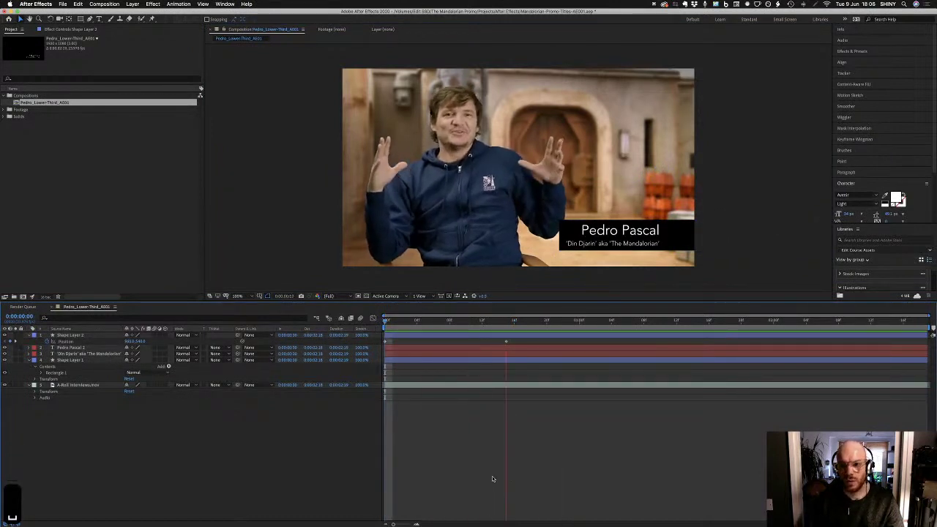
key(space)
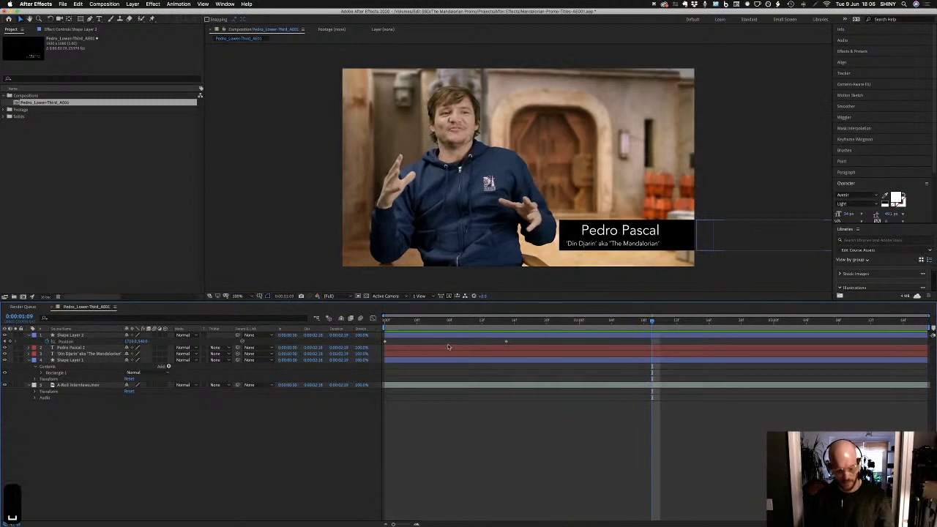
click(384, 320)
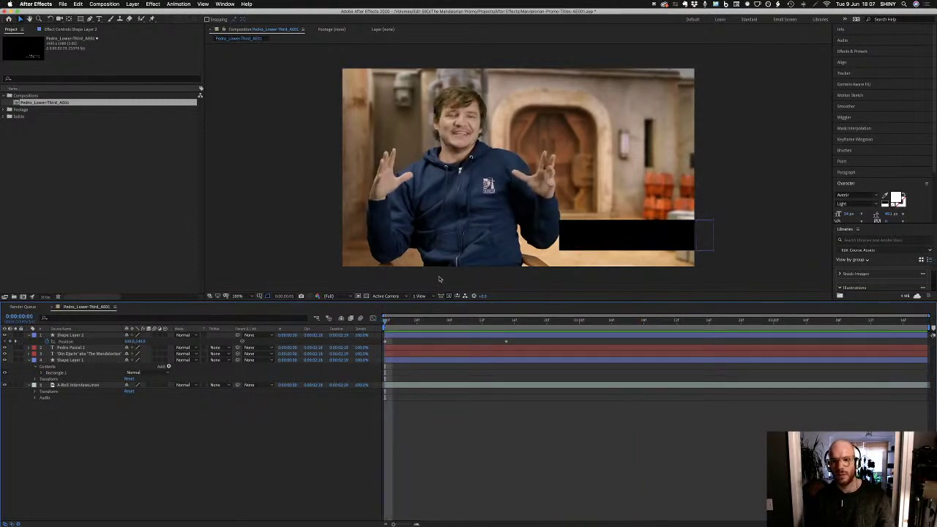
Undo the duplicate rectangle's move past the frame edge and delete the duplicate shape layer
key(super+z)
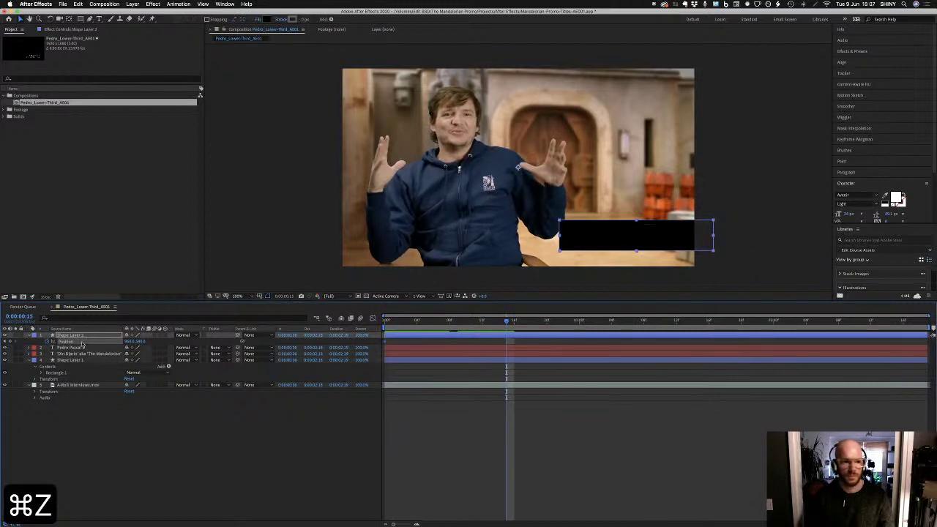
key(BackSpace)
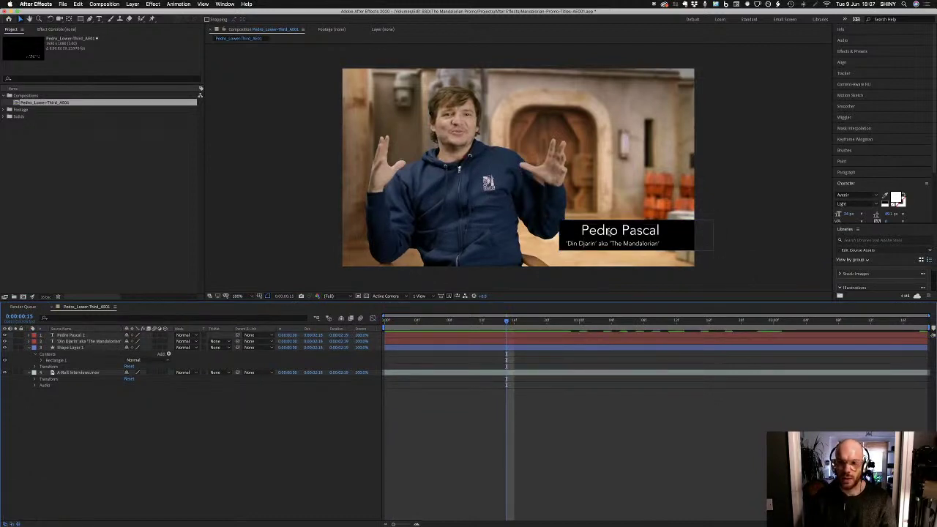
Draw a rectangular mask around the text on the Pedro Pascal 2 layer and set the mask mode to Subtract
click(87, 342)
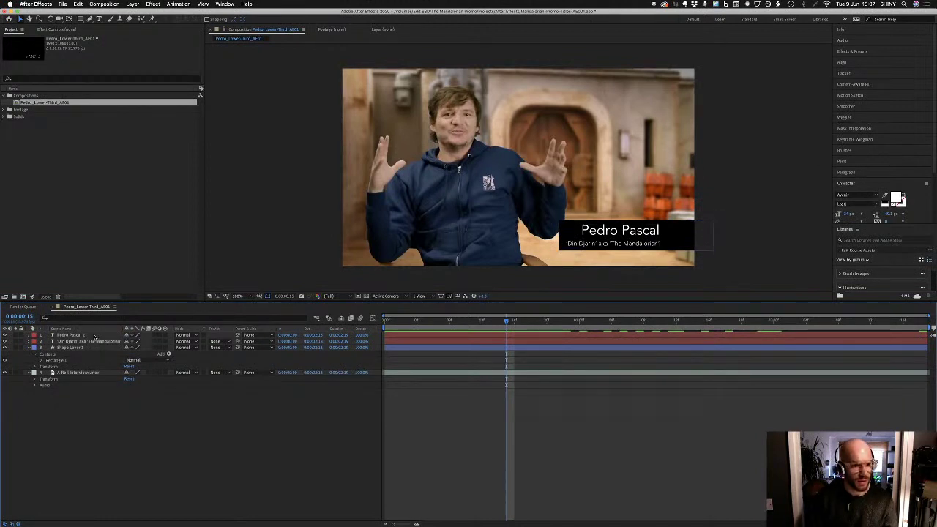
click(90, 336)
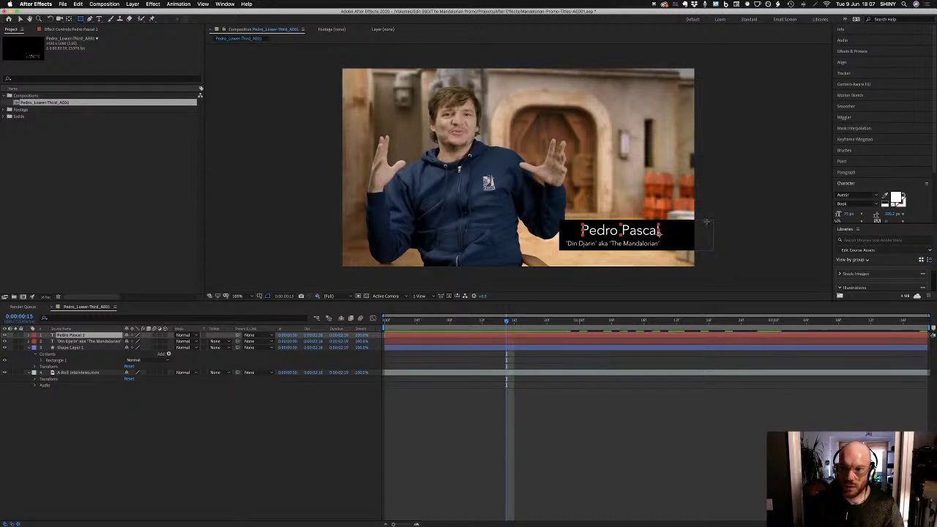
drag(707, 222, 574, 239)
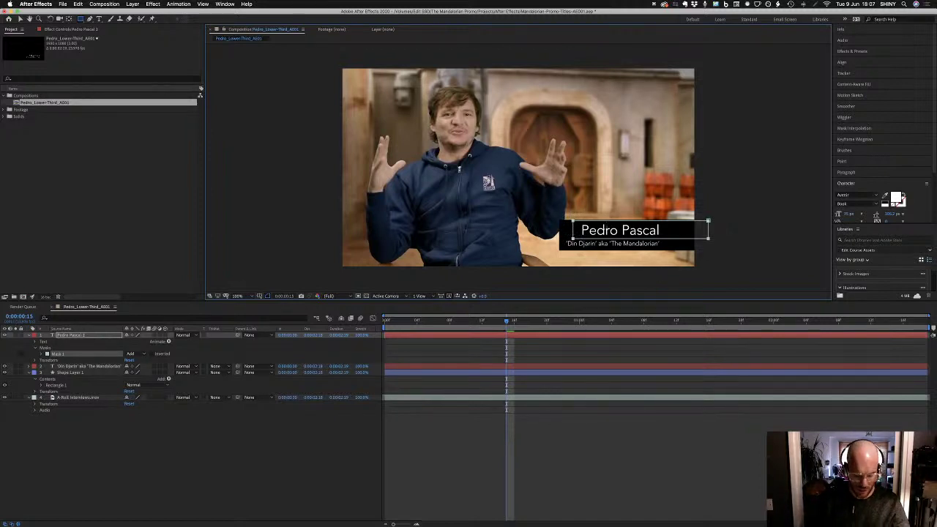
key(v)
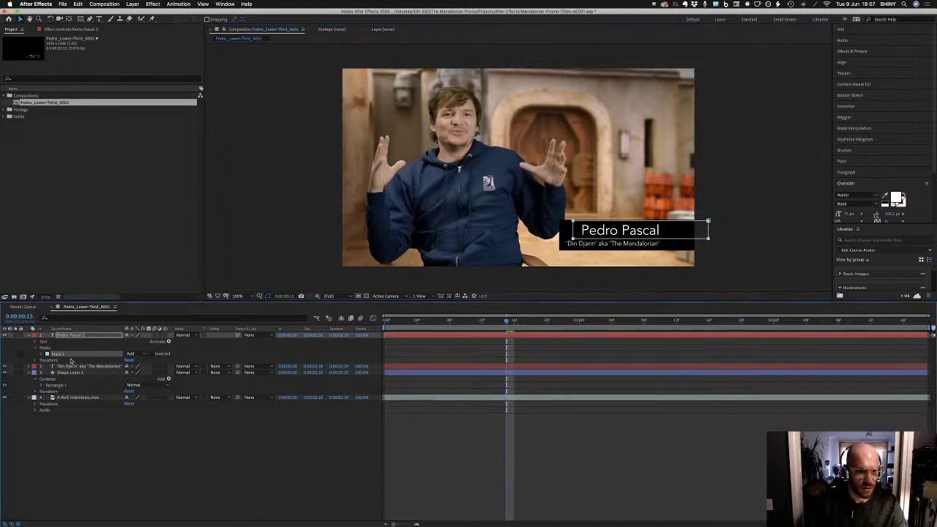
click(132, 354)
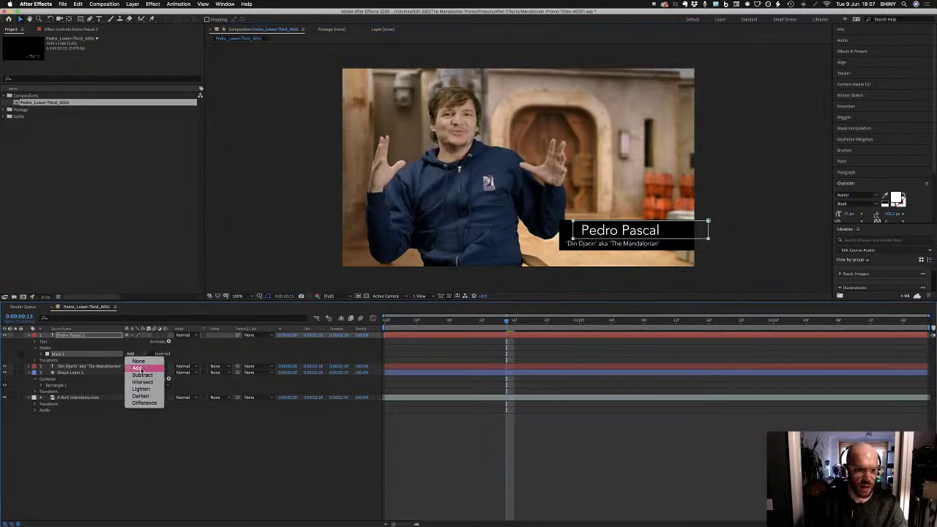
click(142, 375)
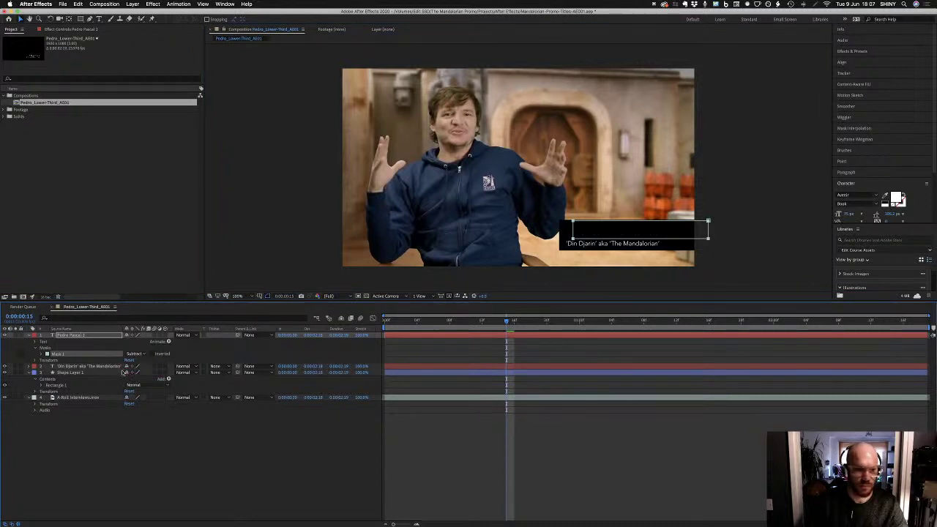
drag(573, 221, 666, 226)
key(super+z)
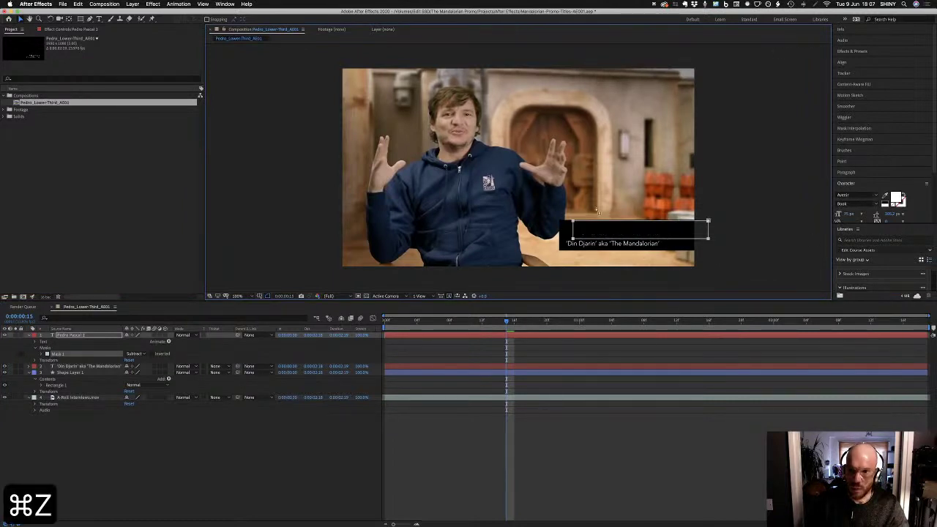
key(super+z)
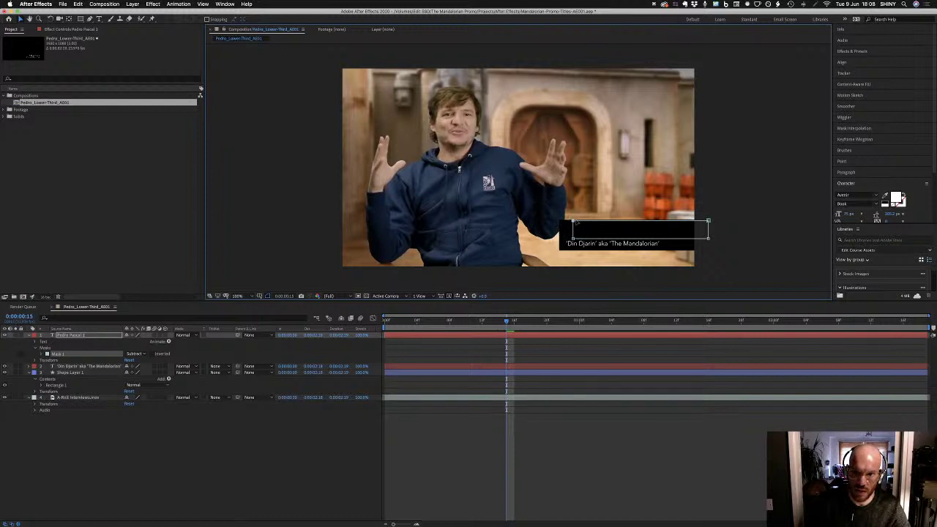
Pull the mask's upper-left corner out to the black box's left edge, and shift the mask right to uncover the title's first letters
drag(574, 221, 561, 221)
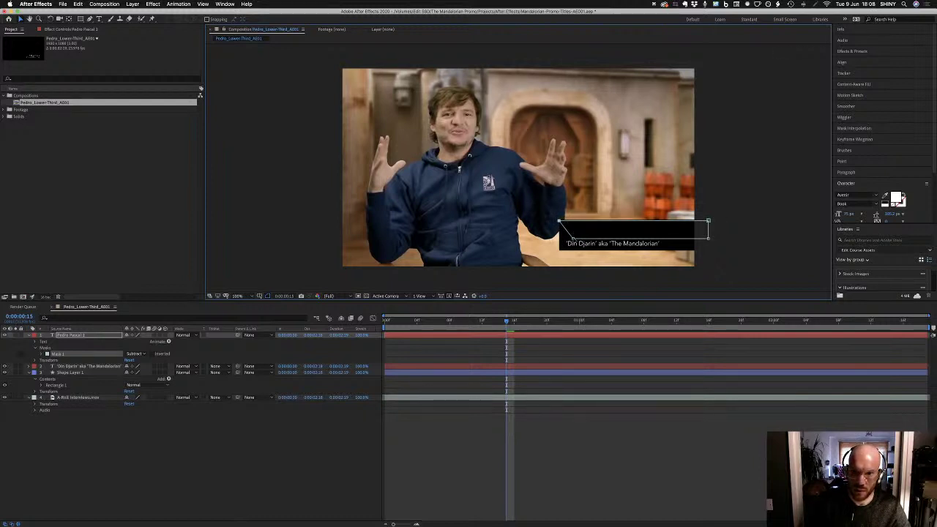
click(600, 229)
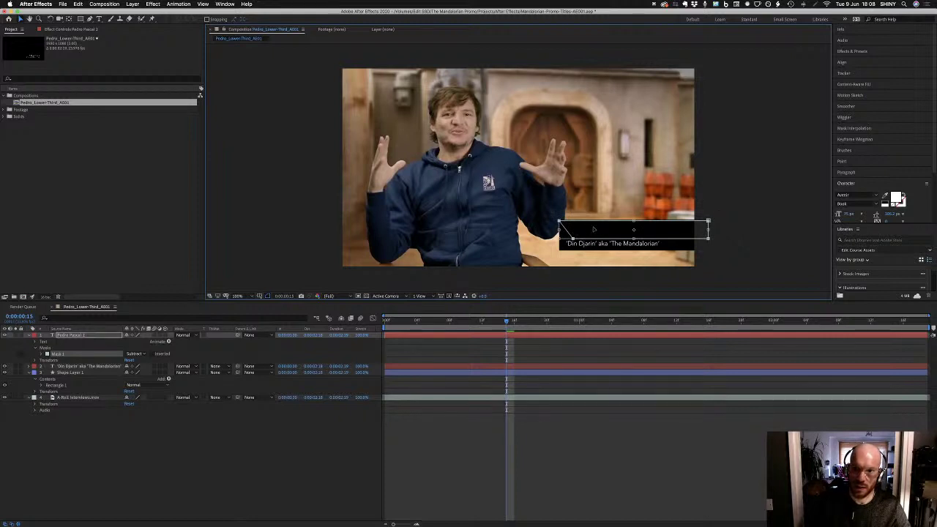
mouse_move(594, 229)
mouse_down()
mouse_move(699, 229)
mouse_move(592, 230)
mouse_up()
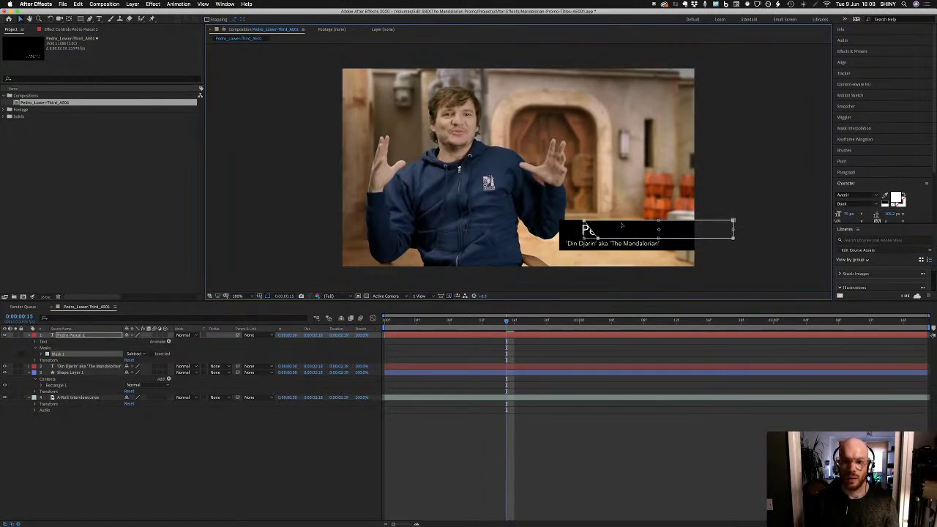
Switch to Premiere Pro, scrub the source logo clip back to examine how the Mandalorian title wipes on, and return to After Effects
key(super+Tab)
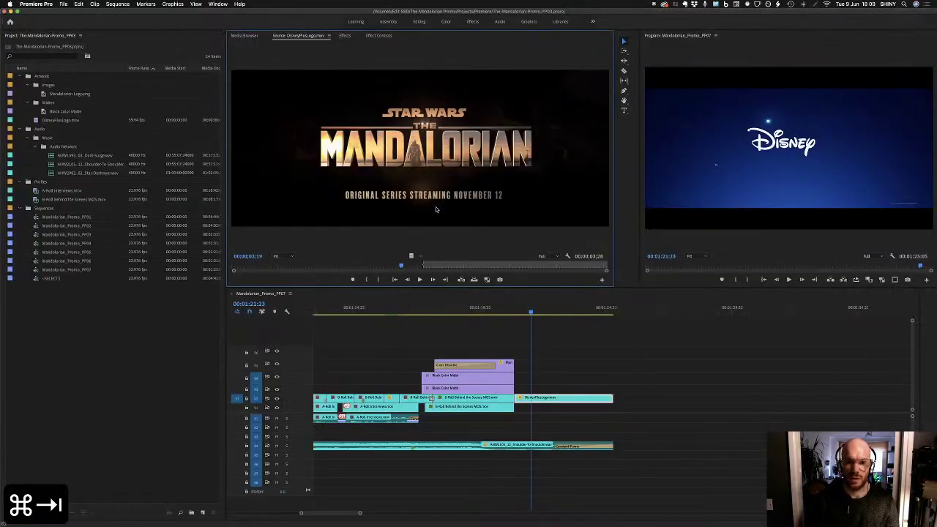
drag(401, 267, 296, 268)
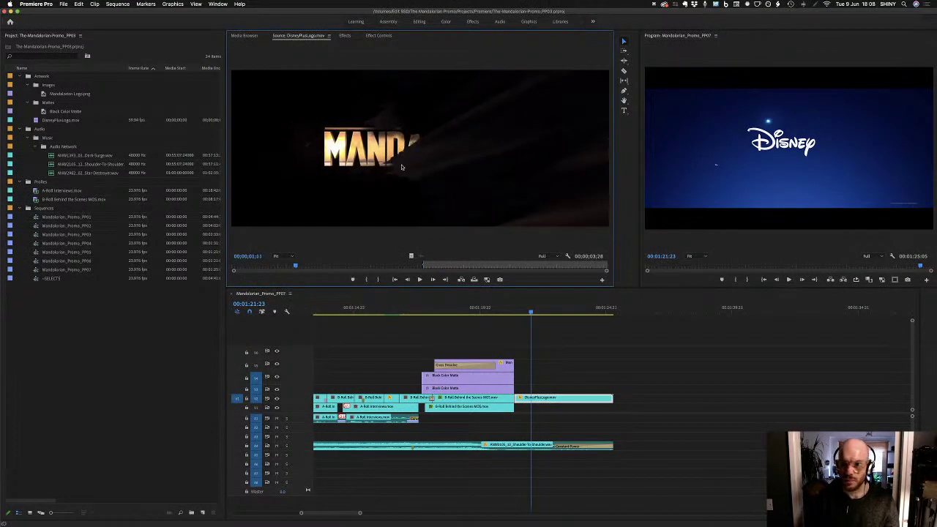
key(super+Tab)
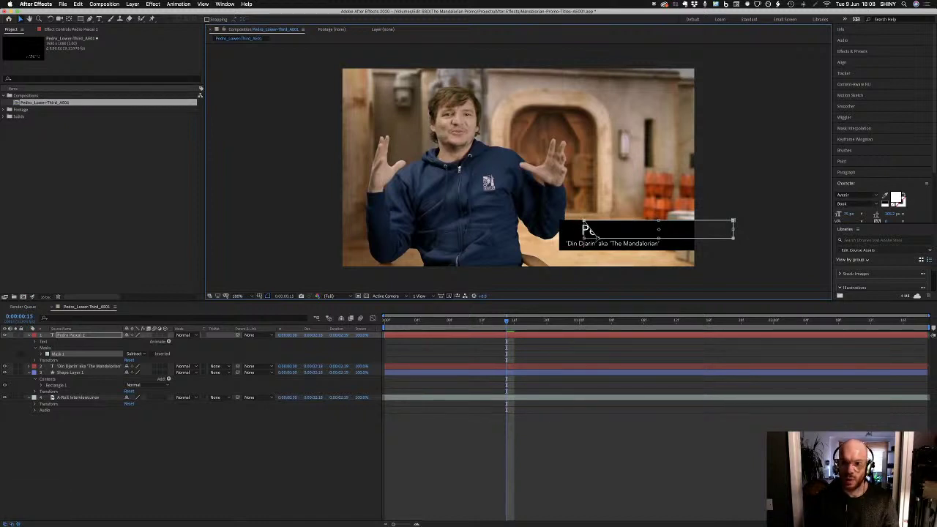
At the first frame, shift the title's mask so only "Pedro" is uncovered, and start keyframing Mask Path on Mask 1
click(447, 321)
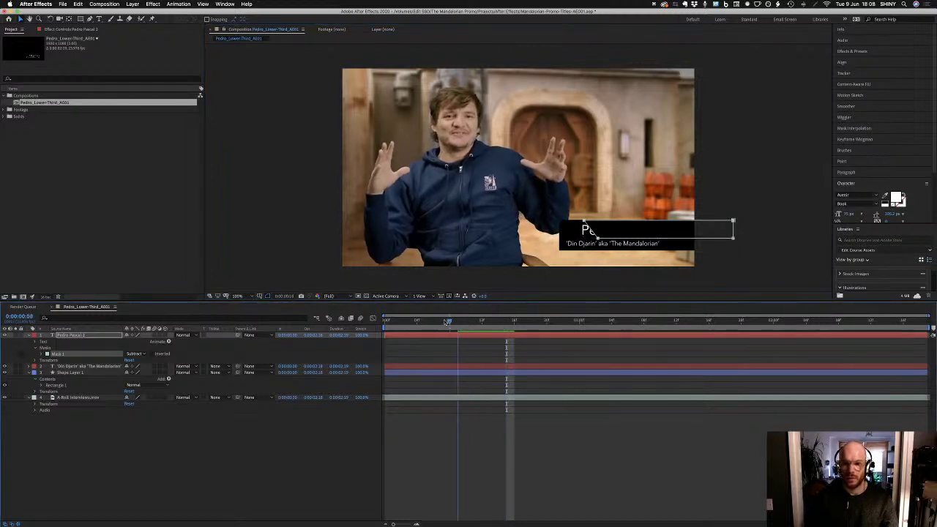
key(Home)
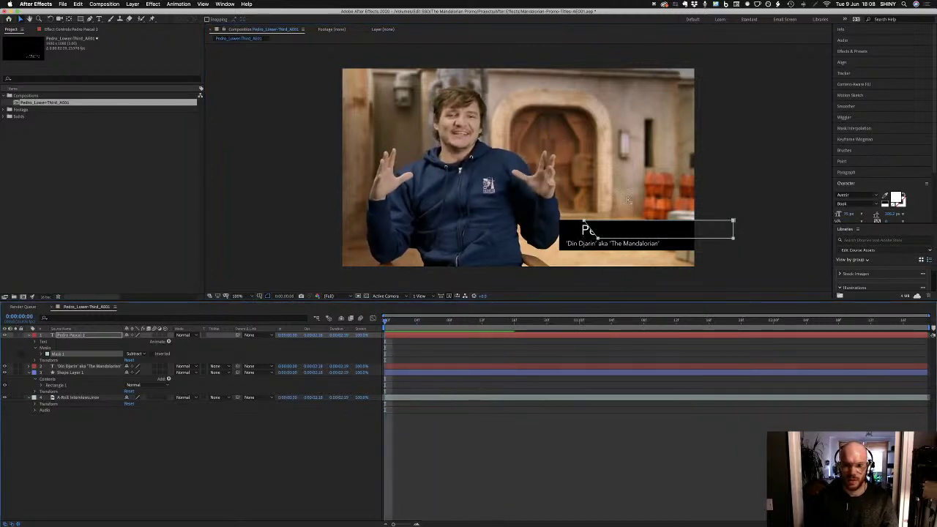
drag(598, 237, 573, 239)
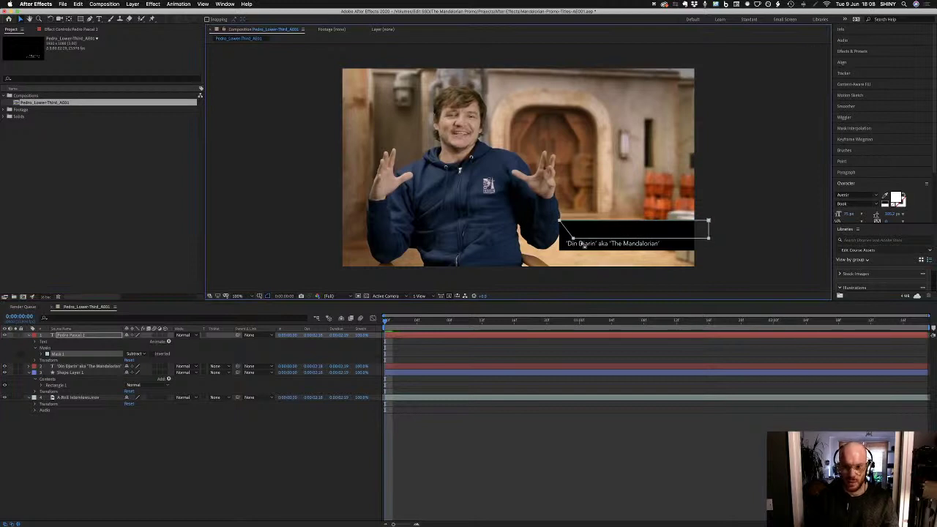
drag(575, 238, 624, 239)
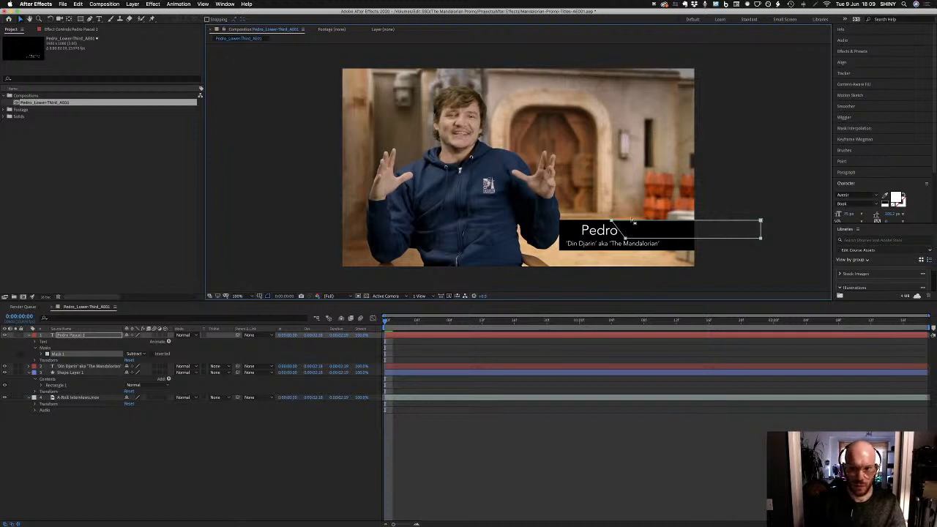
click(41, 355)
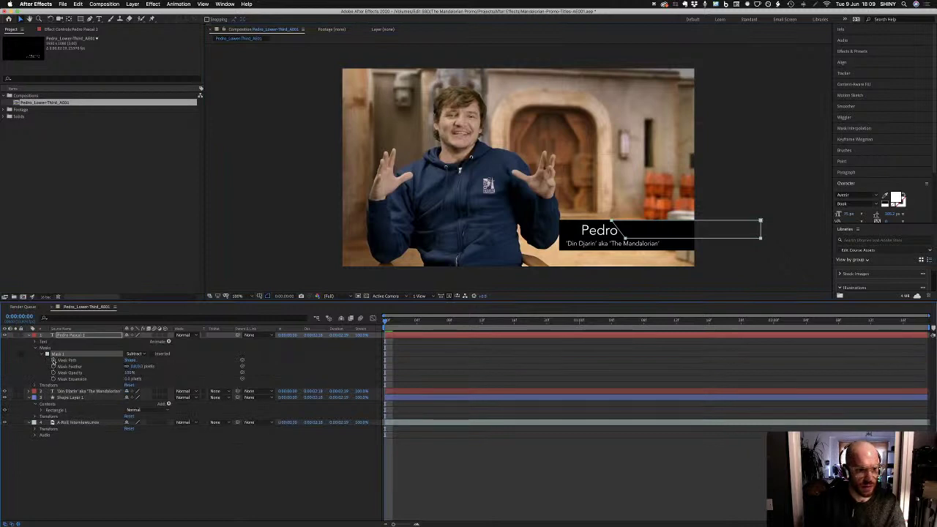
click(54, 361)
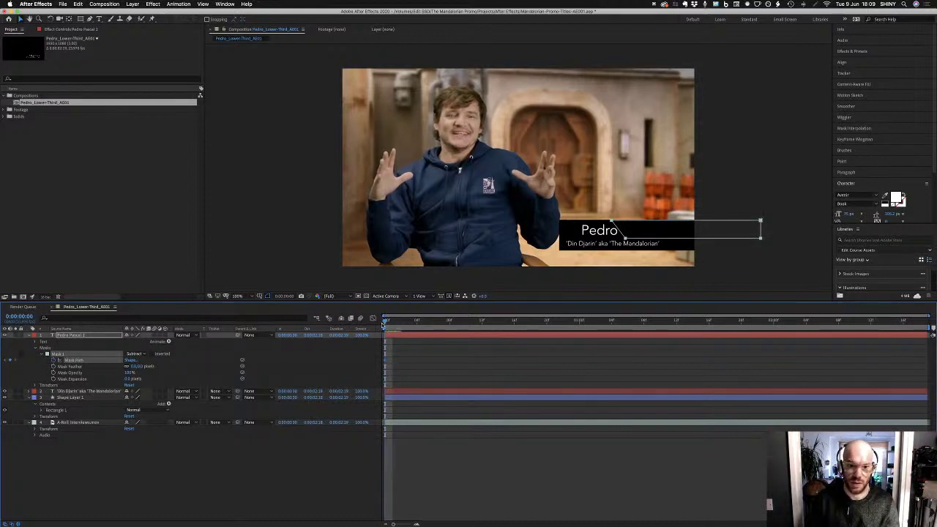
At 0:00:00:16, move the mask right past the black box to the frame's edge, uncovering the full title
drag(379, 323, 515, 312)
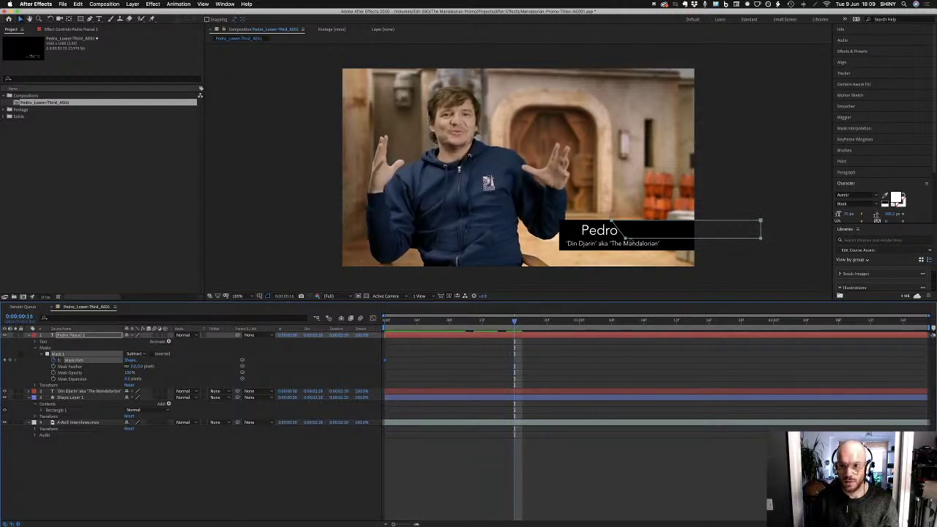
text(Pascal)
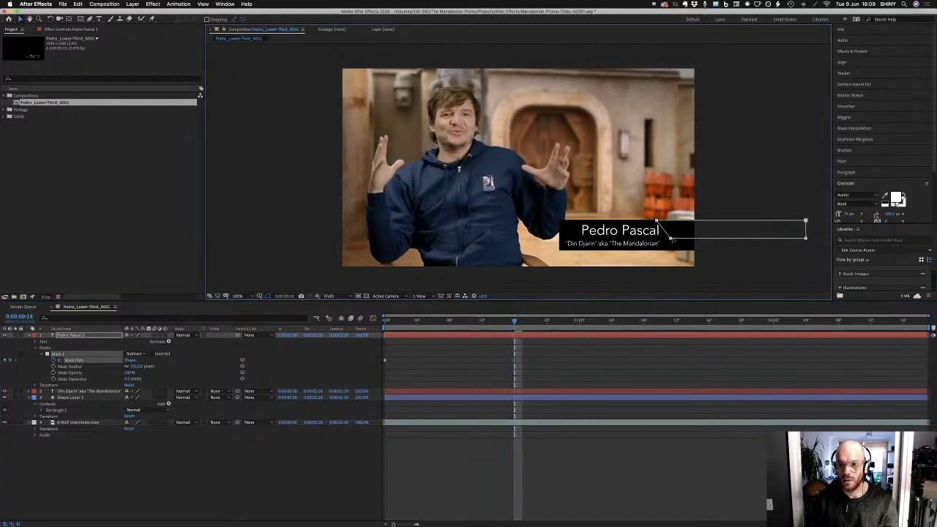
drag(671, 239, 707, 239)
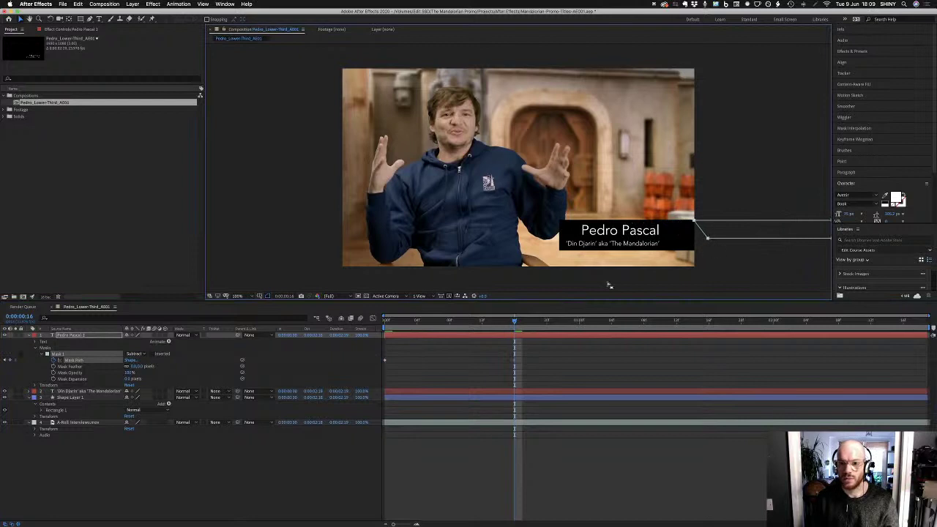
Play back the mask animation from the first frame to check the title reveal, and return to the start
drag(490, 320, 373, 318)
key(space)
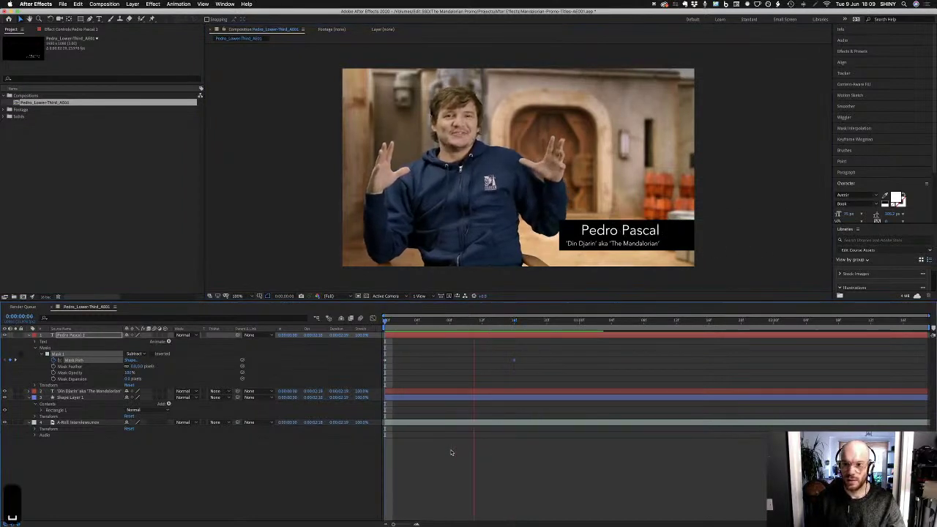
key(space)
key(space)
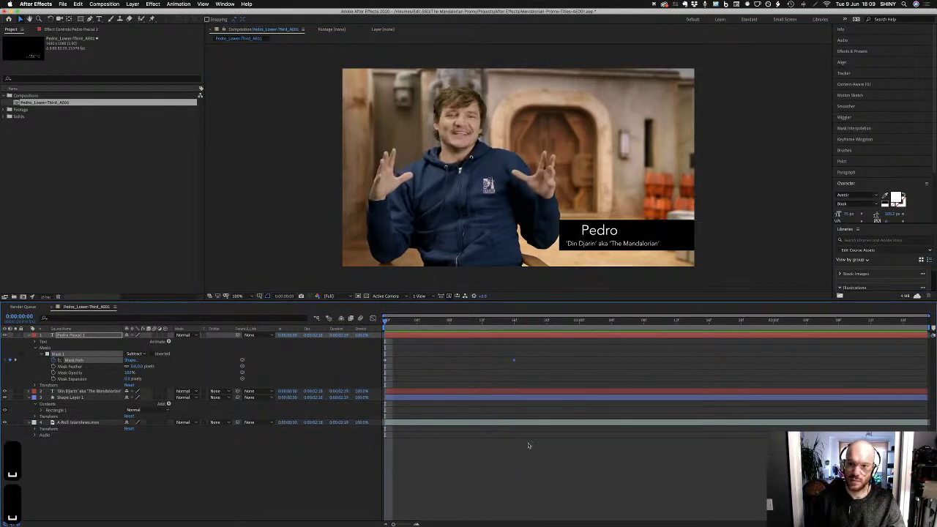
key(space)
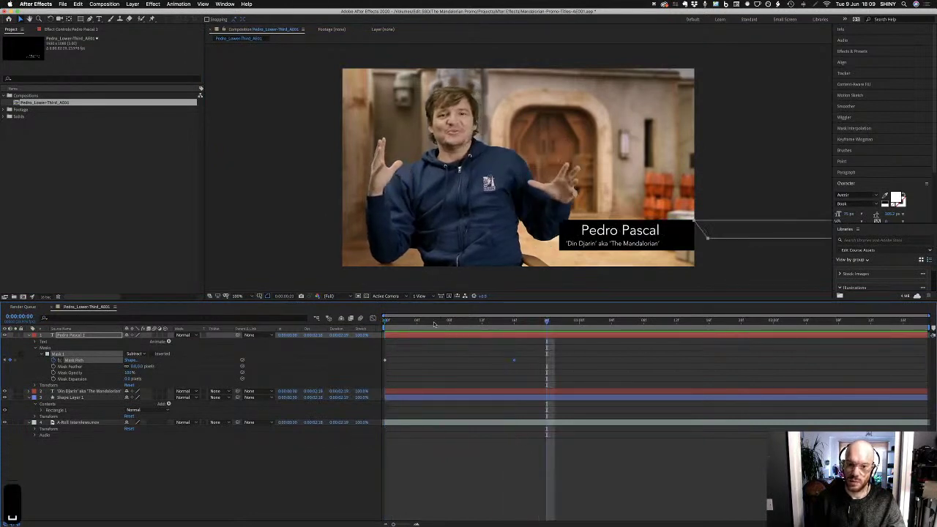
click(416, 322)
drag(416, 324, 385, 324)
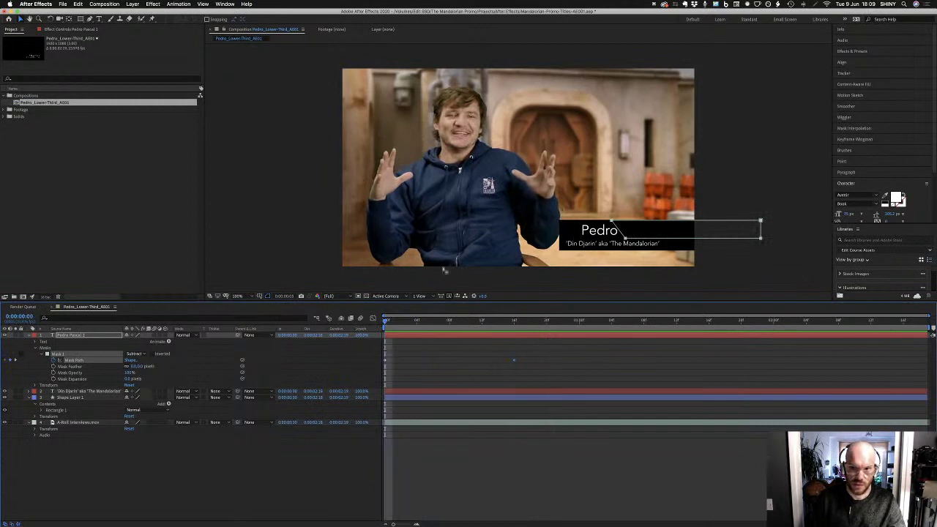
At 0:00:00:05, try Mask Feather values of 3 and 5 pixels on the Pedro Pascal 2 layer's mask
click(426, 323)
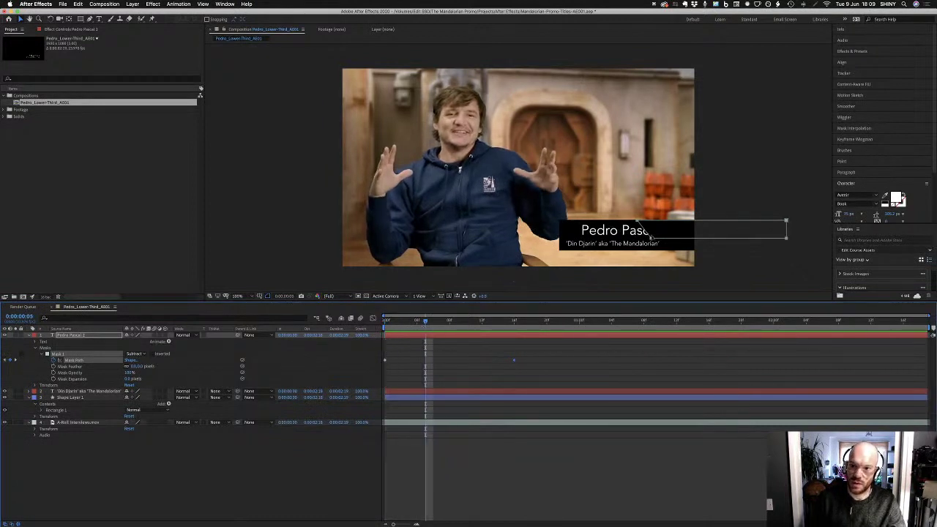
click(588, 474)
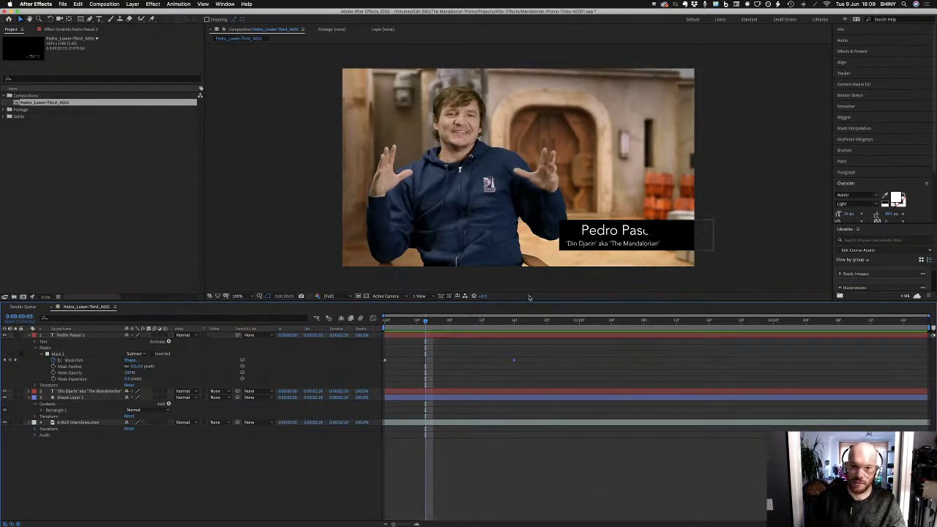
click(134, 367)
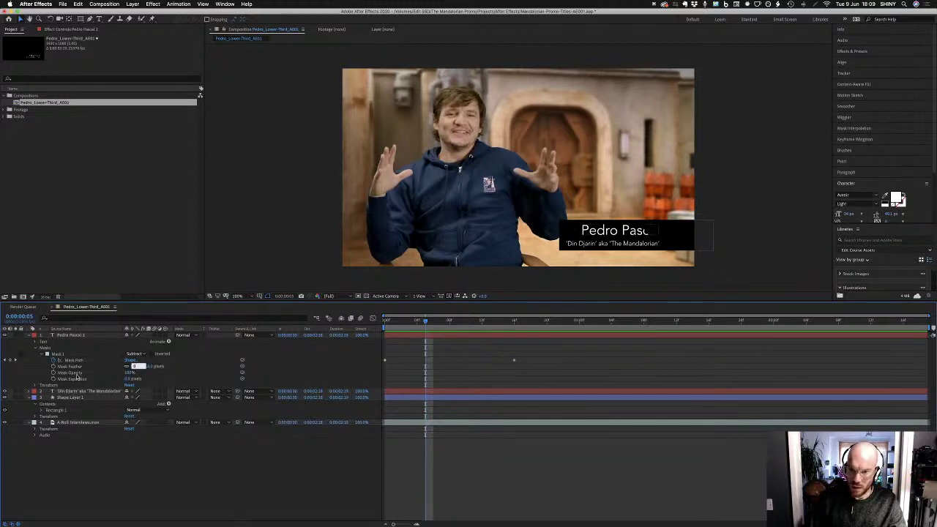
text(3)
key(Return)
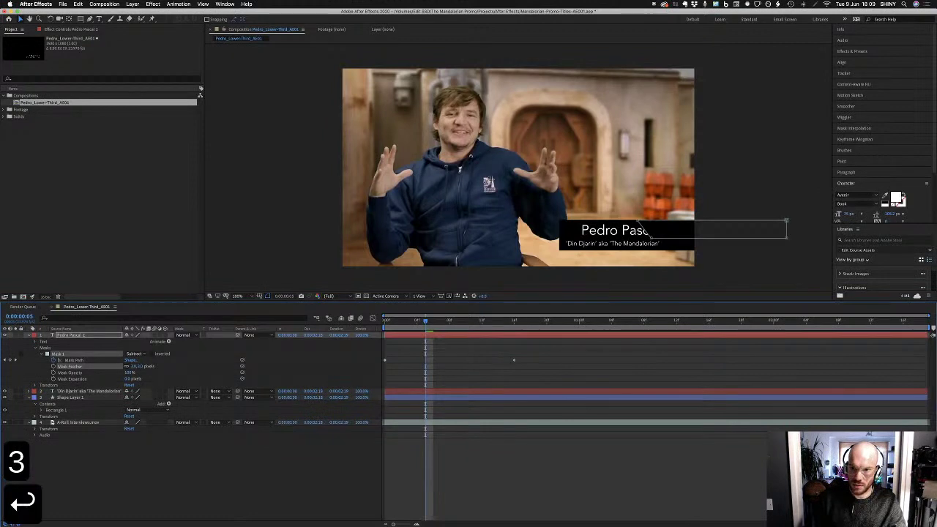
click(132, 366)
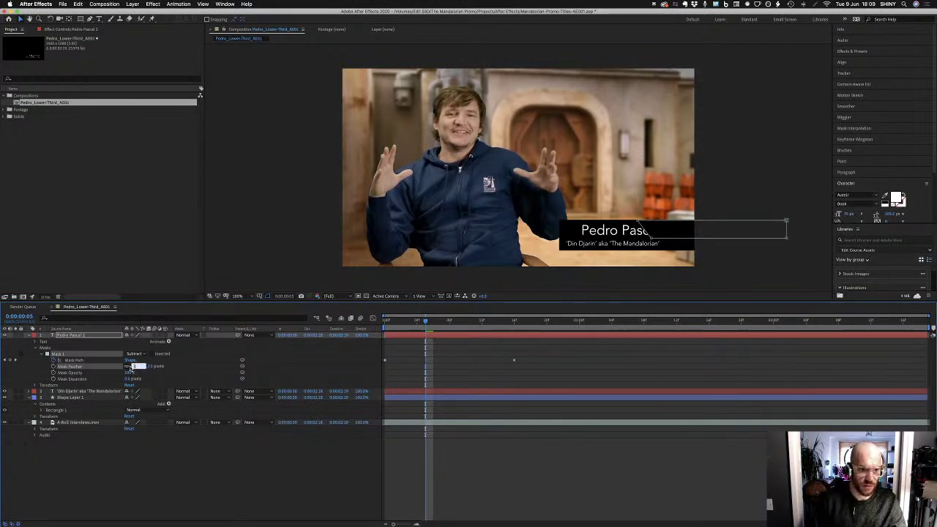
text(5)
key(Return)
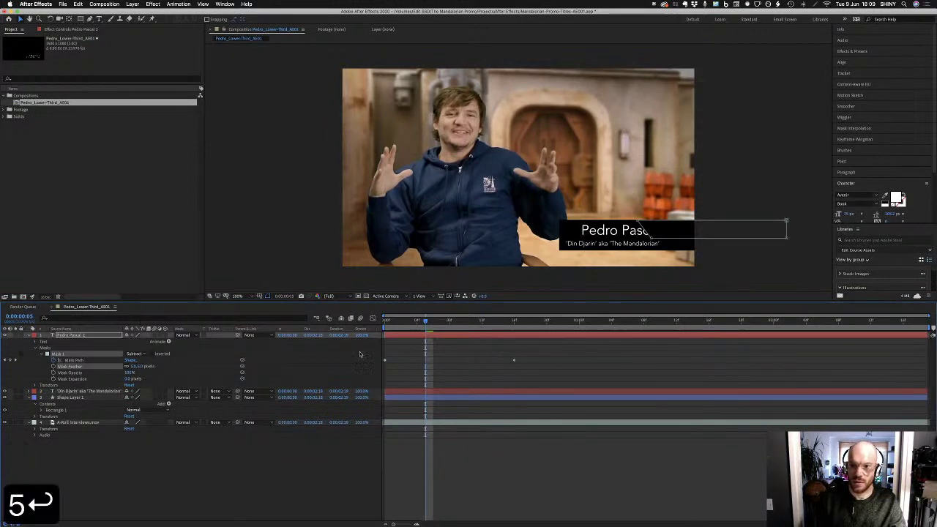
Set the Mask Feather of Mask 1 to 10 pixels and deselect the layer to view the softened edge
click(457, 483)
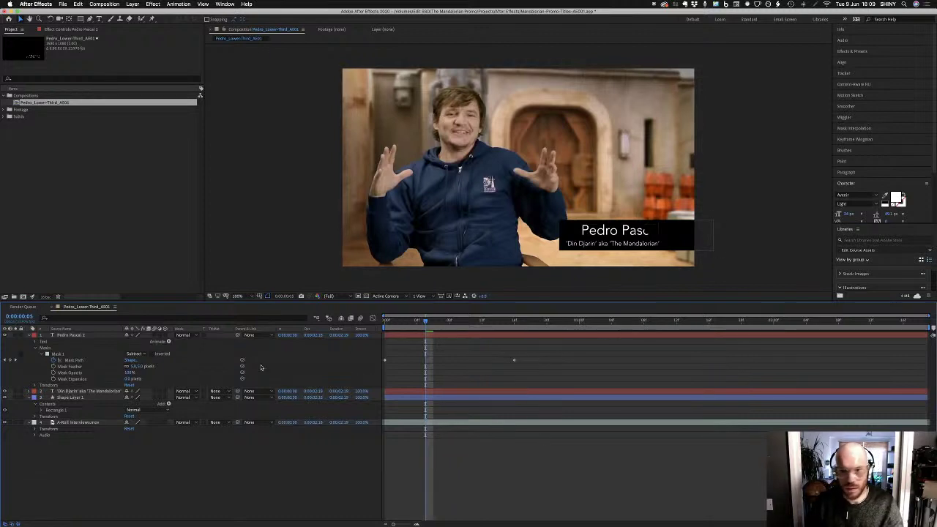
click(139, 367)
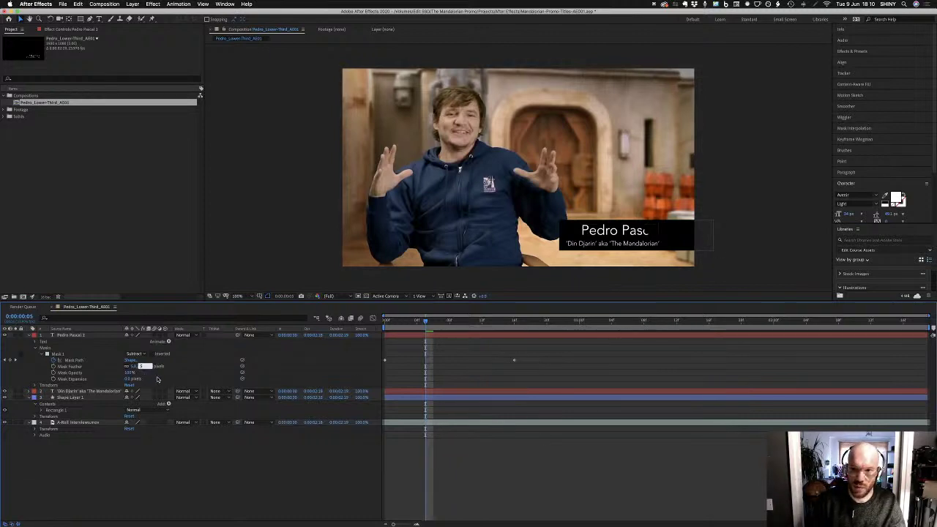
text(10)
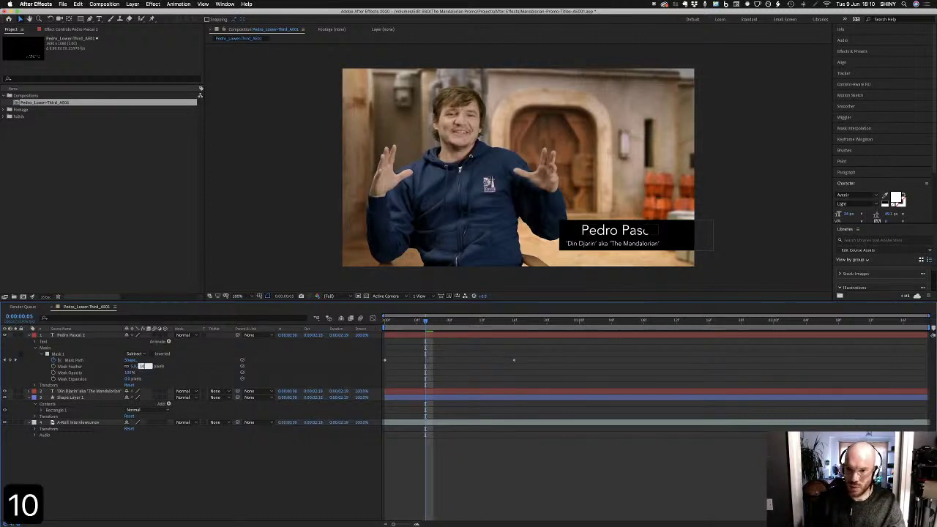
key(Return)
click(652, 233)
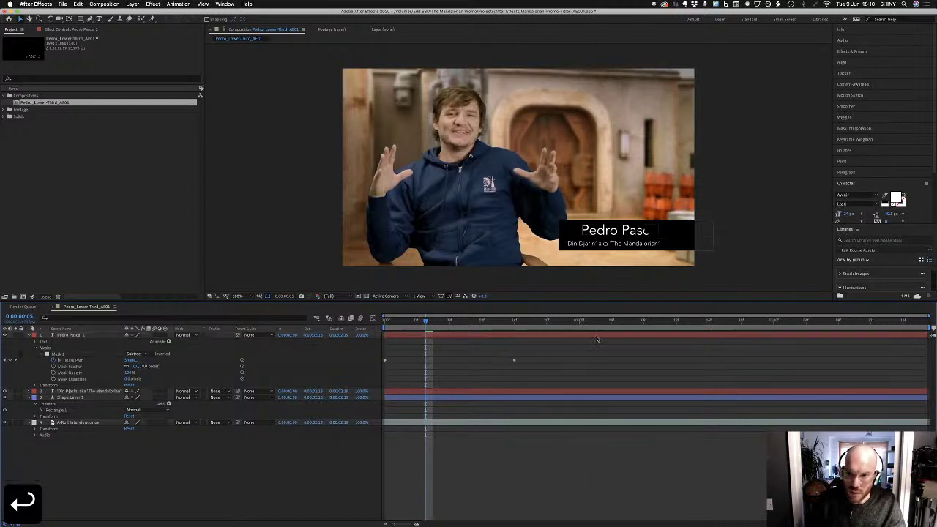
At the first frame, nudge the whole mask on the Pedro Pascal 2 layer slightly left and apply the transform
click(432, 336)
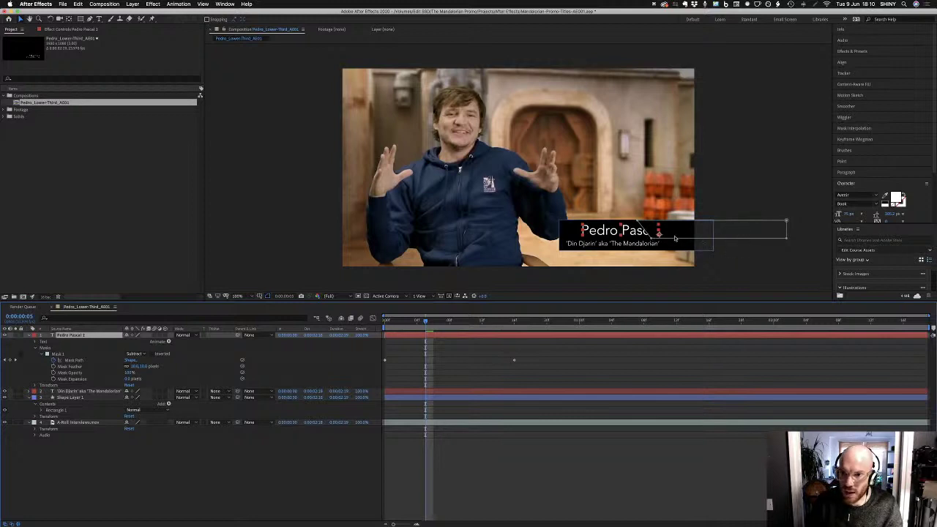
drag(426, 320, 386, 320)
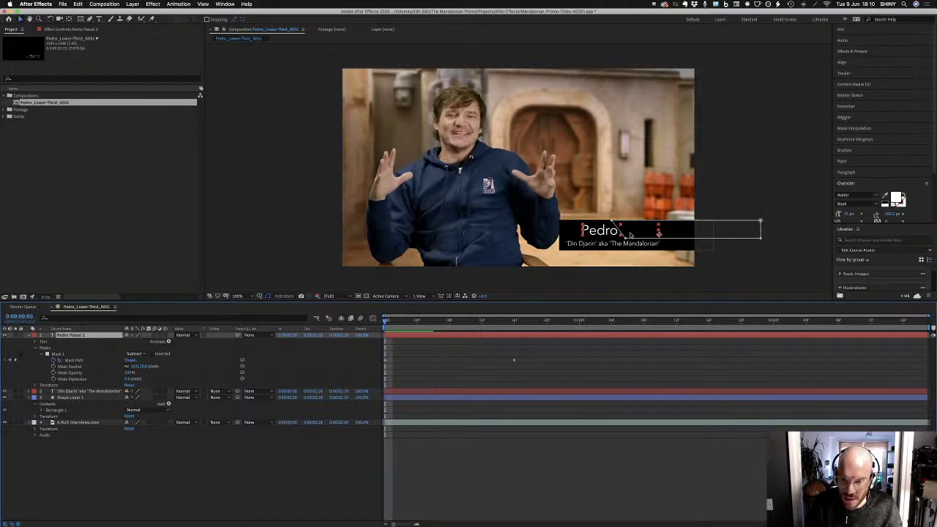
click(504, 458)
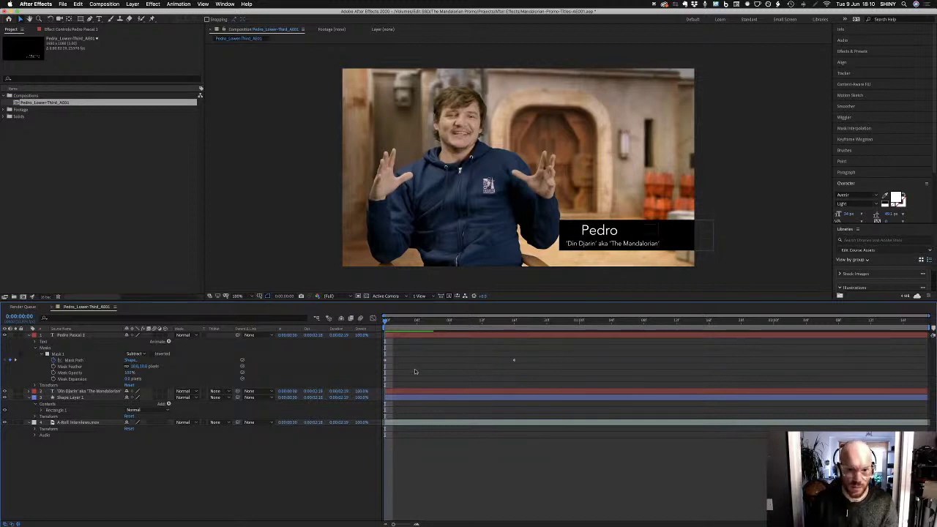
click(626, 230)
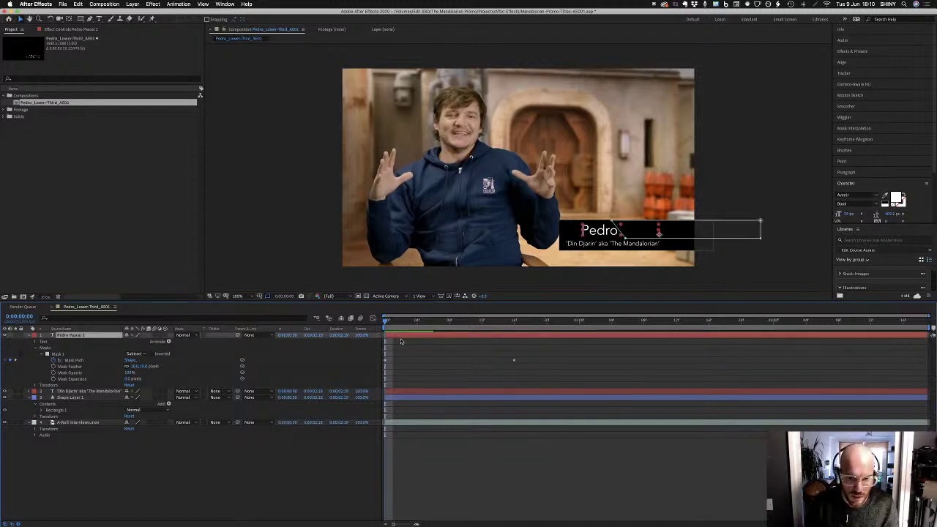
click(611, 222)
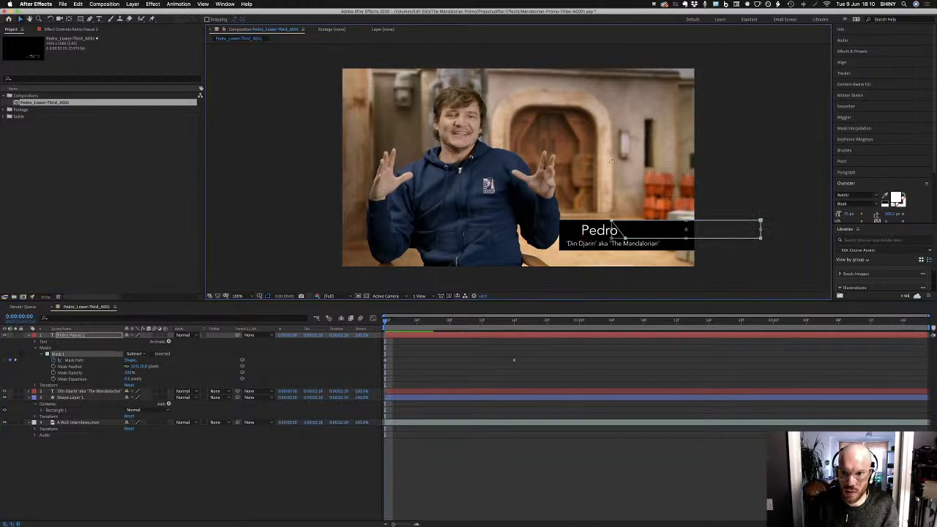
key(Left)
key(Left)
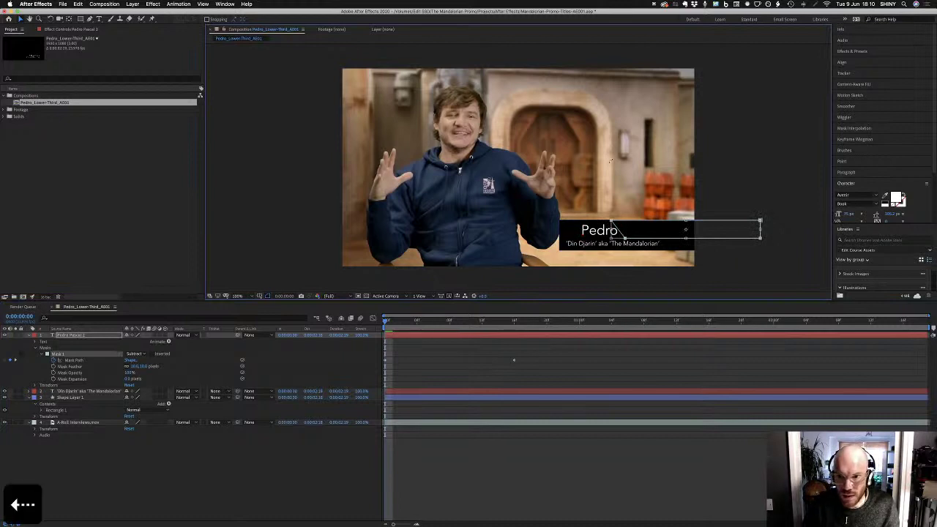
key(Return)
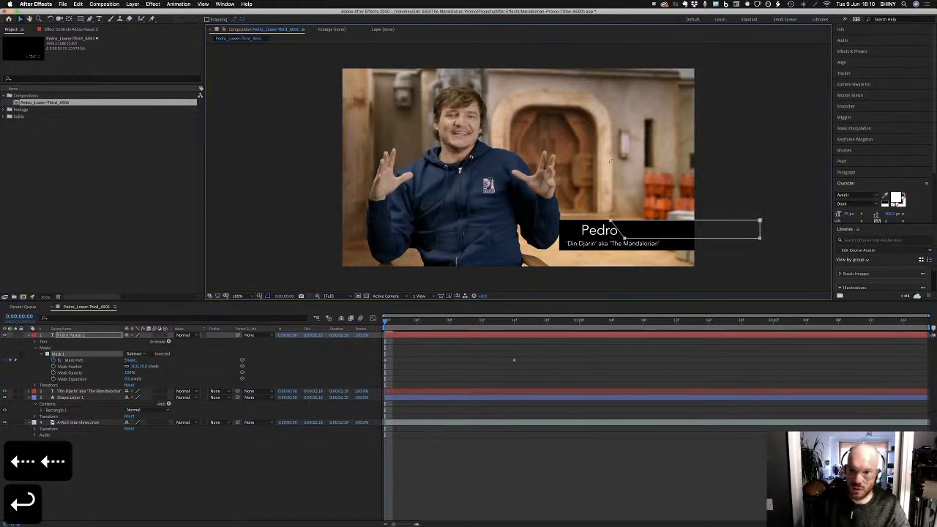
Deselect the layer and play back the feathered mask reveal of the title
click(425, 408)
key(space)
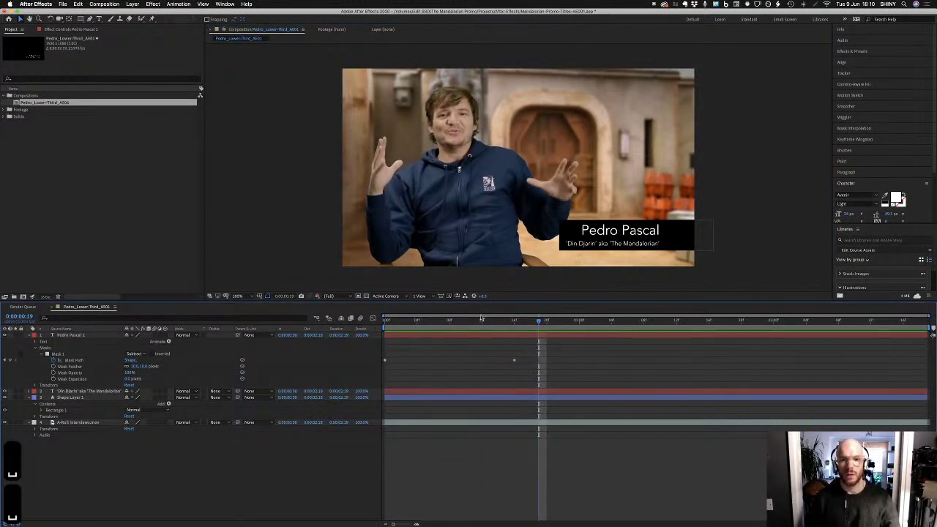
key(space)
key(space)
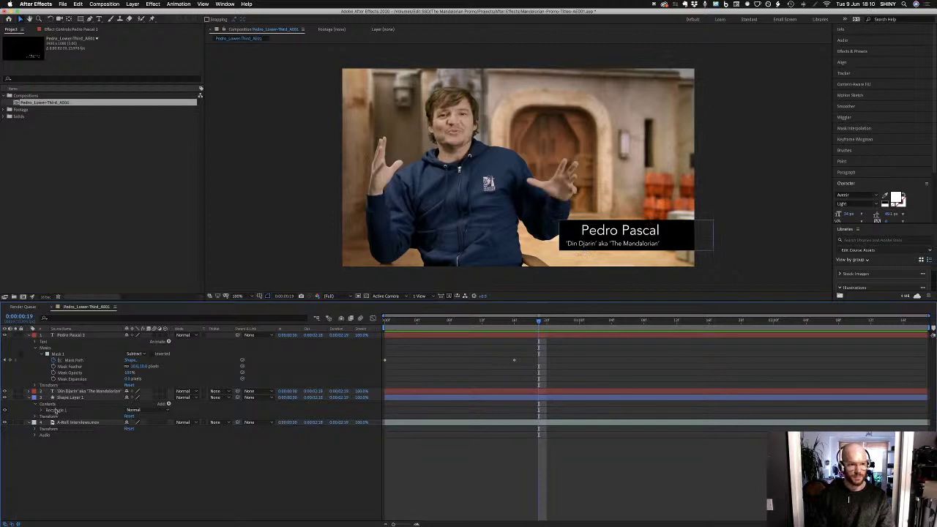
Draw a rectangular mask over the 'Din Djarin' aka 'The Mandalorian' text layer and set its mode to Subtract
click(75, 391)
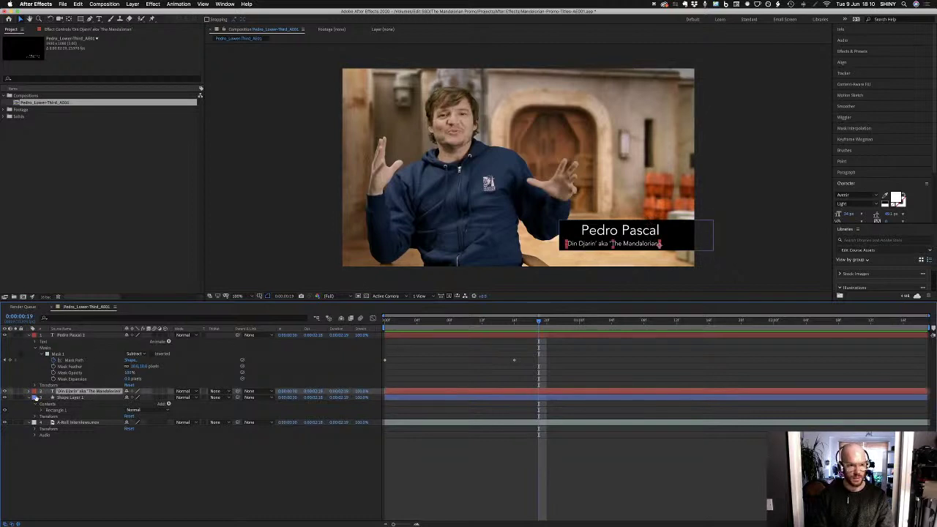
click(33, 392)
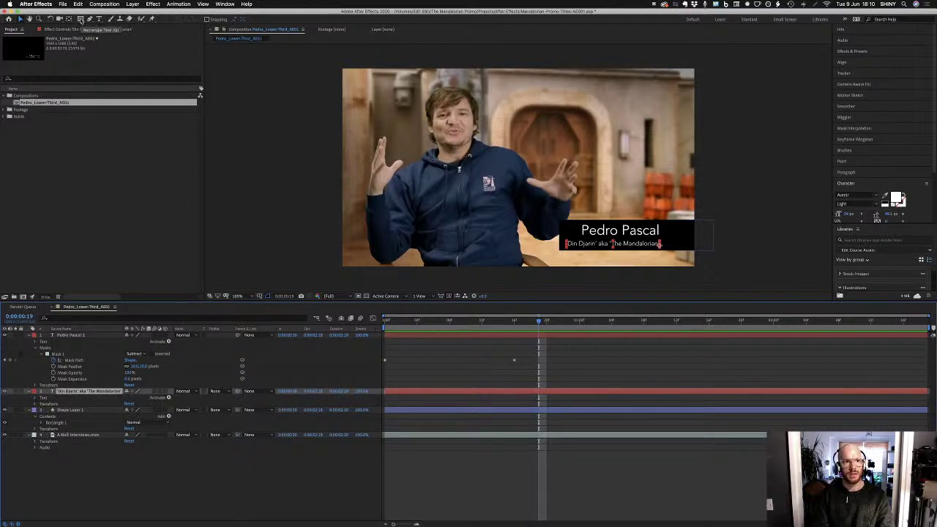
click(80, 19)
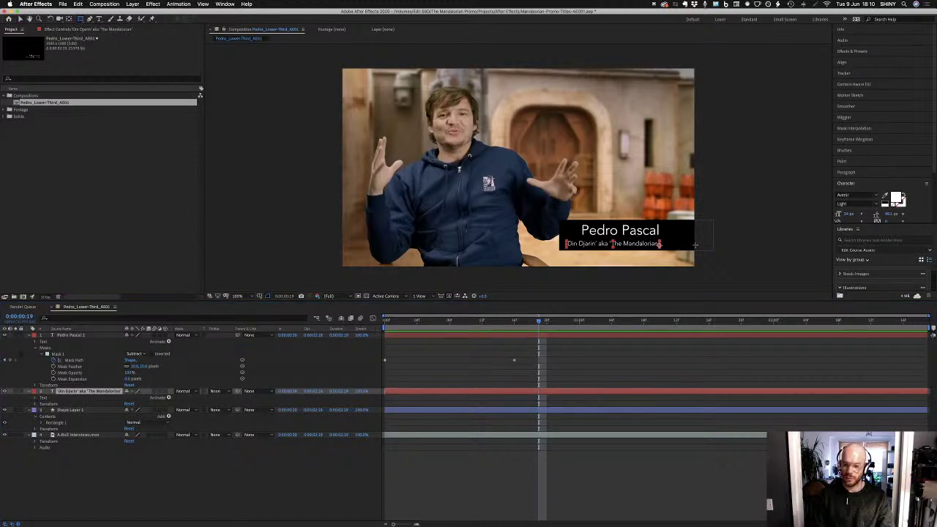
drag(718, 255, 562, 236)
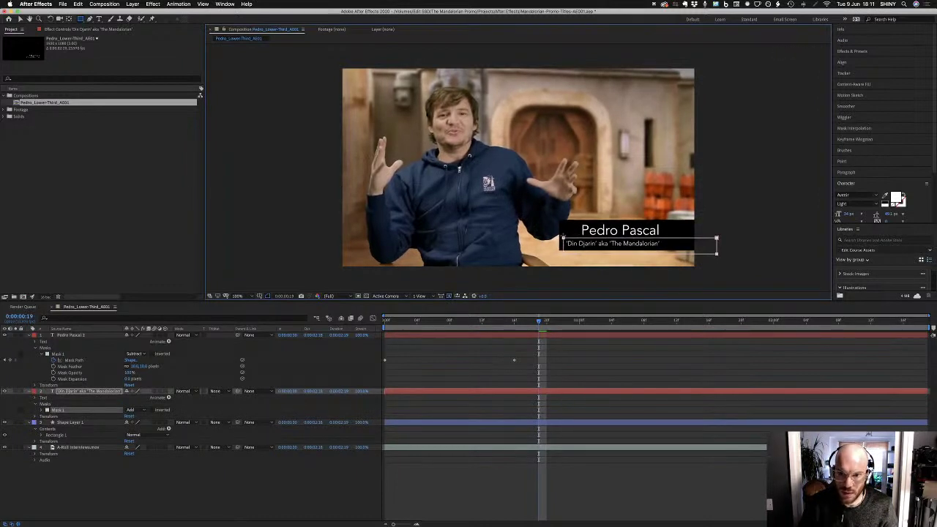
click(133, 410)
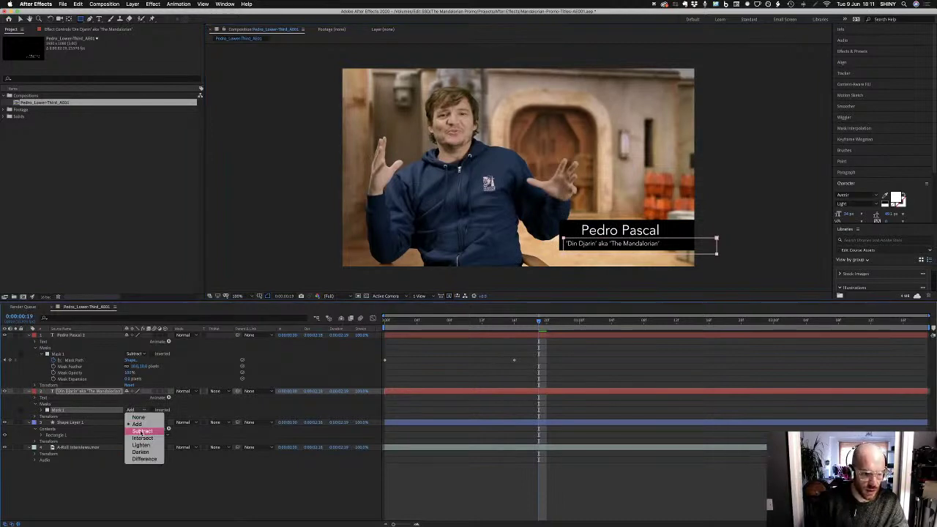
click(142, 432)
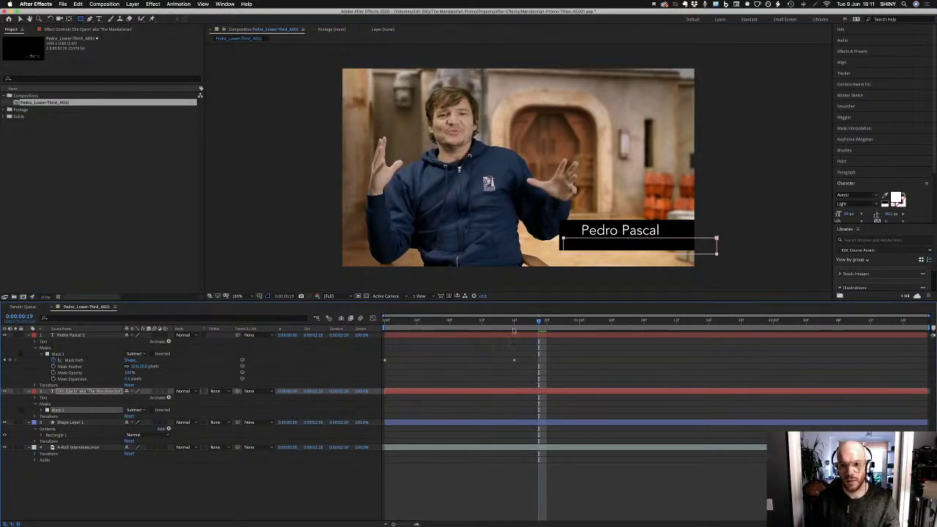
At the first frame, slant the subtitle mask's left edge by shifting its lower-left corner inward, and set its Mask Feather to 10 pixels
drag(516, 322, 386, 321)
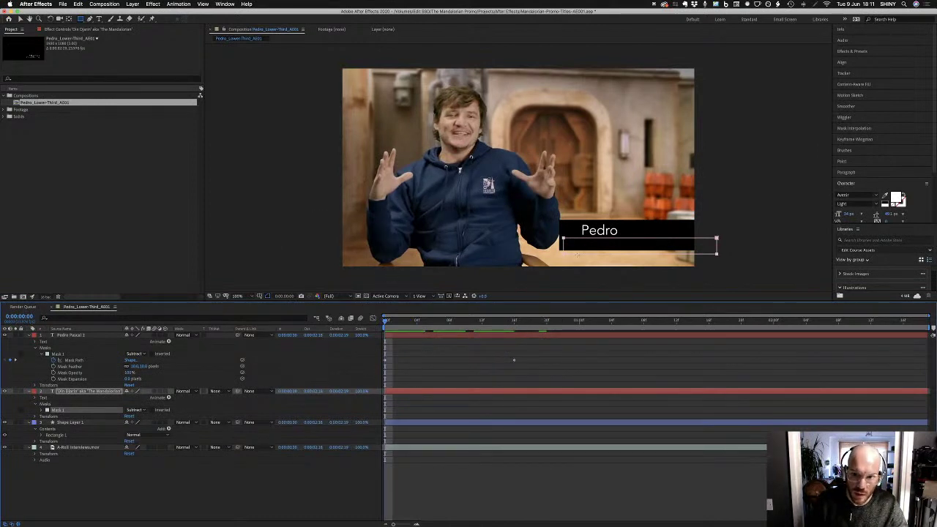
key(v)
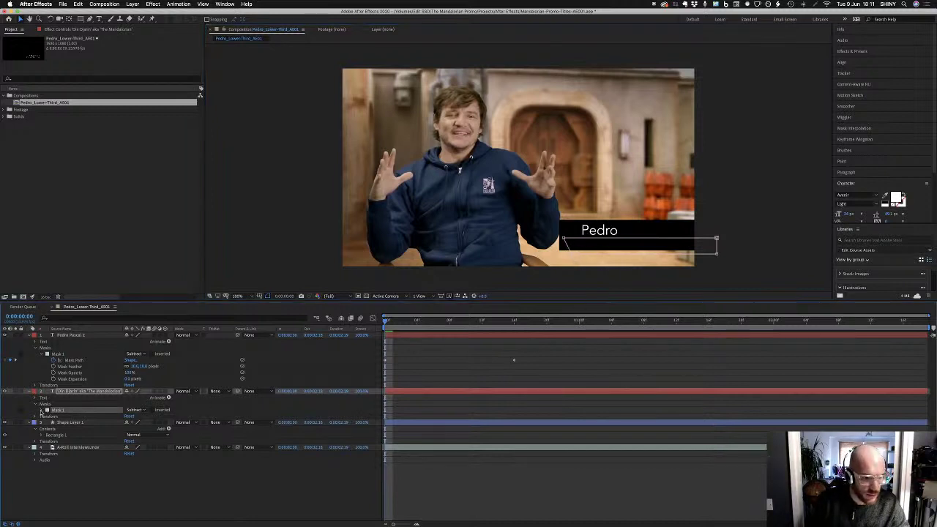
click(41, 410)
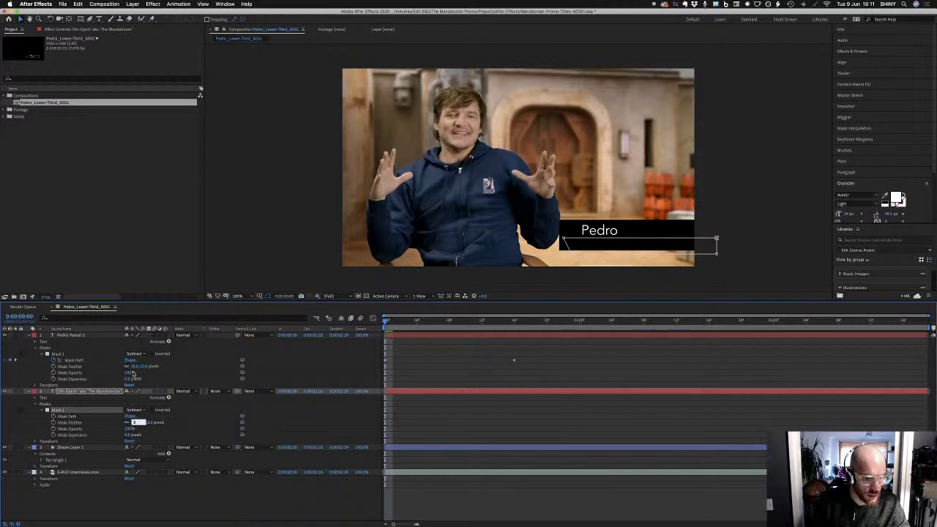
text(10)
key(Return)
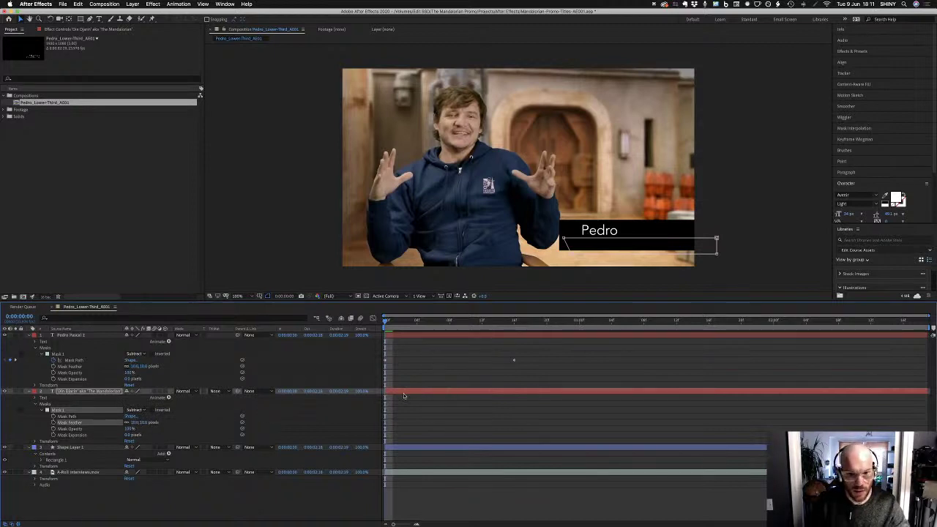
Keyframe the subtitle's Mask Path at the first frame, and at 0:00:01:02 move the mask right until it clears the text
click(68, 416)
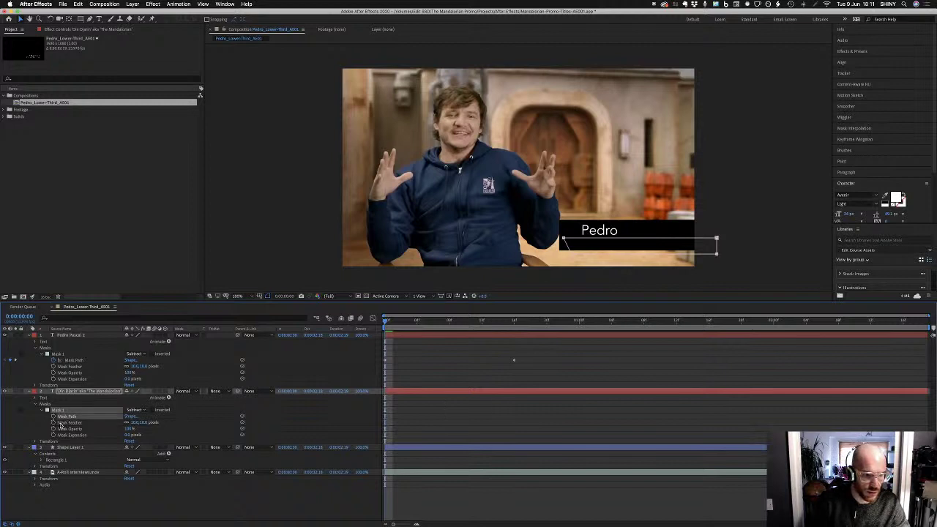
click(54, 417)
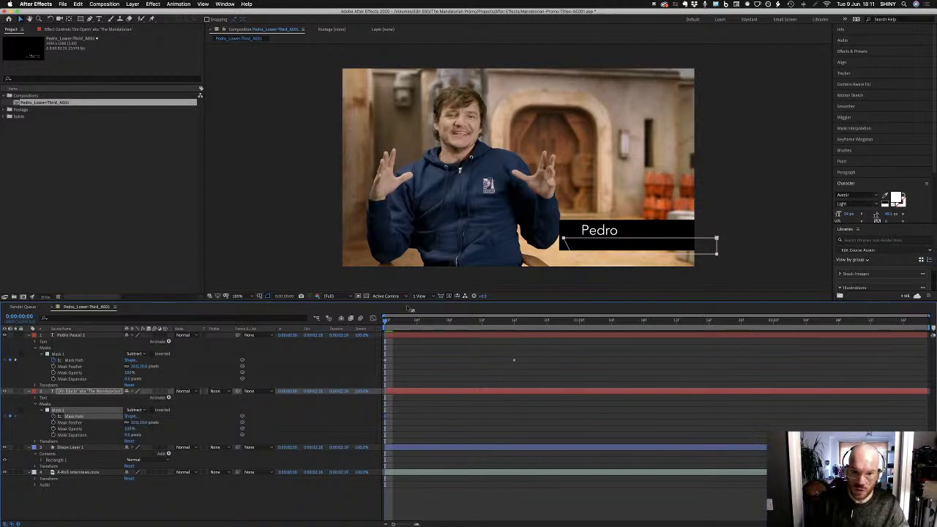
drag(386, 321, 514, 324)
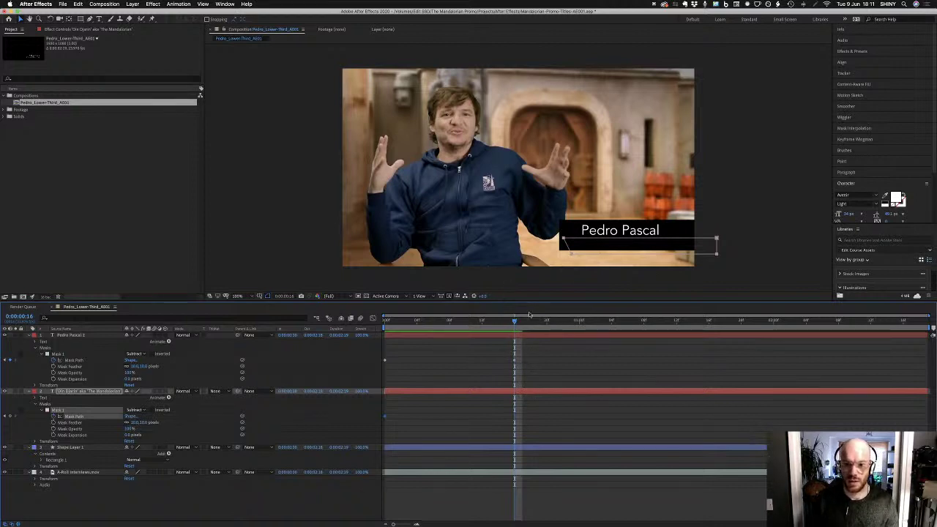
key(space)
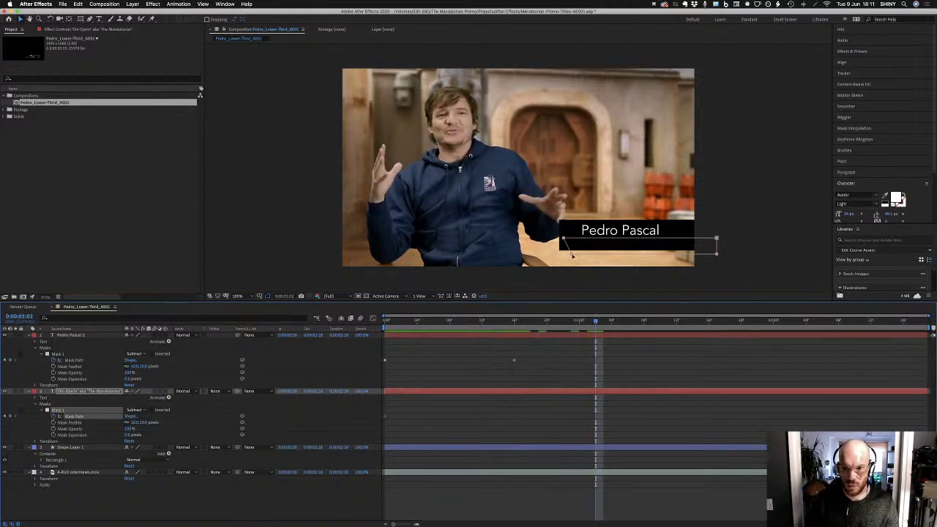
drag(573, 256, 703, 238)
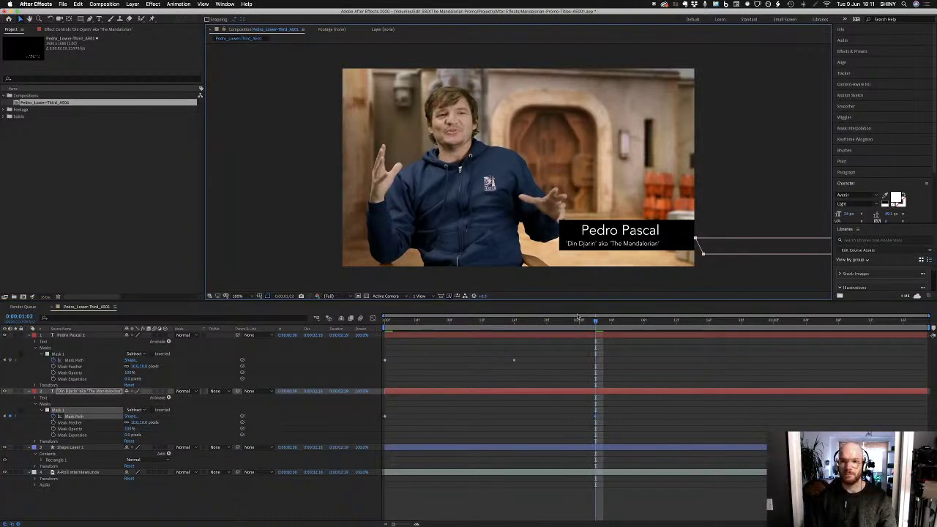
Return to the first frame, deselect the subtitle layer and play back both text reveals
drag(594, 322, 391, 324)
key(space)
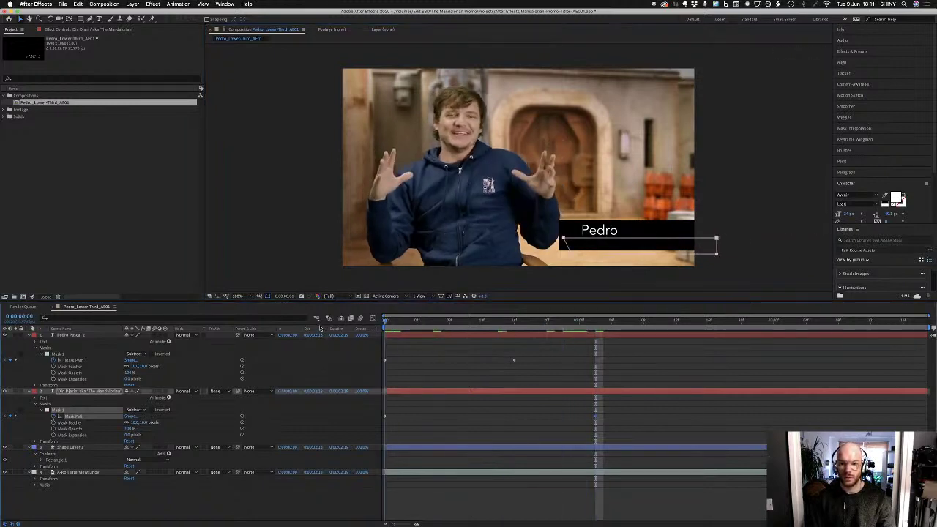
key(space)
click(456, 514)
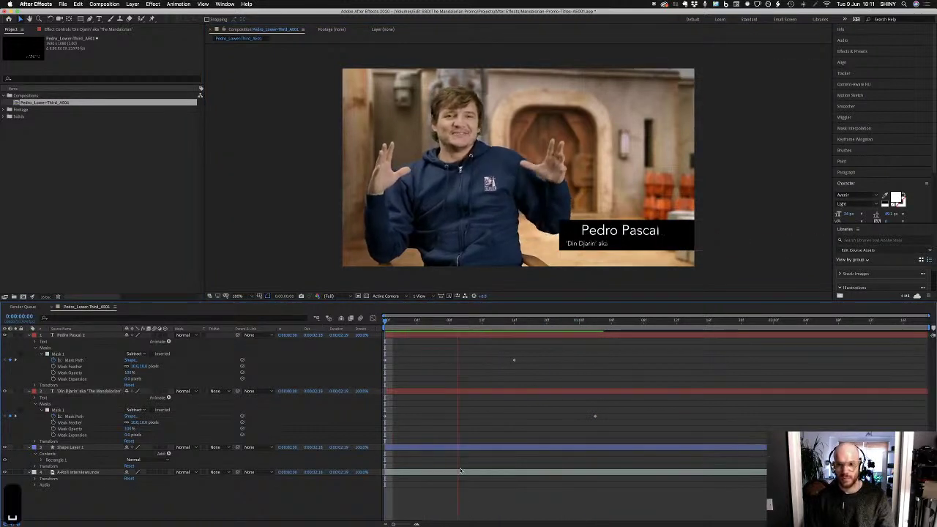
key(space)
Shift the 'Din Djarin' subtitle layer about 5 frames later in the timeline and play back the staggered reveal
click(442, 392)
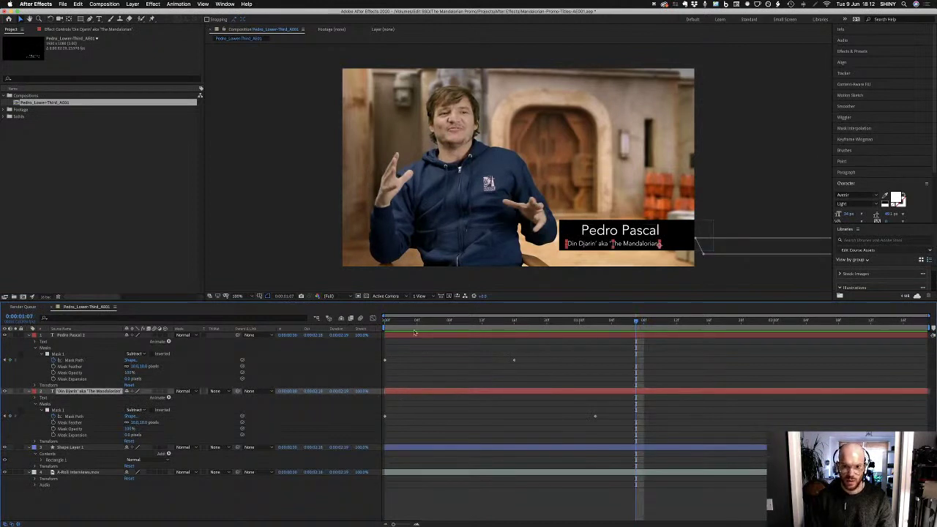
drag(413, 321, 385, 333)
drag(407, 393, 446, 394)
click(493, 474)
key(space)
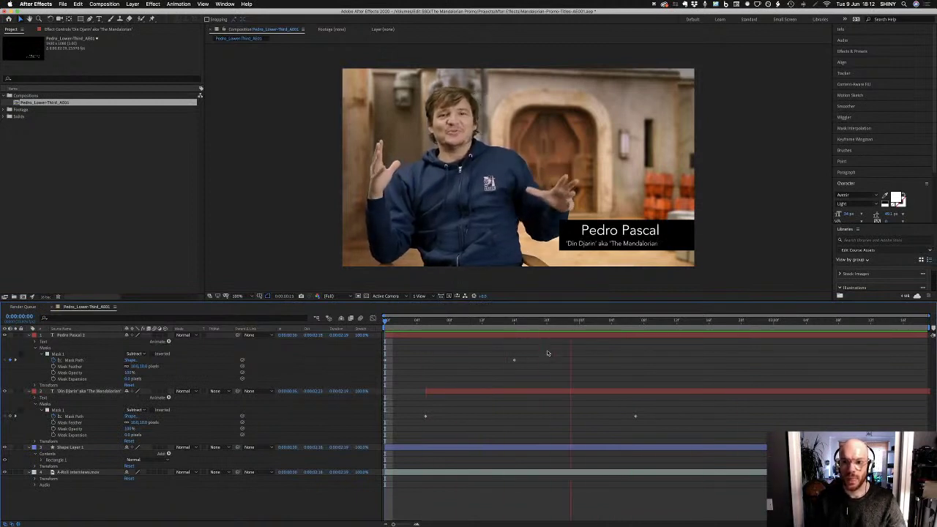
key(space)
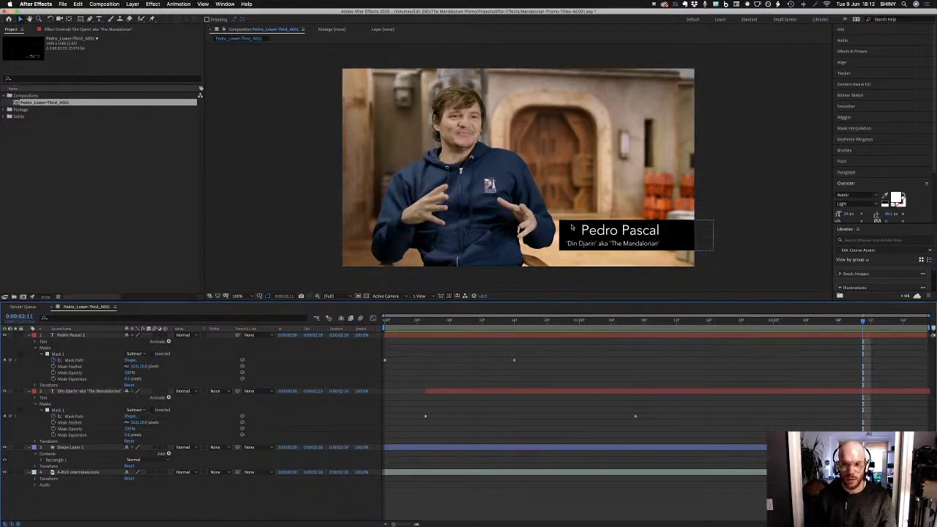
Expand Rectangle 1 in the contents of Shape Layer 1 and select its Rectangle Path 1
click(573, 227)
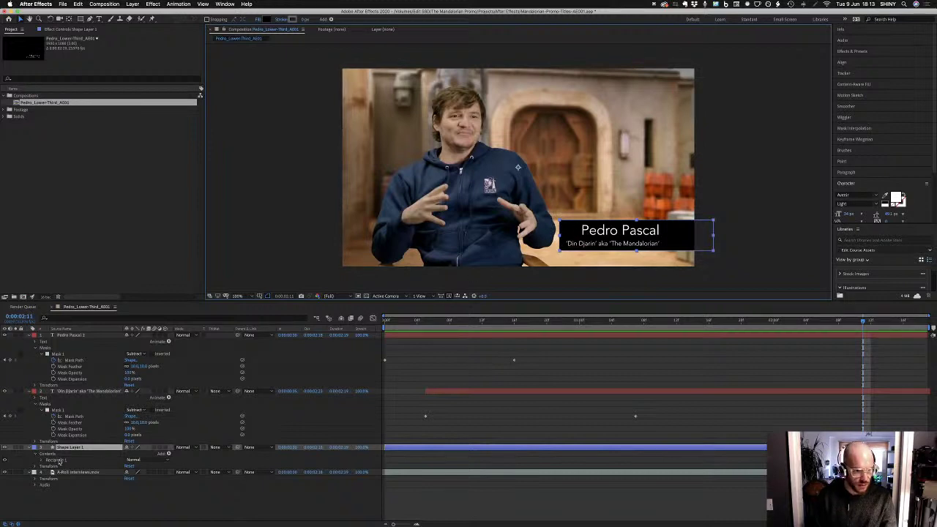
click(55, 461)
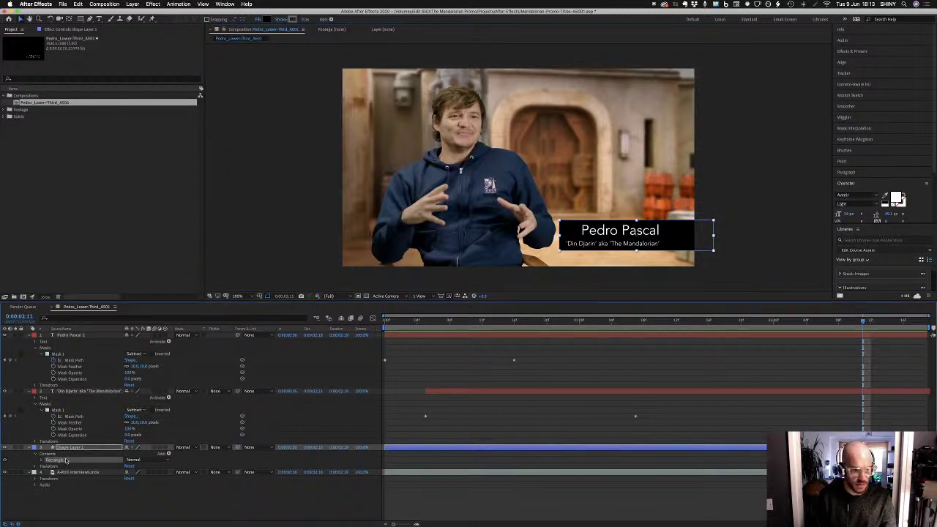
right_click(76, 463)
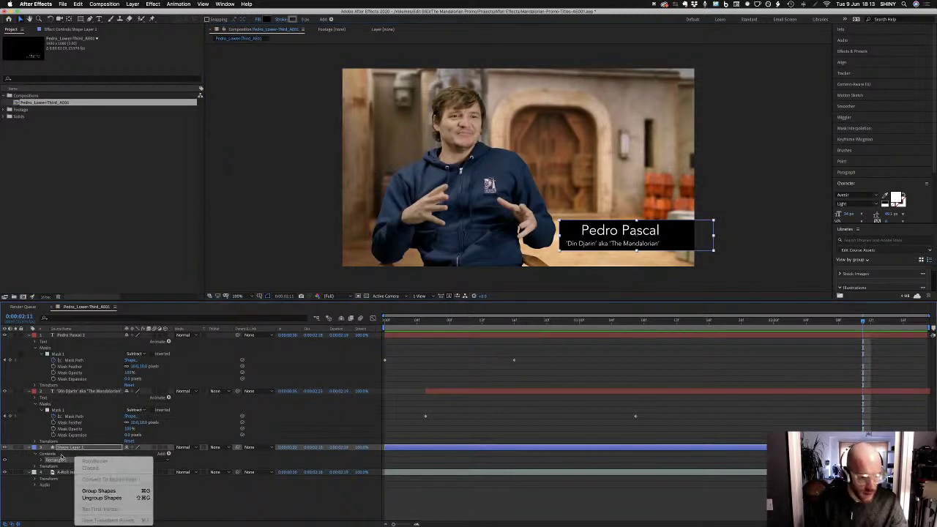
click(40, 461)
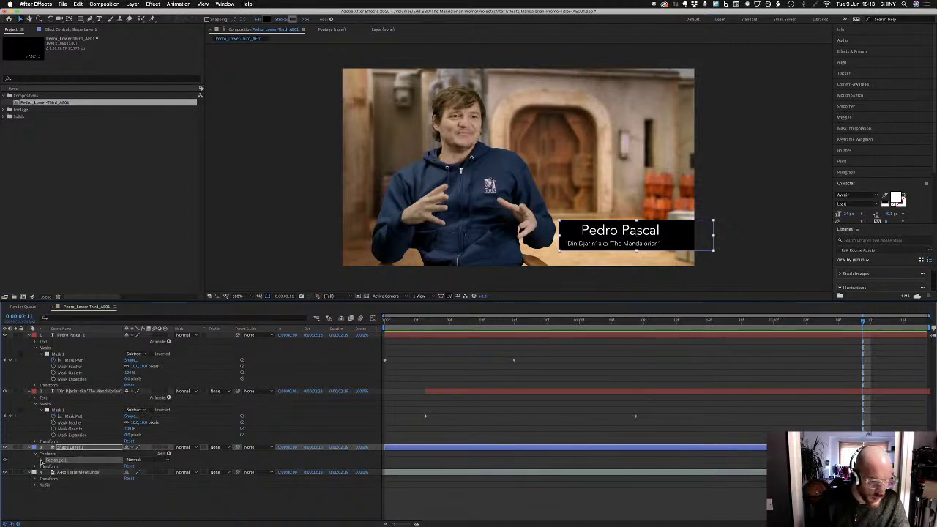
click(41, 461)
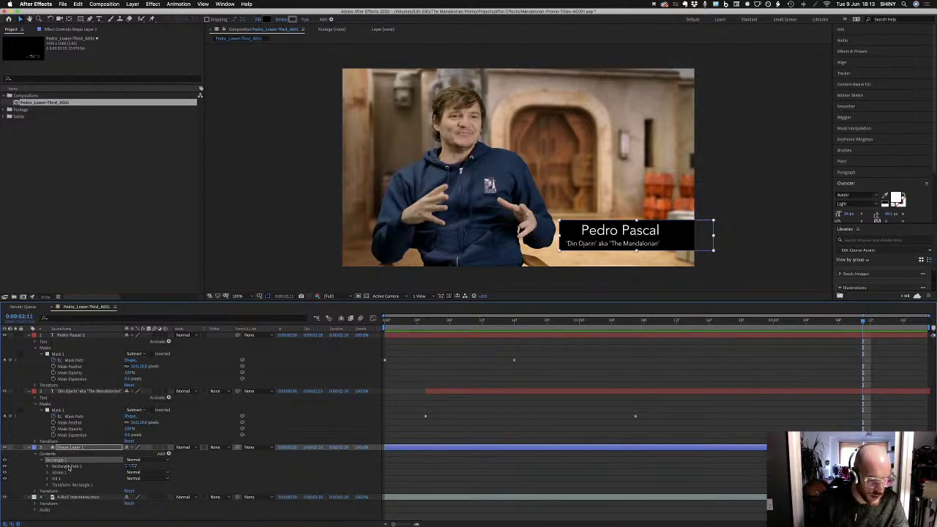
click(68, 466)
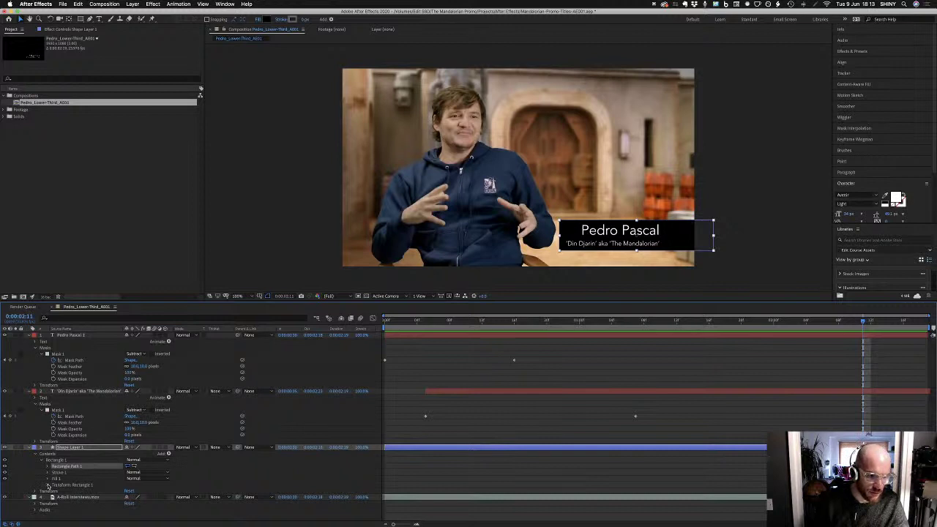
Expand the Rectangle 1 transform properties, try a different Scale for the black rectangle, and undo the change
click(48, 486)
scroll(50, 488, down, 1)
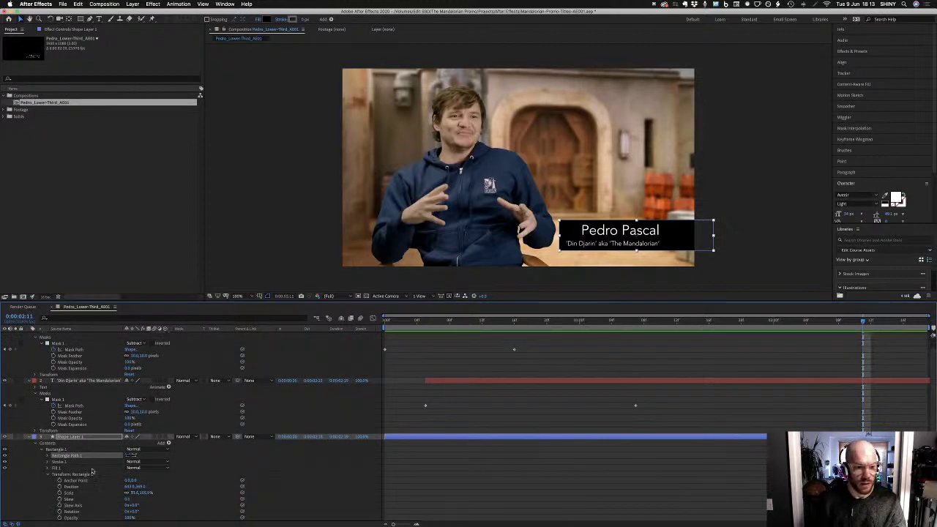
drag(134, 494, 152, 507)
key(super+z)
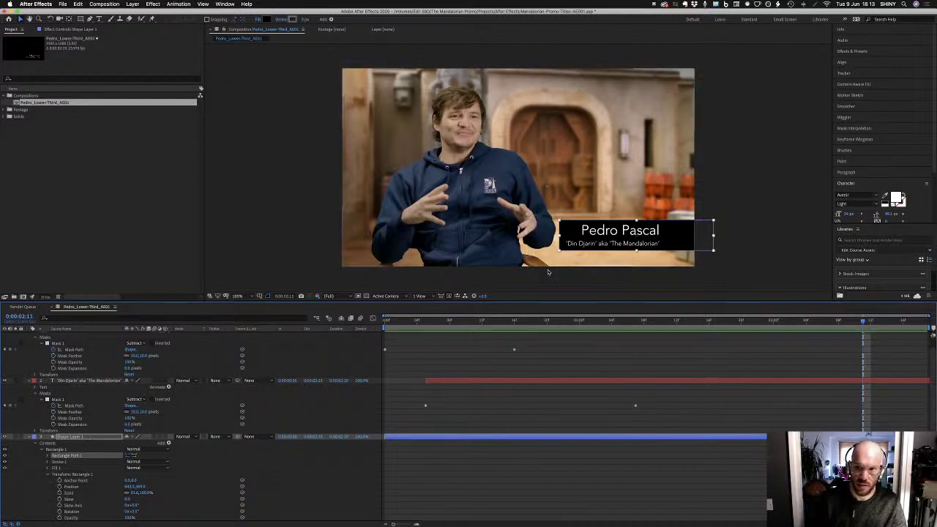
Convert Rectangle Path 1 of the black rectangle to a Bezier path and select the converted path
right_click(76, 458)
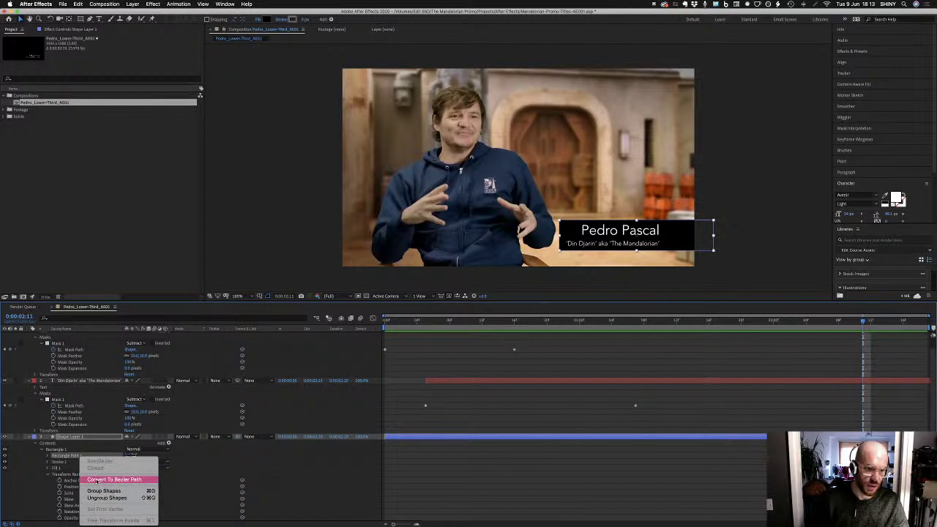
click(96, 480)
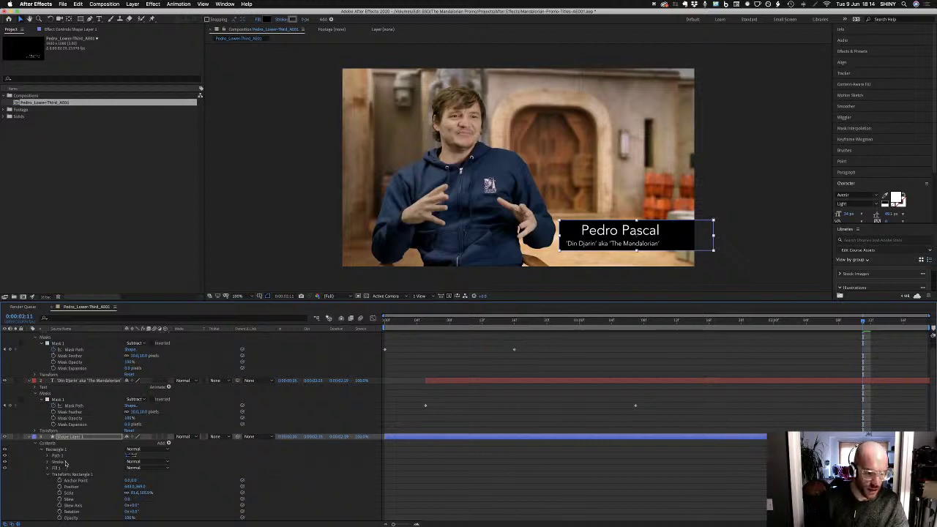
click(562, 224)
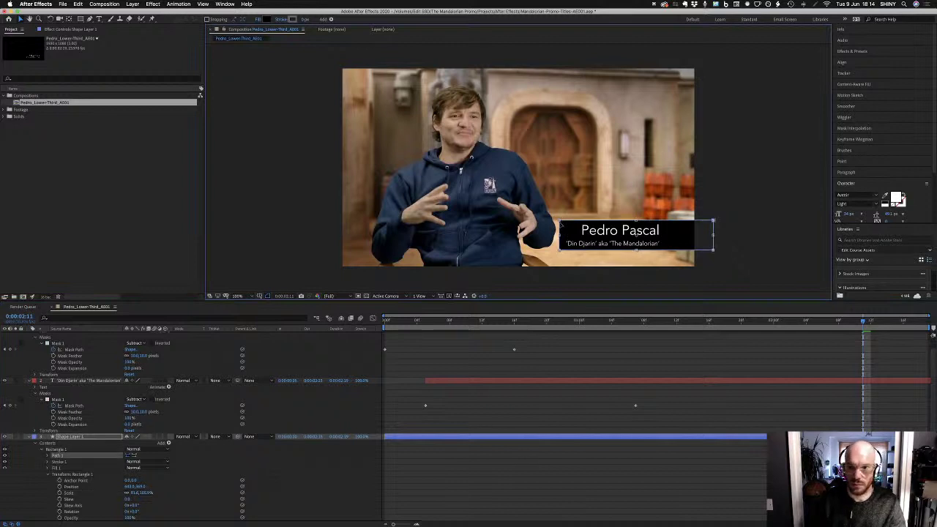
Try to move the black rectangle's upper-left path corner, undo the move, and select the 'Din Djarin' text layer
drag(562, 223, 562, 220)
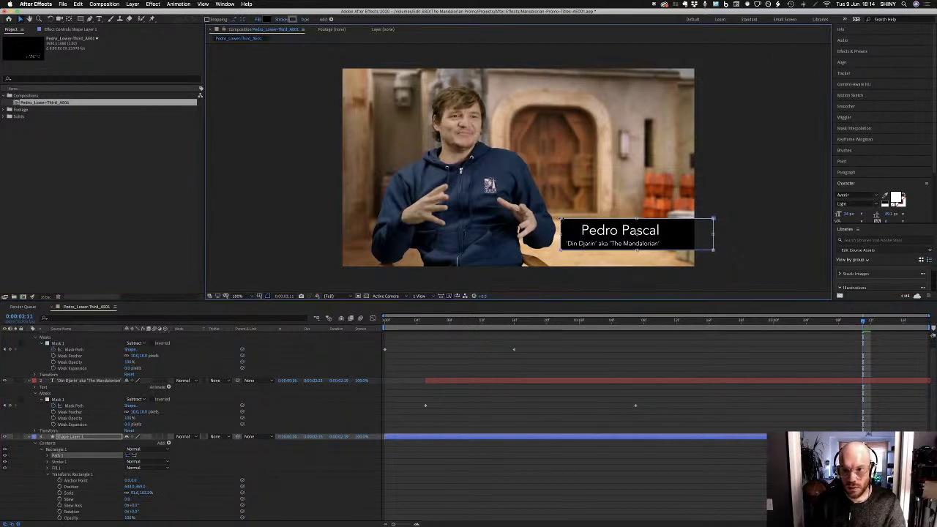
key(super+z)
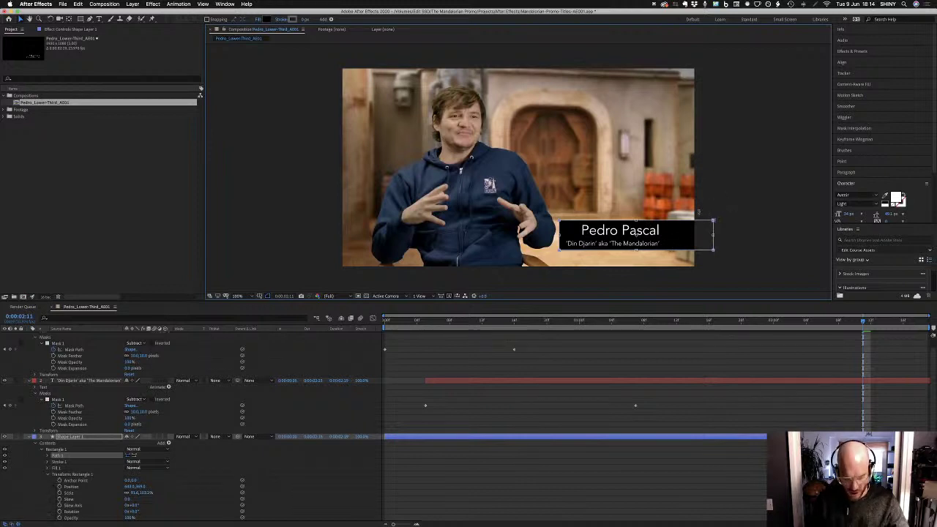
key(v)
key(super+z)
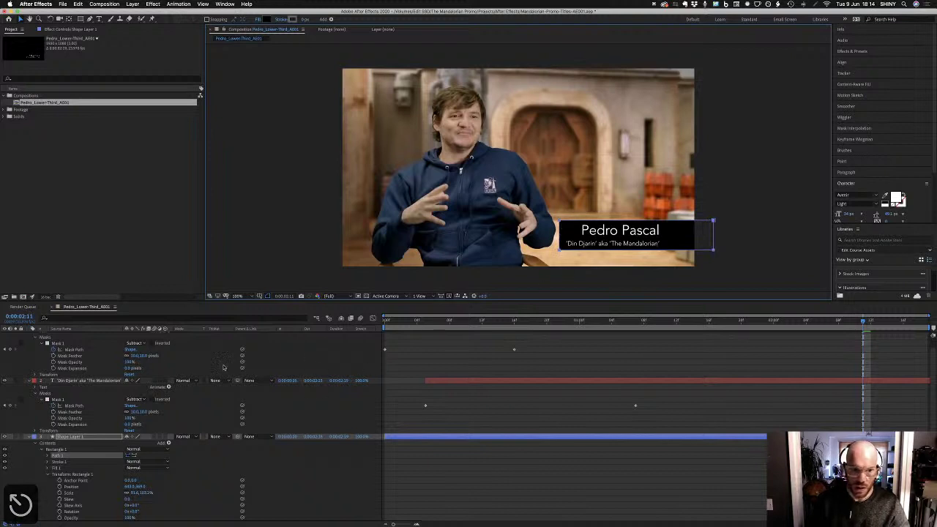
click(593, 241)
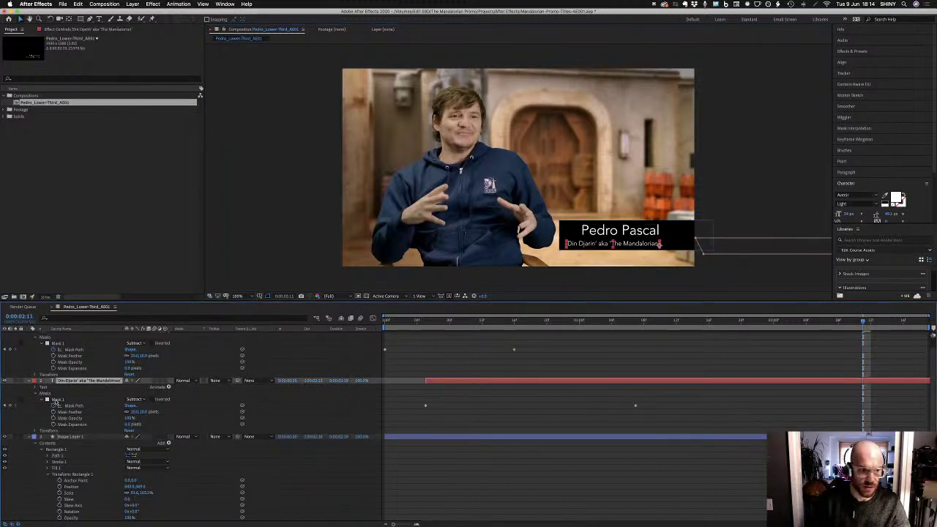
Select Path 1 of the black rectangle in Shape Layer 1 and move its two left corners to form a slanted left edge
click(56, 401)
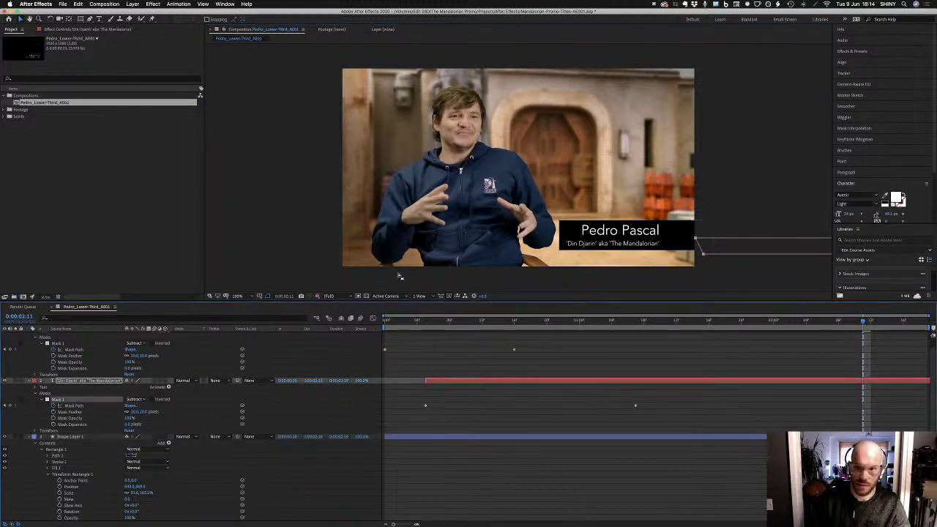
click(81, 437)
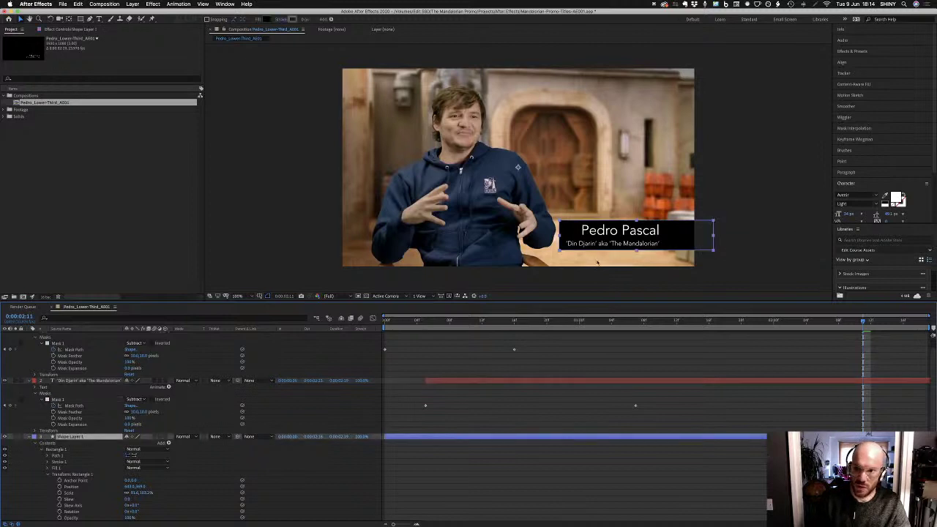
double_click(561, 224)
click(559, 236)
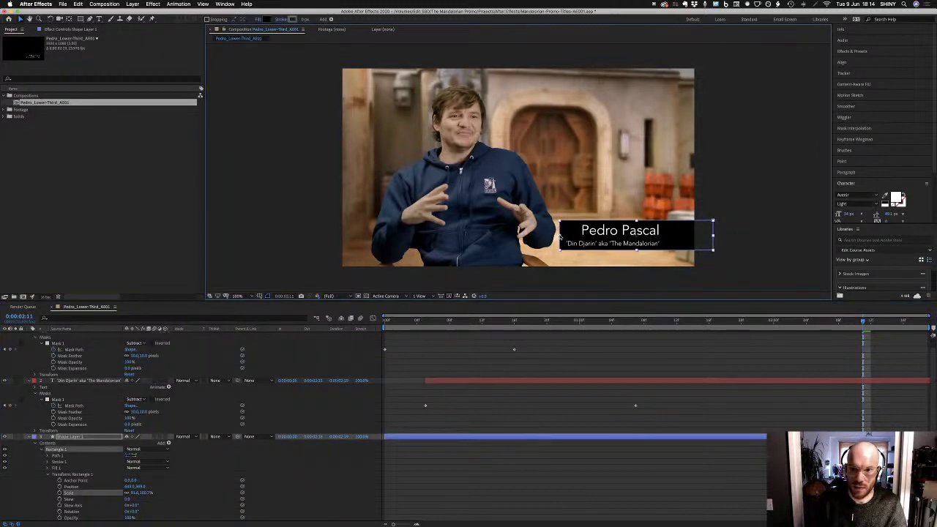
click(73, 454)
click(64, 457)
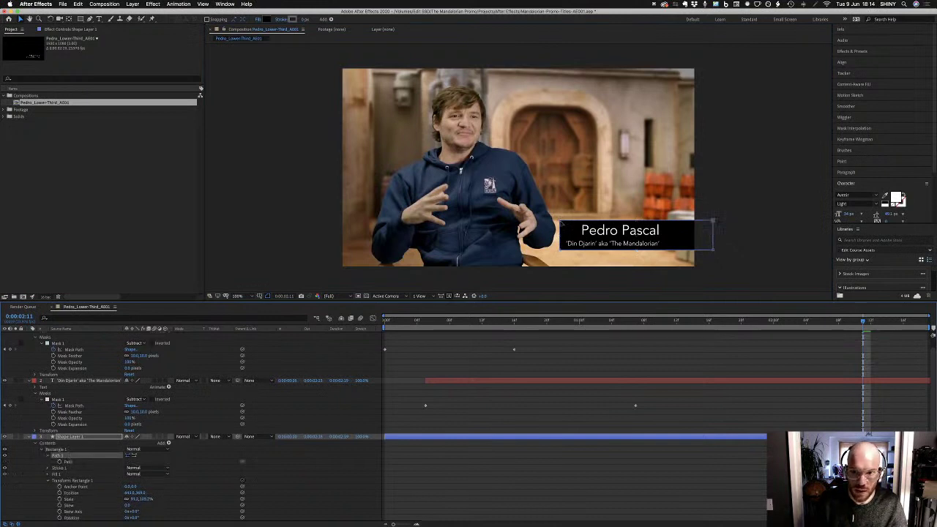
drag(561, 221, 546, 252)
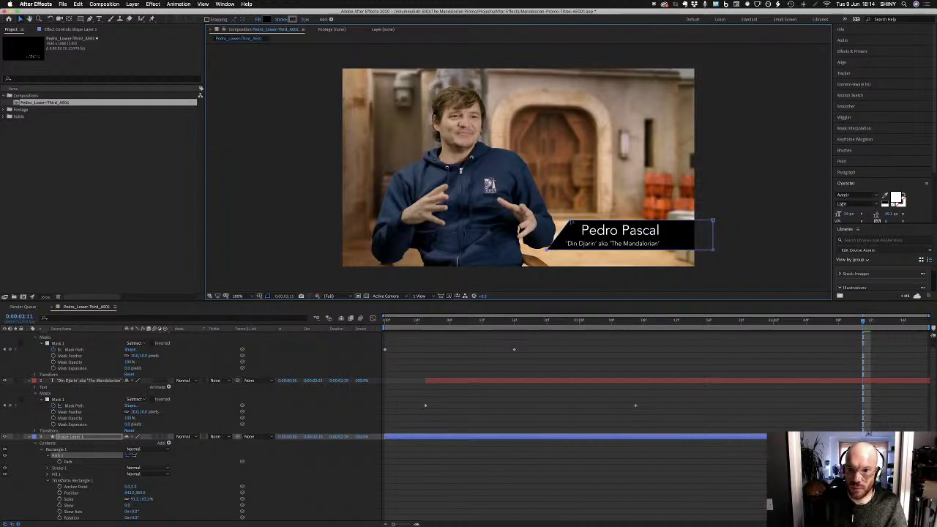
drag(573, 223, 569, 220)
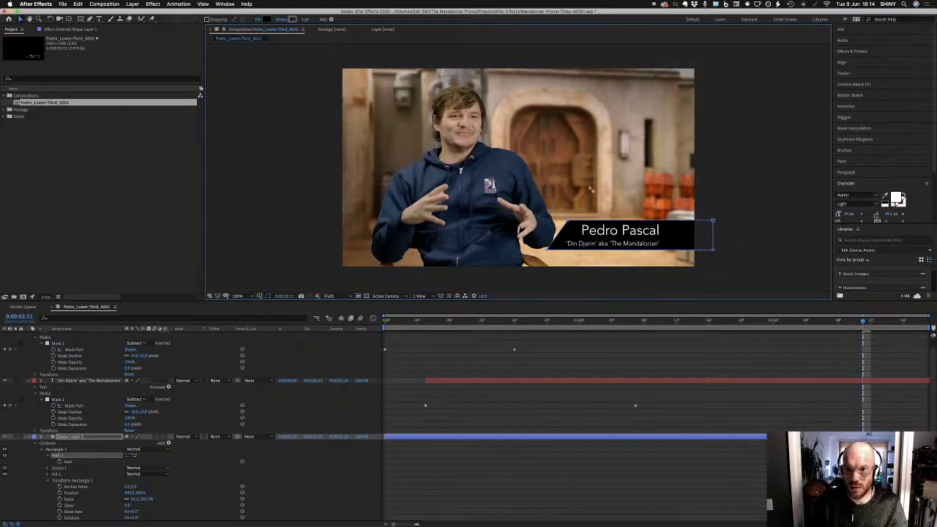
Nudge the left corner points of the black shape horizontally to fine-tune the slanted edge, and deselect the shape
key(Right)
key(Right)
key(Right)
key(Right)
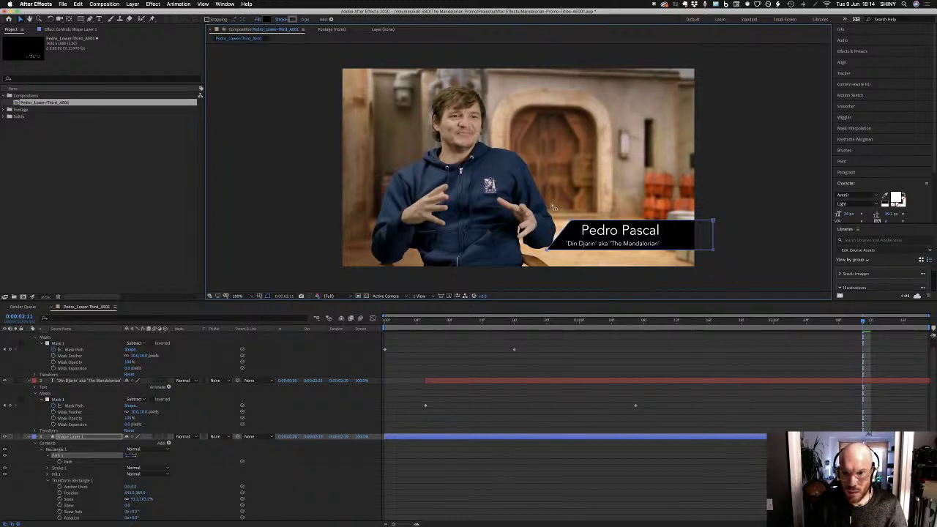
key(Left)
key(Left)
key(Left)
key(Left)
key(Right)
key(Right)
key(Right)
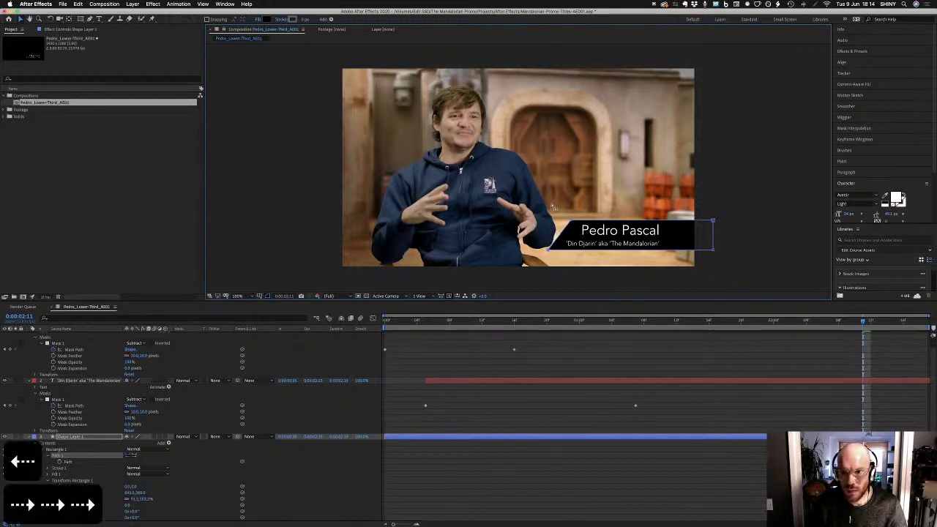
click(761, 224)
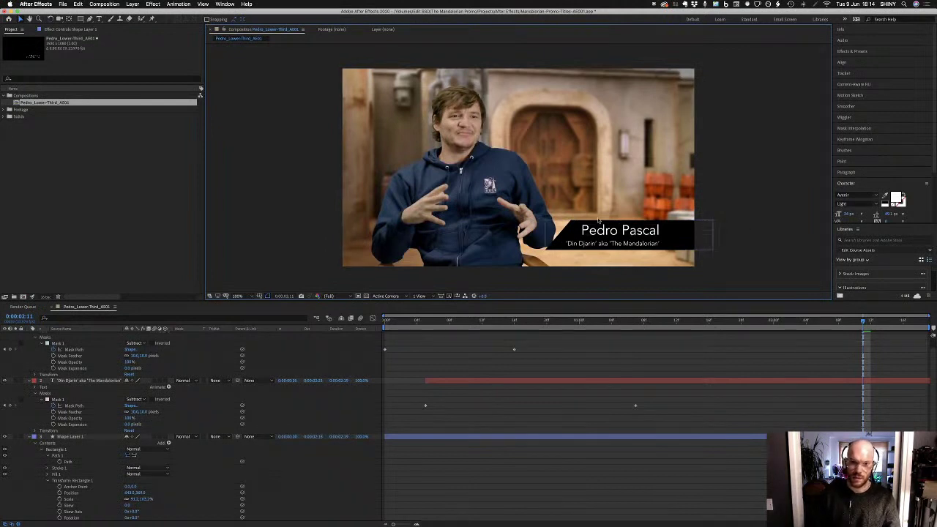
Set the font size of the 'Pedro Pascal' title layer to 65 px
click(79, 381)
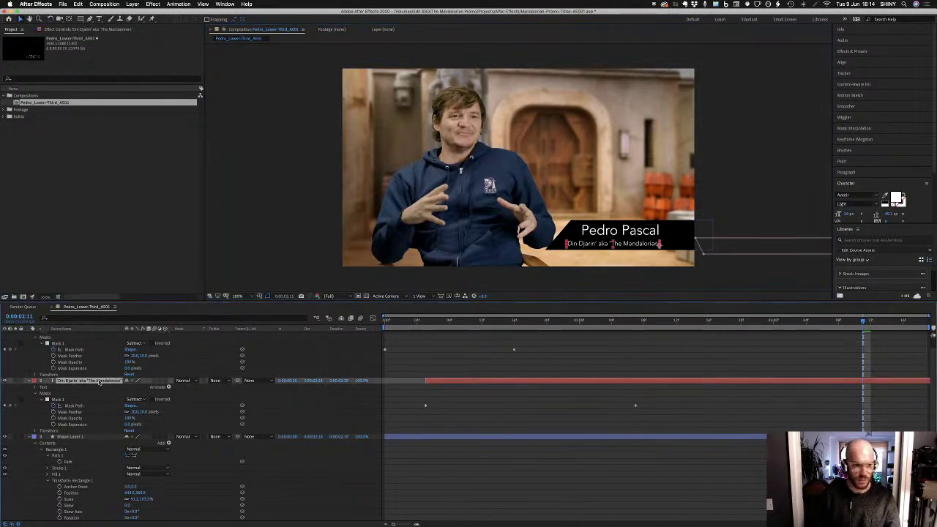
scroll(94, 412, up, 1)
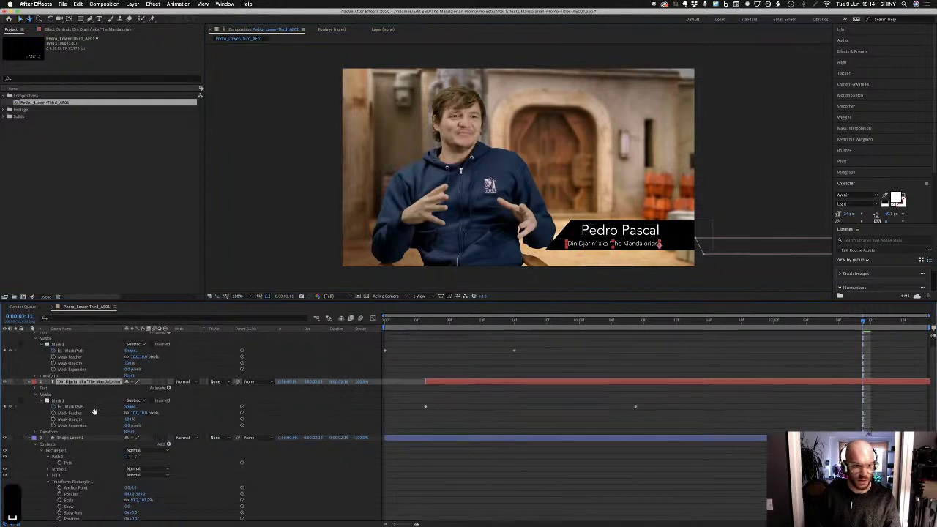
scroll(88, 373, up, 1)
click(82, 336)
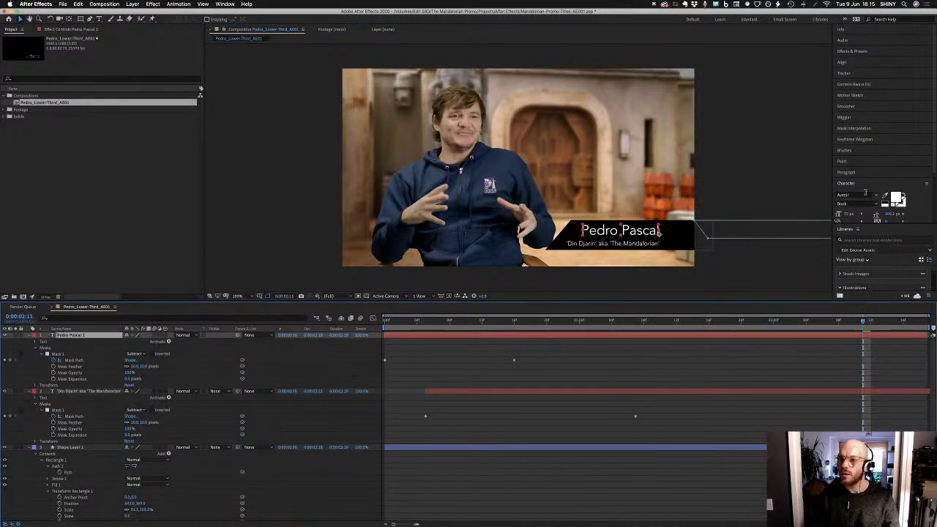
click(851, 214)
text(70)
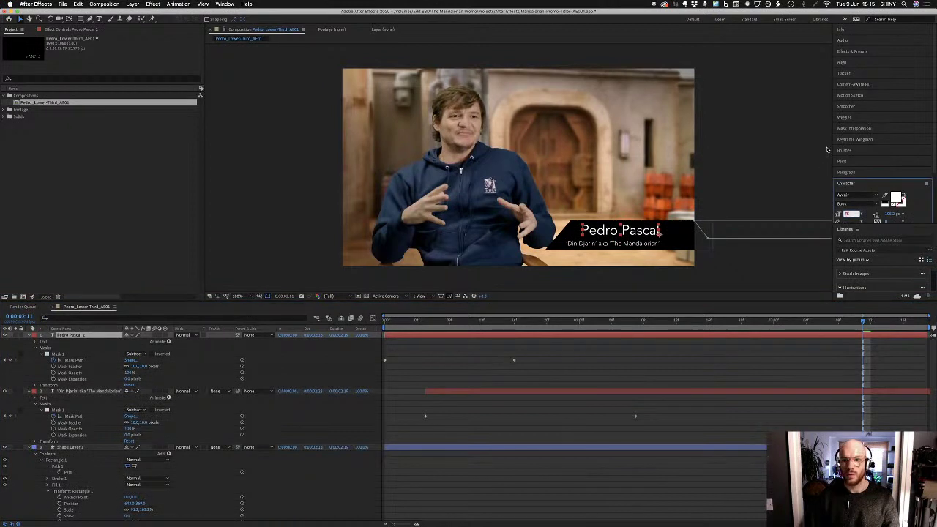
key(Return)
text(60)
key(Return)
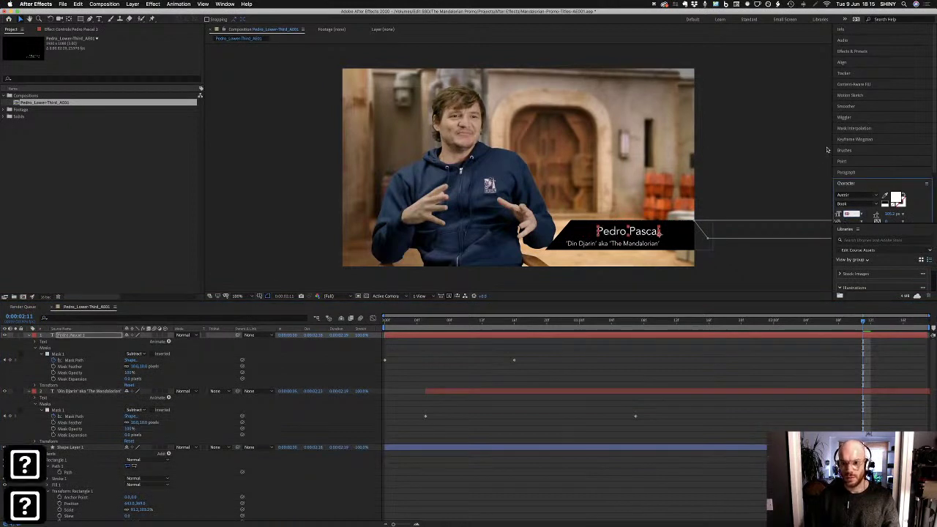
key(Up)
key(Up)
key(Up)
key(Up)
key(Up)
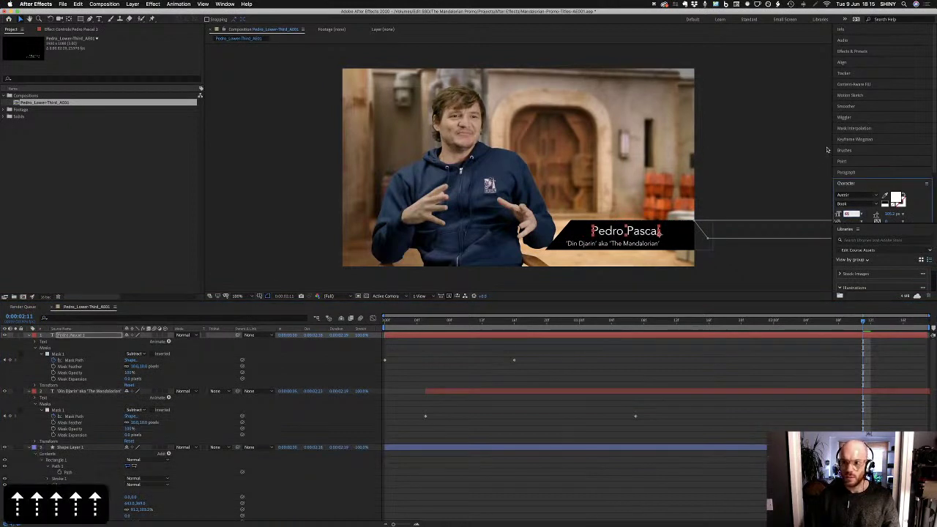
key(Return)
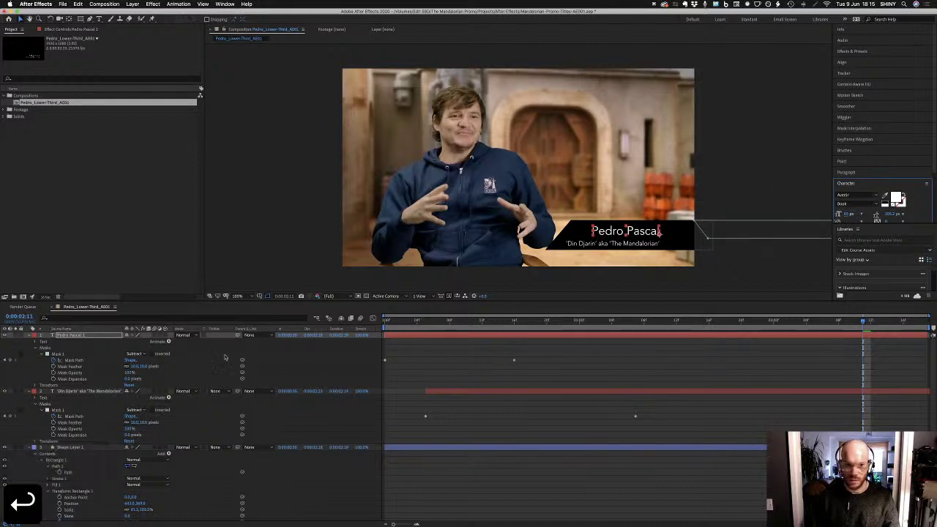
Set the font size of the 'Din Djarin' aka 'The Mandalorian' subtitle layer to 32 px
click(86, 391)
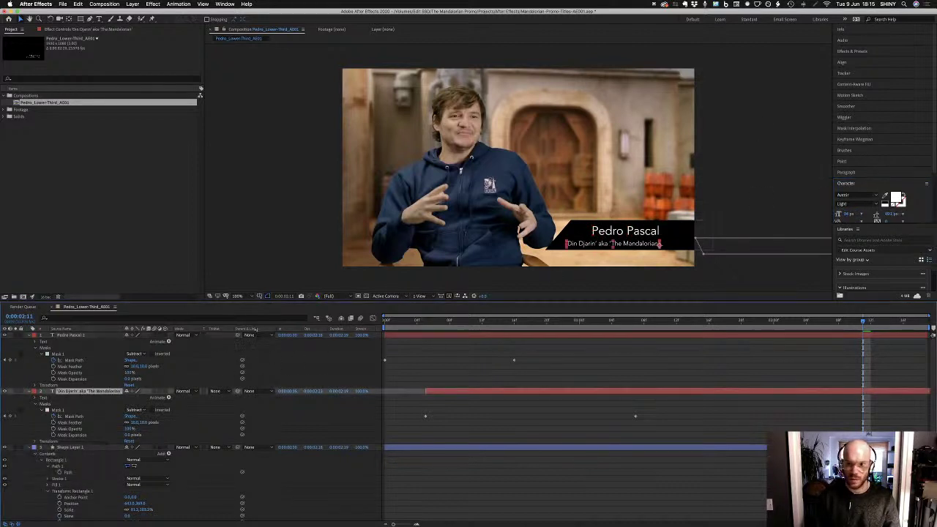
click(851, 214)
key(Down)
key(Down)
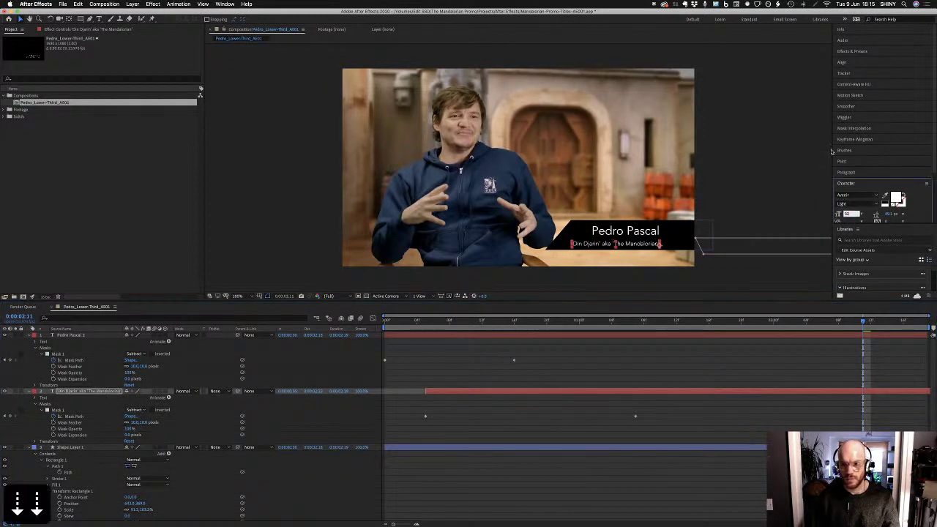
key(Return)
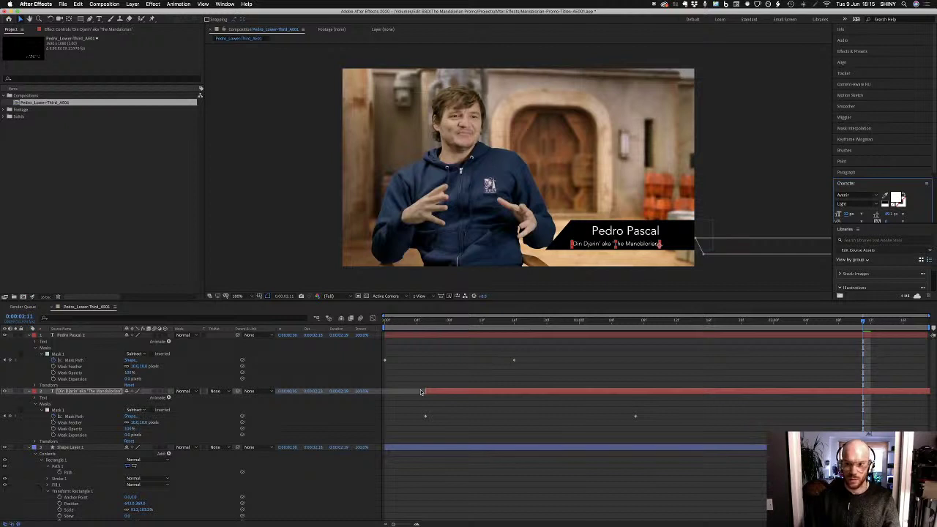
Nudge the 'Din Djarin' subtitle slightly upward toward the title, and deselect it
key(Up)
key(Down)
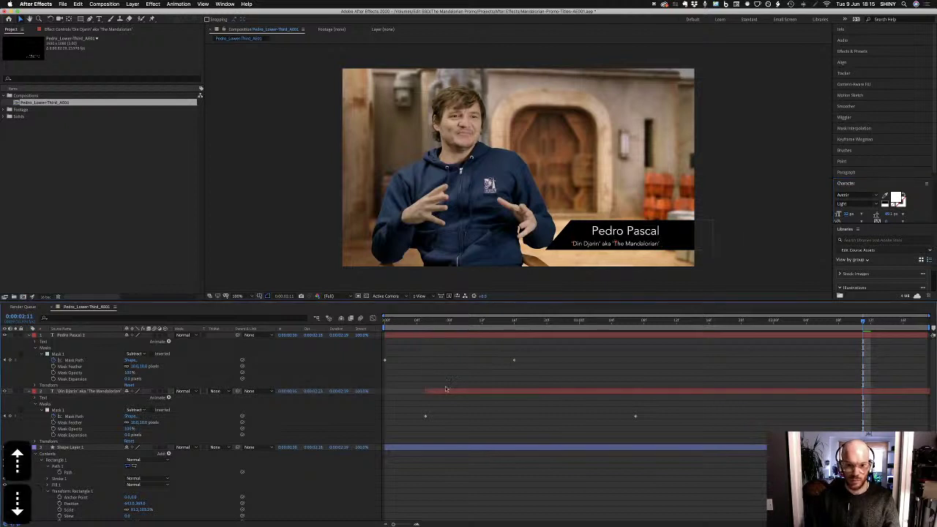
key(Down)
key(Up)
key(Up)
key(Up)
key(Up)
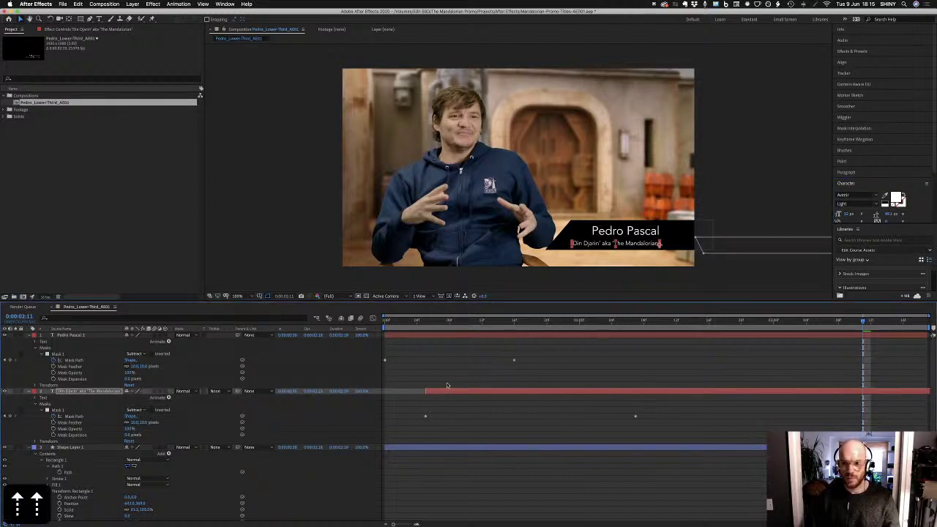
click(504, 340)
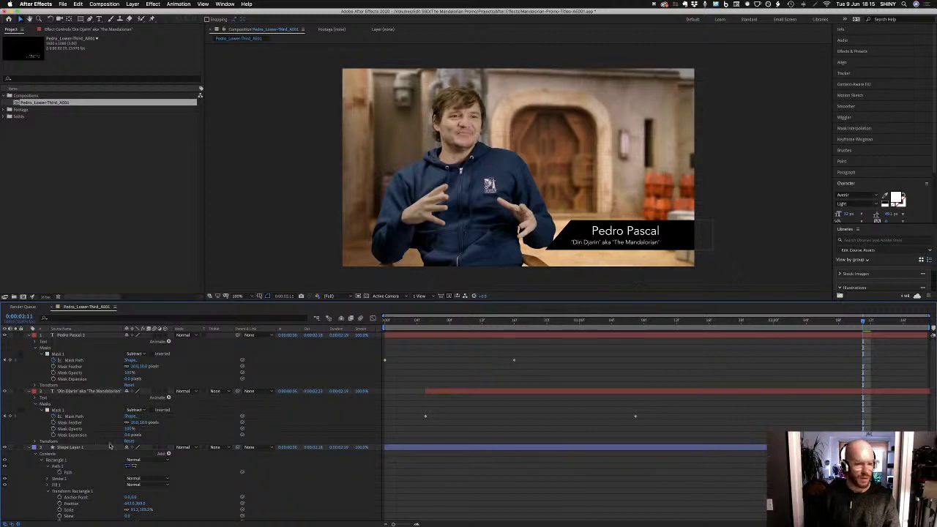
Select the black shape's Path 1, try to move its upper-left corner inward, and undo the move
click(572, 231)
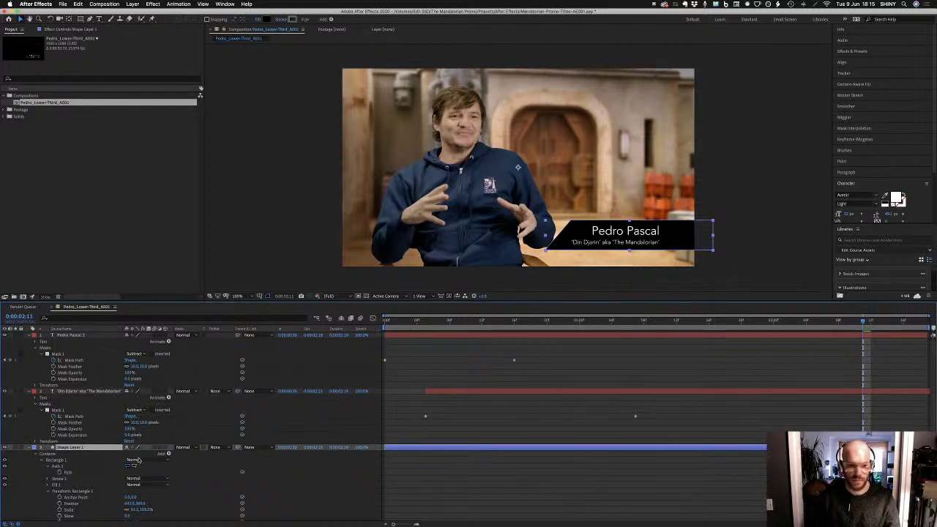
click(70, 473)
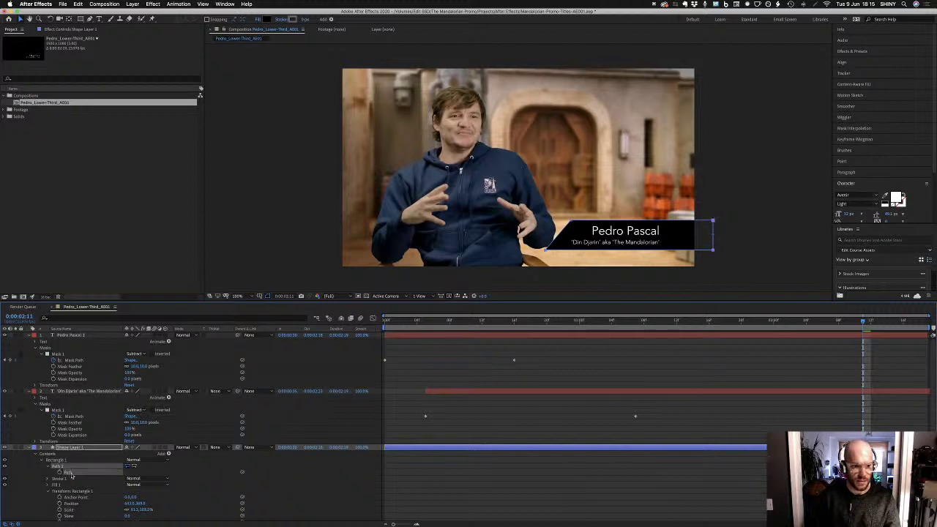
click(575, 223)
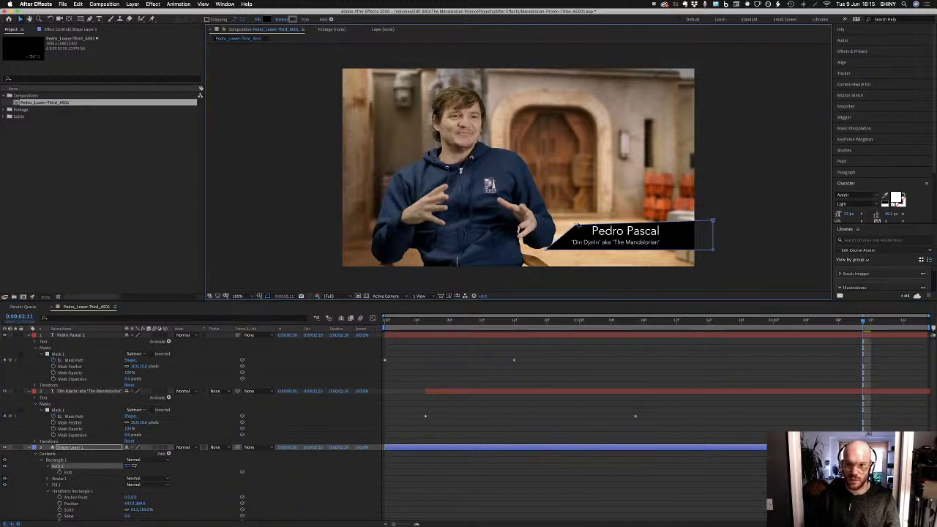
key(super+z)
key(super+z)
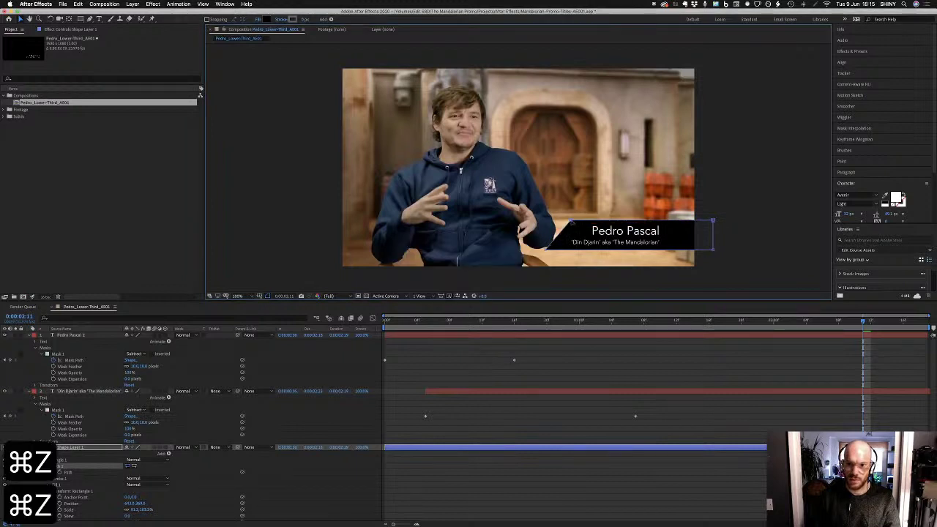
Adjust the black shape's upper-left and lower-left corners inward so the slanted edge sits closer to the text
key(super+z)
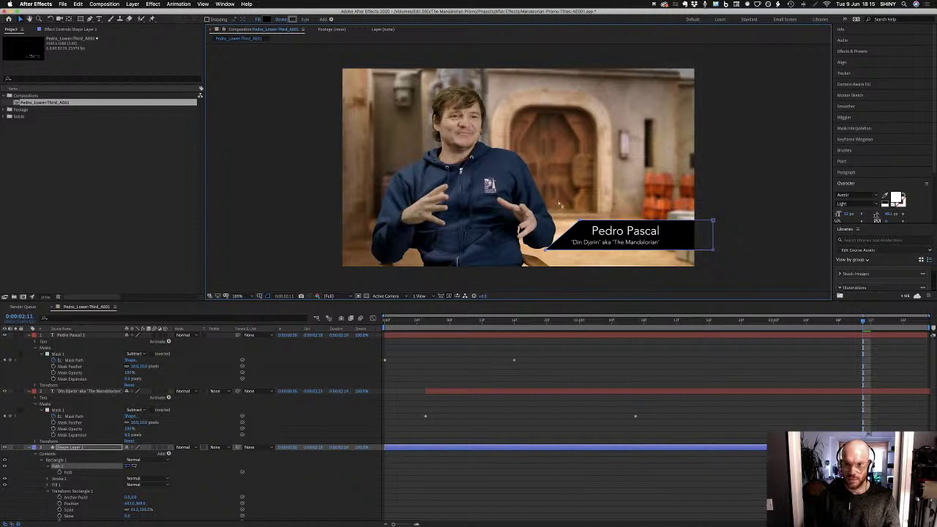
key(super+z)
key(Left)
key(Left)
key(Left)
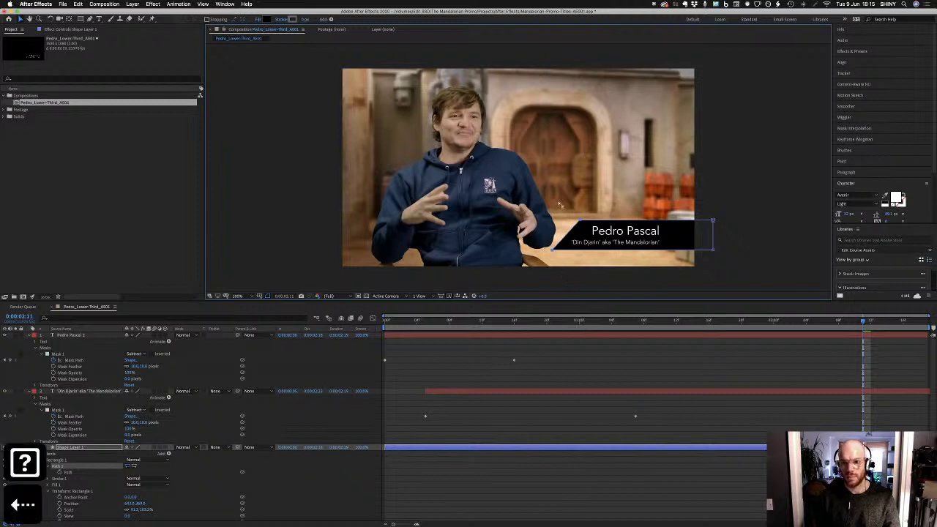
click(681, 427)
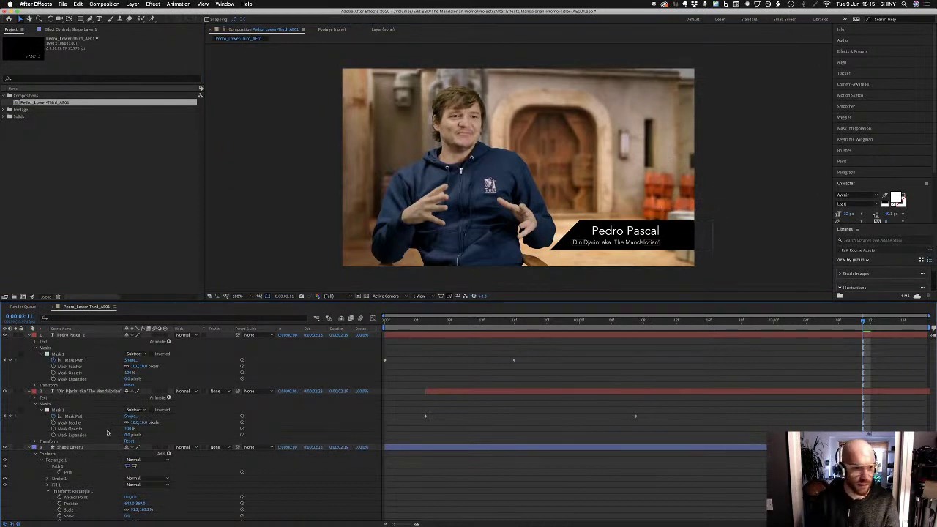
Select Shape Layer 1 and increase its stroke width step by step
click(90, 449)
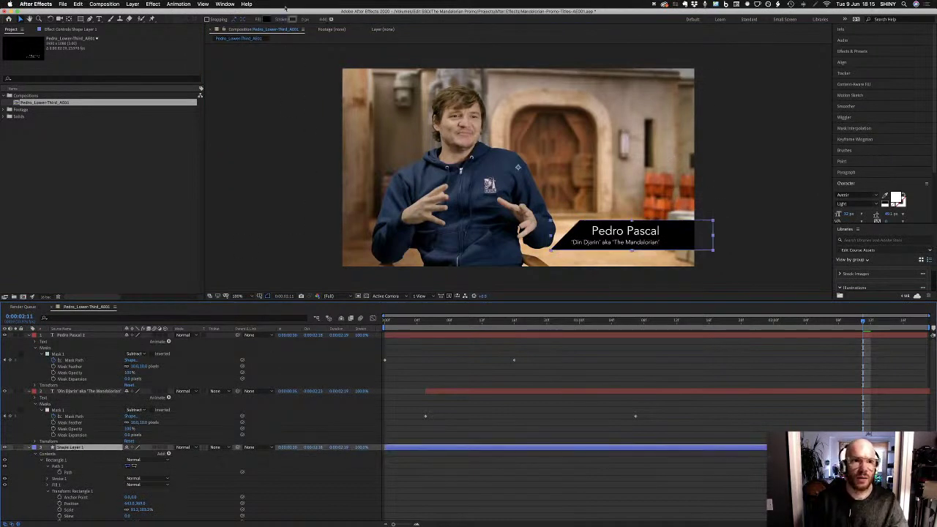
click(305, 19)
key(Up)
key(Up)
key(Up)
key(Up)
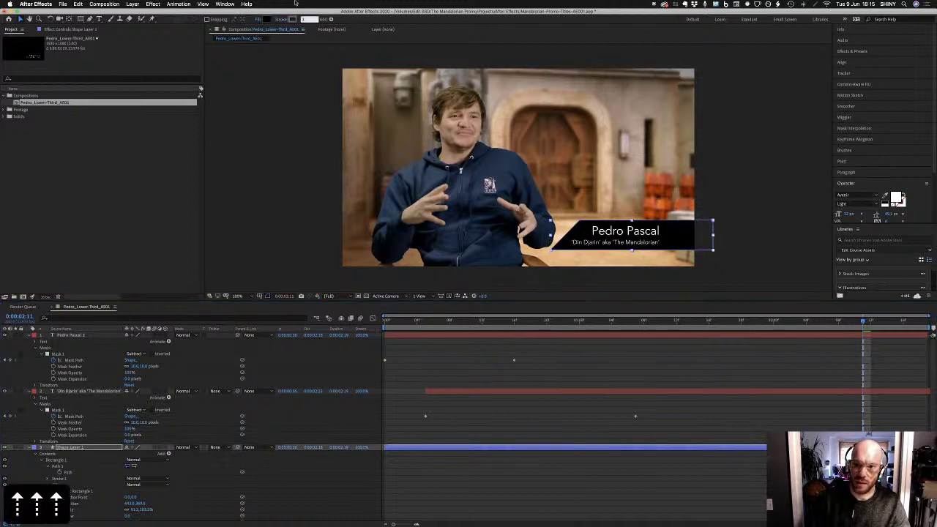
key(Up)
key(Up)
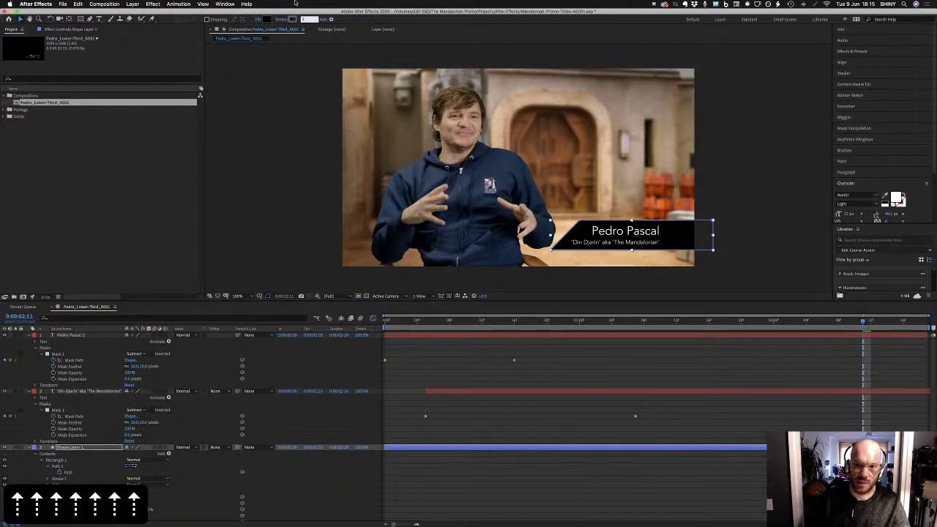
Set Shape Layer 1's stroke color to white (ffffff) and its stroke width to 1 px, and deselect the layer
click(295, 20)
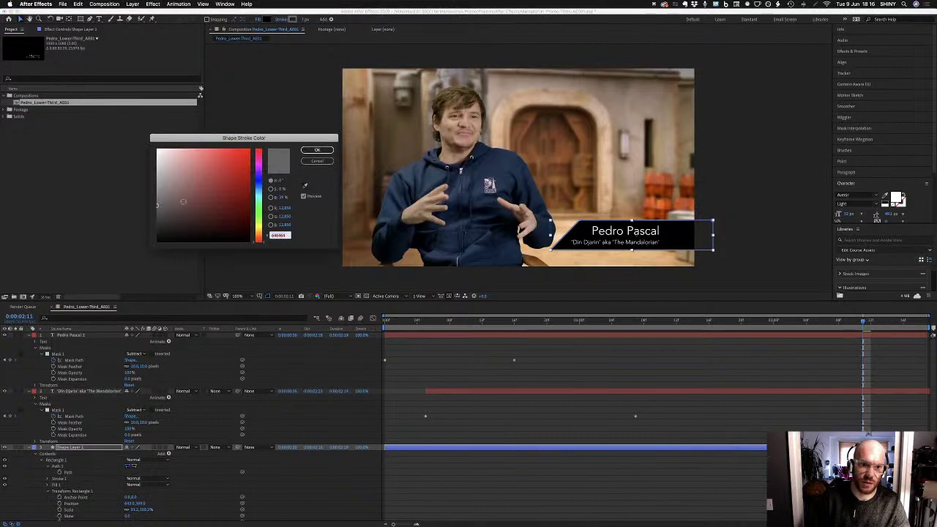
text(ffffff)
click(317, 150)
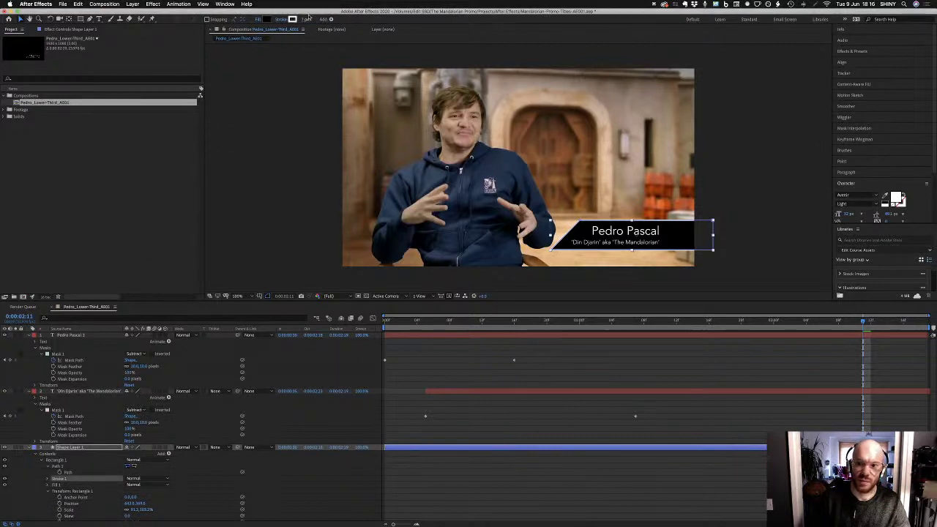
click(307, 19)
text(1)
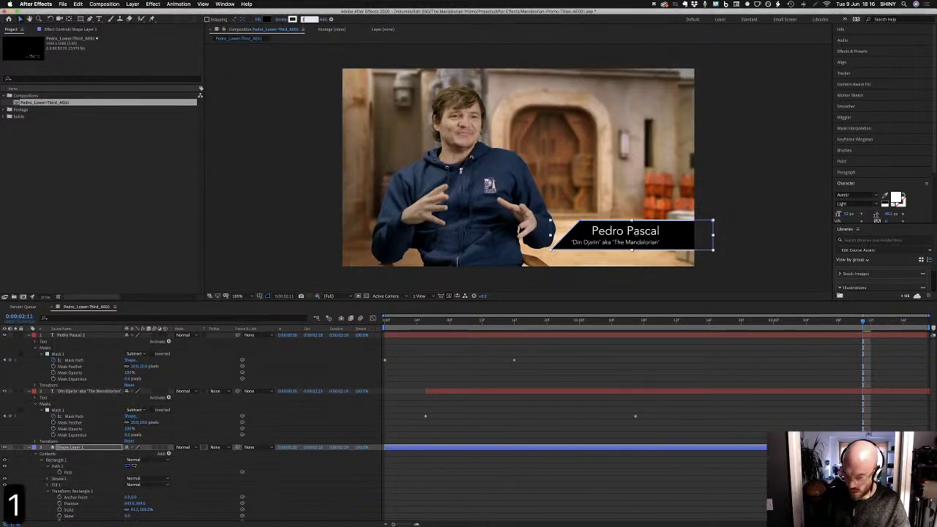
key(Return)
click(544, 386)
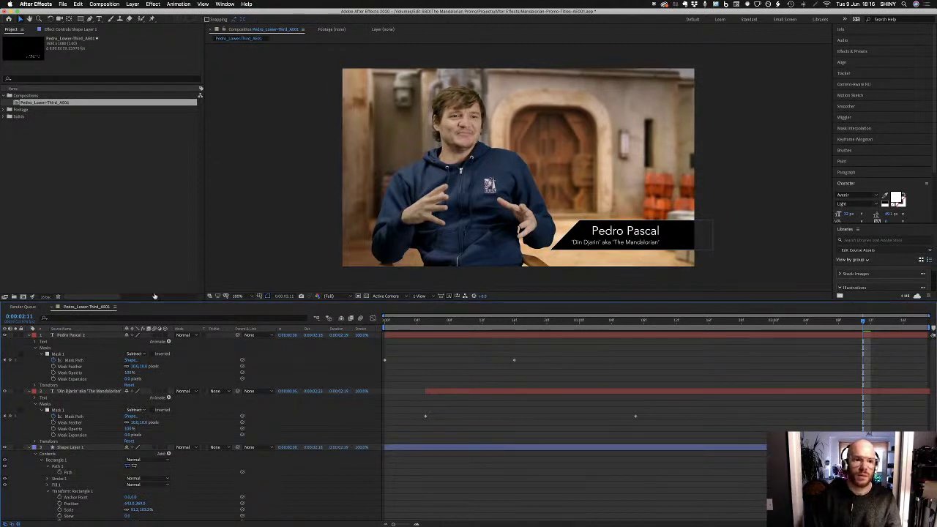
Increase Shape Layer 1's stroke width slightly, deselect it, and preview the lower-third animation
click(76, 449)
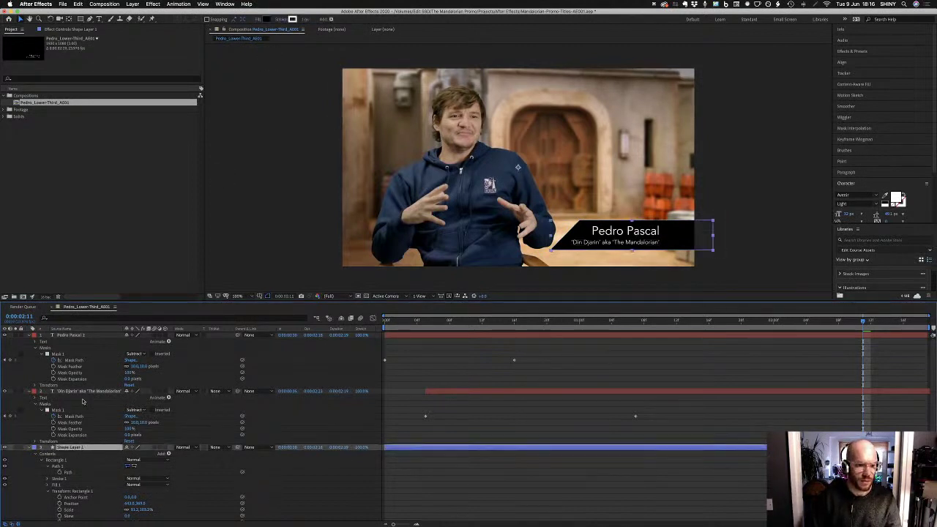
click(302, 19)
key(shift+Up)
key(Return)
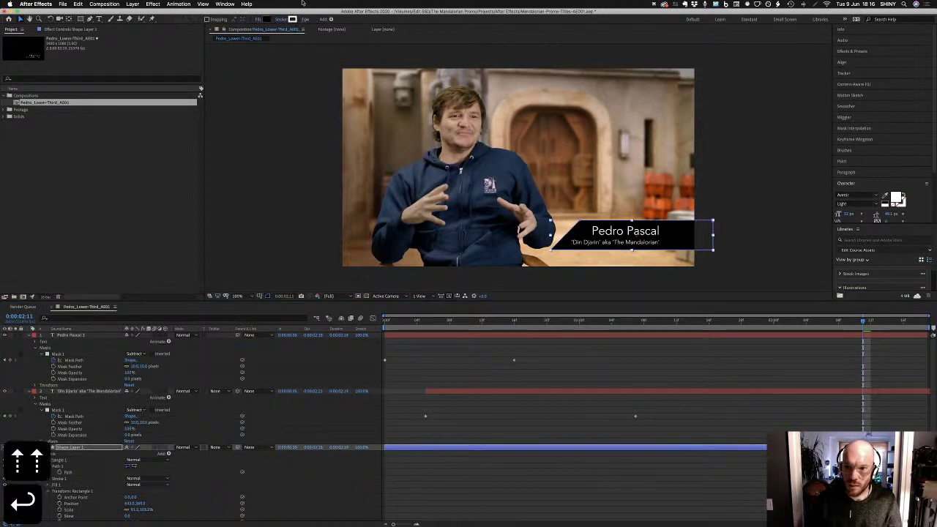
click(548, 487)
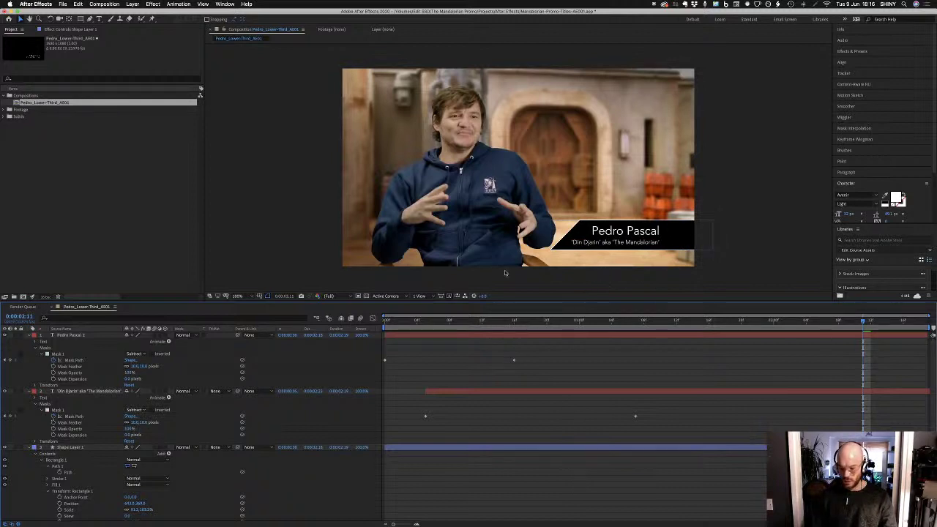
key(KP_0)
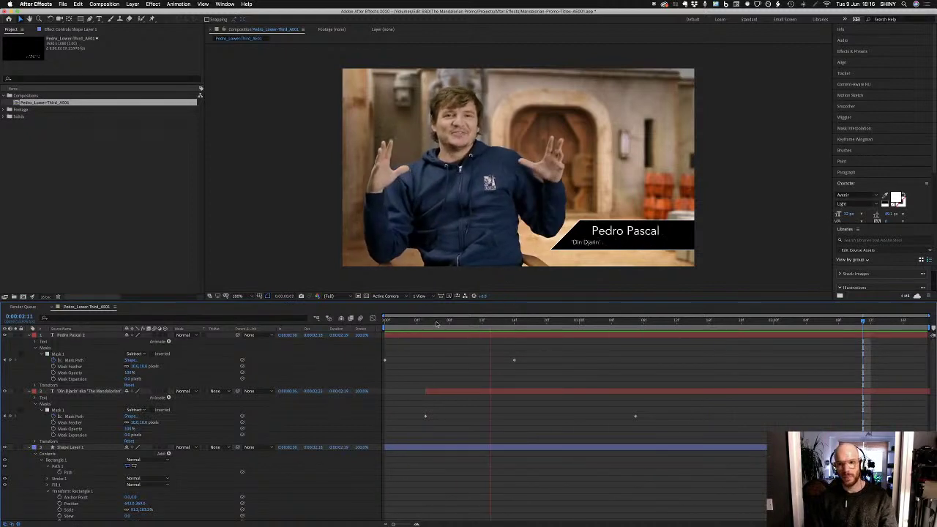
key(space)
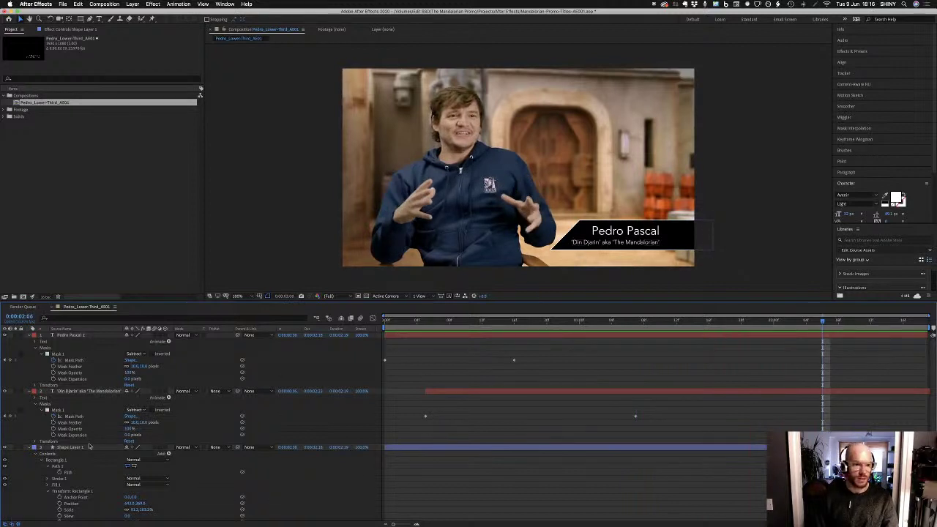
Add a Gradient Overlay layer style to Shape Layer 1
click(88, 447)
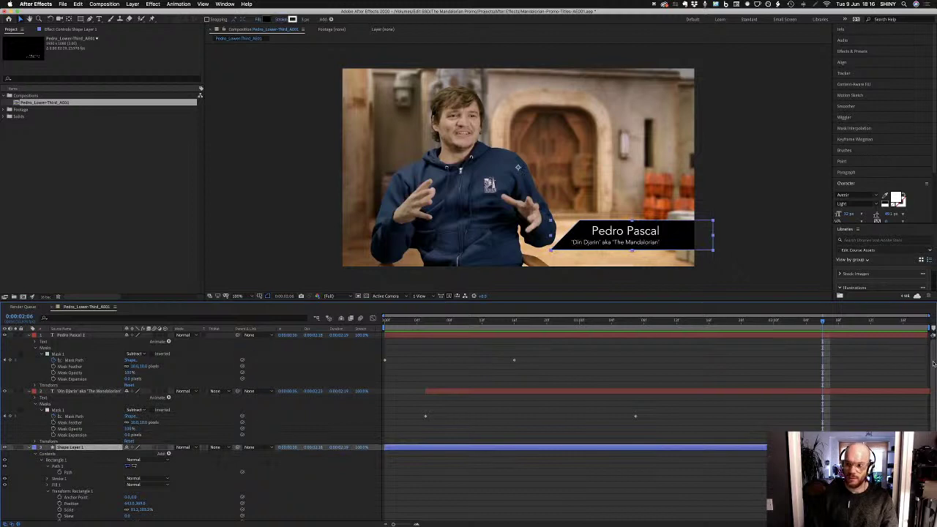
scroll(927, 381, down, 3)
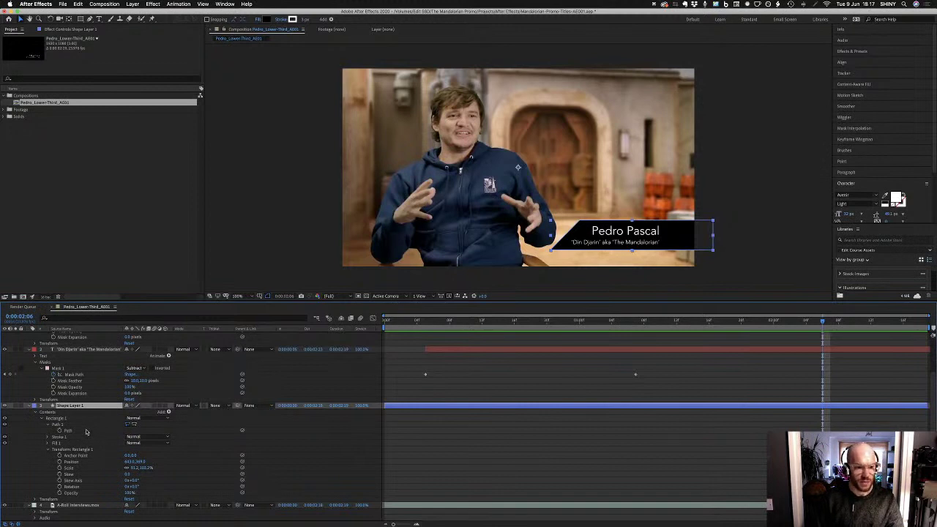
click(48, 443)
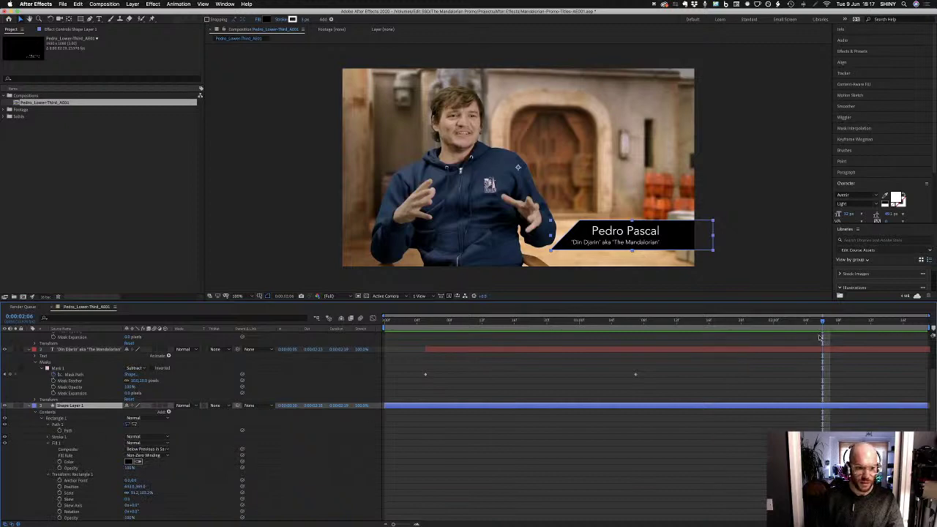
drag(932, 366, 932, 398)
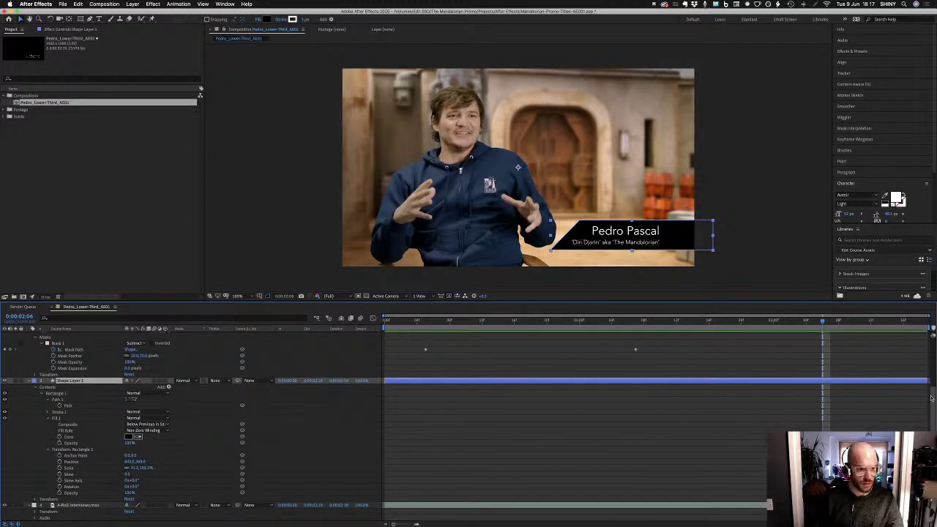
scroll(931, 397, up, 3)
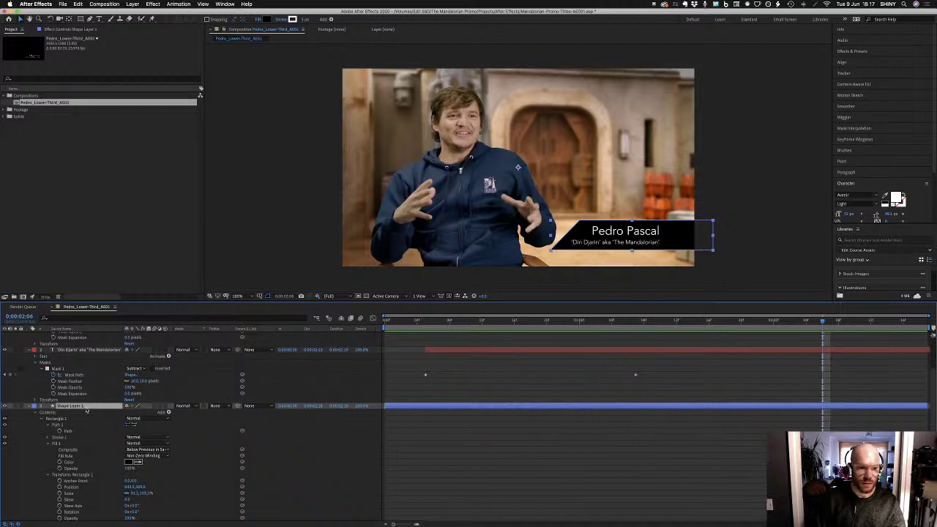
right_click(92, 406)
mouse_move(138, 414)
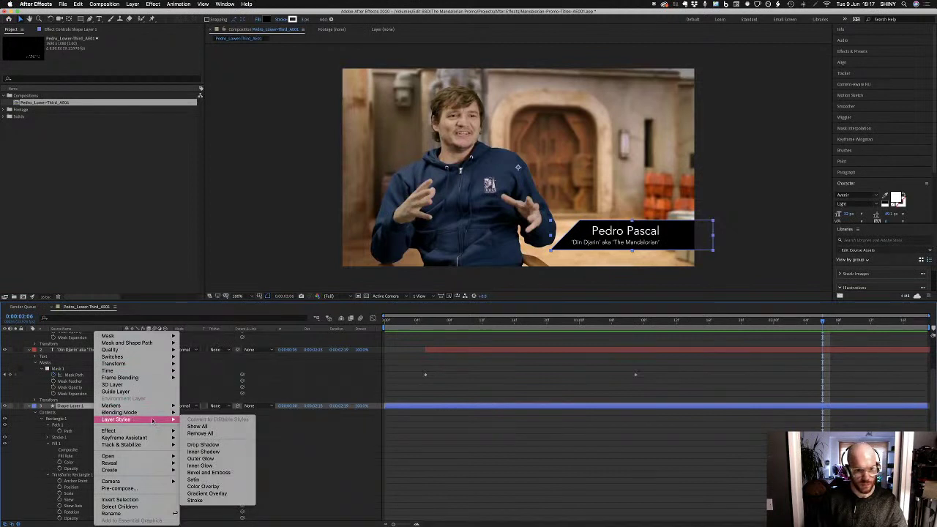
click(208, 494)
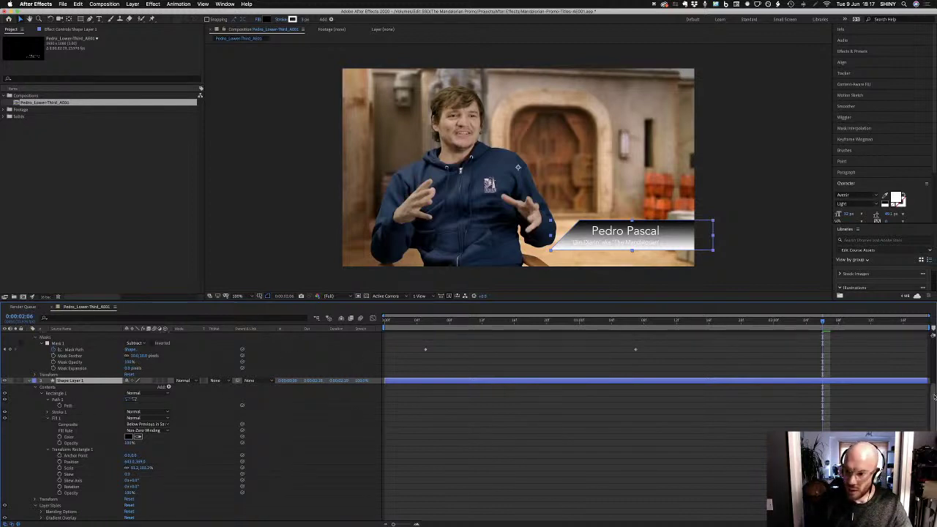
Set the Gradient Overlay's angle to 0° and turn its Reverse option on
scroll(371, 365, down, 1)
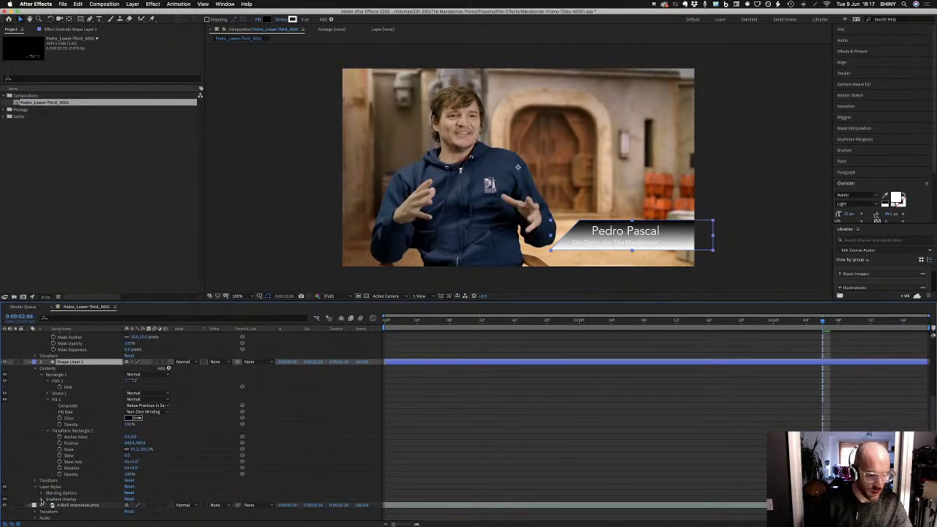
click(41, 499)
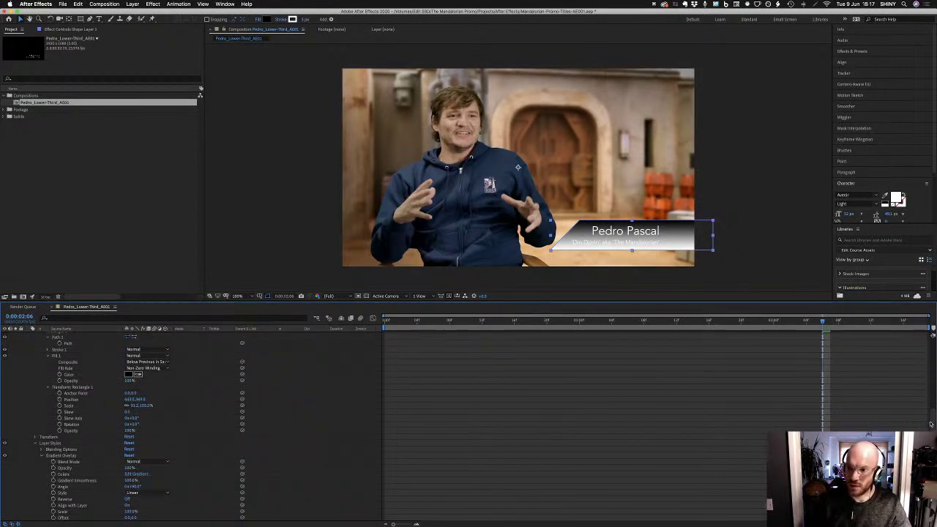
scroll(931, 424, down, 1)
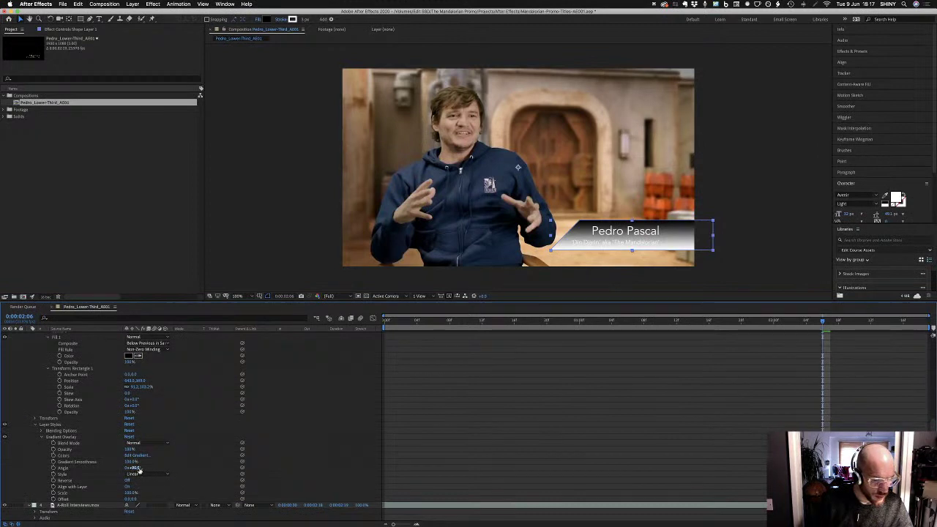
click(136, 468)
text(0)
key(Return)
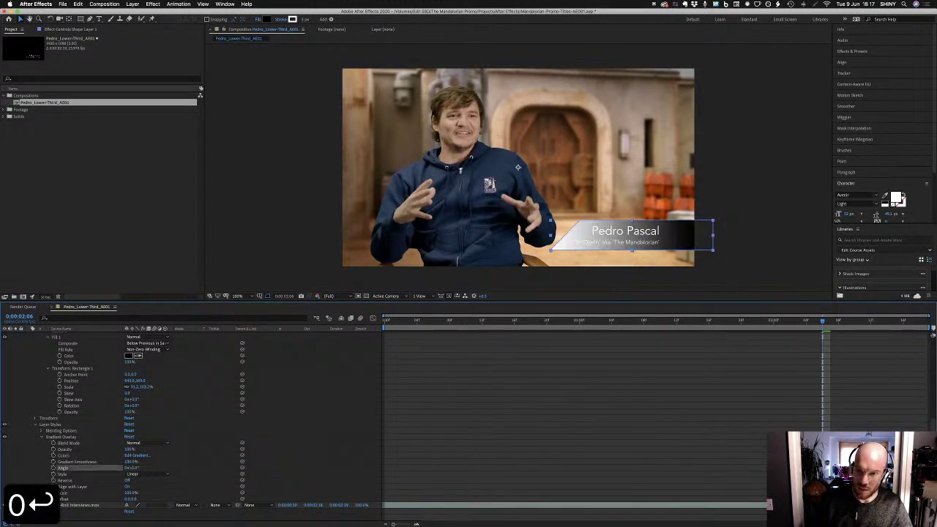
click(127, 481)
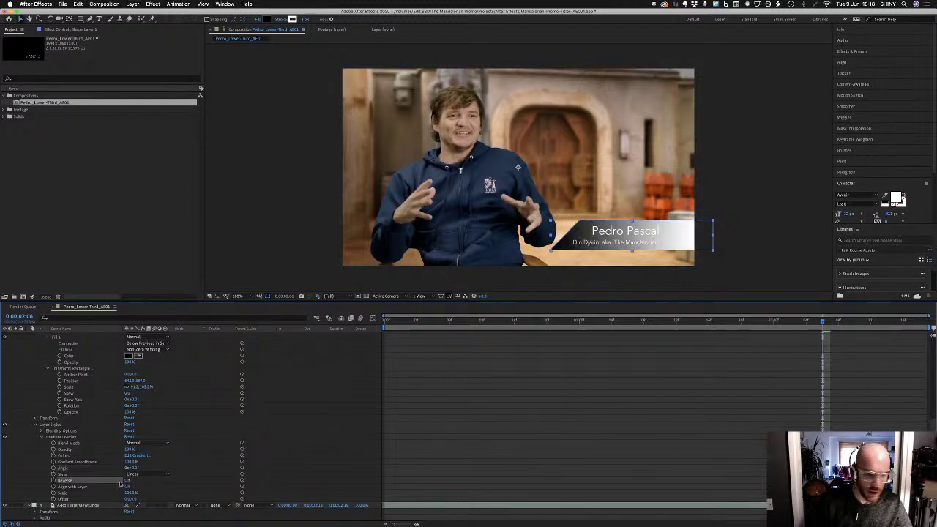
Change the Gradient Overlay's white color stop to dark grey 5A5A5A, and deselect the layer
click(42, 431)
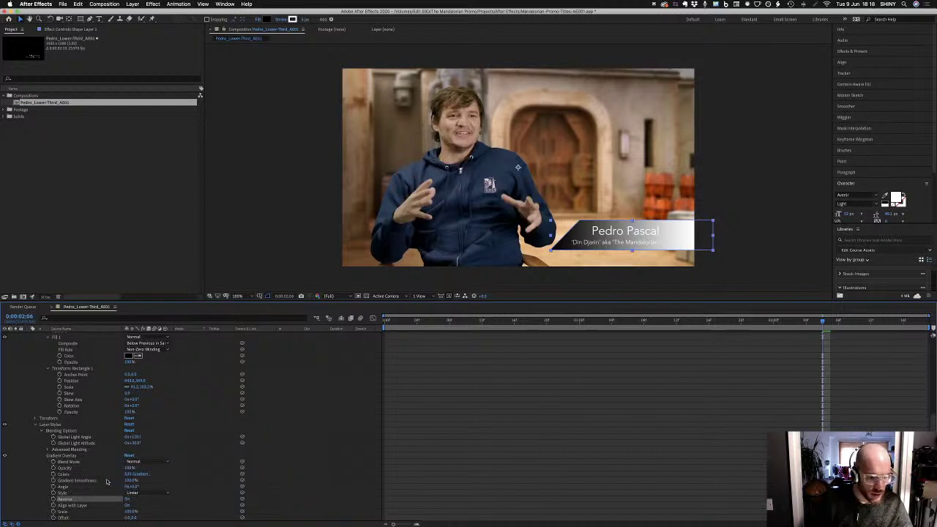
click(137, 474)
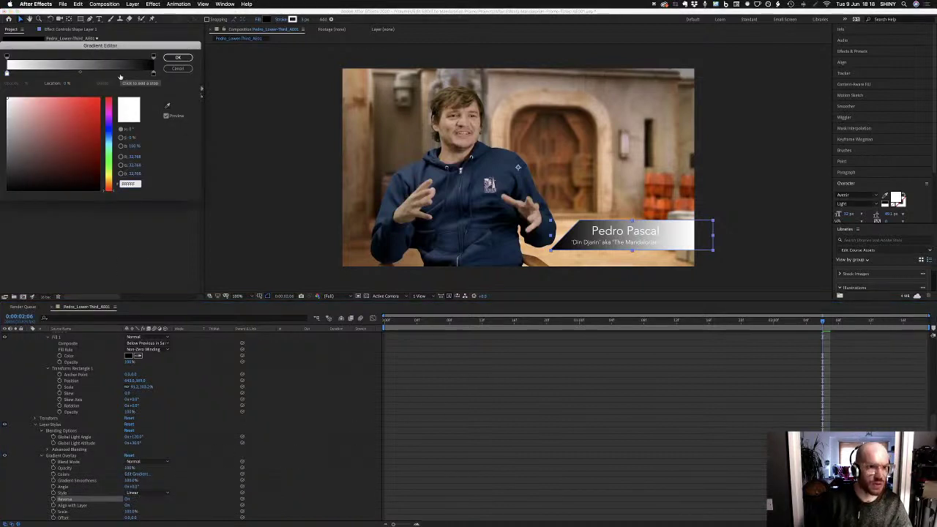
click(8, 74)
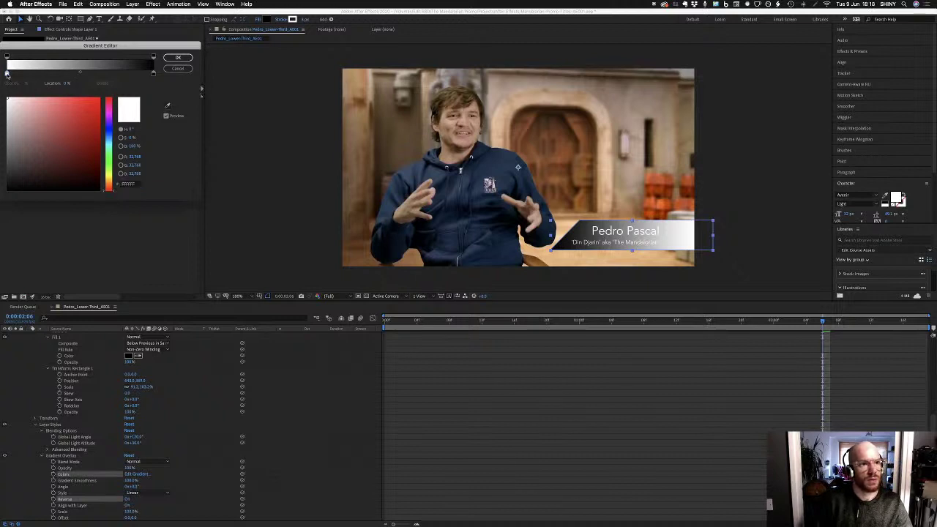
drag(21, 132, 3, 156)
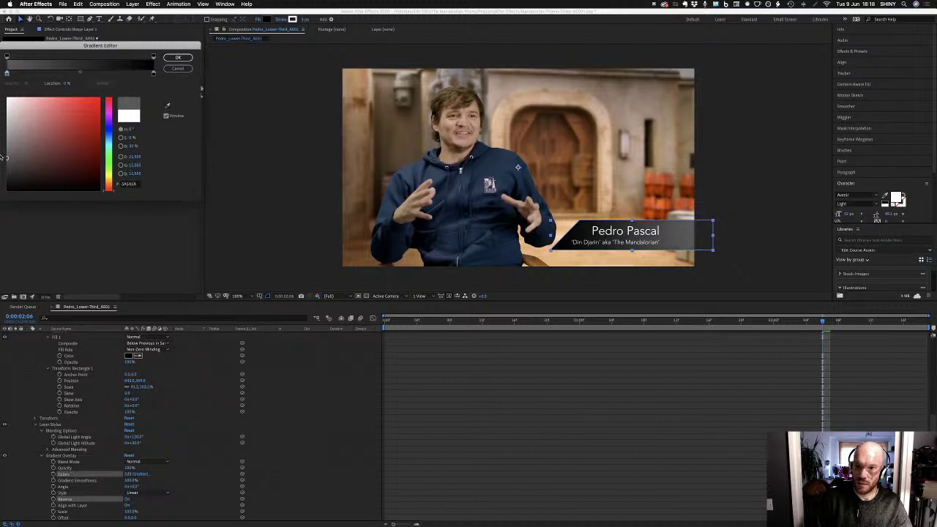
click(178, 57)
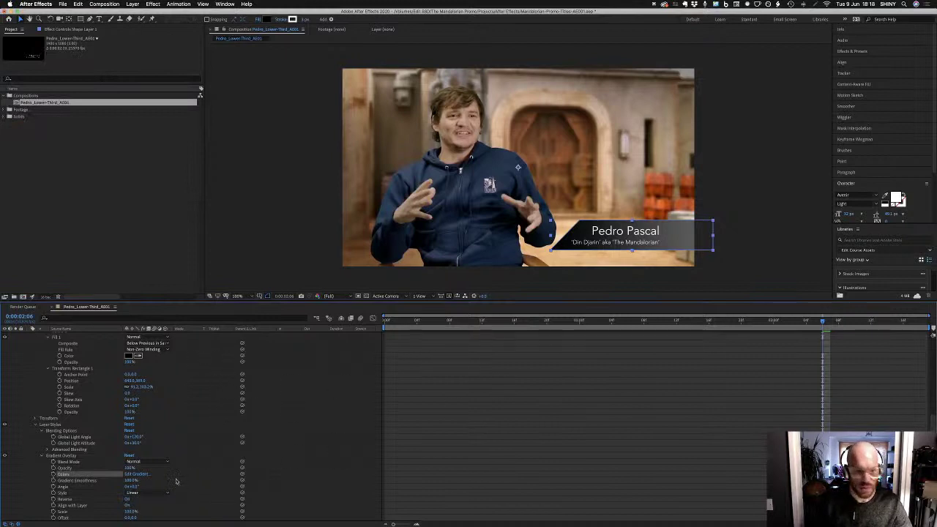
click(494, 431)
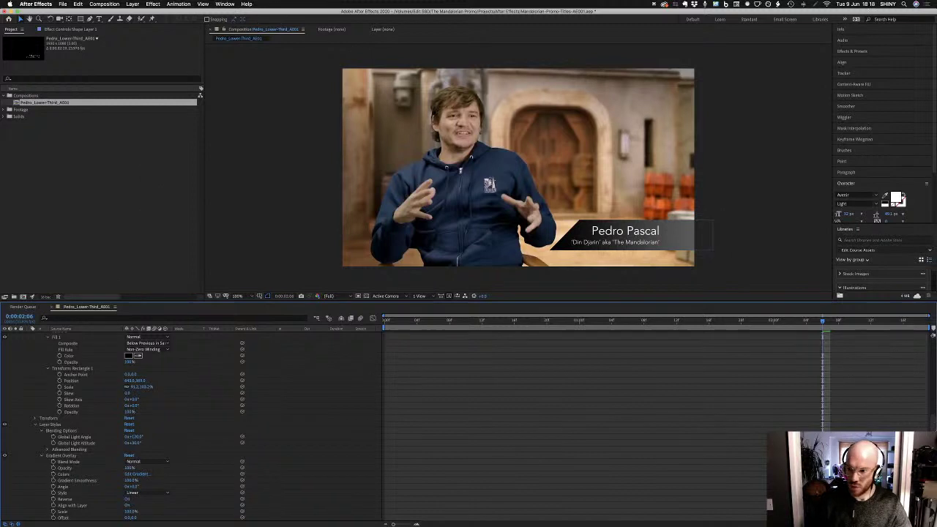
Set Shape Layer 1's own stroke width to 0 px and deselect the layer
scroll(927, 407, up, 5)
scroll(926, 406, down, 1)
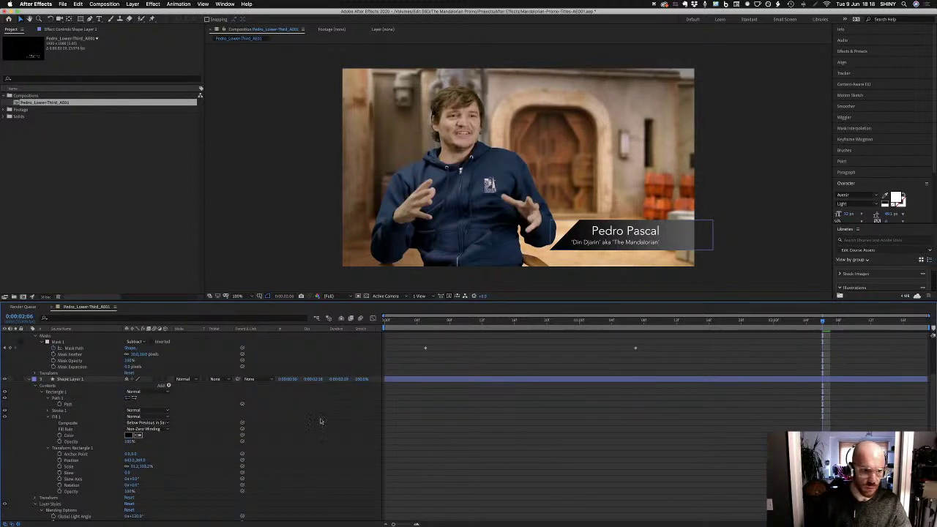
click(93, 381)
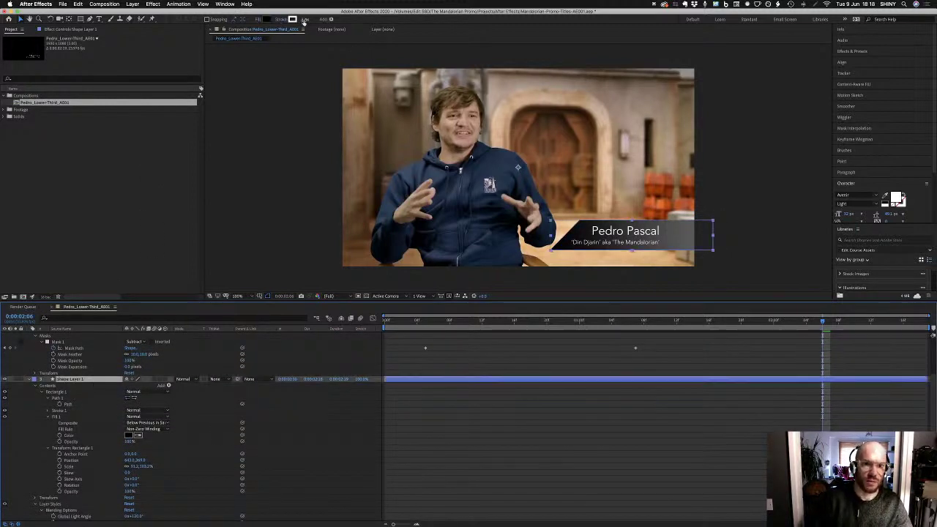
click(305, 20)
text(0)
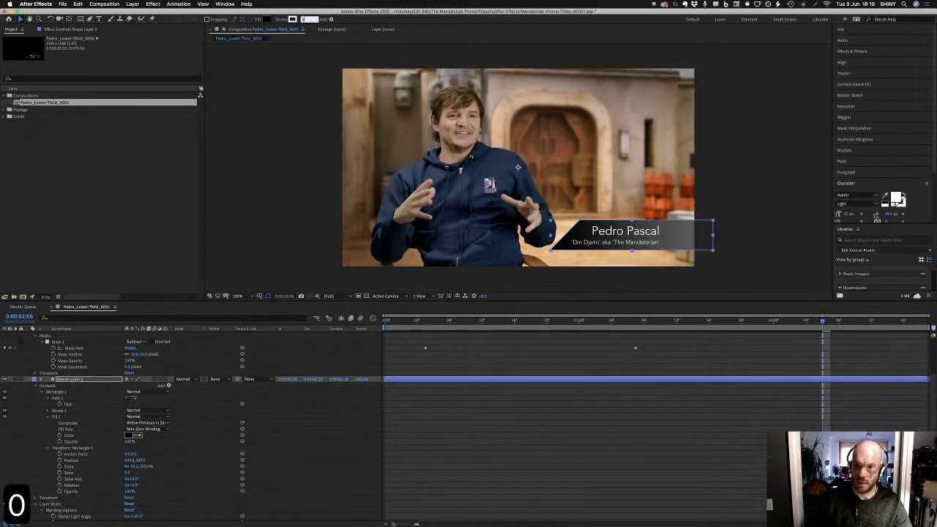
key(Return)
click(459, 425)
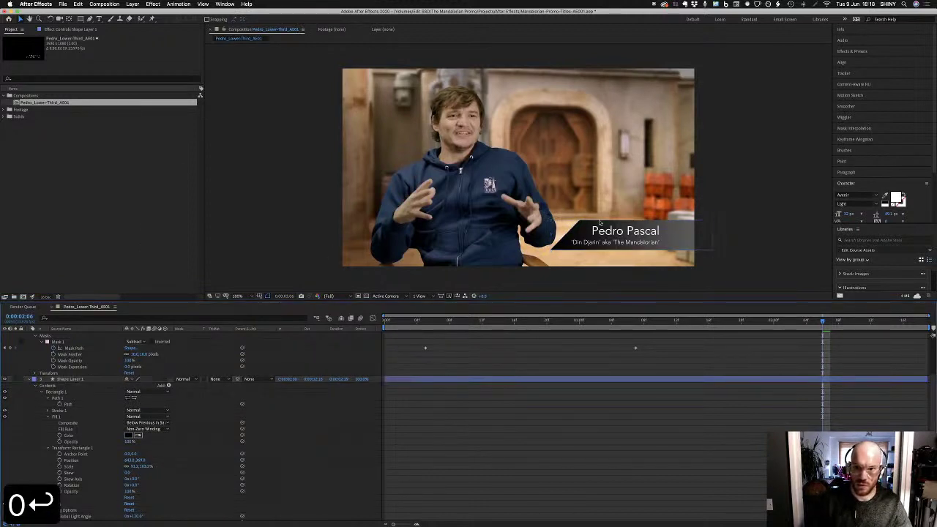
Add a Stroke layer style to Shape Layer 1
click(65, 510)
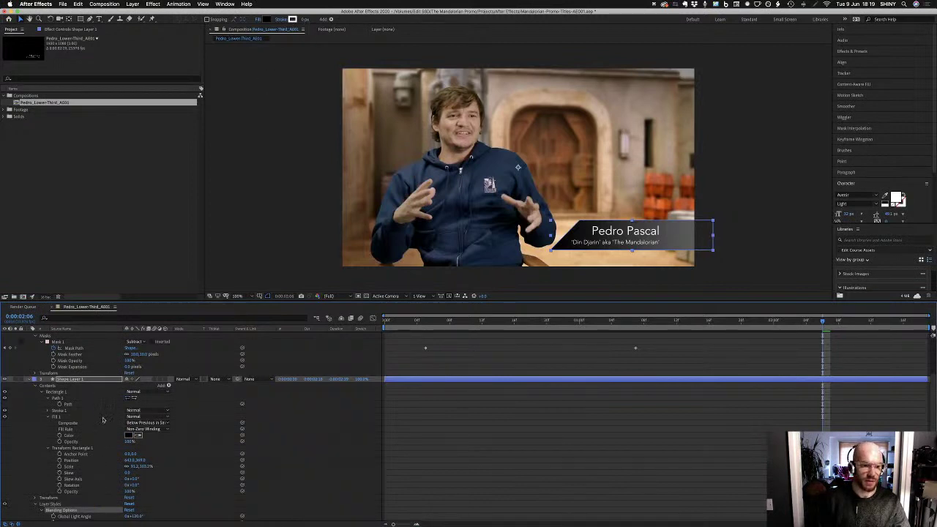
right_click(105, 380)
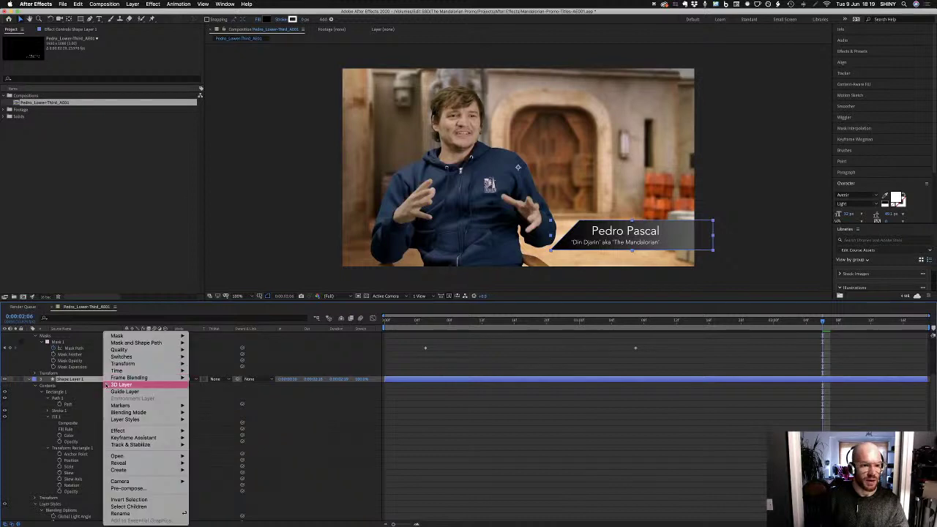
mouse_move(143, 424)
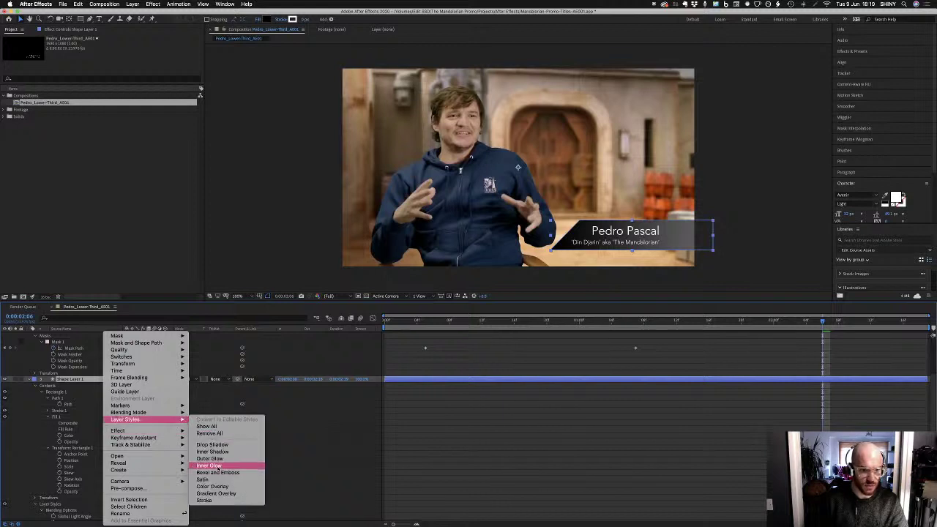
click(216, 502)
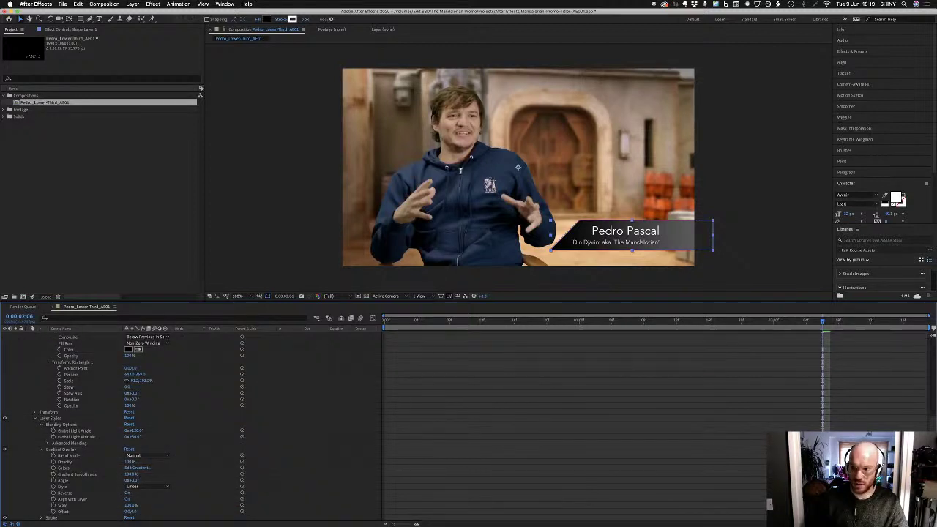
Set the color of Shape Layer 1's Stroke layer style to white FFFFFF
scroll(141, 334, down, 2)
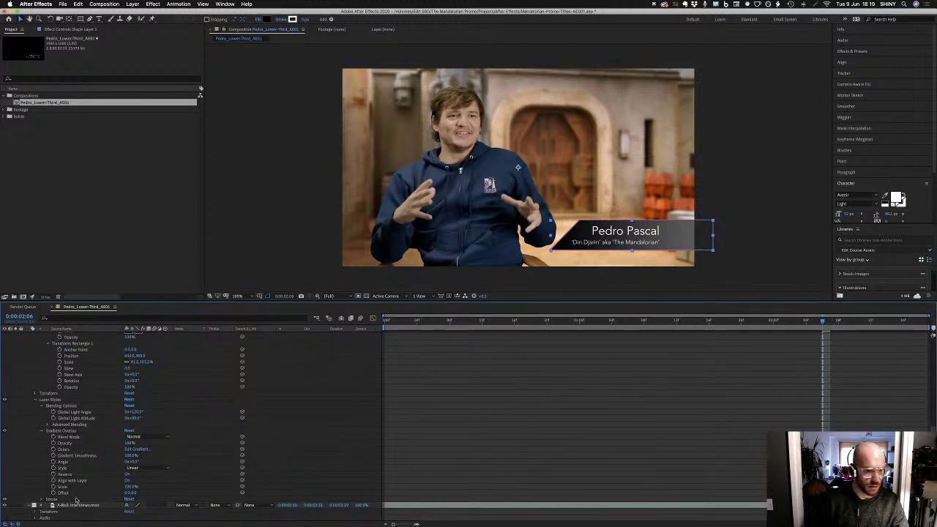
click(42, 500)
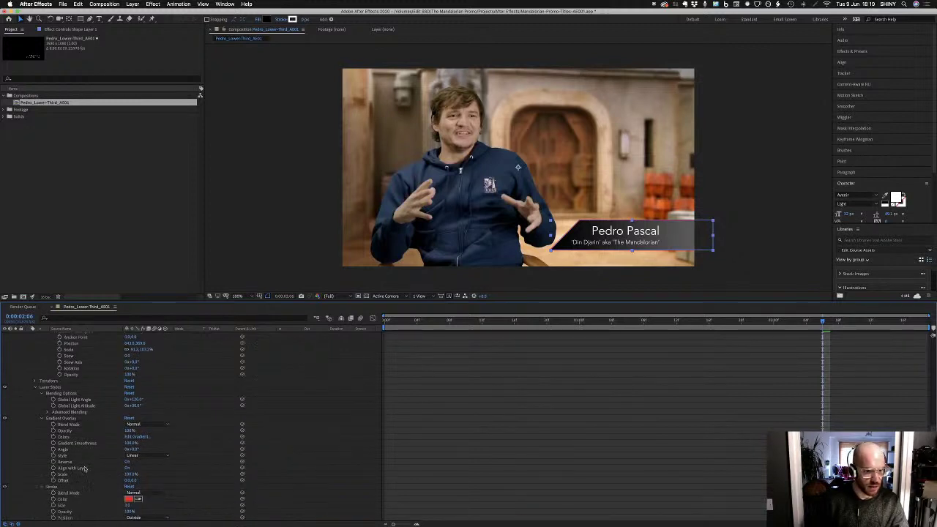
click(129, 499)
click(158, 151)
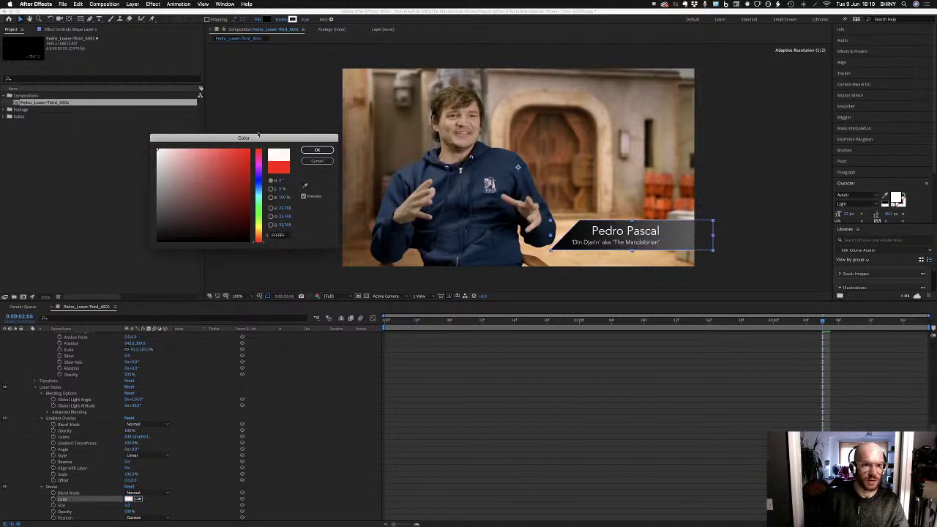
click(318, 150)
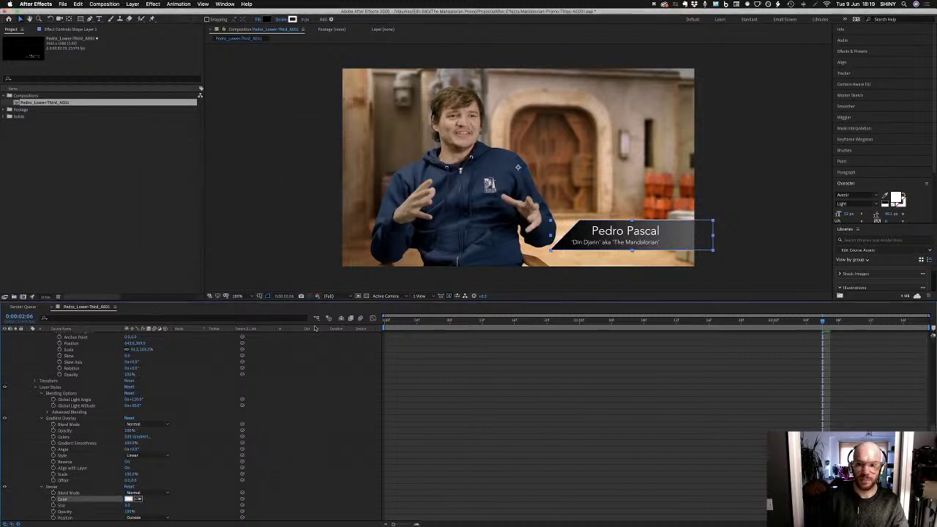
Set the Stroke layer style's size to 2.0 and deselect the layer
click(129, 506)
text(2)
key(Return)
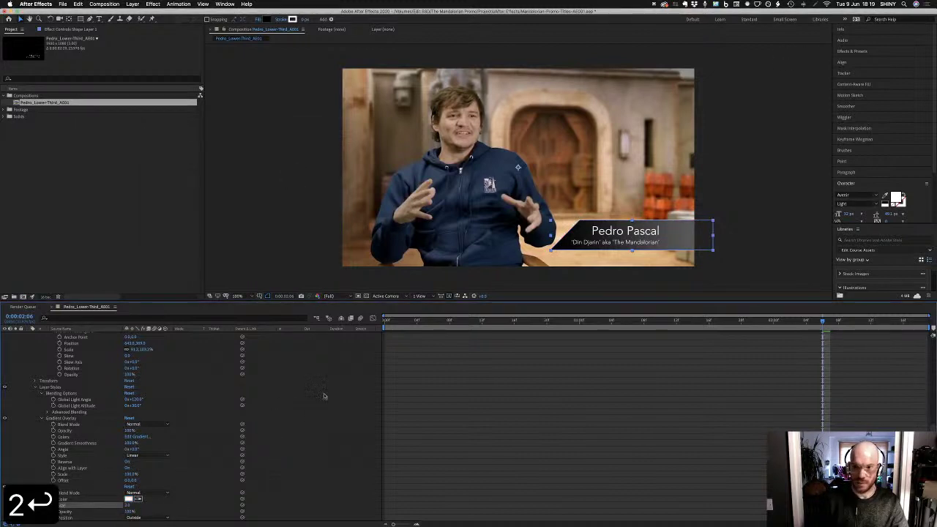
click(410, 441)
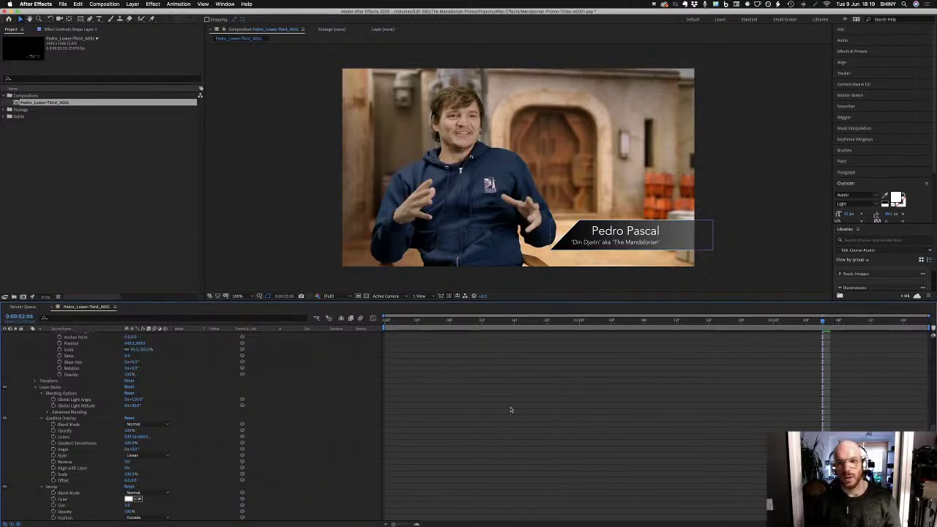
Check the lower third at 0:00:02:02, and look at the Mandalorian title clip in Premiere Pro before returning to After Effects
drag(822, 321, 788, 335)
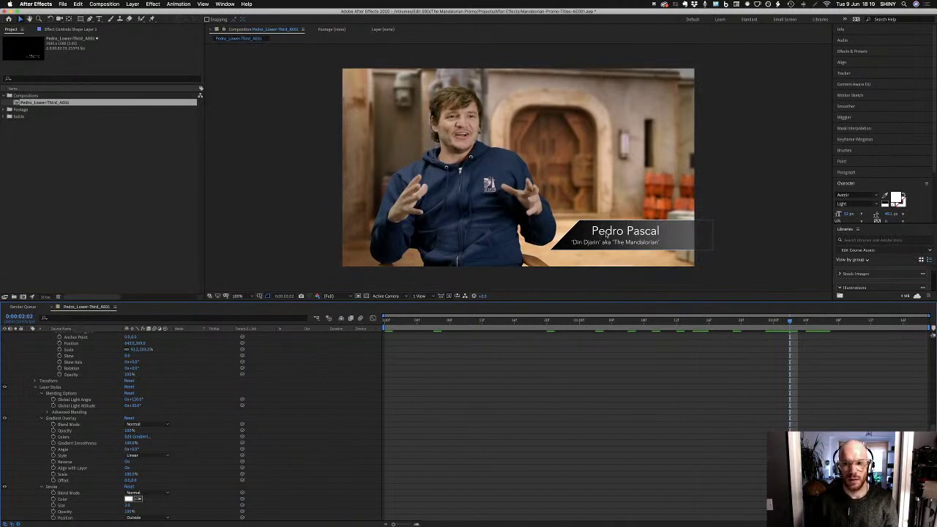
key(super+Tab)
click(384, 263)
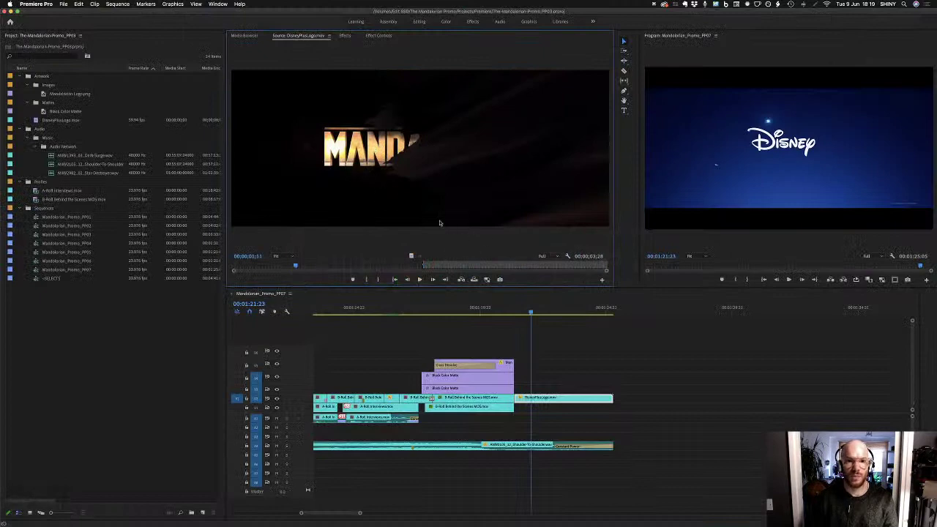
key(super+Tab)
click(120, 179)
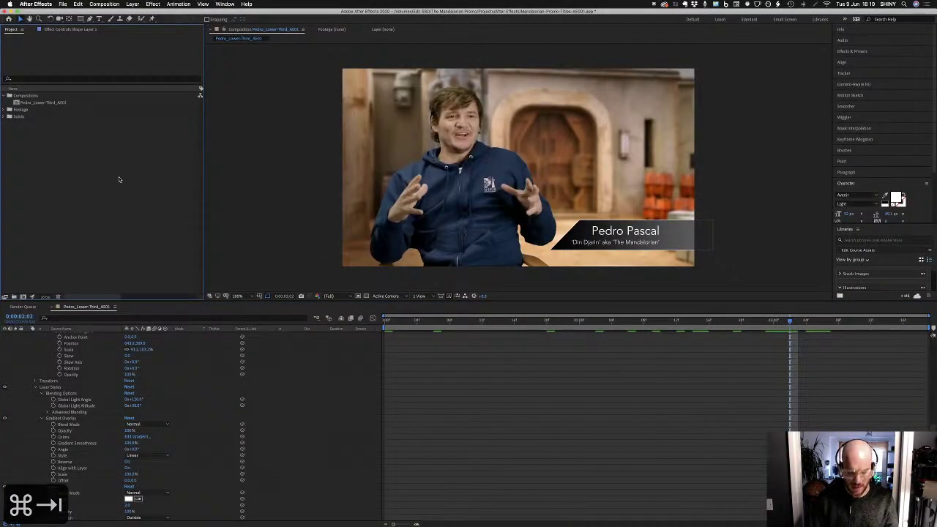
Import DisneyPlusLogo.mov as footage from the promo's Assets > Logos folder
key(super+i)
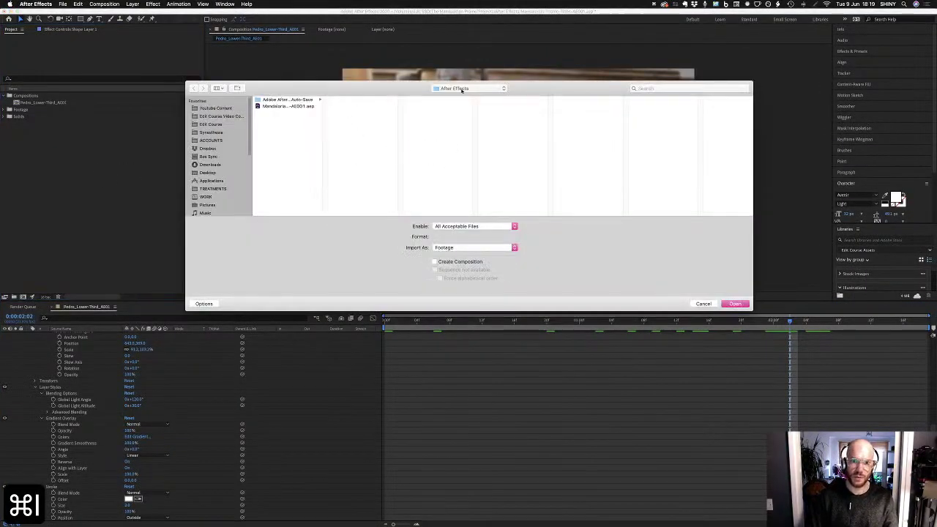
click(461, 89)
click(450, 96)
click(359, 99)
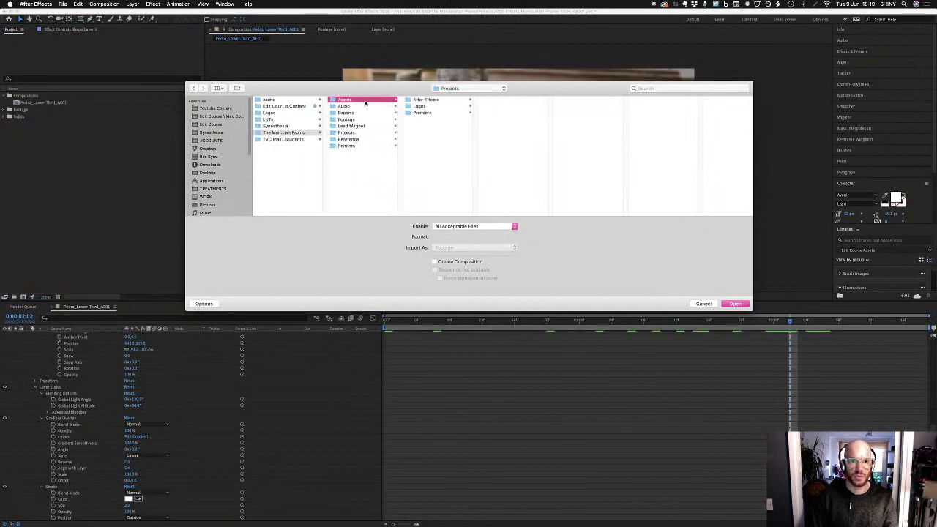
click(425, 106)
click(506, 100)
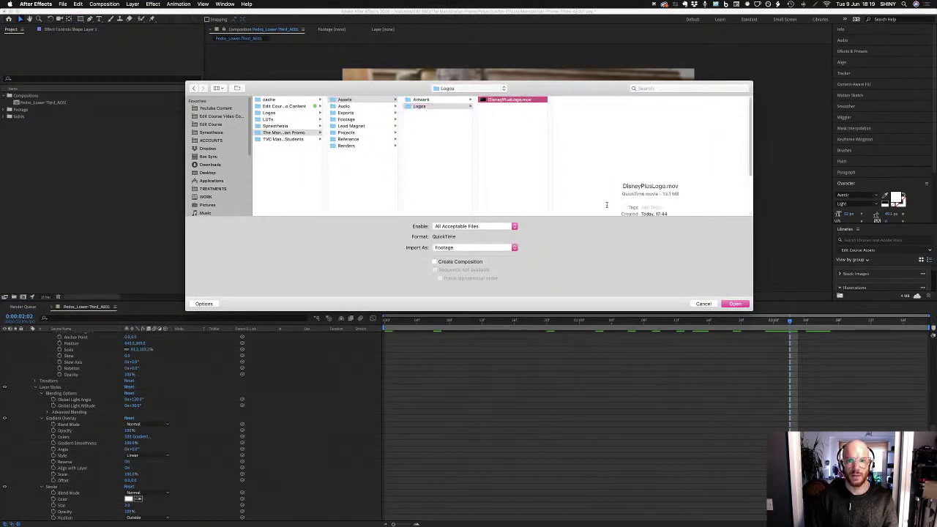
click(735, 303)
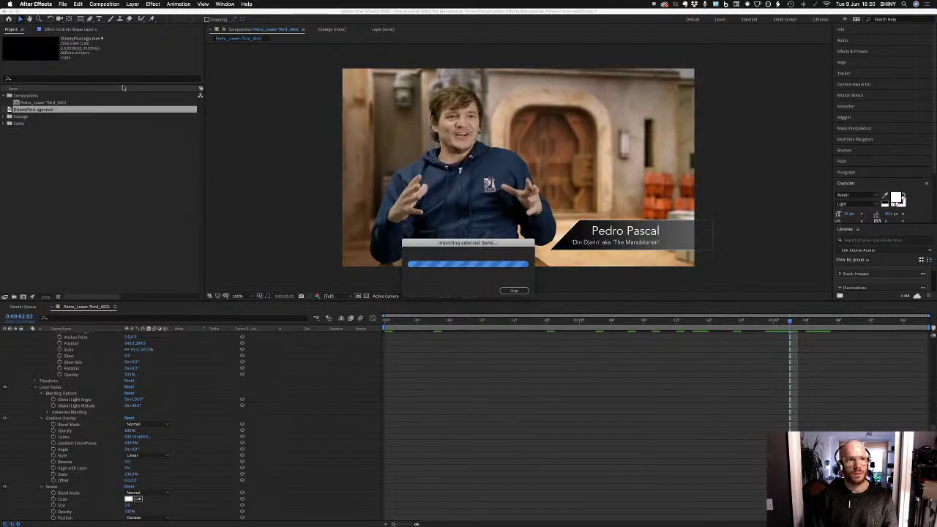
Move DisneyPlusLogo.mov into the Footage folder and open it in the Footage viewer at the gold Mandalorian title
drag(24, 113, 14, 115)
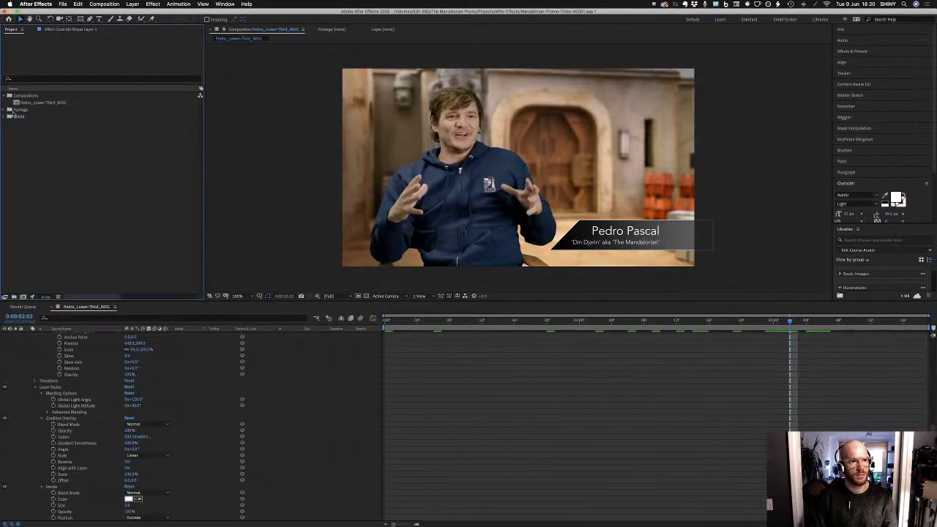
click(5, 110)
double_click(18, 124)
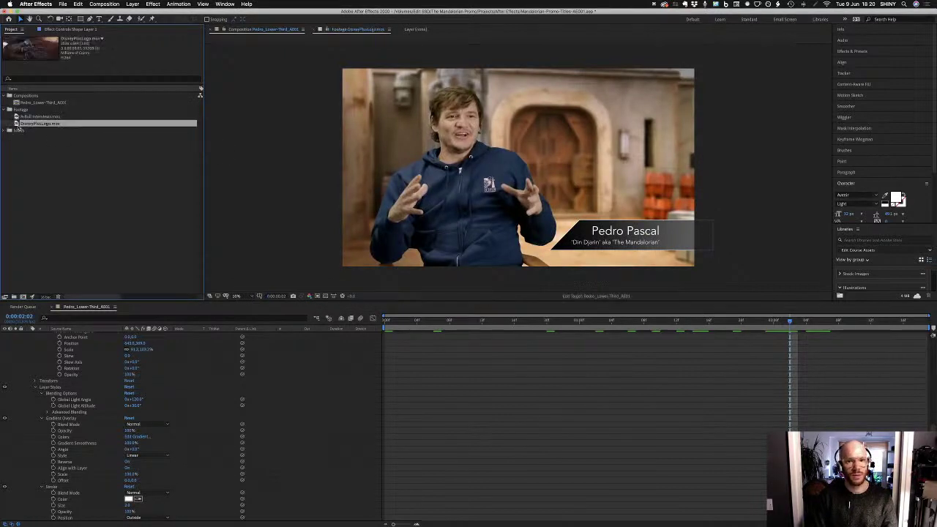
drag(336, 281, 370, 272)
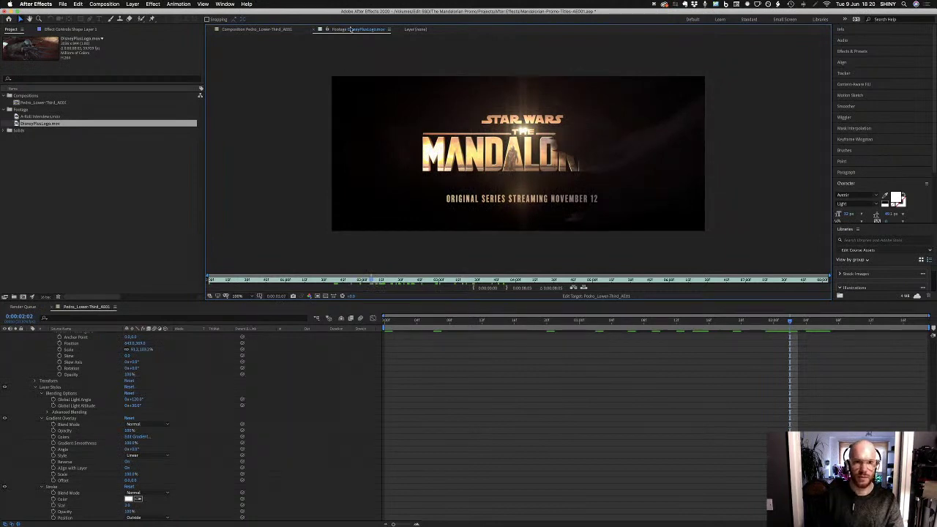
Dock the DisneyPlusLogo.mov viewer beside the Composition viewer and preview the lower third from near its start to 0:00:01:02
drag(336, 33, 242, 154)
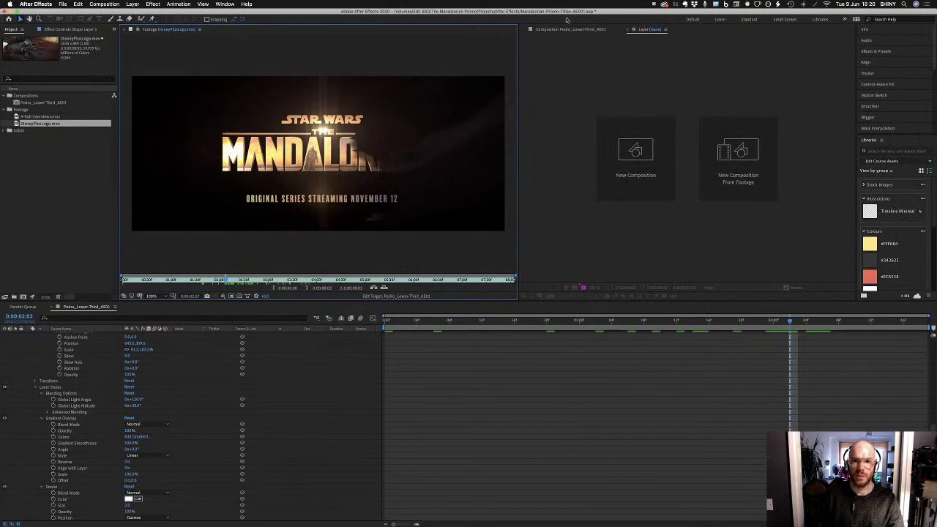
click(566, 30)
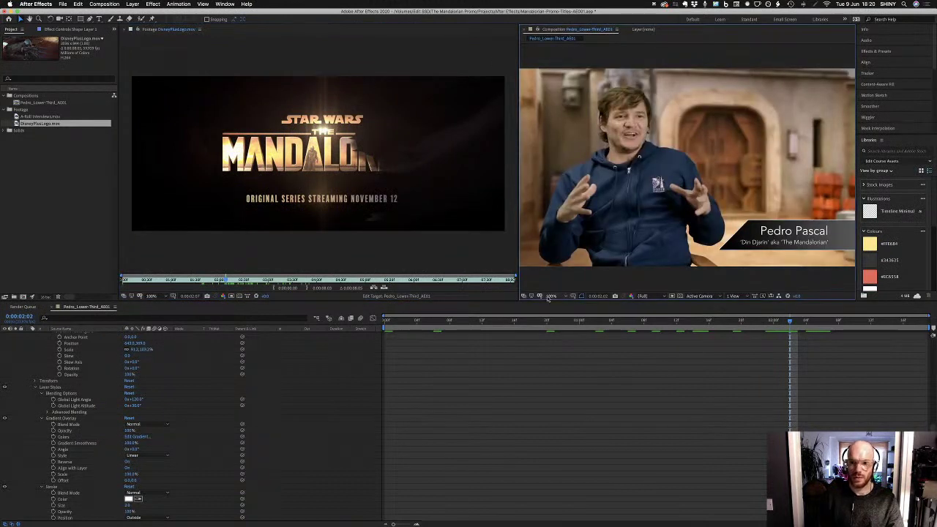
drag(422, 323, 395, 323)
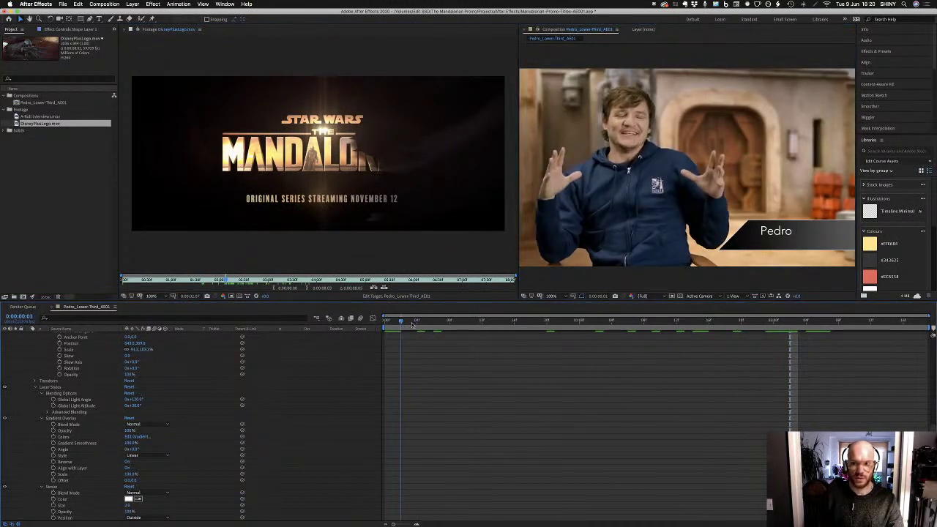
key(space)
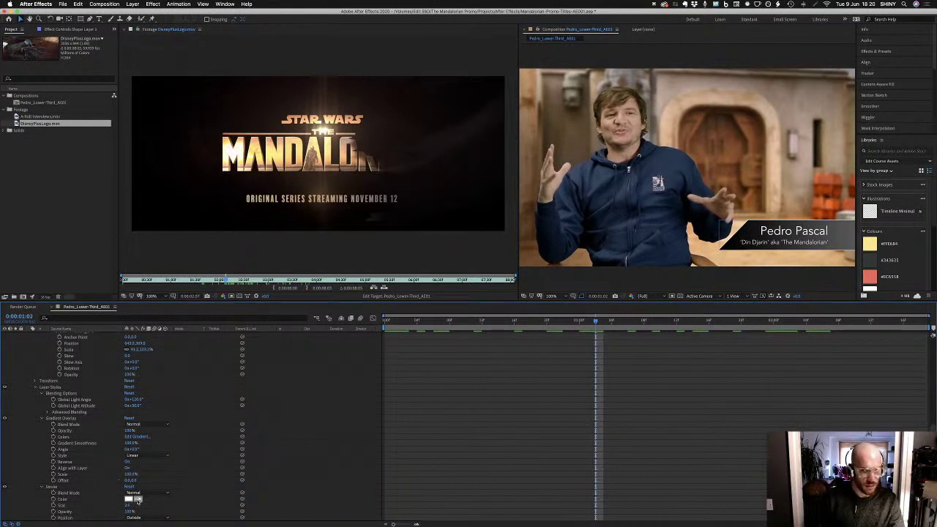
Try the Mandalorian logo's sampled gold as the Stroke layer style's color, and undo the change
click(137, 499)
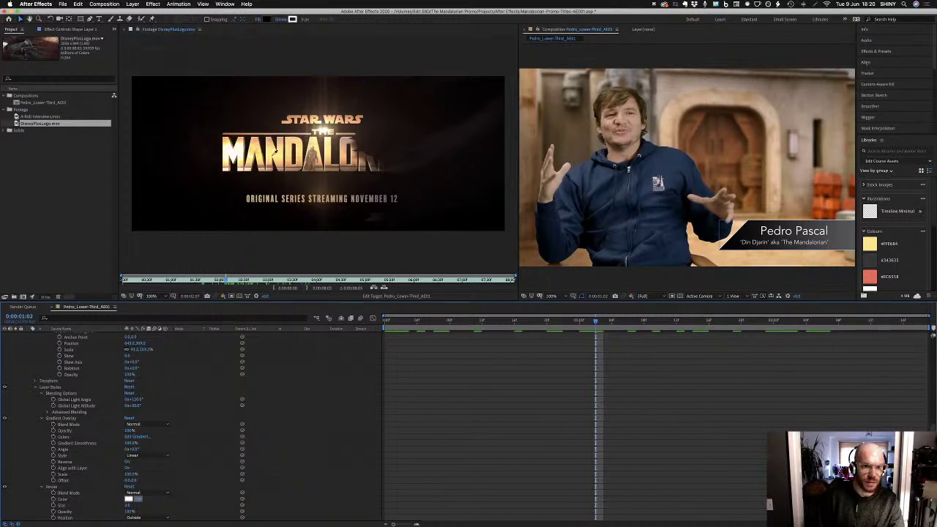
click(275, 153)
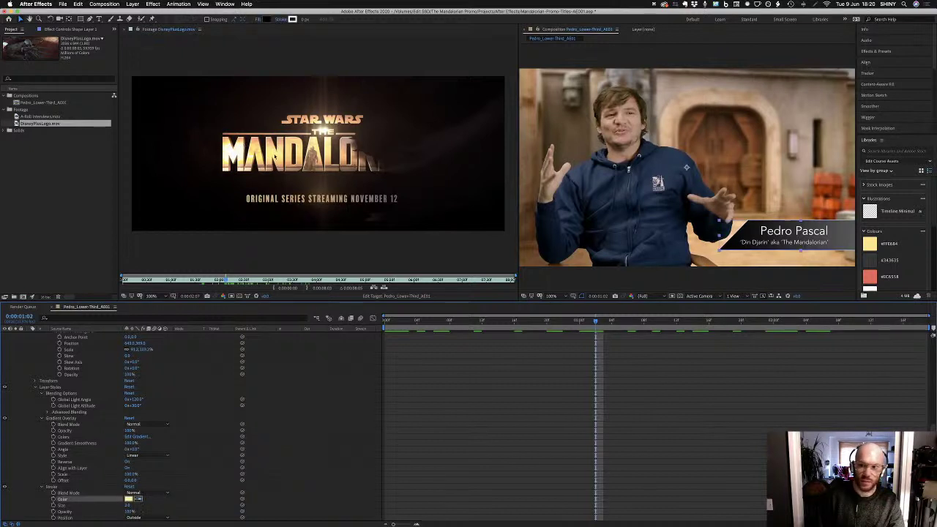
click(472, 450)
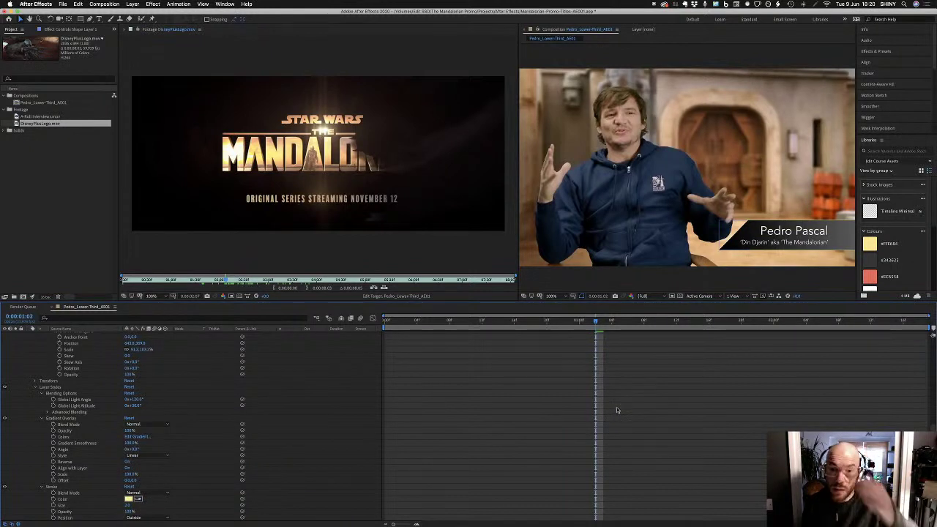
key(super+z)
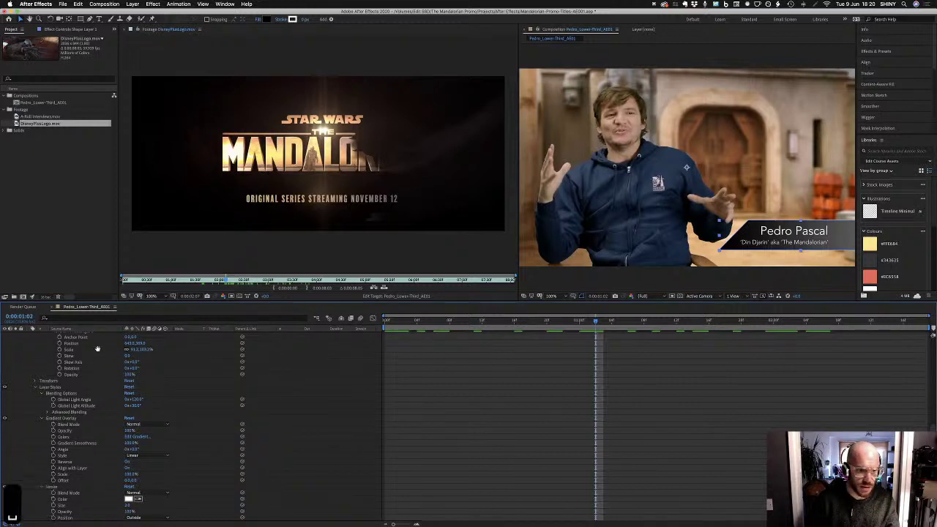
Try a color sampled from the 'Original Series Streaming' tagline as the fill of the 'Din Djarin' subtitle text, and undo it
scroll(97, 348, up, 10)
click(73, 393)
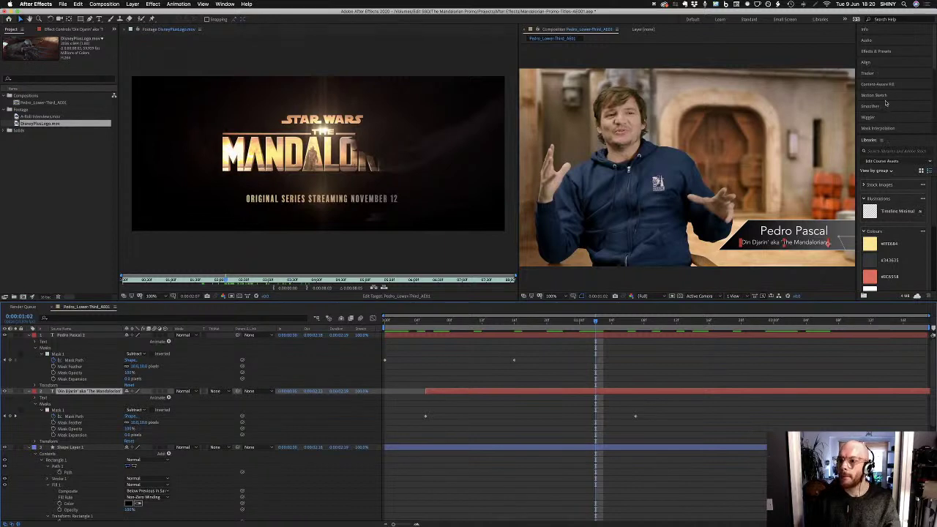
drag(934, 58, 928, 118)
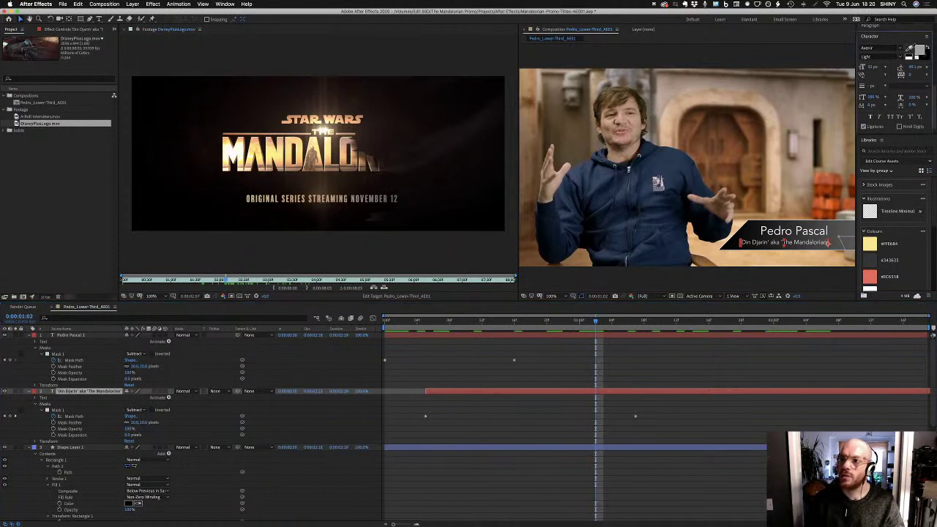
click(250, 198)
click(250, 198)
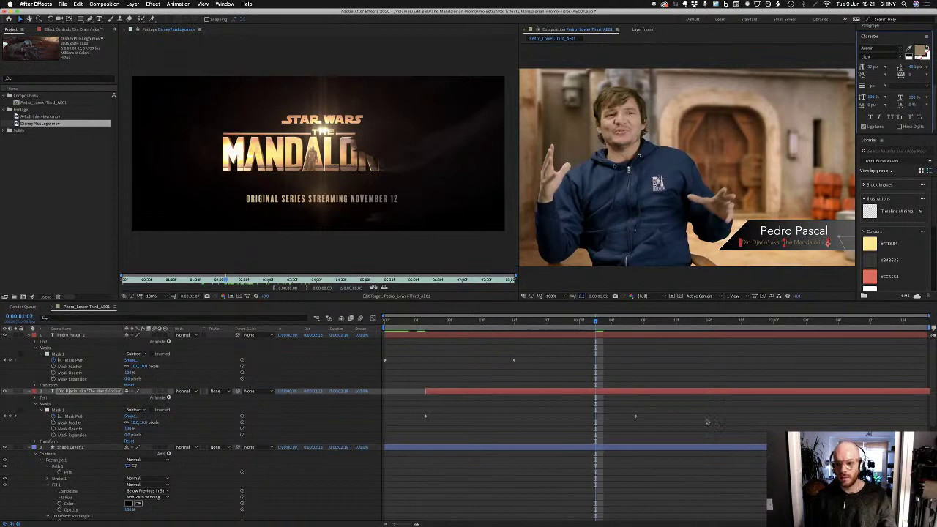
click(734, 498)
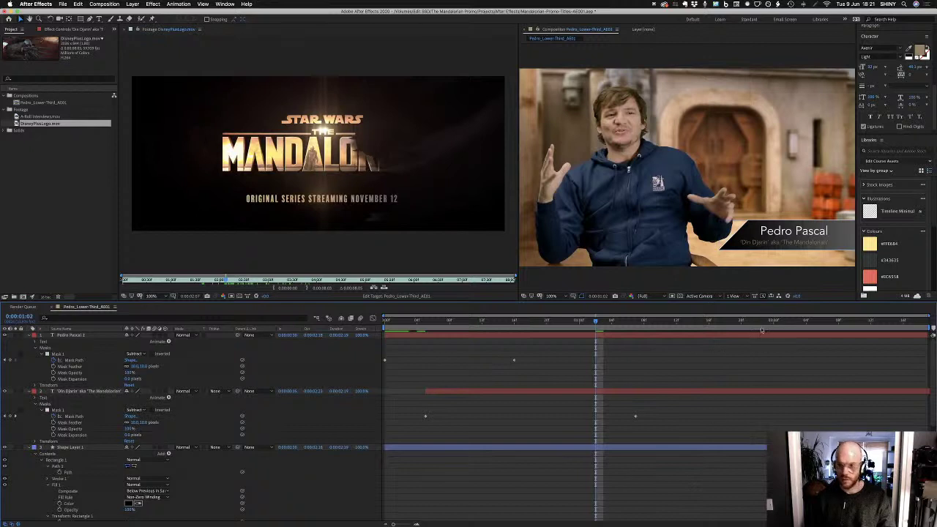
key(super+z)
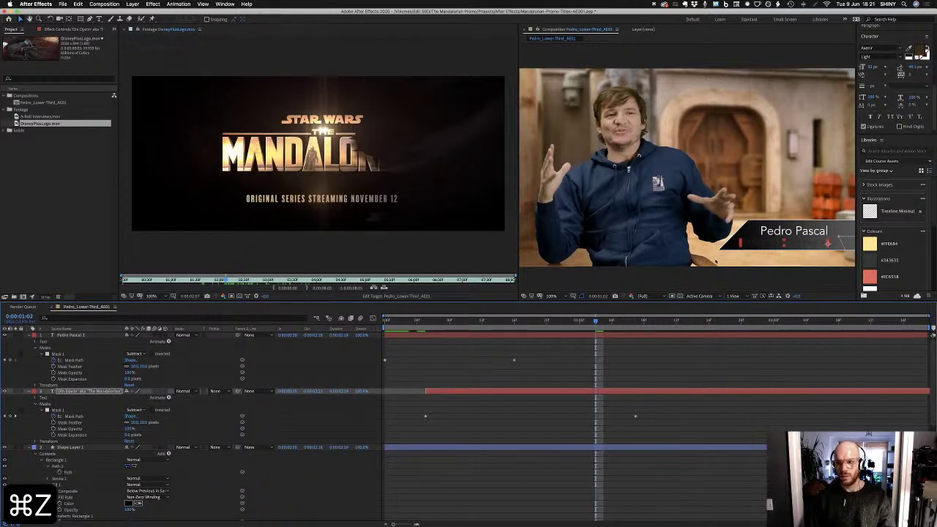
key(super+z)
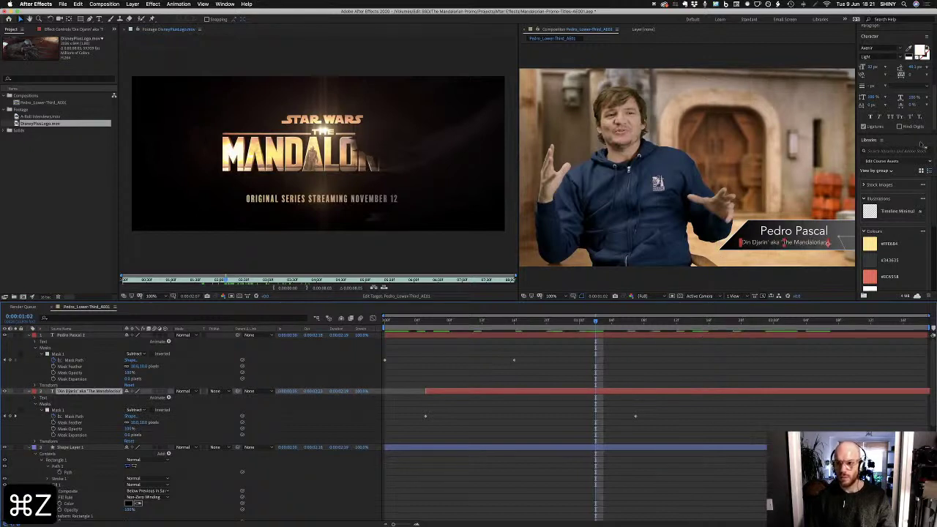
Try the Mandalorian logo's sampled pale gold as the fill of the Pedro Pascal name text, and undo it
click(99, 336)
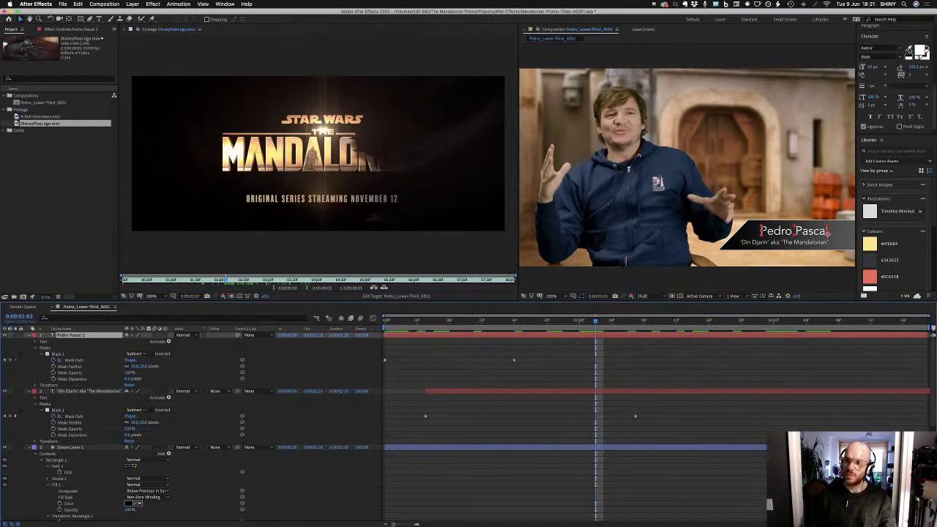
key(Return)
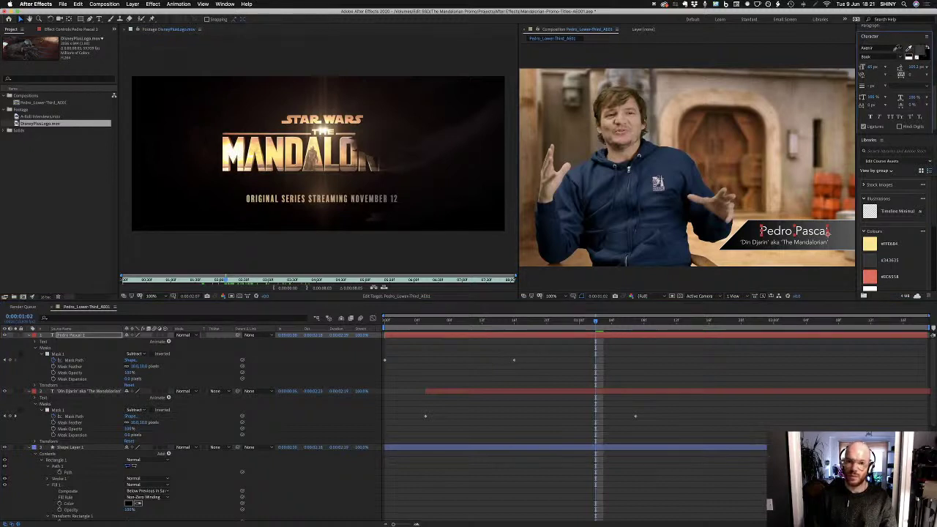
click(909, 49)
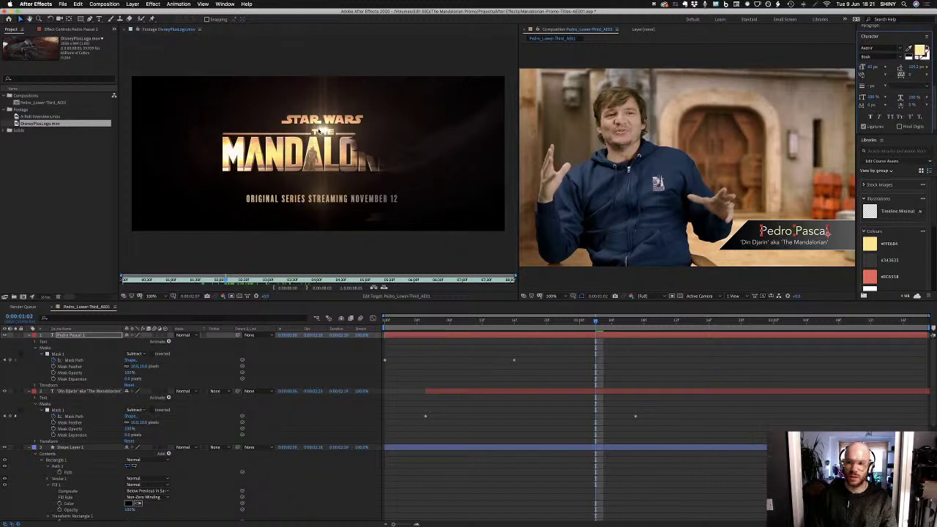
click(516, 374)
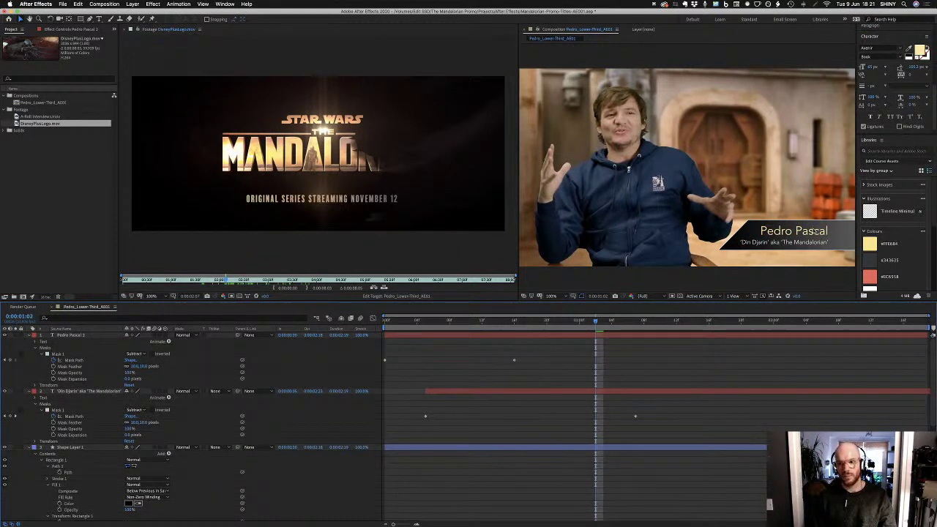
key(super+z)
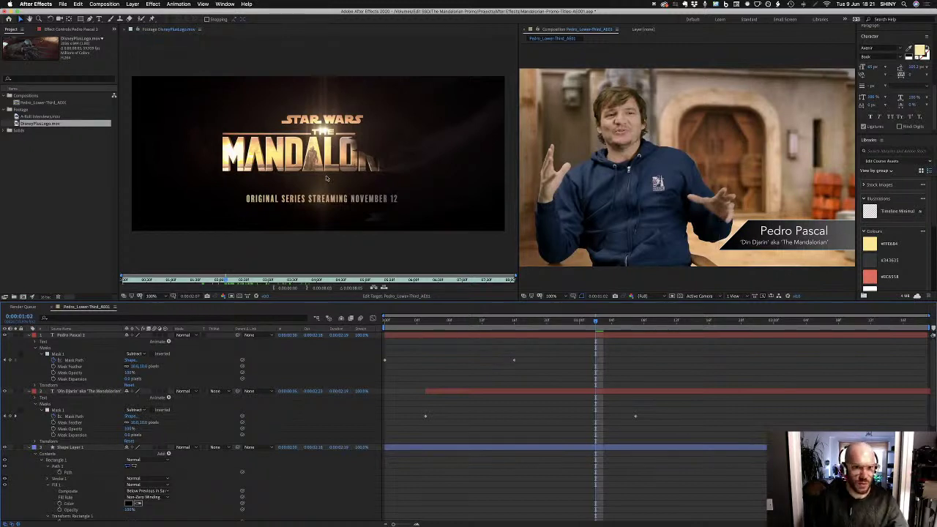
Recolor the Gradient Overlay's first color stop on Shape Layer 1 with gold sampled from the Mandalorian logo, darkened to 72% brightness
scroll(99, 440, down, 10)
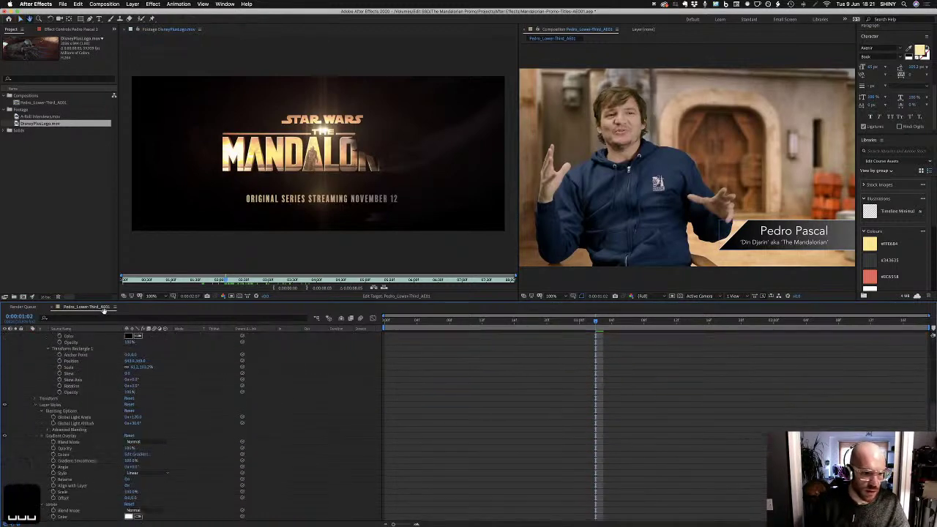
scroll(103, 389, down, 5)
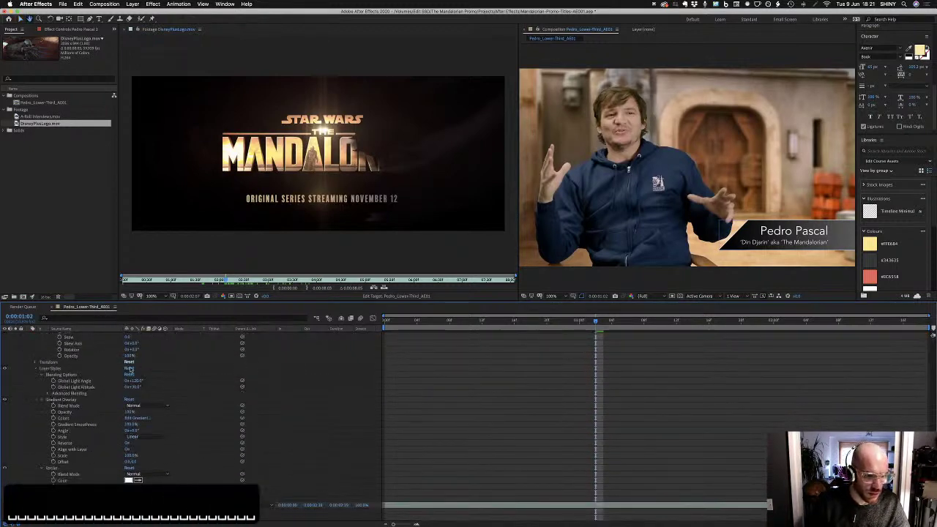
click(62, 400)
click(136, 420)
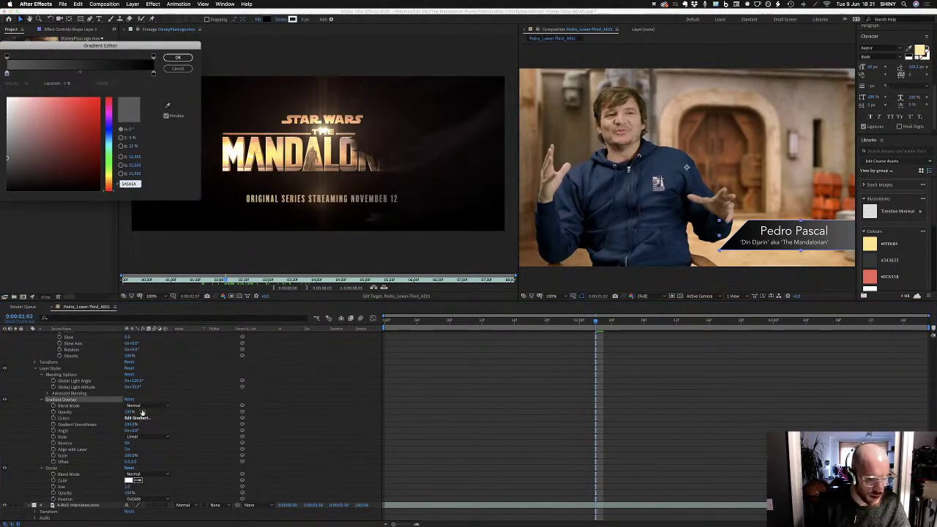
click(6, 74)
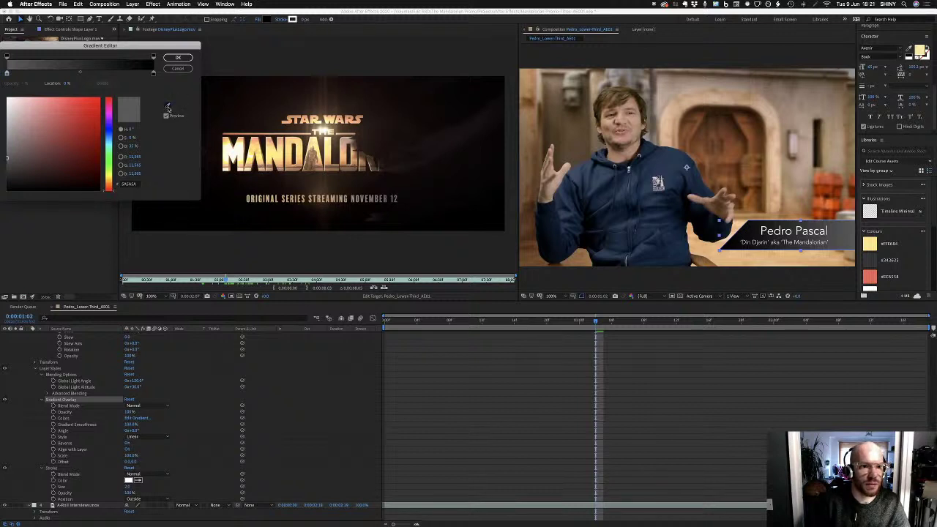
click(167, 108)
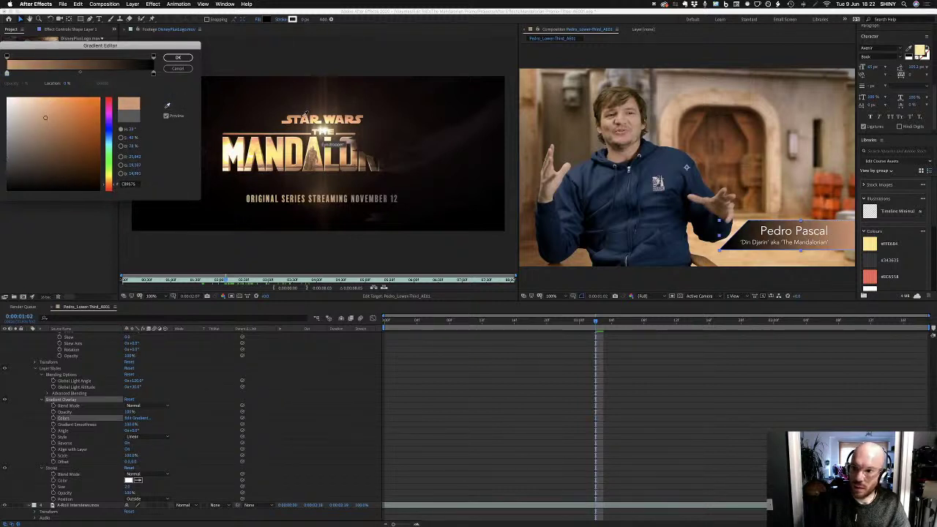
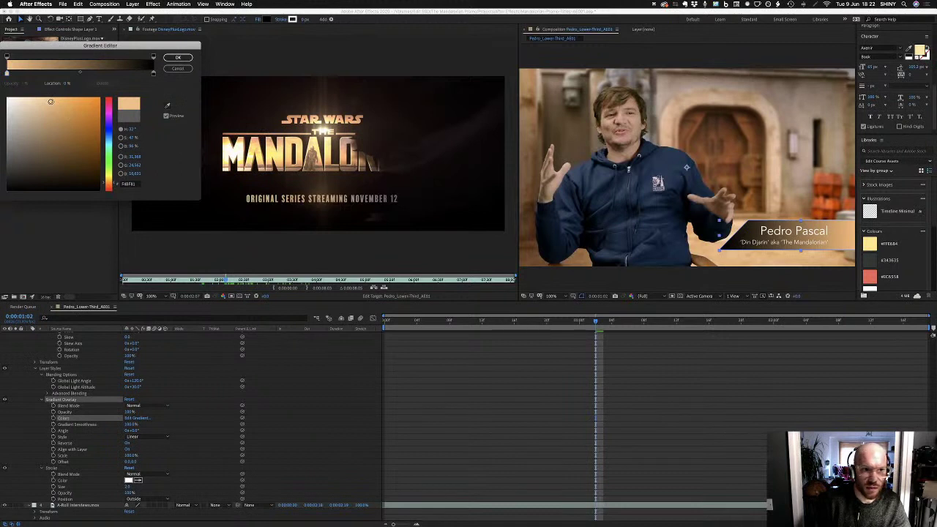
drag(50, 102, 52, 119)
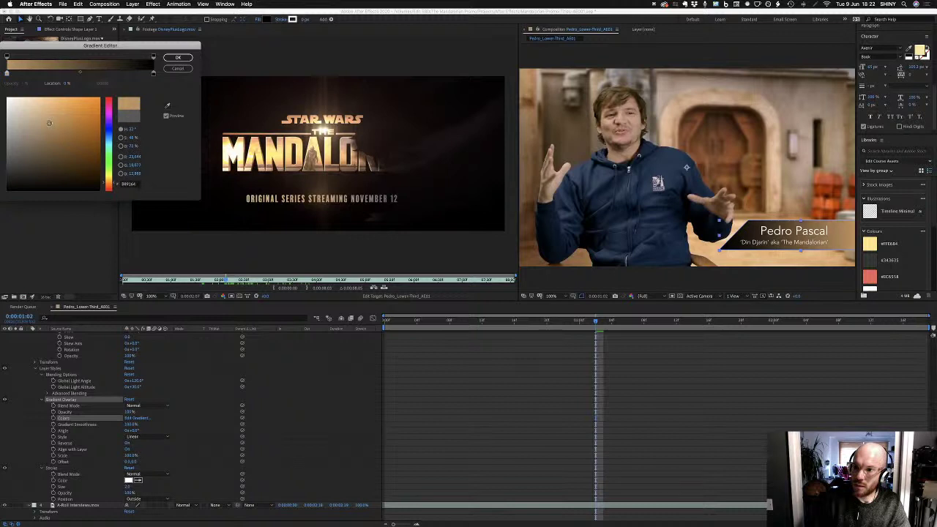
drag(49, 122, 49, 123)
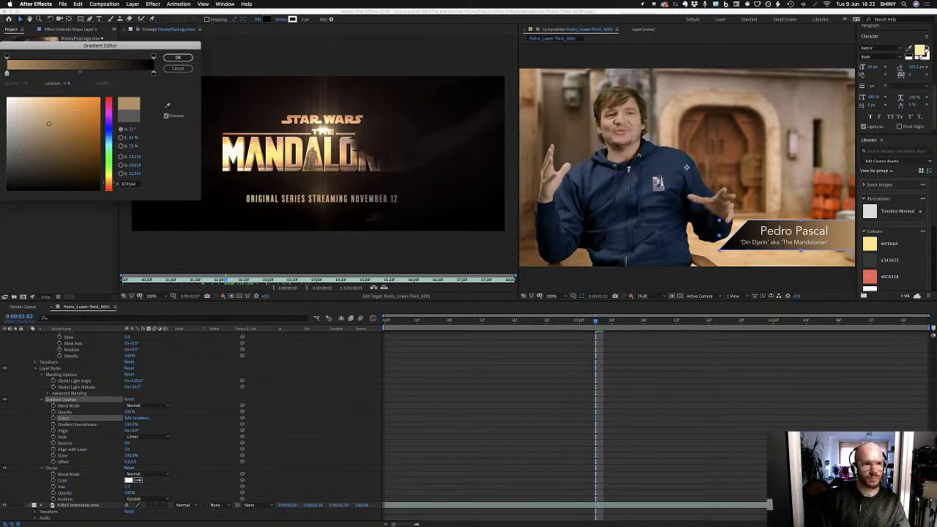
Shift the gradient's midpoint toward the gold stop, darken that stop to 61% brightness, and apply the gradient
click(80, 72)
mouse_move(79, 74)
mouse_down()
mouse_move(34, 81)
mouse_move(51, 84)
mouse_up()
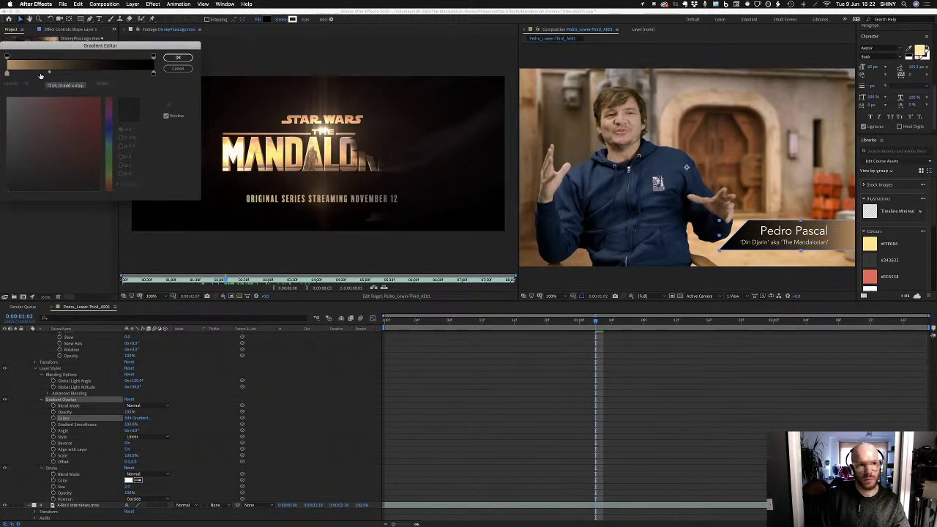
click(8, 74)
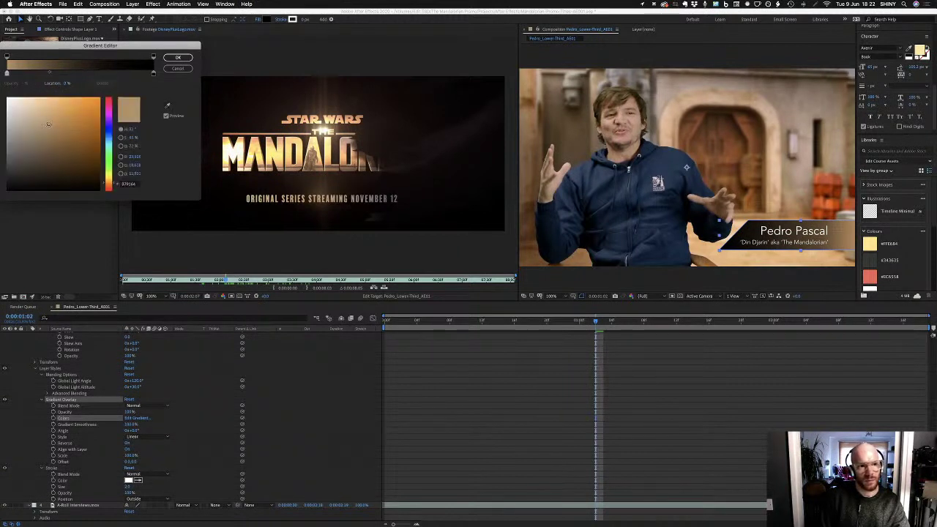
drag(49, 124, 49, 133)
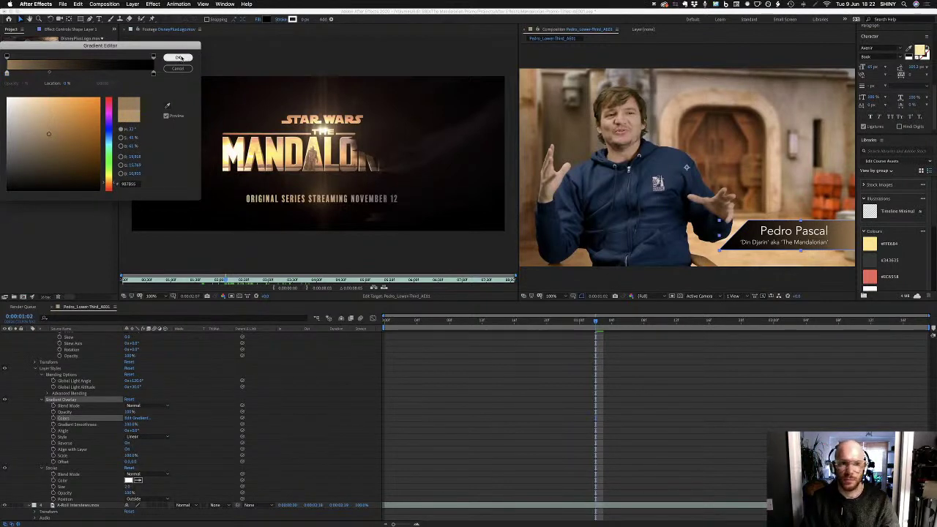
click(179, 58)
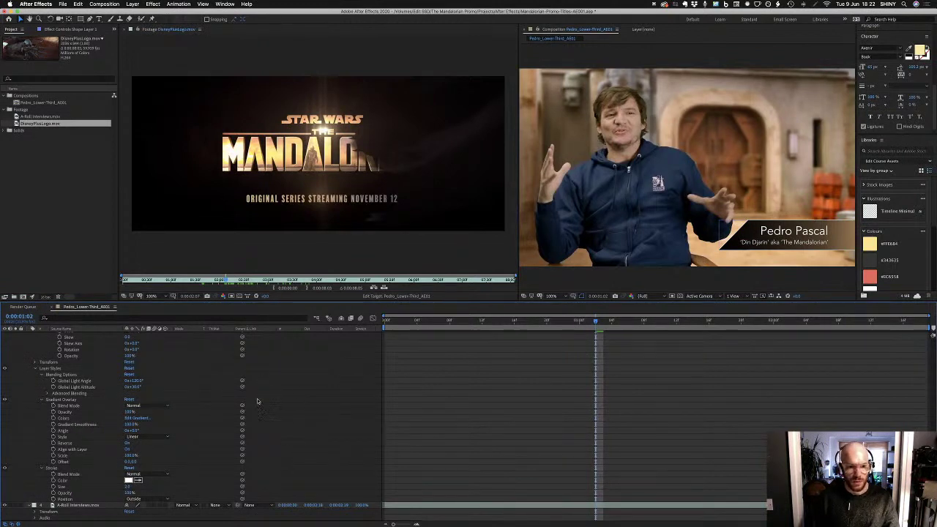
Preview the recolored lower third and examine the Pedro Pascal name's mask reveal from its first Mask Path keyframe
scroll(271, 370, up, 10)
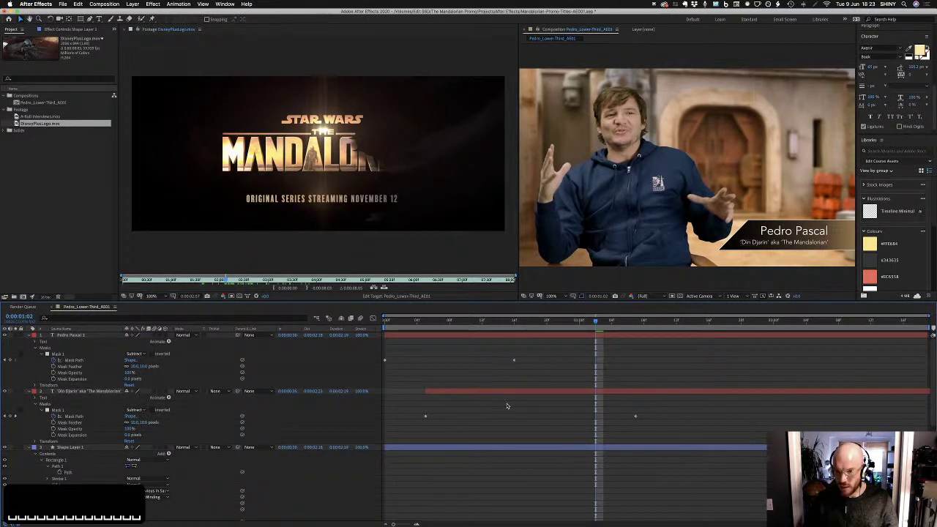
key(KP_0)
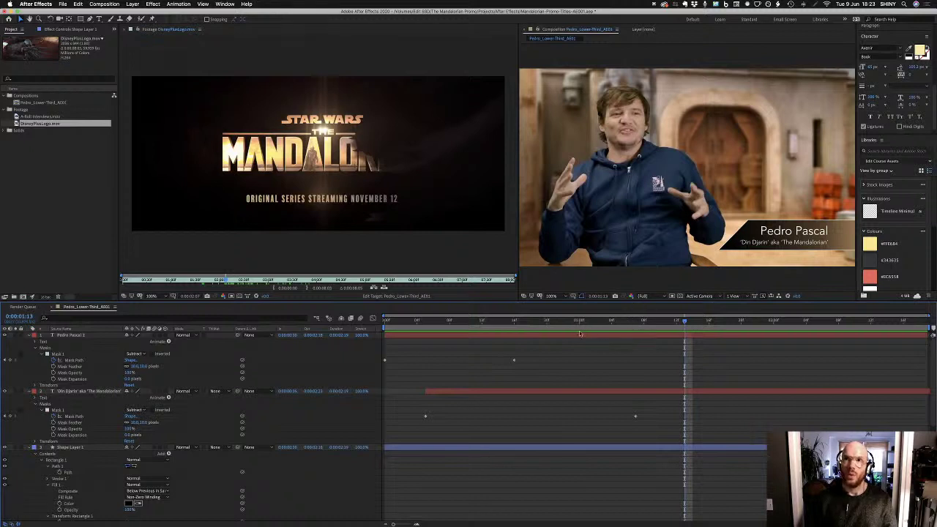
click(385, 360)
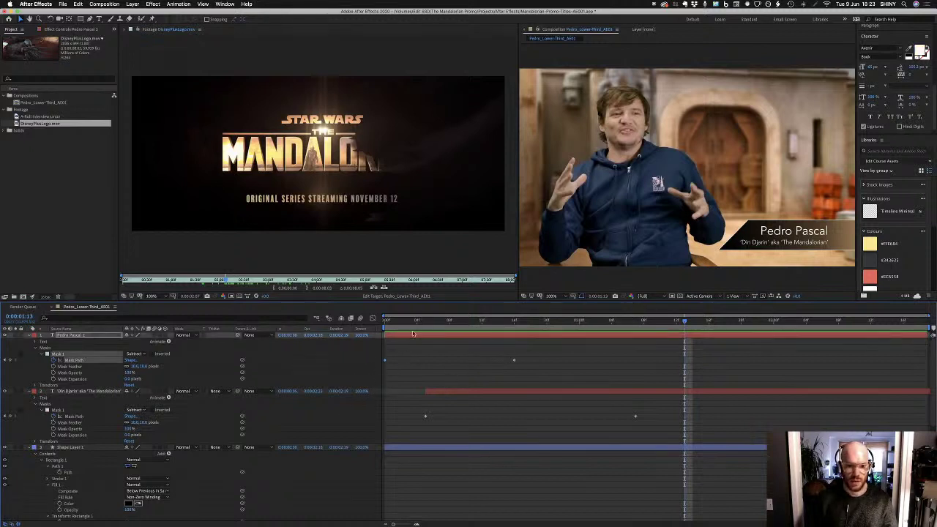
key(Home)
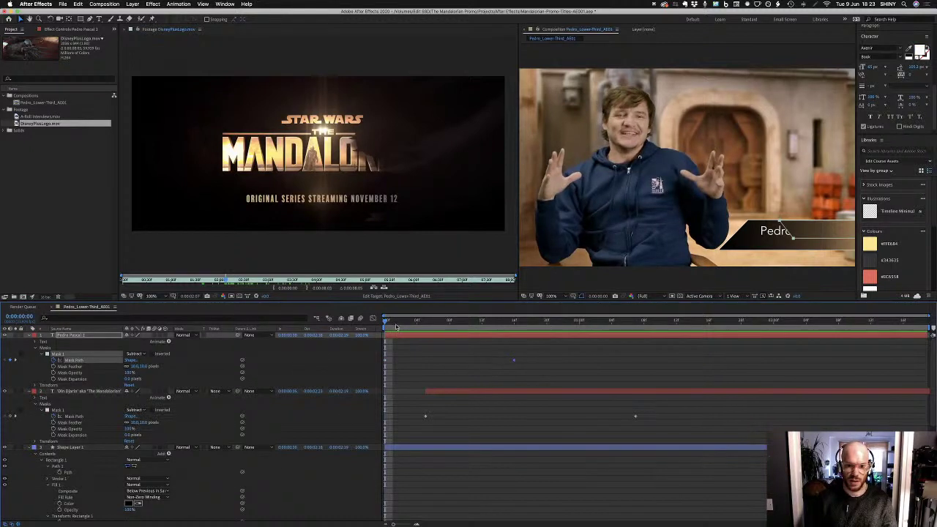
drag(386, 322, 410, 322)
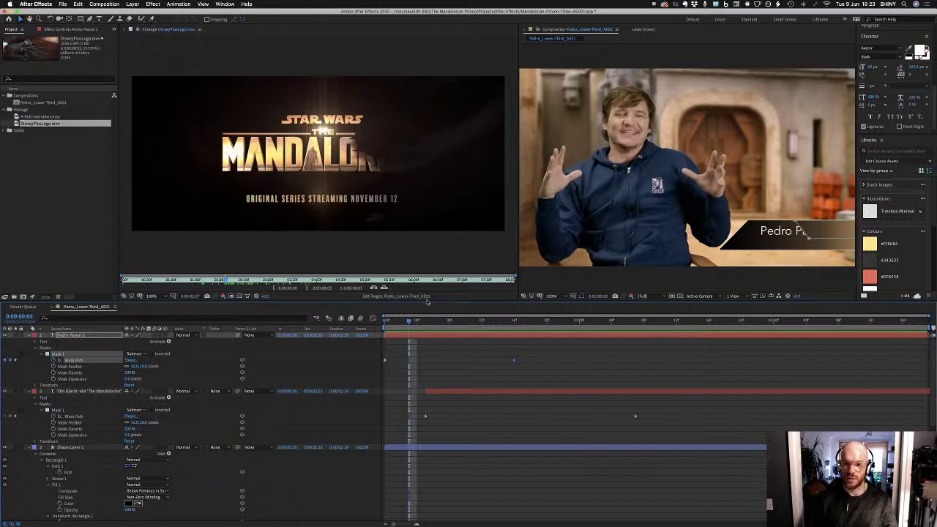
key(space)
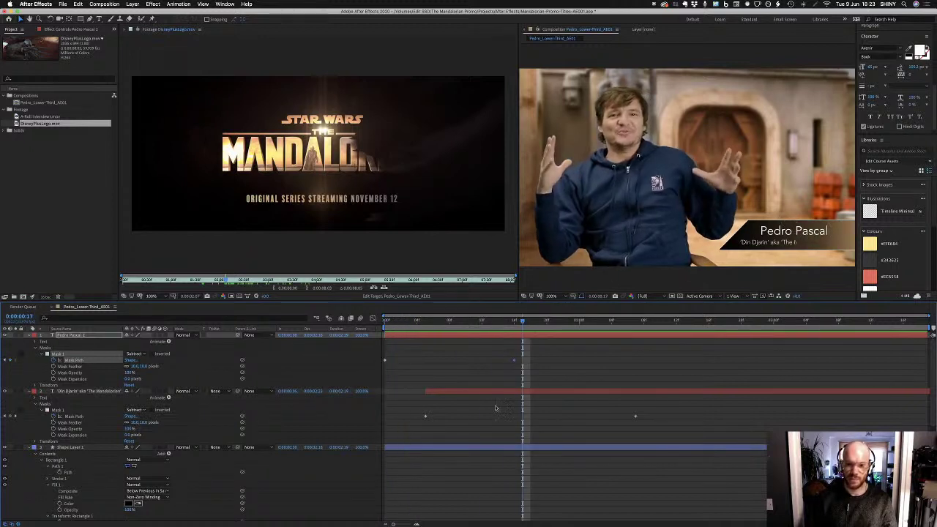
Select the 'Din Djarin' subtitle's first Mask Path keyframe and examine its text reveal through to 0:00:01:08
drag(444, 407, 405, 431)
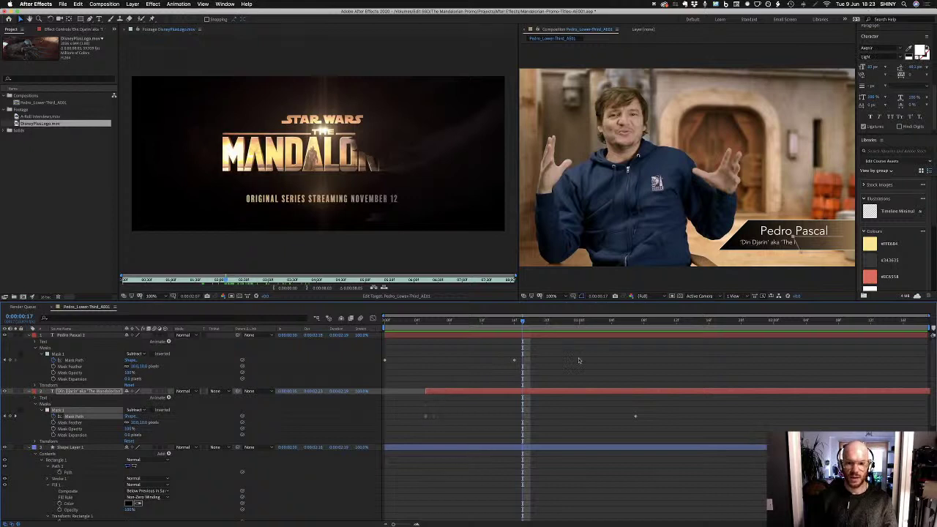
key(space)
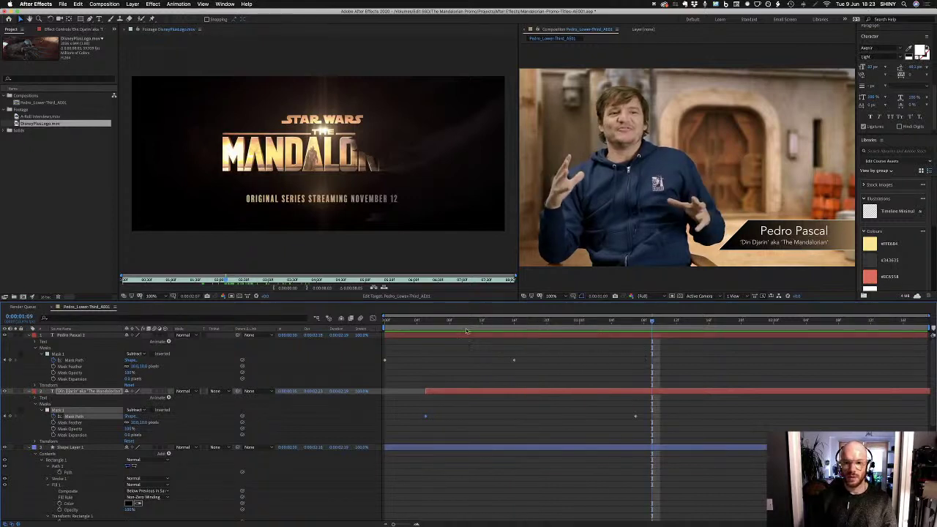
click(466, 320)
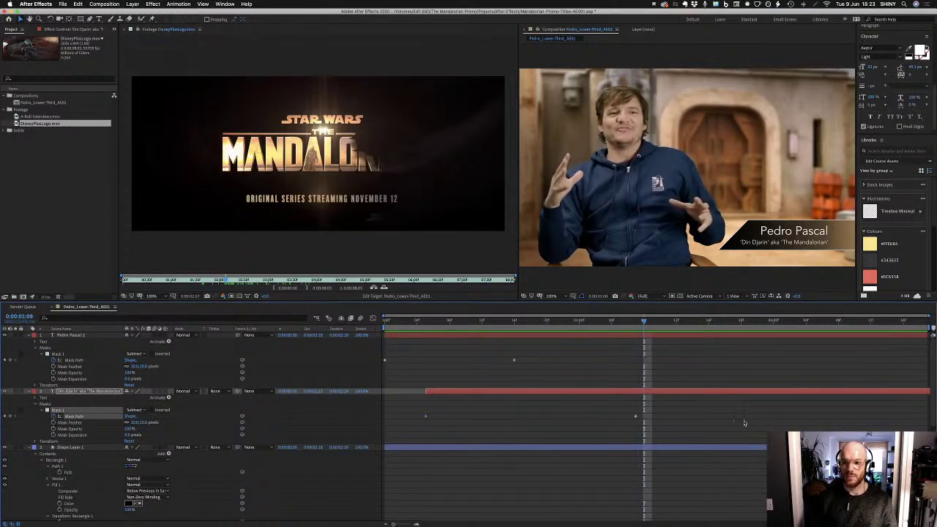
click(715, 399)
key(KP_0)
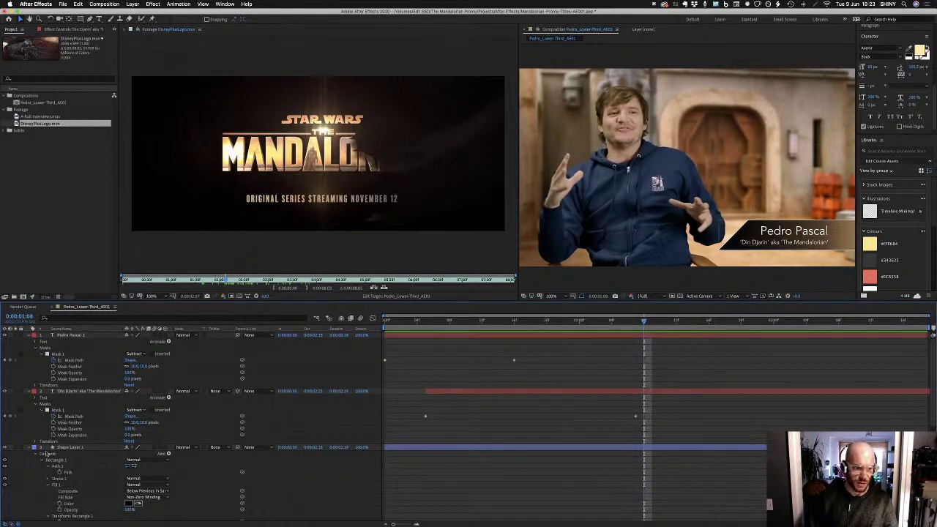
Check the gradient bar of Shape Layer 1 and replay the lower third animation, stopping at 0:00:00:12
click(86, 448)
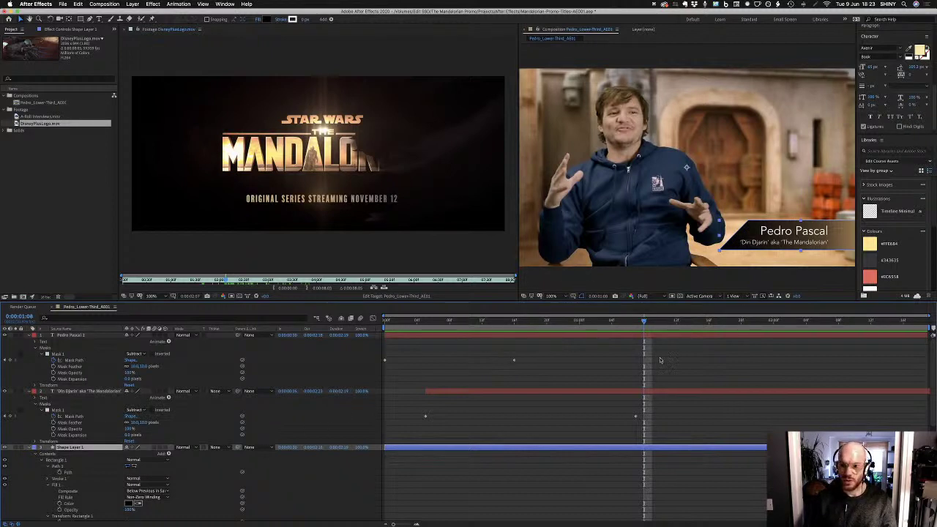
key(KP_0)
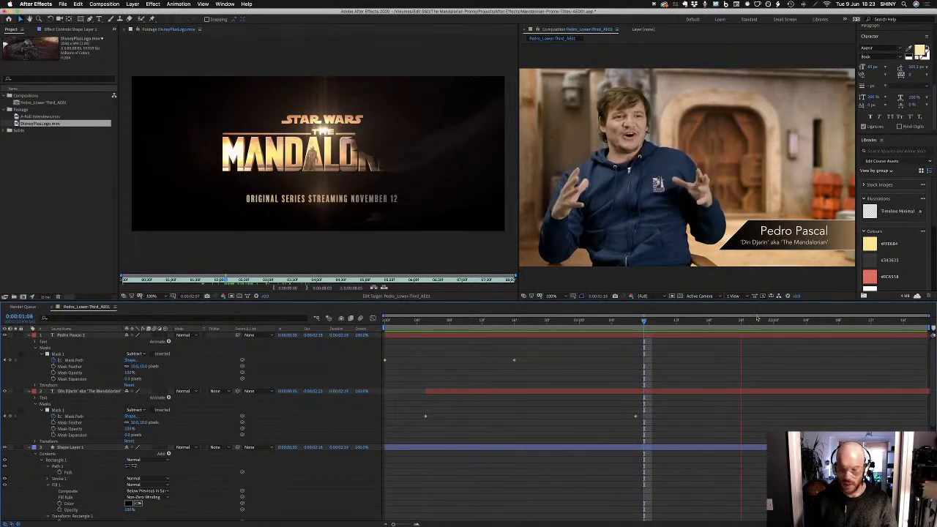
key(space)
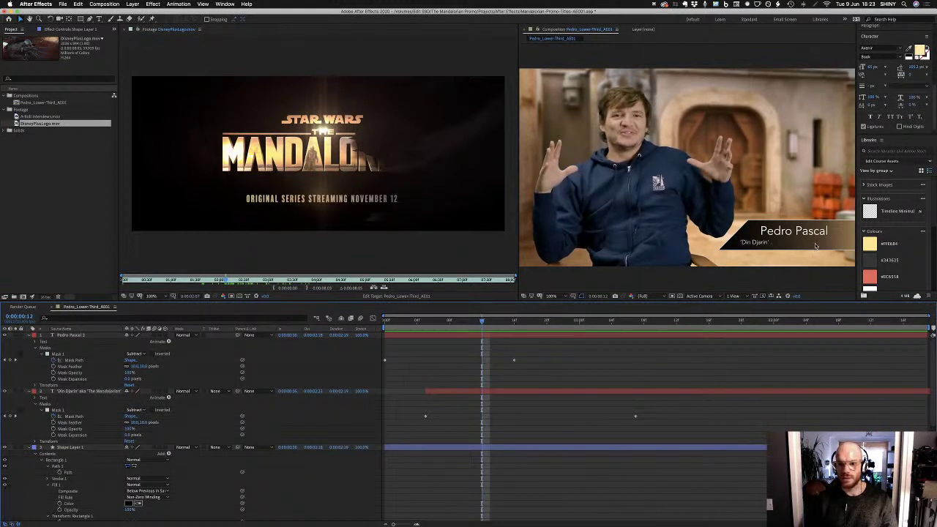
Collapse the expanded properties of all layers in the Pedro_Lower-Third_AE01 composition and leave the layers deselected
click(96, 336)
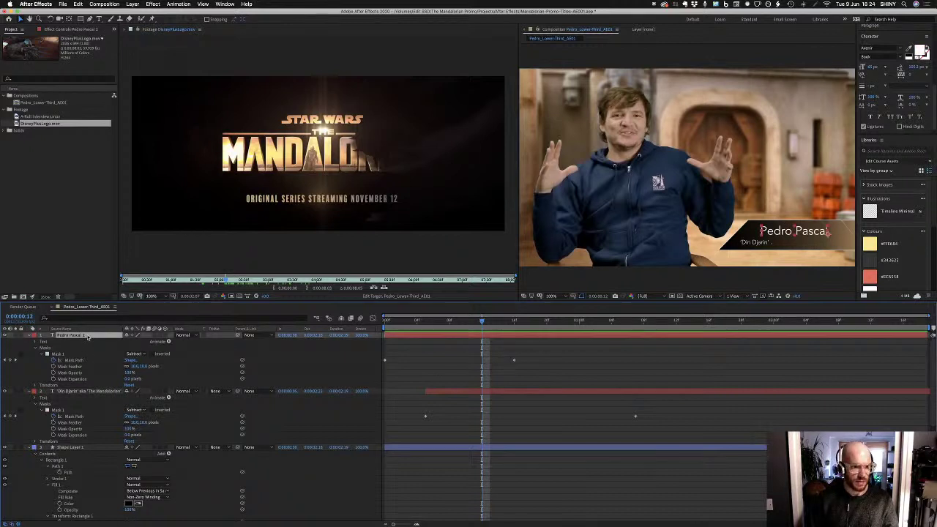
key(super+a)
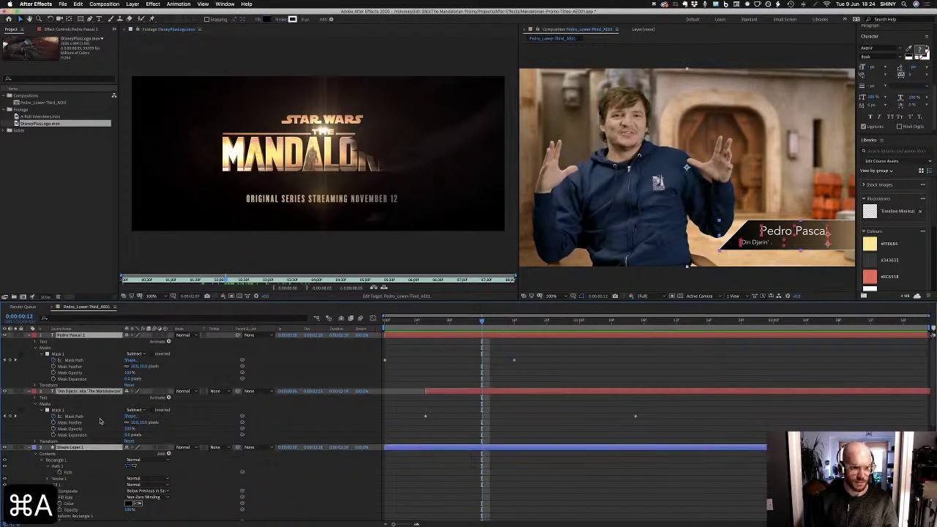
key(u)
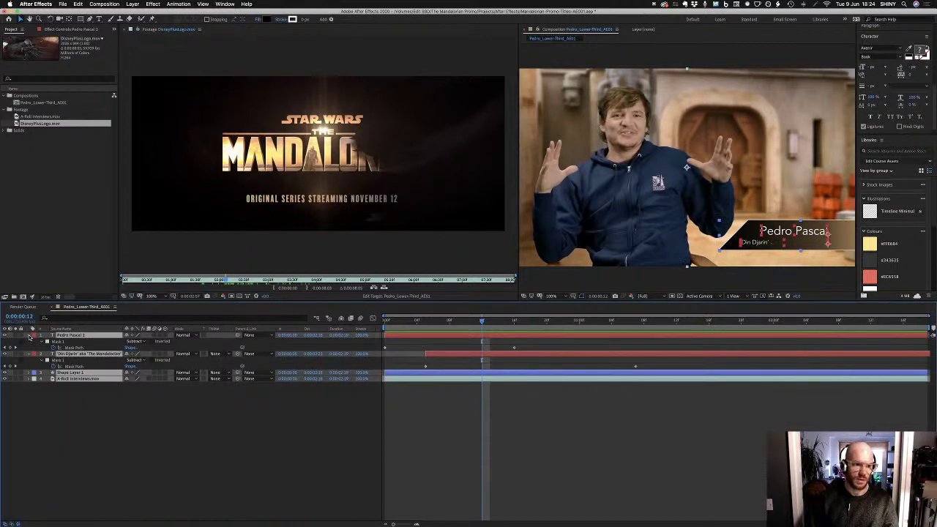
key(u)
key(u)
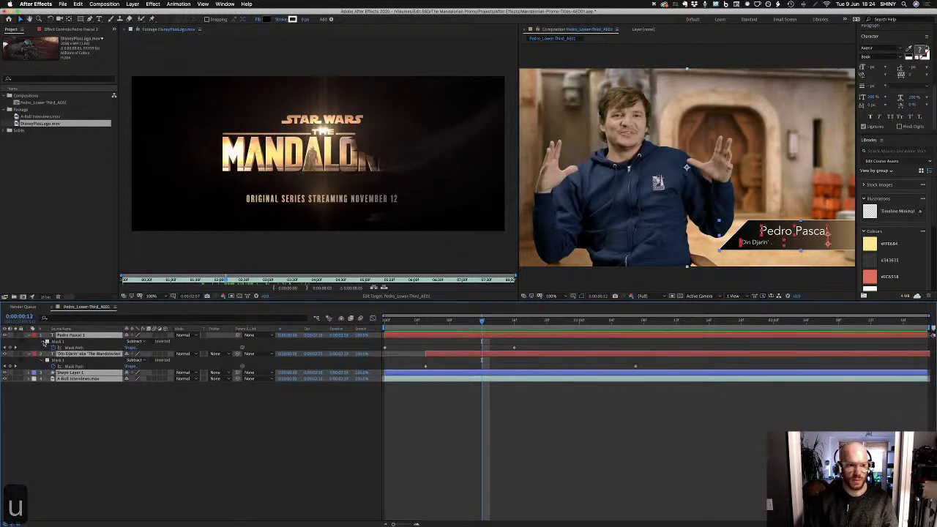
key(u)
click(115, 400)
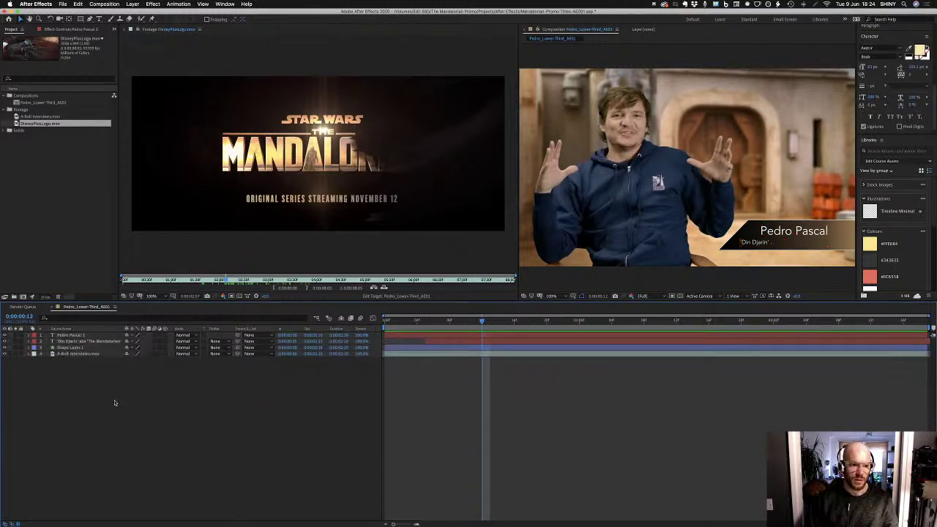
Hide the A-Roll Interviews.mov background layer and save the project
click(5, 354)
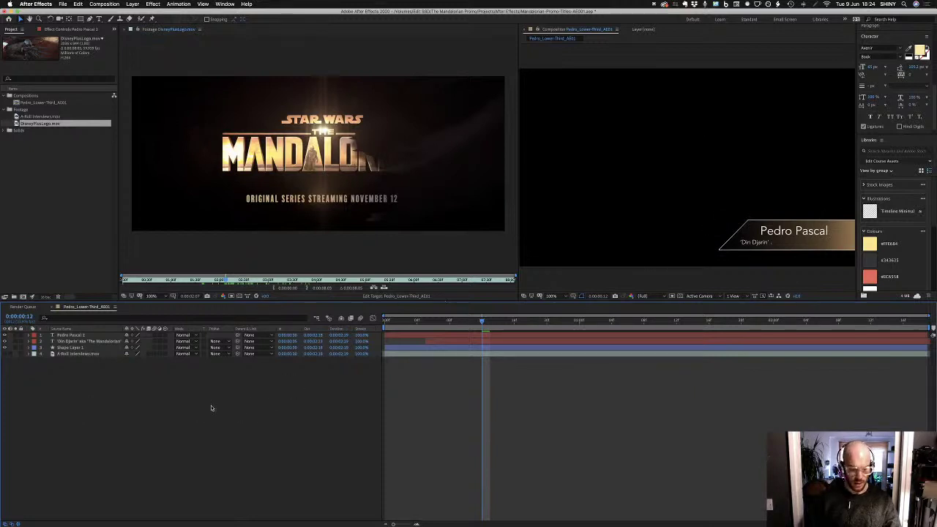
key(super+s)
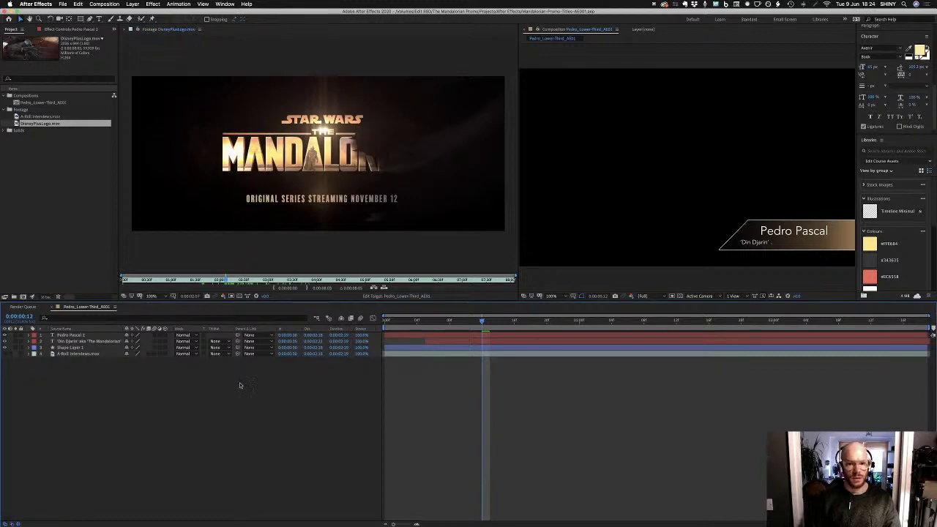
Switch to Premiere Pro and replace the Deborah Chow title clip in the Mandalorian_Promo_PP07 sequence with an After Effects composition
key(super+Tab)
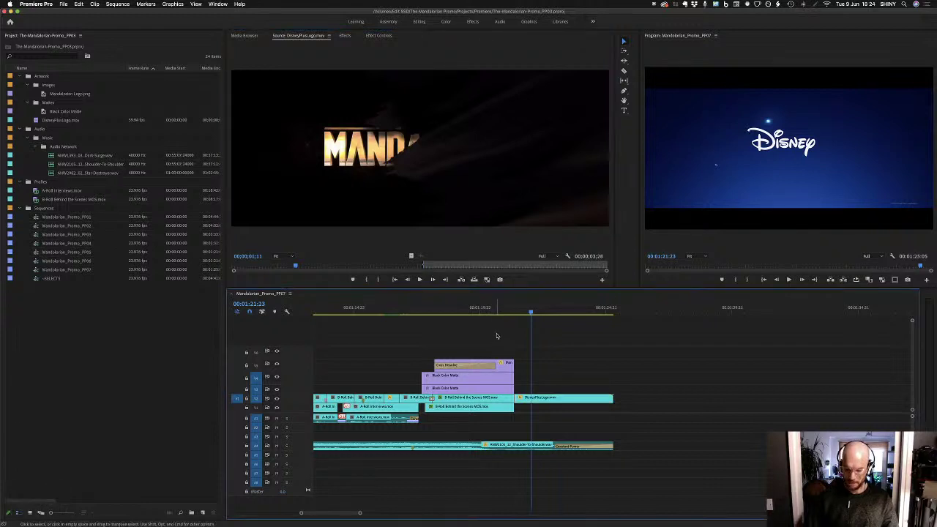
key(backslash)
drag(433, 309, 442, 313)
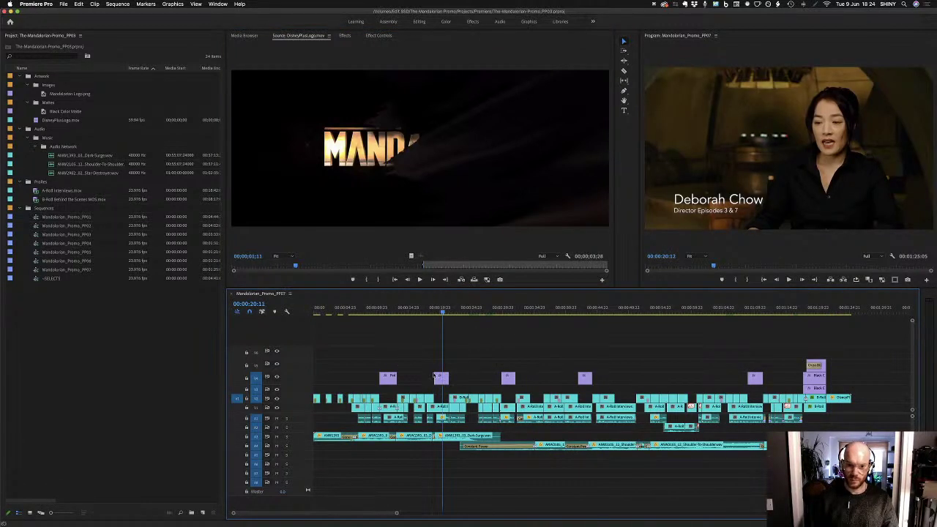
click(441, 379)
right_click(441, 379)
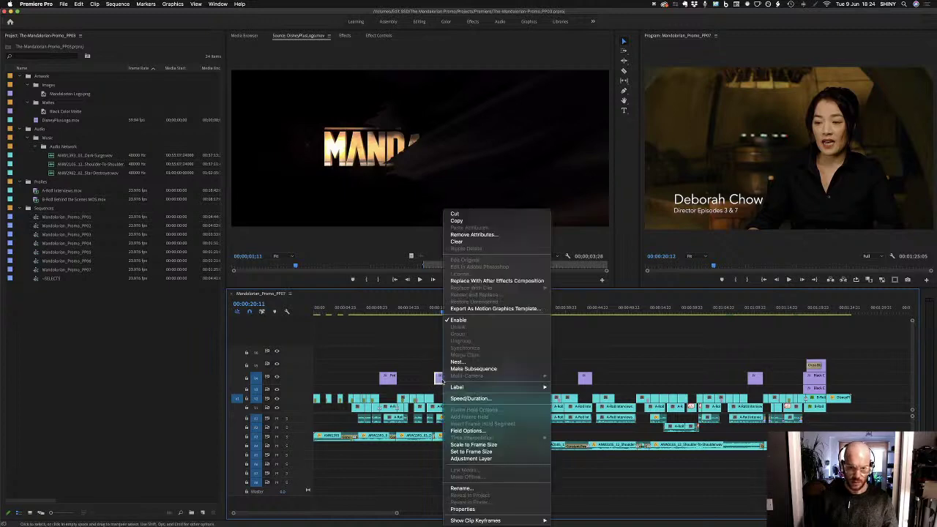
click(483, 282)
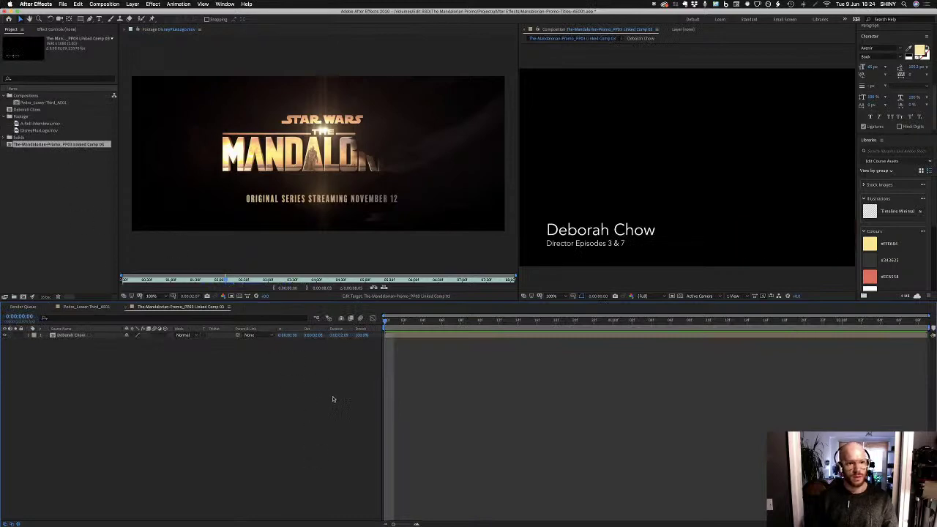
In Premiere Pro, undo the replacement of the Deborah Chow title clip and return to After Effects
key(super+Tab)
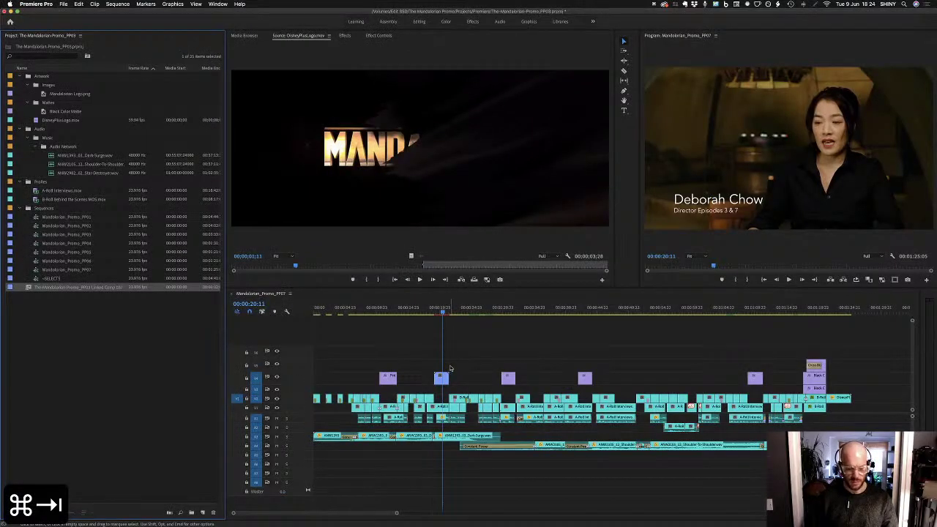
key(super+z)
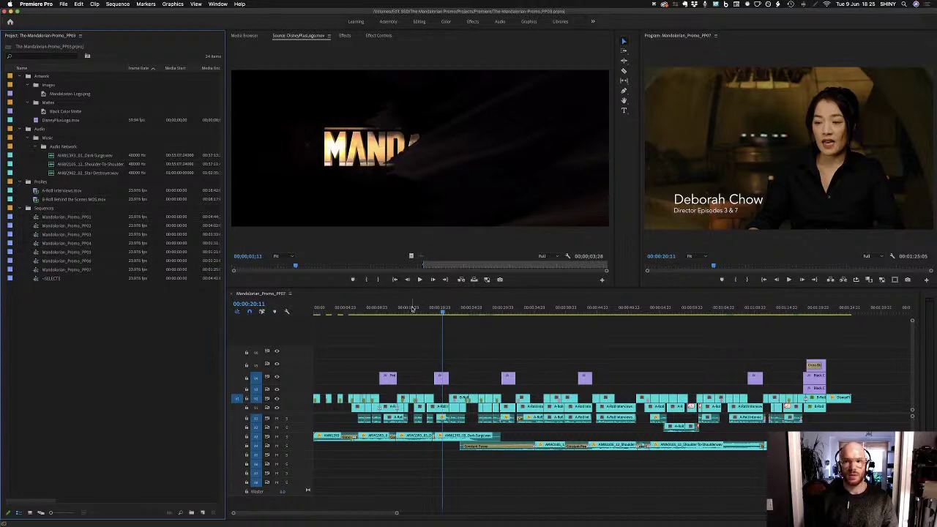
key(super+Tab)
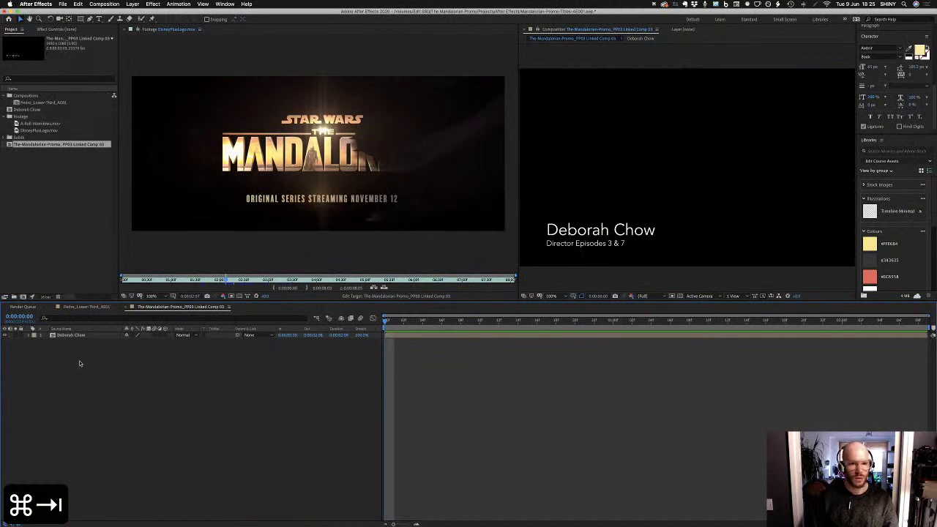
Copy the two text layers and Shape Layer 1 from Pedro_Lower-Third_AE01 into the linked composition containing the Deborah Chow title
click(86, 336)
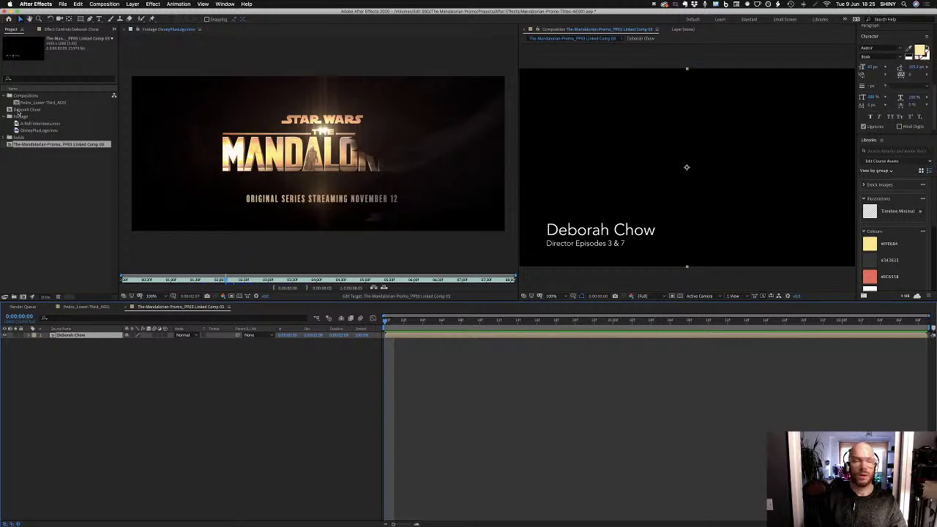
double_click(16, 104)
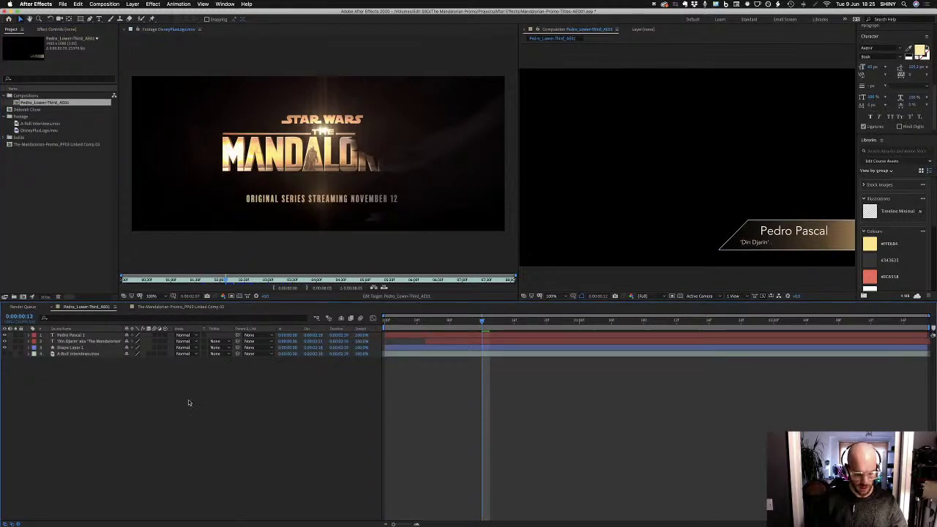
key(super+a)
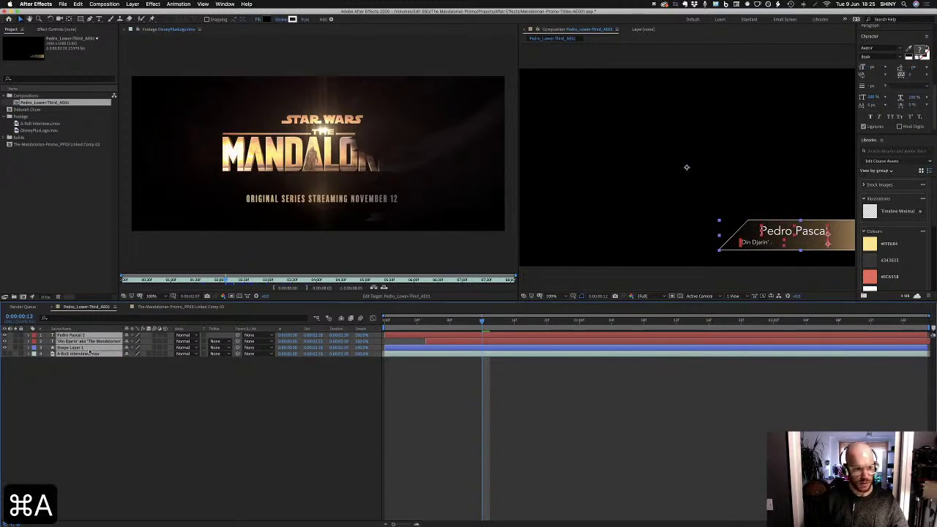
key(super+z)
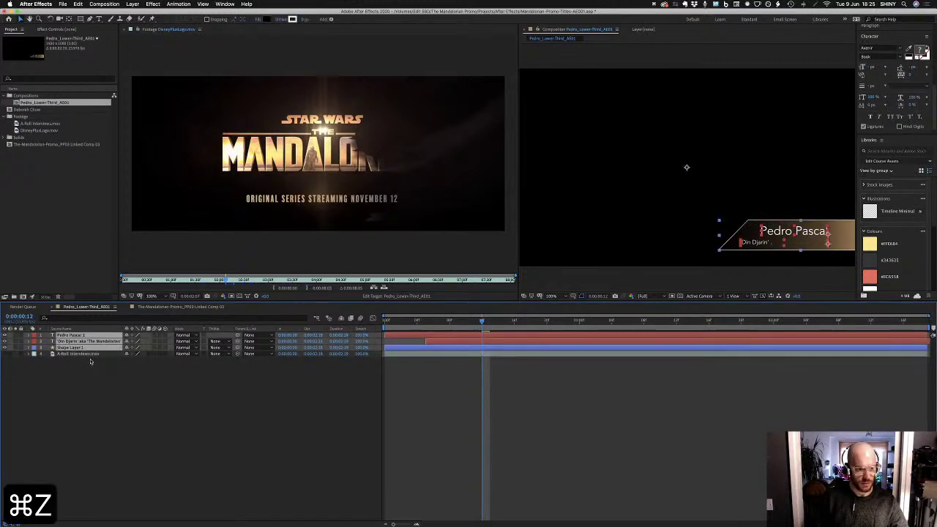
key(super+z)
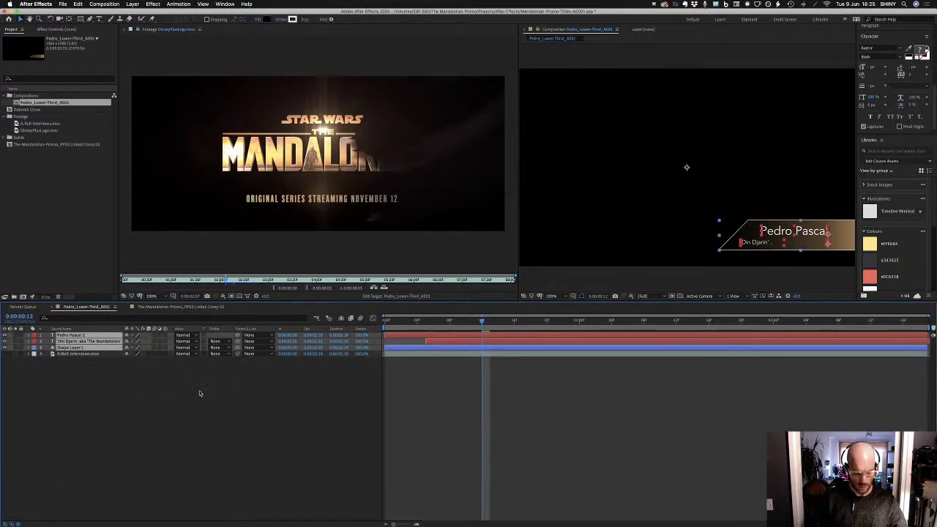
key(super+c)
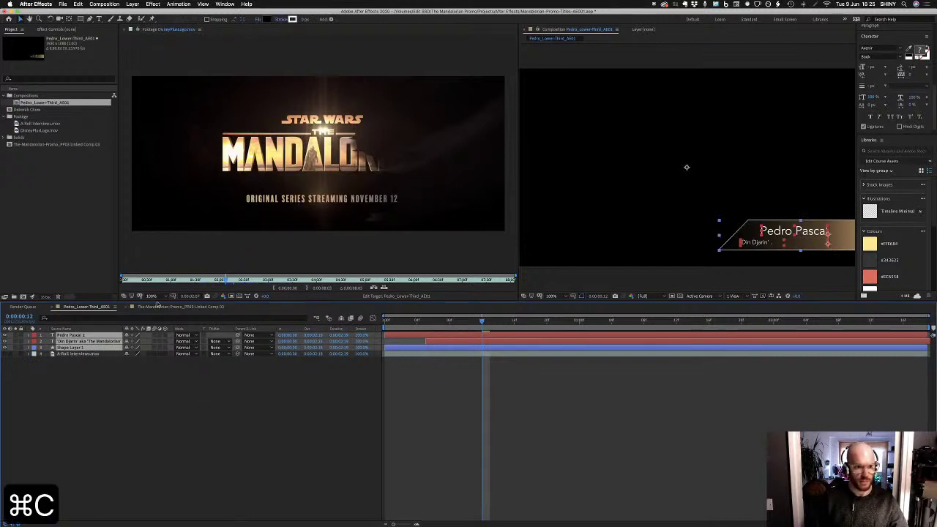
click(159, 308)
click(119, 381)
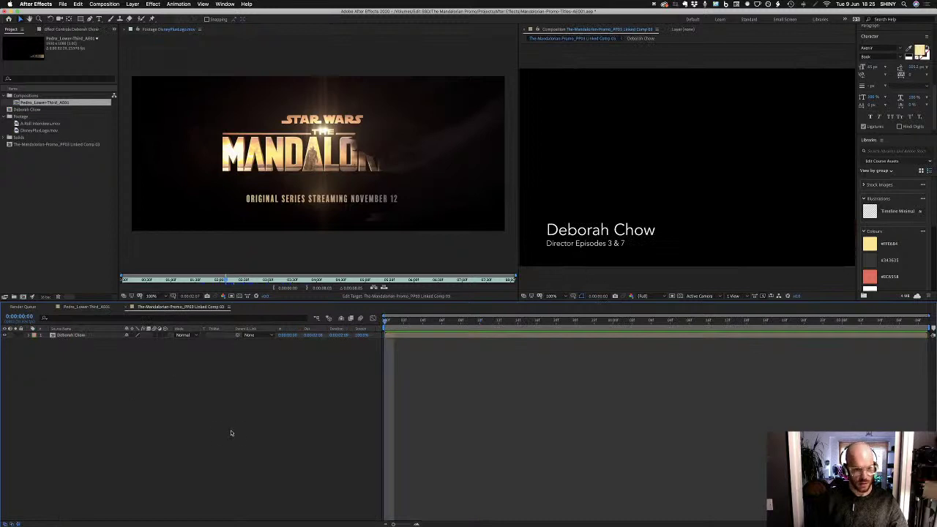
key(super+v)
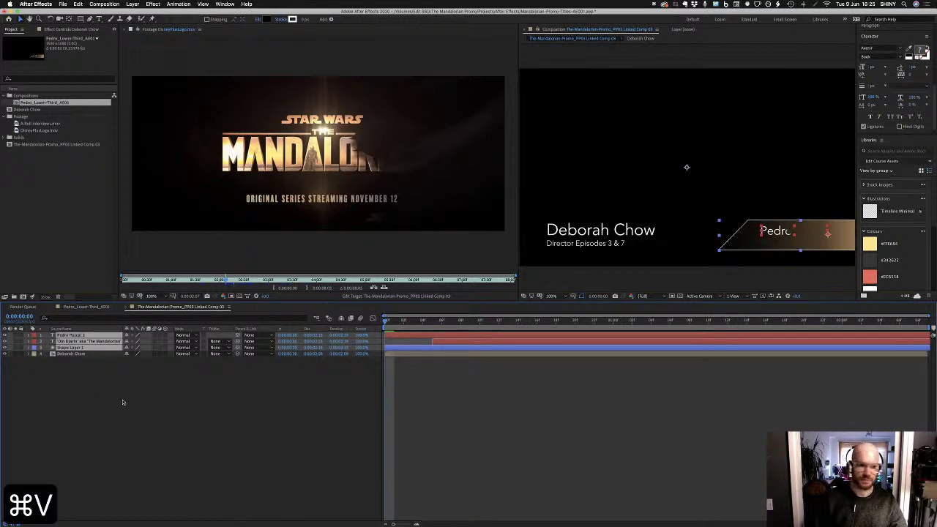
click(89, 381)
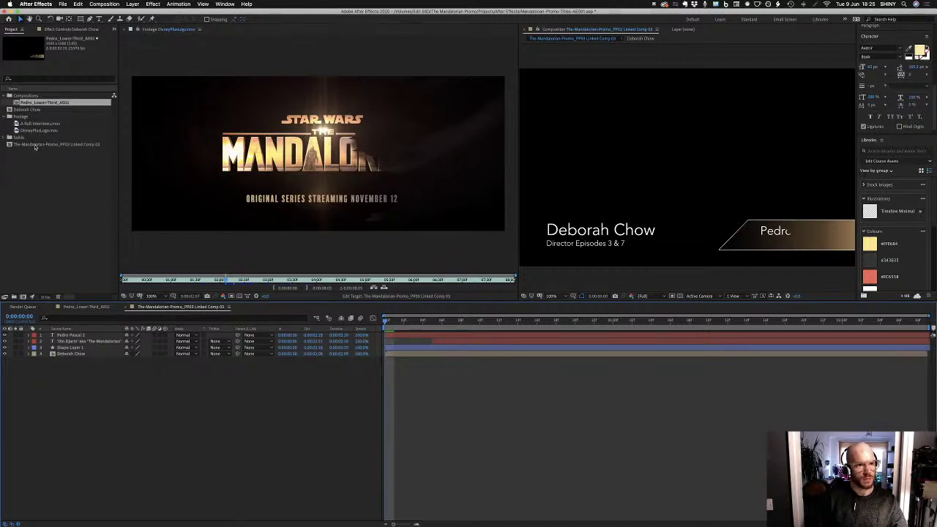
Copy the name Pedro_Lower-Third_AE01 and paste it as the name of the linked Deborah Chow composition
click(35, 146)
click(34, 103)
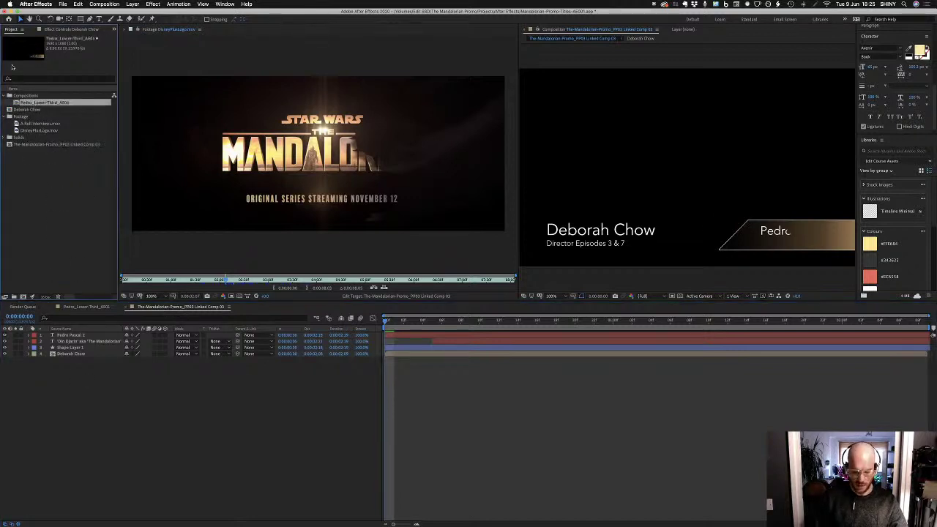
key(Return)
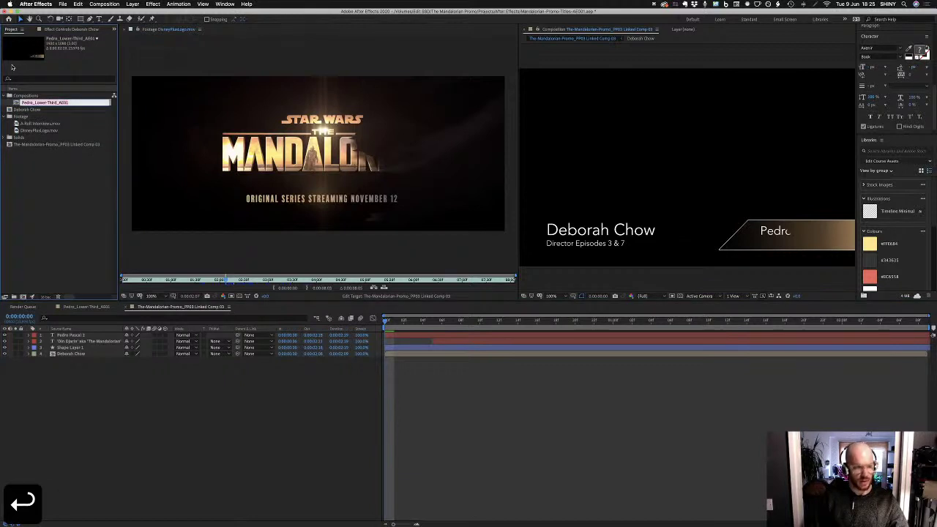
key(super+c)
key(Return)
click(40, 144)
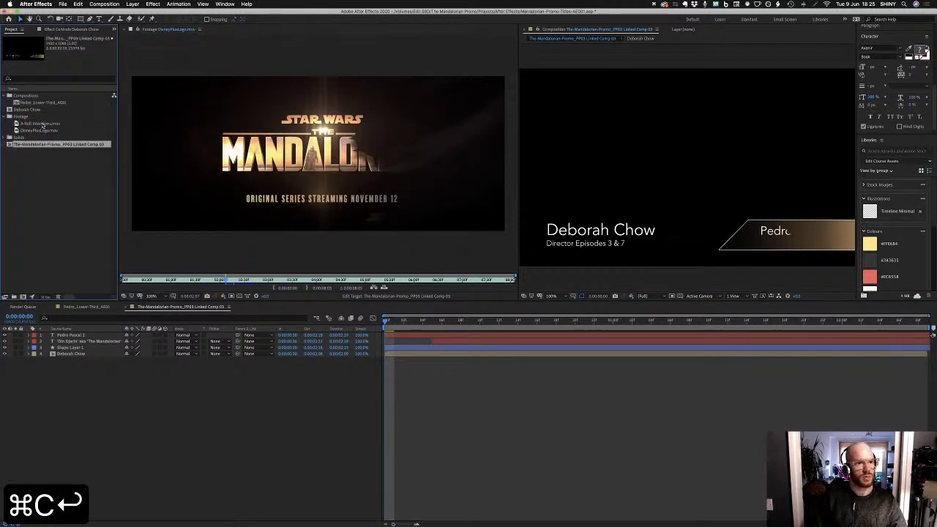
key(Return)
key(super+v)
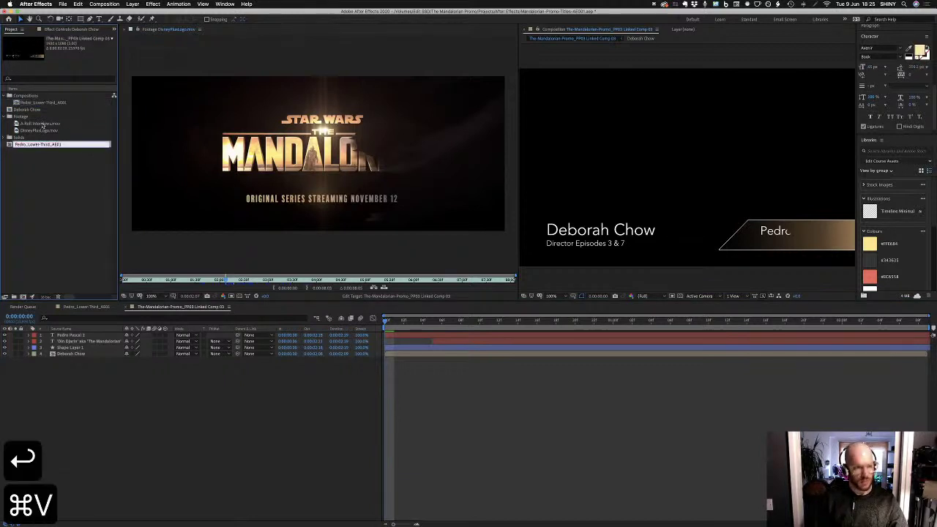
Replace Pedro with Deborah in the pasted name, making it Deborah_Lower-Third_AE01, and put the composition in the Compositions folder
key(alt+Left)
key(alt+Left)
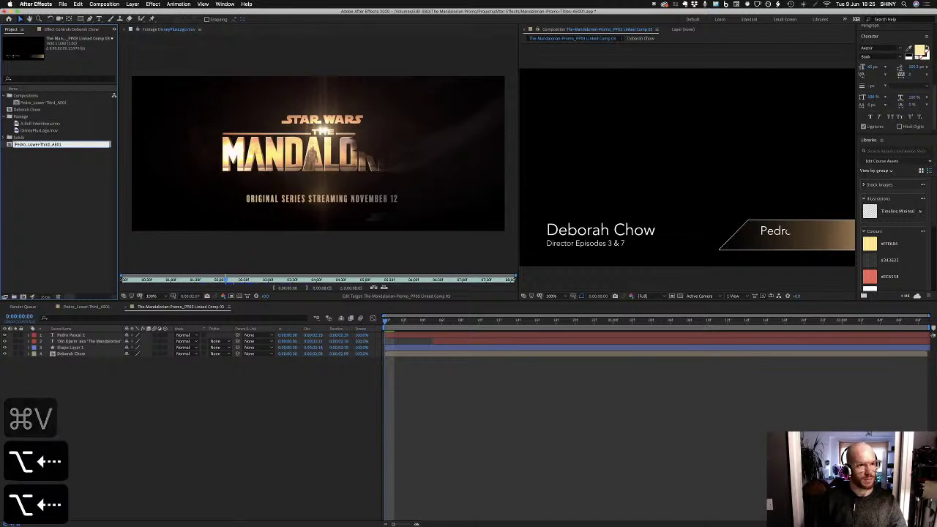
key(Delete)
key(Delete)
key(Delete)
key(Delete)
key(Delete)
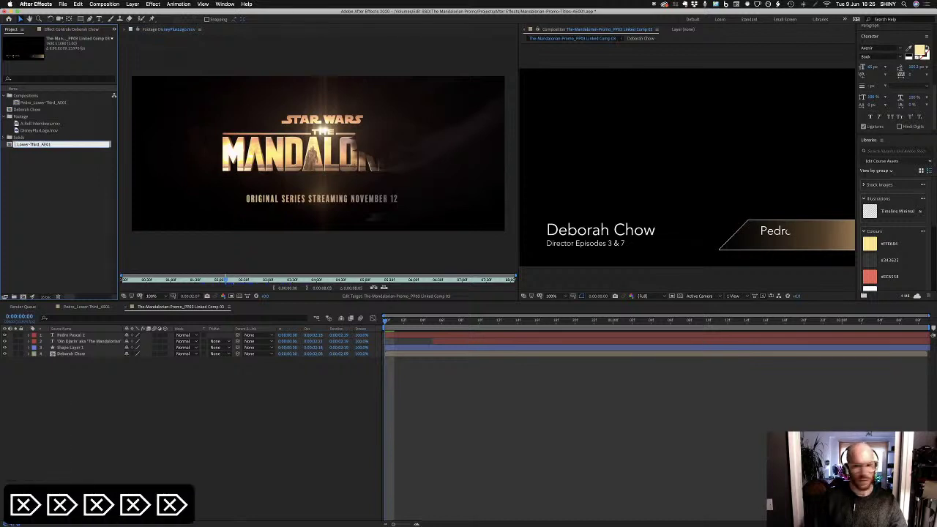
text(Deborah)
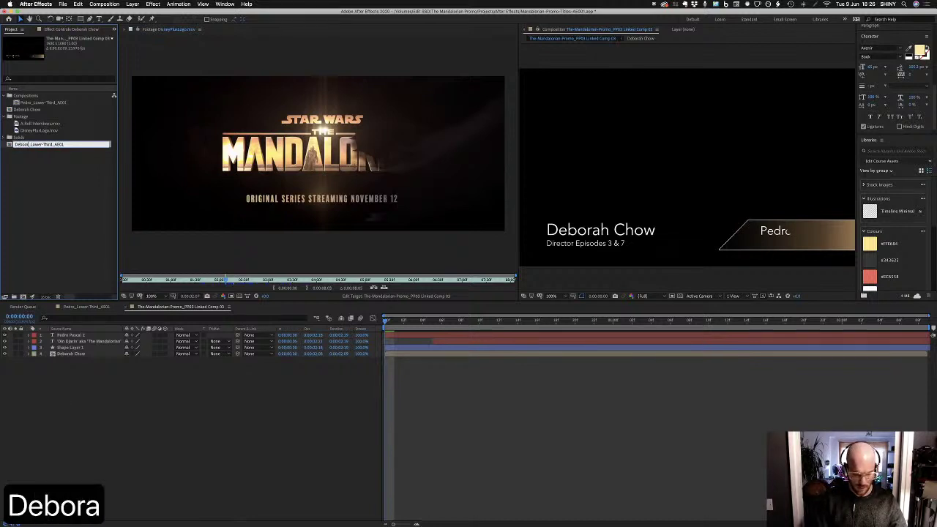
key(Return)
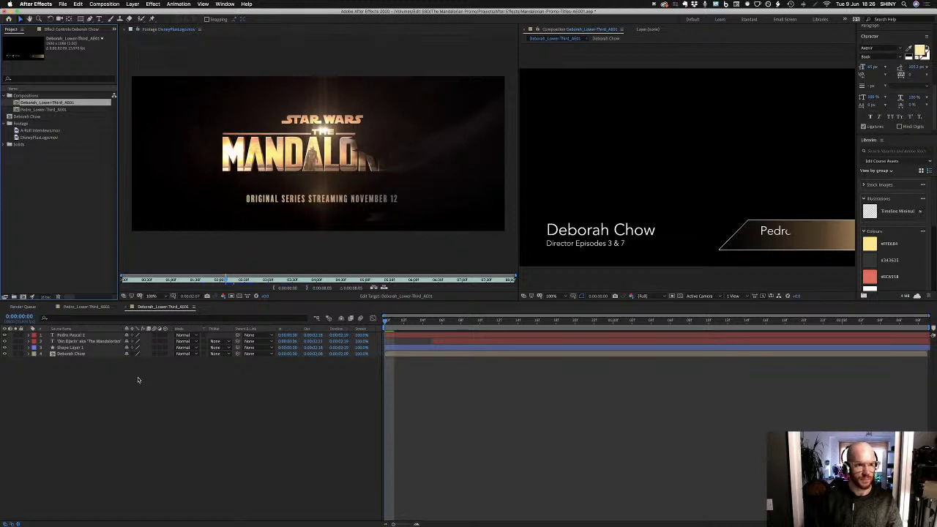
Move the playhead to 0:00:01:12 in Deborah_Lower-Third_AE01 to view both titles in full, leaving no layer selected
click(29, 118)
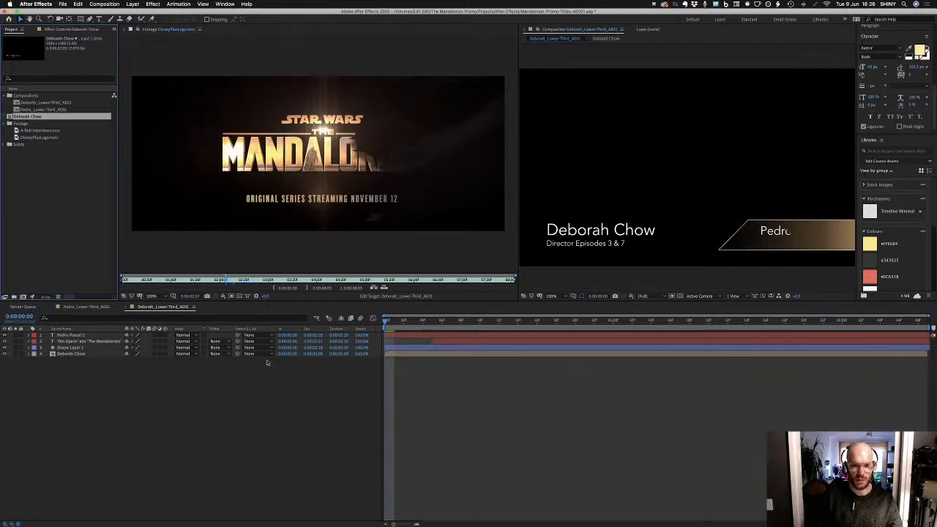
drag(426, 322, 727, 320)
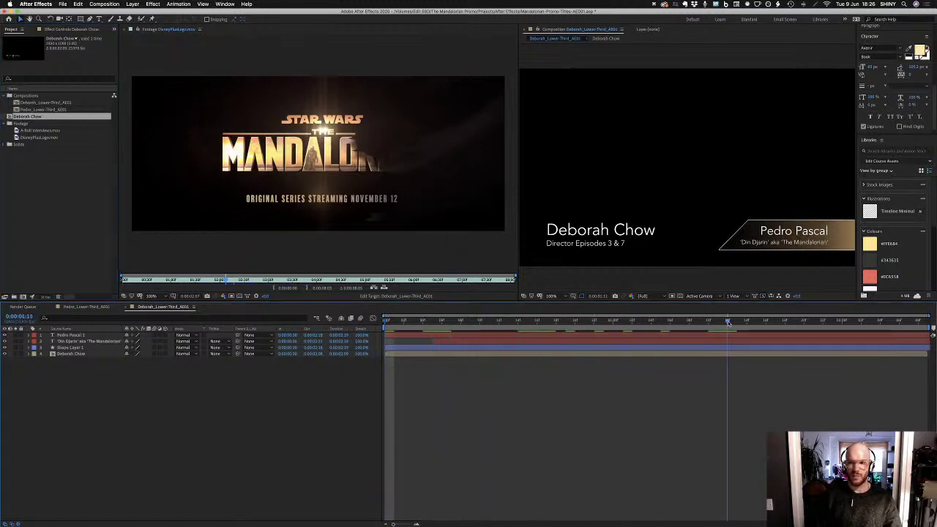
click(581, 232)
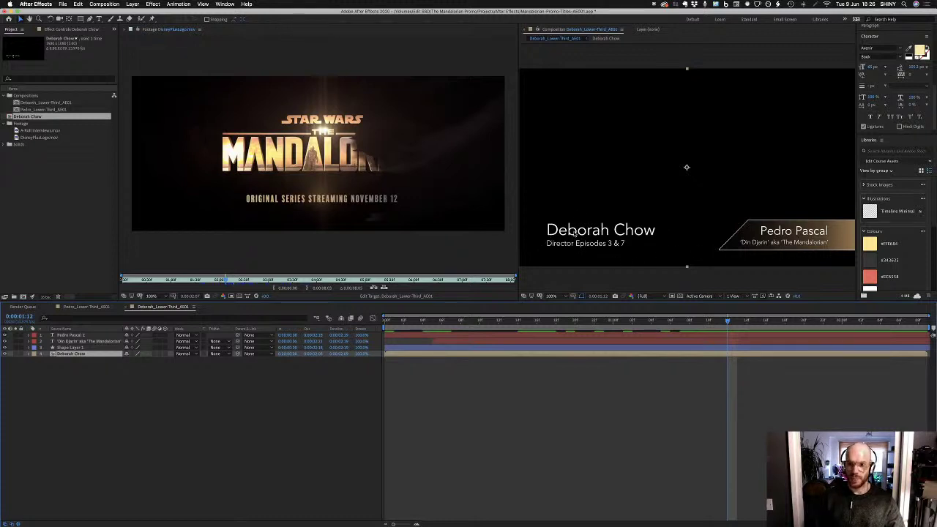
click(84, 375)
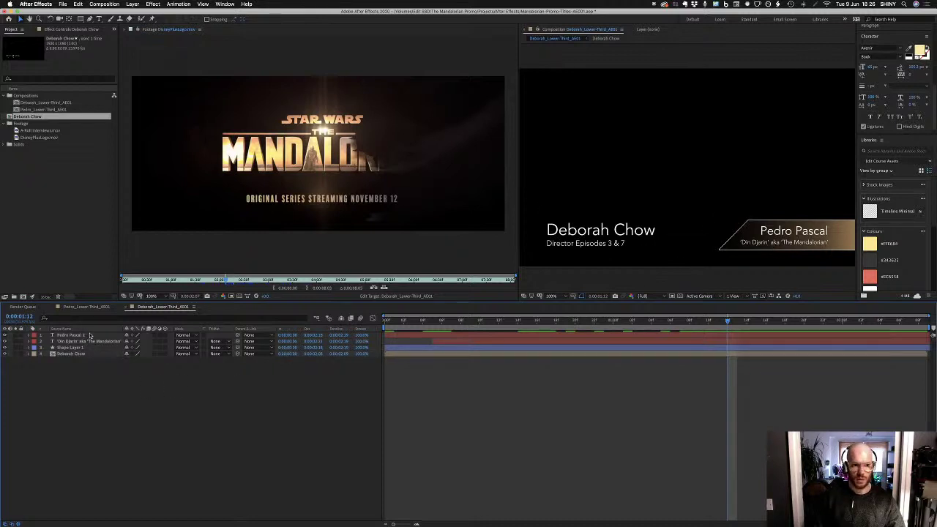
Replace the Pedro Pascal text in the lower third with Deborah Chow
click(88, 336)
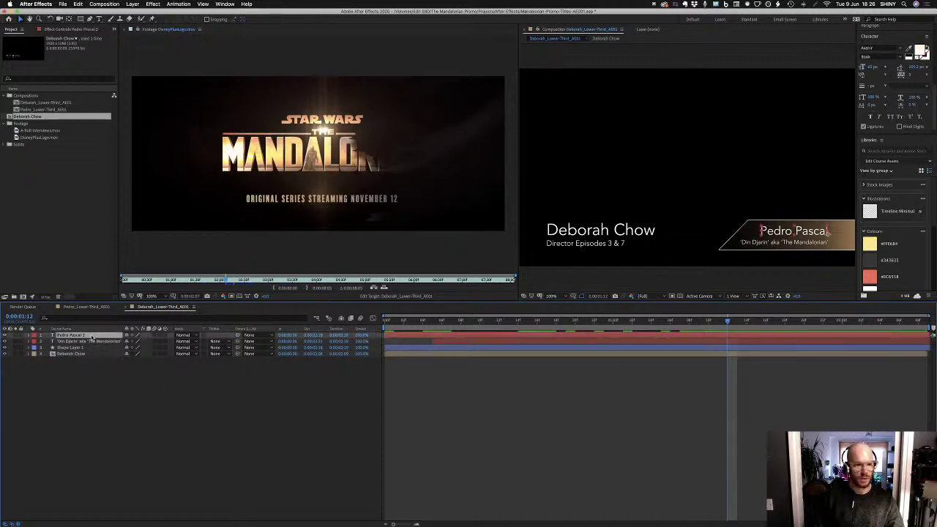
double_click(91, 336)
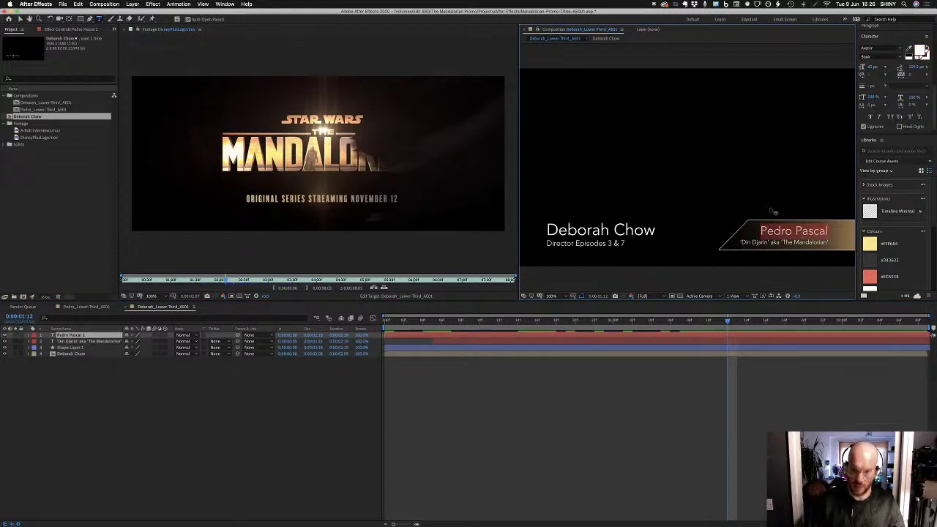
text(Deboraj)
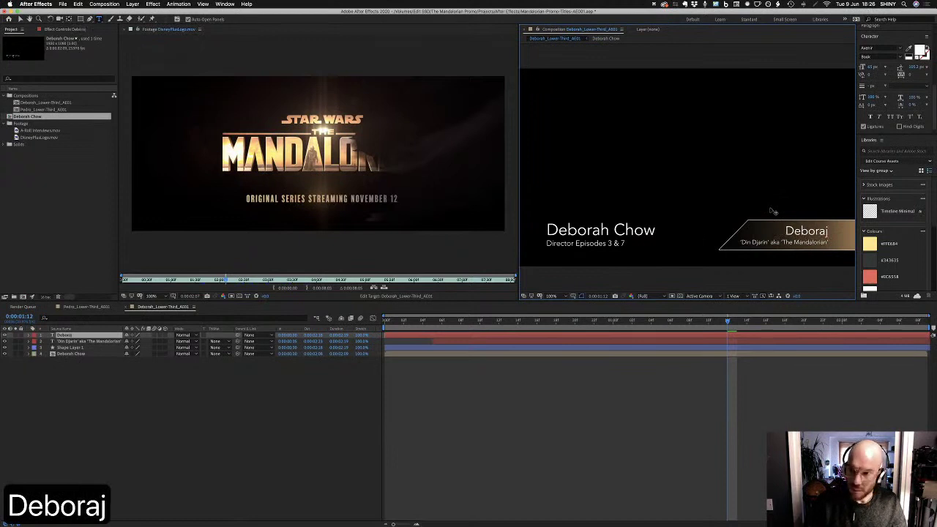
key(BackSpace)
text(h)
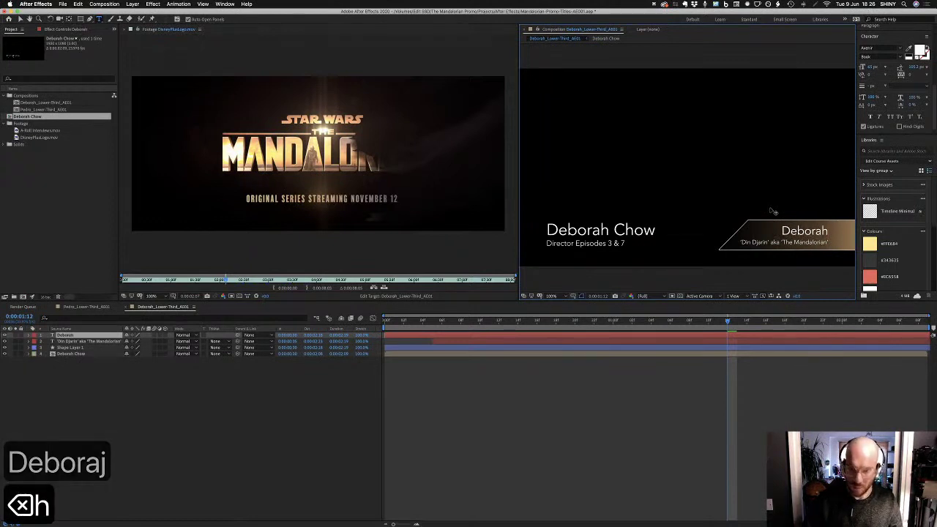
text( Chow)
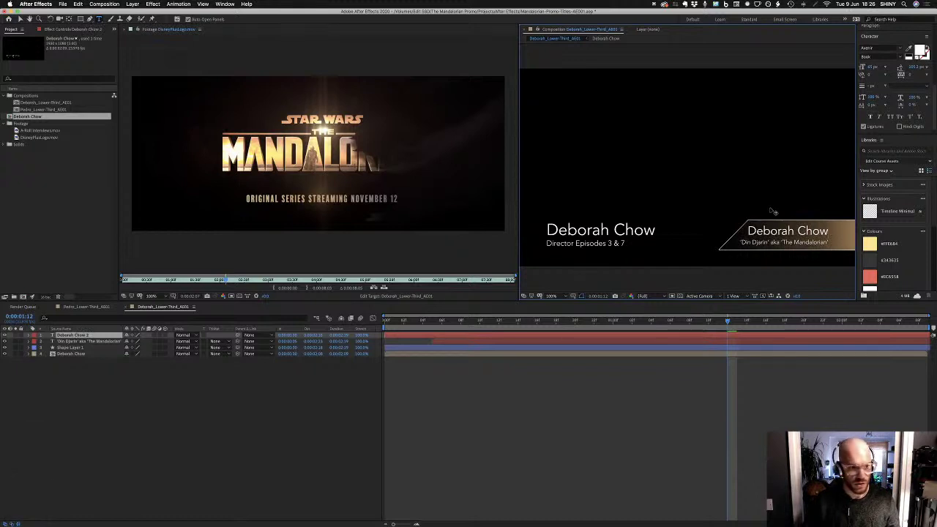
Replace the subtitle text 'Din Djarin' aka 'The Mandalorian' with Director Episodes 3 & 7 and deselect the layer
click(92, 342)
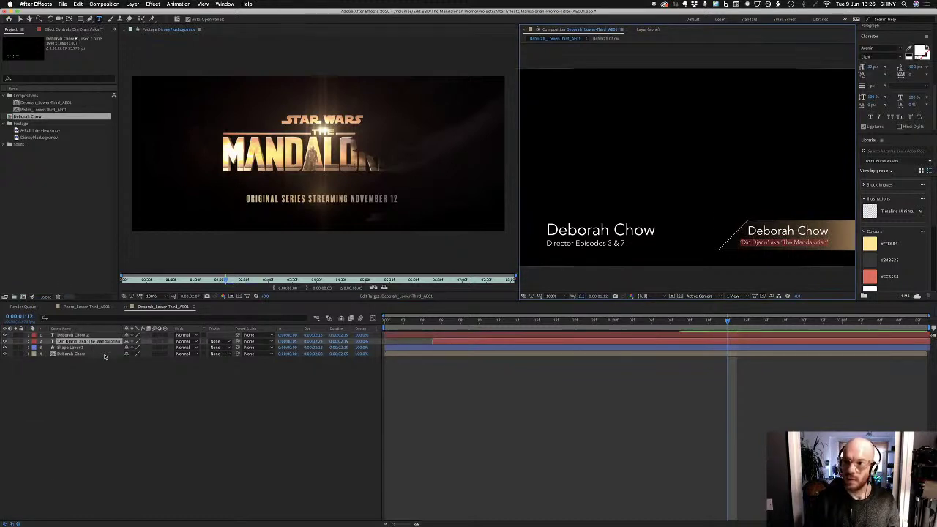
text(Director)
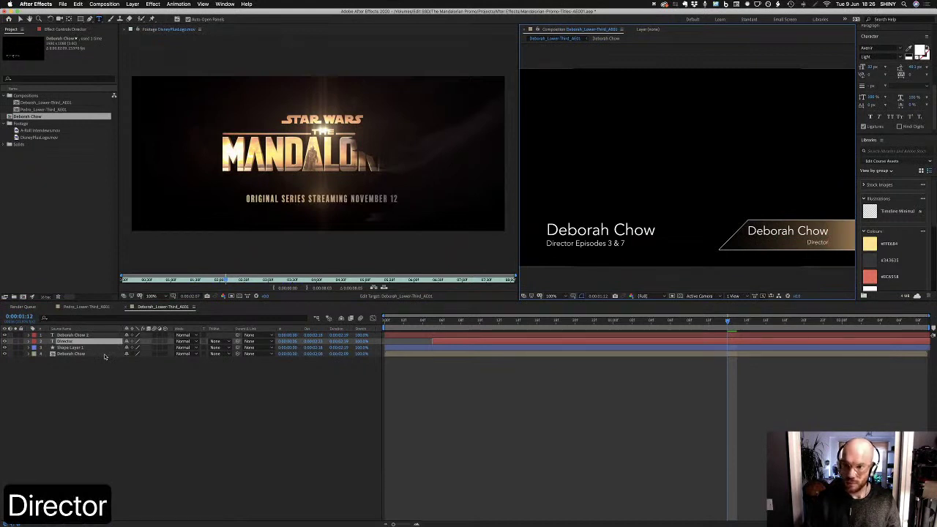
text( Episod)
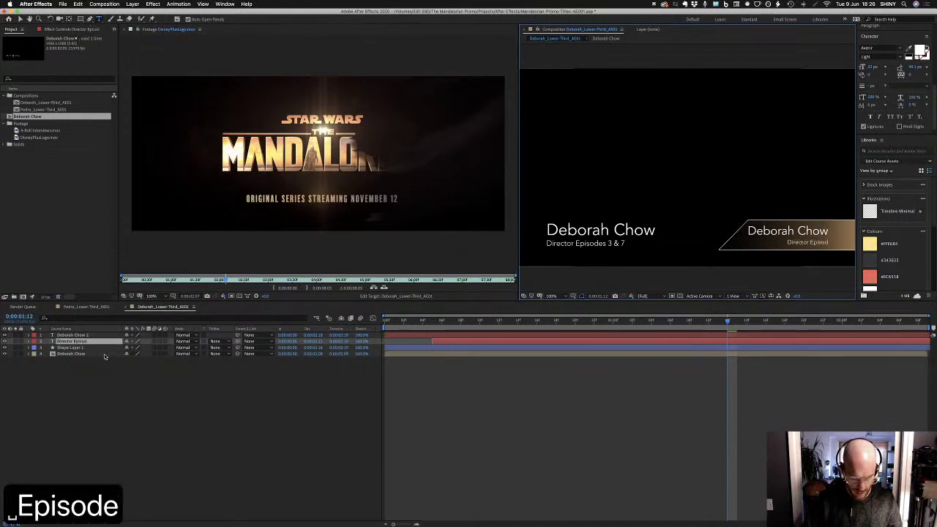
text(es 3 & 7)
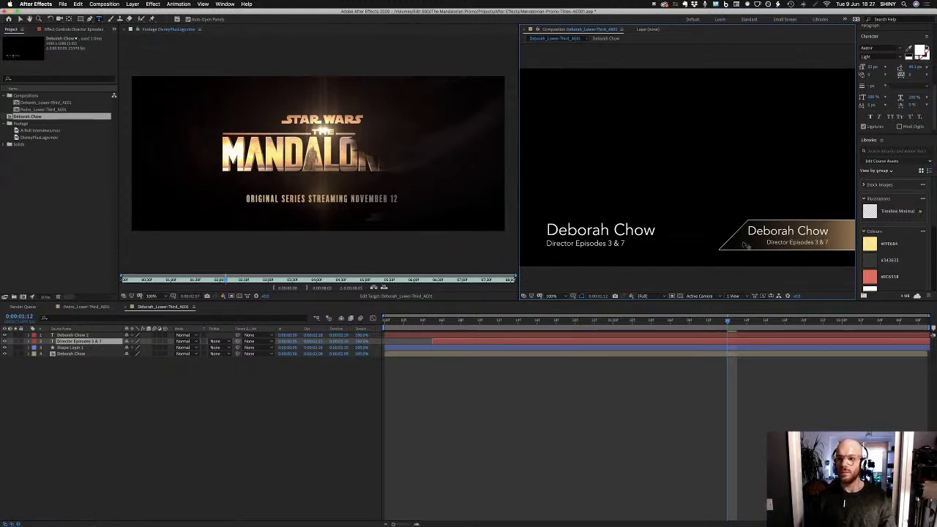
click(265, 410)
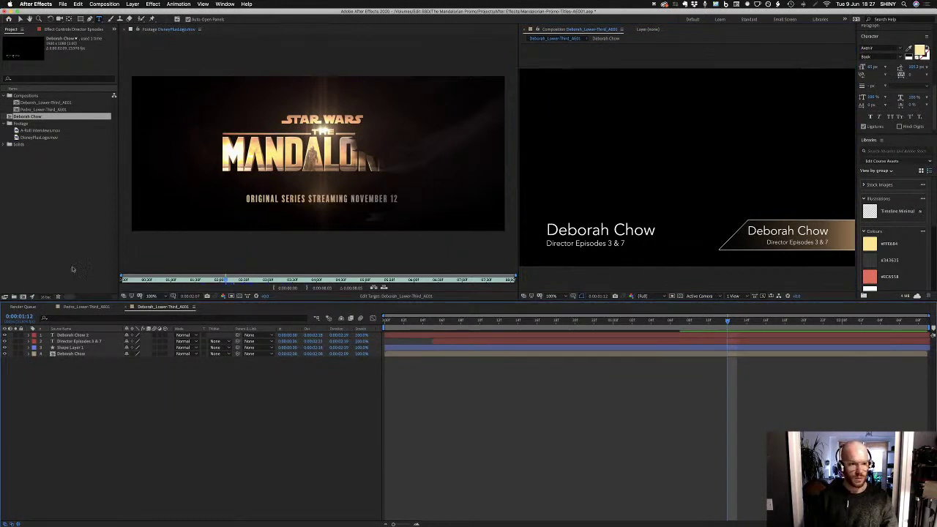
Delete the old Deborah Chow composition from the project, including its use in Deborah_Lower-Third_AE01
click(44, 119)
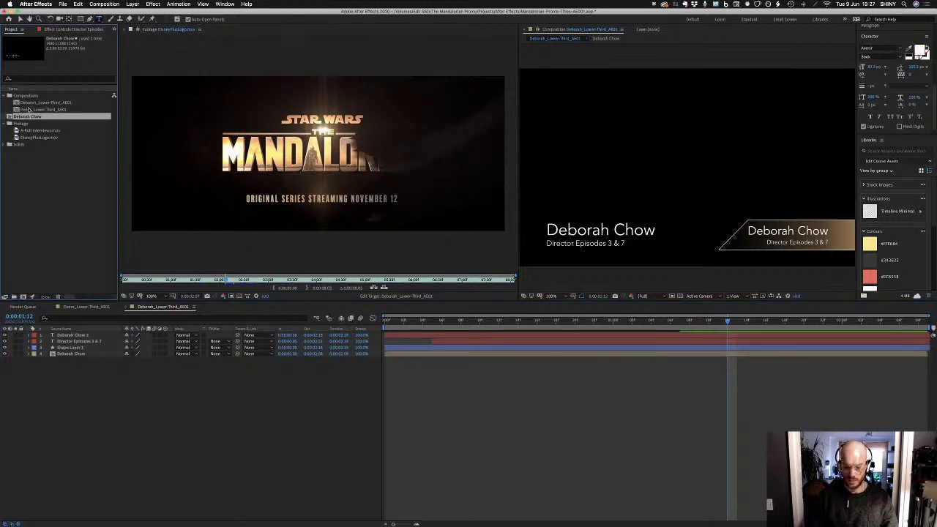
key(BackSpace)
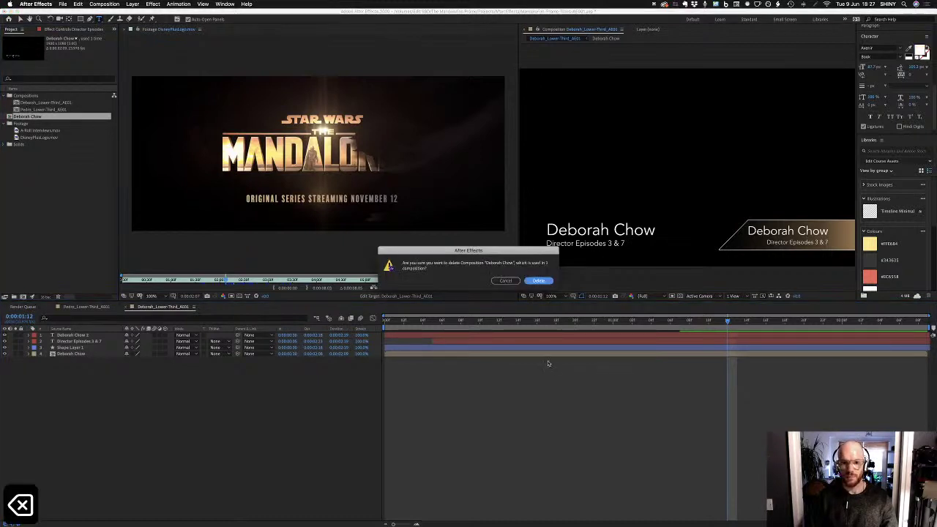
click(539, 281)
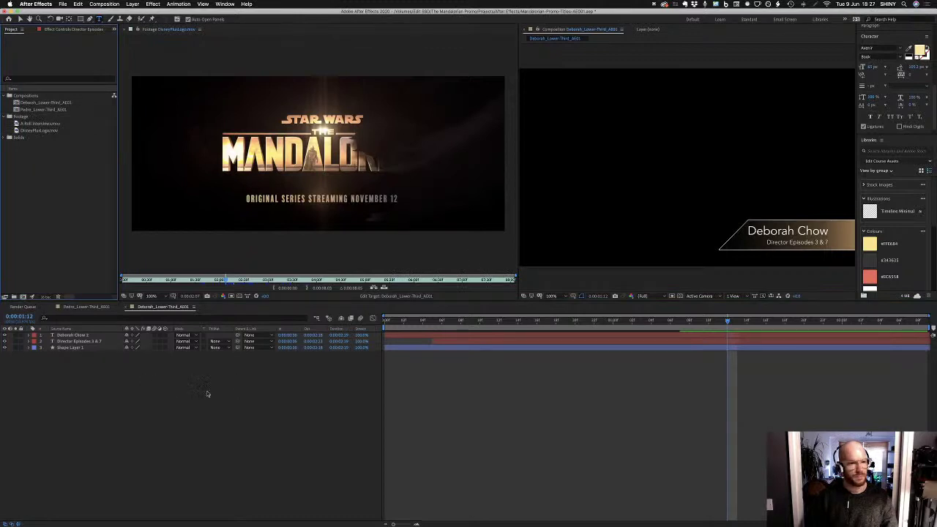
Dock the DisneyPlusLogo.mov footage viewer with the composition viewer, bring Deborah_Lower-Third_AE01 to the front, and activate the Selection tool with no layer selected
drag(411, 324, 546, 356)
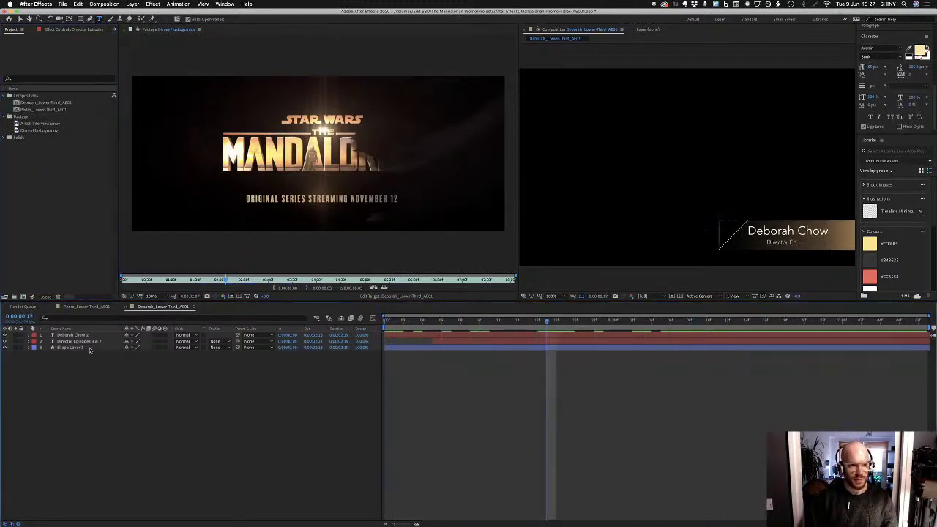
click(89, 349)
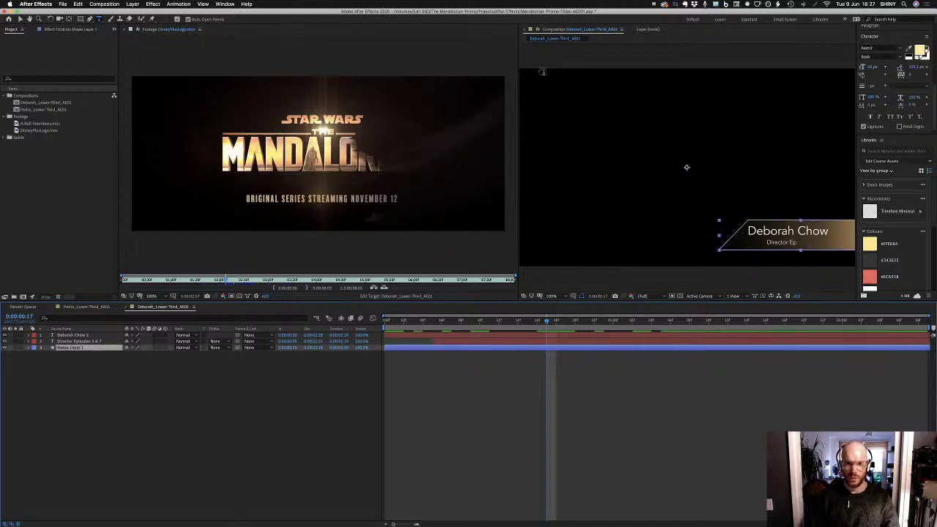
drag(152, 30, 649, 31)
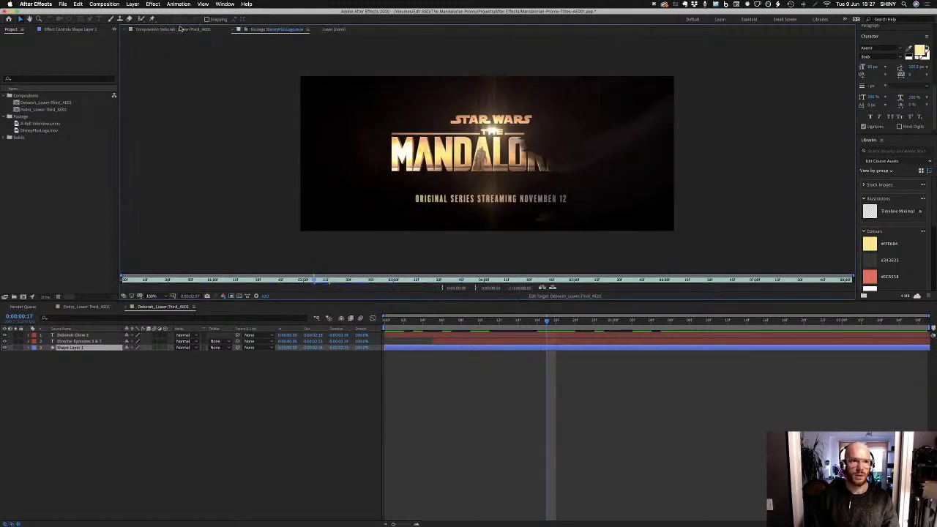
click(181, 29)
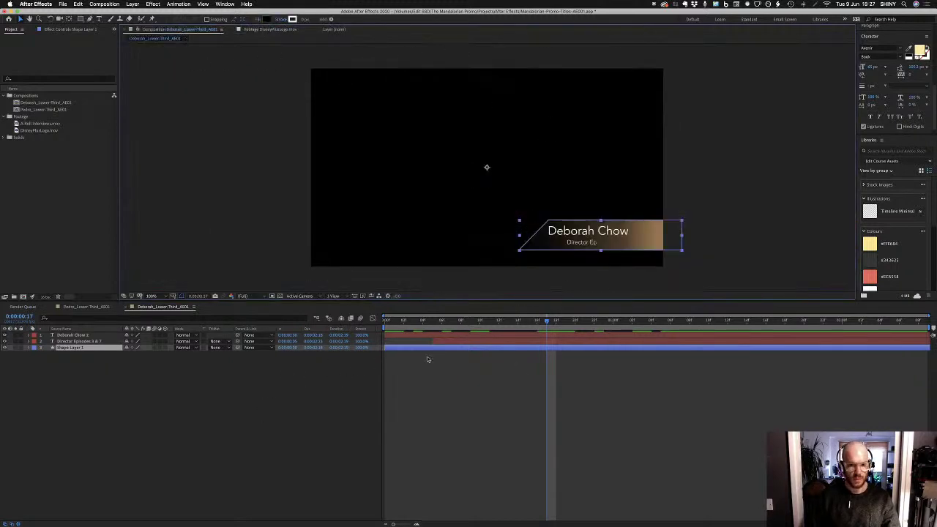
click(352, 419)
key(v)
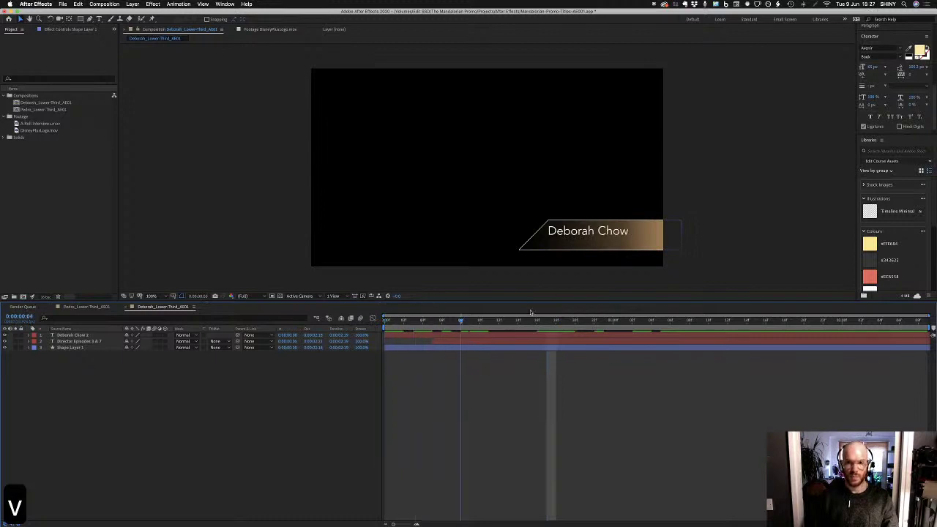
Try to flip Shape Layer 1 horizontally by unlinking its Scale proportions and setting the horizontal scale to -100%, and undo both changes
click(88, 349)
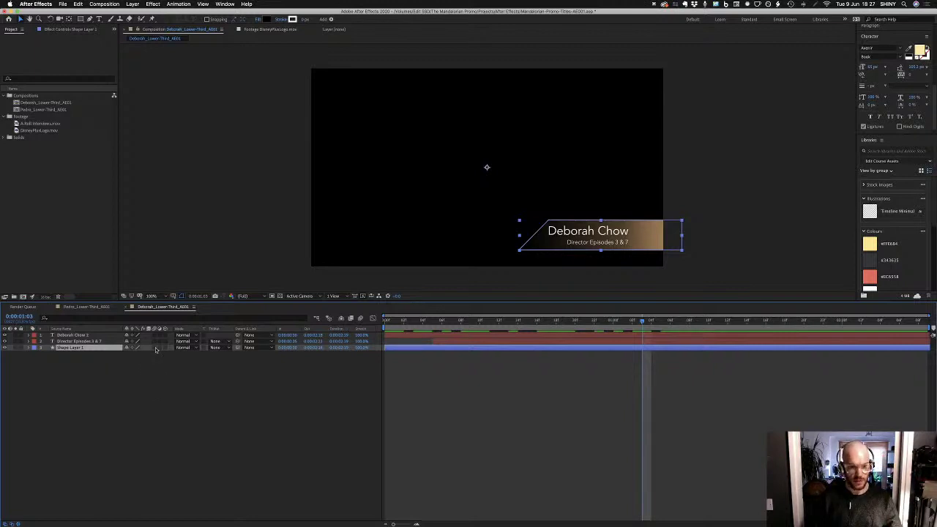
key(s)
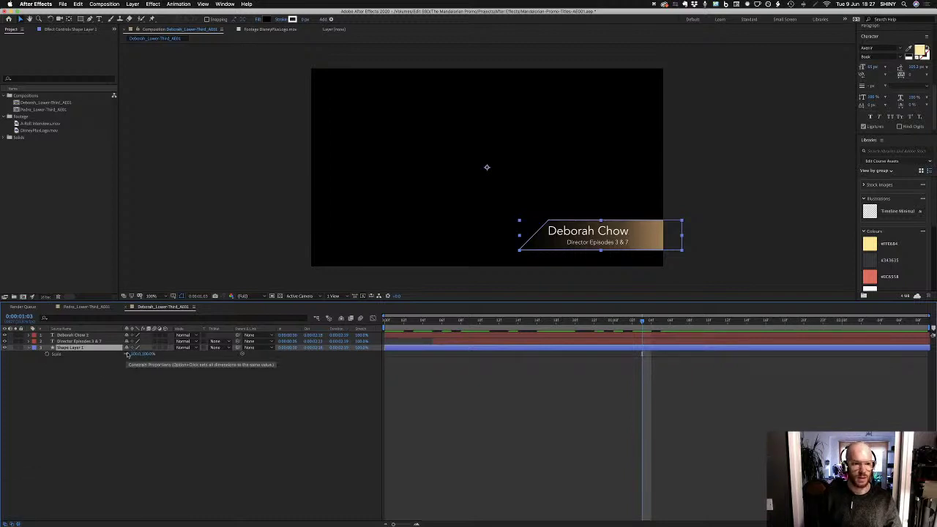
click(136, 355)
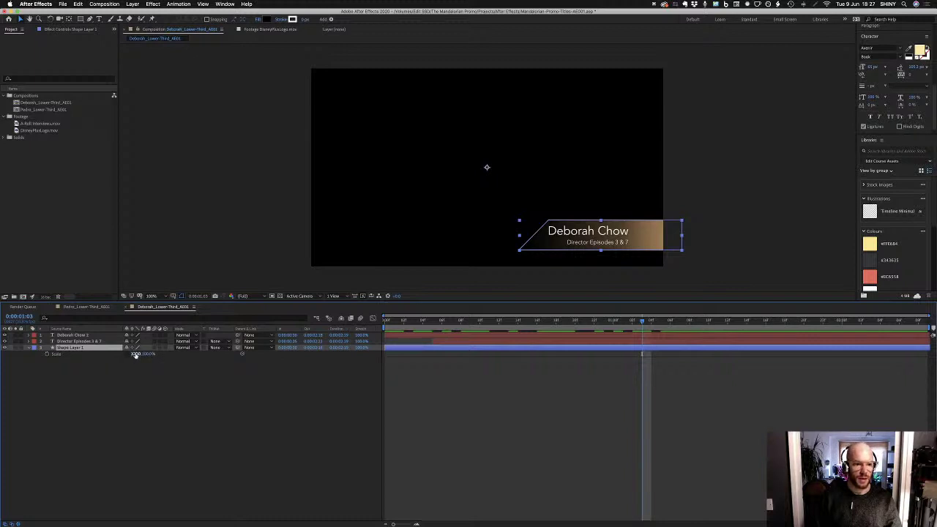
text(50)
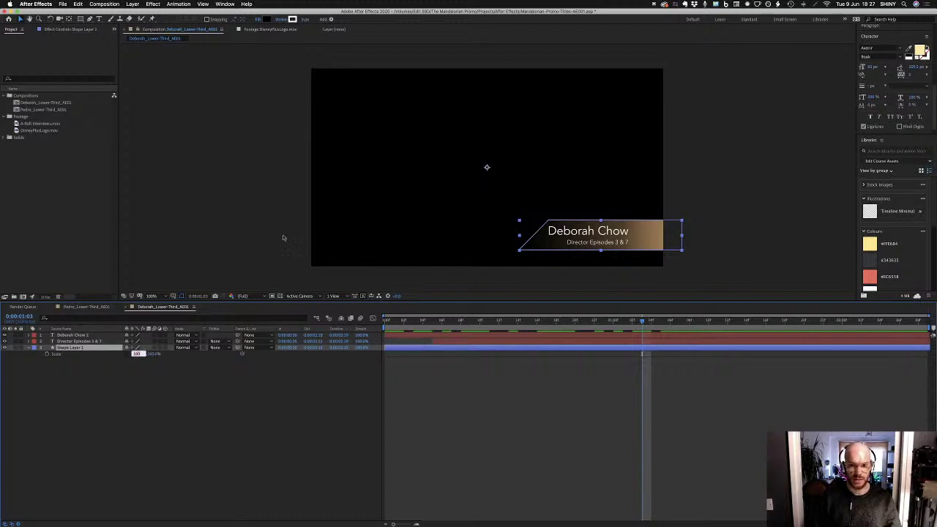
key(Left)
text(-)
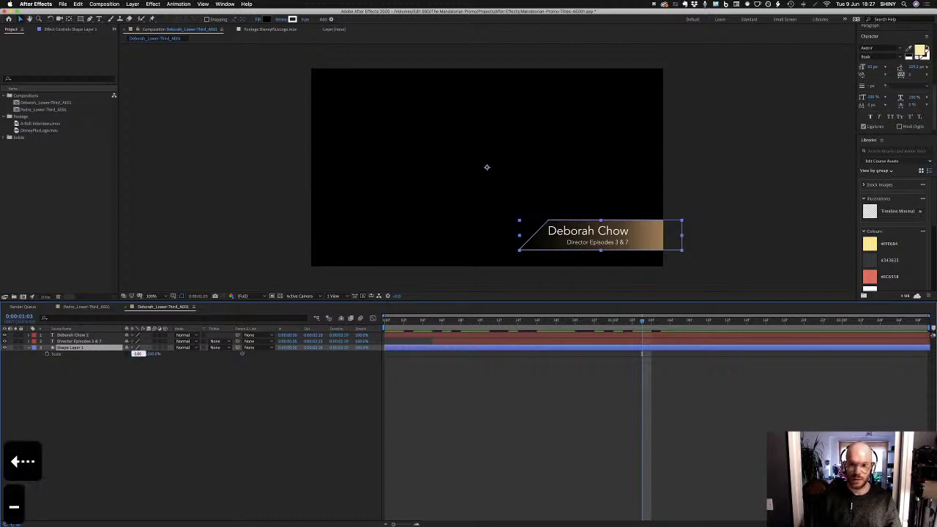
key(Return)
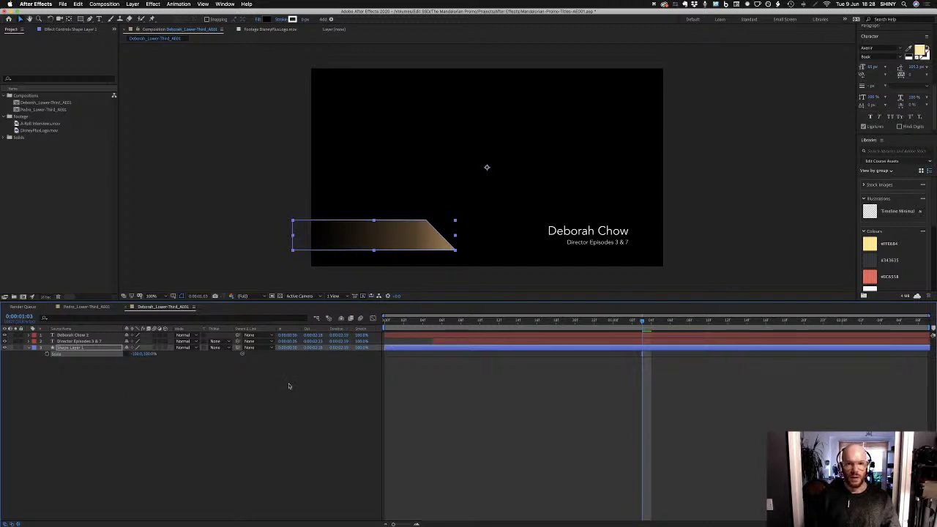
key(super+z)
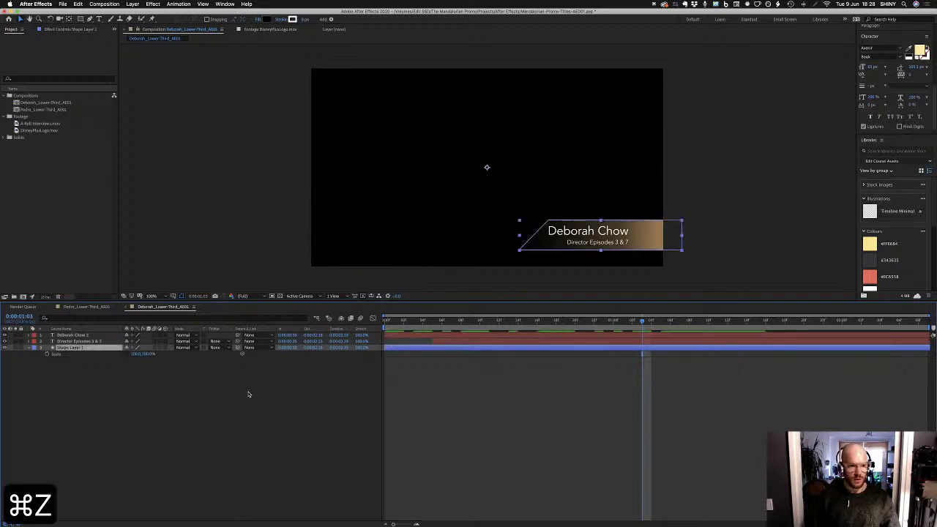
key(super+z)
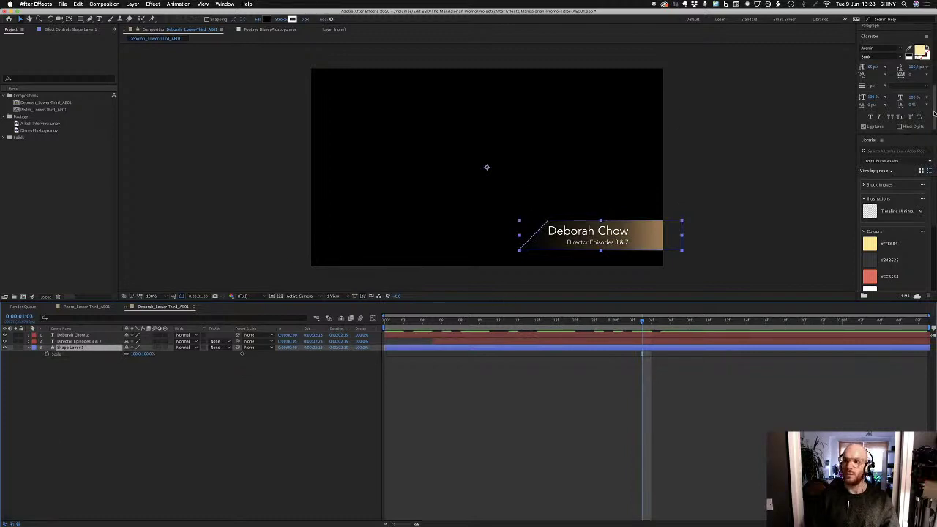
Close the Libraries panel to free up space for the other panels
key(super+t)
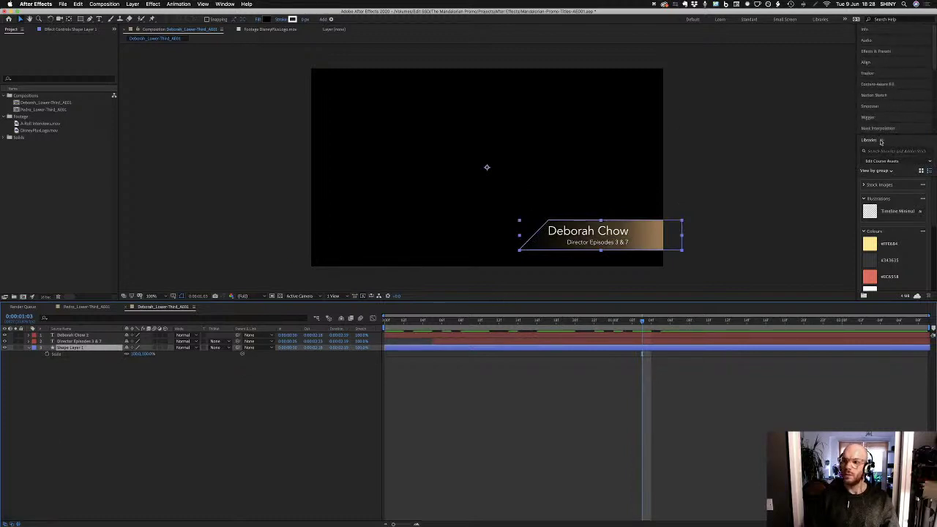
click(903, 167)
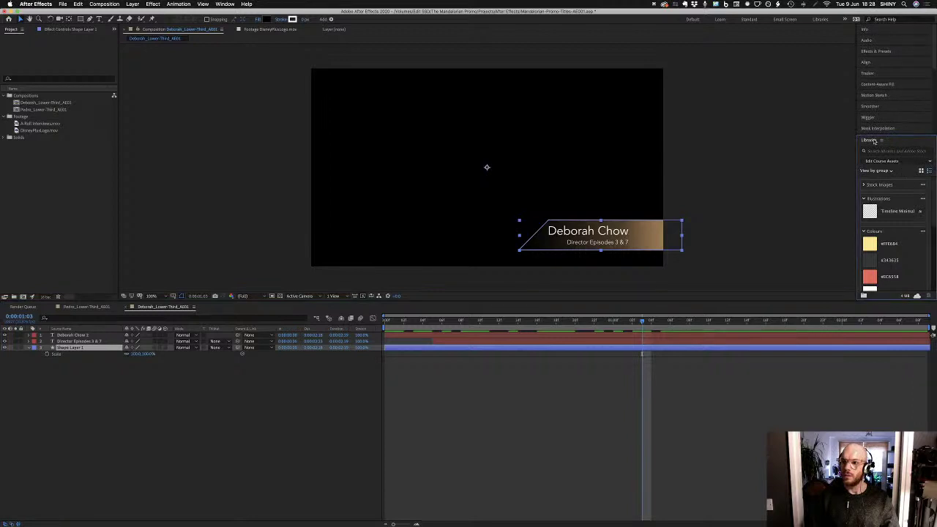
click(886, 139)
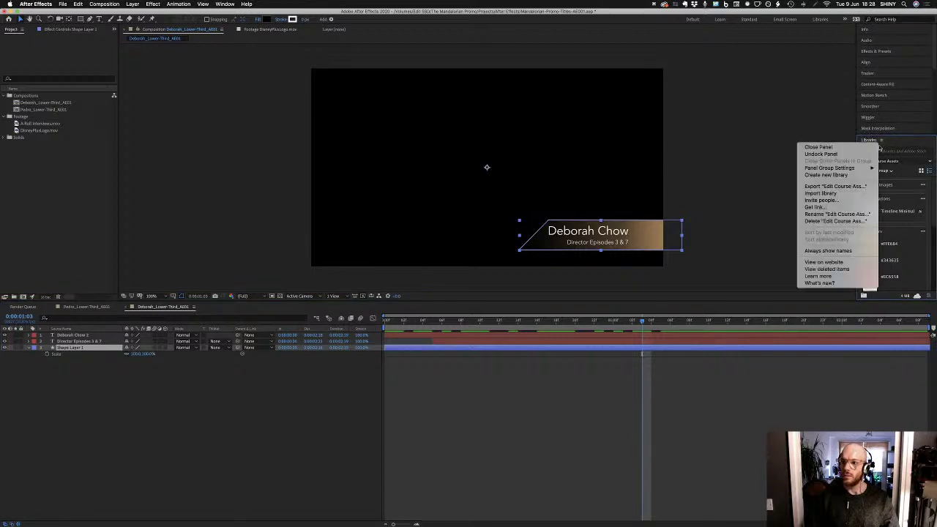
click(831, 148)
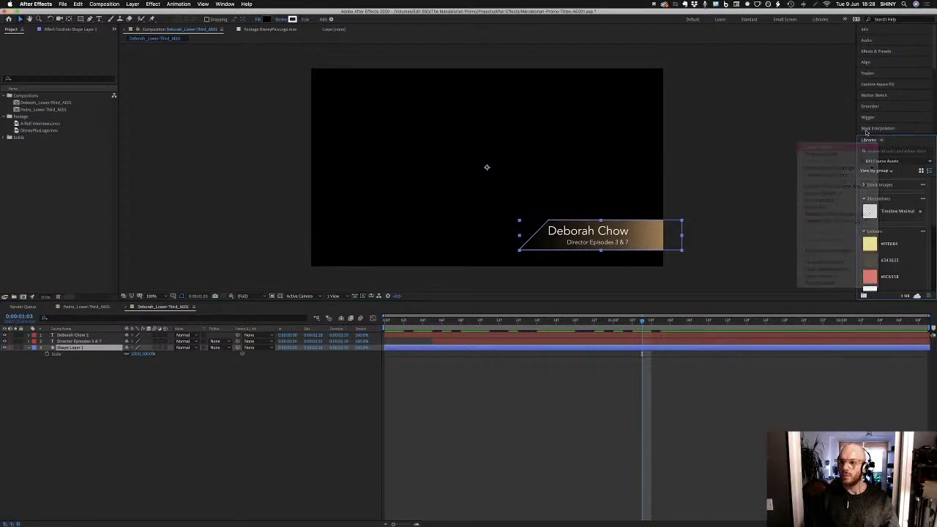
Search Effects & Presets for flip and apply the Flip preset to Shape Layer 1
click(893, 50)
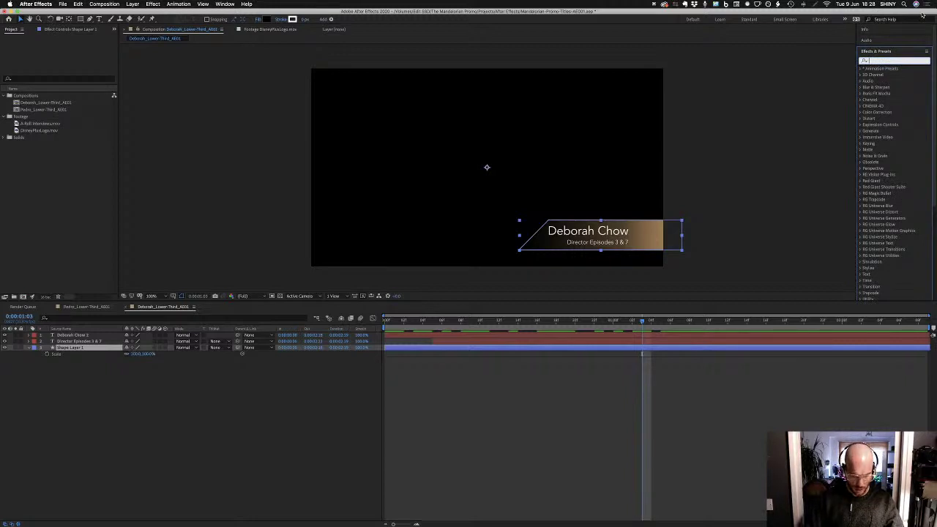
text(flip)
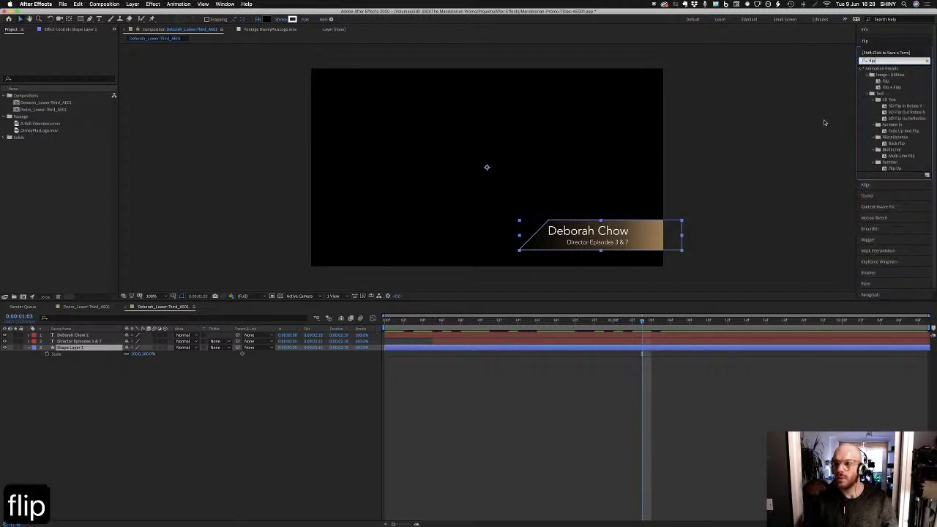
drag(885, 80, 652, 242)
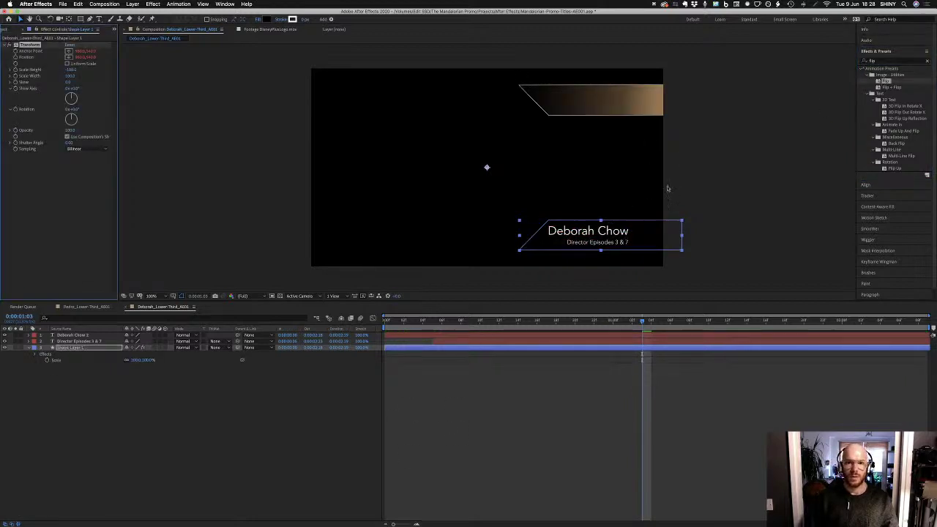
Set the Transform effect's Scale Height to 100 and Scale Width to -100 on Shape Layer 1, and deselect the layer
click(71, 70)
key(Left)
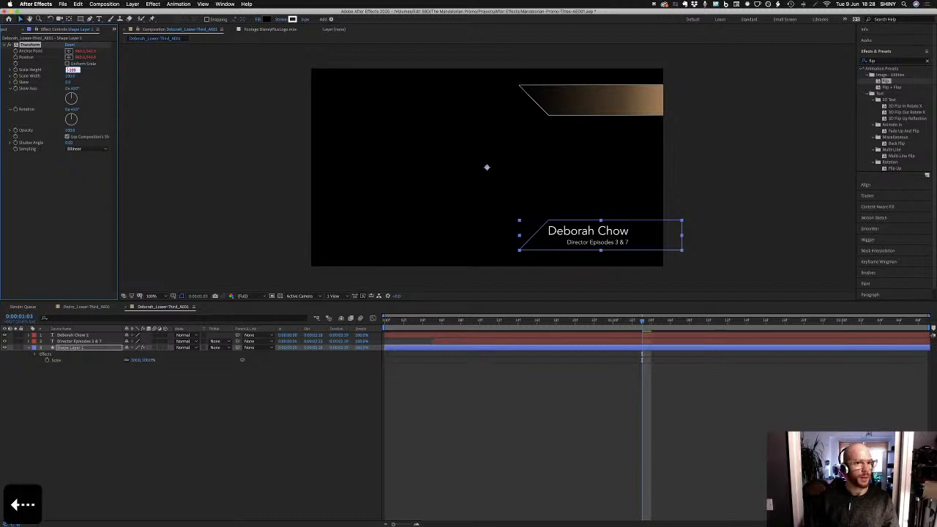
key(BackSpace)
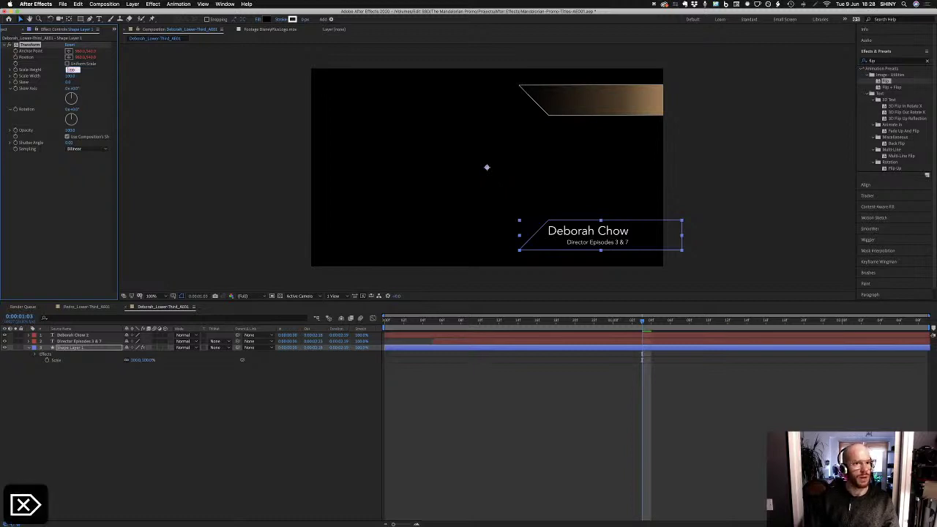
key(Tab)
key(Left)
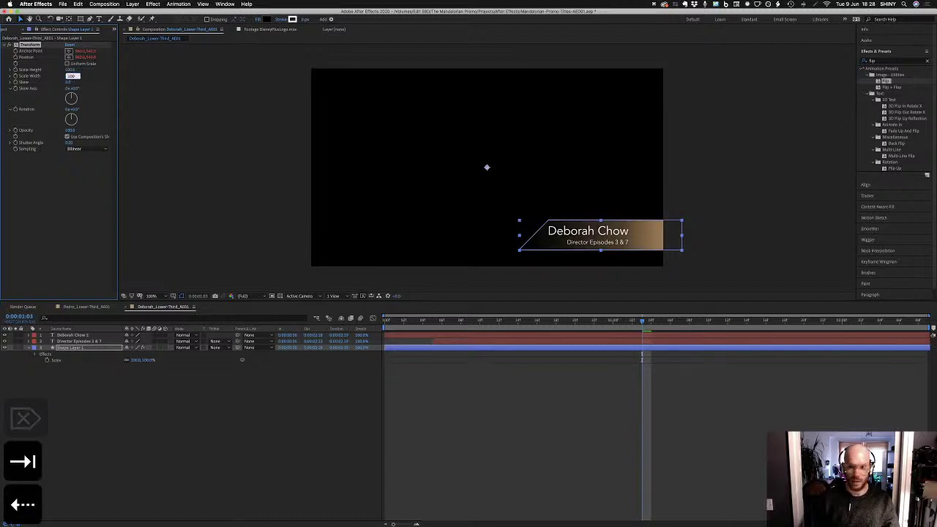
text(-)
key(Return)
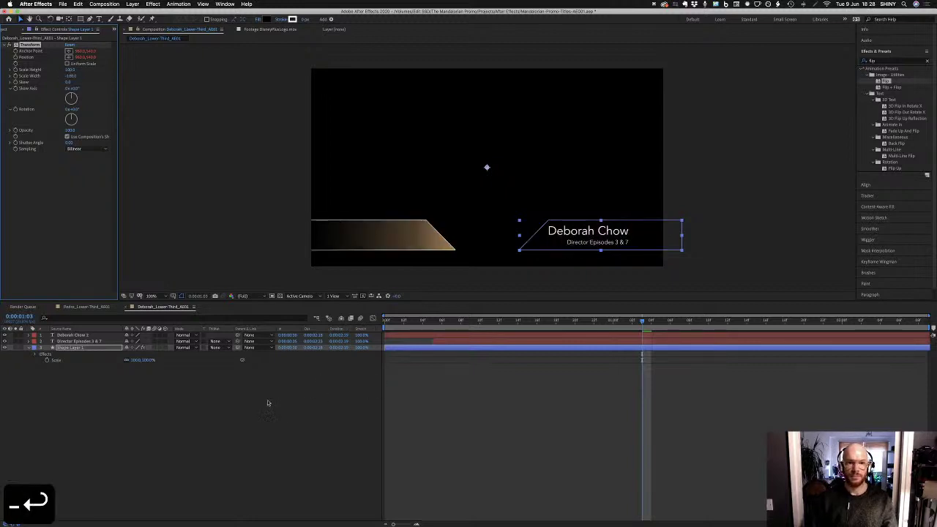
click(145, 448)
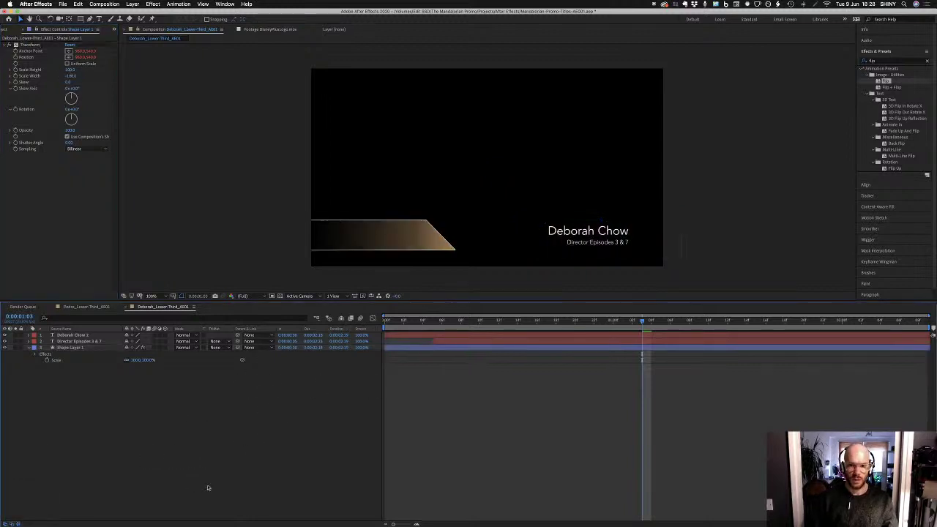
Left-align the paragraph text of both the Deborah Chow and Director Episodes 3 & 7 layers
click(87, 336)
shift+click(95, 342)
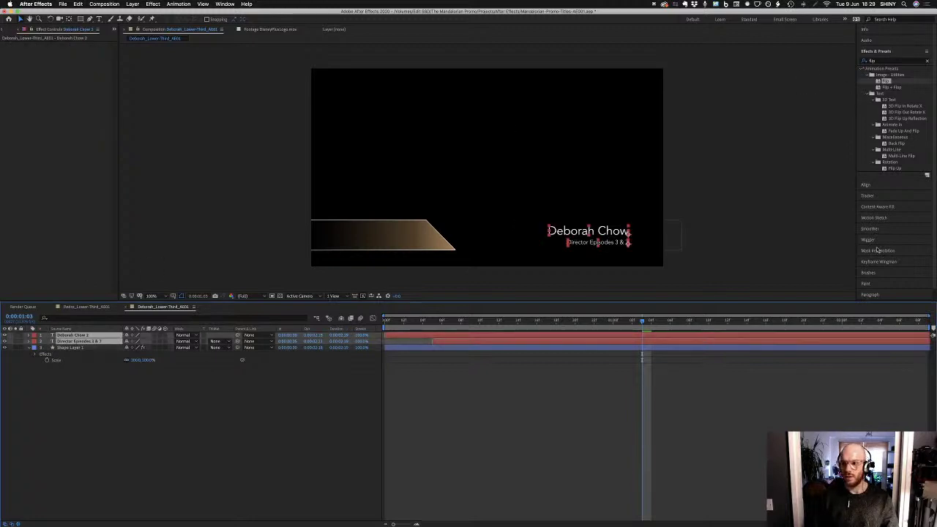
scroll(901, 256, down, 1)
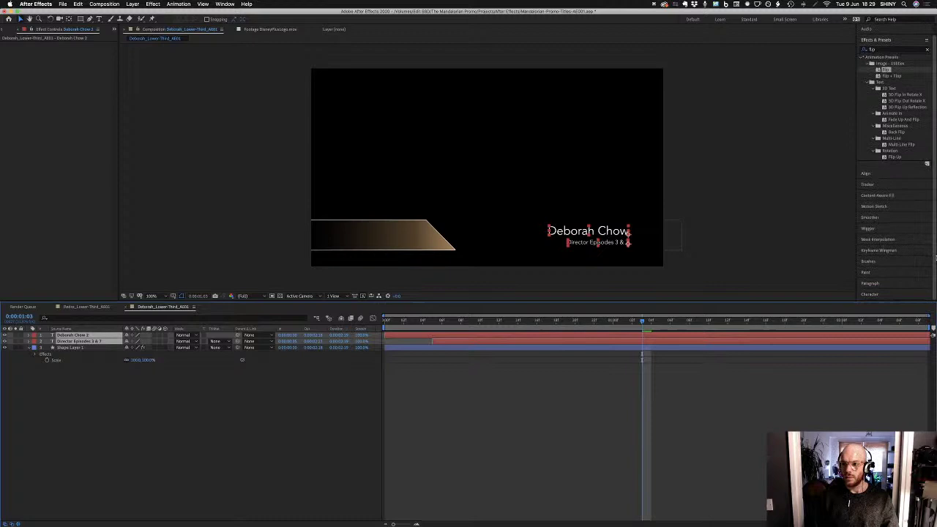
click(889, 285)
click(863, 182)
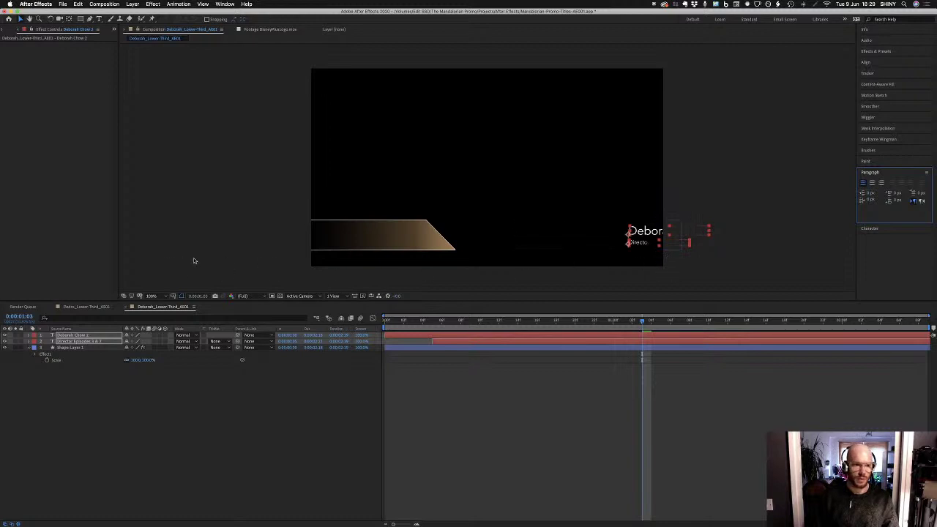
Show the Title/Action Safe guides and move both text layers over the flipped shape, starting at the left title-safe line
click(177, 297)
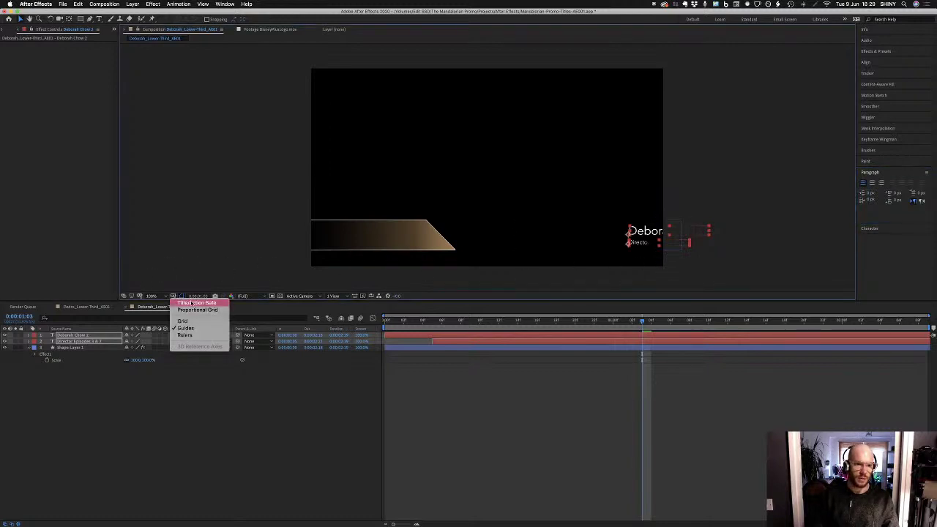
click(193, 304)
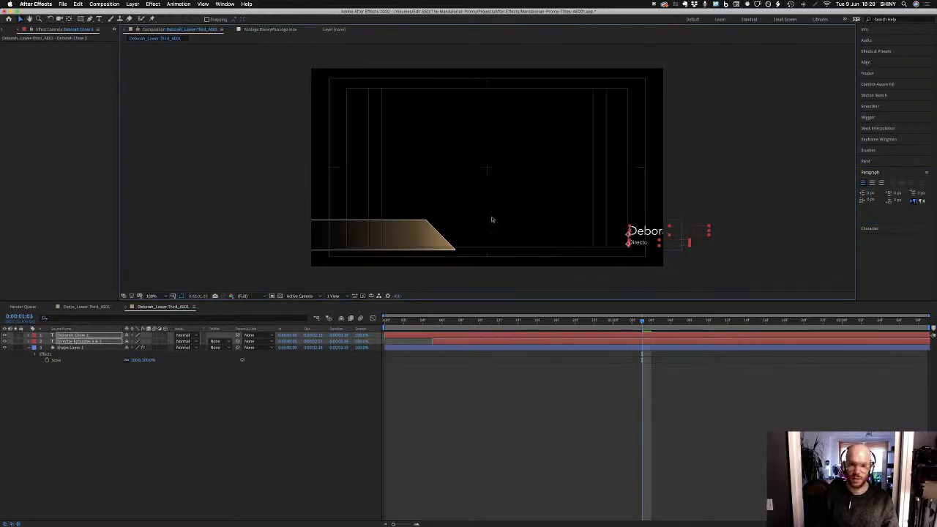
drag(640, 232, 364, 237)
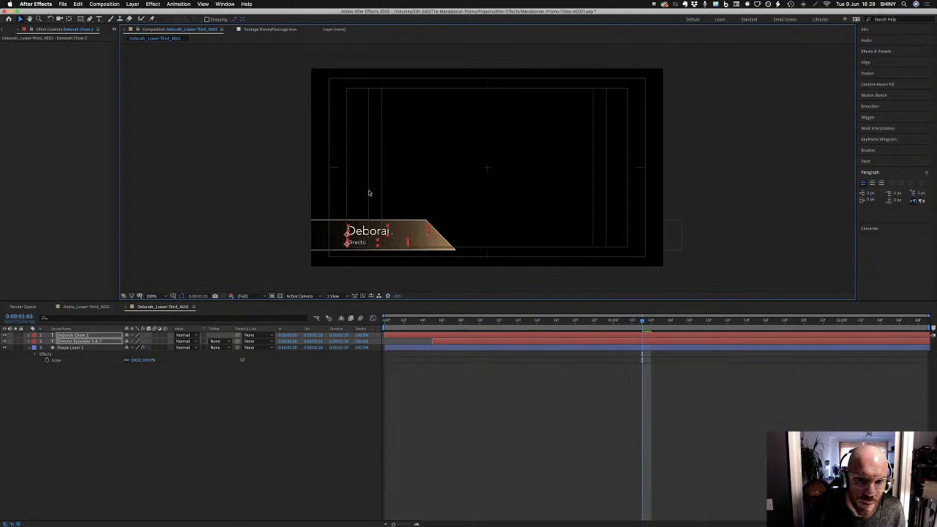
click(286, 422)
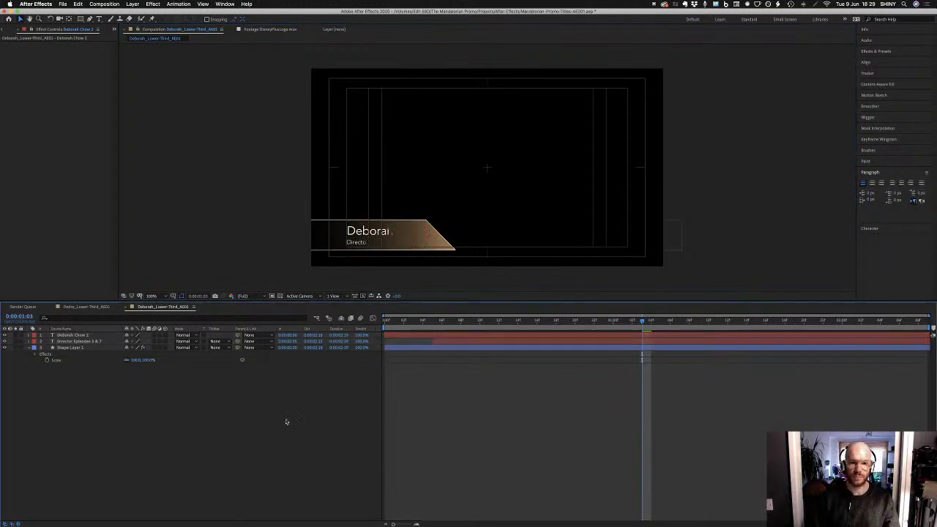
Preview and scrub the lower third to examine the text reveal, and return to the first frame
key(0)
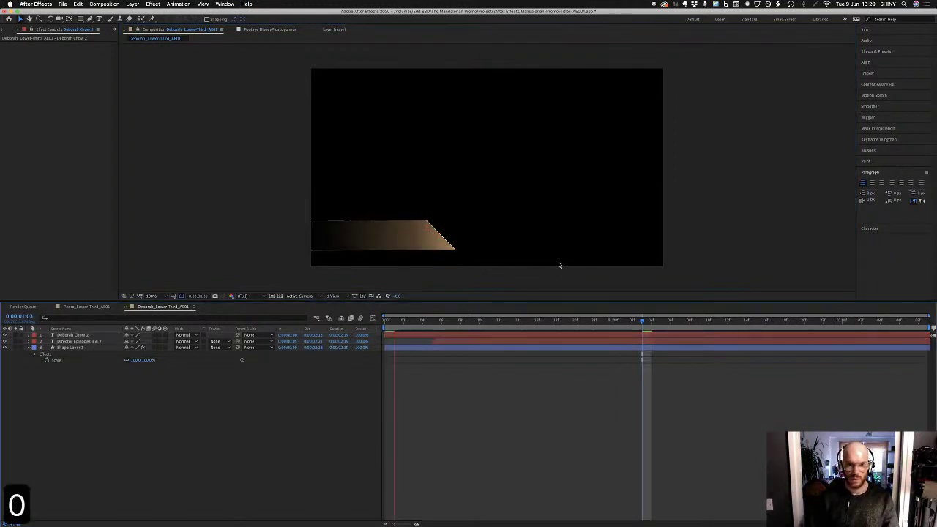
key(space)
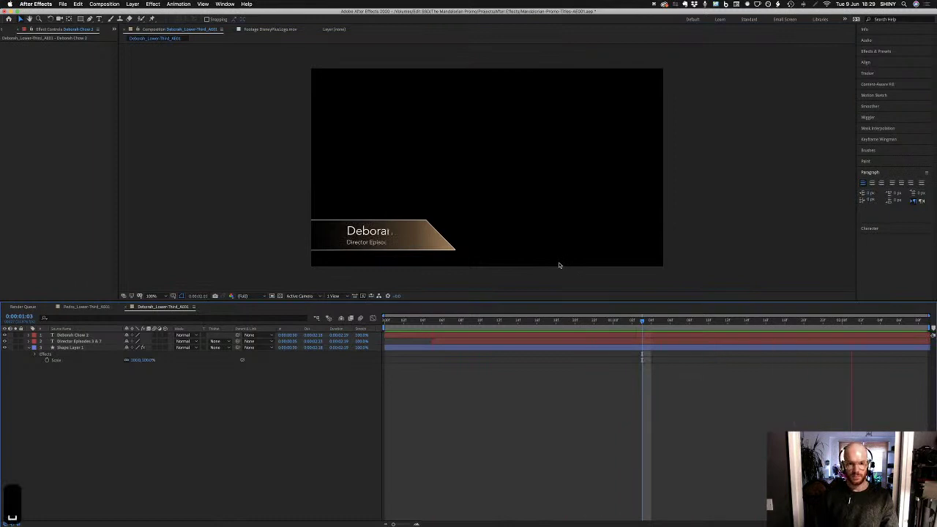
drag(449, 322, 652, 320)
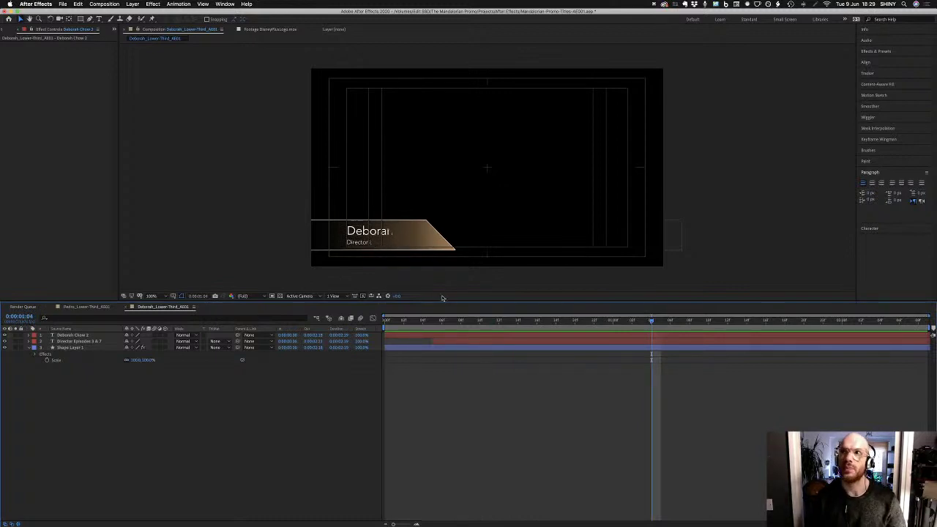
drag(432, 322, 413, 323)
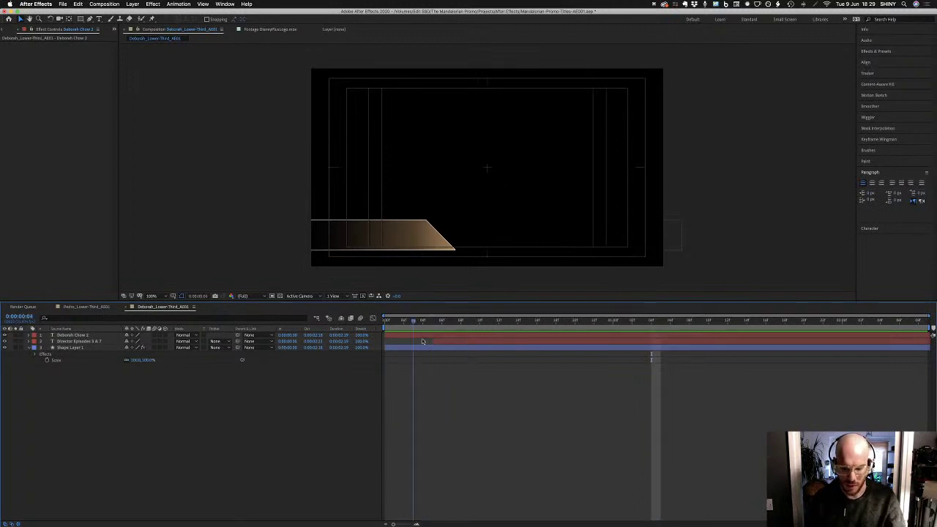
key(space)
key(Home)
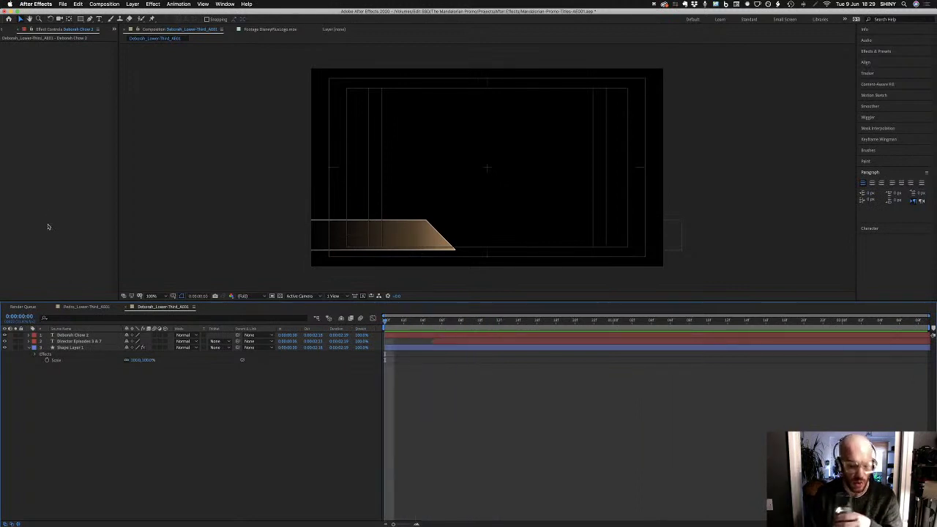
Reveal the keyframed properties and, at the 0:00:00:16 Mask Path keyframe, move the Deborah Chow mask right, past the end of the name
key(u)
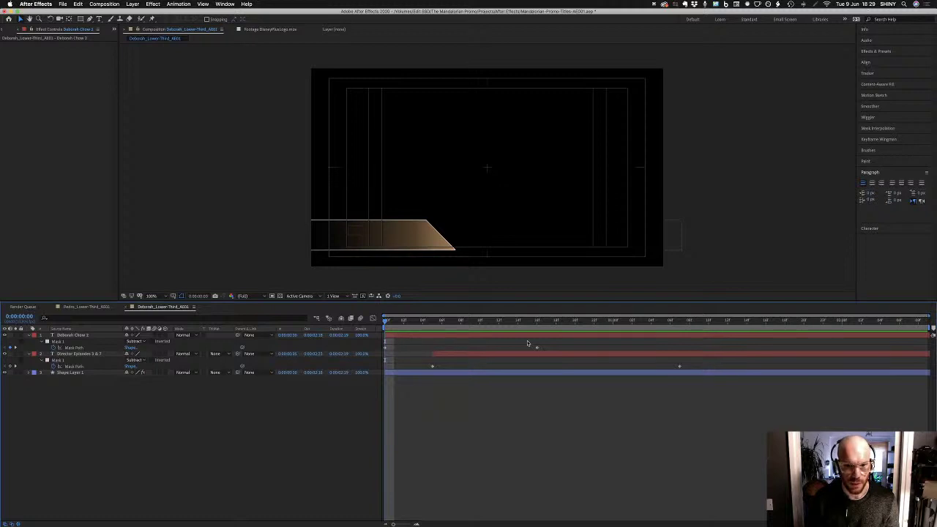
drag(554, 338, 360, 358)
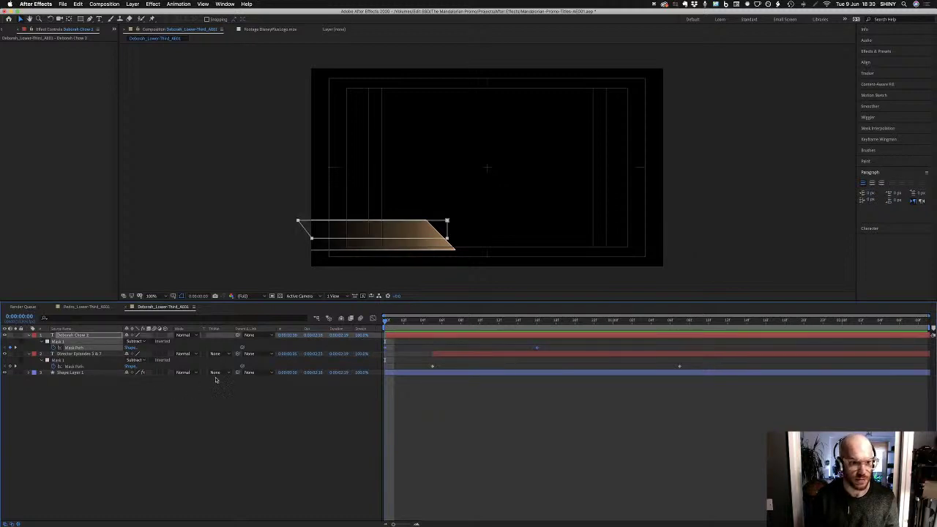
click(401, 322)
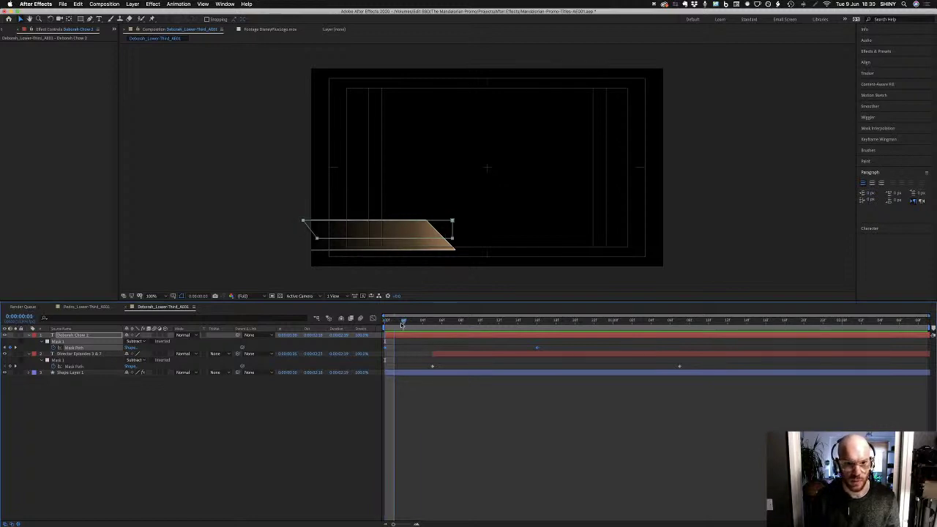
drag(402, 325, 380, 327)
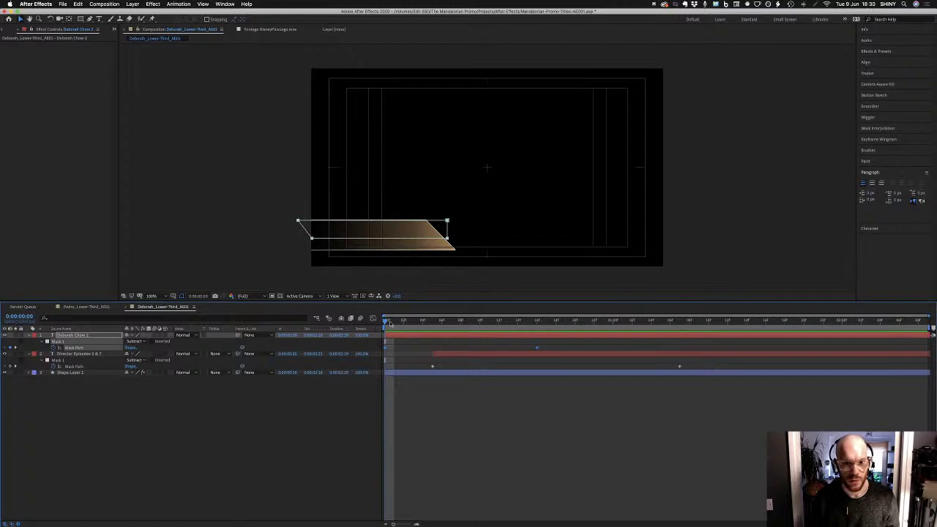
drag(390, 324, 538, 328)
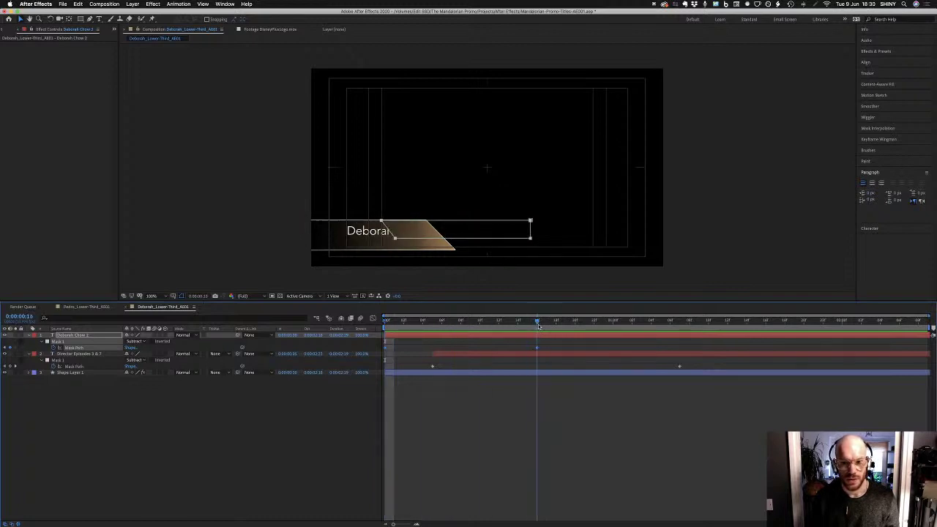
click(517, 388)
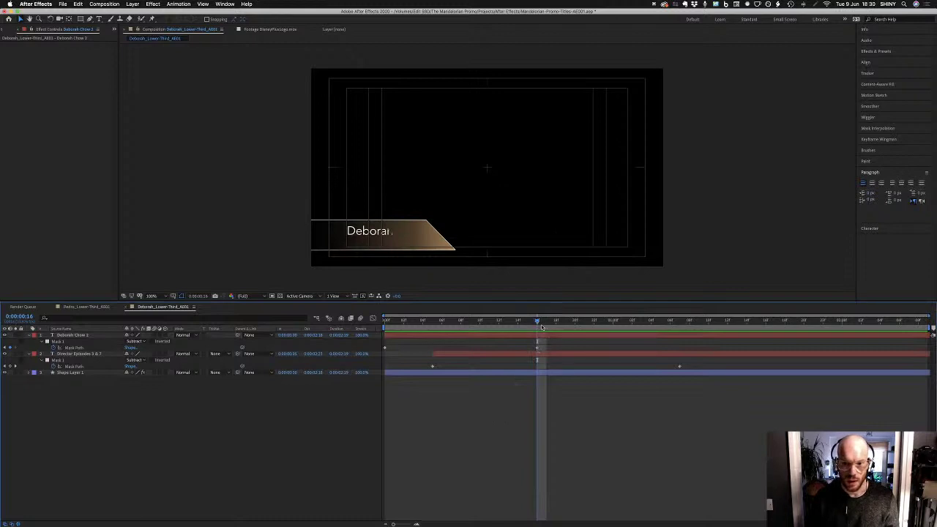
click(538, 349)
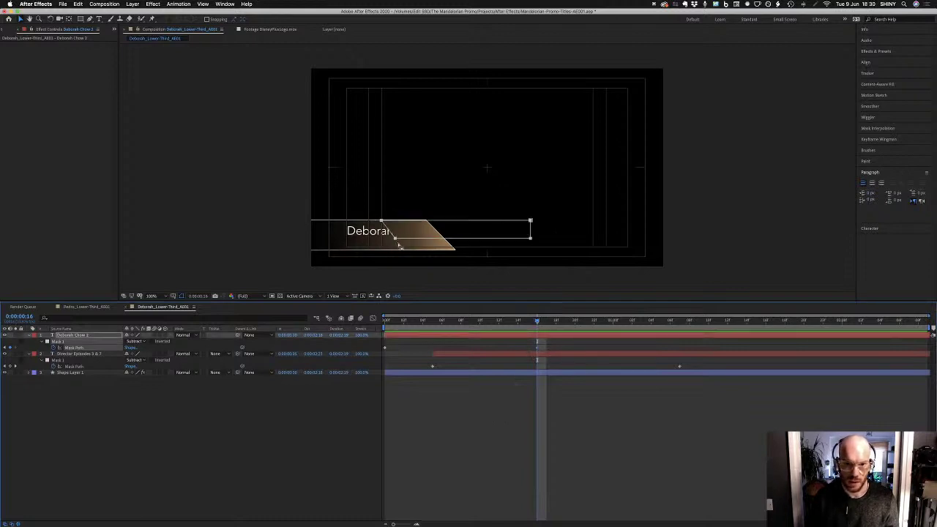
drag(396, 239, 434, 241)
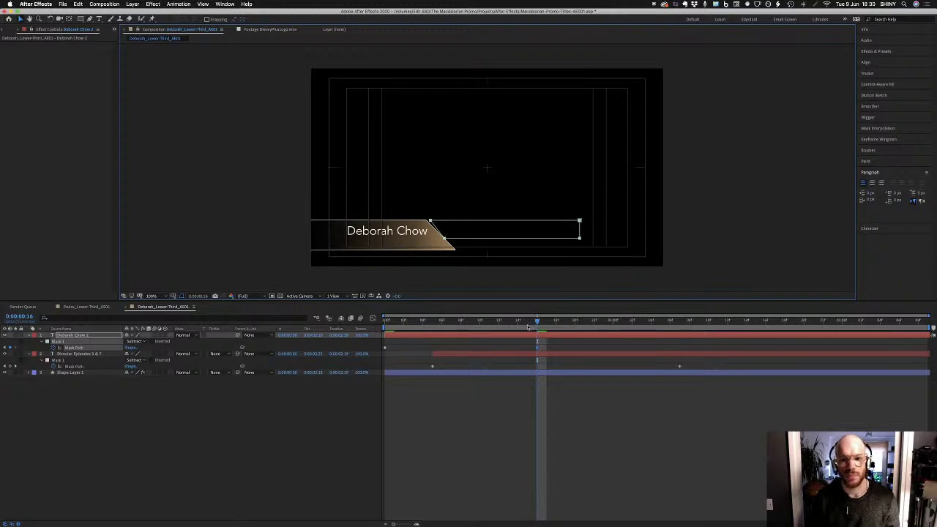
At the 0:00:00:00 Mask Path keyframe, move the Deborah Chow mask right to the end of the first name
drag(540, 320, 385, 322)
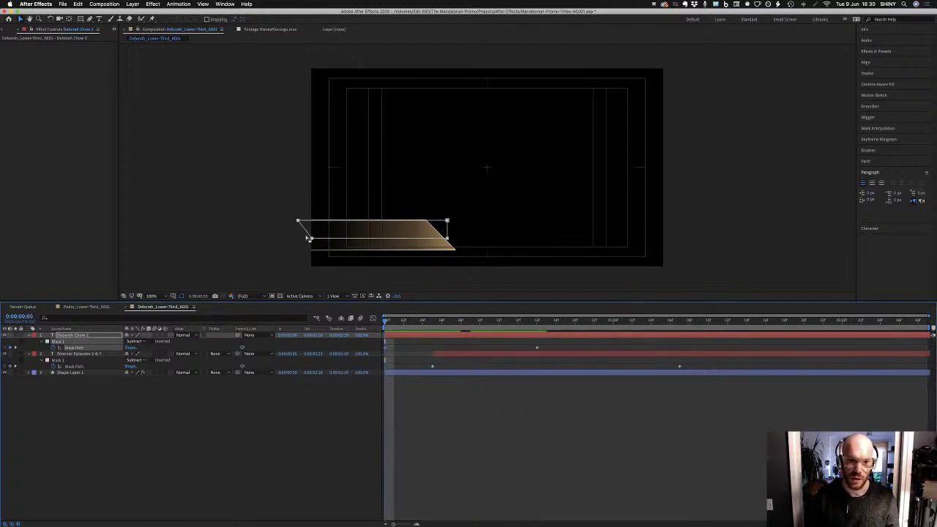
drag(312, 238, 402, 240)
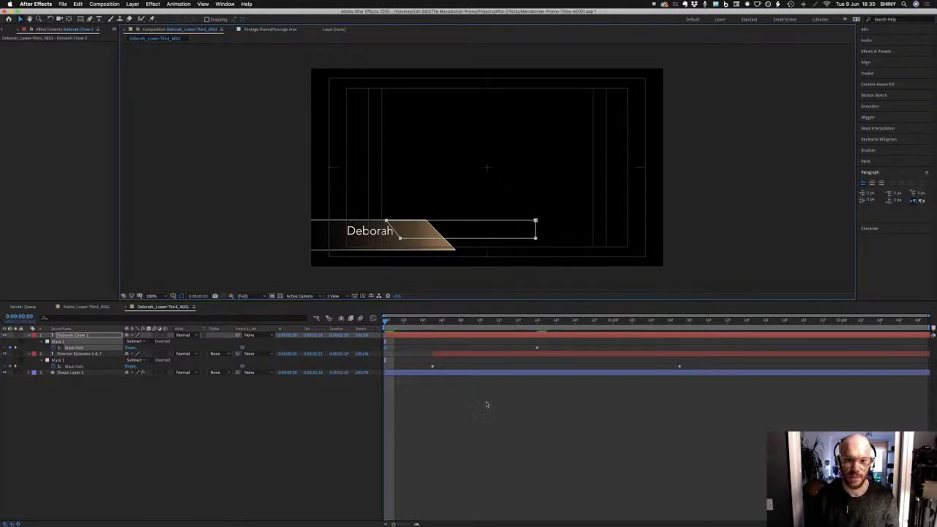
click(443, 425)
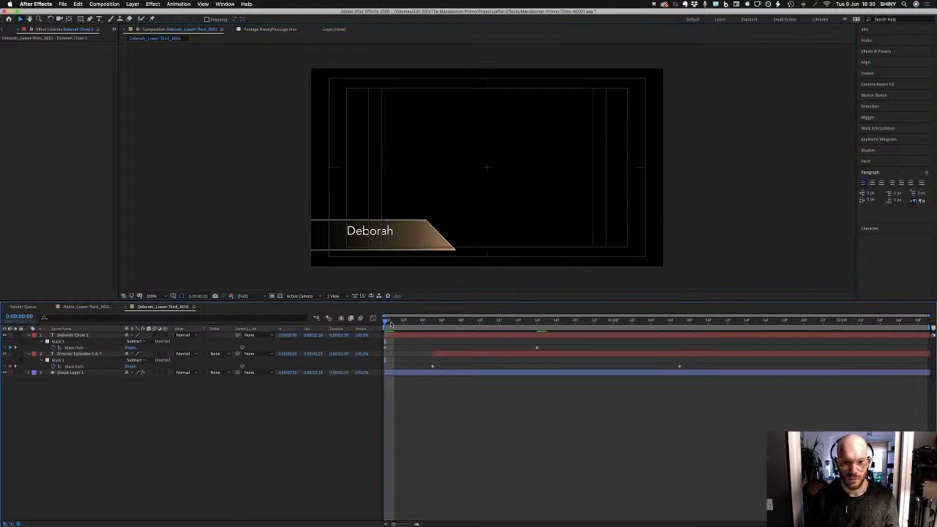
Play the lower third from the beginning to check how the name is revealed
key(')
key(space)
key(space)
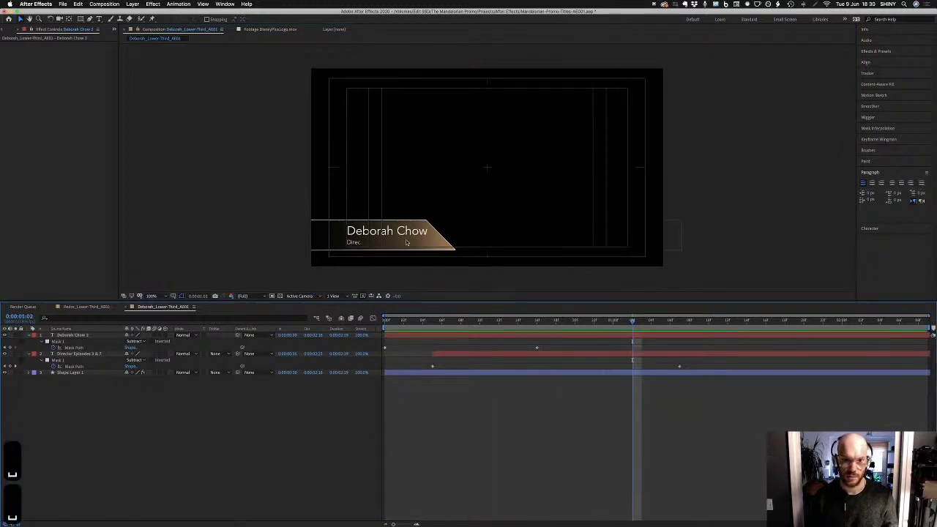
drag(423, 322, 385, 327)
key(space)
key(space)
key(')
Move the Deborah Chow layer's ending Mask Path keyframe earlier to frame 10 and preview the faster reveal
click(556, 321)
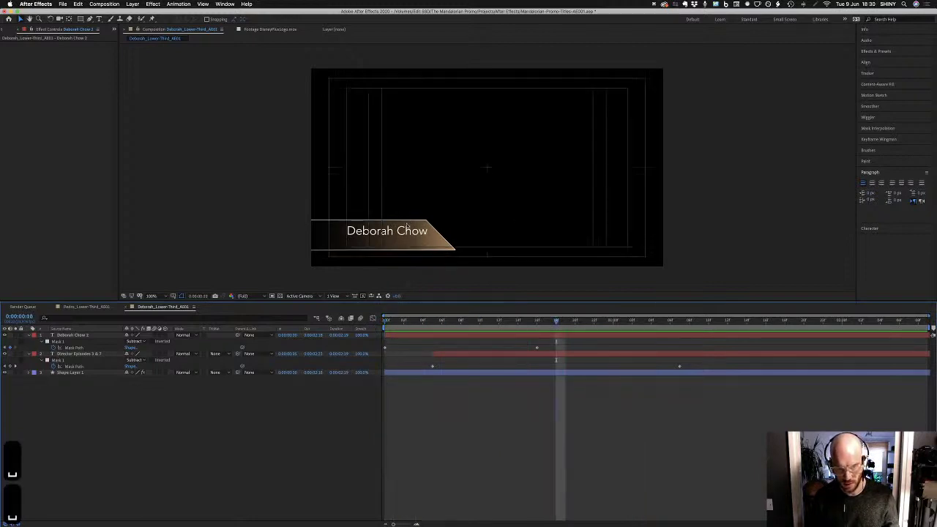
click(536, 348)
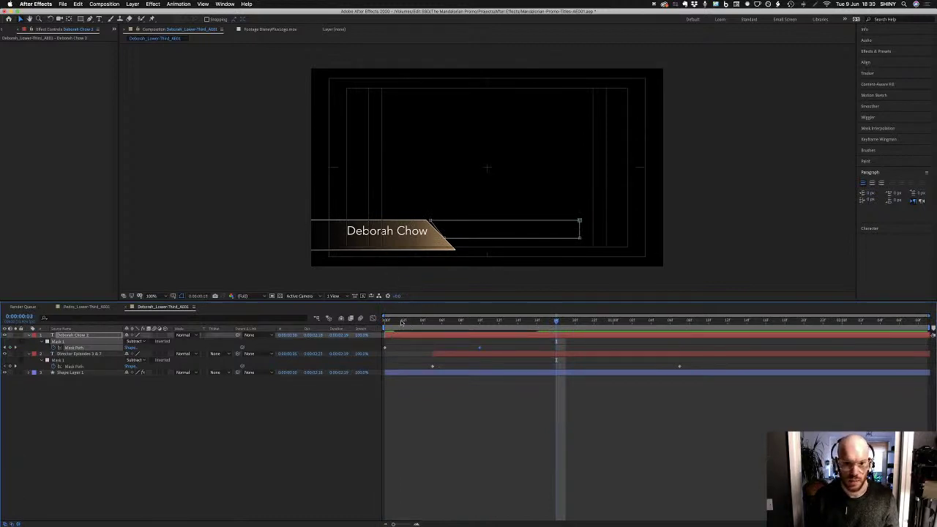
key(space)
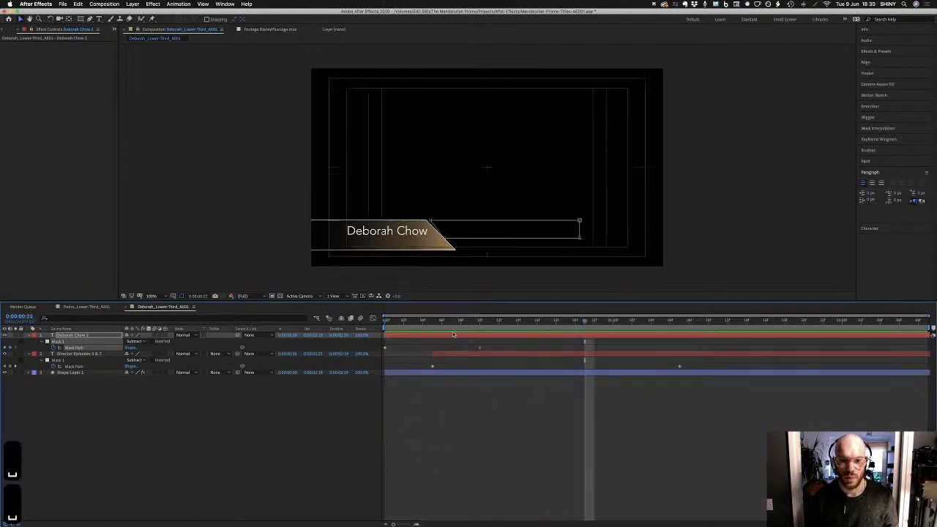
At 0:00:00:05, move the Director Episodes 3 & 7 mask right so its slanted edge sits at the start of the text
click(433, 320)
click(452, 356)
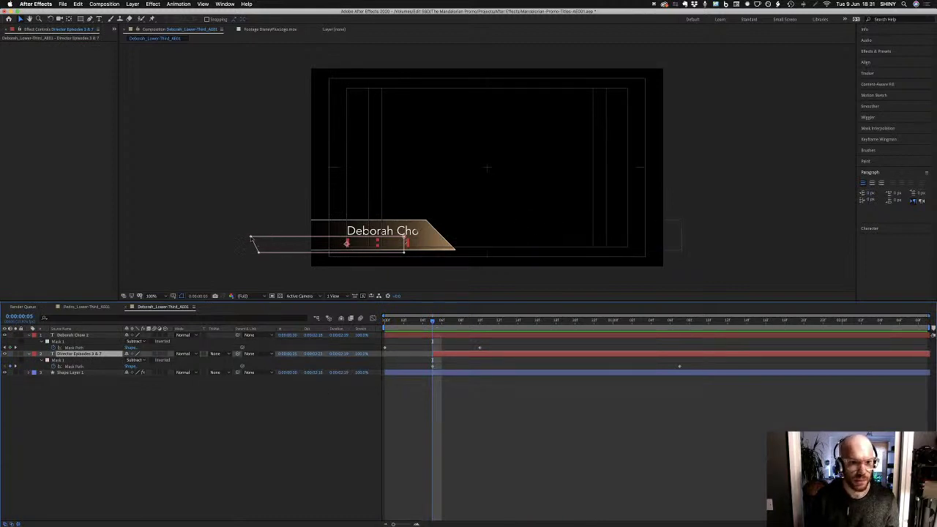
click(252, 239)
drag(306, 247, 343, 243)
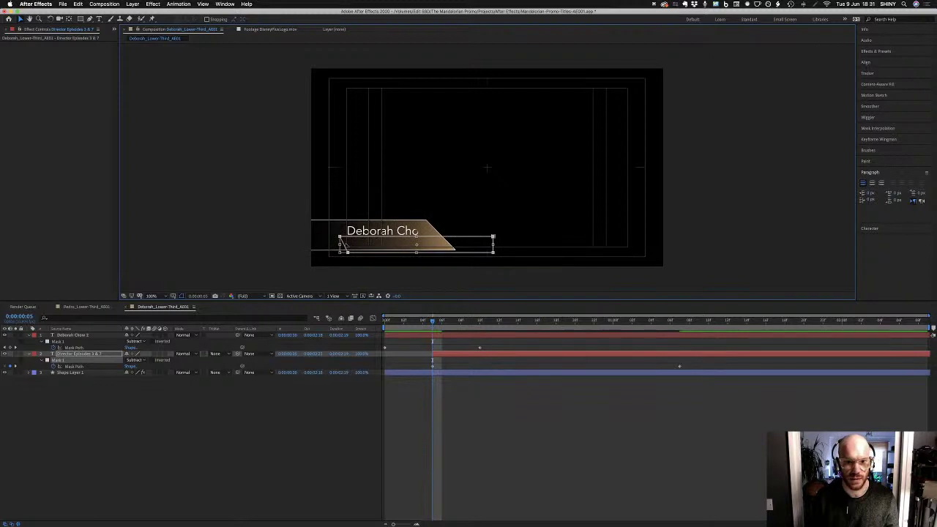
click(434, 323)
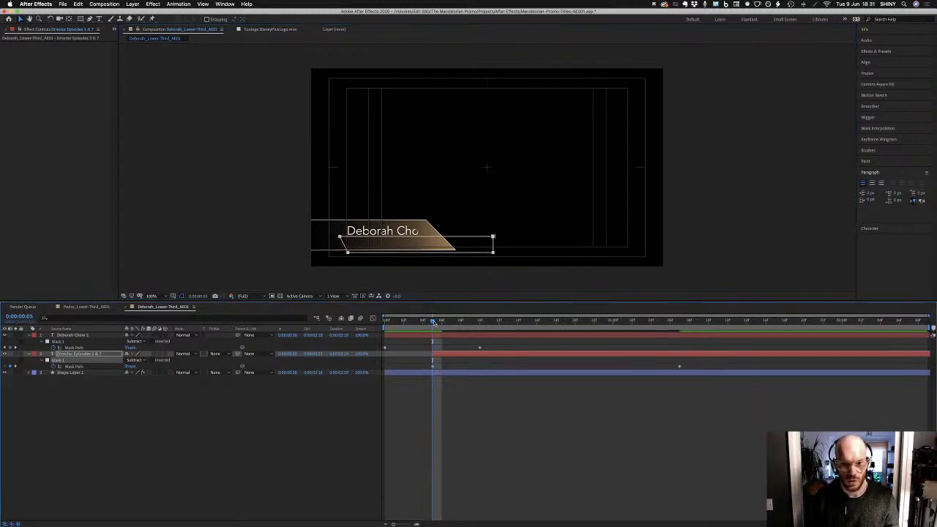
Try moving the Director Episodes 3 & 7 mask further left at 0:00:00:05, scrub through the reveal, and undo the move
drag(434, 323, 557, 324)
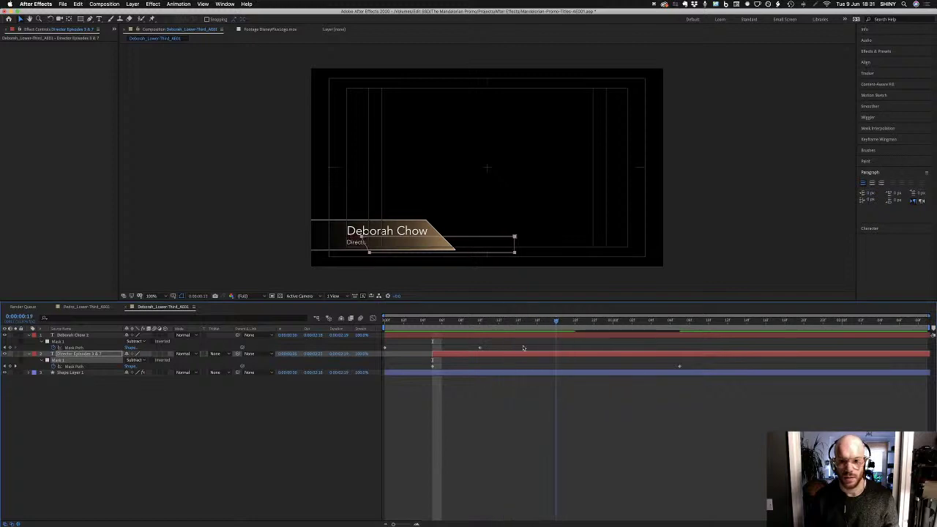
key(j)
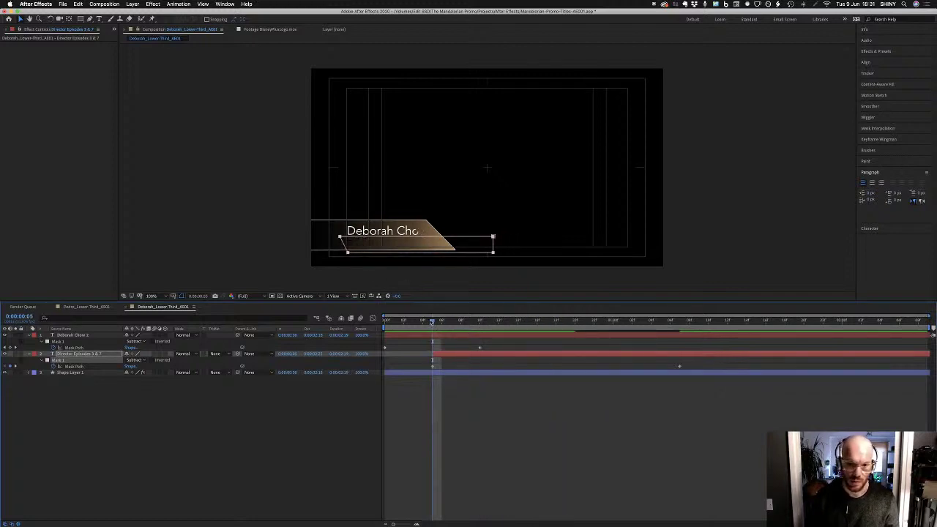
drag(422, 242, 367, 244)
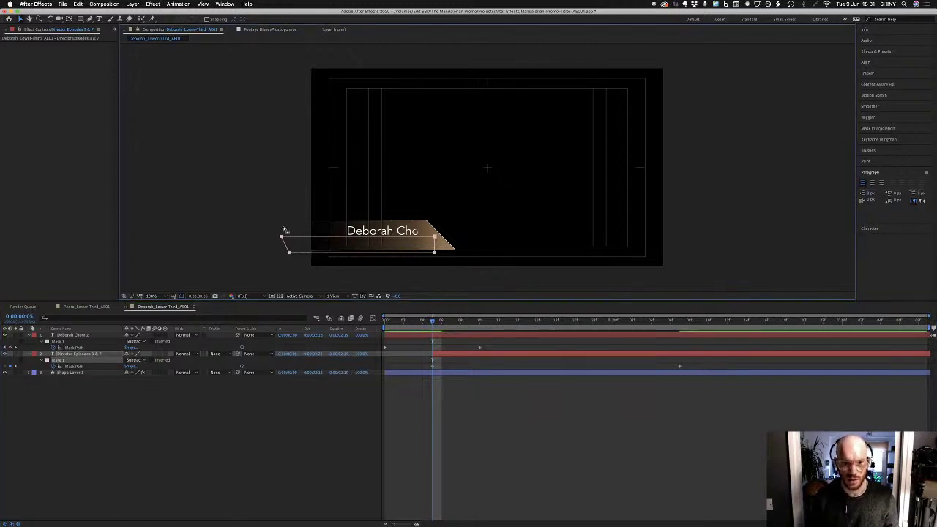
drag(434, 324, 436, 367)
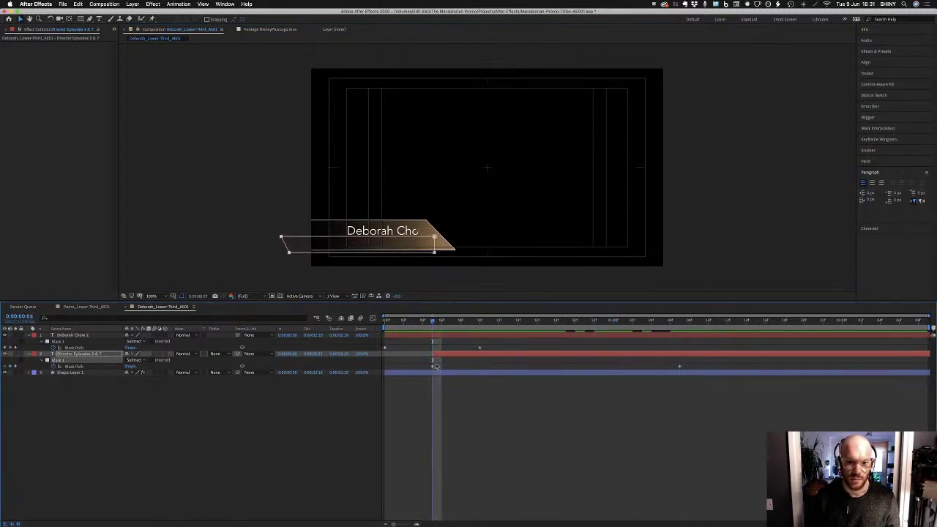
key(super+z)
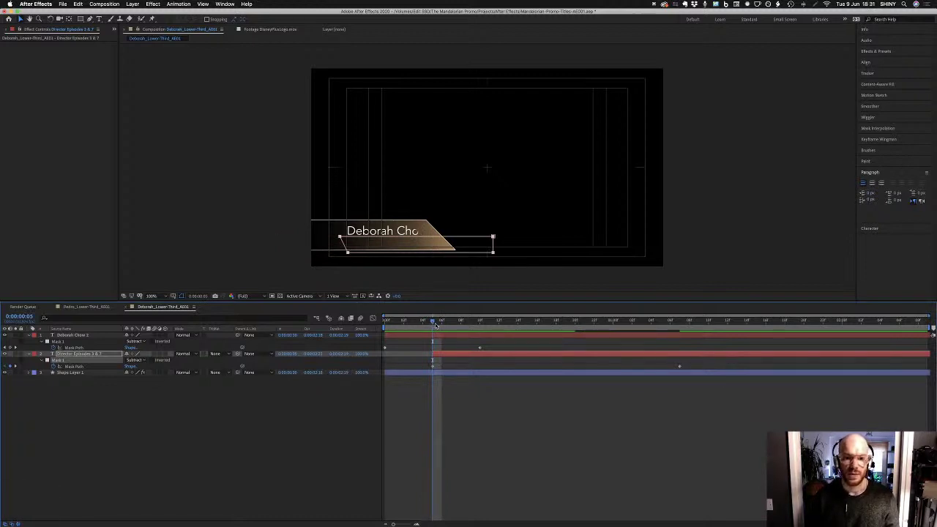
At the 0:00:01:07 Mask Path keyframe, move the Director Episodes 3 & 7 mask right past the text's end and play the reveal from the beginning
drag(436, 325, 680, 299)
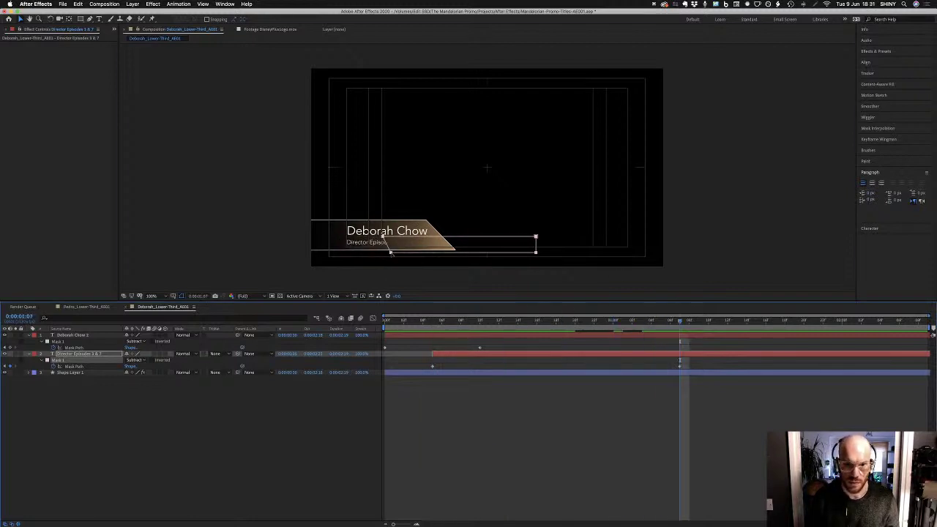
drag(391, 252, 421, 253)
key(Home)
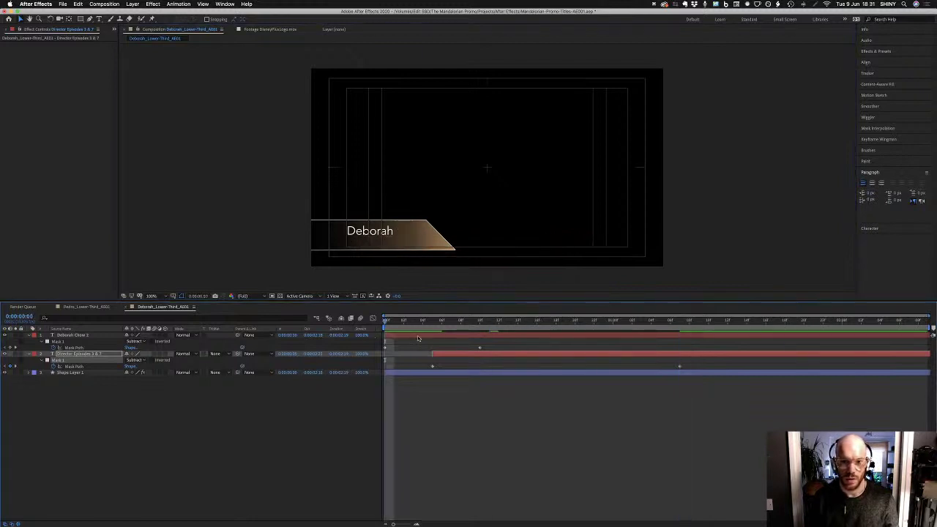
key(space)
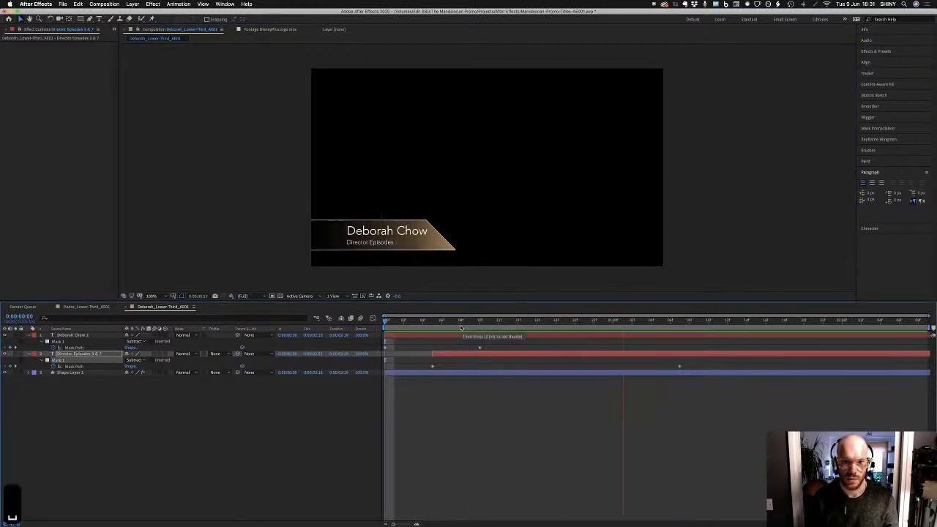
key(space)
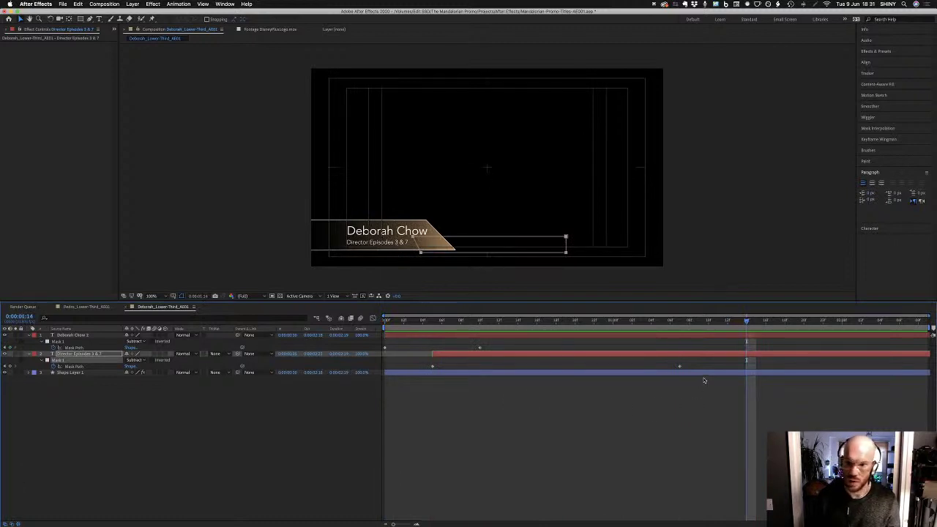
Move the Director Episodes 3 & 7 layer's ending Mask Path keyframe earlier to frame 21 and preview the faster reveal
drag(680, 366, 587, 365)
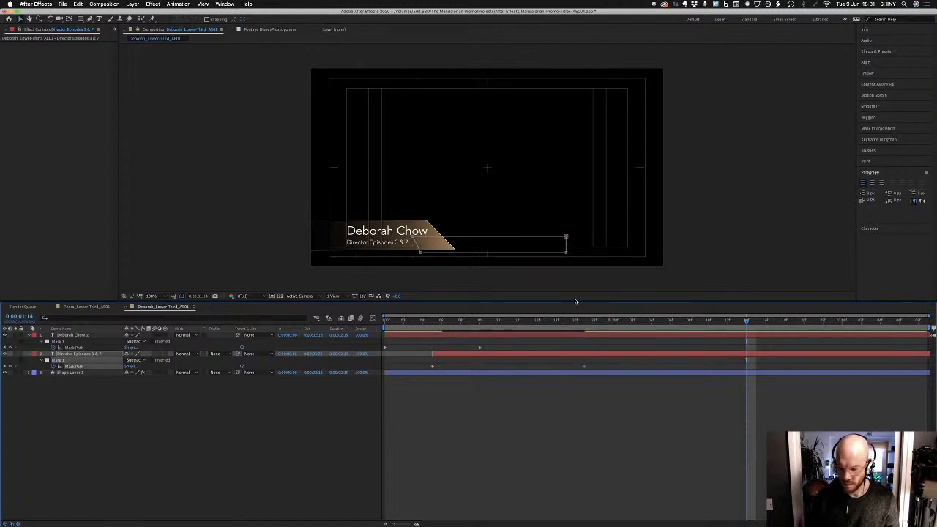
key(KP_0)
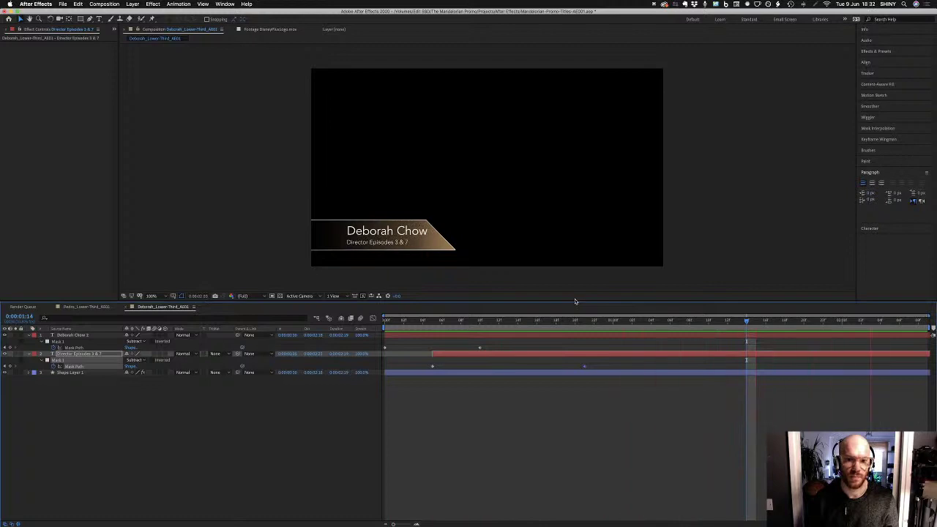
key(0)
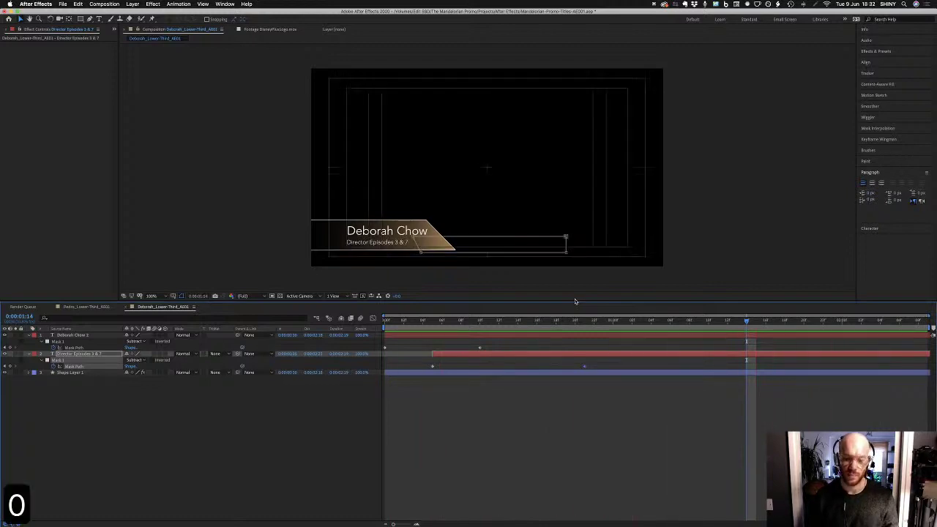
click(510, 423)
drag(466, 320, 673, 331)
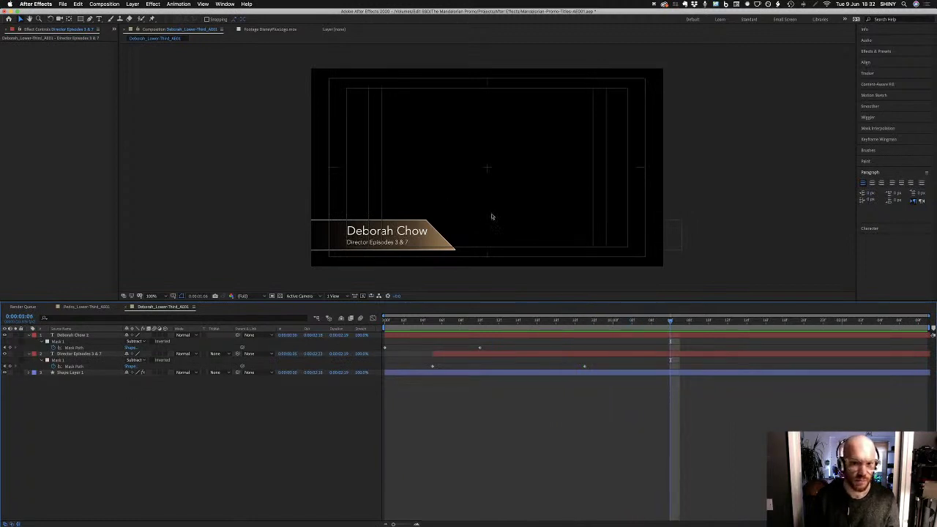
Nudge Shape Layer 1 left so the flipped background extends slightly further right beyond the Deborah Chow text
click(88, 354)
click(73, 373)
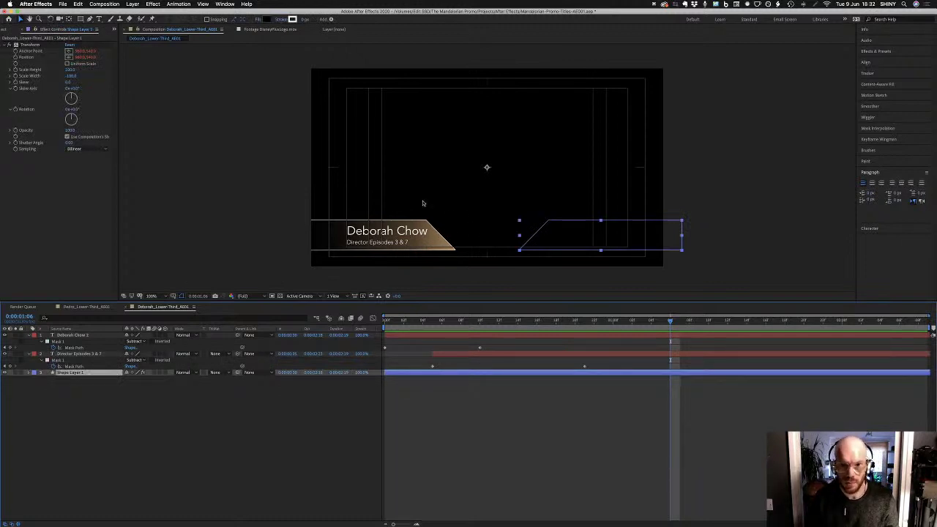
key(shift+Right)
key(shift+Left)
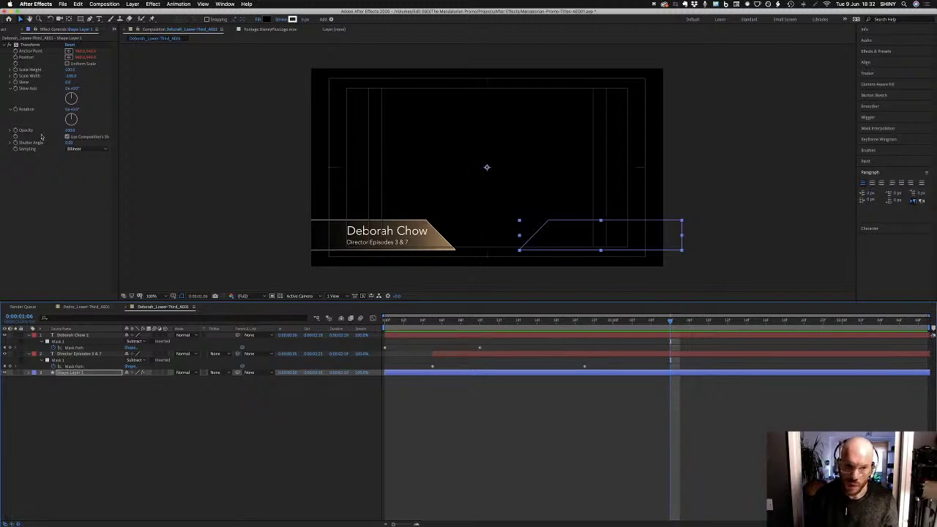
click(35, 46)
click(91, 373)
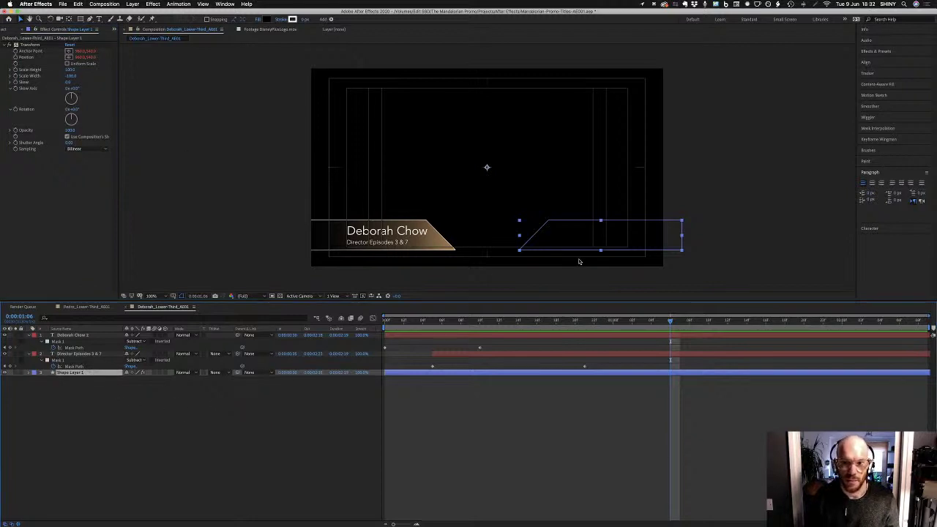
key(shift+Left)
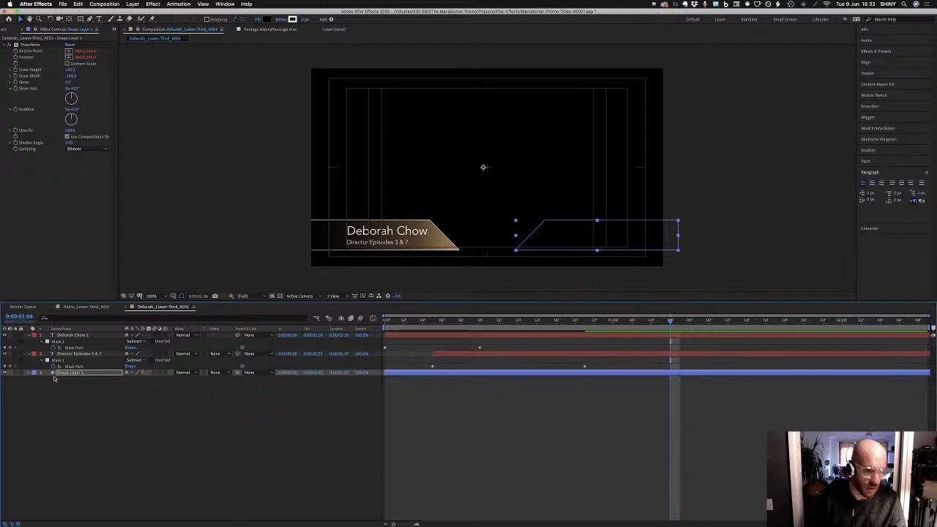
Expand the Shape Layer 1 properties and check the background's gradient direction in the Pedro Pascal lower third composition
click(28, 374)
click(28, 374)
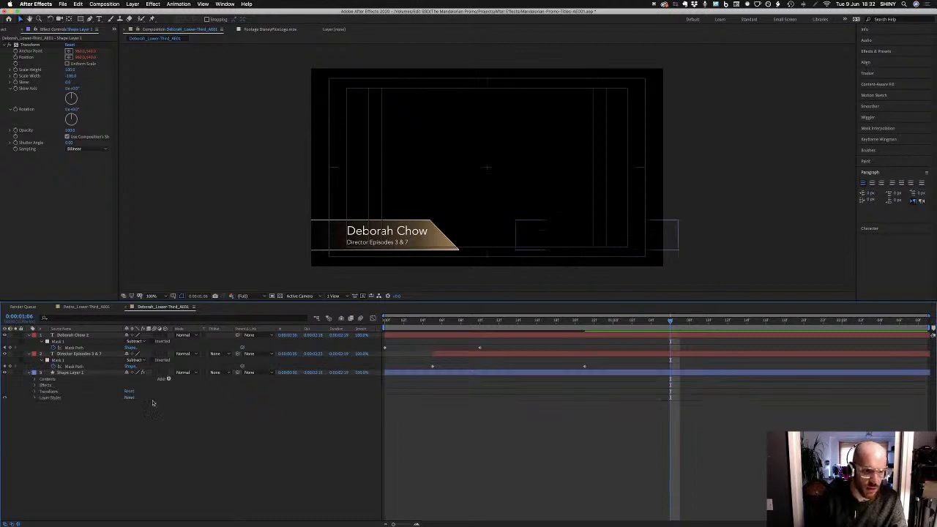
click(85, 307)
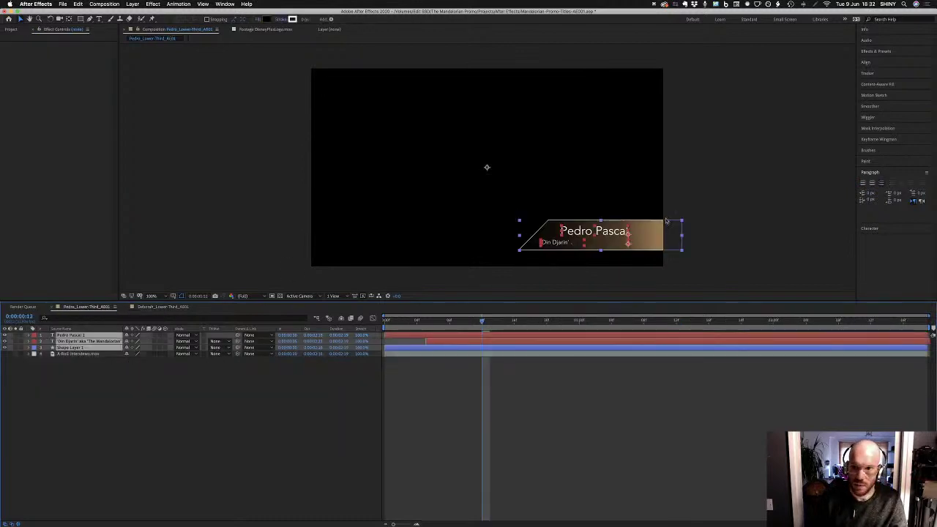
click(621, 424)
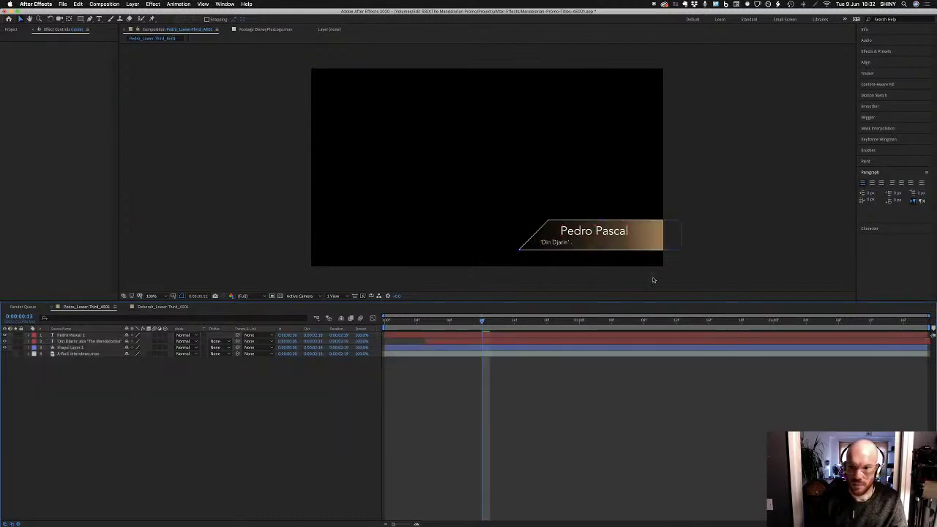
click(148, 307)
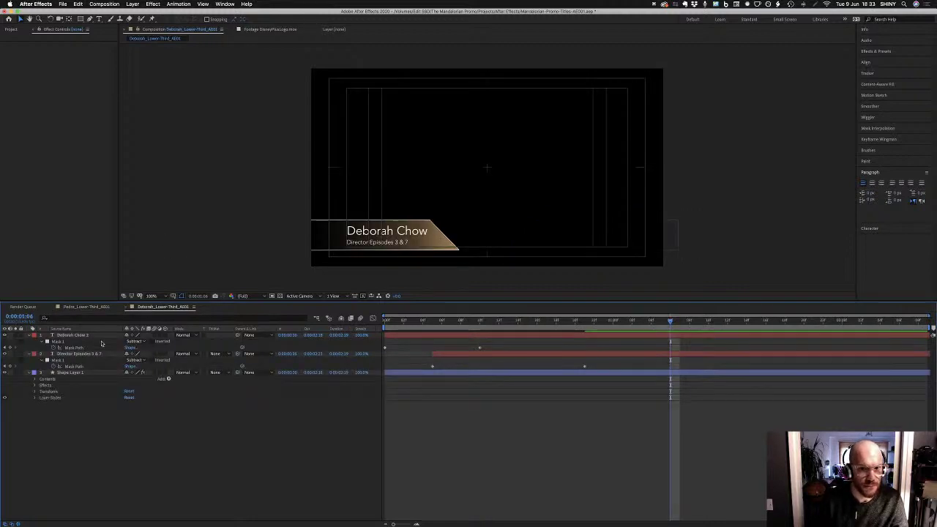
Turn off Reverse in Shape Layer 1's Gradient Overlay style and compare the gradient with the Pedro Pascal lower third
click(58, 381)
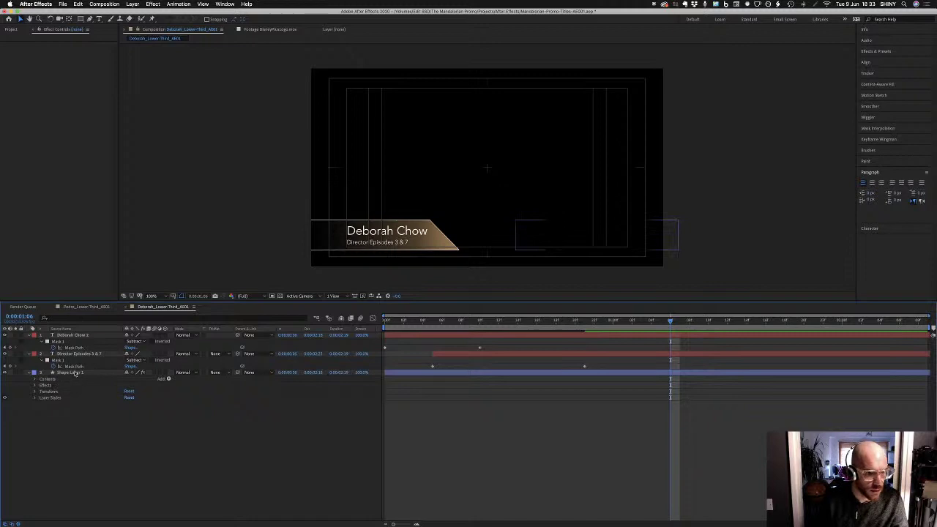
click(74, 374)
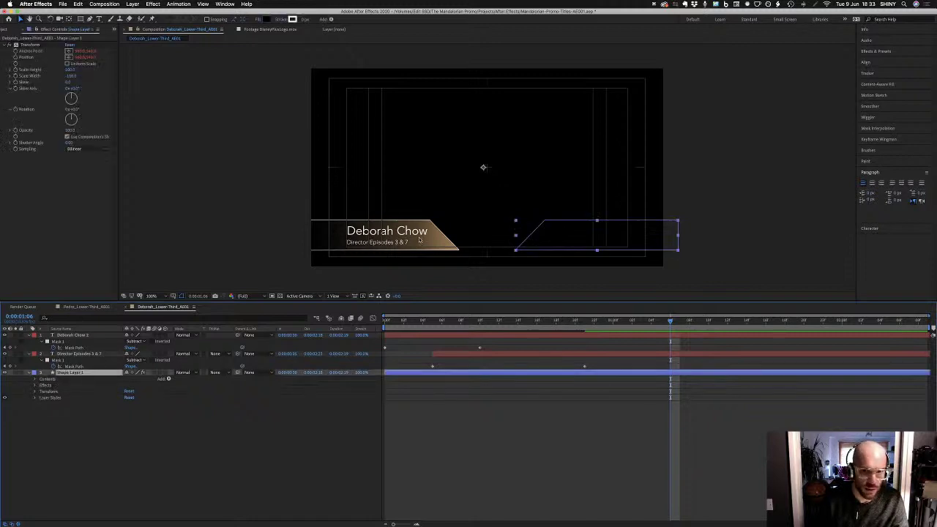
click(35, 399)
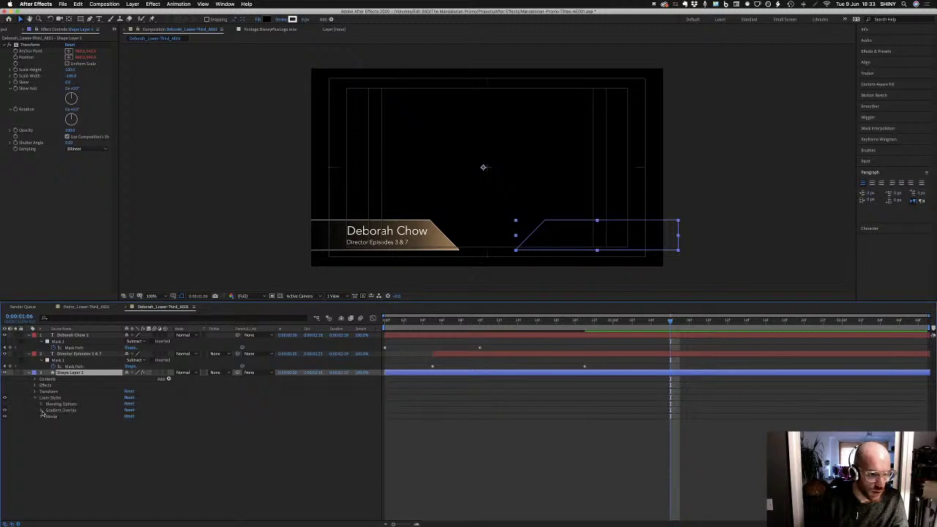
click(42, 410)
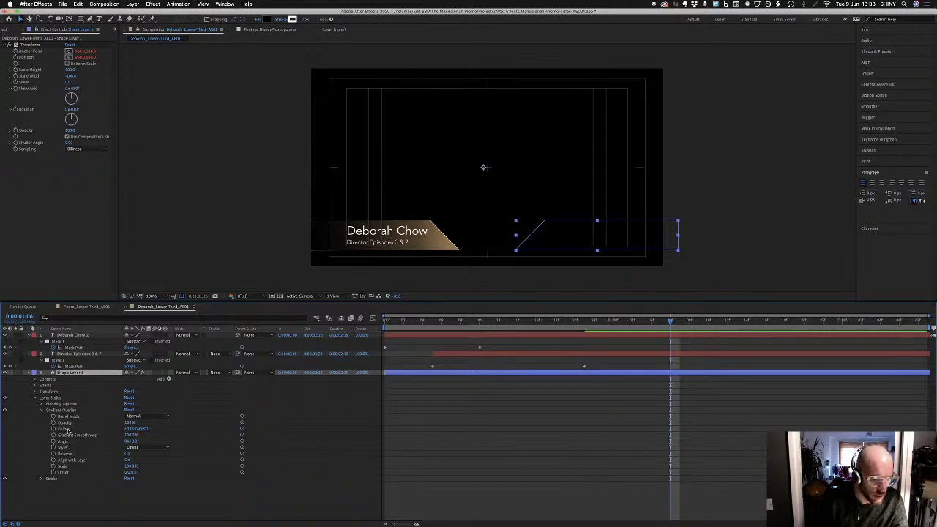
click(69, 455)
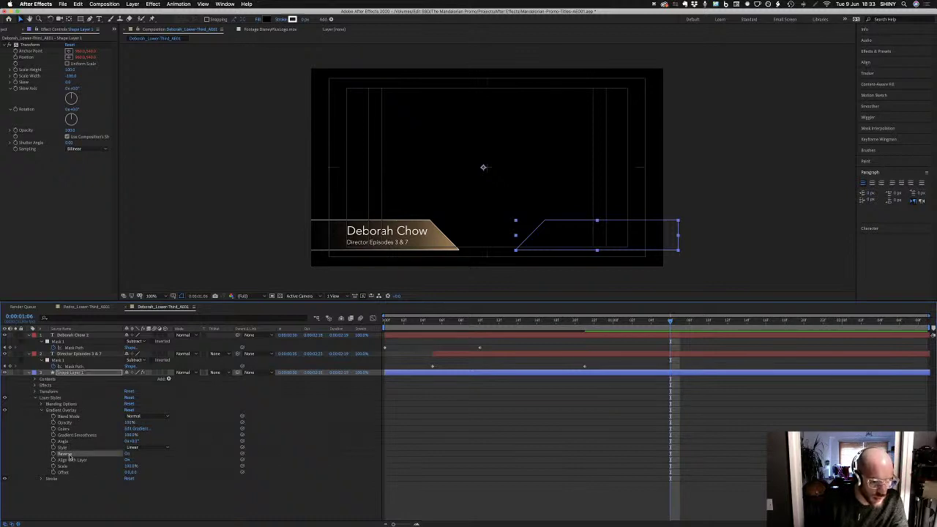
click(128, 455)
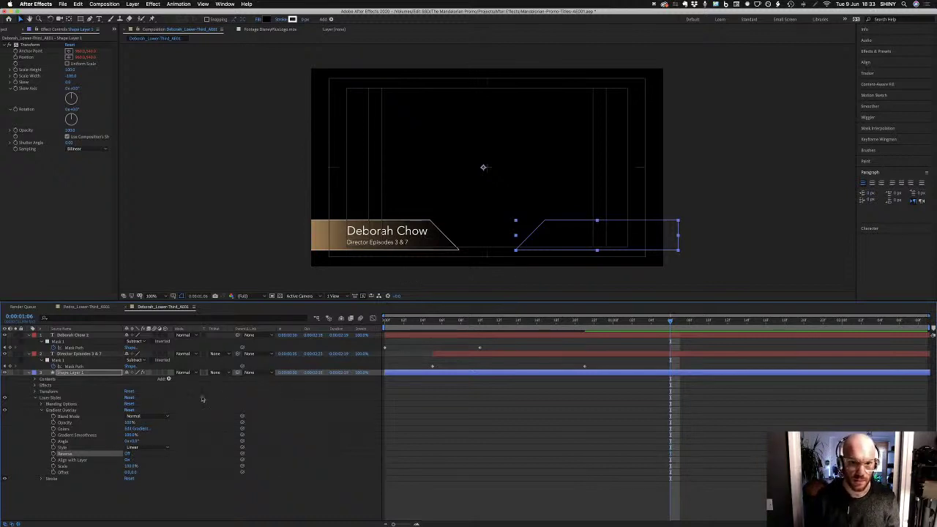
click(91, 307)
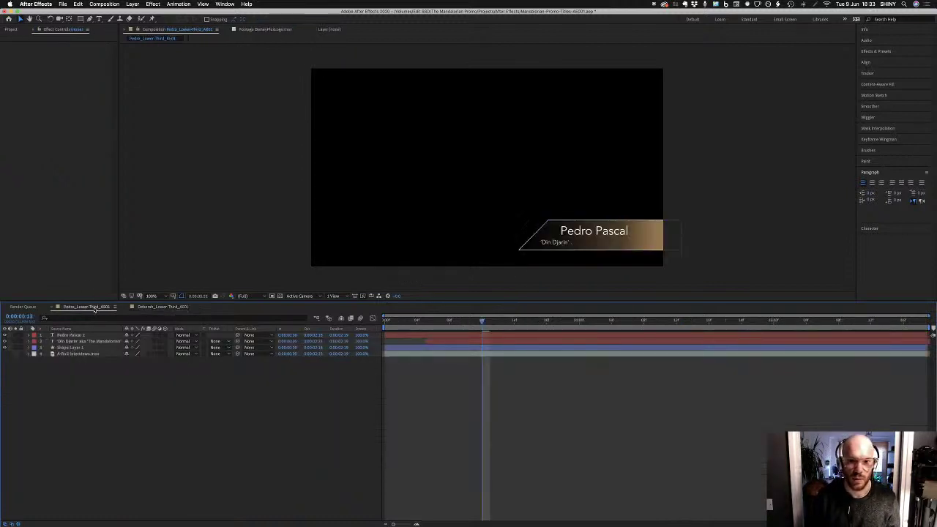
click(155, 307)
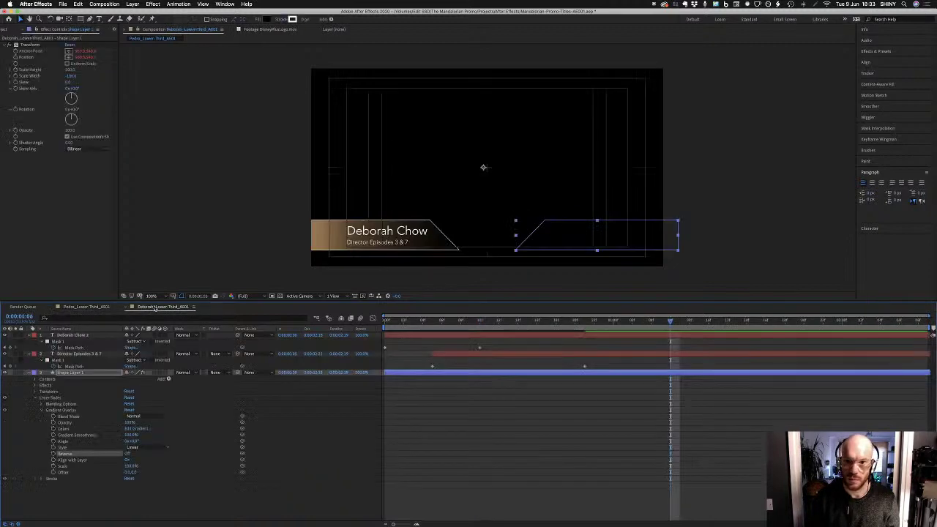
Preview the complete Deborah Chow lower third animation and save the project
click(473, 496)
key(0)
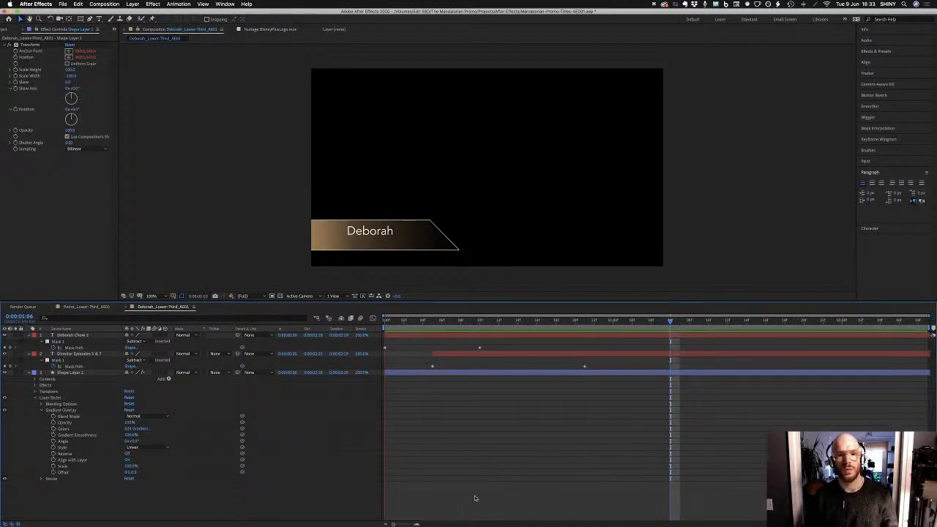
key(0)
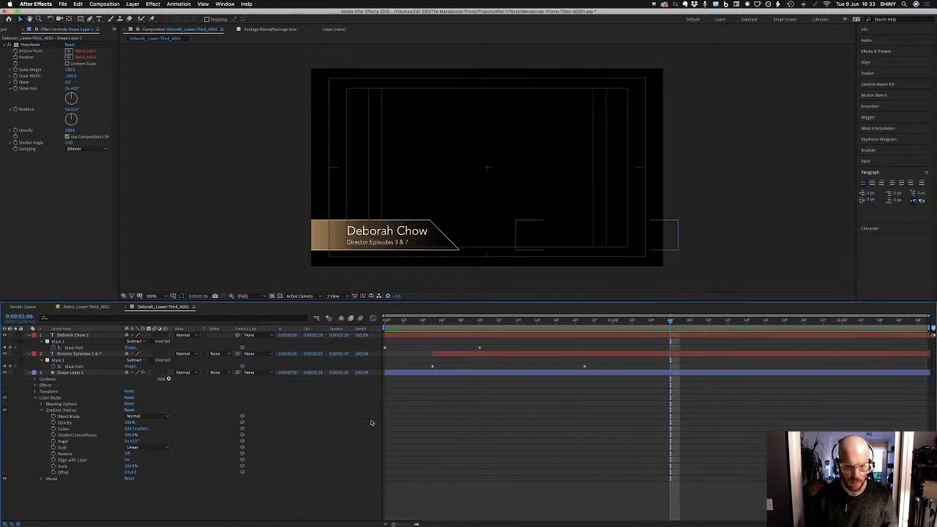
key(super+s)
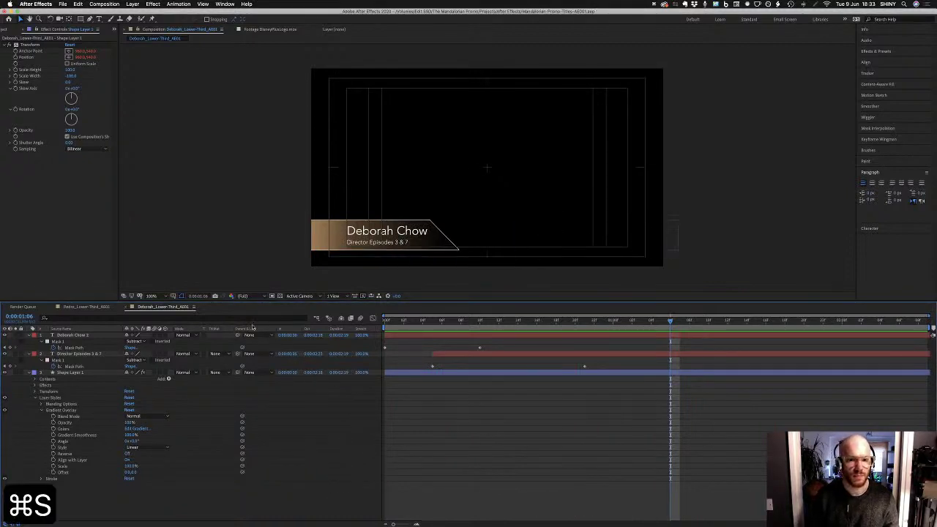
Switch to Premiere Pro and go to the Dave Filoni title at 00:00:30:08 in the promo sequence to read its text
click(12, 30)
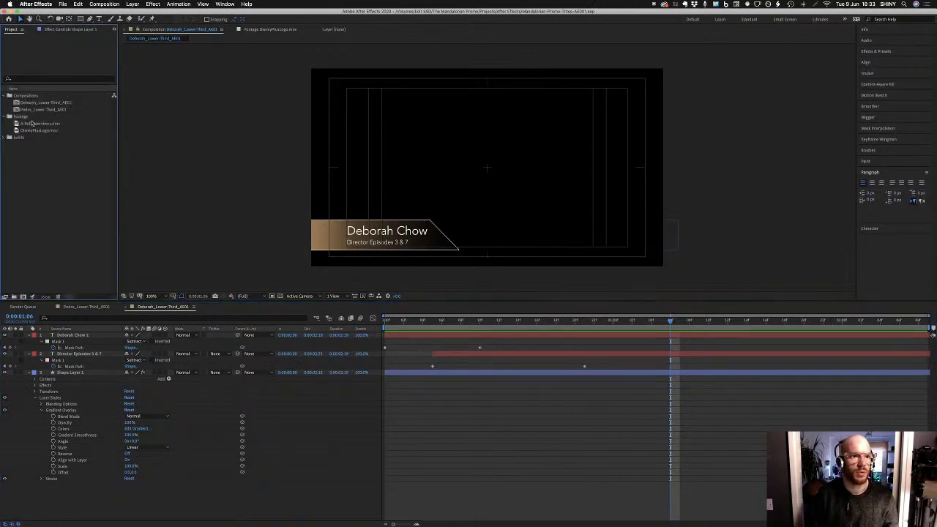
key(super+Tab)
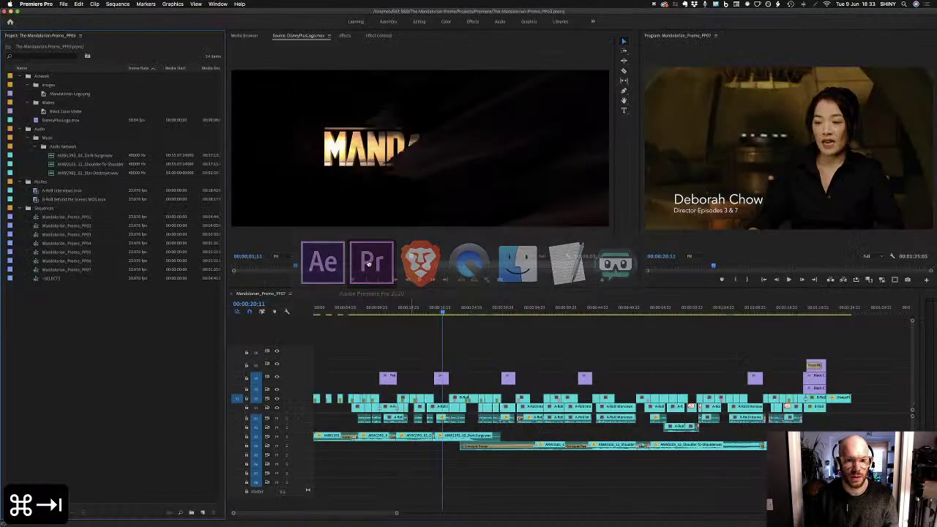
click(504, 308)
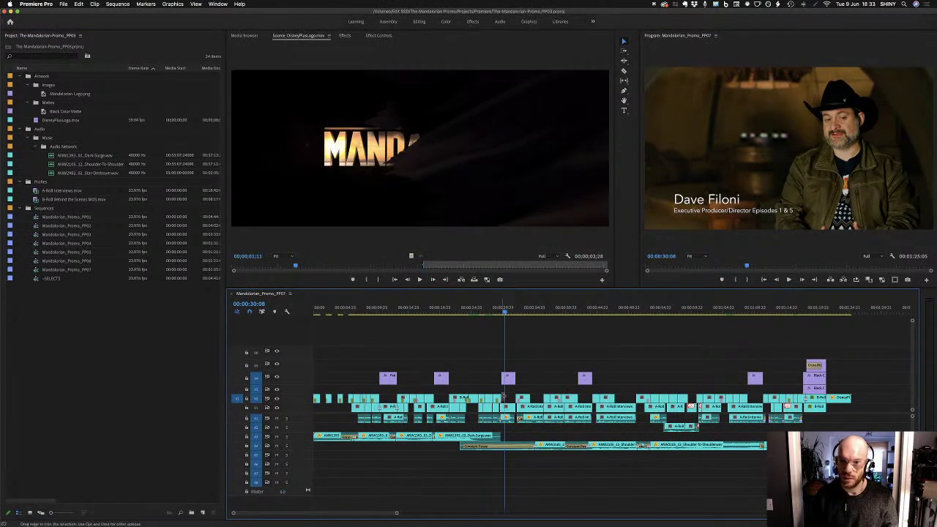
Replace the Dave Filoni title clip in the promo sequence with a linked After Effects composition
click(510, 379)
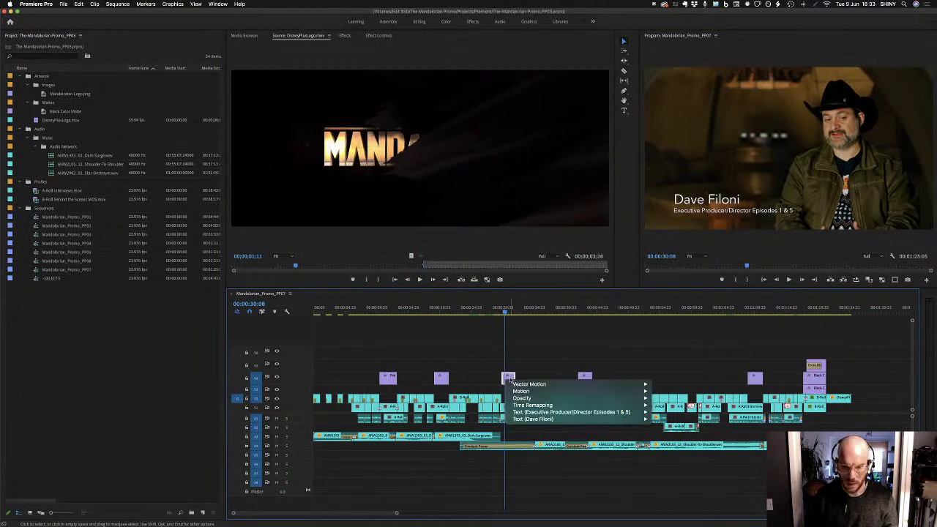
click(510, 379)
right_click(510, 378)
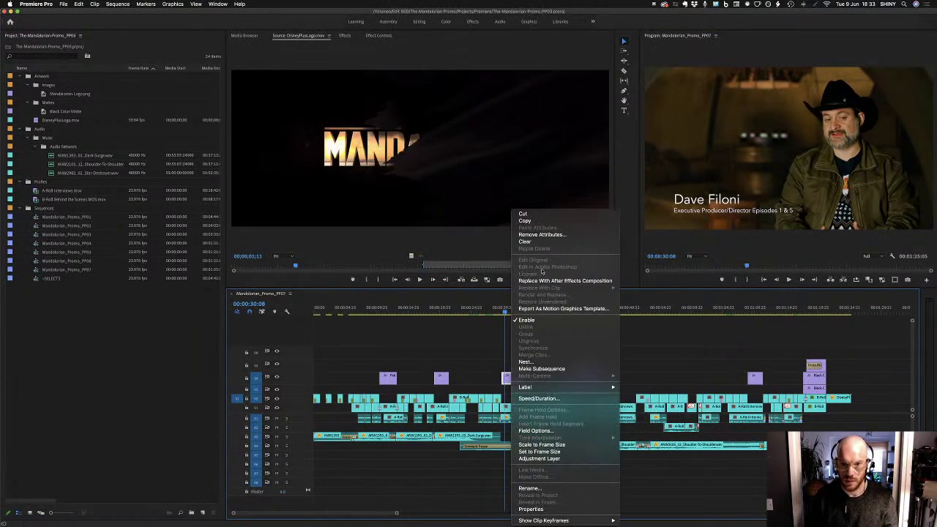
click(542, 281)
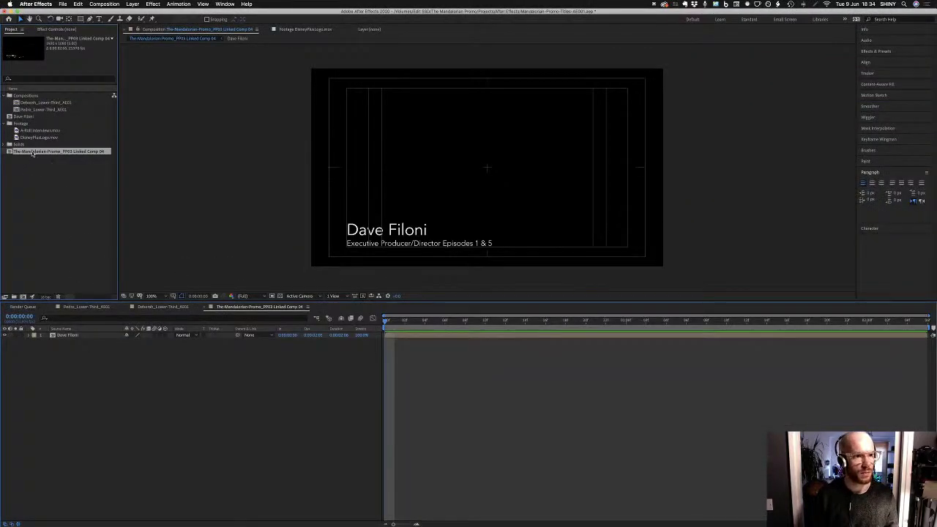
Rename the new linked composition as Dave_Lower-Third_AE01, reusing the Pedro composition's name, and move it into the Compositions folder
click(33, 110)
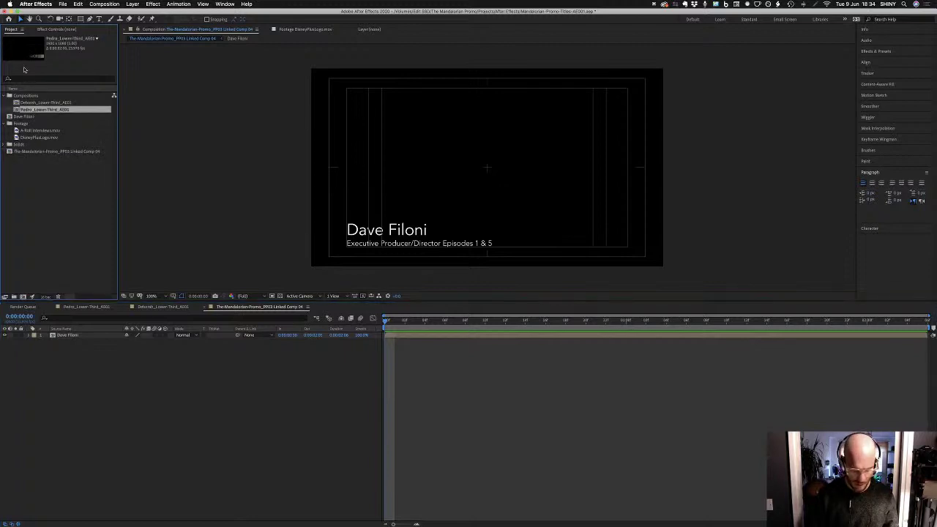
key(Return)
key(cmd+c)
key(Return)
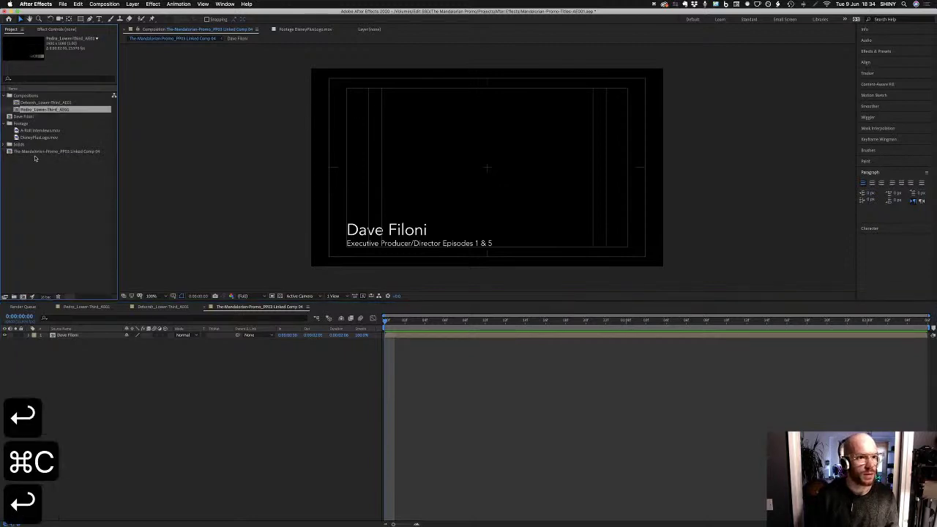
click(35, 151)
key(super+v)
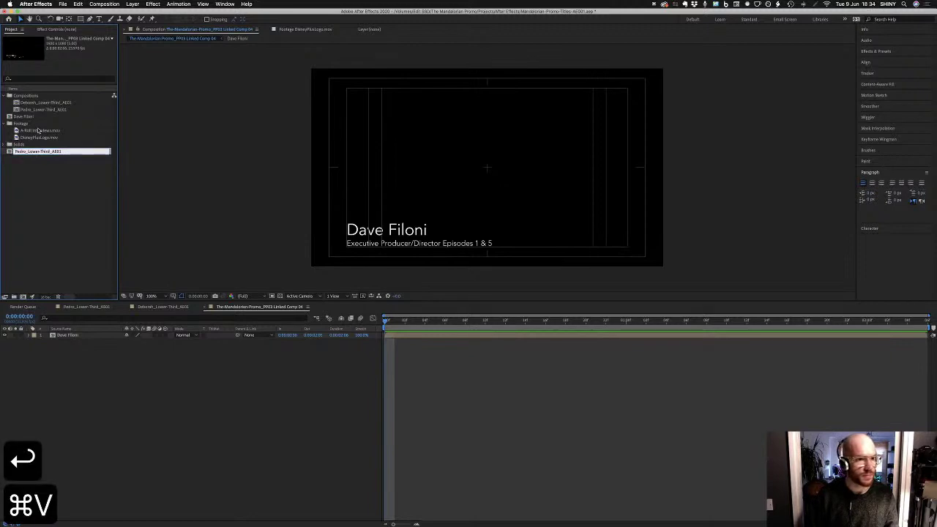
key(Up)
key(Delete)
key(Delete)
key(Delete)
key(Delete)
key(Delete)
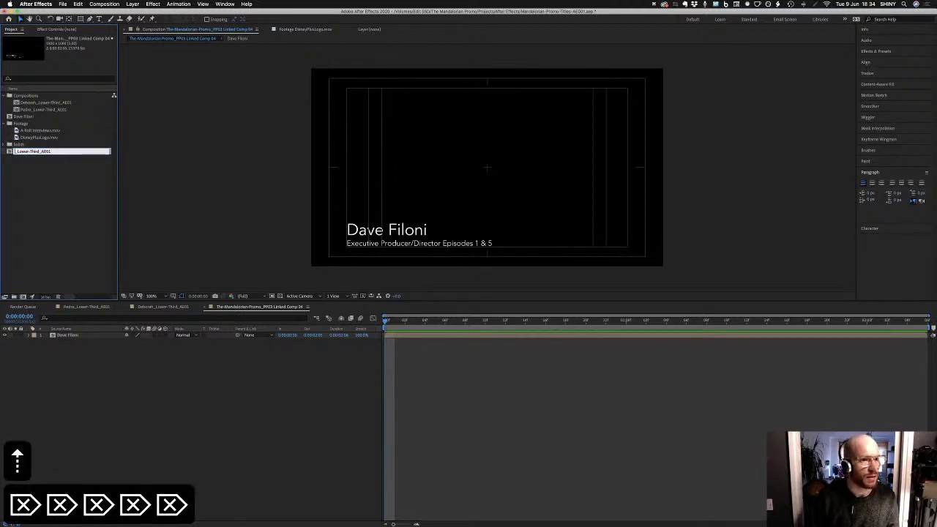
text(Dave)
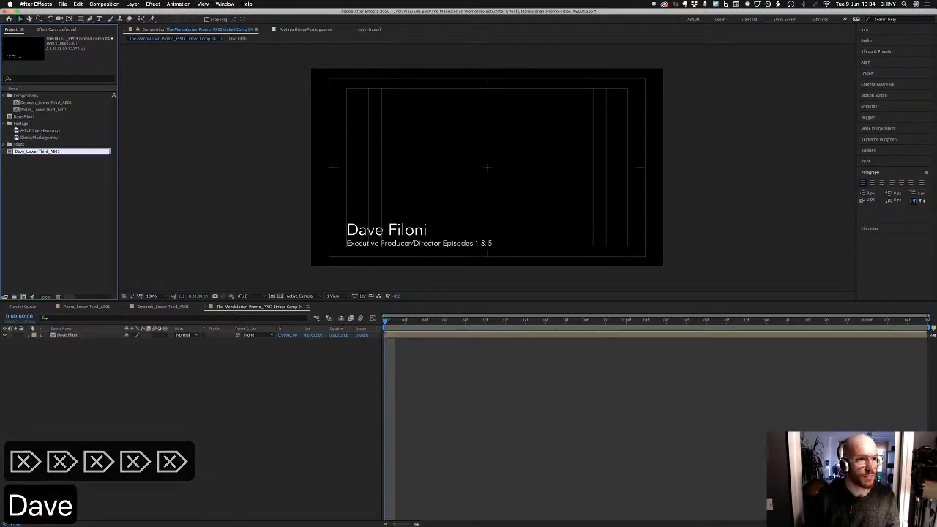
key(Return)
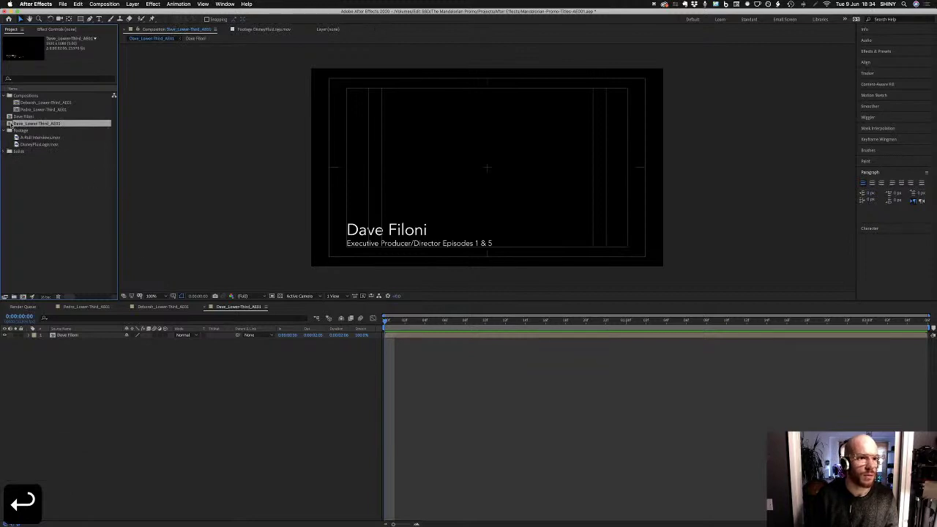
drag(10, 125, 23, 96)
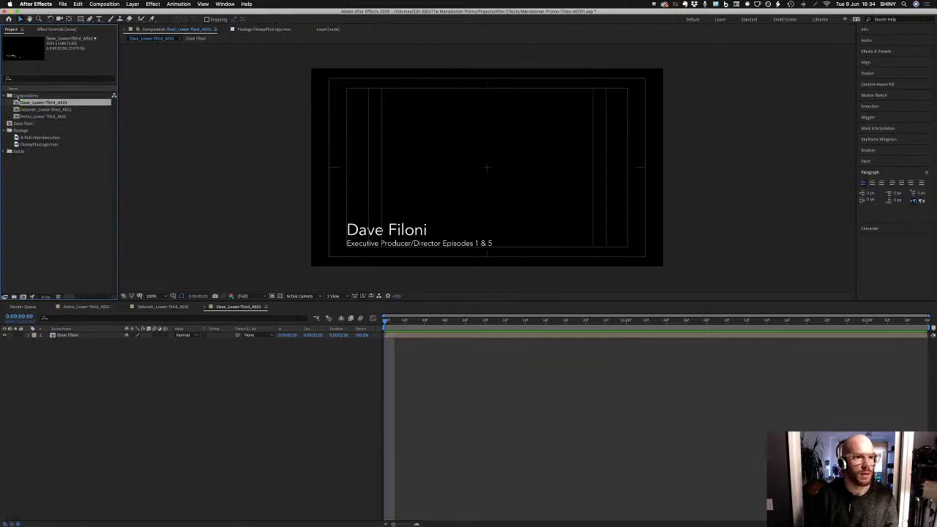
Copy all layers of Deborah_Lower-Third_AE01 and paste them into the Dave_Lower-Third_AE01 composition
click(162, 306)
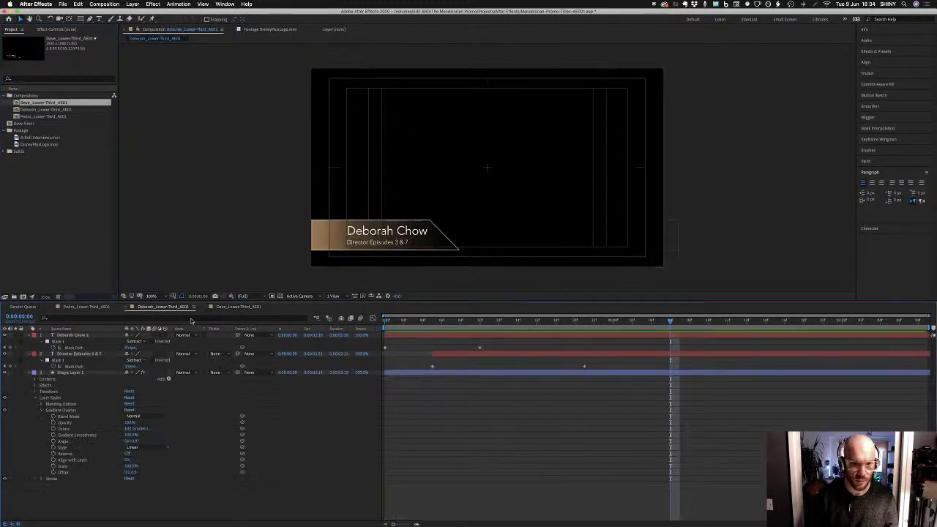
click(235, 307)
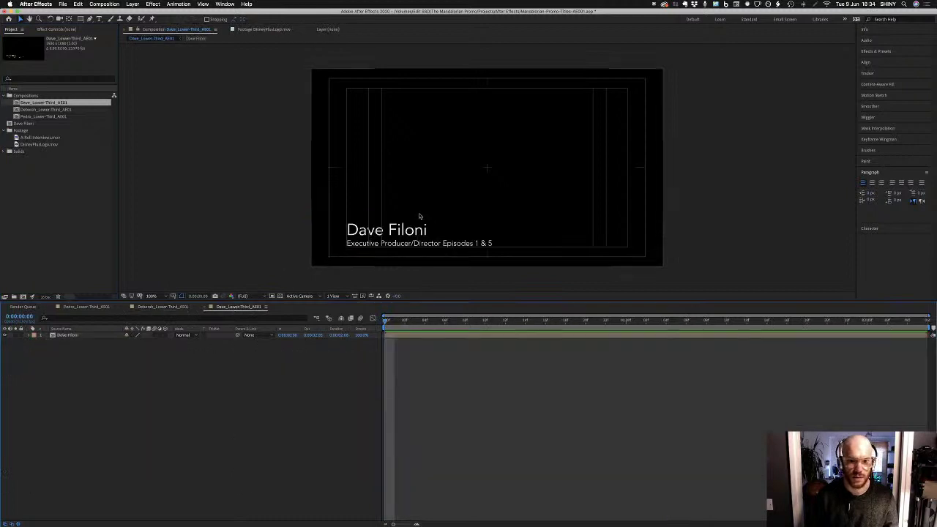
click(144, 309)
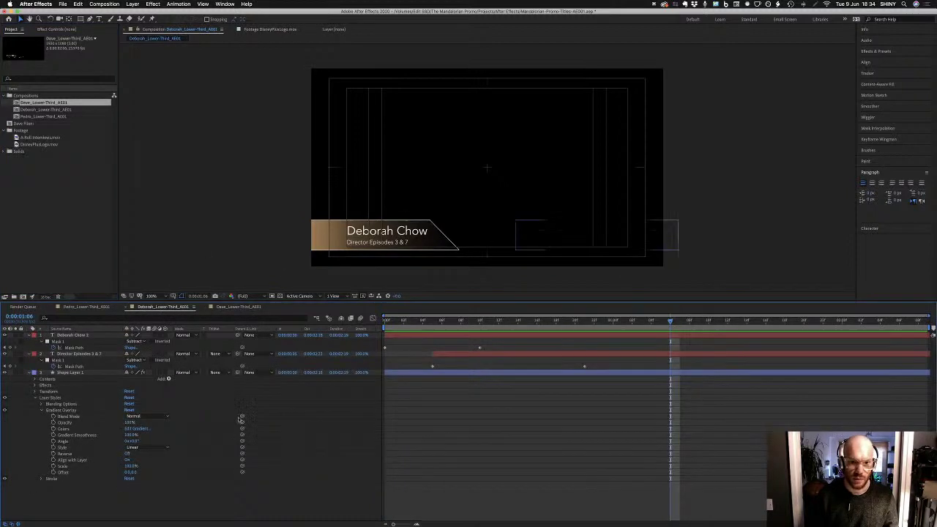
key(super+a)
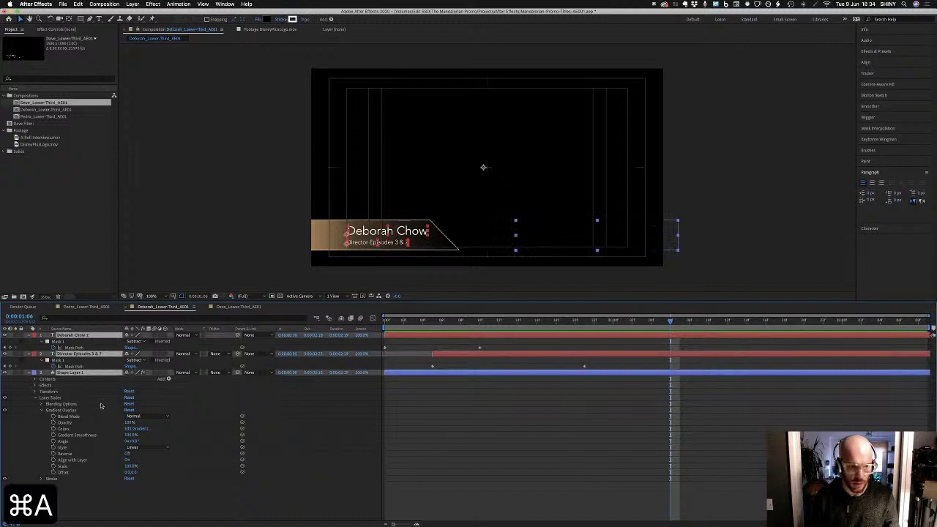
key(super+c)
key(super+c)
click(236, 306)
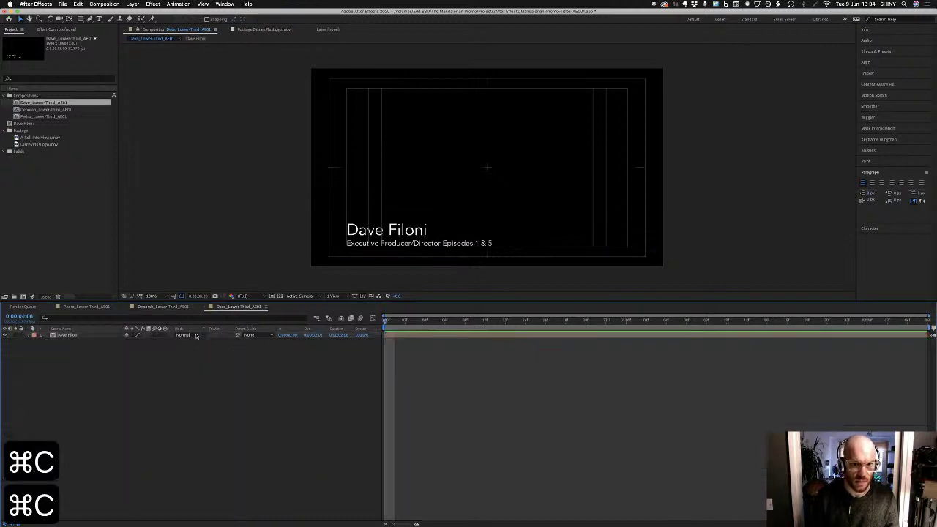
key(super+v)
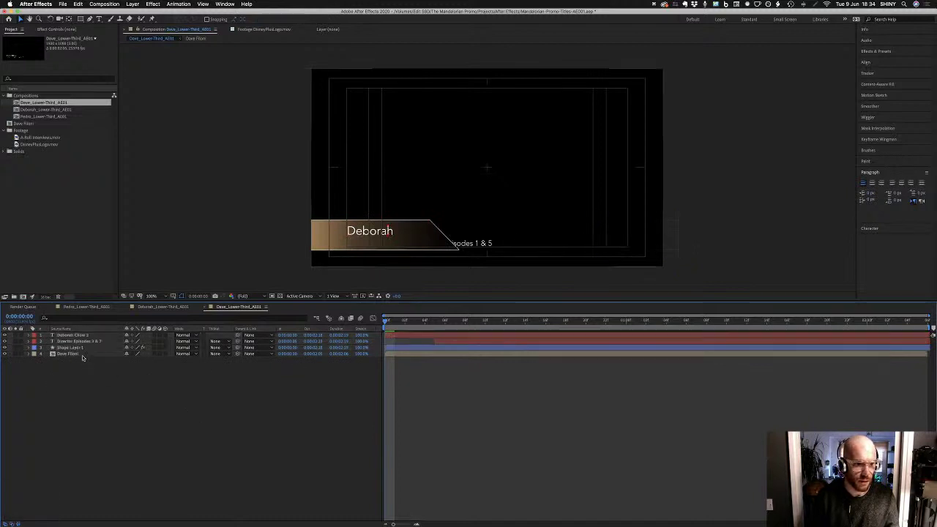
Move the original Dave Filoni title layer up and to the right, clear of the pasted lower third graphic
click(113, 363)
click(404, 354)
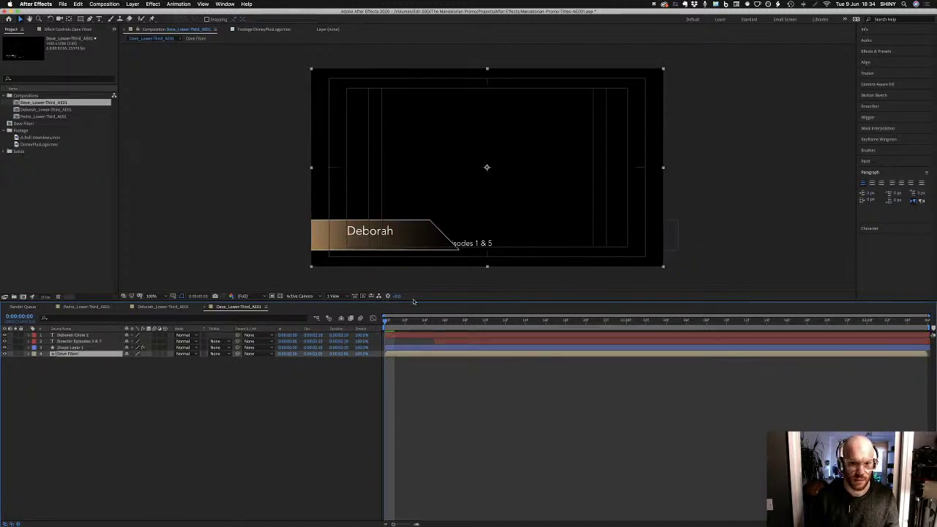
drag(476, 214, 605, 171)
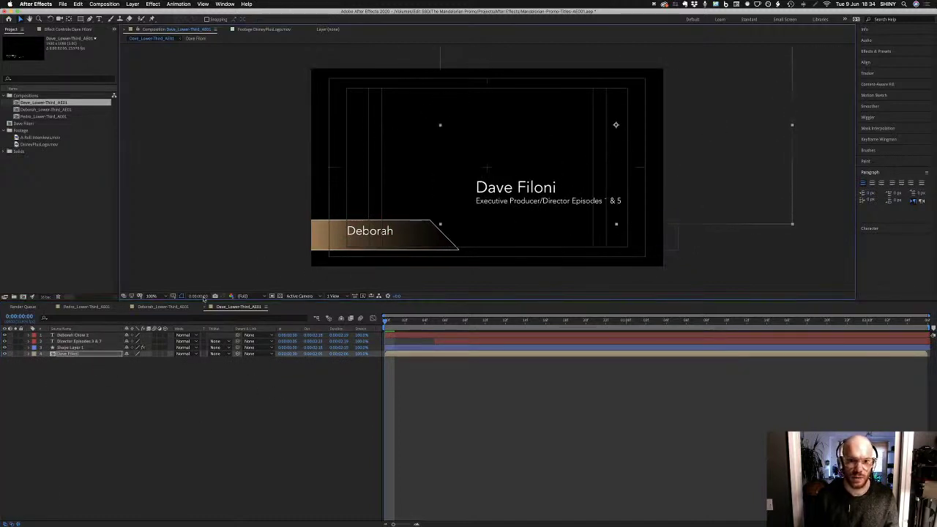
Change the Deborah Chow name text to "Dave Filoni" and preview the name's reveal animation
double_click(84, 336)
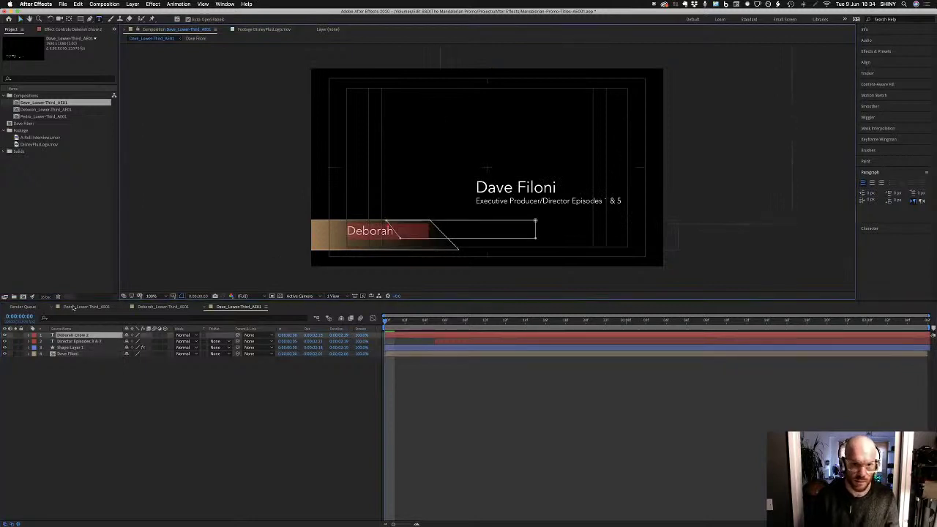
text(Dave)
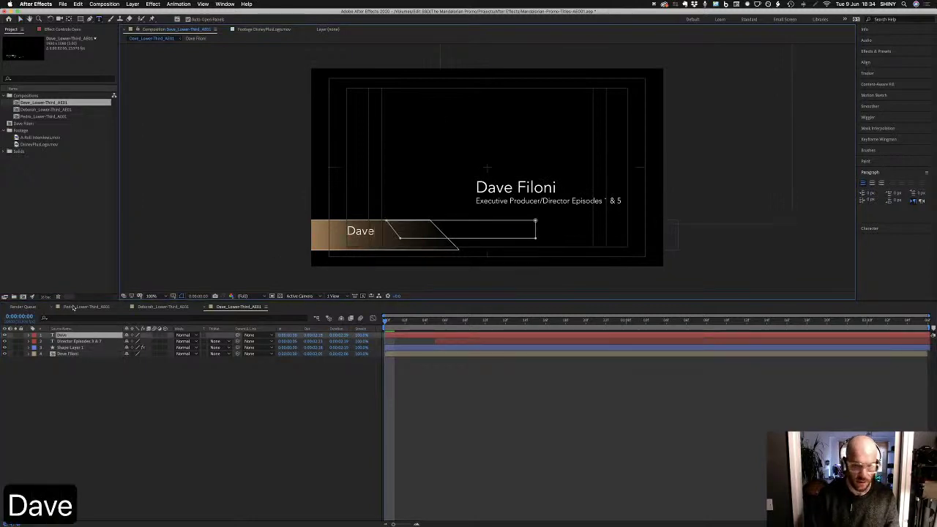
text( Filoni)
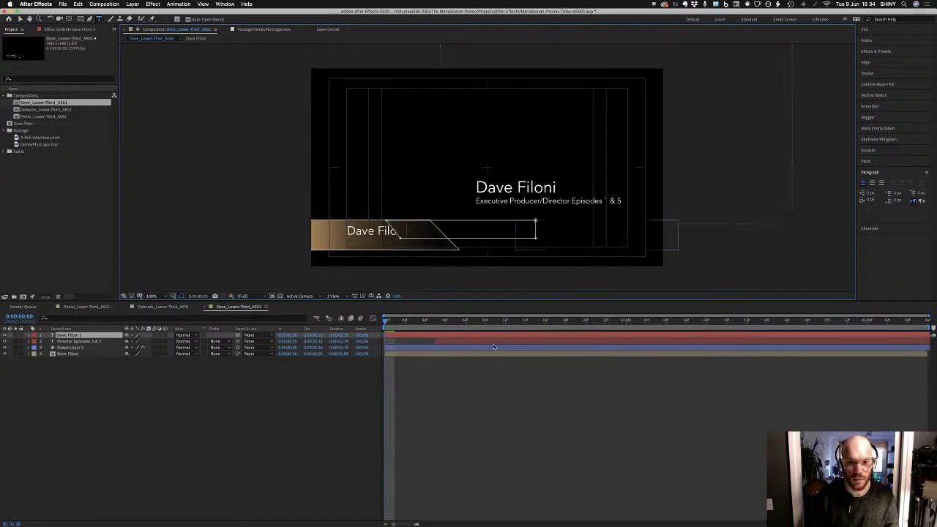
click(586, 322)
key(space)
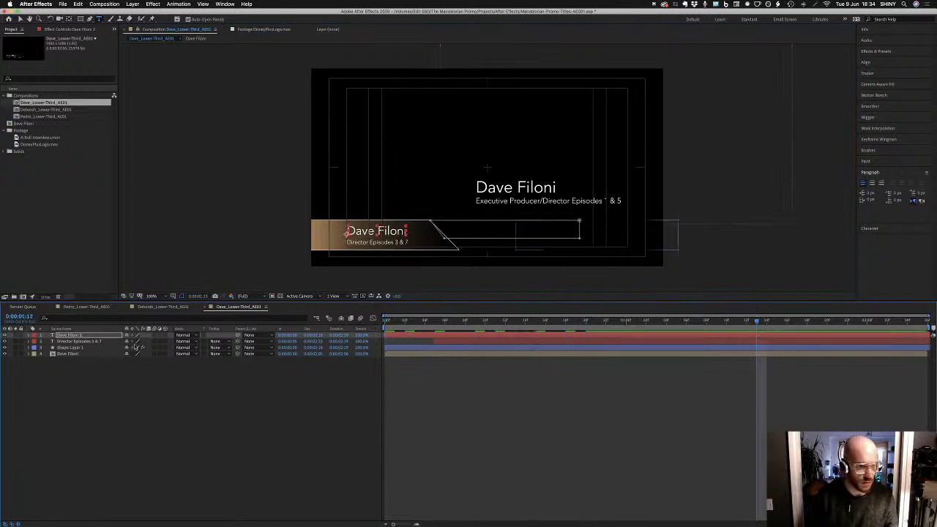
click(271, 381)
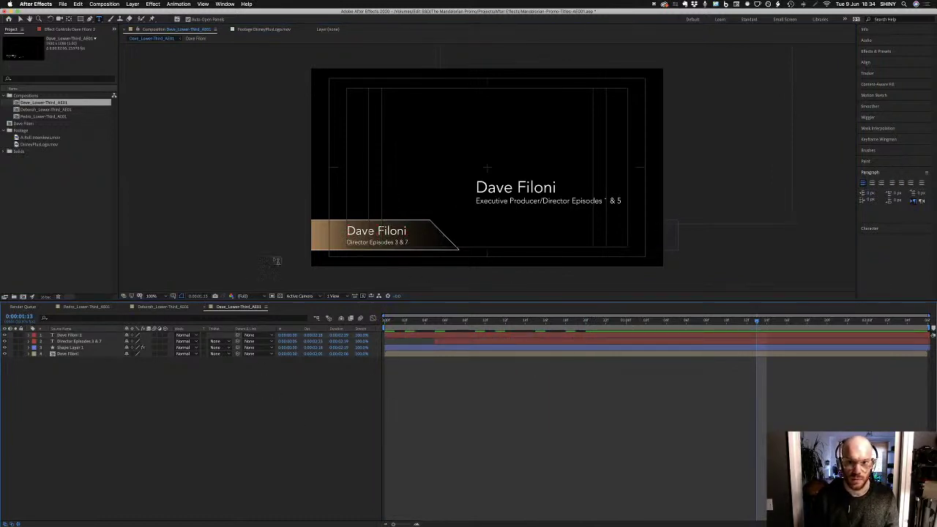
Change the "Director Episodes 3 & 7" text to "Executive Producer/Director Episodes 1 & 5"
double_click(80, 342)
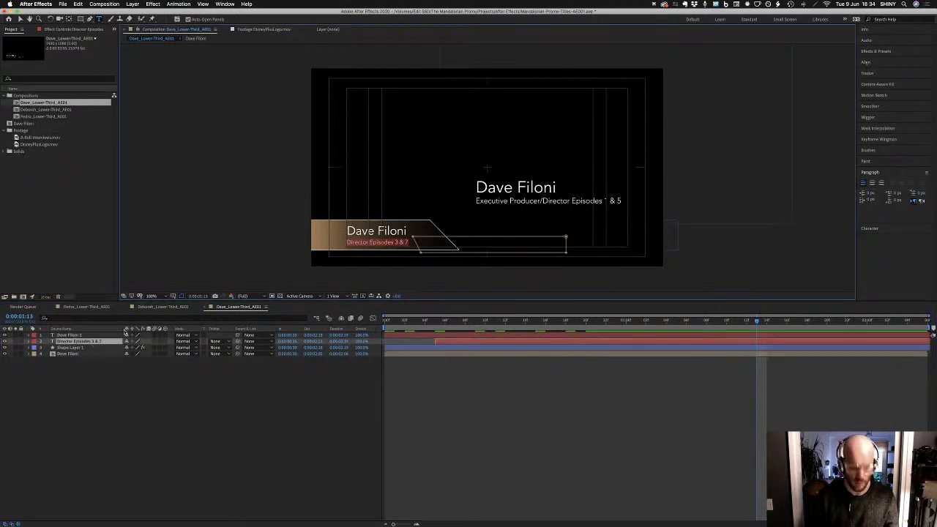
text(Exec)
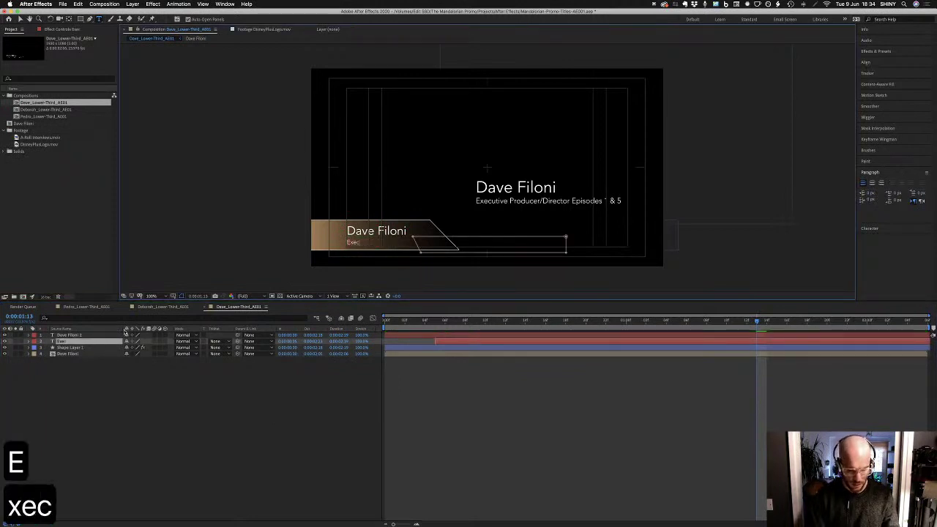
text(utive)
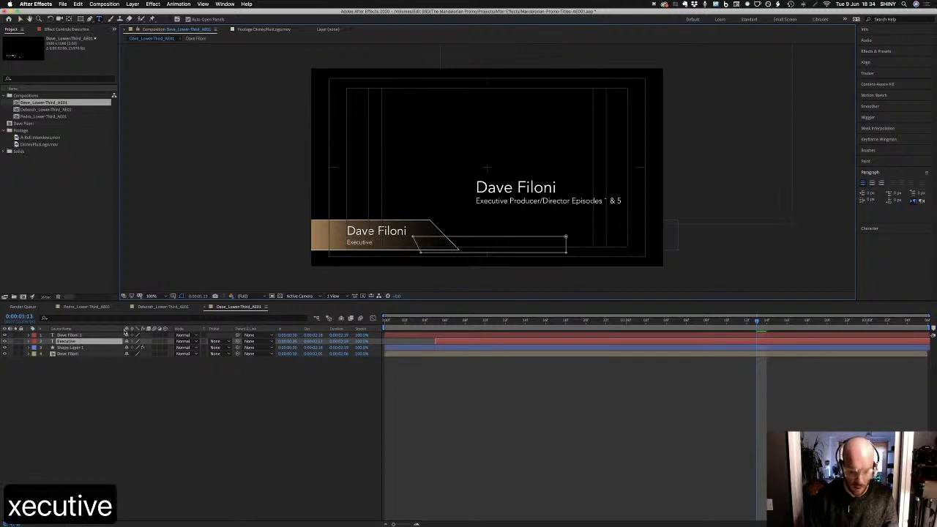
text( Producer)
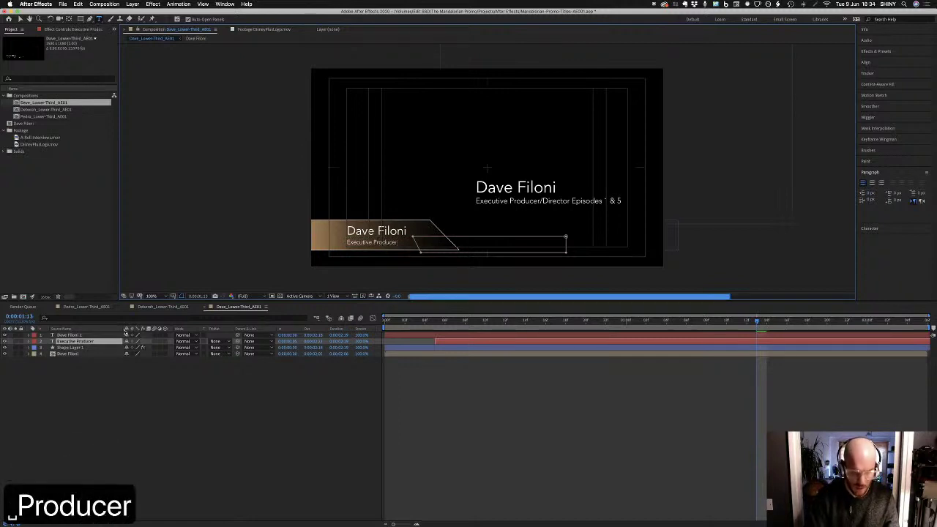
text(/Director)
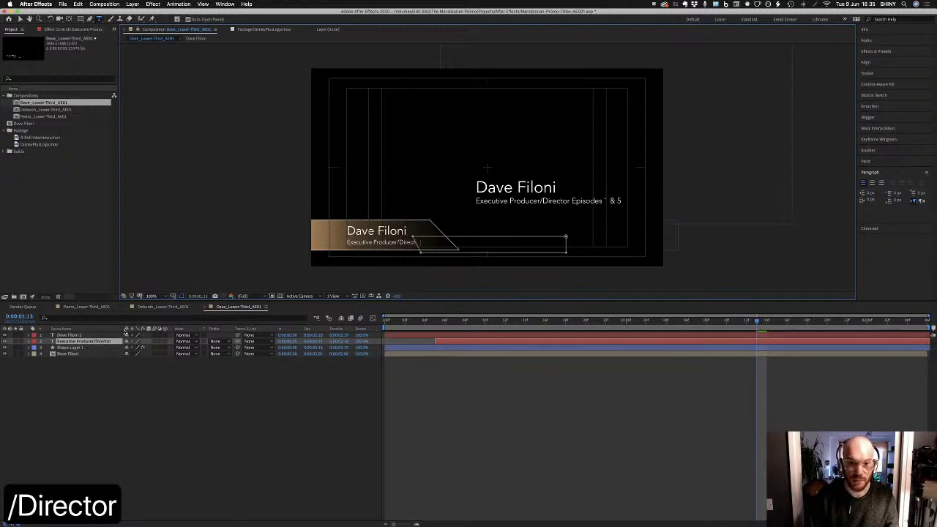
text( Epis)
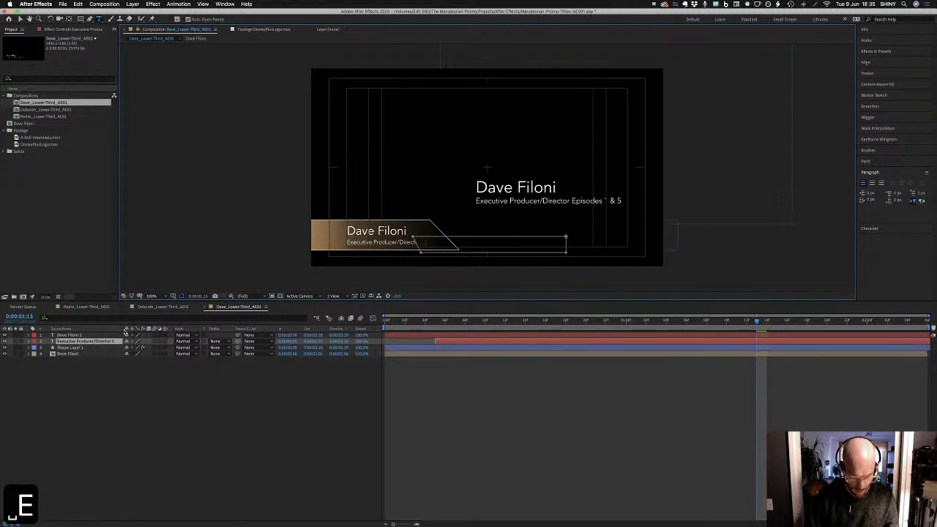
text(odes)
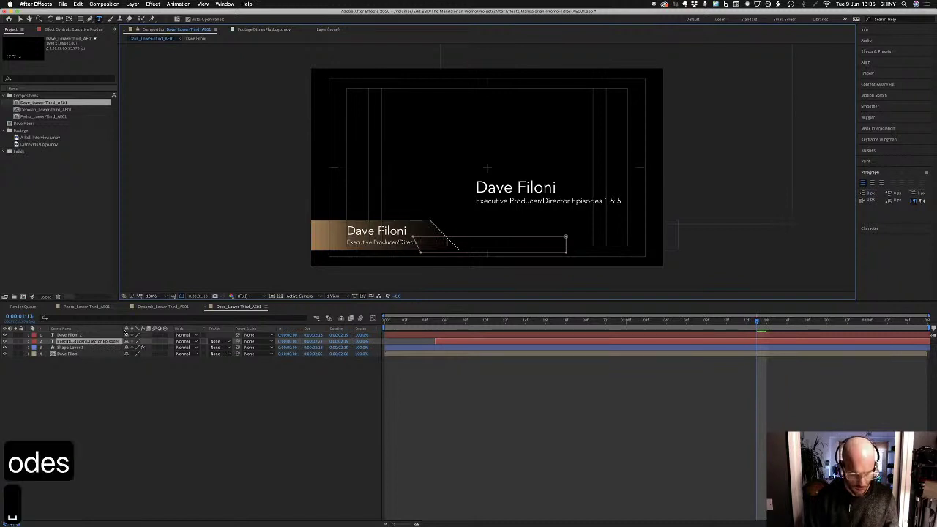
text( 1 & 5)
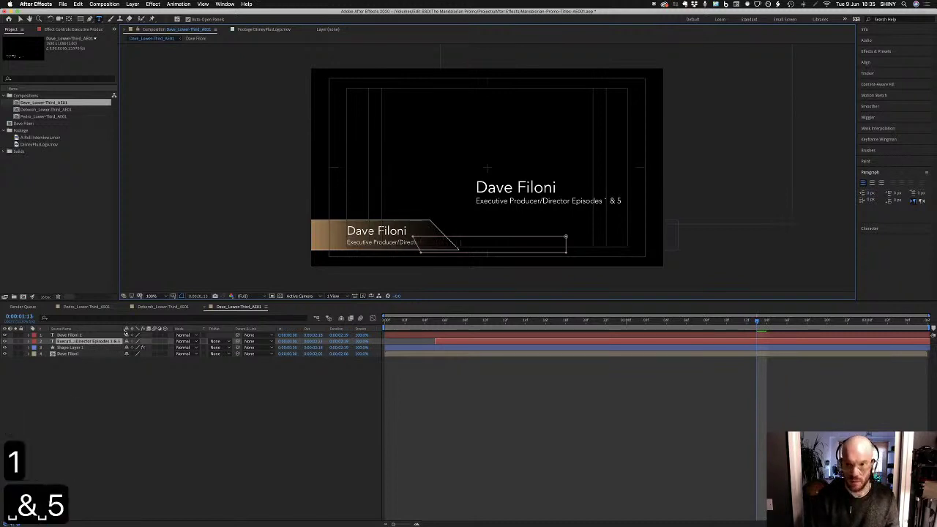
key(Return)
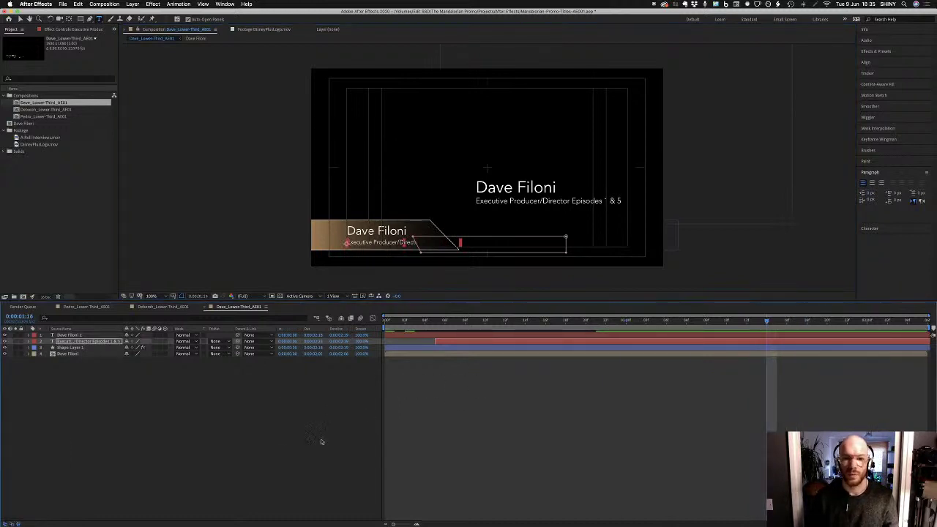
click(126, 391)
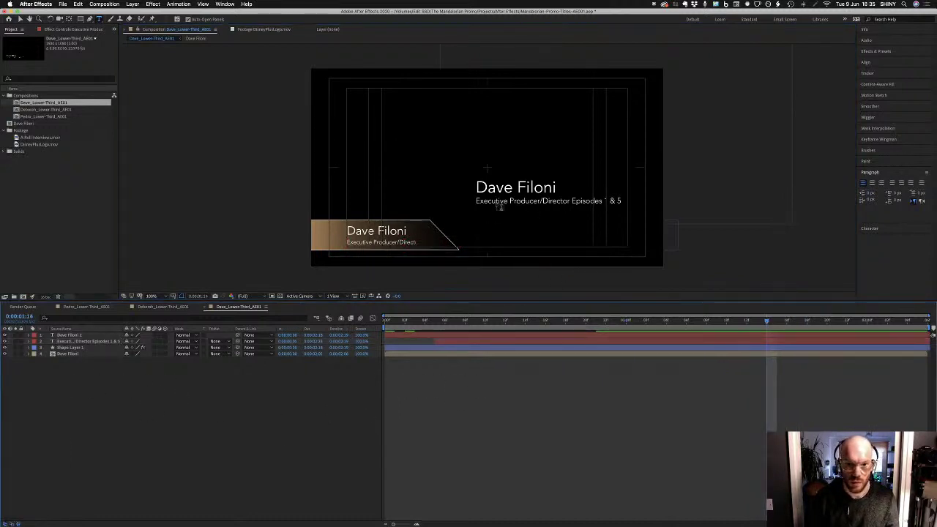
Delete the original Dave Filoni composition from the project, removing its layer from the lower third as well
key(v)
drag(516, 176, 480, 165)
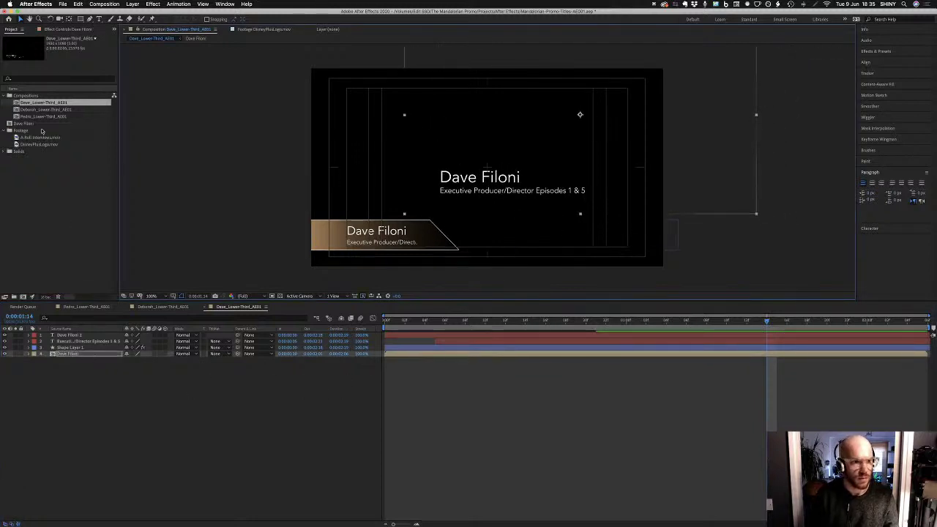
click(38, 123)
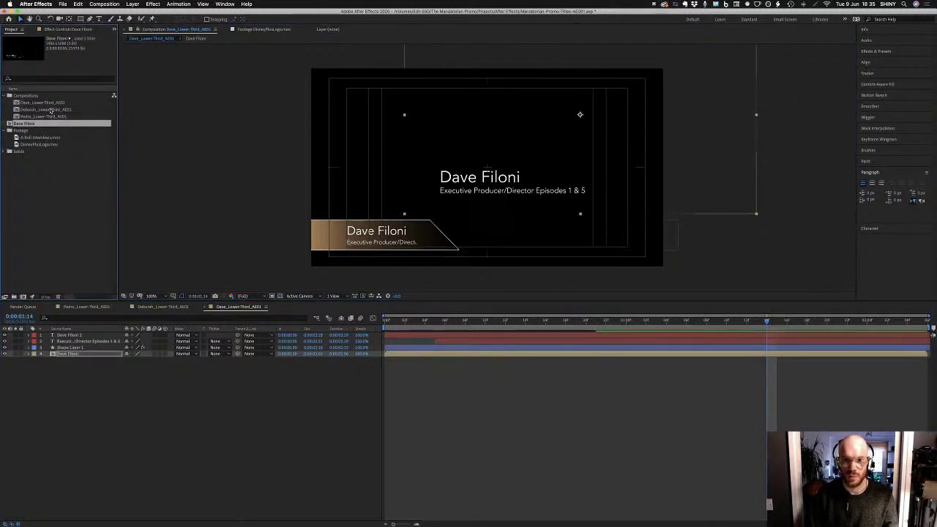
key(BackSpace)
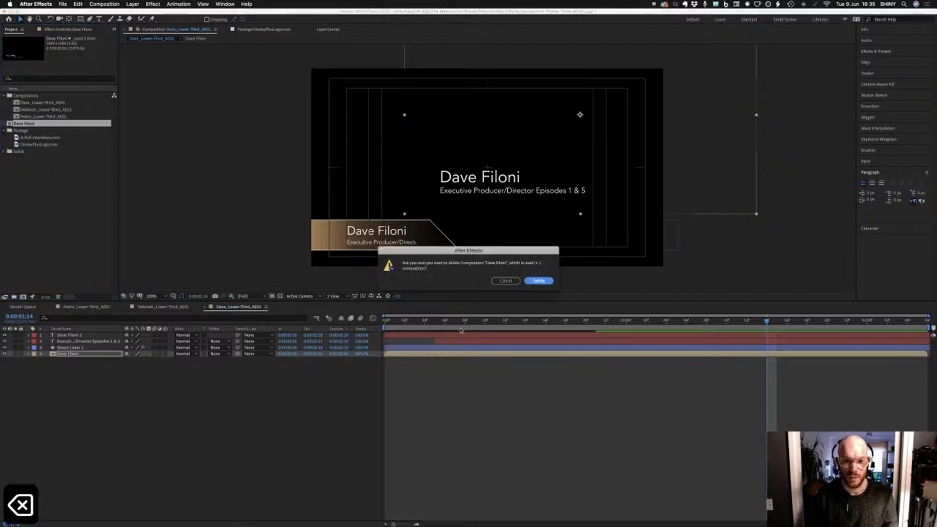
click(539, 282)
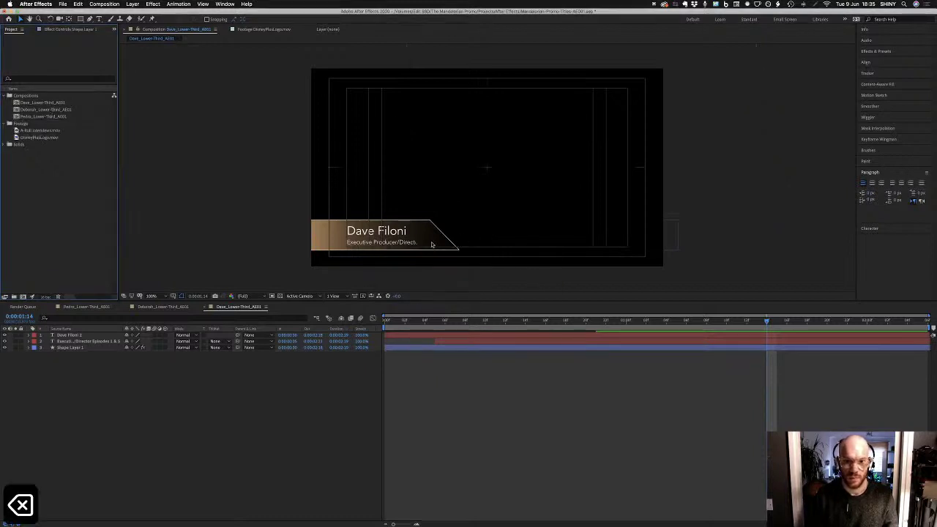
At the subtitle's ending mask keyframe, 0:00:00:21, move Mask 1 right until it clears the full Executive Producer/Director text
click(91, 342)
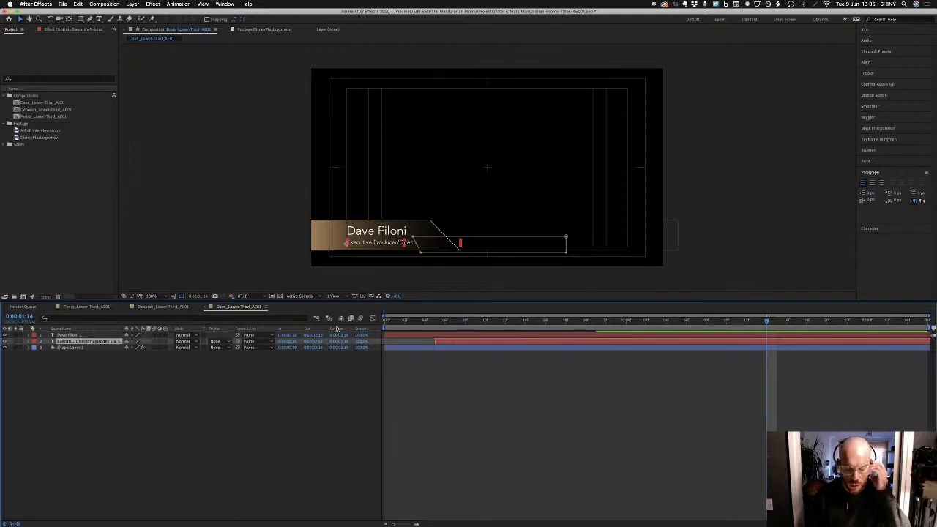
key(u)
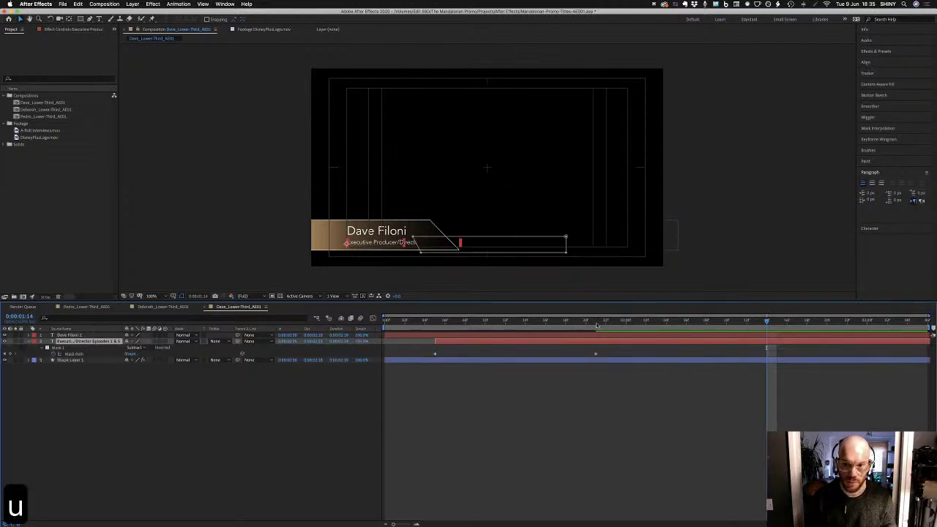
click(596, 321)
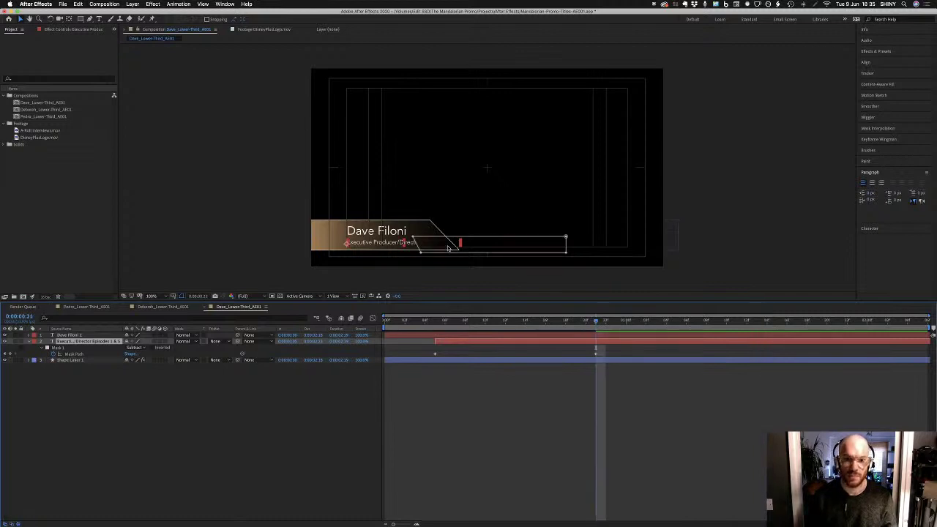
double_click(414, 239)
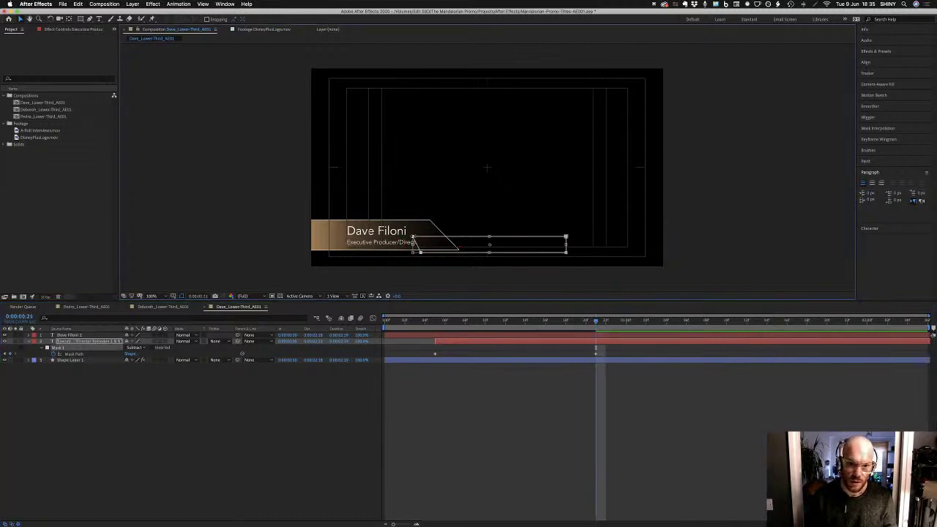
drag(435, 244, 487, 242)
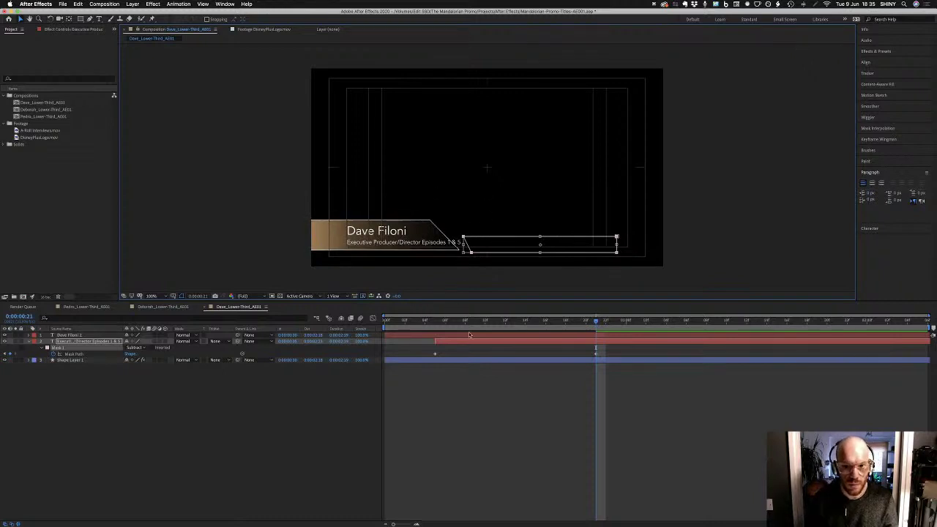
Preview the subtitle reveal and move its ending Mask Path keyframe to 0:00:01:01
click(436, 322)
key(alt+[)
key(space)
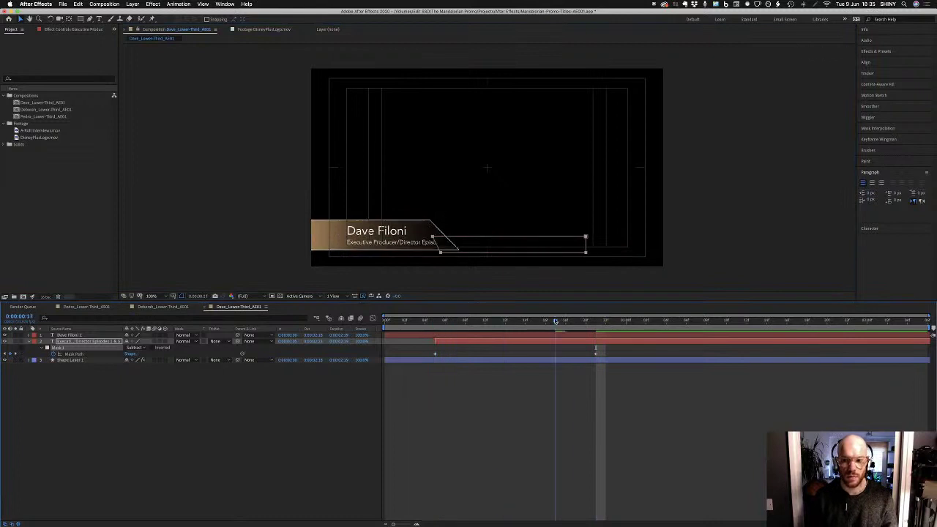
key(space)
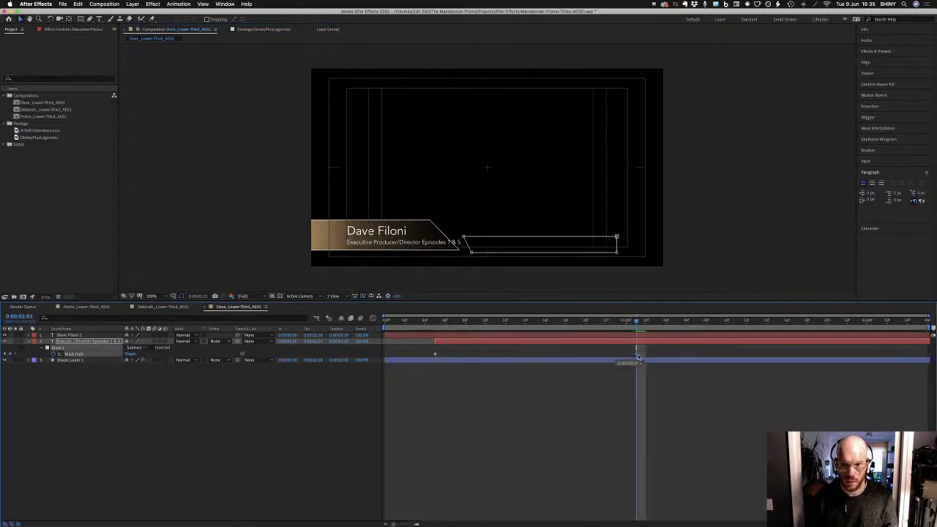
At 0:00:00:00, move the Dave Filoni name layer's mask left so the reveal starts just after "Dave"
drag(636, 321, 364, 320)
click(408, 337)
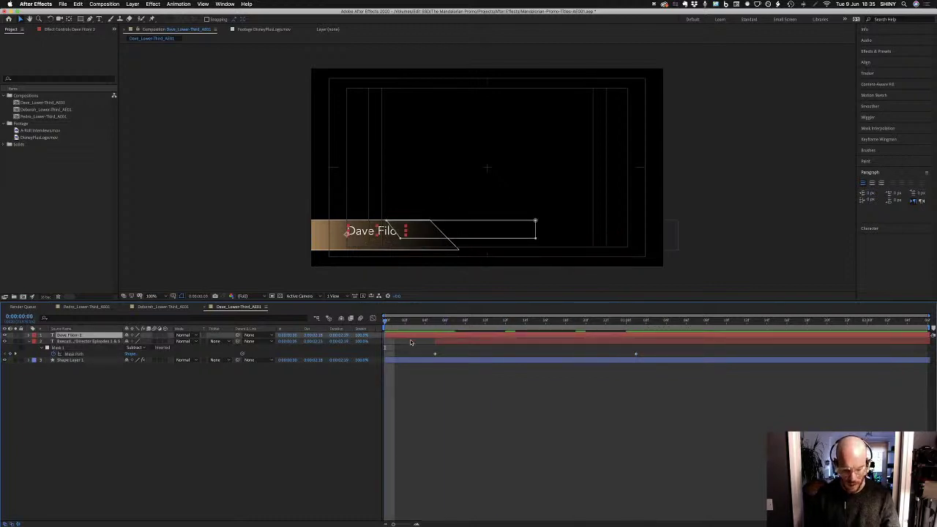
key(u)
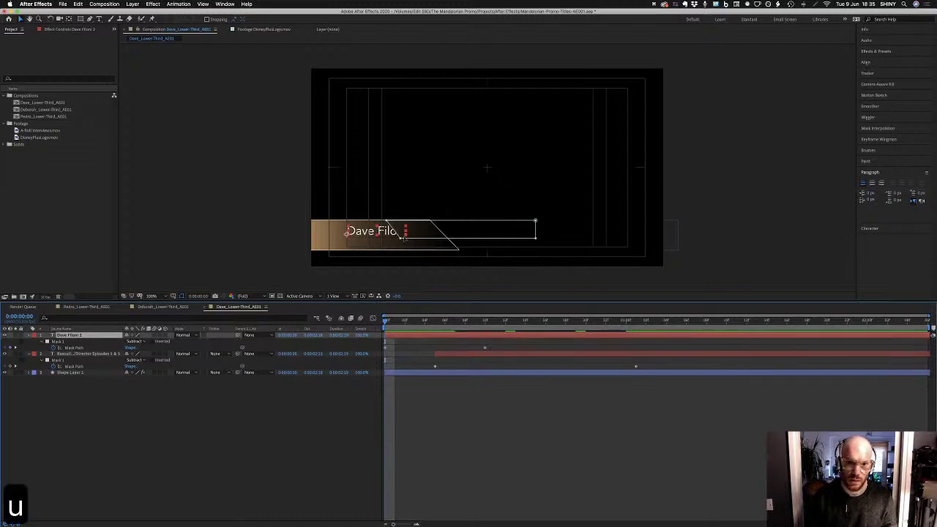
double_click(403, 234)
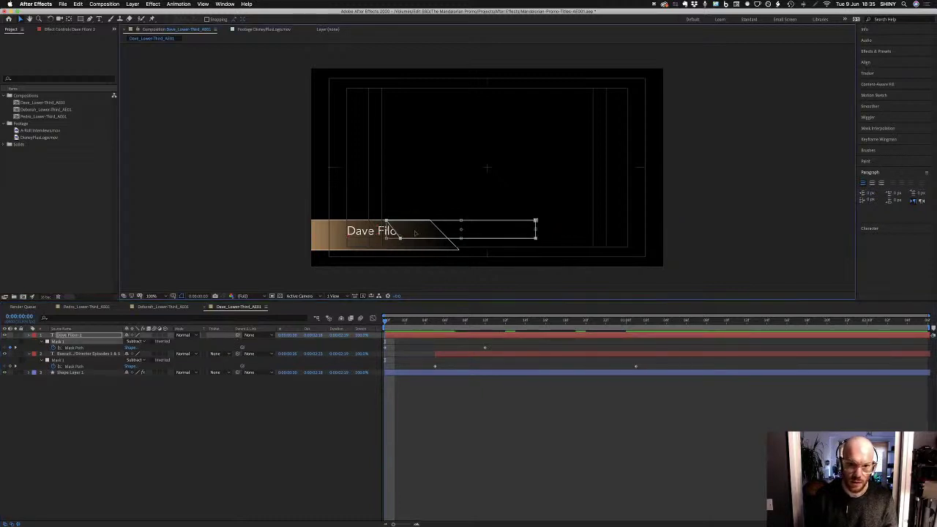
drag(415, 233, 397, 231)
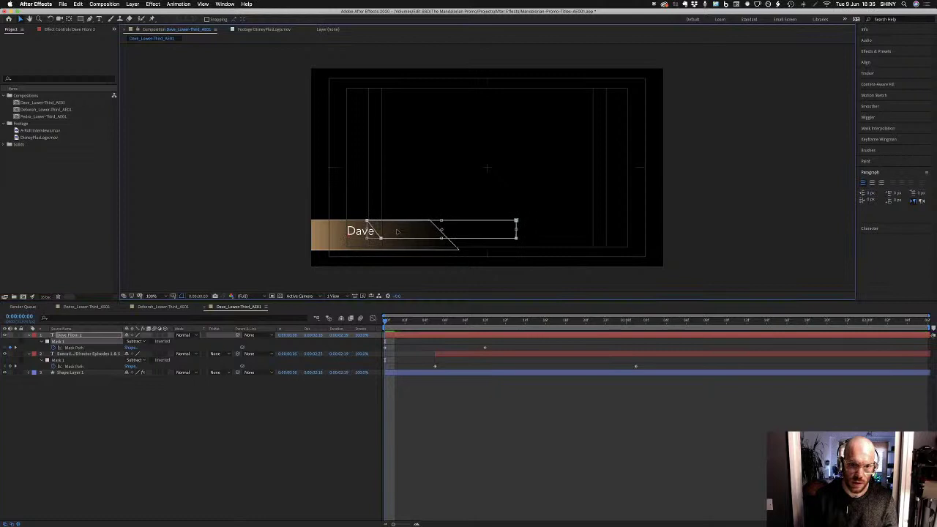
Play back the lower third to check the timing of the name and subtitle reveals
click(462, 414)
key(space)
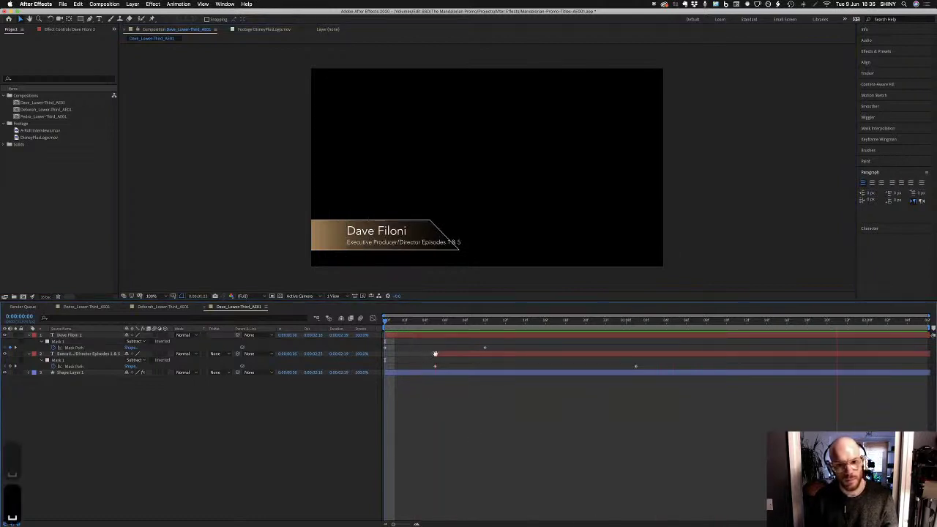
key(space)
key(space)
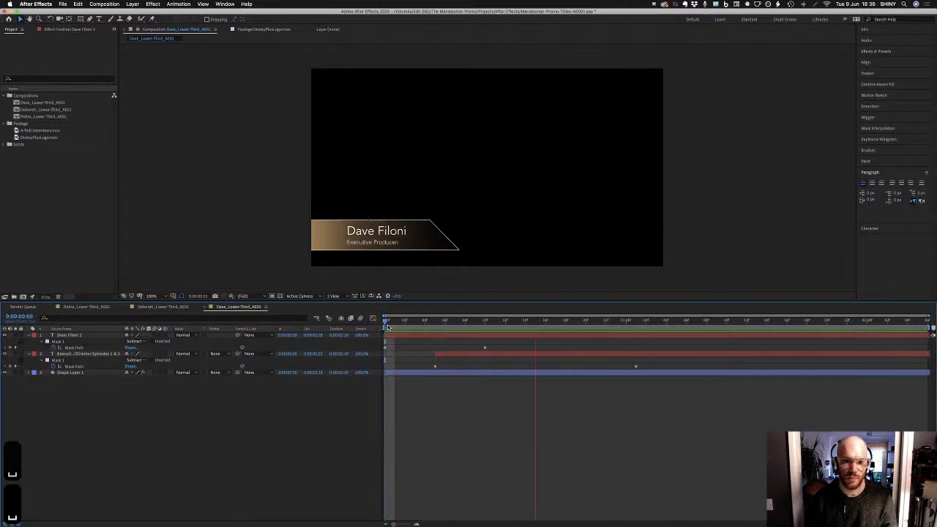
key(space)
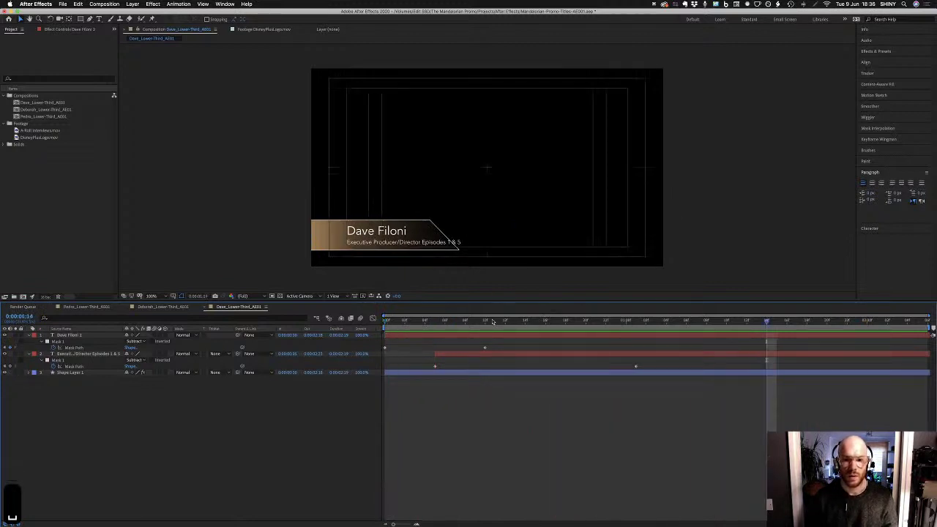
At 0:00:01:09, nudge the Shape Layer 1 bar right until its slanted end sits beyond the whole subtitle
drag(505, 320, 716, 321)
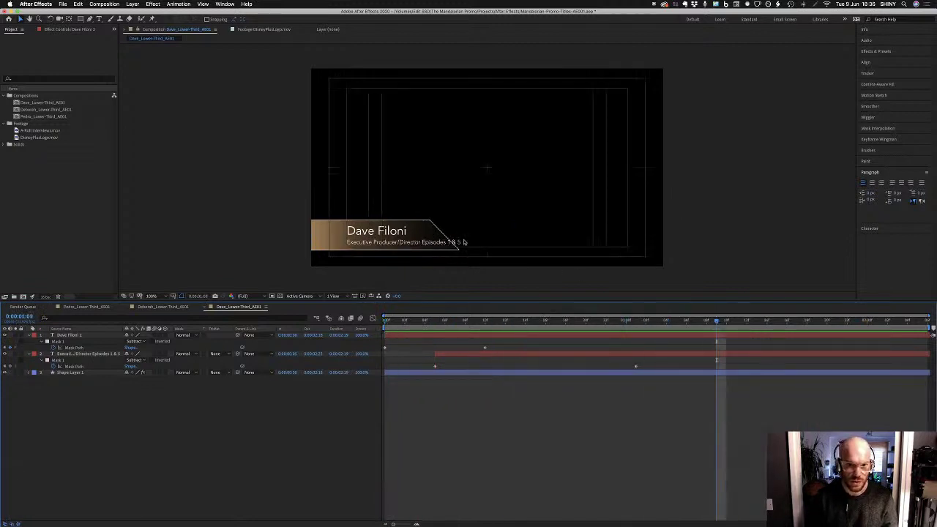
click(73, 372)
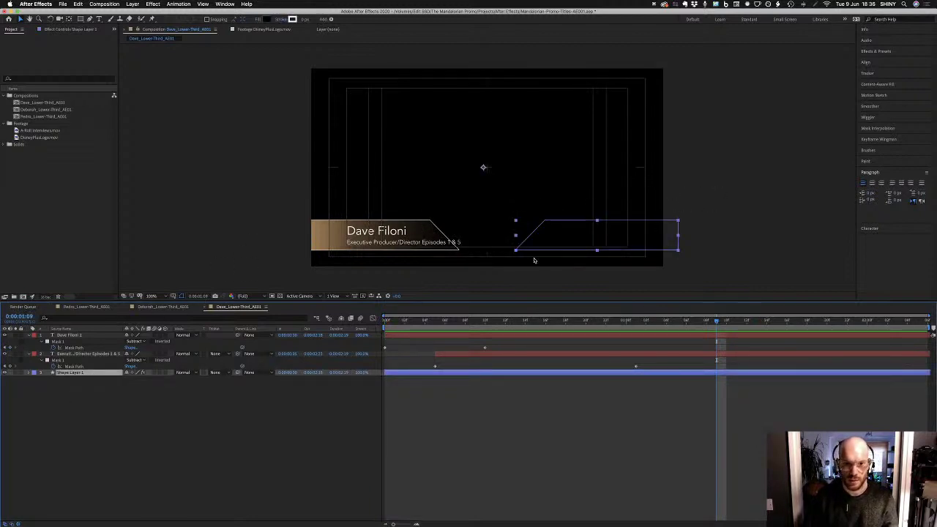
key(shift+Left)
key(shift+Left)
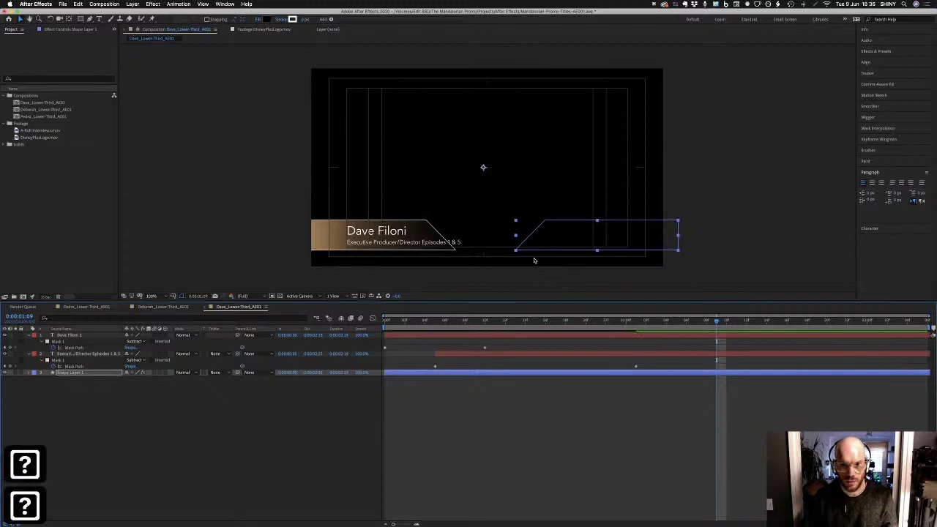
key(shift+Left)
key(shift+Left)
key(shift+Left)
key(shift+Left)
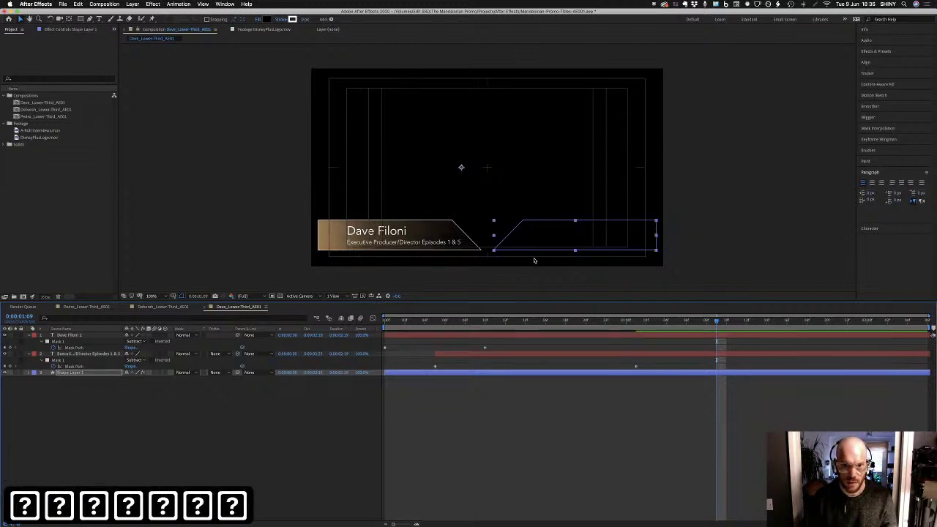
key(shift)
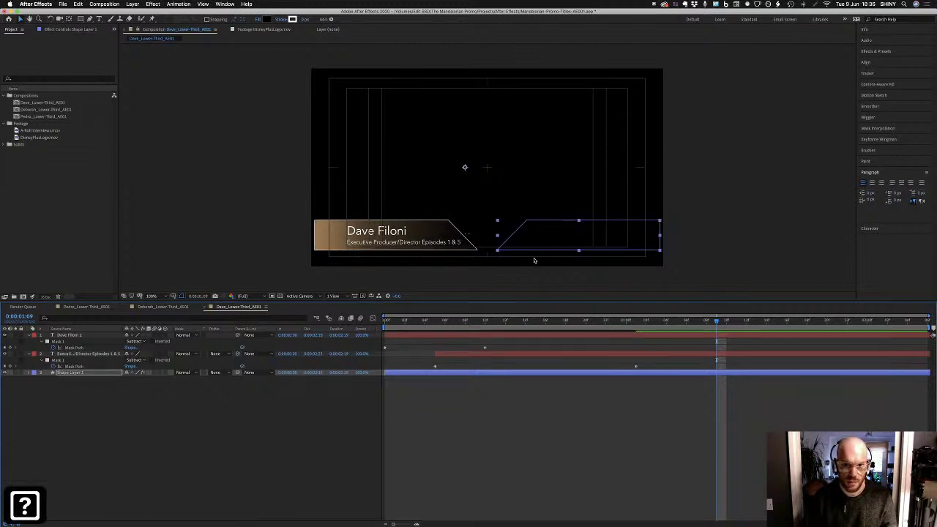
key(shift)
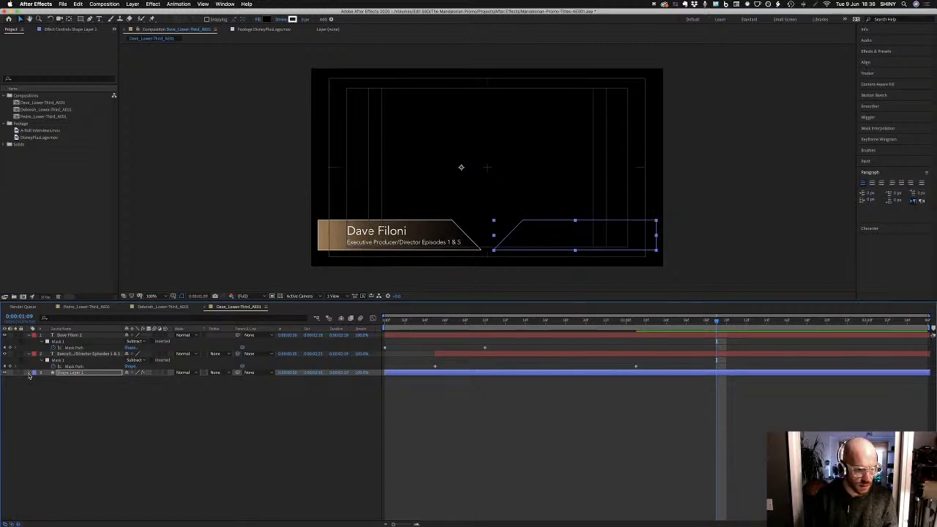
Expand the contents of Shape Layer 1 and select the path of Rectangle 1 for editing
click(29, 374)
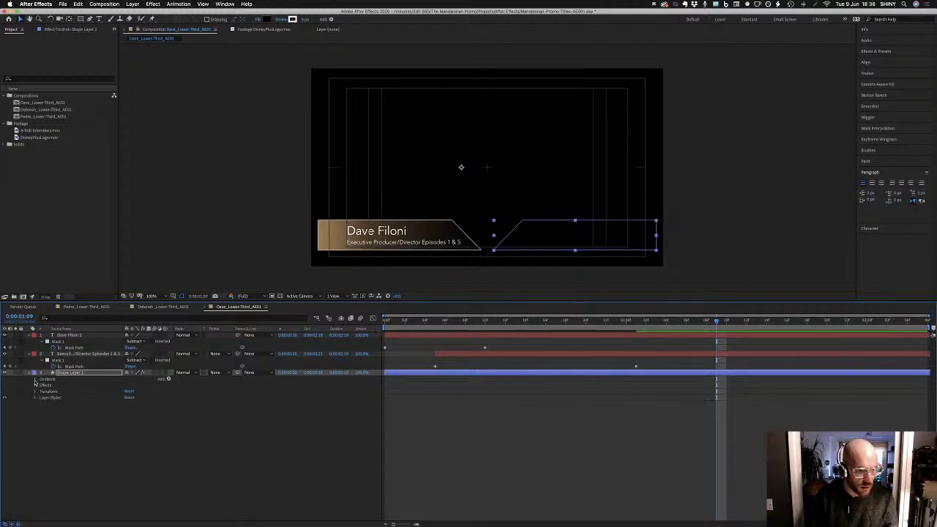
click(34, 380)
click(42, 385)
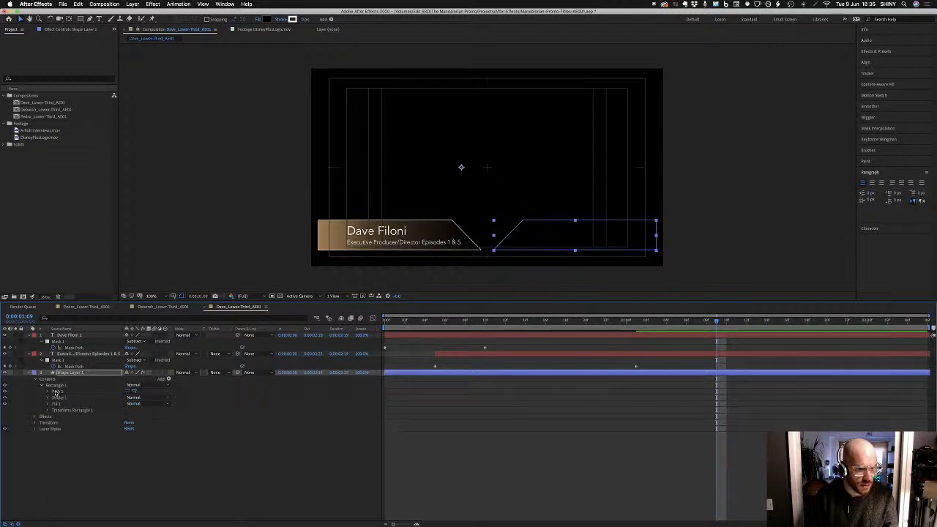
click(49, 392)
click(68, 397)
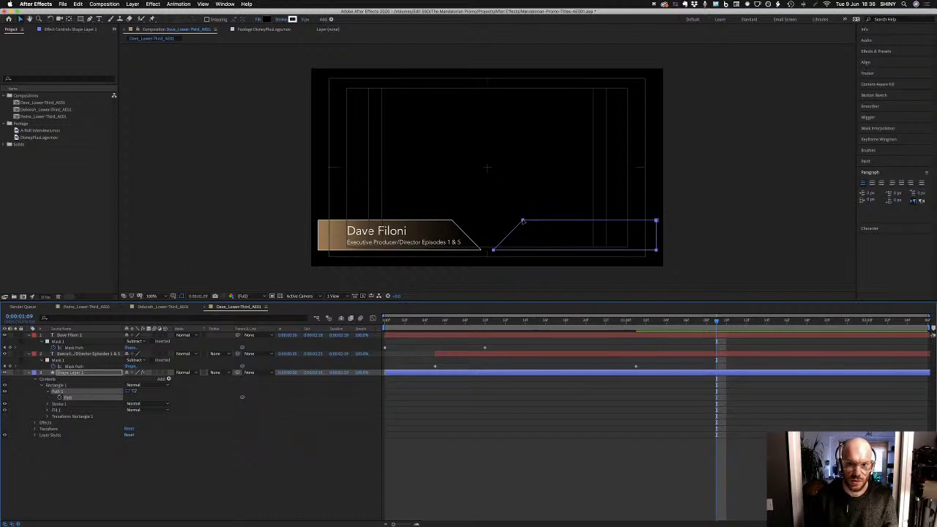
Try to stretch the whole Rectangle 1 path so the bar reaches past the frame's left edge
double_click(523, 221)
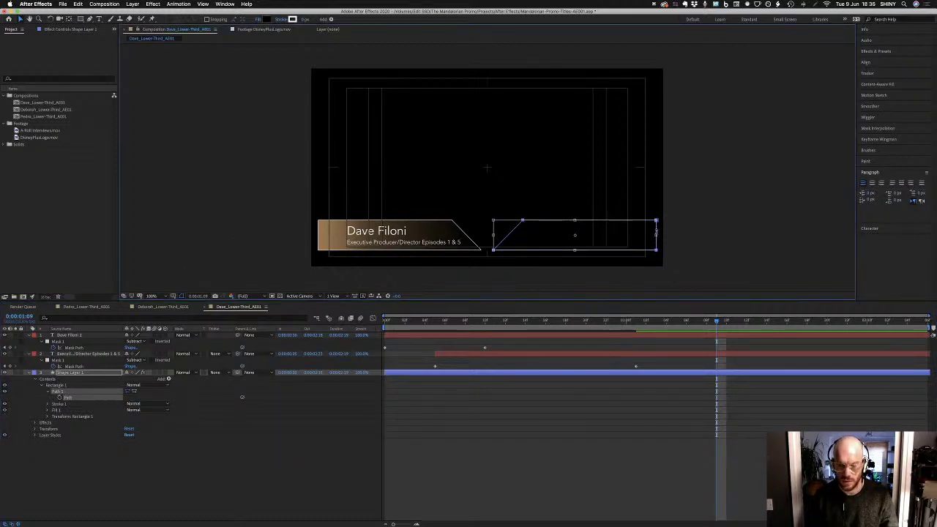
drag(657, 236, 736, 236)
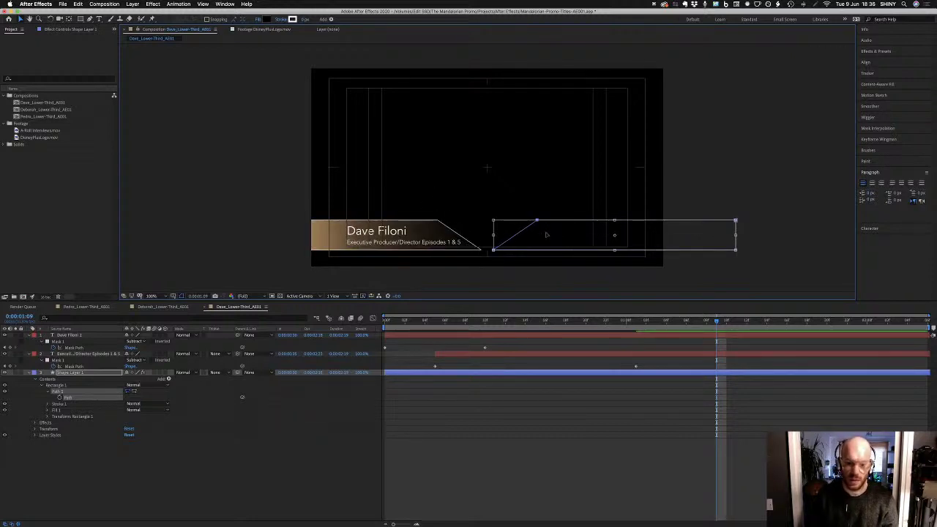
key(super+z)
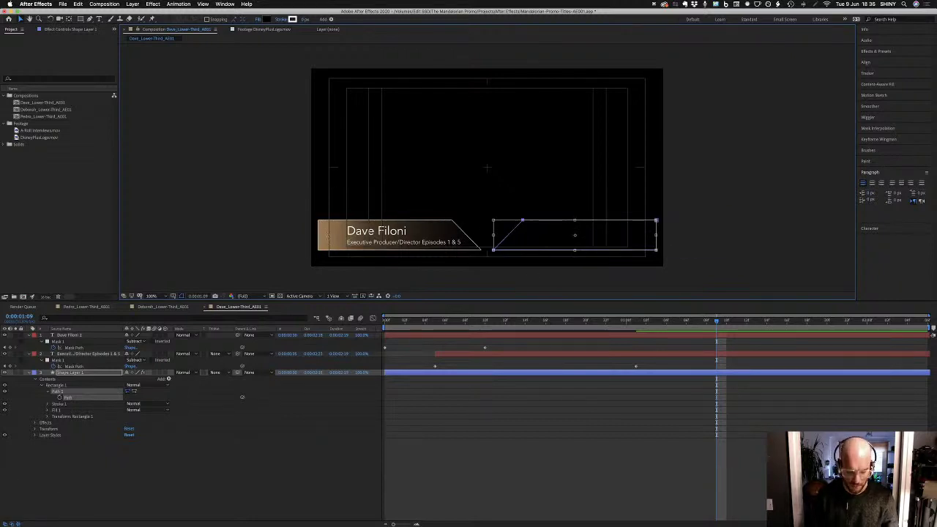
key(super+z)
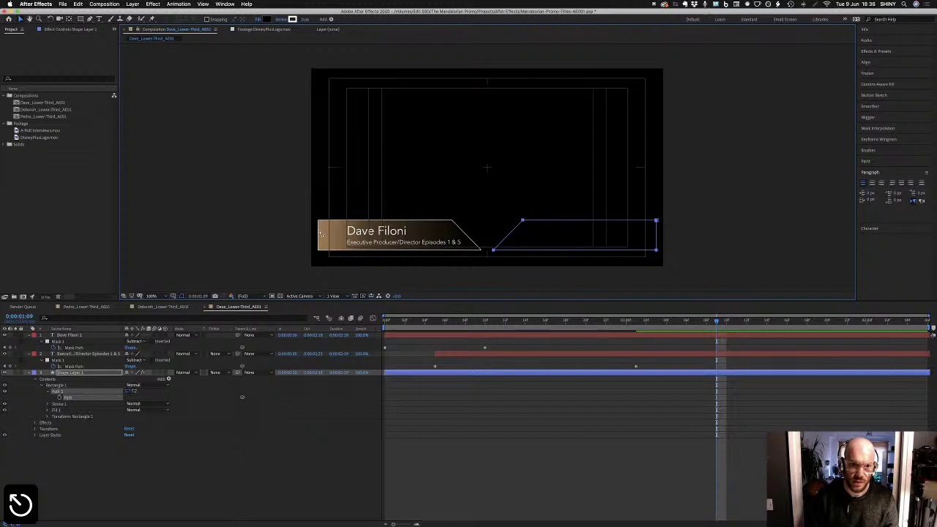
Extend only the bar's straight-end points beyond the frame's left edge, keeping the slanted end's shape, and preview the animation
drag(674, 199, 645, 283)
key(shift+Right)
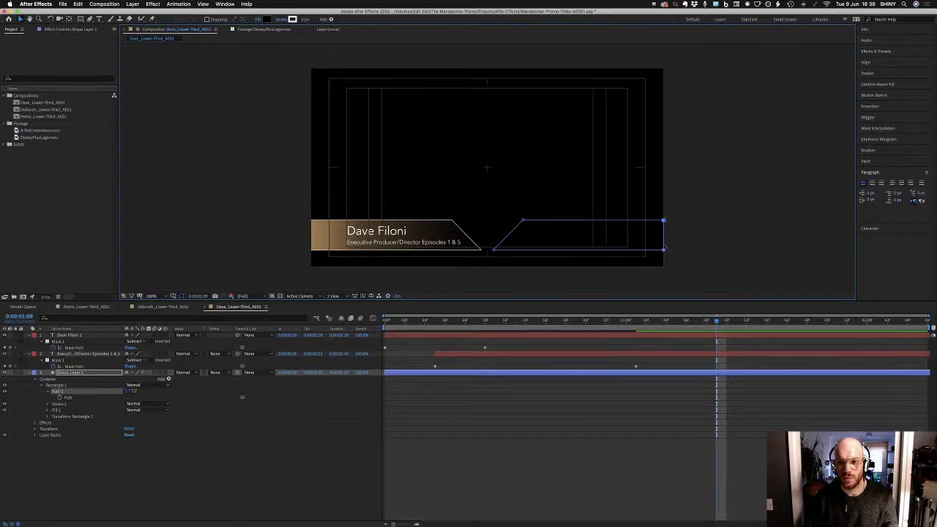
key(shift+Right)
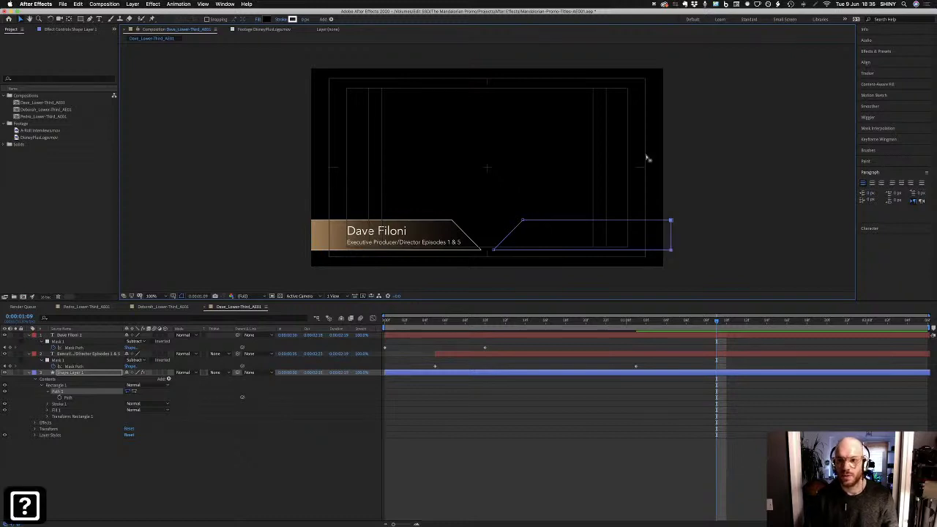
click(341, 504)
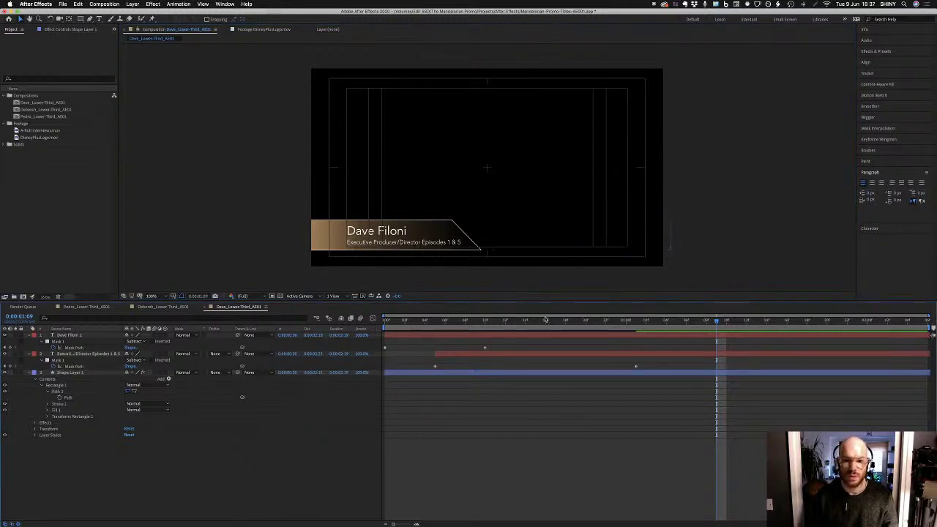
key(KP_0)
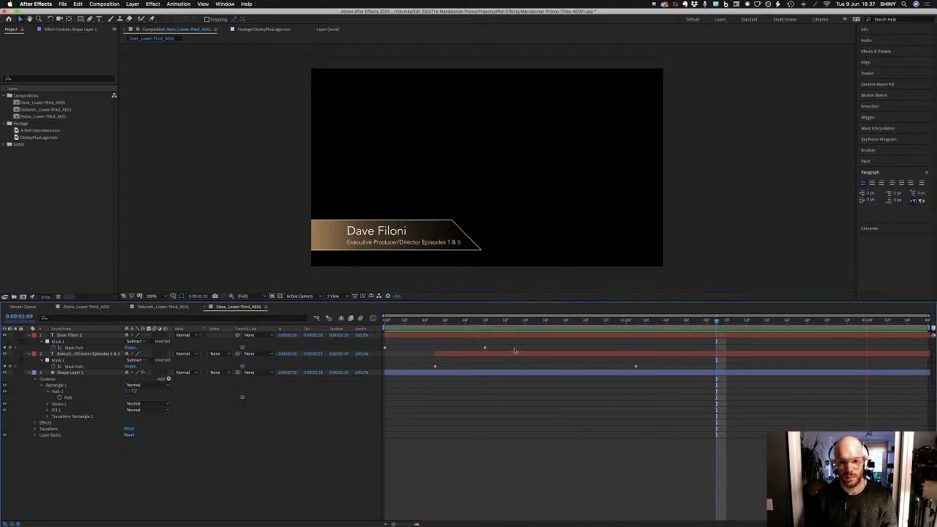
Stop the preview and save the project, switch to Premiere Pro and undo the linked-comp replacement of the Dave Filoni title
key(space)
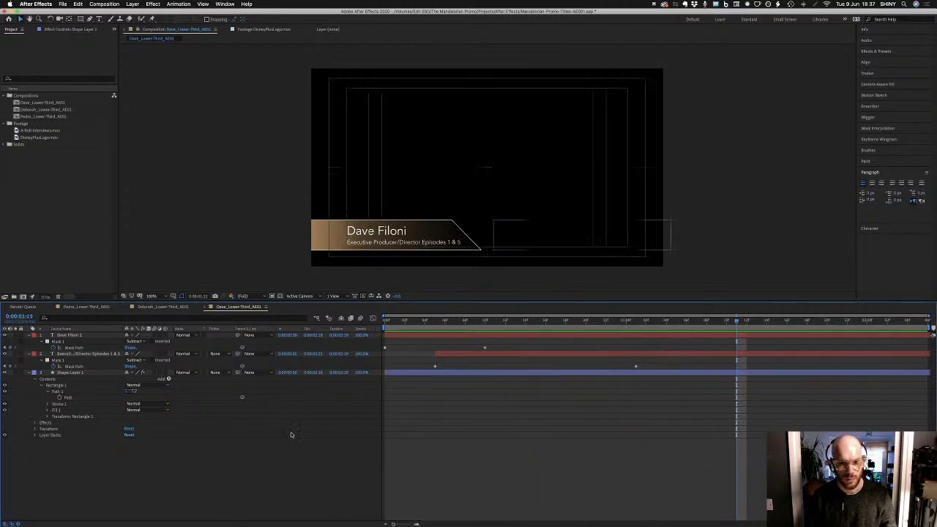
key(super+s)
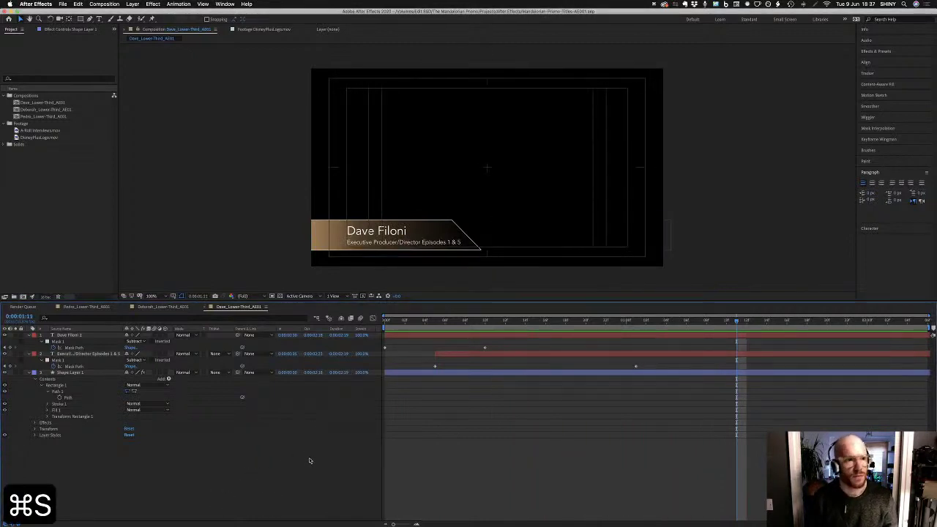
key(super+Tab)
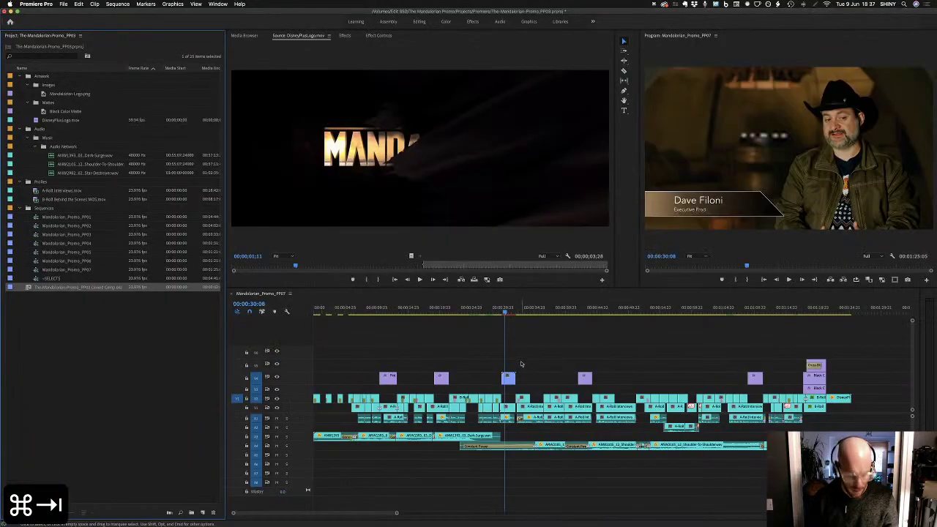
key(super+z)
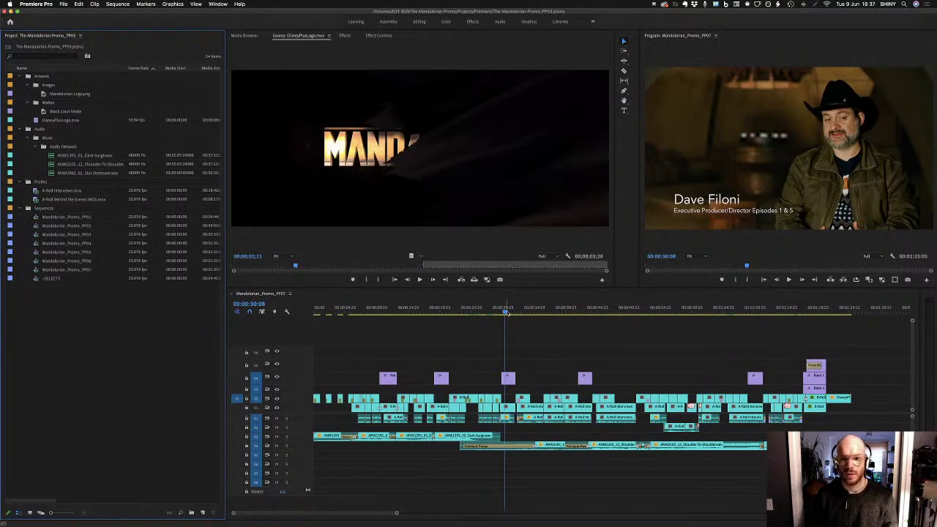
Replace the Carl Weathers title graphic at about 00:00:42:17 in the sequence with an After Effects composition
click(543, 307)
drag(545, 308, 584, 307)
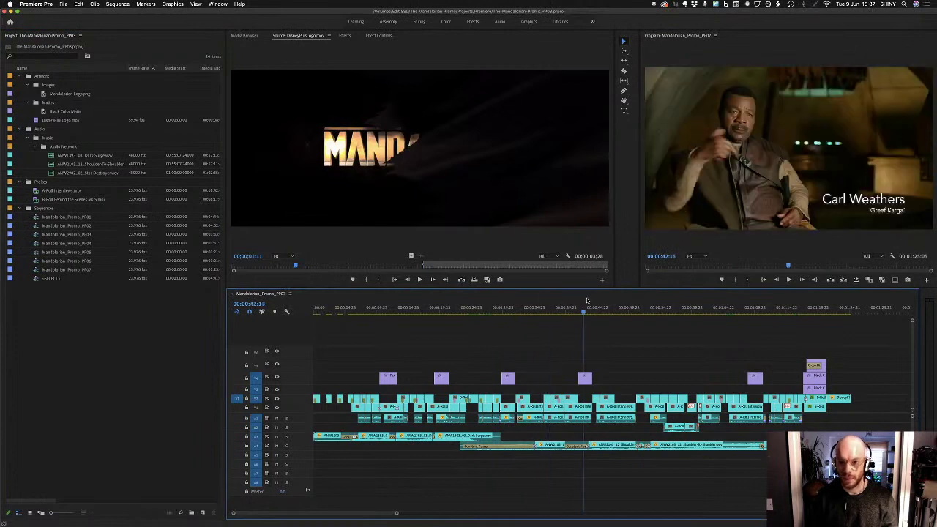
drag(615, 351, 570, 383)
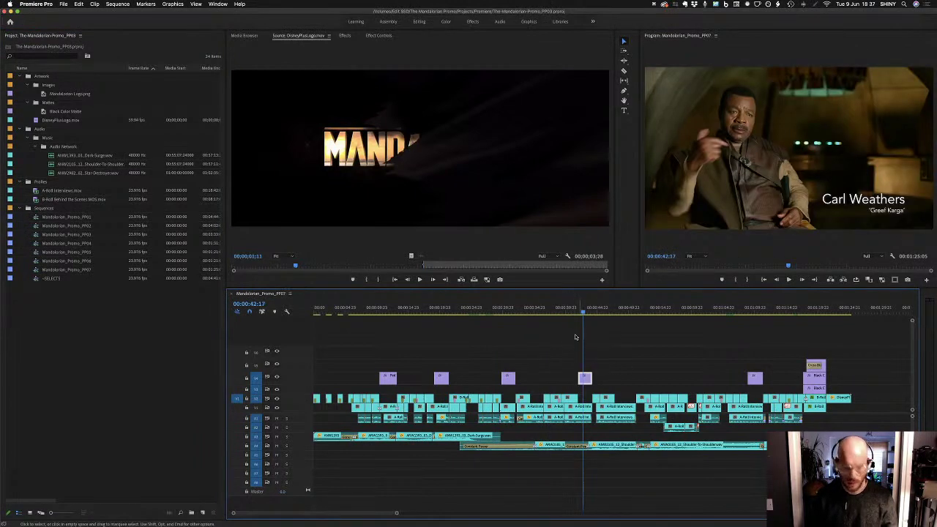
right_click(585, 378)
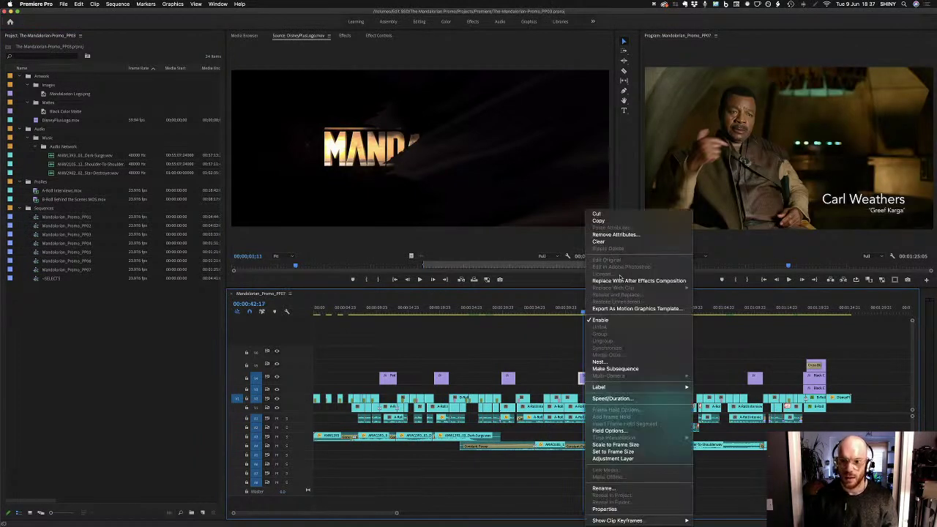
click(624, 282)
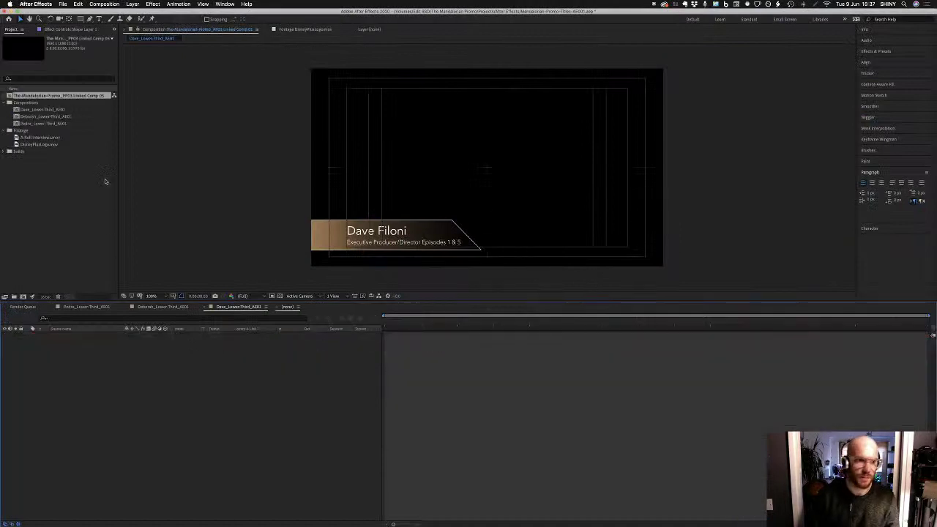
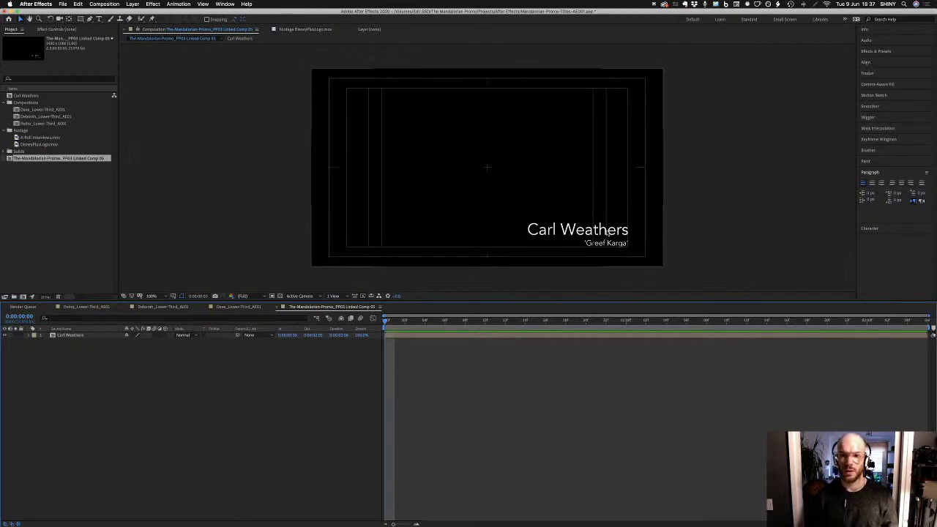
Copy both text layers and Shape Layer 1 from Pedro's lower third into the new linked comp, and move the Carl Weathers layer clear of them
click(87, 306)
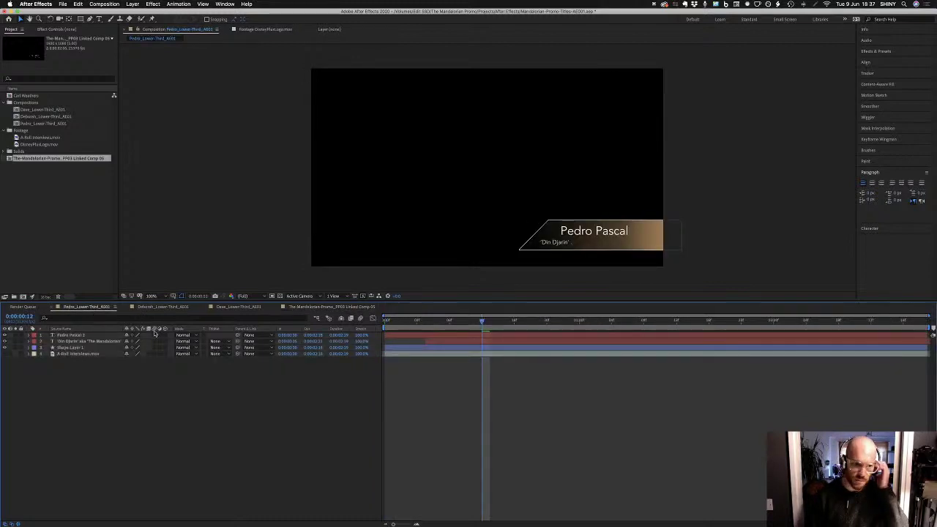
click(83, 335)
shift+click(86, 347)
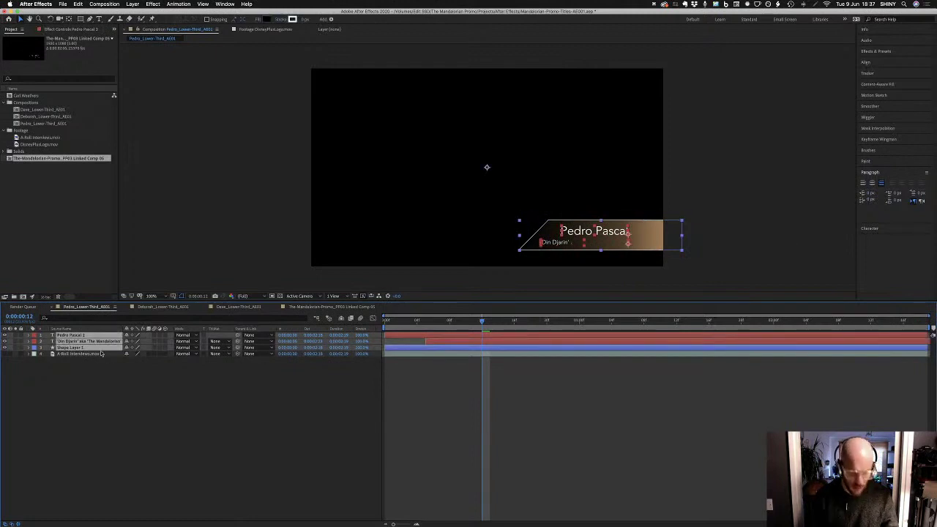
key(super+c)
key(super+c)
click(306, 307)
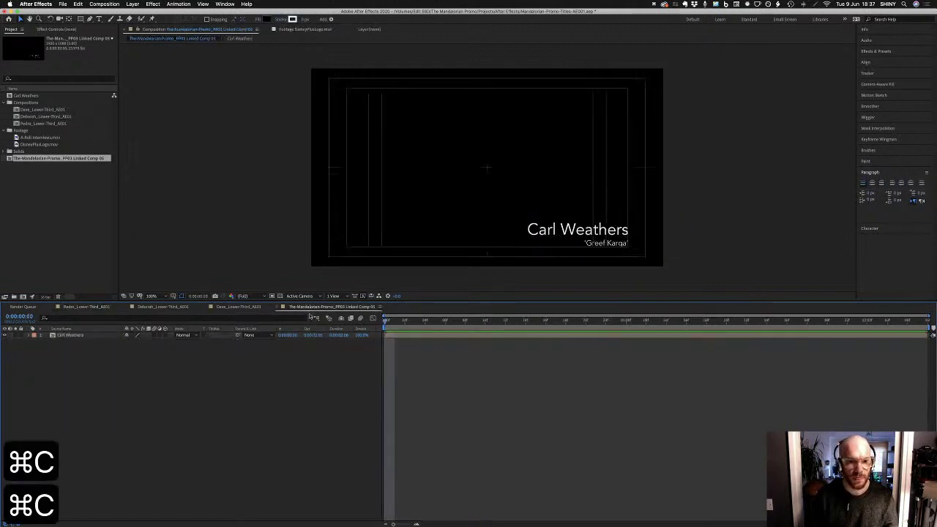
key(super+v)
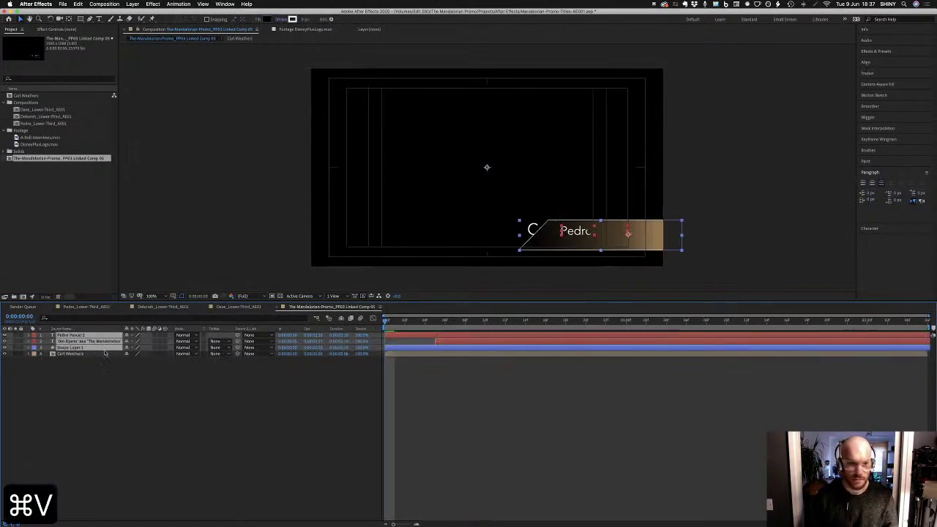
click(101, 353)
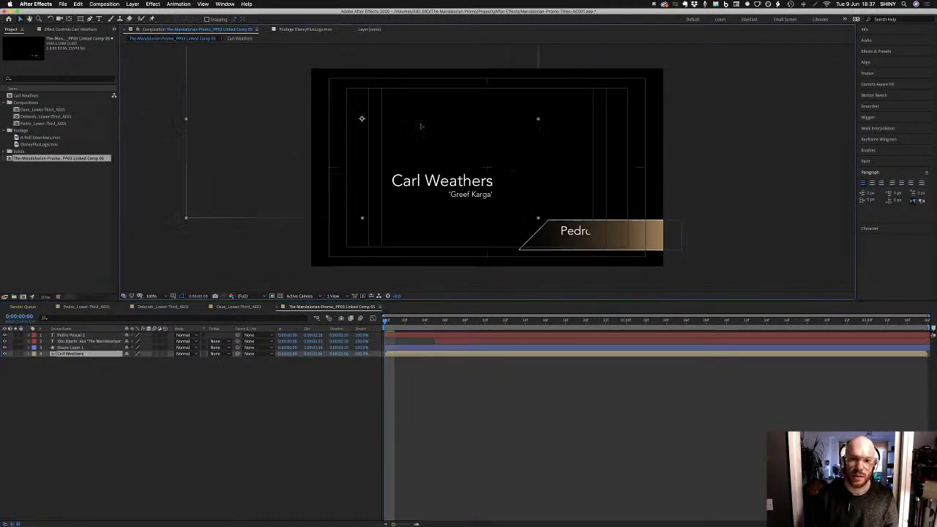
Rename the linked comp Carl_Lower-Third_AE01, reusing the Pedro comp's name, and move it into the Compositions folder
click(30, 158)
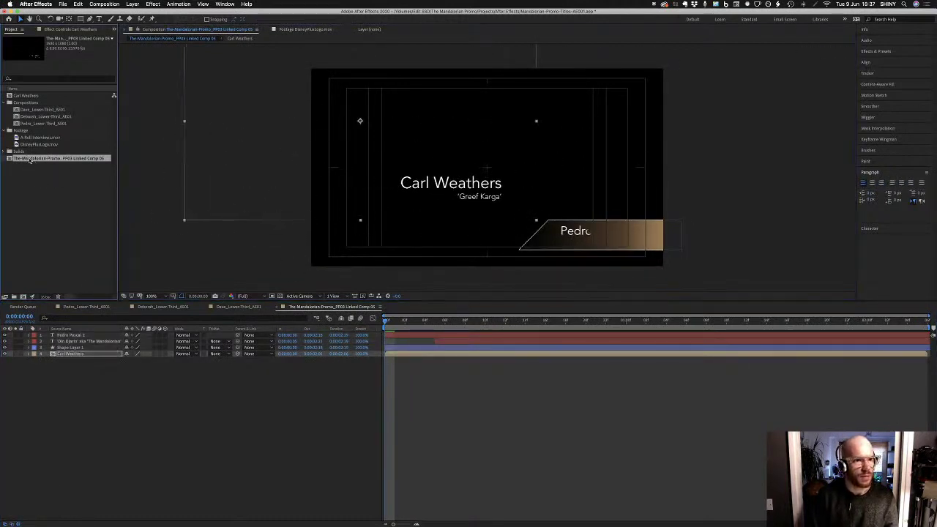
click(34, 129)
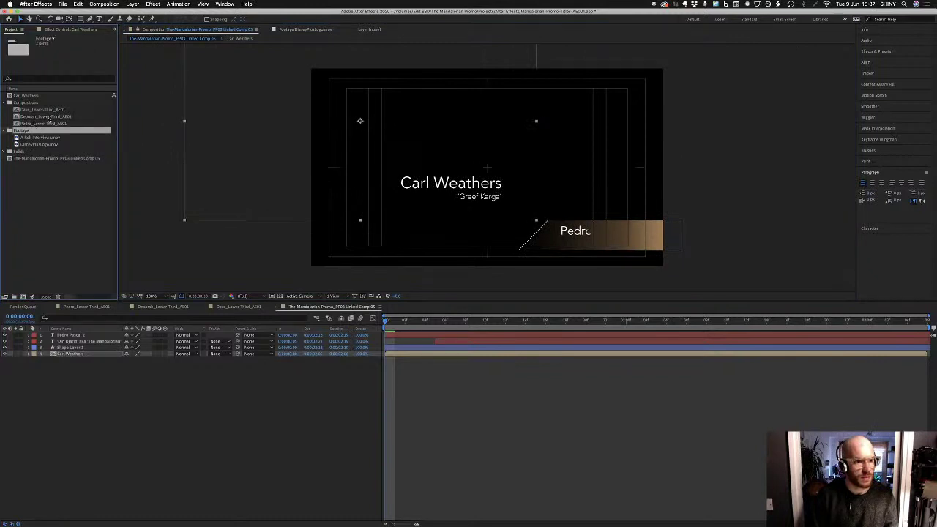
click(44, 123)
key(Return)
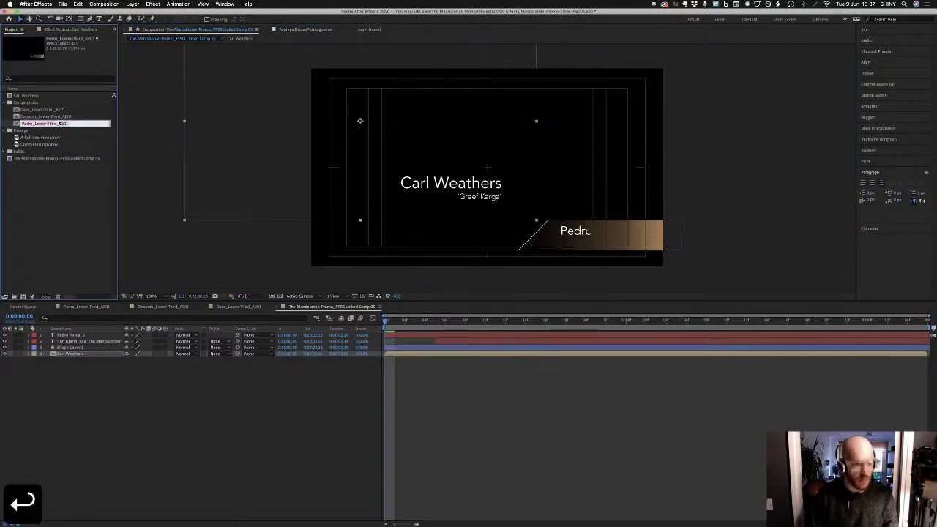
key(cmd+c)
key(Return)
click(58, 159)
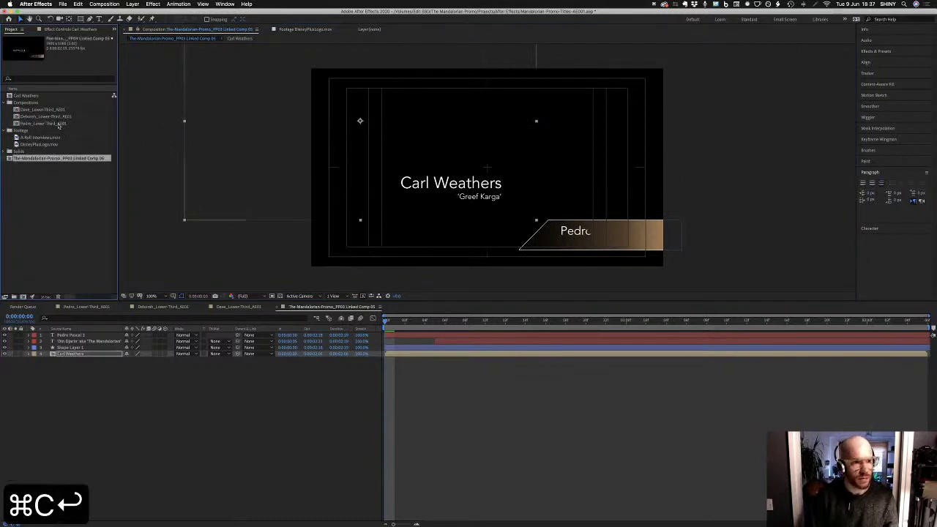
key(Return)
key(cmd+v)
key(Delete)
key(Delete)
key(Delete)
key(Delete)
key(Delete)
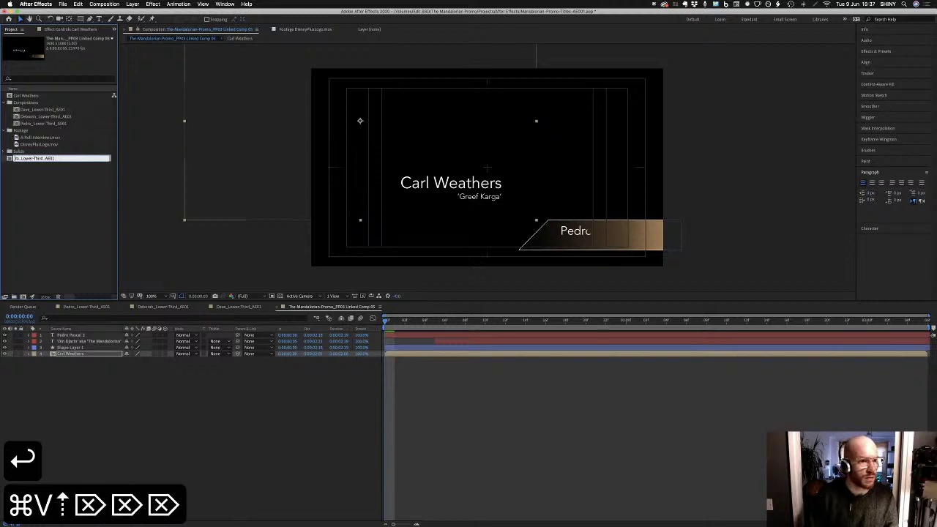
text(Carl)
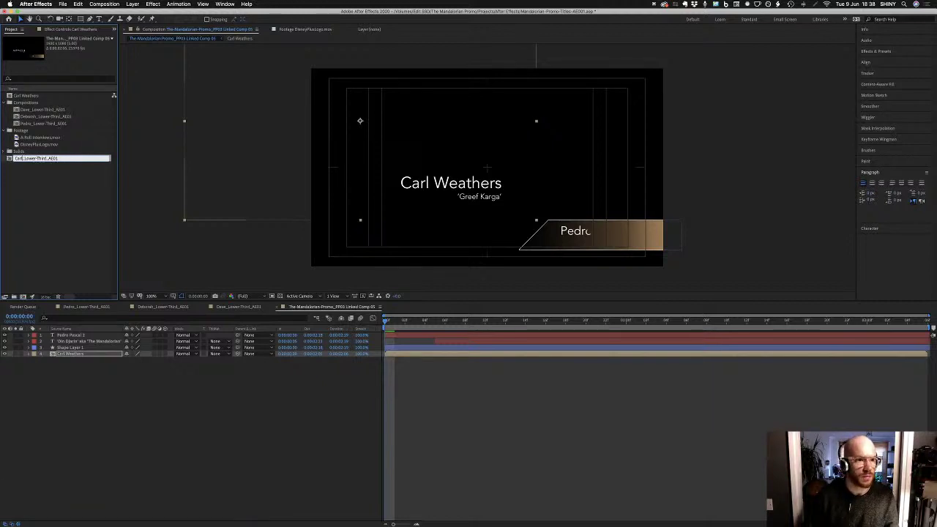
key(Return)
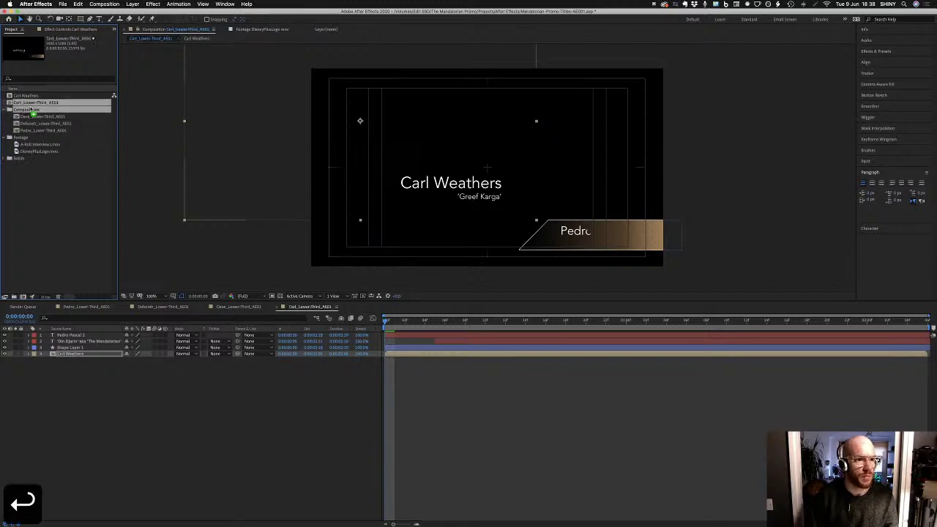
click(69, 386)
At 0:00:01:09, replace the name text on the Pedro Pascal layer with "Carl Weathers"
click(89, 335)
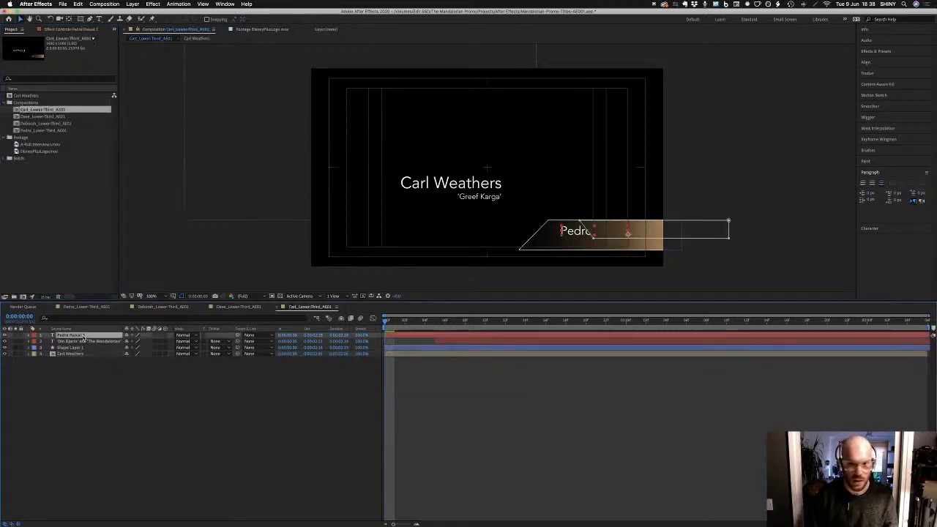
drag(579, 322, 716, 322)
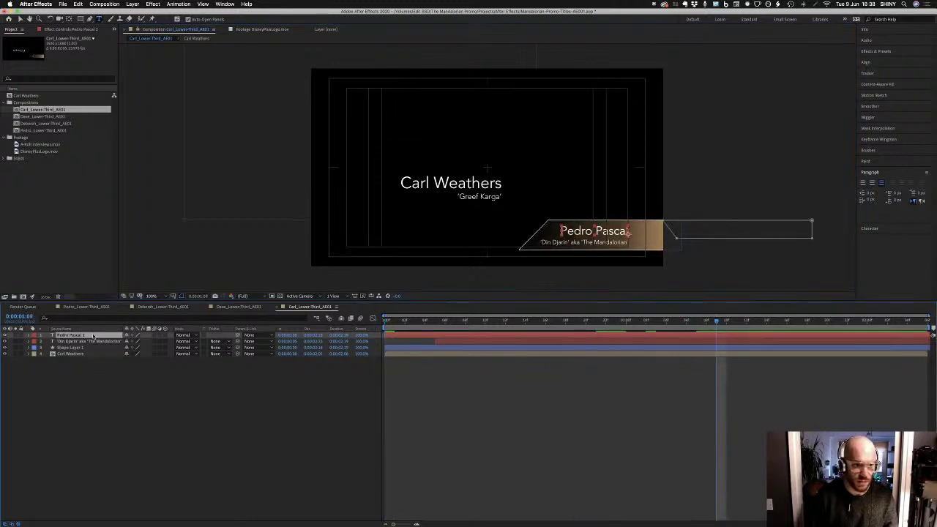
text(C)
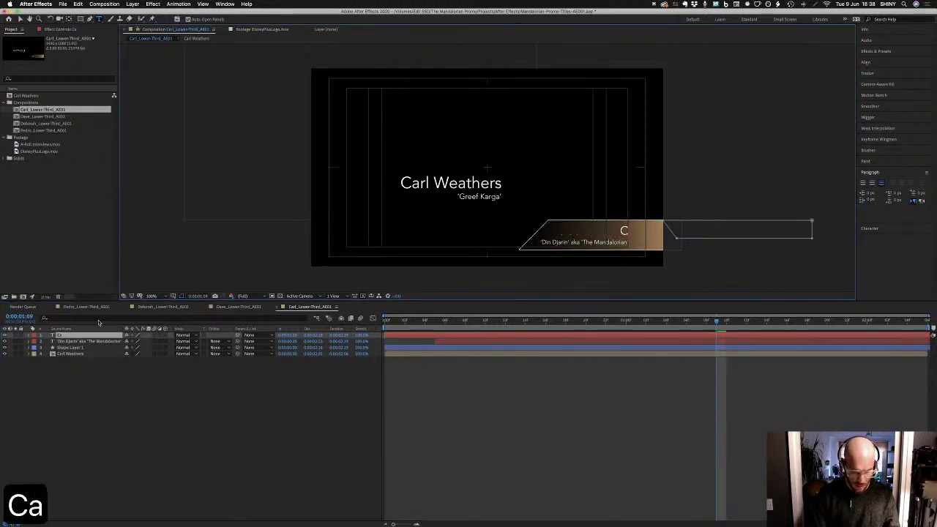
text(arl Weathers)
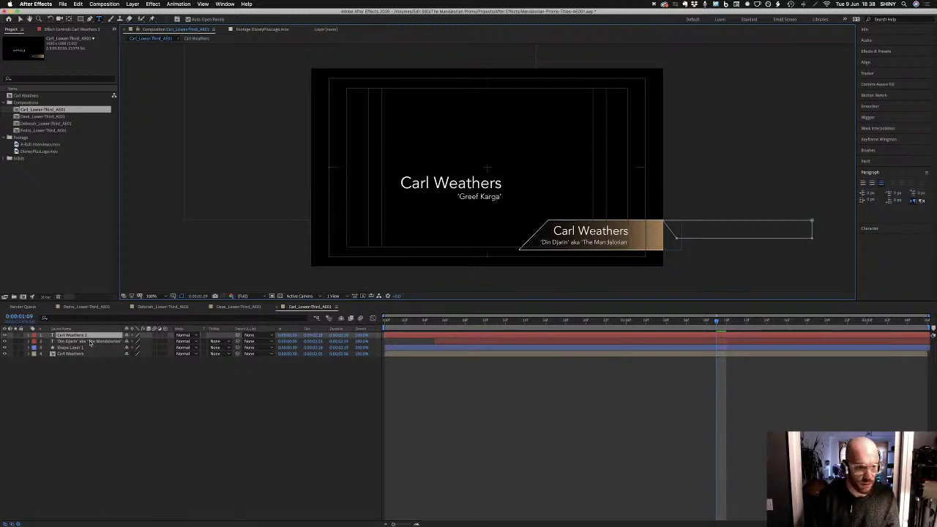
Open the nested Carl Weathers comp and copy the subtitle text 'Greef Karga'
click(88, 342)
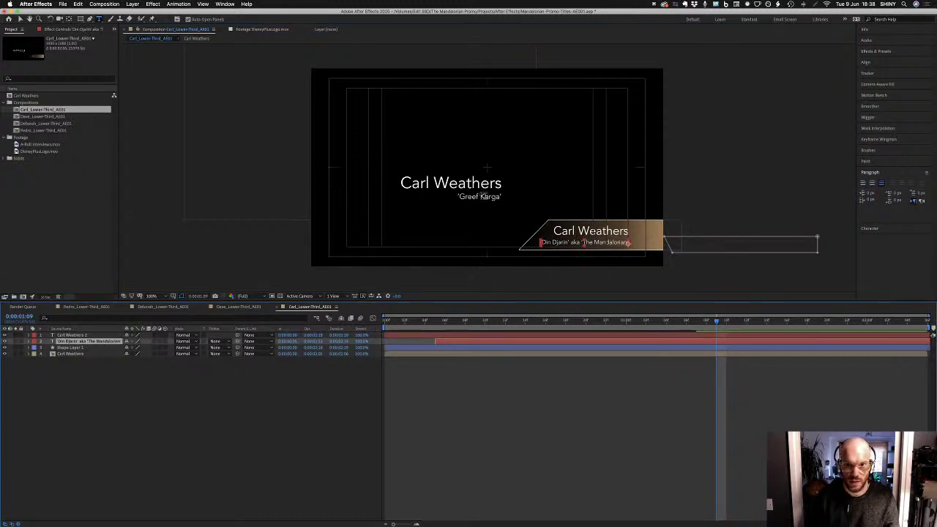
click(71, 347)
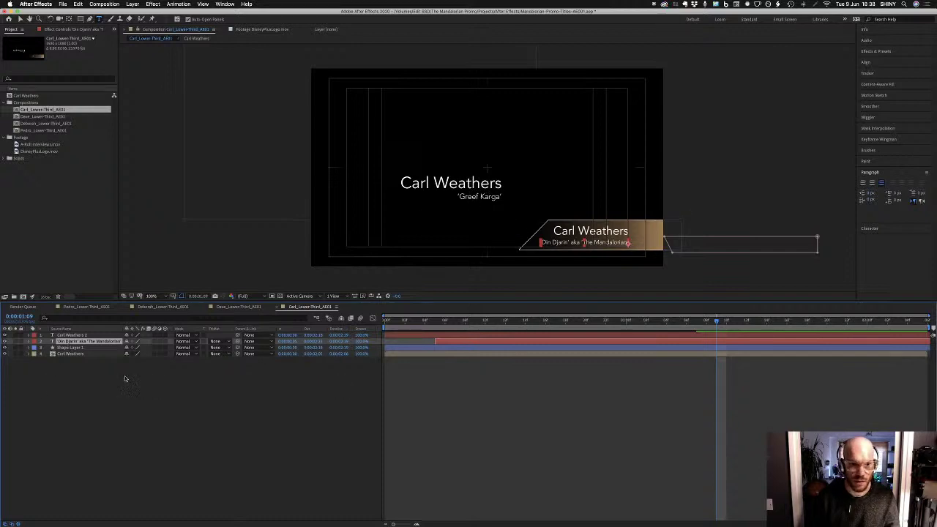
double_click(88, 355)
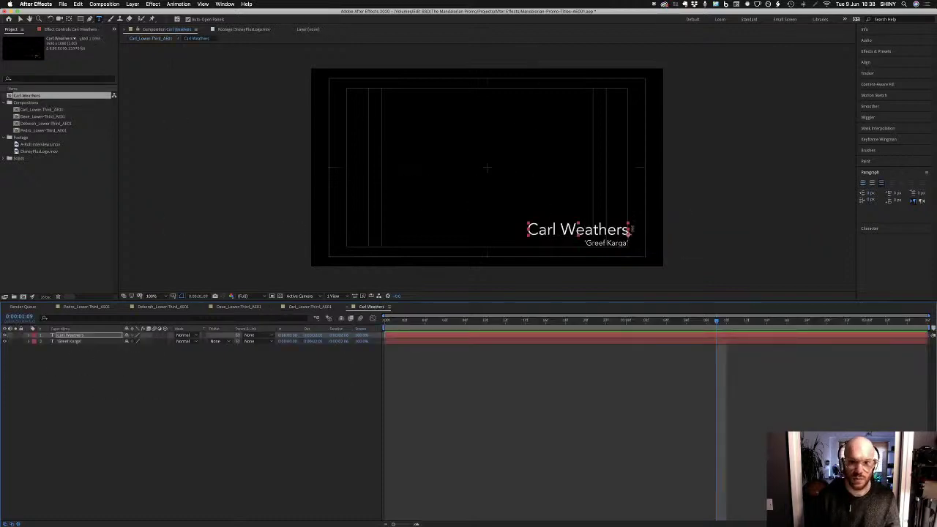
click(634, 277)
key(super+a)
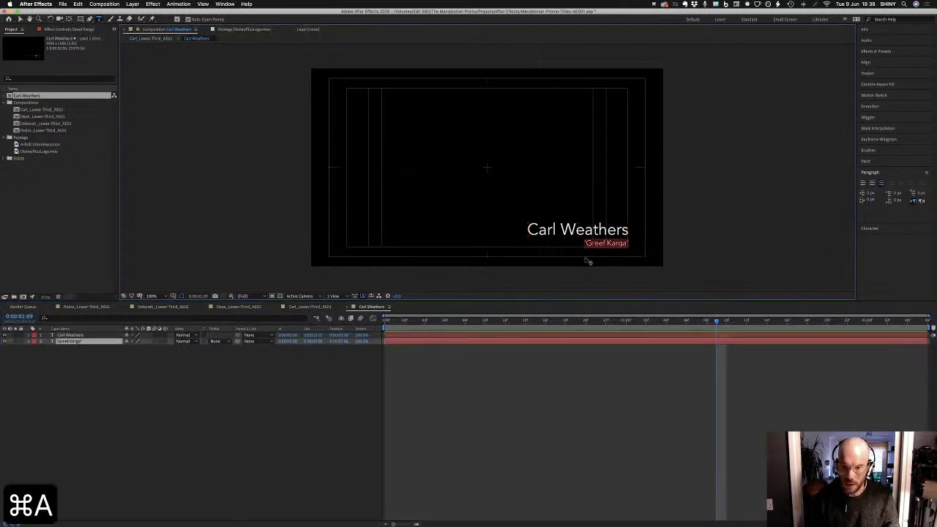
key(super+c)
key(super+c)
key(super+c)
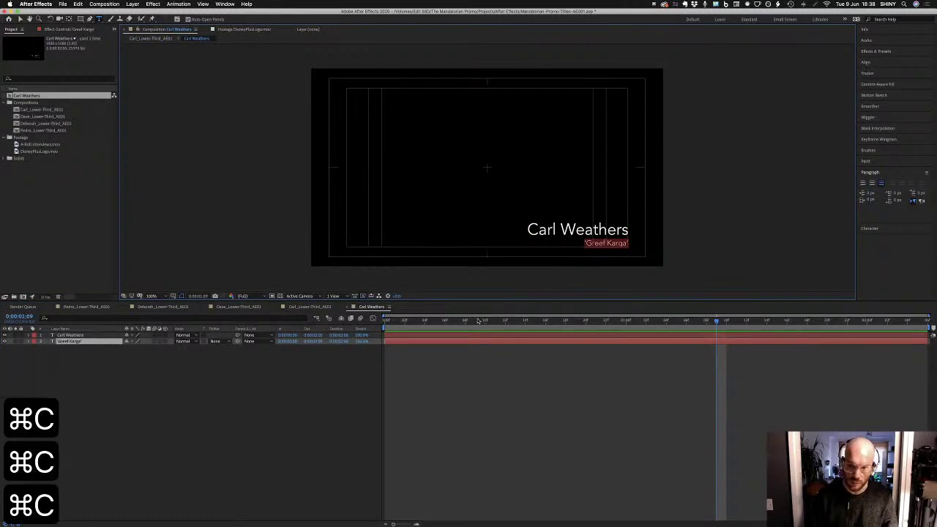
key(super+c)
key(super+c)
key(super+c)
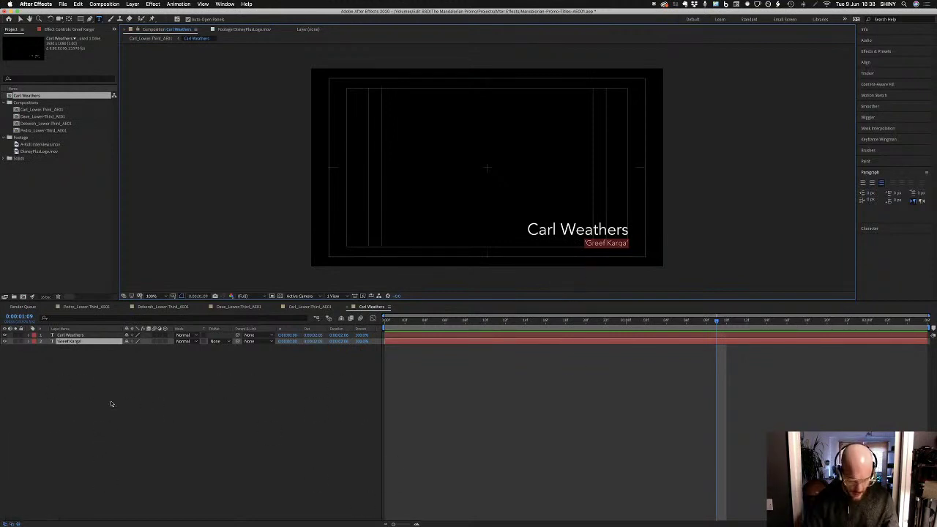
Switch to TextEdit and open a new blank document over the After Effects workspace
key(super+space)
text(te)
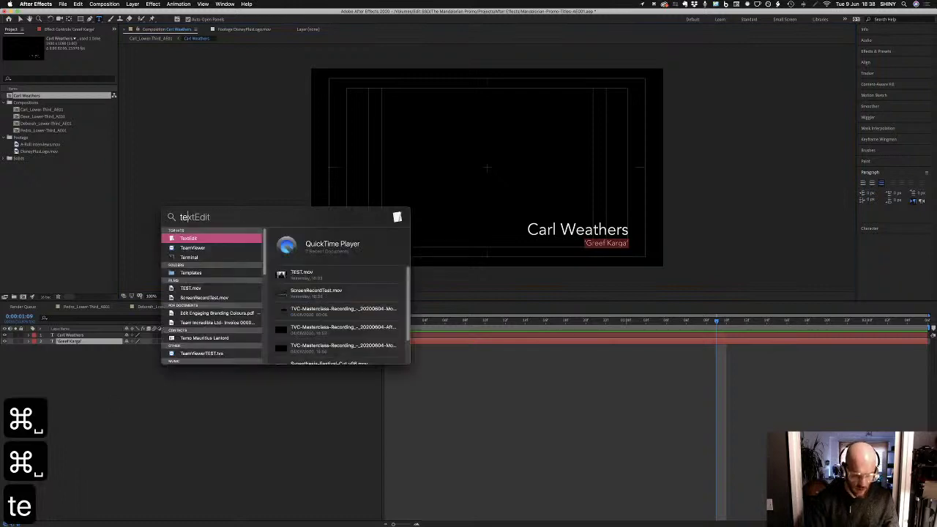
key(Return)
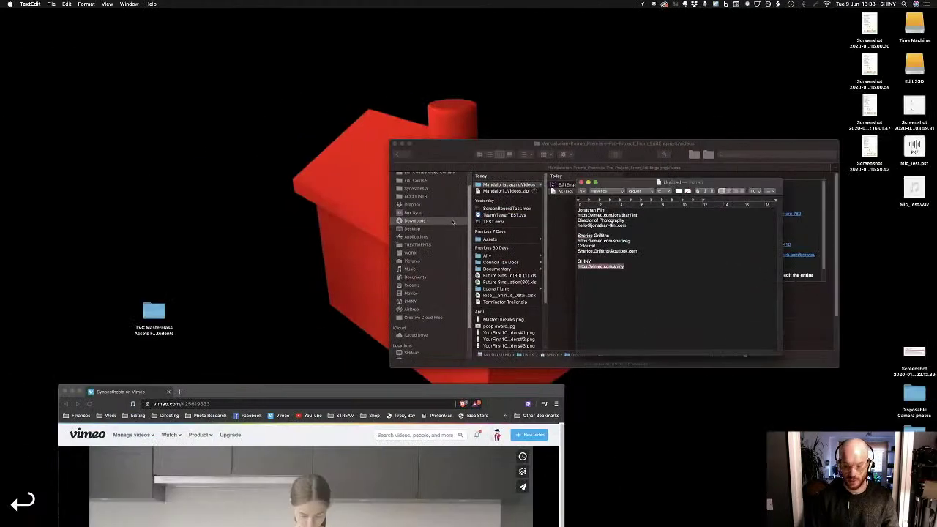
key(ctrl+Right)
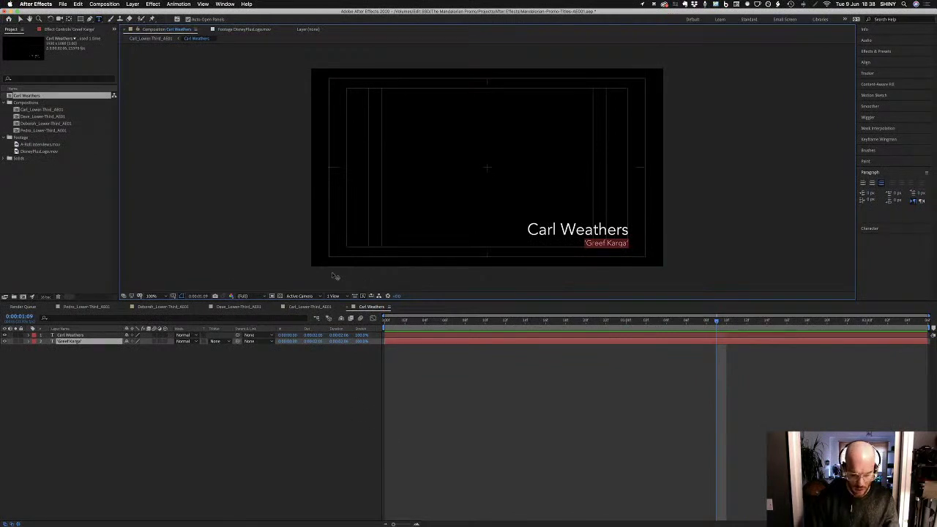
key(super+n)
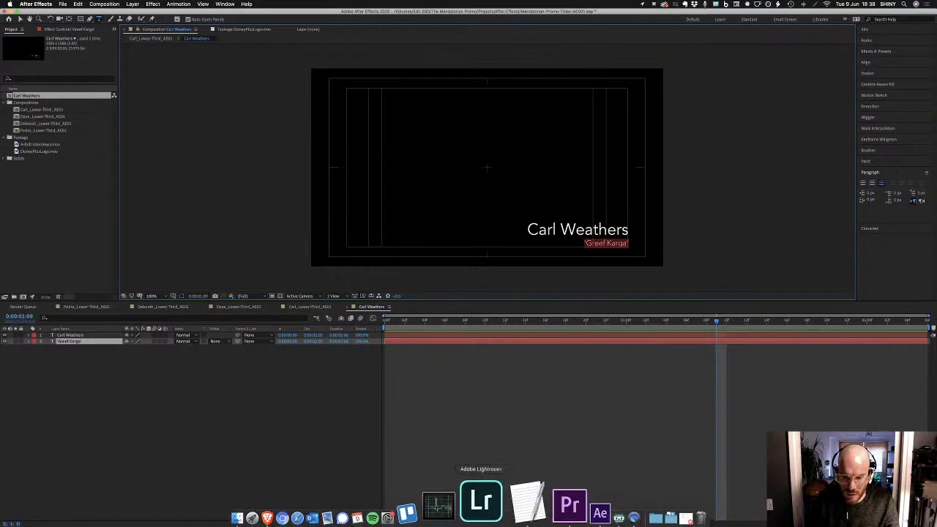
right_click(514, 496)
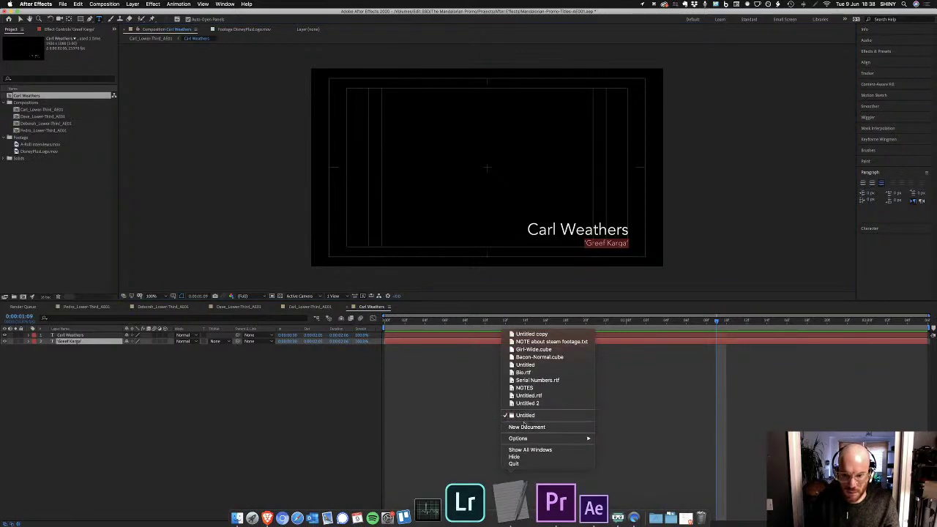
click(428, 249)
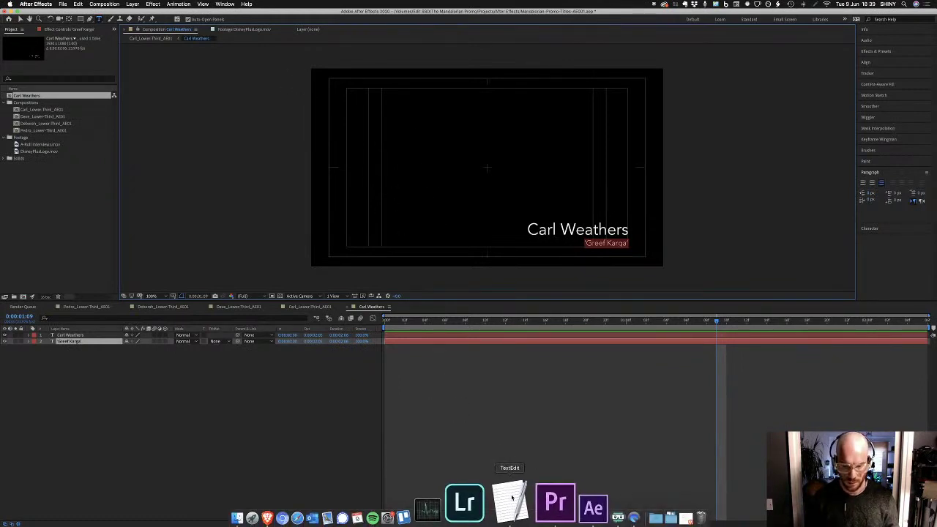
right_click(513, 501)
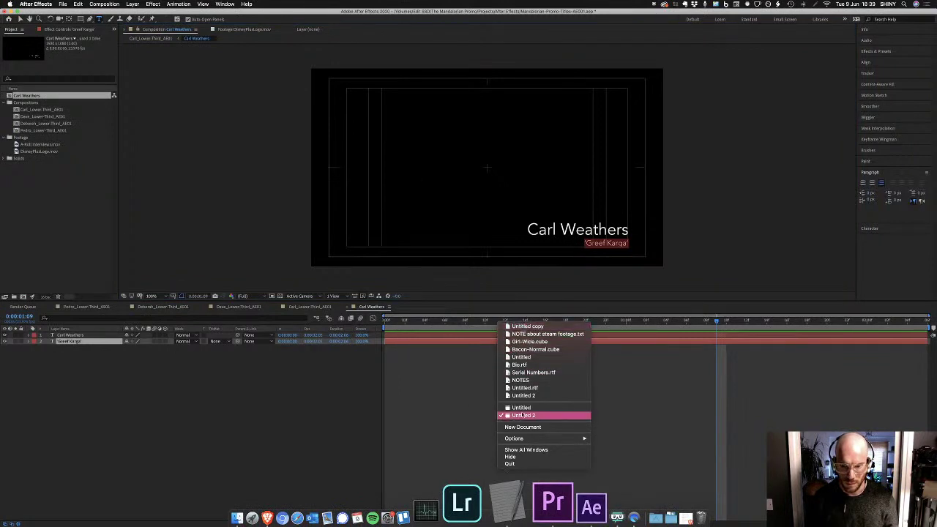
click(502, 349)
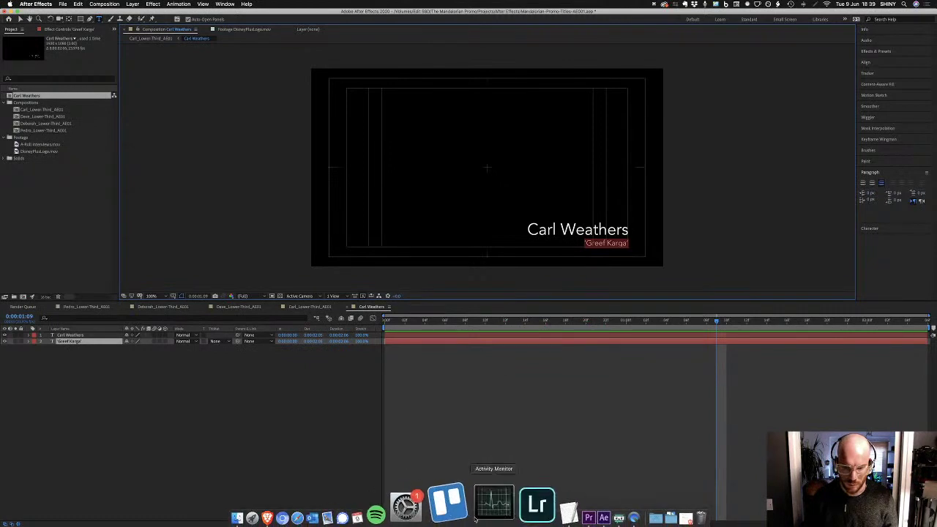
click(502, 504)
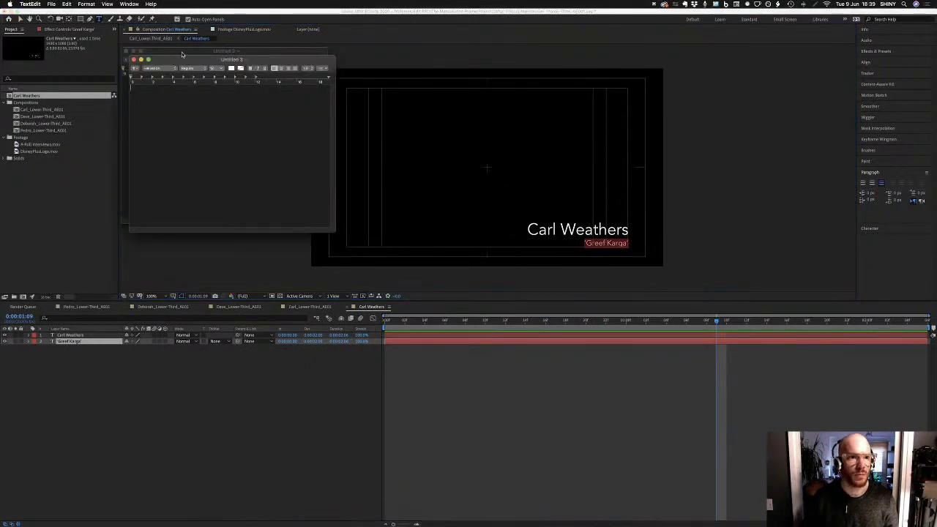
Clear the extra blank document out of the way and convert the Untitled 2 document to plain text
drag(183, 58, 304, 95)
click(261, 96)
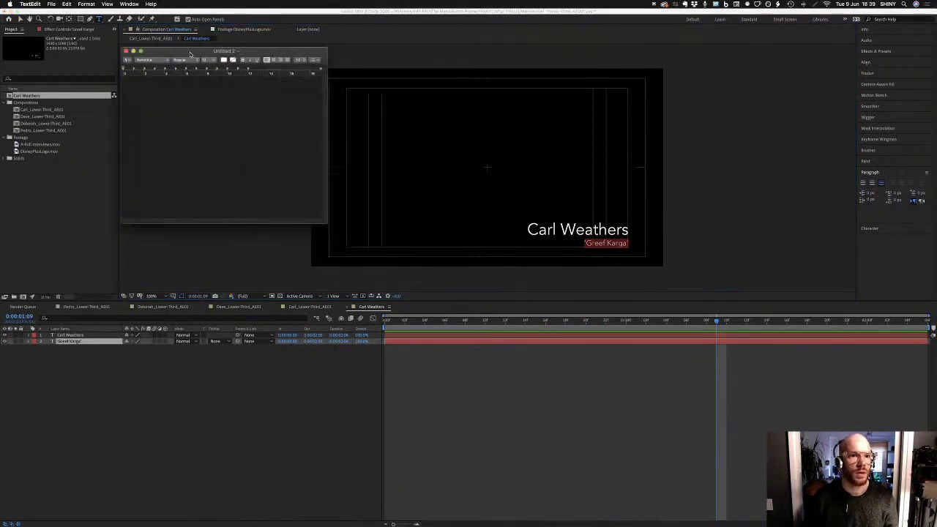
drag(190, 53, 260, 67)
click(86, 5)
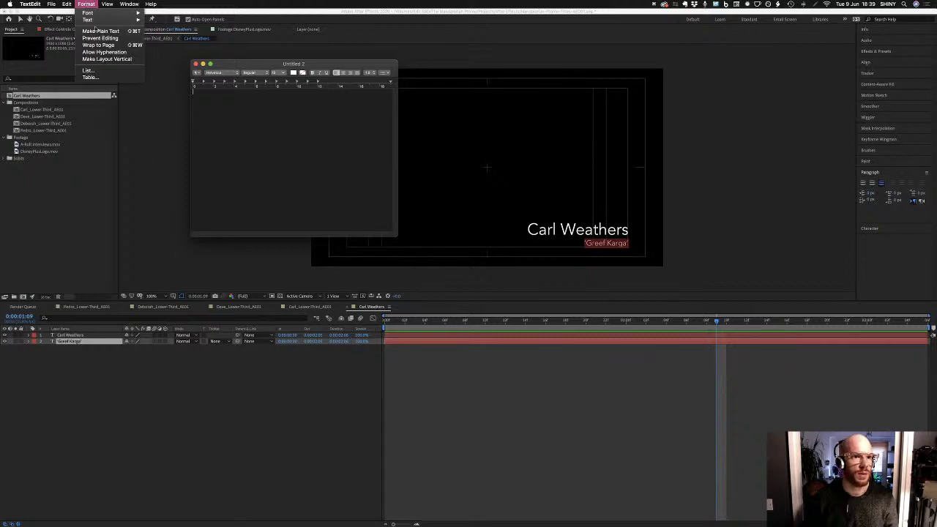
click(99, 30)
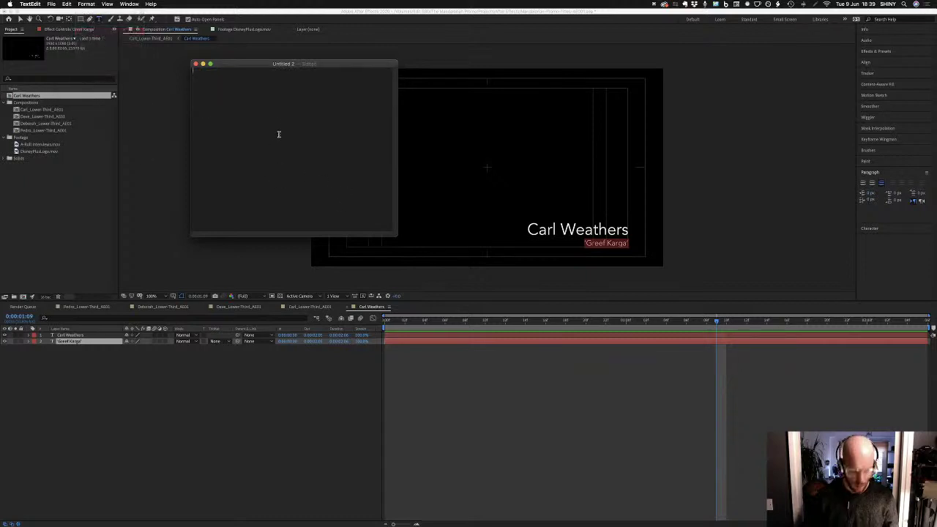
Paste 'Greef Karga' into the plain text document, copy it back without formatting, and return to After Effects
key(super+v)
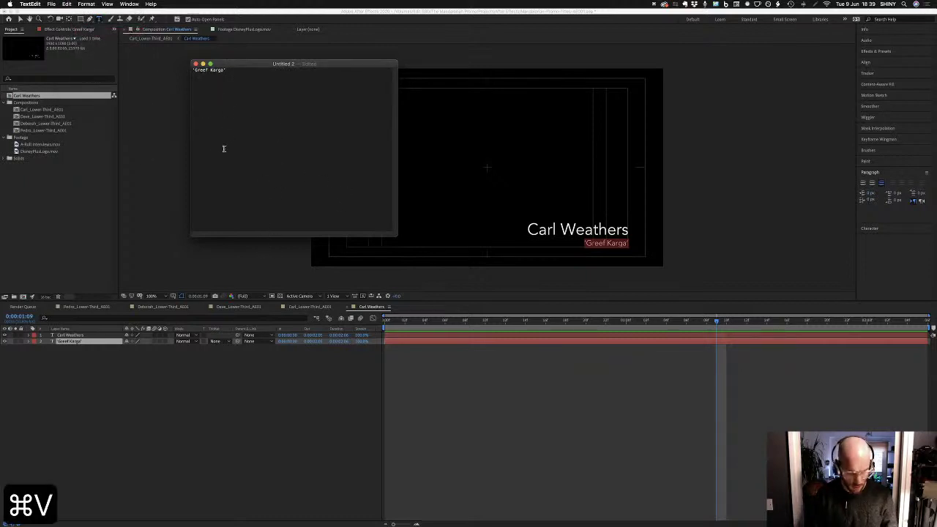
key(super+a)
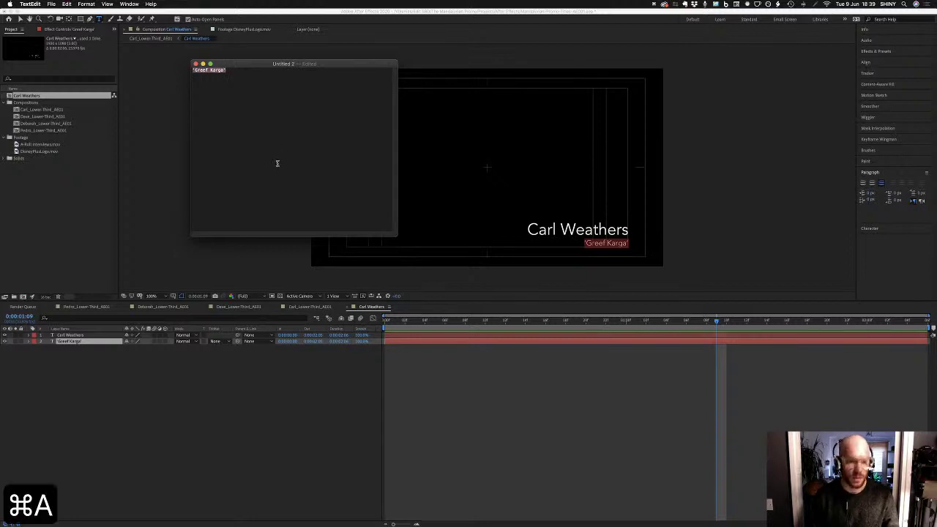
key(super+c)
key(super+c)
click(339, 425)
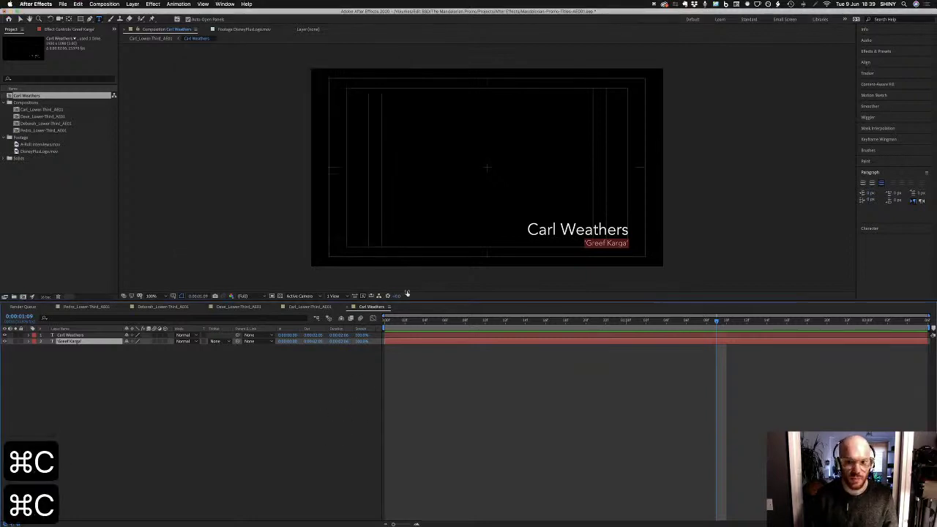
In Carl_Lower-Third_AE01 at 0:00:01:12, replace the 'Din Djarin' aka 'The Mandalorian' subtitle with the copied 'Greef Karga' text
click(496, 321)
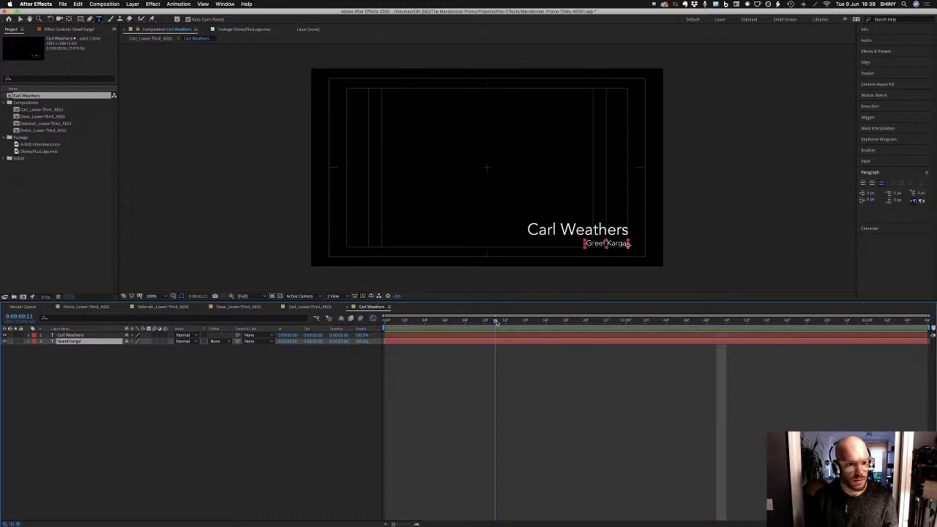
click(295, 307)
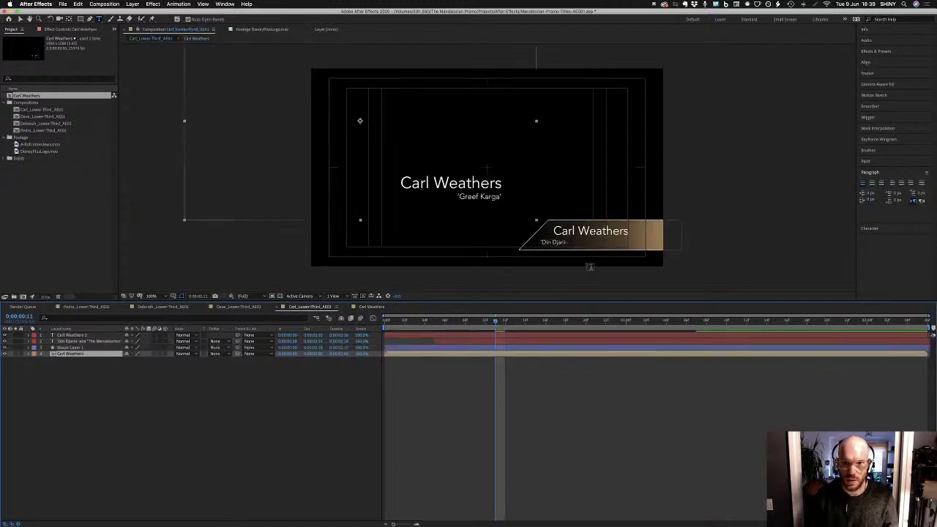
key(k)
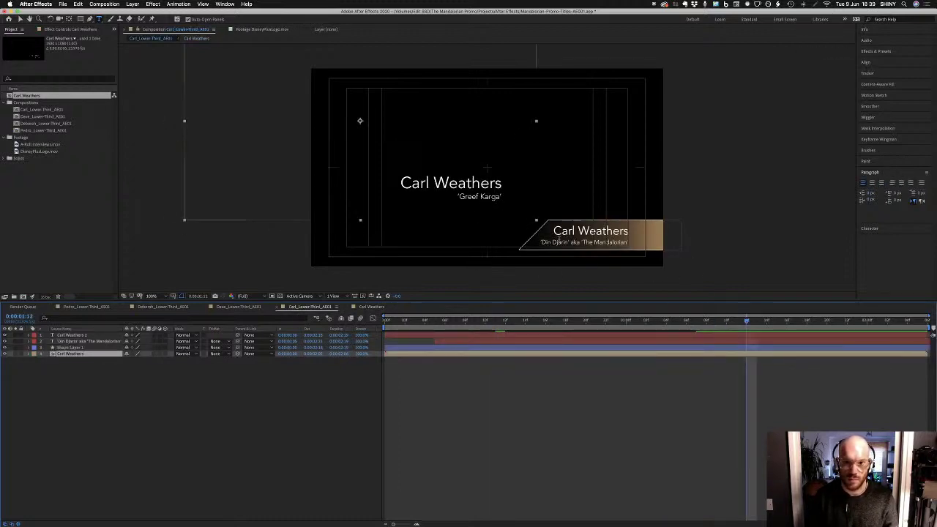
click(559, 245)
key(super+a)
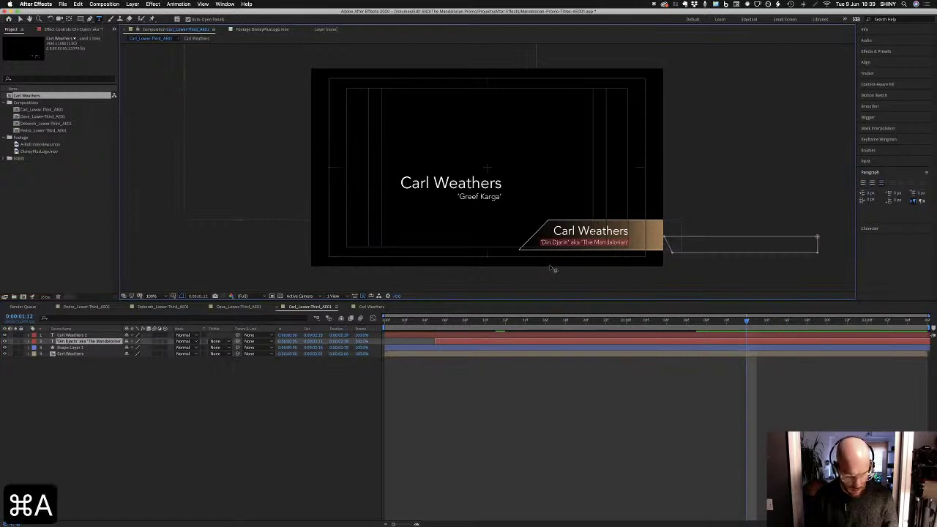
key(super+v)
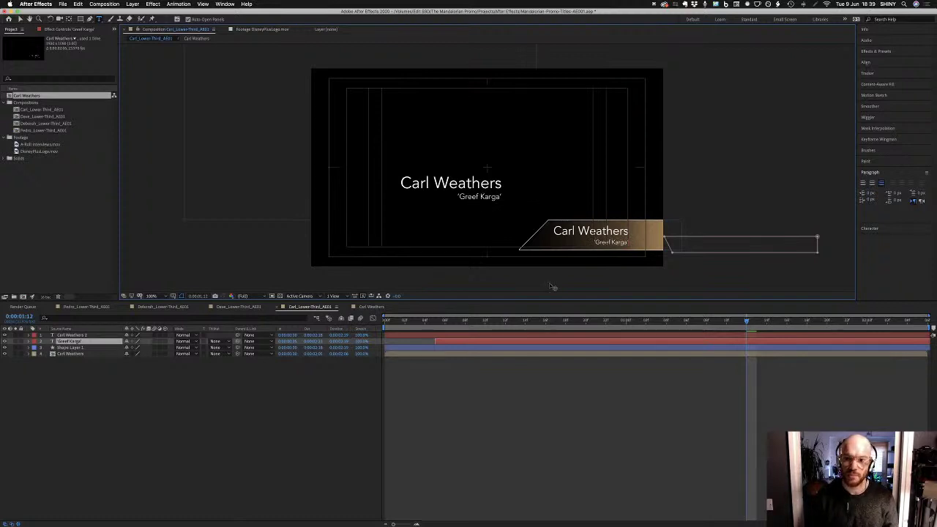
Delete the nested Carl Weathers comp from the project, removing its layer from the lower third
click(117, 385)
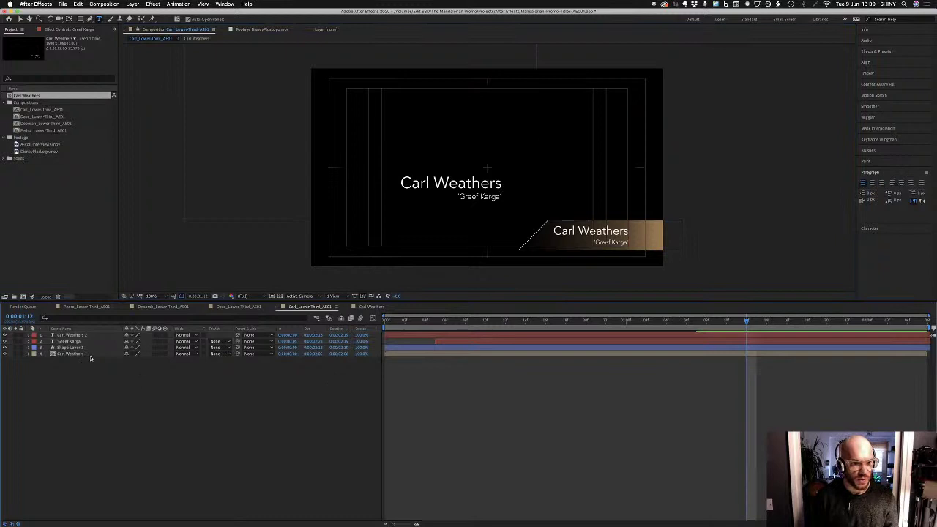
click(87, 355)
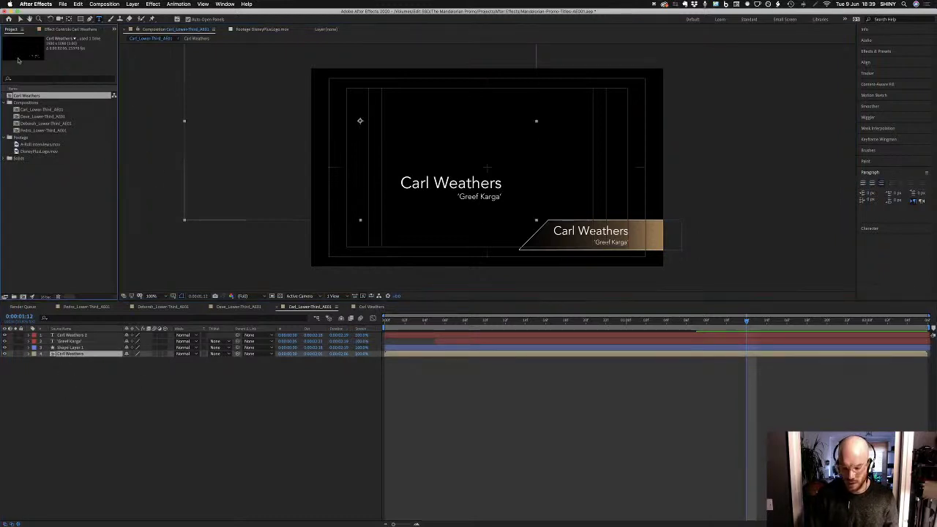
key(BackSpace)
click(532, 283)
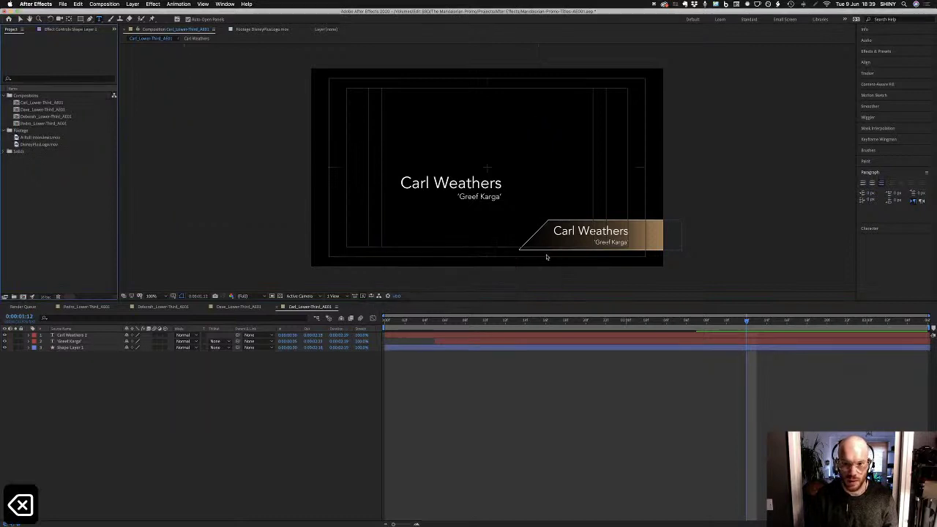
Preview the lower third from the first frame and shift the 'Greef Karga' layer earlier to cover the comp's start
click(388, 321)
drag(398, 328, 333, 321)
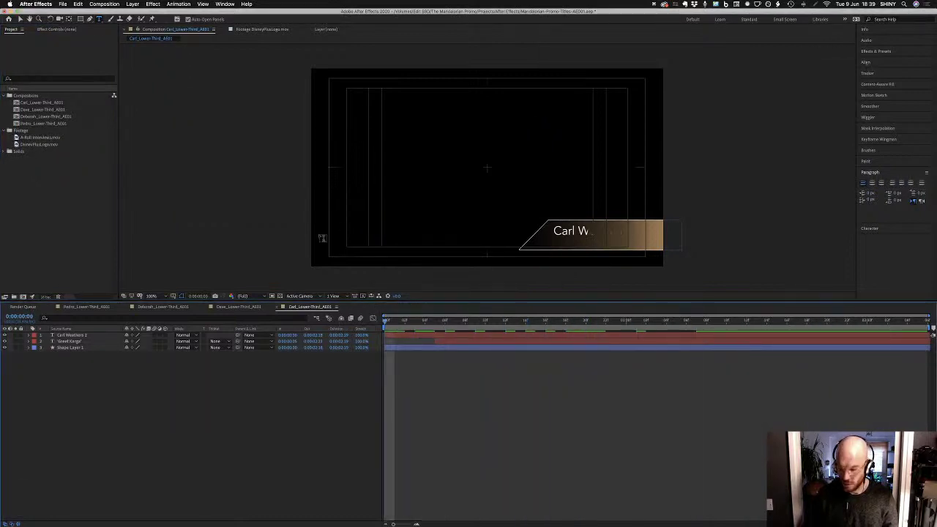
key(KP_0)
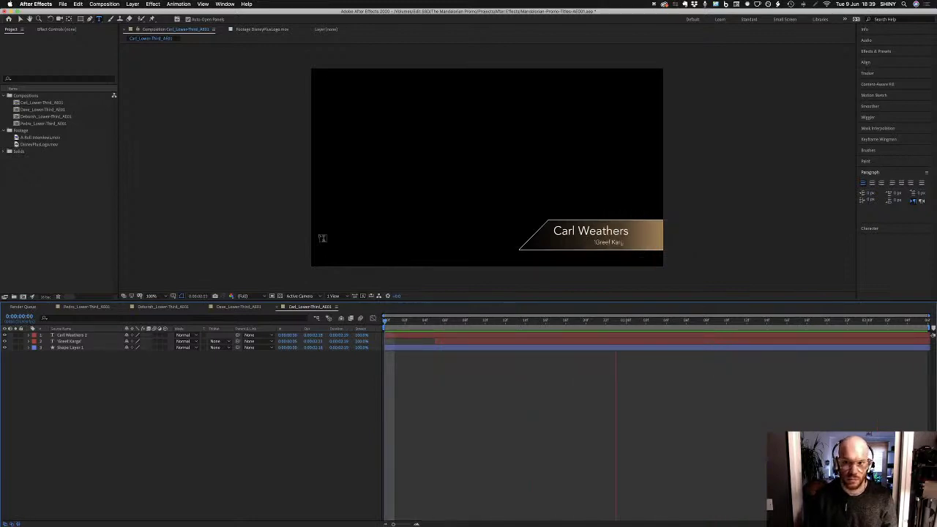
key(KP_0)
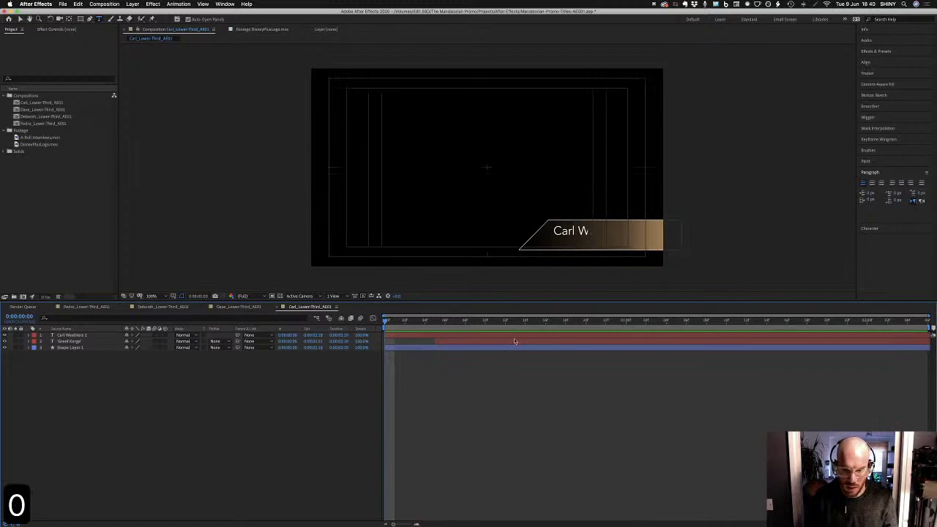
click(515, 344)
click(438, 347)
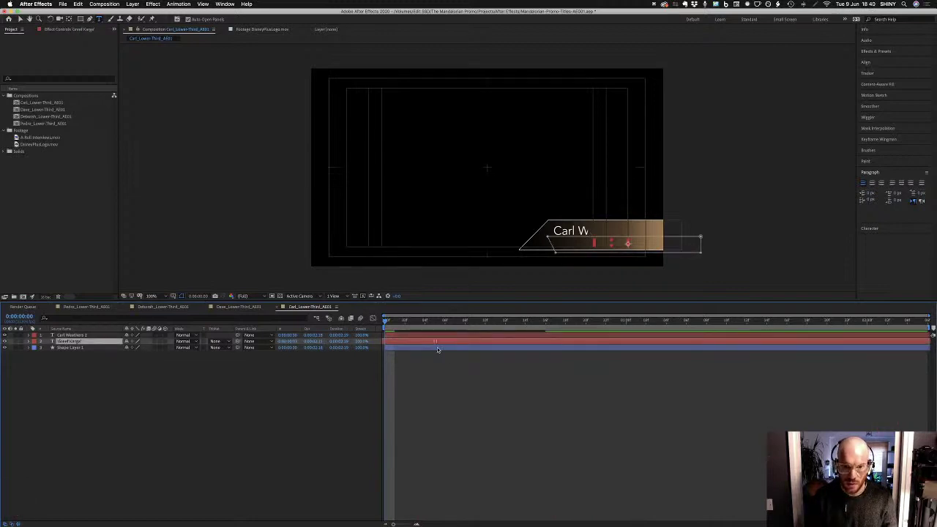
key(KP_0)
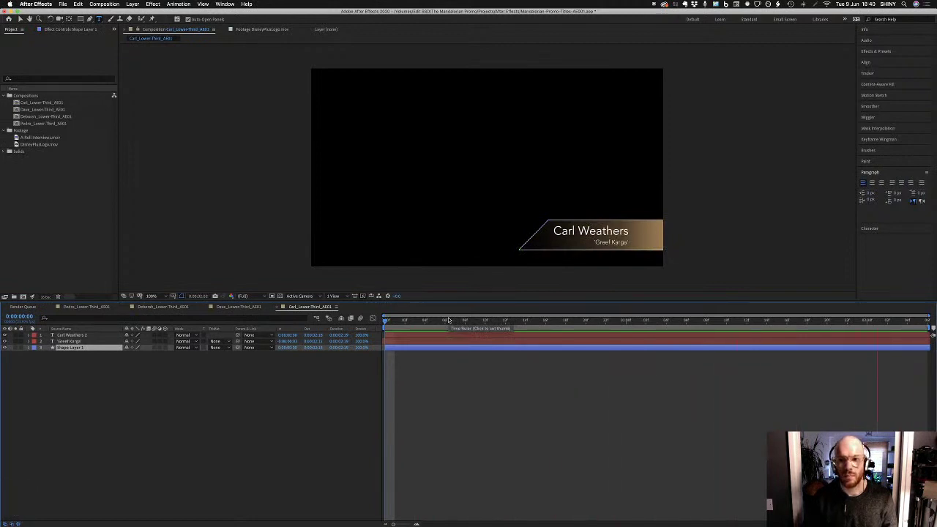
key(KP_0)
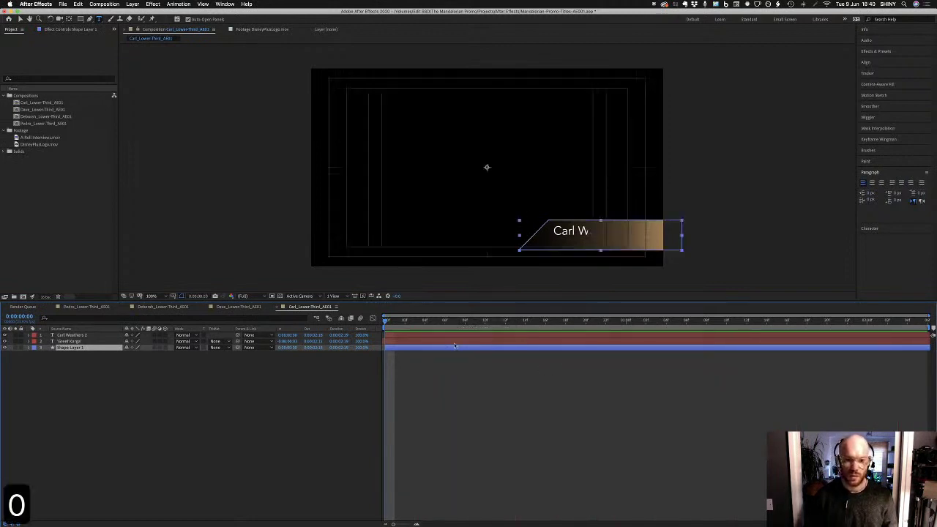
At 0:00:00:00, move Mask 1 on the Carl Weathers 2 layer slightly left so it uncovers only 'Carl'
click(455, 337)
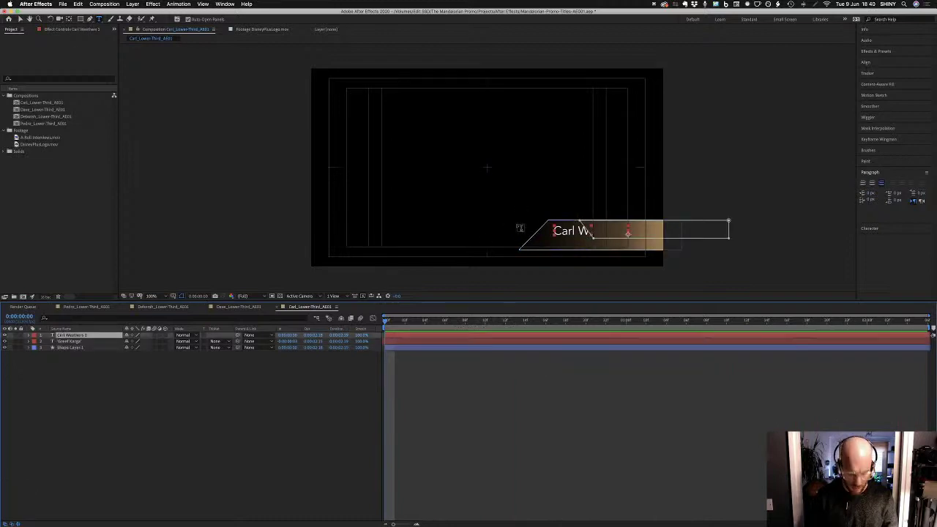
key(v)
key(u)
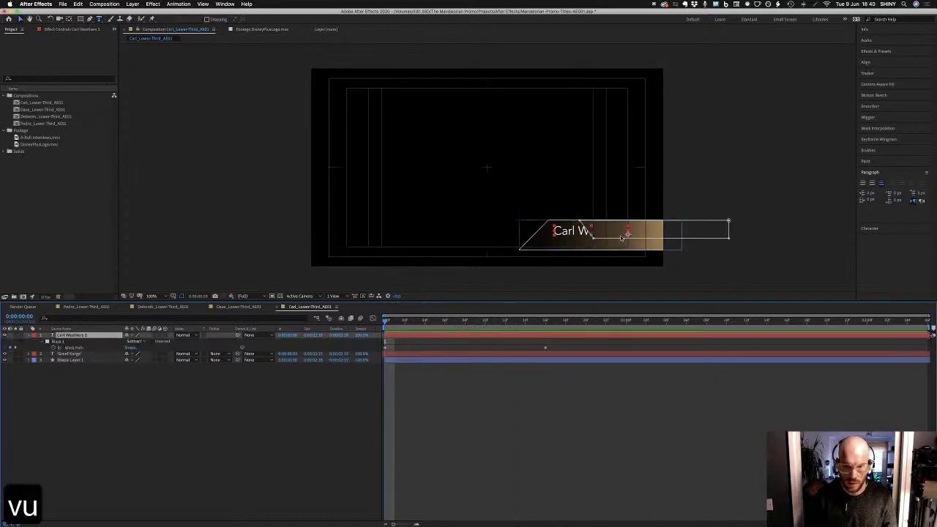
drag(613, 235, 605, 233)
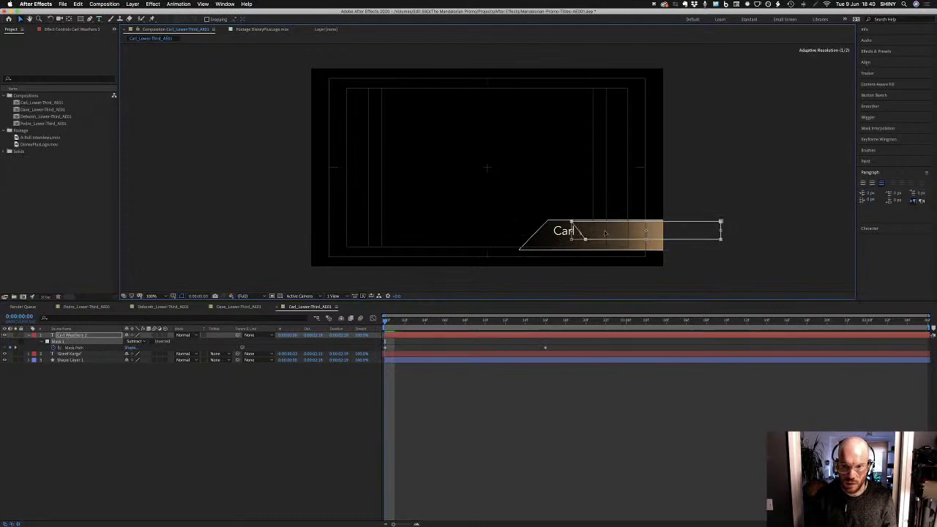
click(493, 455)
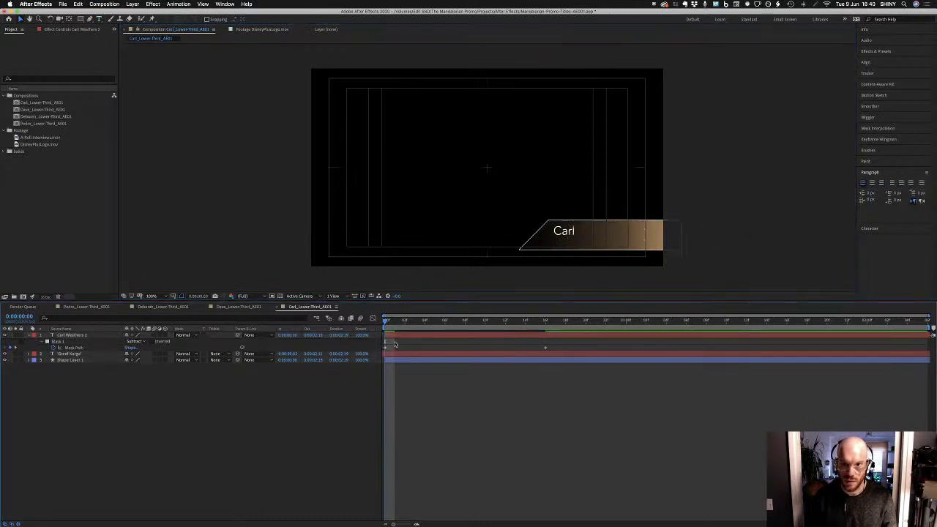
Play back the adjusted Carl Weathers name reveal and save the project
key(space)
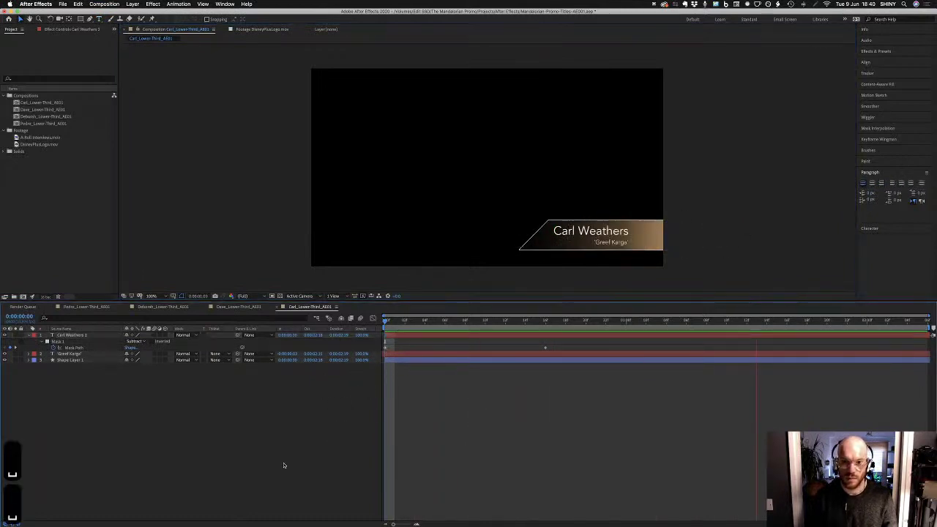
key(space)
key(super+s)
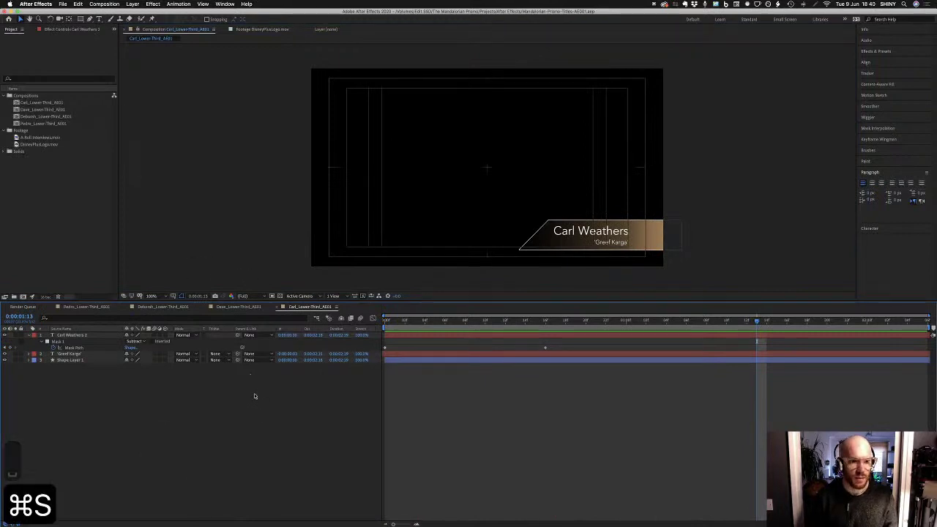
Switch to Premiere Pro and undo the replacement of the Carl Weathers title with the linked After Effects composition
key(super+Tab)
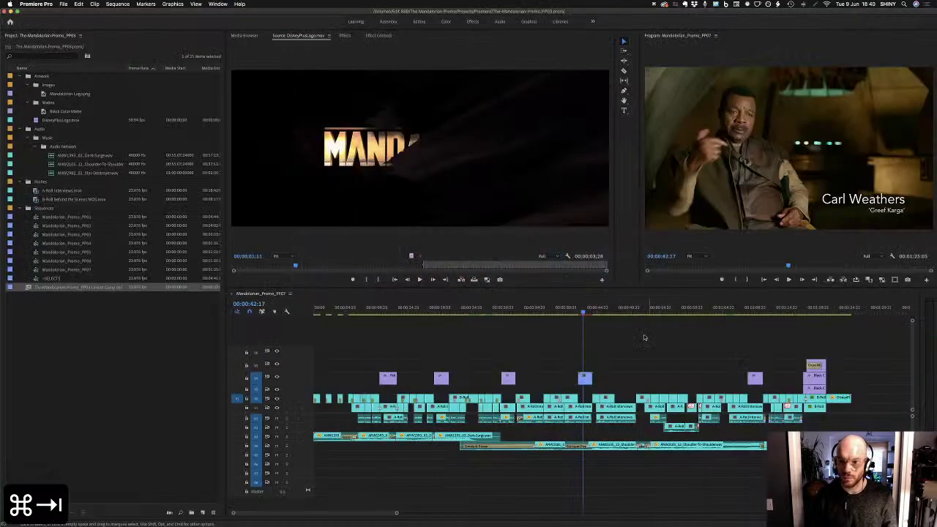
key(super+z)
key(super+z)
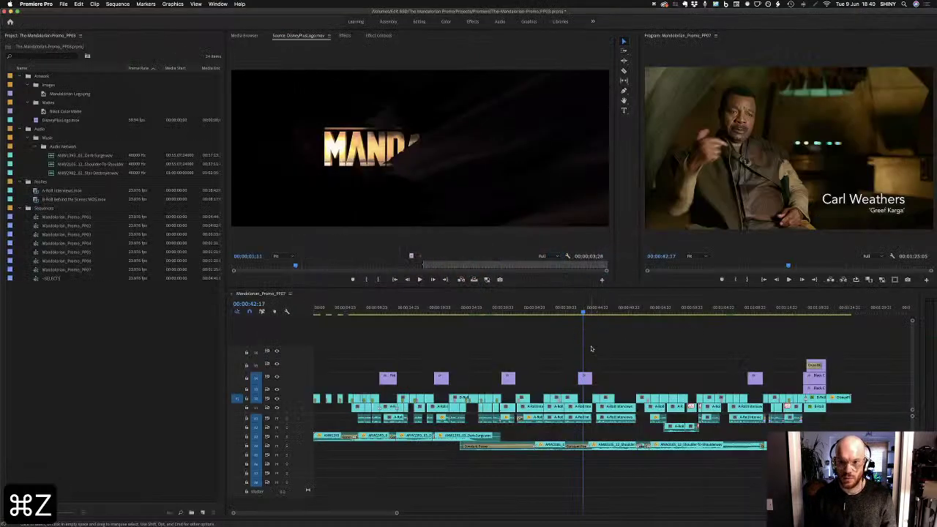
Go to the Werner Herzog title near the end of the sequence and replace it with an After Effects composition
drag(590, 313, 754, 313)
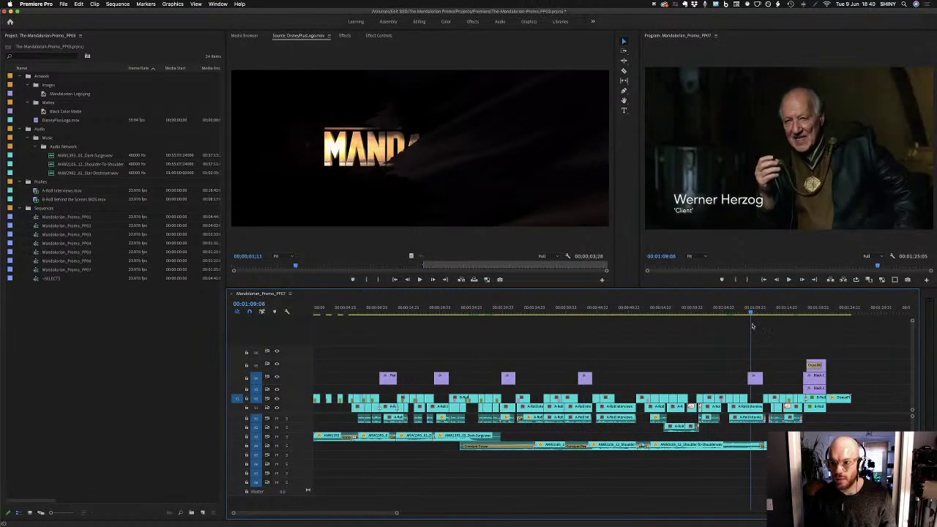
right_click(757, 379)
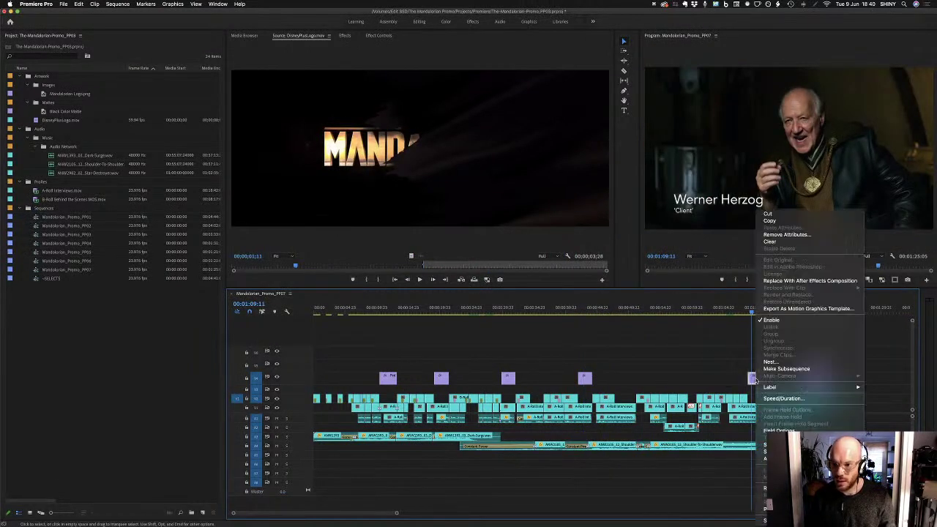
click(801, 281)
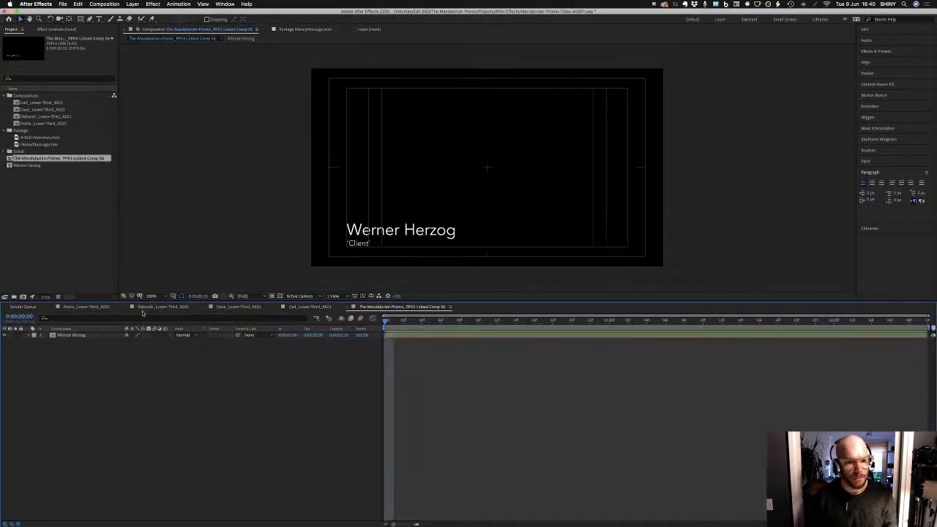
Rename the new linked comp Werner_Lower-Third_AE01, based on Pedro's comp name, and move it into the Compositions folder
click(35, 123)
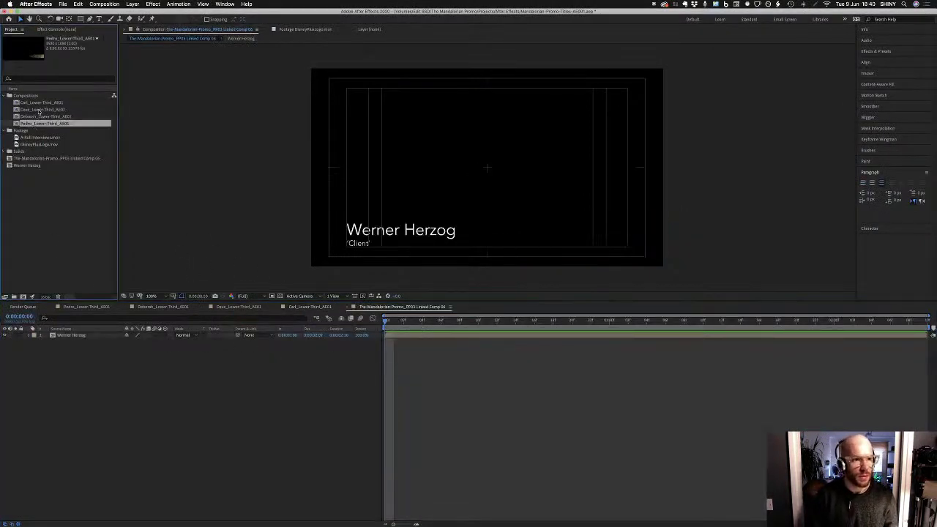
key(Return)
key(super+c)
key(Return)
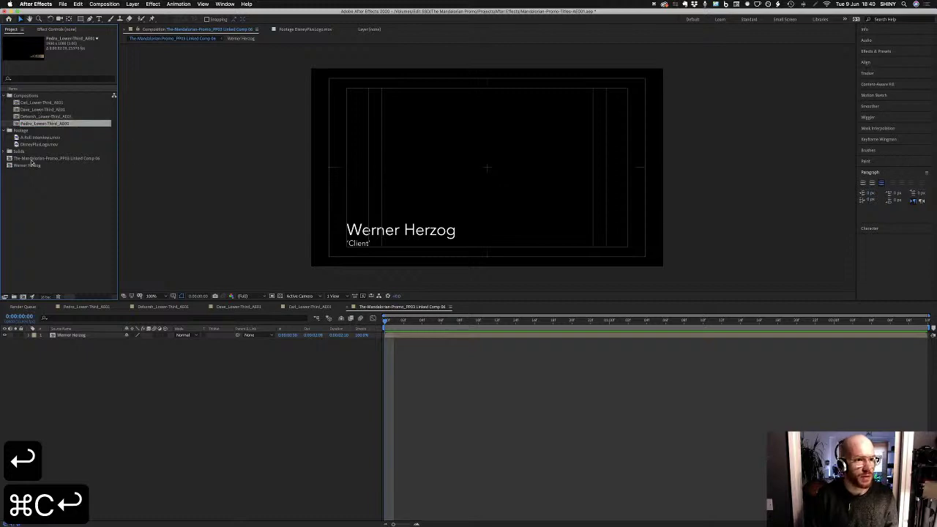
click(31, 159)
key(Return)
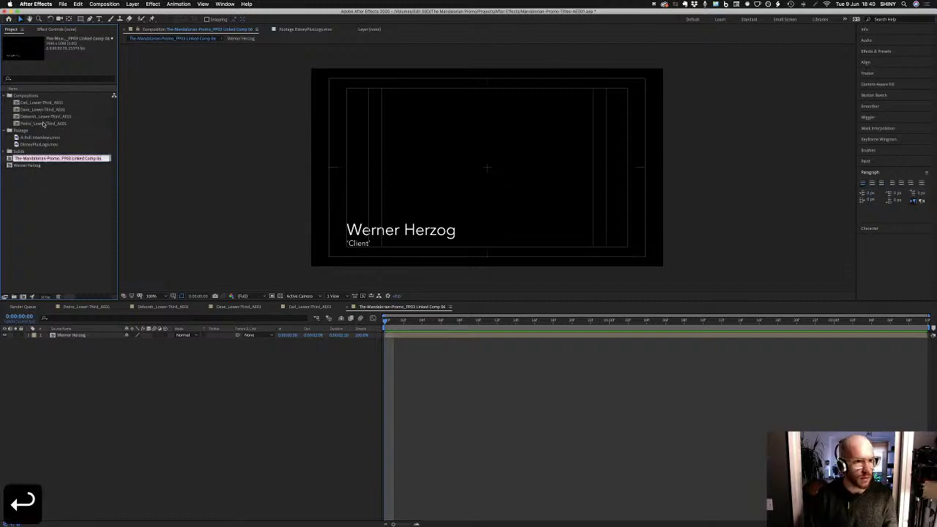
key(super+v)
key(Up)
key(Delete)
key(Delete)
key(Delete)
key(Delete)
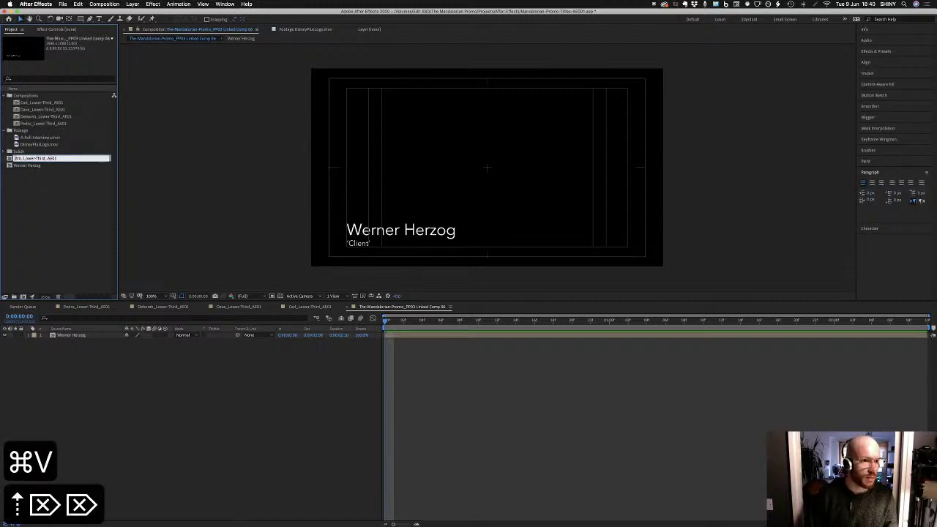
key(Delete)
text(Werner)
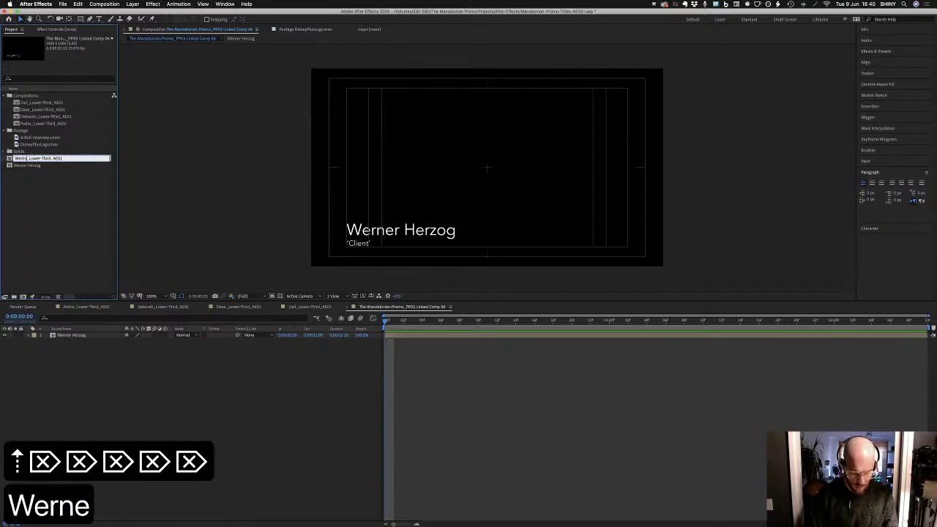
key(Return)
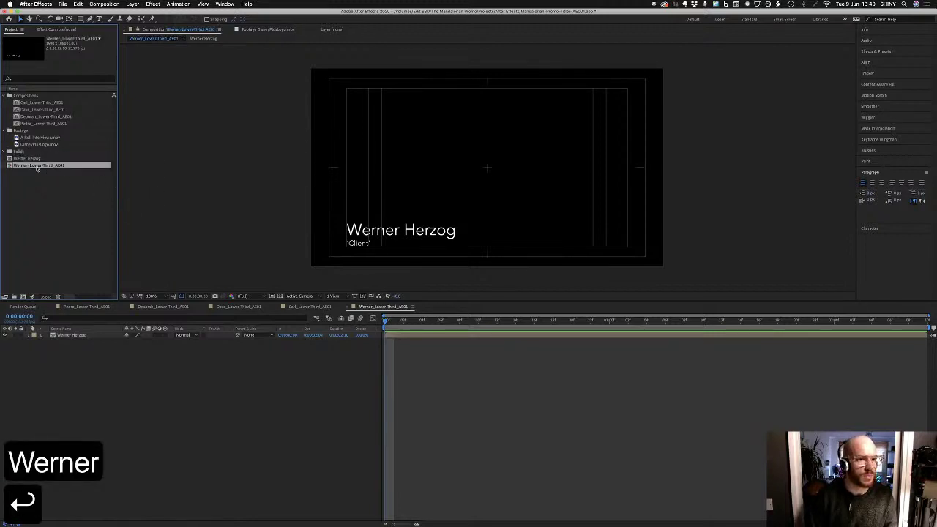
drag(35, 168, 24, 113)
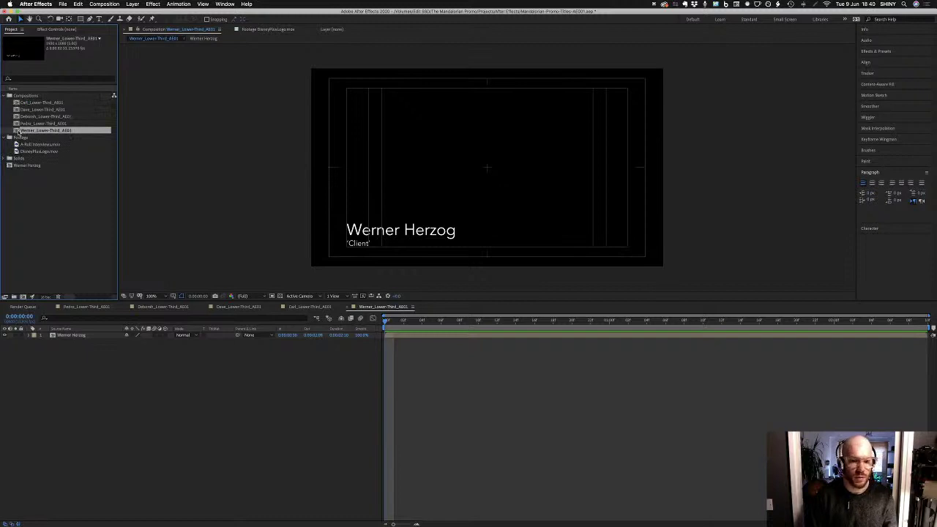
Copy all layers of the Dave_Lower-Third_AE01 comp into Werner_Lower-Third_AE01
click(303, 308)
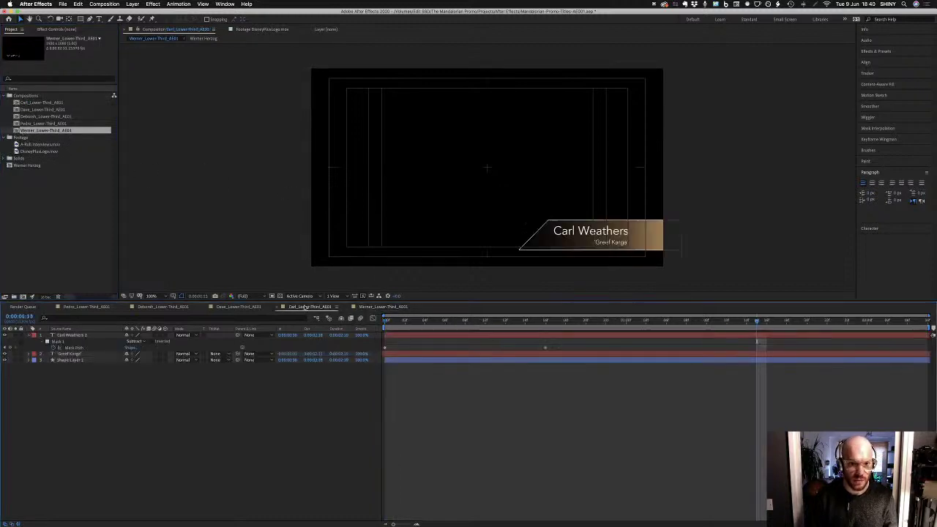
click(238, 307)
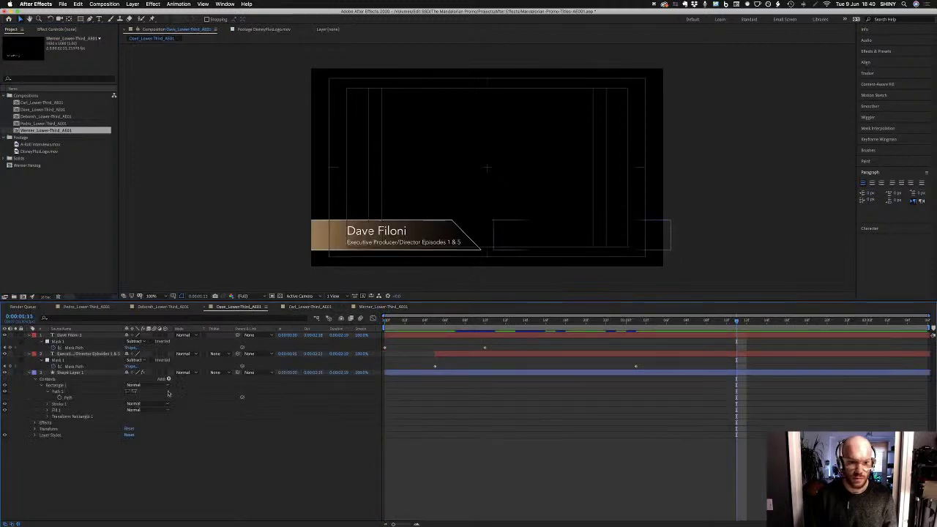
key(super+a)
key(super+c)
key(super+c)
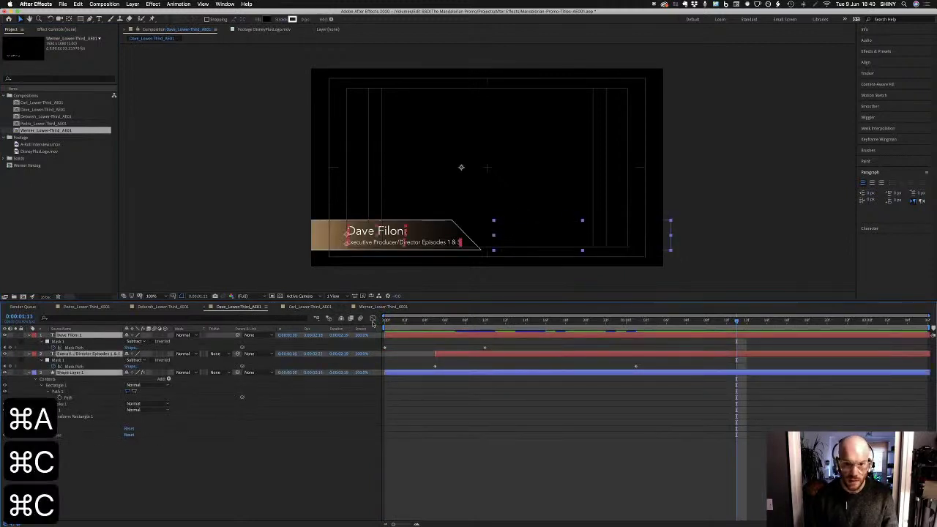
click(390, 307)
key(super+v)
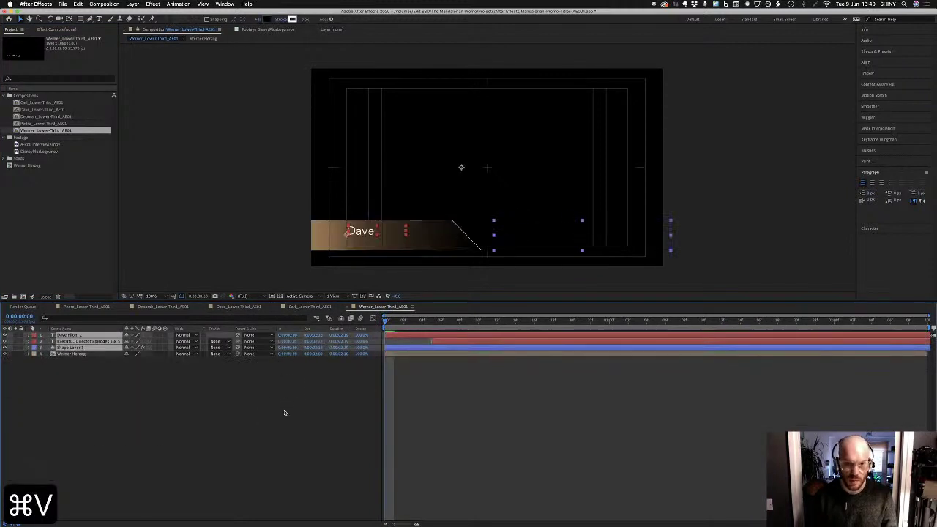
Move the nested Werner Herzog title up toward the frame's centre and change the 'Dave Filoni' text to 'Werner Herzog'
click(85, 355)
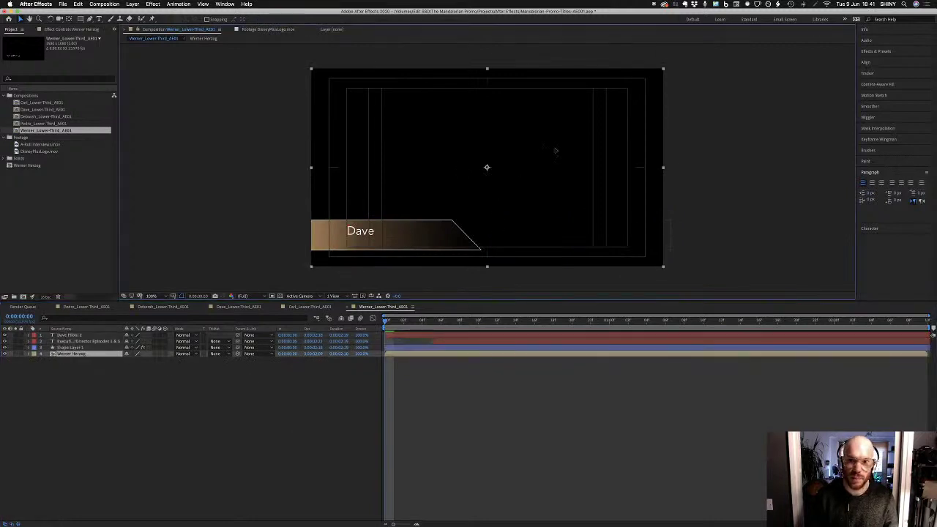
double_click(86, 336)
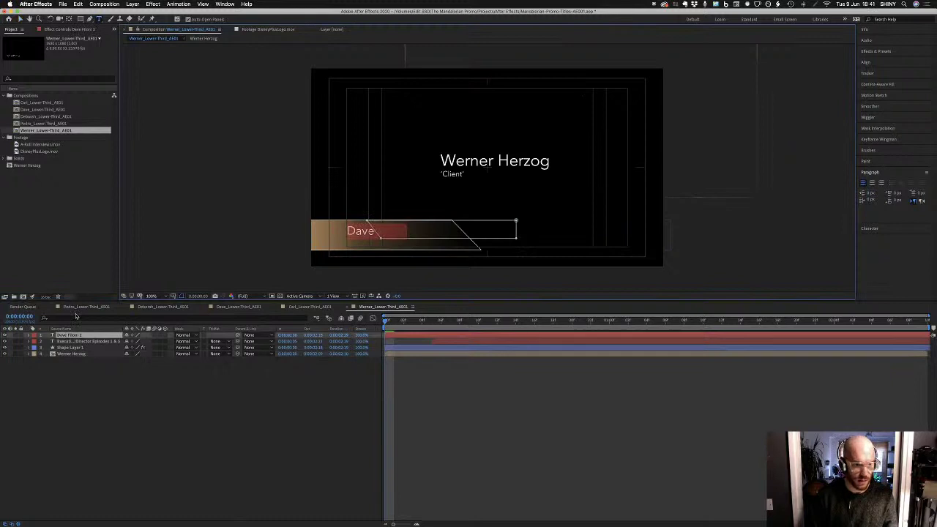
click(656, 322)
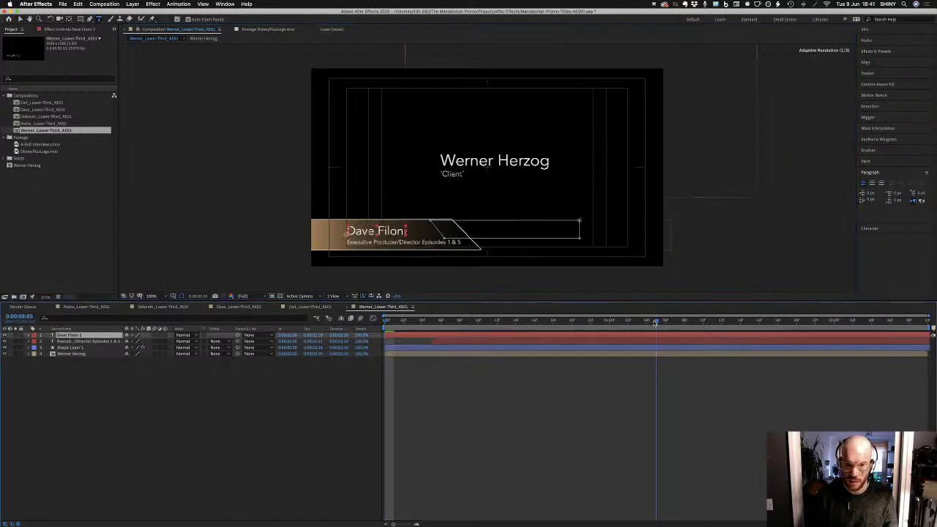
double_click(88, 335)
text(Wer)
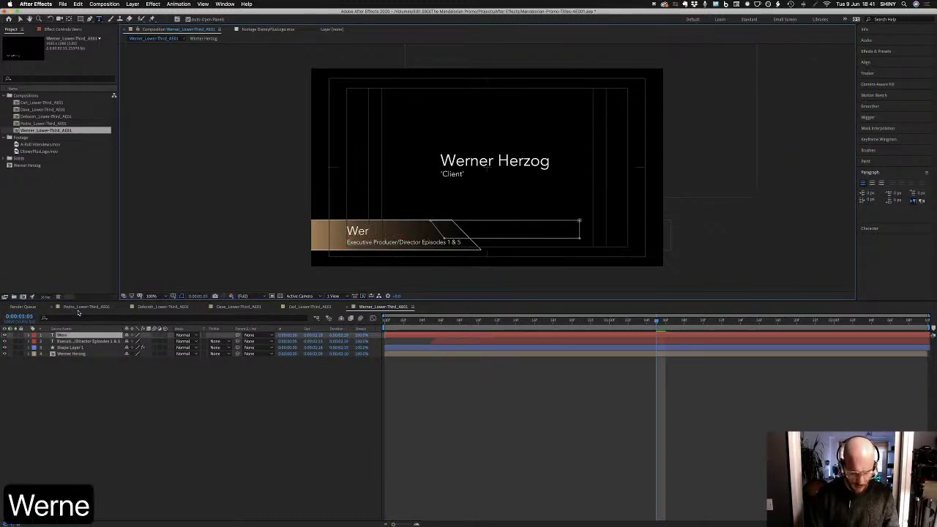
text(ner Herzog)
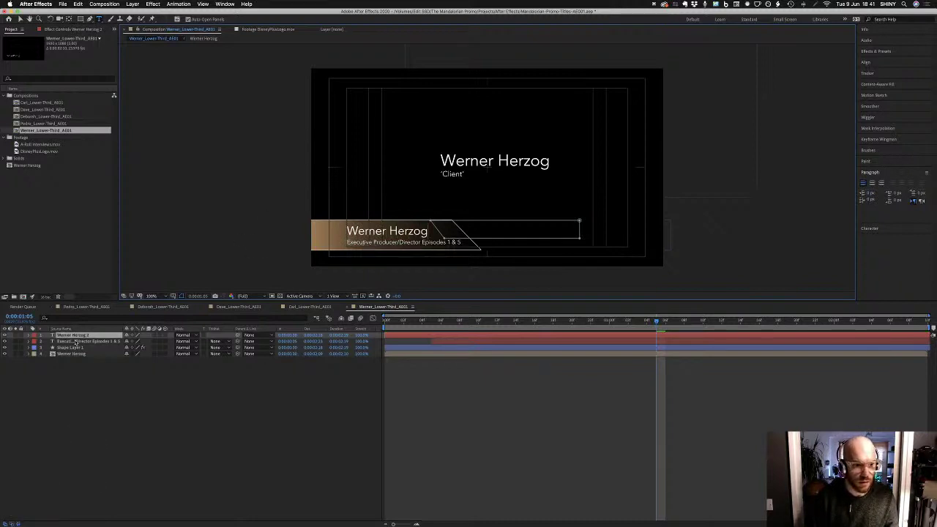
Replace the 'Executive Producer/Director Episodes 1 & 5' text with 'Client' in single quotation marks
click(75, 343)
click(60, 329)
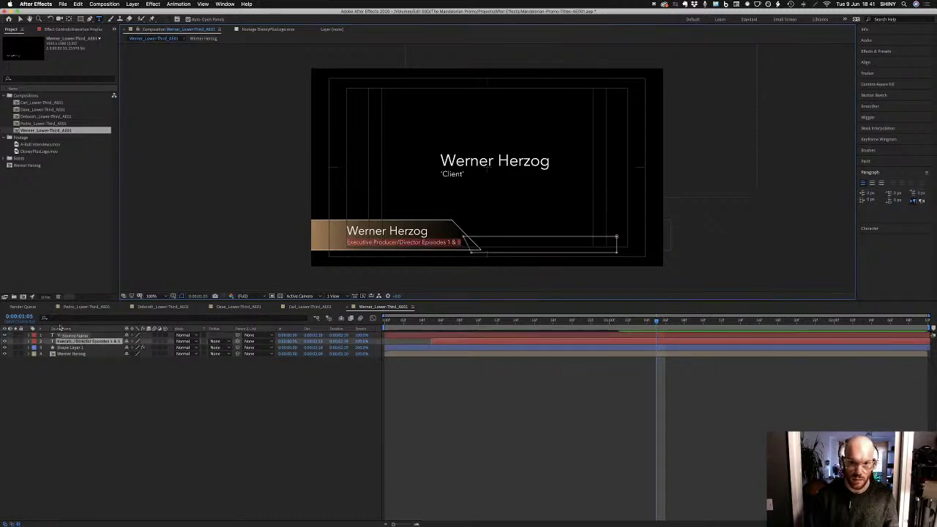
key(Return)
text('Clie)
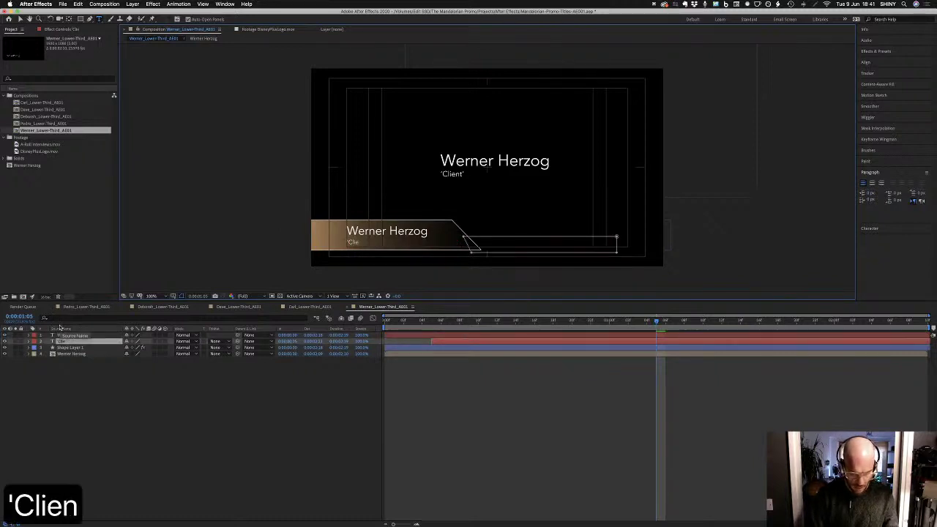
text(nt')
key(Return)
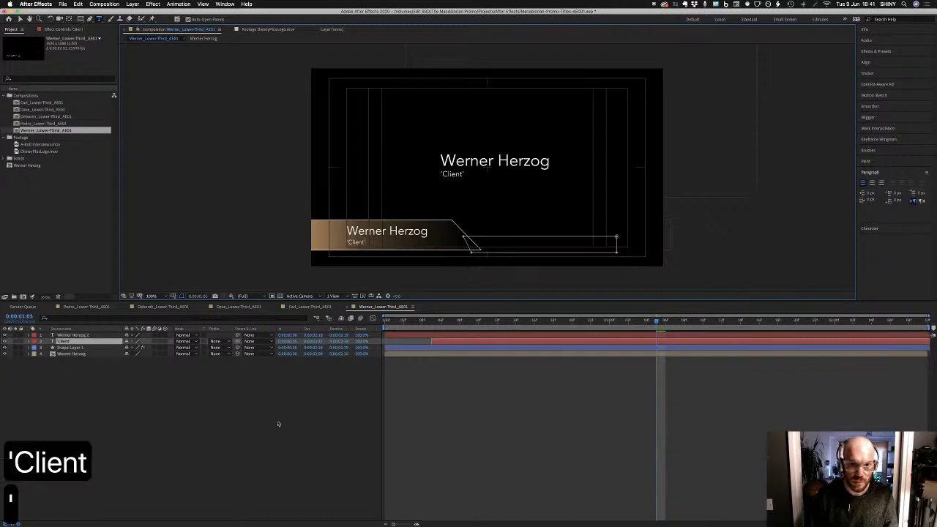
click(179, 408)
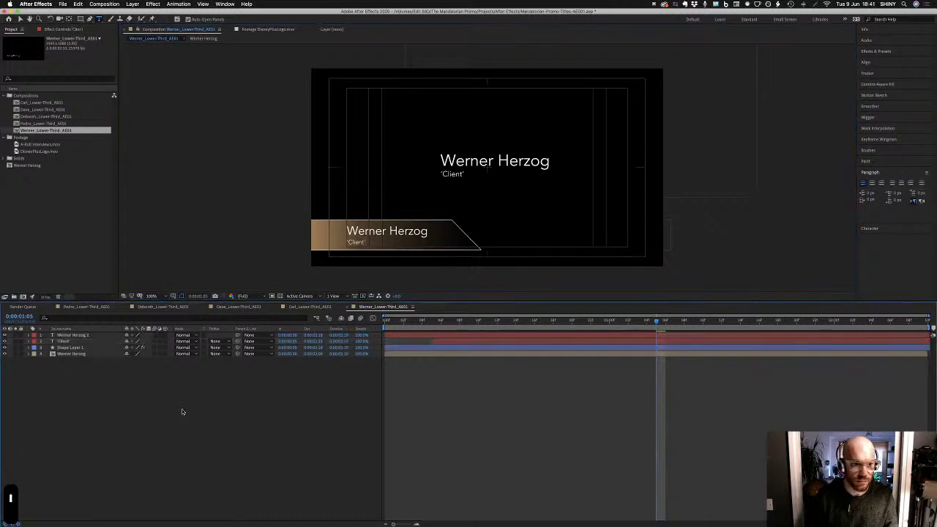
Delete the nested Werner Herzog comp from the project, removing its layer from the lower third
click(80, 354)
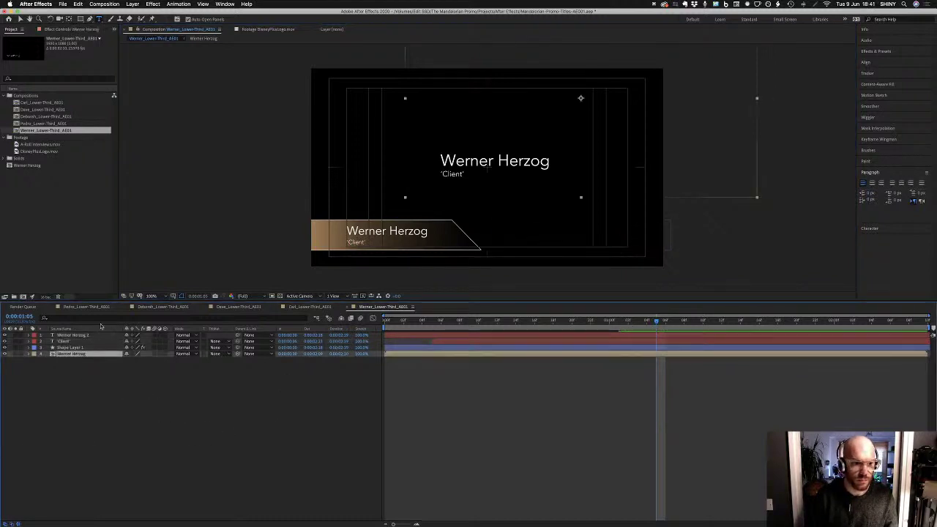
click(27, 166)
key(BackSpace)
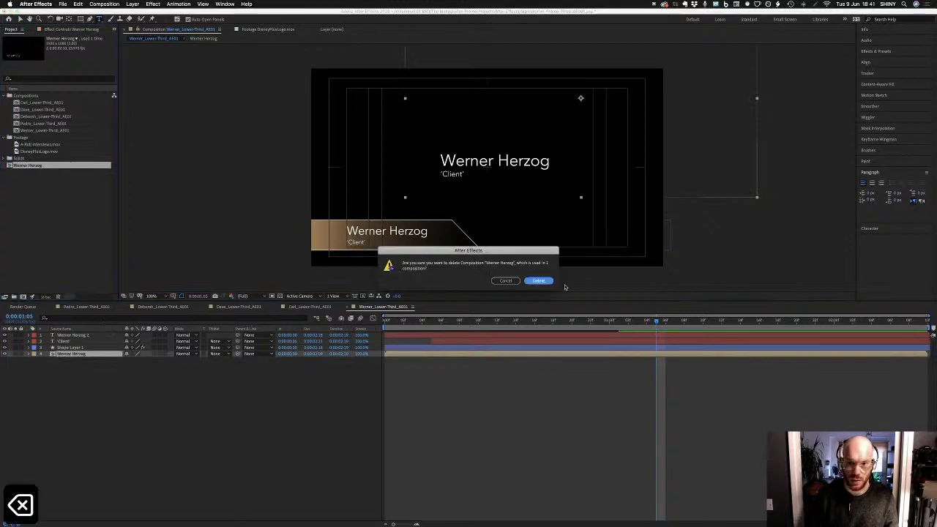
click(545, 281)
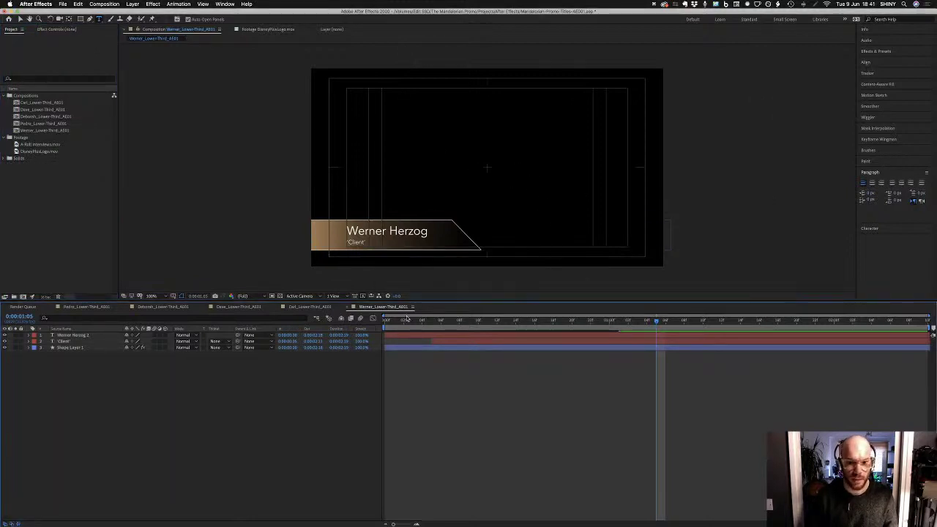
At 0:00:00:00, move the mask on the Werner Herzog 2 layer slightly right so it uncovers the whole word 'Werner'
drag(407, 319, 384, 320)
click(422, 336)
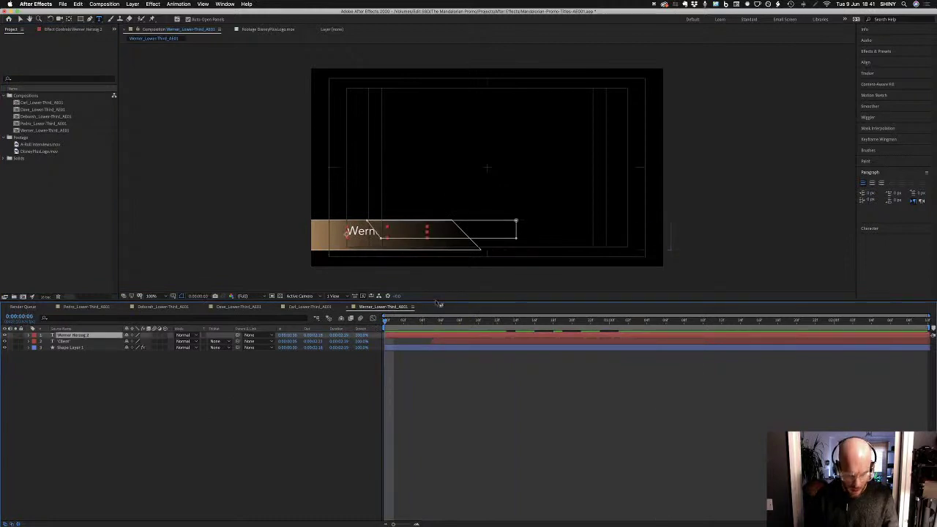
key(v)
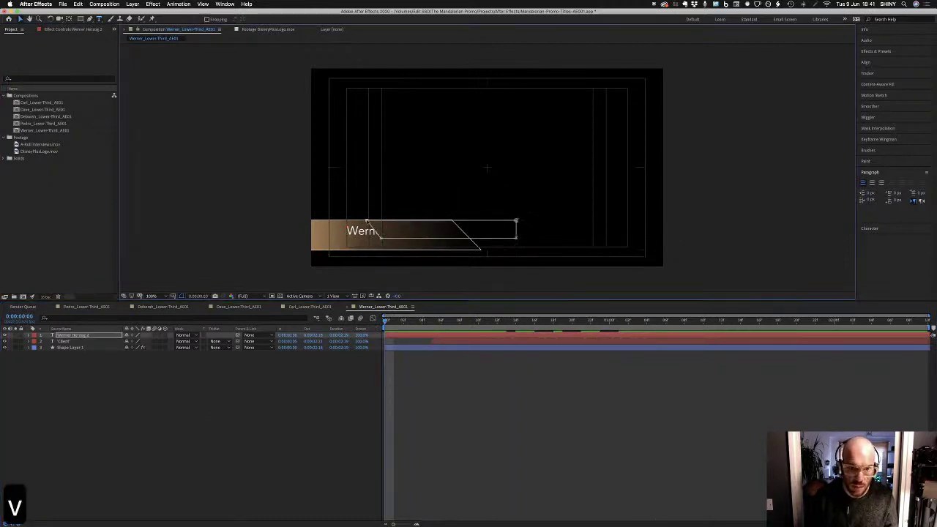
click(400, 232)
mouse_move(401, 232)
mouse_down()
mouse_move(424, 231)
mouse_move(412, 229)
mouse_up()
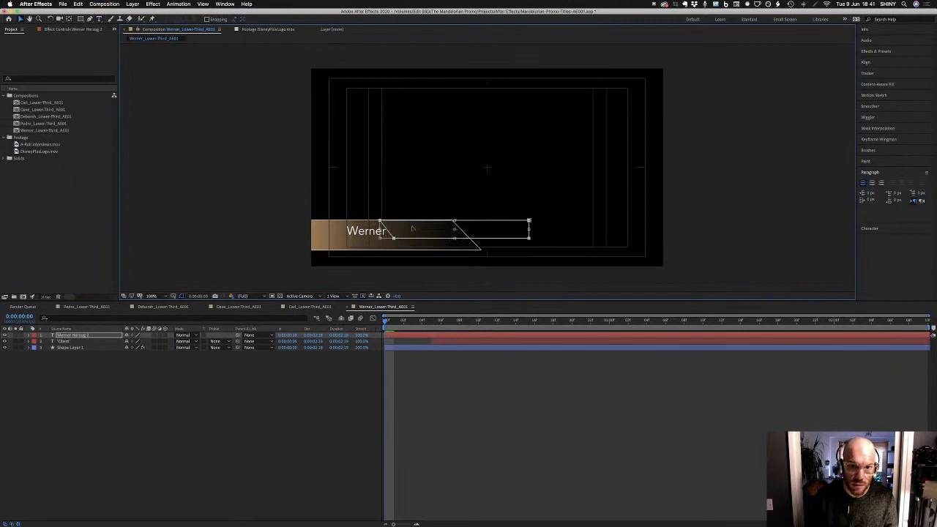
Preview the Werner Herzog reveal, shift the 'Client' layer later to start at 0:00:00:10, and play back the new timing
click(427, 386)
key(KP_0)
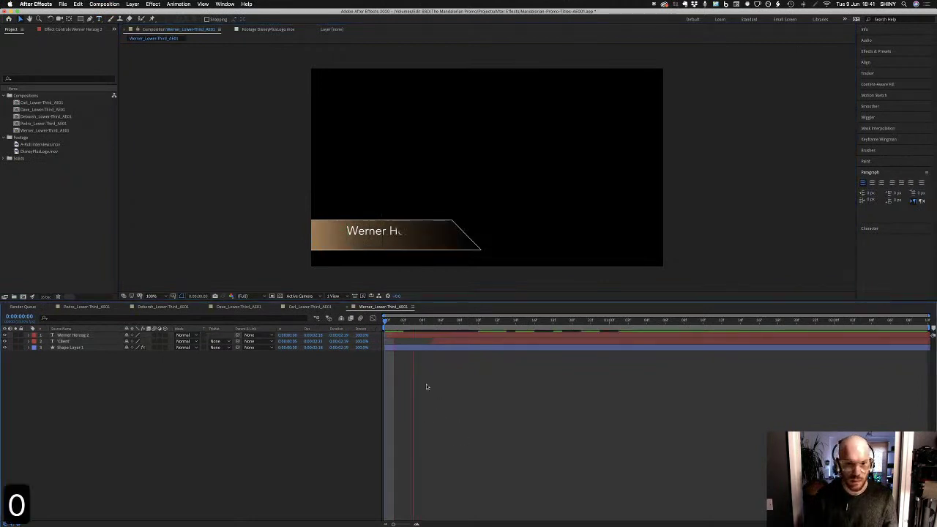
key(space)
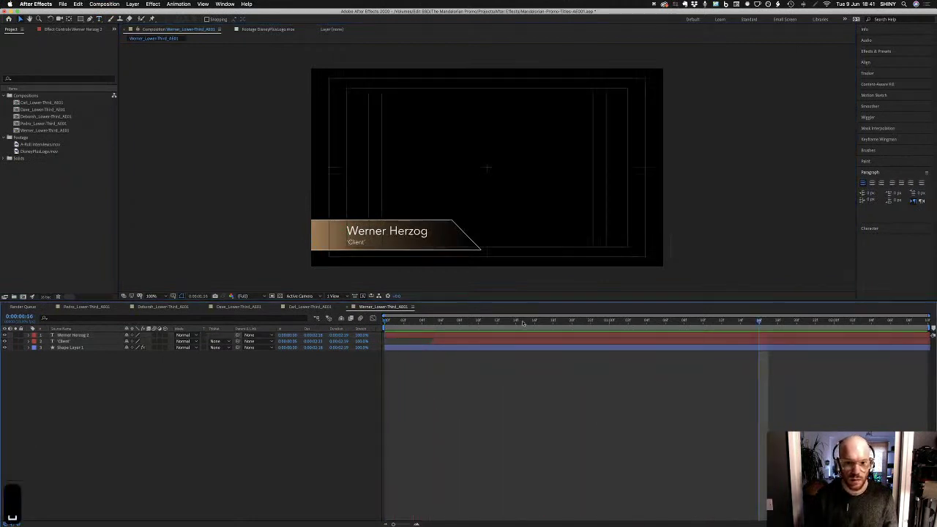
drag(470, 345, 508, 345)
key(KP_0)
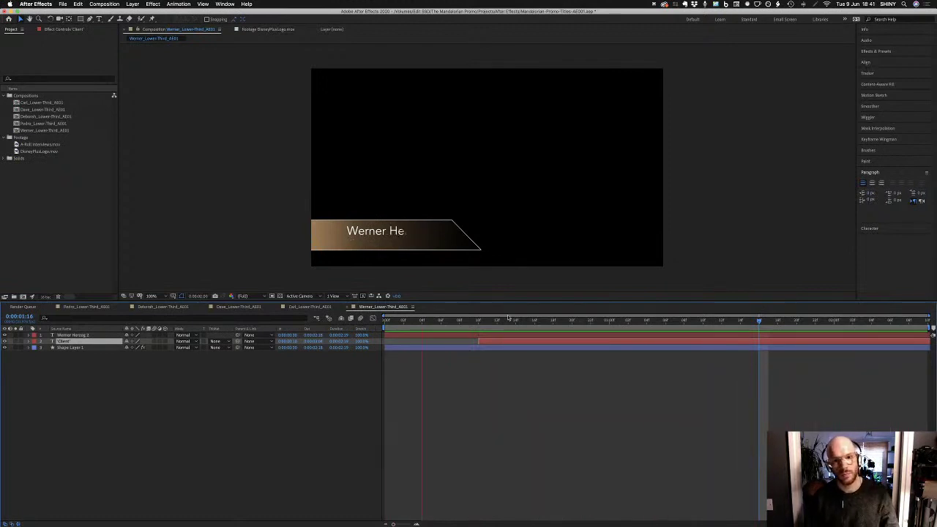
key(space)
click(341, 429)
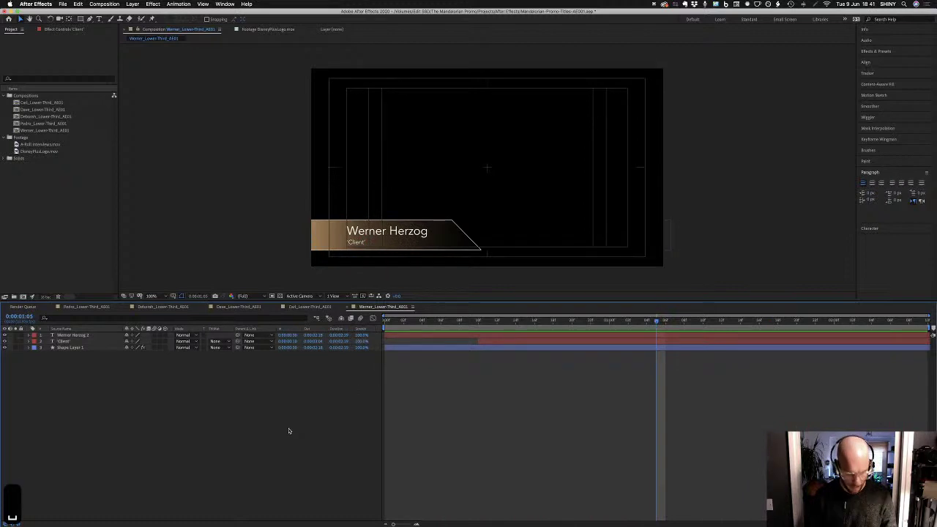
Save the project and select all five lower-third compositions in the Compositions folder
key(super+s)
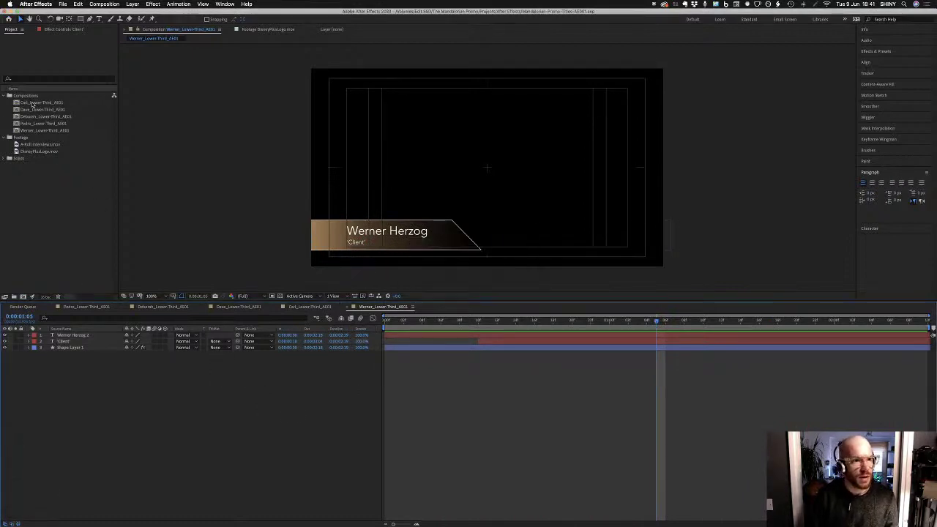
click(32, 105)
shift+click(34, 130)
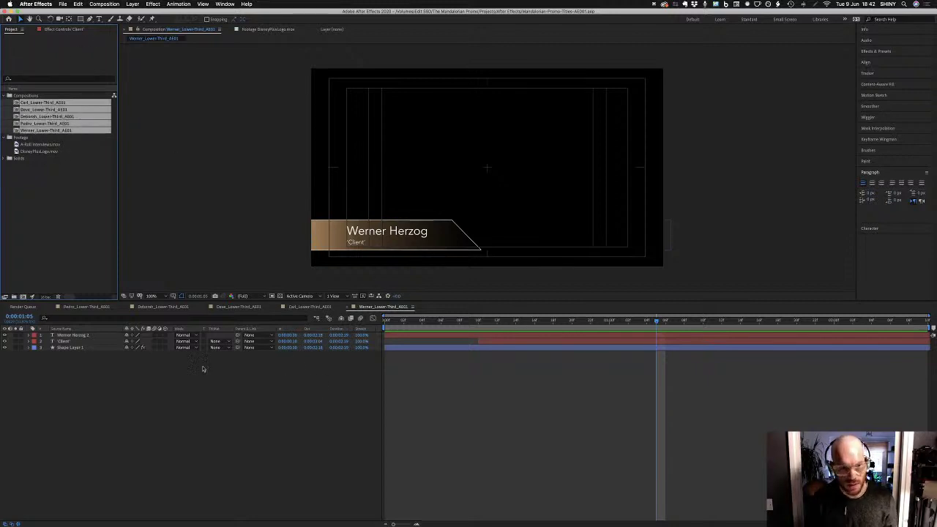
Turn on the transparency grid for the Pedro and Deborah lower thirds, and look through the Dave, Carl and Werner compositions
click(81, 306)
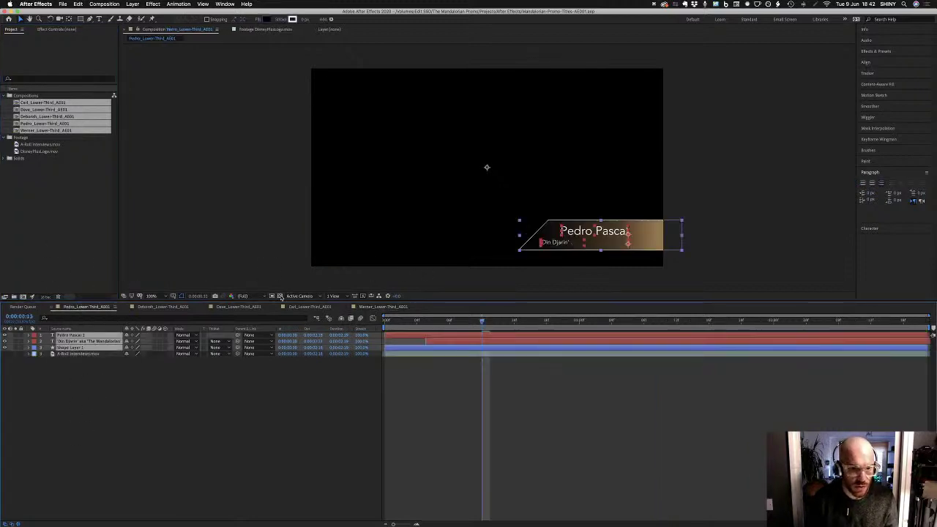
click(280, 295)
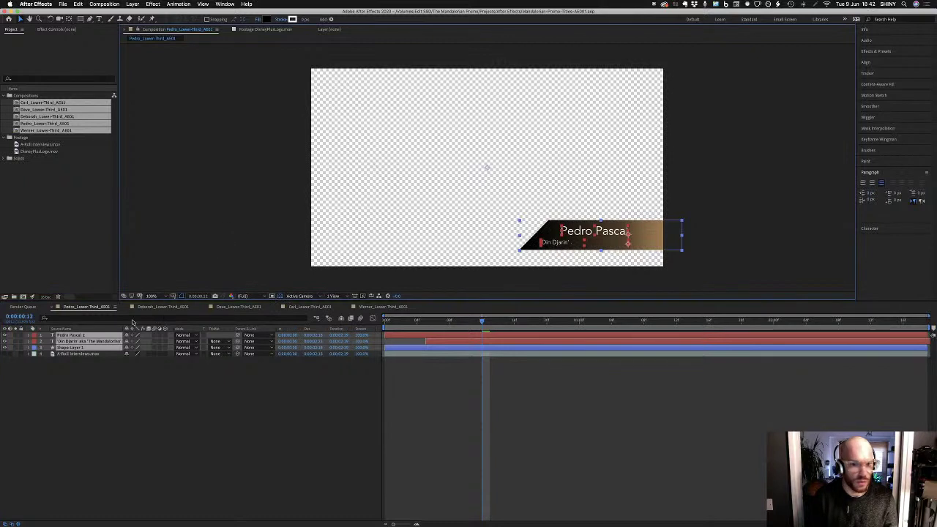
click(156, 307)
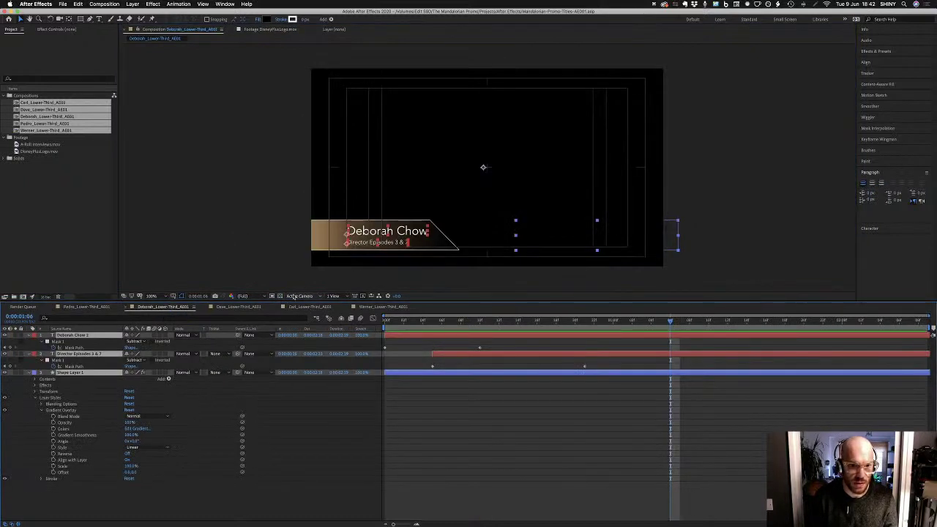
click(280, 297)
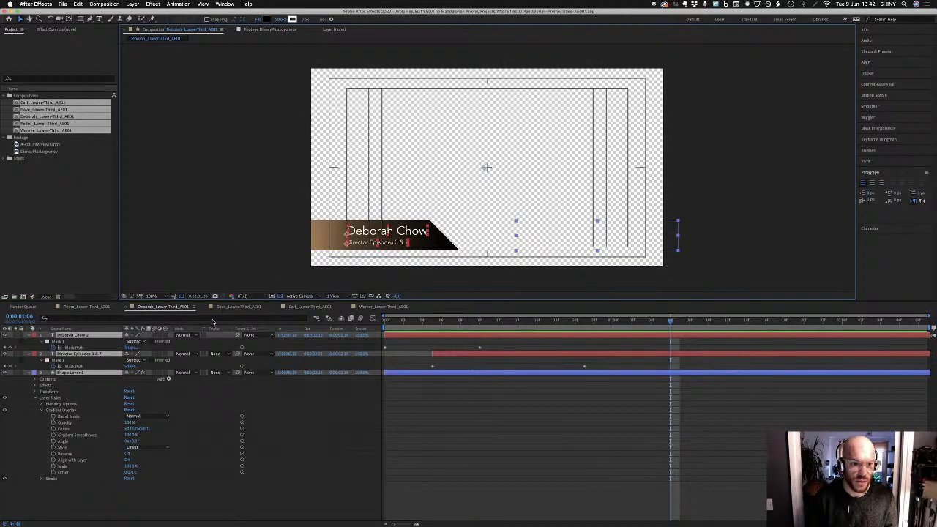
click(224, 307)
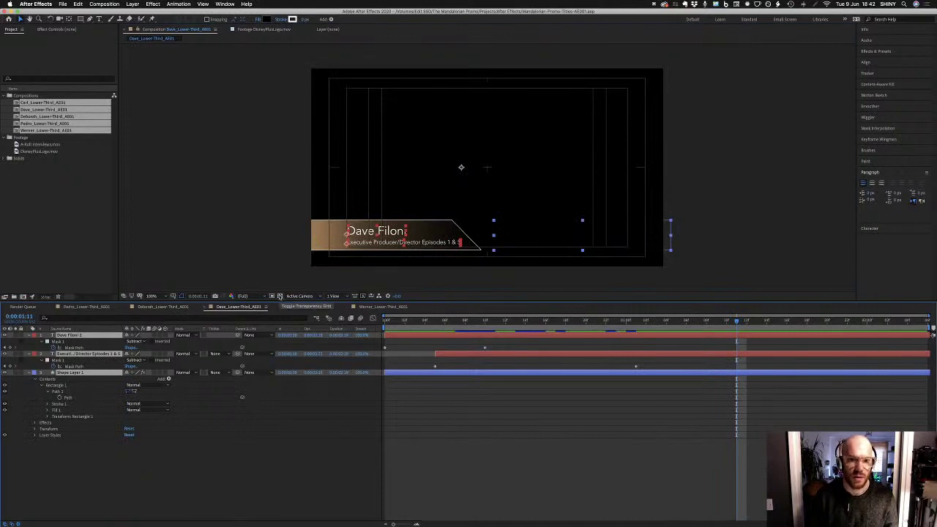
click(301, 307)
click(372, 308)
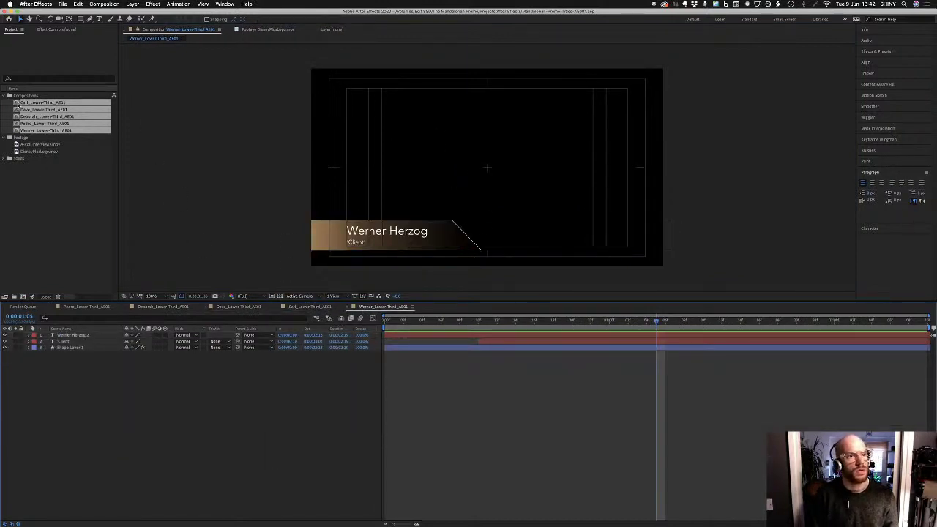
Send the five selected lower-third compositions to the Adobe Media Encoder queue
click(42, 86)
click(105, 4)
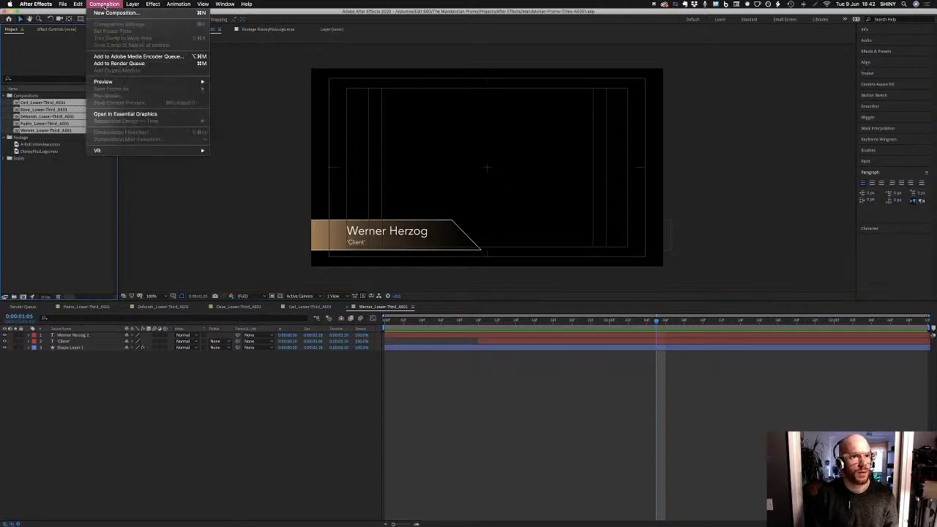
click(122, 56)
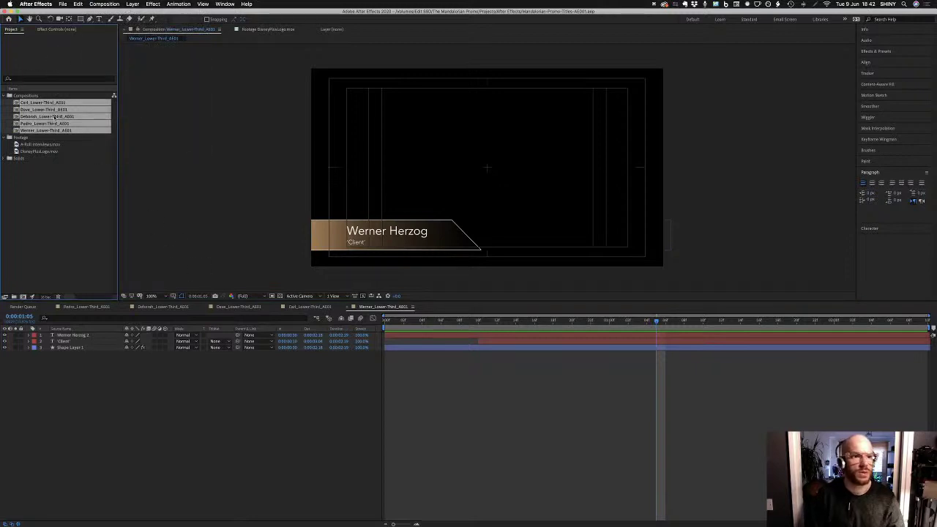
click(105, 5)
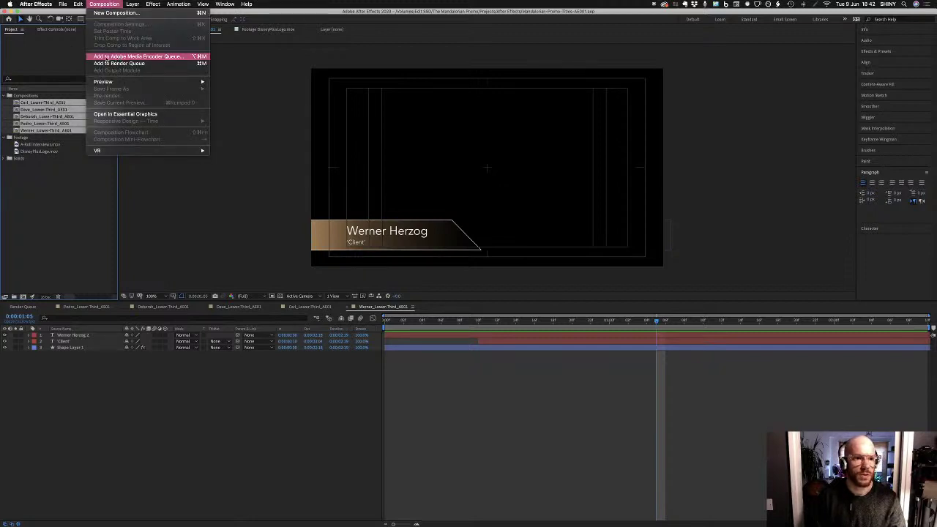
click(106, 58)
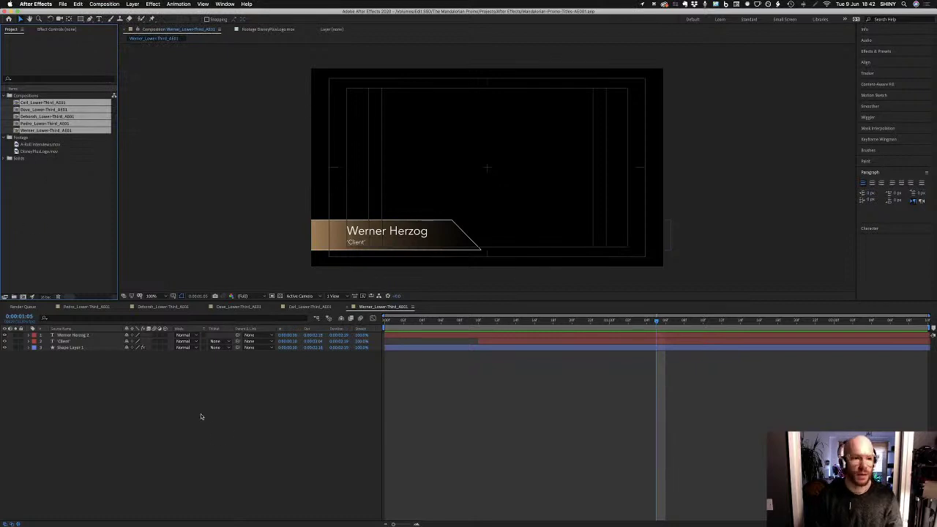
click(104, 220)
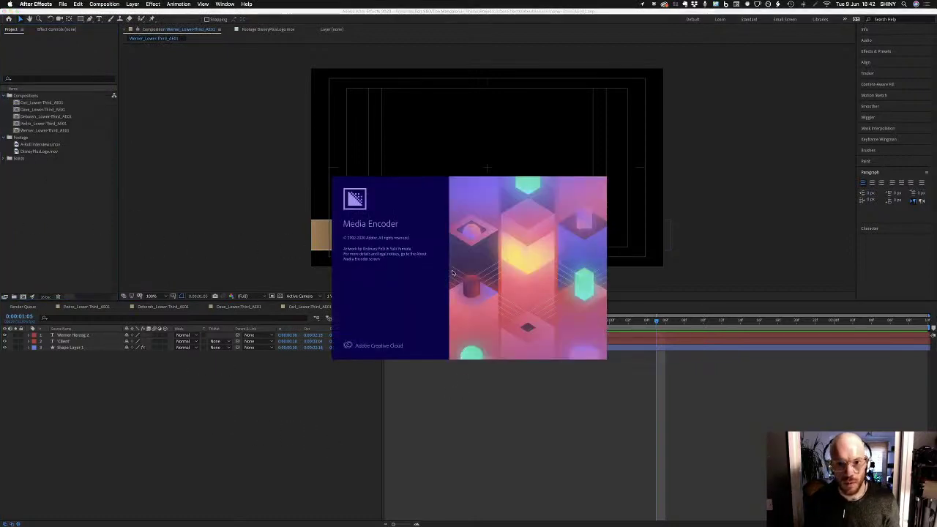
Switch to Premiere Pro and undo the replacement of the Werner Herzog title with a linked After Effects composition
key(super+Tab)
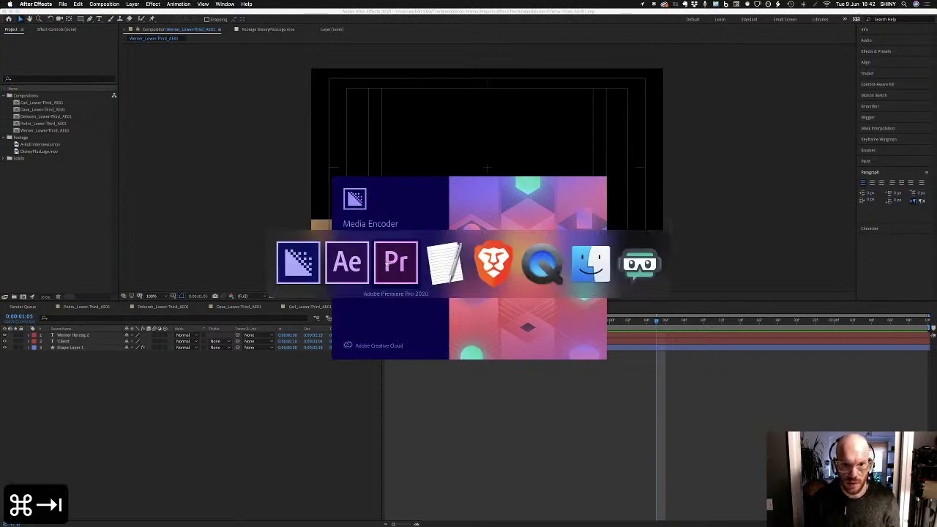
click(395, 265)
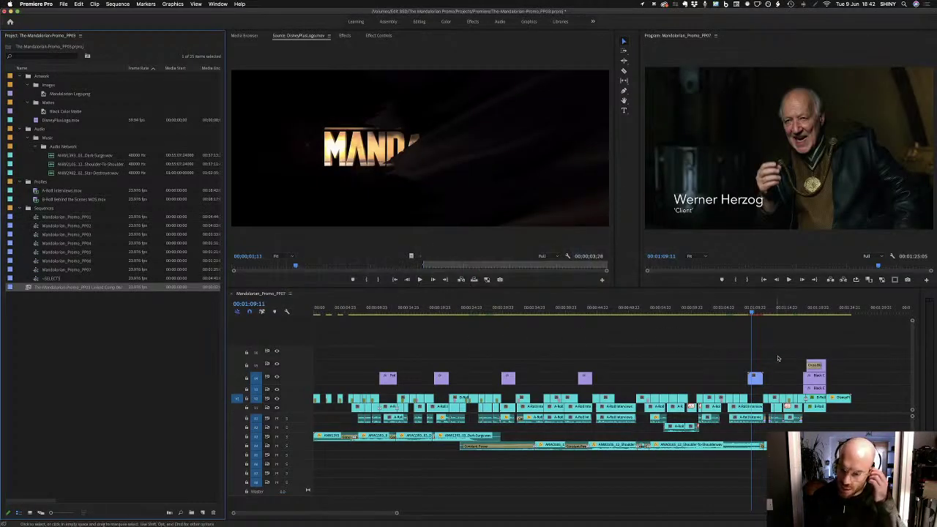
key(super+z)
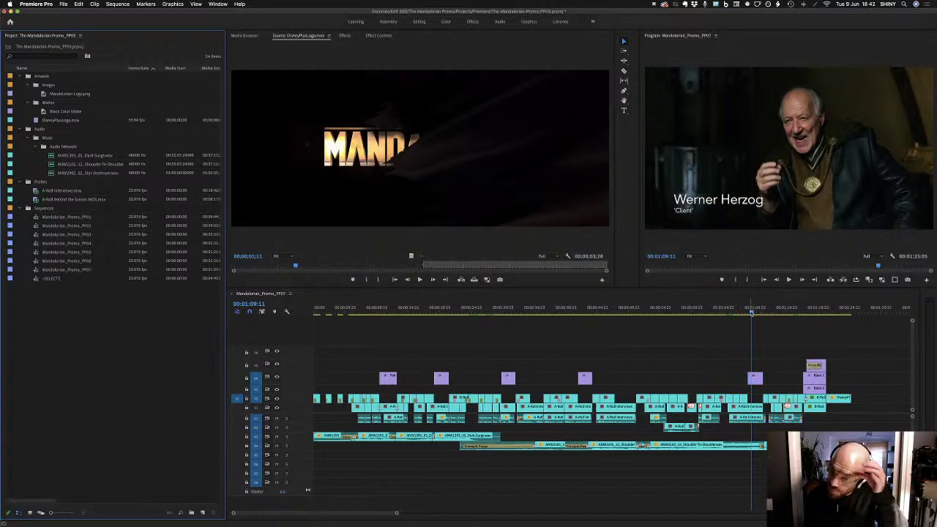
Go to 00:01:21:01 in the Mandalorian_Promo_PP07 sequence and select the end edit point of the Mandalorian logo clip
drag(751, 313, 826, 320)
click(826, 363)
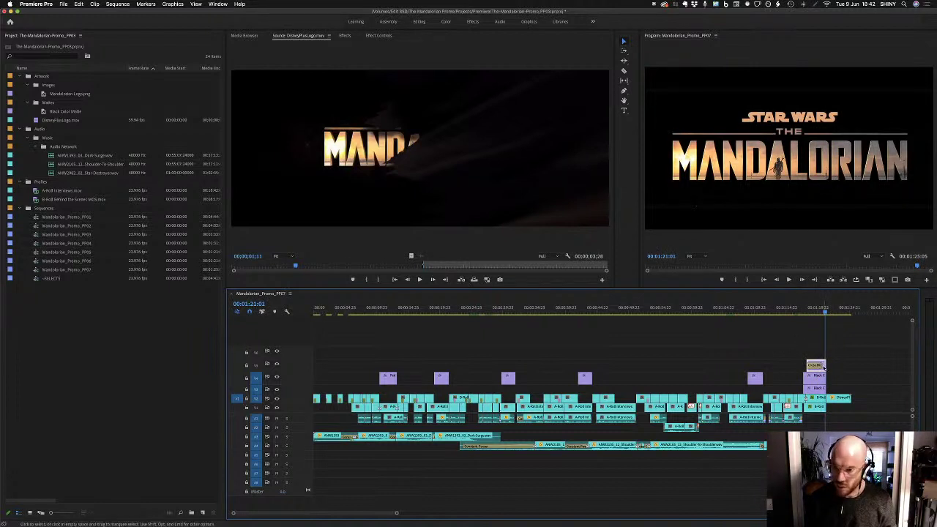
right_click(824, 367)
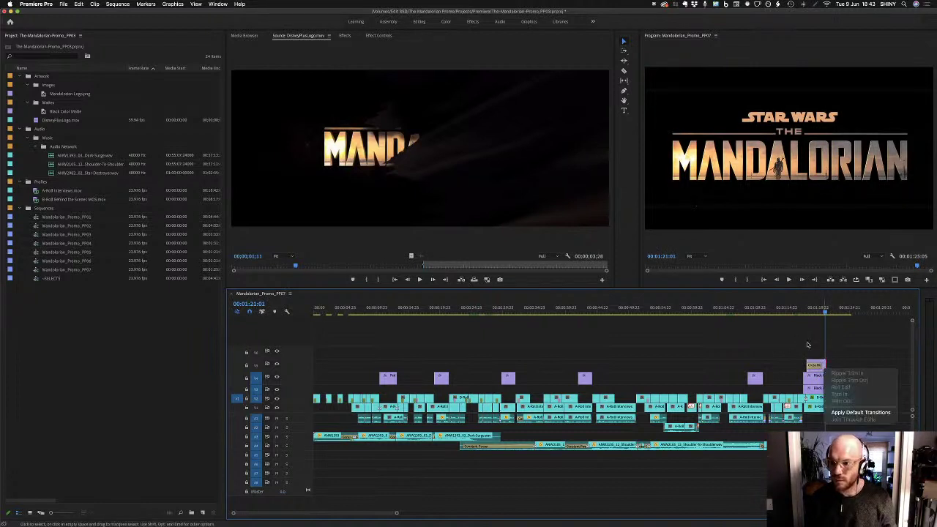
key(Escape)
key(equal)
key(equal)
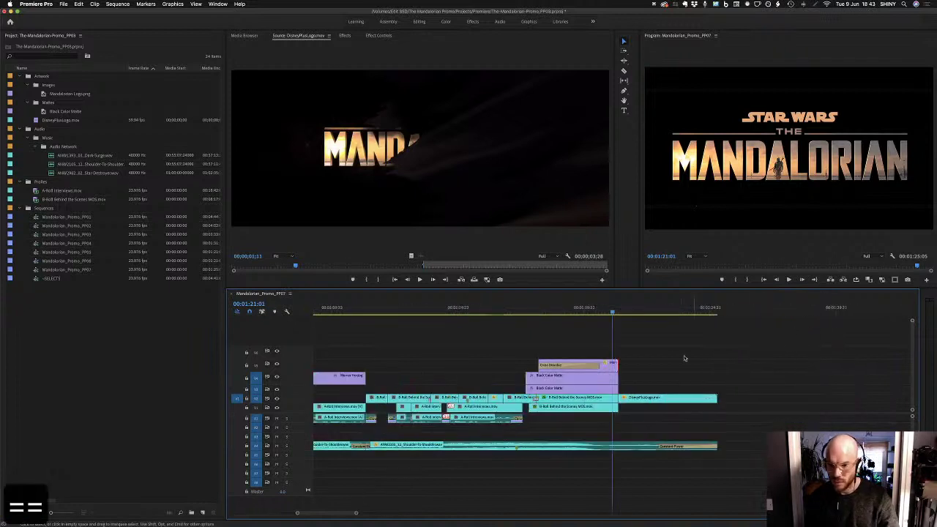
Replace the Mandalorian logo clip with a linked After Effects composition and rename that composition Logo-Reveal-AE
right_click(608, 371)
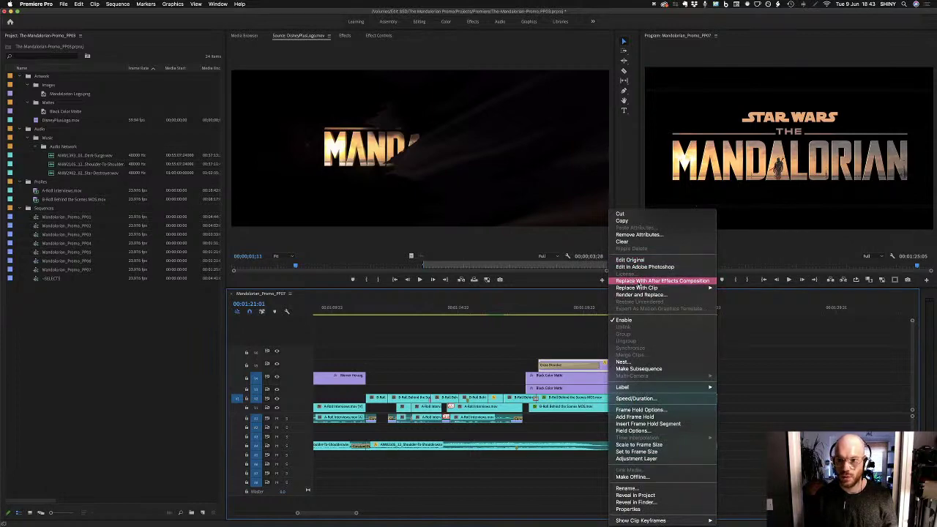
click(639, 282)
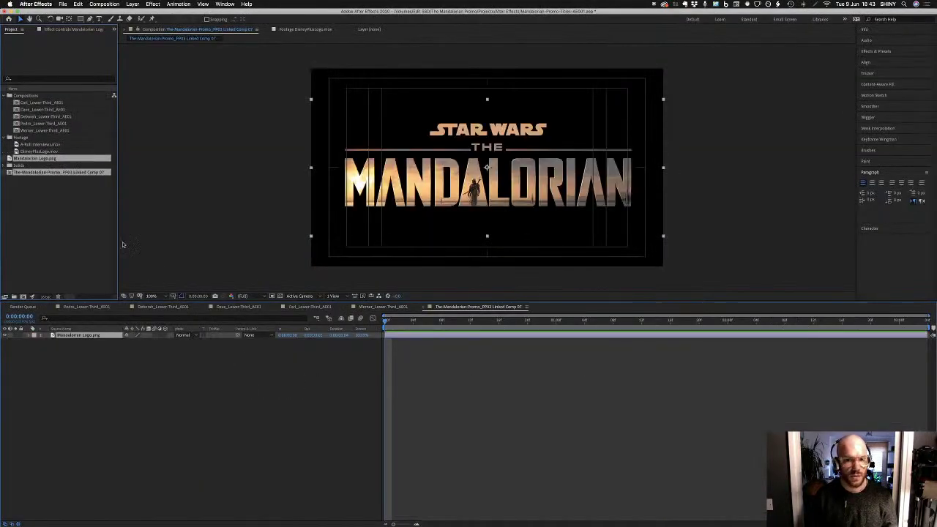
click(33, 194)
click(38, 173)
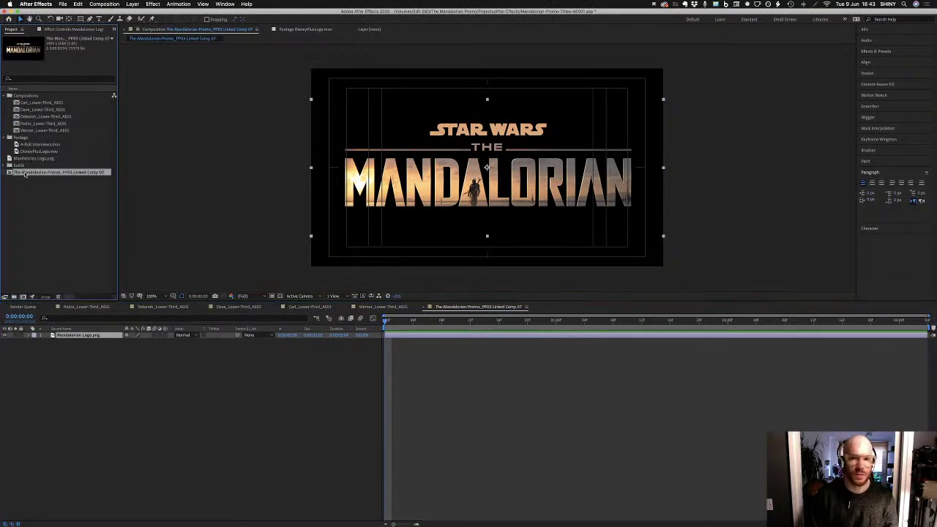
key(Return)
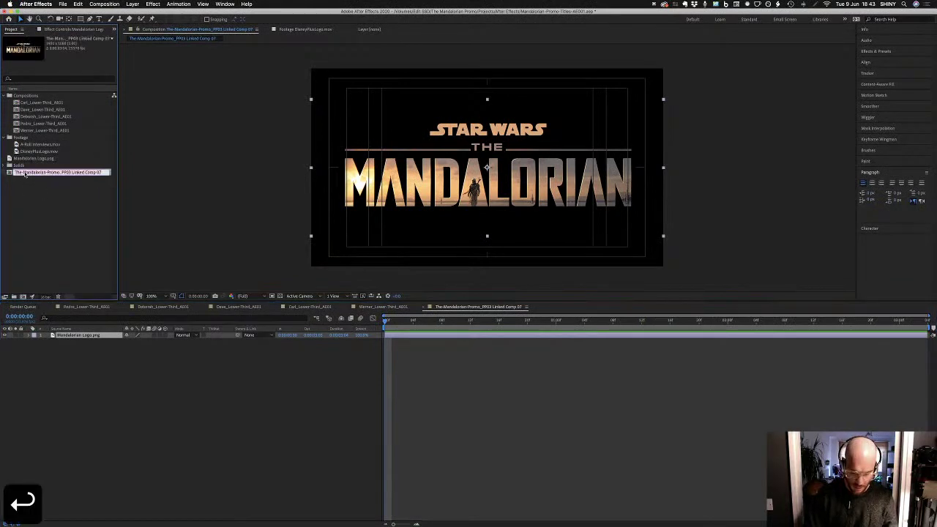
text(Lo)
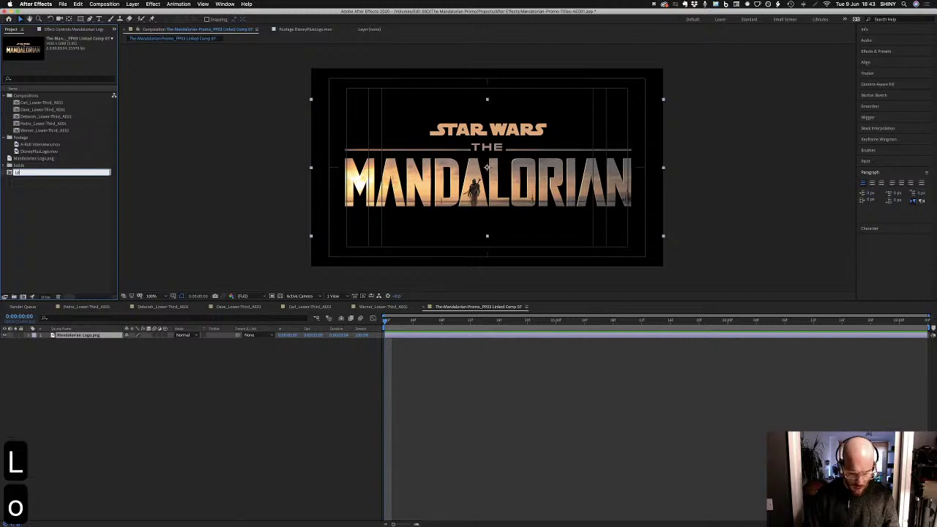
text(go-Reveal)
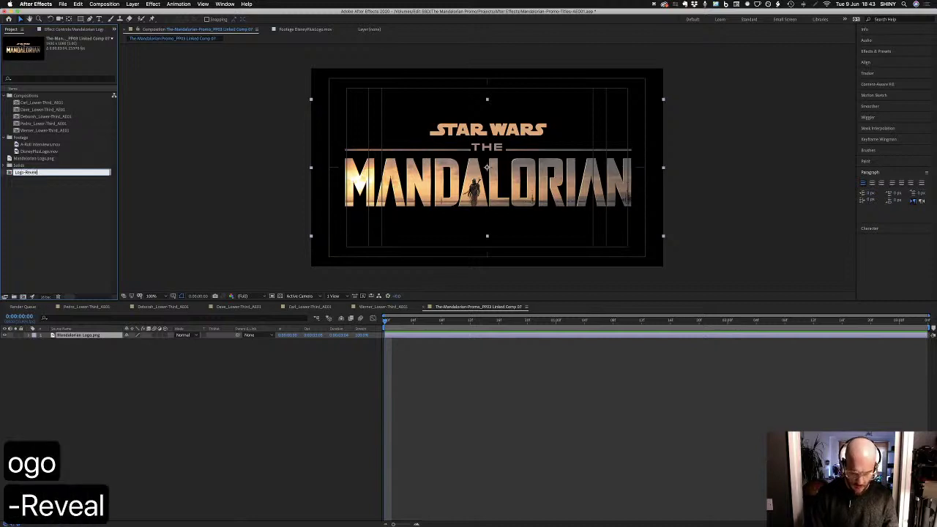
text(-AE01)
key(Return)
Correct the logo composition's name to Logo-Reveal-AE01 and move it into the Compositions folder
key(super+alt+m)
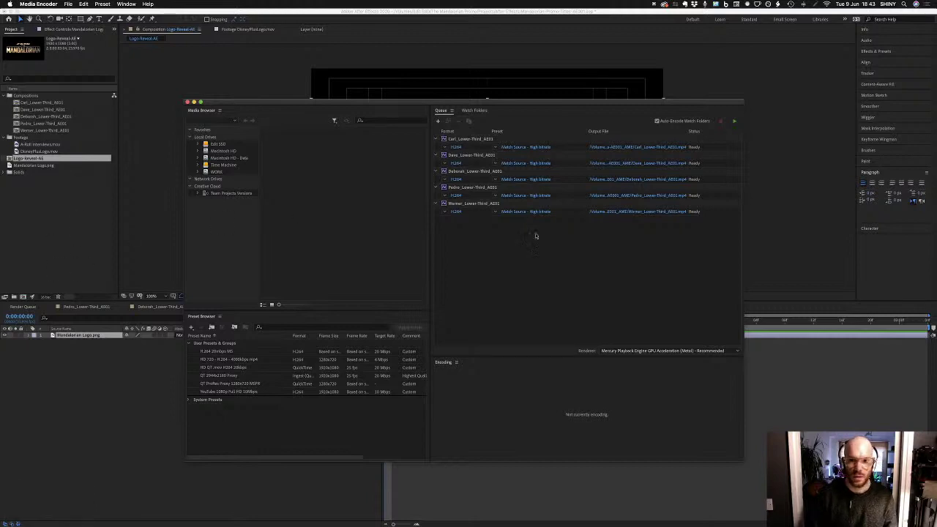
click(87, 203)
key(Return)
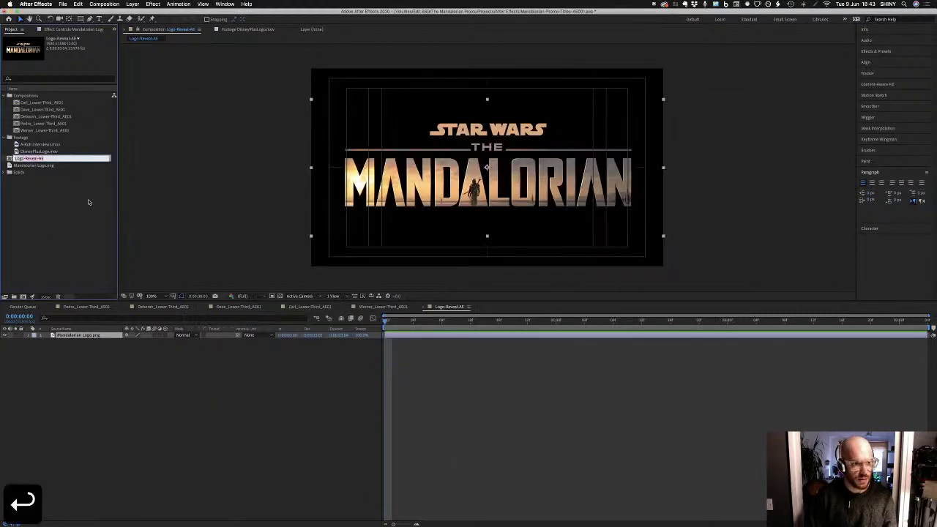
key(Right)
text(01)
key(Return)
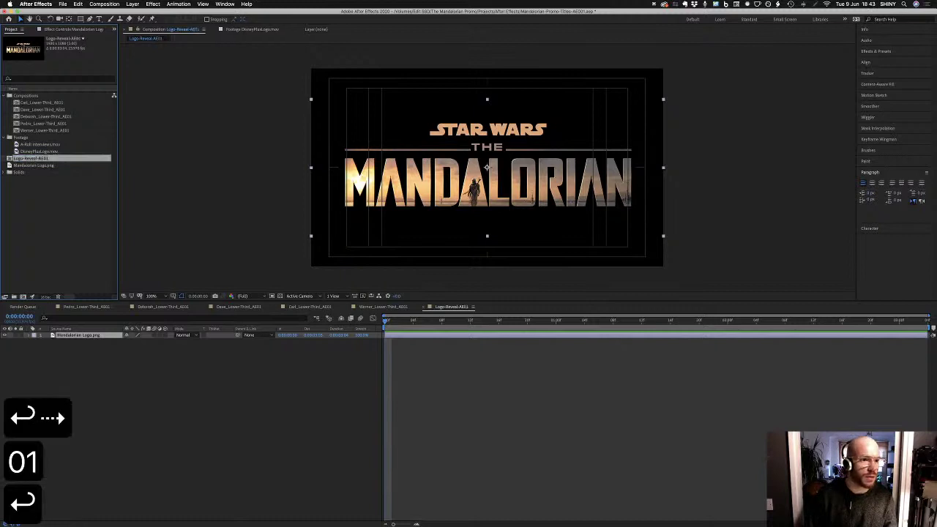
drag(9, 159, 21, 96)
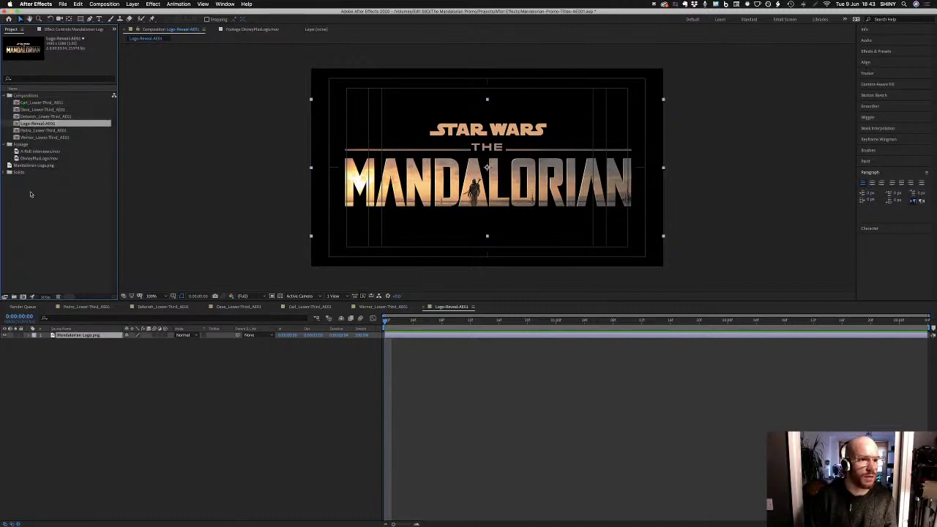
Create a new project folder named Assets at the root level of the project
click(11, 265)
click(15, 297)
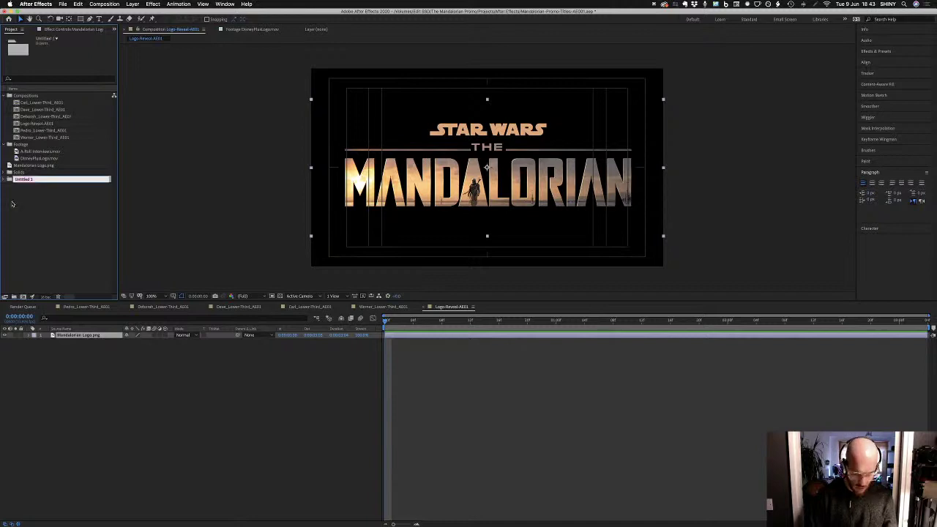
text(Assets)
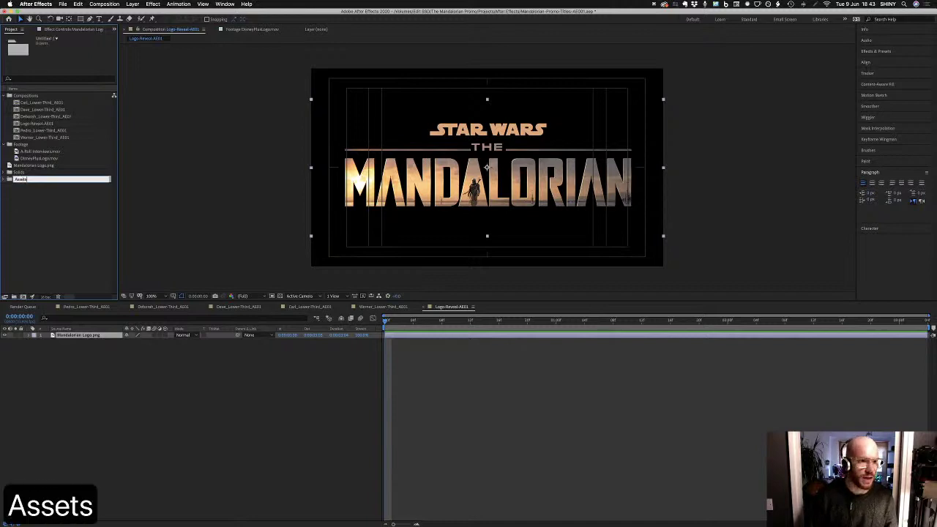
key(Return)
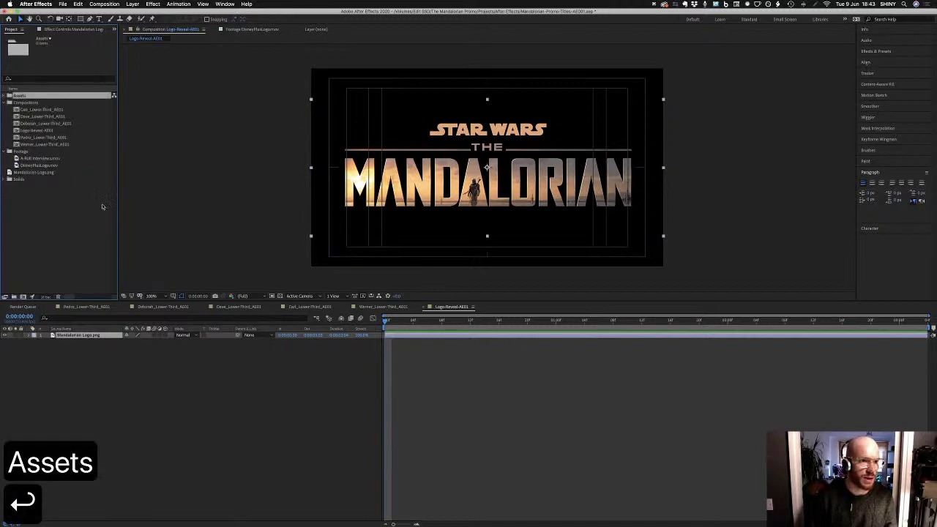
Create an Images subfolder inside Assets and move Mandalorian Logo.png into it
click(14, 296)
text(Images)
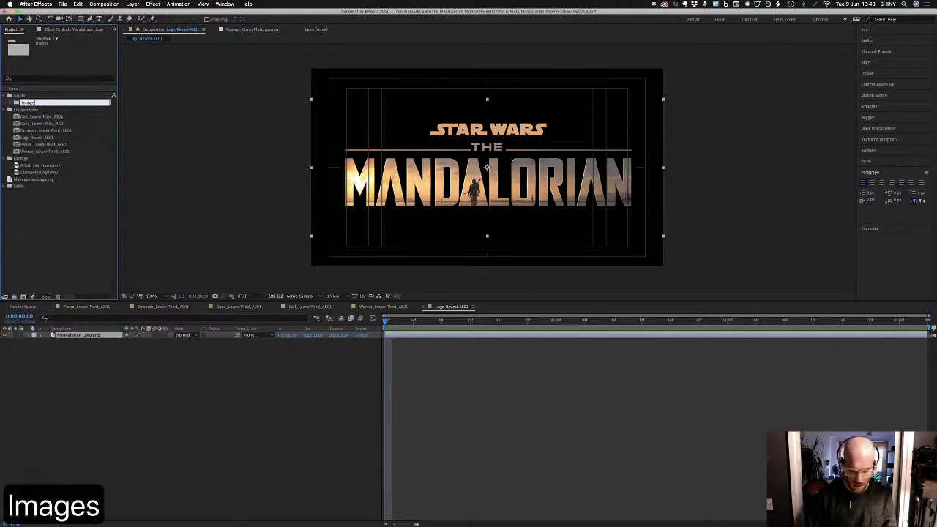
key(Return)
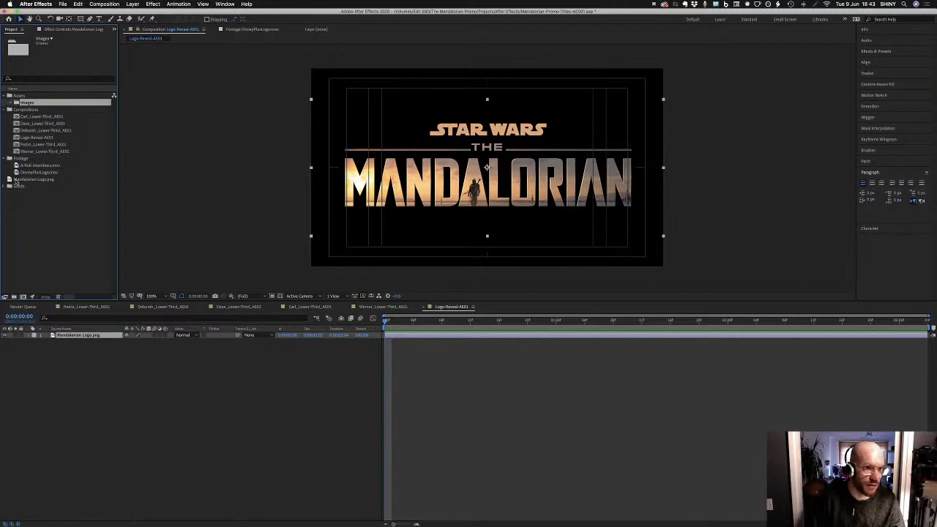
drag(9, 179, 28, 103)
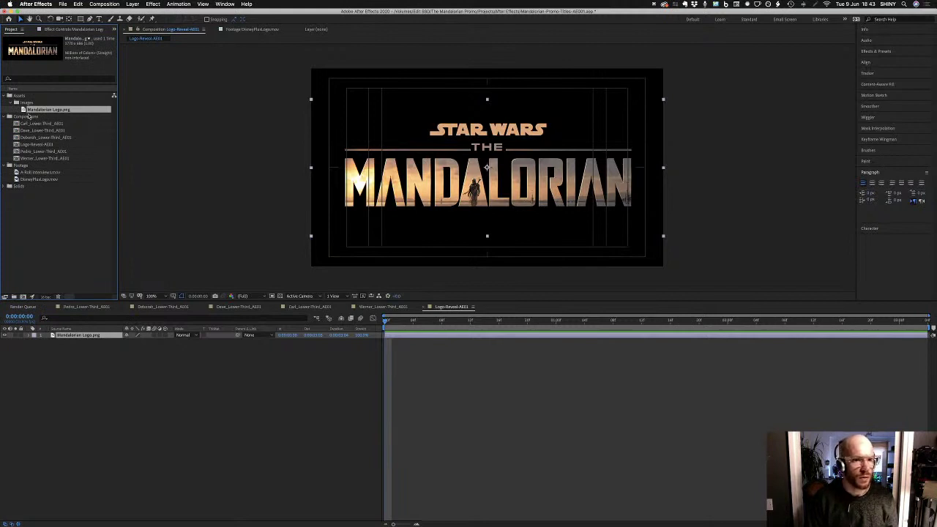
click(235, 413)
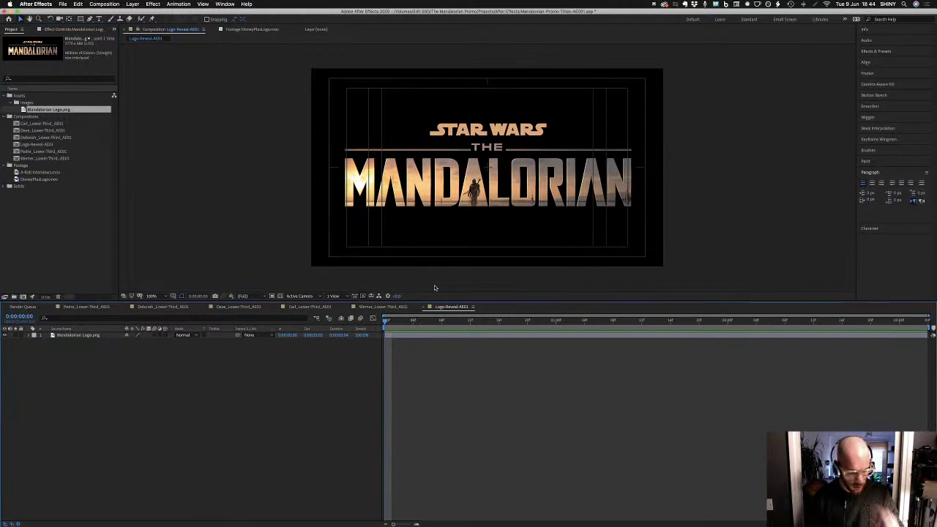
Switch to Media Encoder and set the format of all five queued lower-third exports to QuickTime
key(super+Tab)
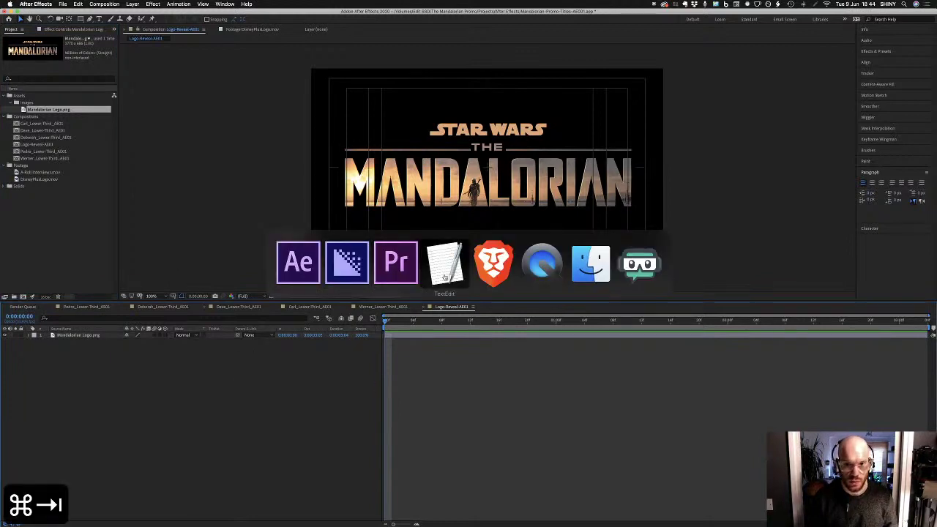
click(351, 270)
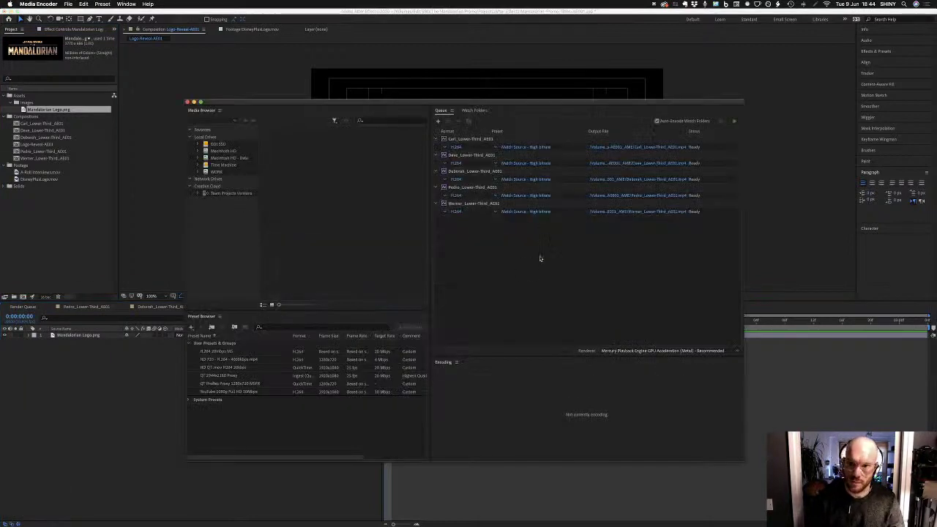
click(471, 140)
shift+click(471, 212)
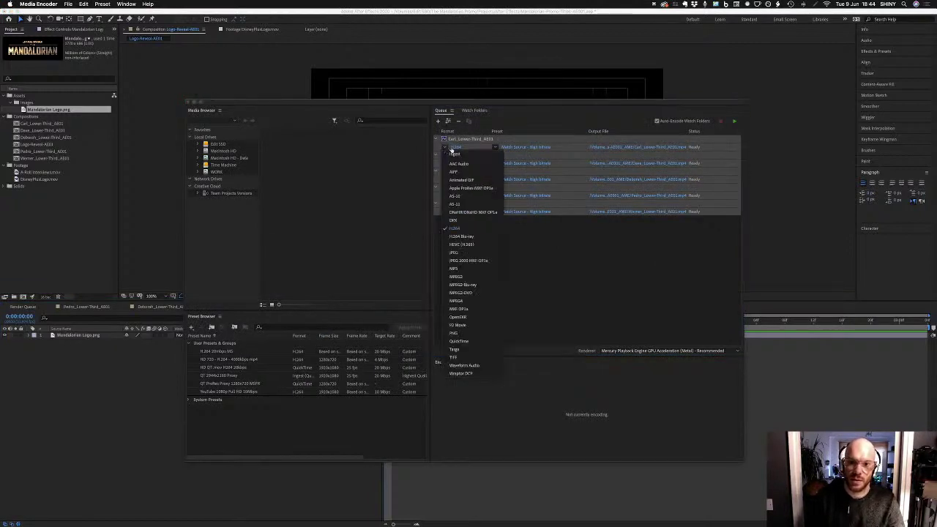
click(469, 341)
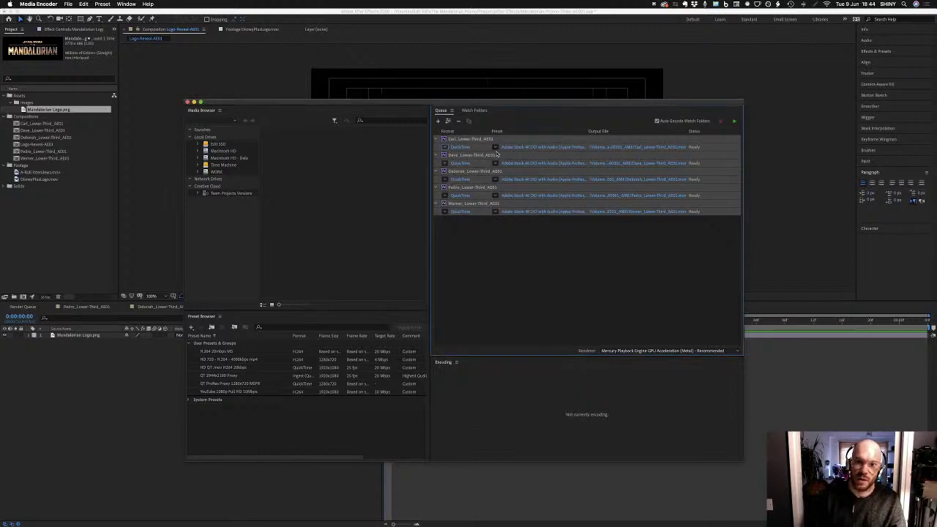
Open the export settings for the selected lower thirds and set the video codec to Apple ProRes 4444
click(497, 148)
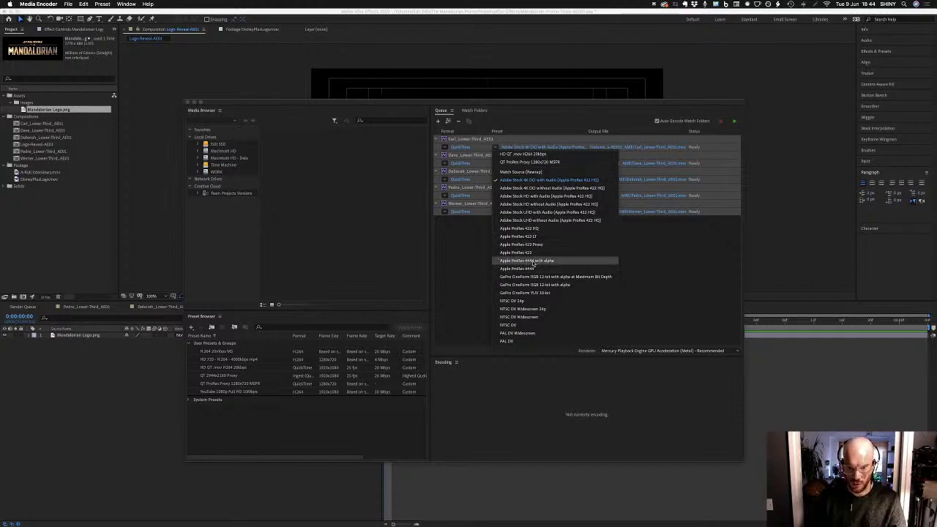
click(474, 253)
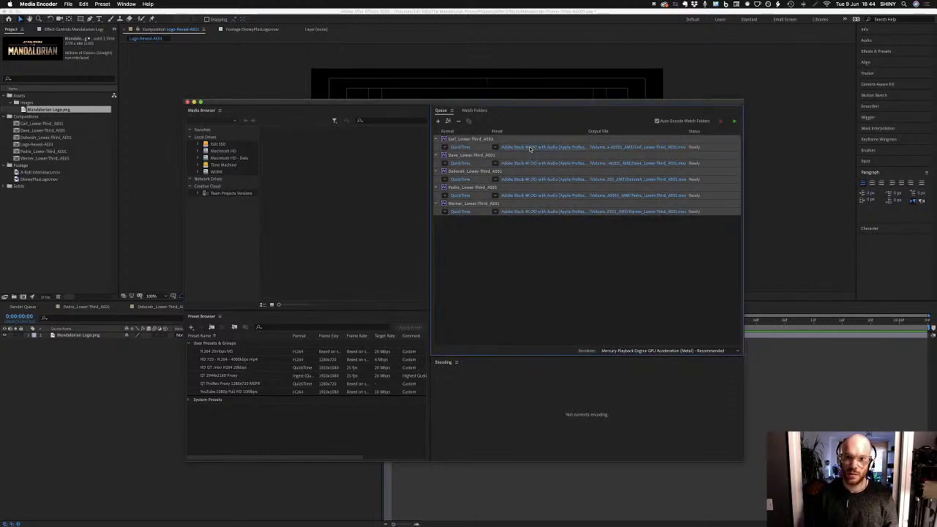
click(531, 147)
click(536, 293)
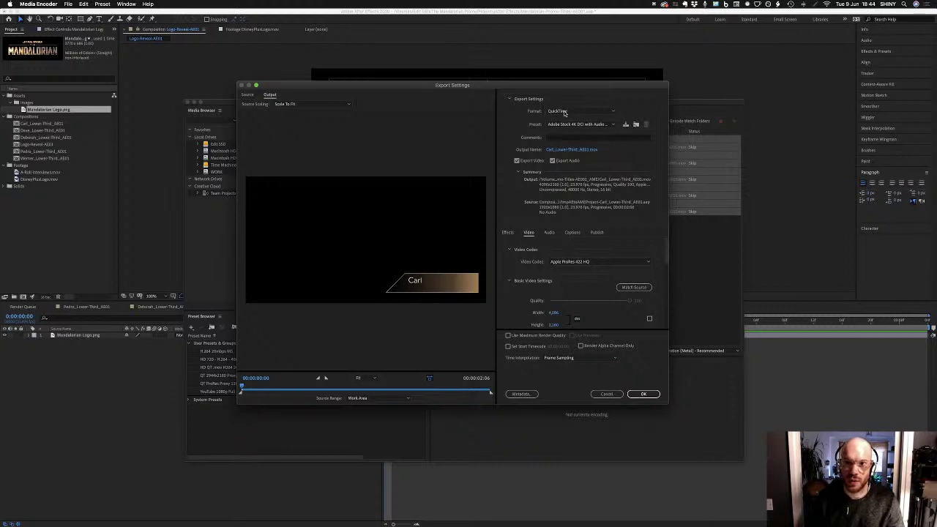
click(583, 263)
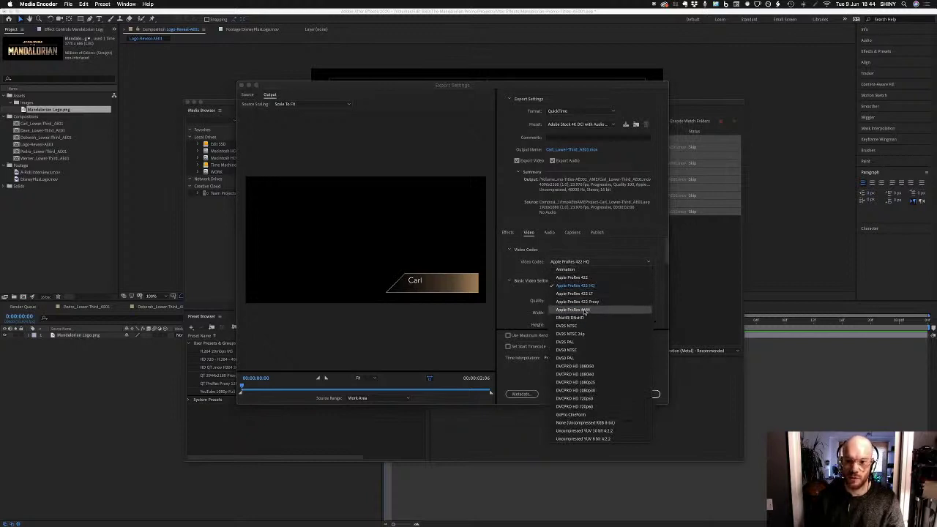
click(587, 310)
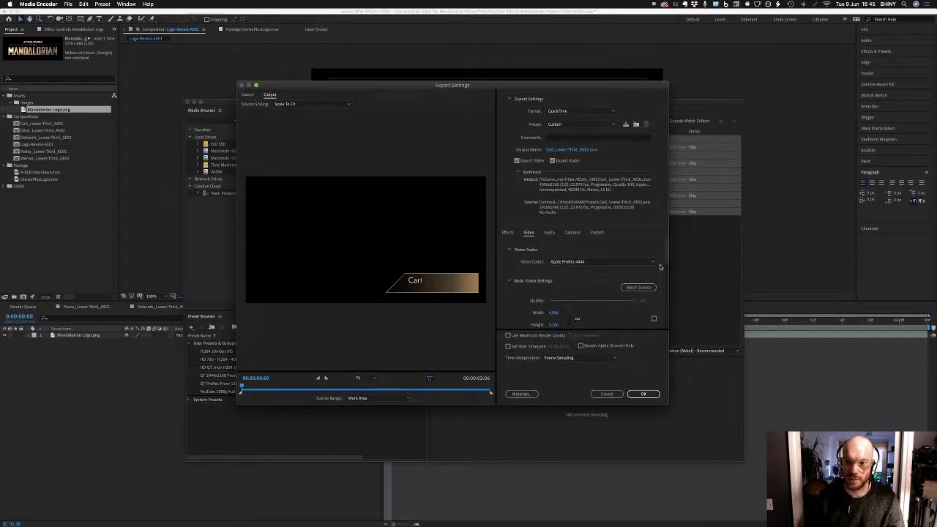
Match the basic video settings of the lower-third exports to their source
scroll(668, 243, down, 1)
scroll(668, 242, up, 1)
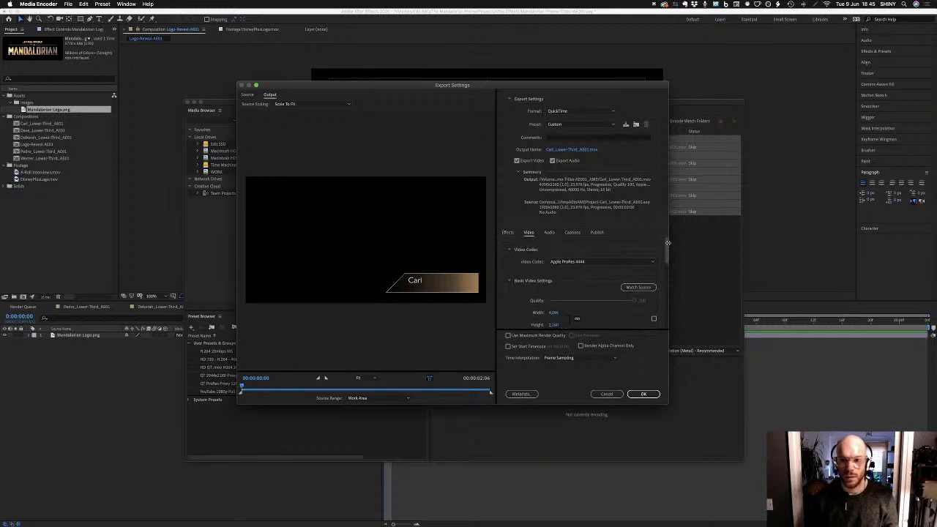
scroll(645, 278, down, 1)
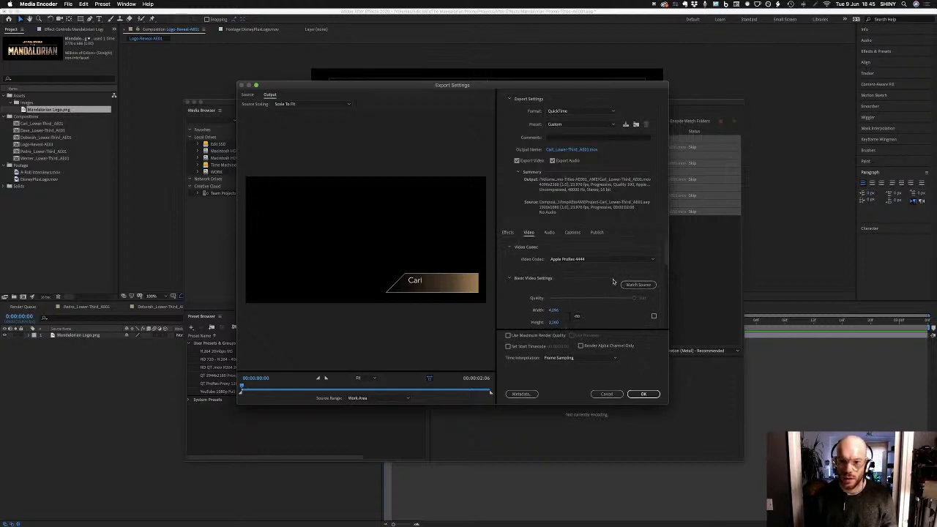
click(640, 285)
scroll(645, 285, up, 1)
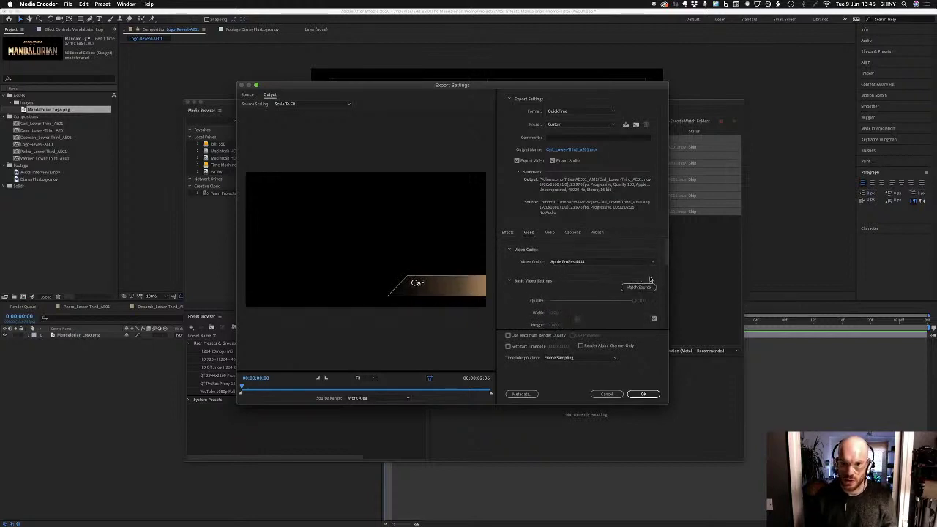
Set the export depth to 8-bpc + alpha, disable audio export and apply the settings to the queued lower thirds
drag(664, 251, 662, 283)
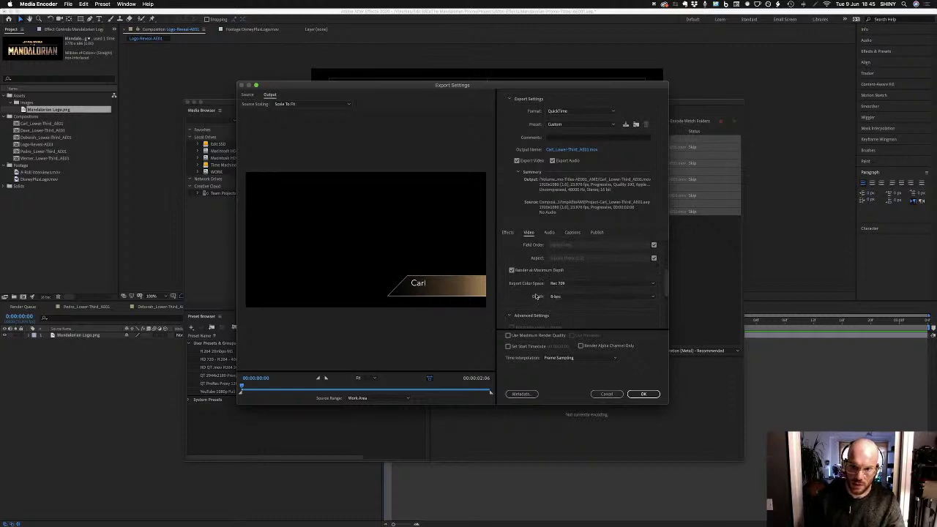
click(566, 298)
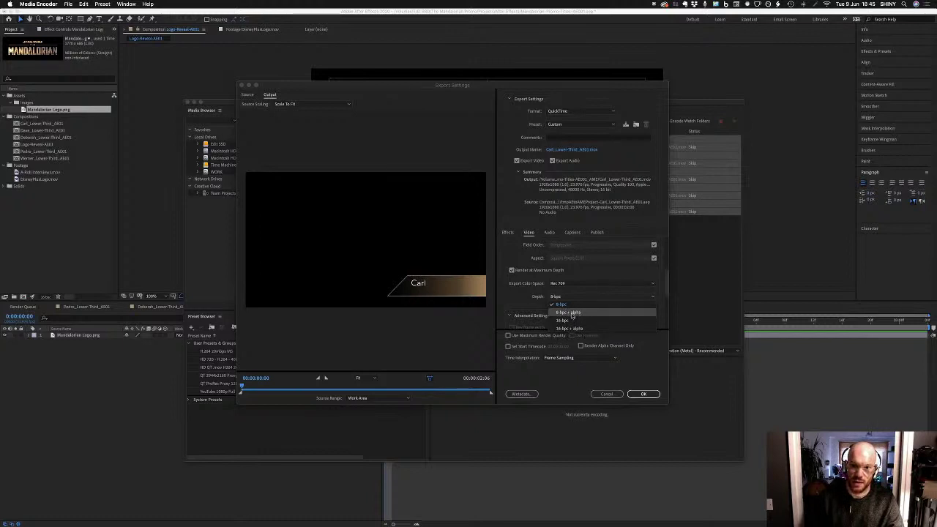
click(576, 314)
click(579, 159)
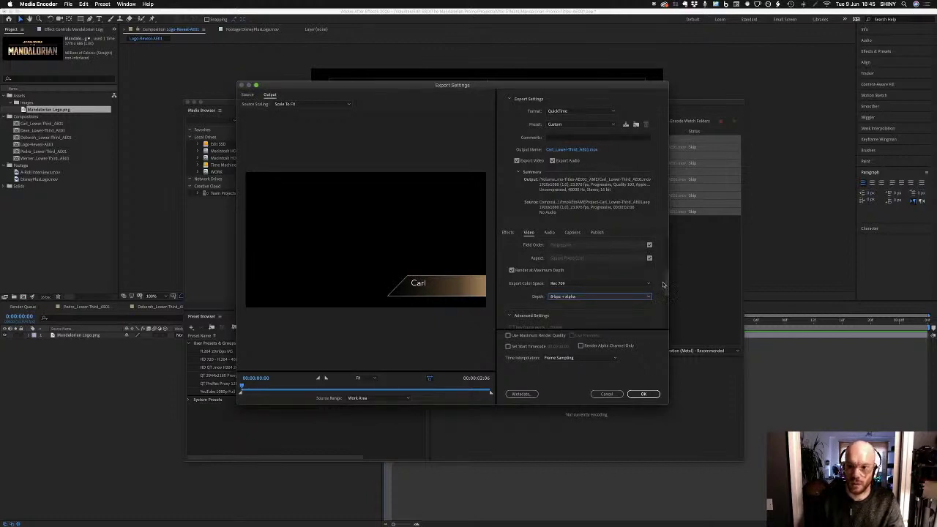
drag(665, 285, 664, 316)
click(553, 161)
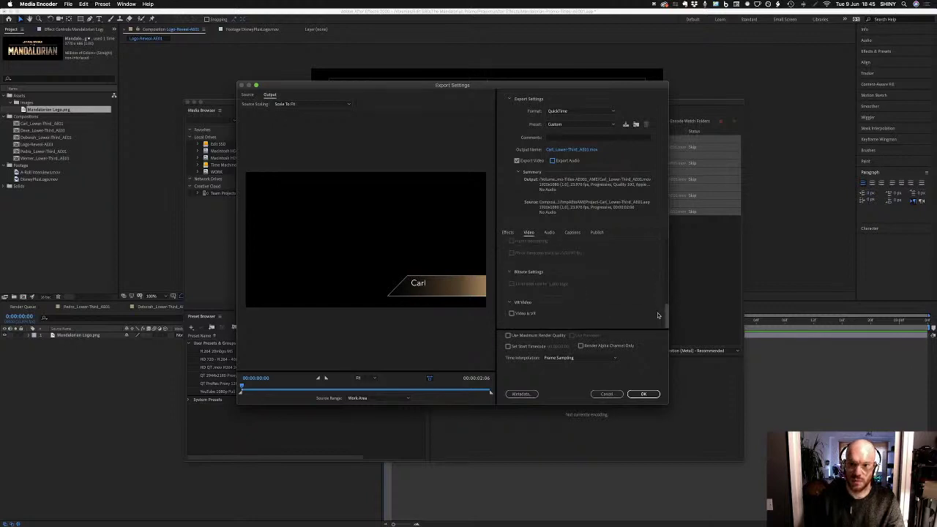
click(643, 394)
Open the output location of the queued lower-third exports and browse to the Mandalorian promo's Renders folder
click(518, 184)
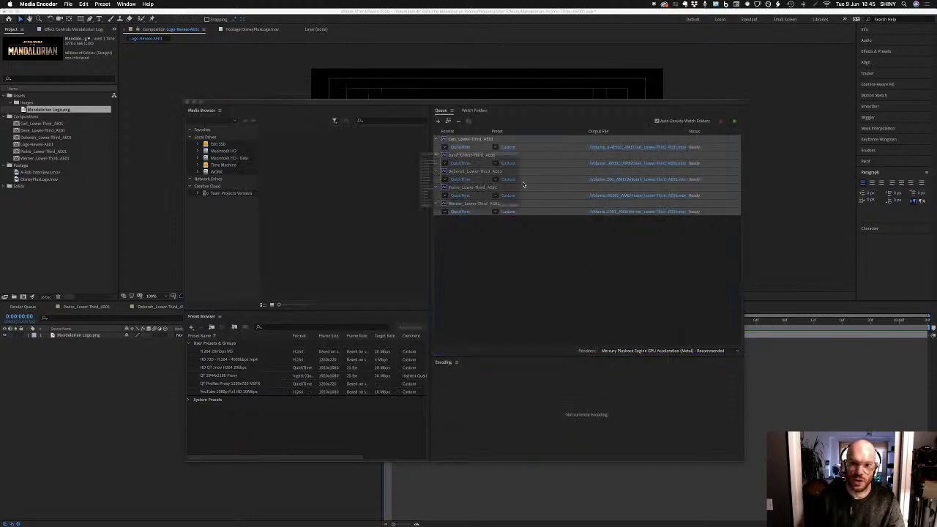
click(464, 107)
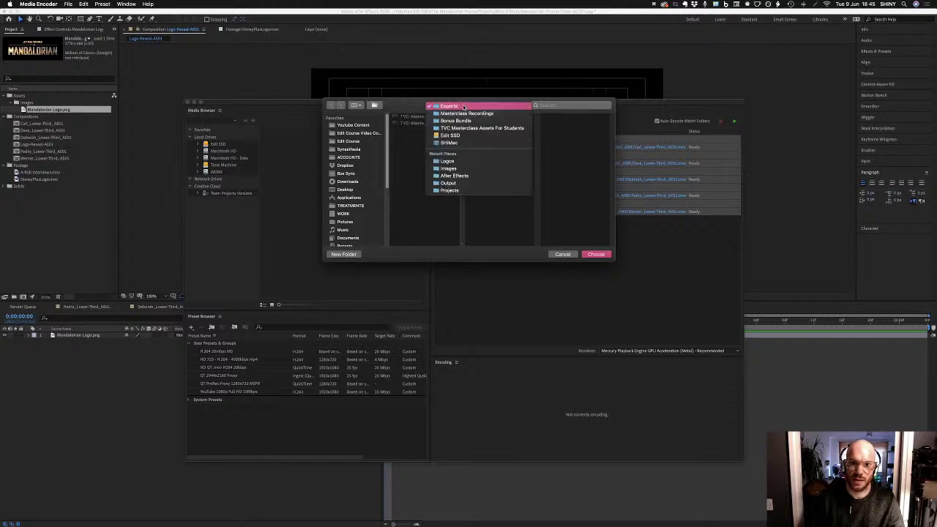
click(447, 161)
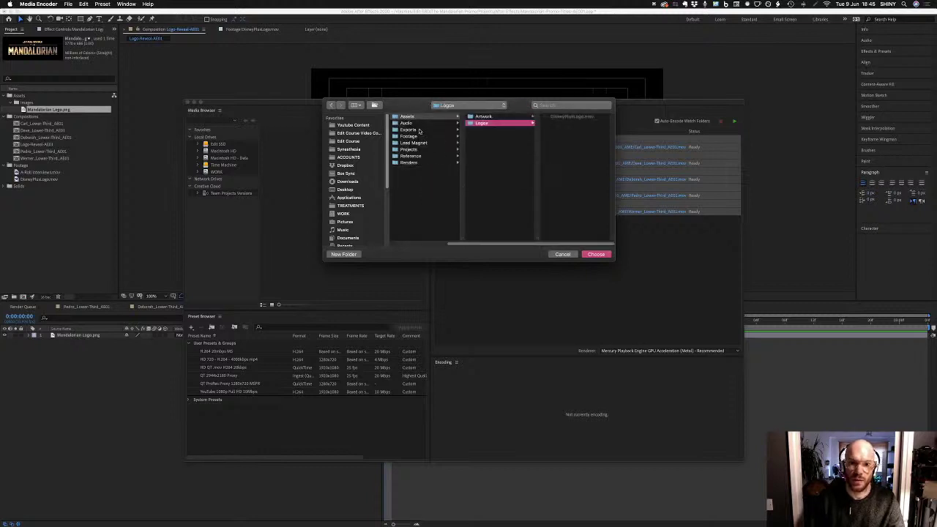
scroll(416, 157, left, 3)
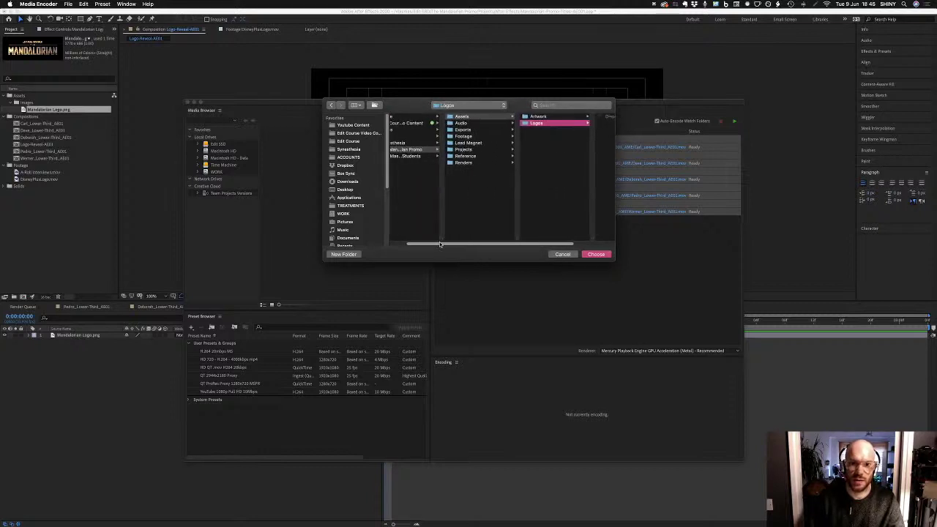
scroll(461, 169, right, 3)
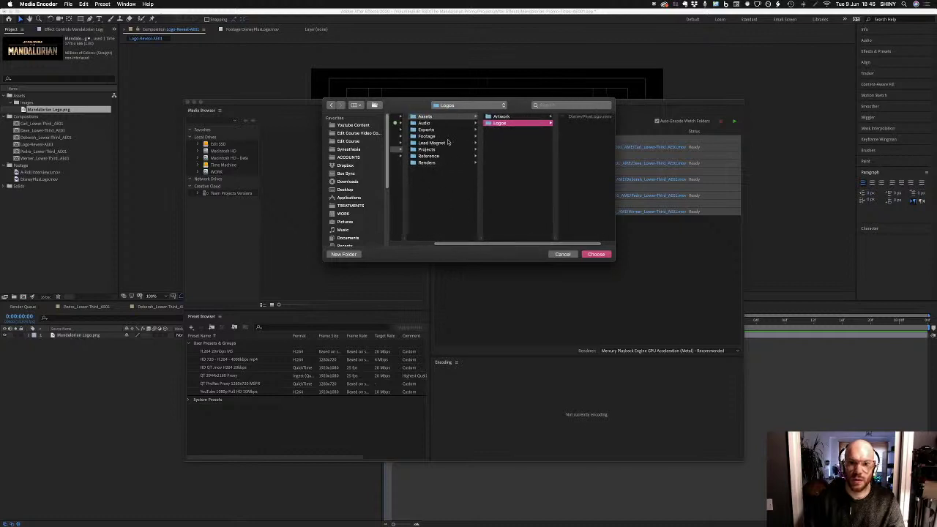
click(442, 156)
click(443, 163)
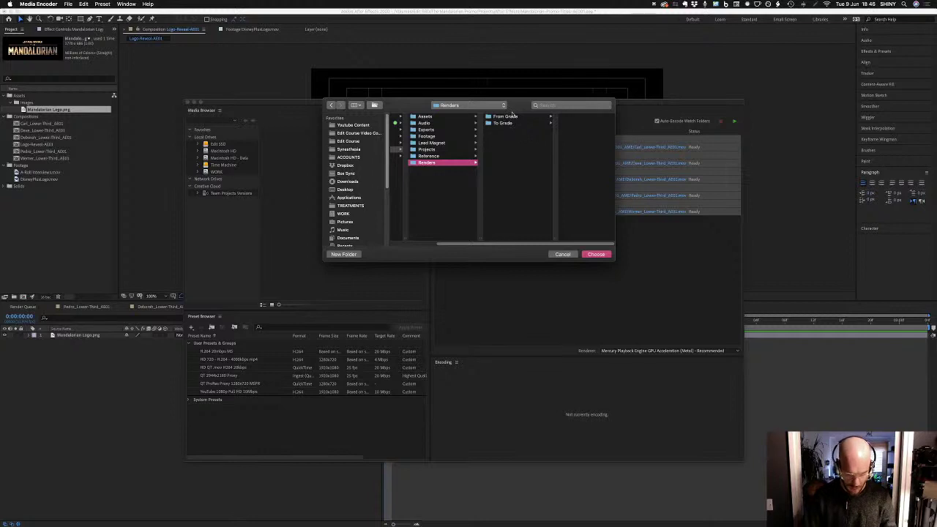
Create a folder named From After Effects inside the Renders folder
key(super+shift+n)
text(F)
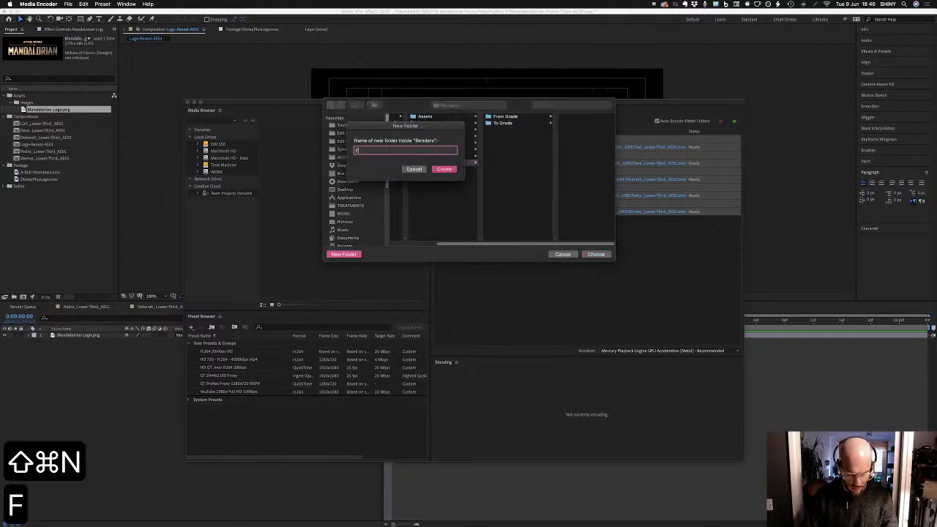
text(rom After Effects)
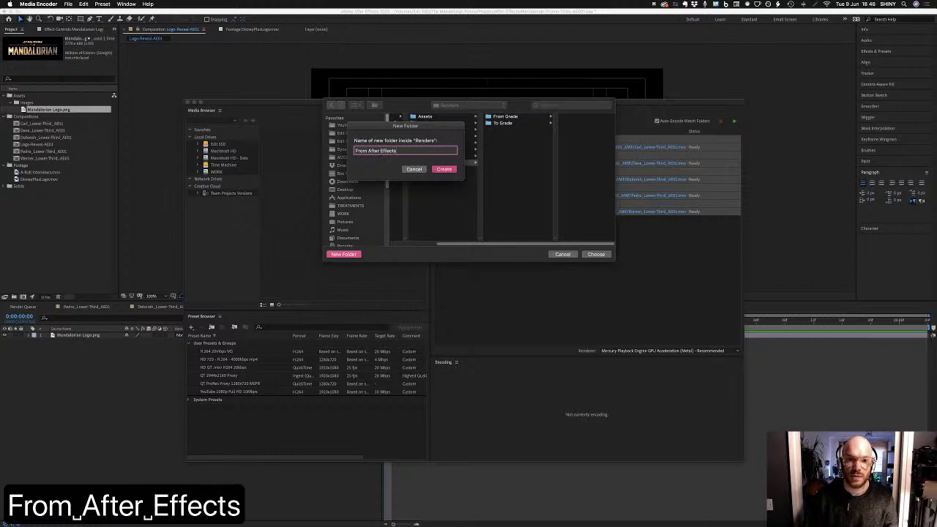
key(Return)
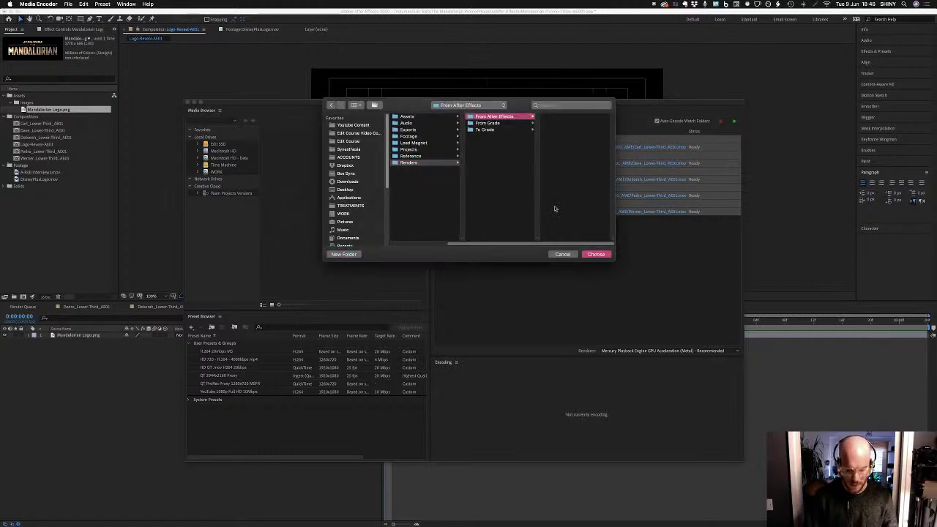
Create a subfolder named 20200609 inside the From After Effects folder
key(shift+super+n)
text(20)
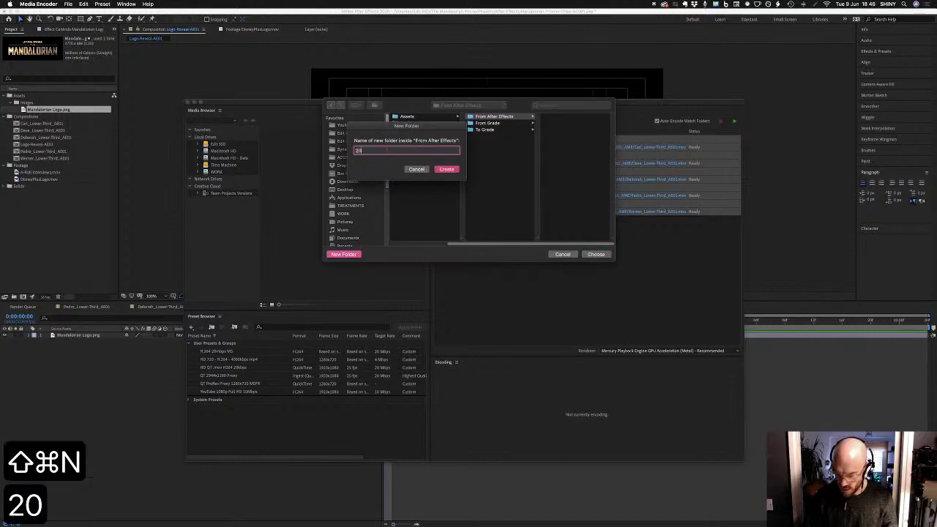
text(200609)
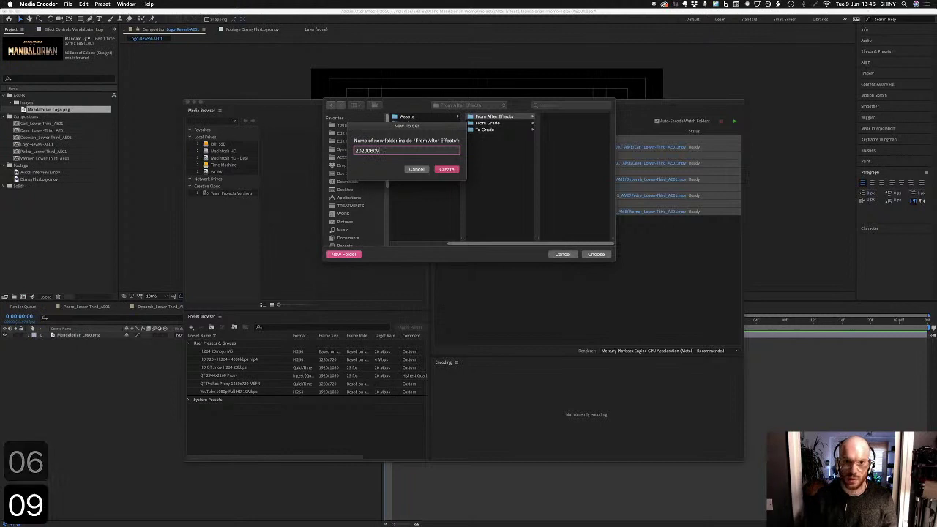
key(Return)
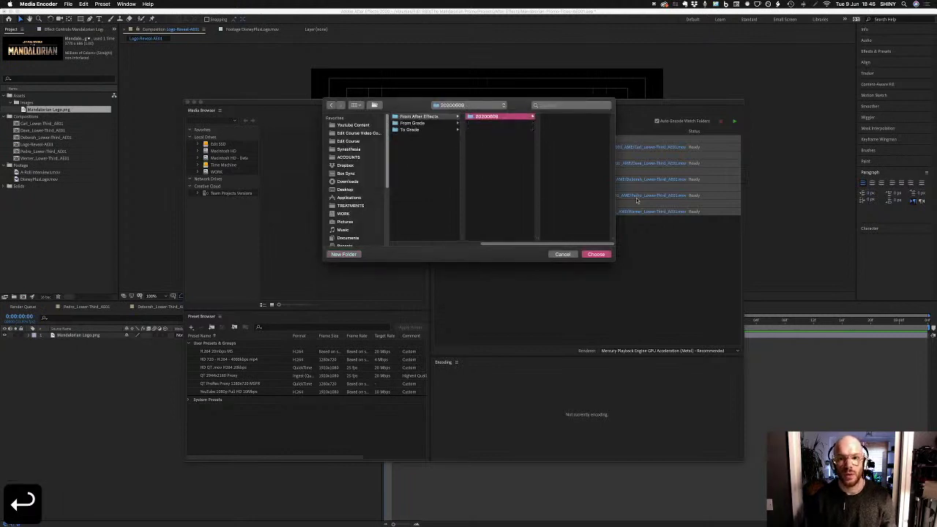
Choose the 20200609 folder as the output location for the lower thirds and start encoding the queue
click(596, 254)
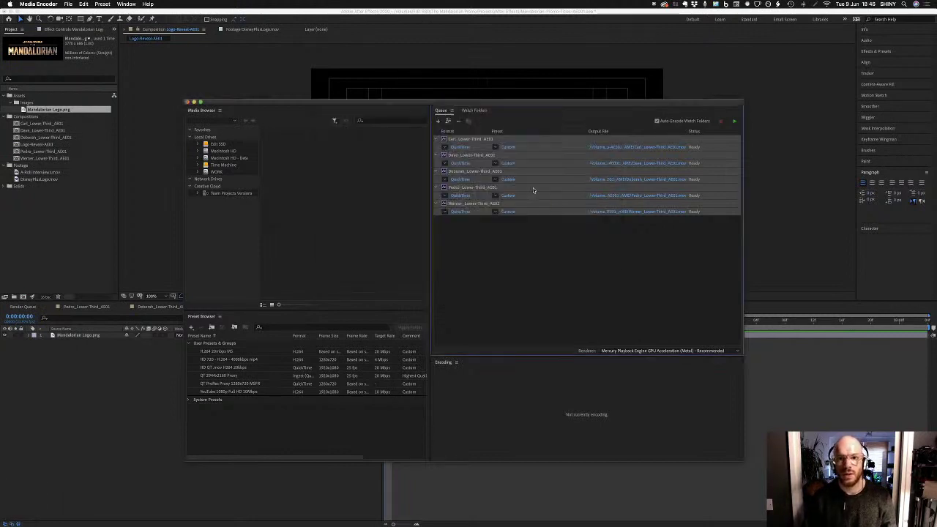
click(593, 256)
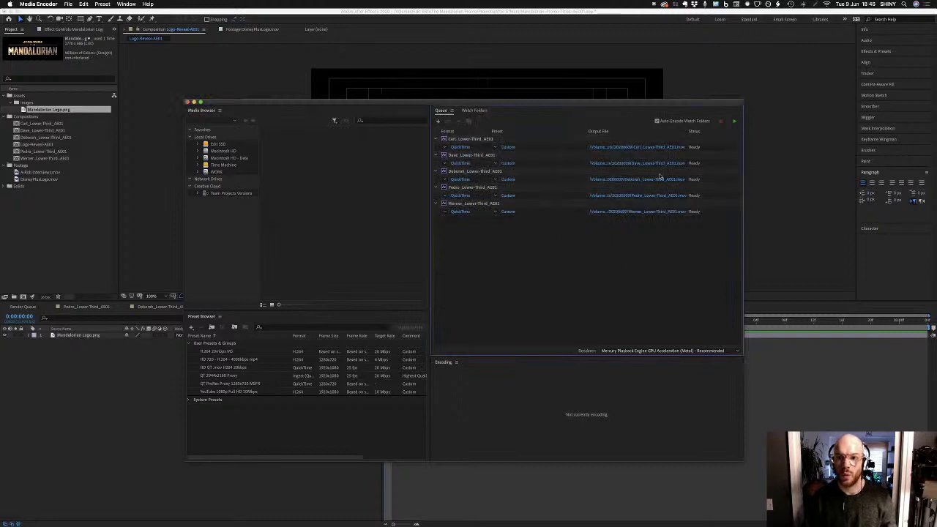
click(735, 123)
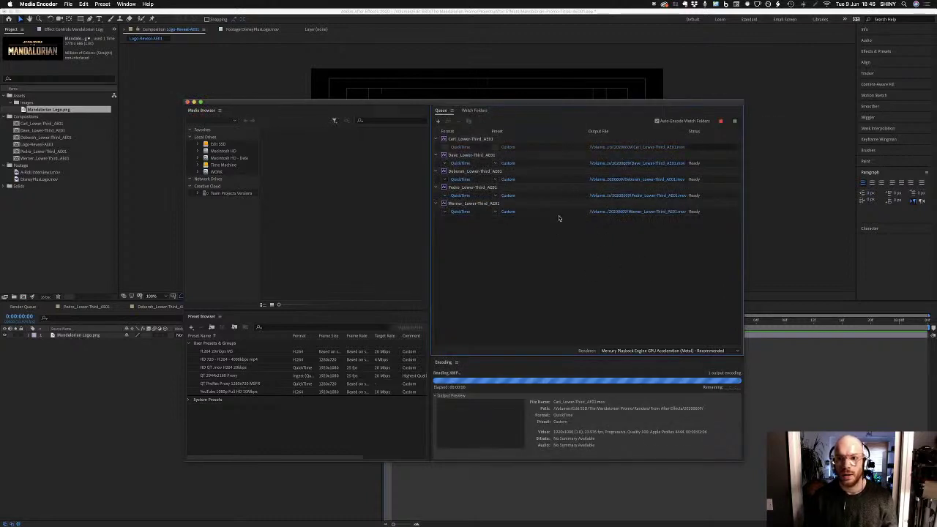
Switch to After Effects and show the transparency grid behind the Mandalorian logo layer to inspect its background
click(807, 415)
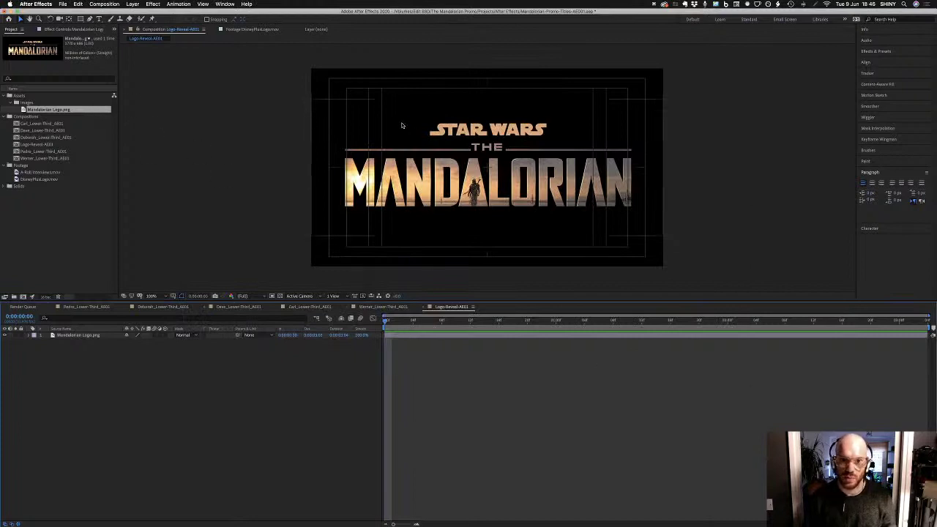
click(319, 345)
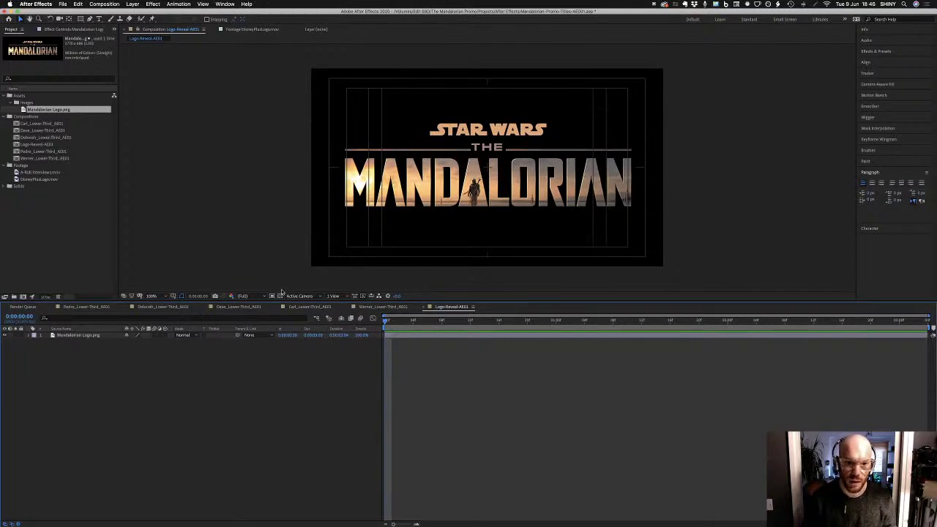
click(111, 336)
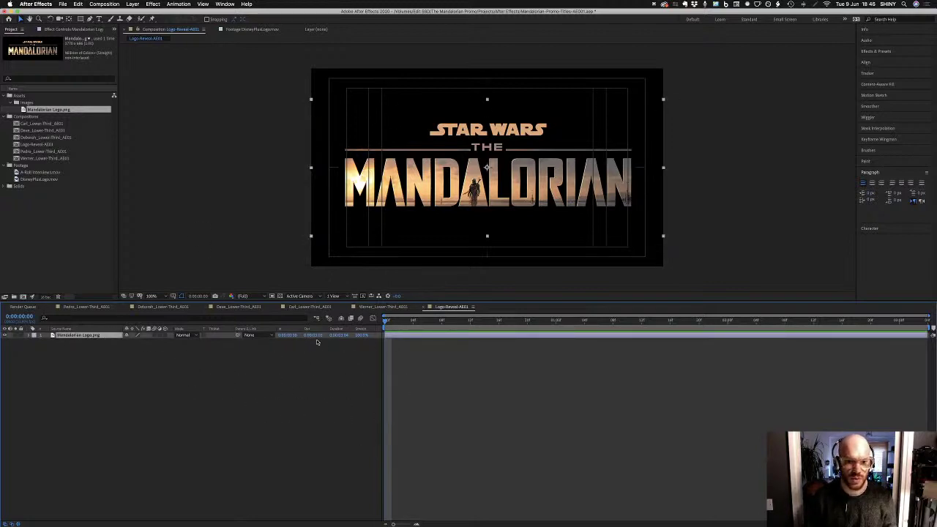
click(279, 296)
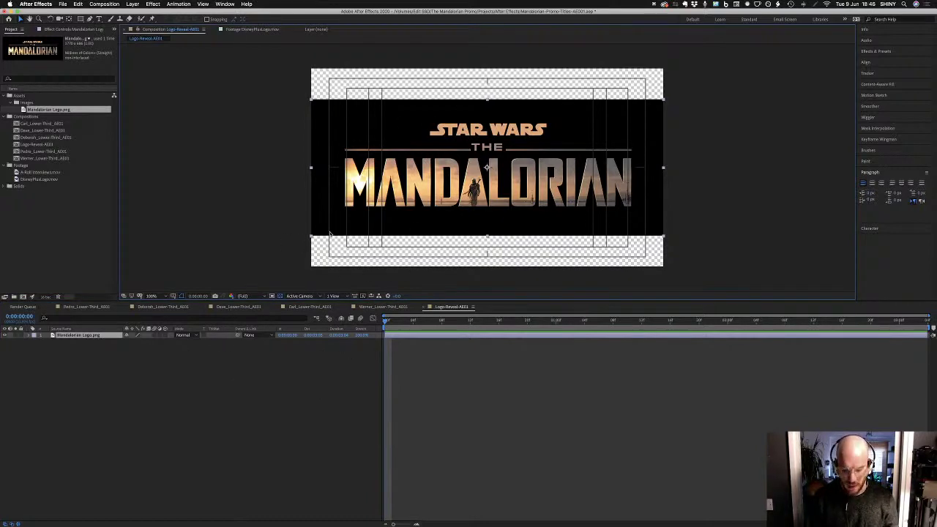
key(super+equal)
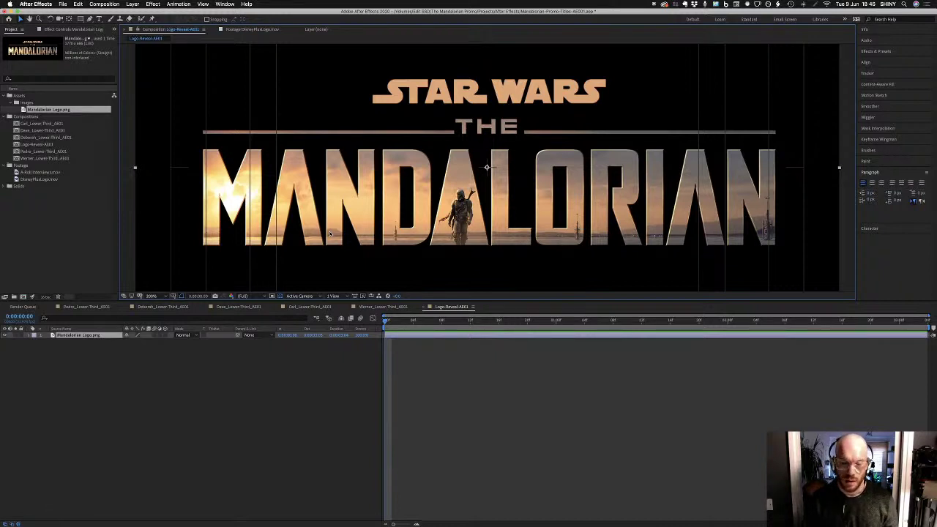
key(super+minus)
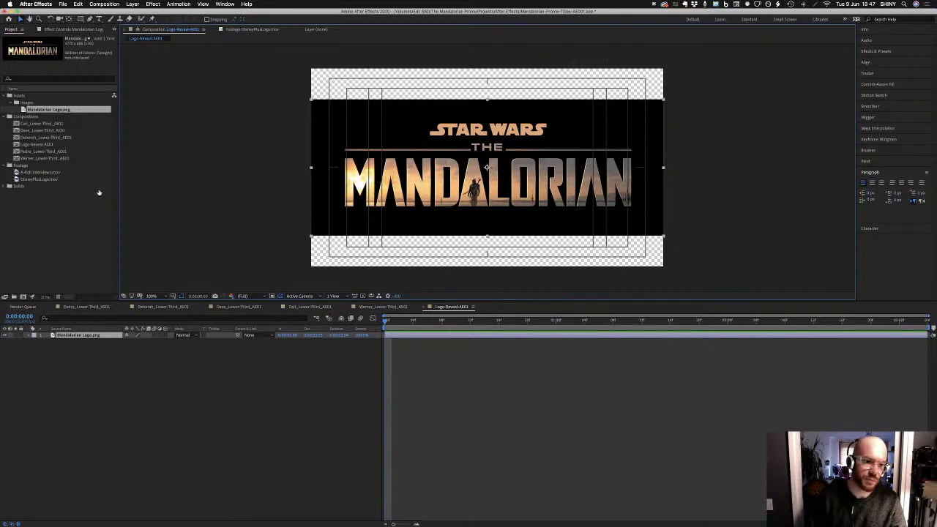
Apply the Linear Color Key effect to the logo layer and sample its black background as the key color
click(151, 5)
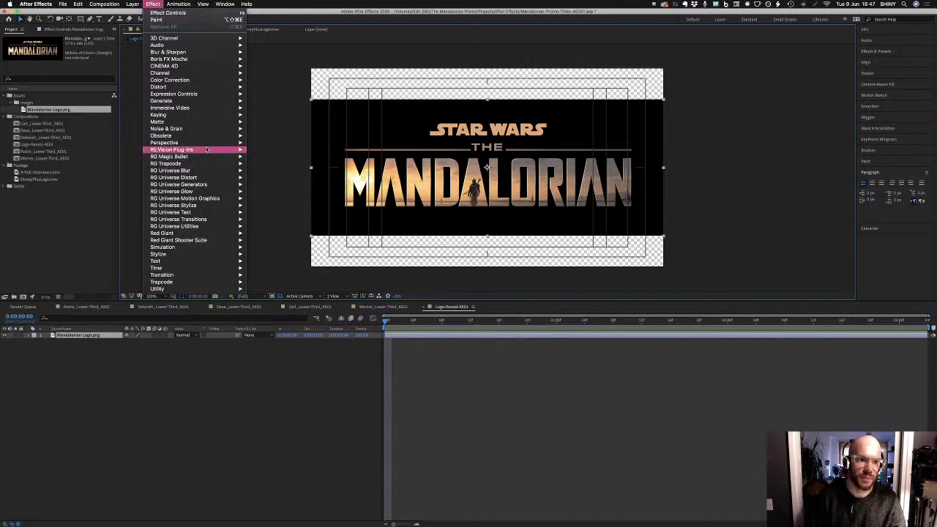
mouse_move(184, 116)
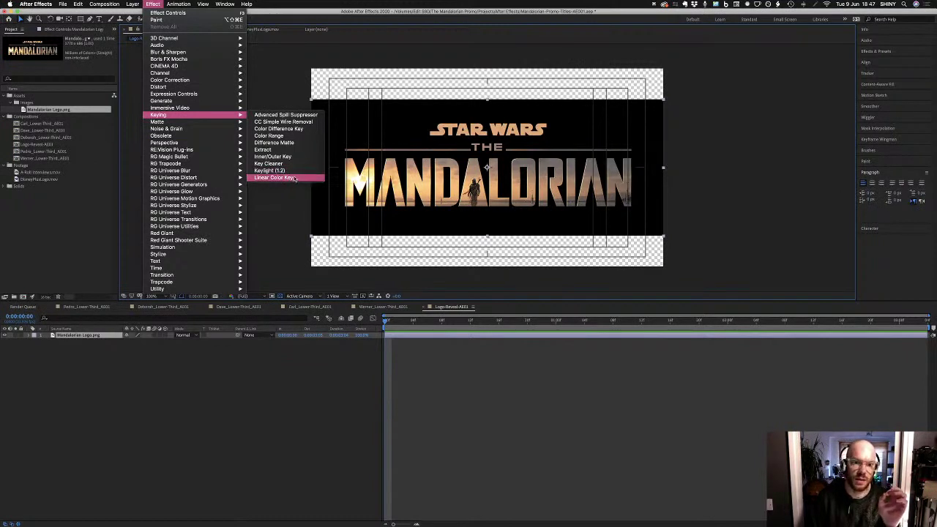
click(295, 178)
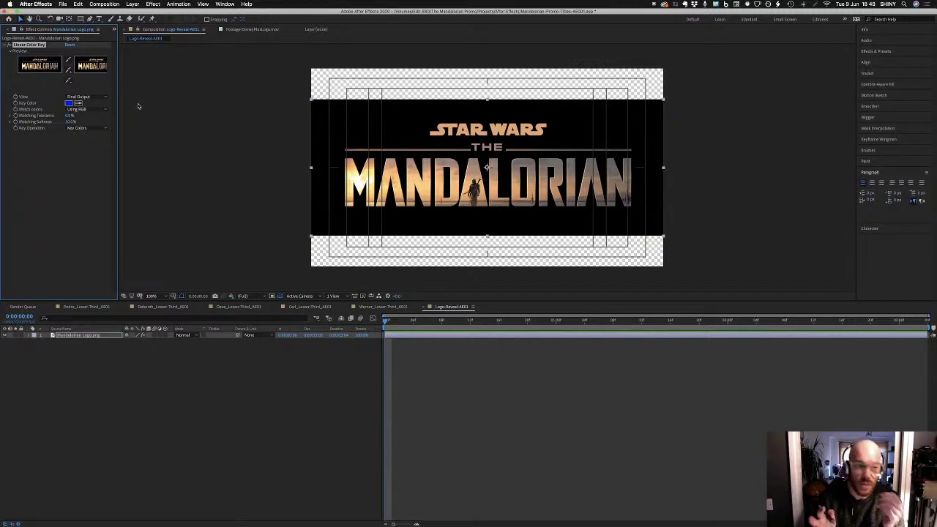
click(79, 104)
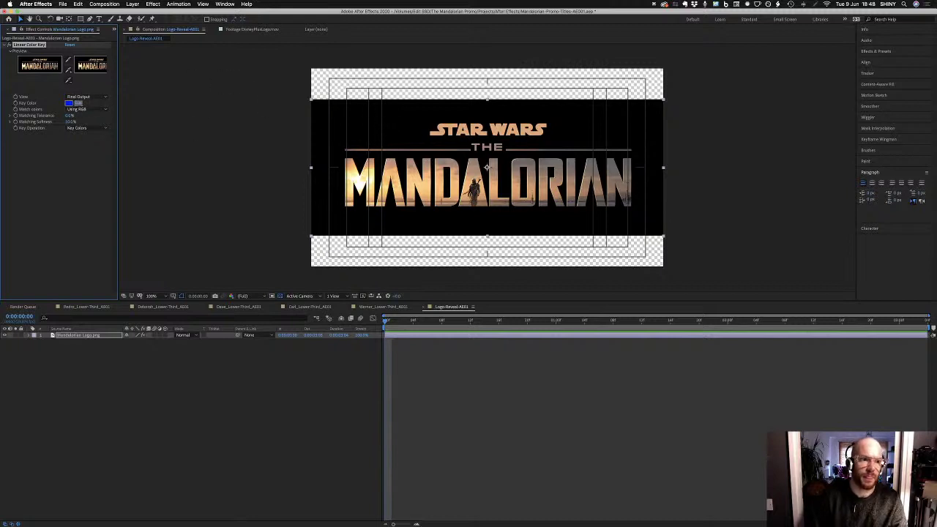
click(405, 126)
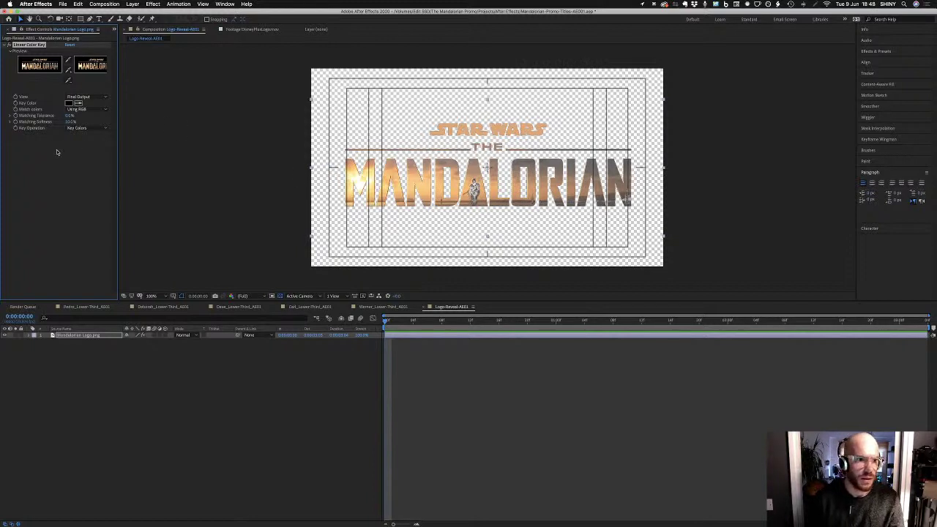
Set the matching softness of the logo's Linear Color Key to 1%
click(72, 123)
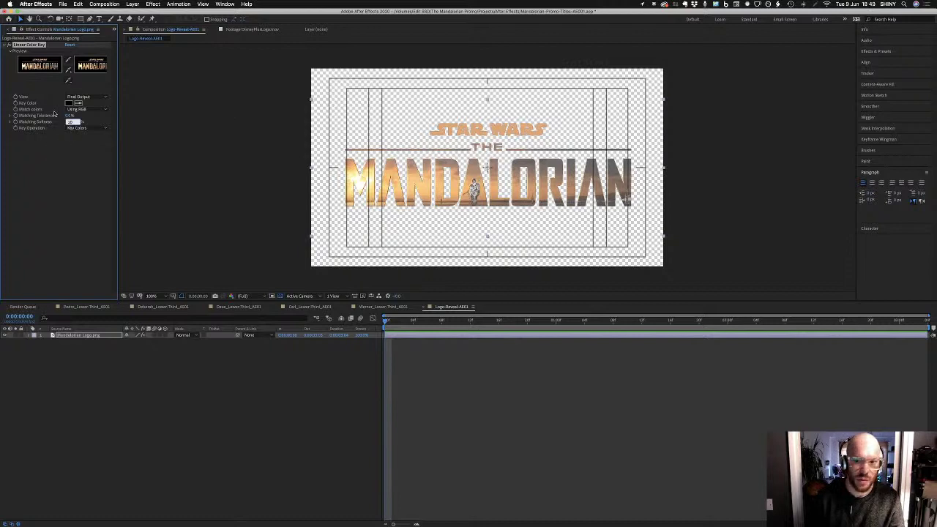
key(Up)
key(Up)
key(Up)
key(Up)
key(Up)
key(Down)
key(Down)
key(Down)
key(Down)
key(Down)
key(Down)
key(Down)
key(Down)
key(Down)
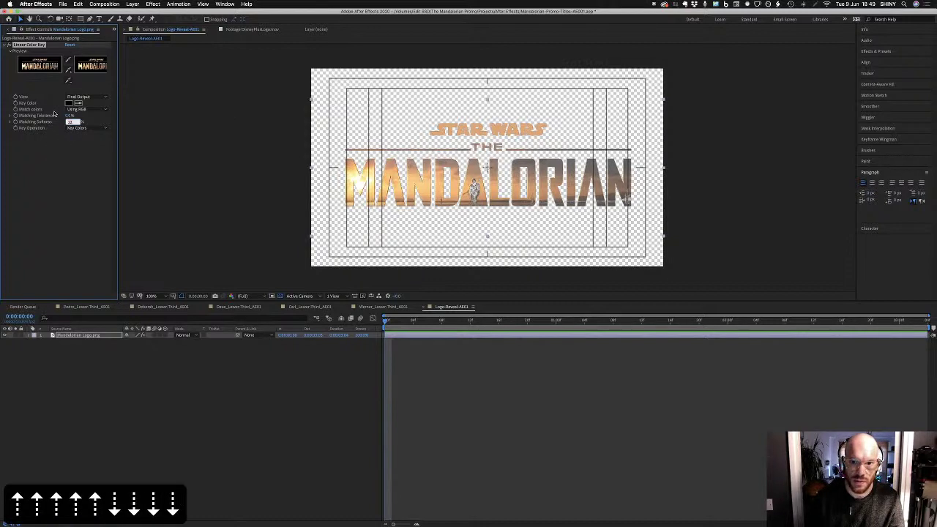
key(Down)
key(Down)
key(Down)
key(Down)
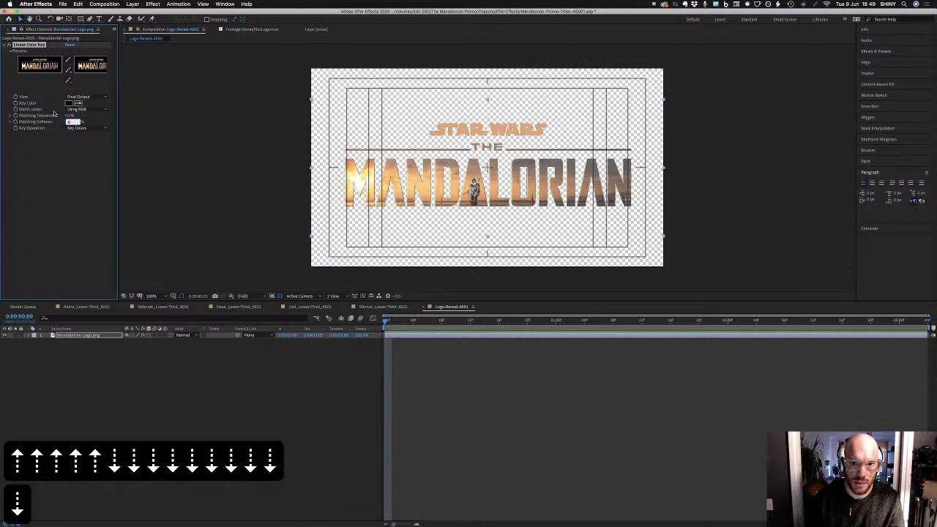
key(Down)
key(Down)
key(Down)
key(Down)
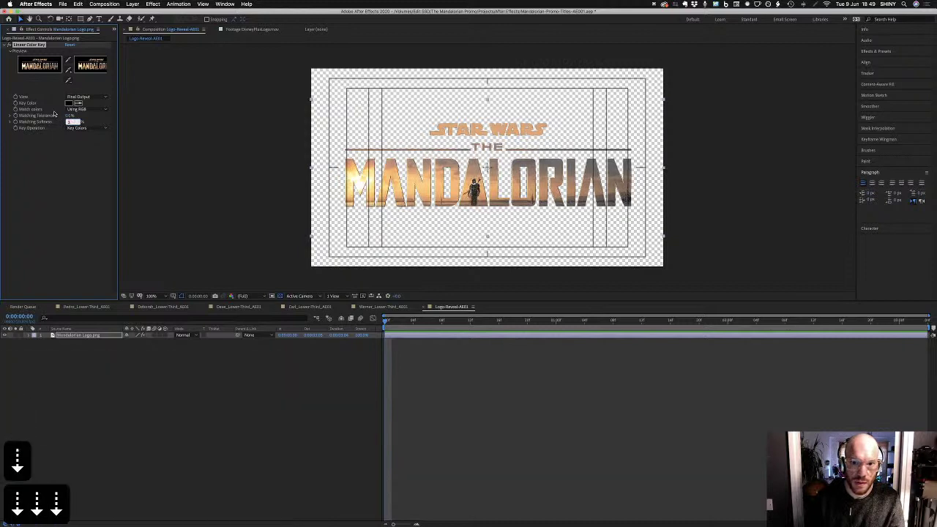
key(Up)
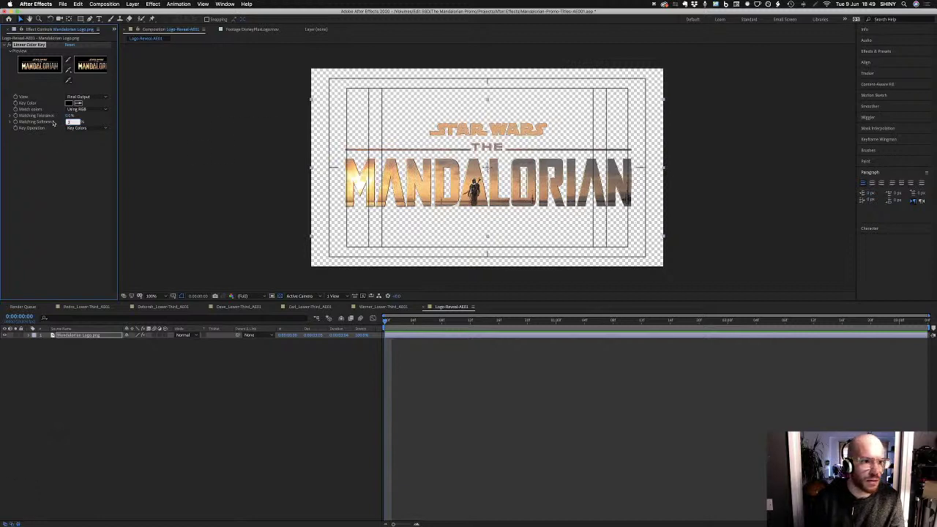
Try higher matching tolerance values on the logo's Linear Color Key and restore it to 0%
click(71, 115)
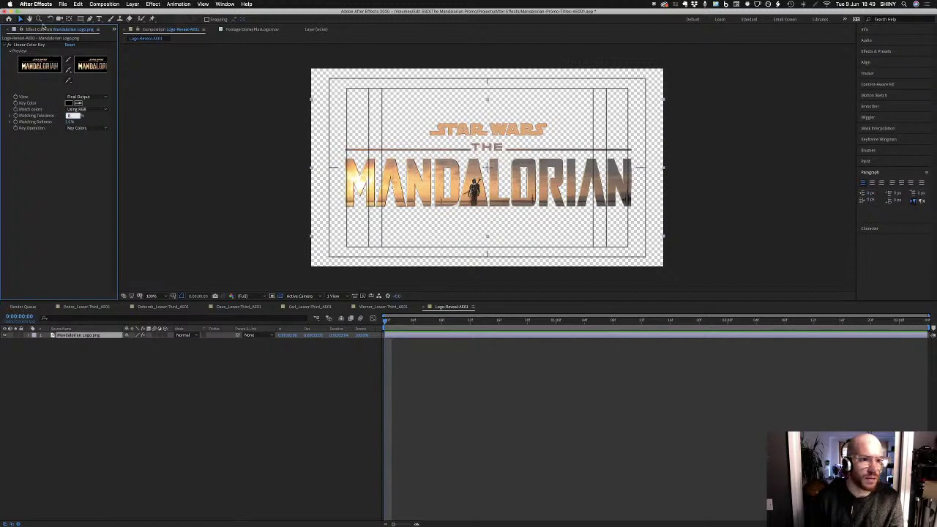
key(Up)
key(Up)
key(Up)
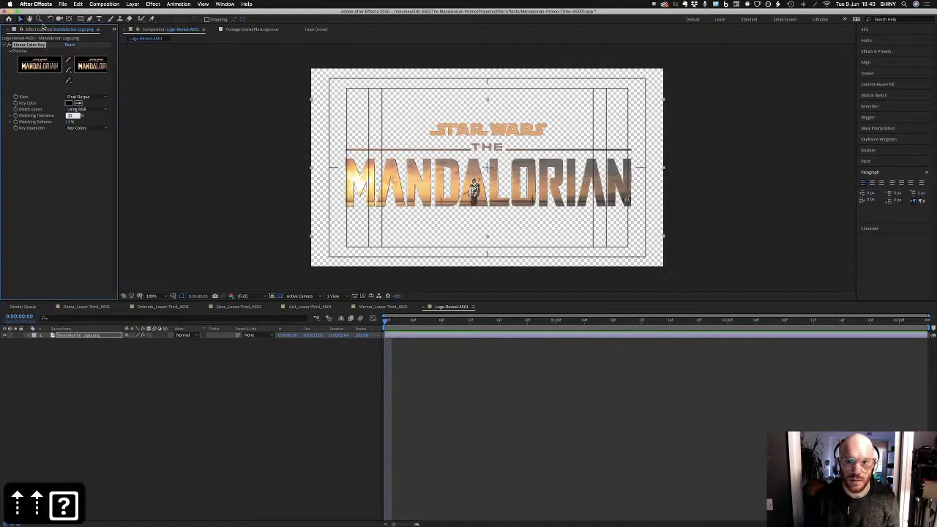
key(Up)
key(Up)
key(Up)
key(Up)
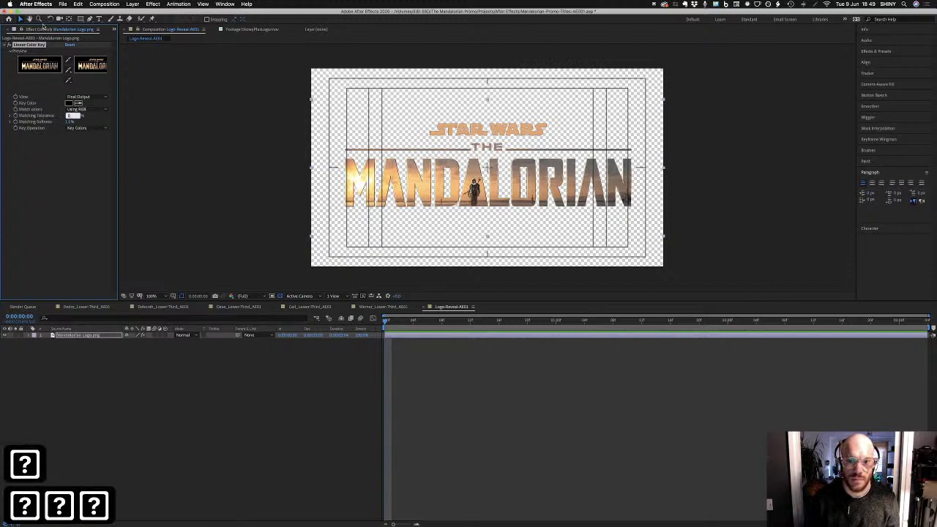
click(467, 234)
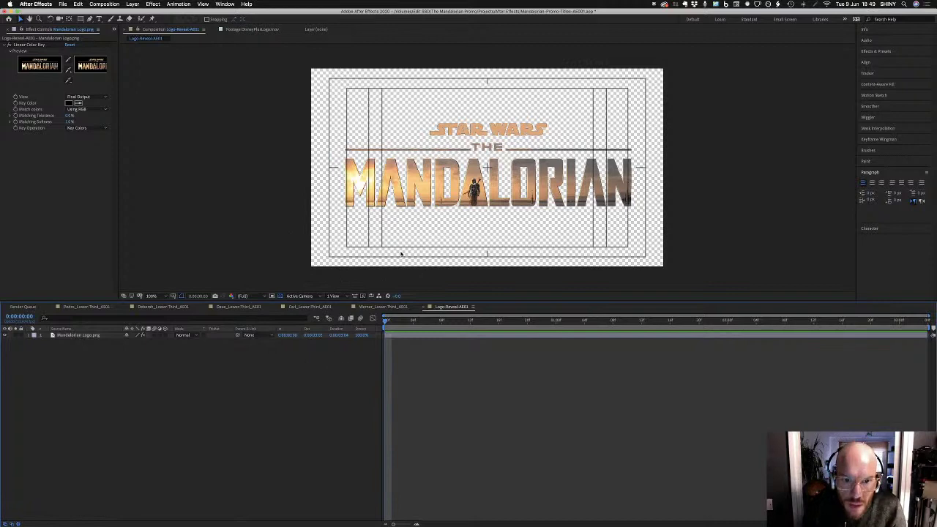
Check the keyed logo's matte by viewing the composition's Alpha channel, and return the view to RGB
click(231, 296)
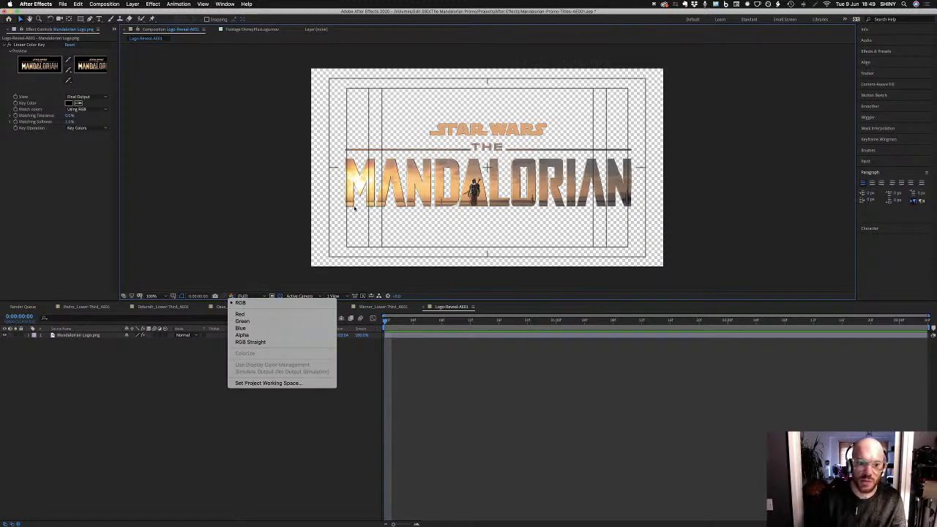
click(268, 268)
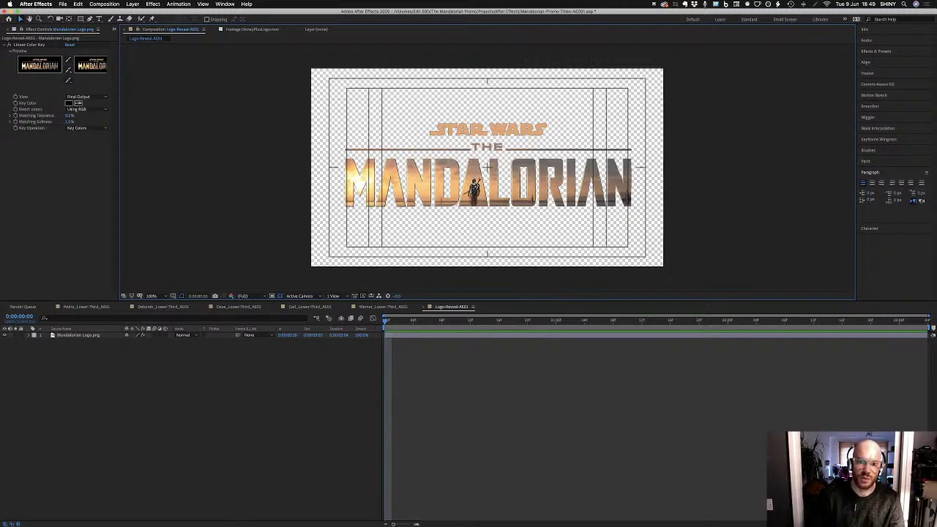
click(232, 296)
click(244, 342)
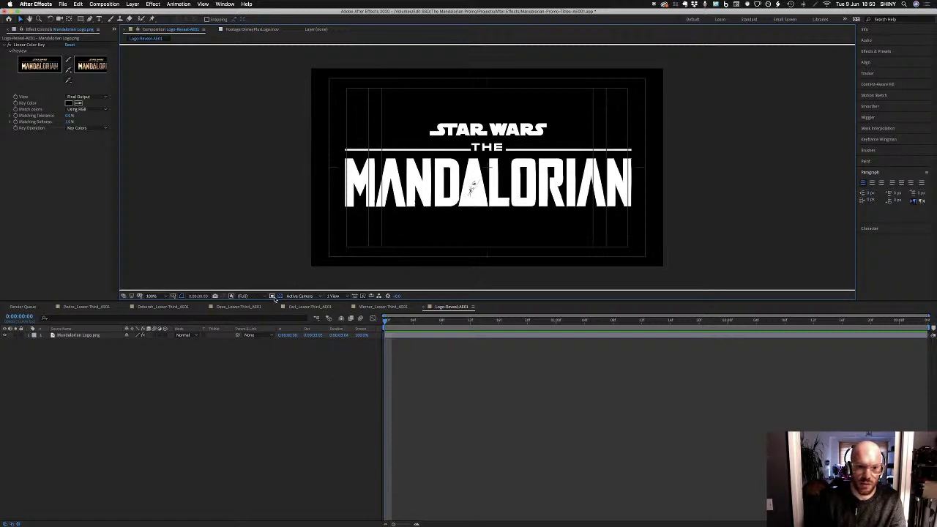
click(231, 296)
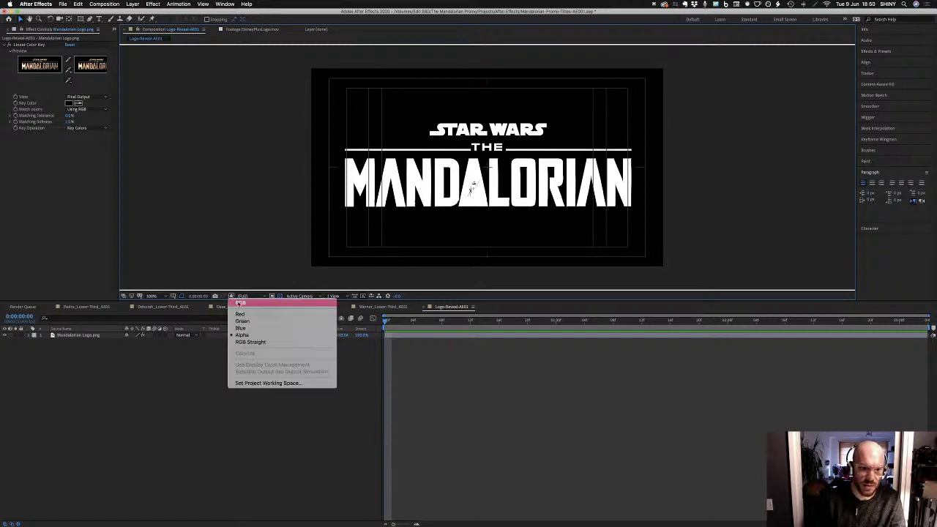
click(240, 303)
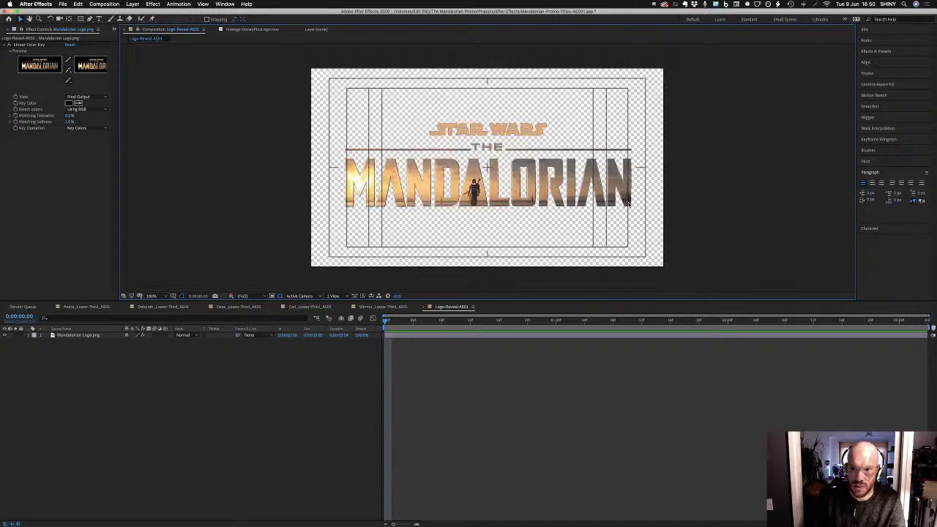
Inspect the keyed edges and the helmeted figure across the Mandalorian lettering at 400% magnification
key(super+equal)
key(super+equal)
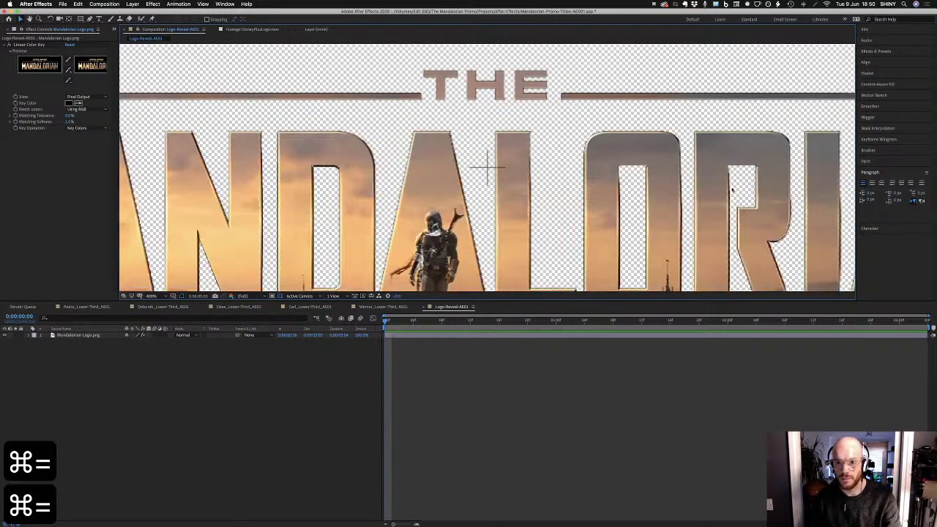
drag(648, 208, 380, 206)
drag(805, 207, 558, 205)
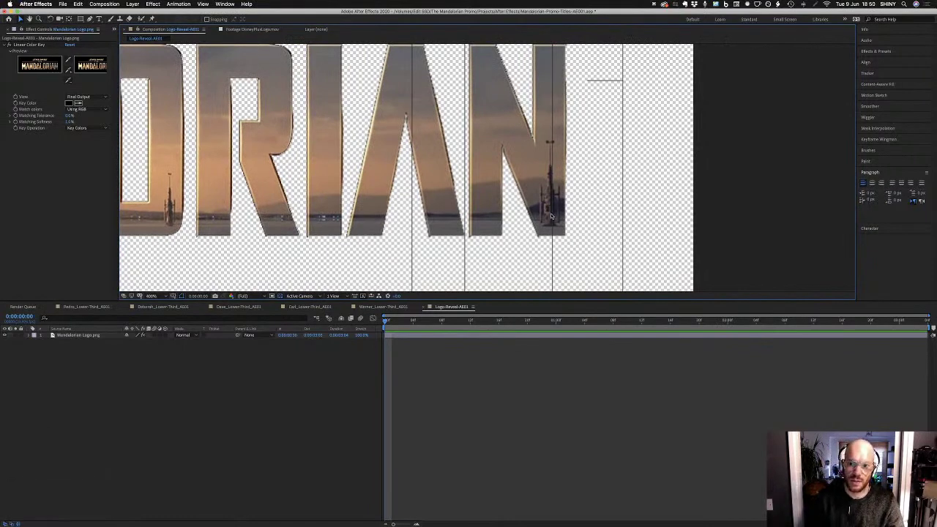
drag(410, 168, 579, 205)
drag(410, 147, 570, 227)
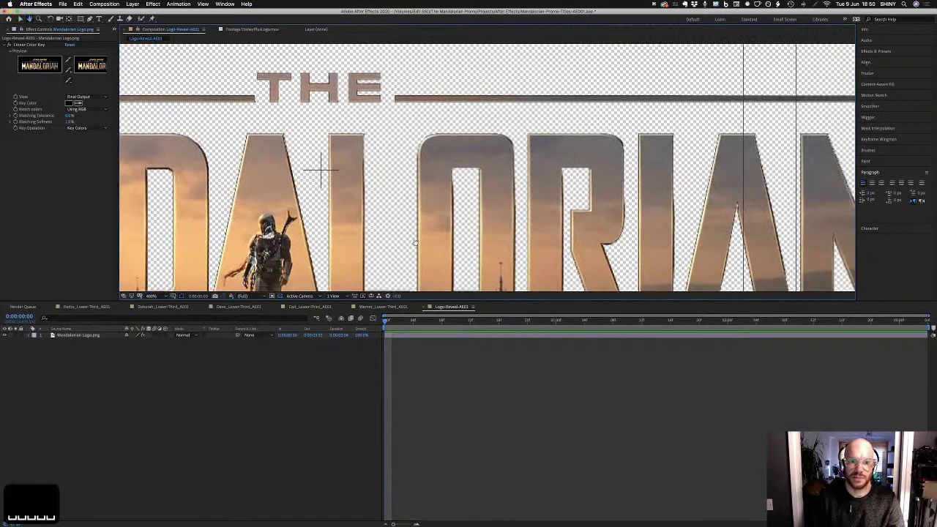
drag(351, 244, 502, 168)
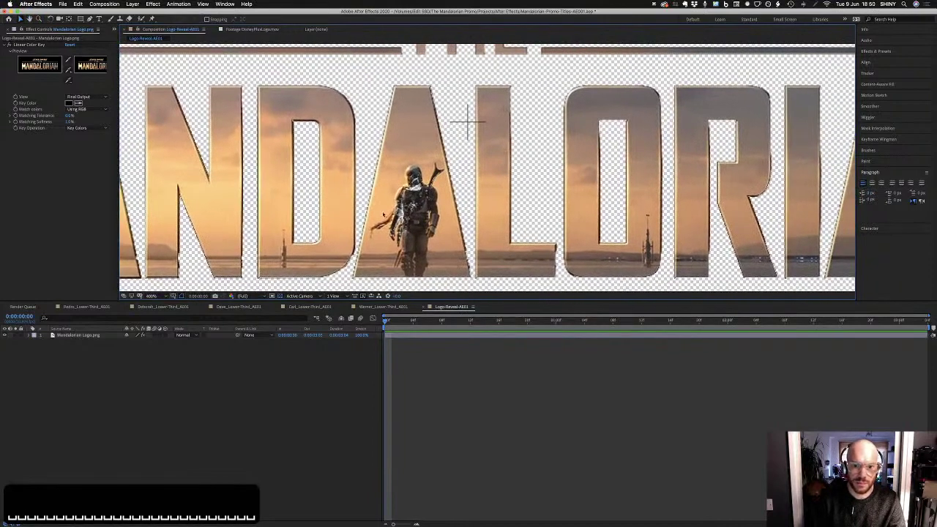
Duplicate the Mandalorian logo layer and remove the Linear Color Key effect from the upper copy
click(98, 335)
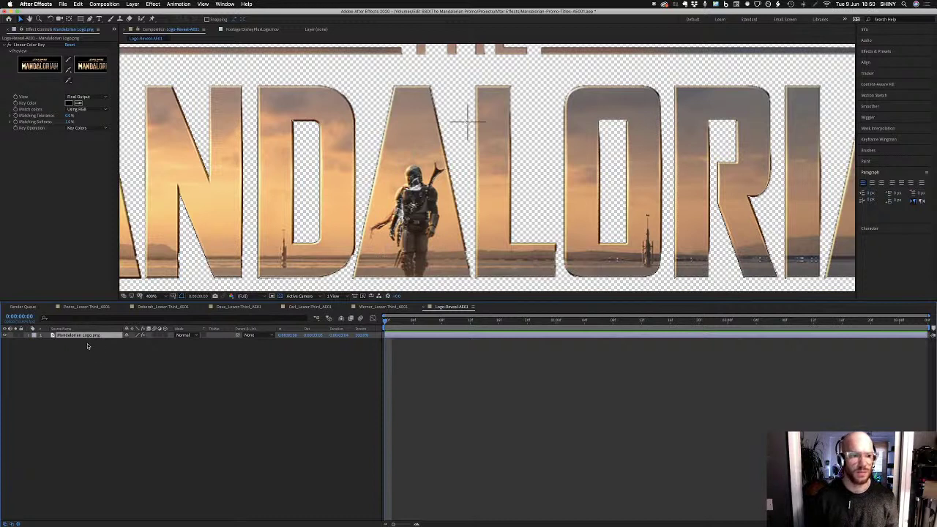
key(super+d)
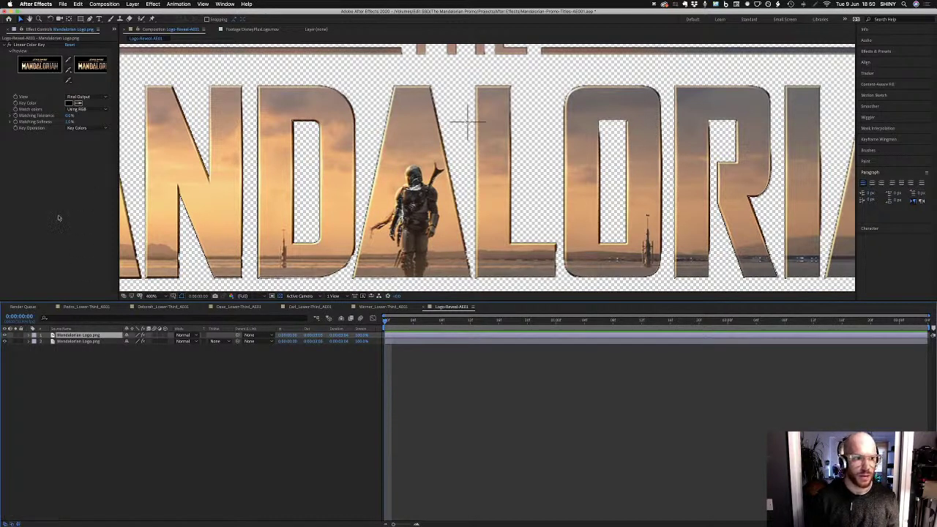
click(20, 48)
key(BackSpace)
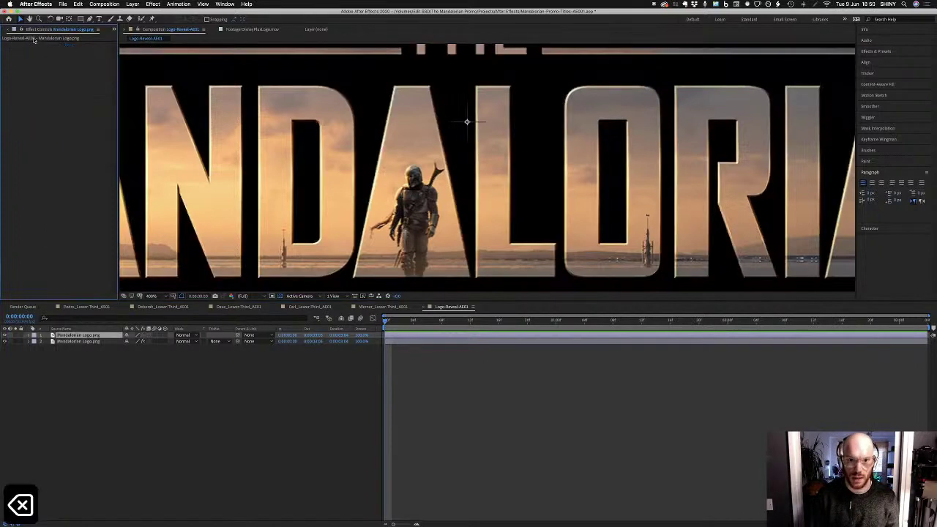
Draw a closed four-sided Pen tool mask on the upper logo copy, just inside the letter A around the figure
key(minus)
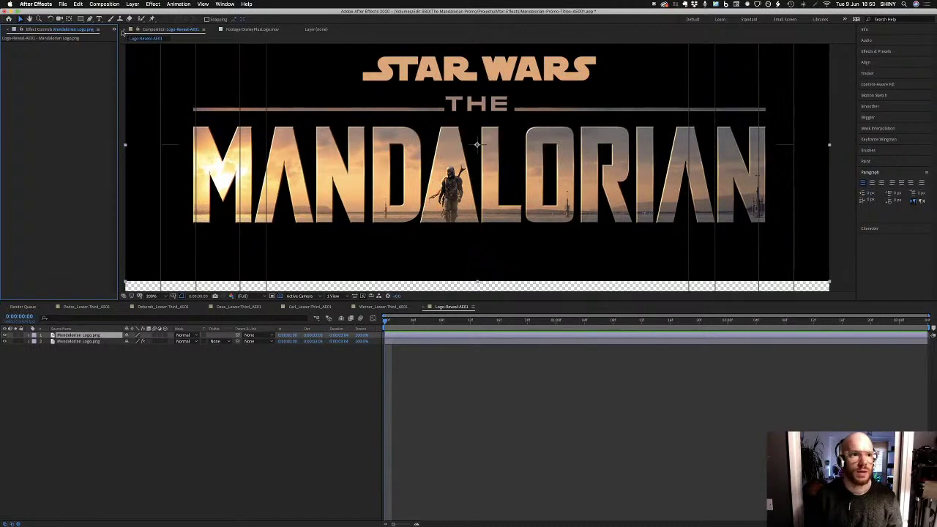
key(g)
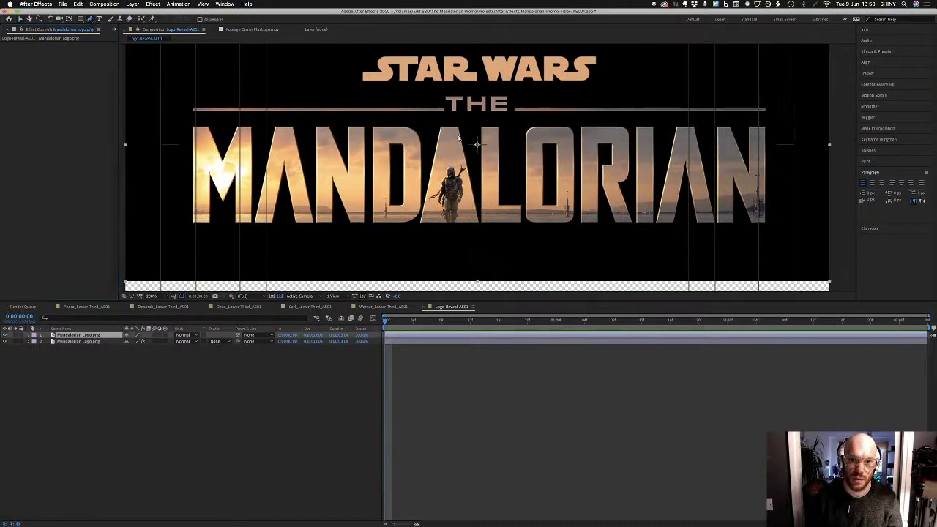
click(458, 137)
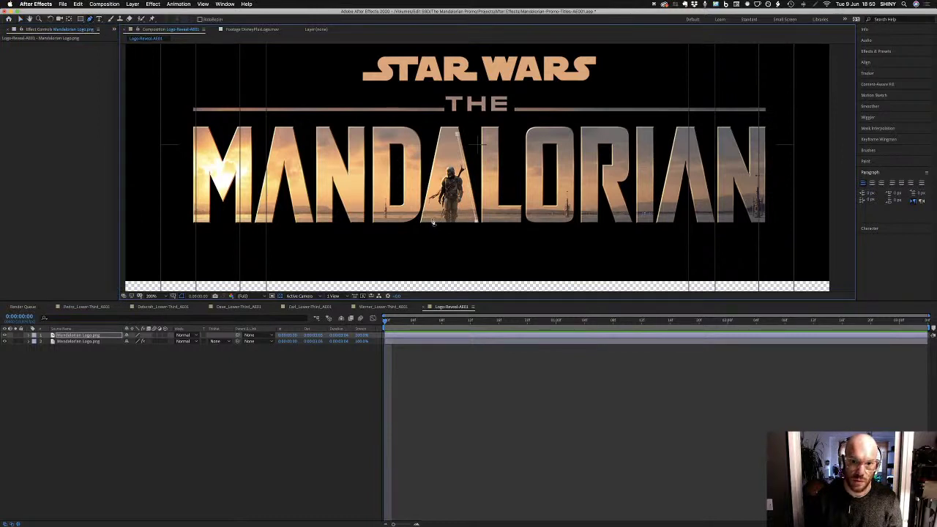
click(458, 137)
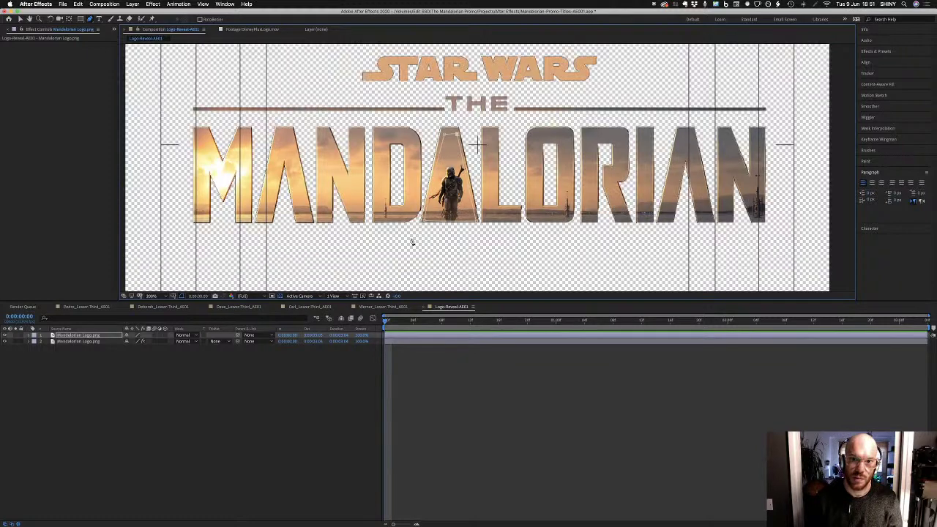
click(103, 336)
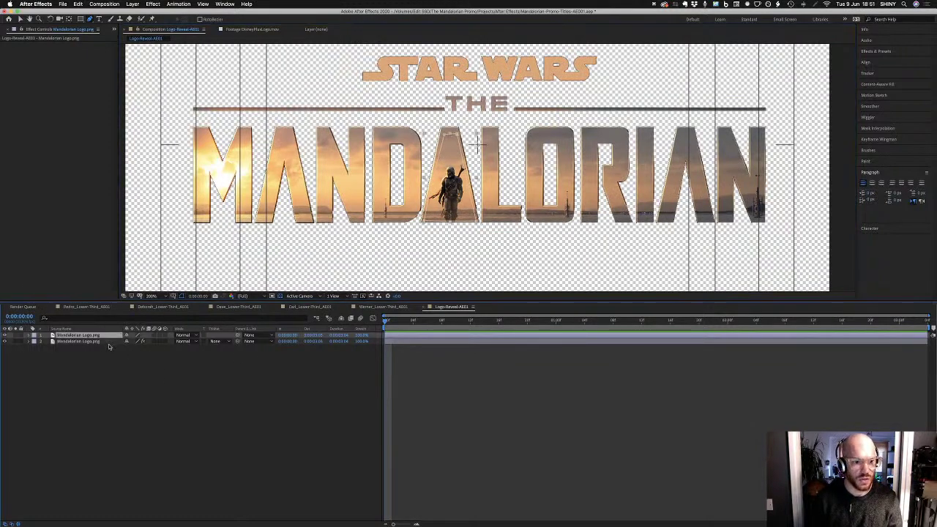
click(110, 342)
click(110, 337)
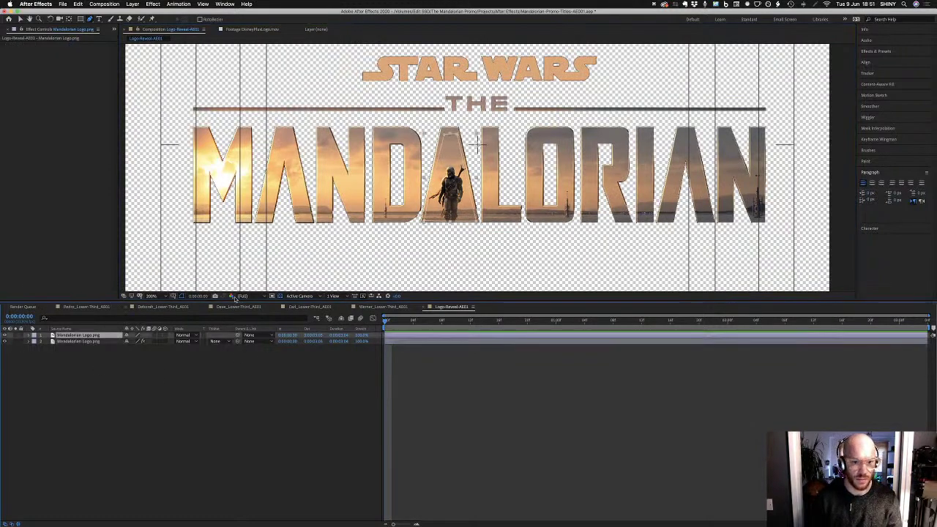
click(564, 408)
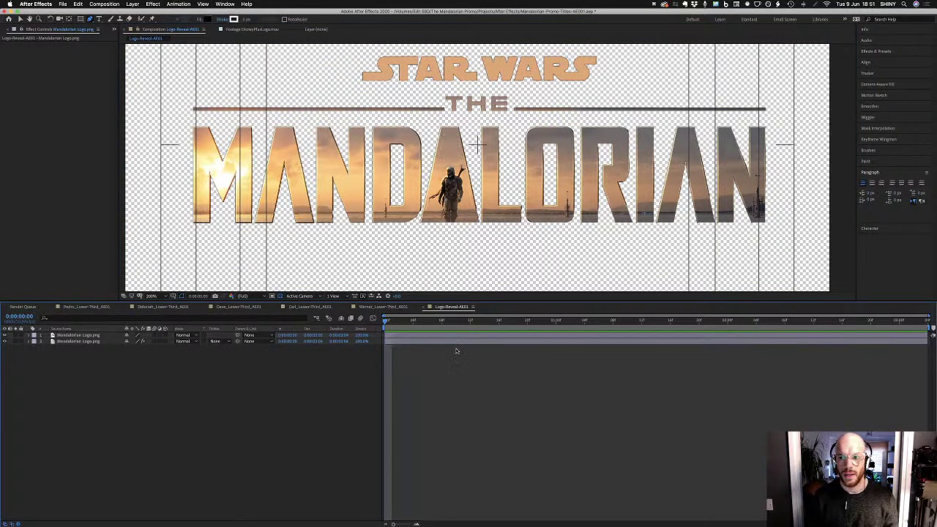
Turn off the transparency grid and examine the combined logo layers up close against black
key(super+minus)
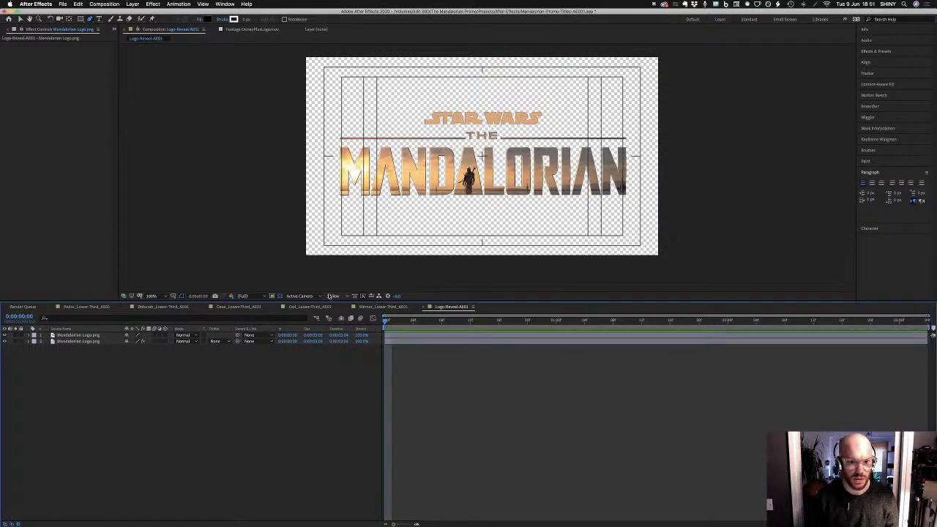
click(280, 296)
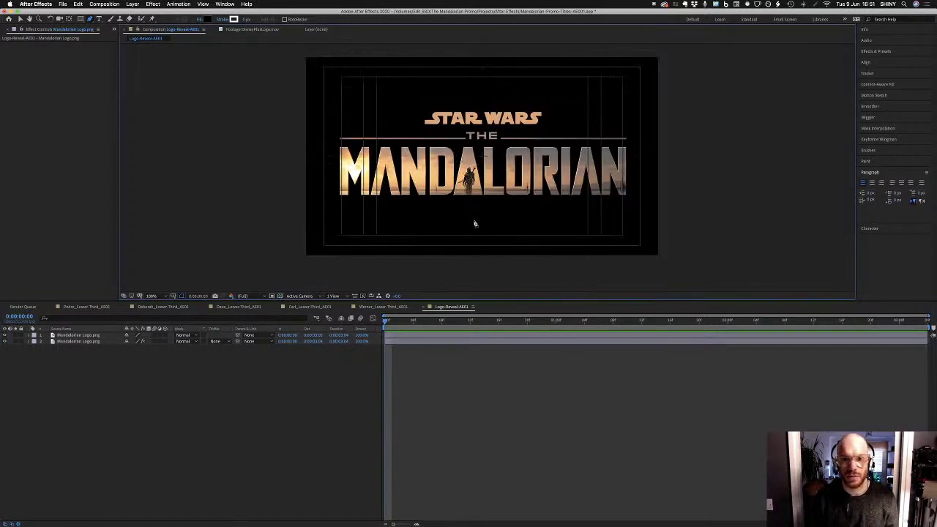
key(super+equal)
key(super+equal)
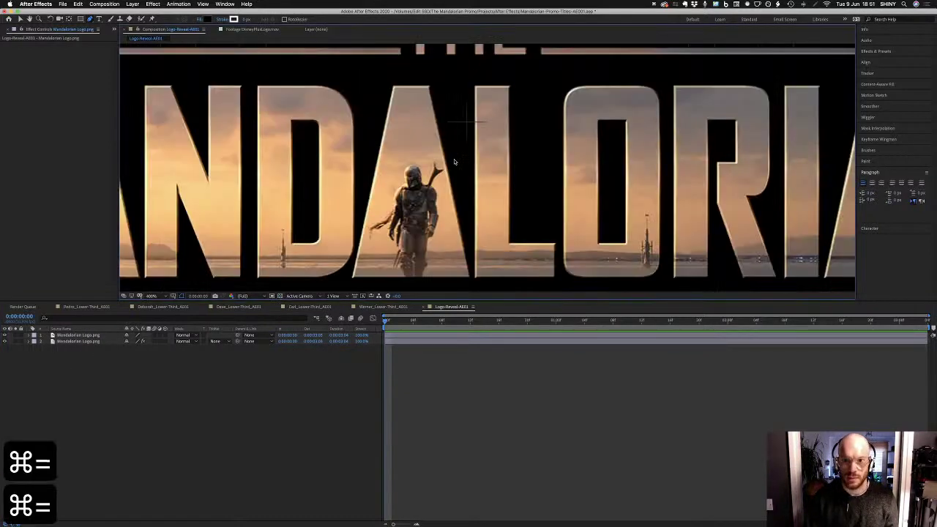
key(super+minus)
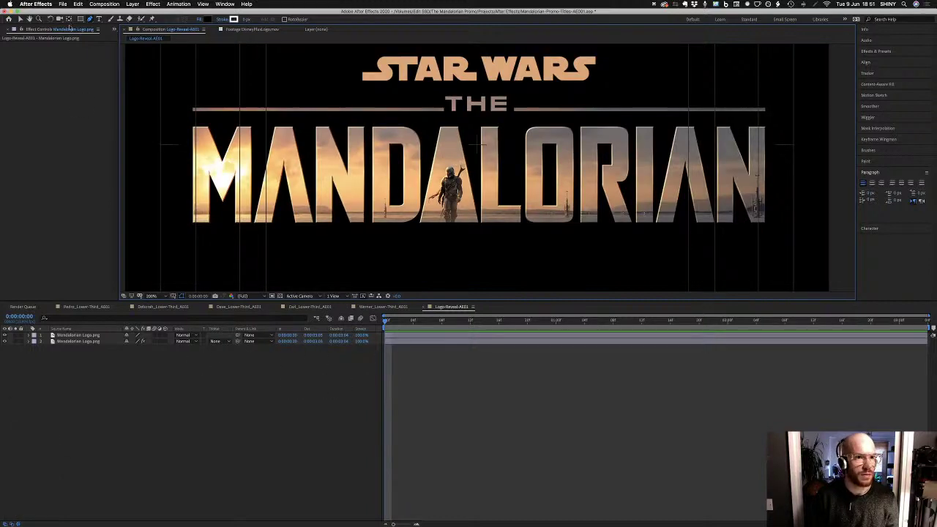
Try placing DisneyPlusLogo.mov beneath the two logo layers in the Logo-Reveal composition, and remove it again
click(113, 30)
click(127, 45)
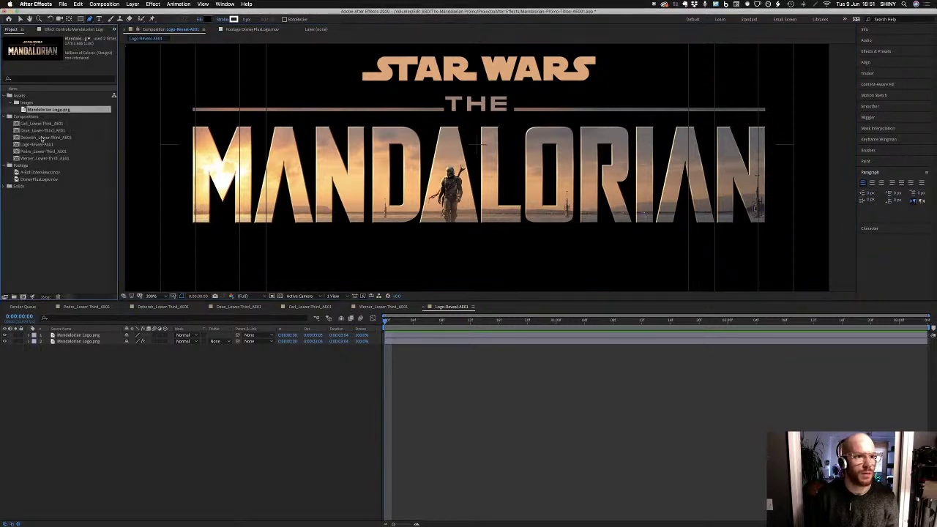
click(33, 188)
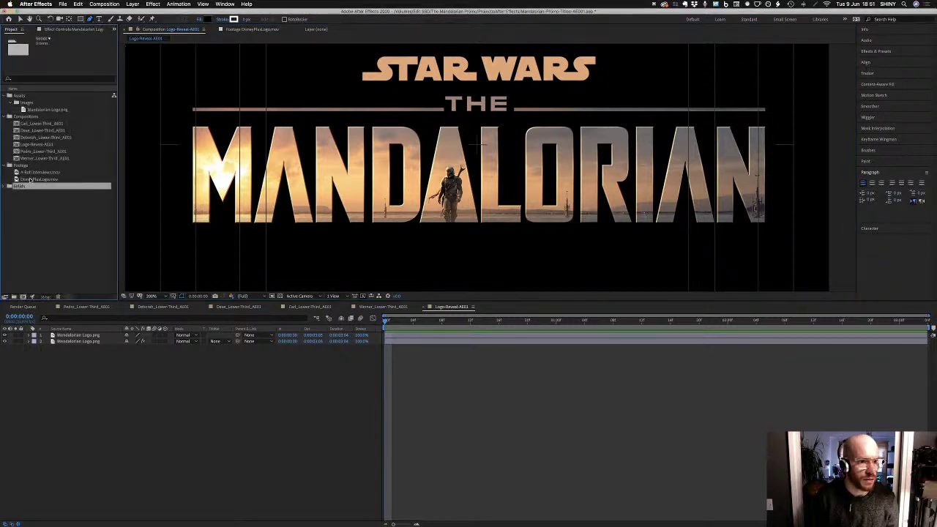
drag(29, 180, 99, 436)
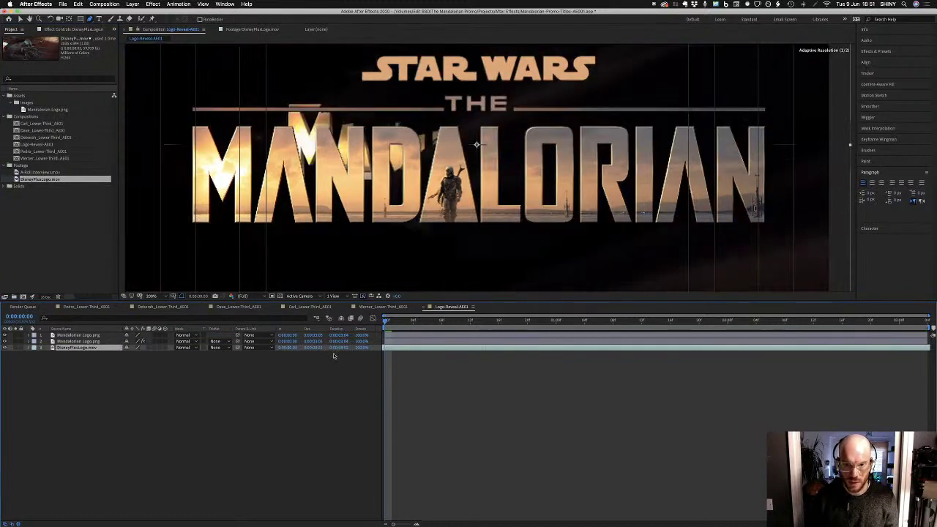
key(super+minus)
key(super+minus)
key(super+minus)
key(super+equal)
key(super+equal)
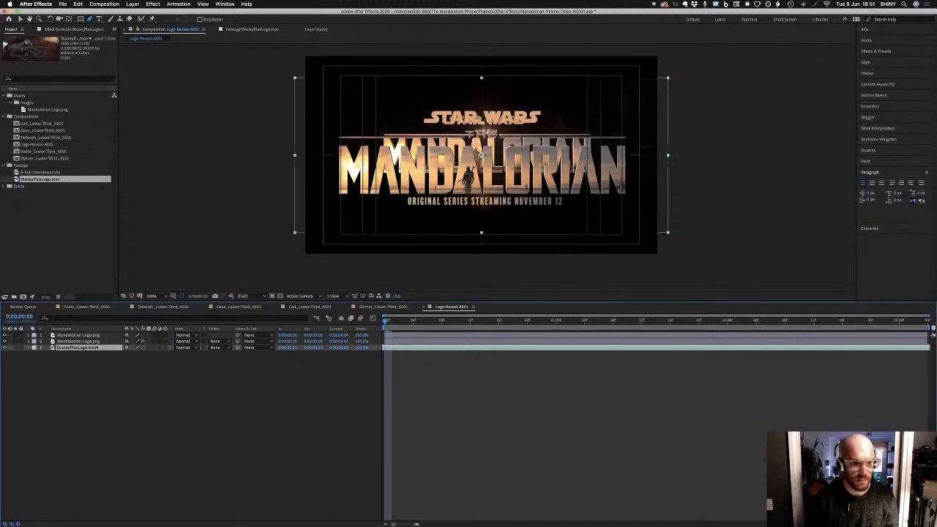
key(super+bracketright)
key(BackSpace)
Switch to Premiere Pro and play back the promo's logo reveal over the star background in an enlarged Program monitor
key(super+Tab)
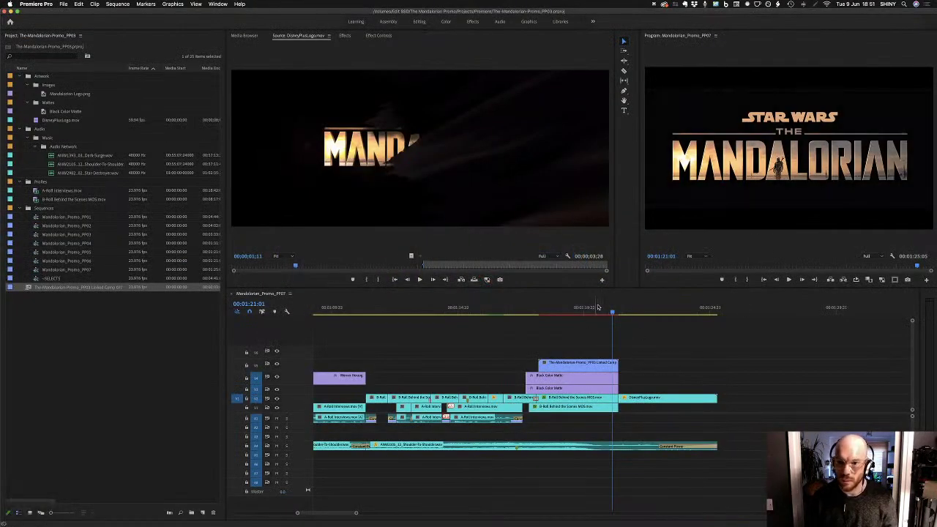
click(563, 311)
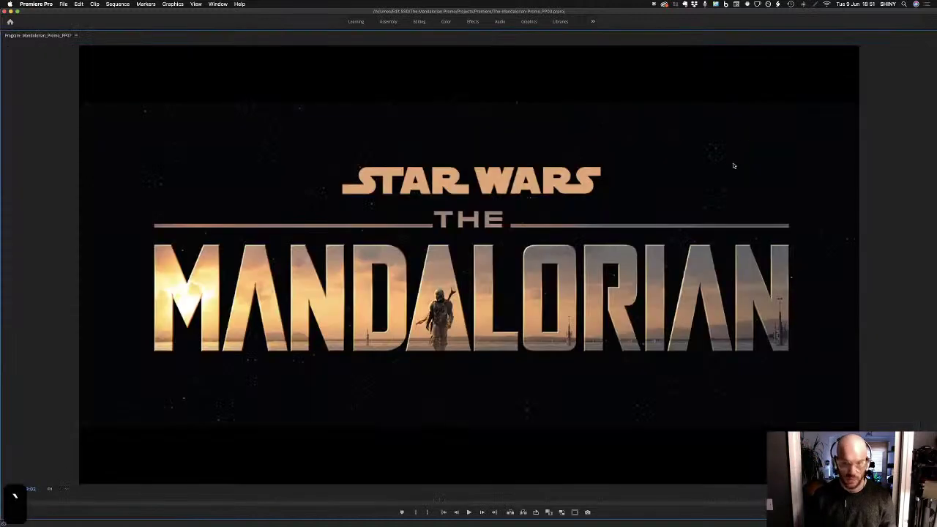
key(grave)
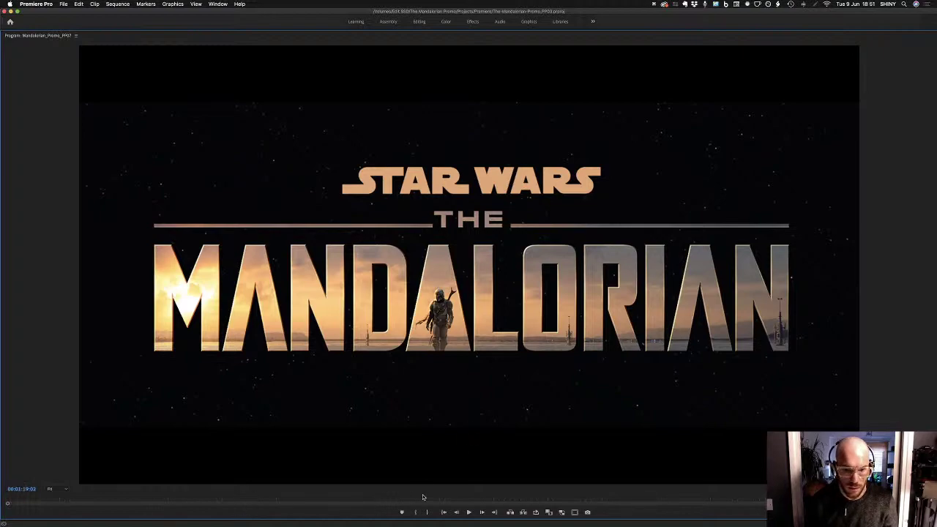
key(space)
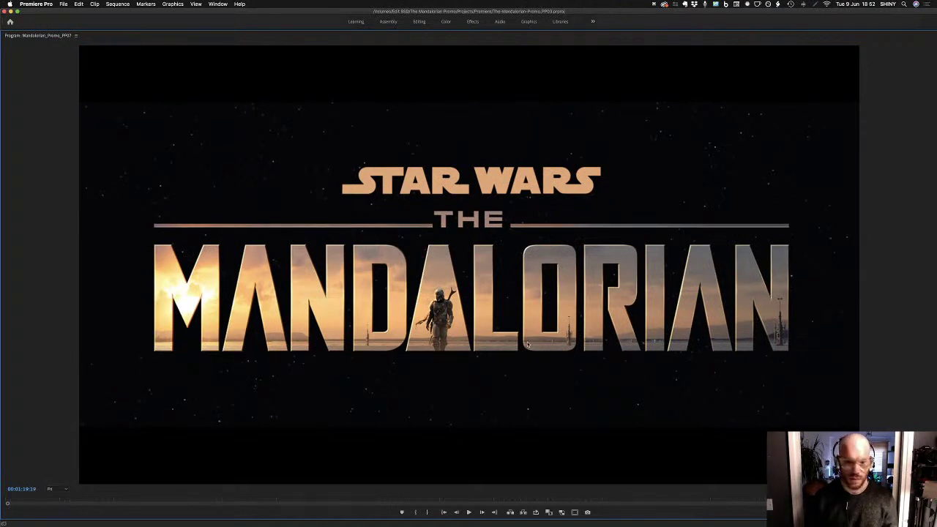
key(grave)
Switch back to After Effects, show the transparency grid and inspect the masked letter A at 800% magnification
key(super+Tab)
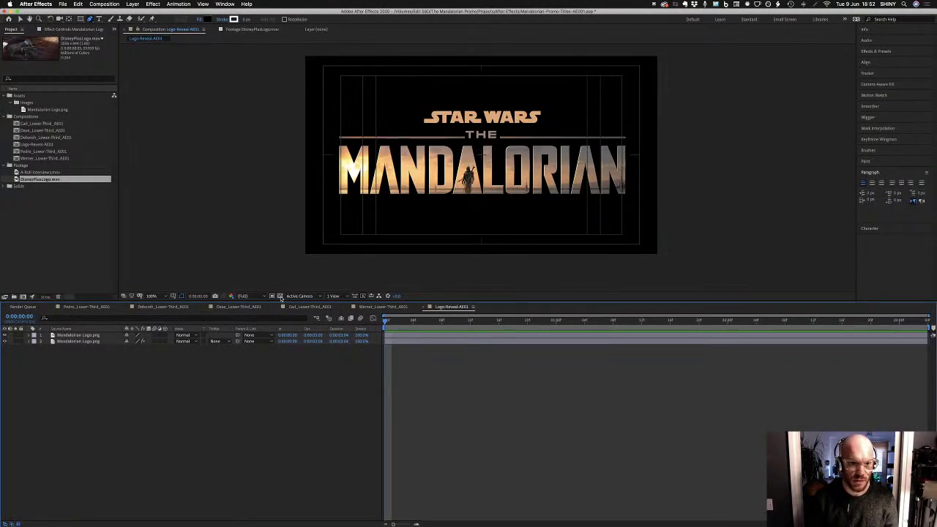
click(280, 296)
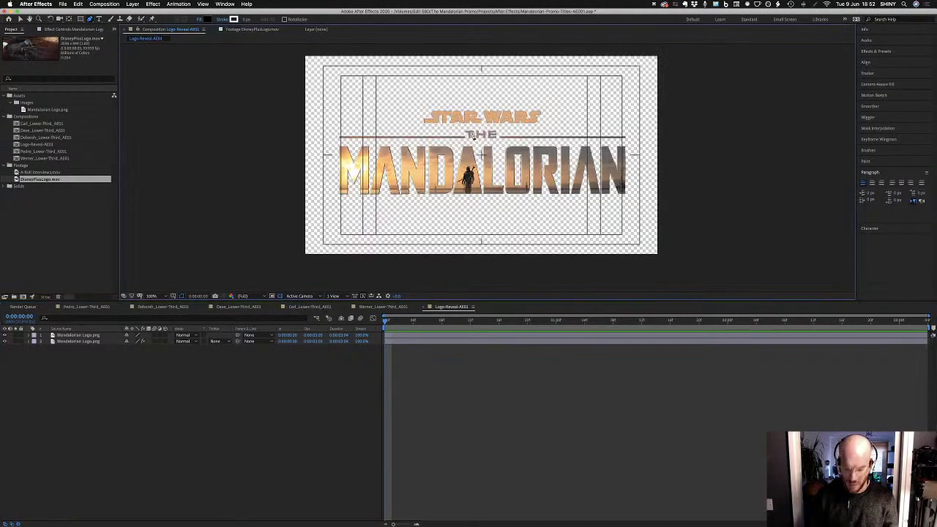
key(super+equal)
key(super+equal)
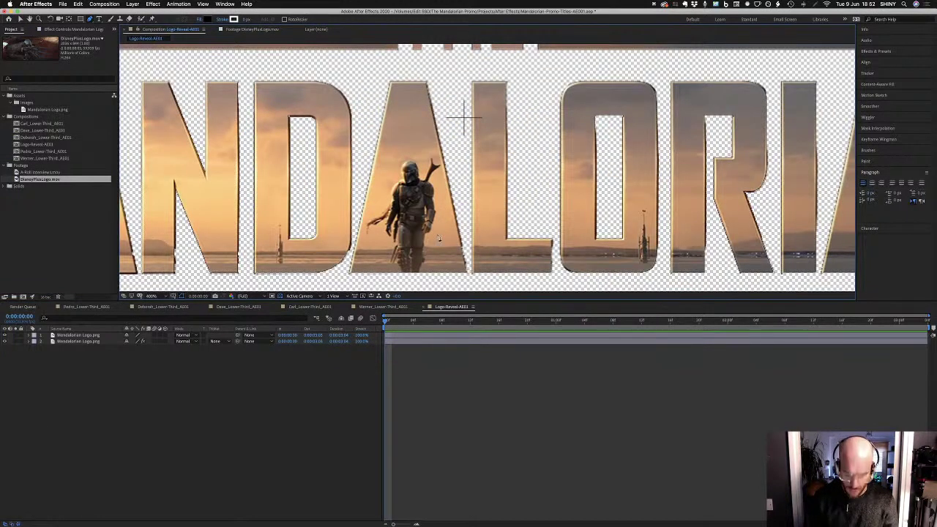
key(super+equal)
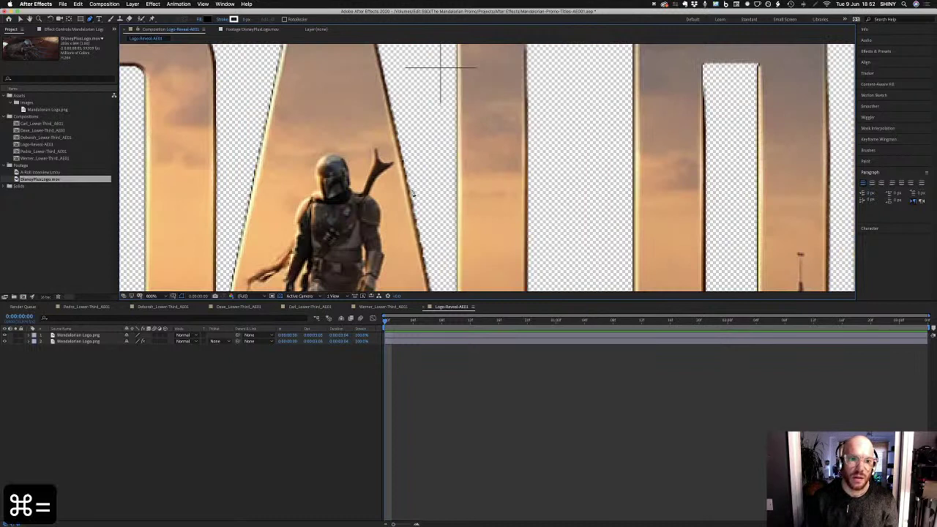
Examine the whole keyed logo against the transparency grid at 200% and 100% magnification, and preview the Logo-Reveal composition
key(super+minus)
key(super+minus)
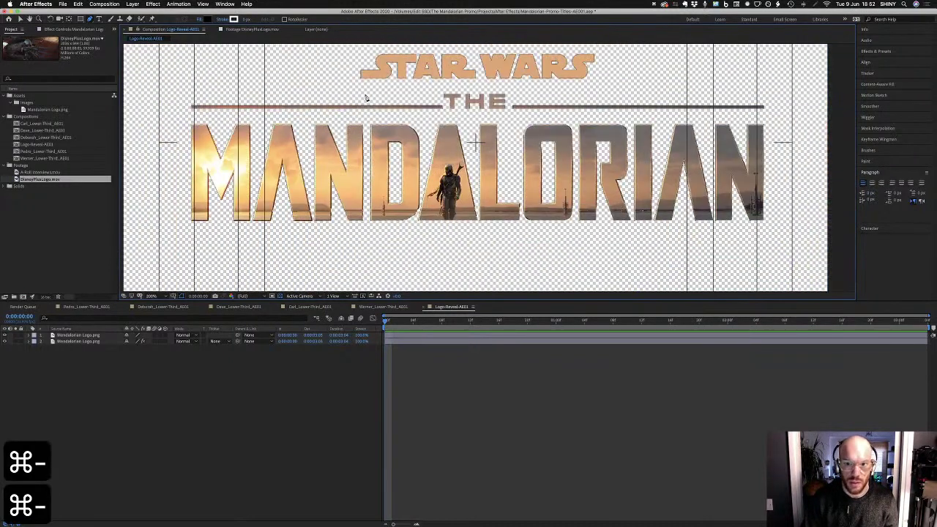
key(v)
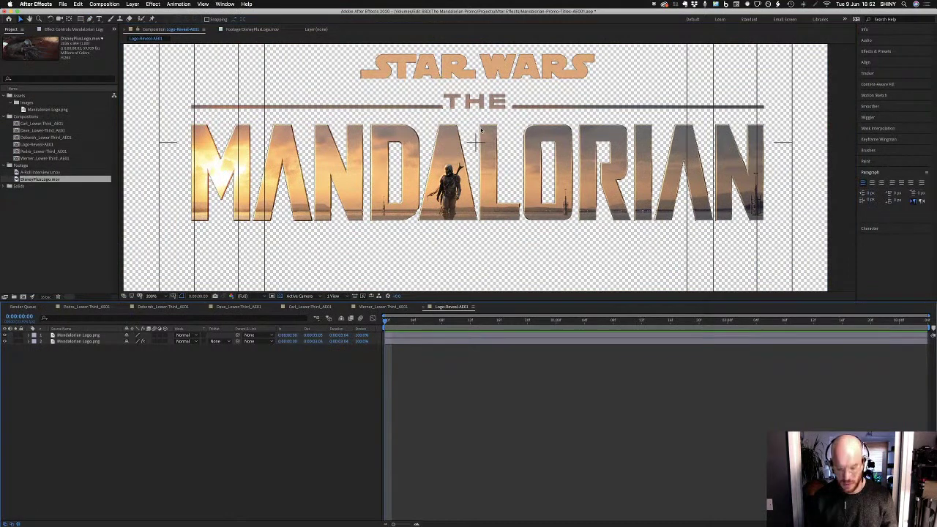
key(super+minus)
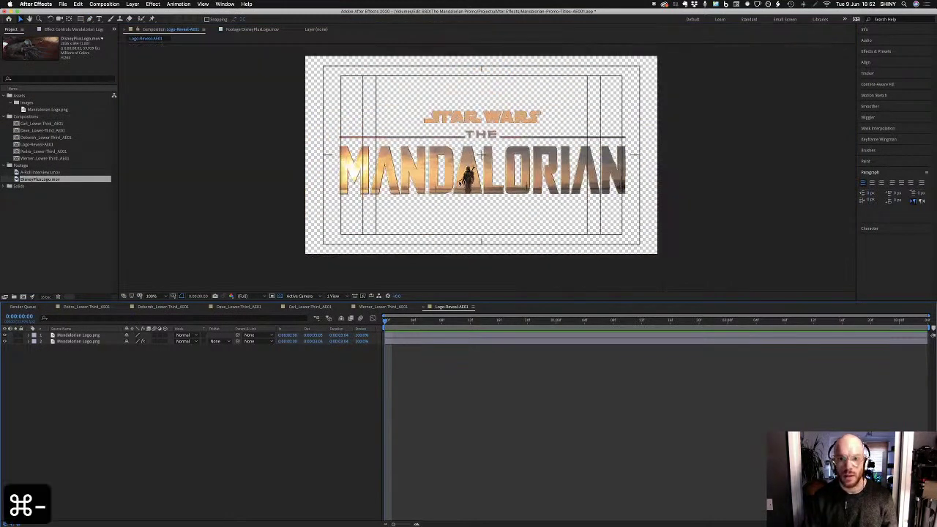
drag(461, 183, 424, 210)
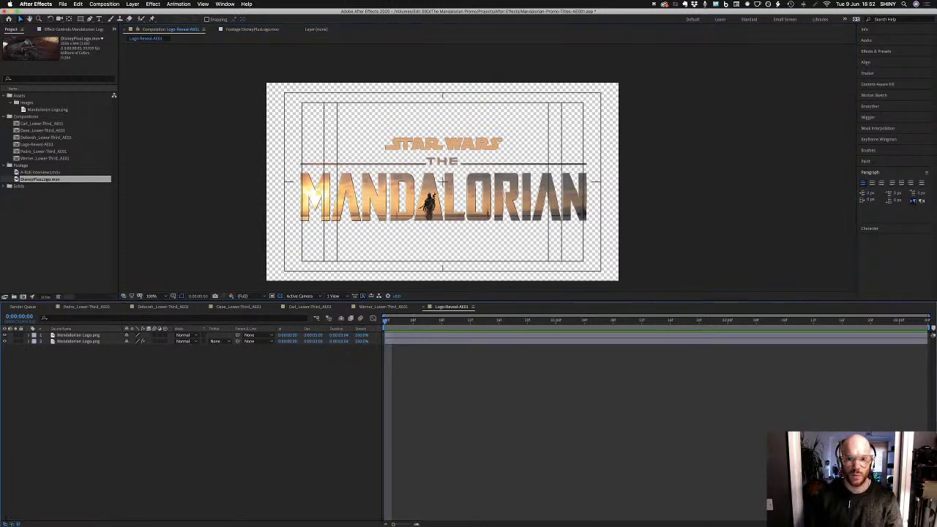
key(super+equal)
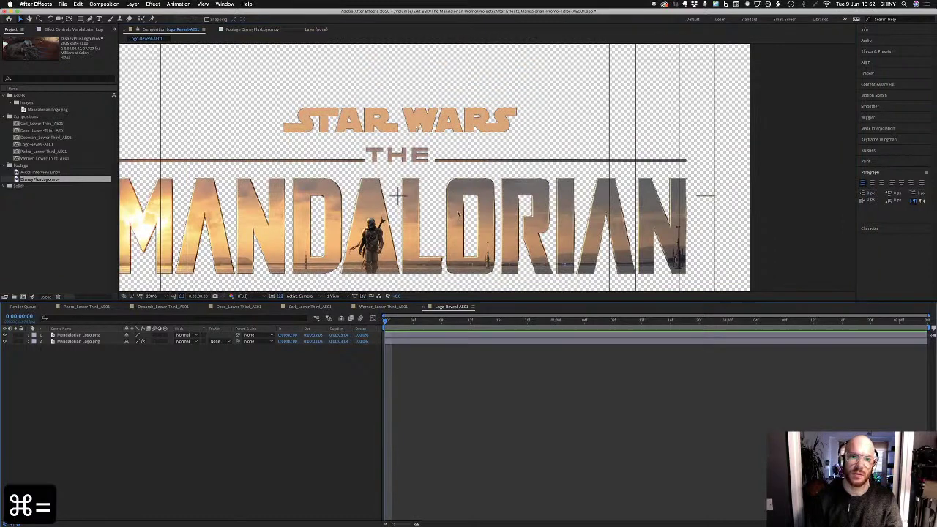
drag(458, 213, 516, 198)
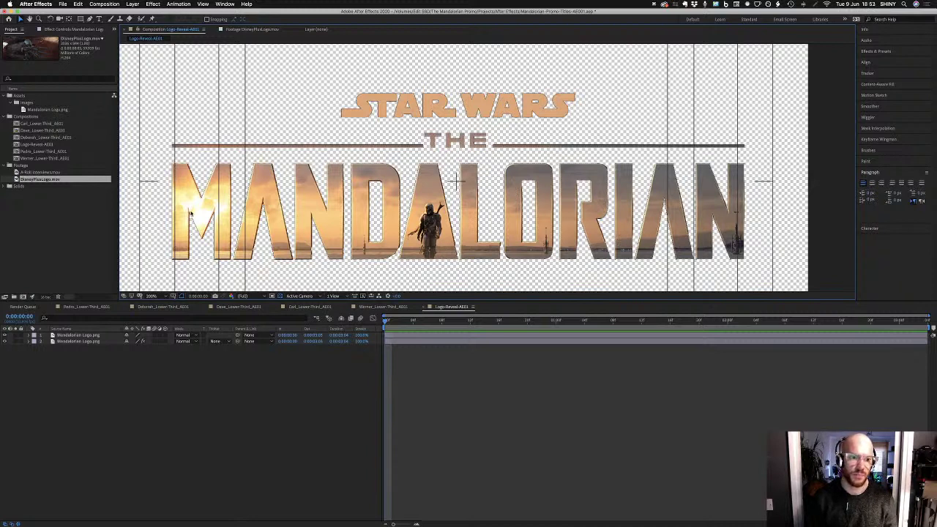
click(363, 106)
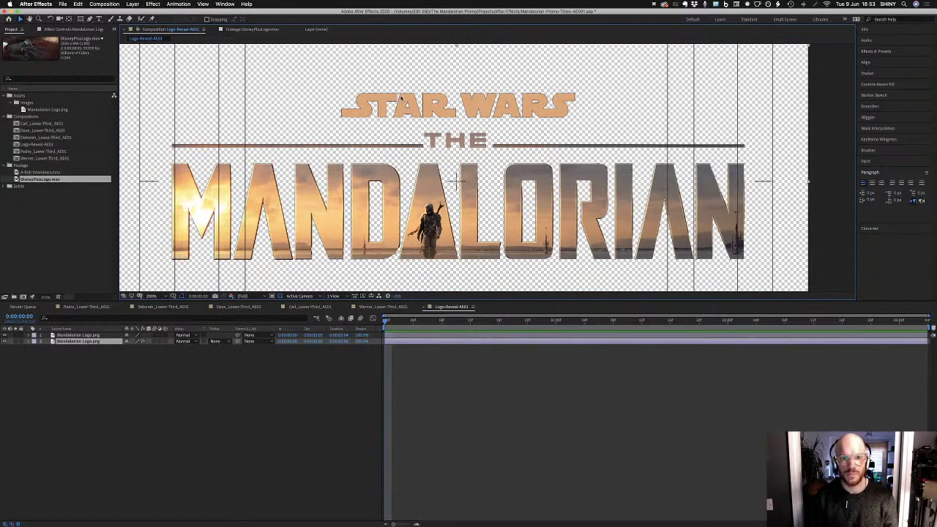
click(348, 400)
key(super+minus)
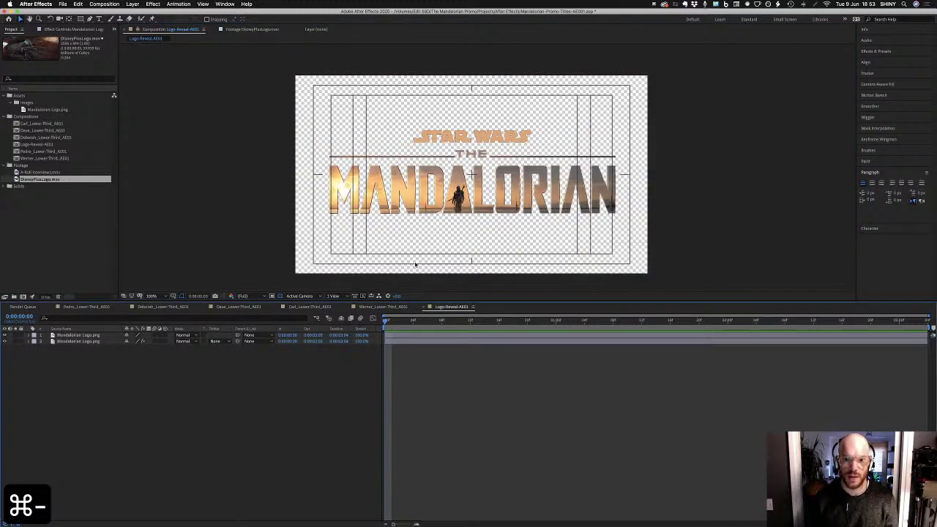
drag(405, 322, 514, 323)
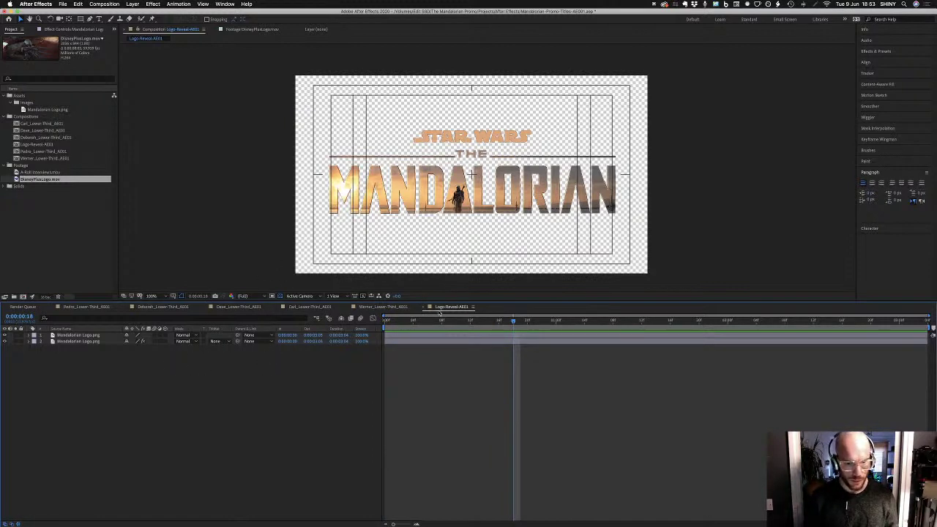
key(space)
key(space)
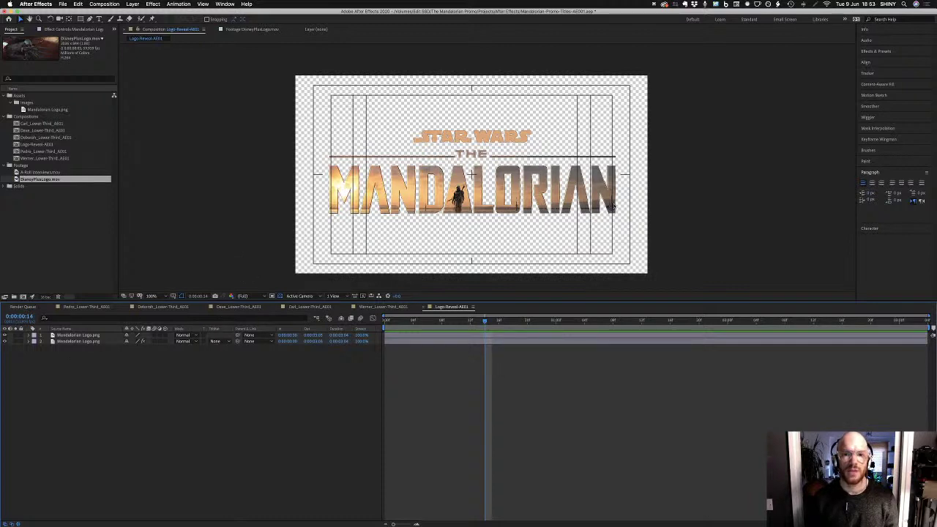
click(105, 337)
click(104, 343)
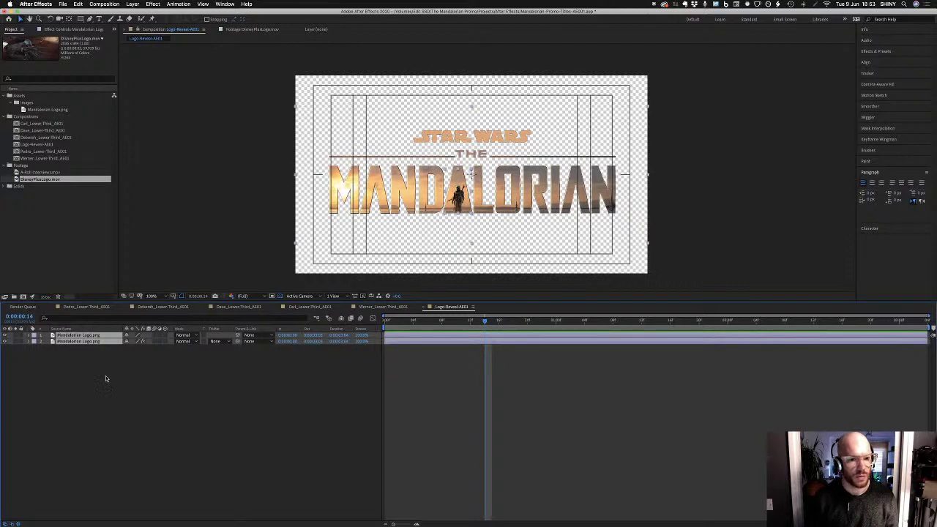
click(107, 379)
Pre-compose both Mandalorian Logo.png layers as "Mandalorian Logo PreComp" with all attributes moved, and return to the Logo-Reveal composition
click(104, 339)
double_click(106, 342)
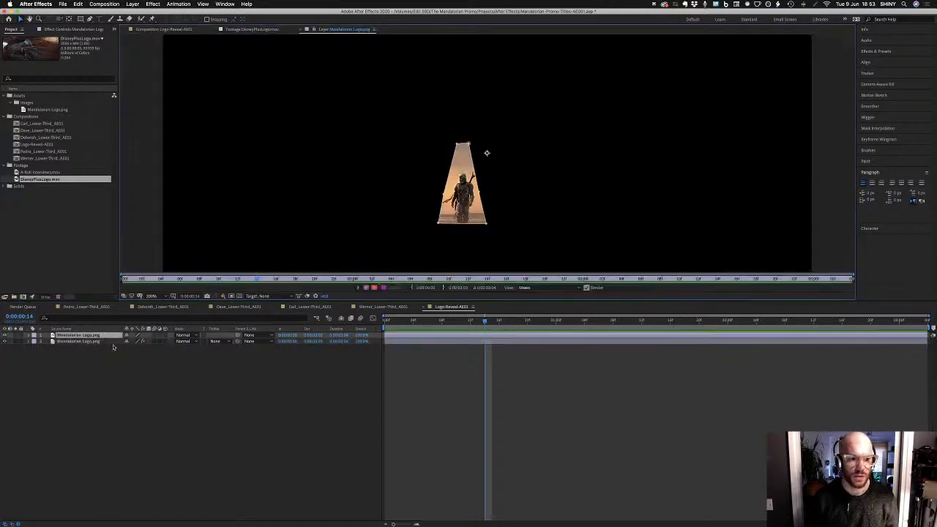
click(170, 31)
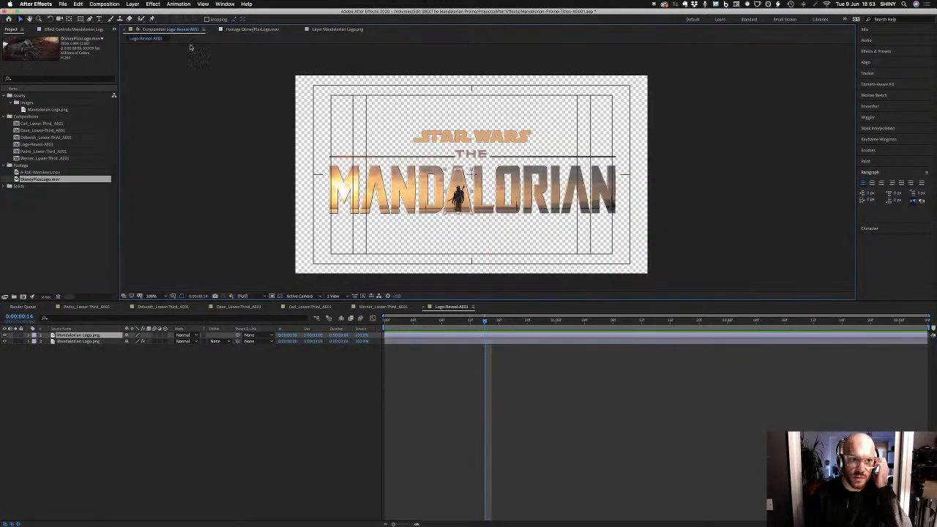
shift+click(106, 342)
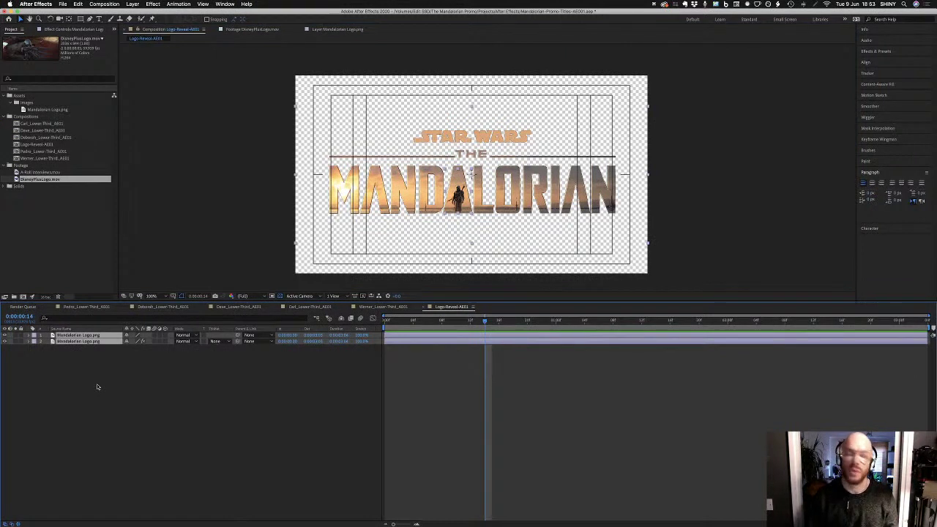
right_click(107, 337)
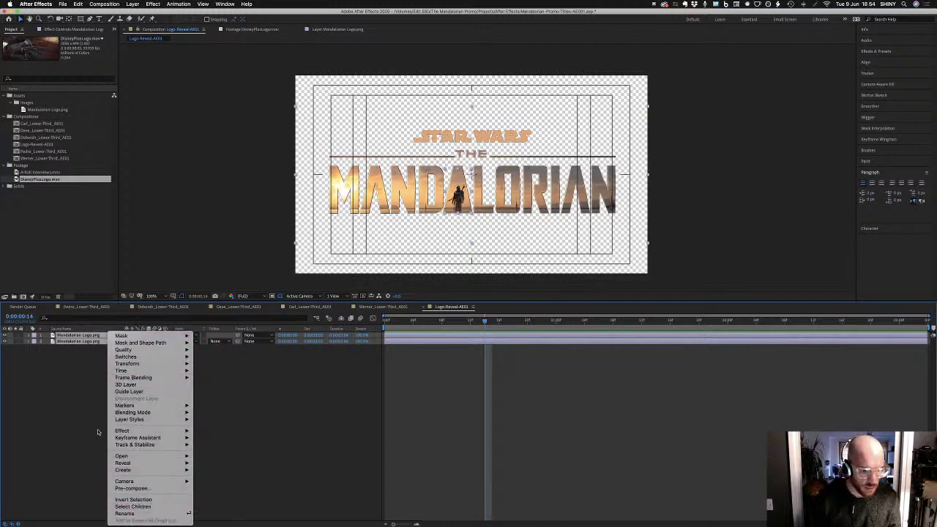
click(130, 487)
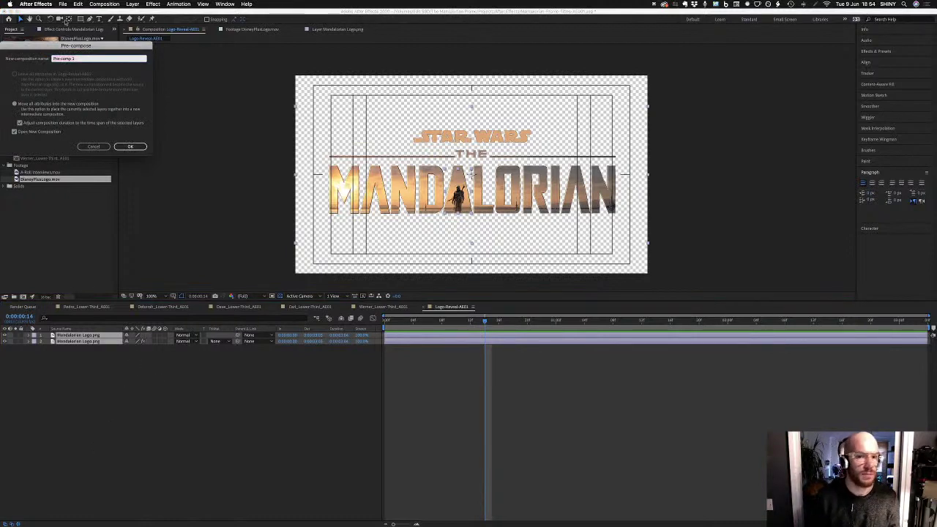
text(M)
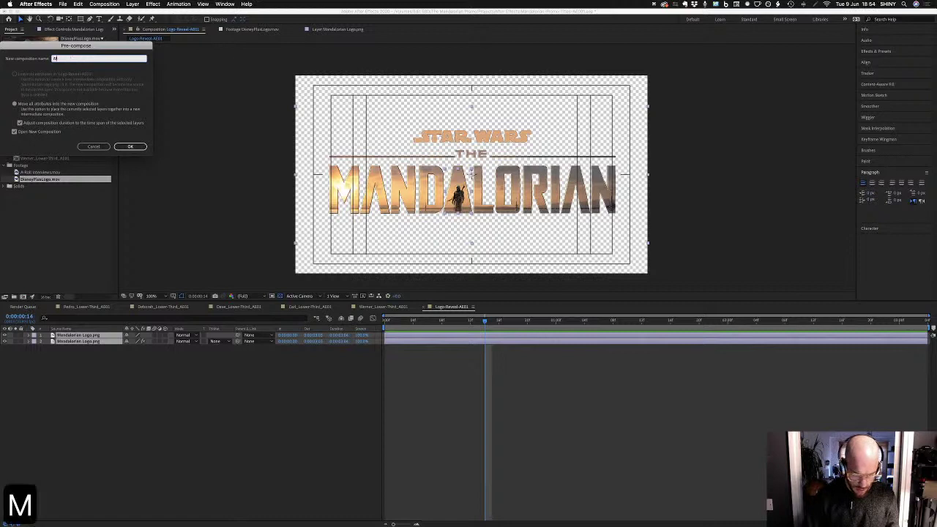
text(andalor)
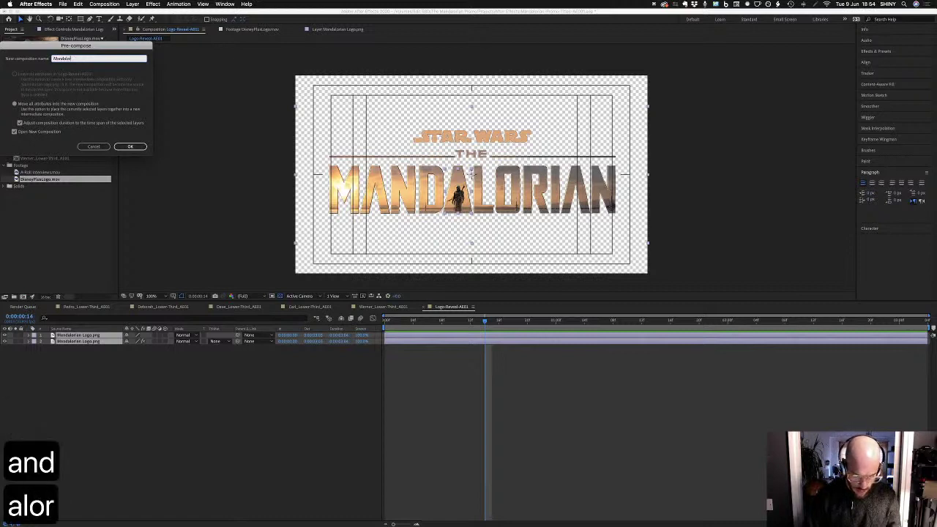
text(ian Logo)
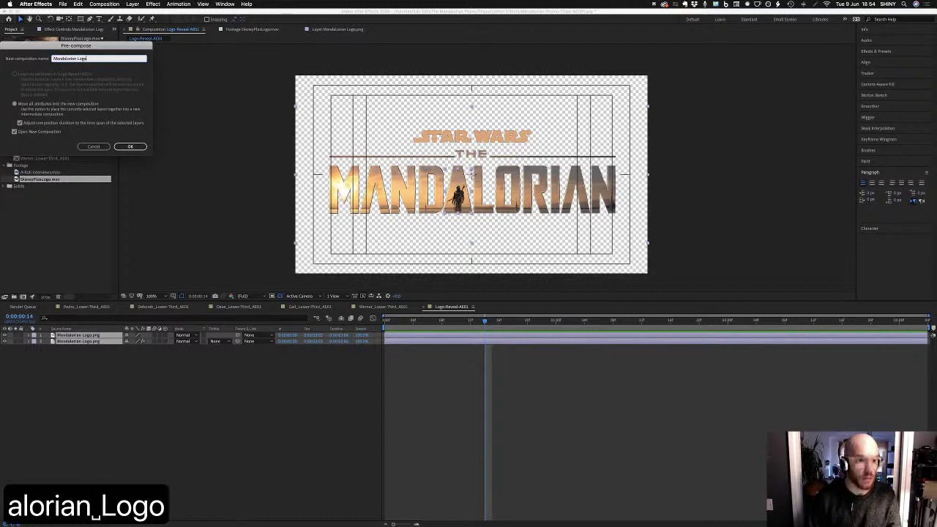
text( Pre)
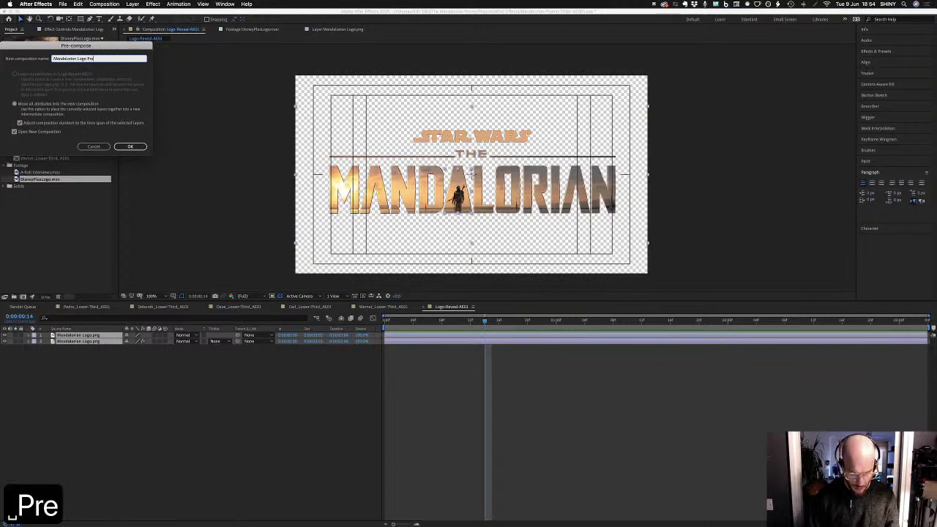
text(Comp)
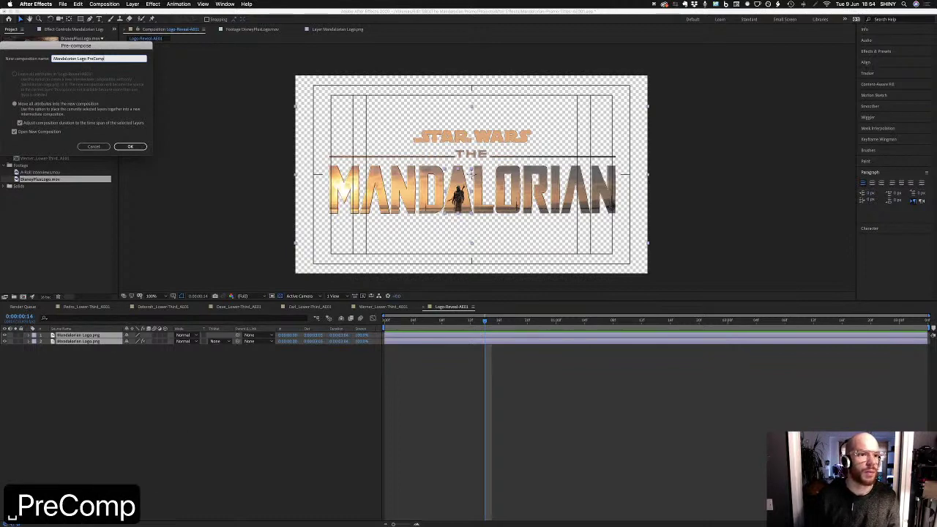
key(Return)
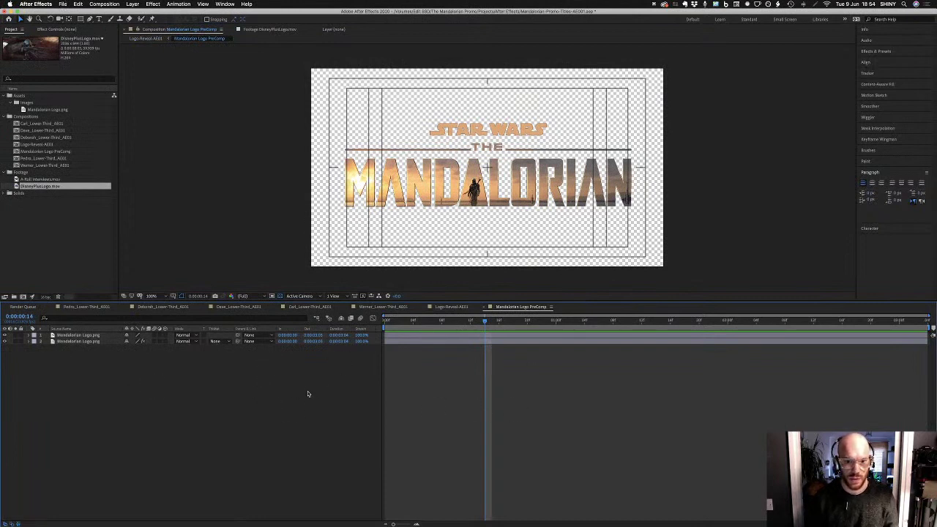
key(super+w)
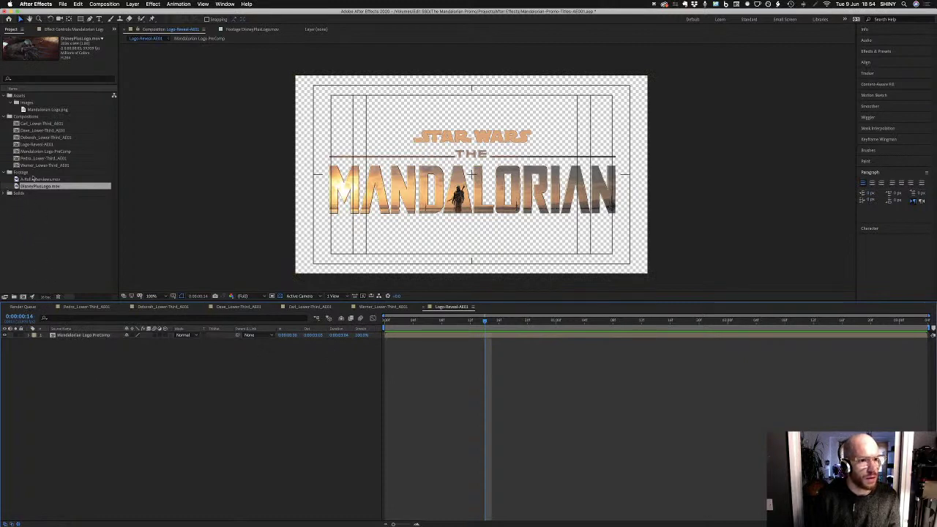
Create a project folder named PreComp inside Compositions and move Mandalorian Logo PreComp into it
click(36, 152)
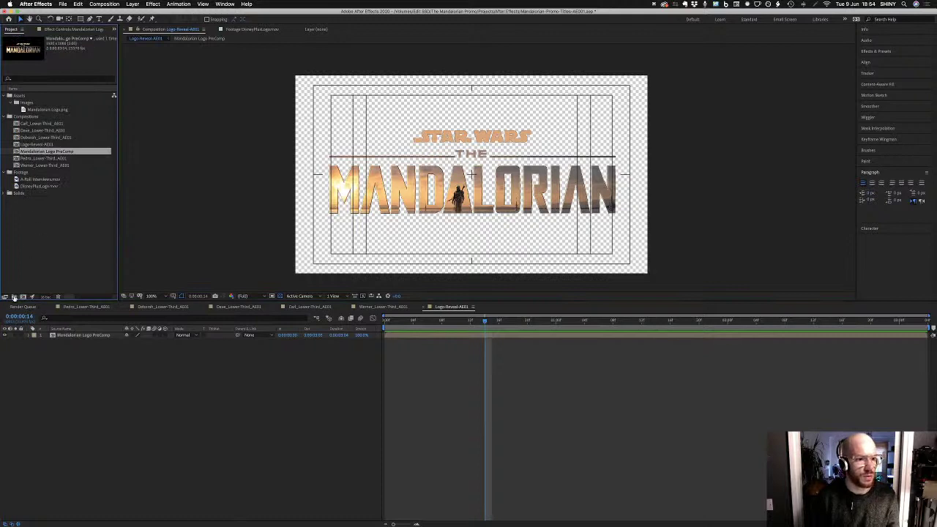
click(14, 297)
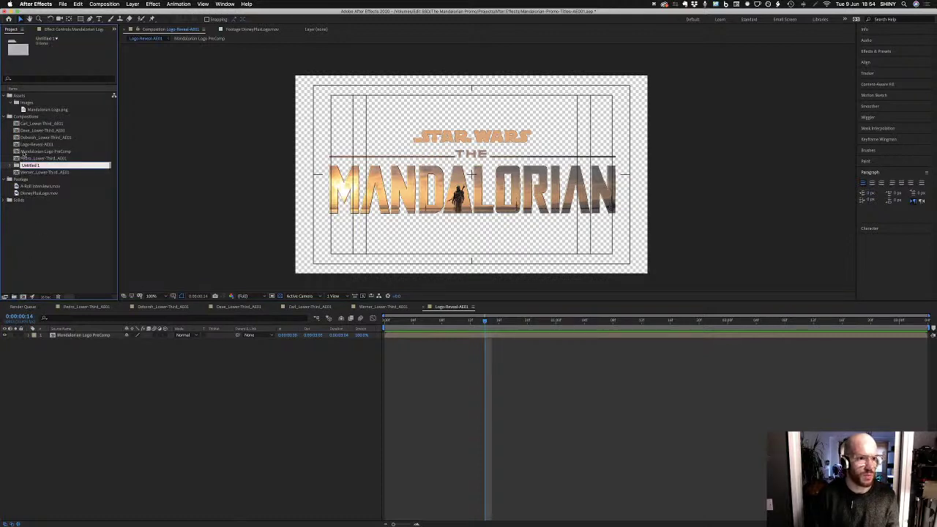
text(PreC)
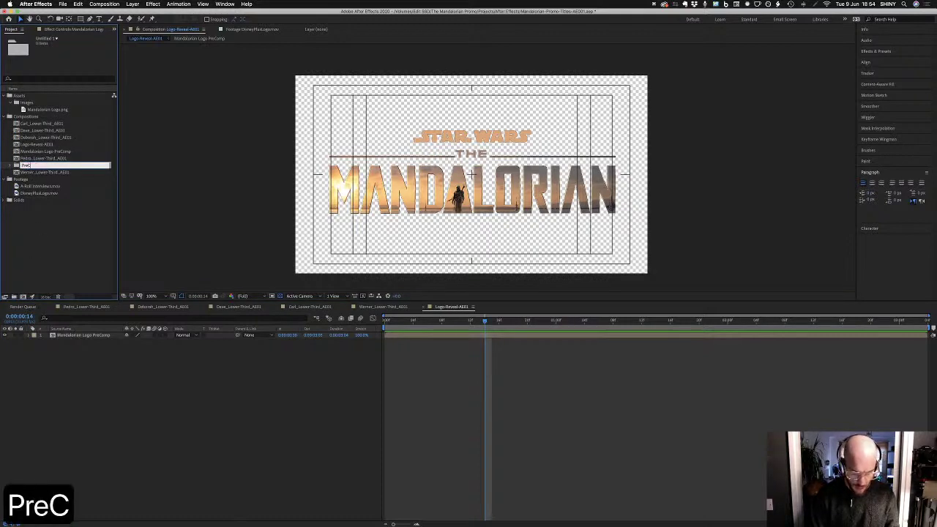
text(omp)
key(Return)
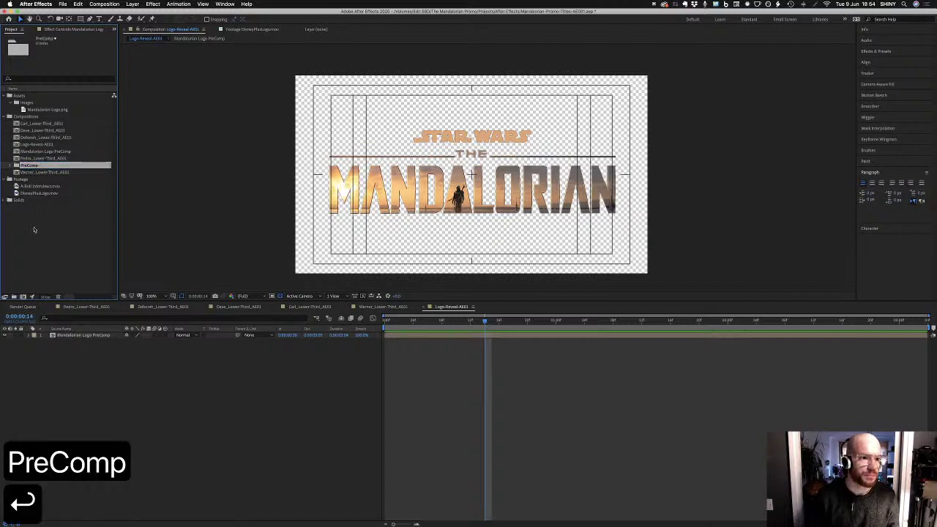
click(33, 151)
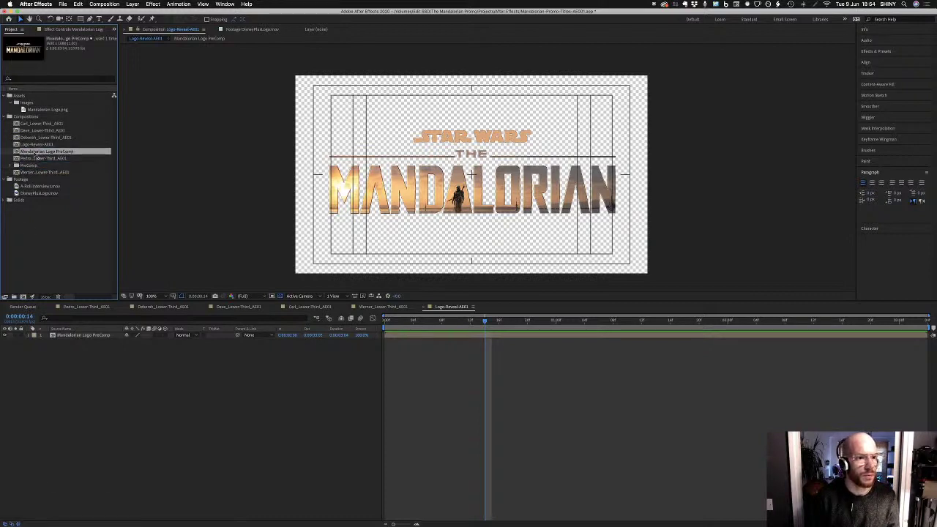
drag(34, 156, 23, 171)
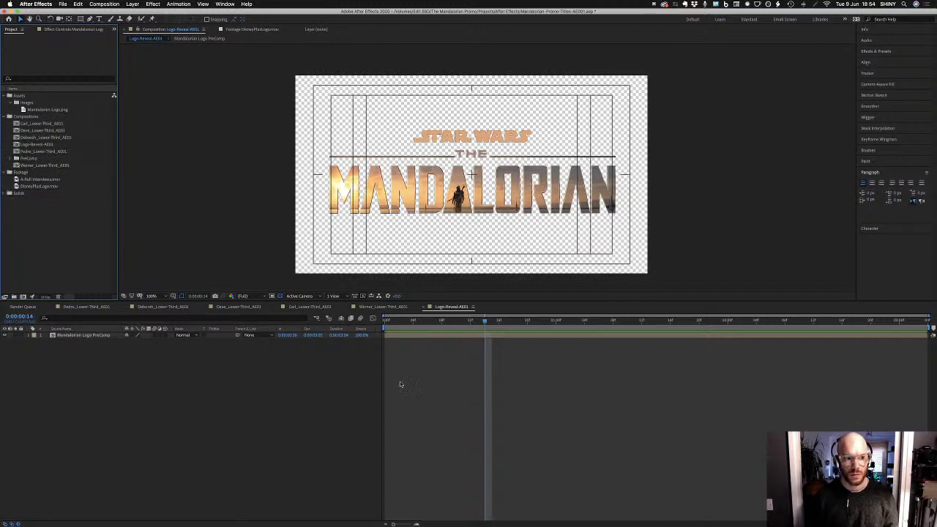
Rename the PreComp folder to ~PreComp so it sorts first within the Compositions folder
click(23, 159)
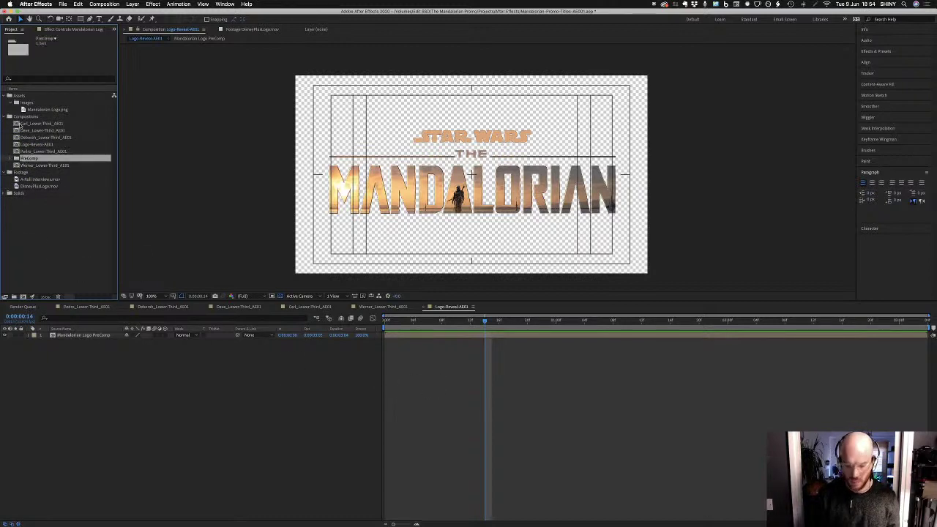
key(Return)
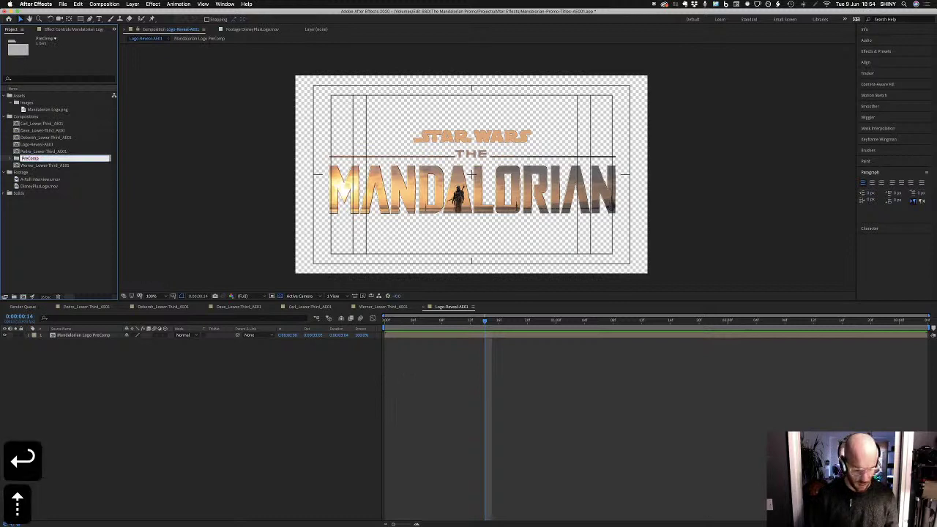
key(Home)
key(BackSpace)
text(~)
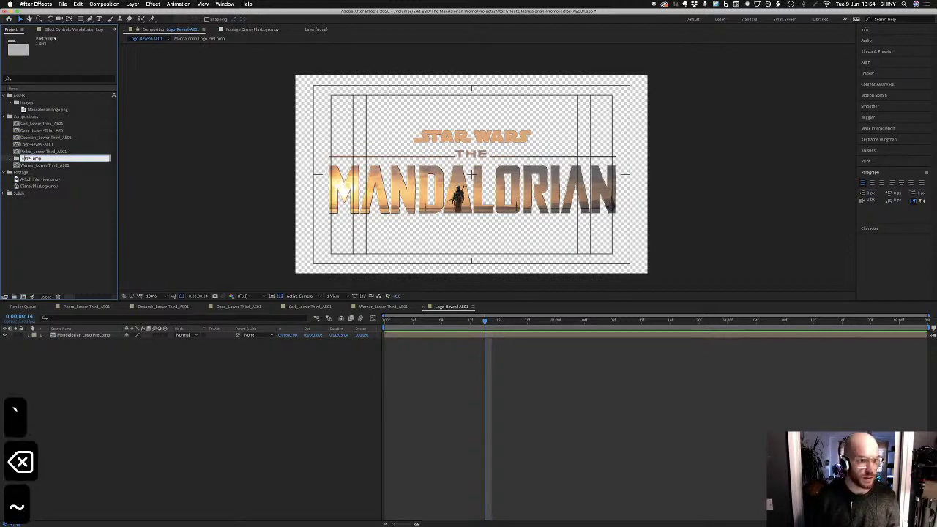
key(Return)
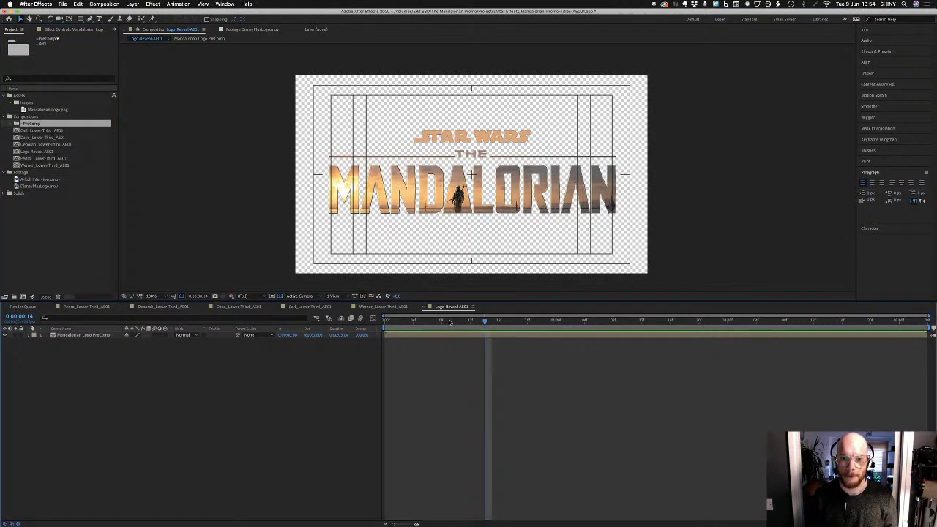
Draw a rectangular mask on the Mandalorian Logo PreComp layer that encloses the whole logo and extends past both sides of the frame
drag(449, 322, 399, 322)
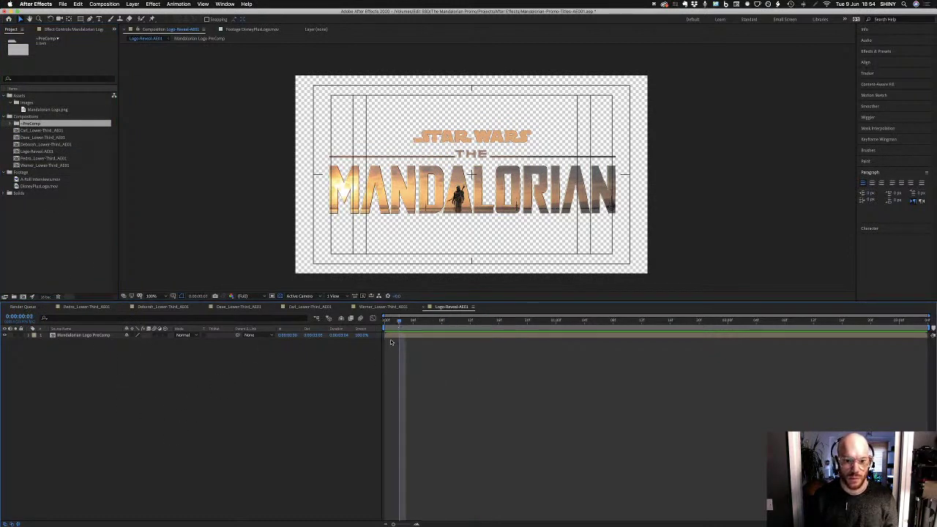
click(392, 334)
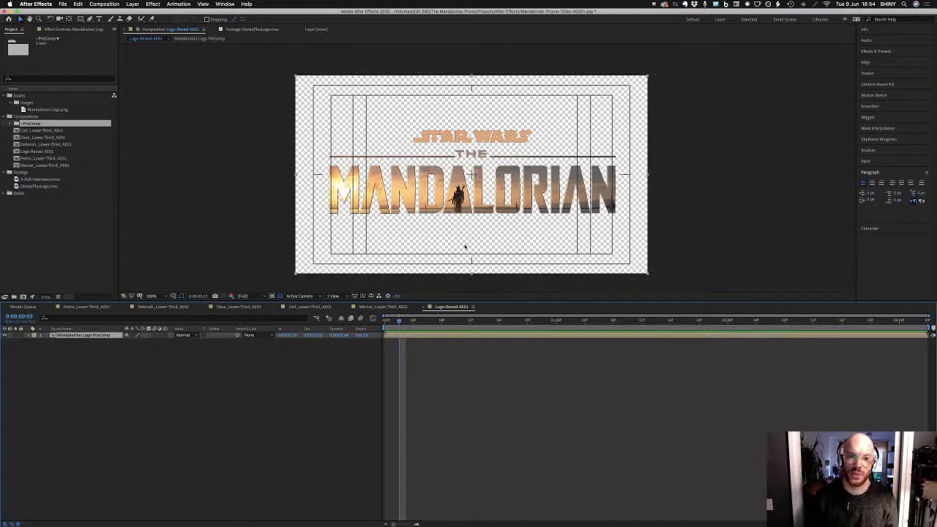
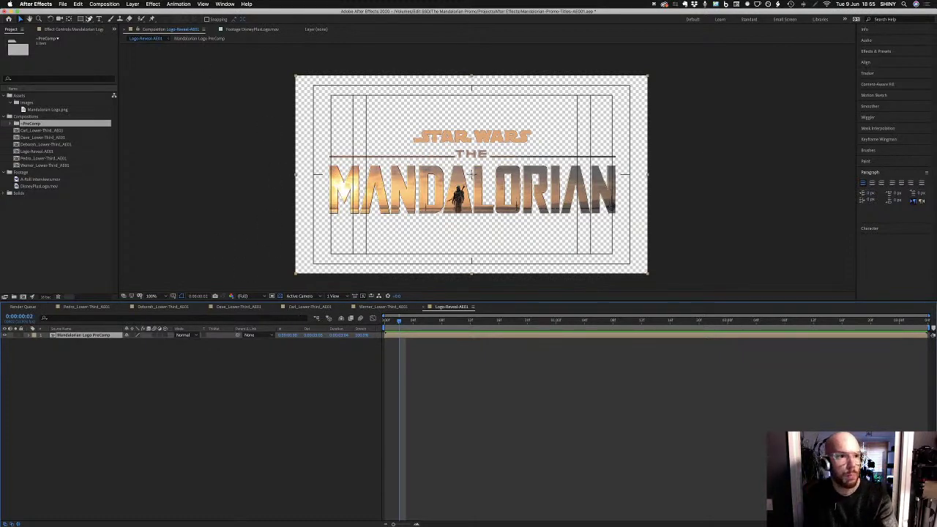
key(q)
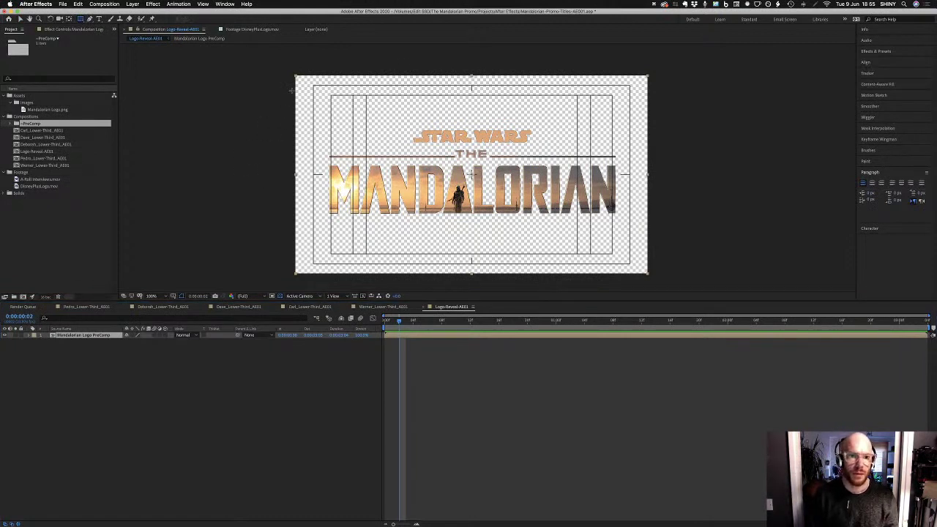
drag(276, 87, 682, 262)
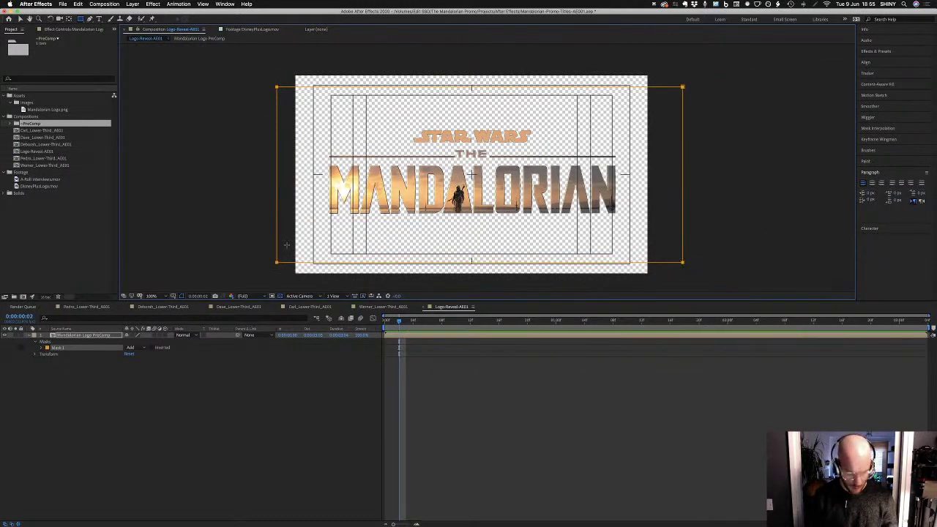
Slant the mask's left edge by moving its bottom-left corner inward and its top-left corner farther outside the frame
key(v)
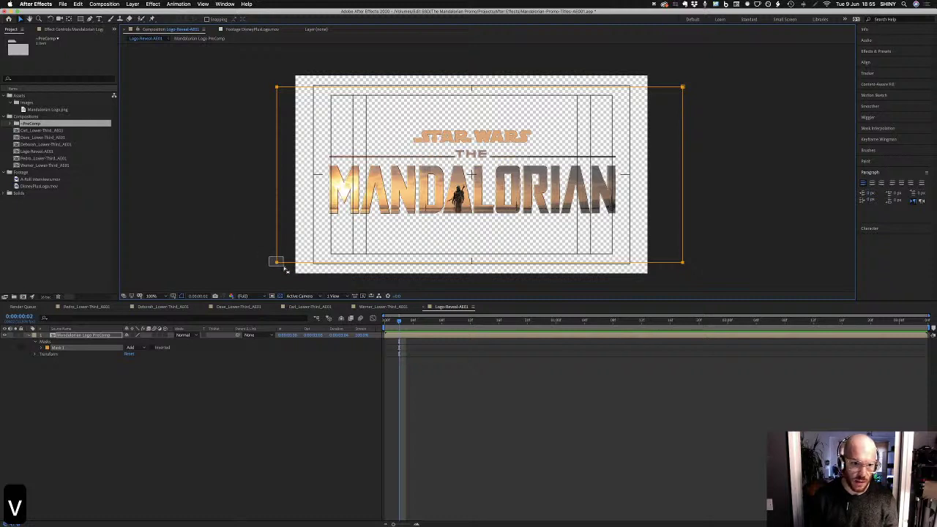
drag(276, 263, 336, 265)
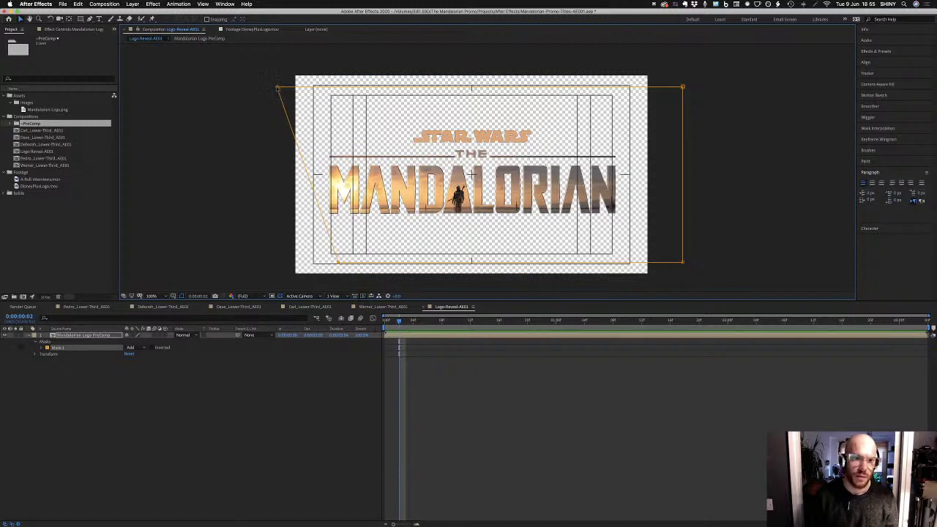
drag(278, 88, 212, 88)
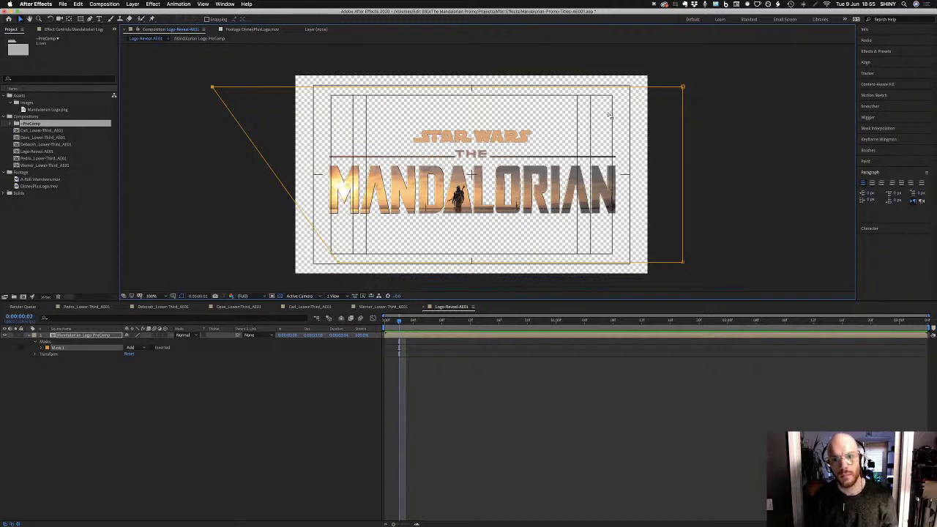
Set Mask 1 to Subtract and add a Mask Path keyframe at 0:00:00:00
mouse_move(399, 323)
mouse_down()
mouse_move(485, 323)
mouse_move(385, 322)
mouse_up()
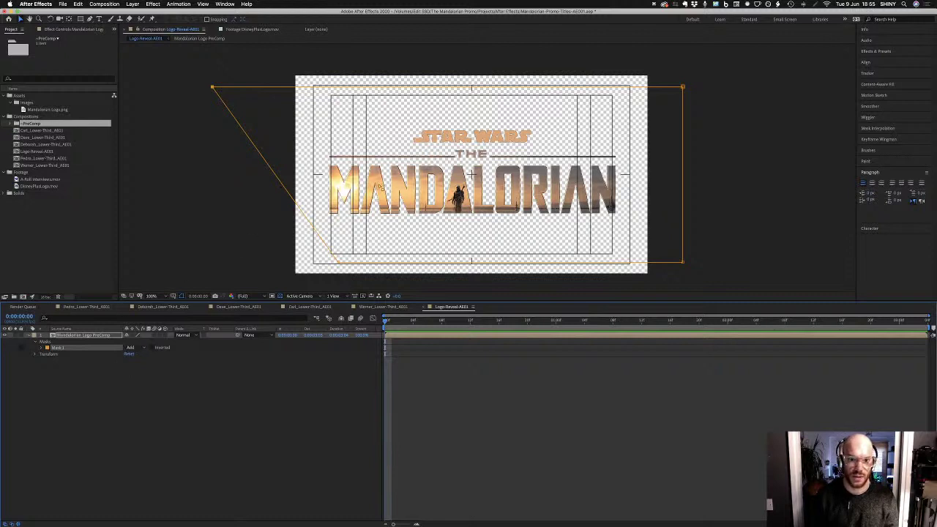
click(141, 348)
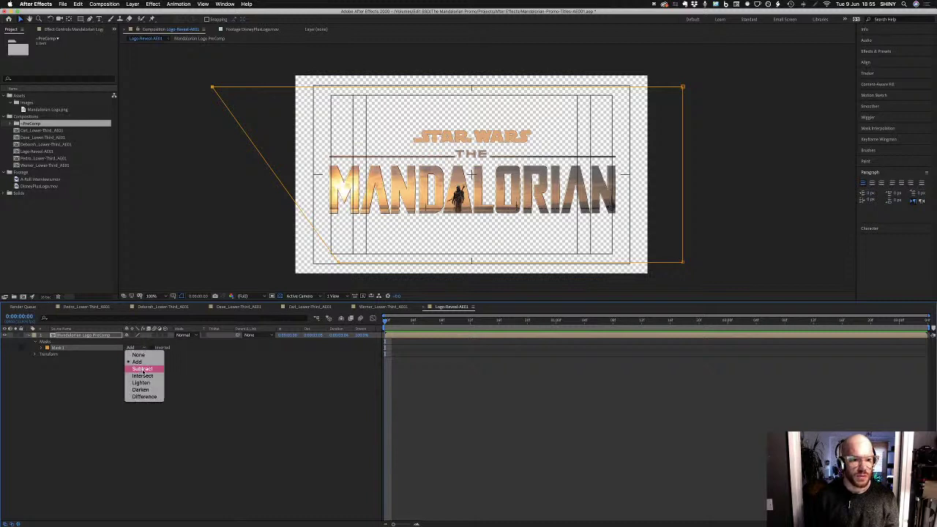
click(141, 370)
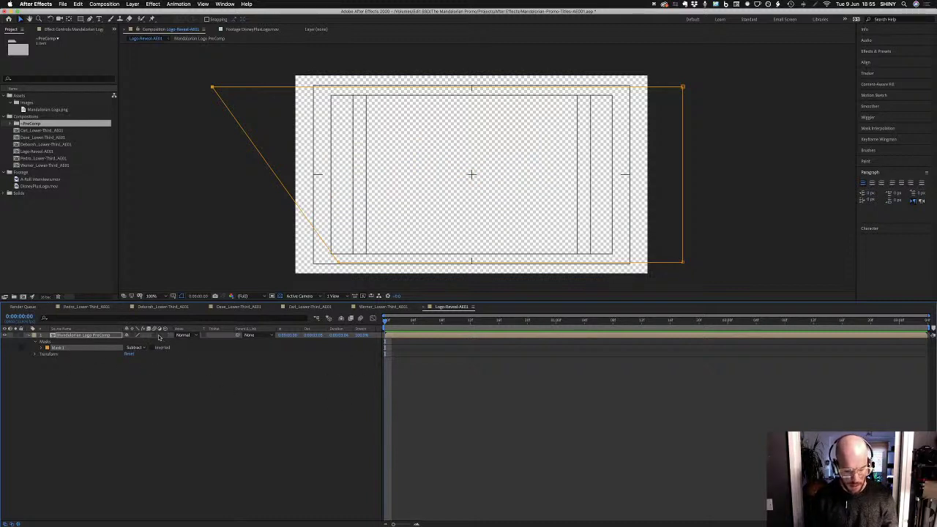
click(43, 348)
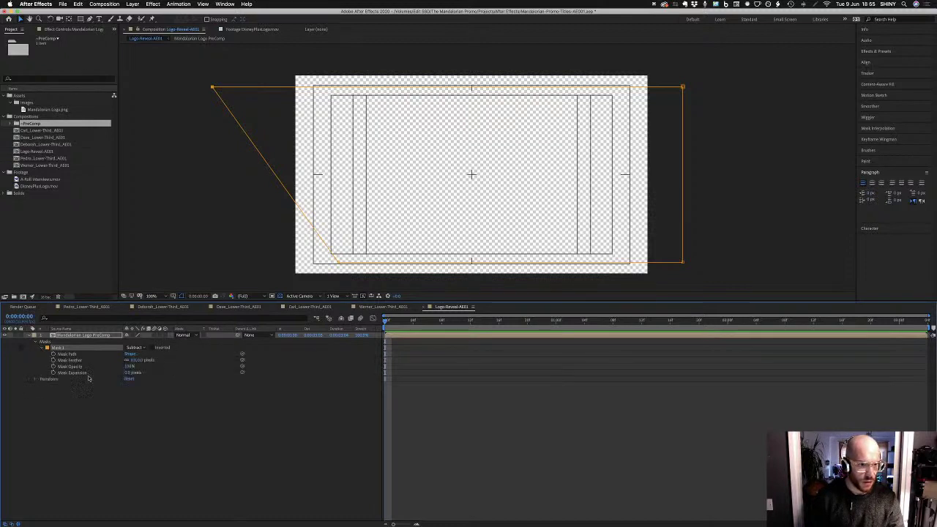
click(53, 355)
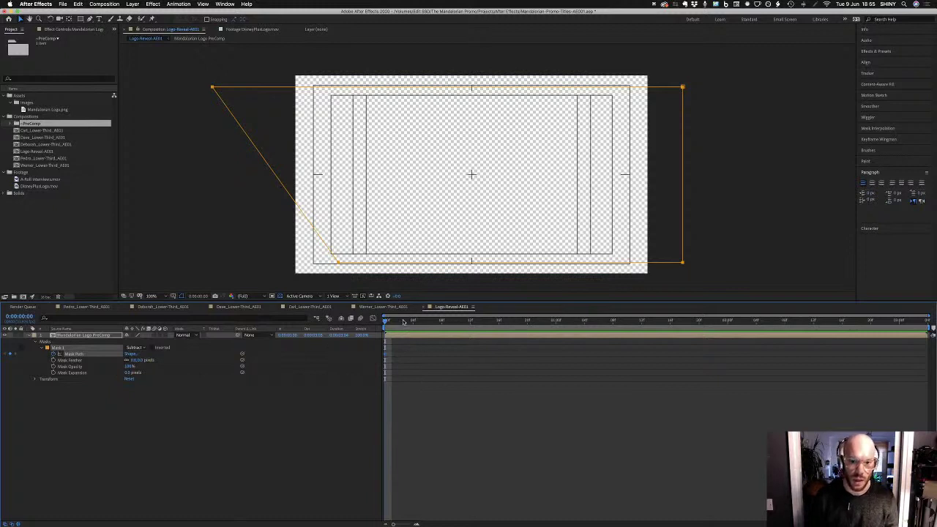
Keyframe the Mask Path at 0:00:01:15 with the mask moved right until its slanted edge clears the whole logo
drag(402, 322, 665, 333)
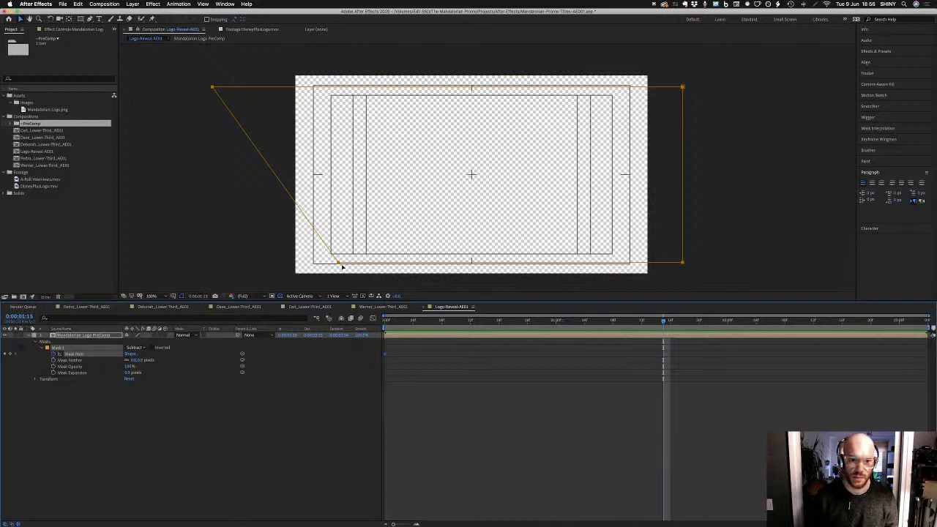
drag(338, 263, 753, 261)
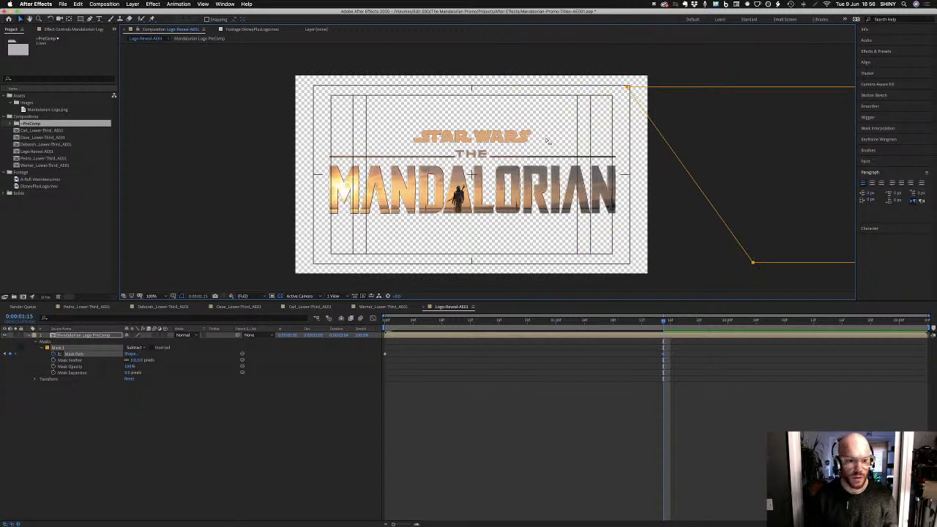
Review how the slanted mask edge wipes across the logo, stopping at 0:00:00:14
drag(492, 329, 520, 324)
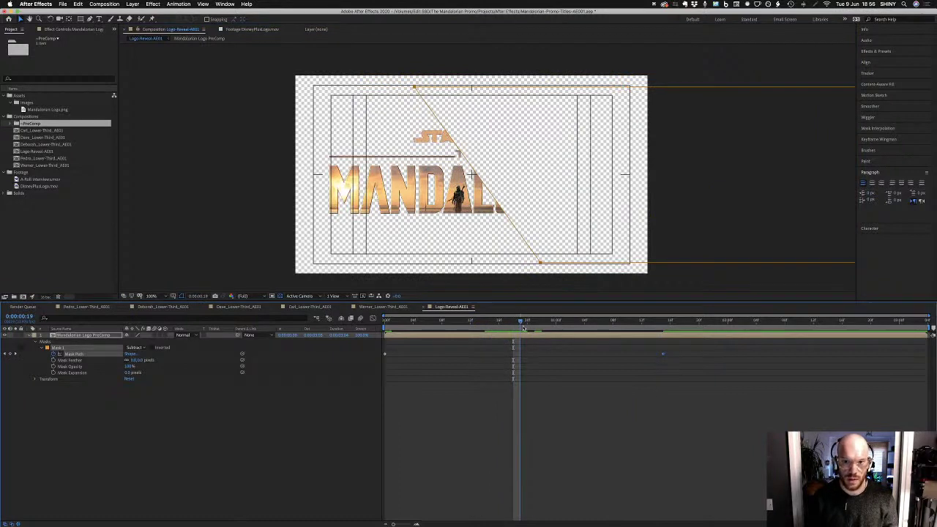
key(Page_Up)
key(Page_Up)
key(Page_Up)
key(Page_Up)
key(Page_Up)
key(Page_Up)
key(Page_Down)
key(Page_Down)
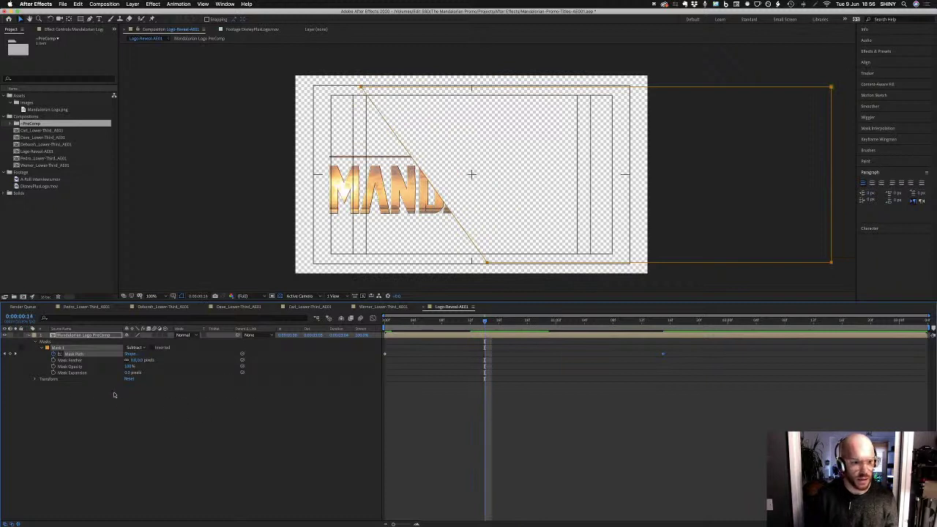
Try a Mask Feather of 30 pixels and check the softness of the wipe edge around 0:00:00:14
click(136, 360)
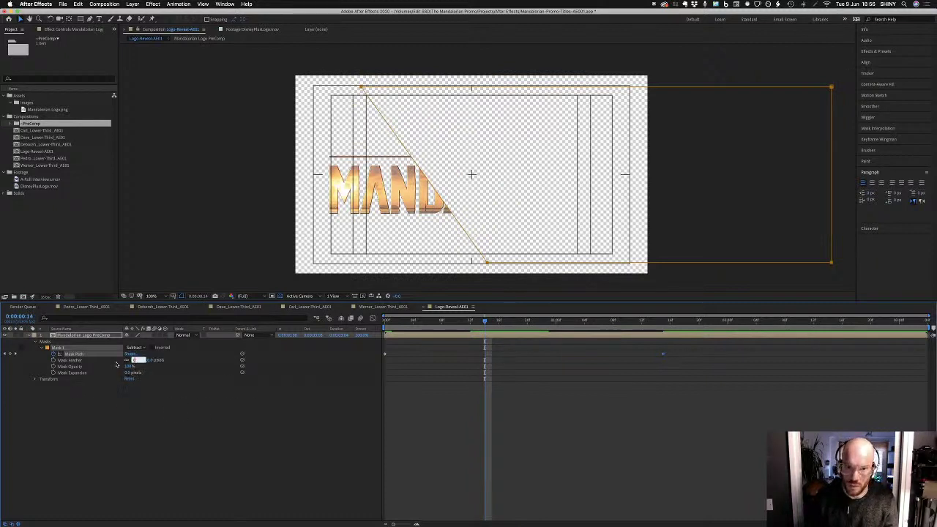
text(30)
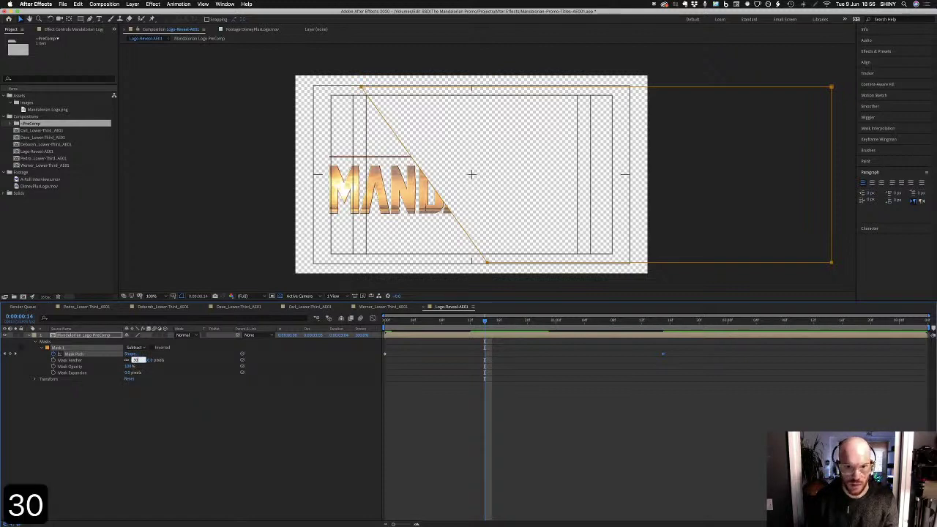
key(Return)
click(462, 433)
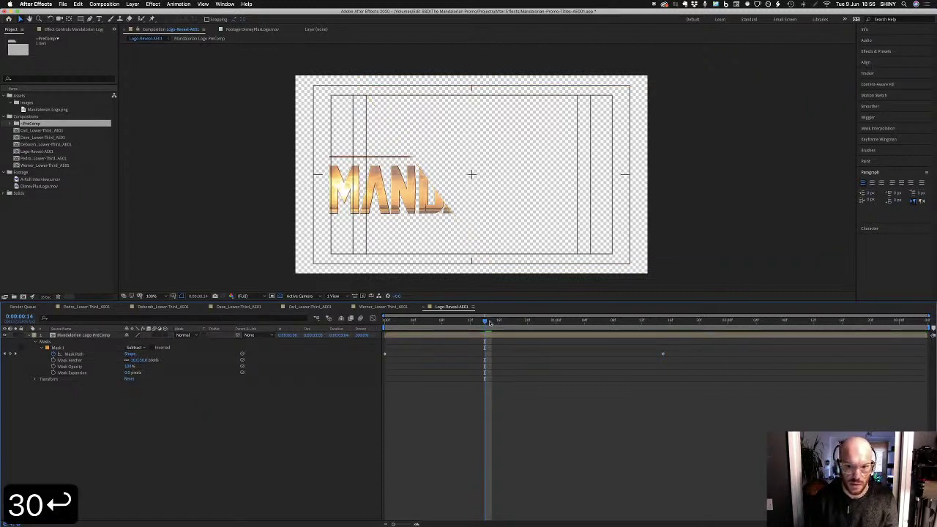
mouse_move(489, 320)
mouse_down()
mouse_move(420, 321)
mouse_move(586, 321)
mouse_move(484, 321)
mouse_up()
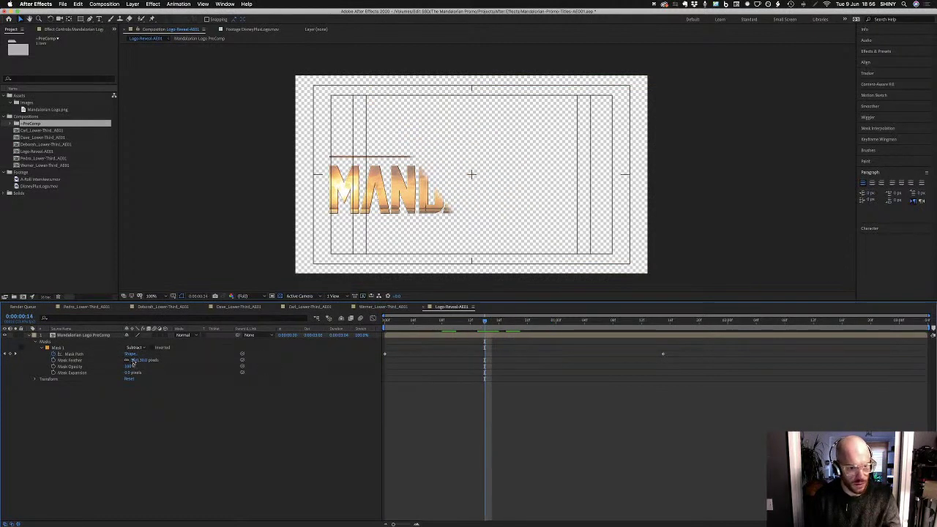
Set the Mask Feather to 60 pixels and deselect the layer to inspect the softened edge
click(129, 360)
text(60)
key(Return)
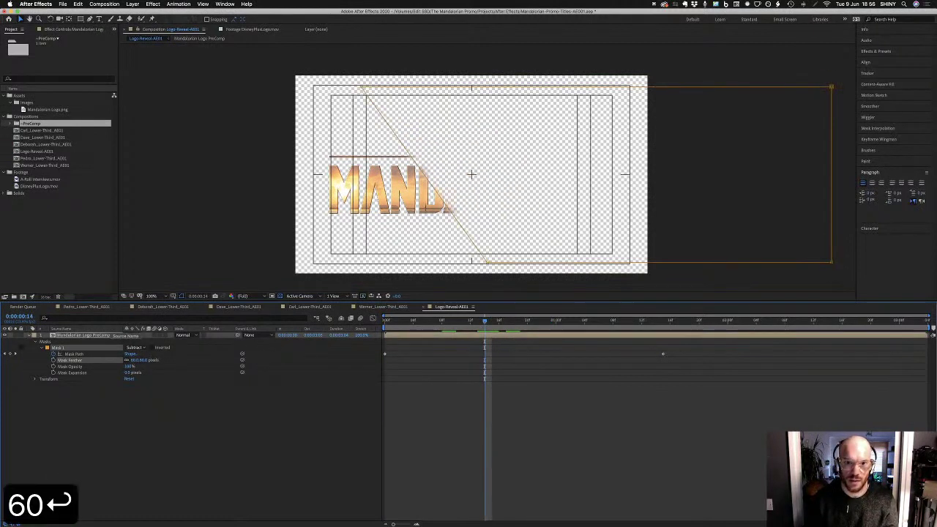
click(444, 424)
Preview the feathered logo wipe several times over the transparency grid
mouse_move(484, 322)
mouse_down()
mouse_move(405, 322)
mouse_move(492, 334)
mouse_up()
key(space)
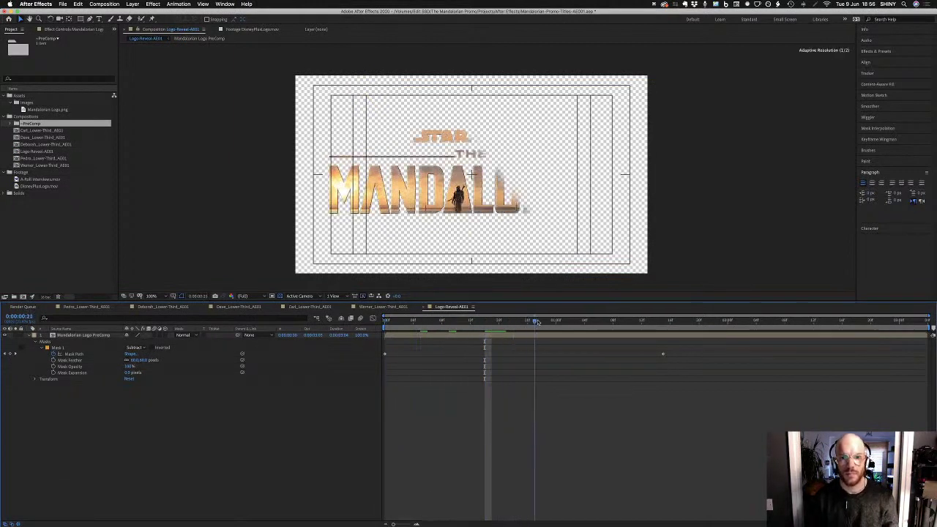
key(space)
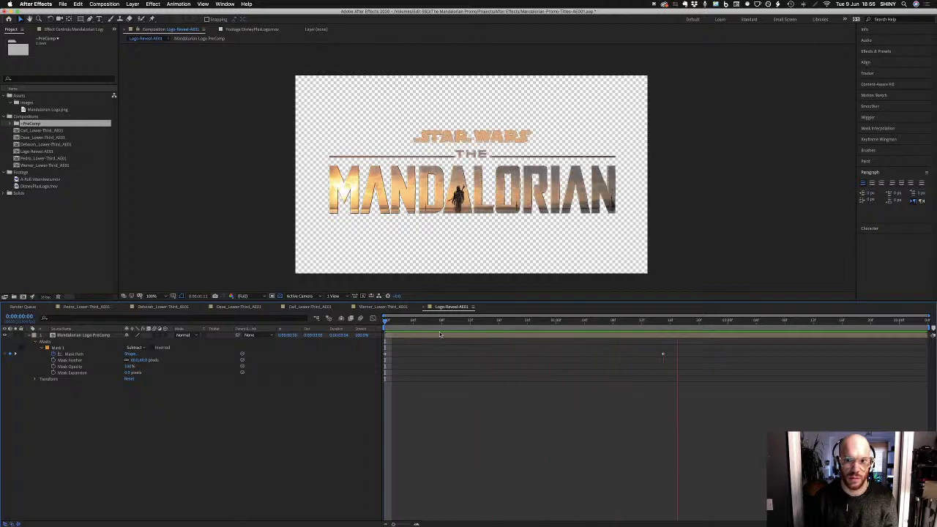
key(space)
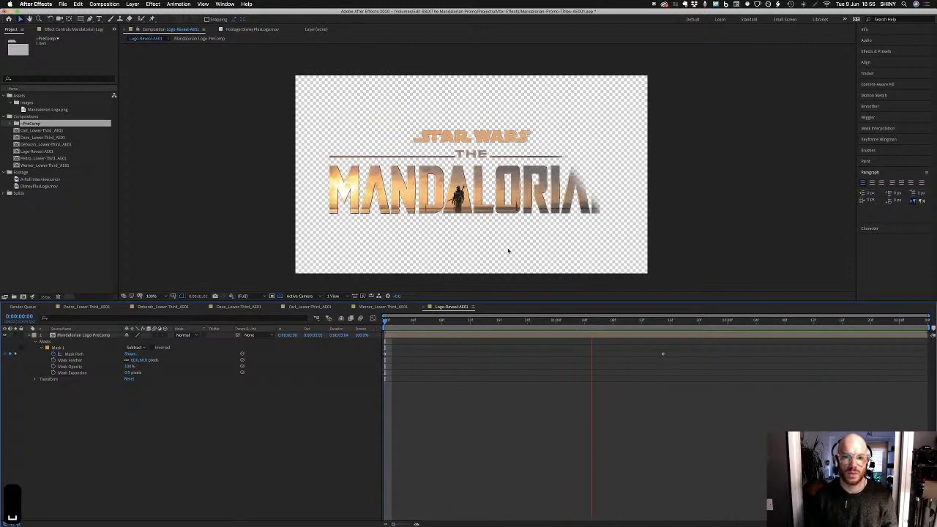
key(space)
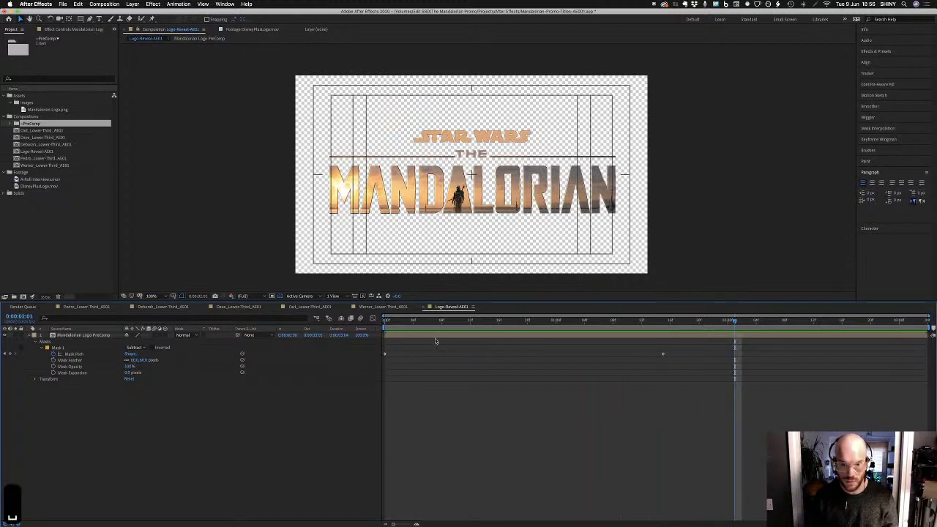
key(space)
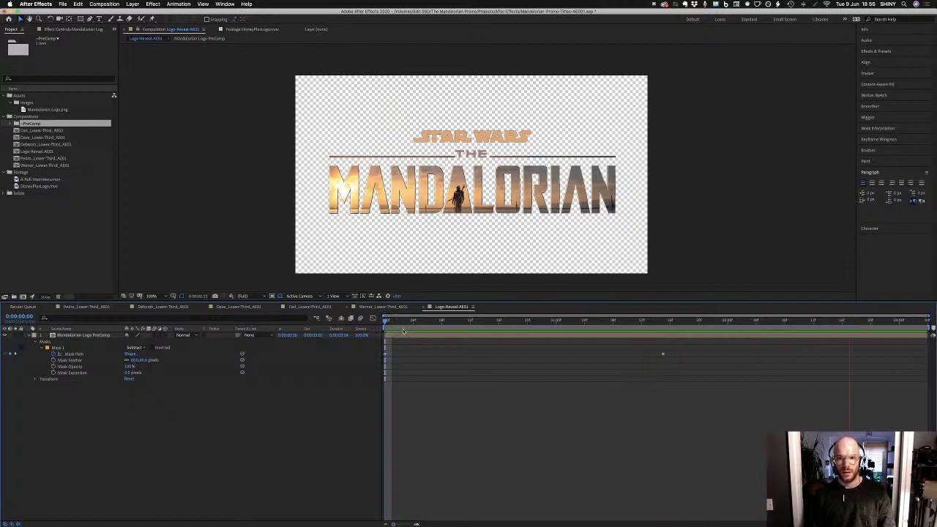
key(space)
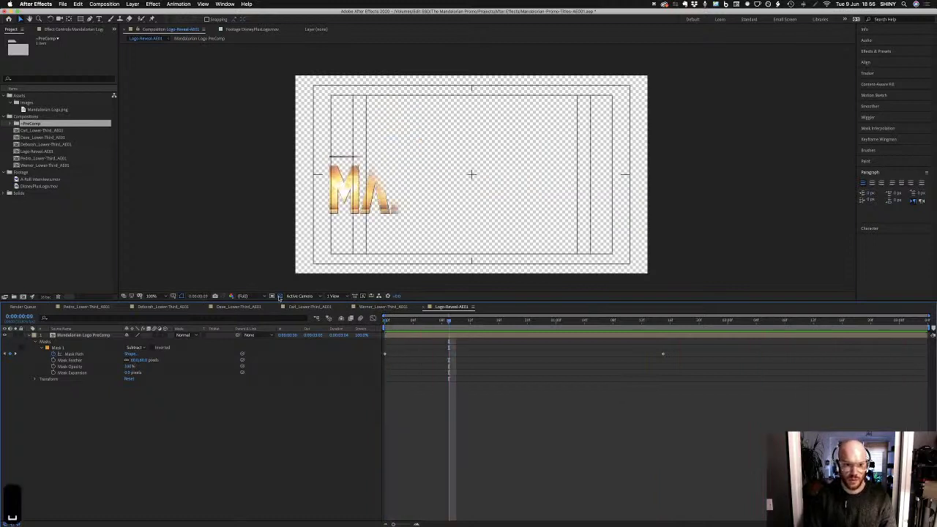
Turn off the transparency grid and preview the logo reveal against black
click(279, 296)
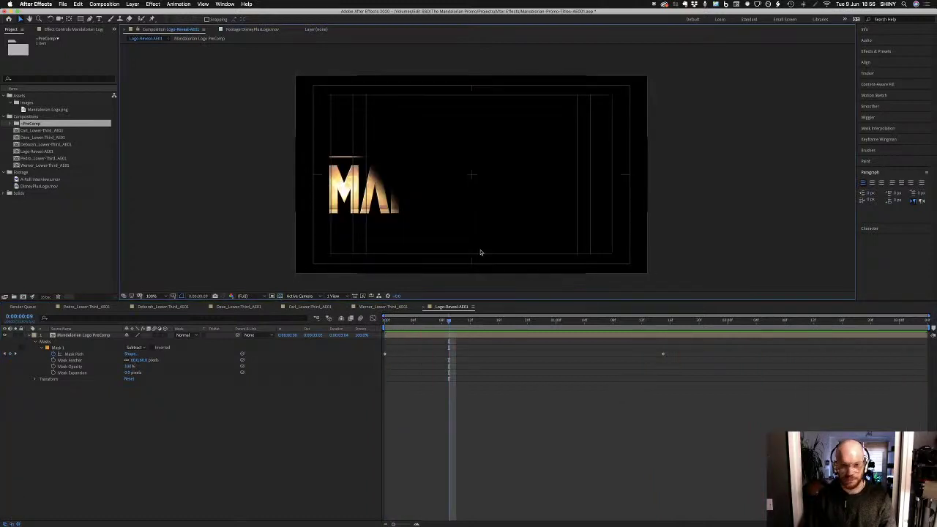
key(KP_0)
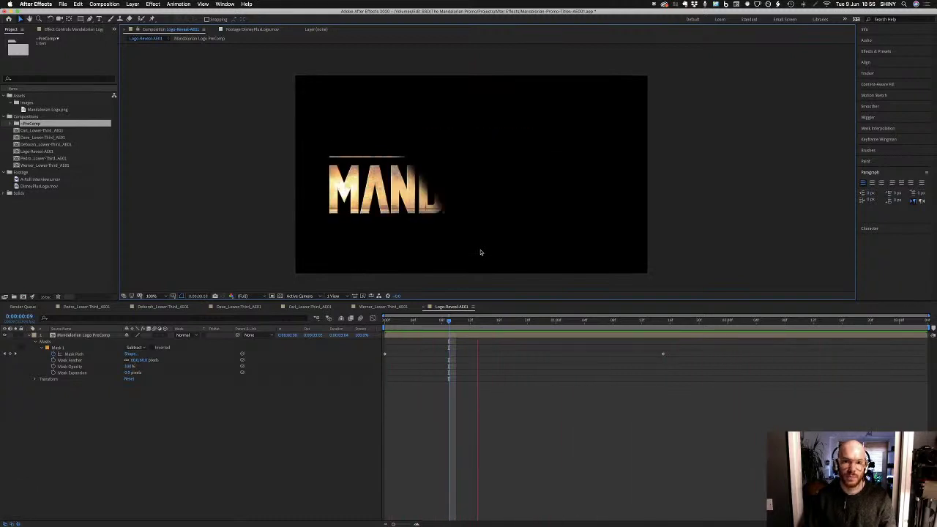
key(space)
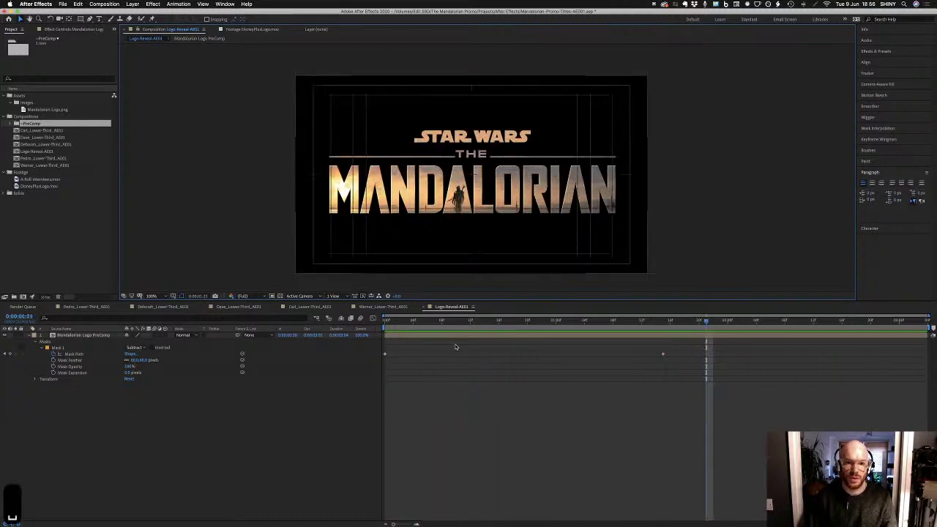
Scrub the reveal up to the second Mask Path keyframe and play the animation again from 0:00:00:00
drag(442, 320, 657, 337)
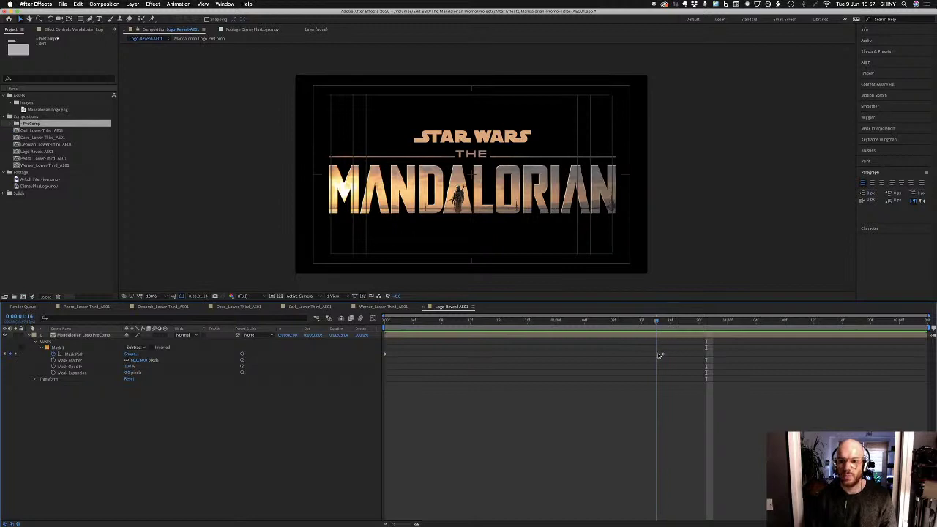
drag(660, 355, 657, 354)
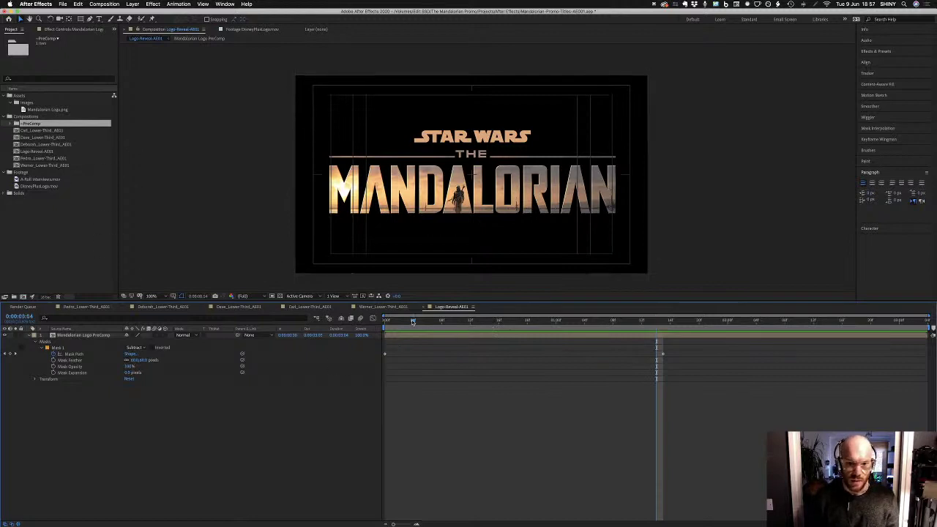
drag(413, 322, 385, 320)
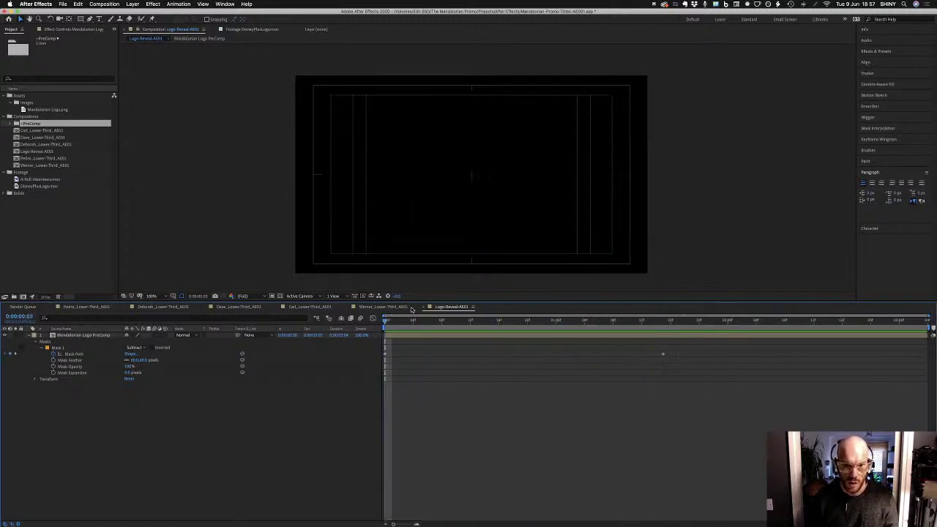
key(space)
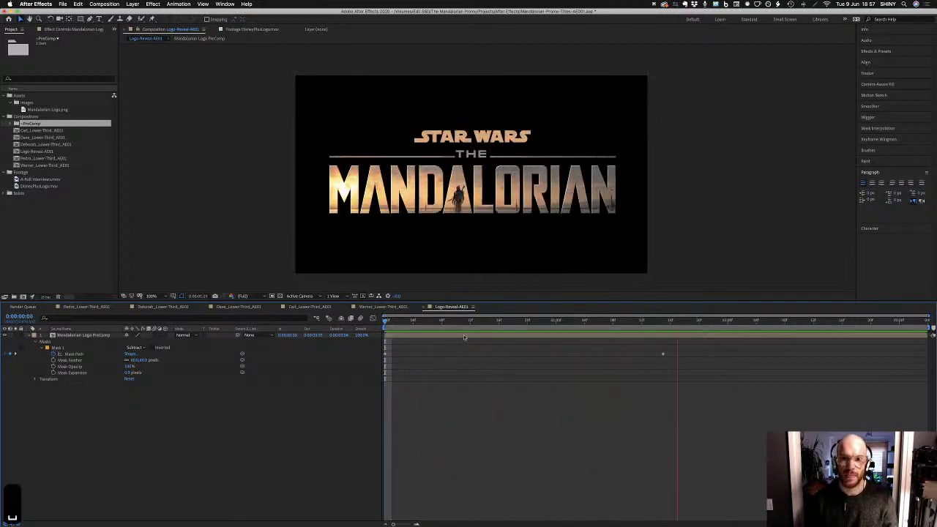
Apply Easy Ease Out to the first Mask Path keyframe at 0:00:00:00
key(space)
drag(408, 321, 385, 321)
click(73, 354)
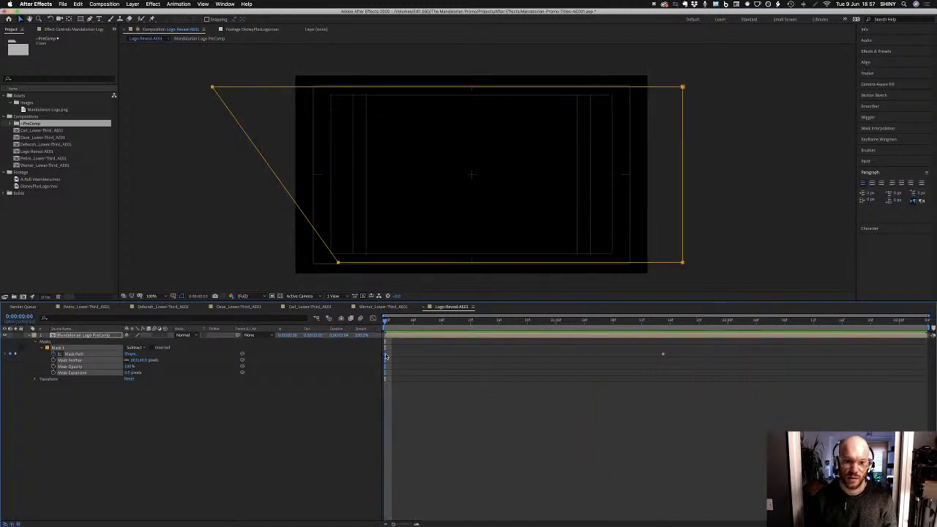
right_click(387, 356)
mouse_move(428, 439)
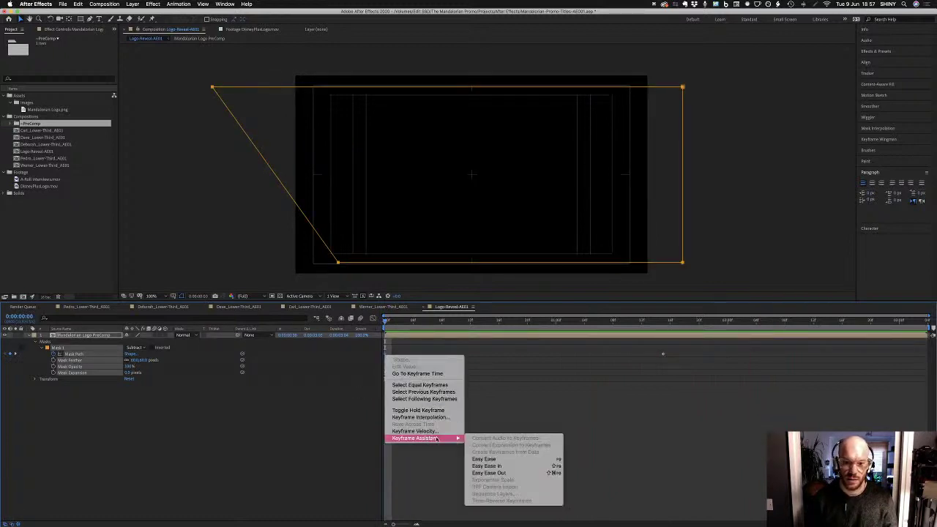
click(489, 473)
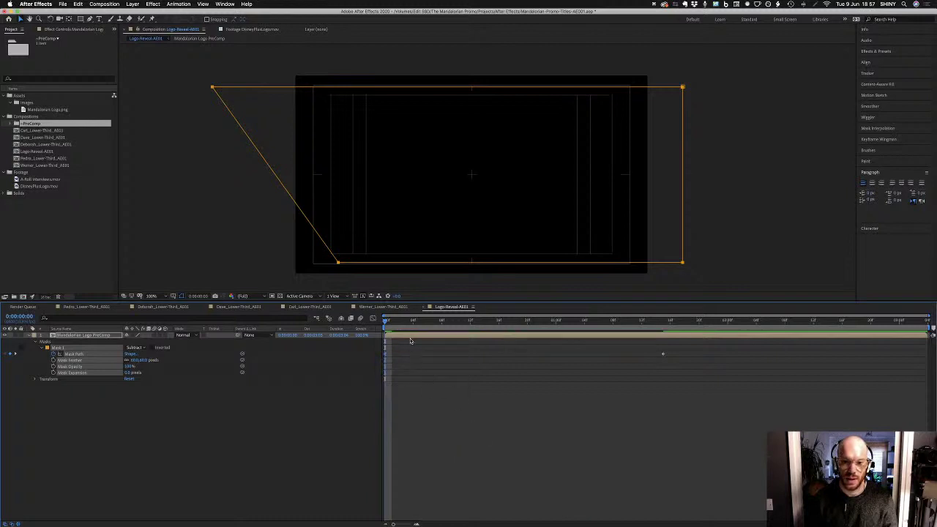
Return to the start of the composition and preview the logo wipe with its eased first keyframe
drag(411, 328, 367, 326)
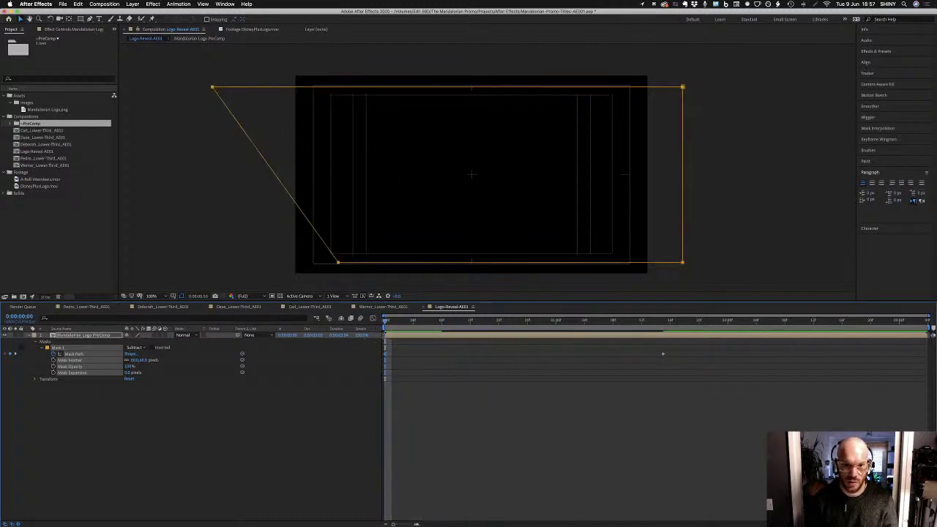
click(387, 356)
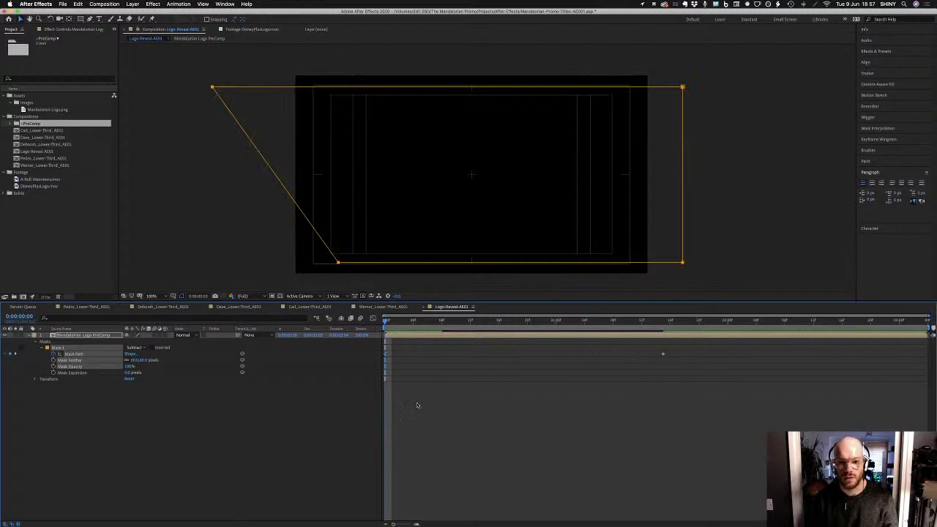
key(space)
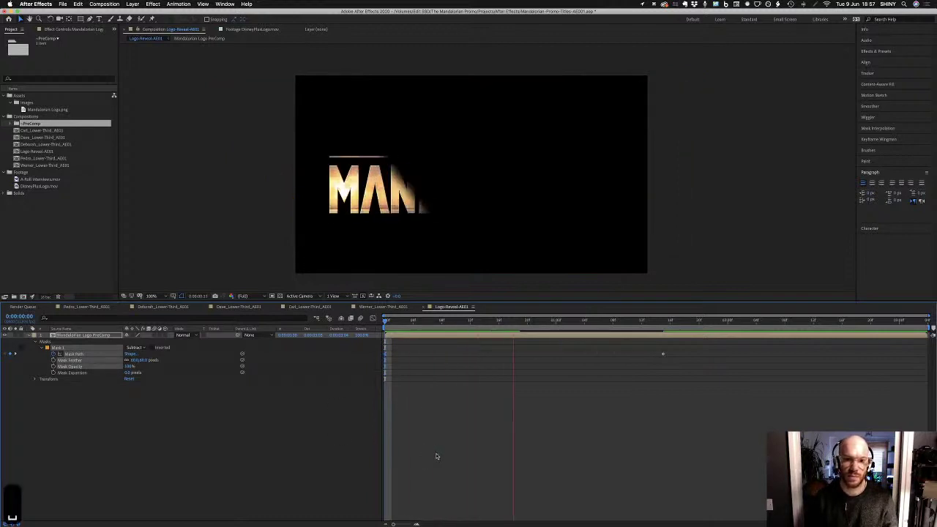
key(space)
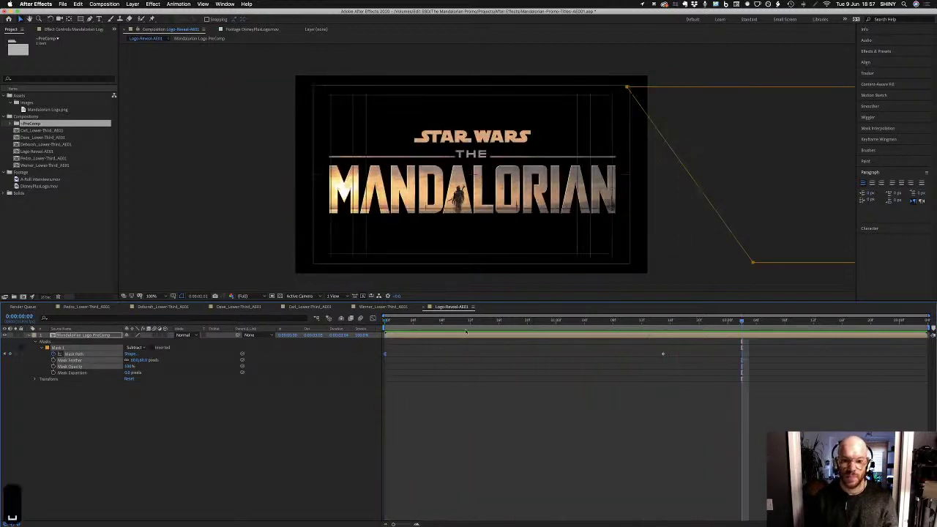
key(0)
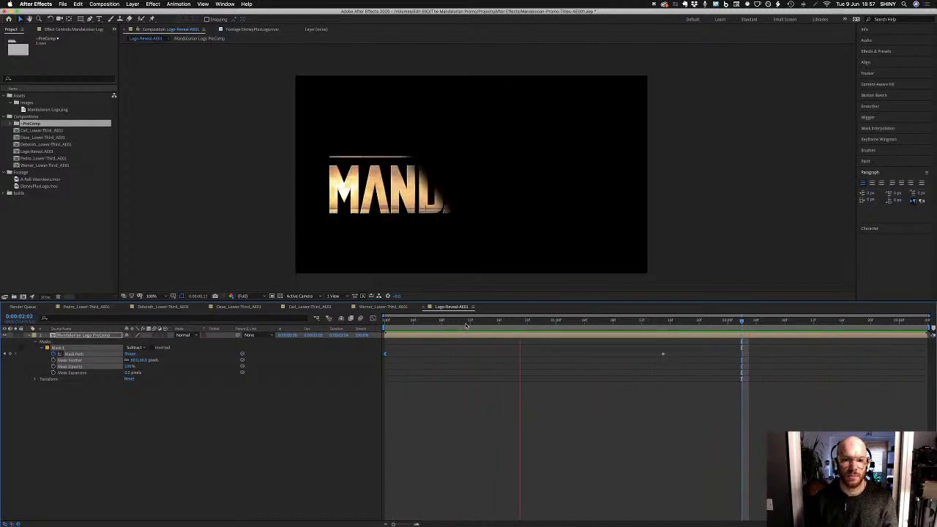
key(0)
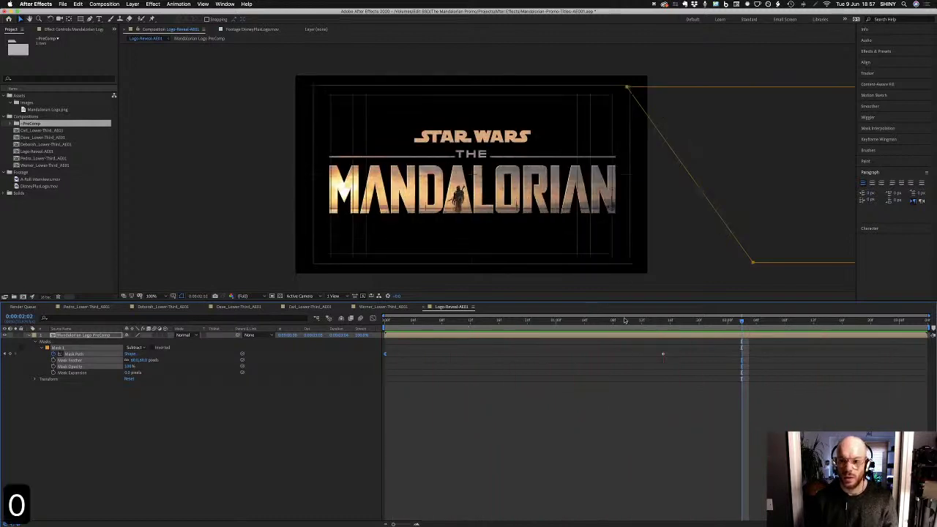
Try Easy Ease Out on the second Mask Path keyframe, preview the reveal, and undo that easing
right_click(662, 354)
mouse_move(704, 439)
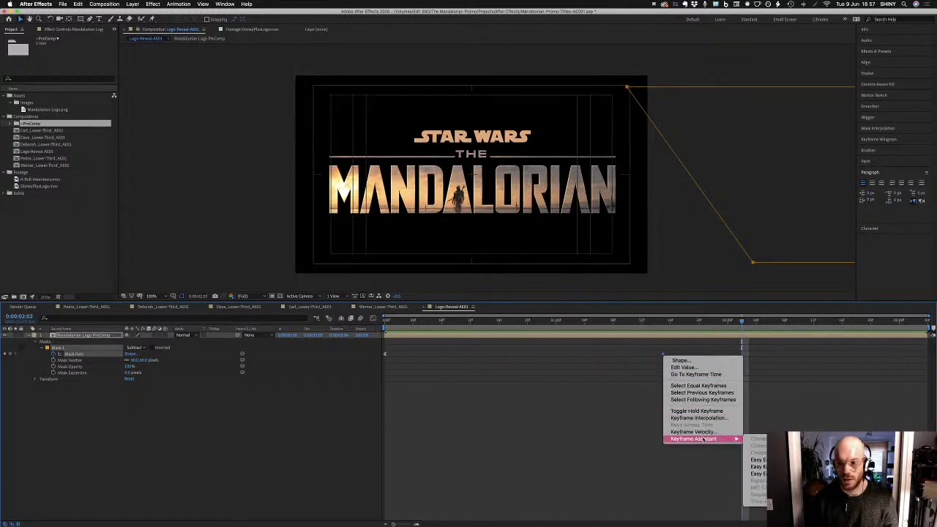
click(760, 473)
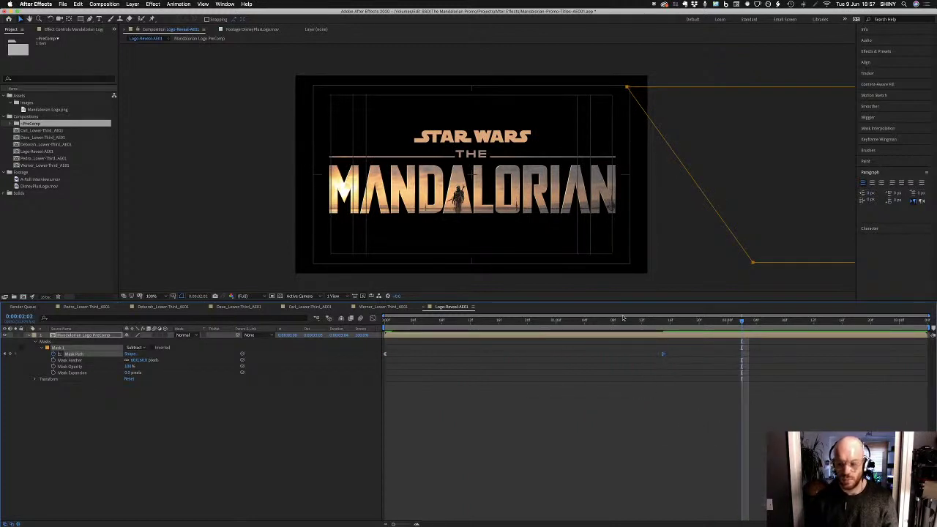
key(KP_0)
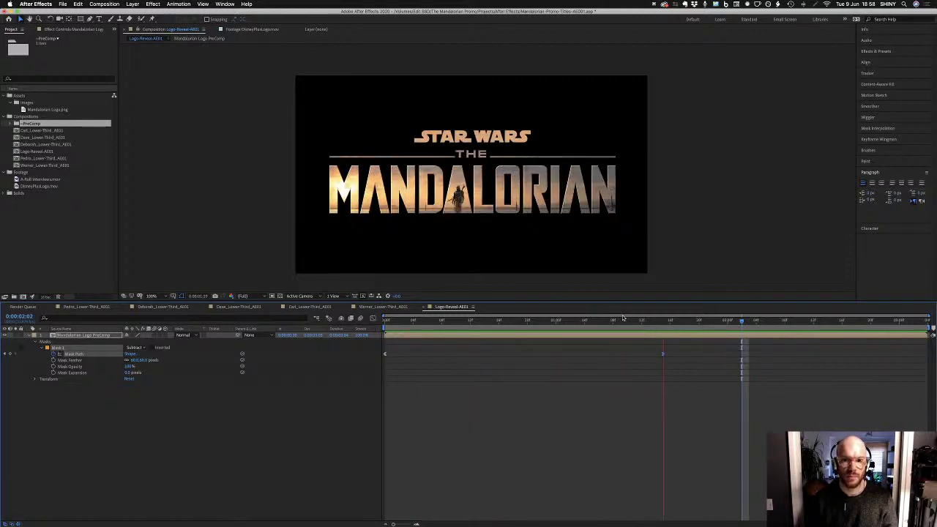
key(space)
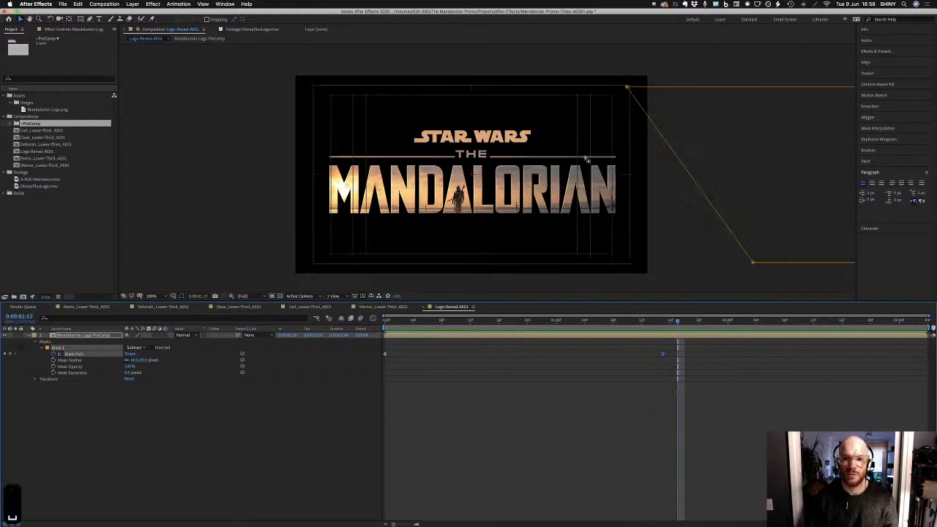
key(super+z)
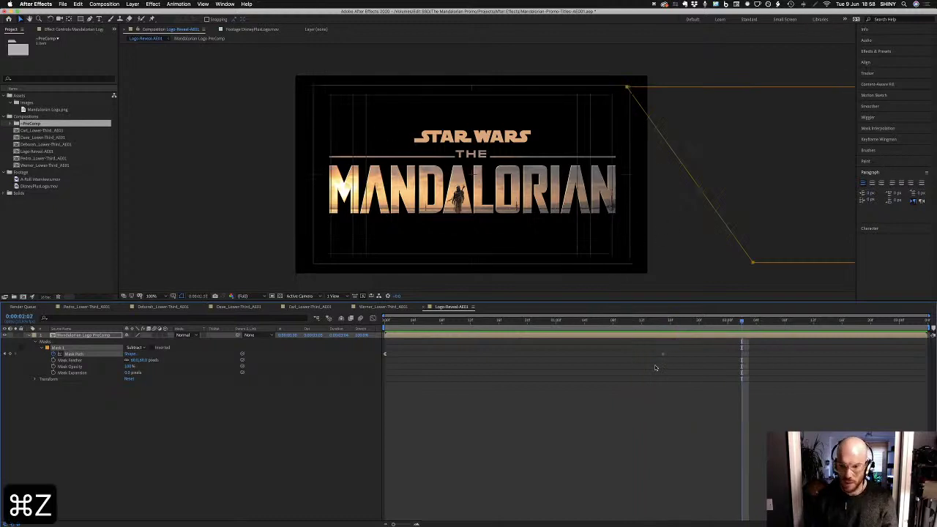
key(super+z)
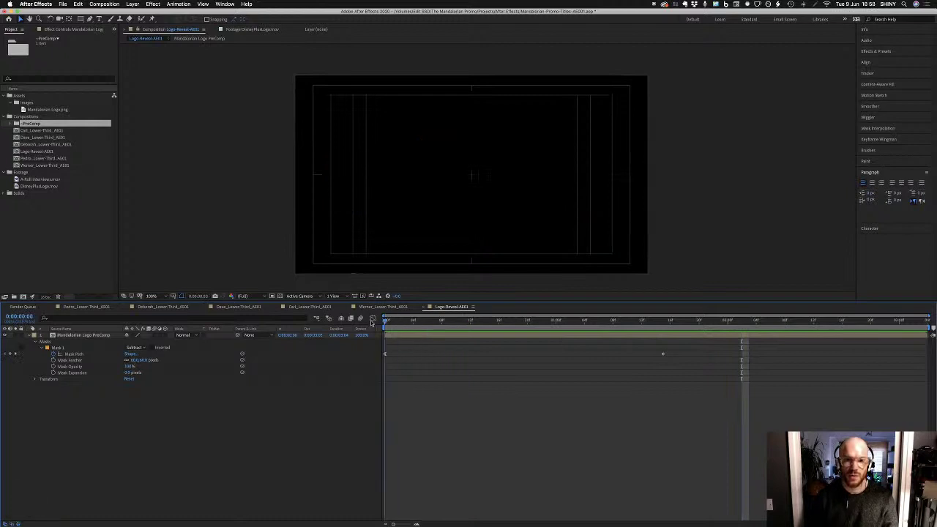
Preview the logo reveal from the start and send its composition to the Adobe Media Encoder queue
key(space)
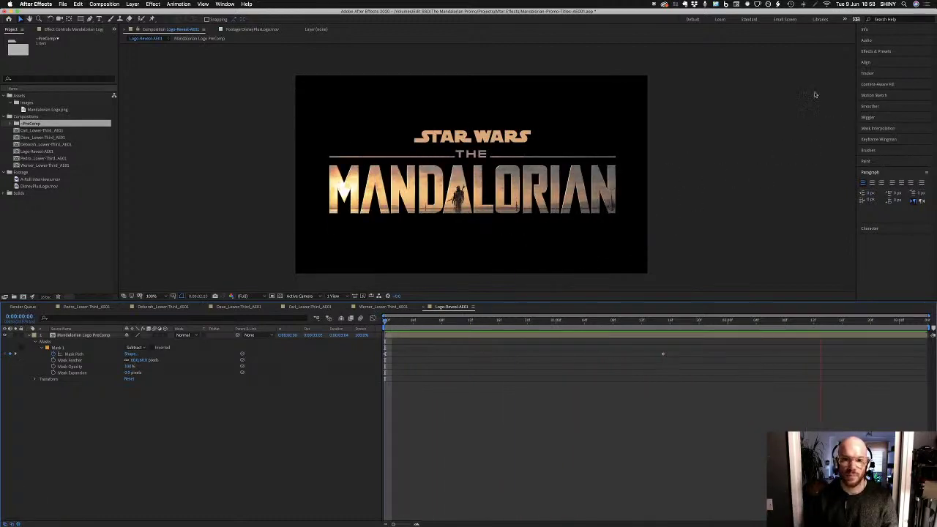
key(space)
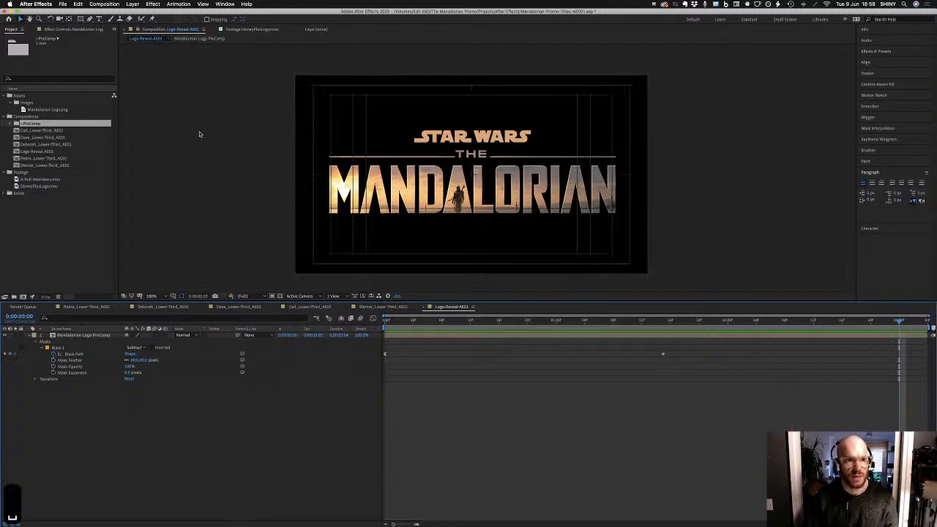
click(104, 3)
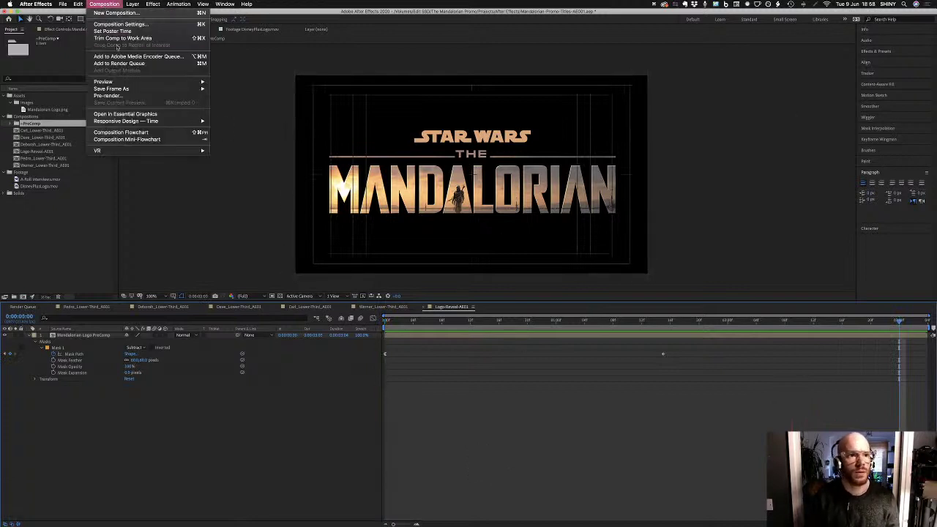
click(123, 57)
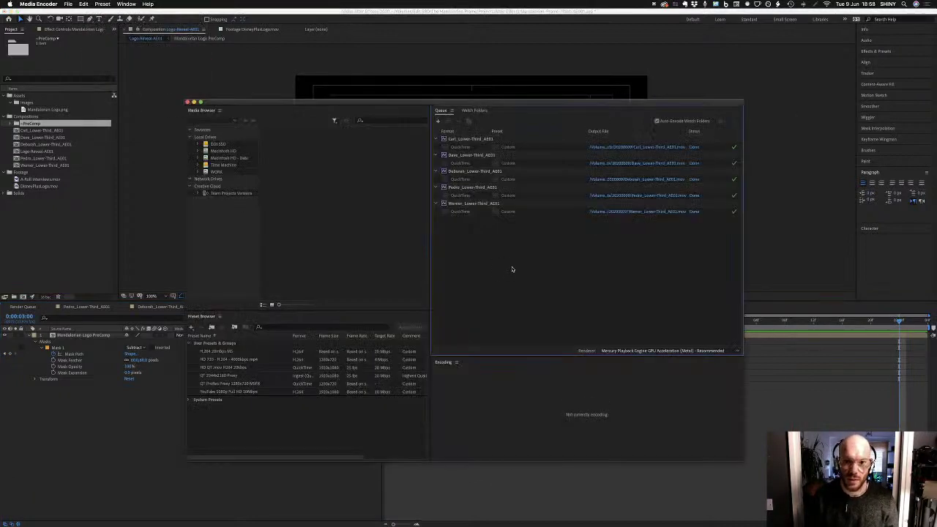
Switch to Premiere Pro and undo the replacement of the timeline logo with a linked After Effects composition
key(super+z)
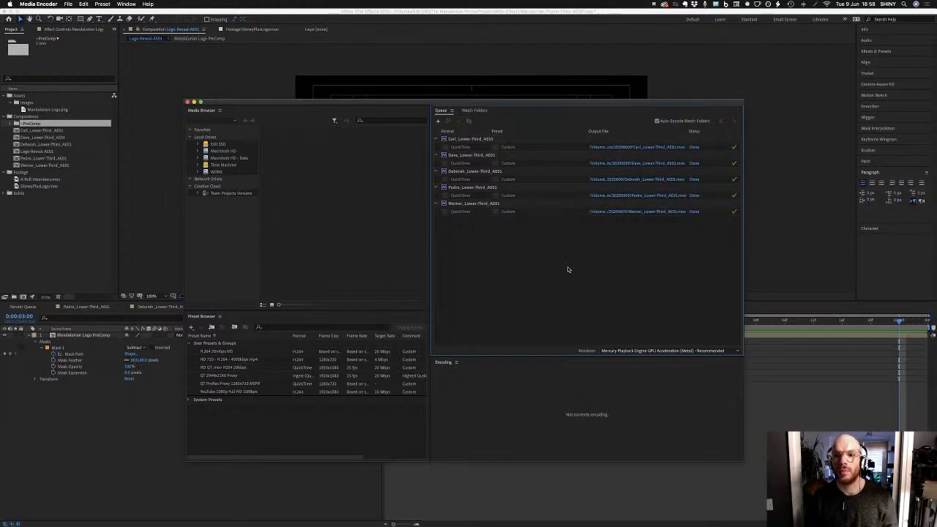
key(super+Tab)
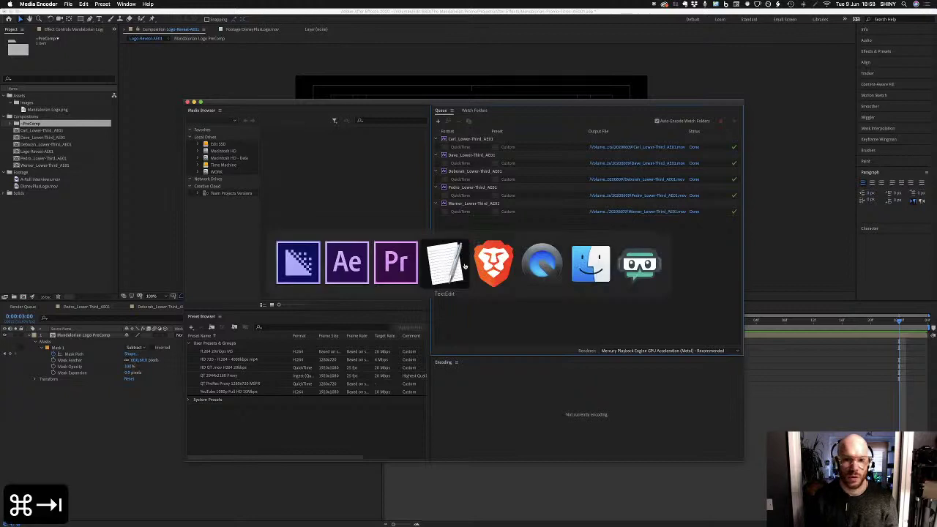
click(396, 265)
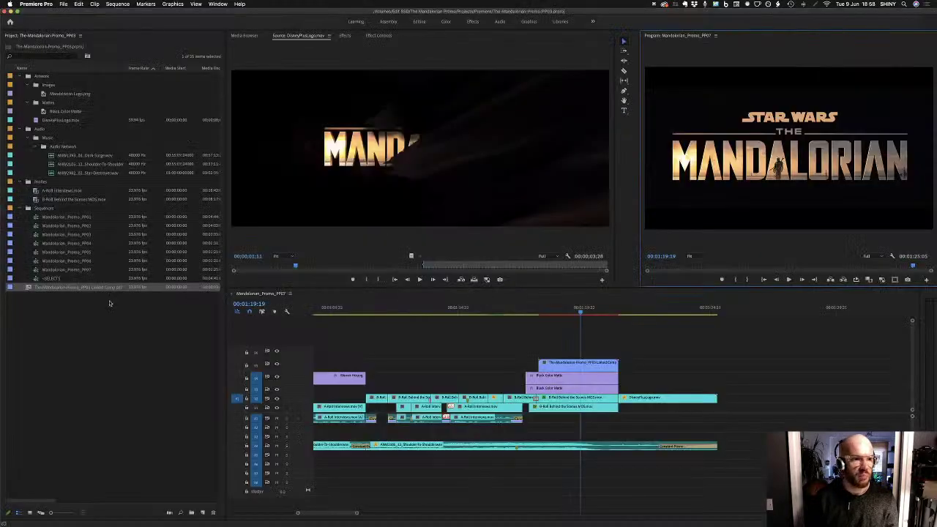
key(super+z)
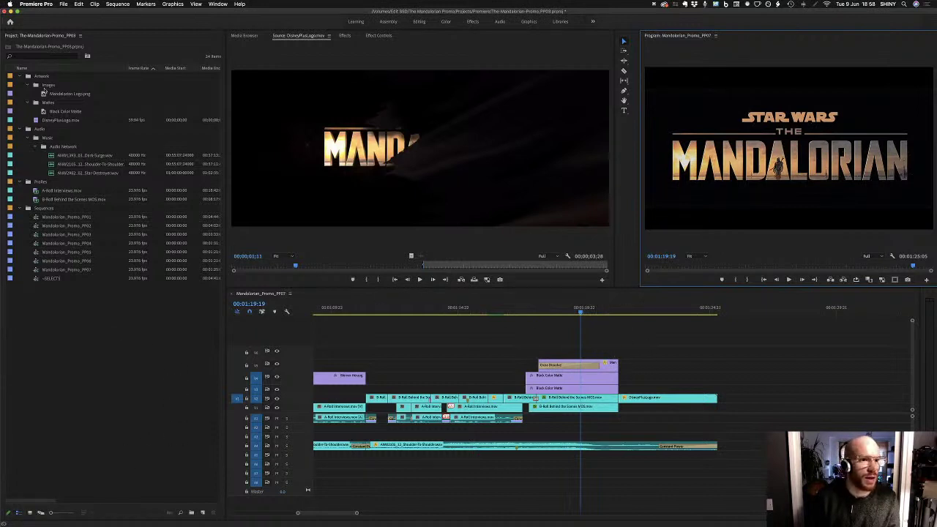
Create a new top-level project bin named Renders
click(29, 158)
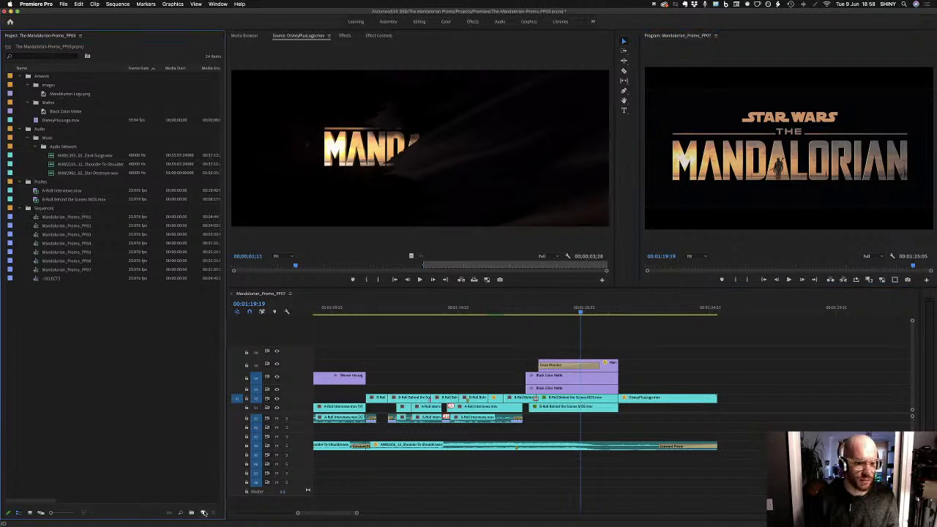
click(191, 514)
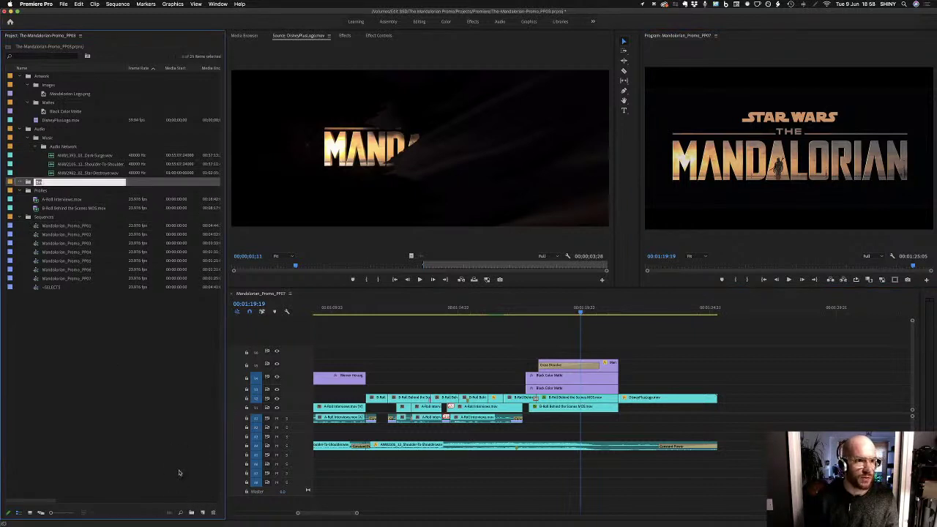
text(R)
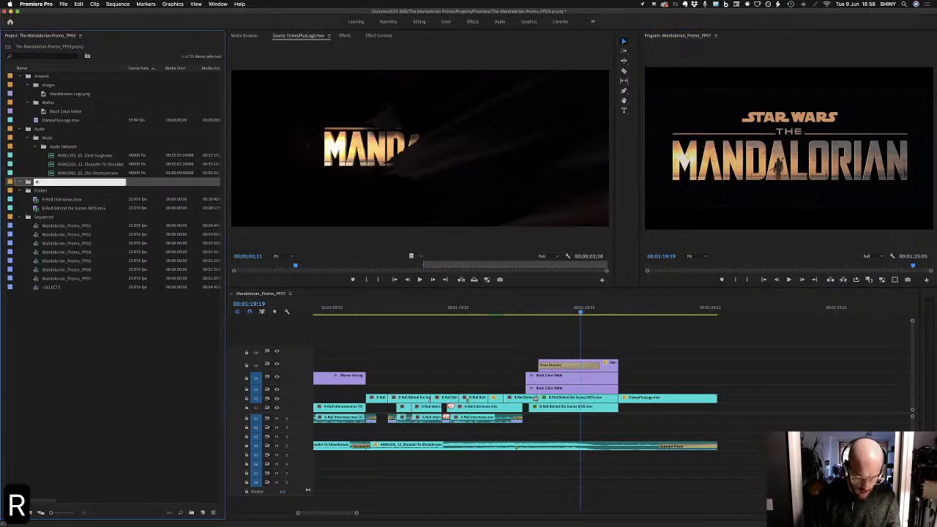
text(enders)
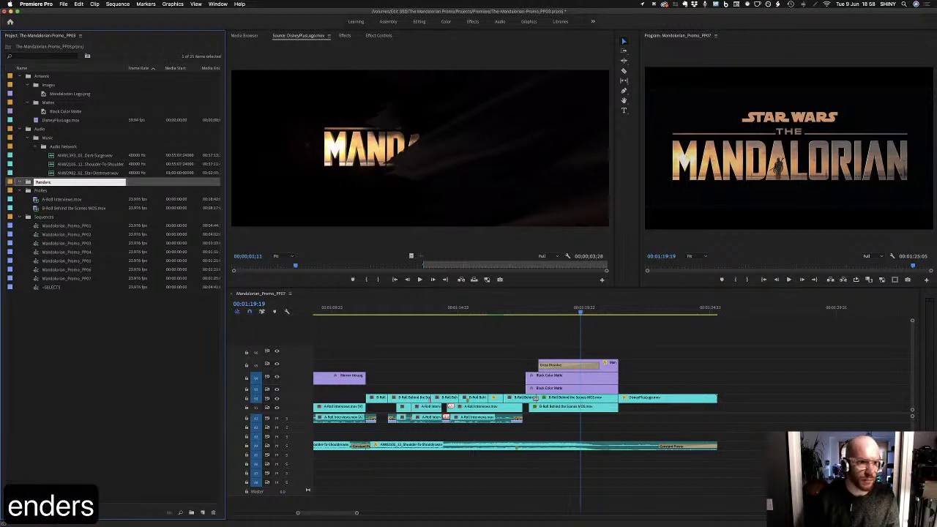
key(Return)
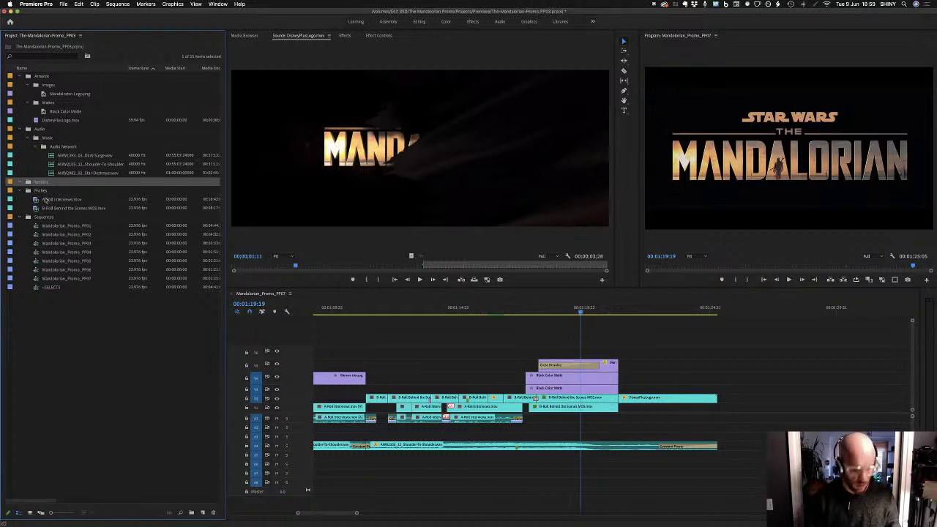
Create a bin named After Effects inside the Renders bin
key(super+b)
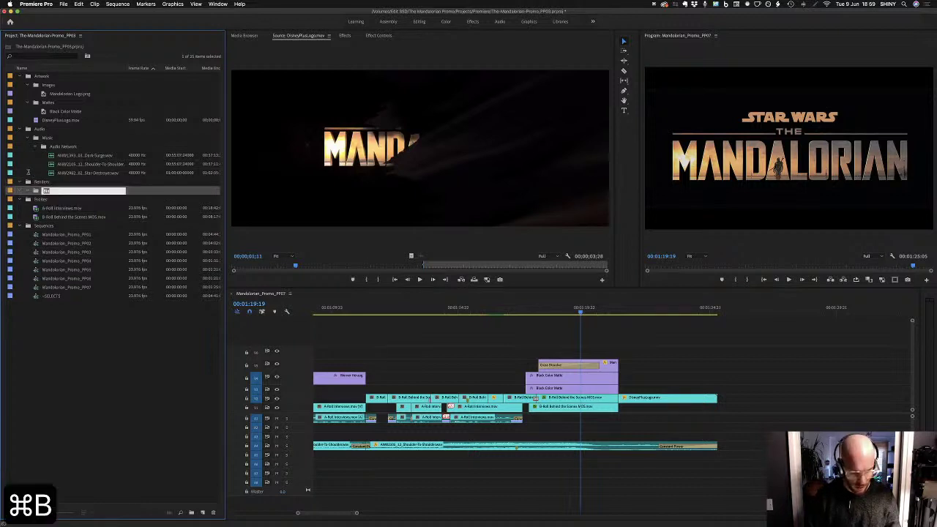
text(After Eff)
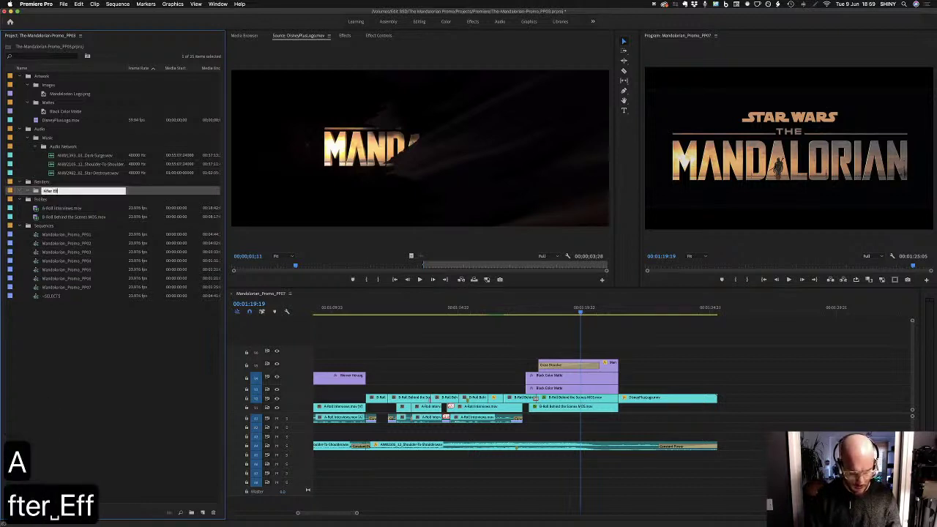
text(ects)
key(Return)
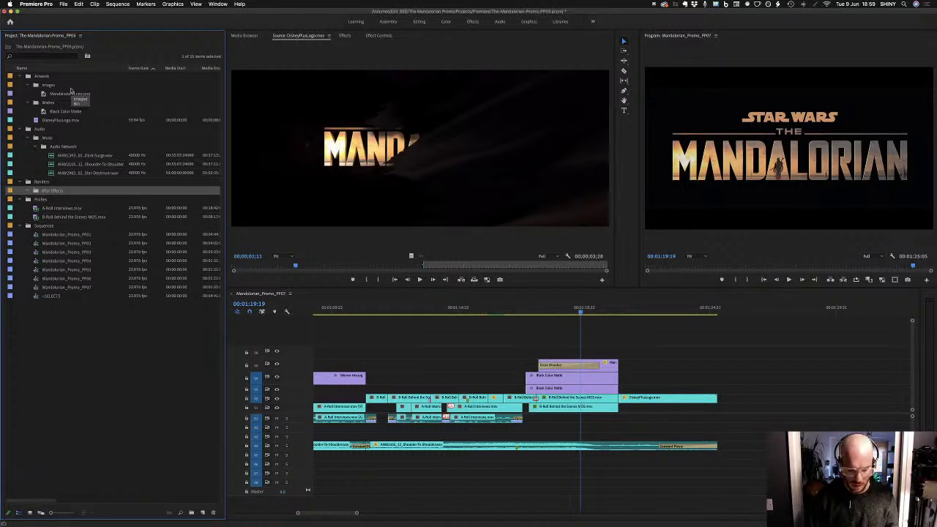
Save the project as a new version named The-Mandalorian-Promo_PP04 in the Premiere folder
key(shift+super+s)
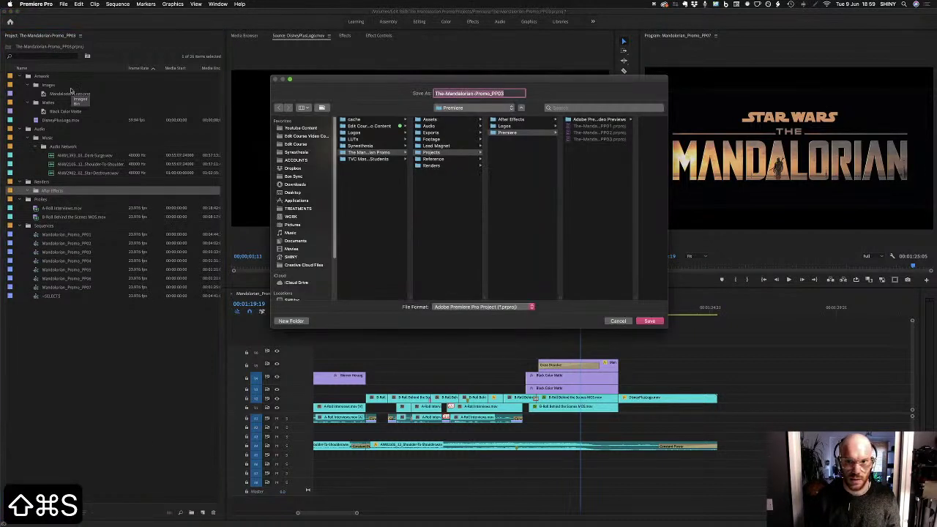
key(Right)
key(BackSpace)
text(4)
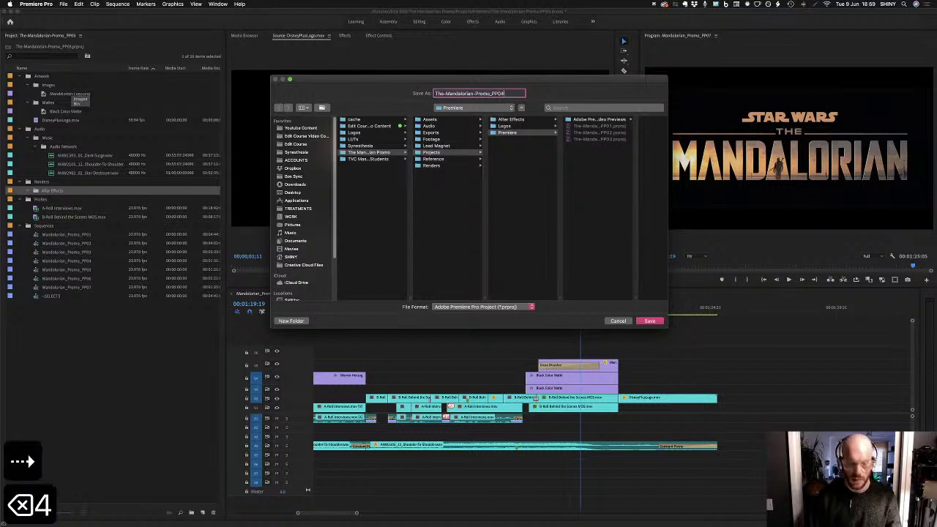
key(Return)
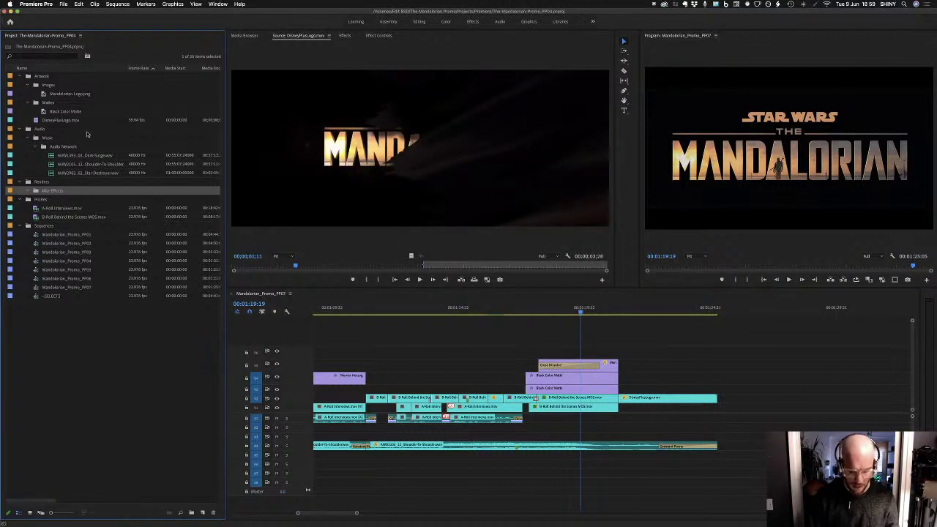
Import the 20200609 folder of lower-third renders from Renders/From After Effects into the project's After Effects bin
key(super+i)
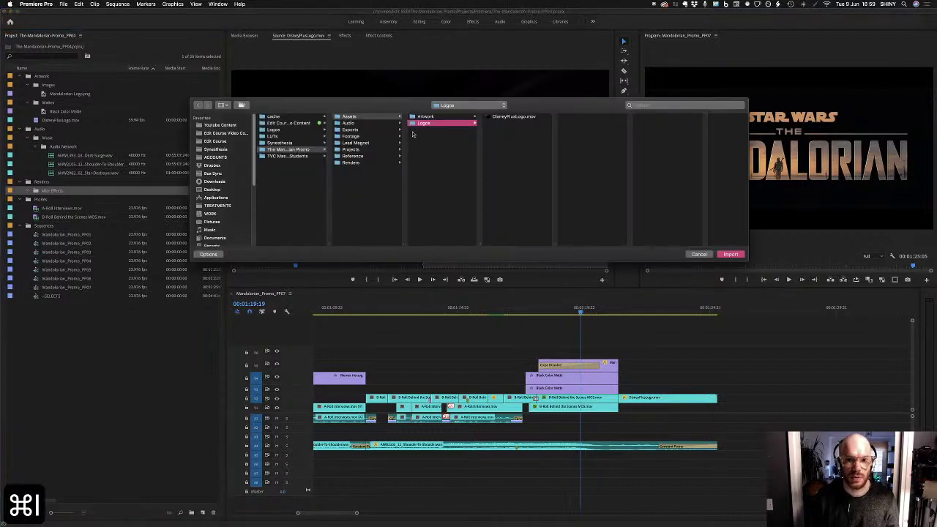
click(368, 156)
click(369, 164)
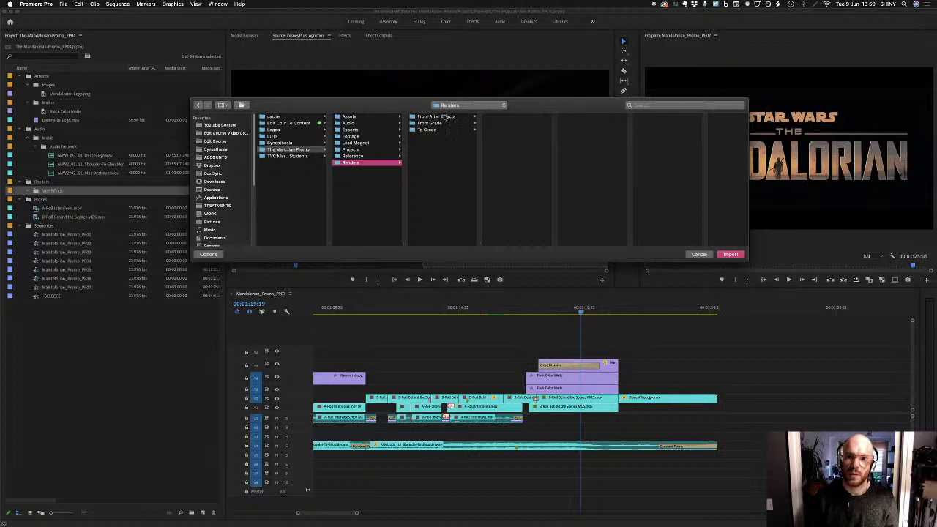
click(444, 118)
click(513, 117)
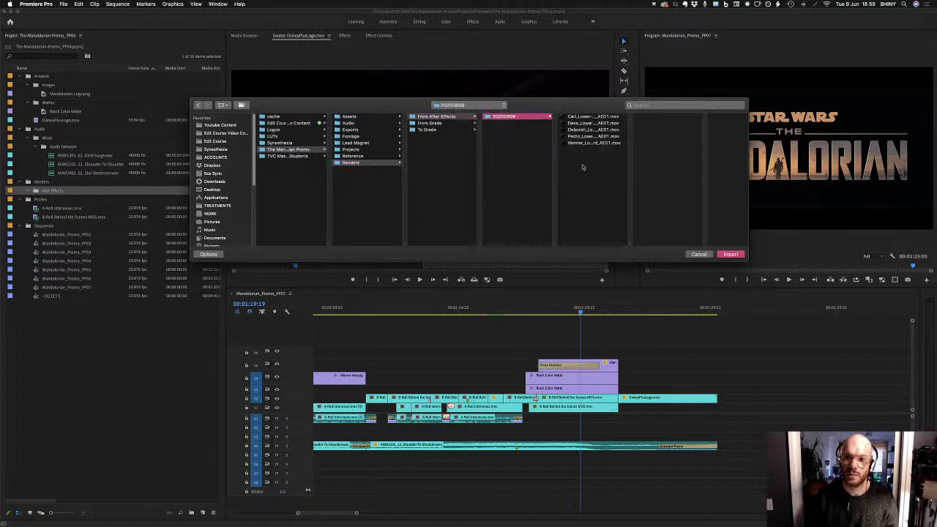
click(732, 255)
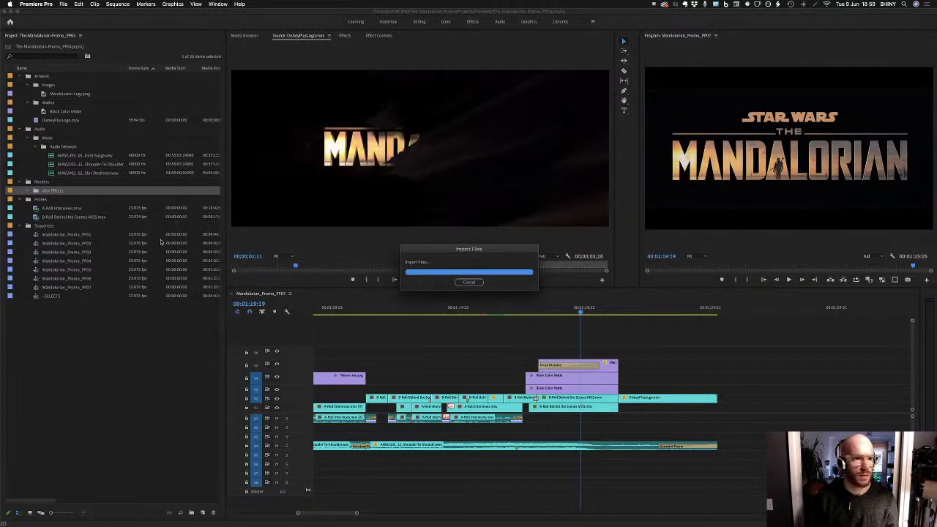
click(37, 200)
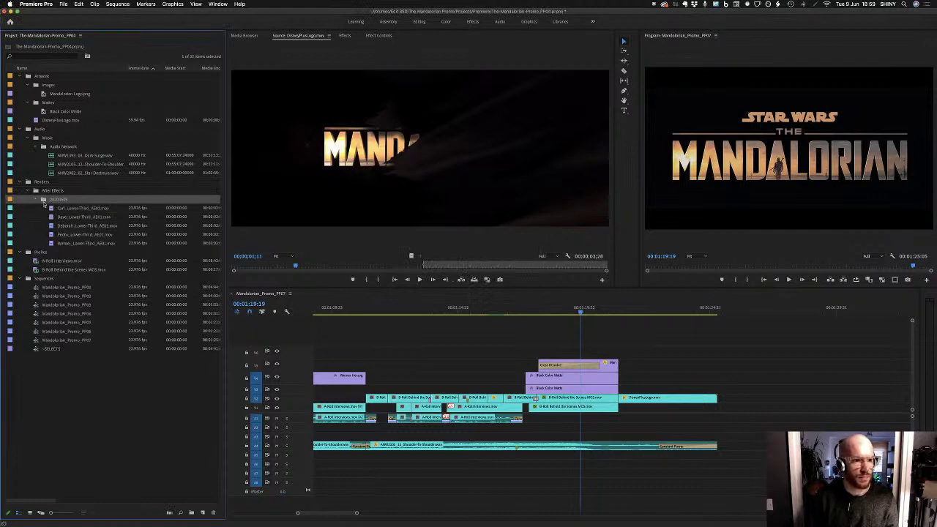
Check the Media Encoder queue, switch to After Effects, and send the Logo-Reveal composition to the Adobe Media Encoder queue
key(super+Tab)
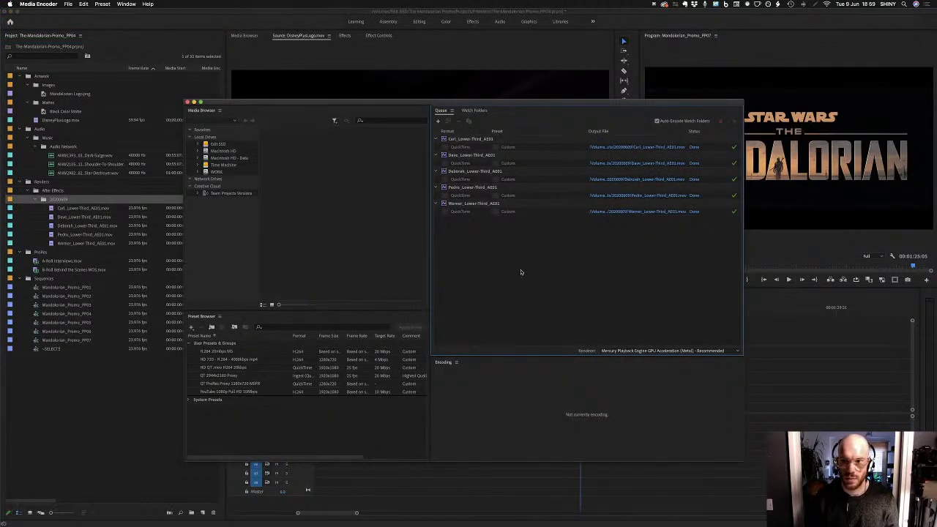
key(super+Tab)
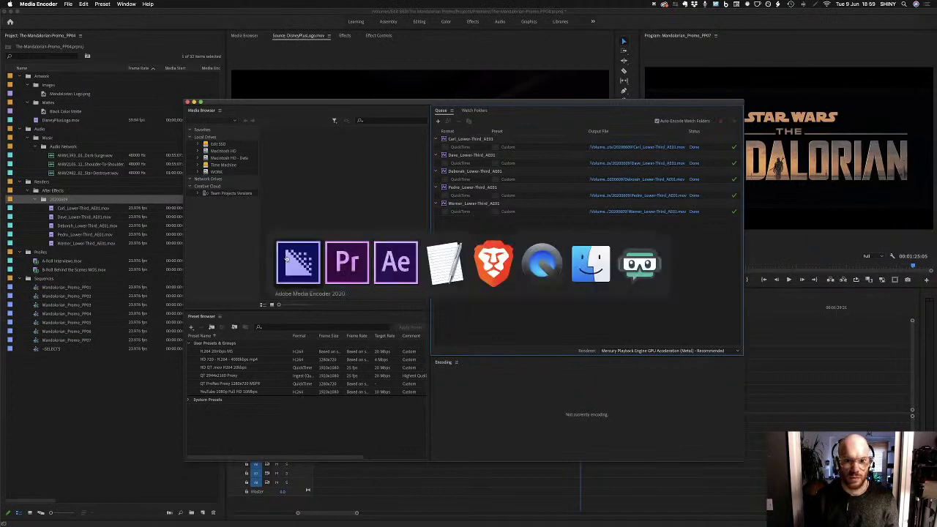
click(406, 271)
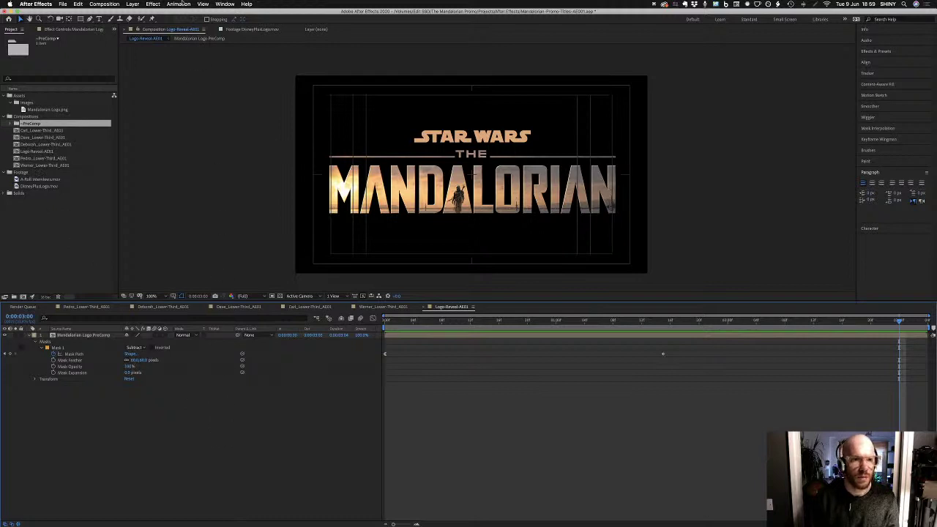
click(103, 5)
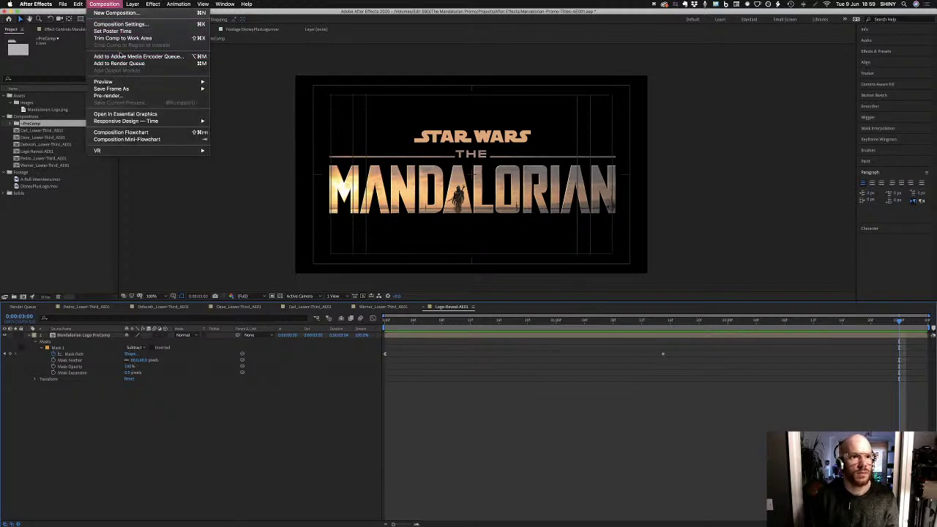
click(122, 58)
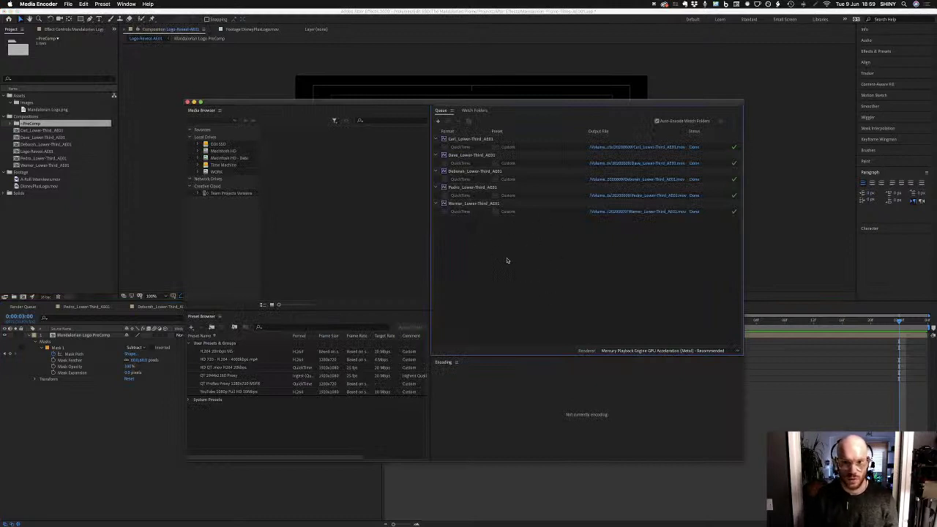
Switch back to Premiere Pro and play the Pedro Pascal title in the Mandalorian_Promo_PP07 timeline
key(super+Tab)
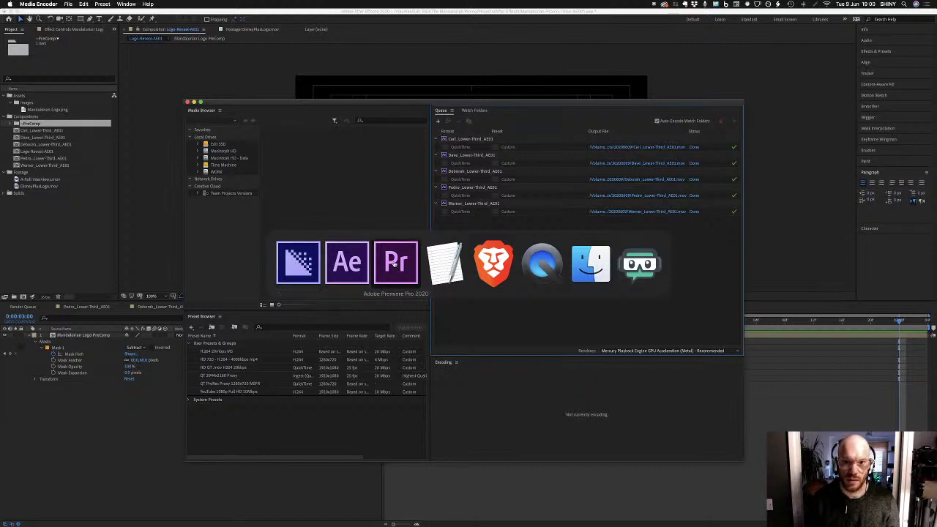
click(394, 265)
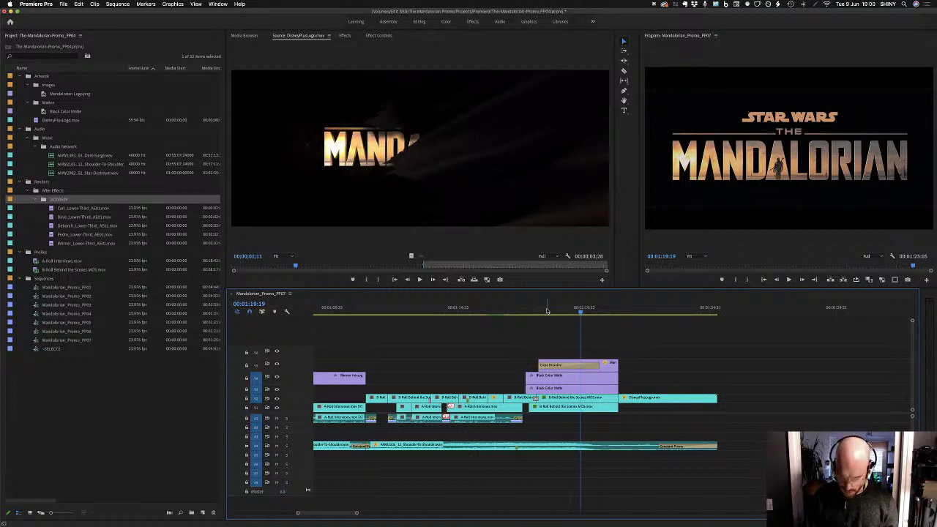
key(backslash)
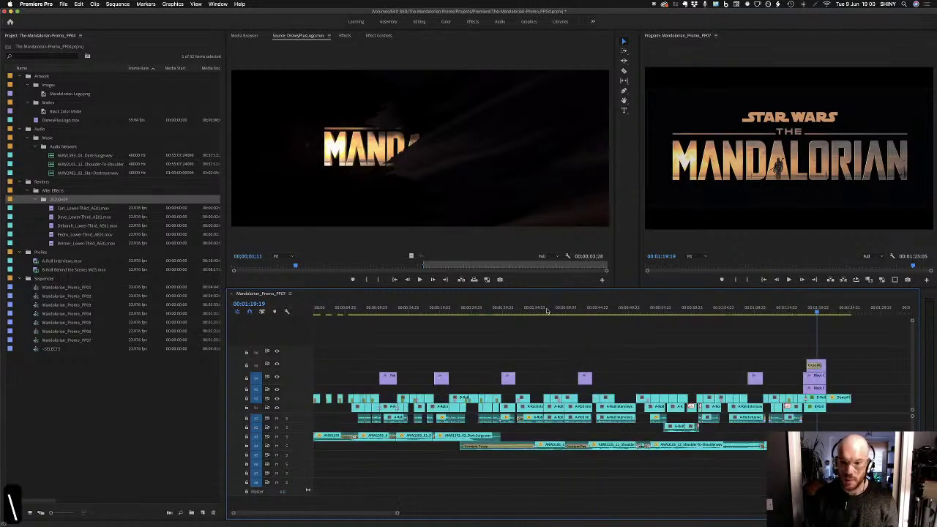
drag(394, 314, 378, 313)
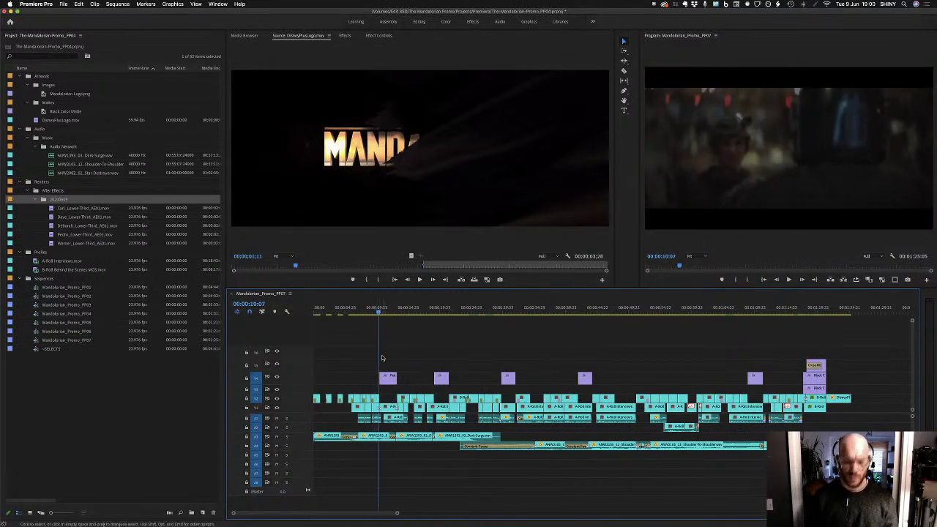
key(equal)
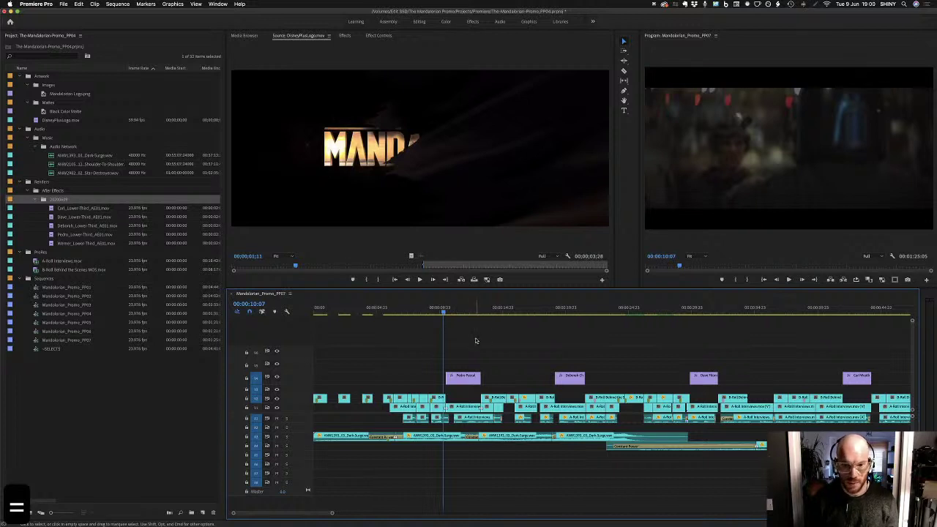
key(space)
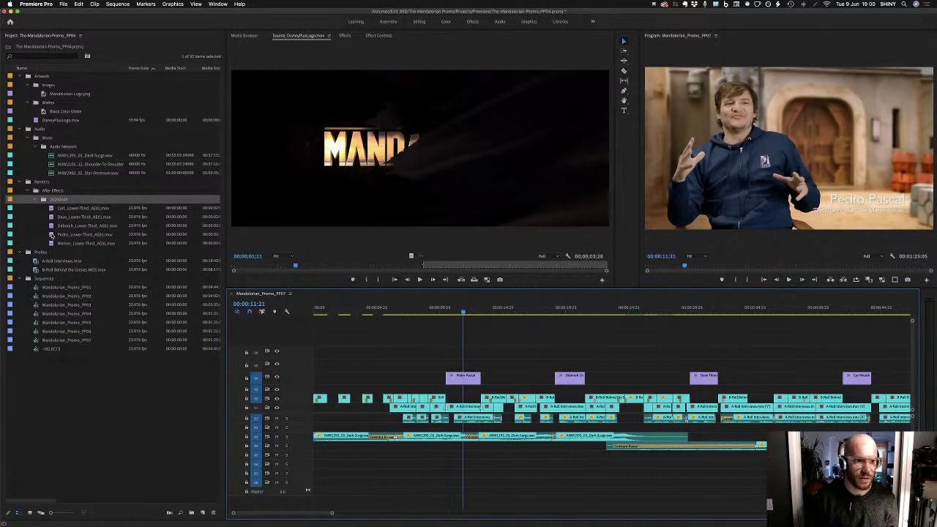
Try to place the Pedro lower-third render above his existing title in Mandalorian_Promo_PP07 and undo the placement
drag(52, 235, 451, 372)
key(super+z)
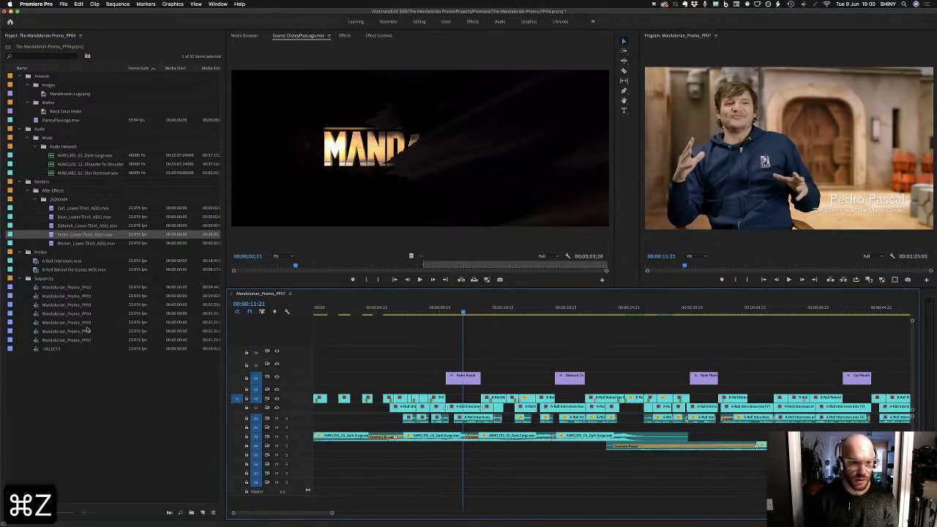
Duplicate the Mandalorian_Promo_PP07 sequence and open the copy in the timeline
click(73, 342)
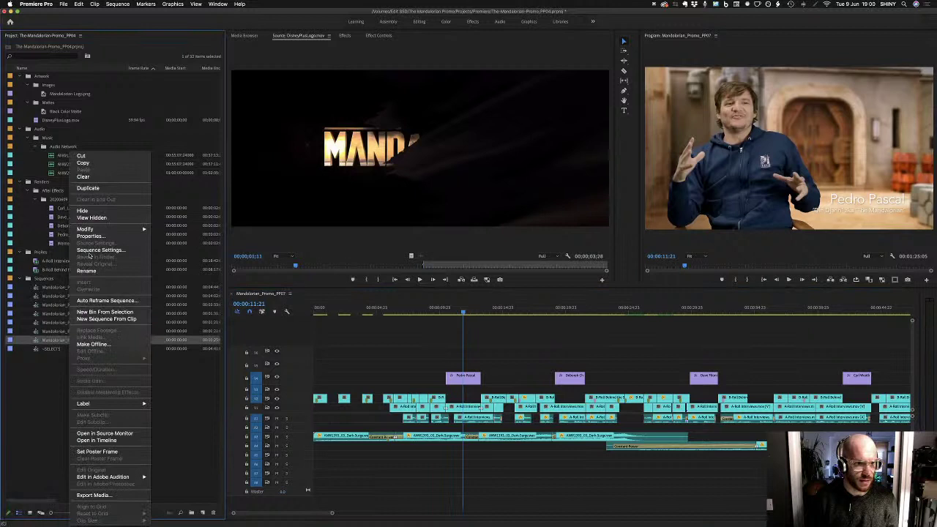
click(88, 188)
click(110, 349)
double_click(114, 350)
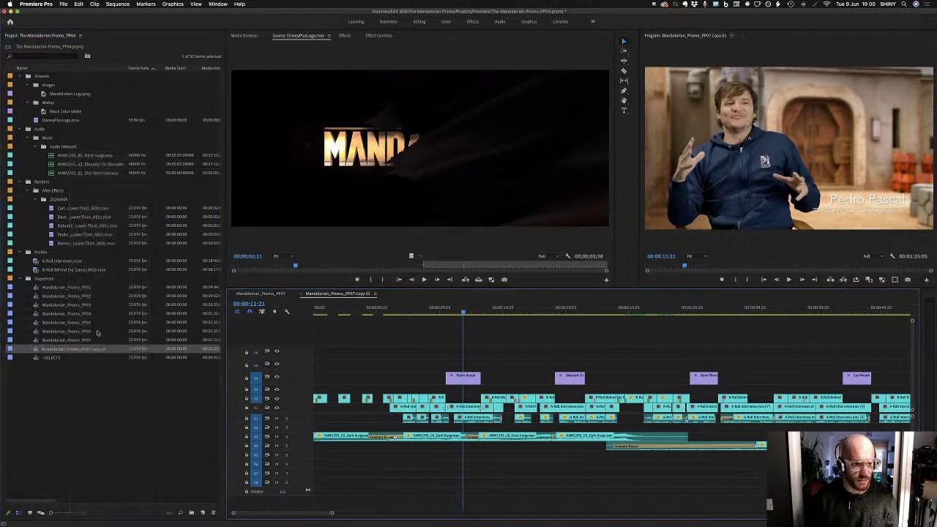
Rename the duplicated sequence as Mandalorian_Promo_PP08
key(Return)
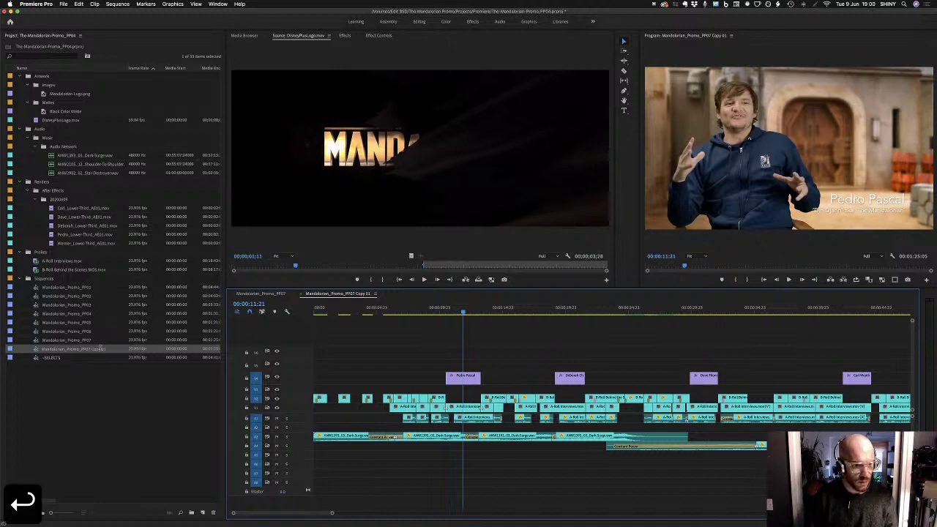
key(Return)
key(Right)
key(alt+BackSpace)
key(alt+BackSpace)
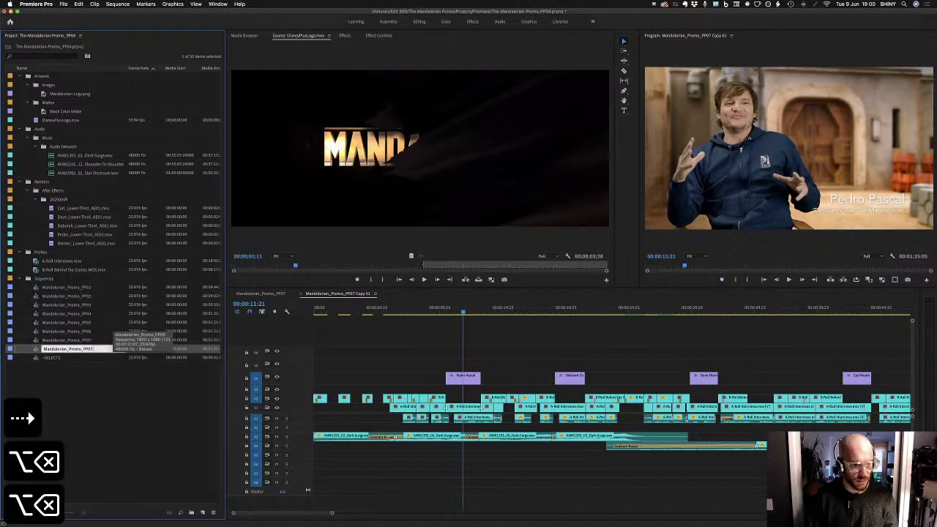
key(BackSpace)
key(BackSpace)
text(8)
key(Return)
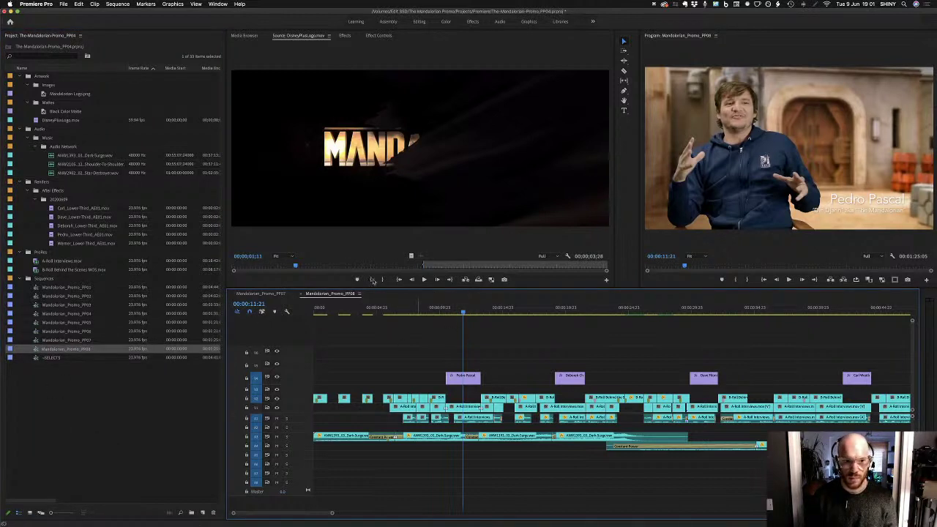
Place the Pedro, Deborah, Dave, Carl and Werner lower-third renders directly above their matching titles on the next video track
drag(51, 235, 447, 370)
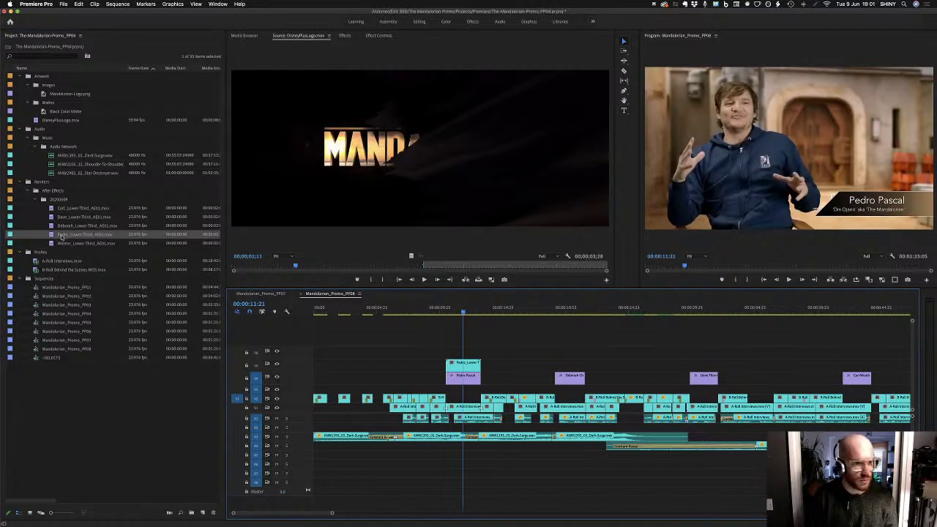
drag(51, 226, 558, 368)
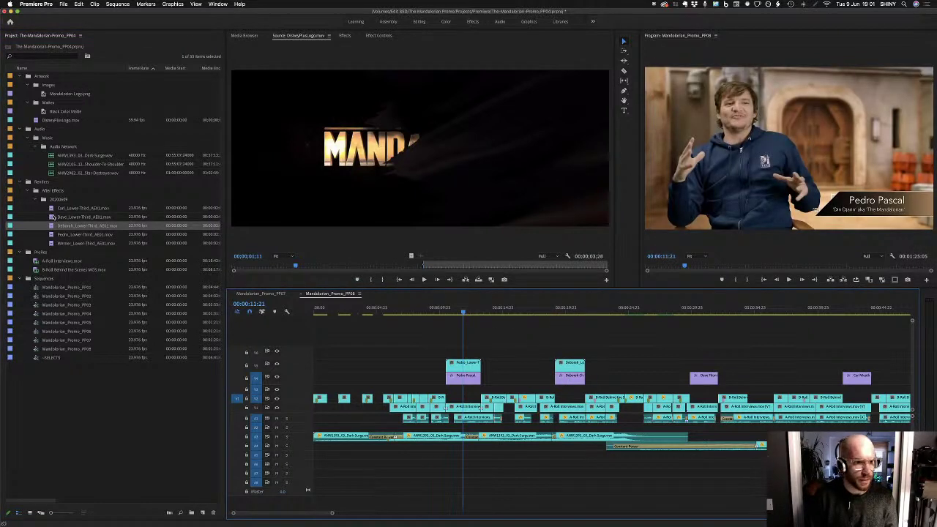
drag(53, 217, 693, 371)
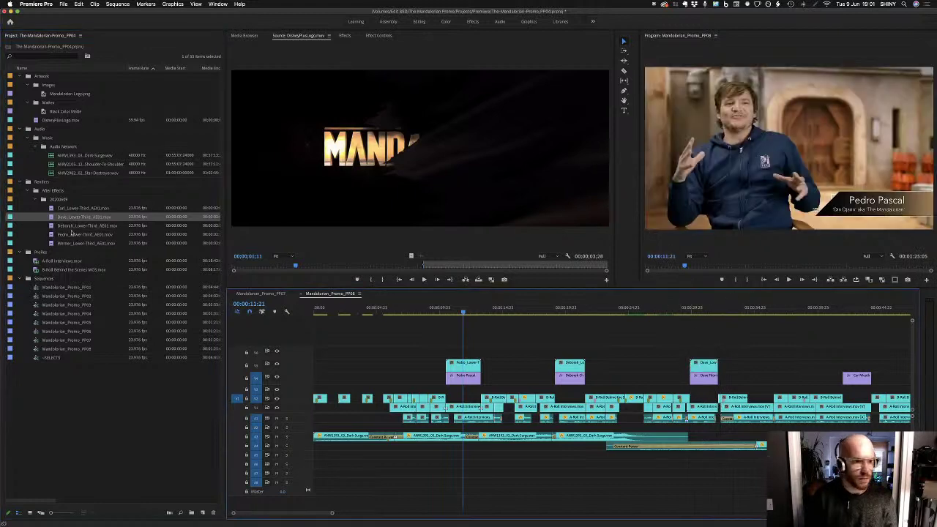
drag(52, 210, 850, 369)
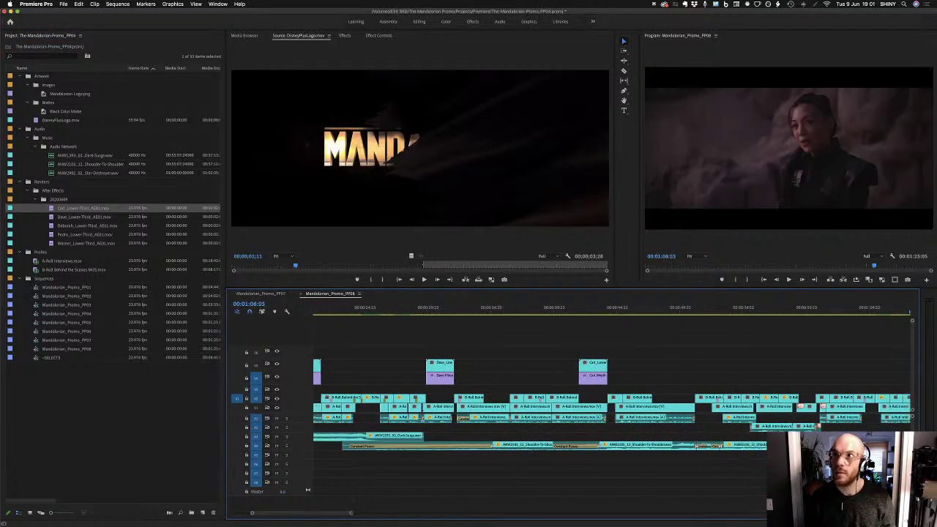
key(space)
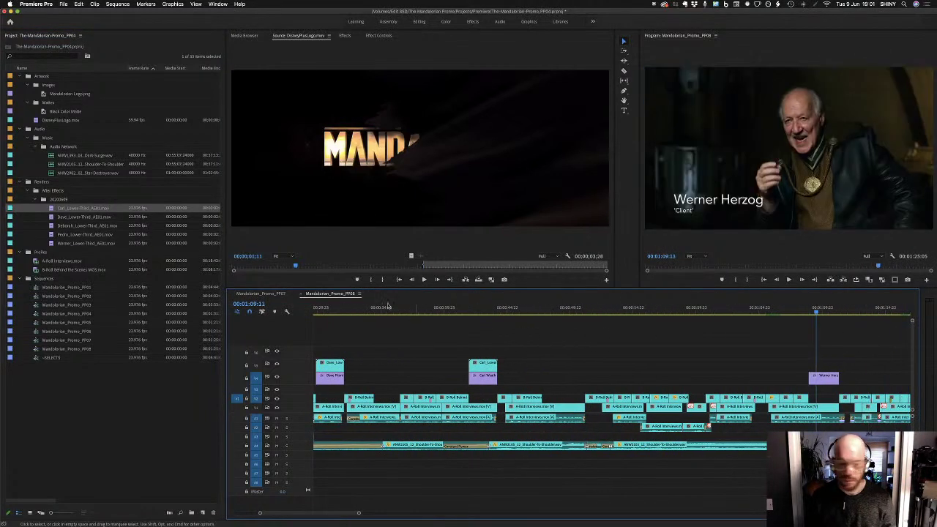
drag(50, 245, 812, 365)
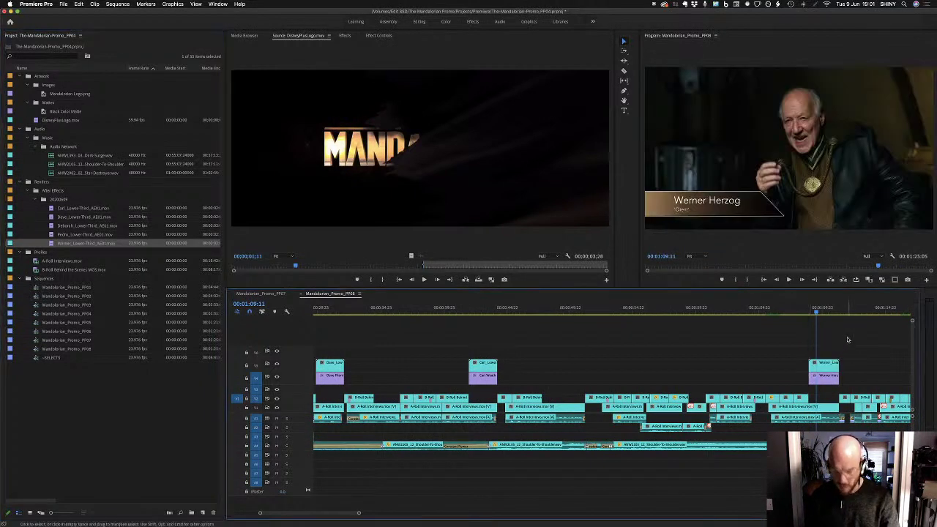
Select all five rendered lower thirds and move them down one track to overwrite the old titles
key(backslash)
key(equal)
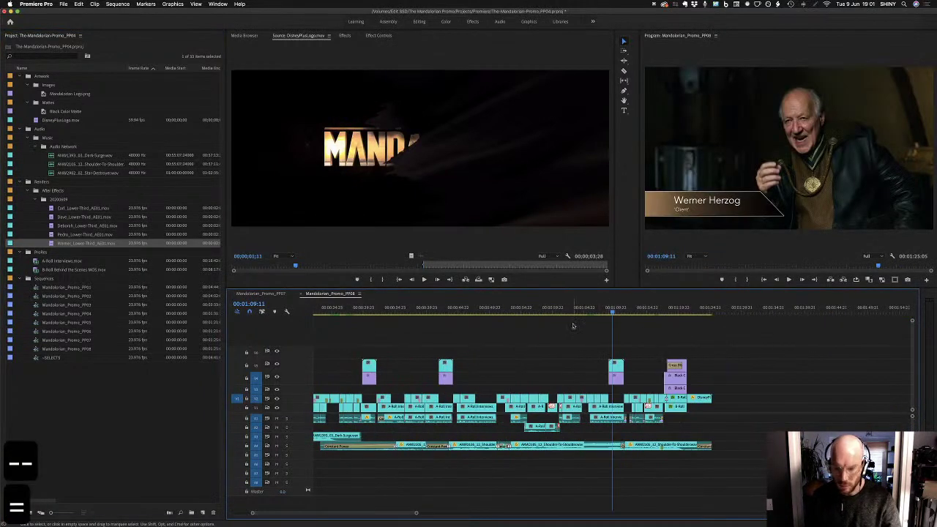
key(backslash)
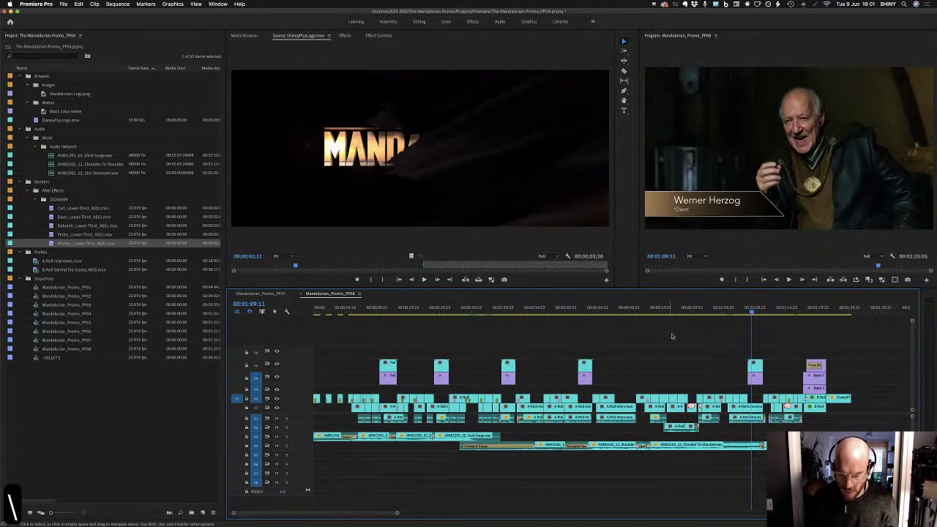
drag(779, 341, 350, 369)
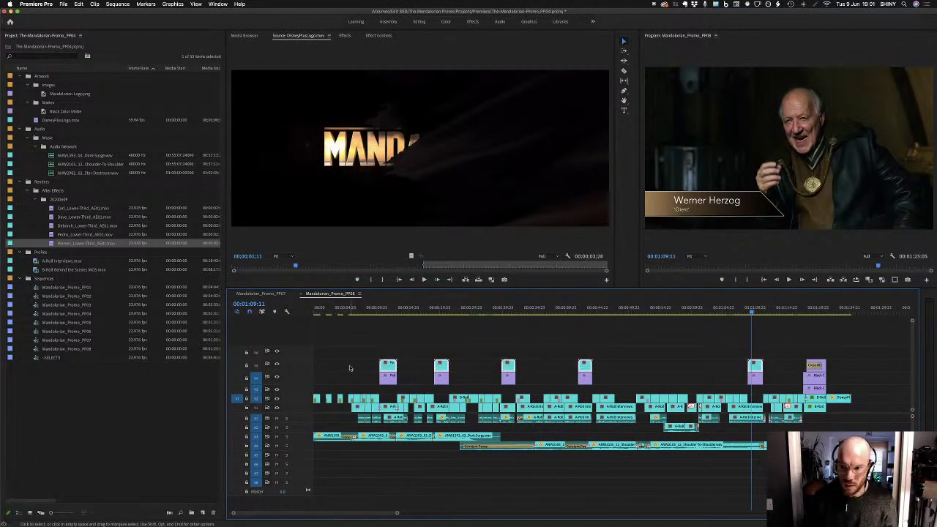
key(alt+Down)
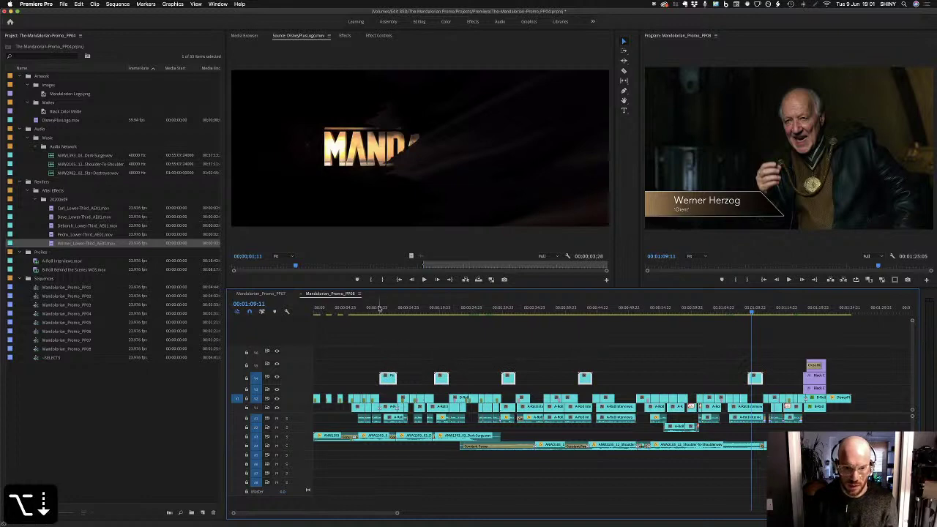
Play the sequence from 00:00:09:12, just before the first lower third, to review the new titles
mouse_move(379, 308)
mouse_down()
mouse_move(392, 309)
mouse_move(374, 310)
mouse_up()
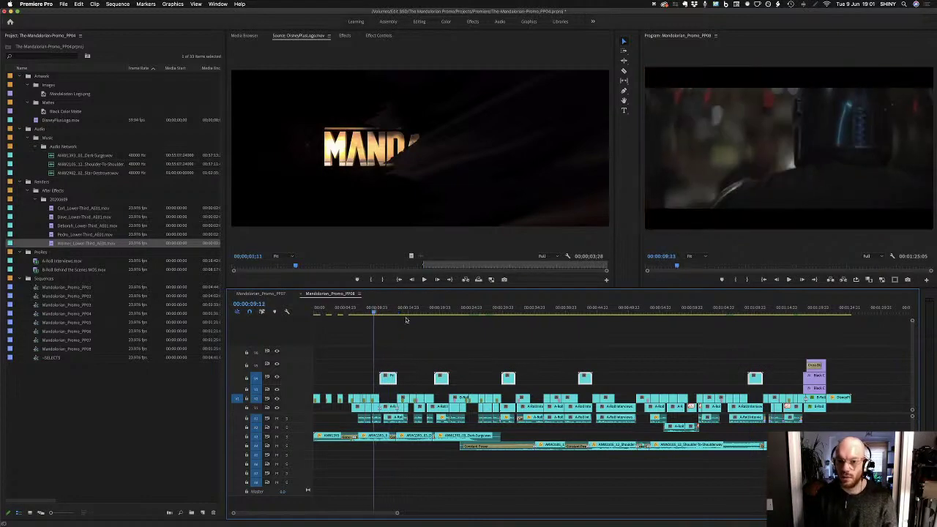
click(413, 337)
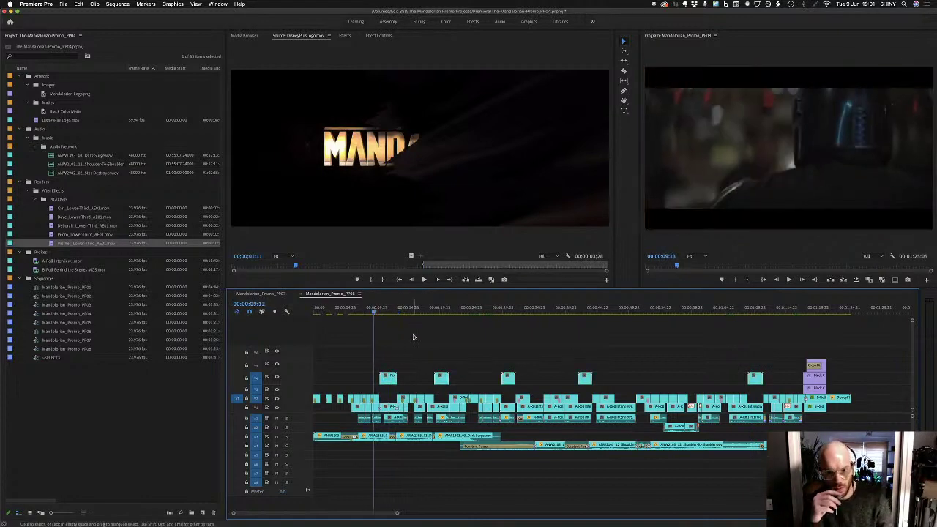
key(space)
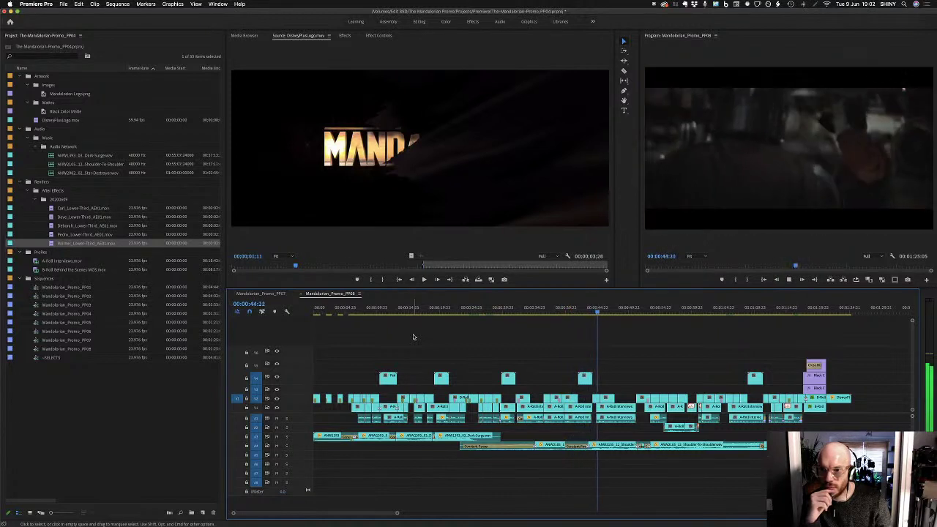
Review the rest of the promo sequence, stopping on the Werner lower third at 00:01:10:08
key(space)
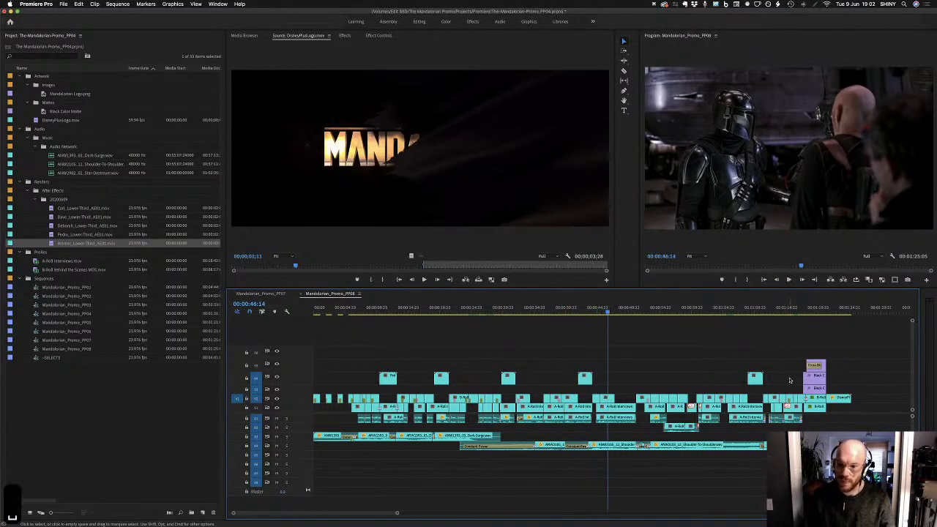
click(744, 308)
key(space)
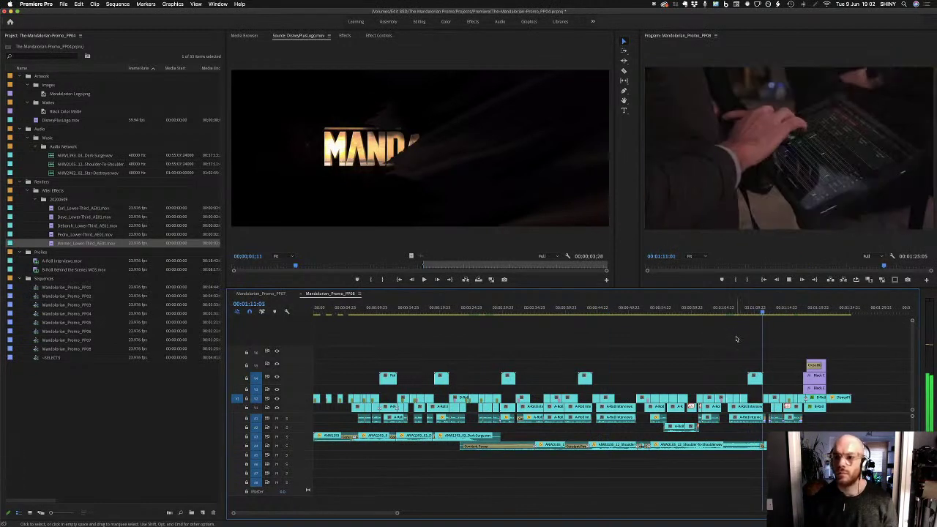
drag(766, 313, 701, 312)
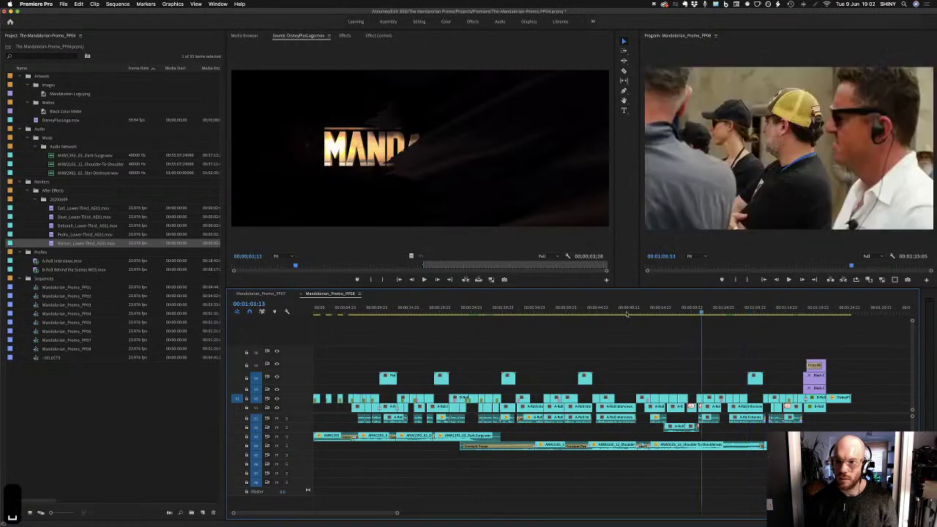
drag(627, 314, 757, 333)
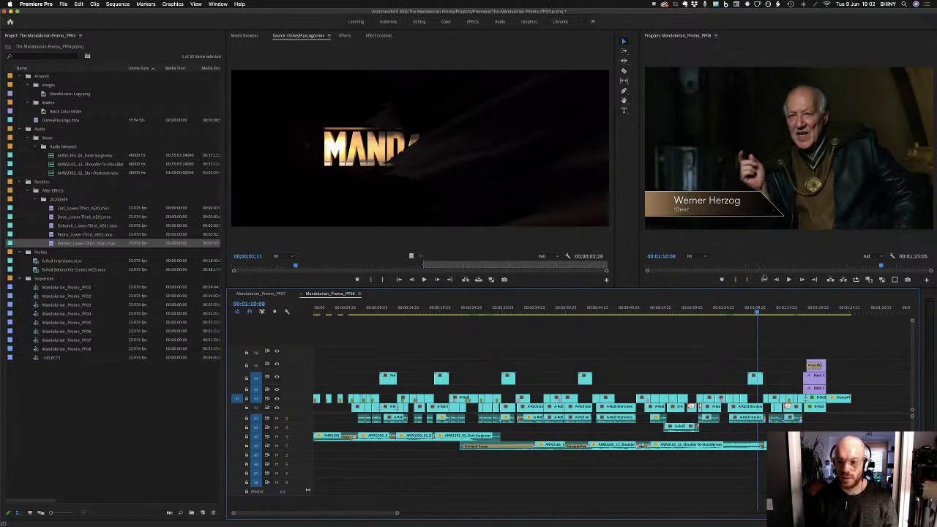
Switch to After Effects, duplicate the Werner_Lower-Third_AE01 composition and open the Werner_Lower-Third_AE02 copy
key(super+Tab)
key(super+Tab)
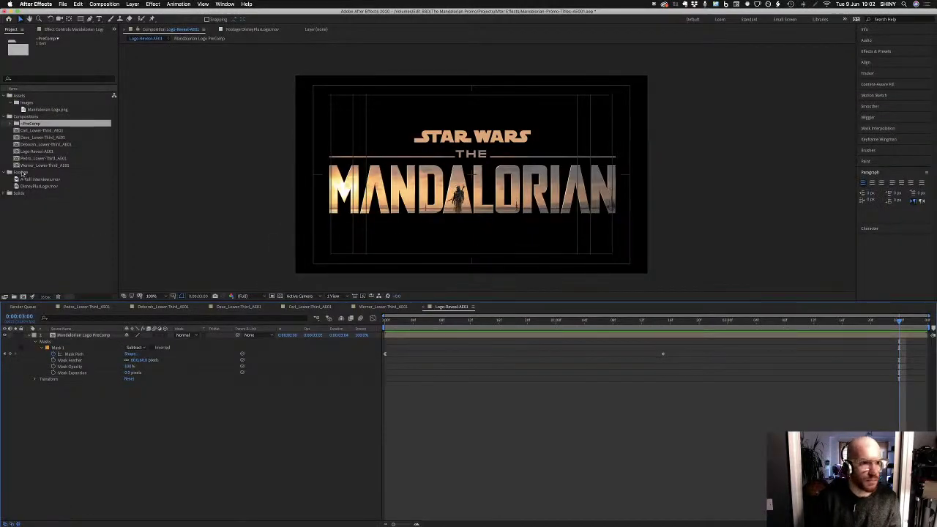
click(17, 165)
key(super+d)
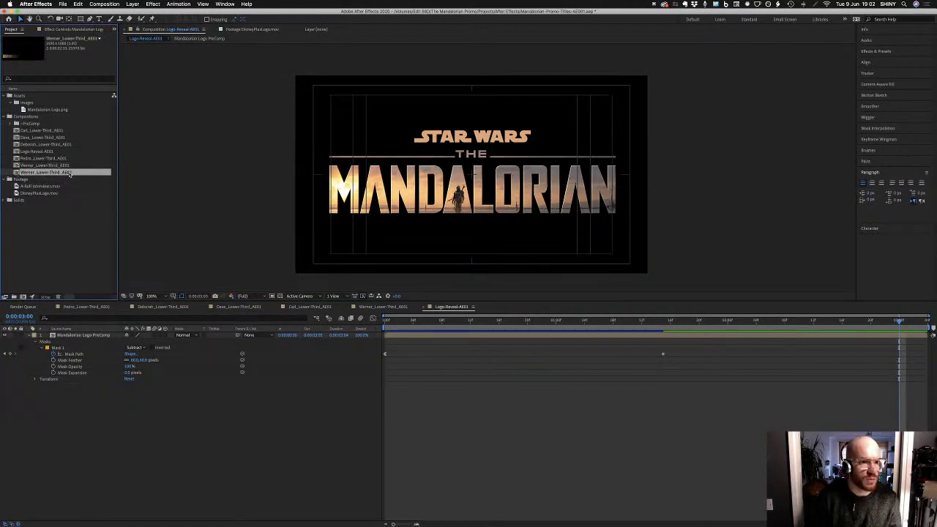
double_click(16, 173)
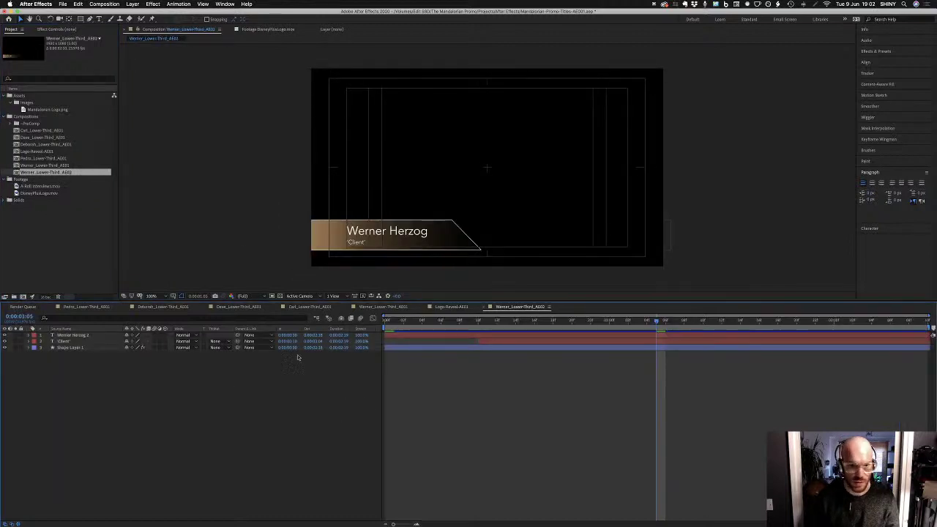
Shorten the Werner banner by moving the two points of its slanted end on Shape Layer 1 closer to the name text
click(93, 336)
click(498, 245)
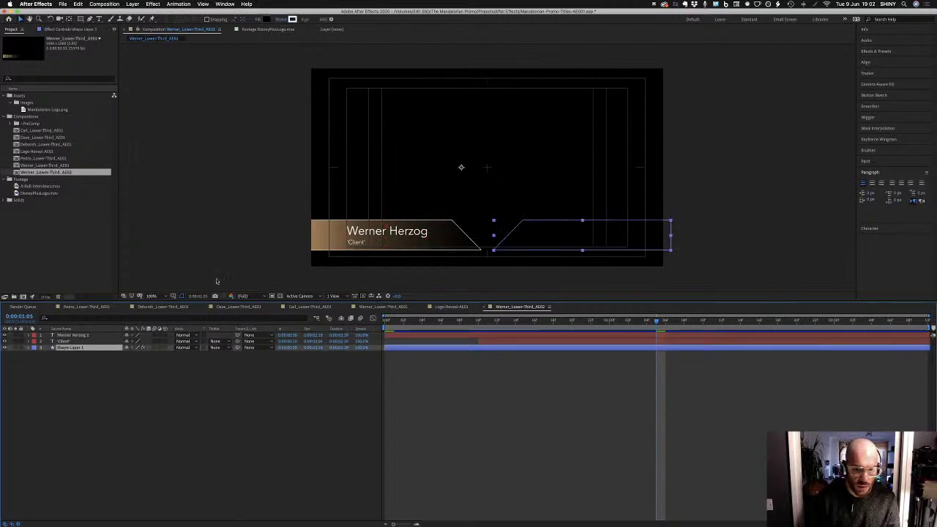
click(496, 250)
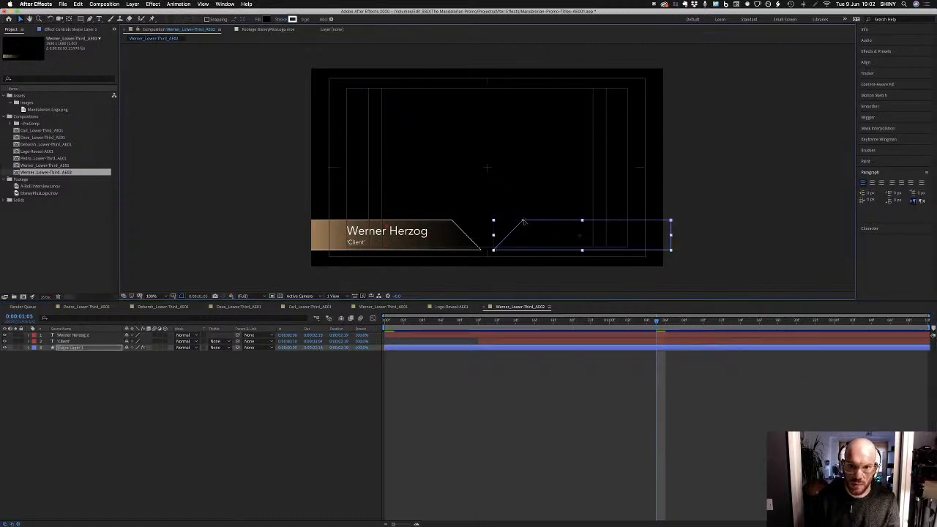
drag(495, 250, 495, 252)
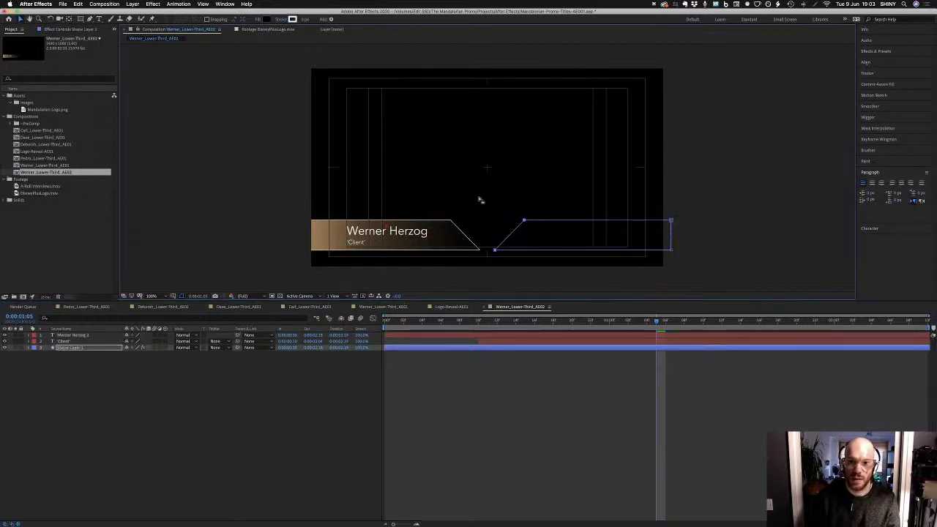
key(shift+Right)
key(shift+Right)
key(shift+Right)
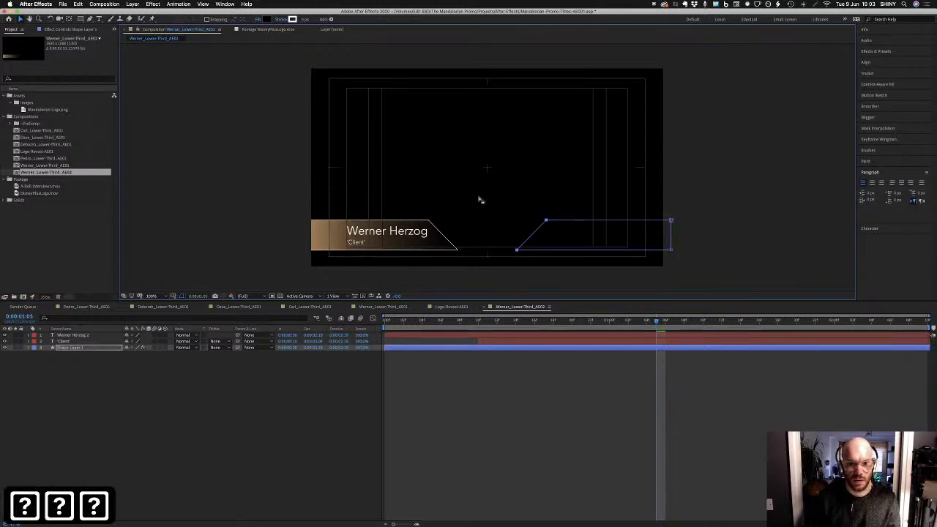
key(Left)
key(Left)
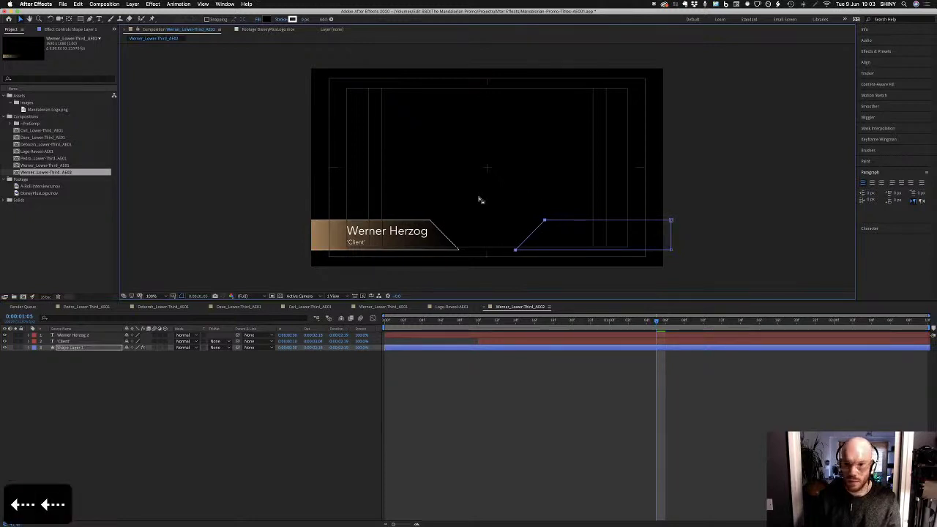
click(275, 402)
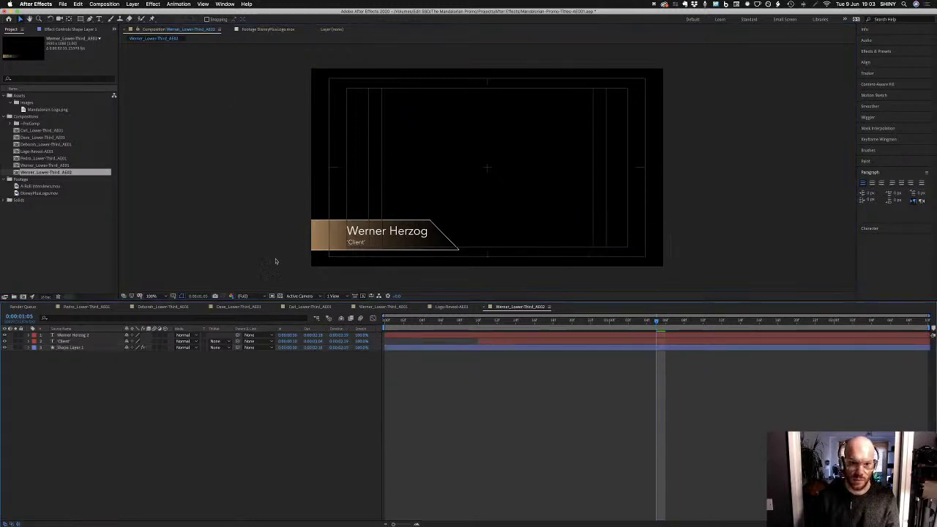
Try to send Werner_Lower-Third_AE02 to Media Encoder, and clear the five finished lower-third renders from its queue
click(105, 4)
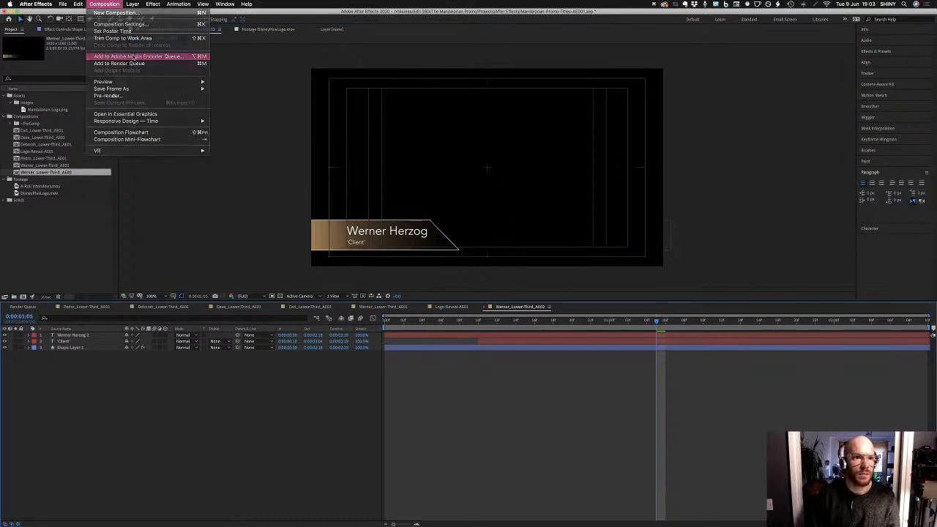
click(125, 59)
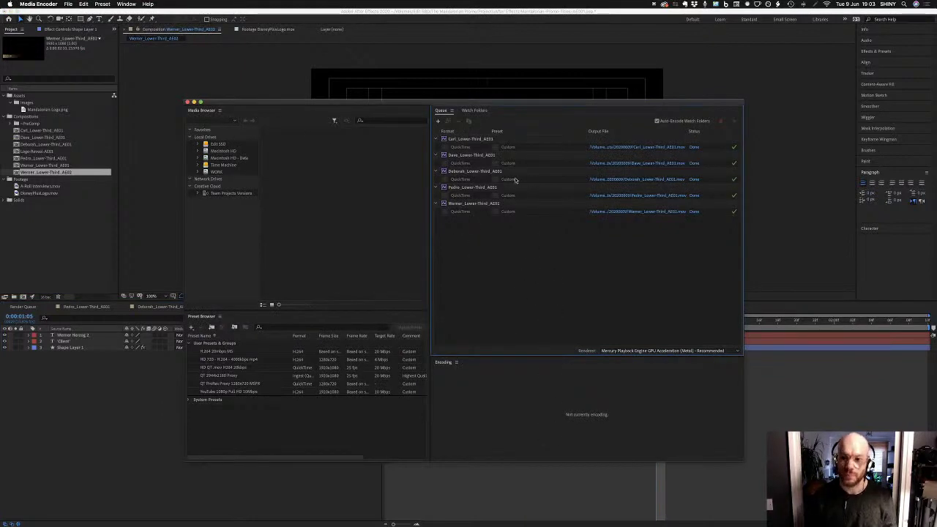
click(487, 139)
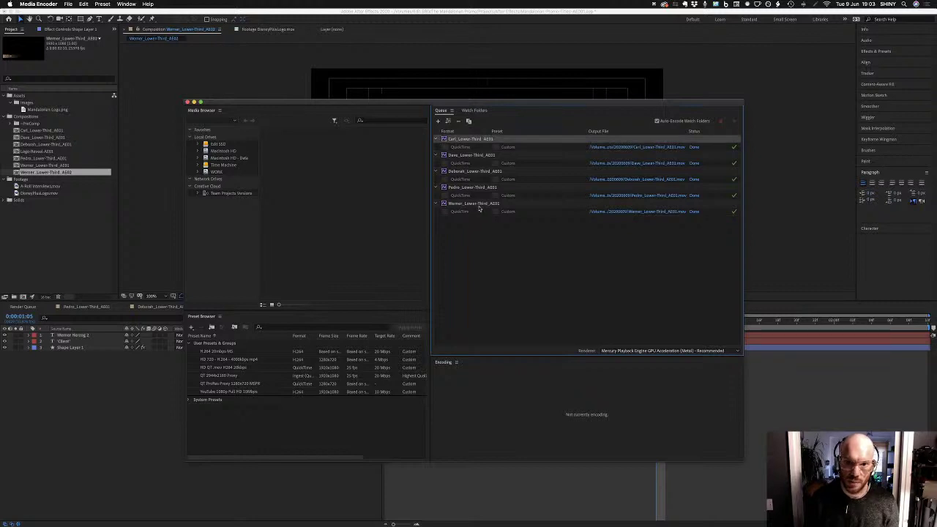
shift+click(502, 189)
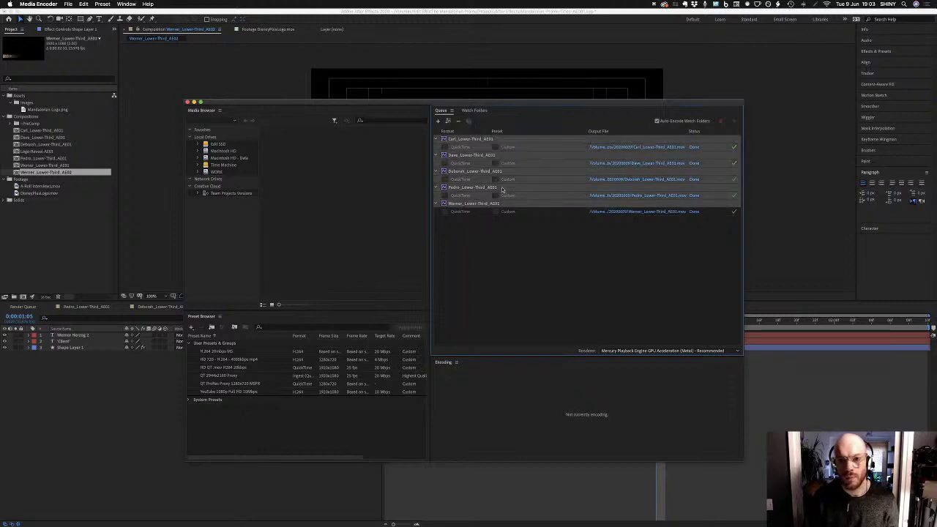
key(BackSpace)
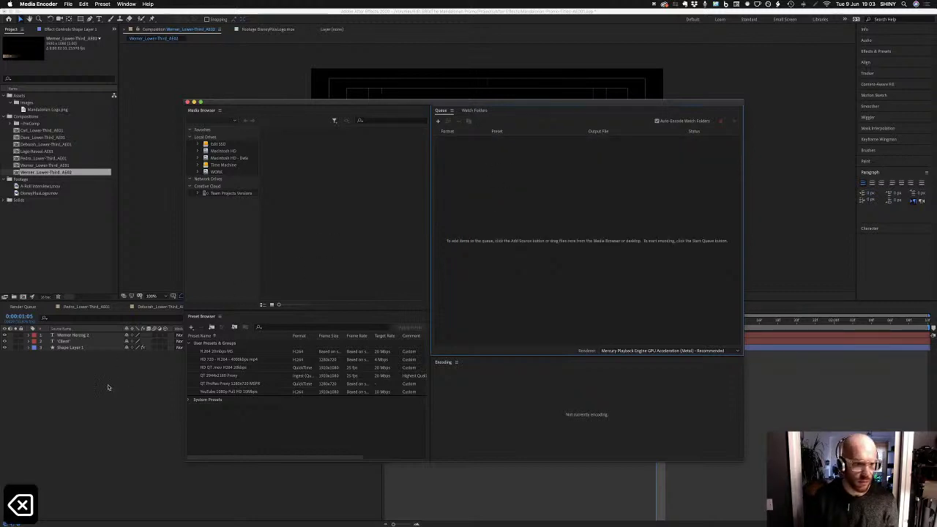
click(123, 409)
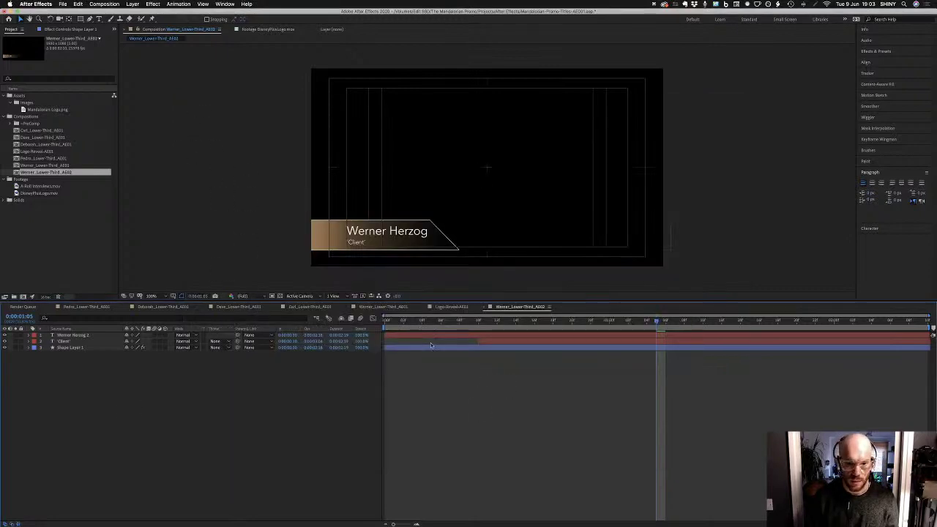
key(super+Tab)
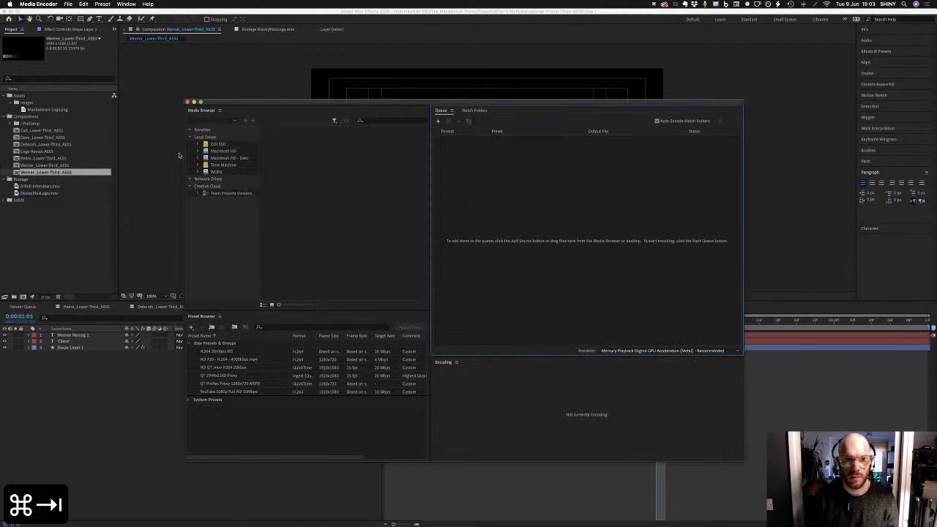
key(super+Tab)
Add the Werner_Lower-Third_AE02 composition to the After Effects Render Queue with the Lossless output module
click(104, 4)
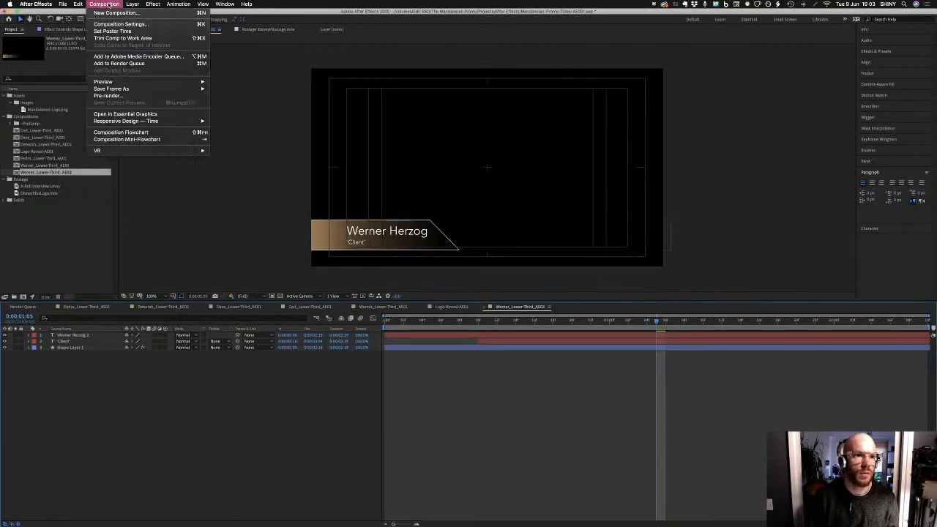
click(119, 63)
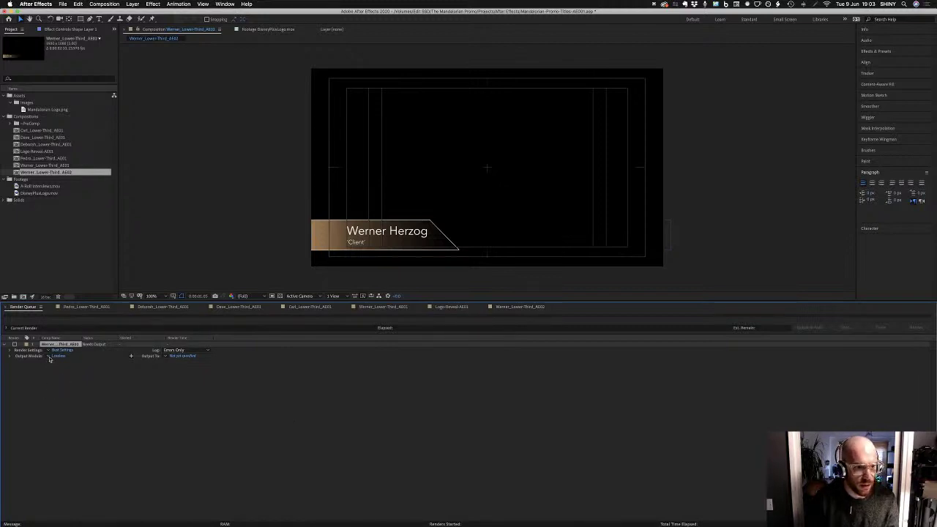
click(48, 356)
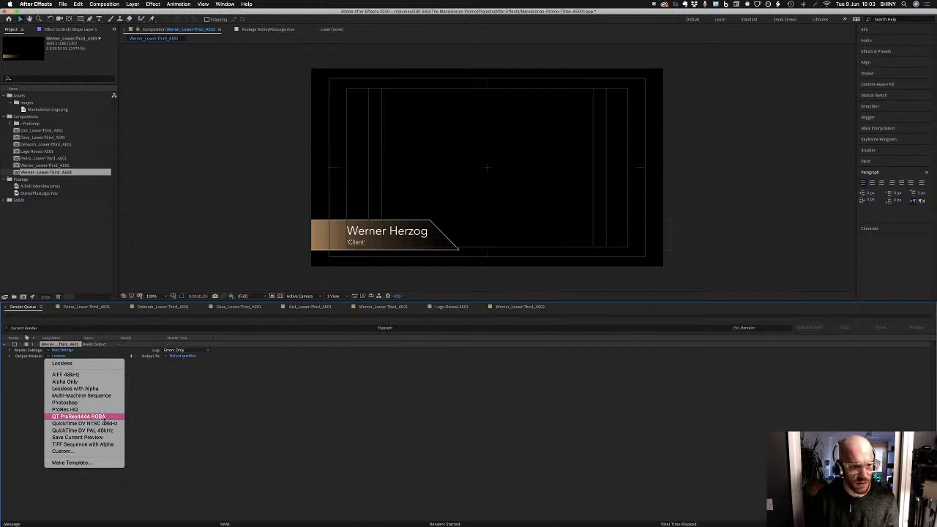
click(61, 363)
Customize the output module to use the Apple ProRes 4444 codec with RGB + Alpha channels
click(59, 356)
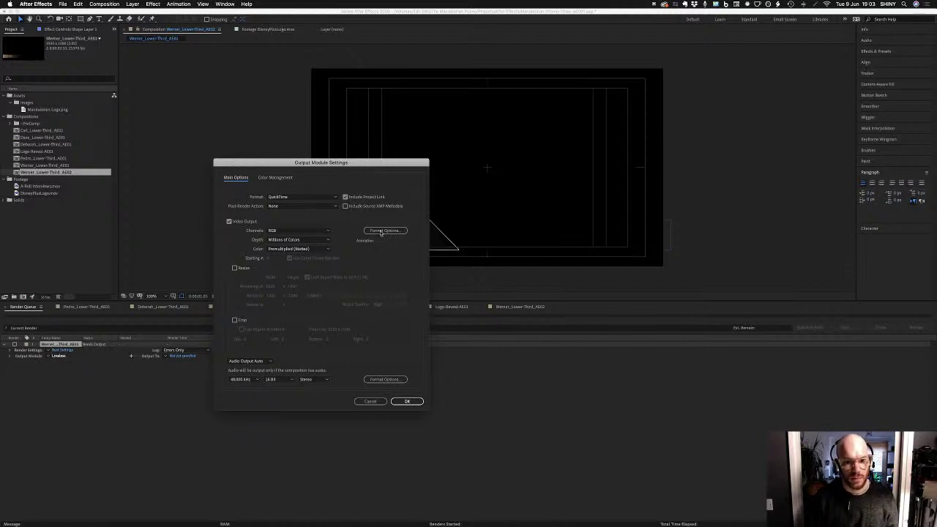
click(382, 231)
click(300, 129)
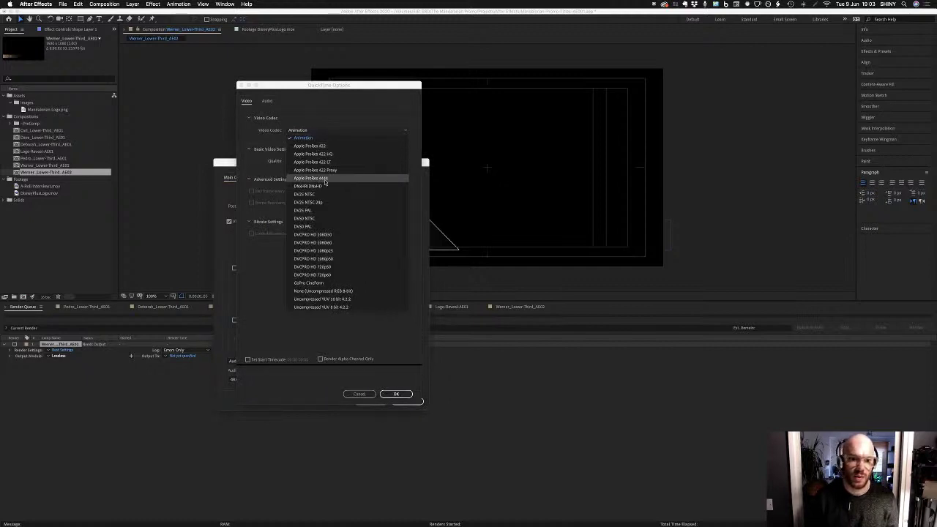
click(331, 179)
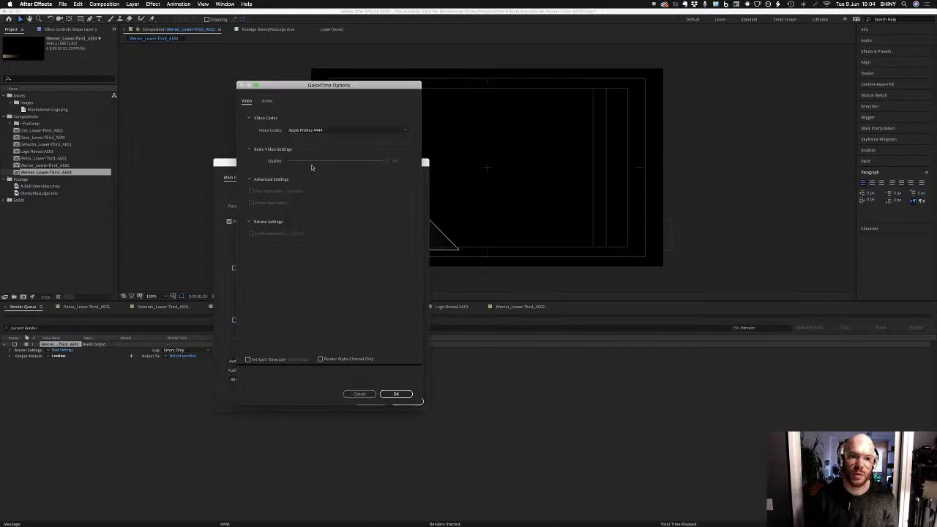
click(395, 394)
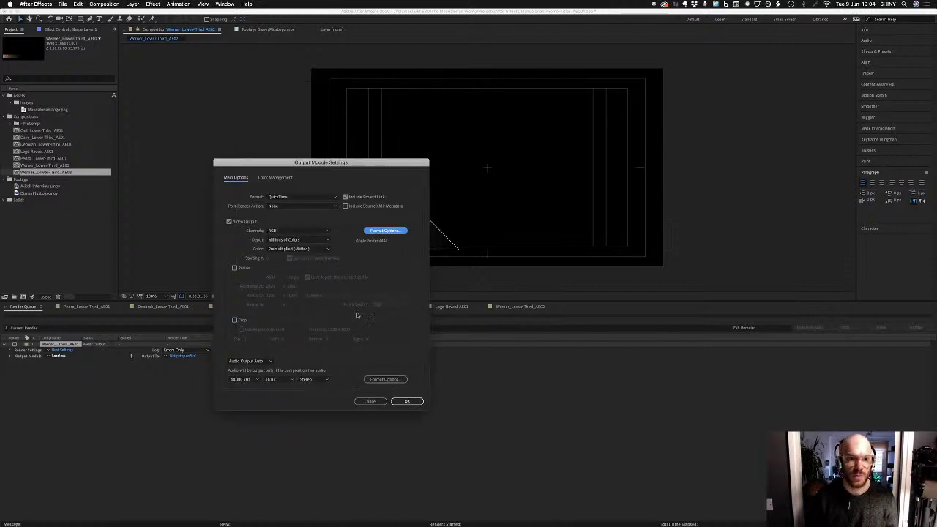
click(278, 231)
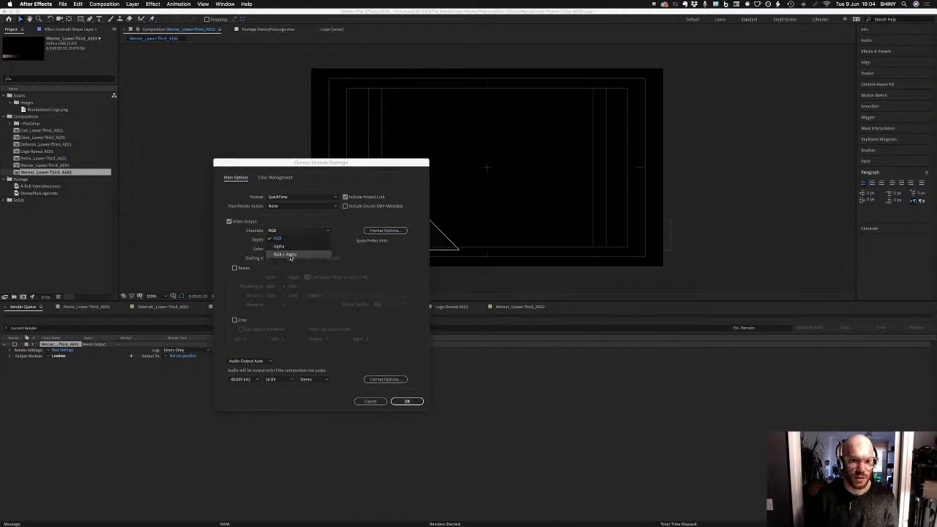
click(297, 255)
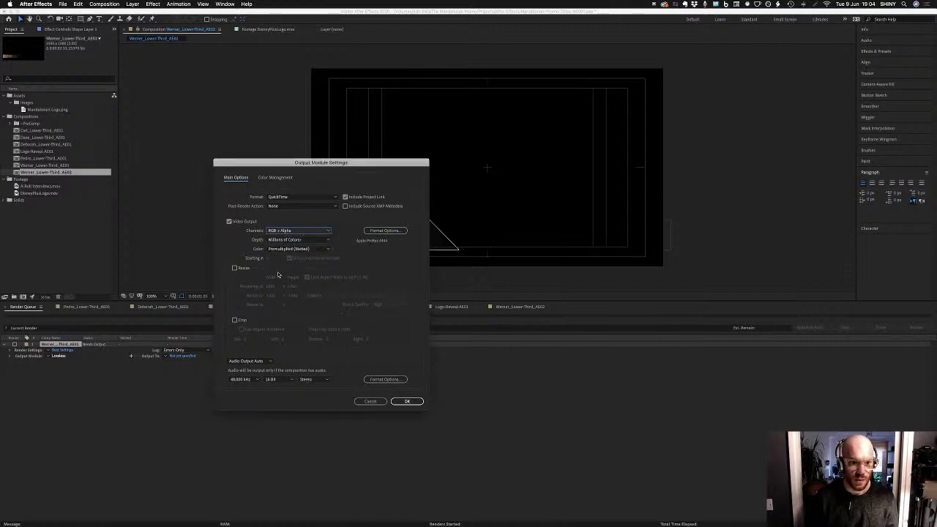
click(407, 401)
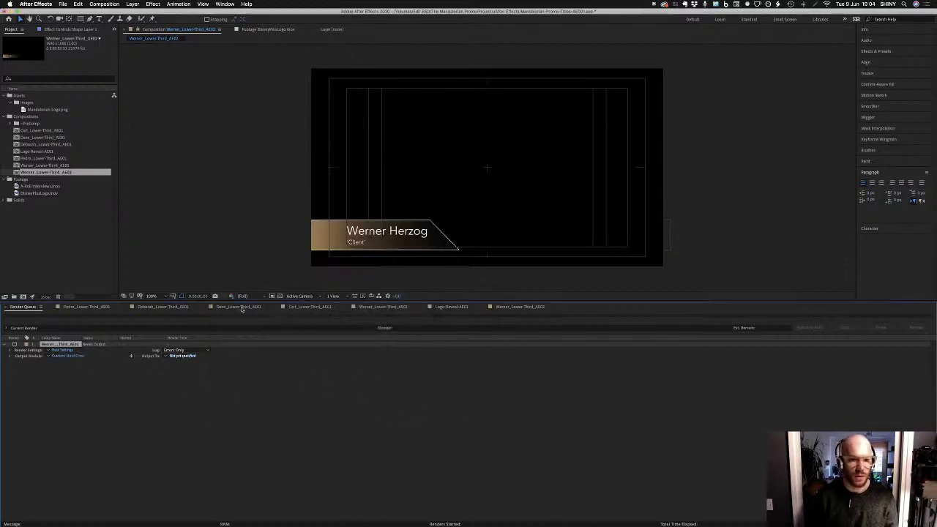
Set the render's output to Werner_Lower-Third_AE02.mov in the promo's Renders/From After Effects/20200609 folder
click(183, 356)
click(469, 78)
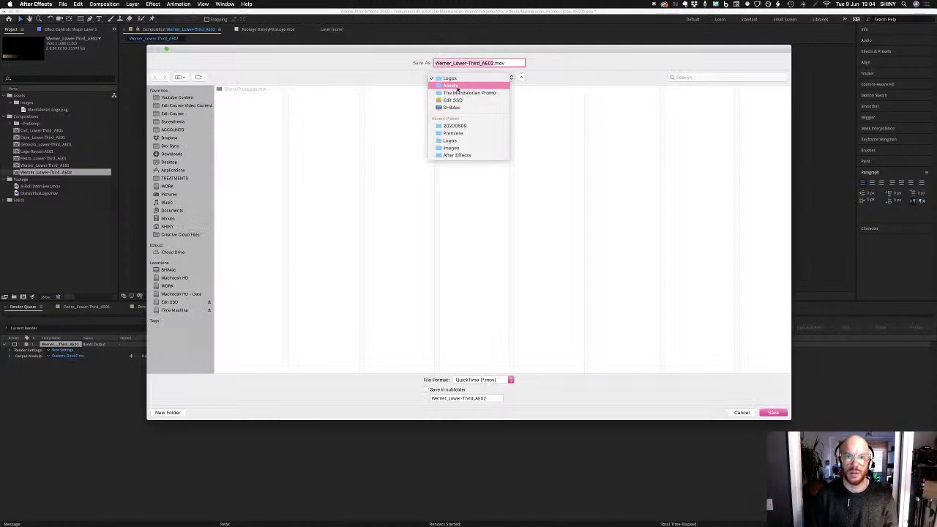
click(457, 93)
click(309, 128)
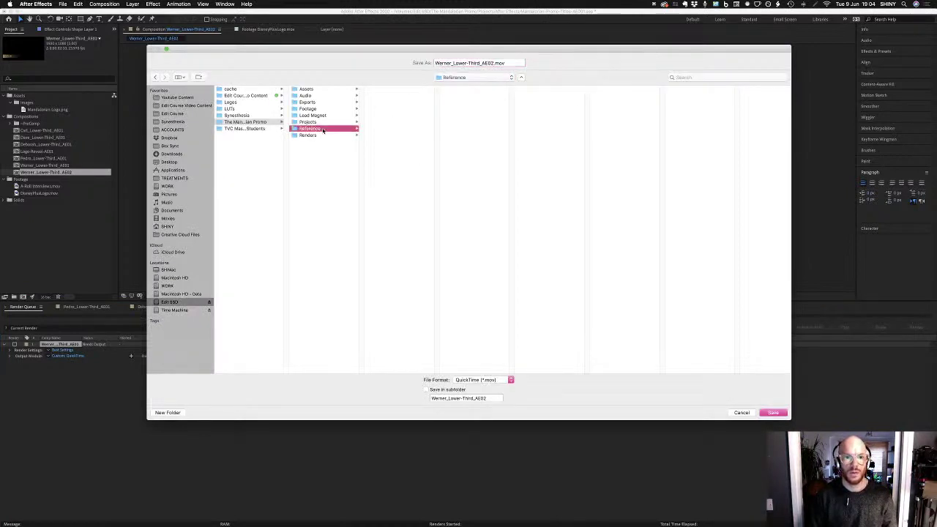
click(321, 136)
click(393, 90)
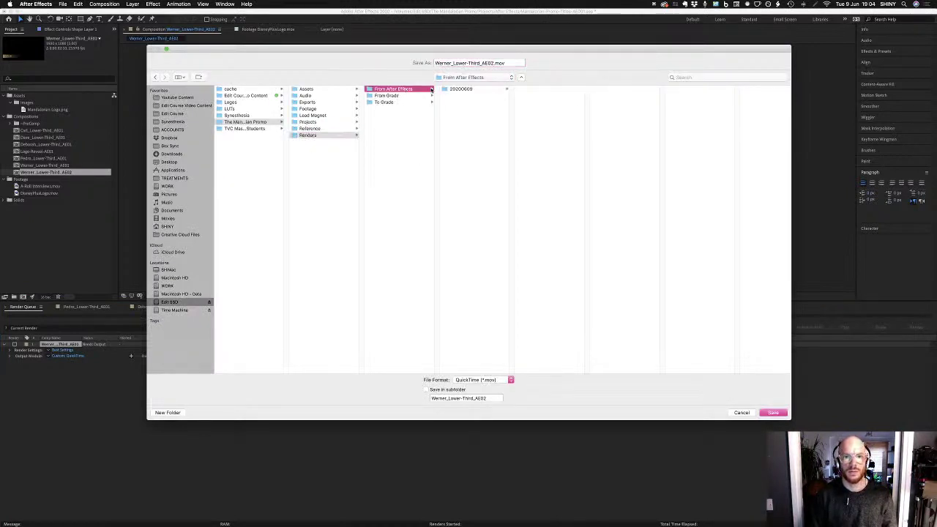
click(473, 89)
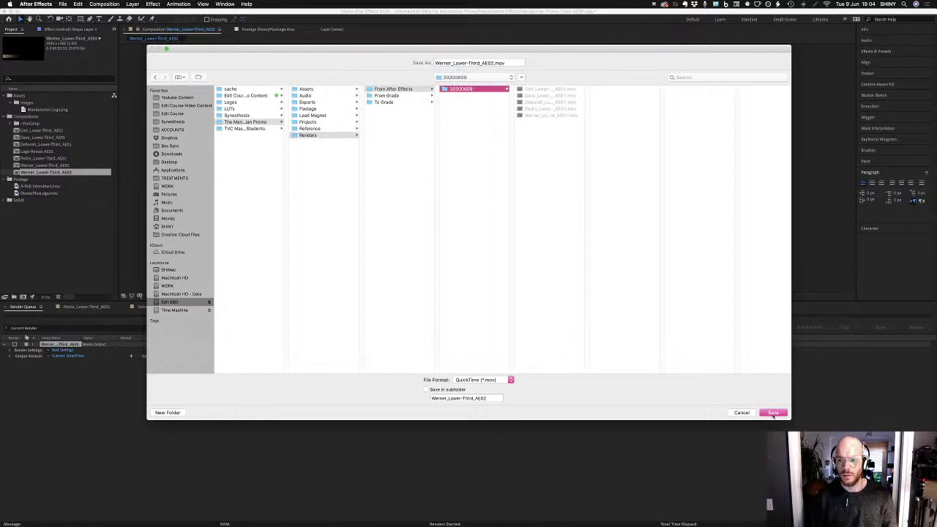
click(774, 413)
click(224, 428)
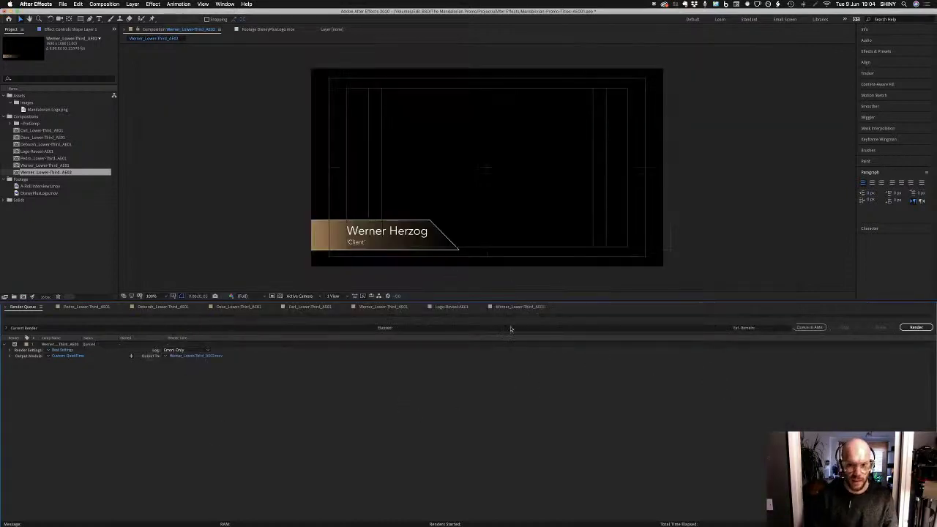
Add the Logo-Reveal-AE01 composition to the Render Queue with the QT ProRes4444 RGBA output module
click(450, 307)
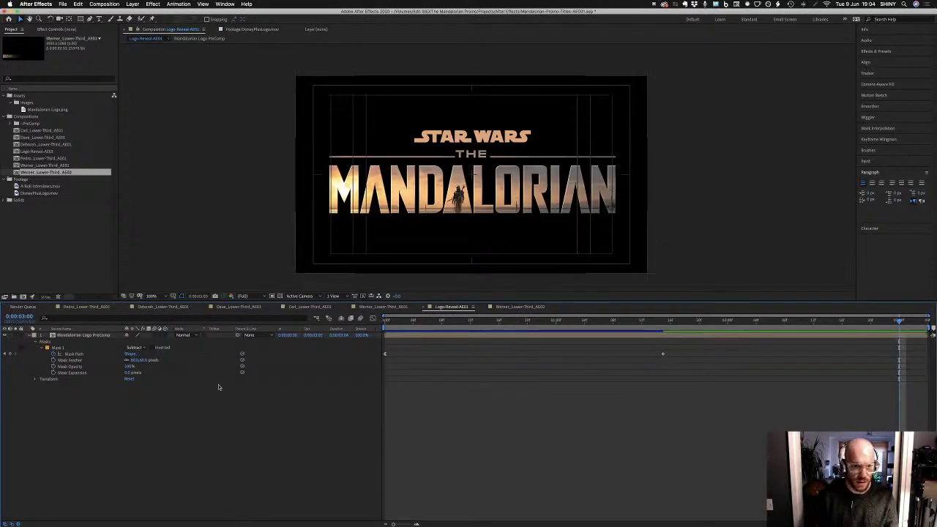
click(103, 5)
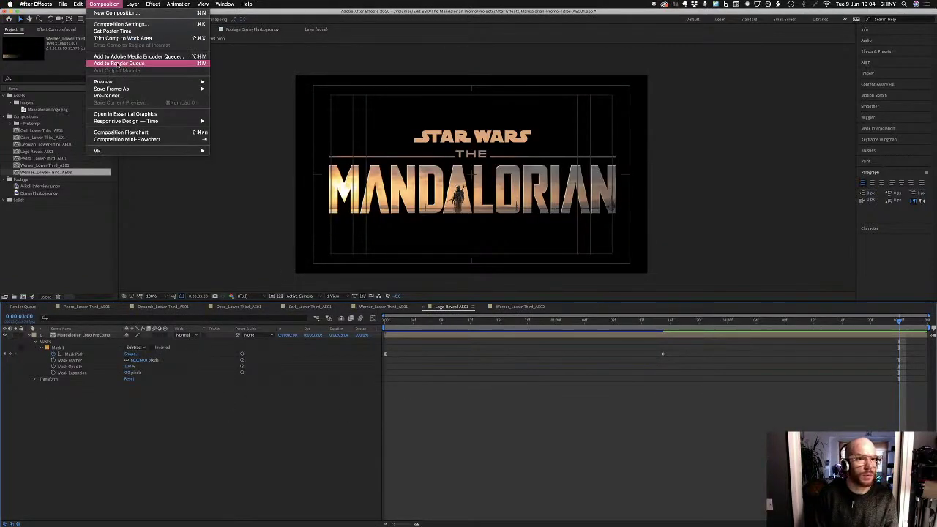
click(146, 63)
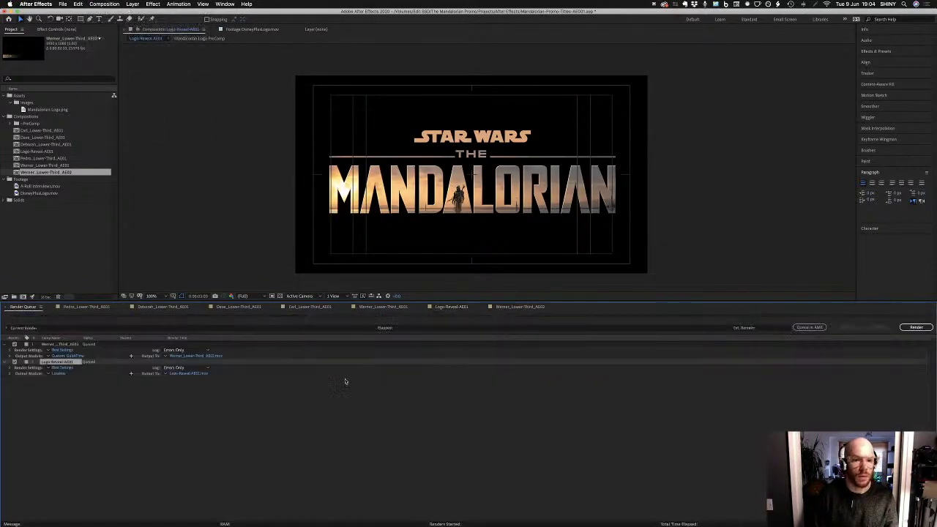
click(53, 374)
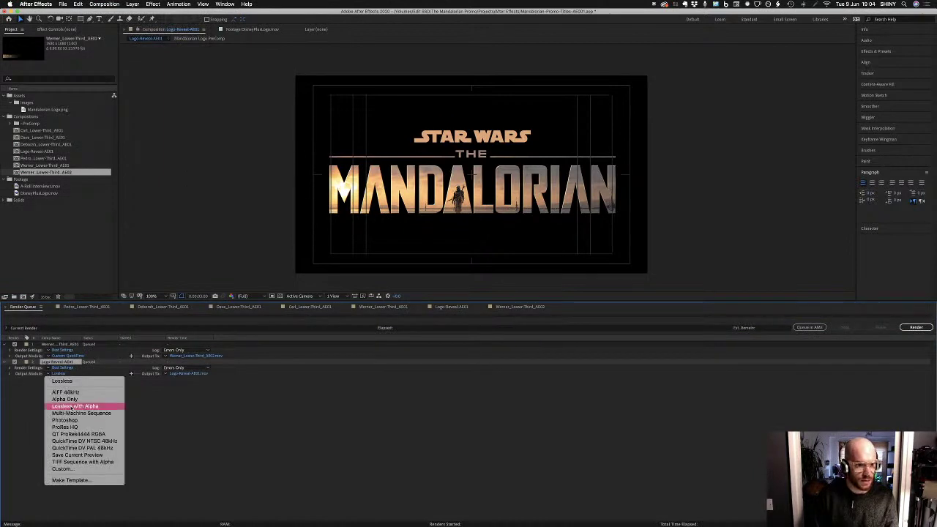
click(76, 435)
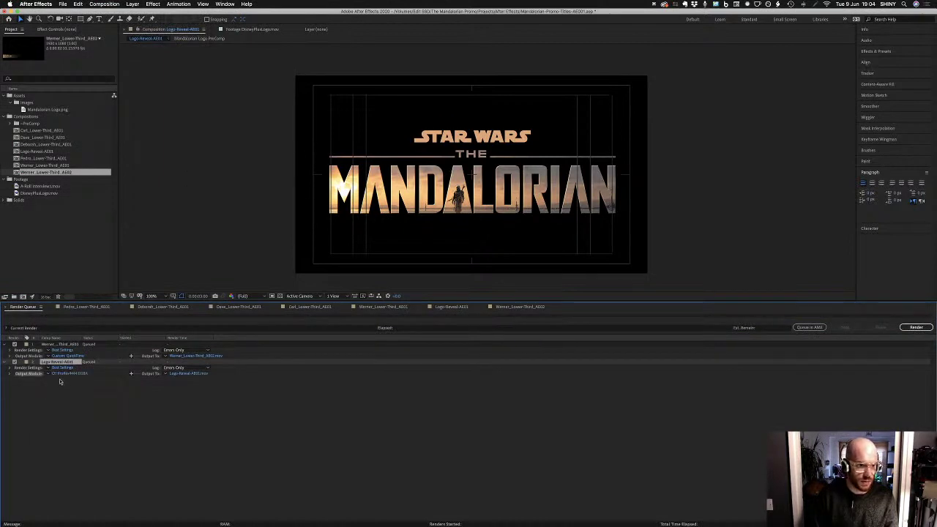
Set the logo render's output to Logo-Reveal-AE01.mov in the 20200609 folder and render both queued compositions
click(185, 374)
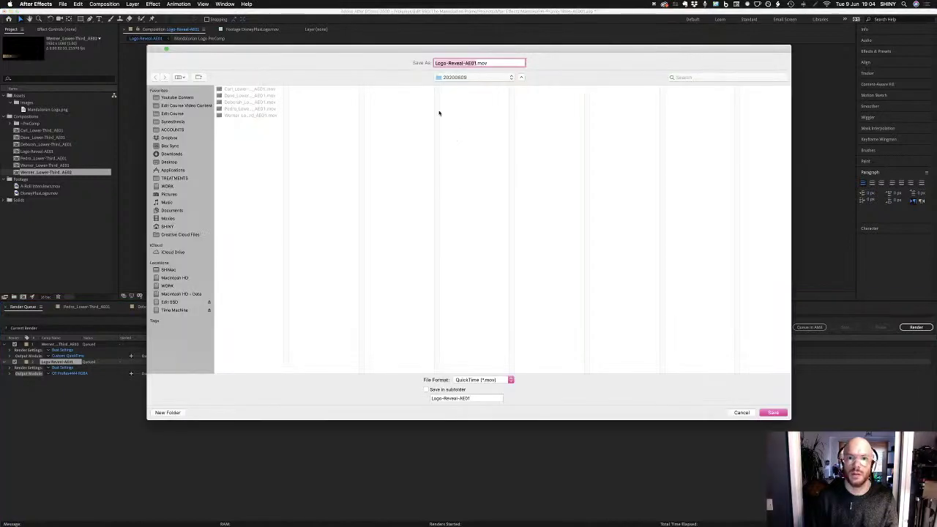
click(773, 413)
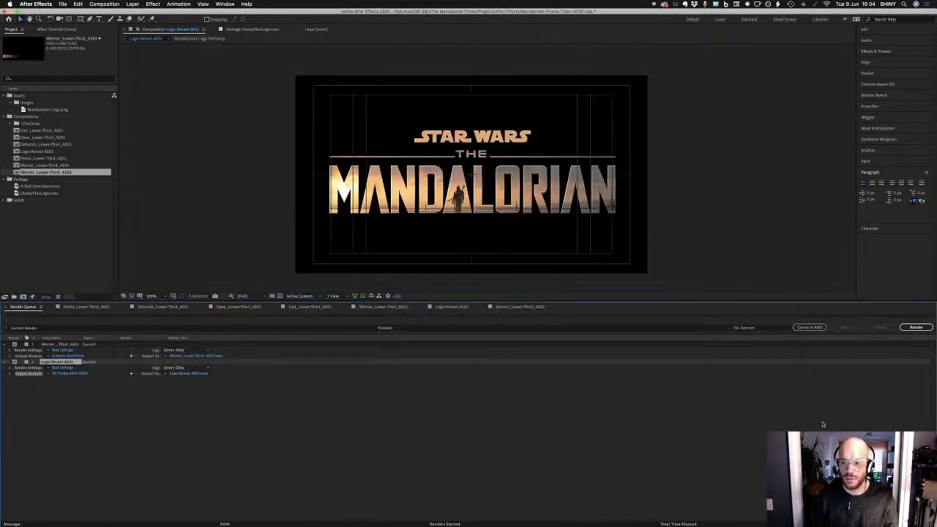
click(916, 327)
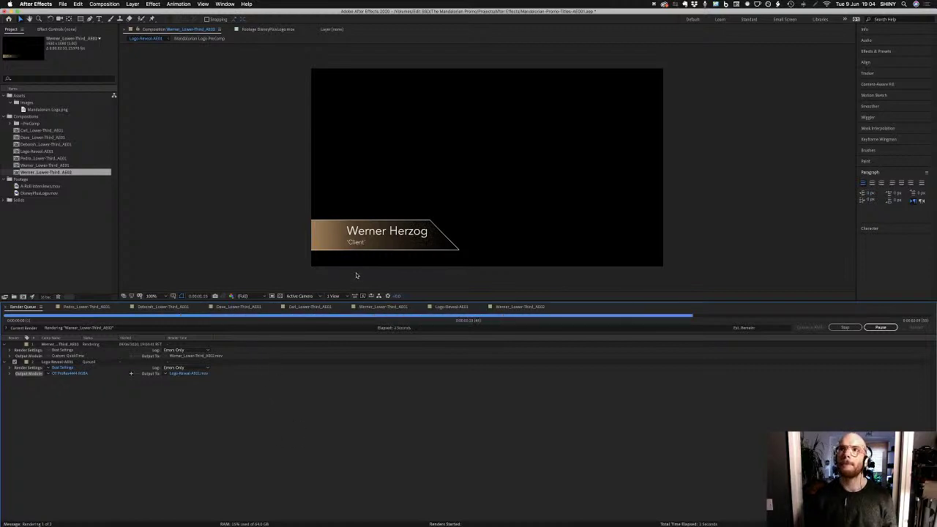
Switch to Premiere Pro and import Werner_Lower-Third_AE02.mov and Logo-Reveal-AE01.mov into the After Effects renders' 20200609 bin
key(super+Tab)
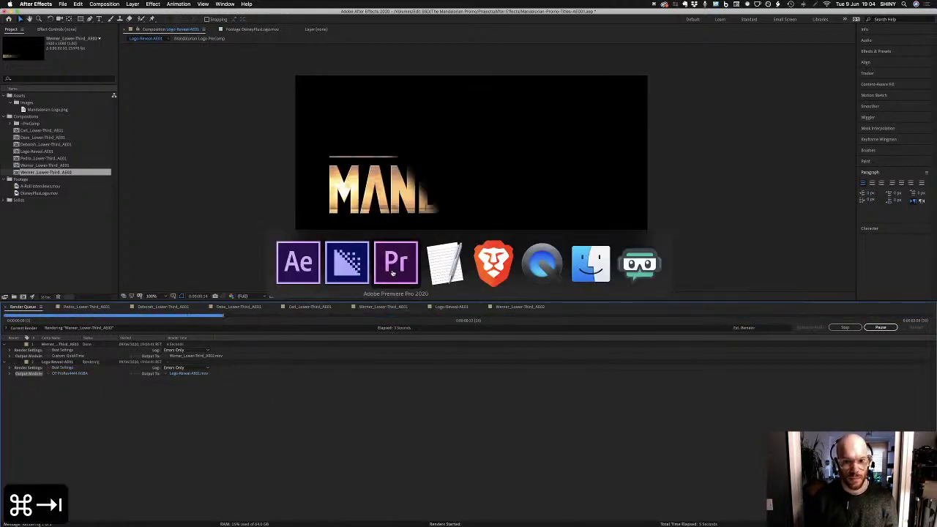
click(394, 272)
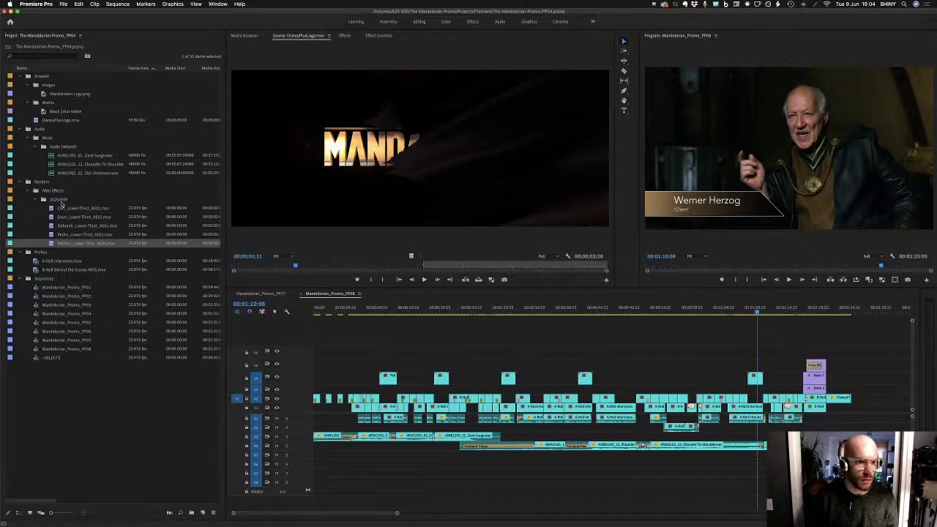
click(62, 201)
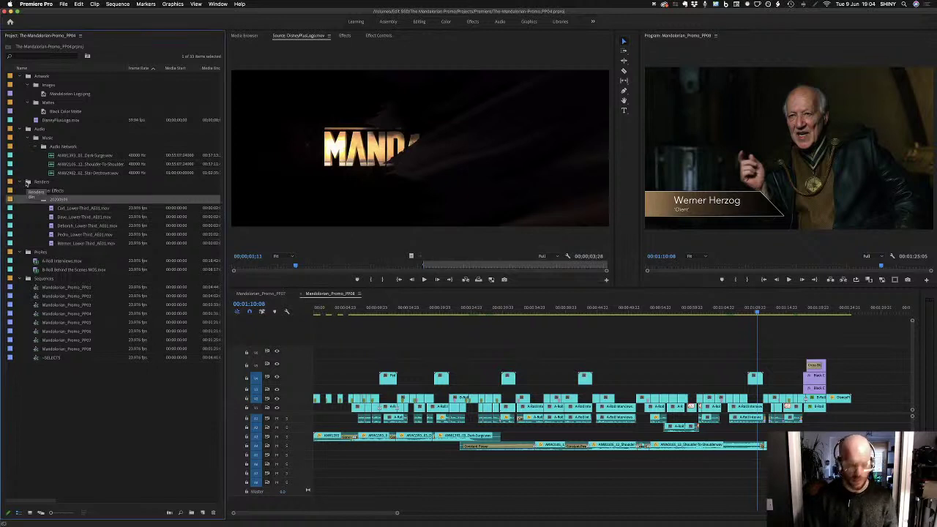
key(super+i)
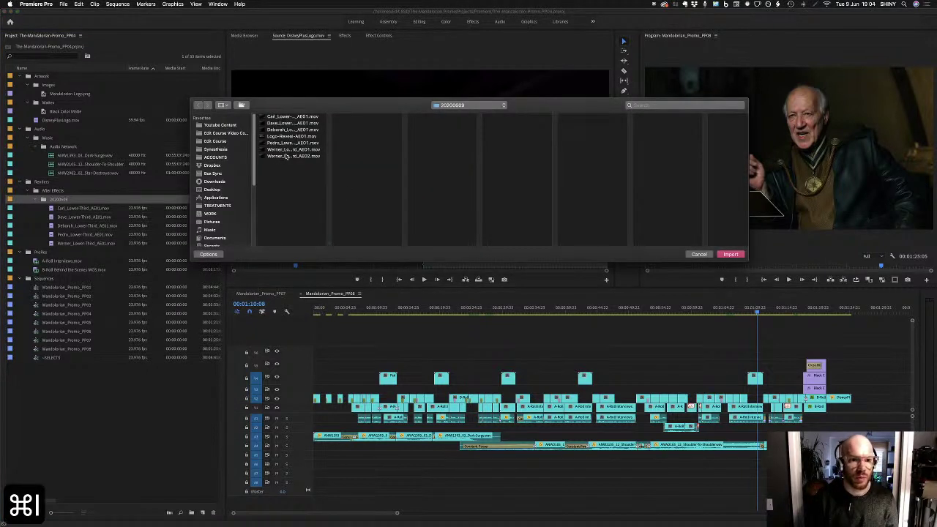
click(290, 157)
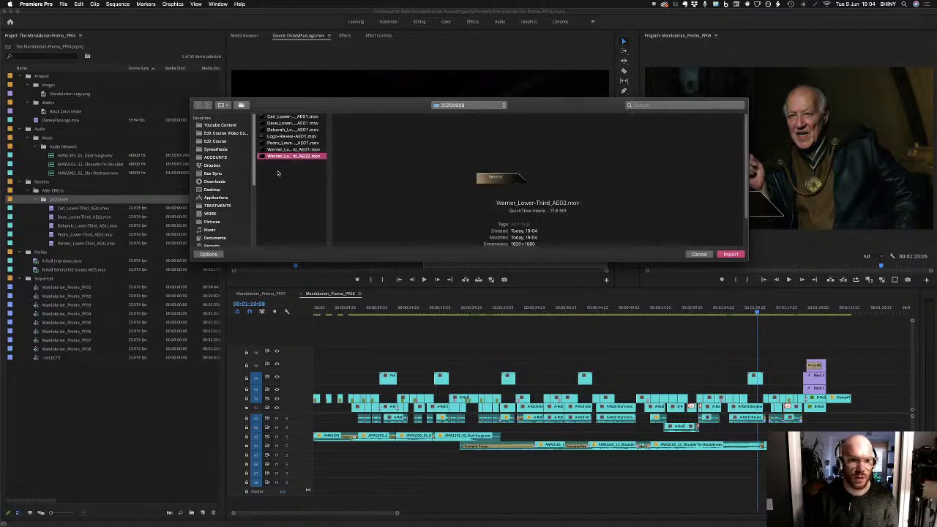
super+click(290, 137)
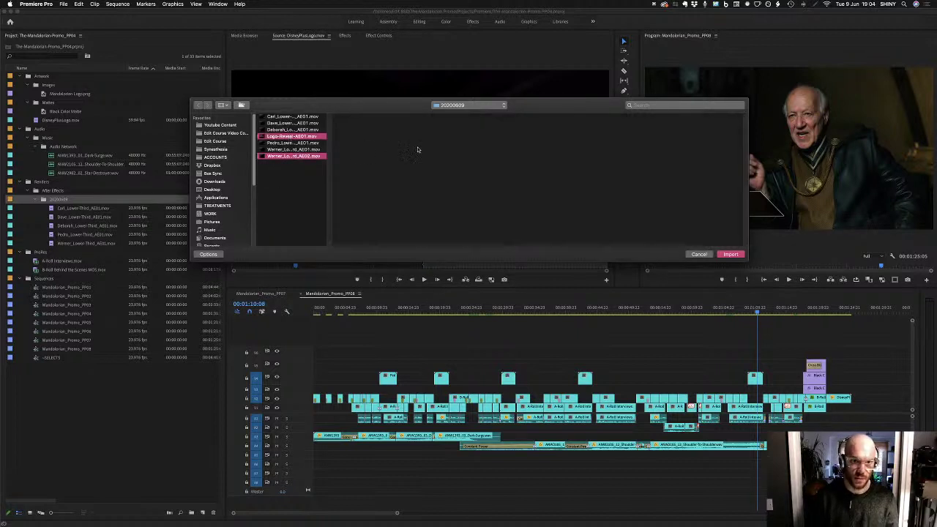
click(730, 254)
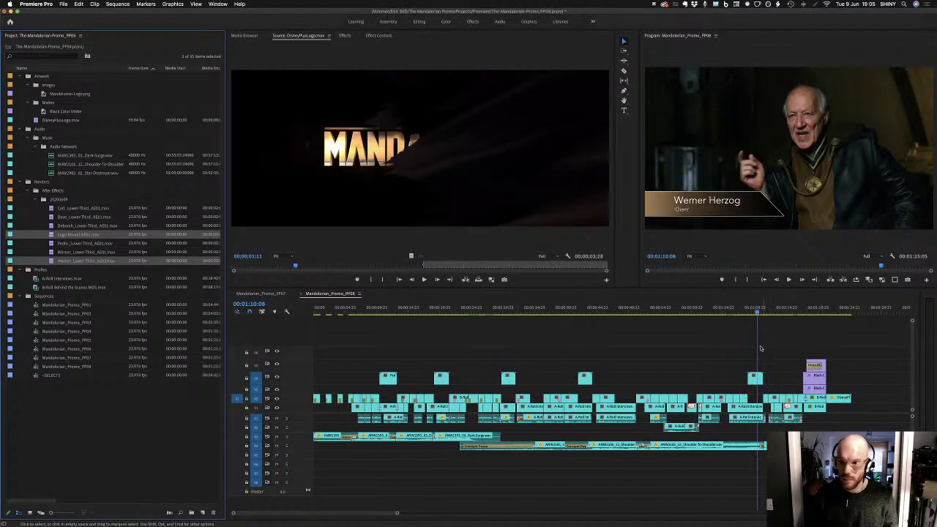
Replace the Werner lower-third clip in Mandalorian_Promo_PP08 with Werner_Lower-Third_AE02.mov, keeping the clip's position and effects
click(753, 375)
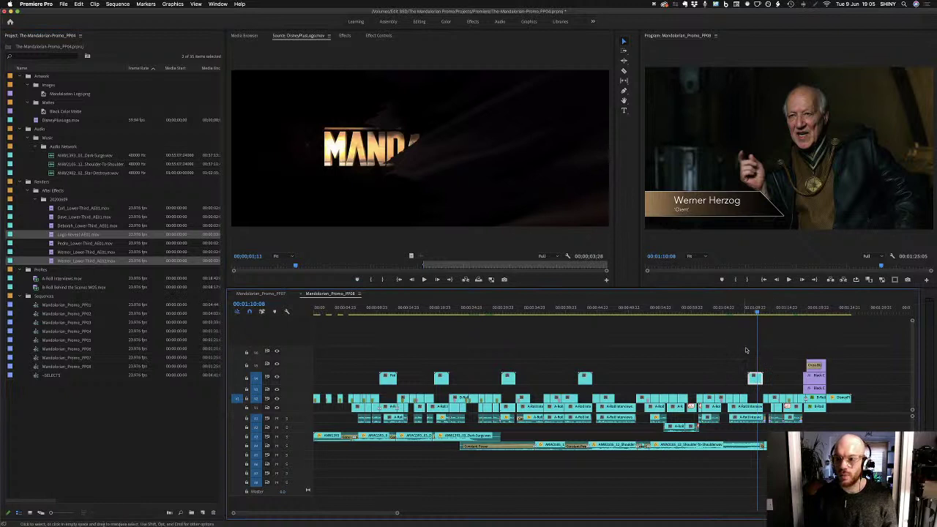
click(757, 315)
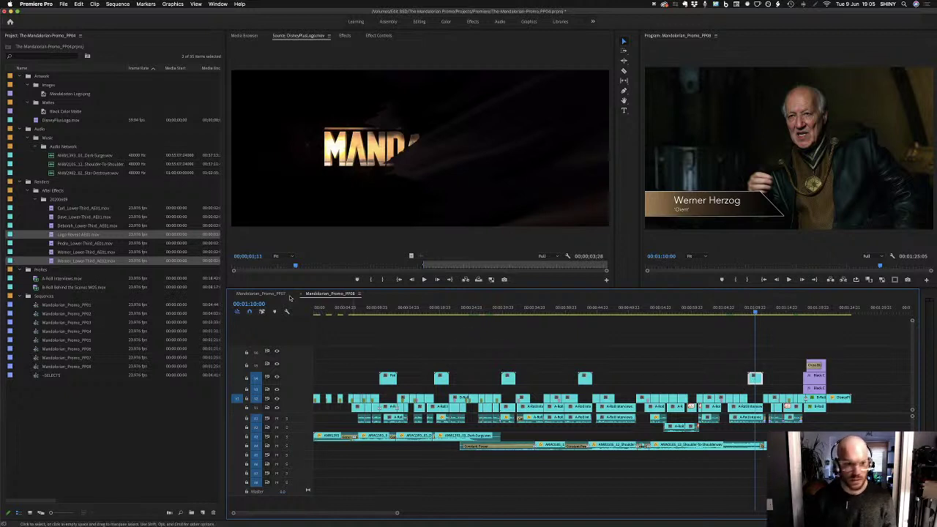
click(78, 381)
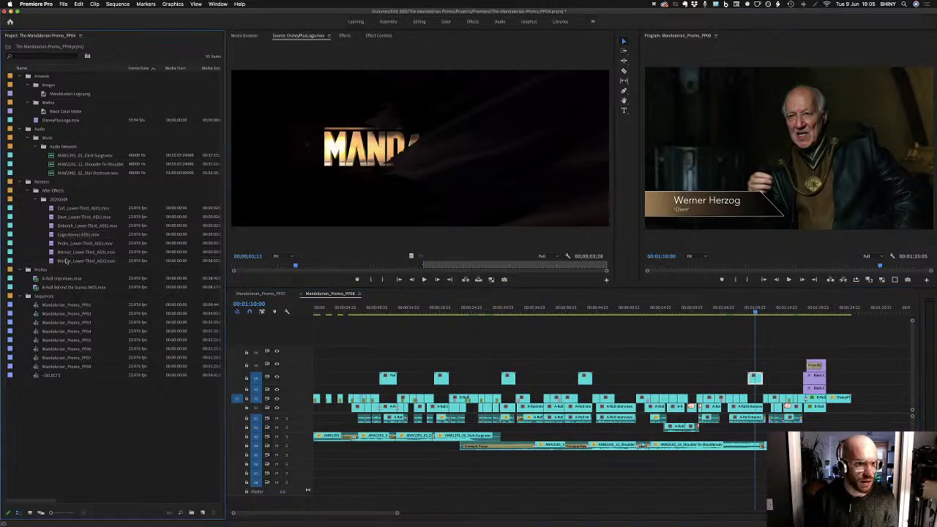
click(57, 261)
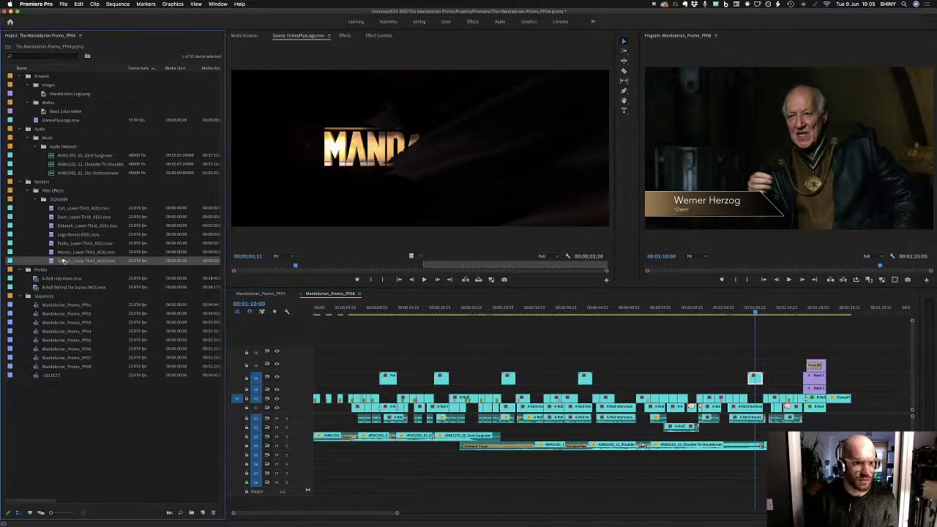
drag(376, 319, 741, 365)
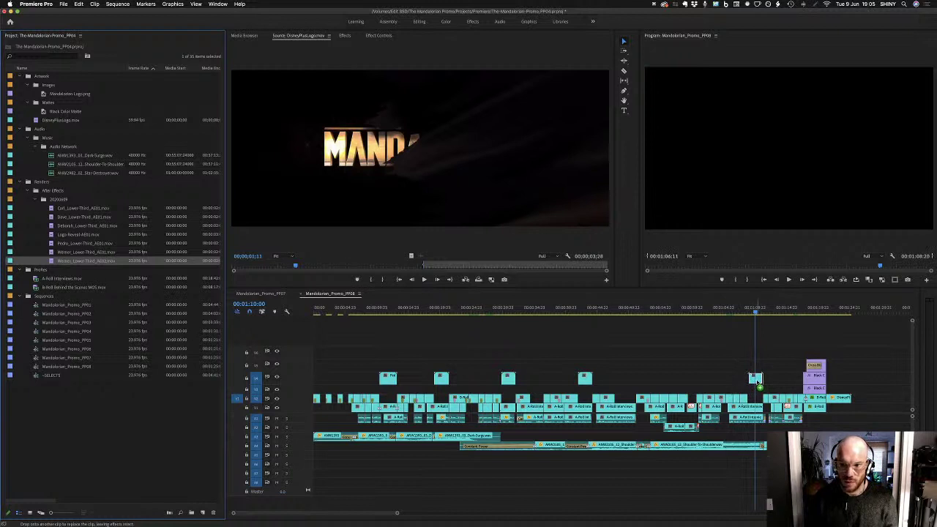
drag(758, 380, 757, 380)
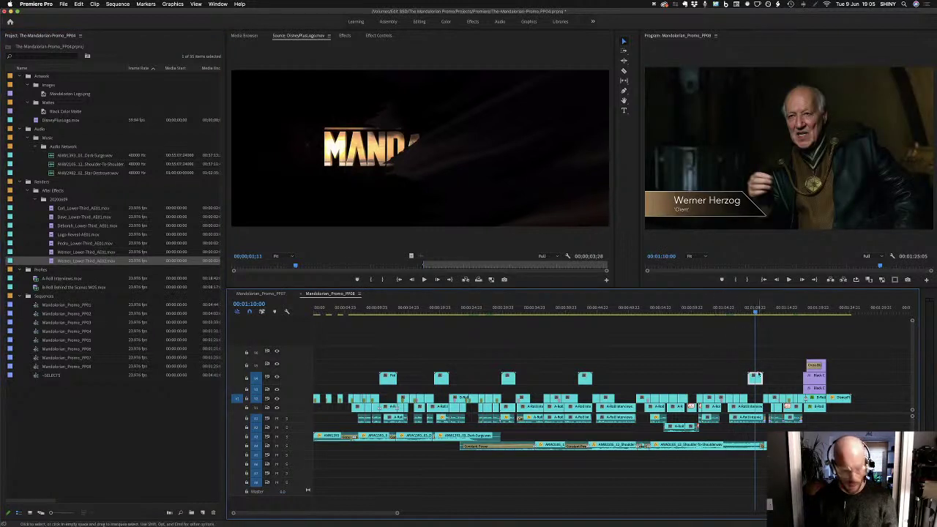
Undo and redo the Werner lower-third replacement to compare the AE01 and AE02 versions
key(super+z)
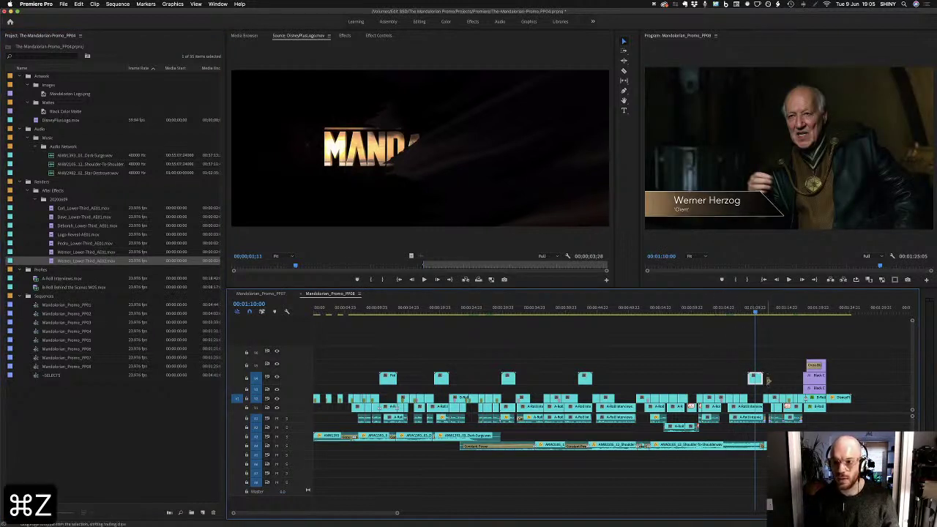
key(shift+super+z)
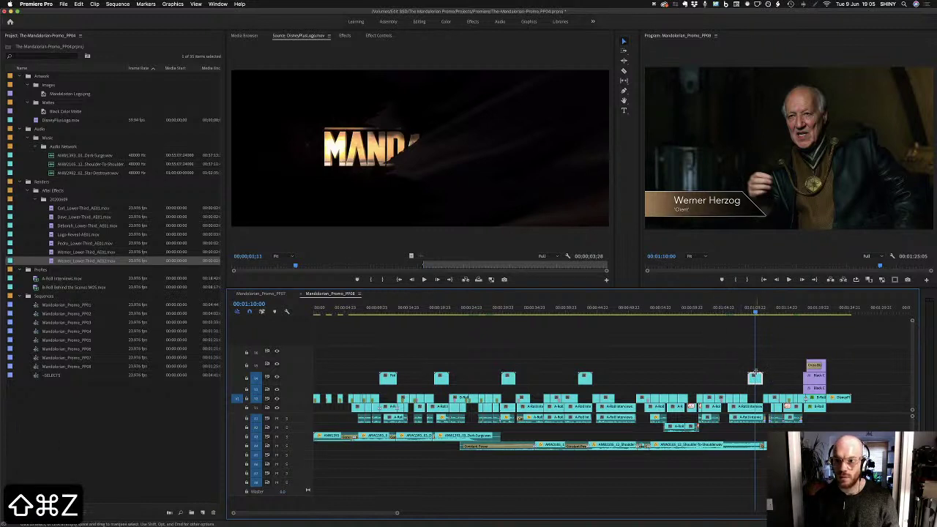
key(super+z)
key(shift+super+z)
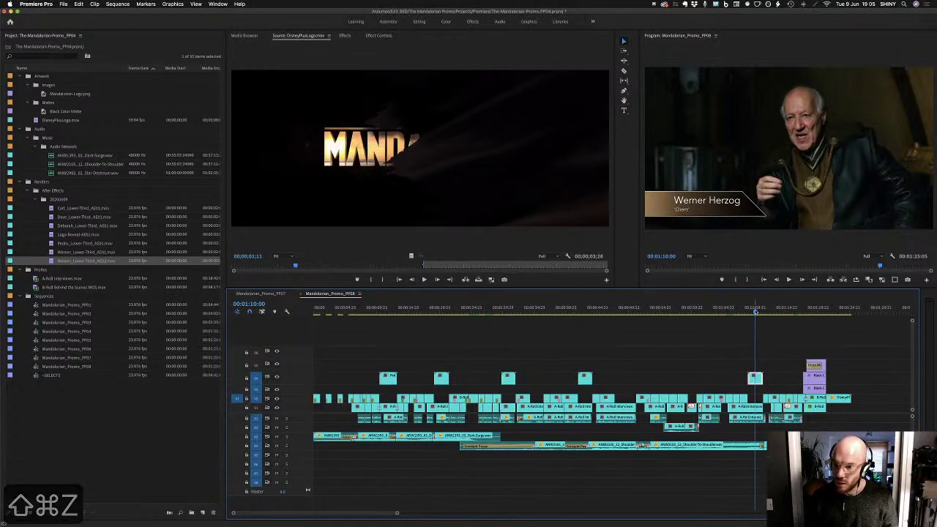
Try replacing the behind-the-scenes clip at about 00:00:53 with Werner_Lower-Third_AE02.mov, and undo the replacement
drag(758, 309, 661, 311)
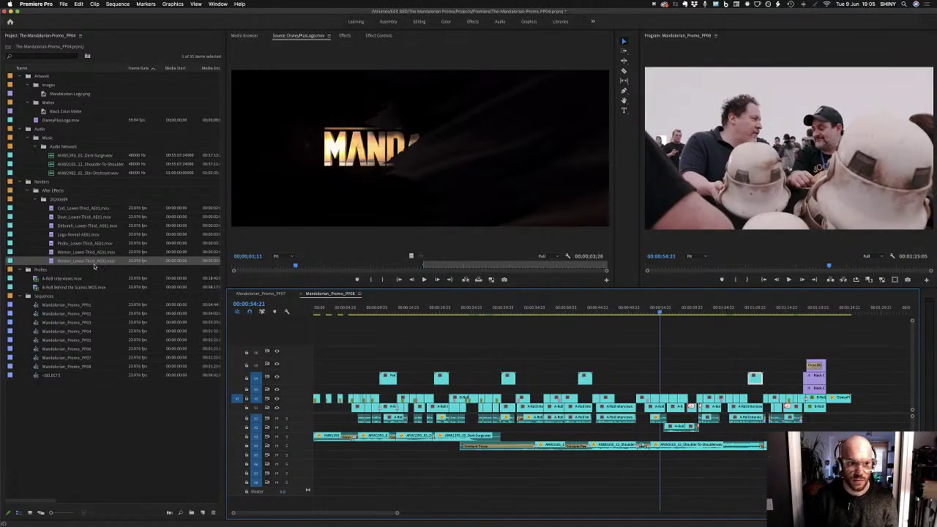
drag(94, 265, 658, 405)
drag(658, 311, 650, 314)
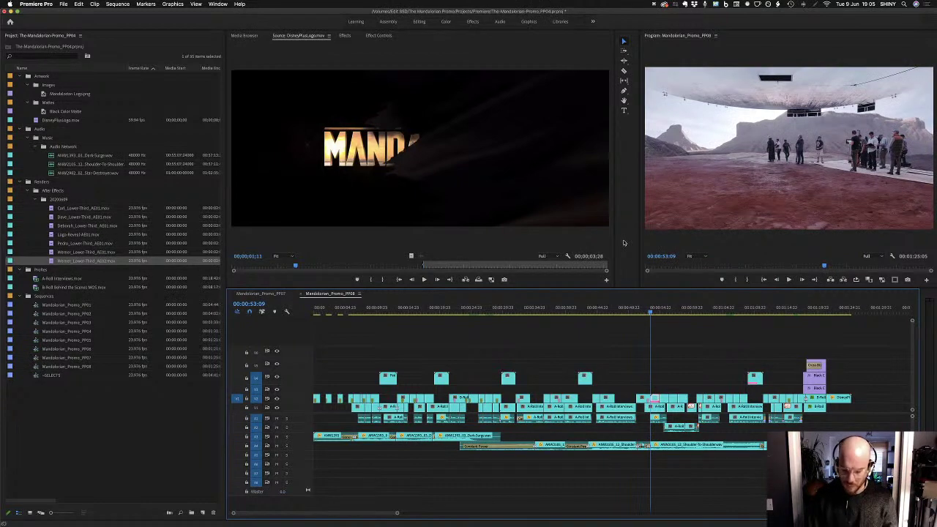
key(=)
key(=)
drag(612, 309, 616, 310)
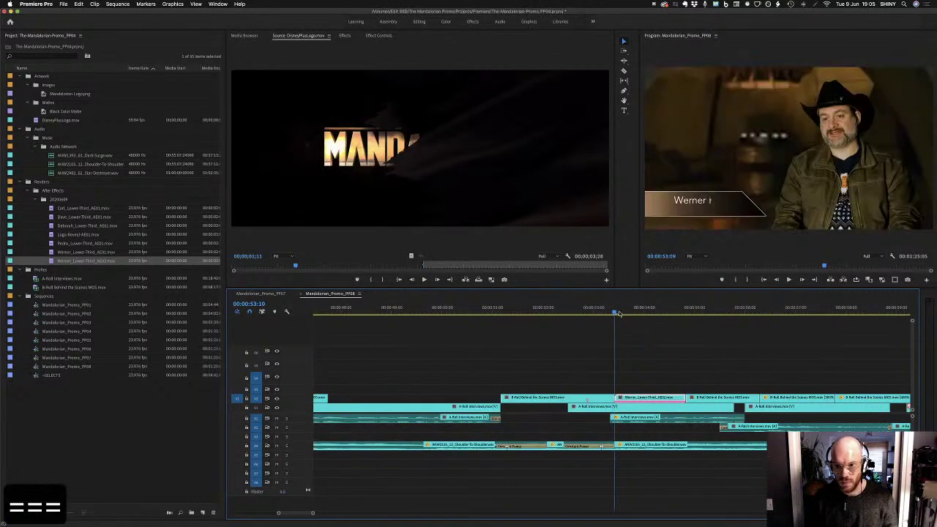
key(super+z)
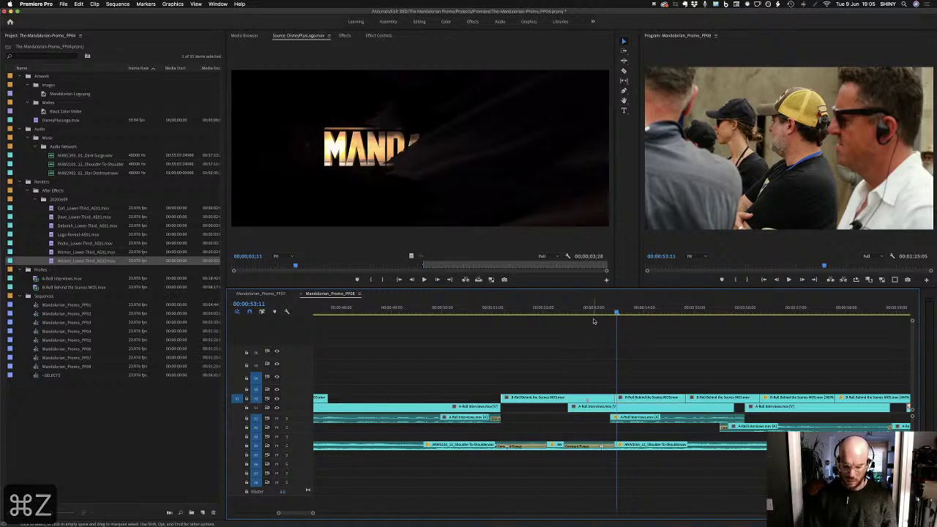
Place Logo-Reveal-AE01.mov above the temporary logo at the promo's end and move it down one track to overwrite that logo
key(minus)
key(minus)
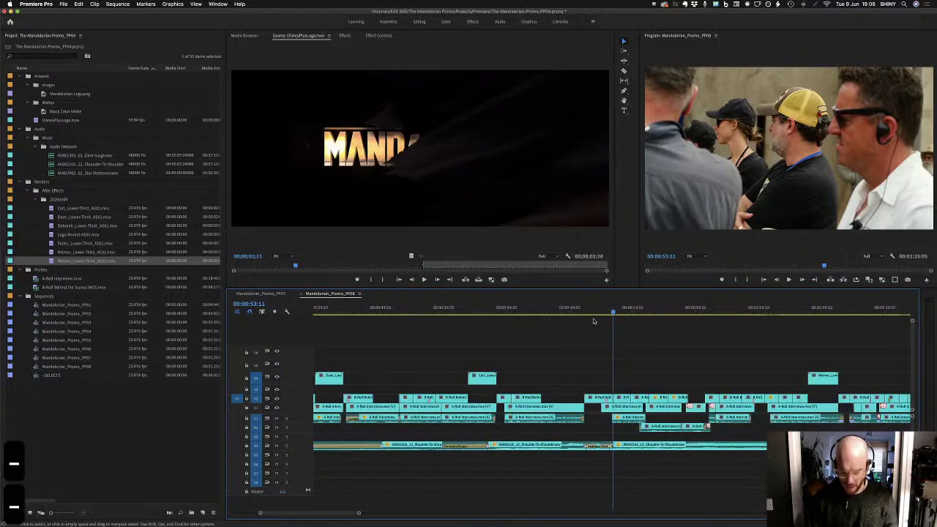
key(backslash)
click(825, 315)
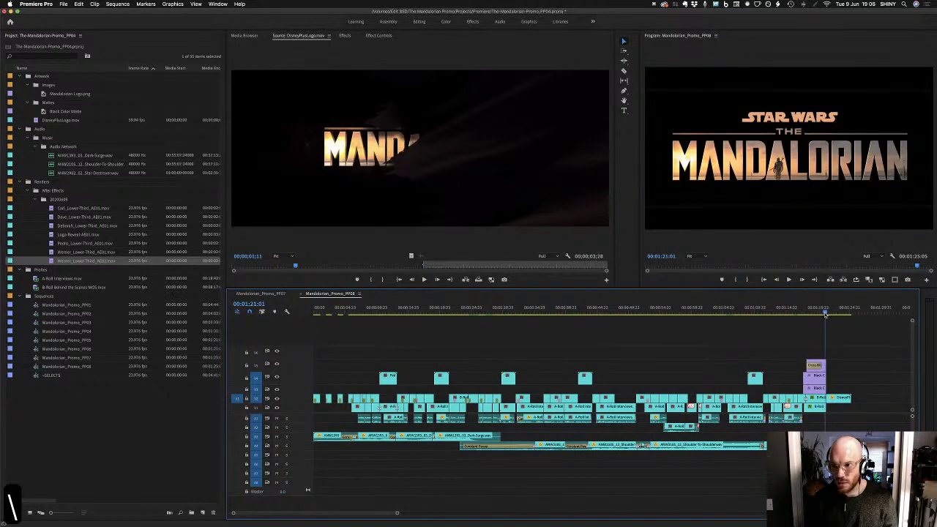
drag(826, 314, 821, 314)
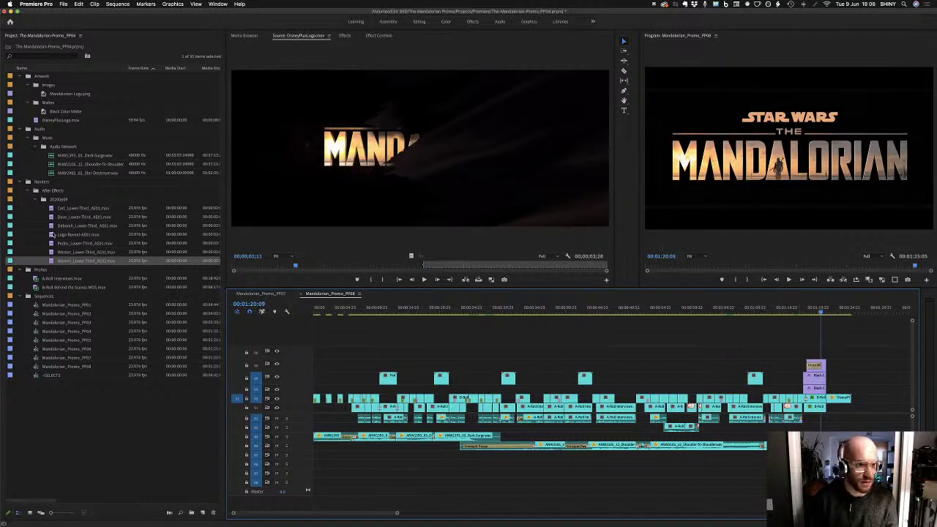
drag(52, 235, 810, 356)
key(equal)
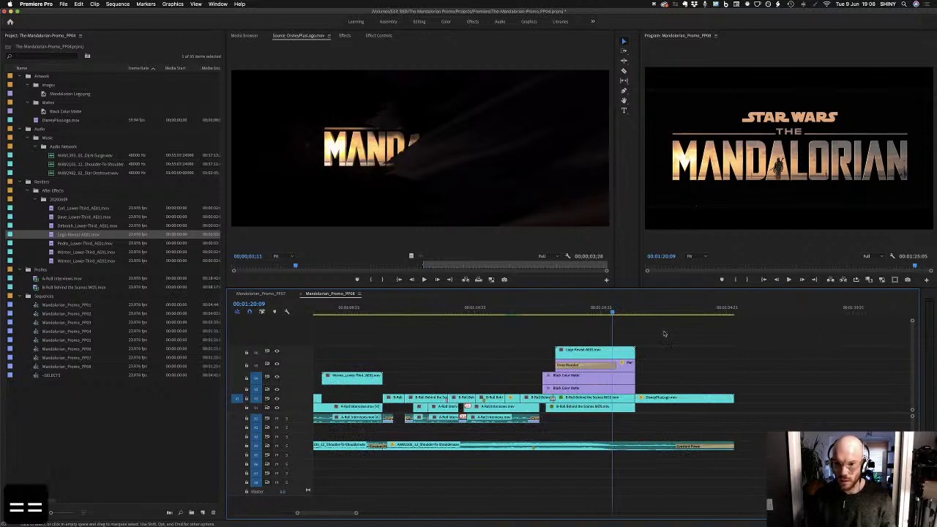
click(577, 349)
key(alt+Down)
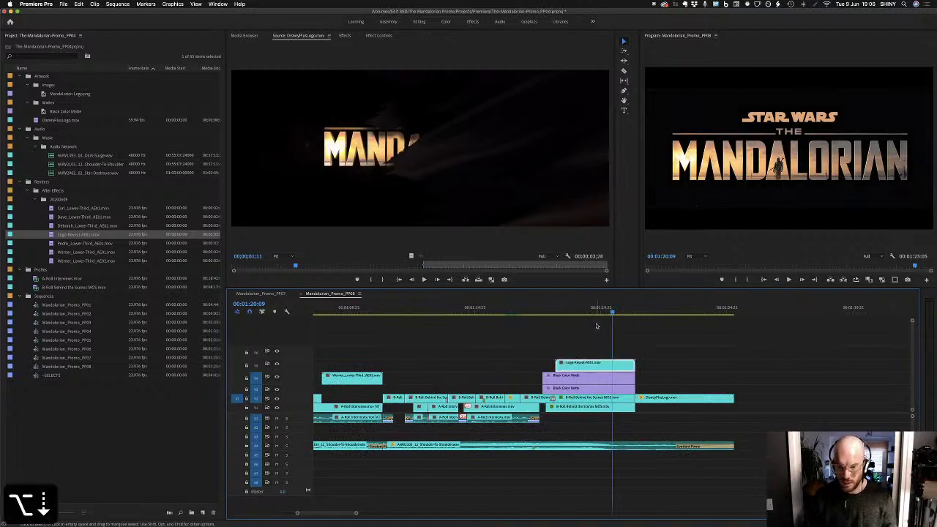
Play back the promo's closing section with the new logo reveal through to the end of the sequence
drag(562, 307, 536, 308)
click(469, 308)
key(space)
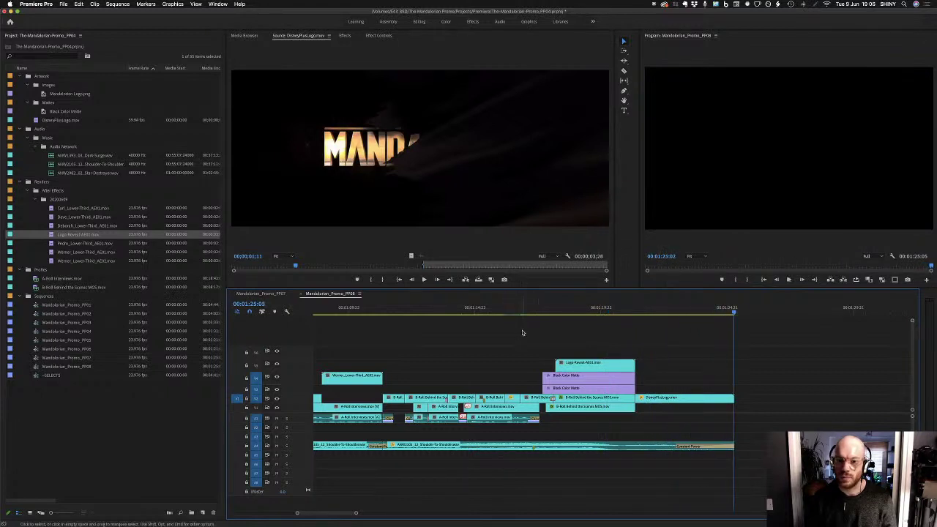
key(backslash)
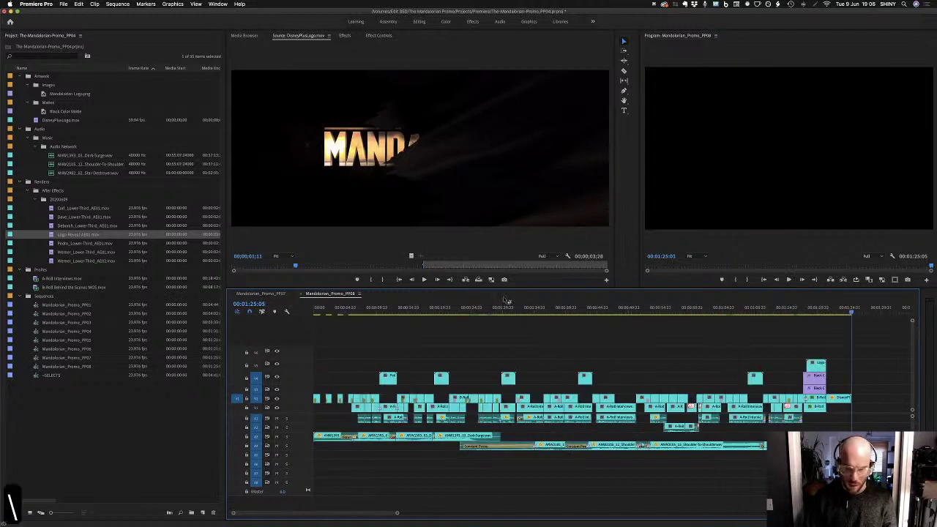
Save the project and move all five lower-third clips up one track, onto the track that holds the logo reveal
key(super+s)
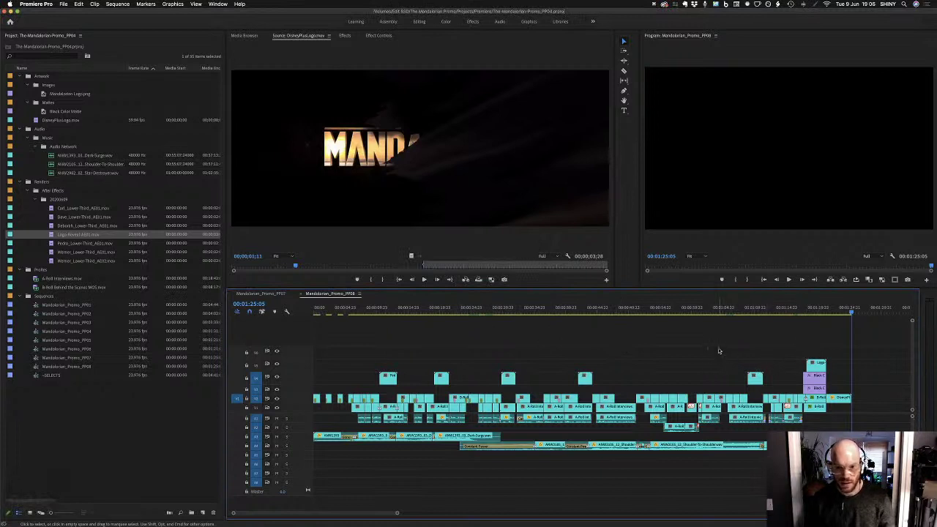
drag(761, 357, 378, 360)
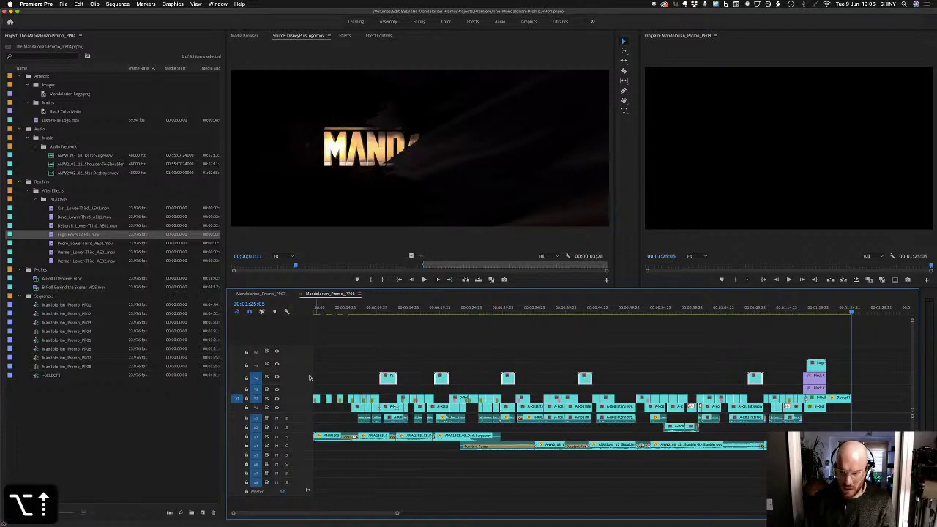
key(alt+Up)
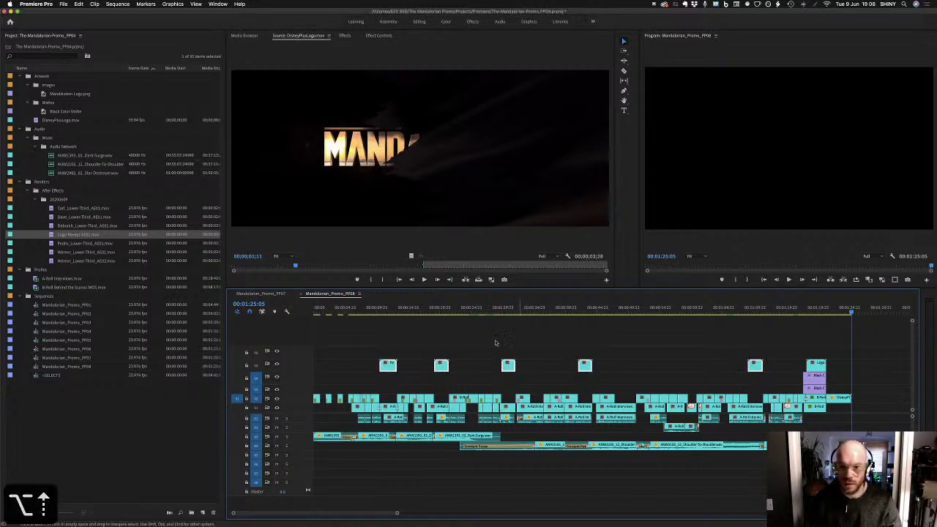
Play the whole promo from its start and review the Disney+ logo animation at the end
key(Home)
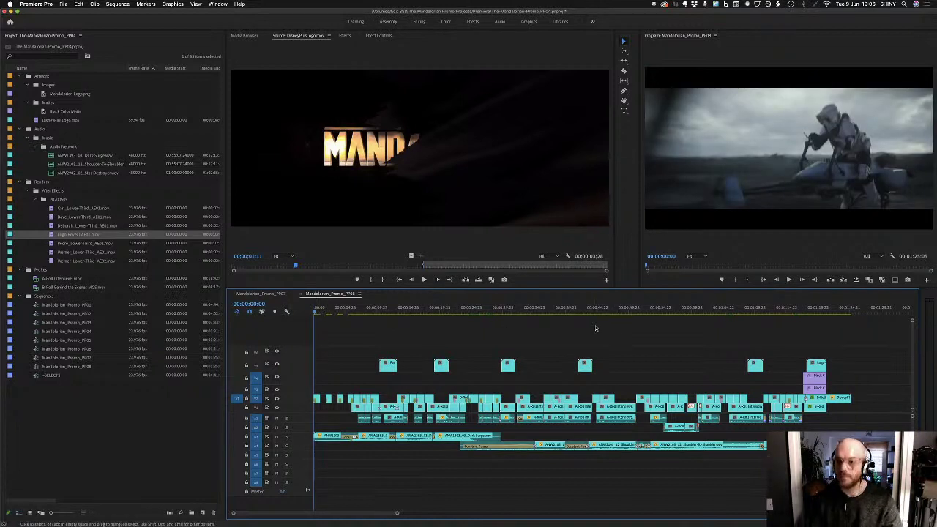
key(space)
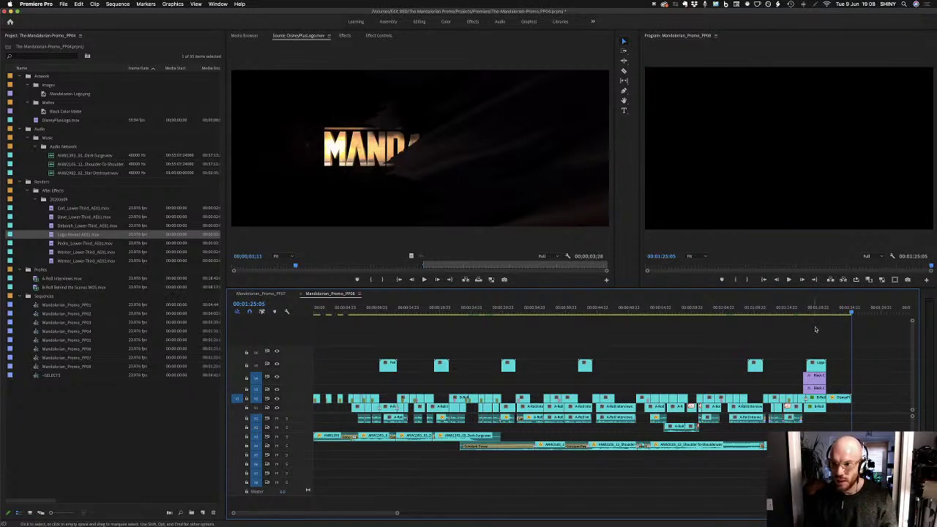
click(837, 317)
key(space)
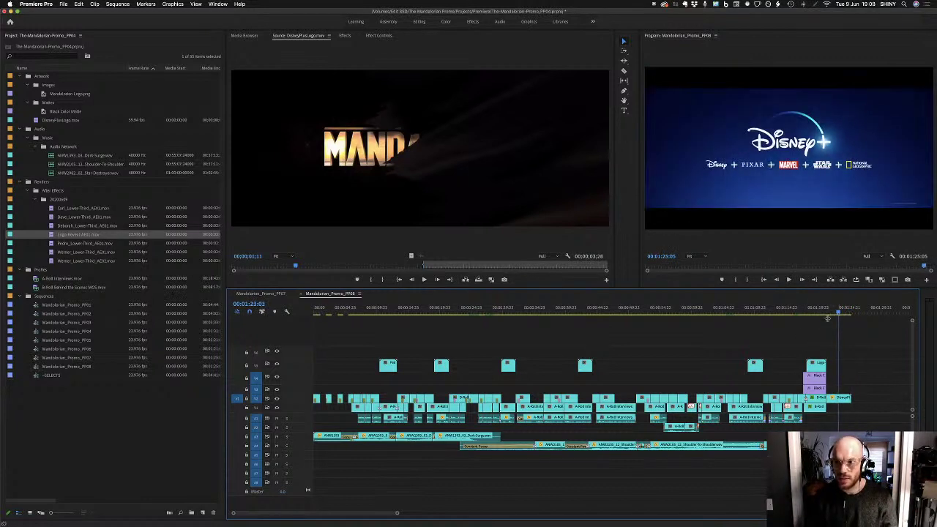
click(830, 313)
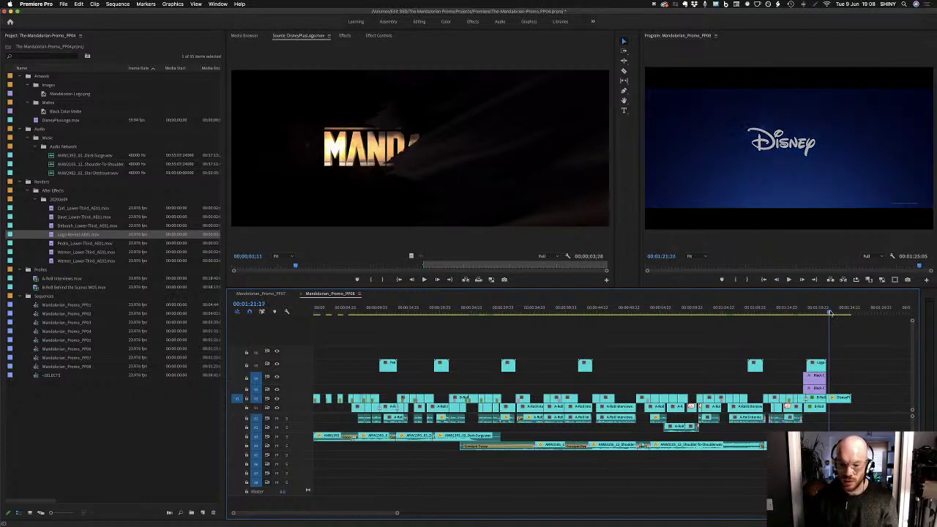
drag(814, 309, 845, 311)
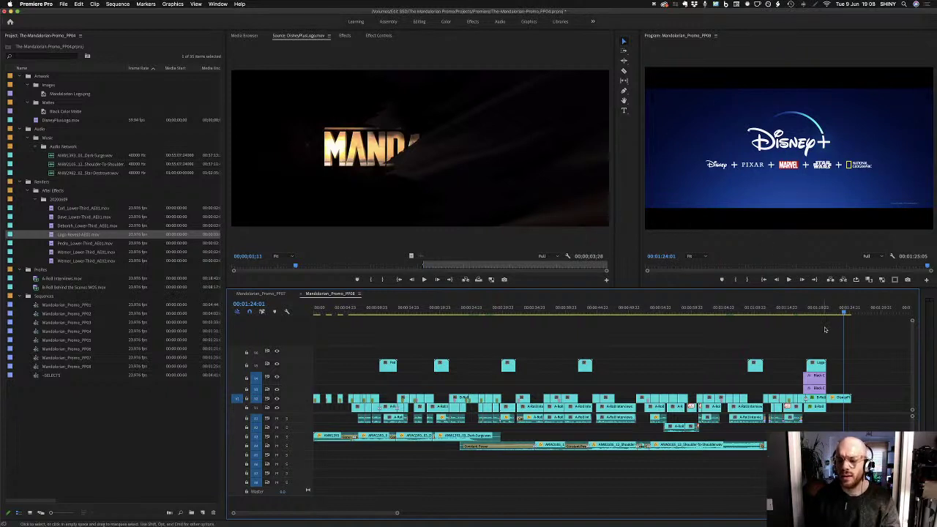
mouse_move(842, 313)
mouse_down()
mouse_move(803, 315)
mouse_move(833, 322)
mouse_up()
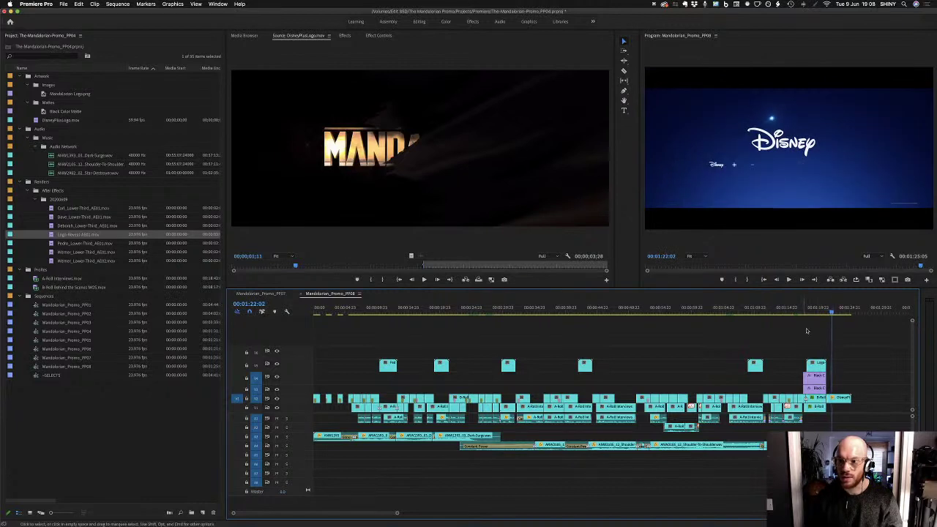
Fit the entire promo sequence in the timeline and save the project
key(backslash)
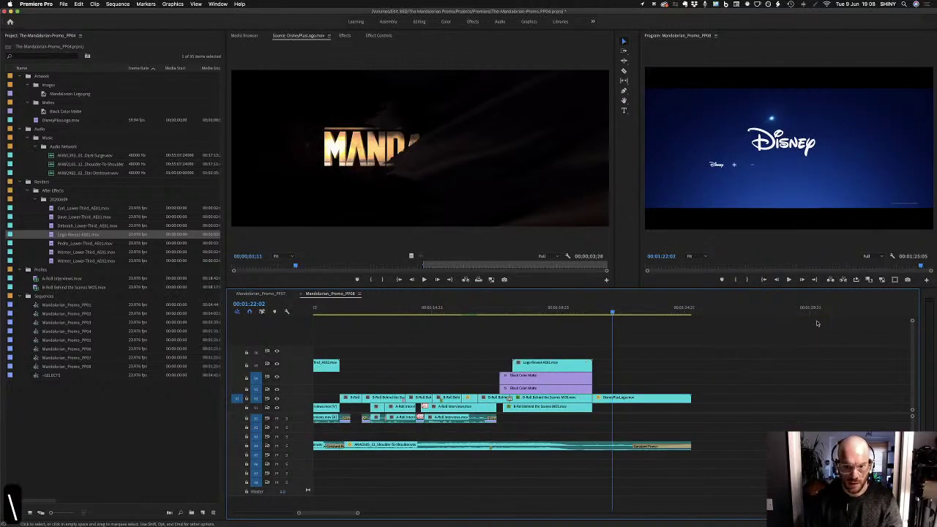
key(backslash)
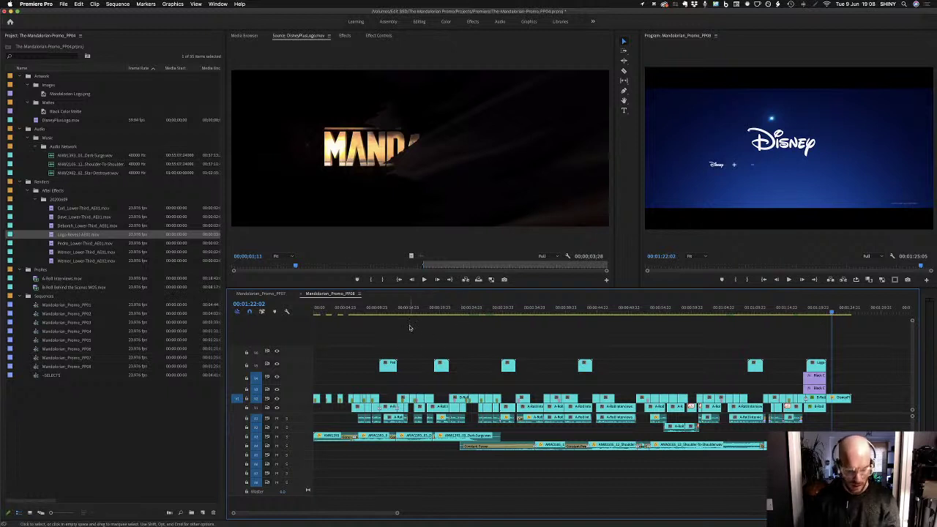
key(super+s)
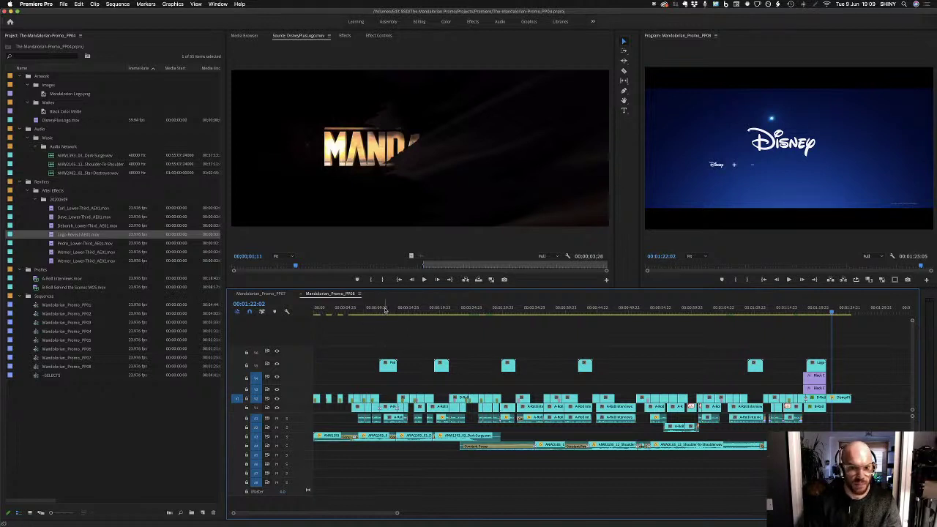
Step back through the opening edit points to the start of the sequence and save the project
click(382, 313)
click(372, 313)
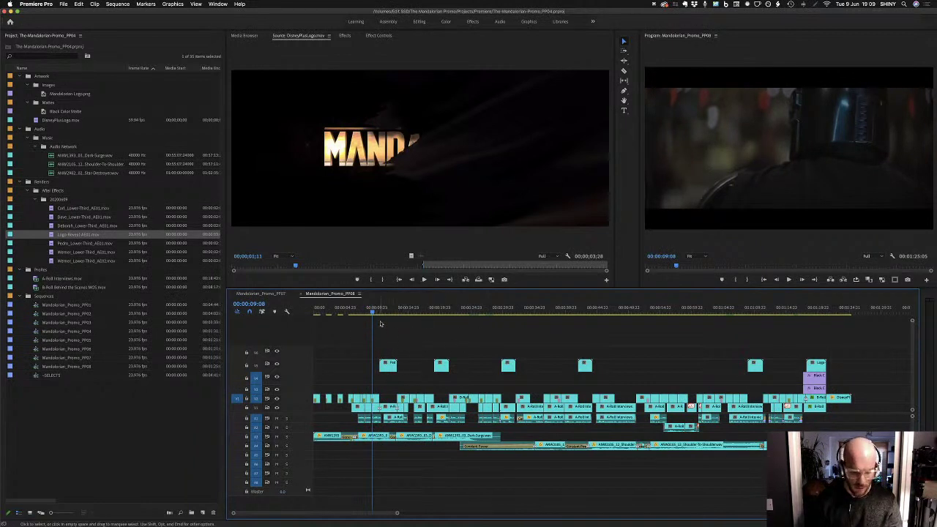
key(Up)
key(Up)
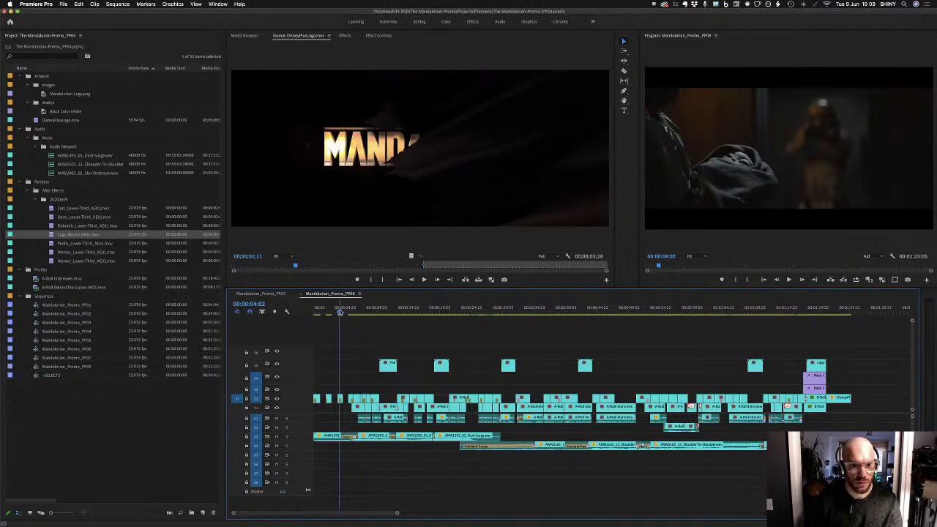
key(Up)
key(Up)
key(Up)
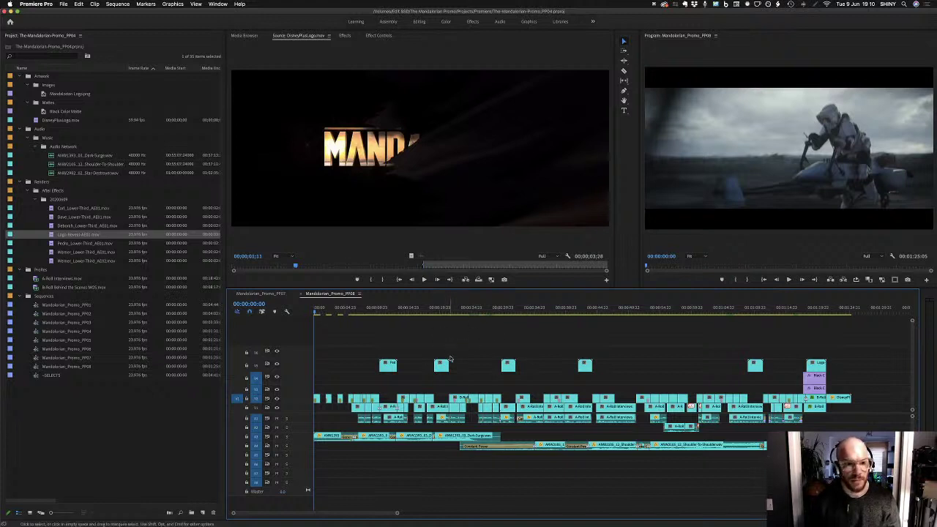
key(super+s)
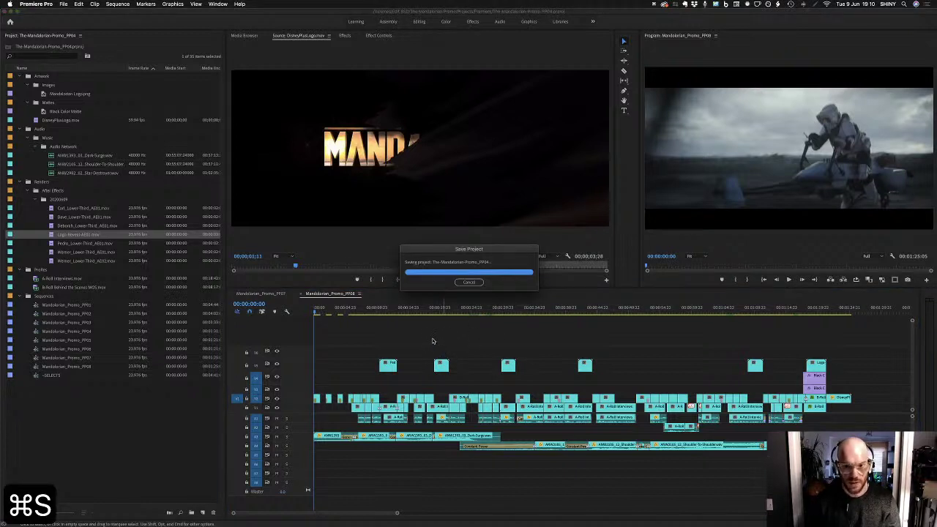